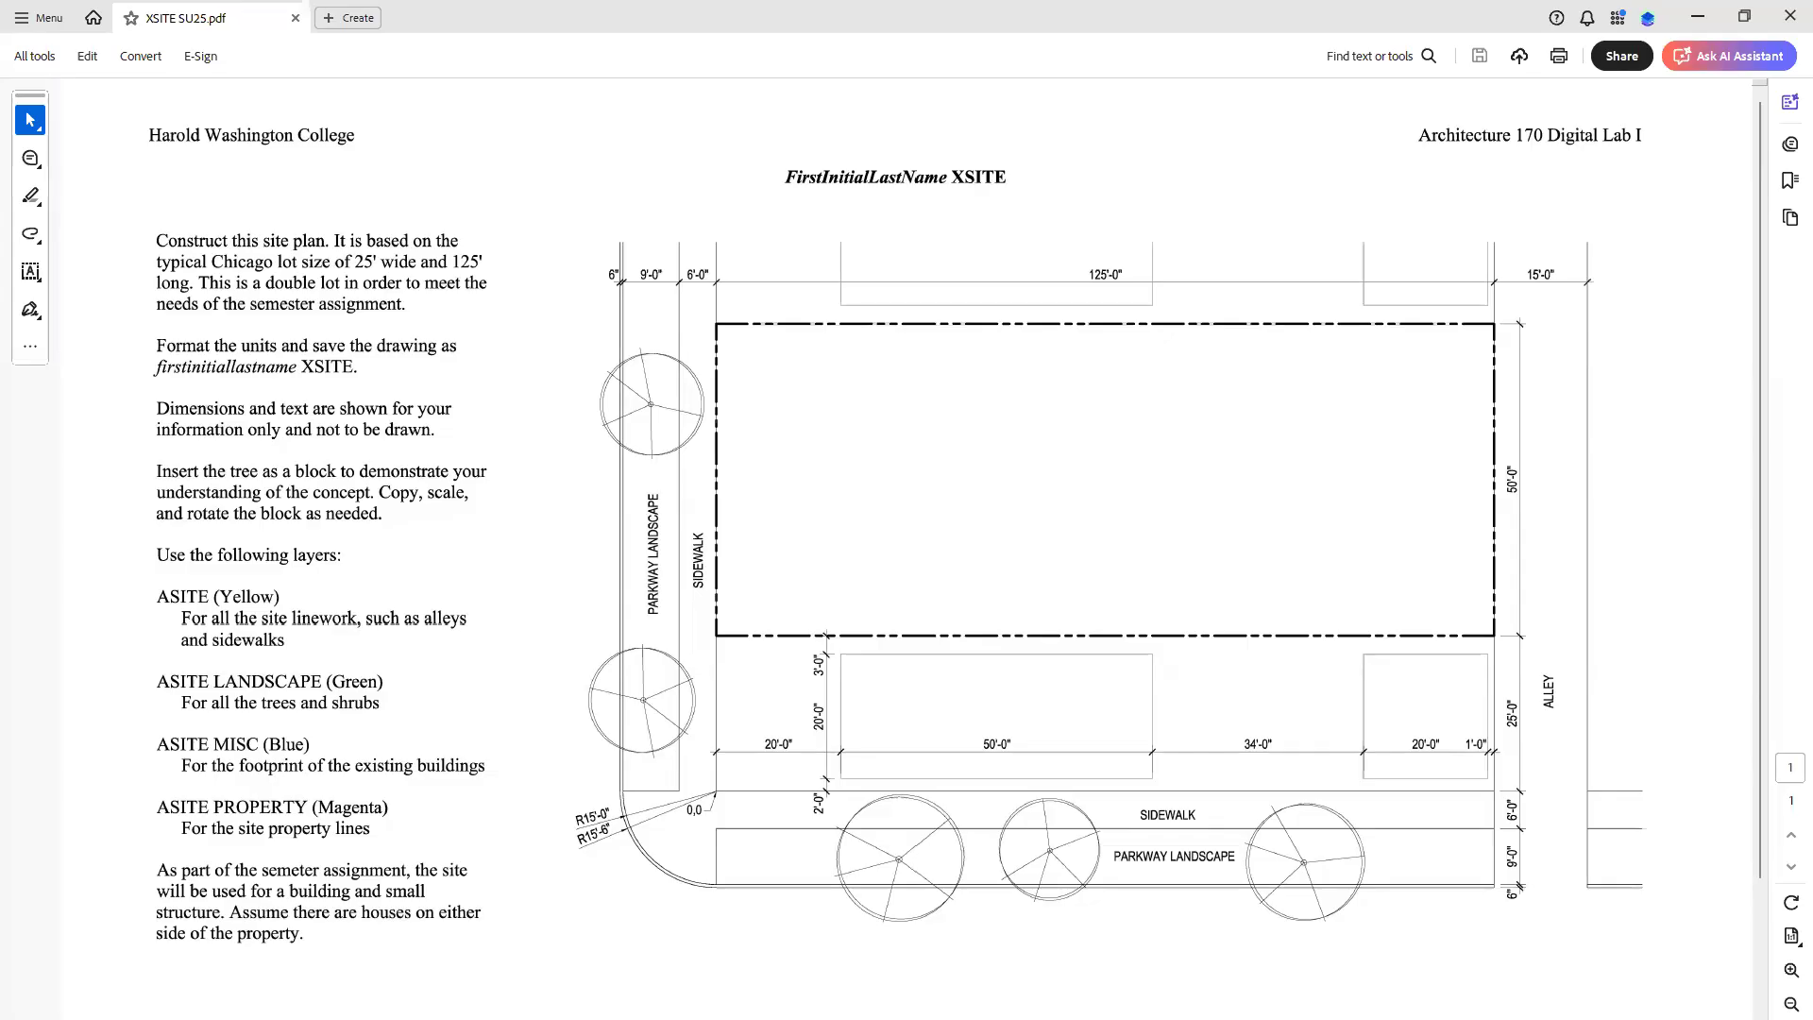
# Step: Switch to AutoCAD and examine the finished XSITE plan, including the upper parkway tree block along the vertical street
pyautogui.hotkey('alt', 'Tab')
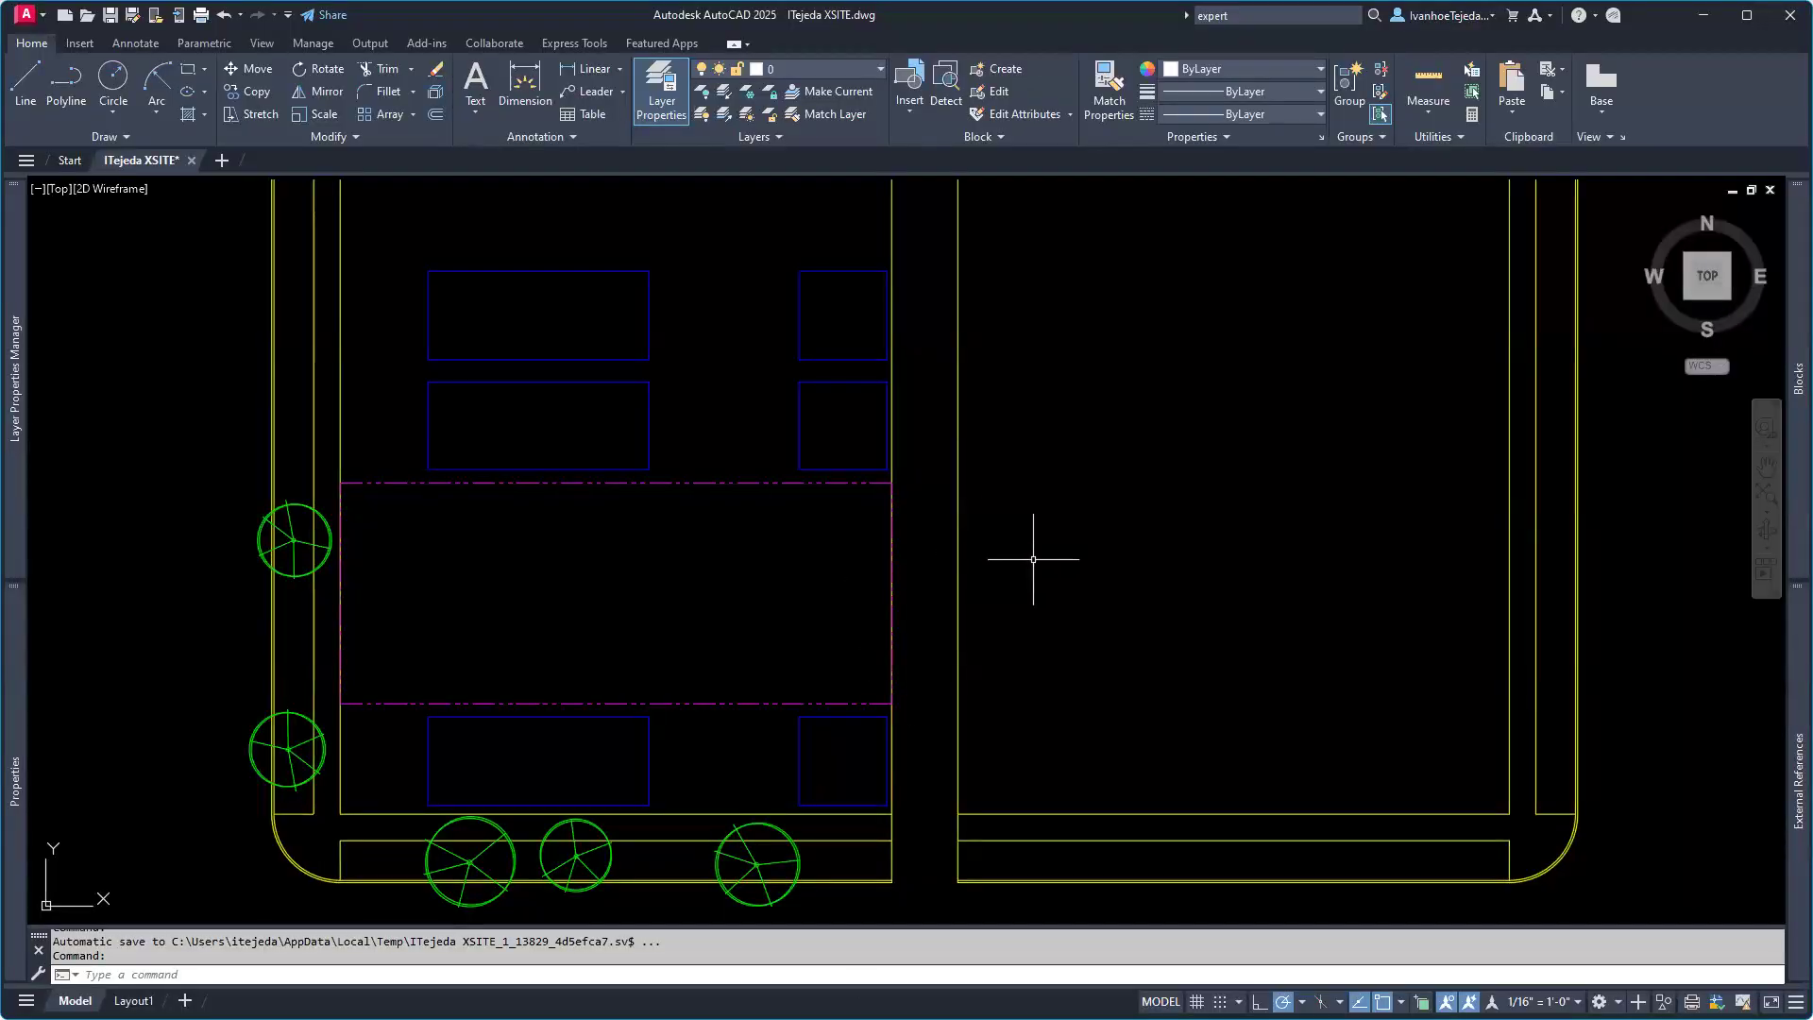
pyautogui.scroll(-3, 1145, 554)
pyautogui.moveTo(1176, 560); pyautogui.dragTo(1077, 571, button='middle')
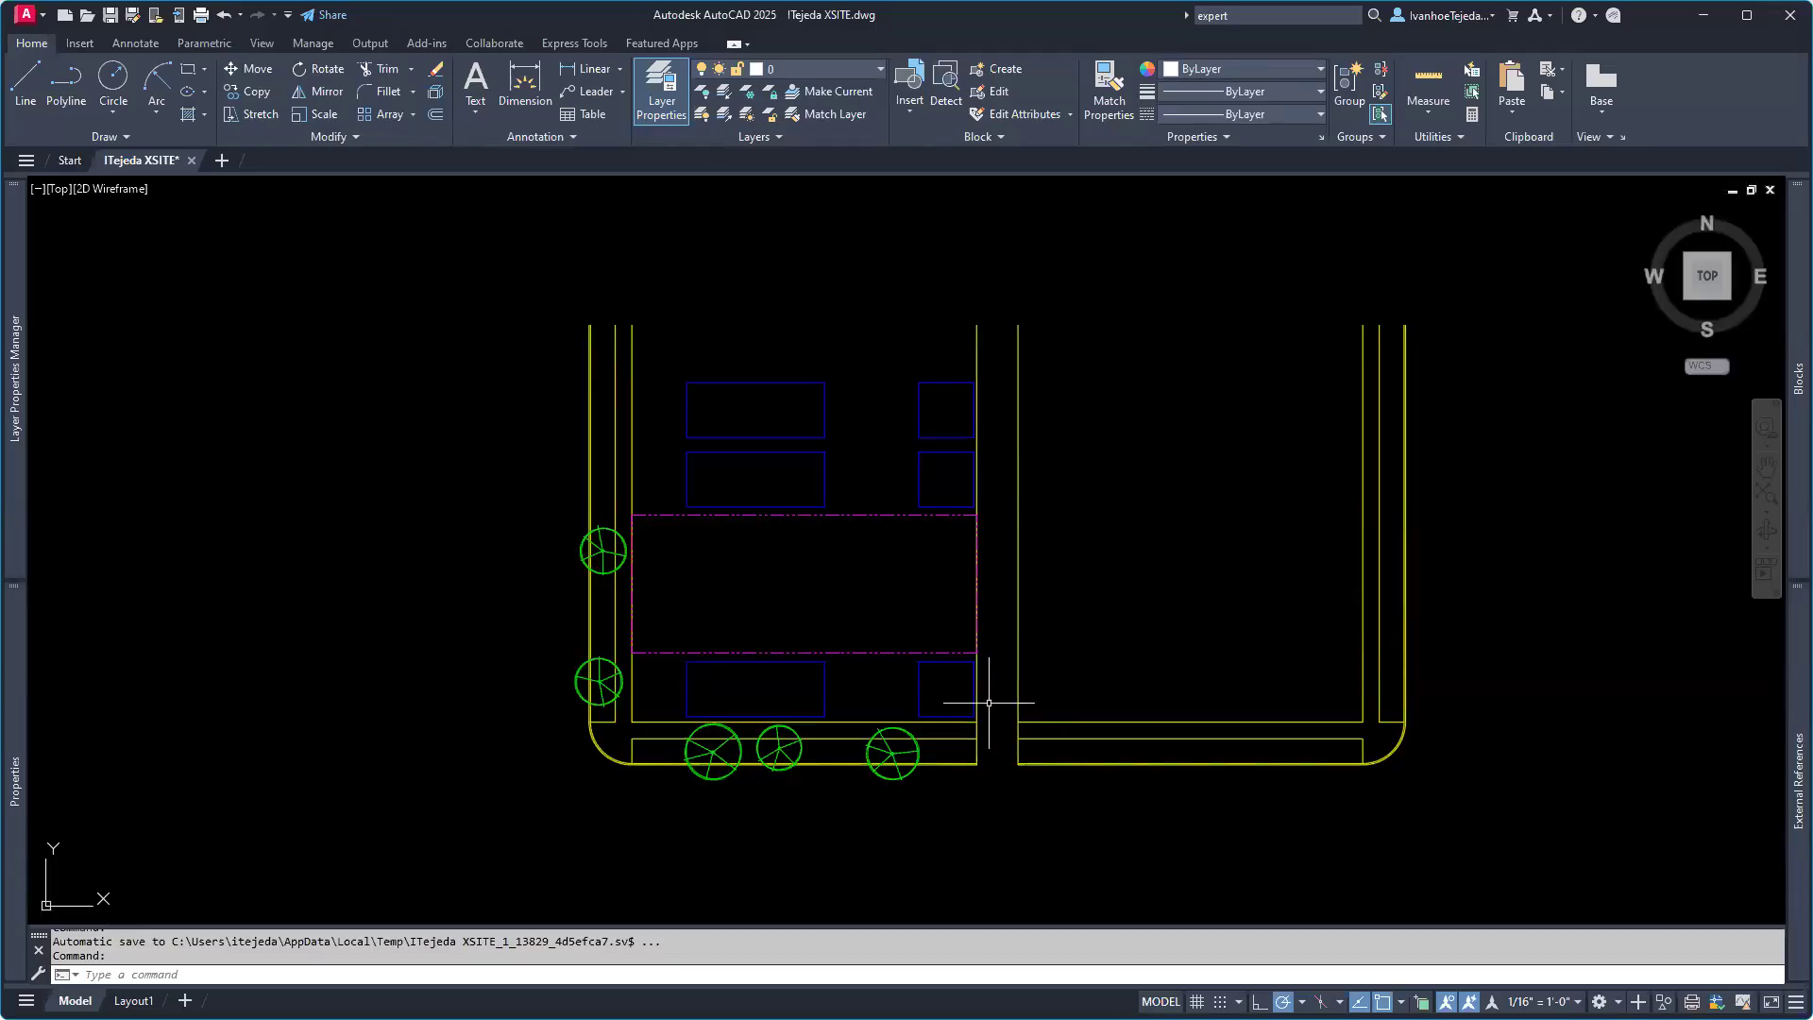
pyautogui.scroll(4, 574, 576)
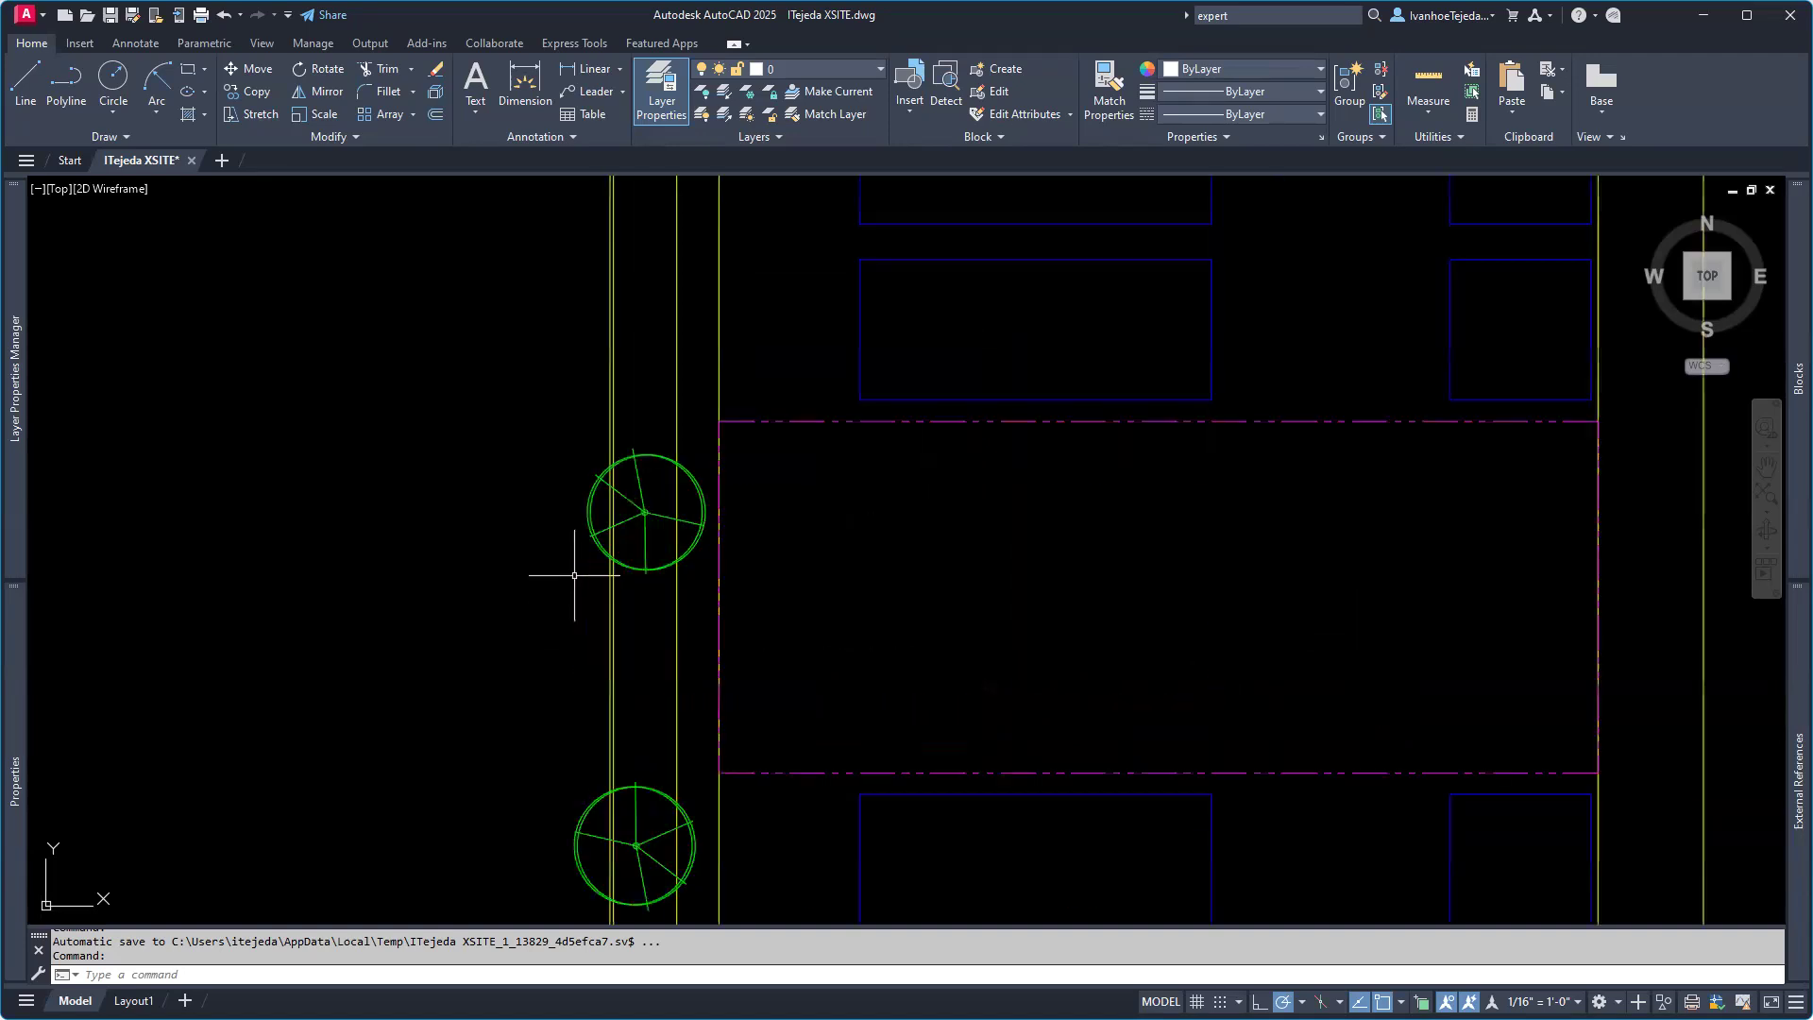
pyautogui.click(630, 501)
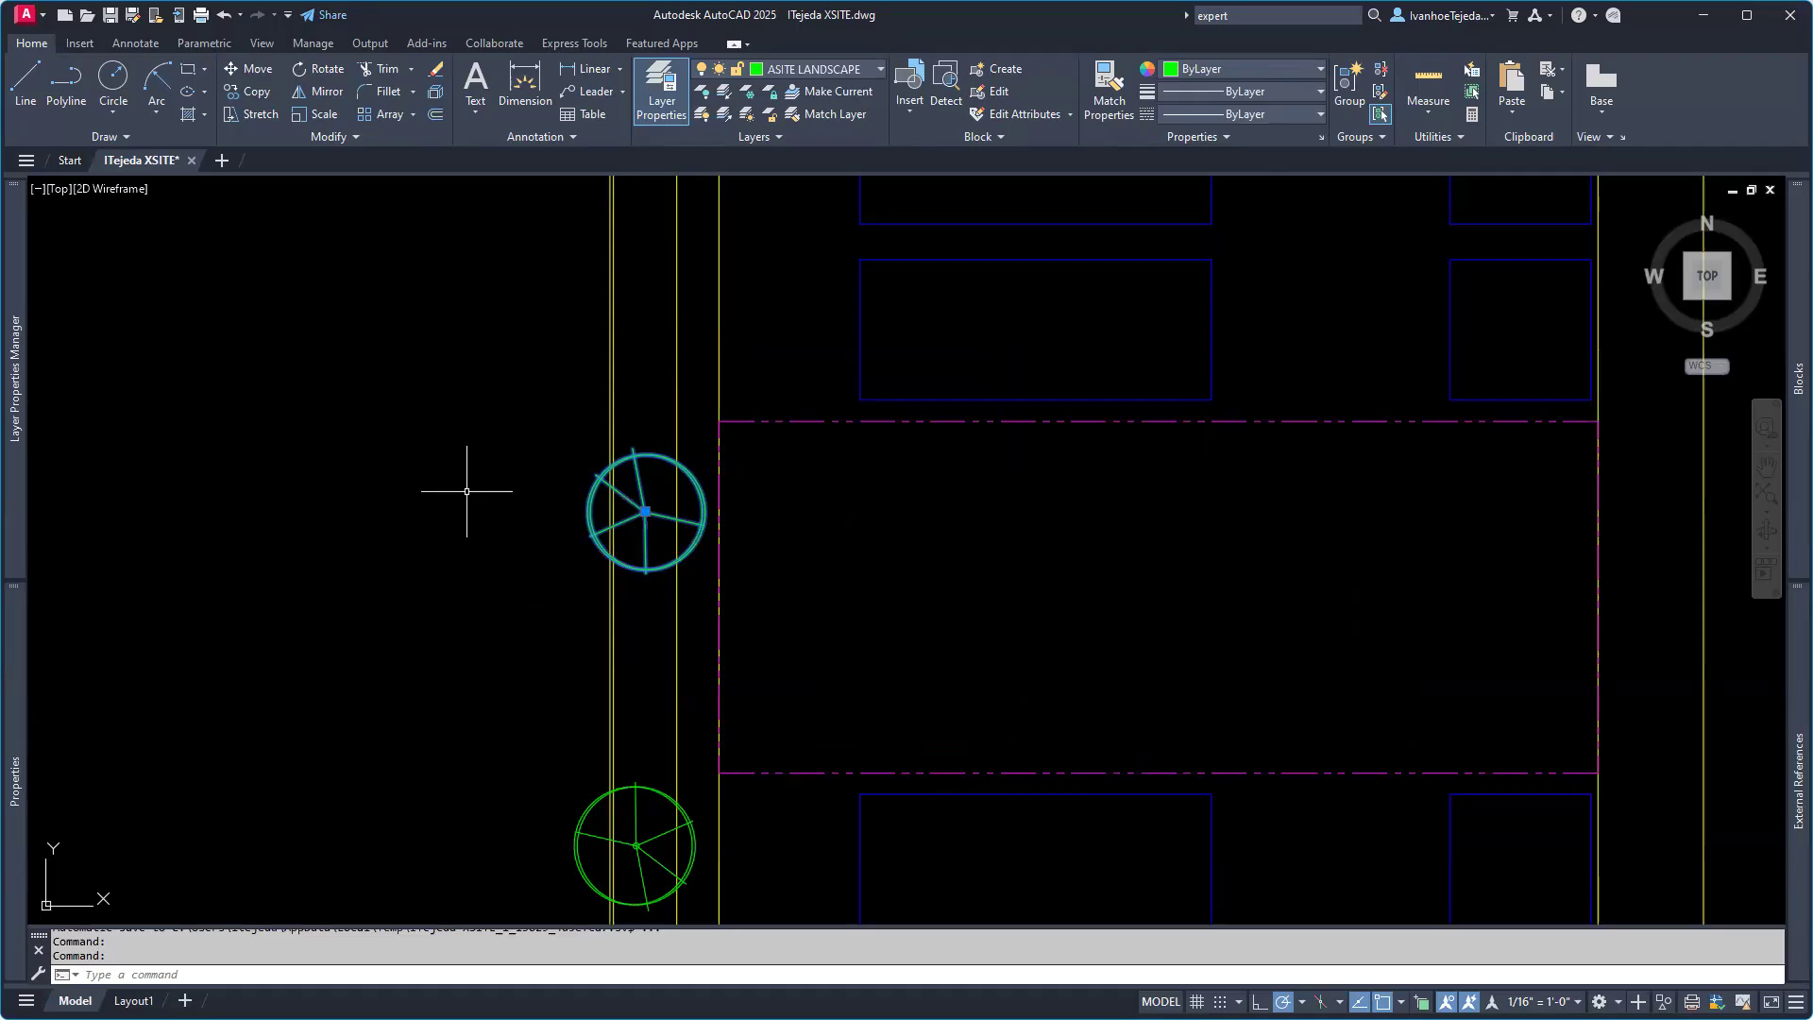
pyautogui.press('Escape')
pyautogui.press('Escape')
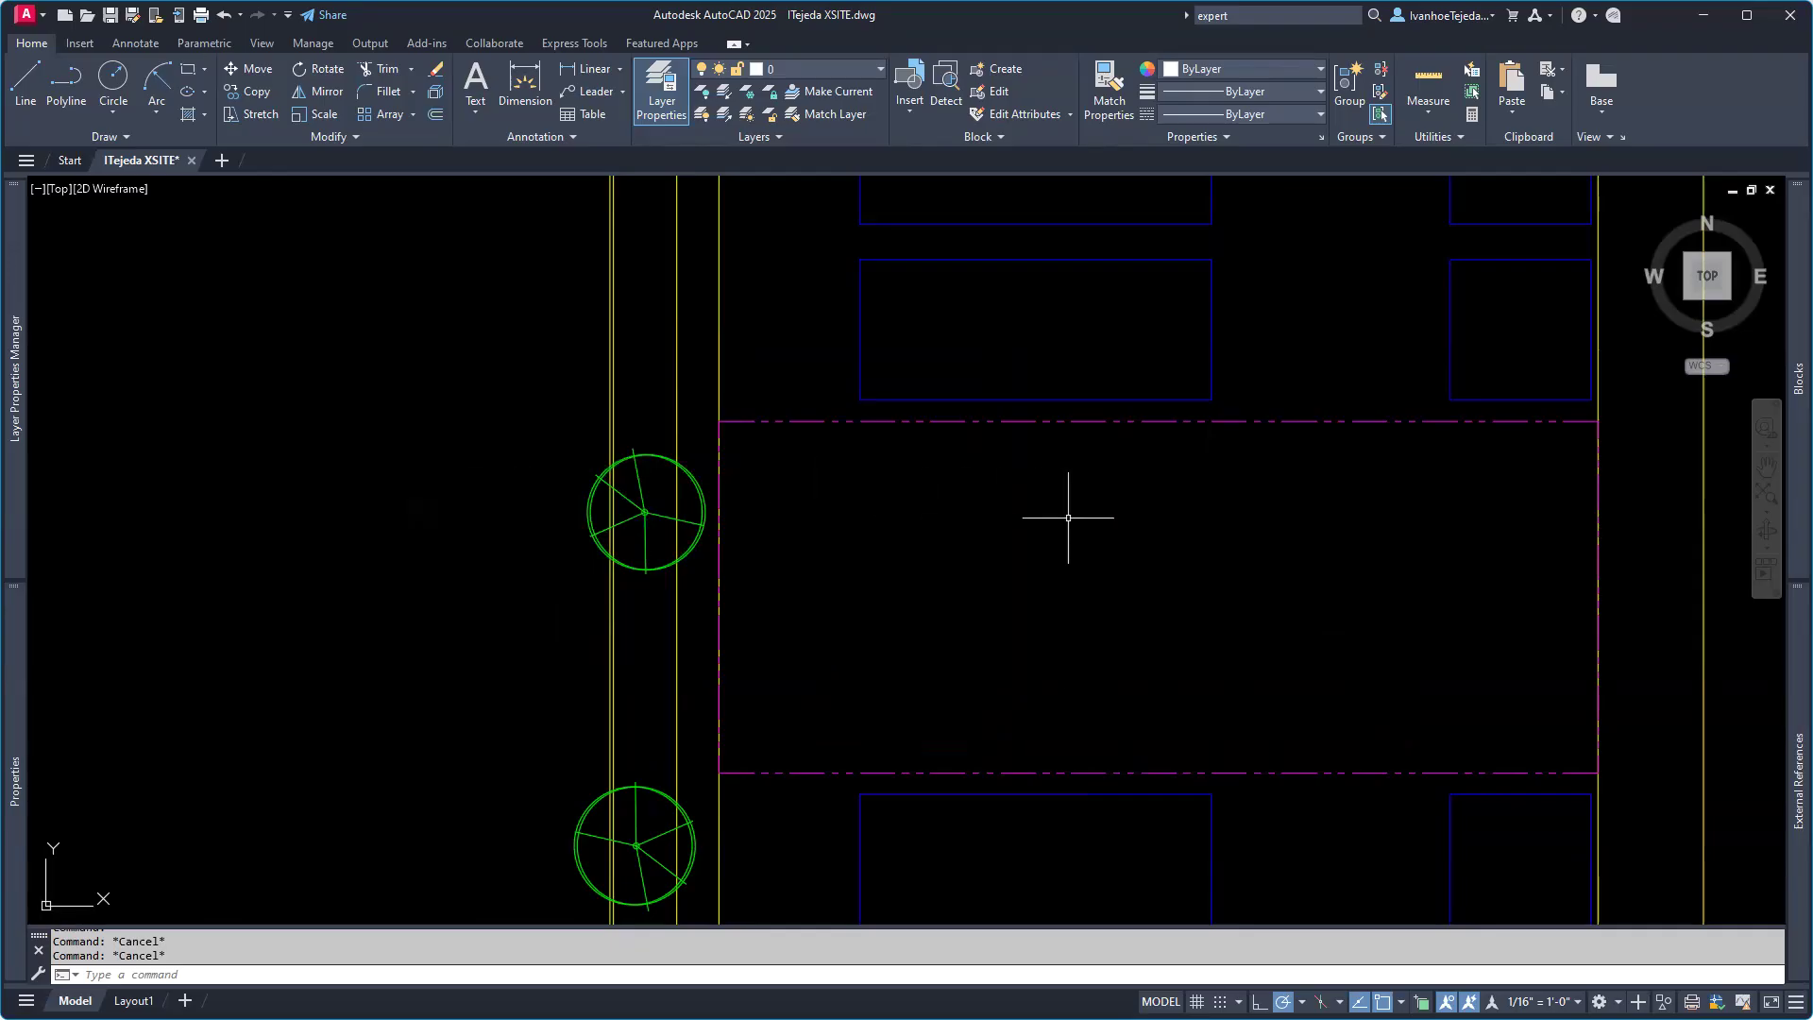
pyautogui.scroll(-4, 883, 481)
pyautogui.moveTo(819, 511); pyautogui.dragTo(639, 571, button='middle')
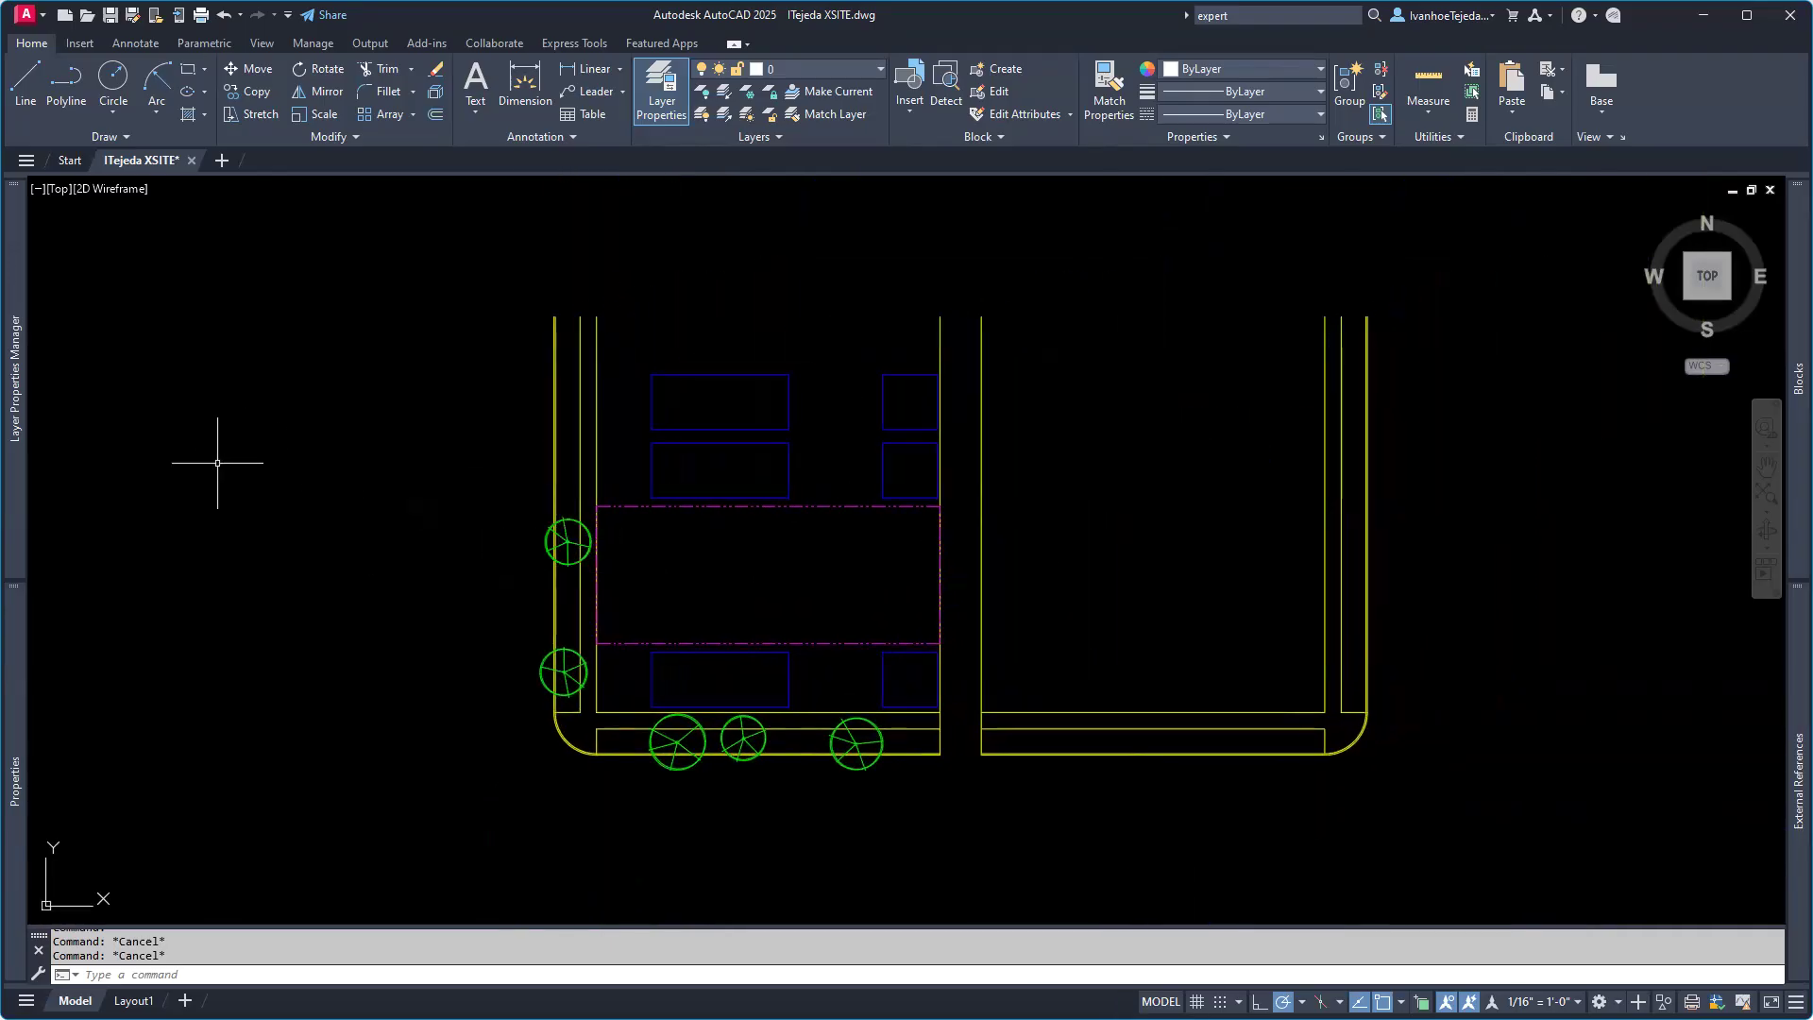
# Step: Start a new drawing from the HWC.dwt template
pyautogui.click(65, 161)
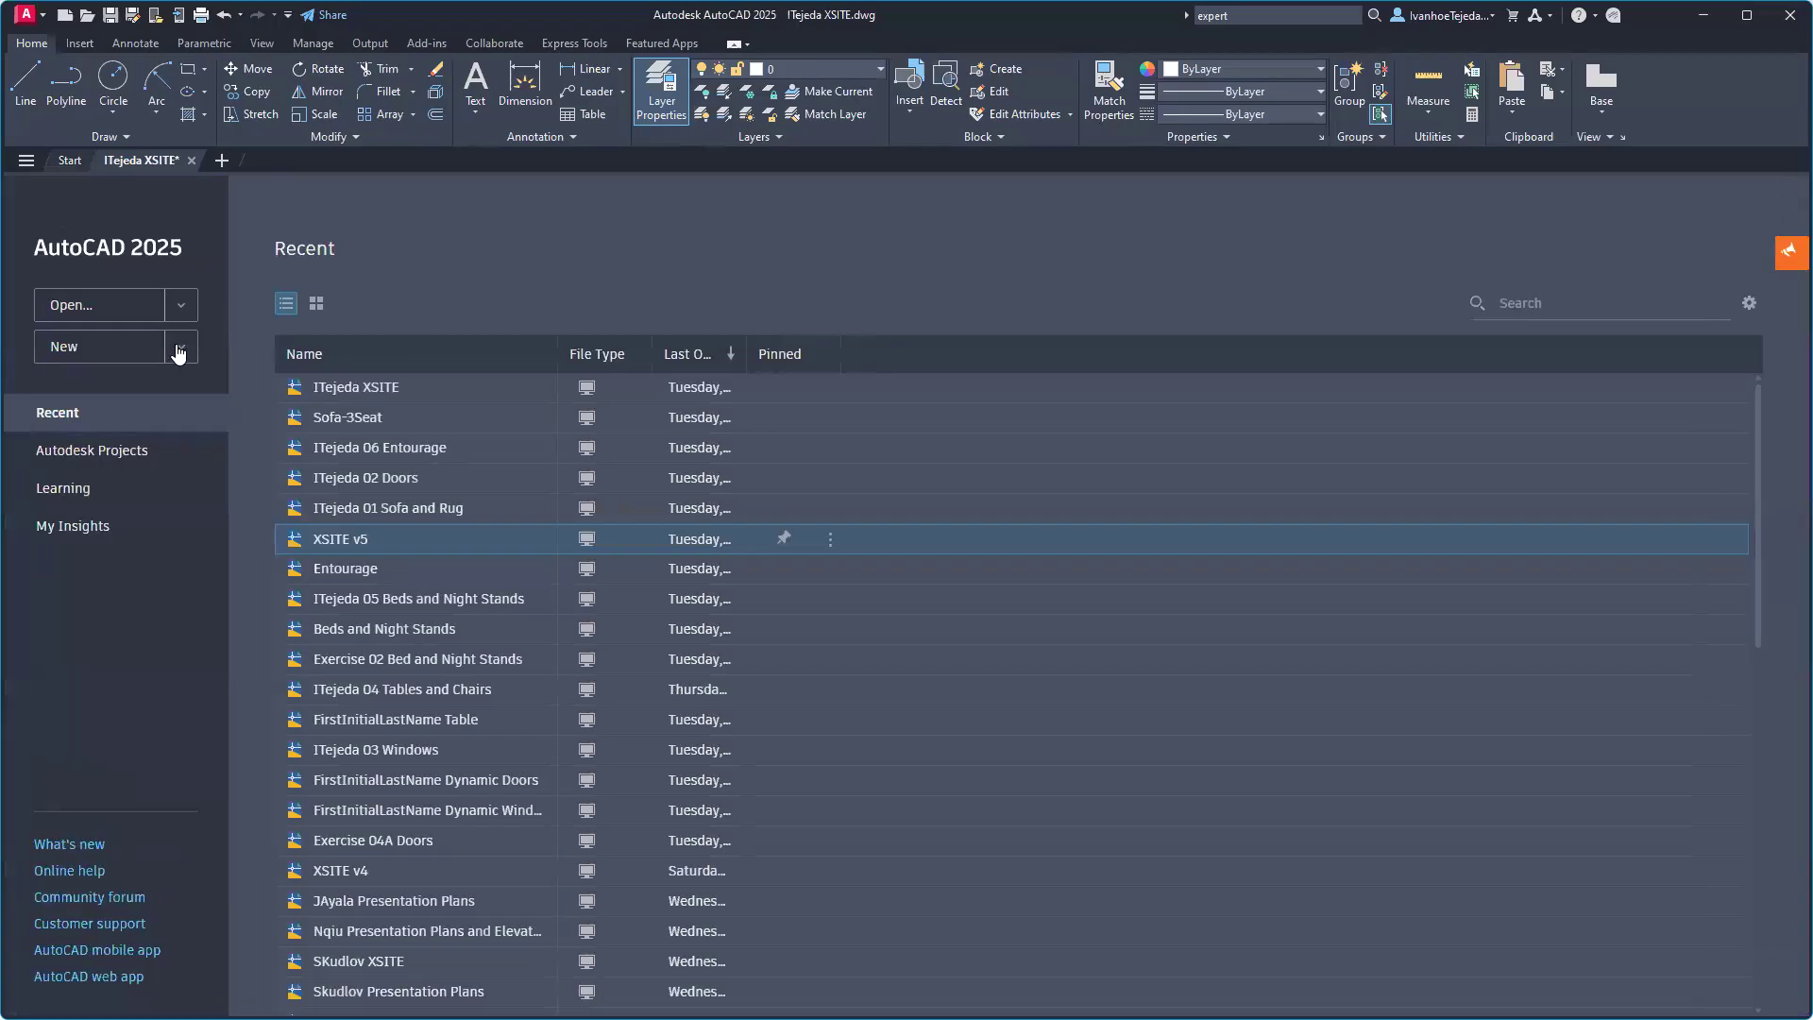
pyautogui.click(182, 346)
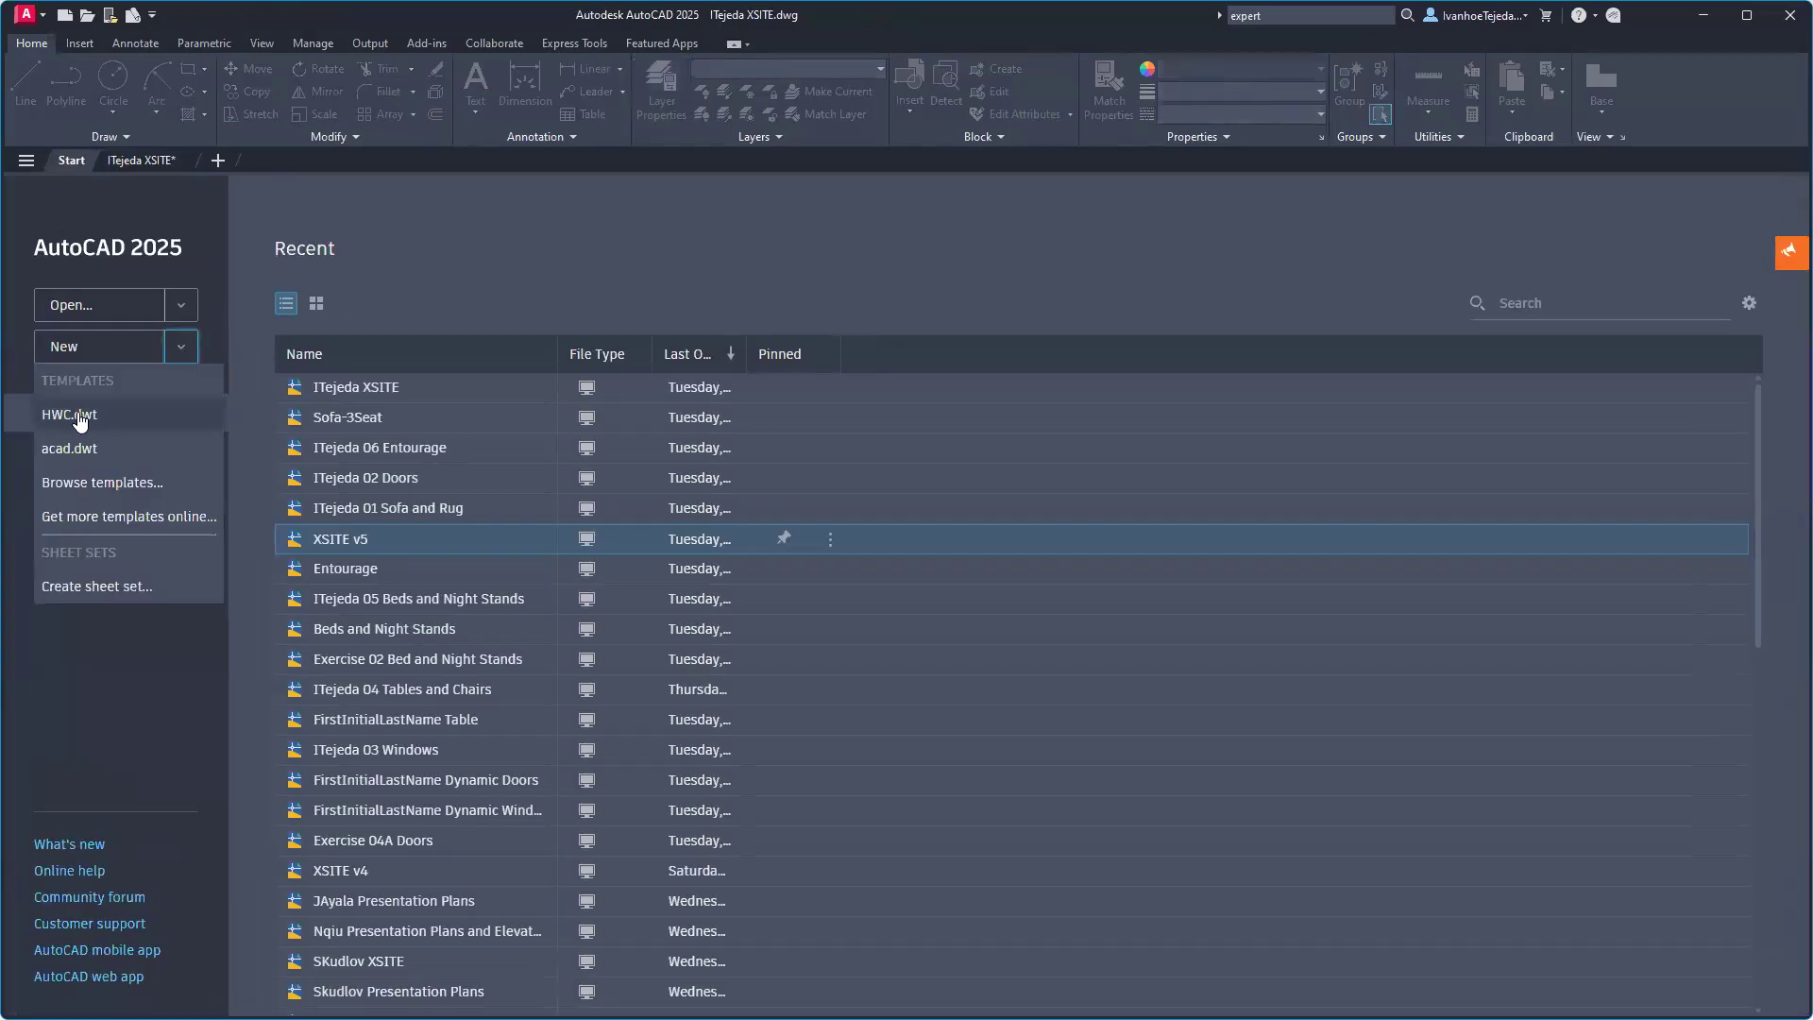
pyautogui.click(80, 416)
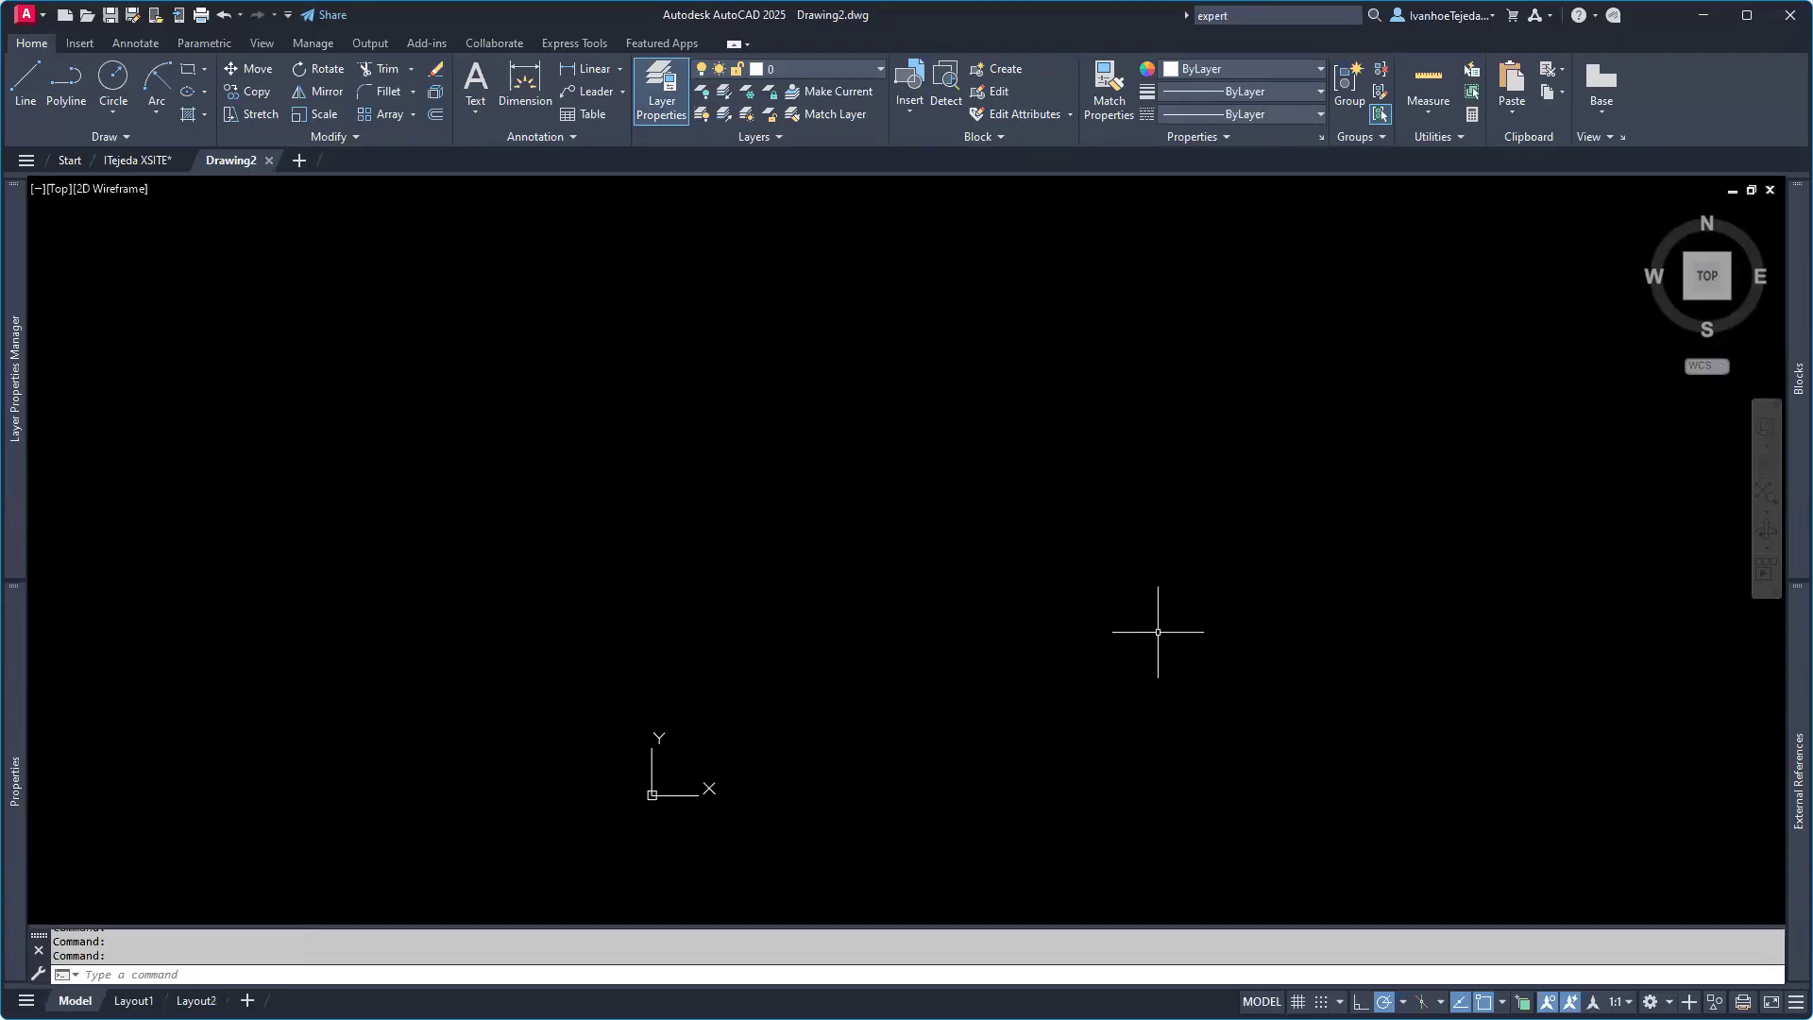
pyautogui.write('SAVEAS')
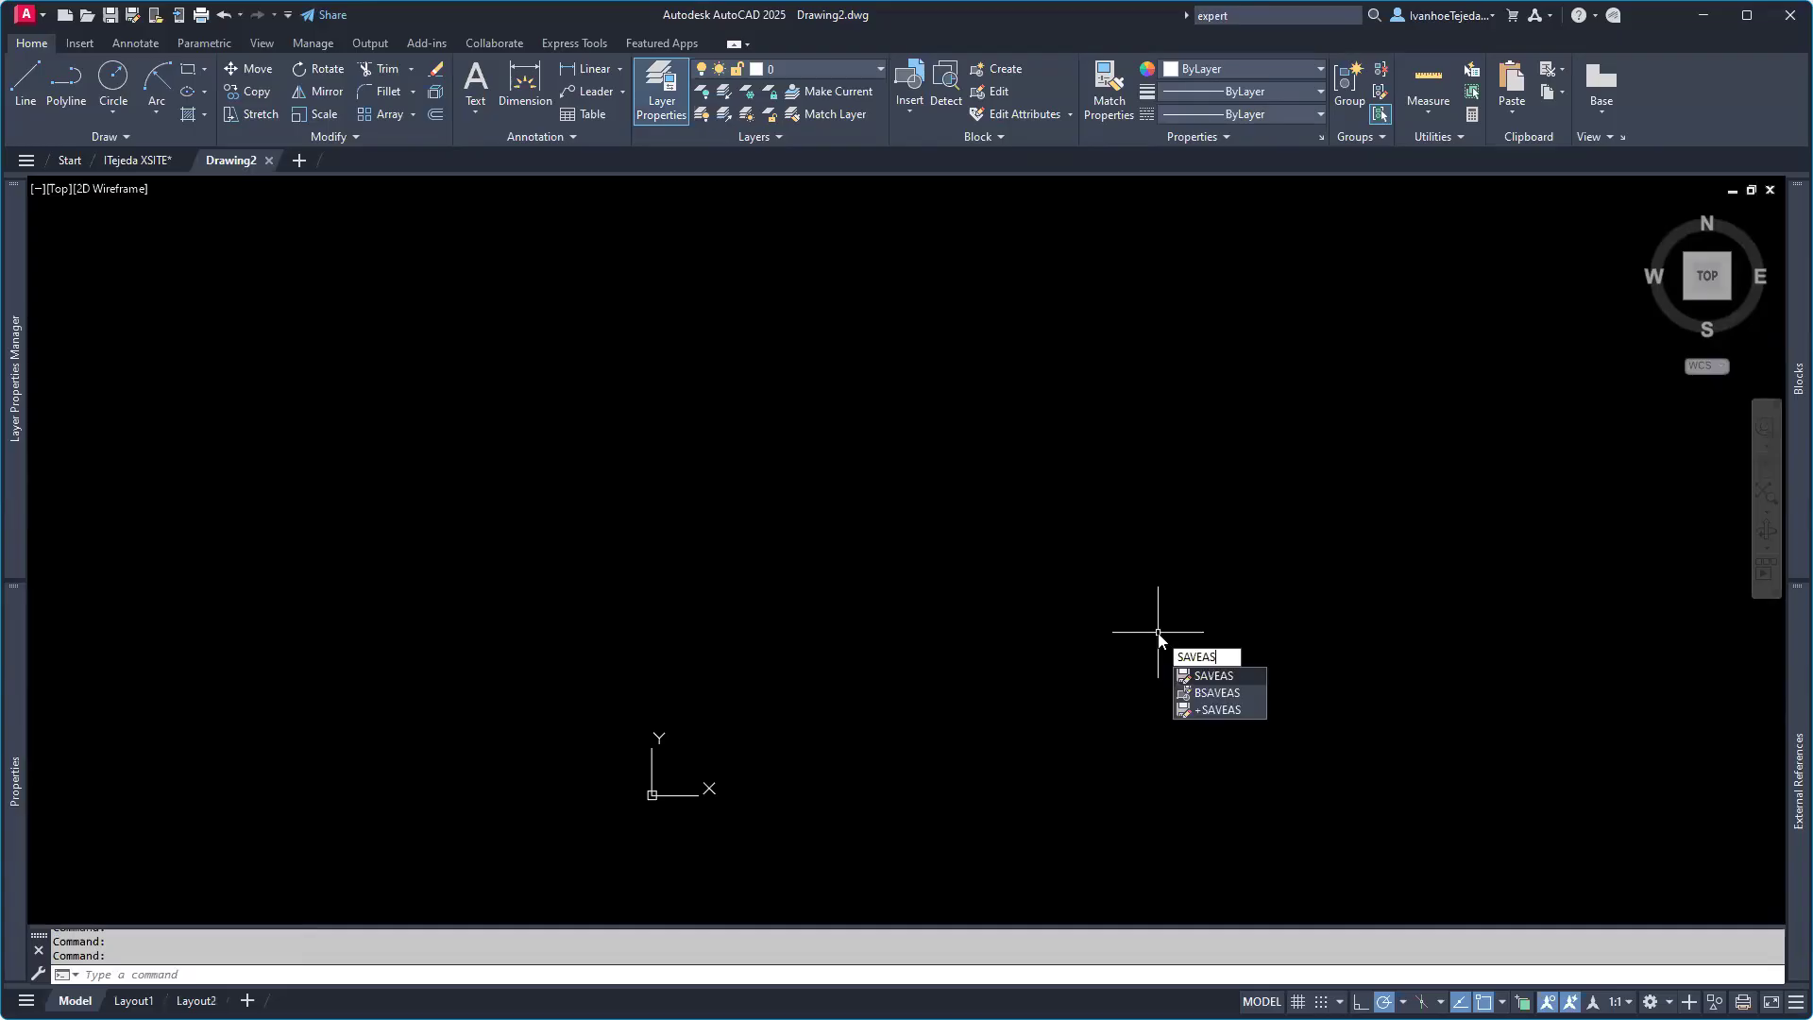
pyautogui.press('Escape')
pyautogui.press('Escape')
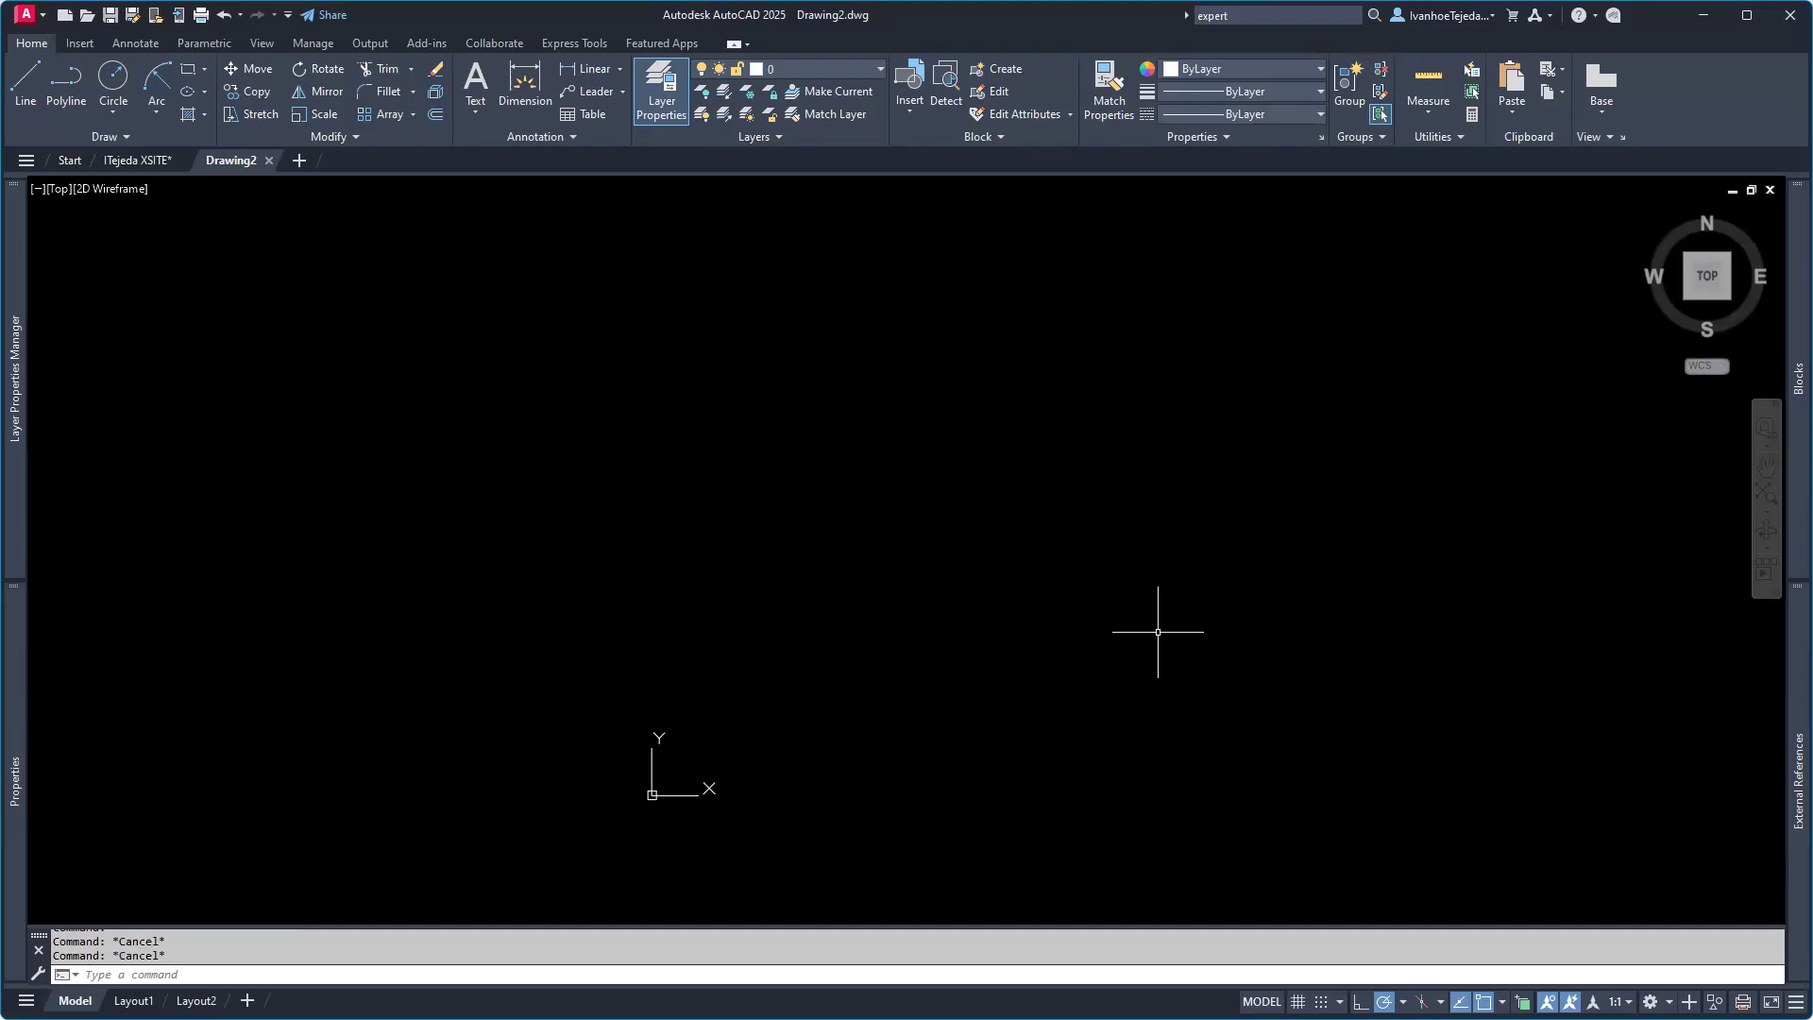
# Step: Check the new drawing's length, angle and insertion scale settings in Drawing Units and close the dialog
pyautogui.write('units')
pyautogui.press('Return')
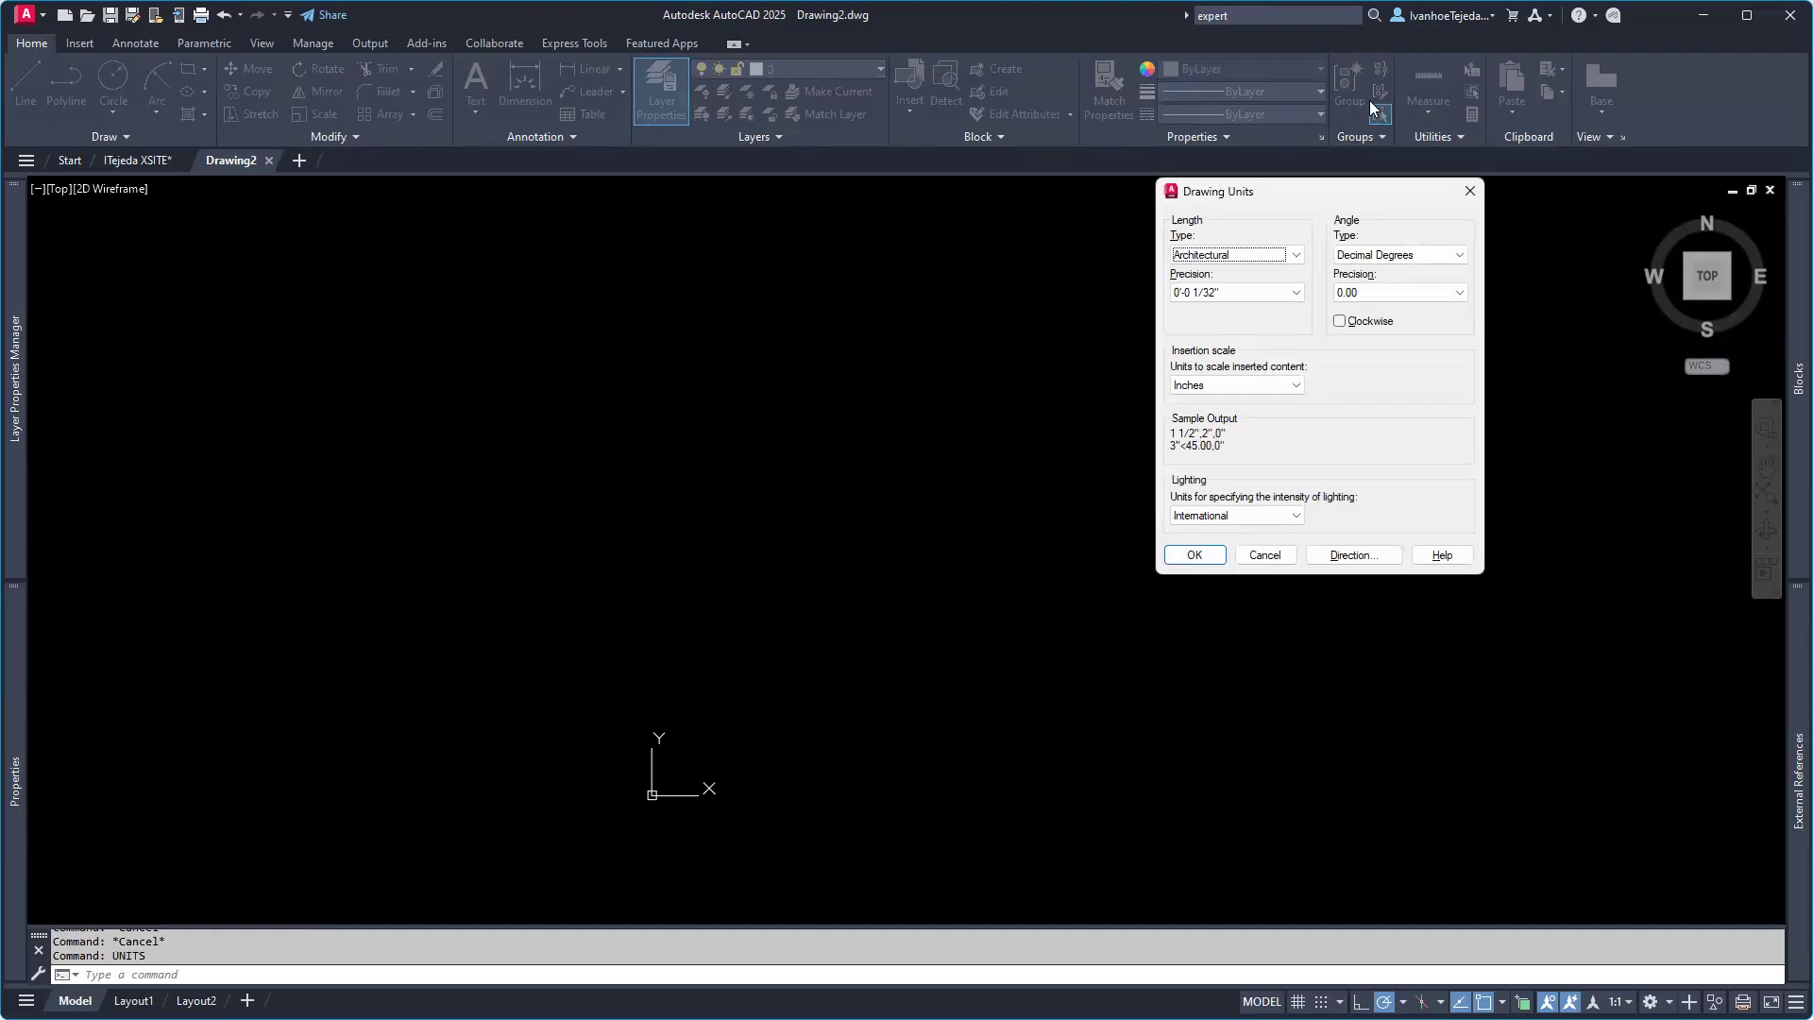
pyautogui.click(1471, 192)
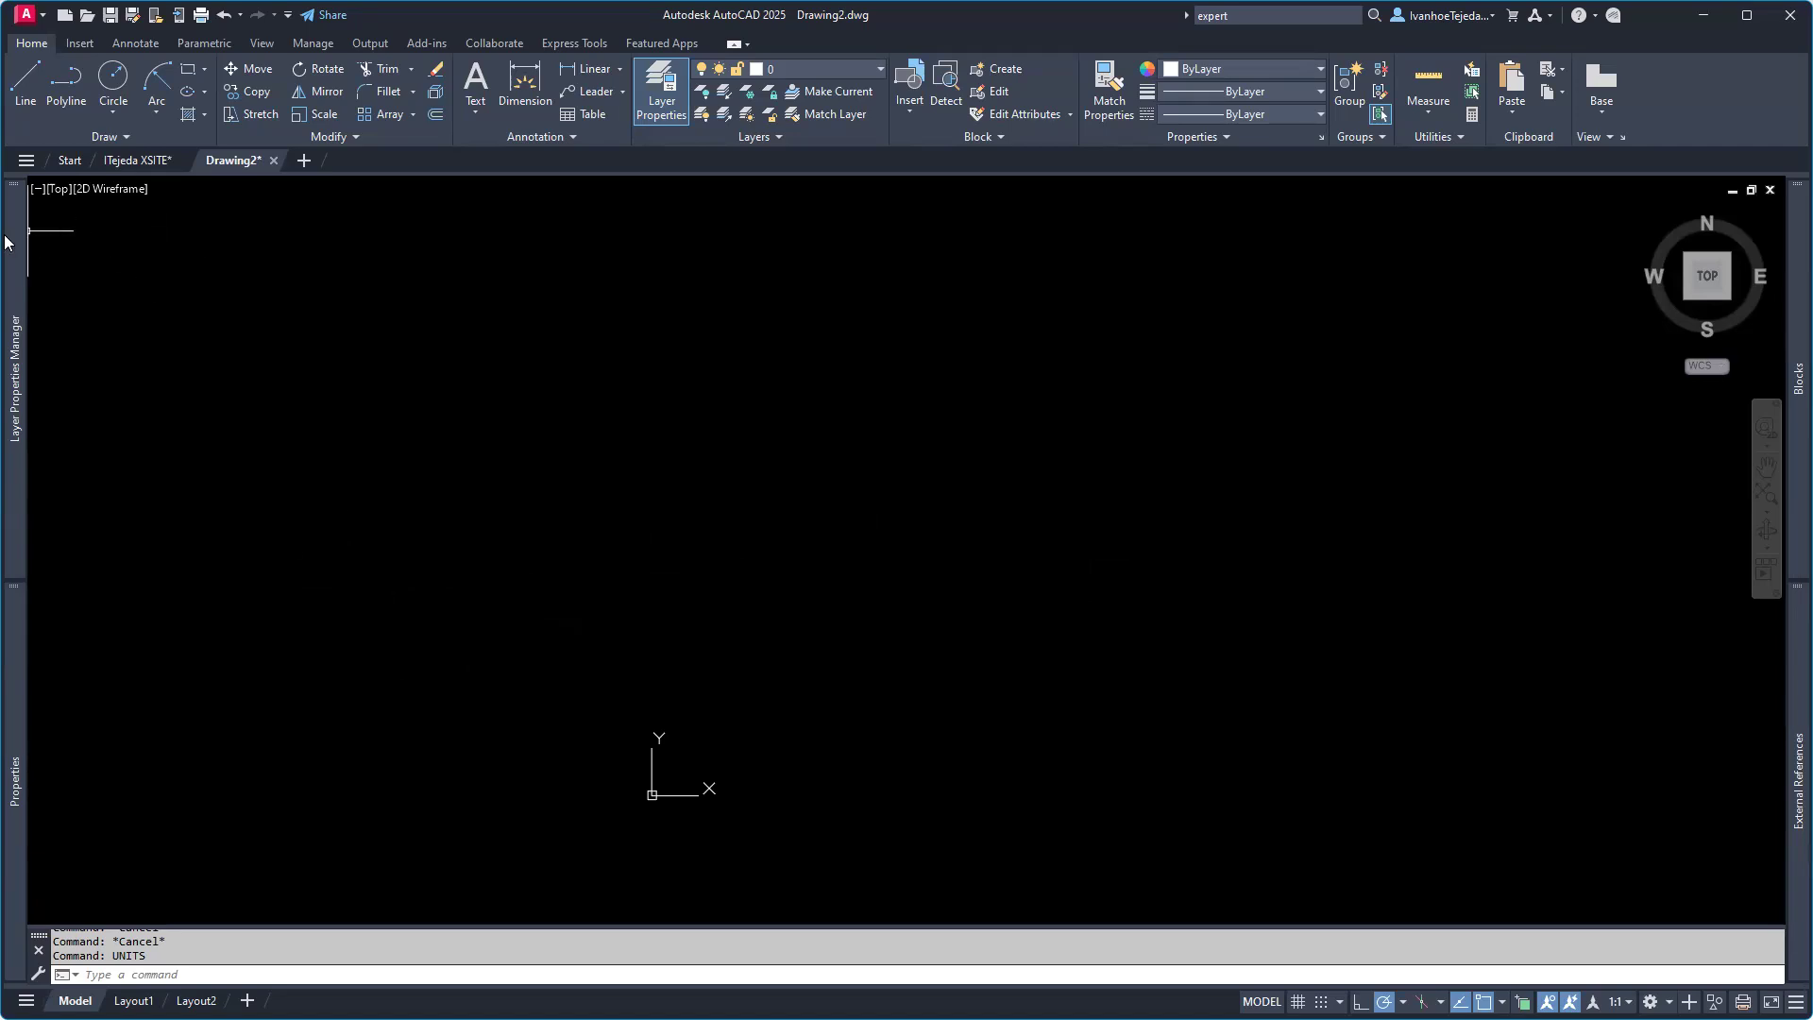
# Step: Undock the Layer Properties Manager so it floats over the drawing area, and turn it off and on again
pyautogui.moveTo(12, 234)
pyautogui.moveTo(45, 274)
pyautogui.mouseDown()
pyautogui.moveTo(361, 317)
pyautogui.moveTo(425, 280)
pyautogui.mouseUp()
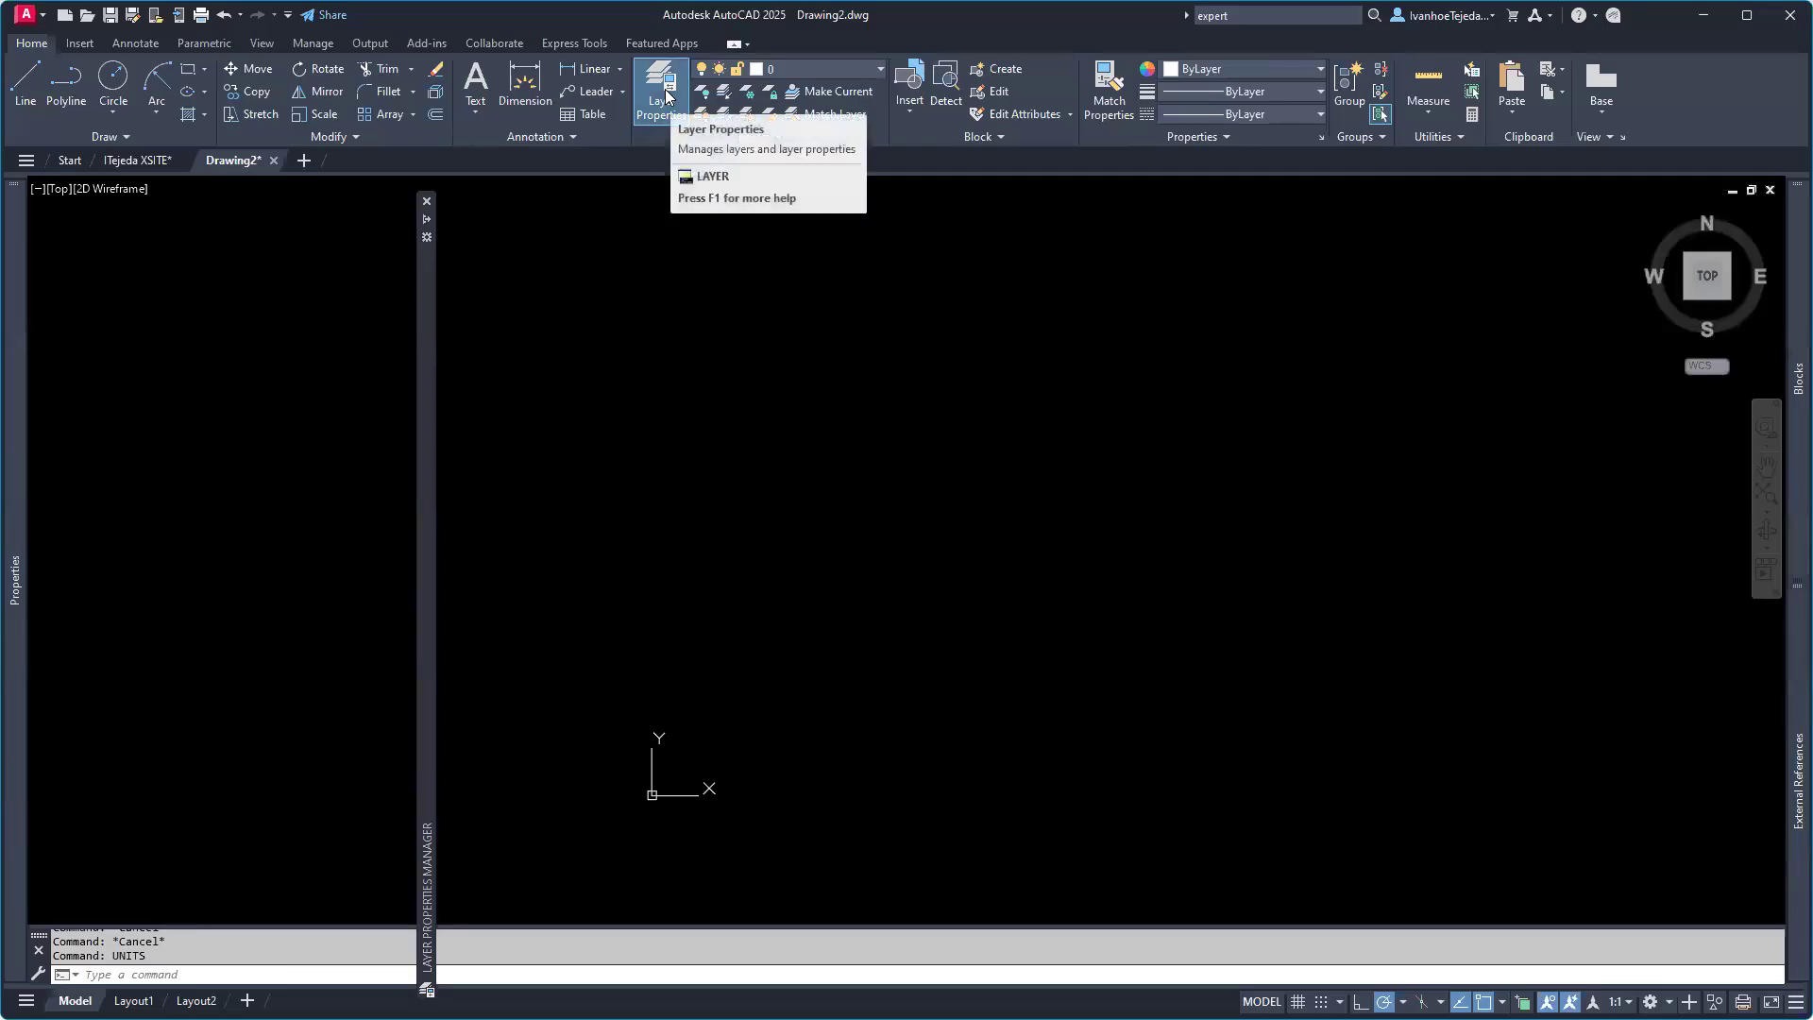
pyautogui.click(666, 94)
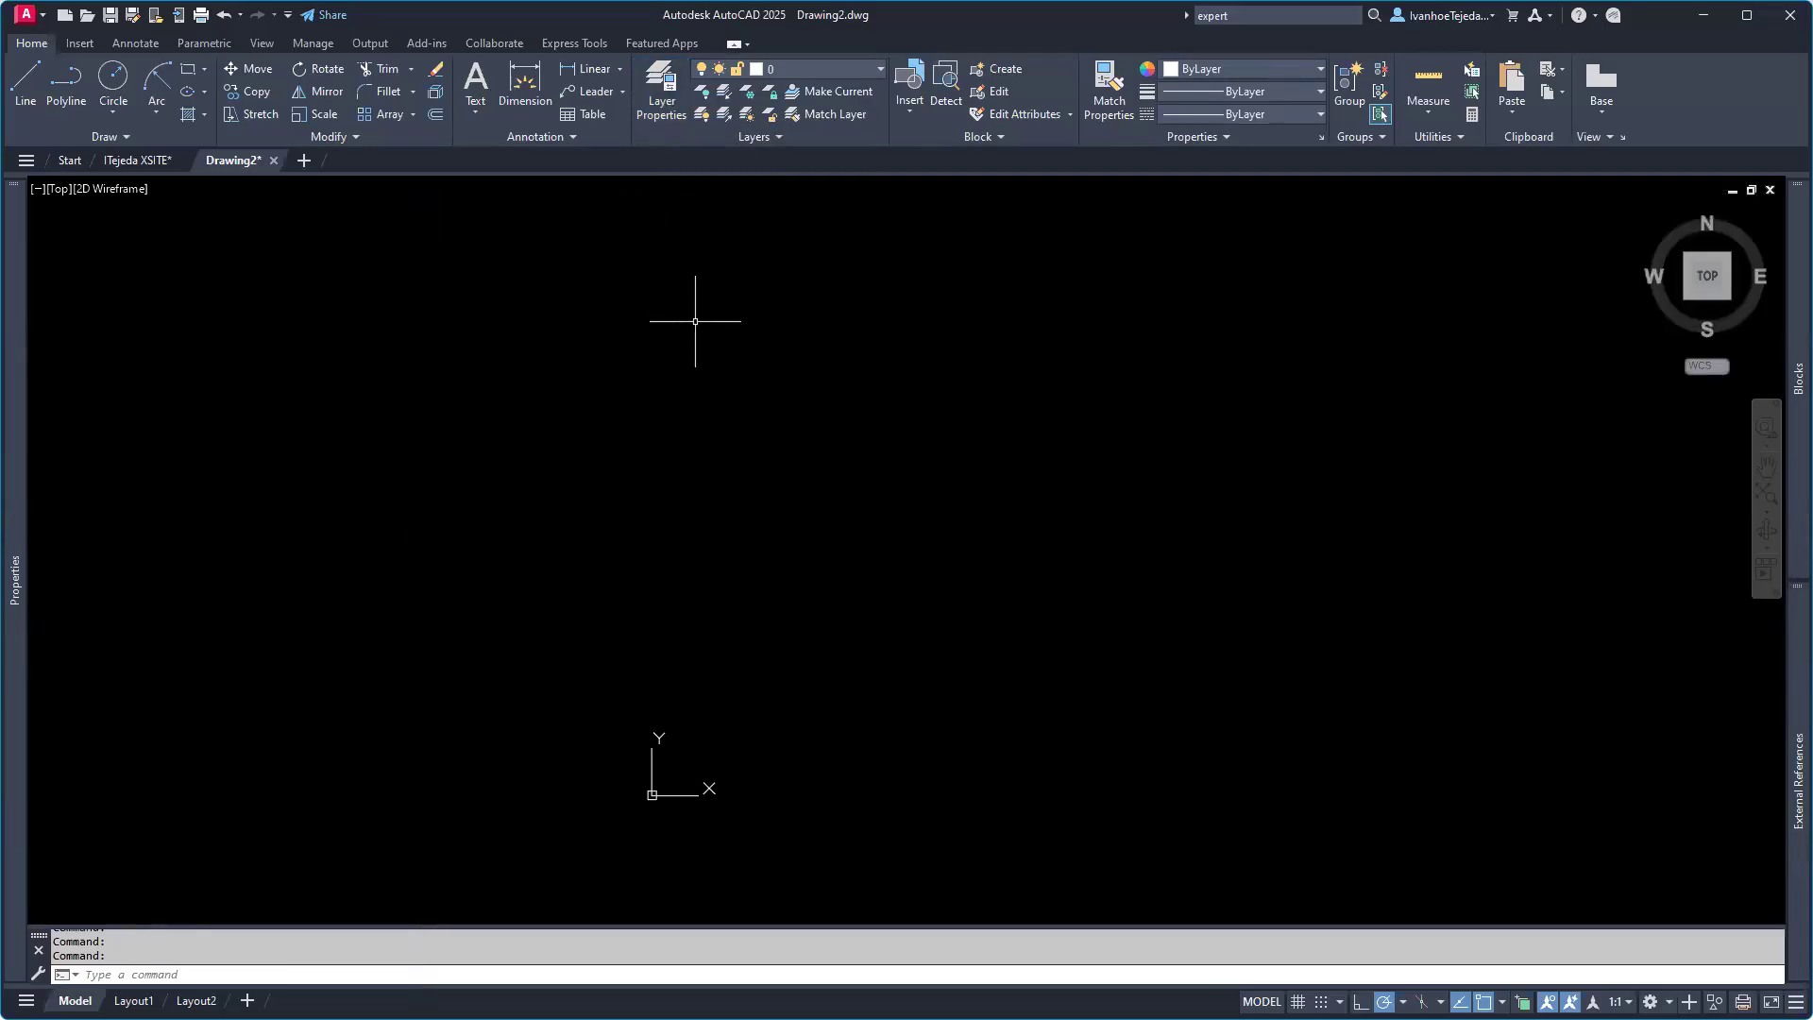
pyautogui.click(661, 94)
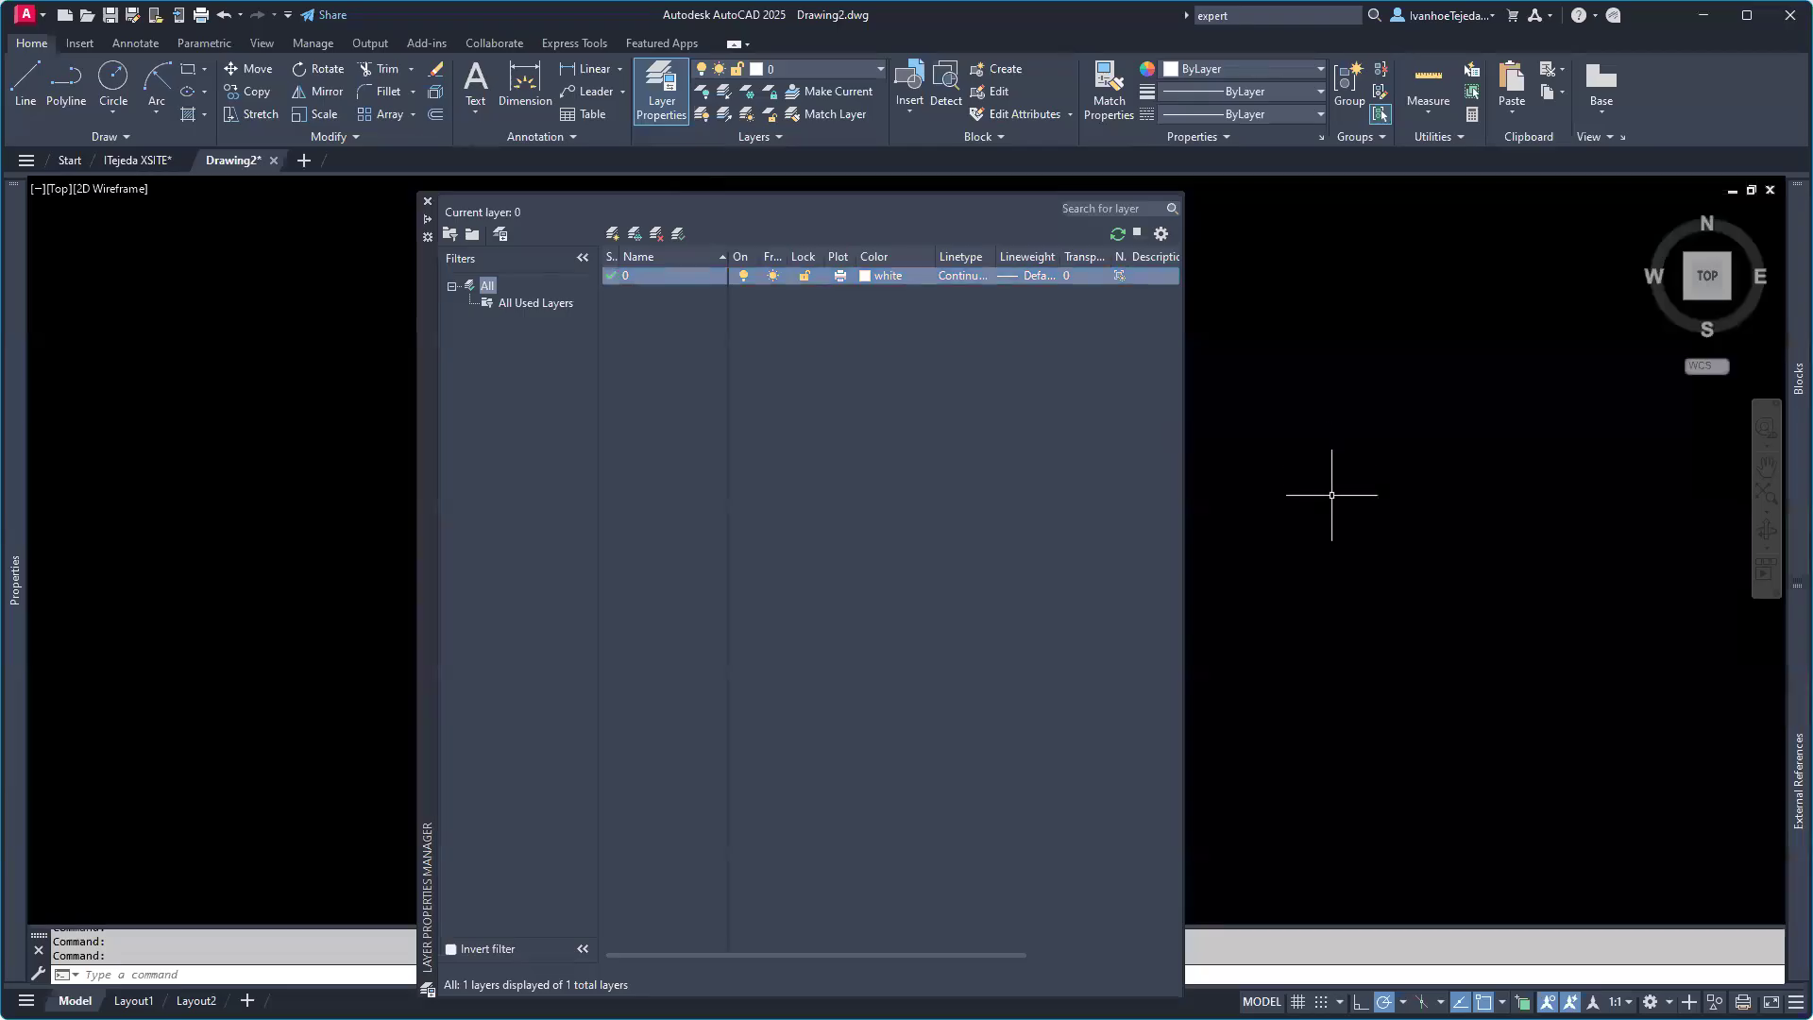
pyautogui.click(1330, 536)
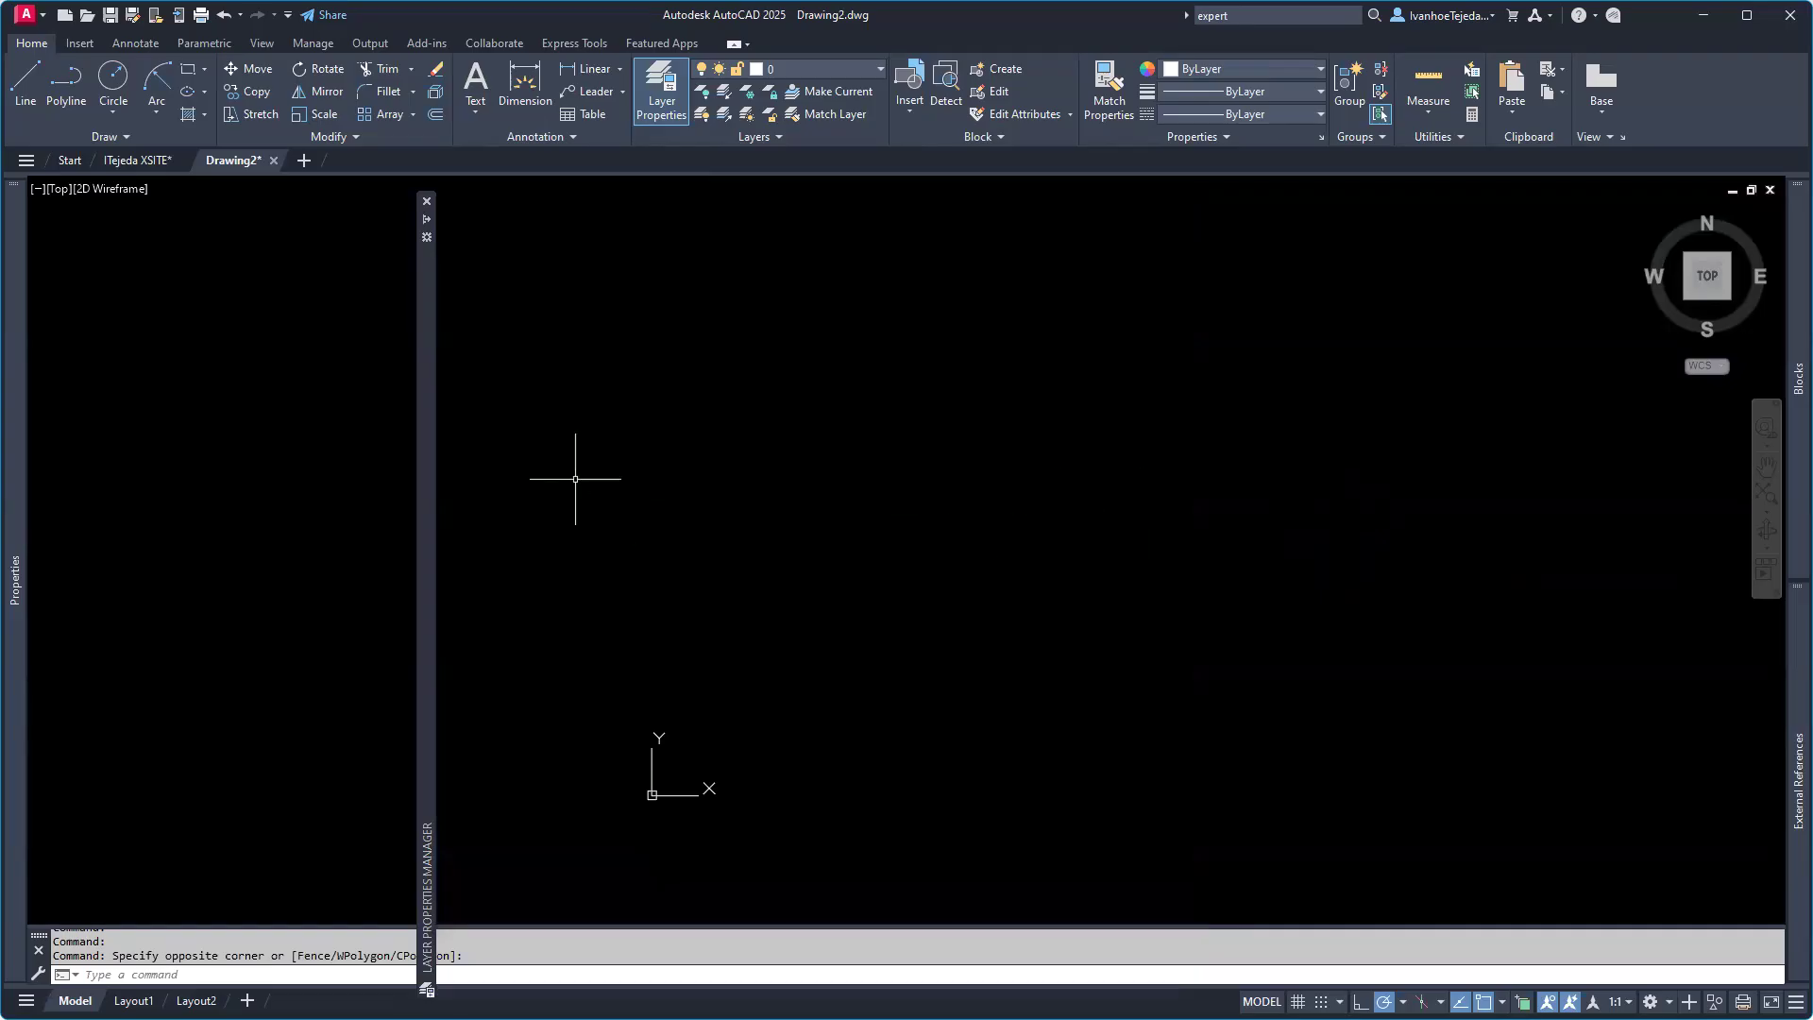
# Step: Check the layer list in XSITE SU25.pdf, create a layer named ASITE and open its colour selection
pyautogui.moveTo(430, 452)
pyautogui.hotkey('alt', 'Tab')
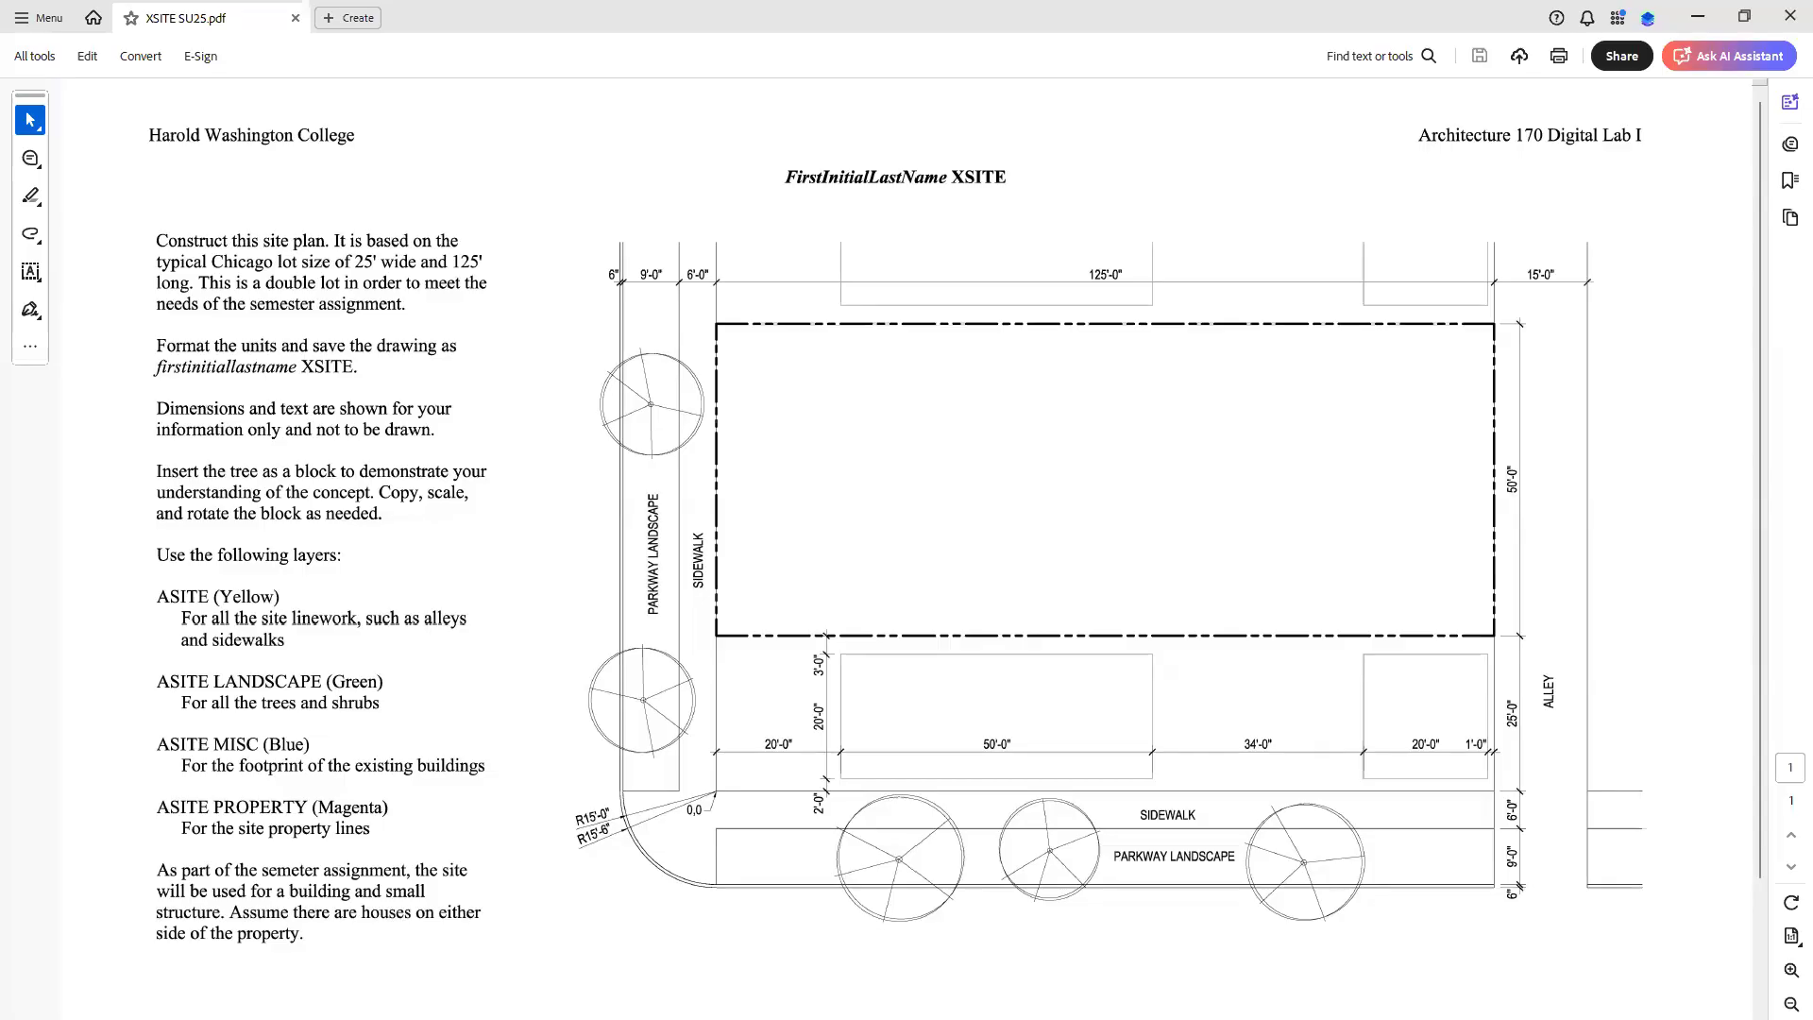
pyautogui.hotkey('alt', 'Tab')
pyautogui.moveTo(434, 342)
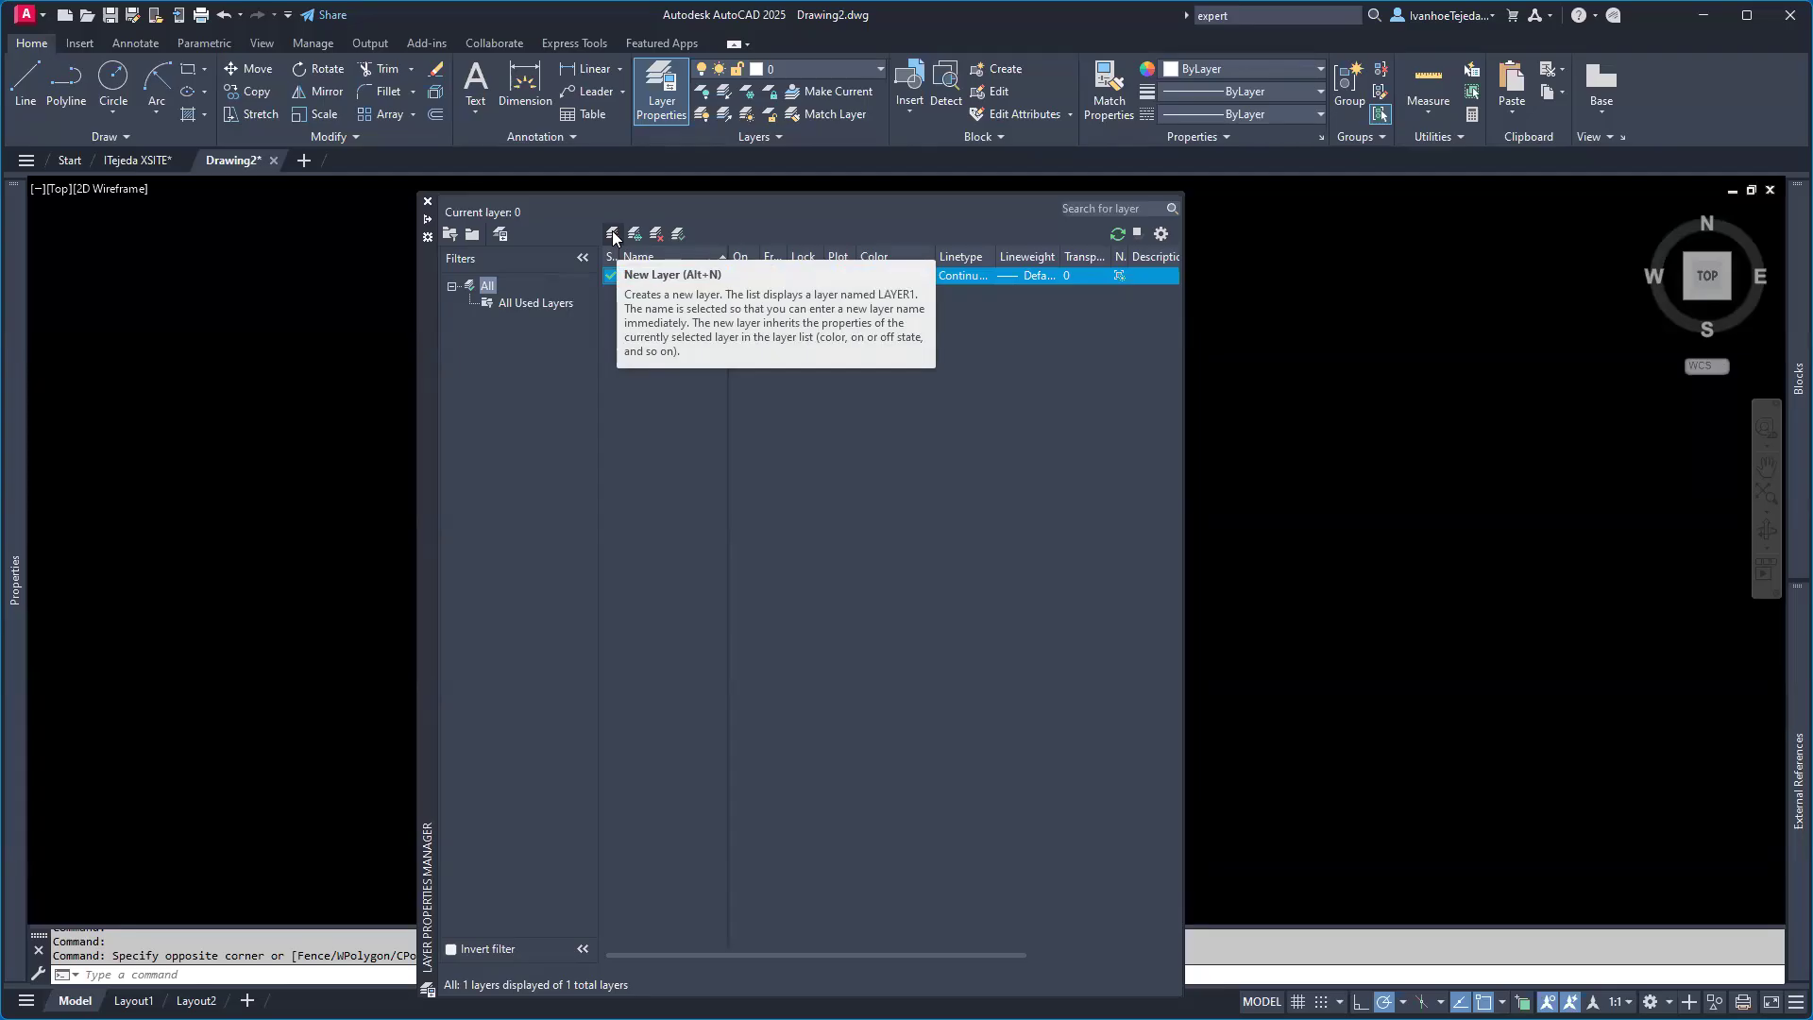
pyautogui.click(614, 236)
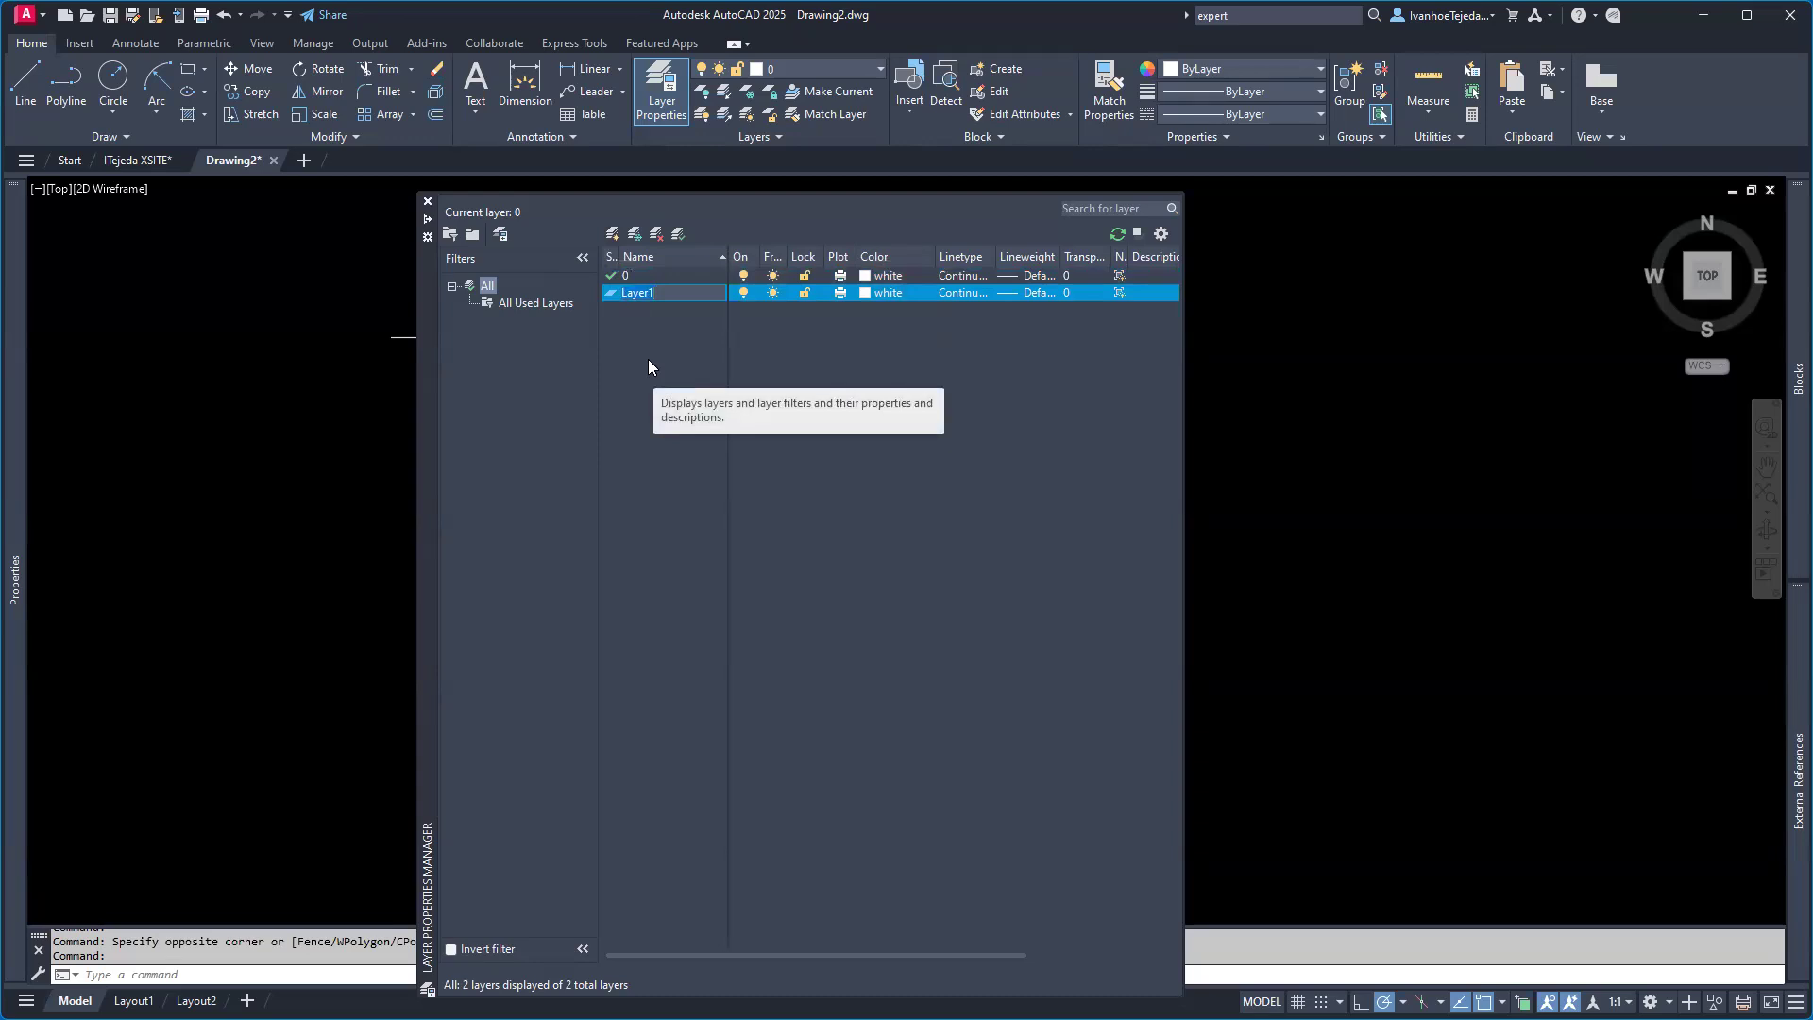
pyautogui.press('BackSpace')
pyautogui.write('ASITE')
pyautogui.click(867, 291)
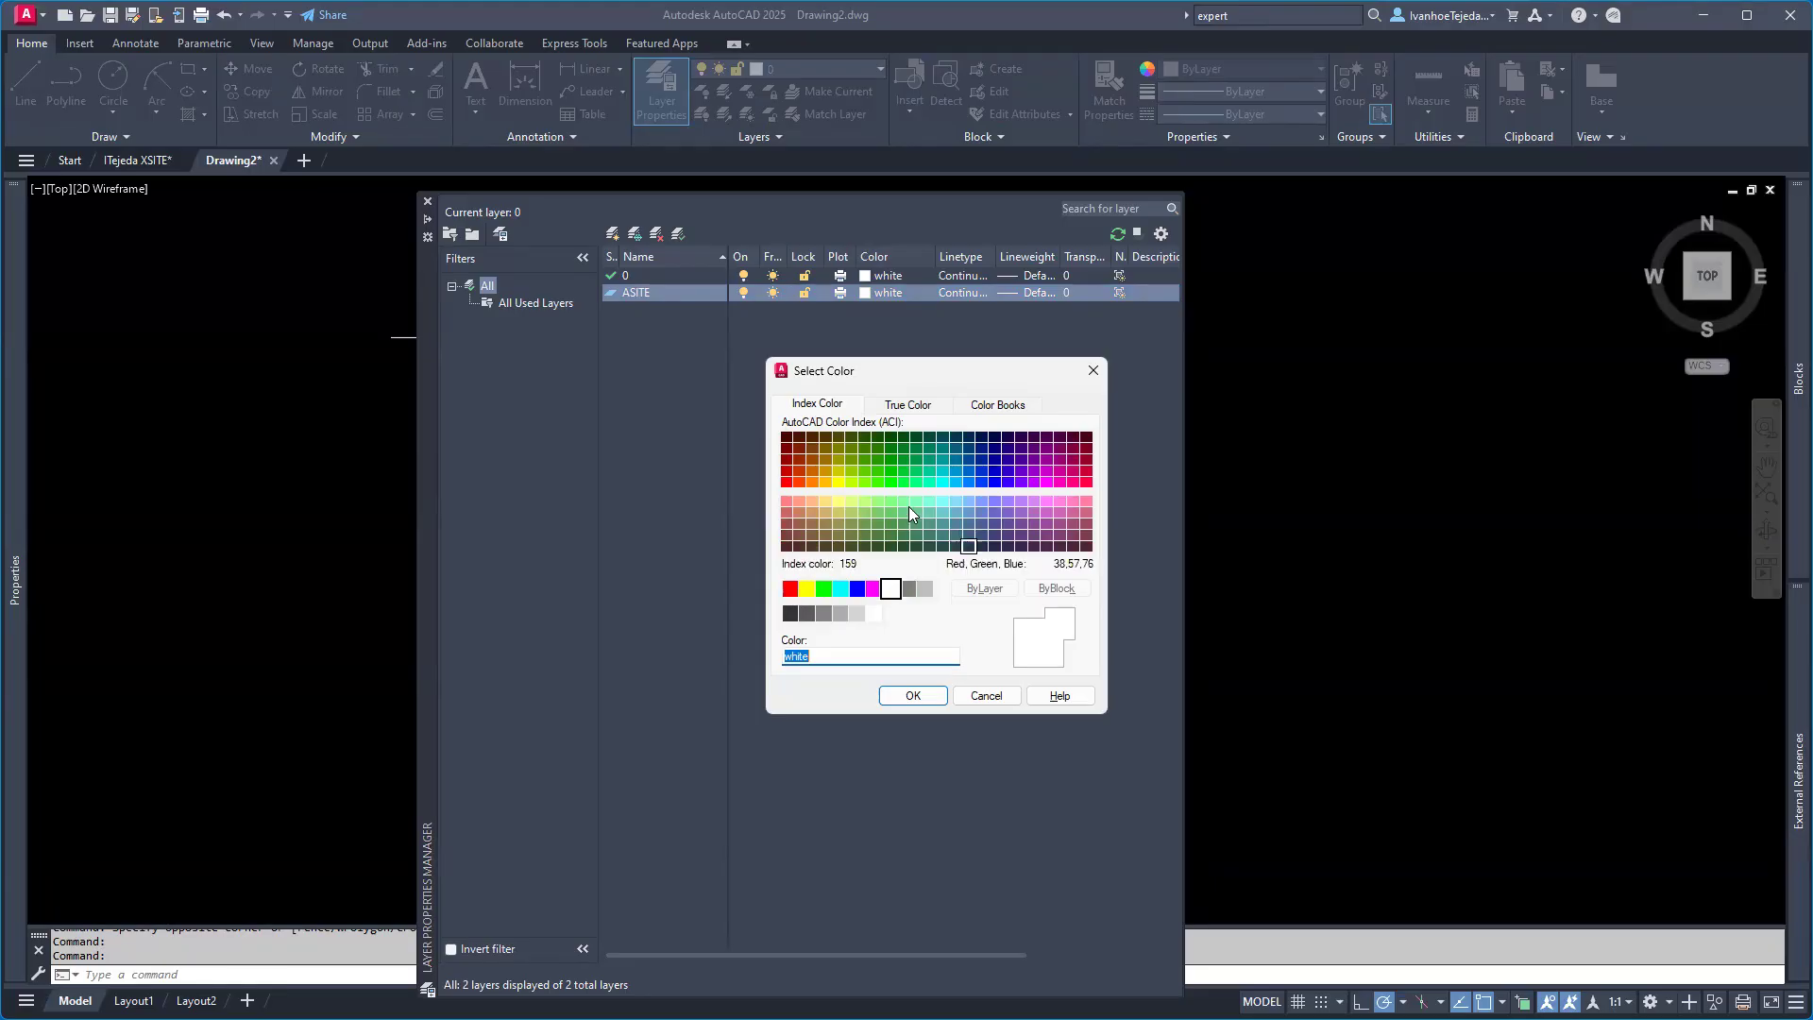
# Step: Preview the standard index colours and a few red shades for the ASITE layer
pyautogui.click(792, 590)
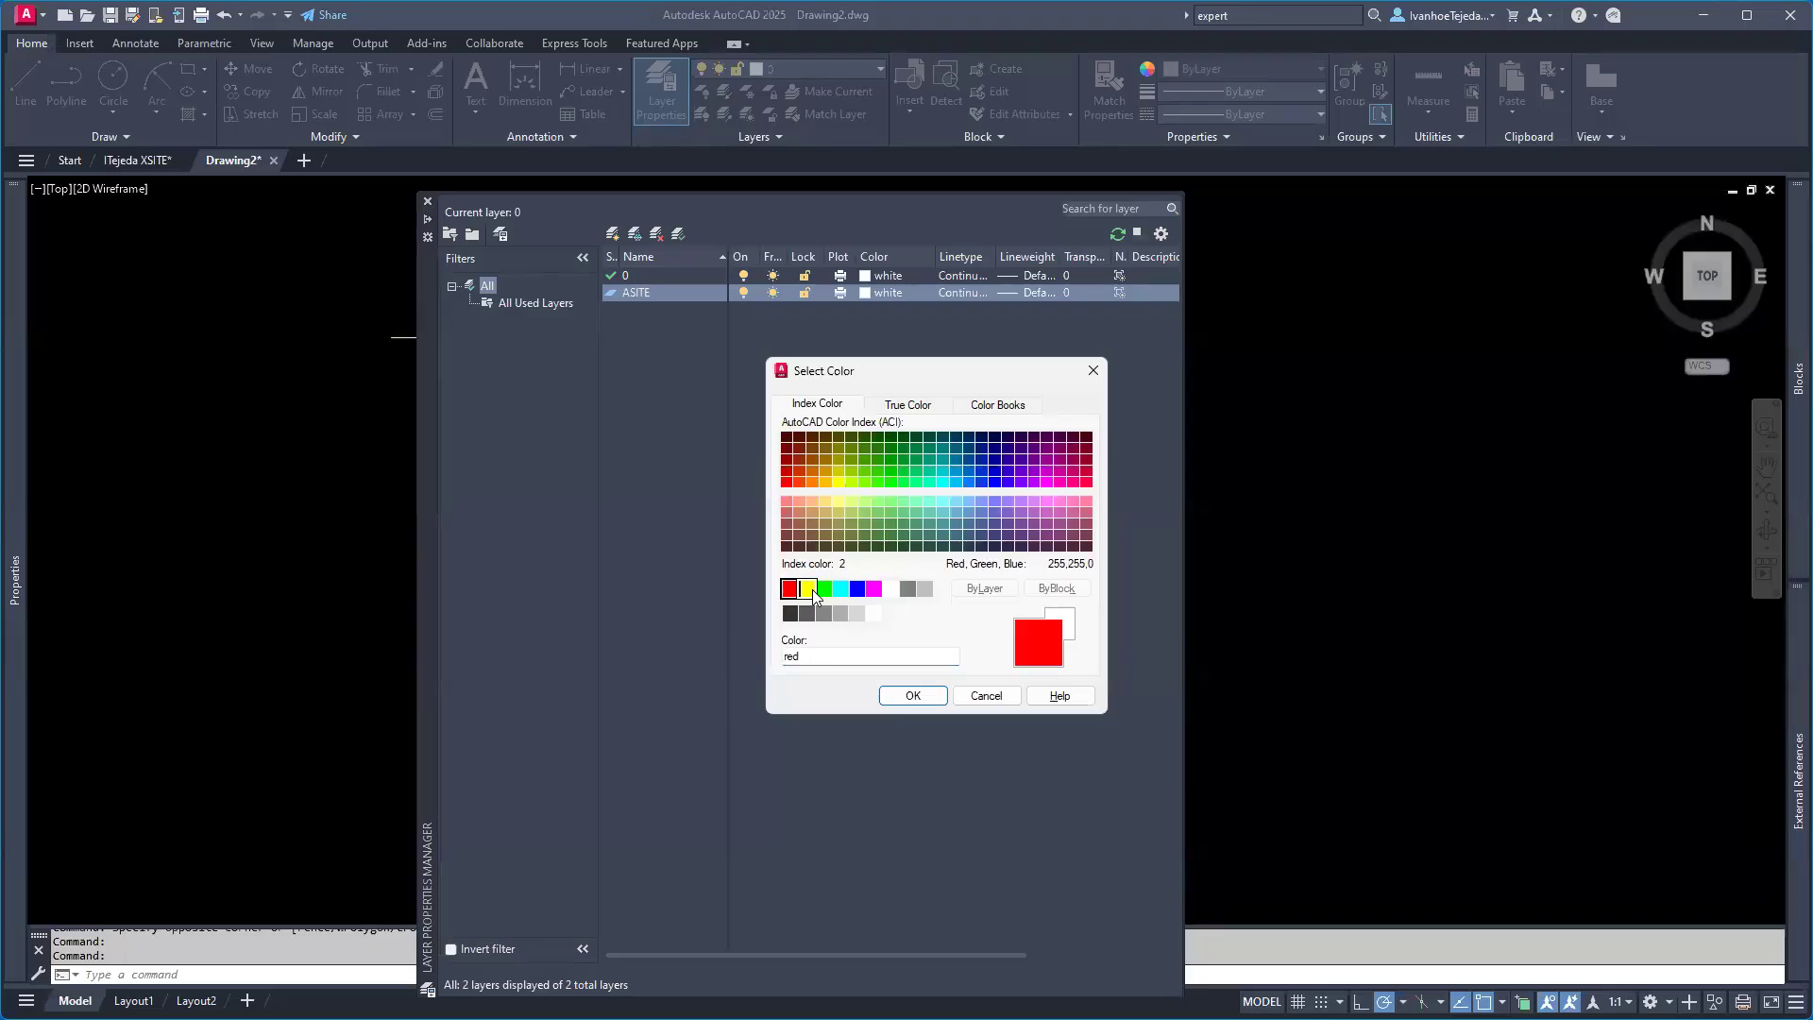
pyautogui.click(808, 589)
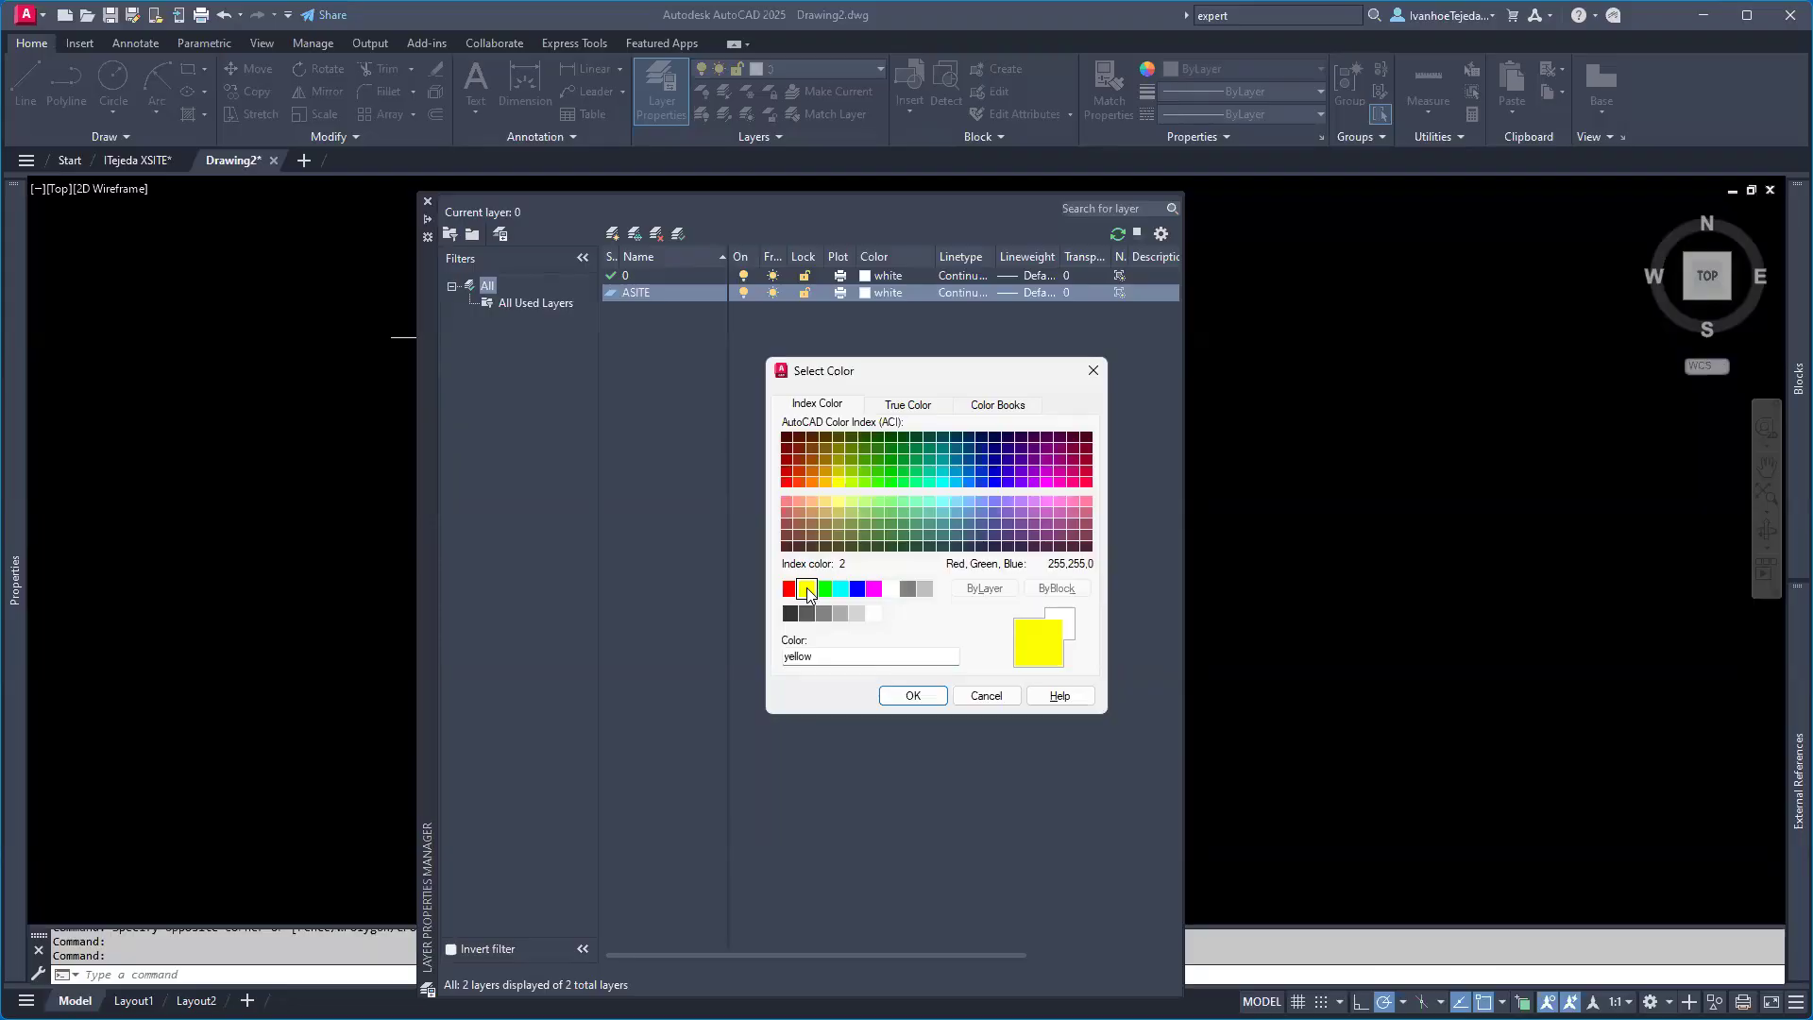
pyautogui.click(828, 590)
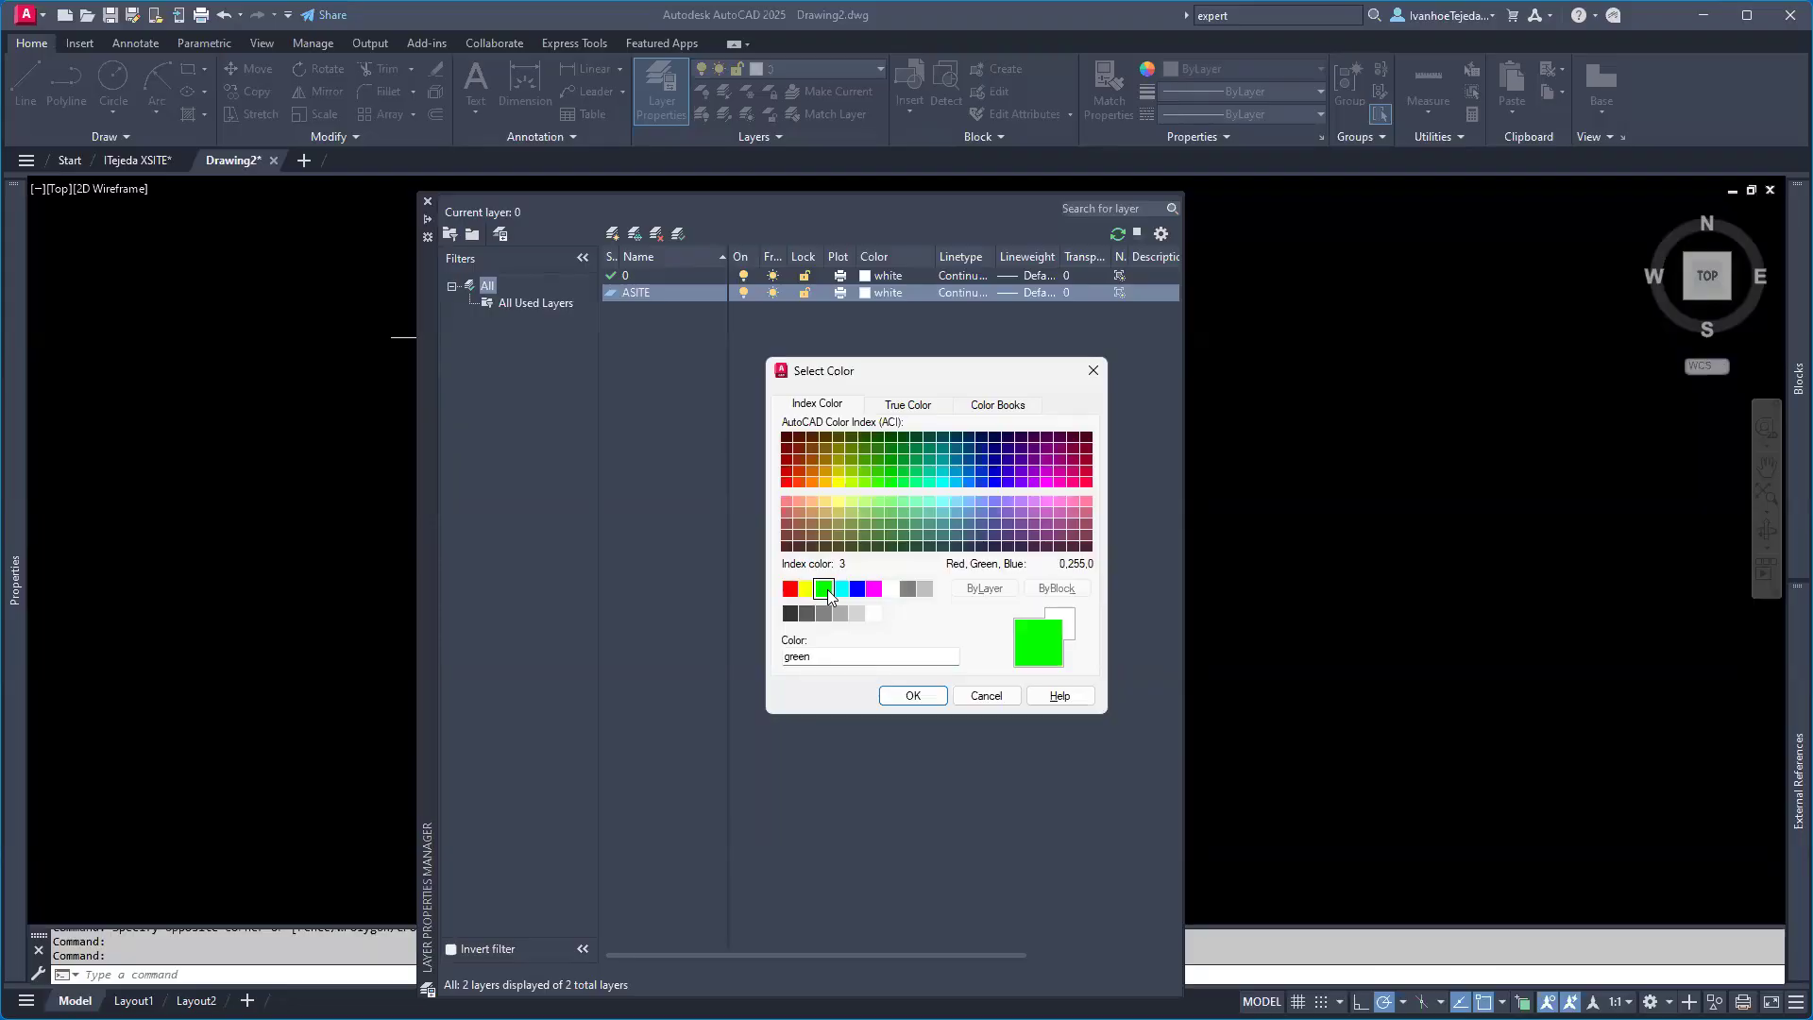
pyautogui.click(840, 590)
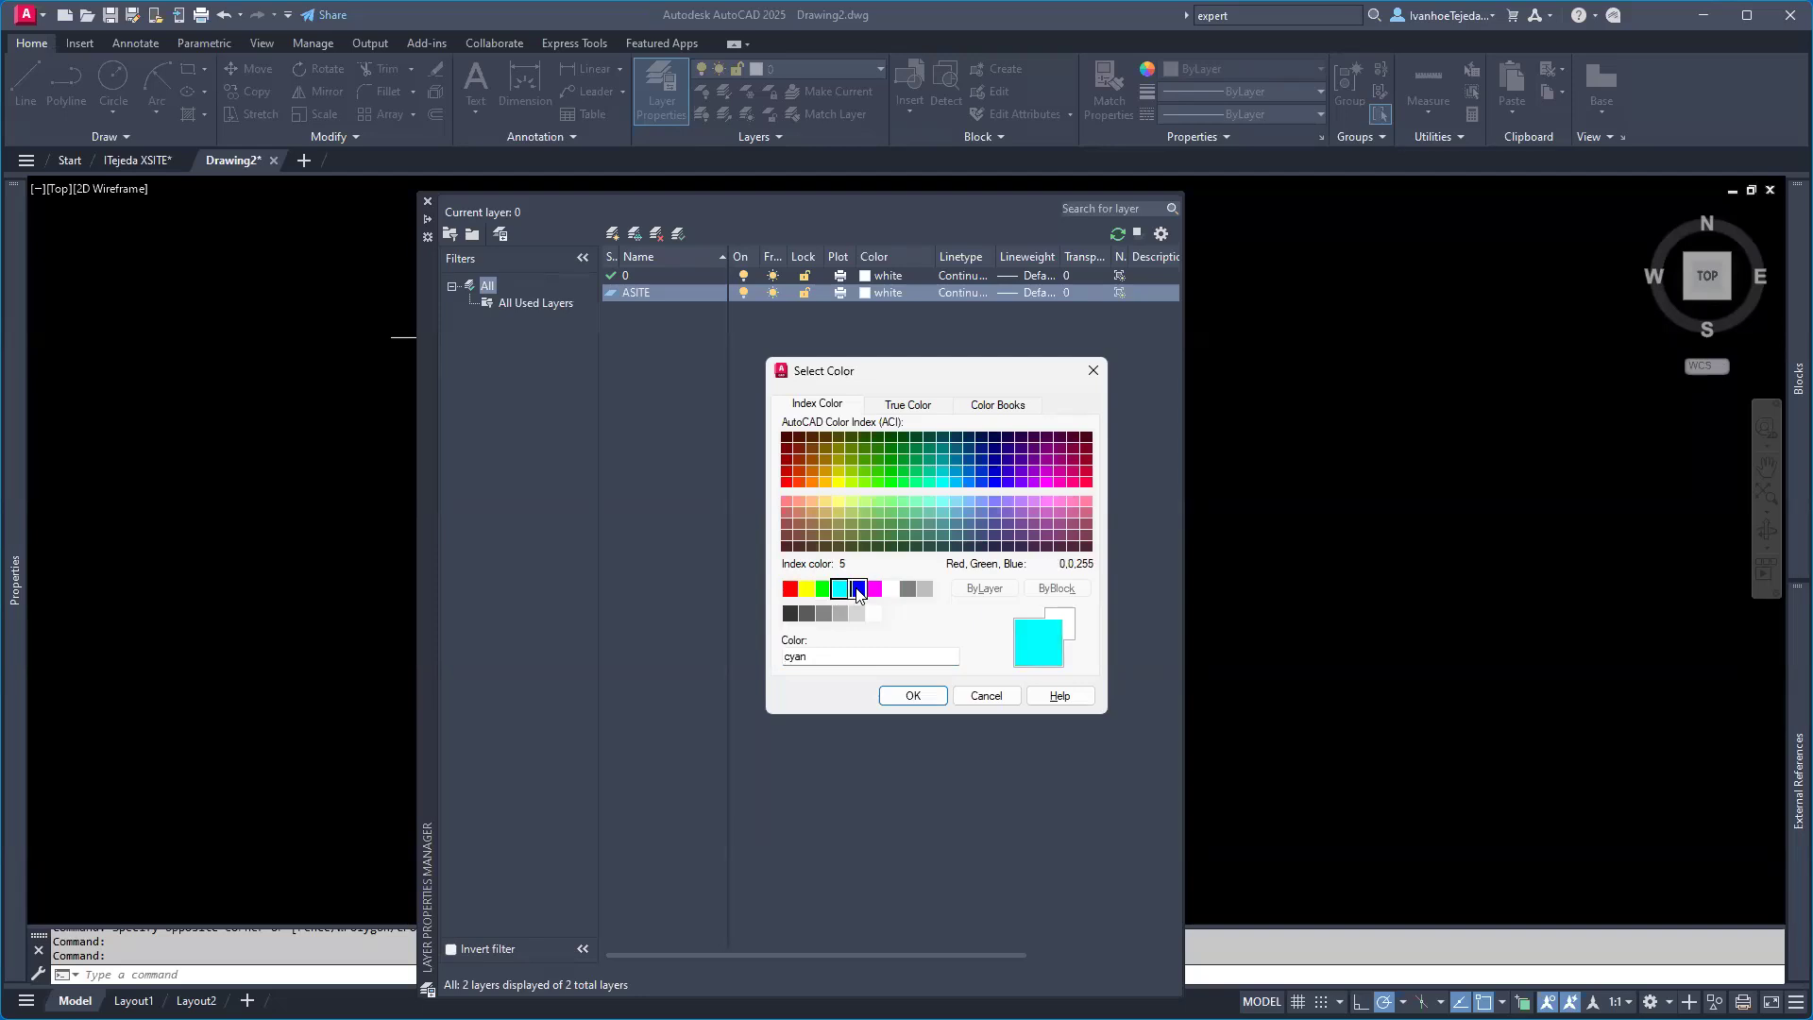
pyautogui.click(857, 589)
pyautogui.click(873, 589)
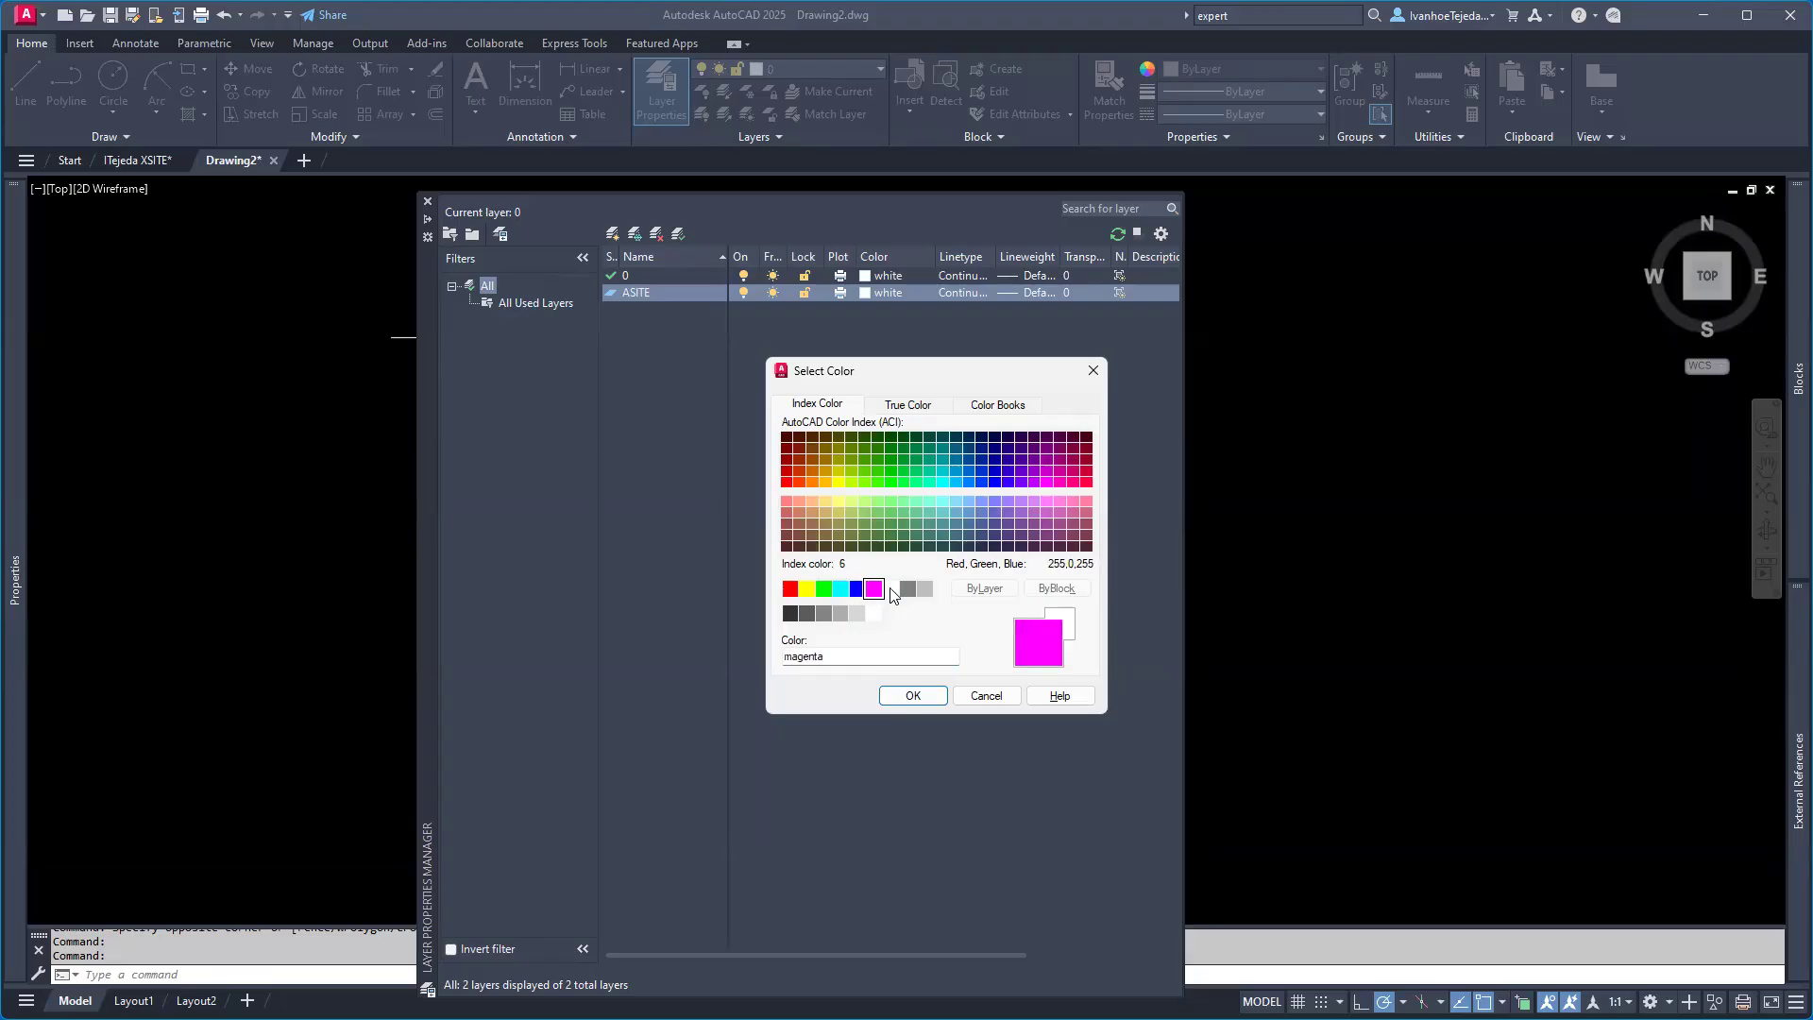
pyautogui.click(891, 589)
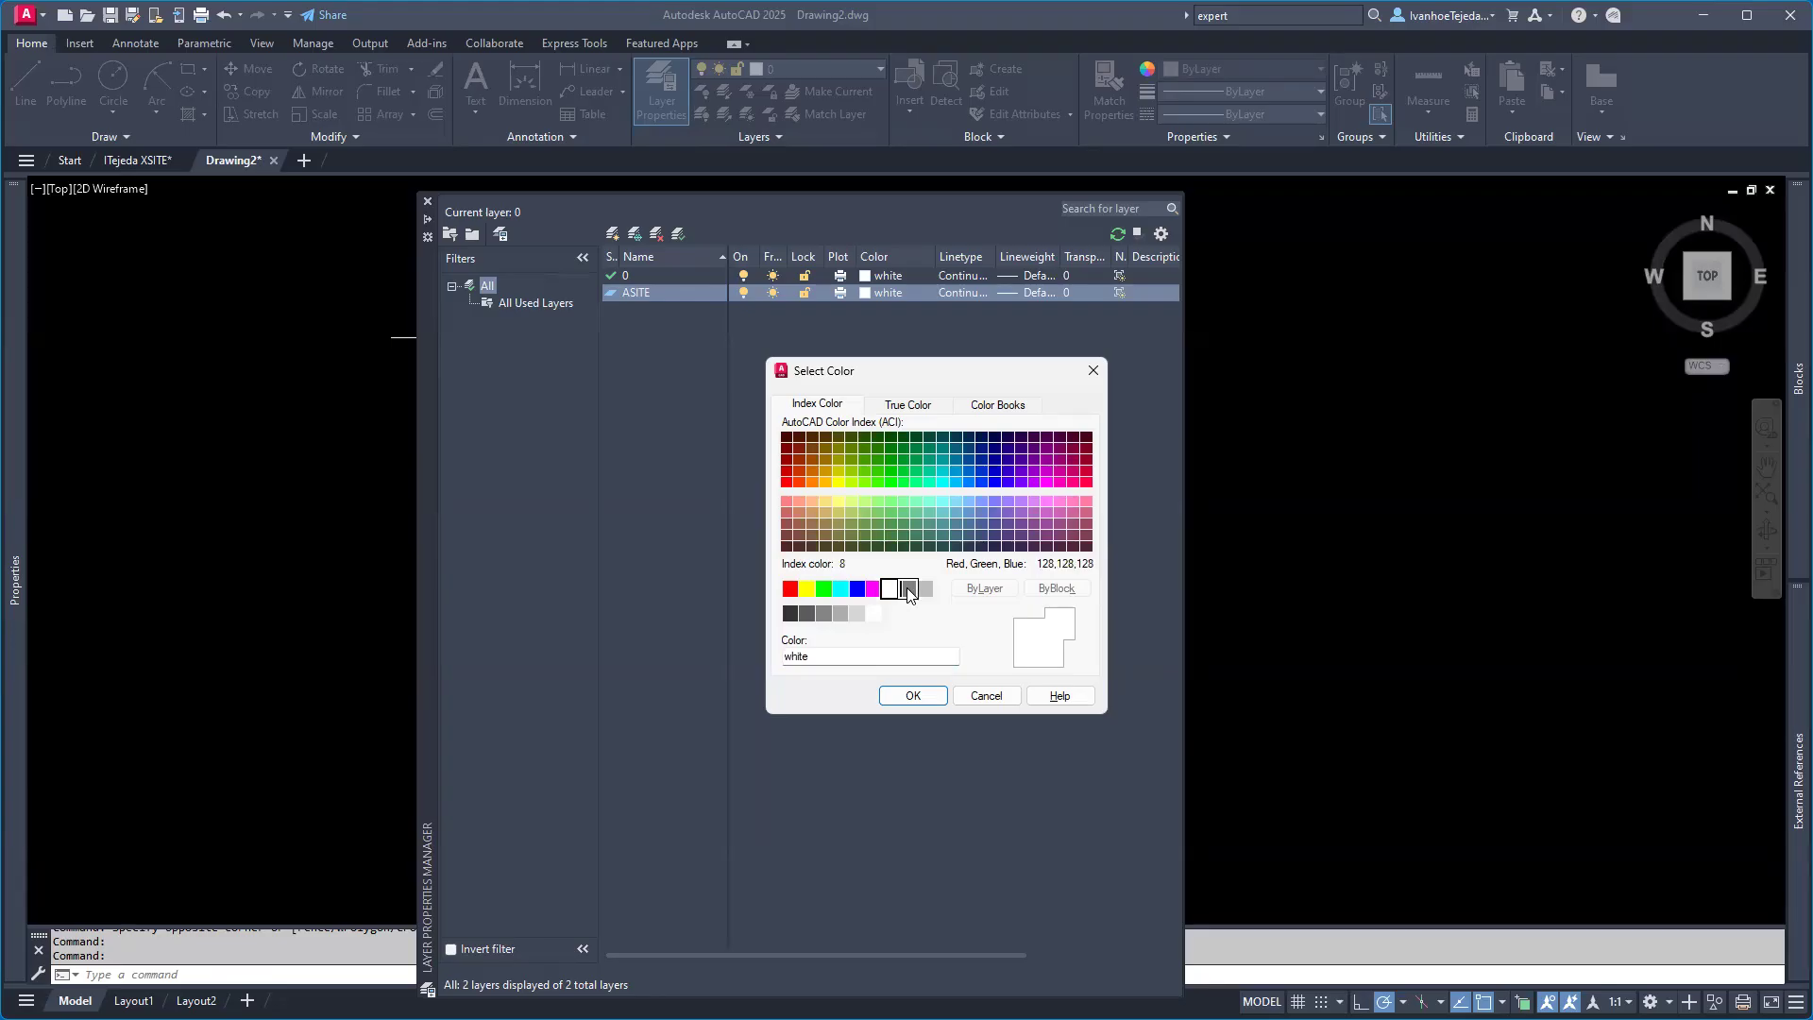
pyautogui.click(908, 589)
pyautogui.click(926, 589)
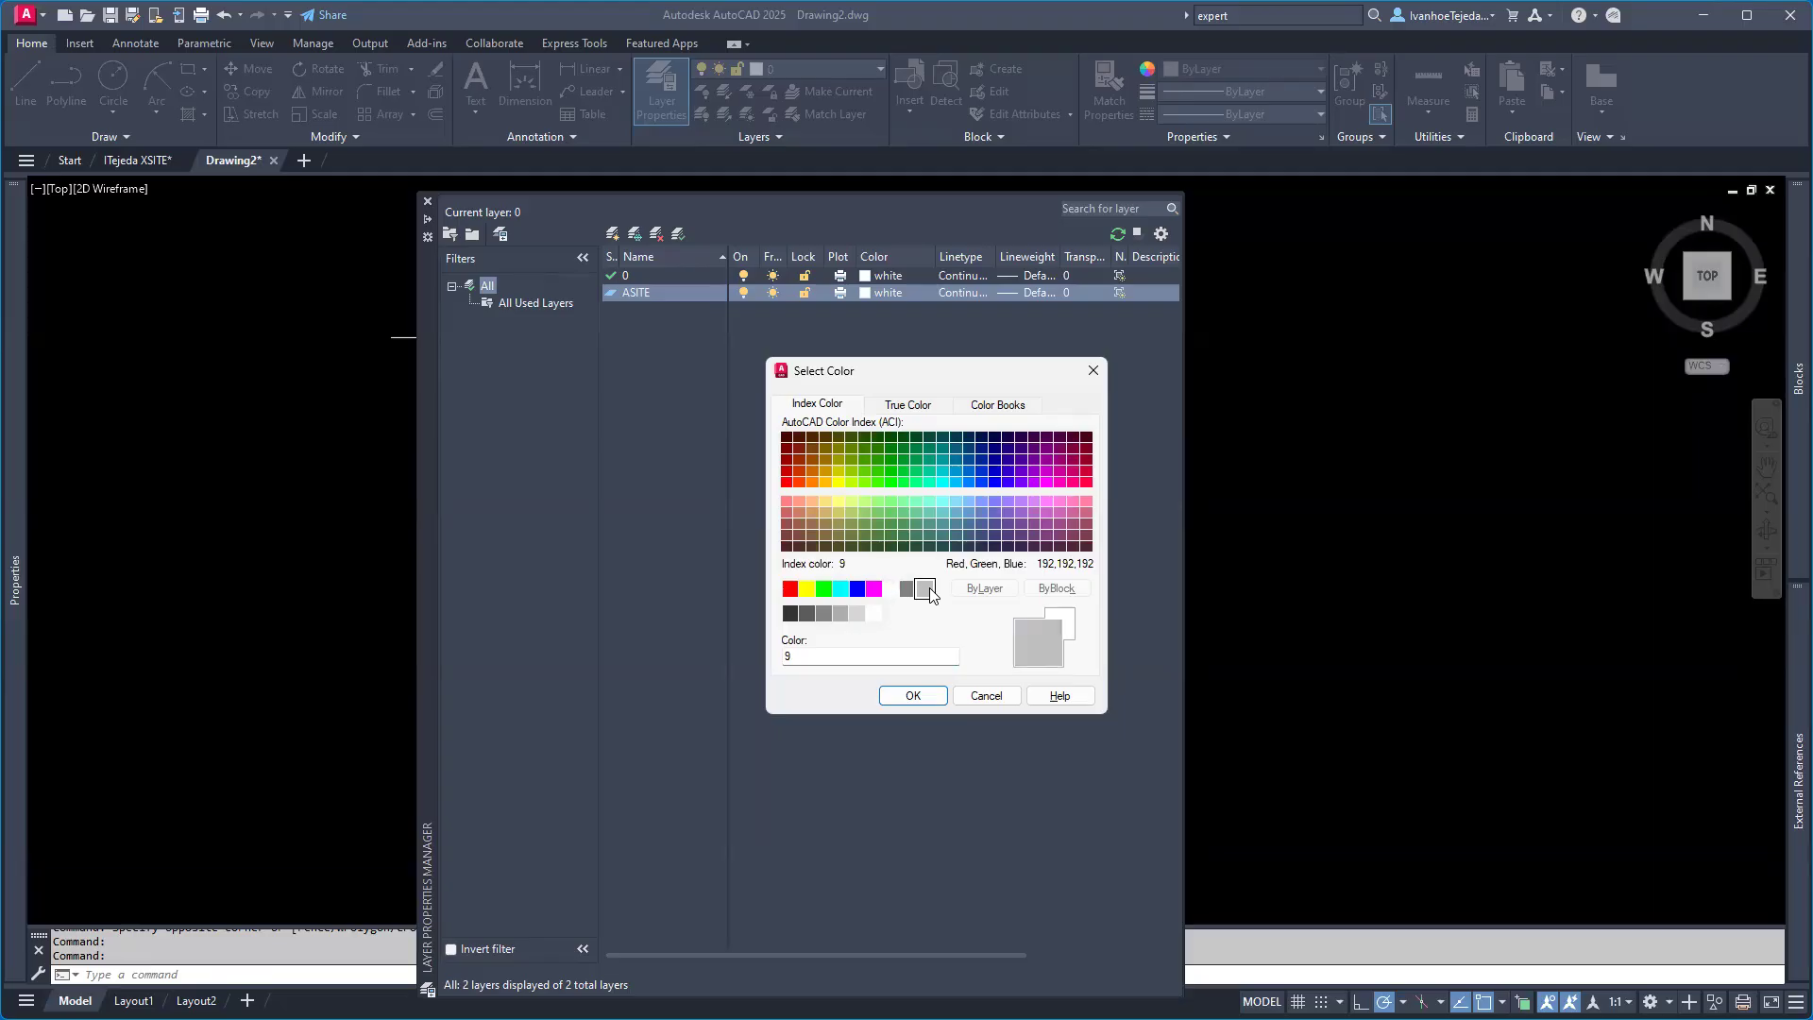
pyautogui.click(787, 483)
pyautogui.click(786, 501)
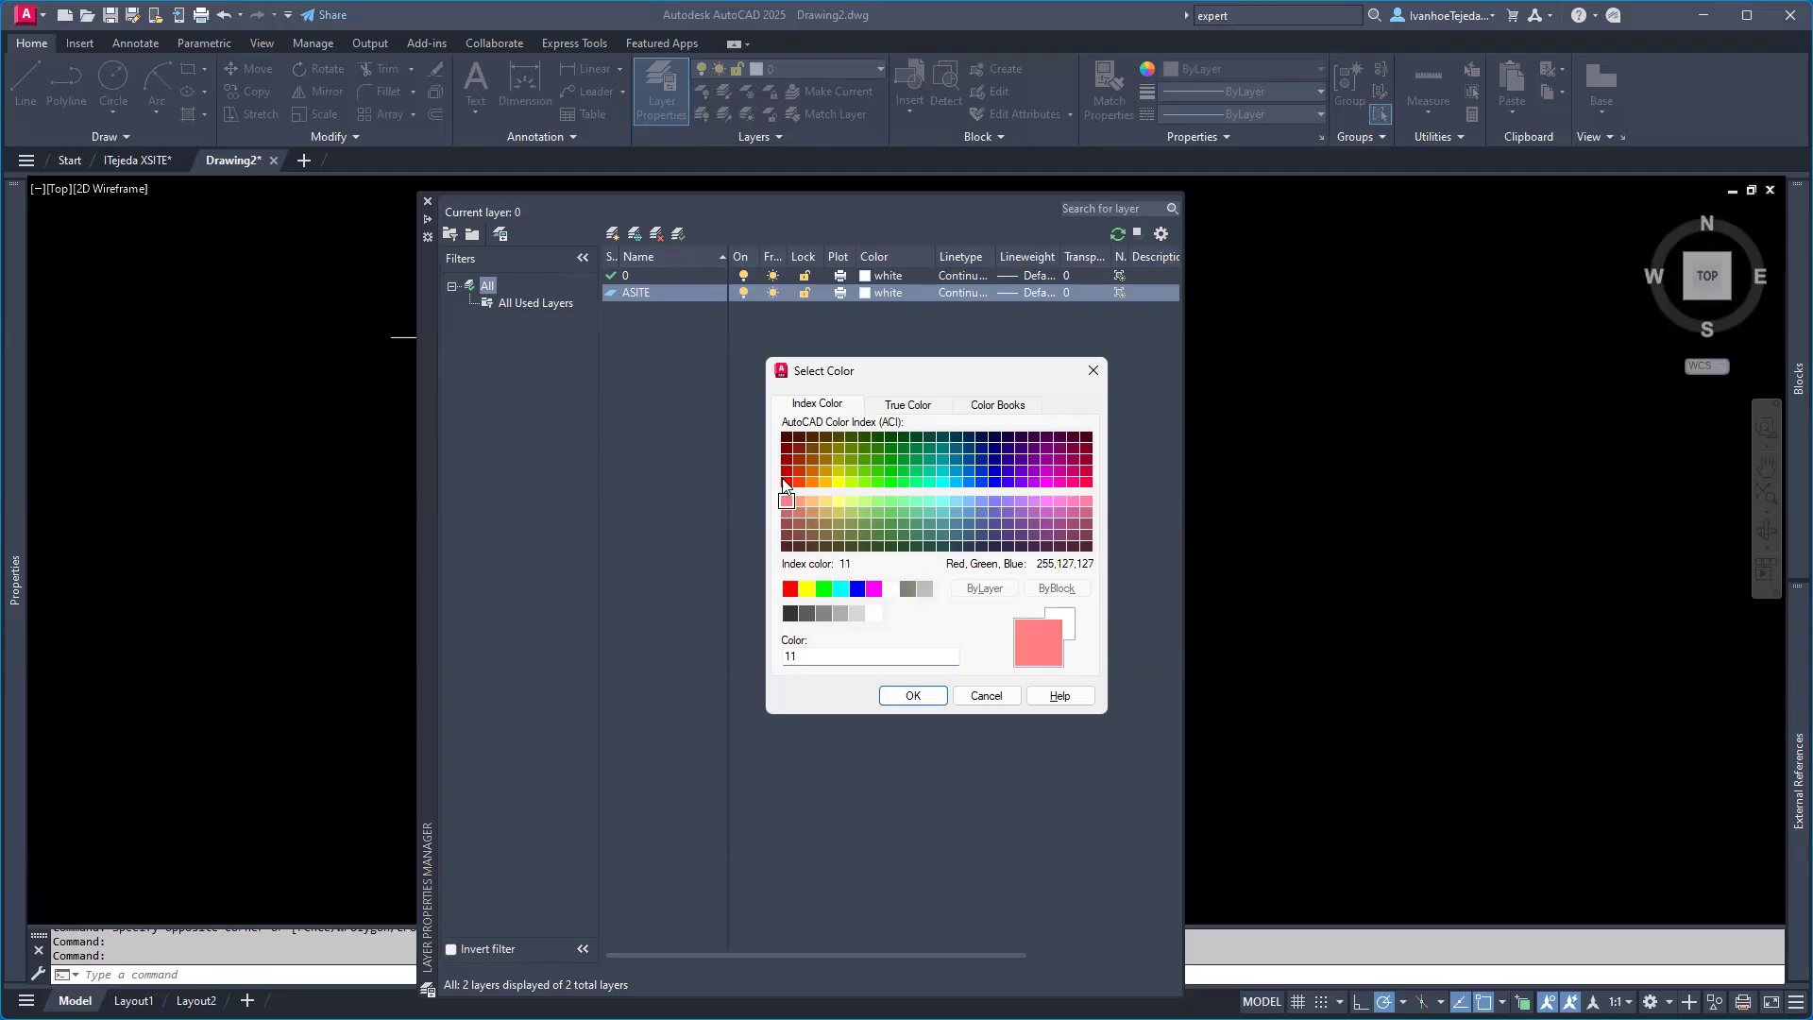
pyautogui.click(786, 472)
pyautogui.click(786, 512)
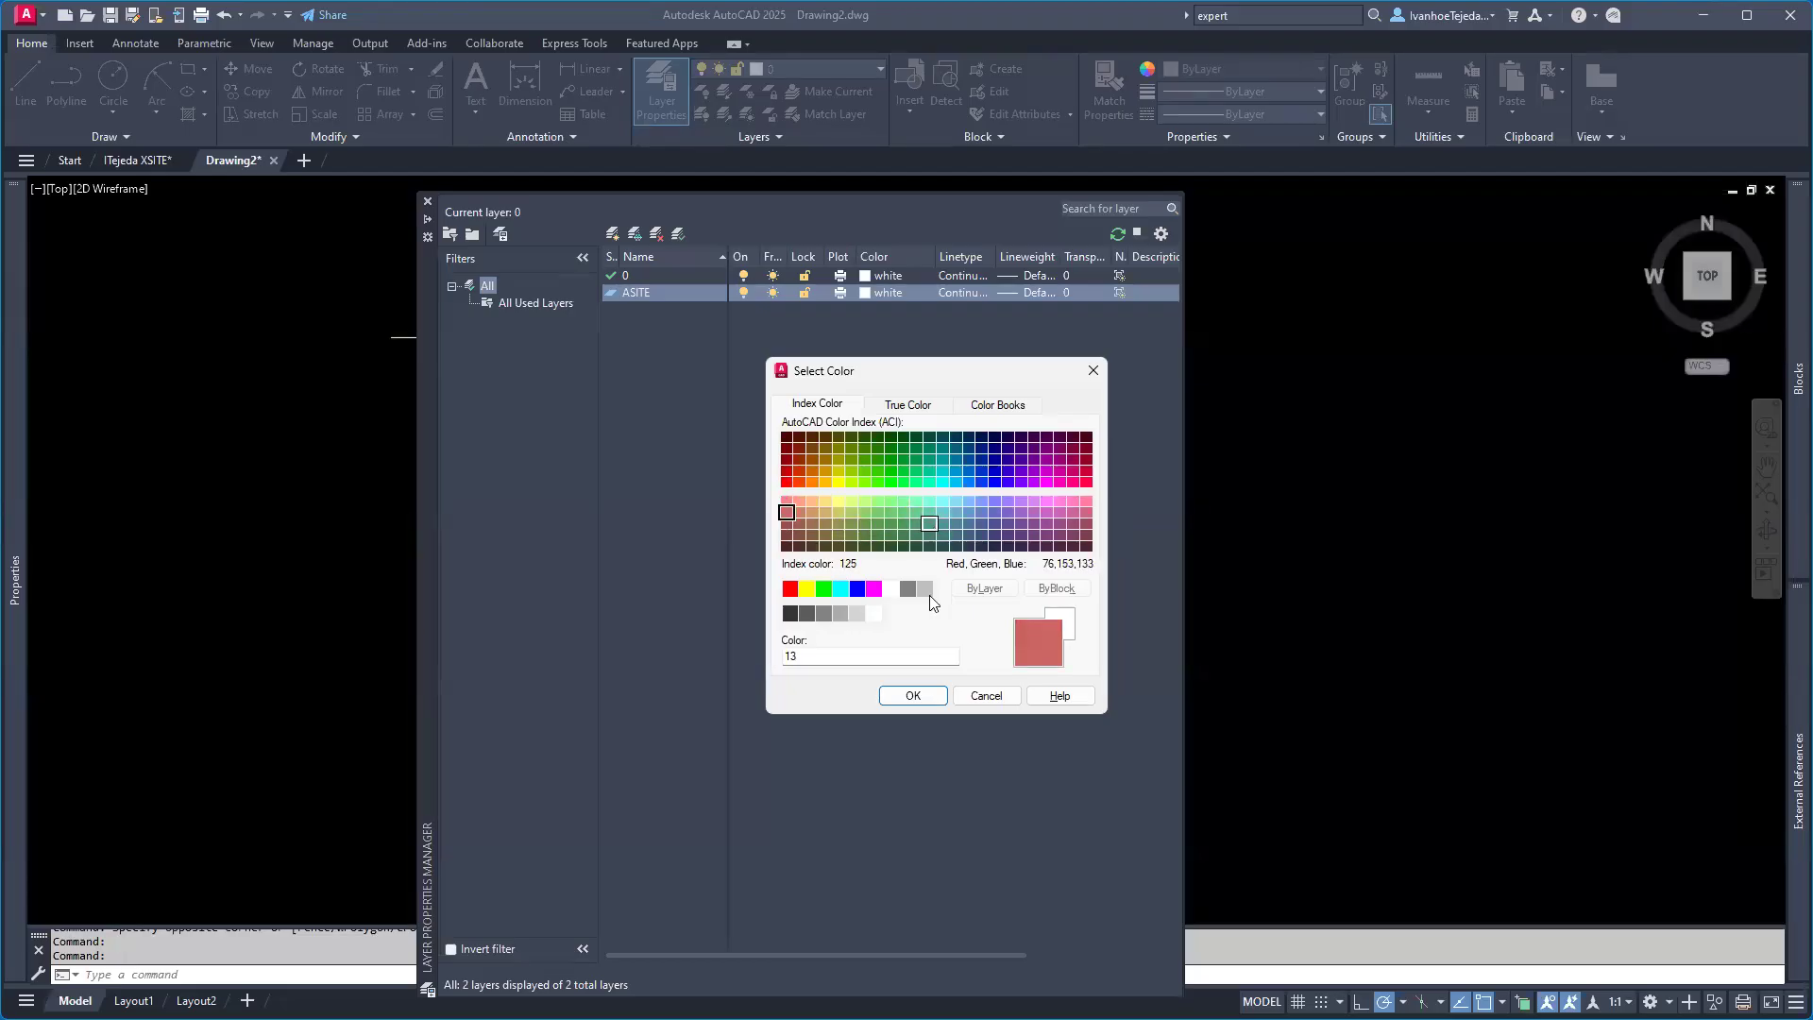
# Step: Set the ASITE layer's colour to yellow and widen the layer list columns to show their full headings
pyautogui.click(806, 590)
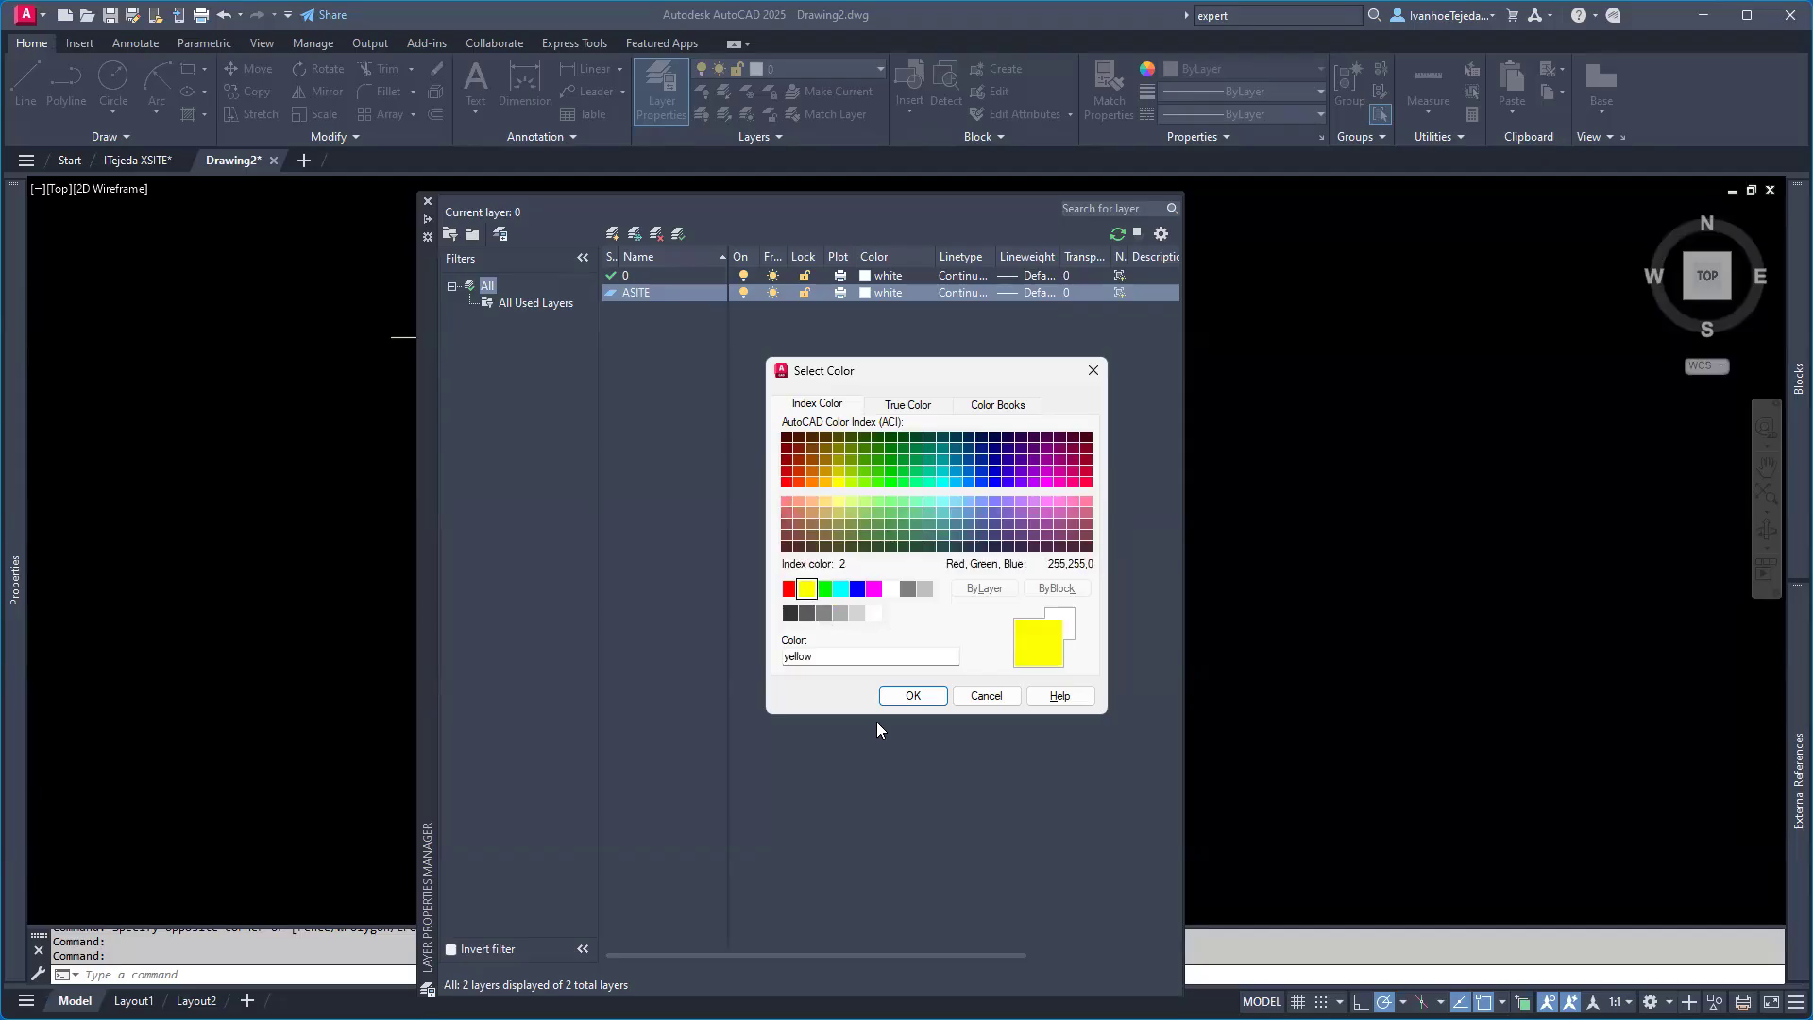
pyautogui.click(912, 696)
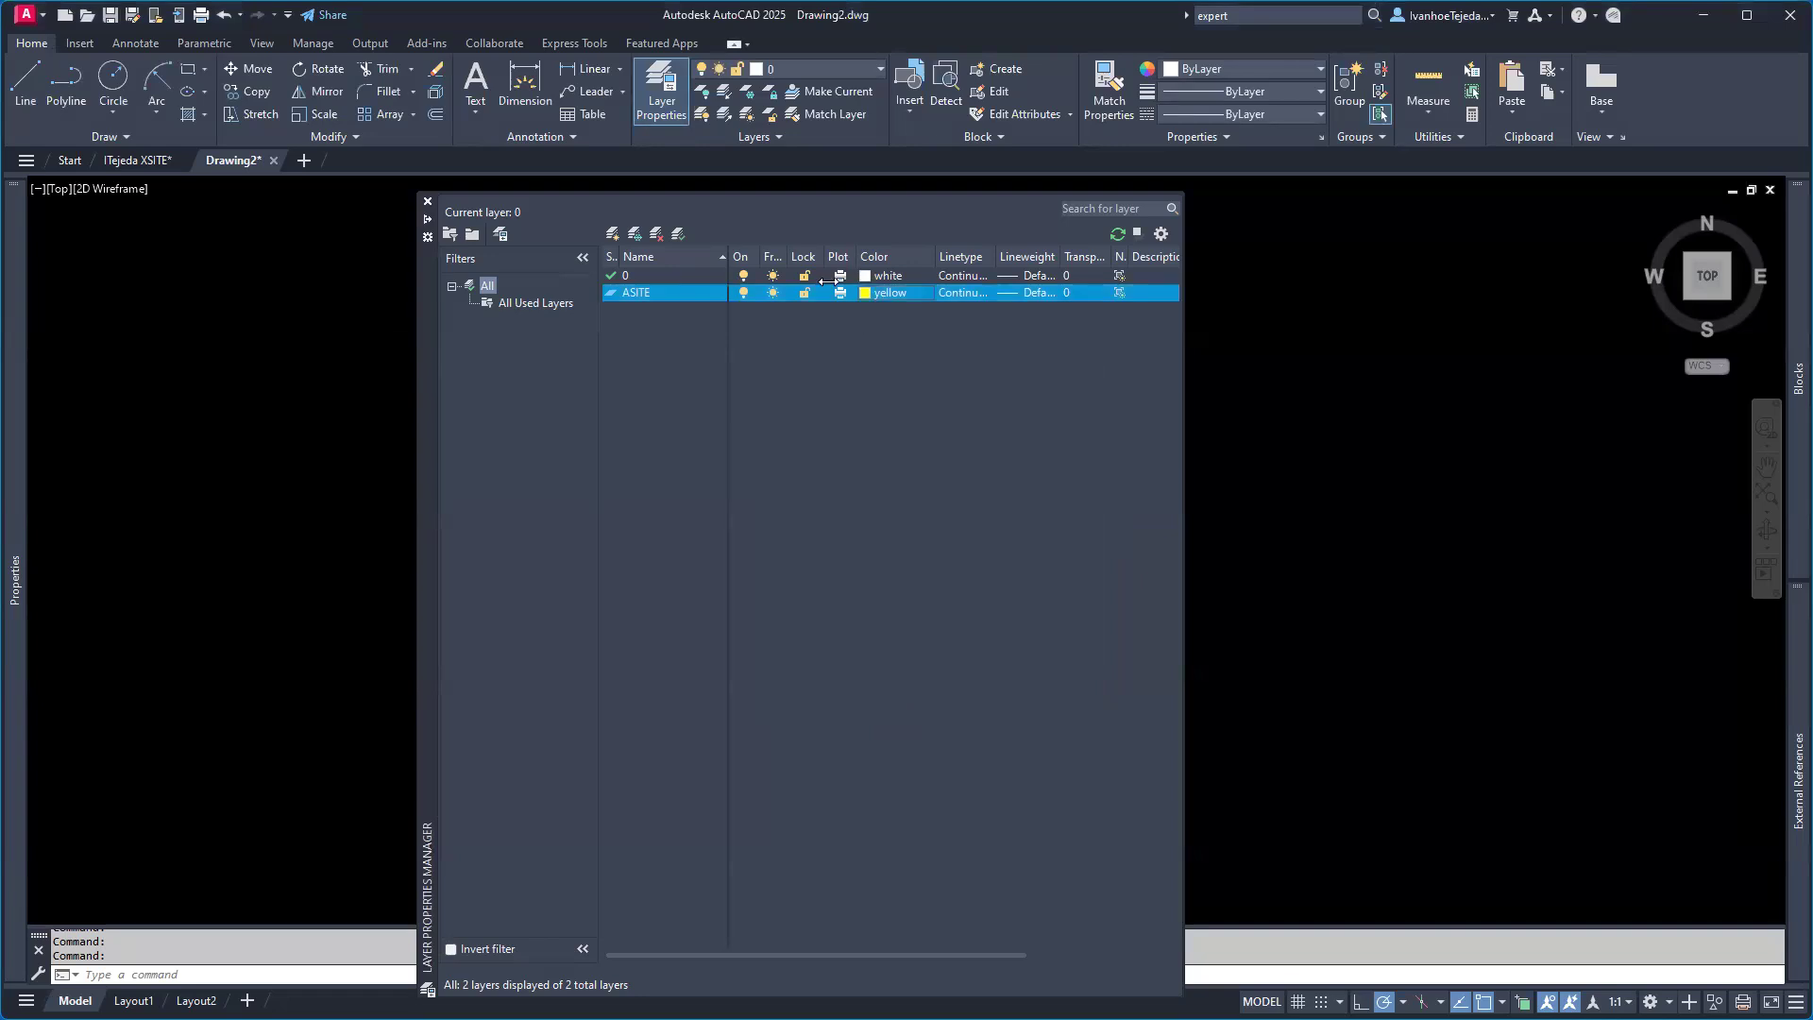
pyautogui.moveTo(755, 253); pyautogui.dragTo(935, 256)
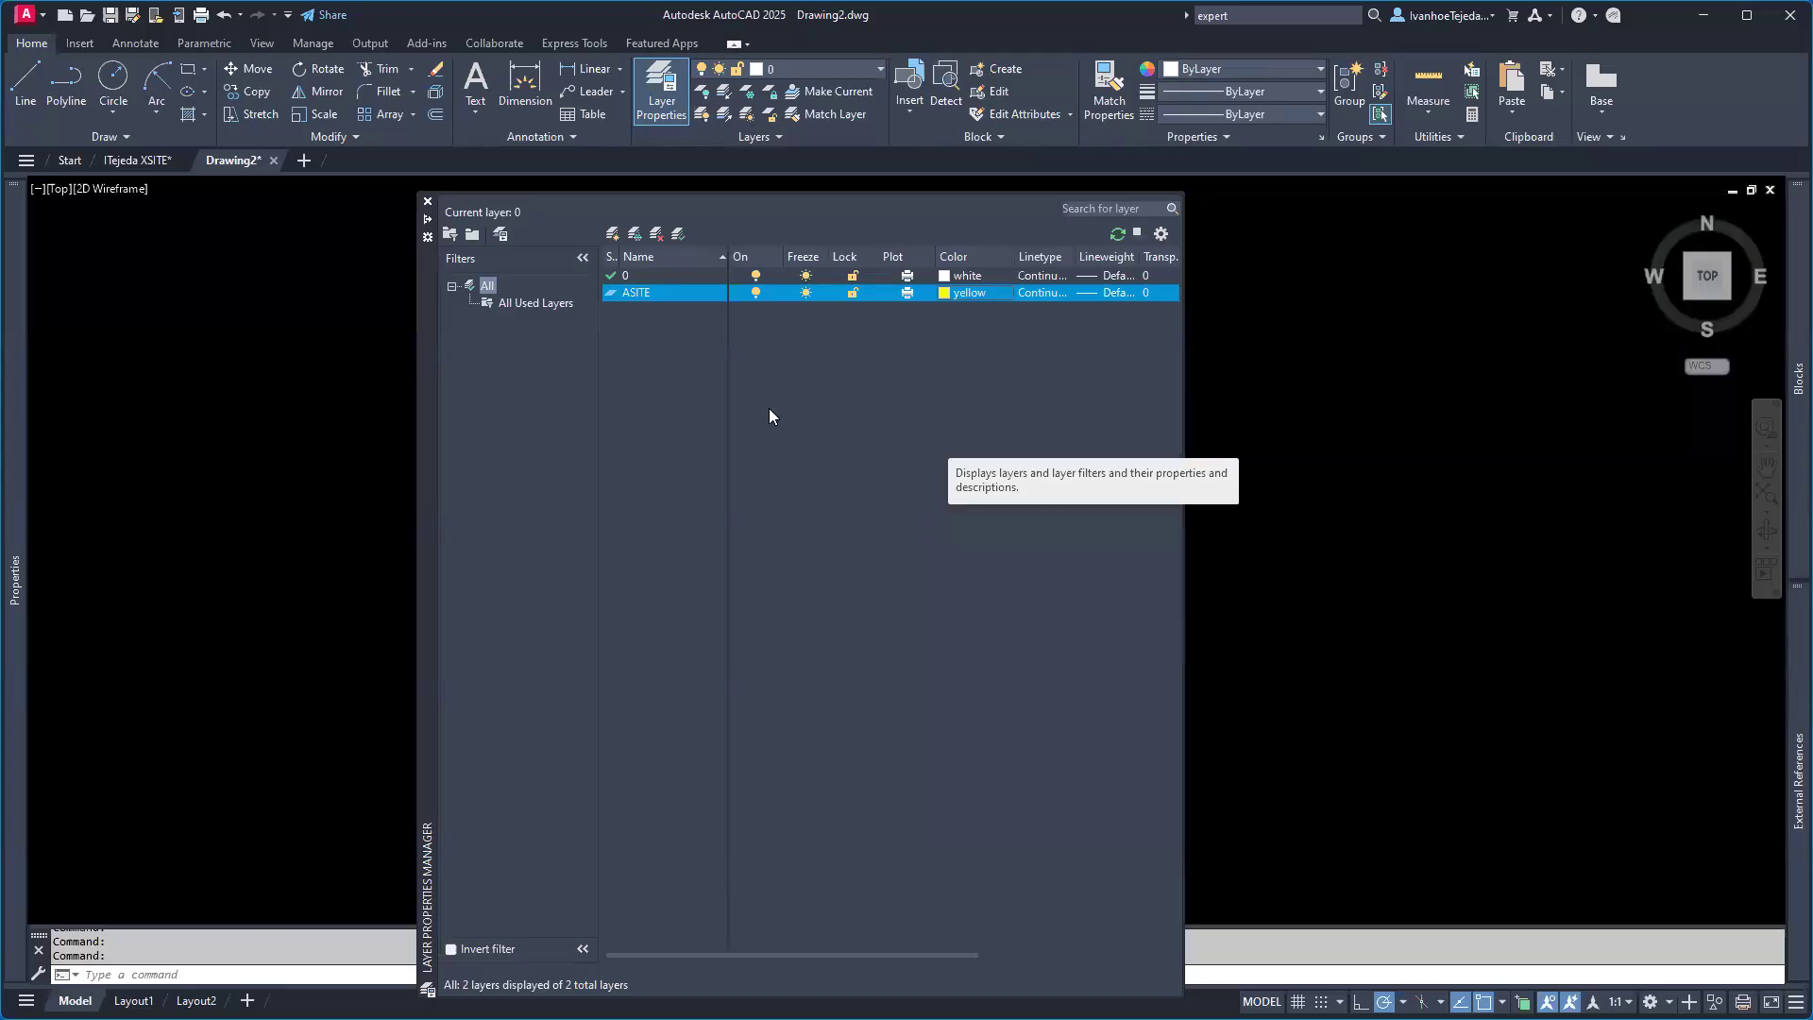
# Step: Check the next layer name in XSITE SU25.pdf, create a layer named ASITE LANDSCAPE and set its colour to green
pyautogui.click(612, 235)
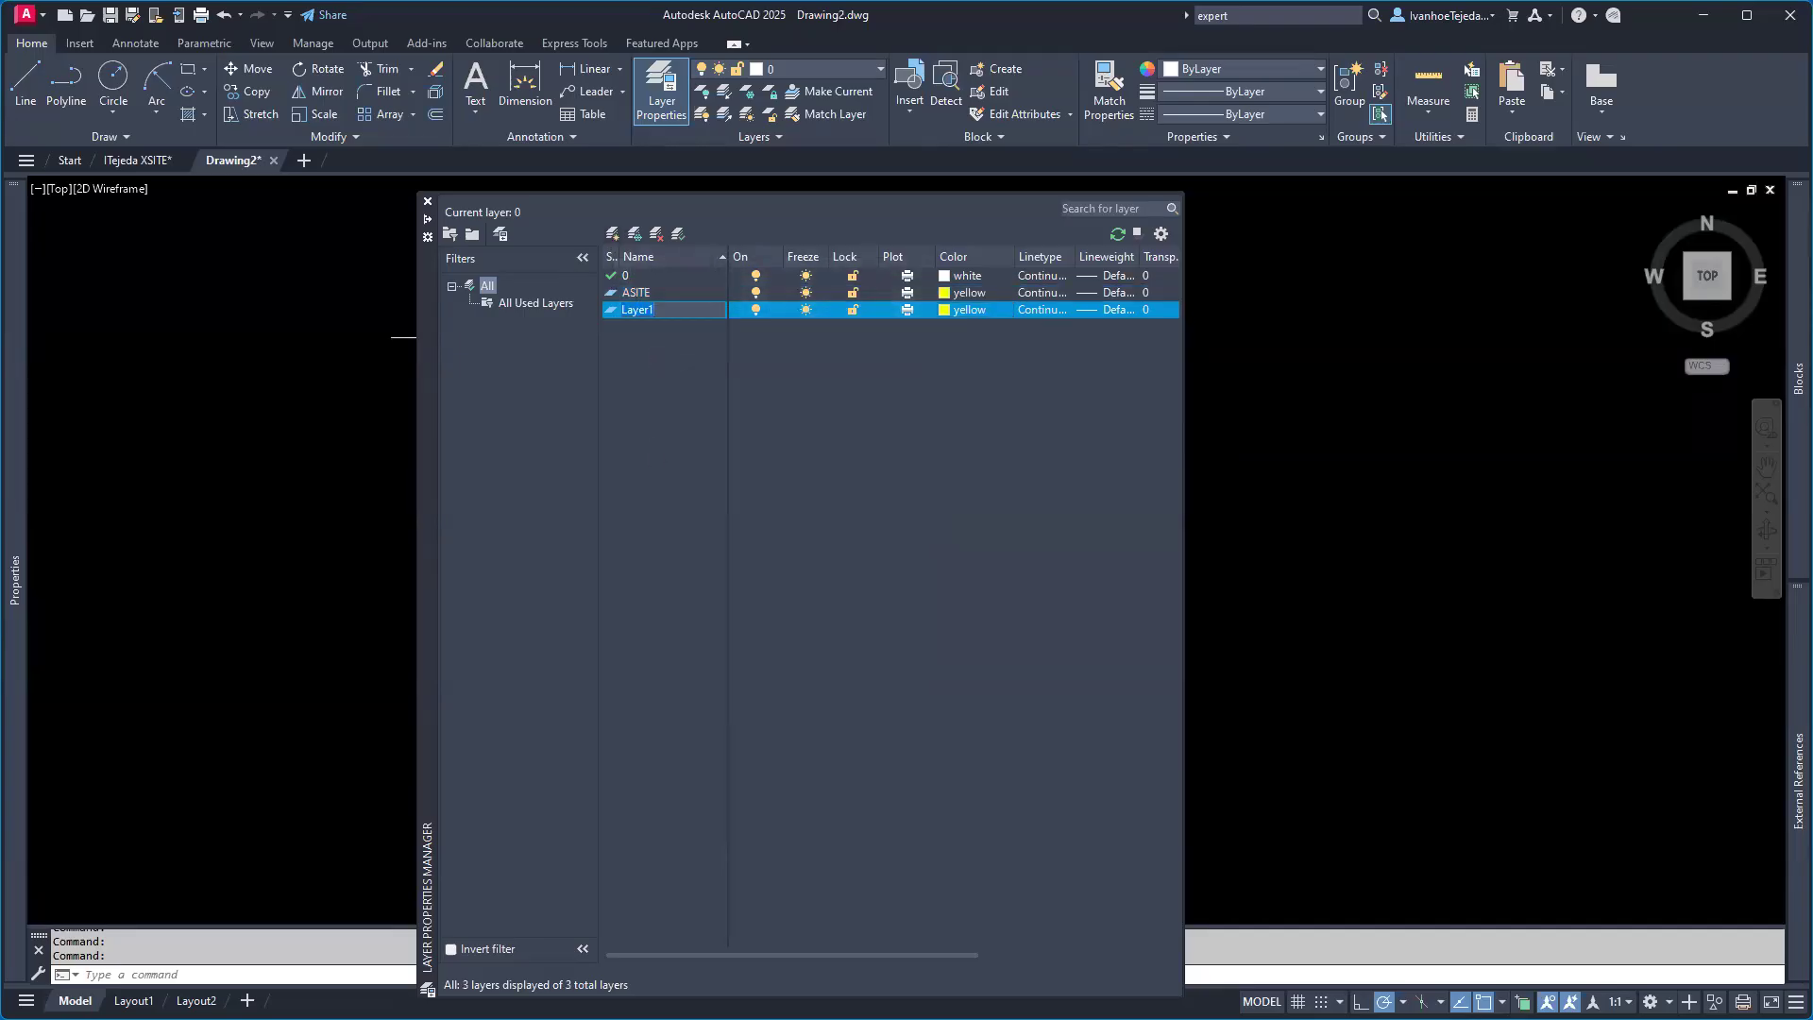
pyautogui.hotkey('alt', 'Tab')
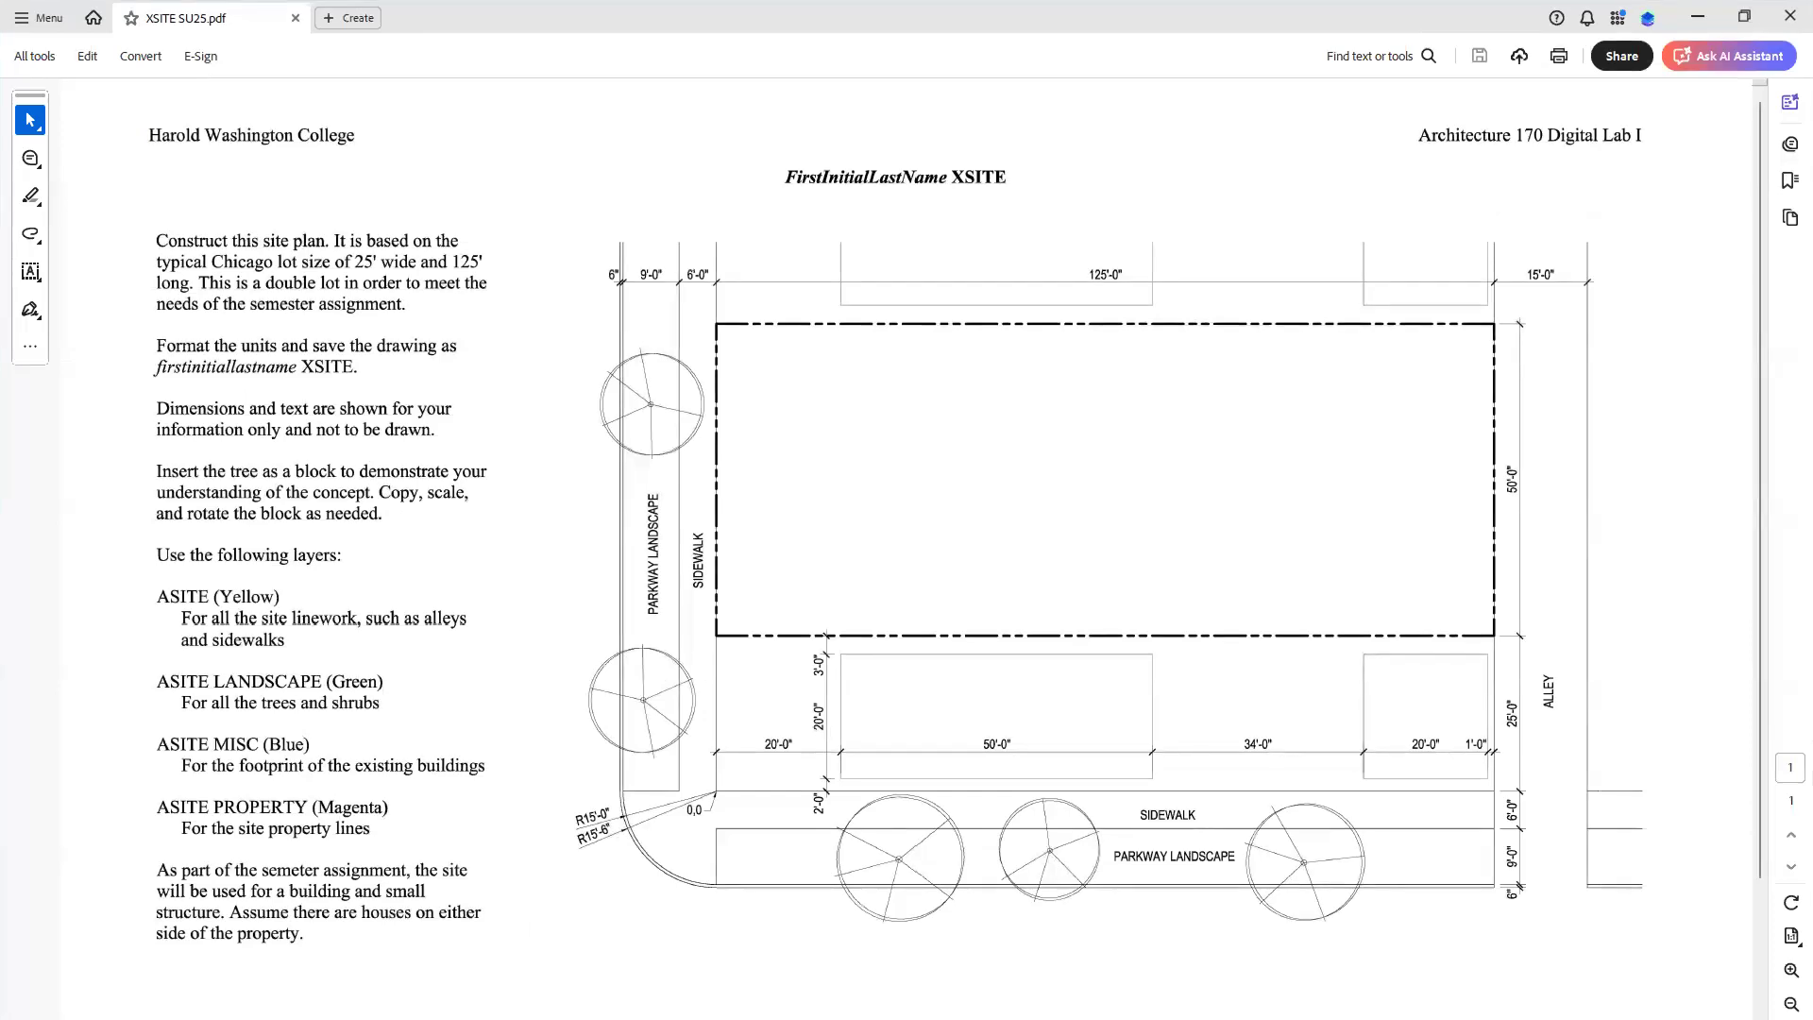
pyautogui.hotkey('alt', 'Tab')
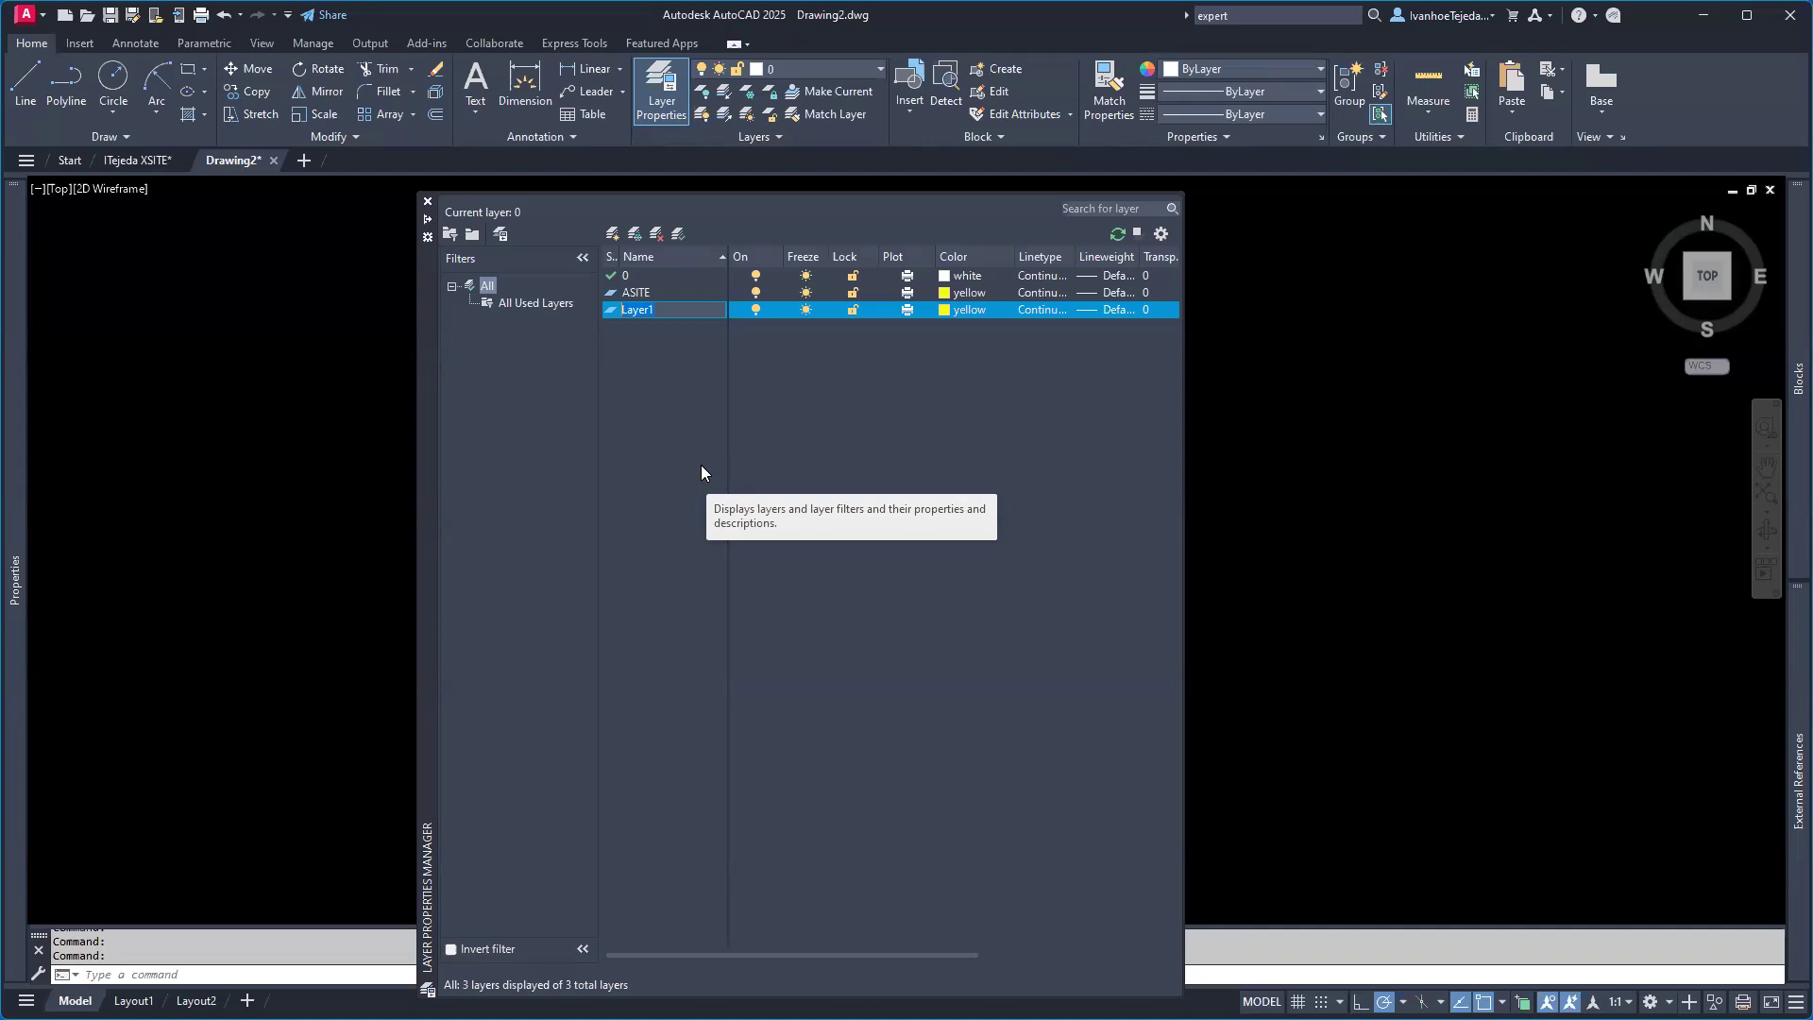
pyautogui.write('ASITE LAN')
pyautogui.write('DSCAPE')
pyautogui.press('Return')
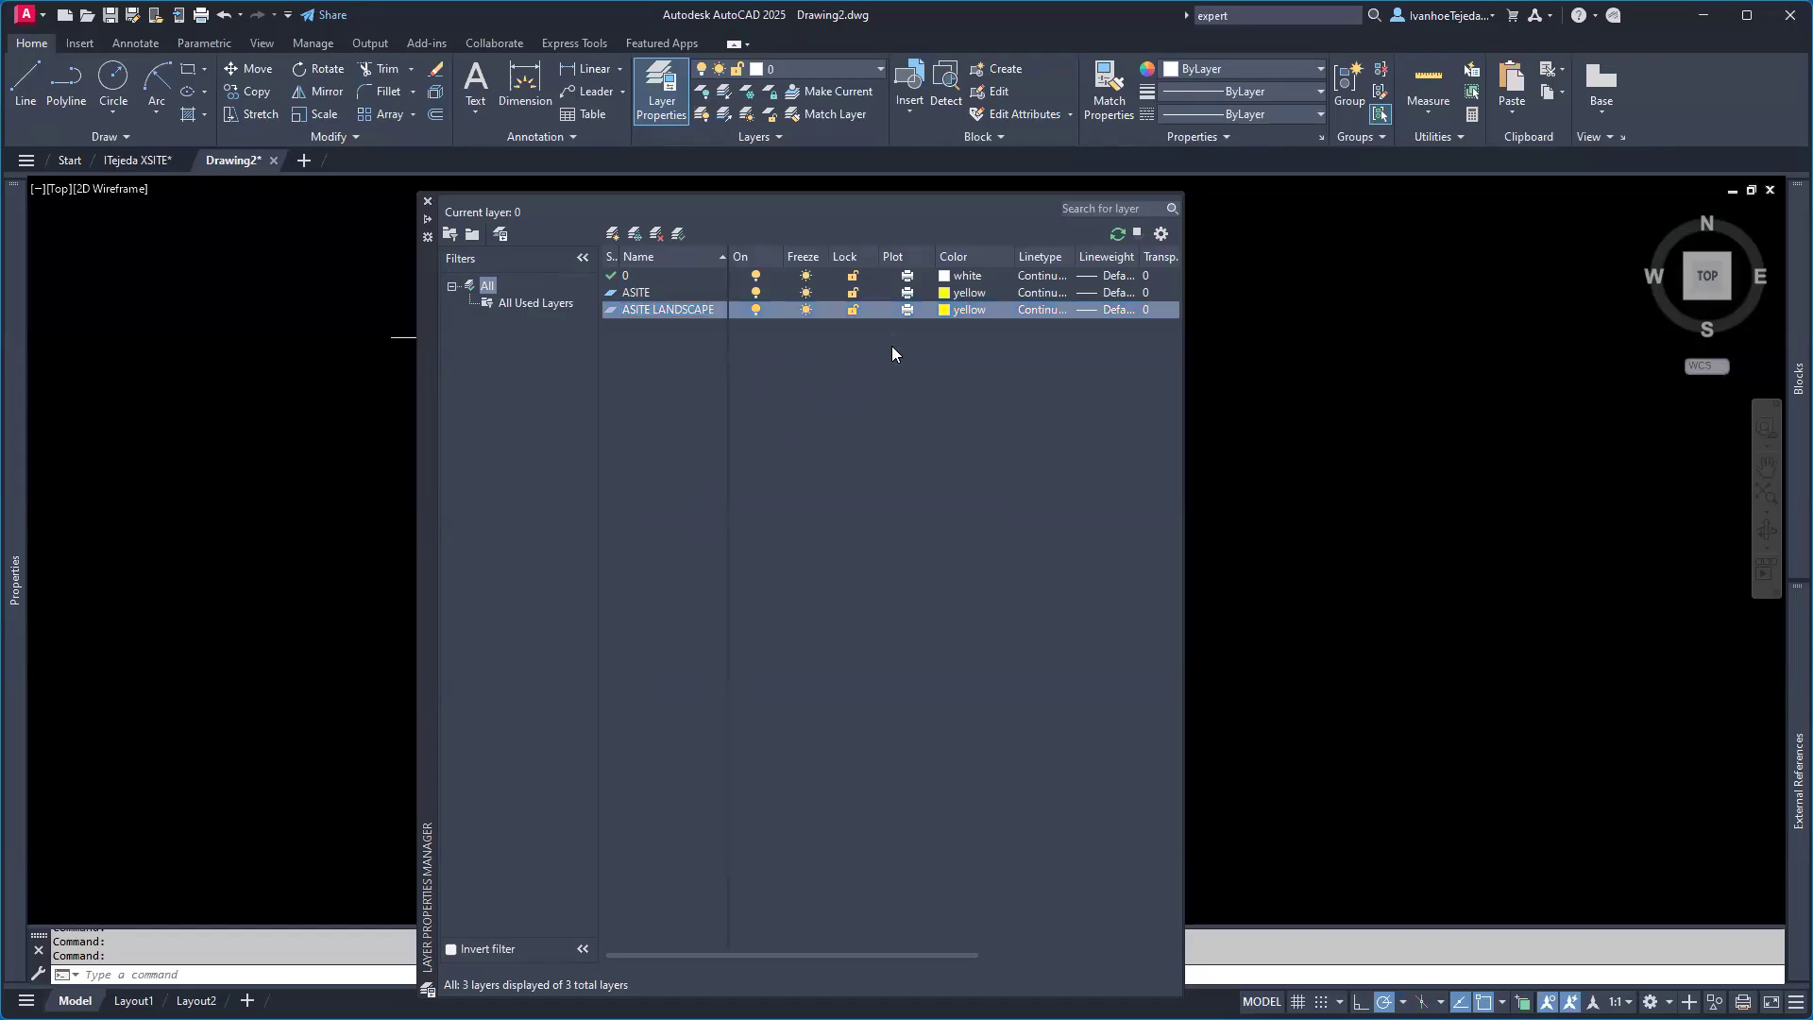
pyautogui.click(945, 312)
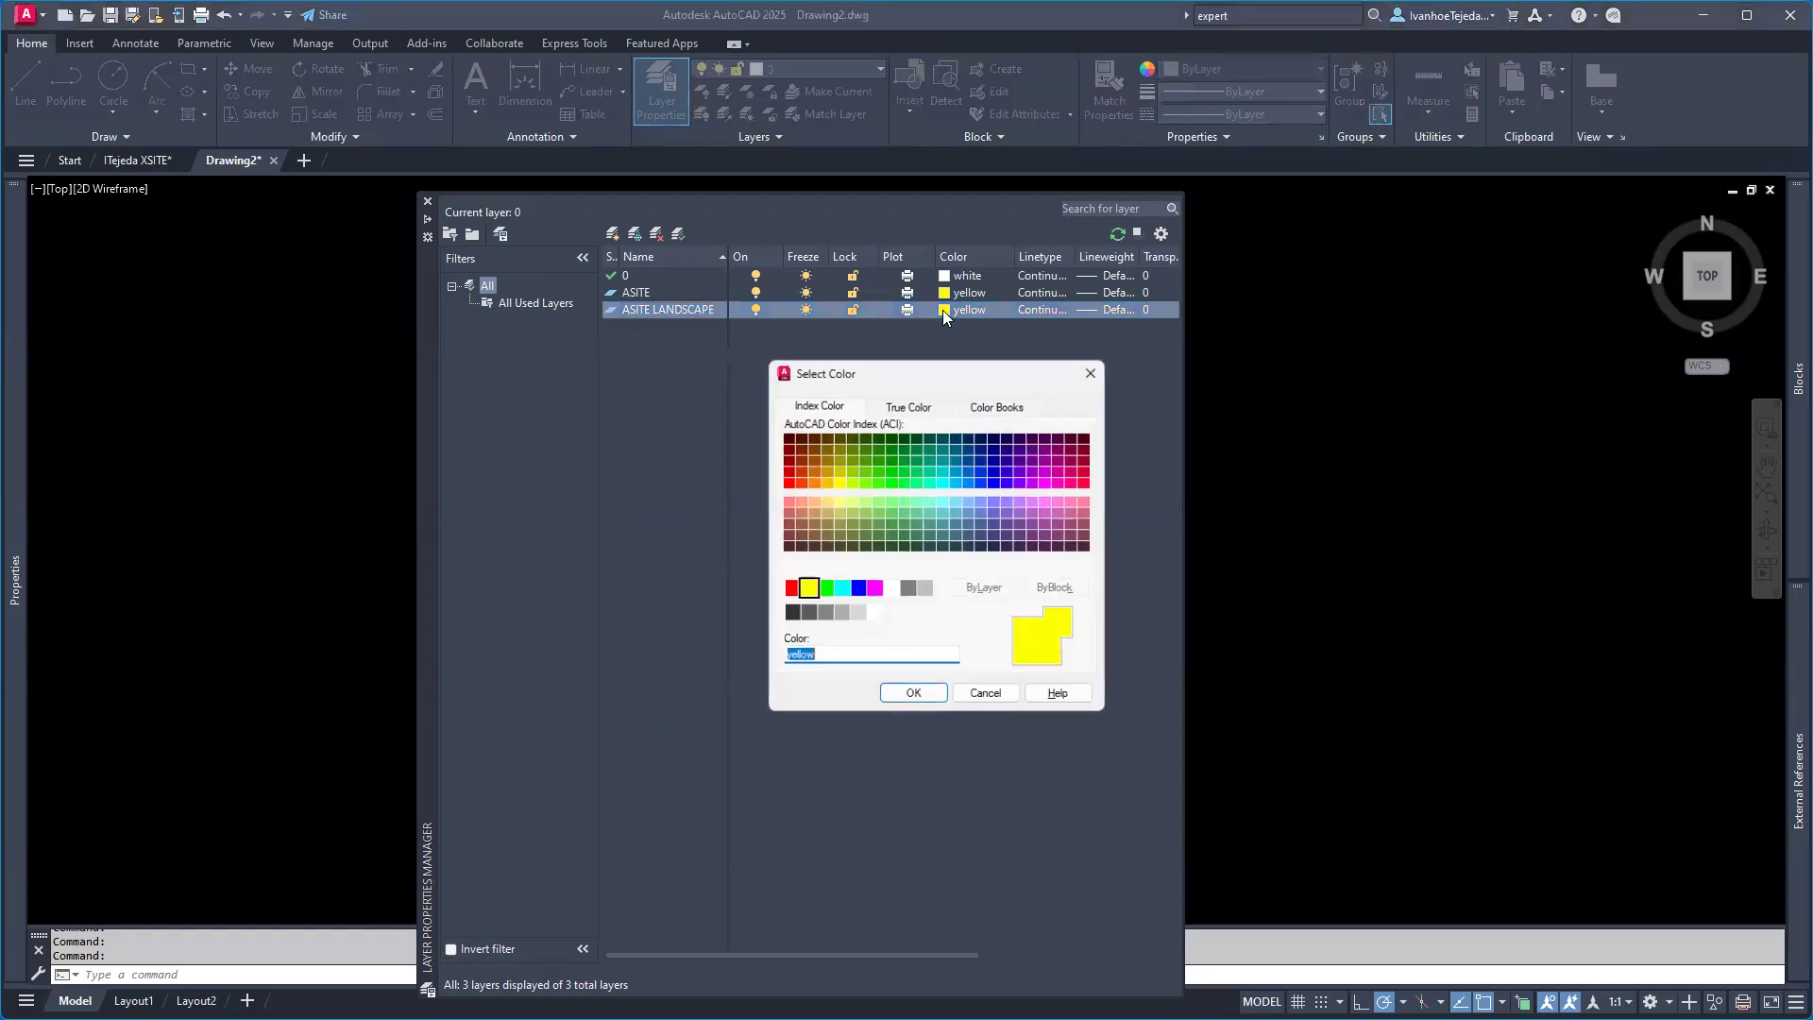
pyautogui.click(825, 592)
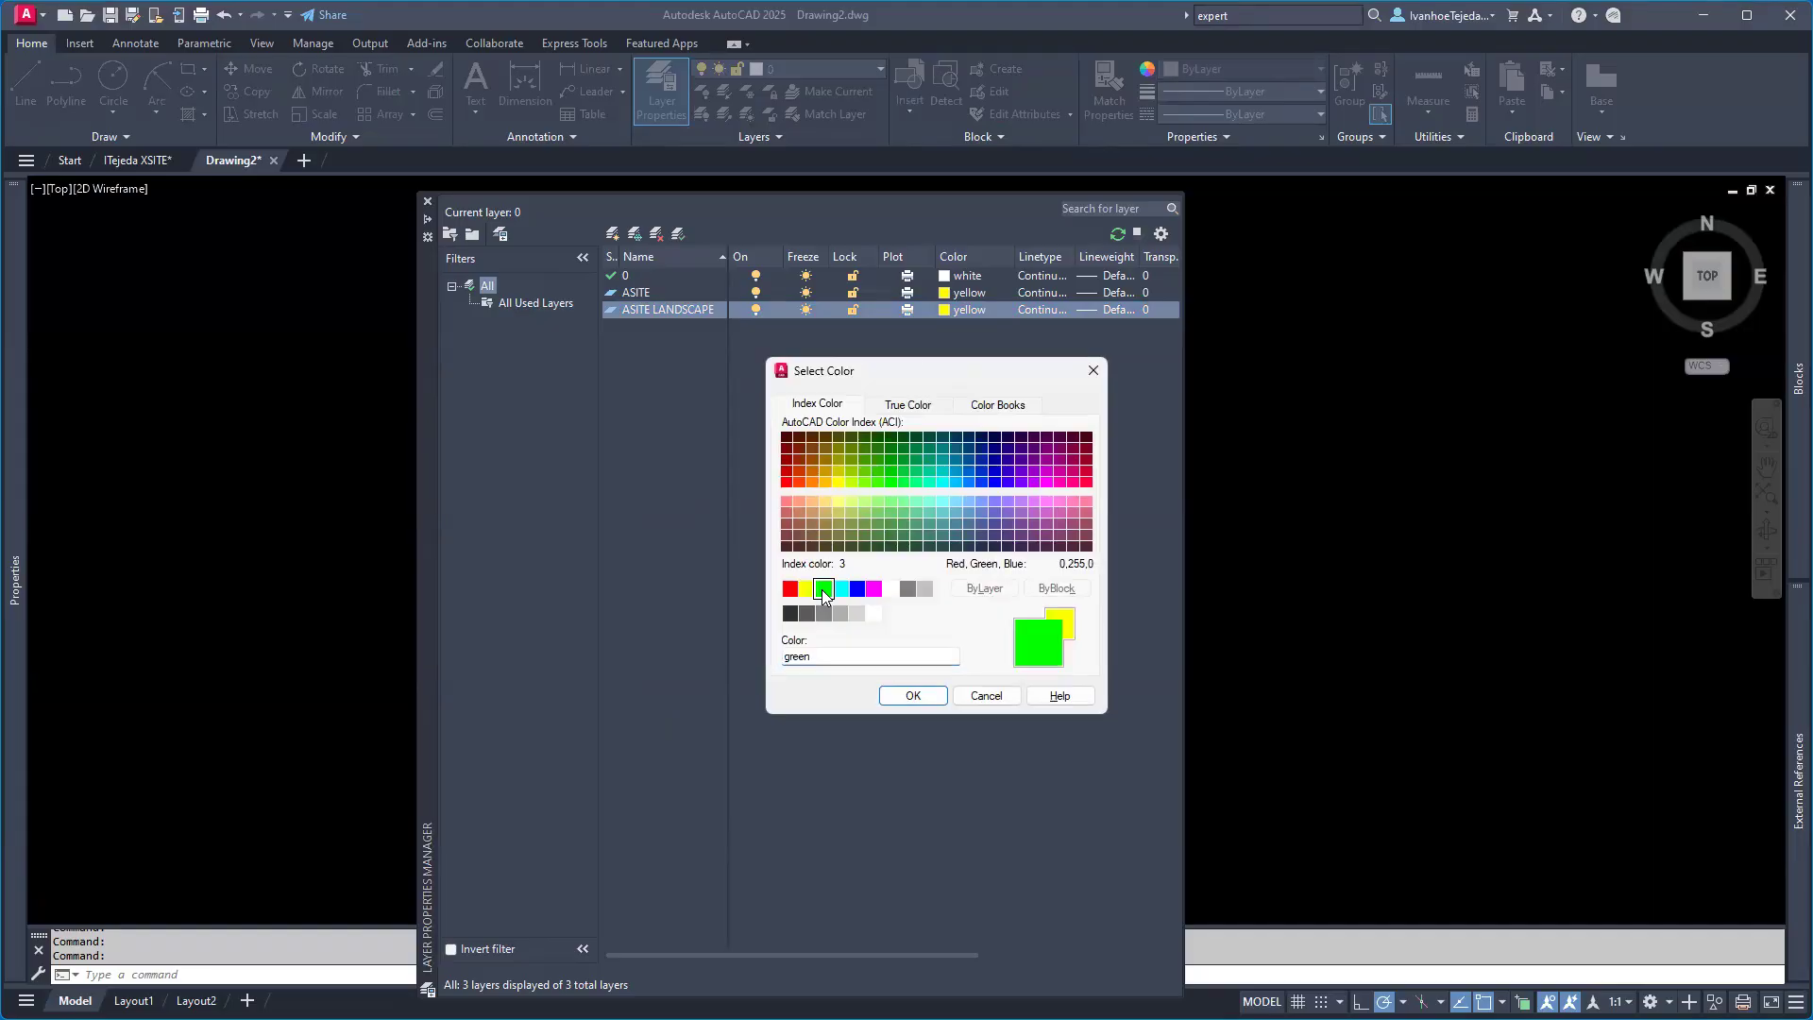
pyautogui.click(911, 697)
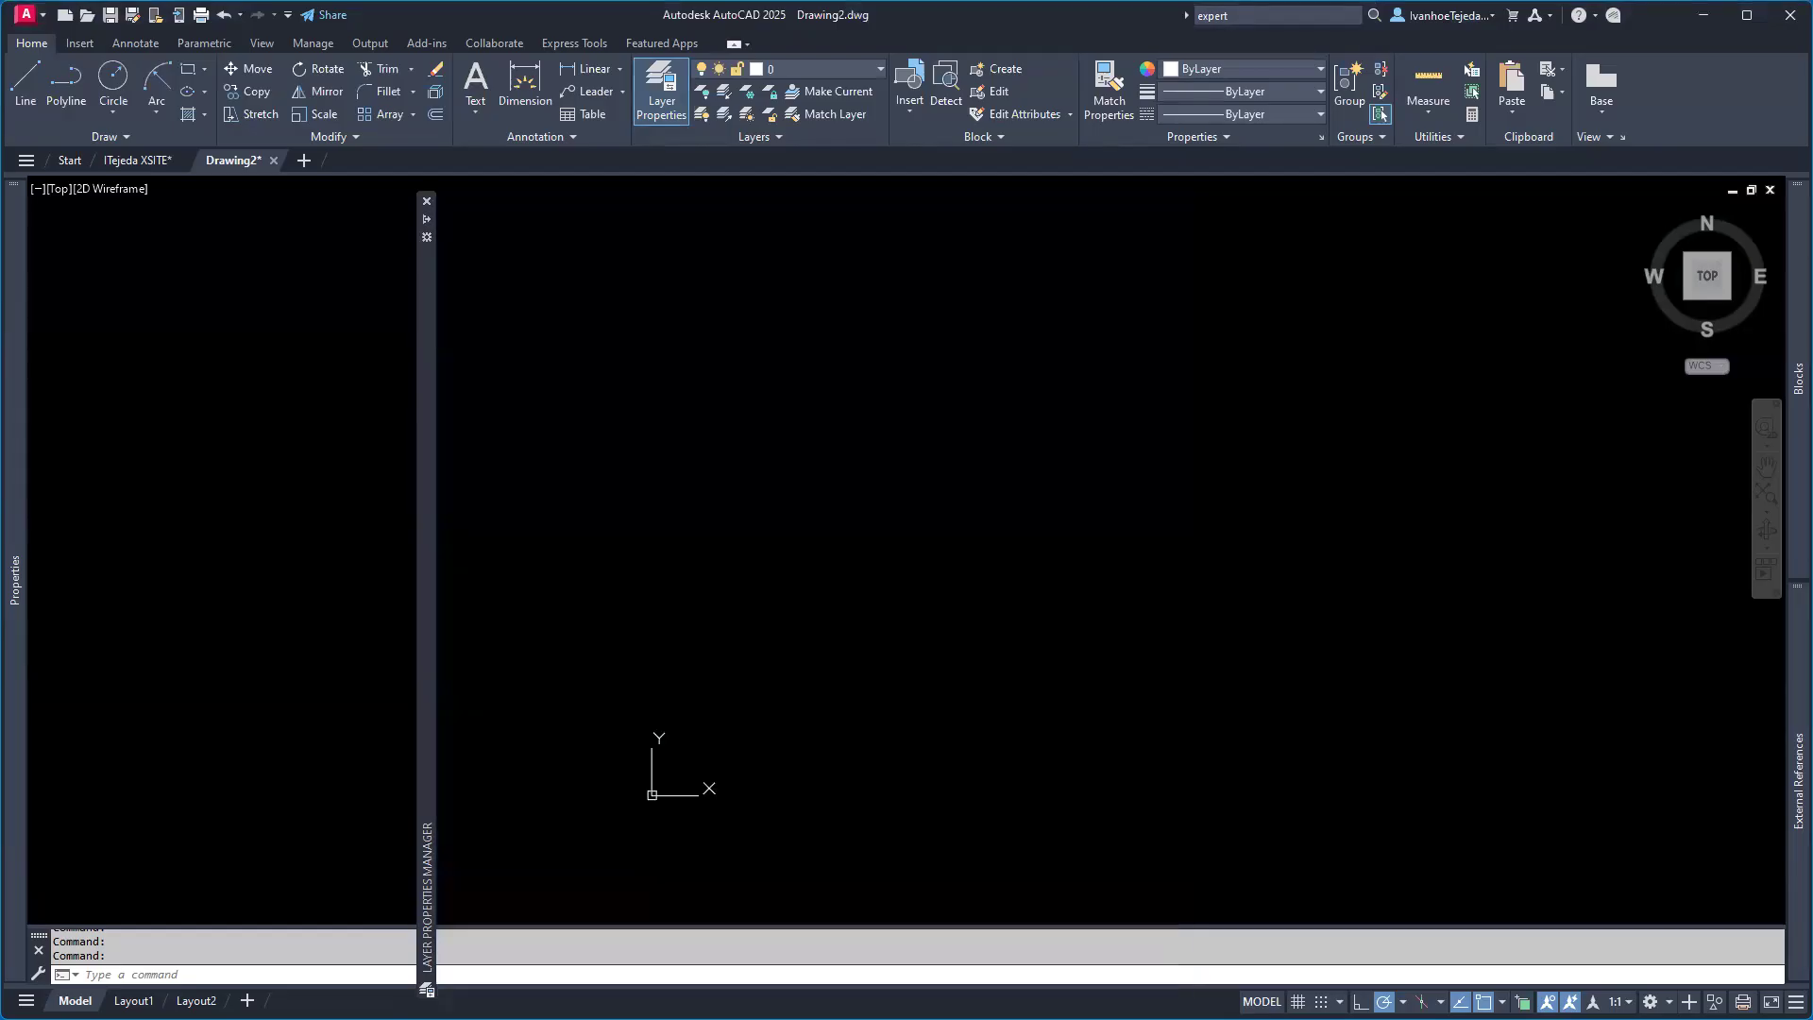
# Step: Check the layer list in the PDF again, create a layer named ASITE MISC and set its colour to blue
pyautogui.hotkey('alt', 'Tab')
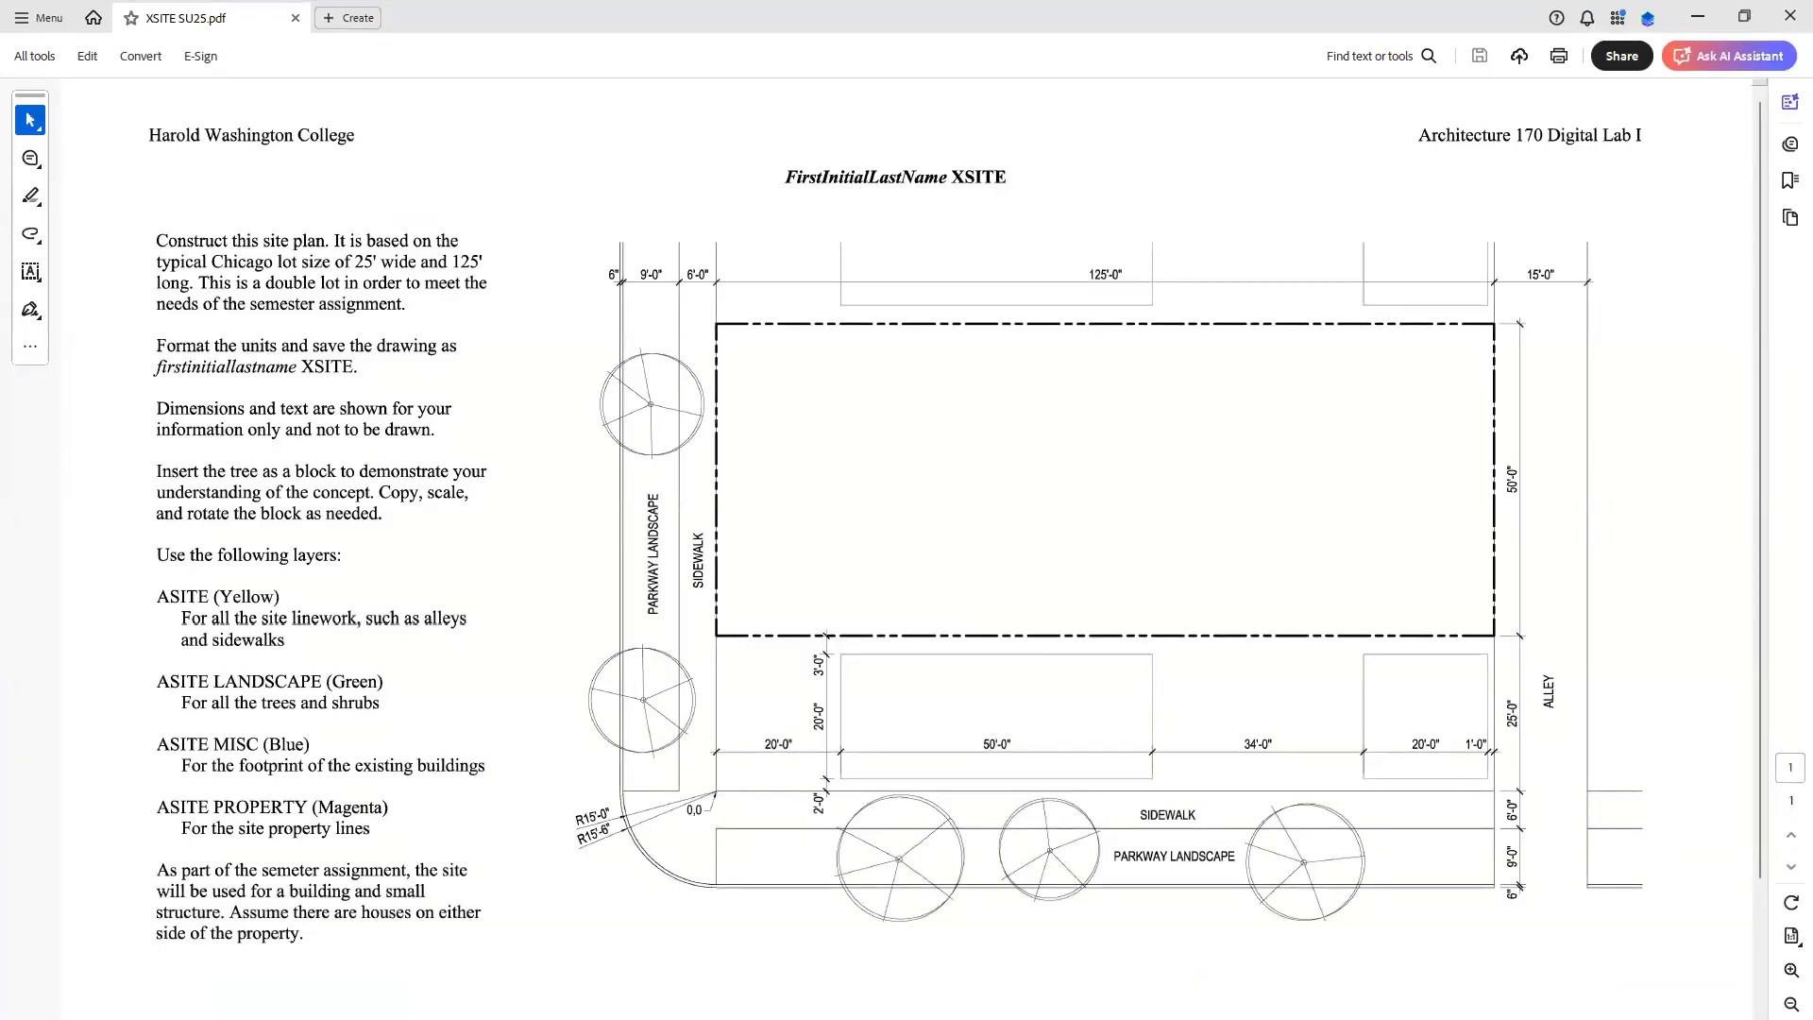
pyautogui.hotkey('alt', 'Tab')
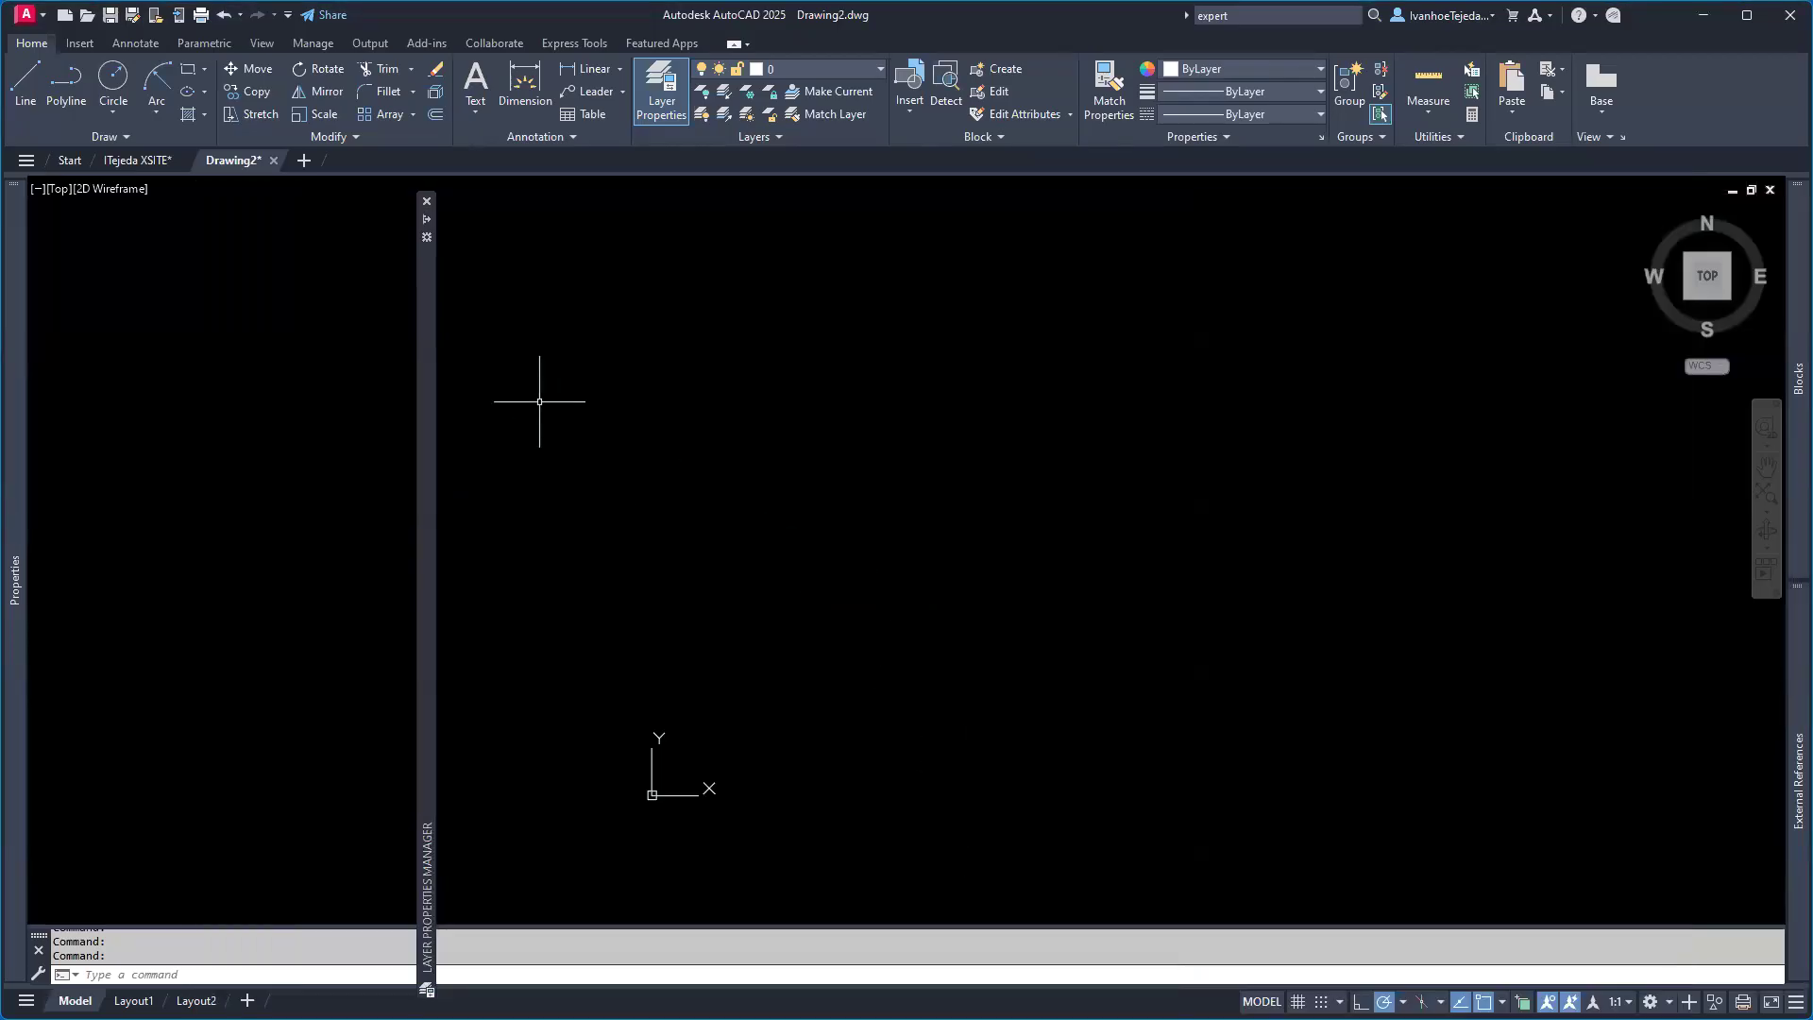
pyautogui.moveTo(429, 327)
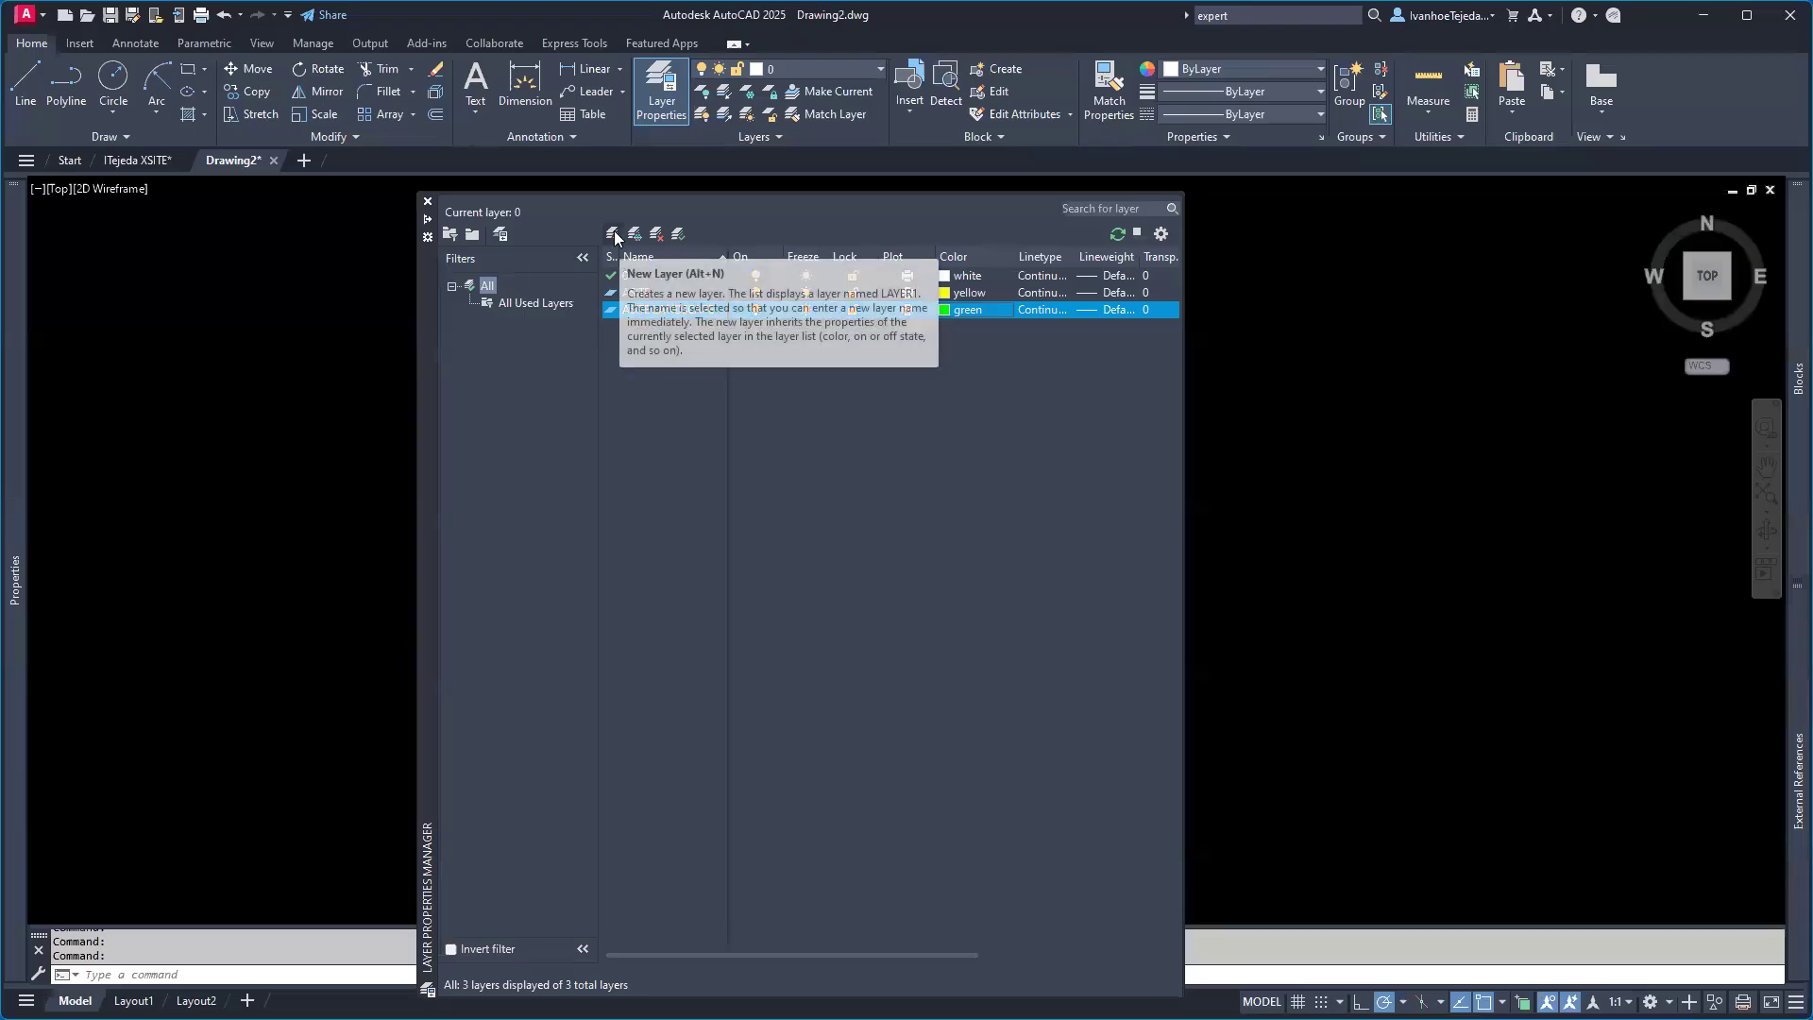
pyautogui.click(612, 234)
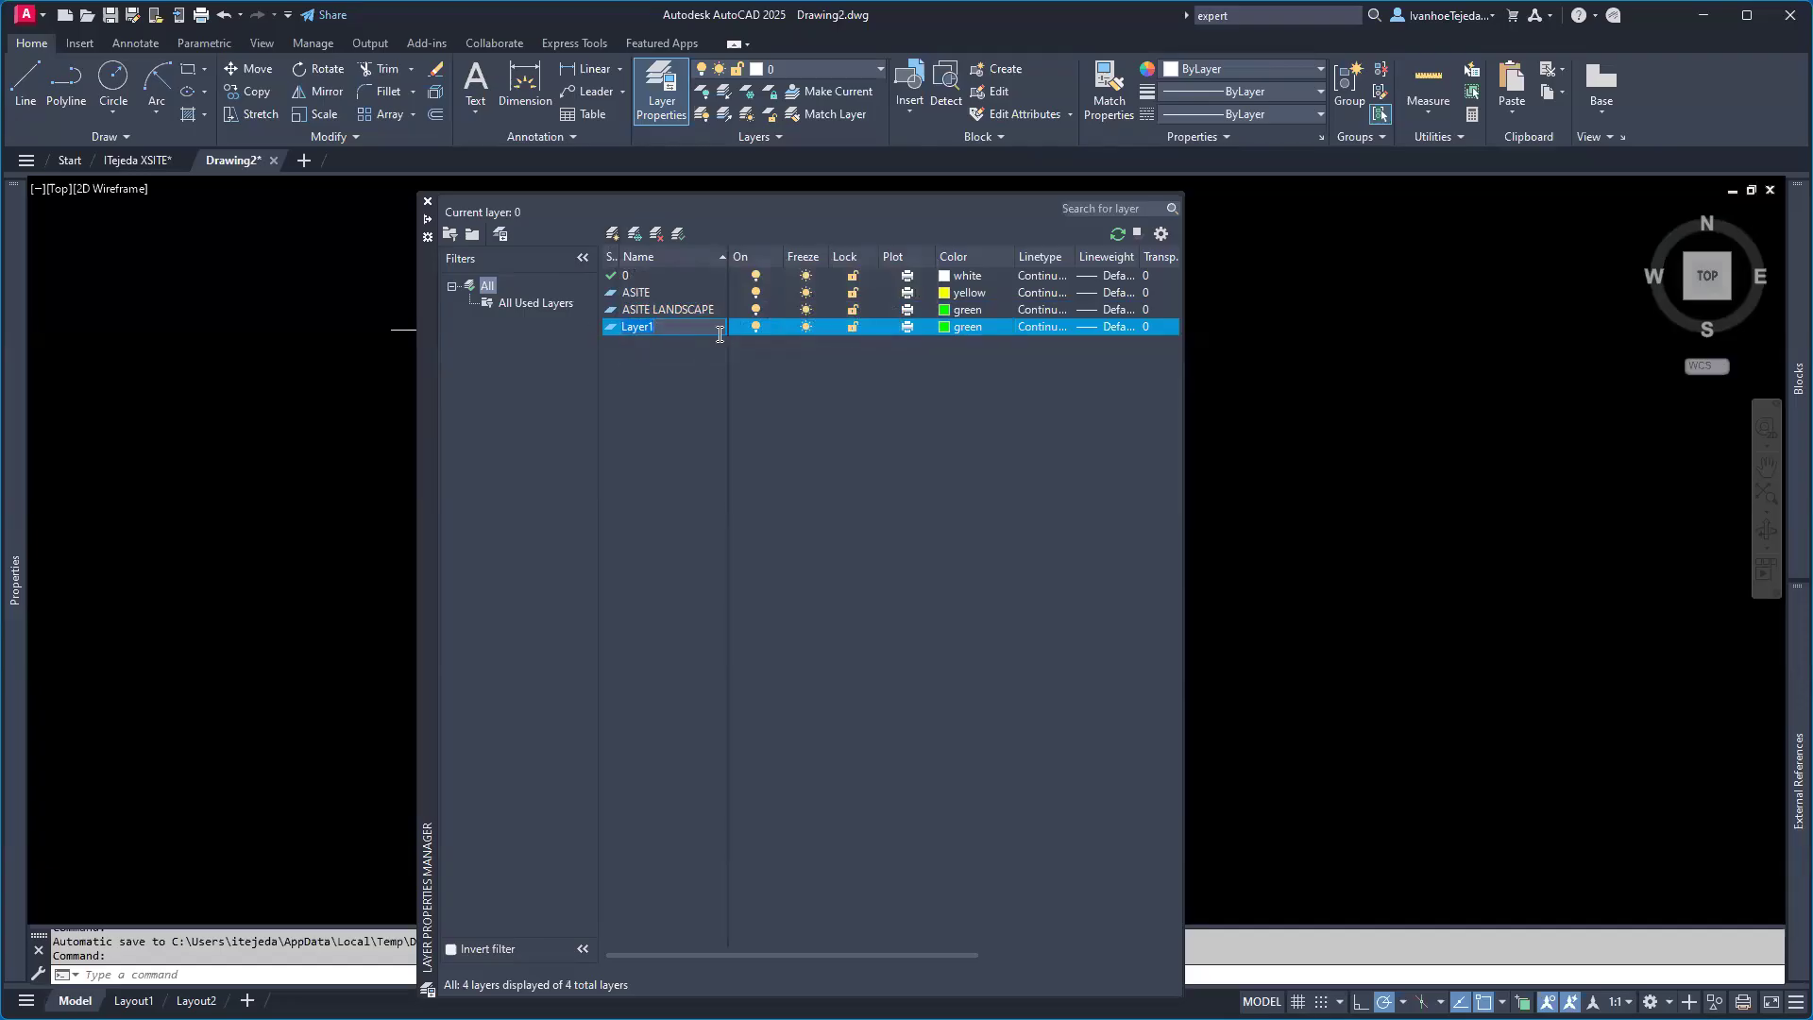
pyautogui.write('ASITE MISC')
pyautogui.click(942, 327)
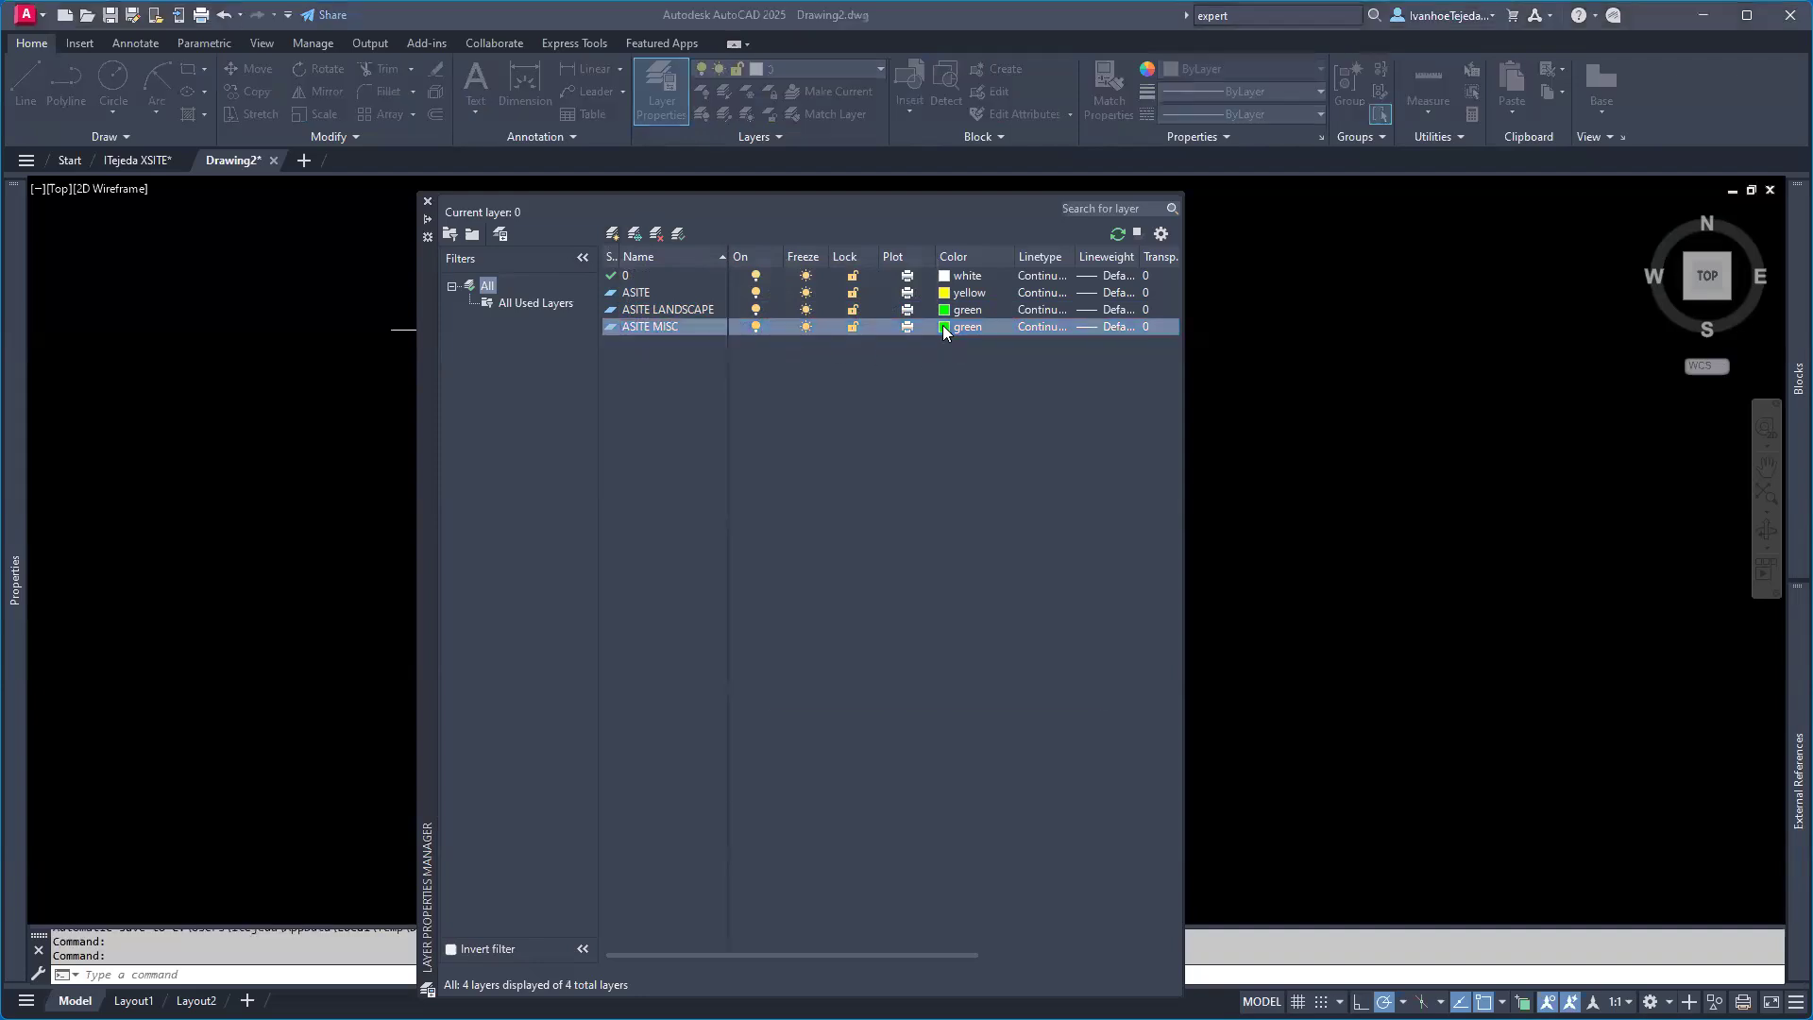
pyautogui.click(858, 588)
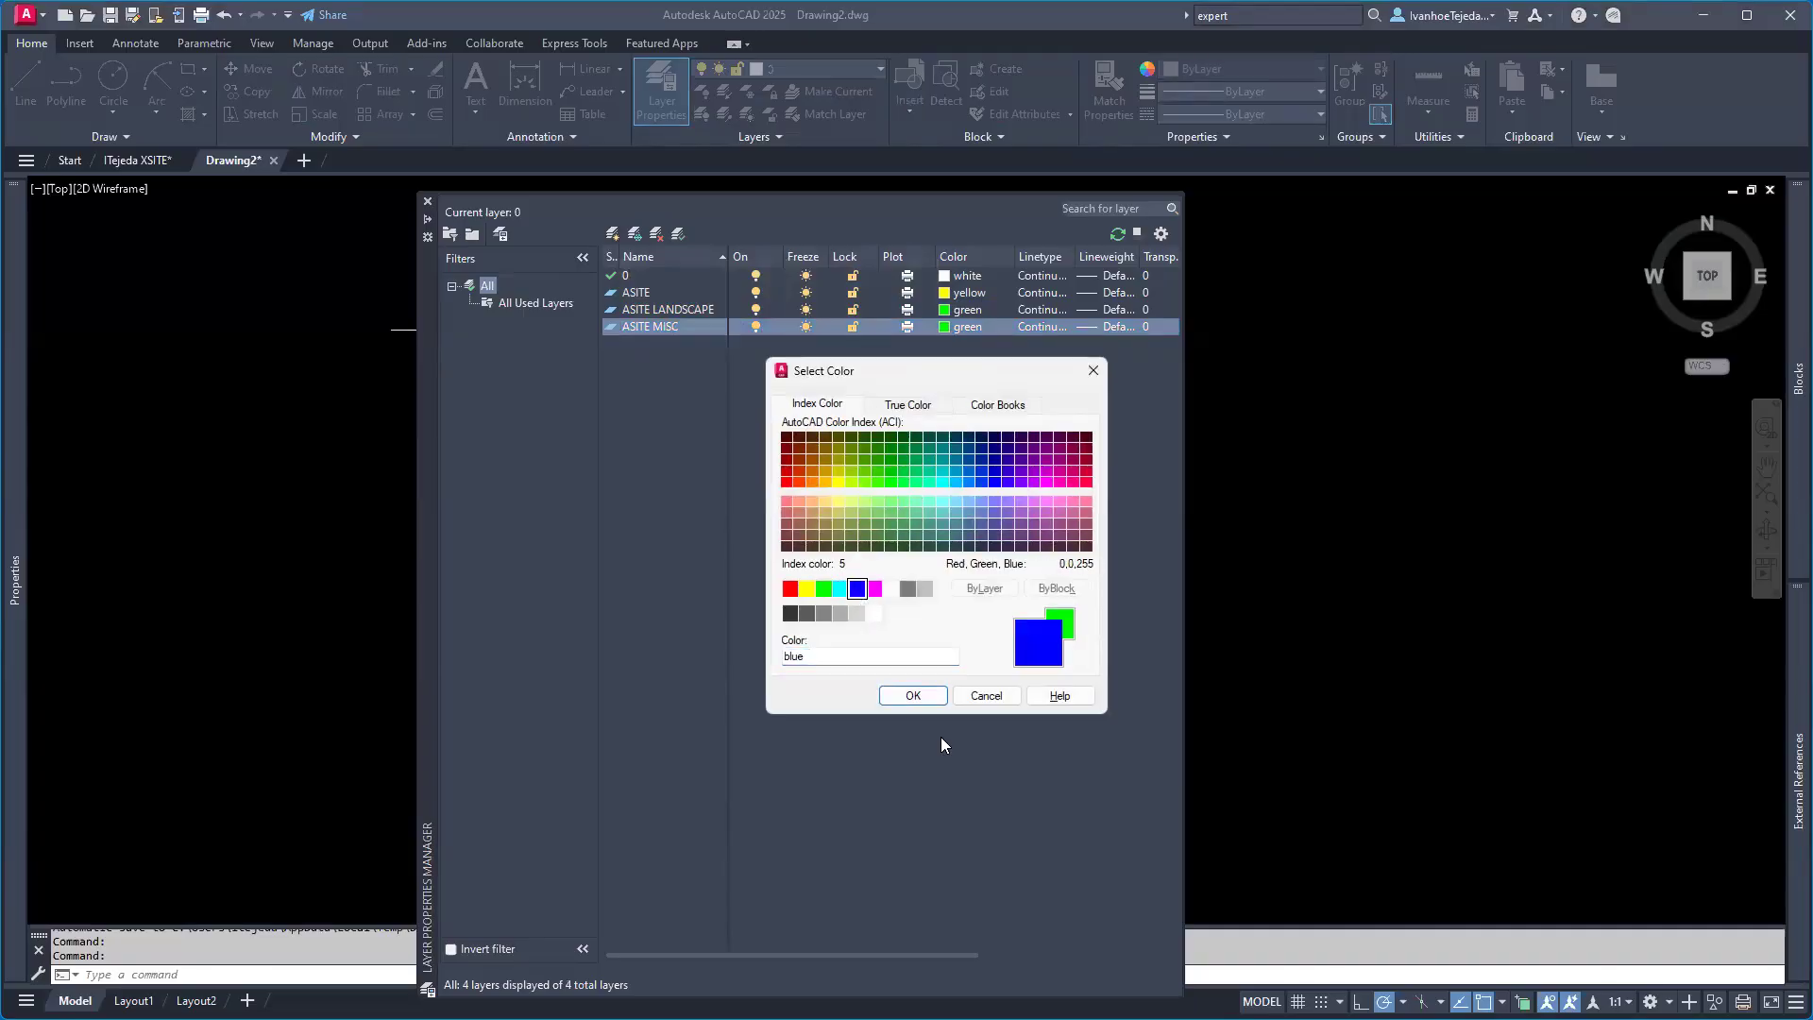
pyautogui.click(914, 697)
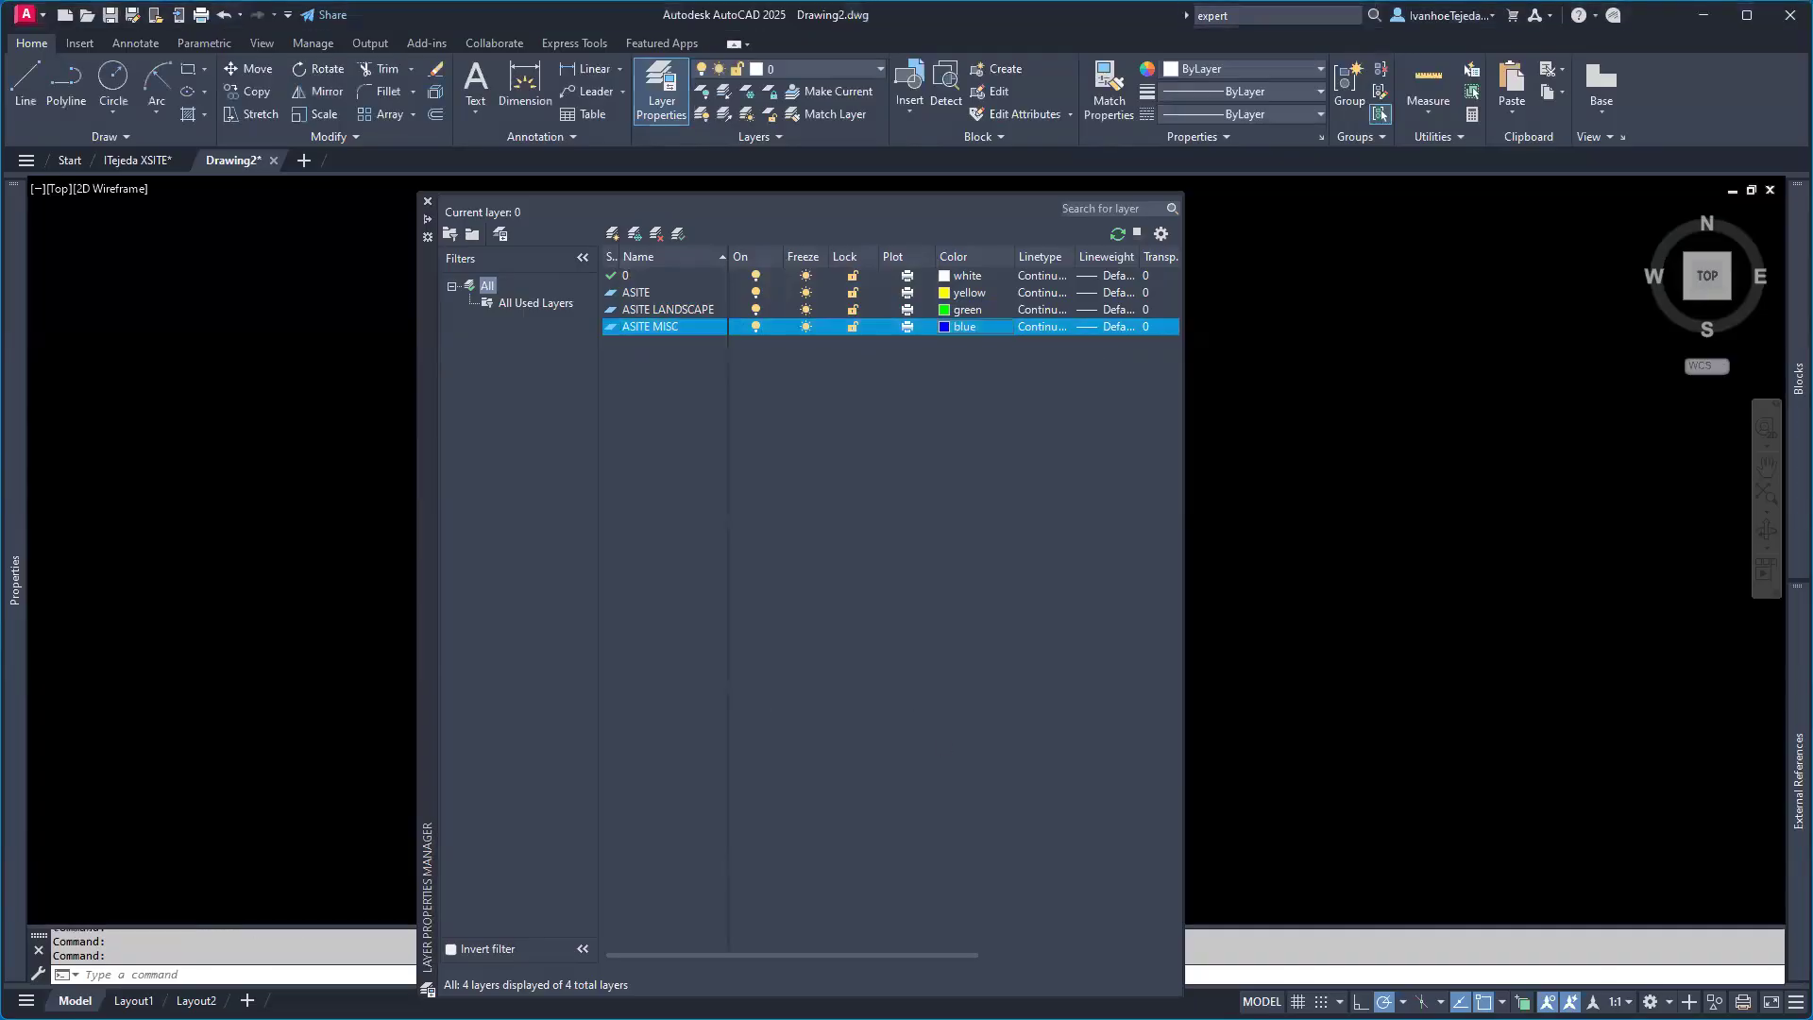
# Step: Look up the last required layer in the PDF, create a layer named ASITE PROPERTY and set its colour to magenta
pyautogui.hotkey('alt', 'Tab')
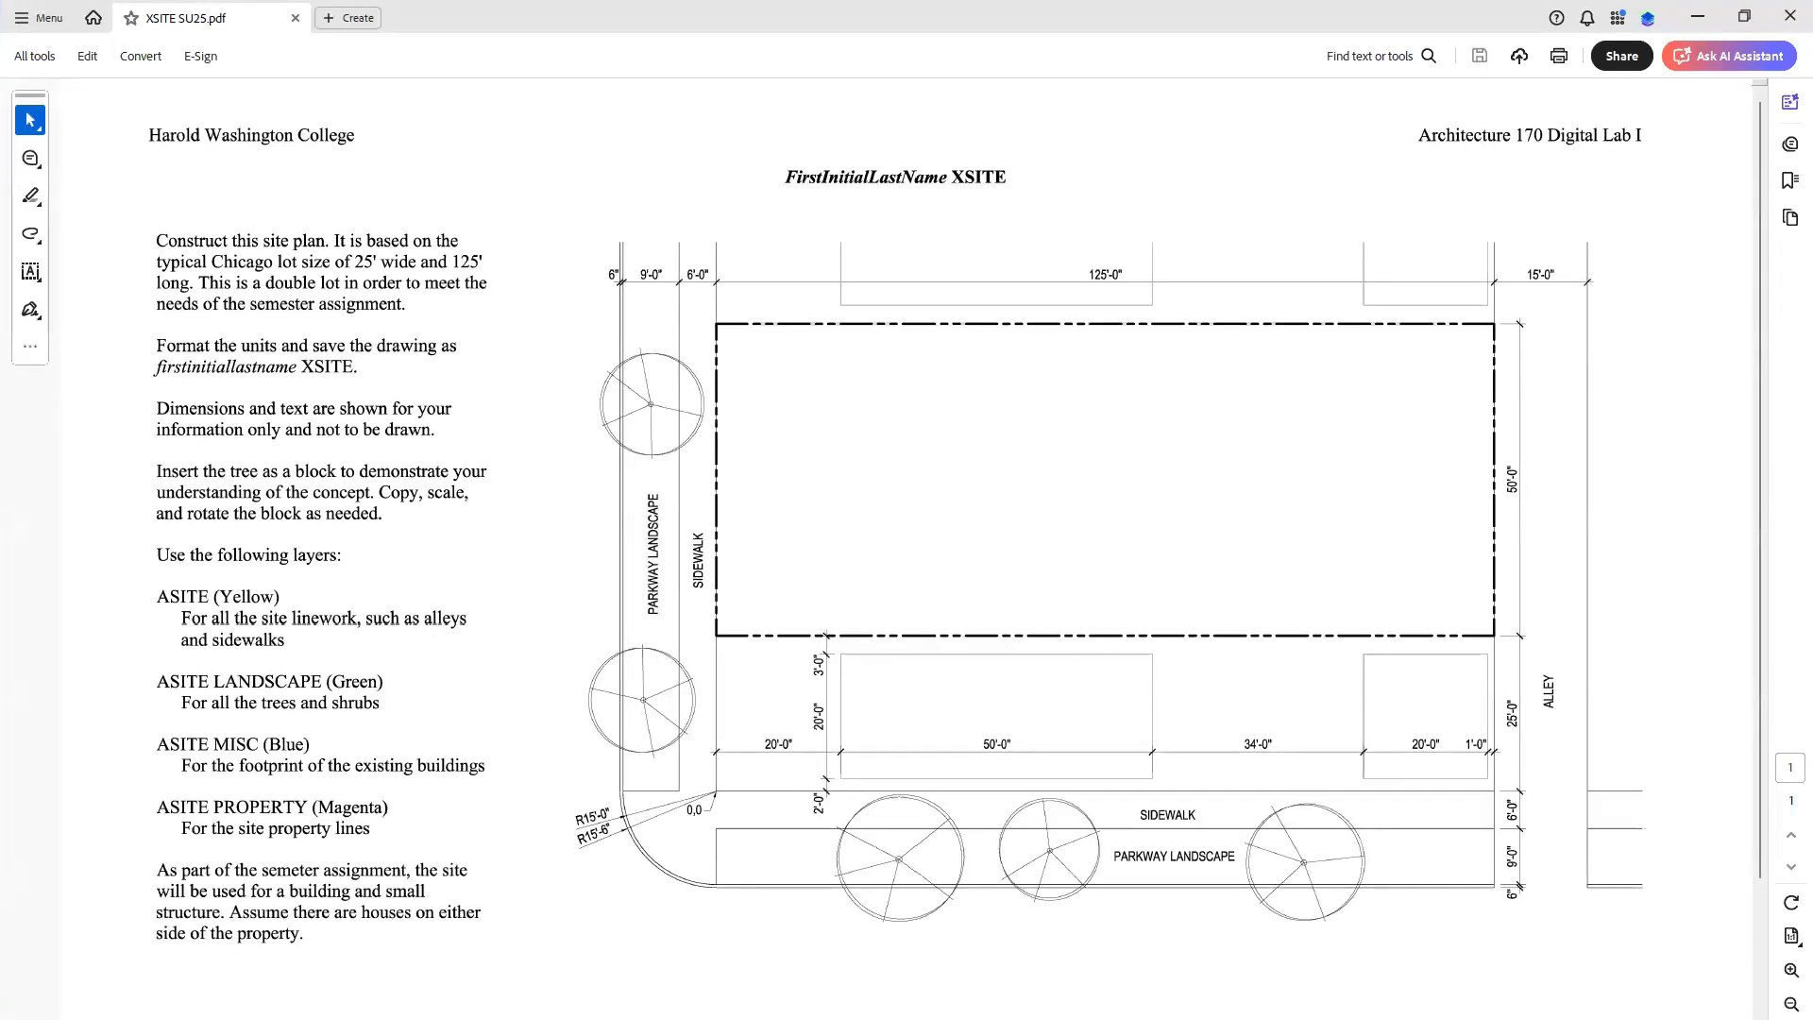
pyautogui.hotkey('alt', 'Tab')
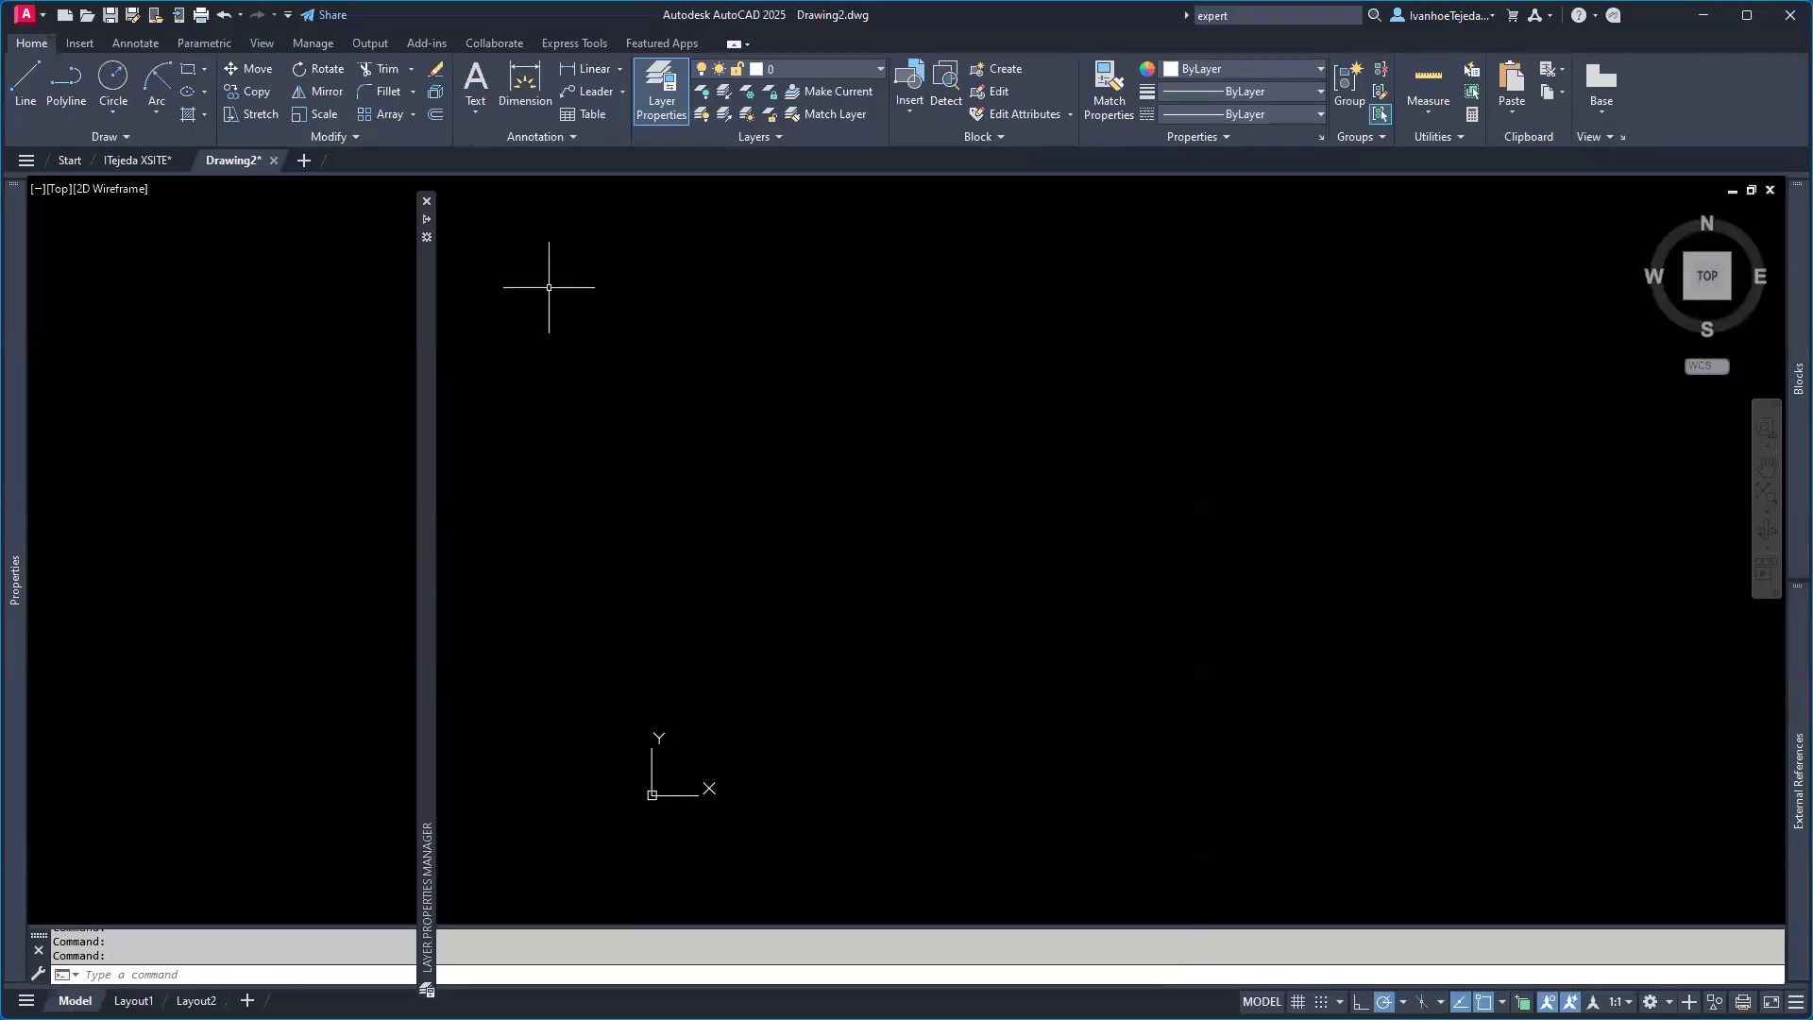
pyautogui.moveTo(433, 346)
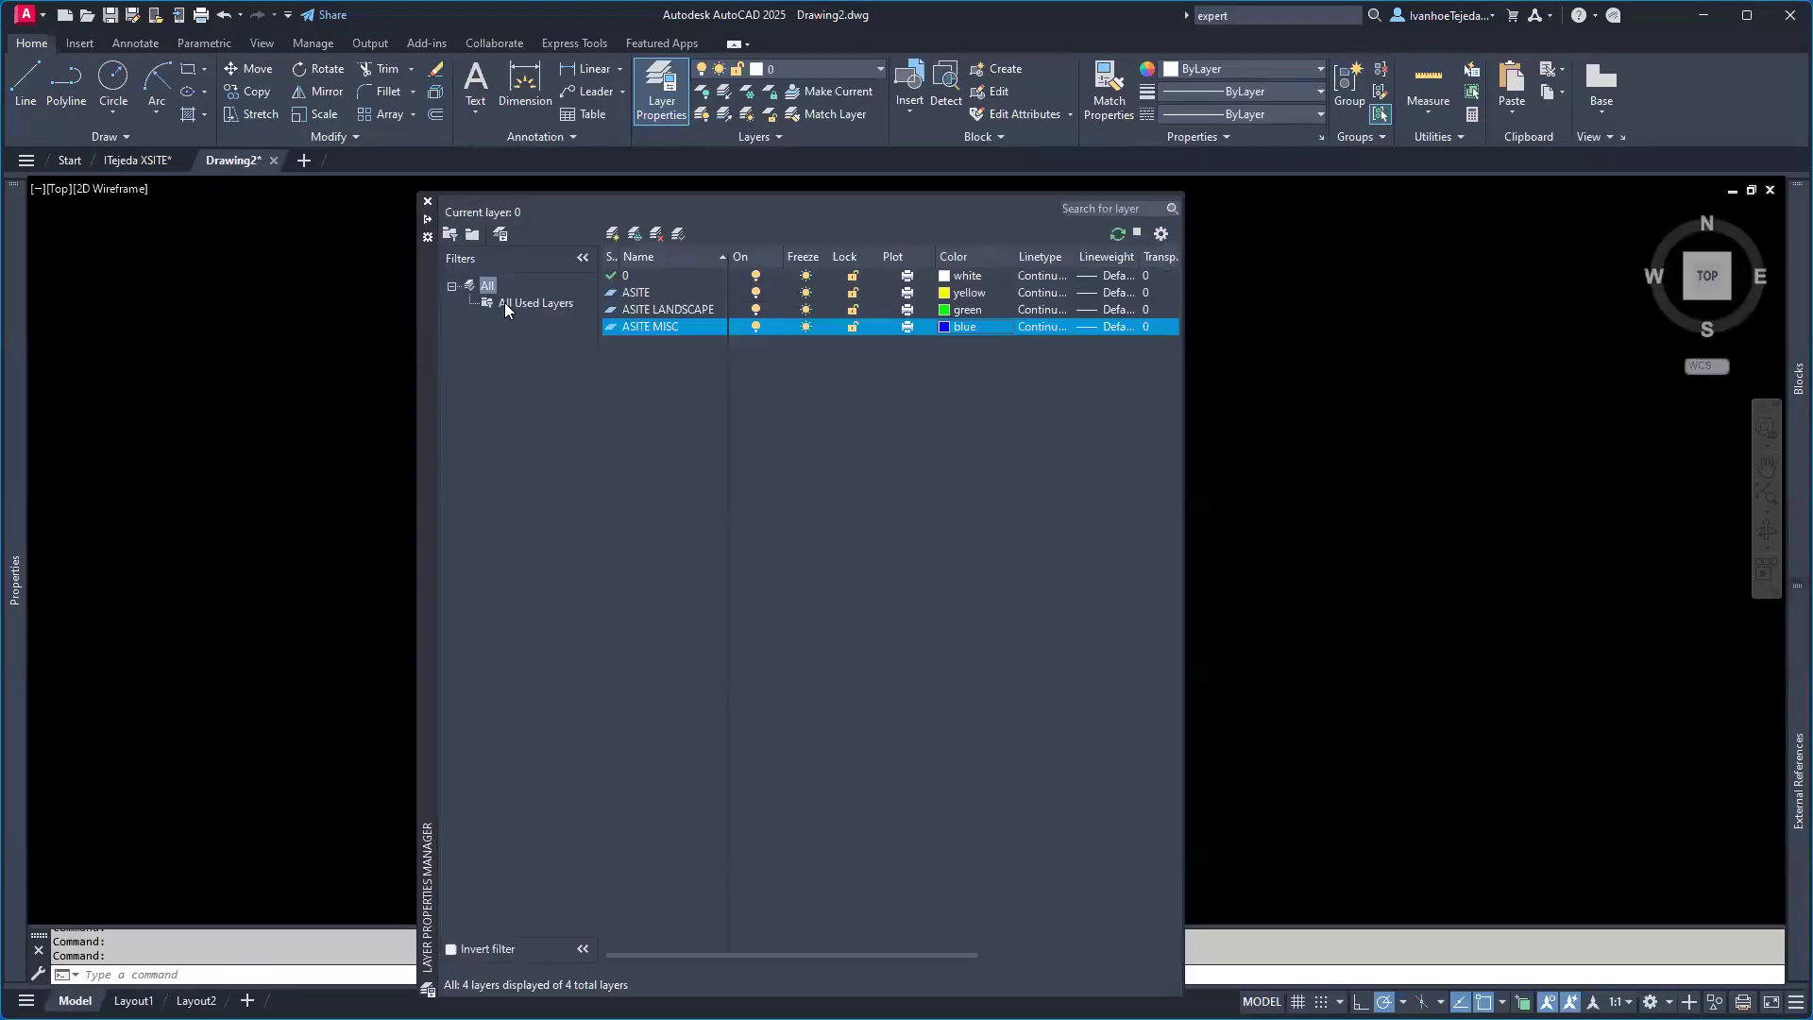
pyautogui.click(611, 235)
pyautogui.write('A')
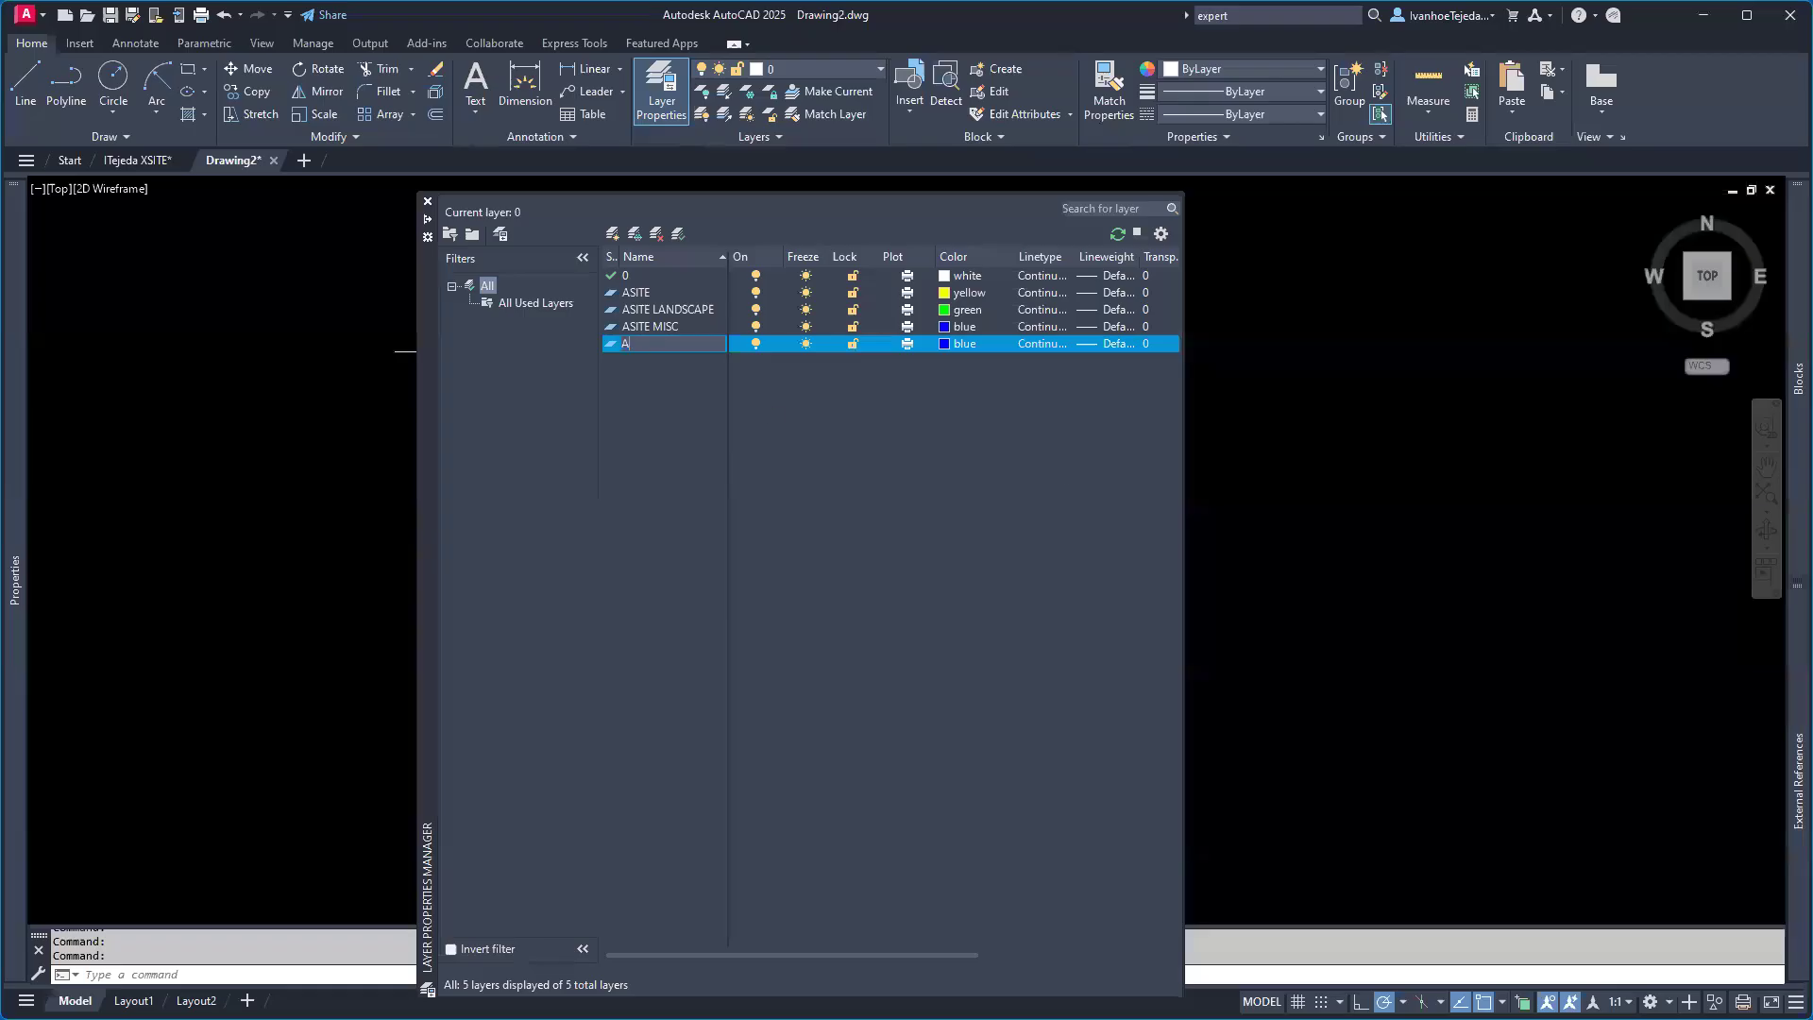
pyautogui.write('SITE PRO')
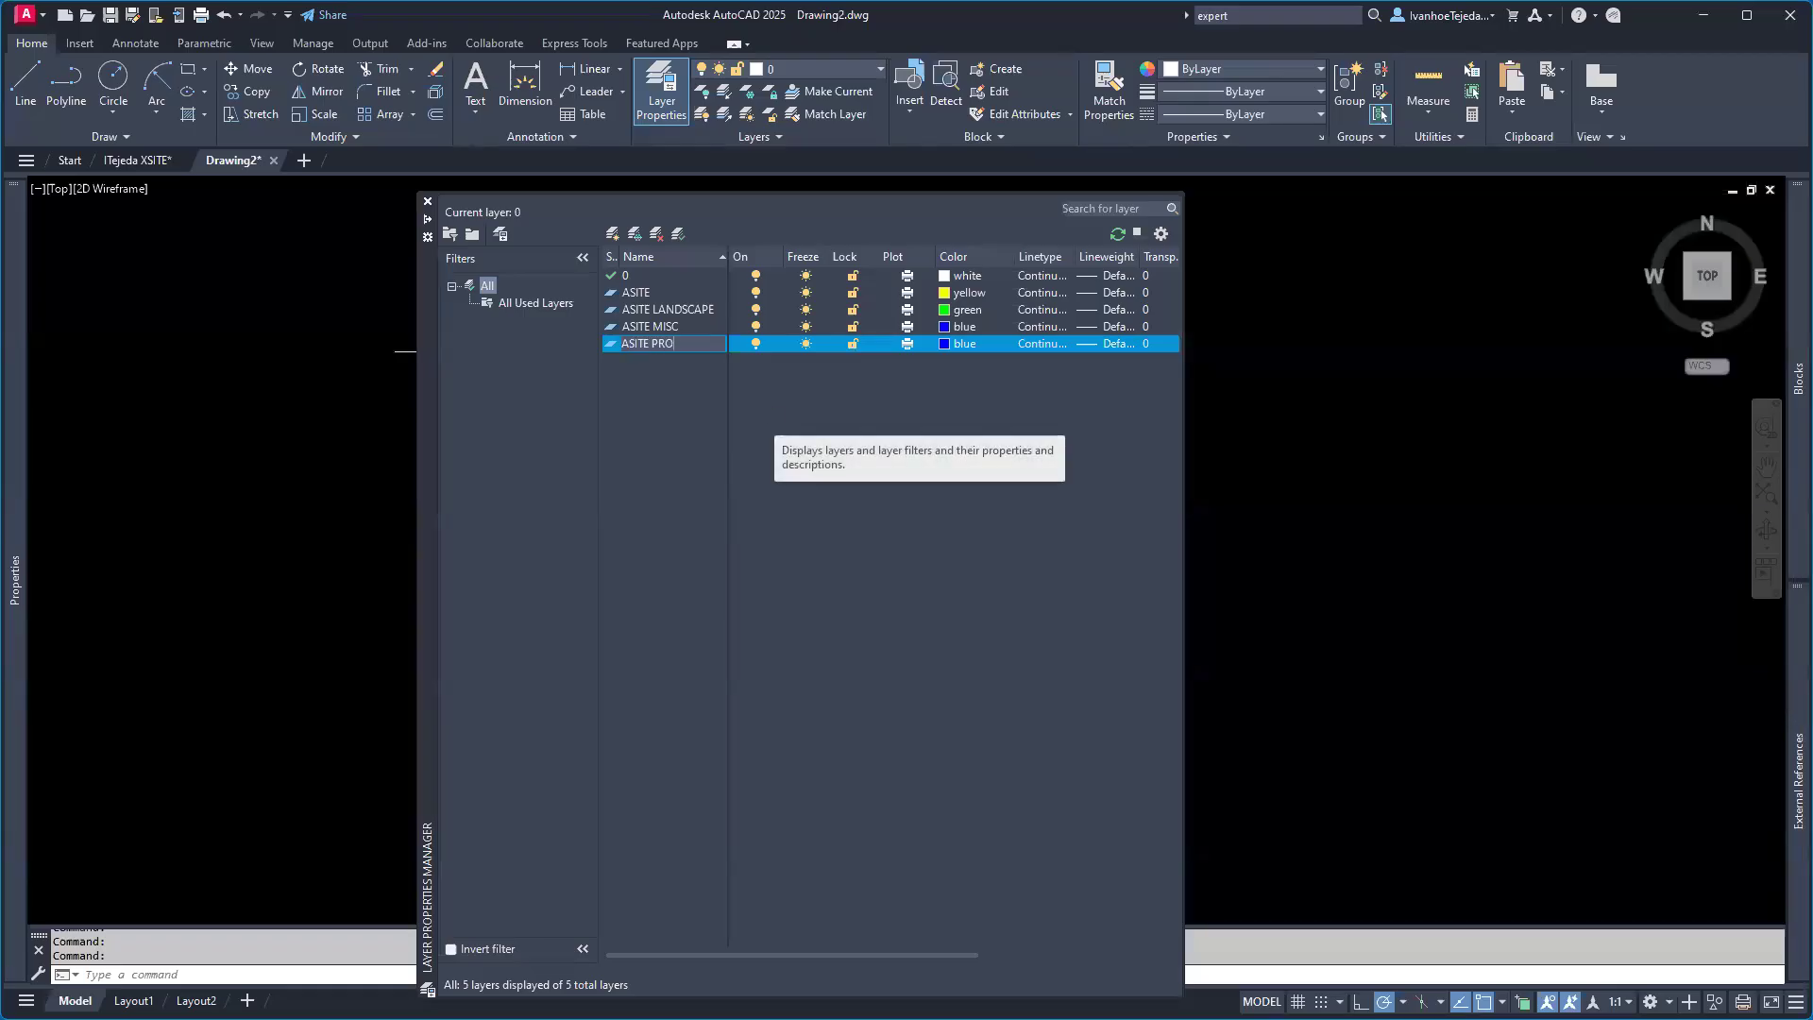
pyautogui.write('PERTY')
pyautogui.click(938, 344)
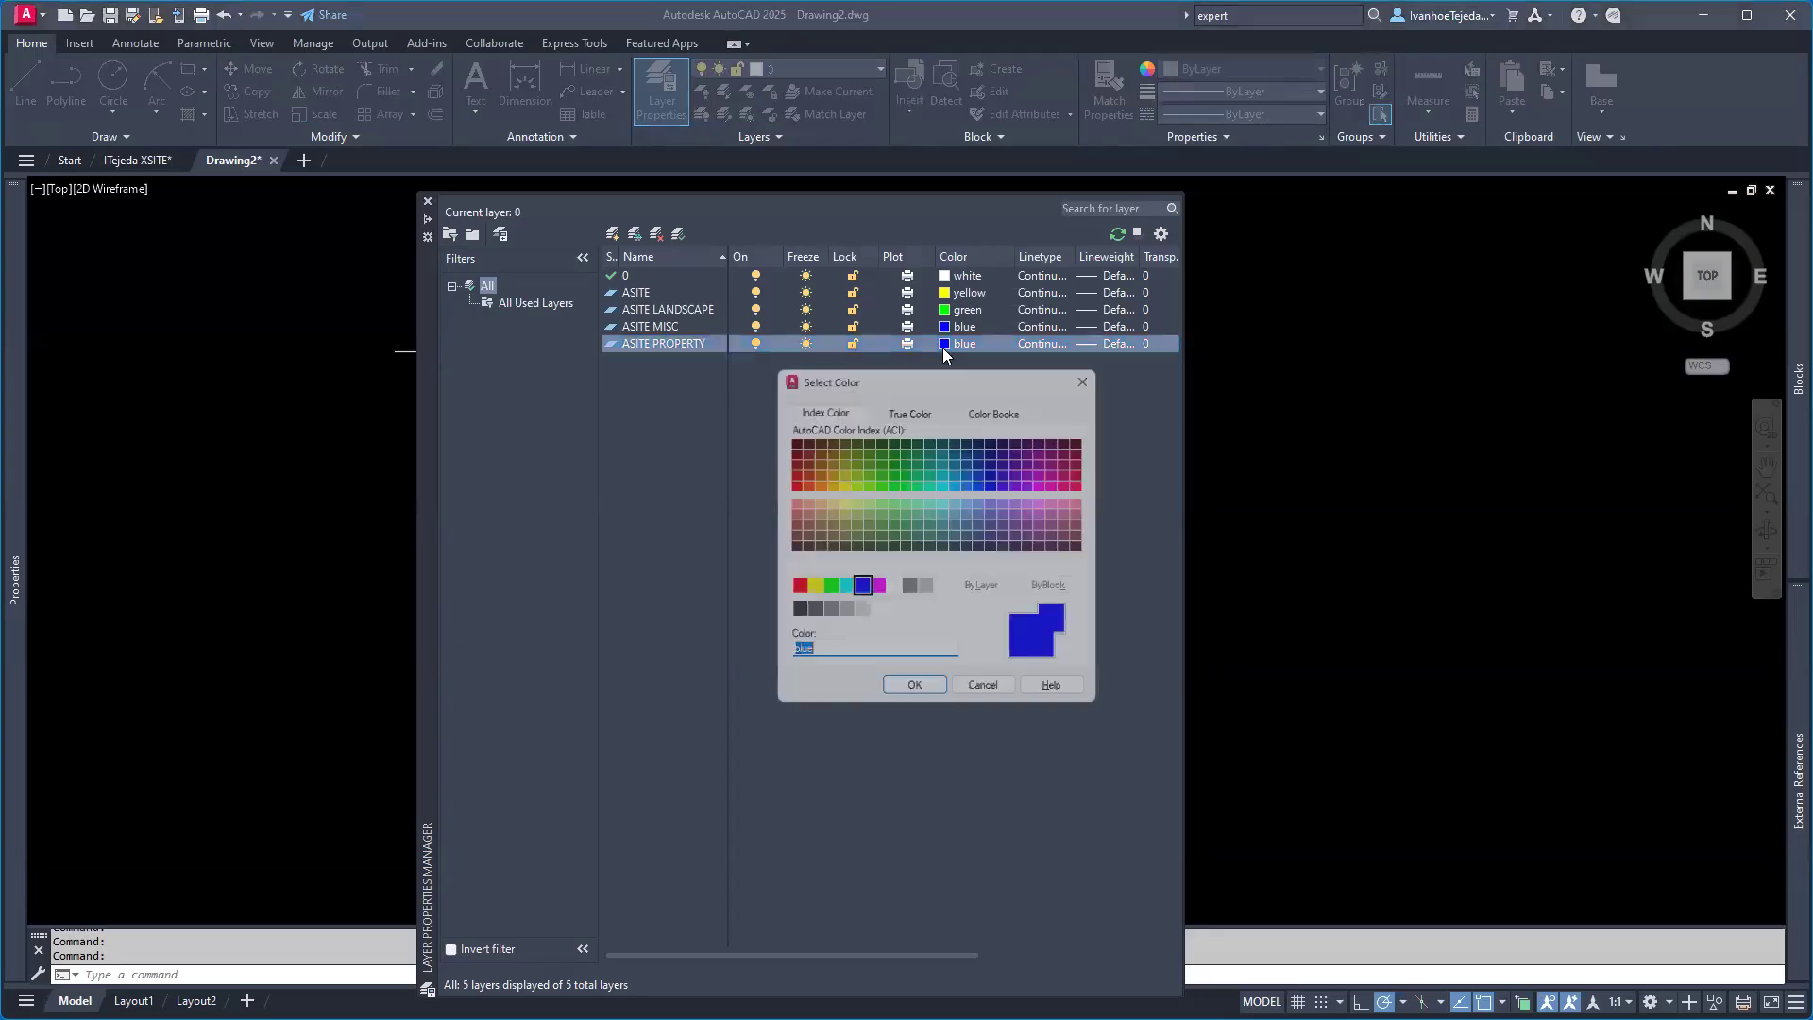
pyautogui.click(875, 588)
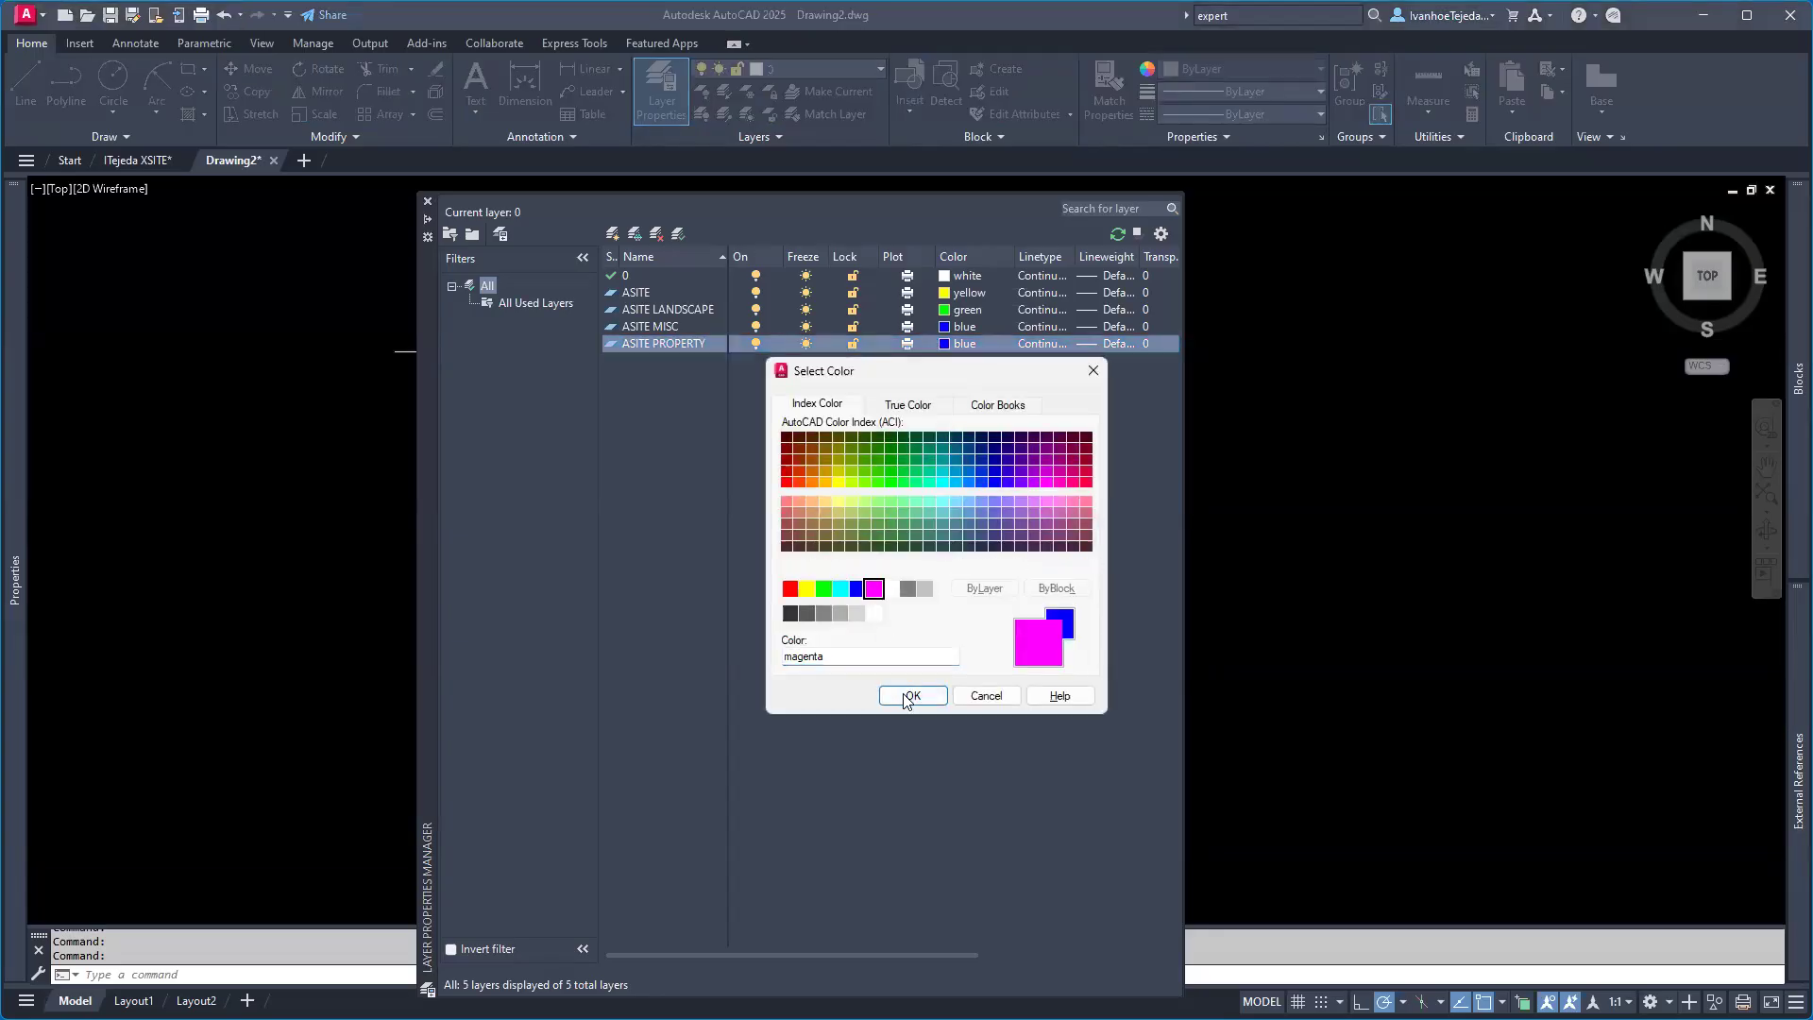
pyautogui.click(910, 696)
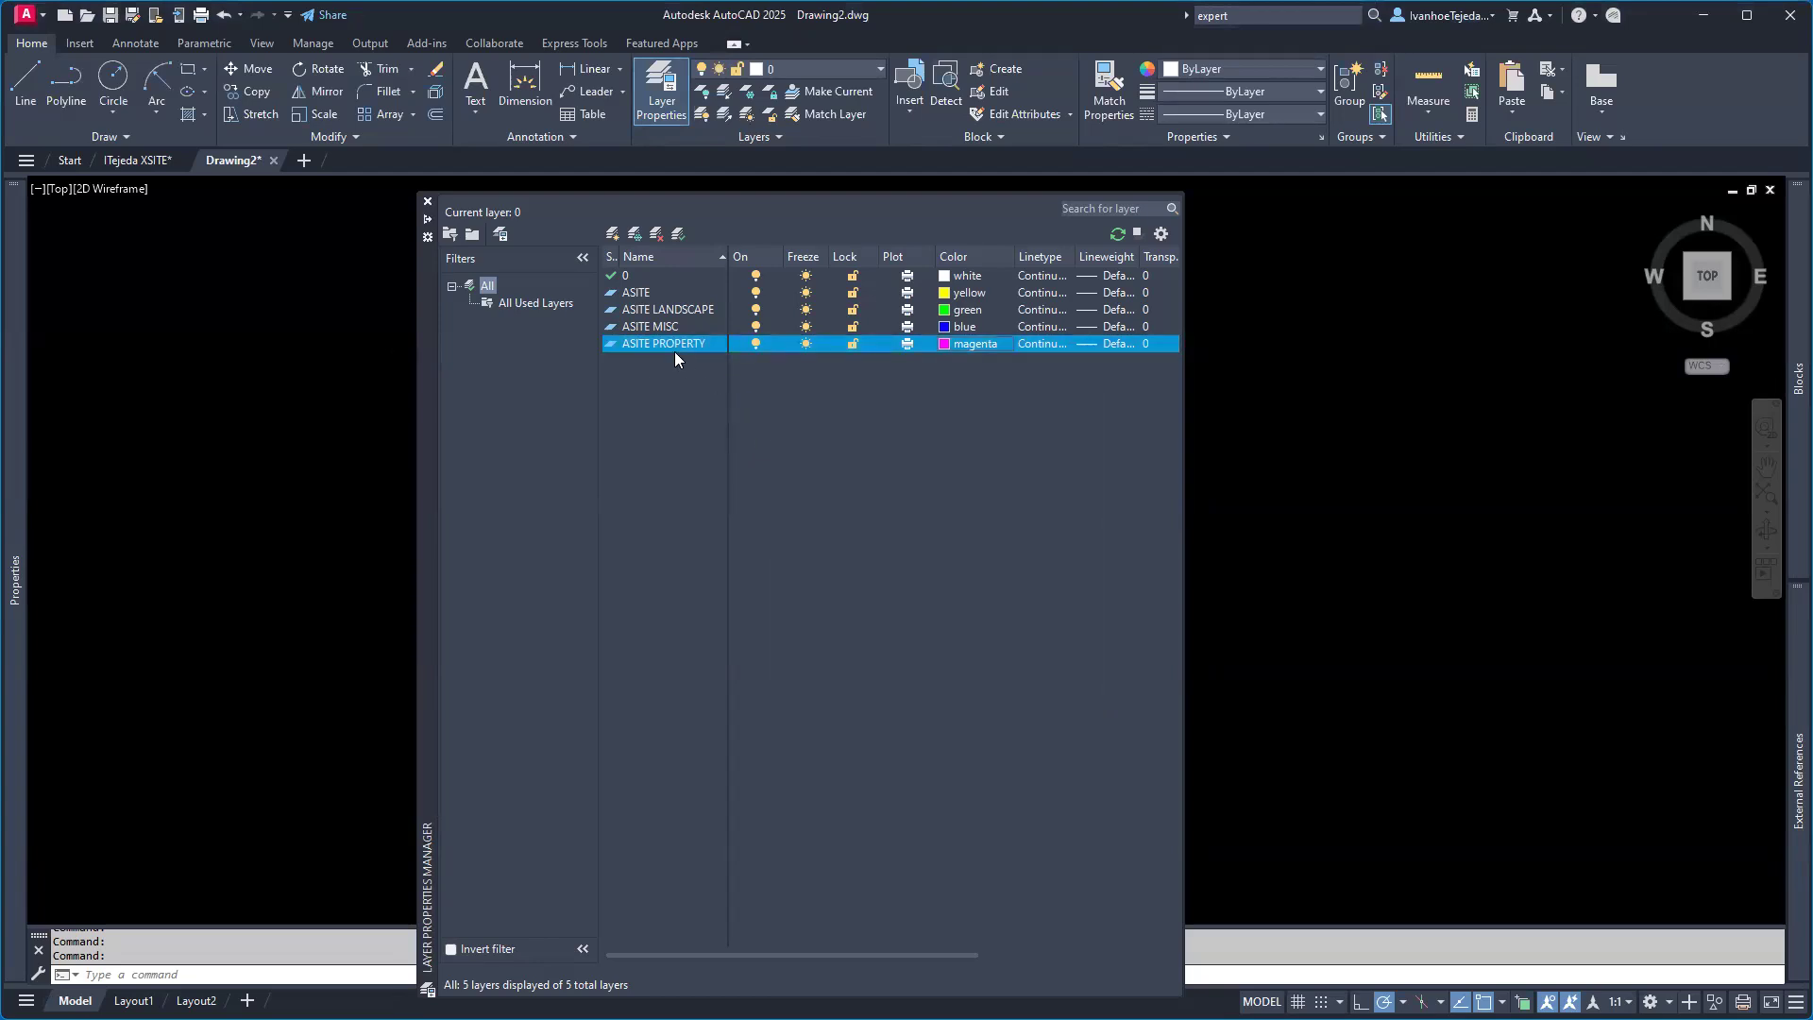
# Step: Make ASITE, ASITE LANDSCAPE, ASITE MISC and ASITE PROPERTY the current layer one after another
pyautogui.doubleClick(612, 299)
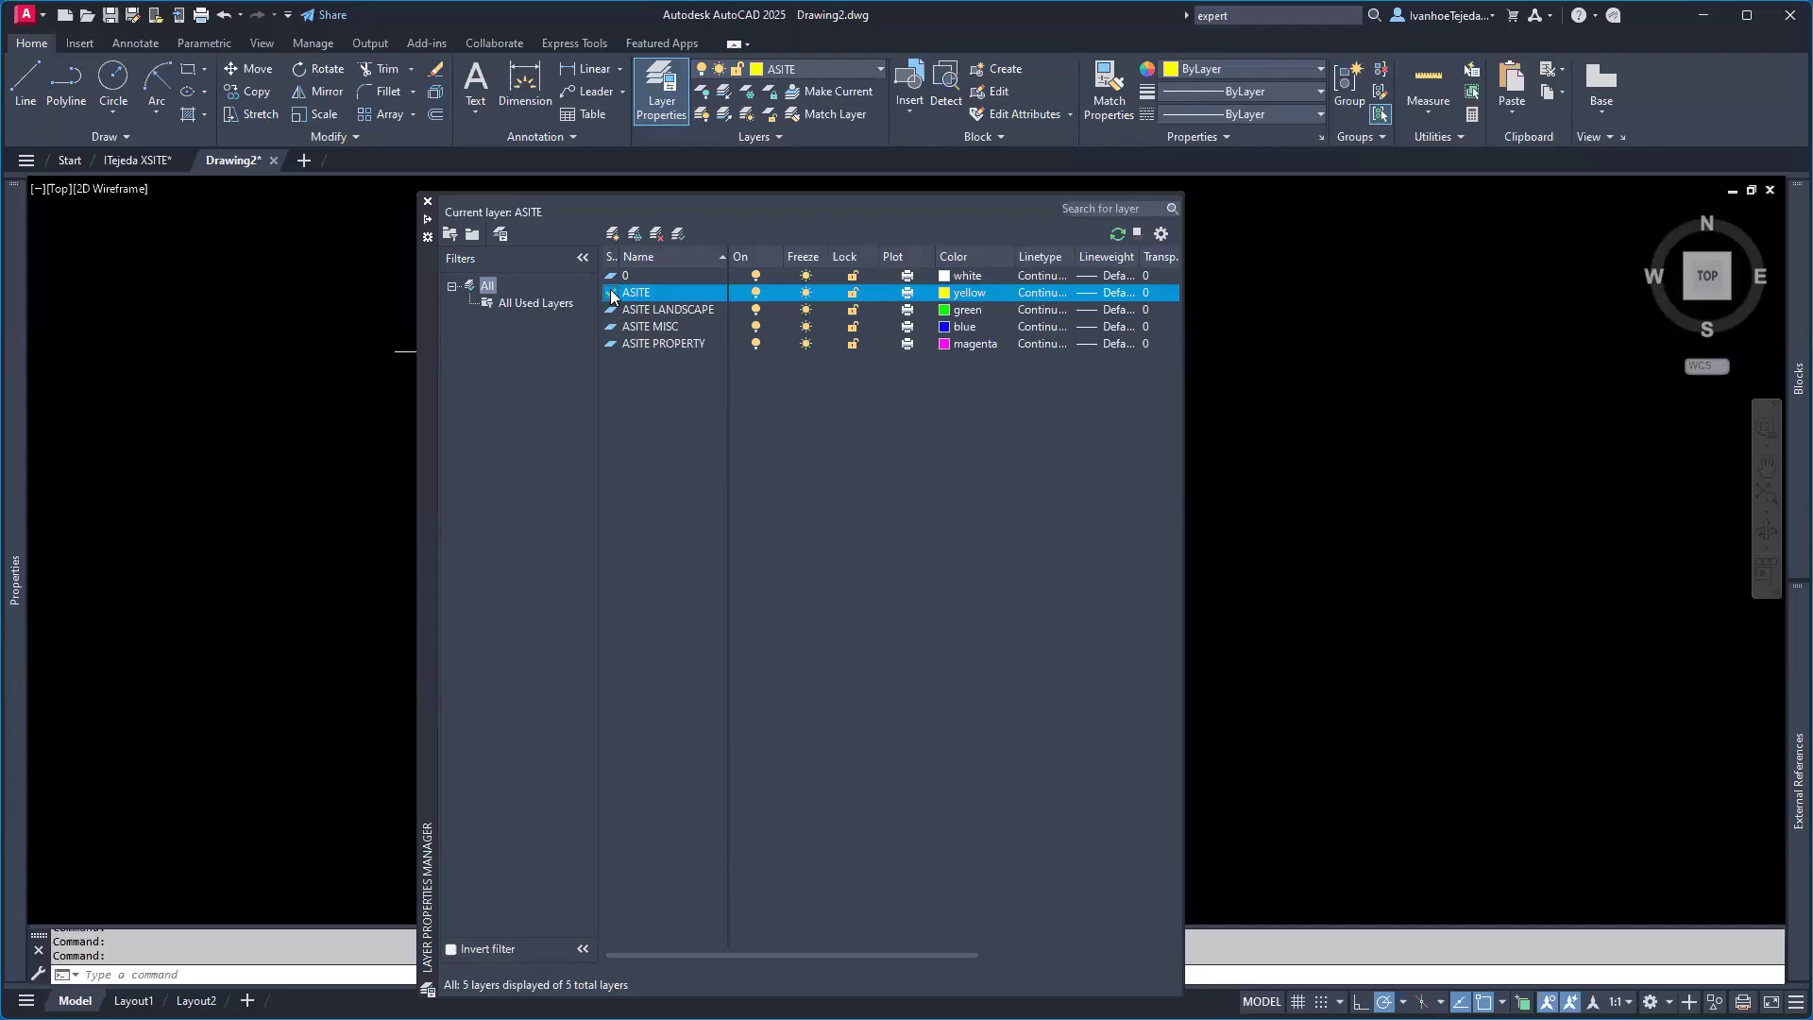
pyautogui.doubleClick(611, 311)
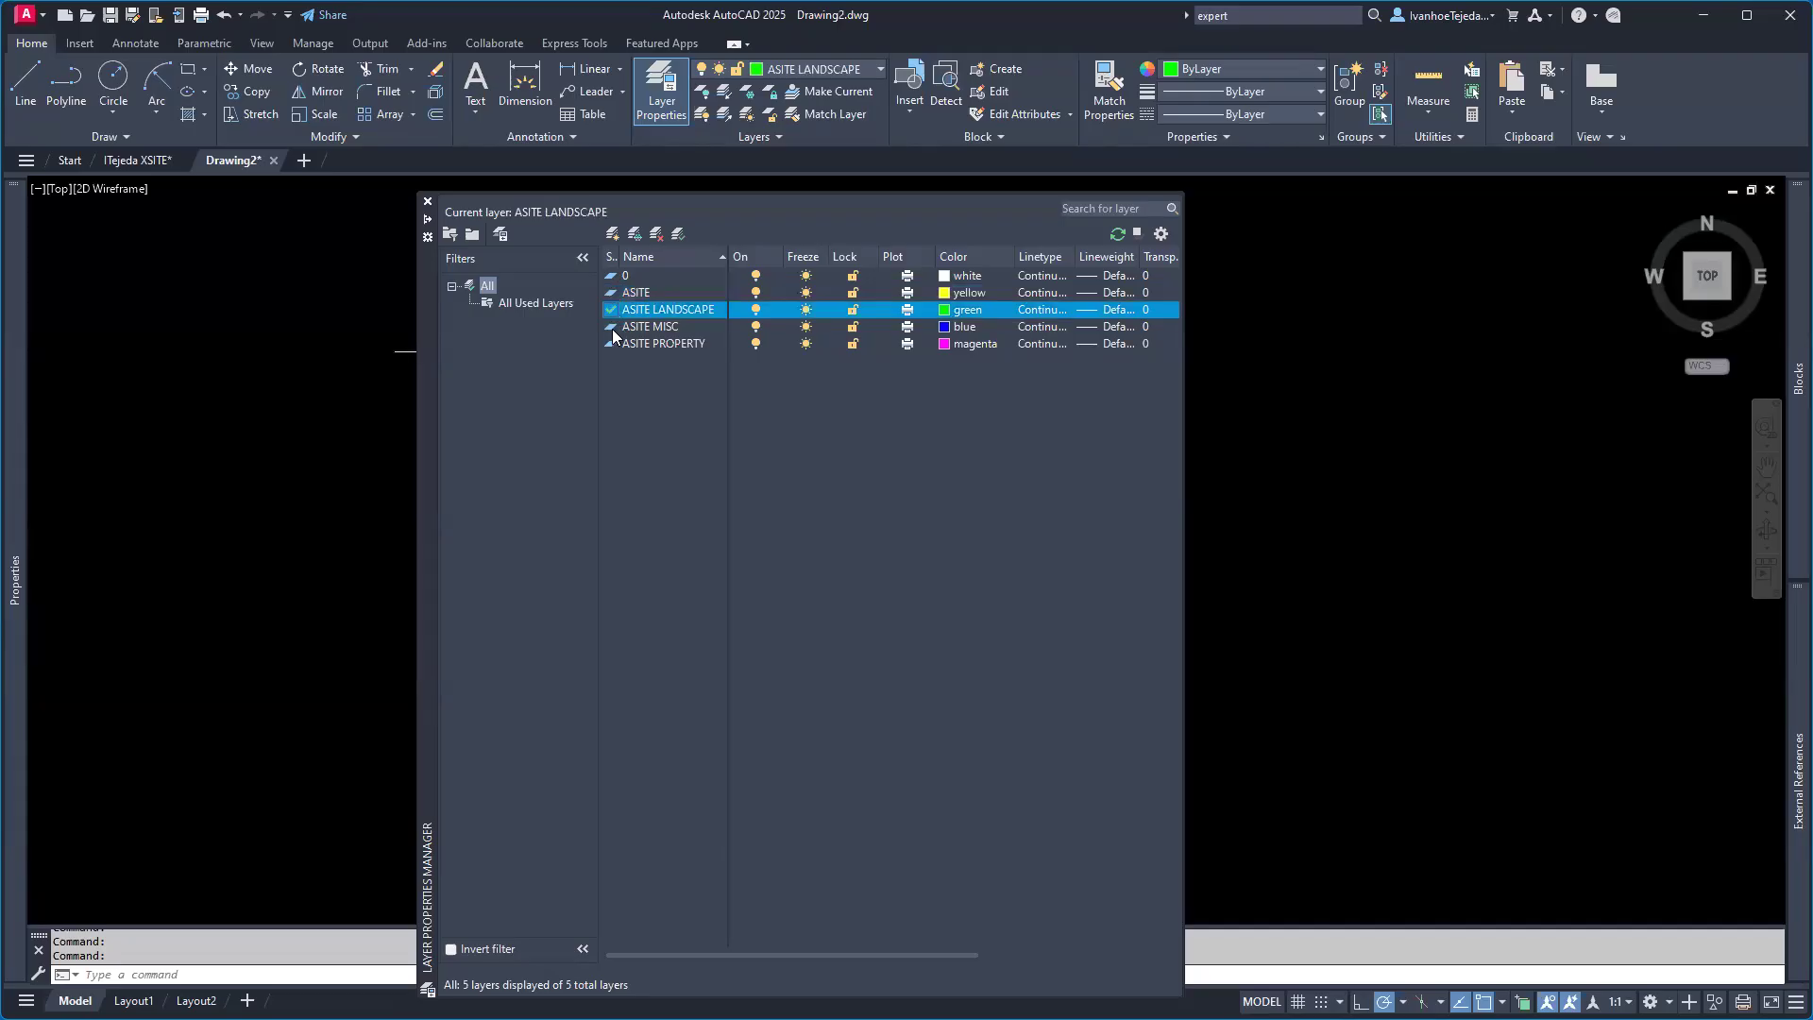
pyautogui.doubleClick(610, 328)
pyautogui.doubleClick(612, 344)
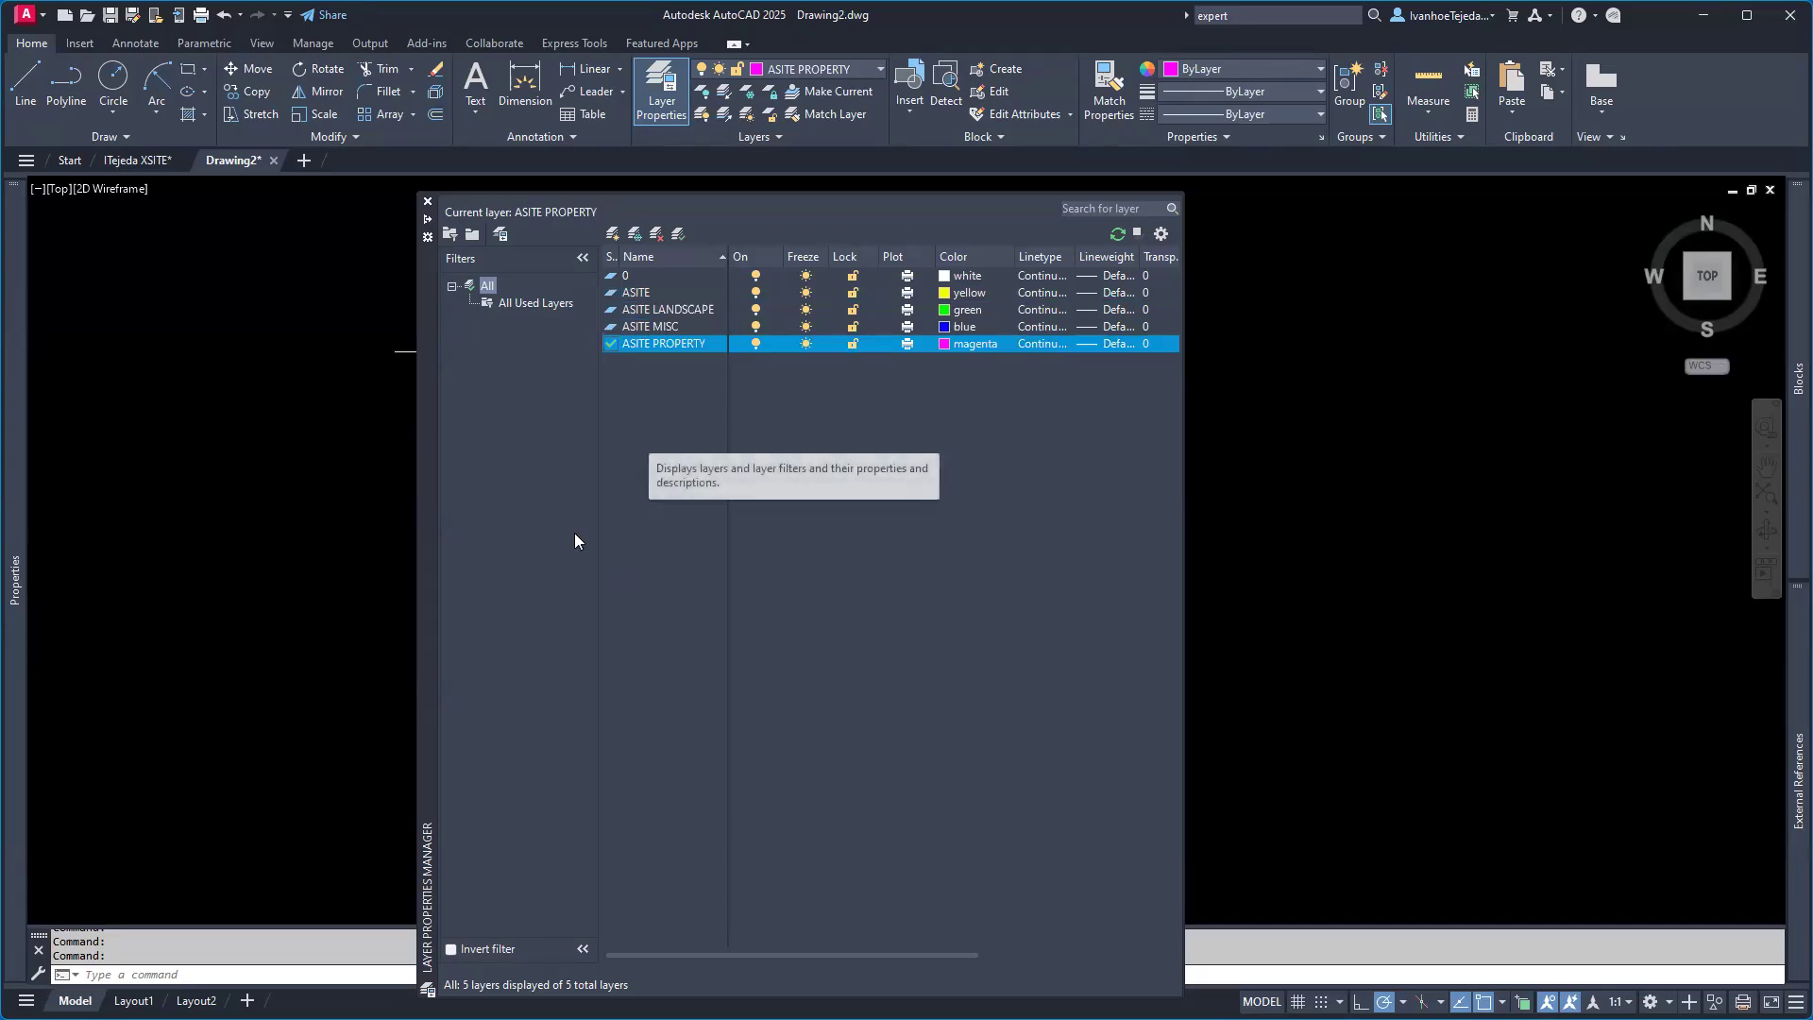
# Step: Anchor the Layer Properties Manager with the Anchor Left option and make ASITE the current layer
pyautogui.click(427, 238)
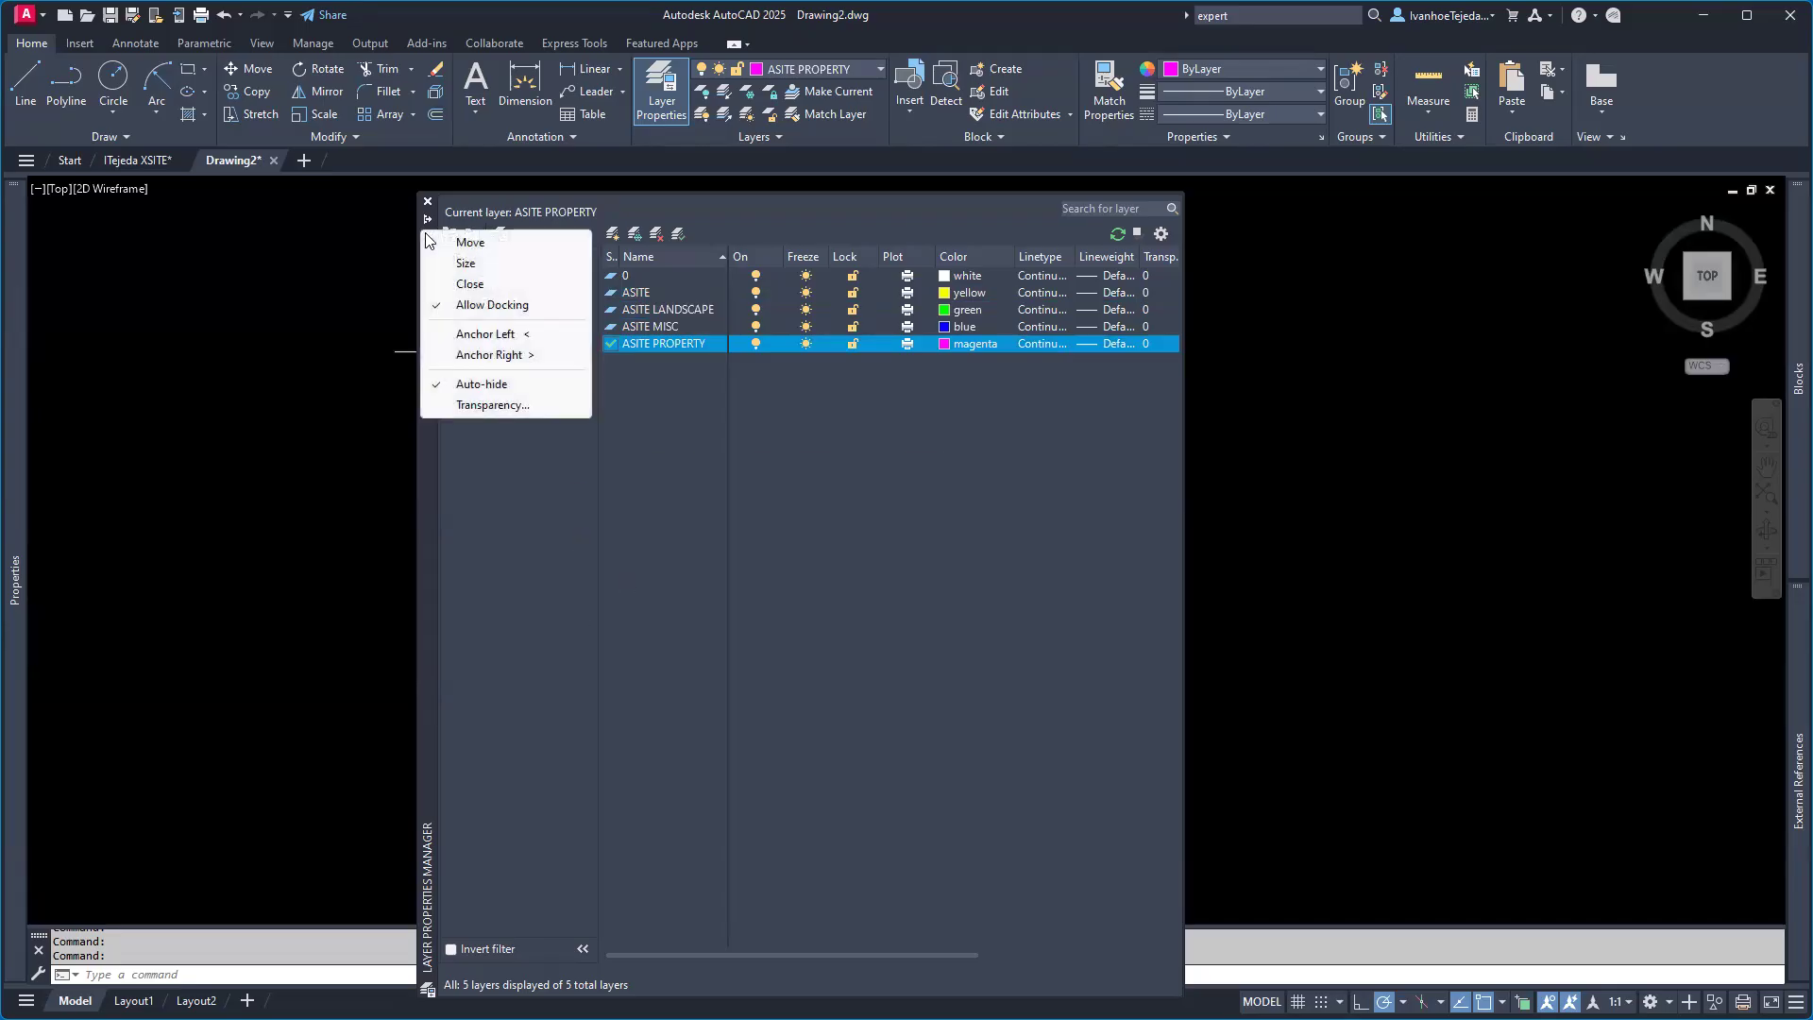
pyautogui.click(485, 334)
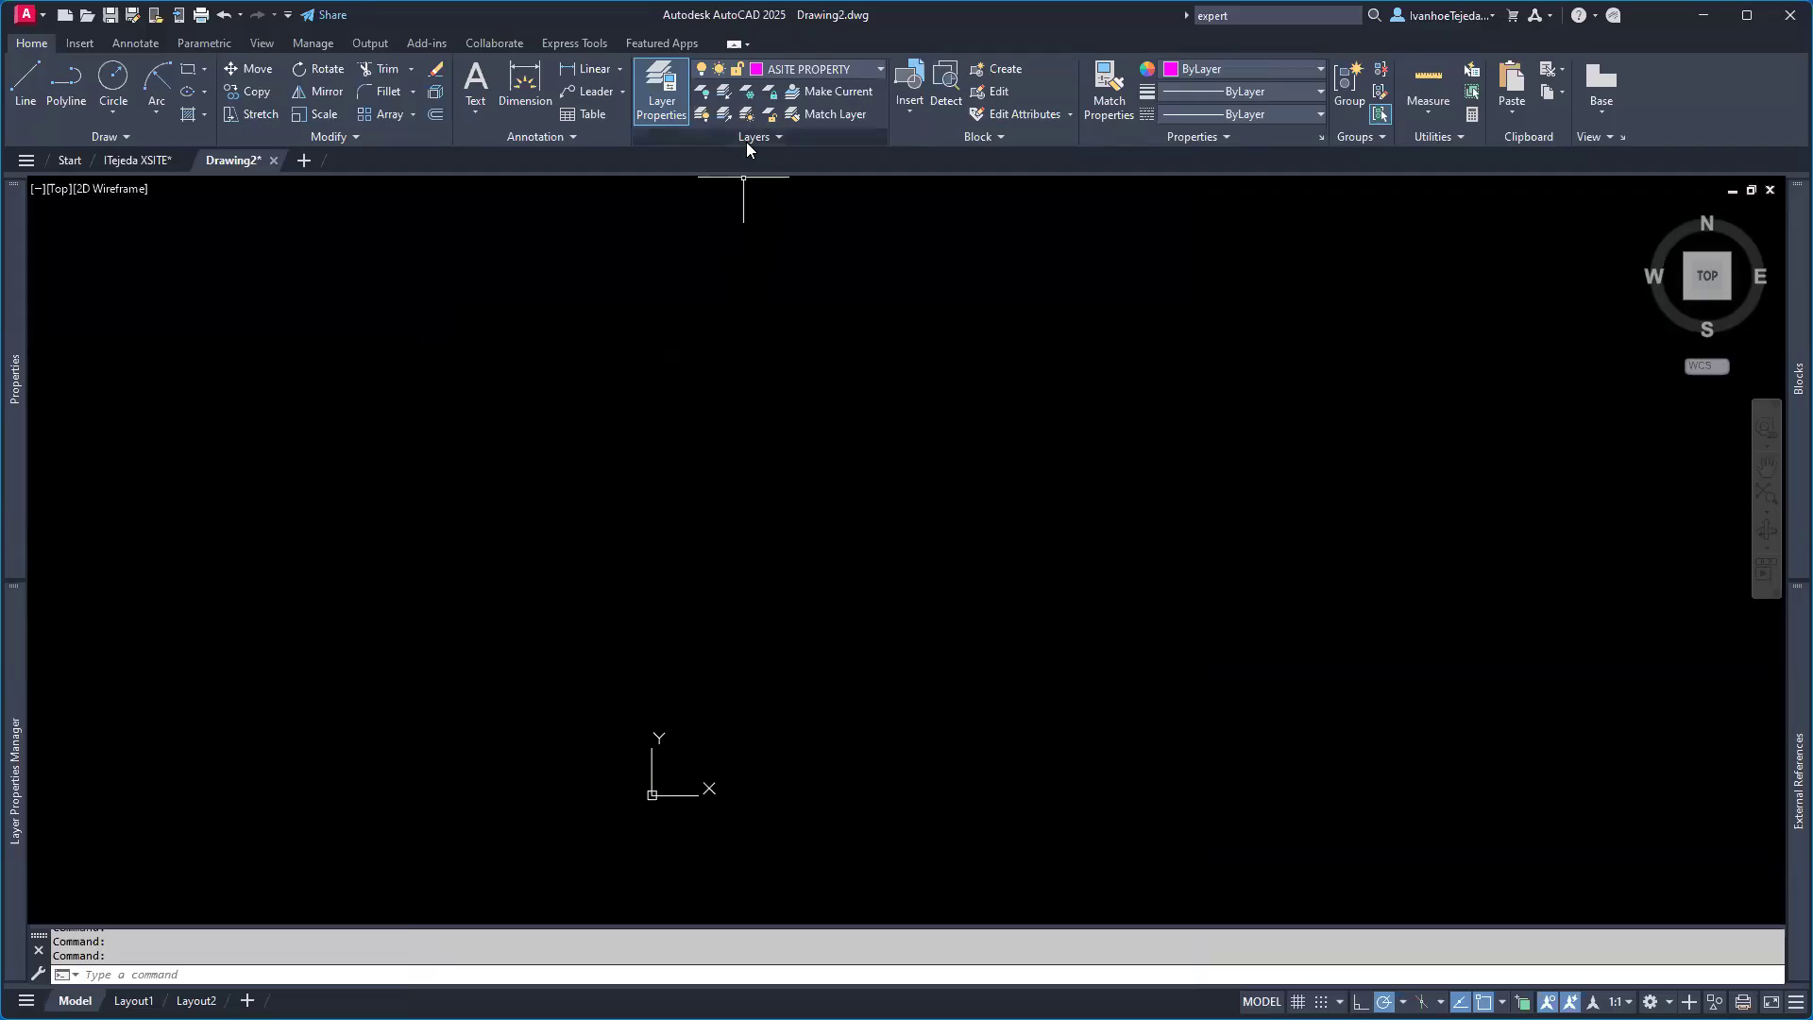
pyautogui.click(880, 68)
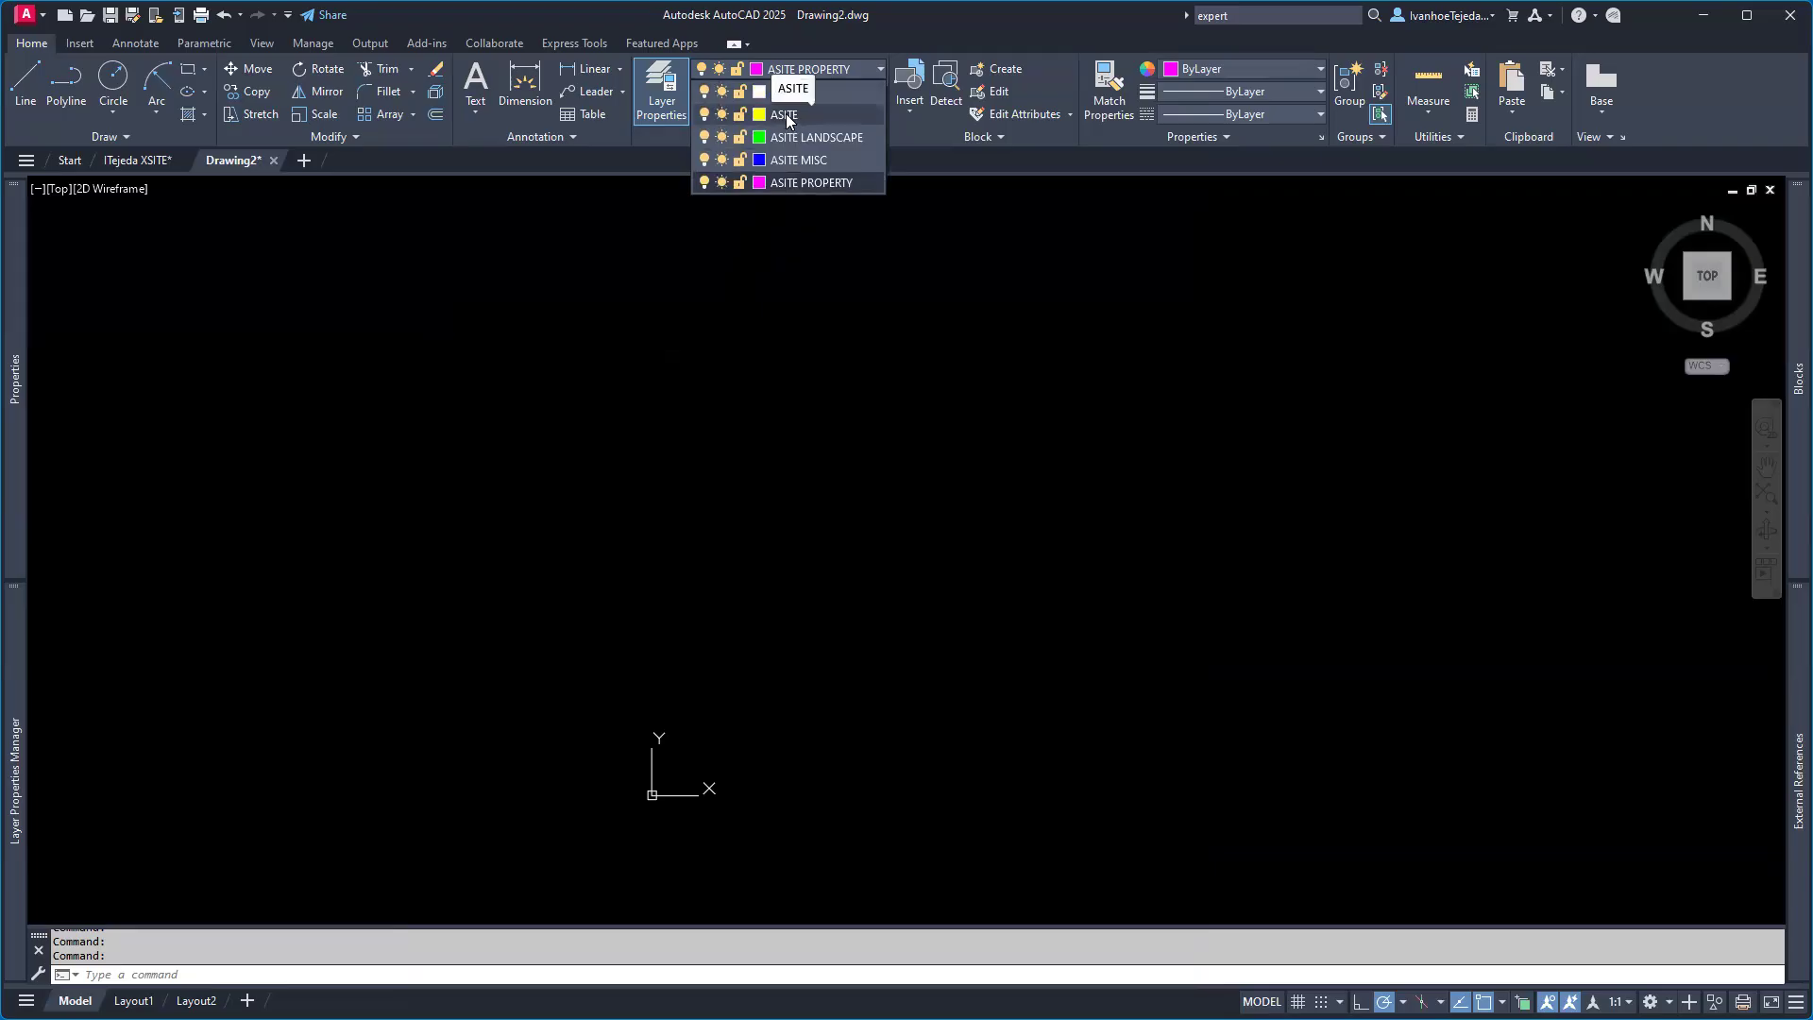
pyautogui.click(788, 115)
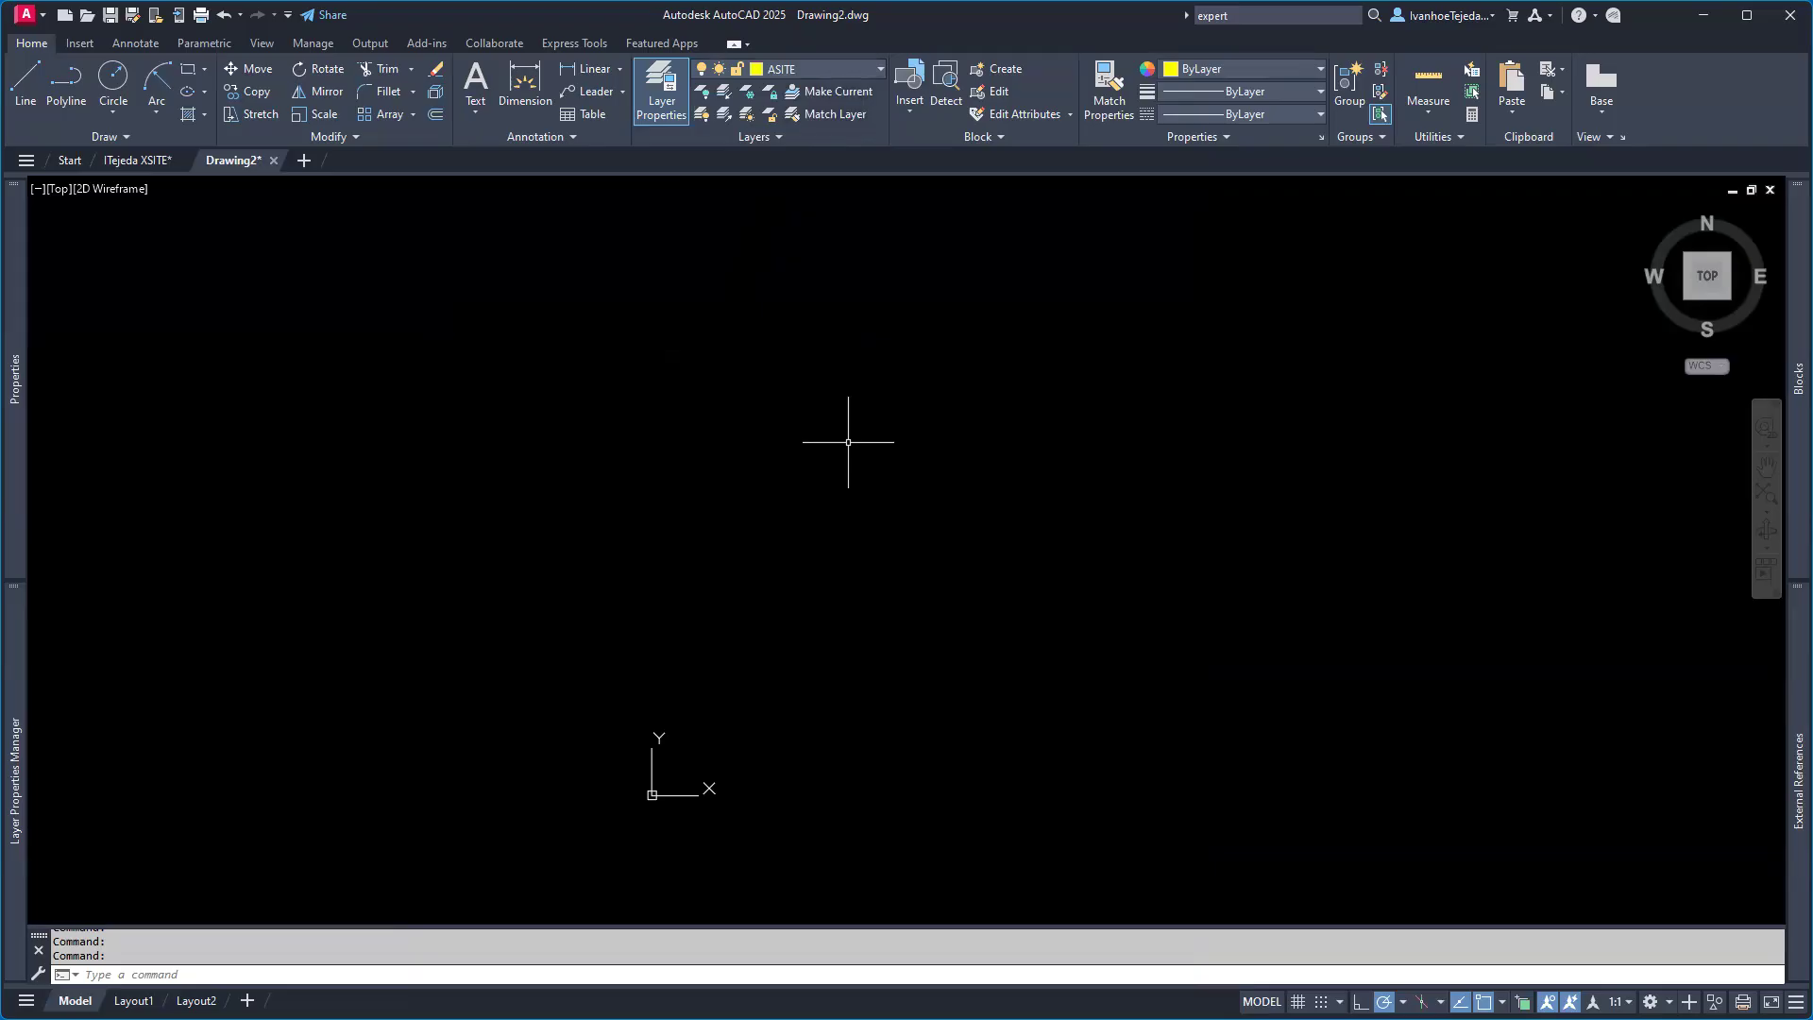
# Step: Draw a single horizontal test line on the ASITE layer, above and to the right of the origin
pyautogui.write('L')
pyautogui.press('Return')
pyautogui.click(759, 481)
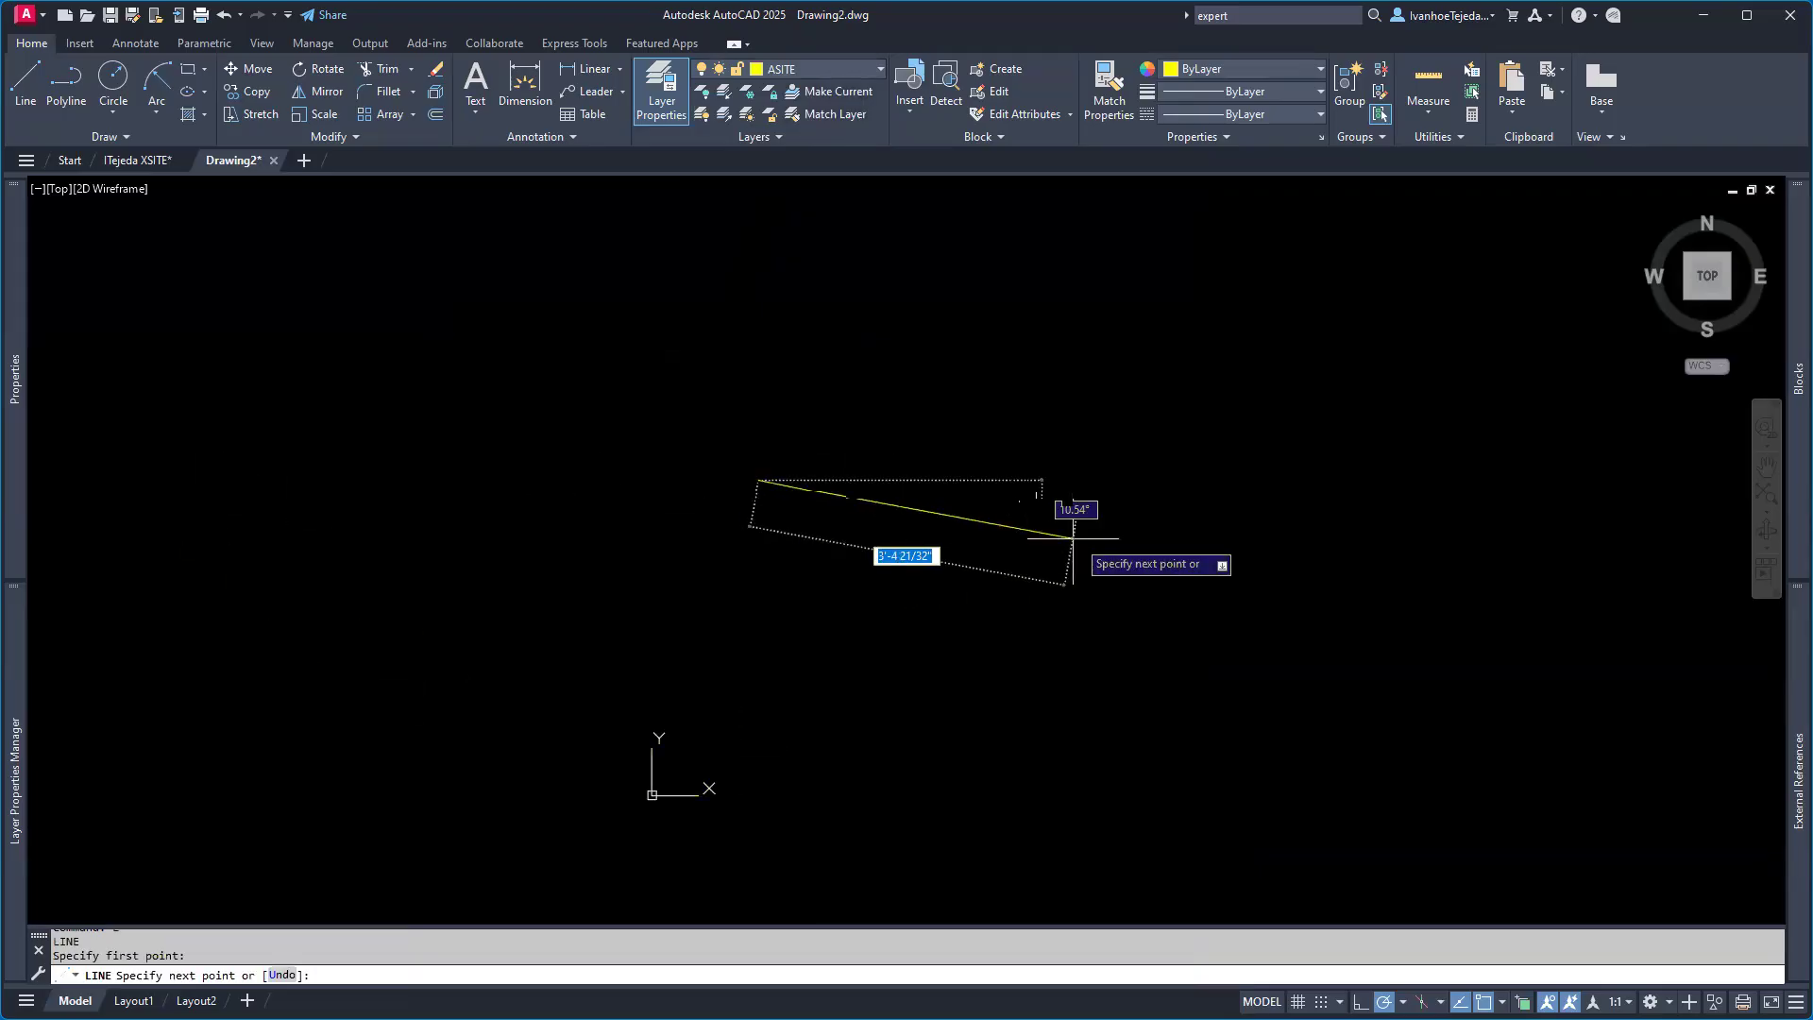
pyautogui.click(1234, 481)
pyautogui.press('Escape')
pyautogui.scroll(2, 883, 420)
pyautogui.moveTo(918, 455); pyautogui.dragTo(833, 525, button='middle')
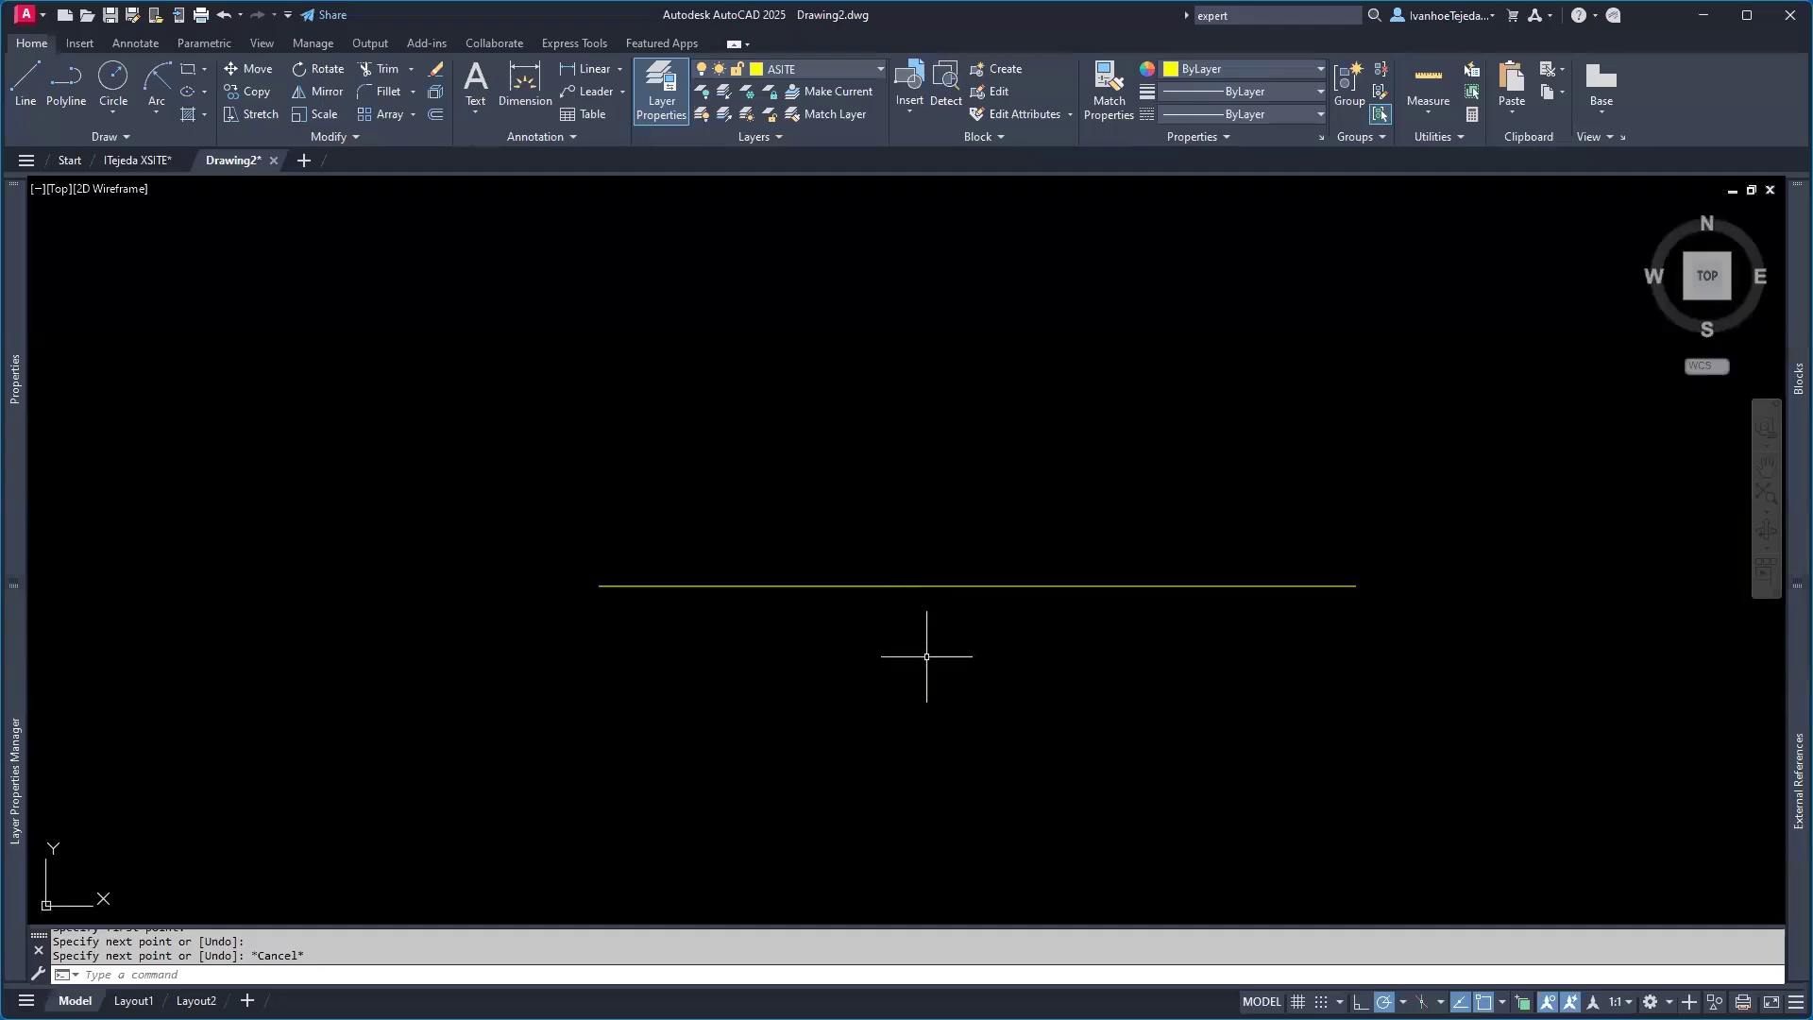
# Step: Move the horizontal test line from the ASITE layer to the ASITE PROPERTY layer and deselect it
pyautogui.click(942, 587)
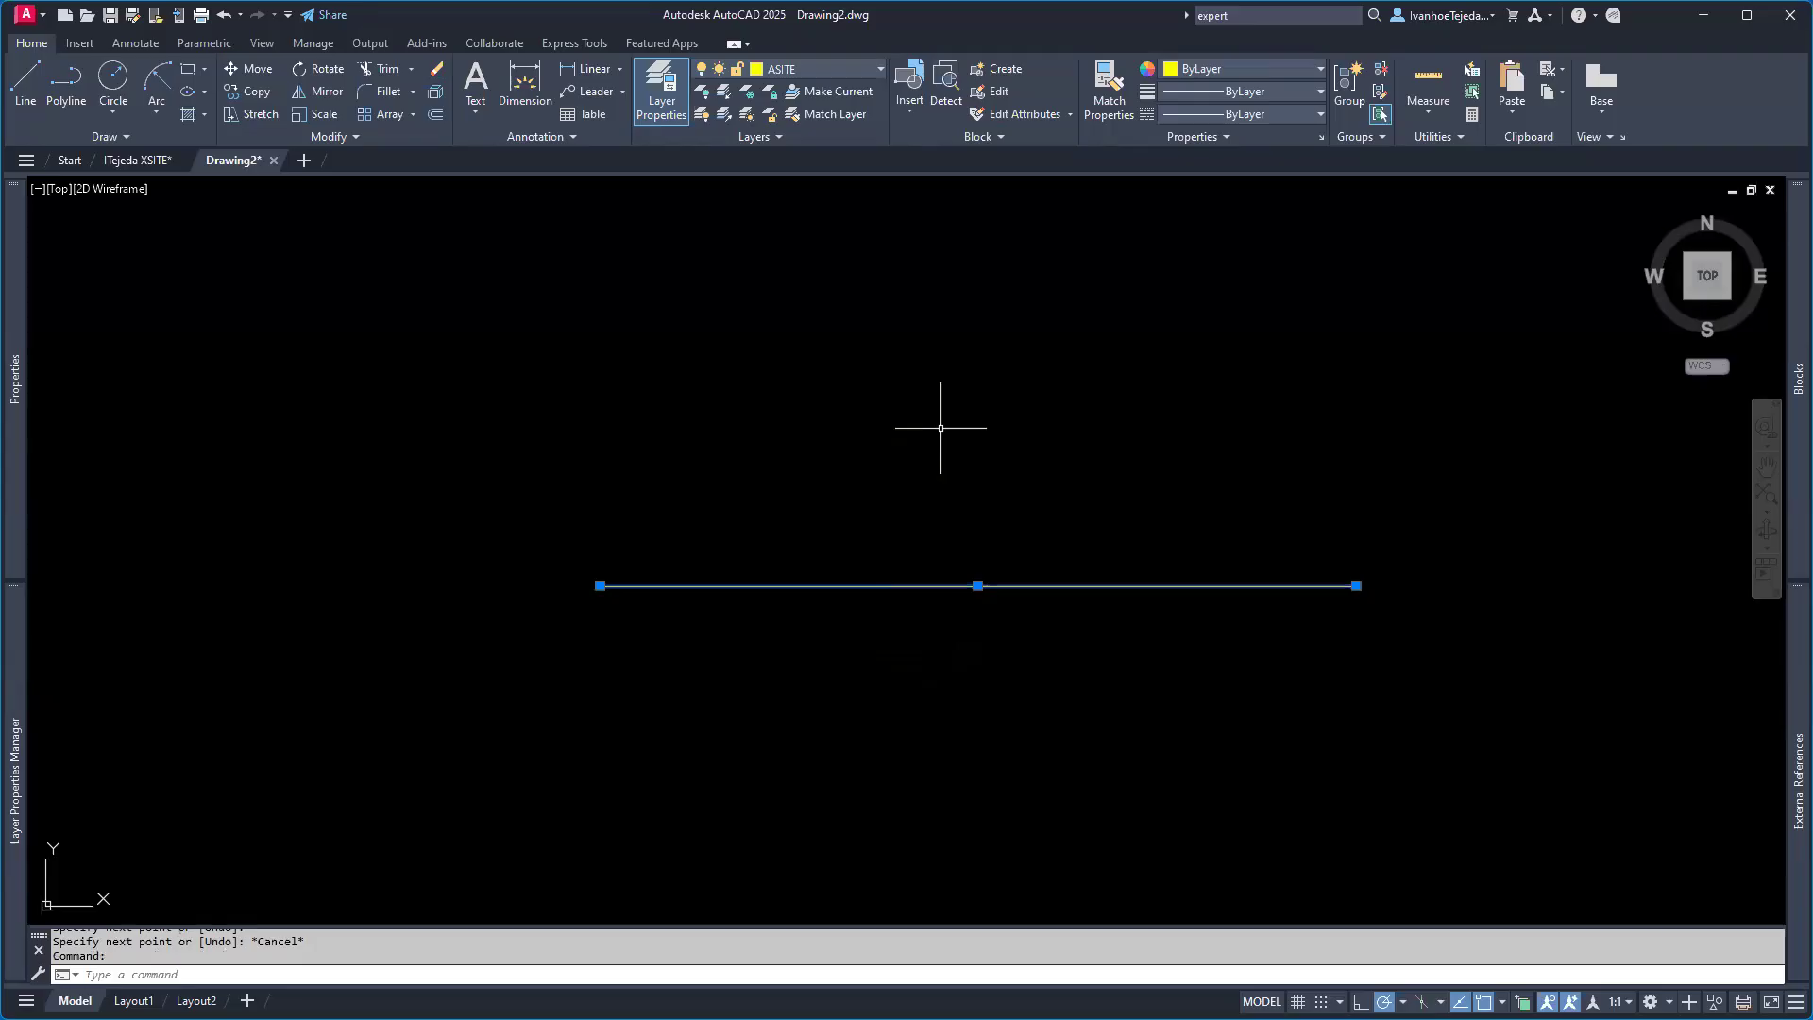
pyautogui.click(881, 68)
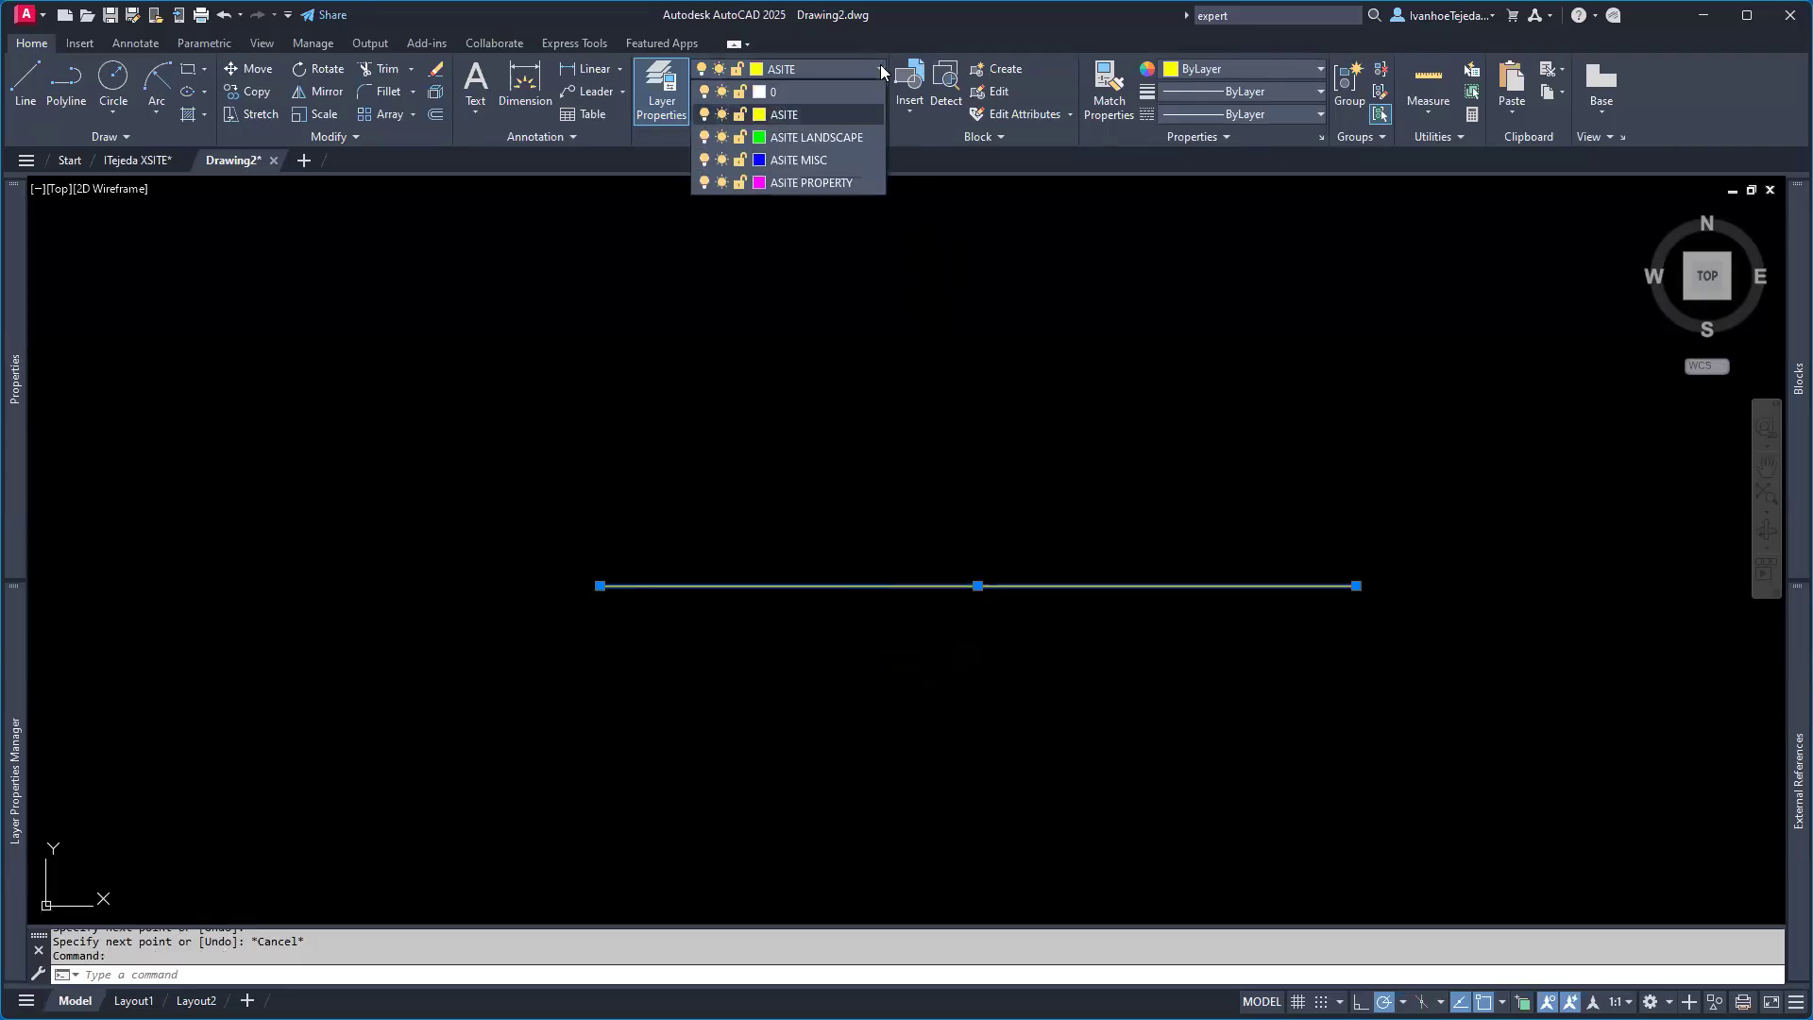
pyautogui.click(826, 182)
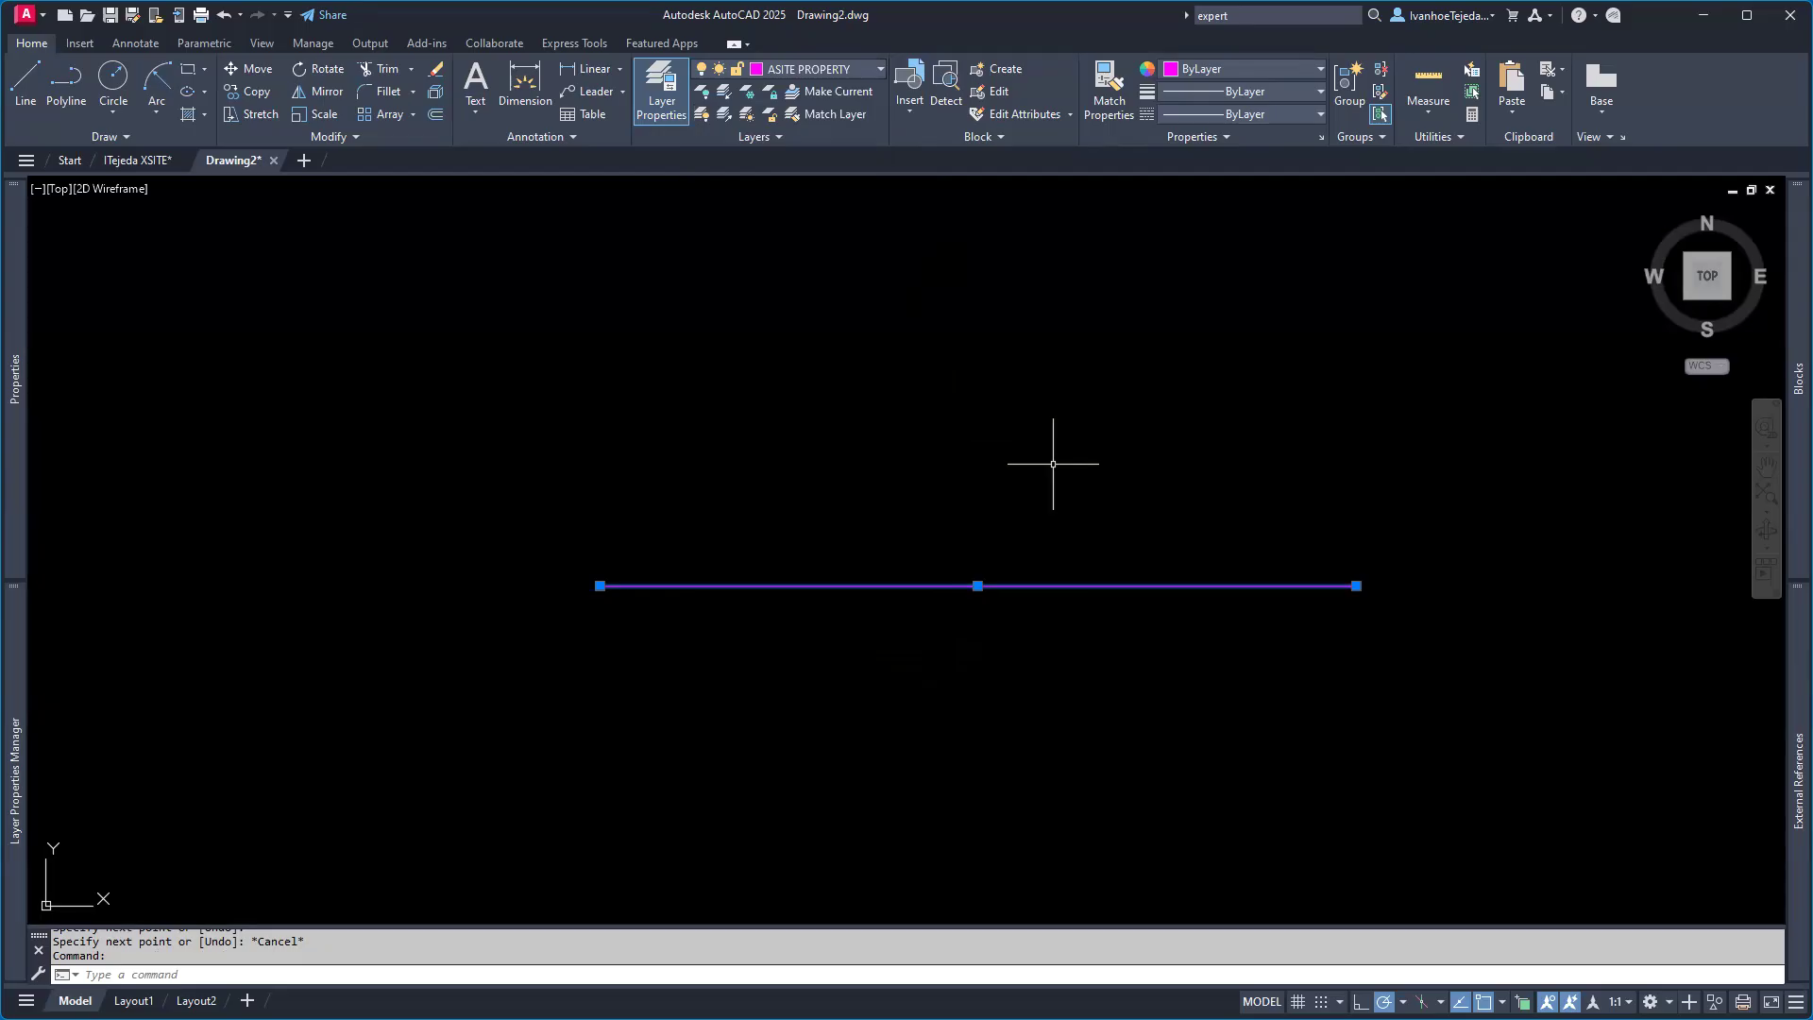
pyautogui.press('Escape')
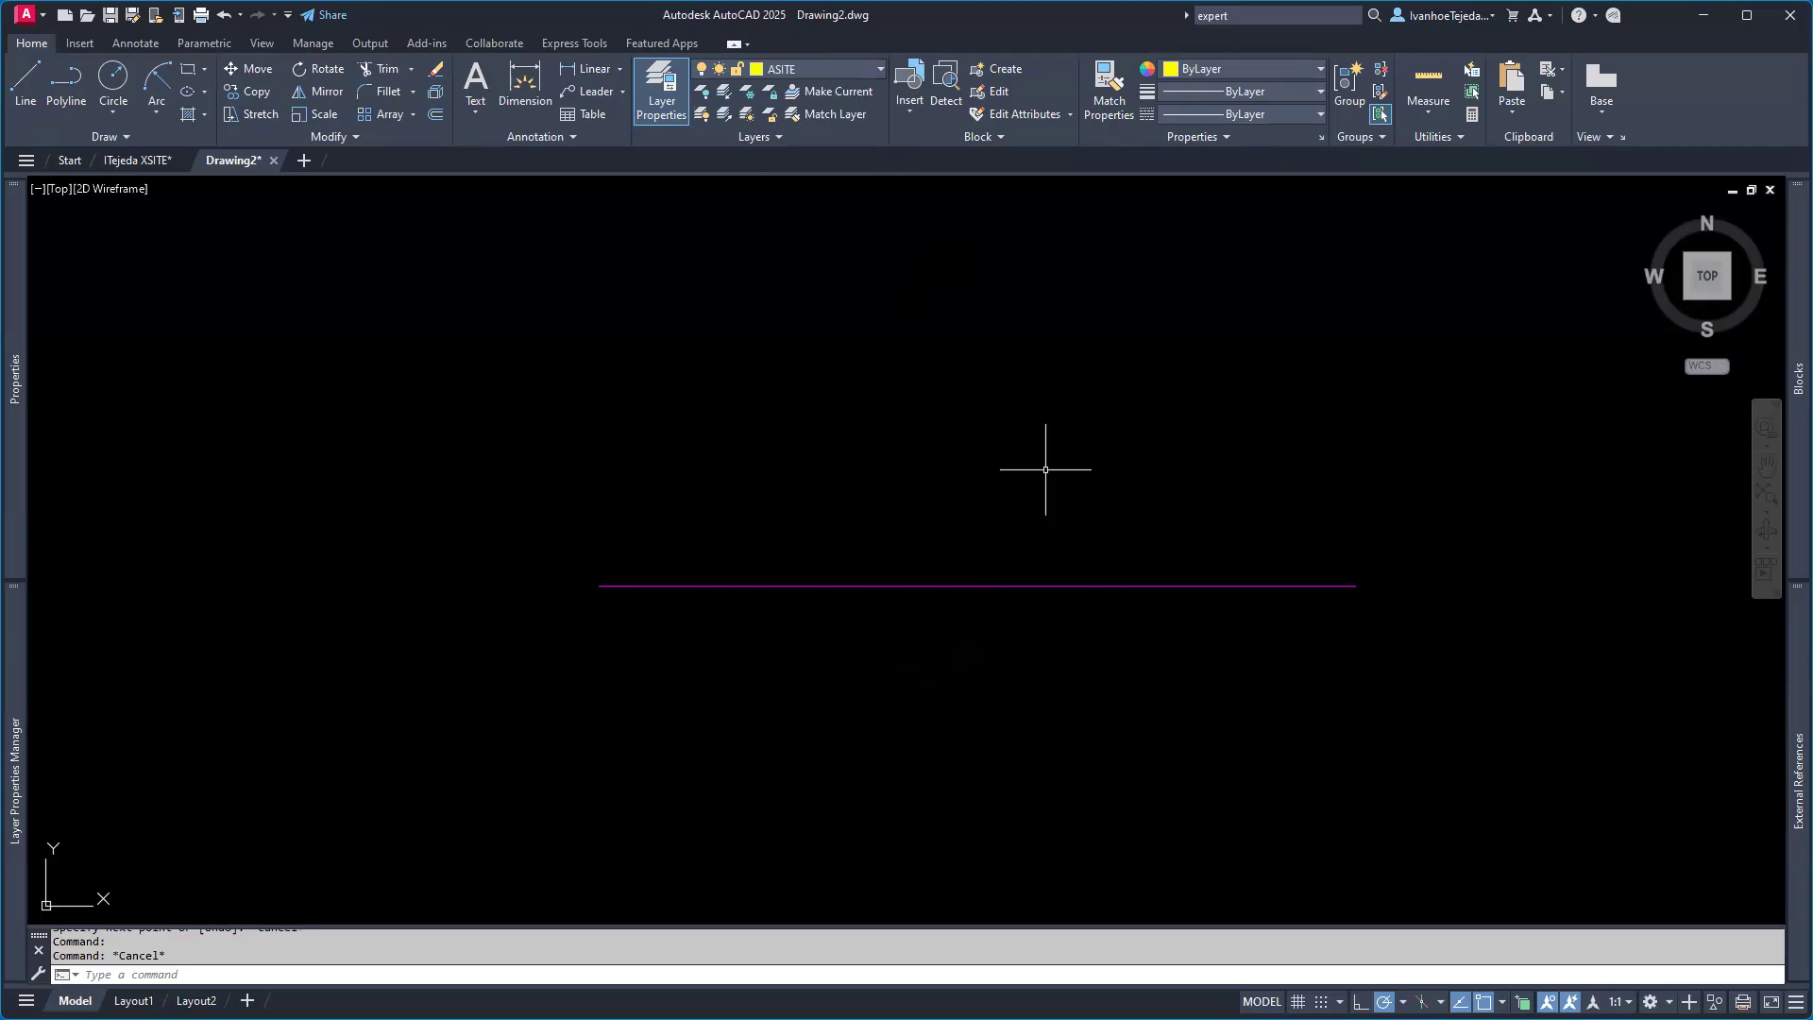
# Step: Erase the horizontal test line on the ASITE PROPERTY layer
pyautogui.click(1025, 586)
pyautogui.click(999, 626)
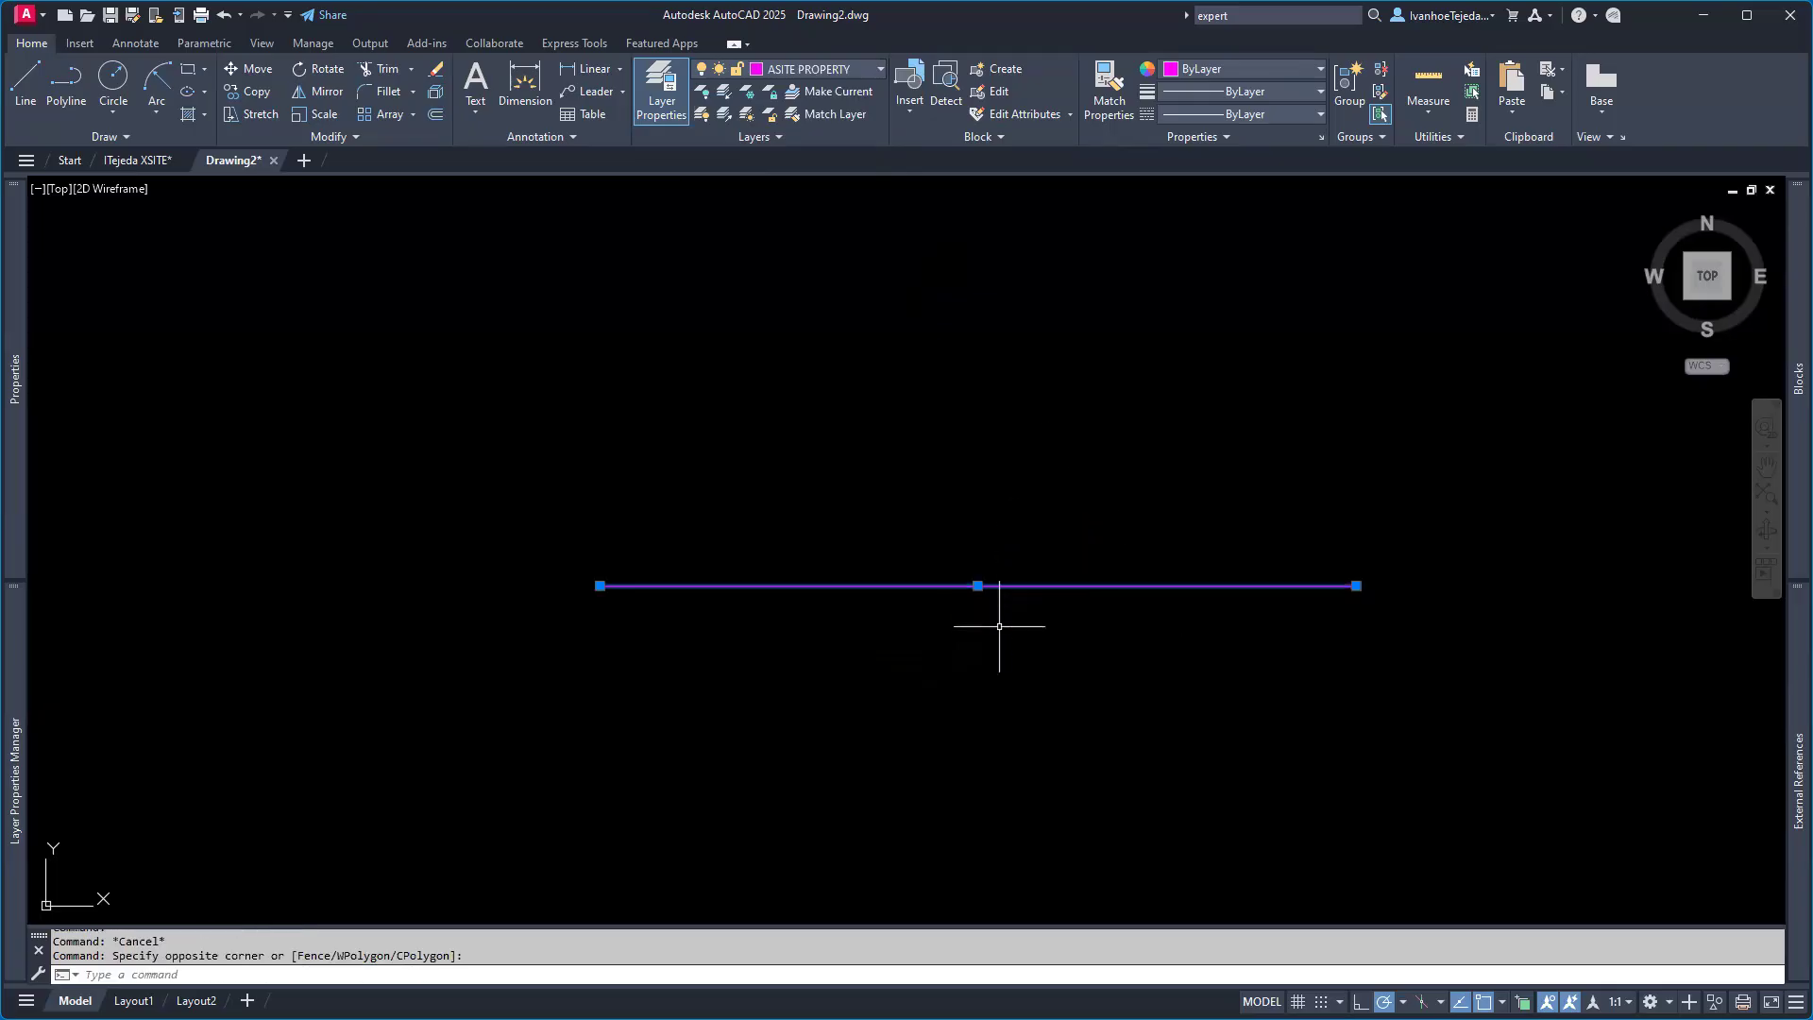
pyautogui.press('Delete')
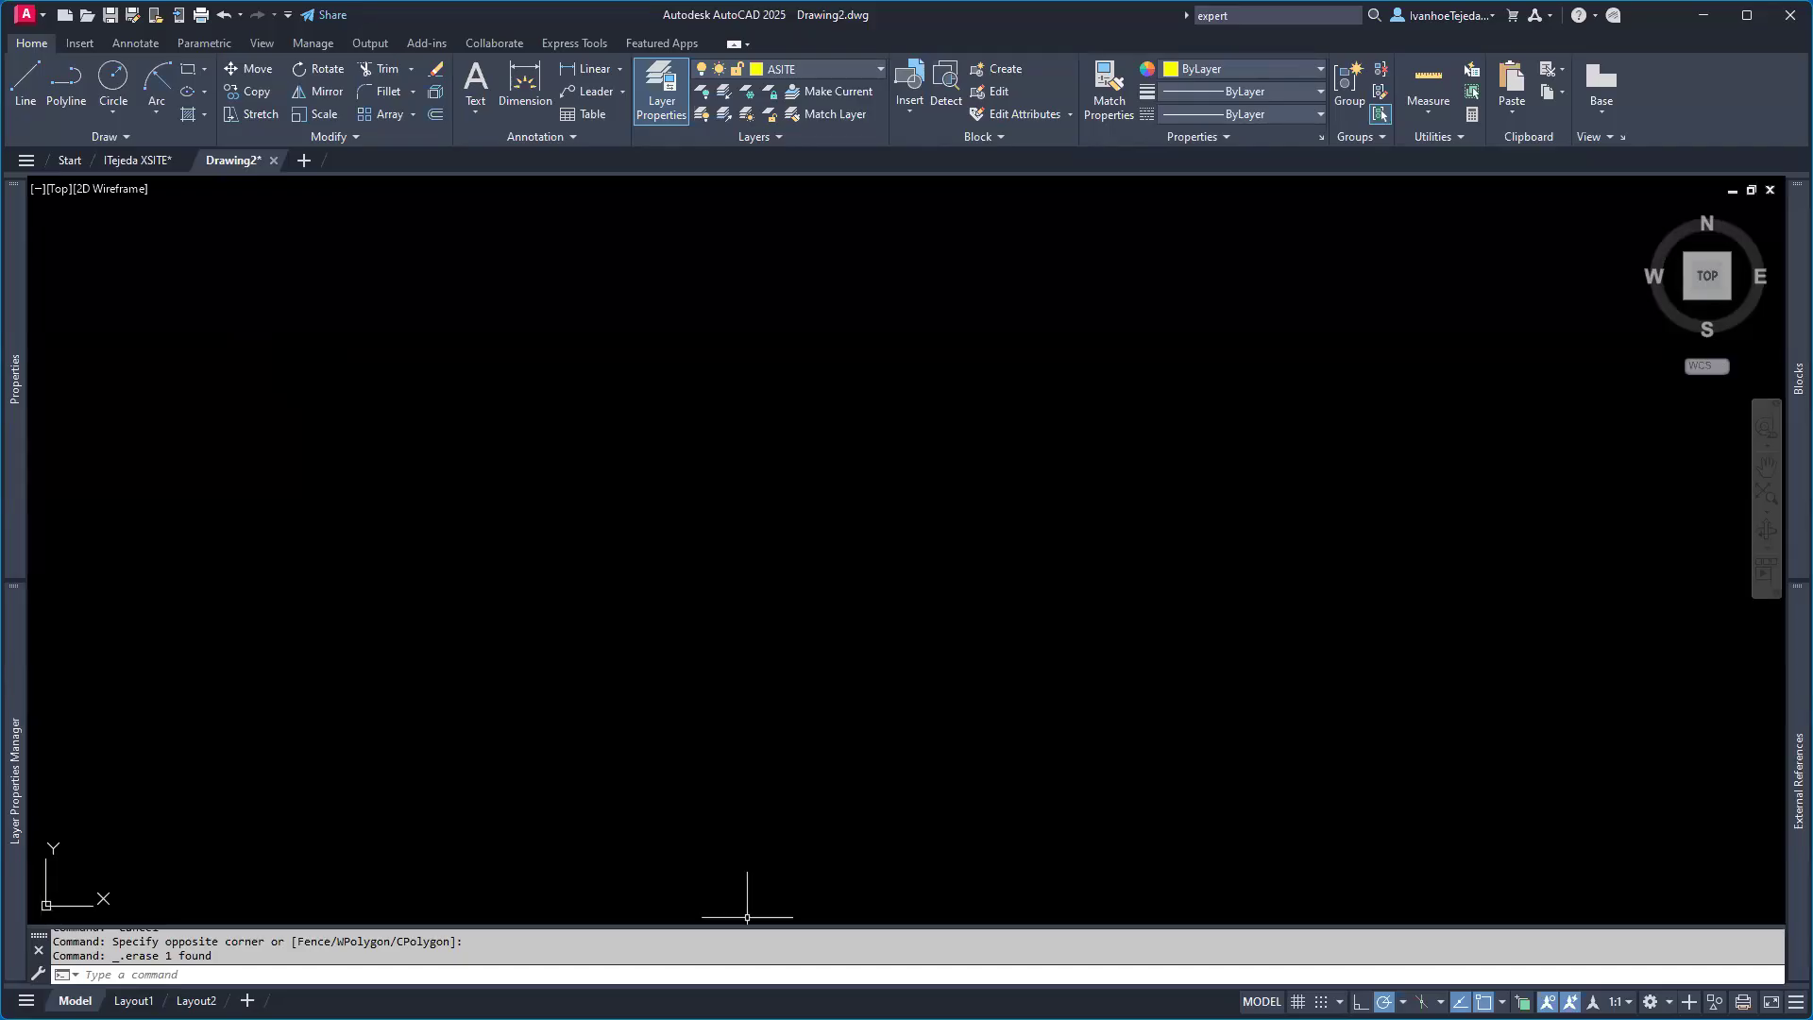
# Step: Check the site plan in XSITE SU25.pdf, return to AutoCAD and draw a 125' line from 0,0 along positive X with Ortho on
pyautogui.hotkey('alt', 'Tab')
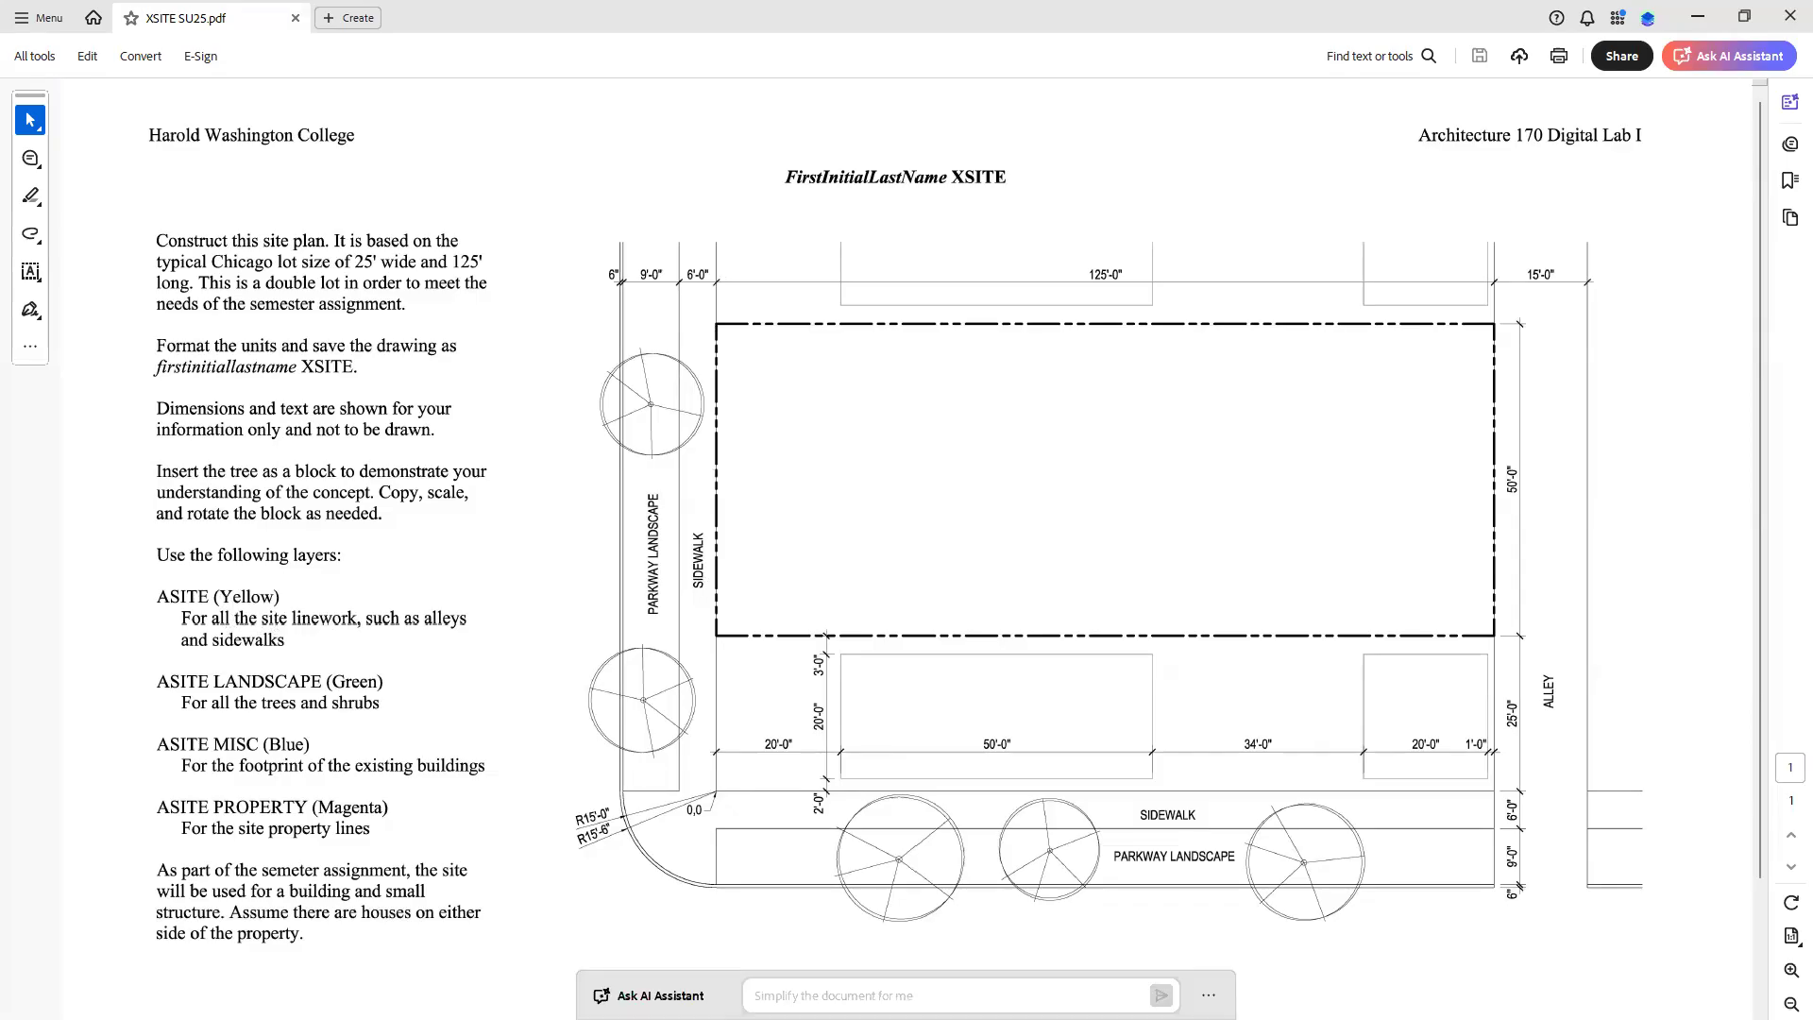
pyautogui.hotkey('alt', 'Tab')
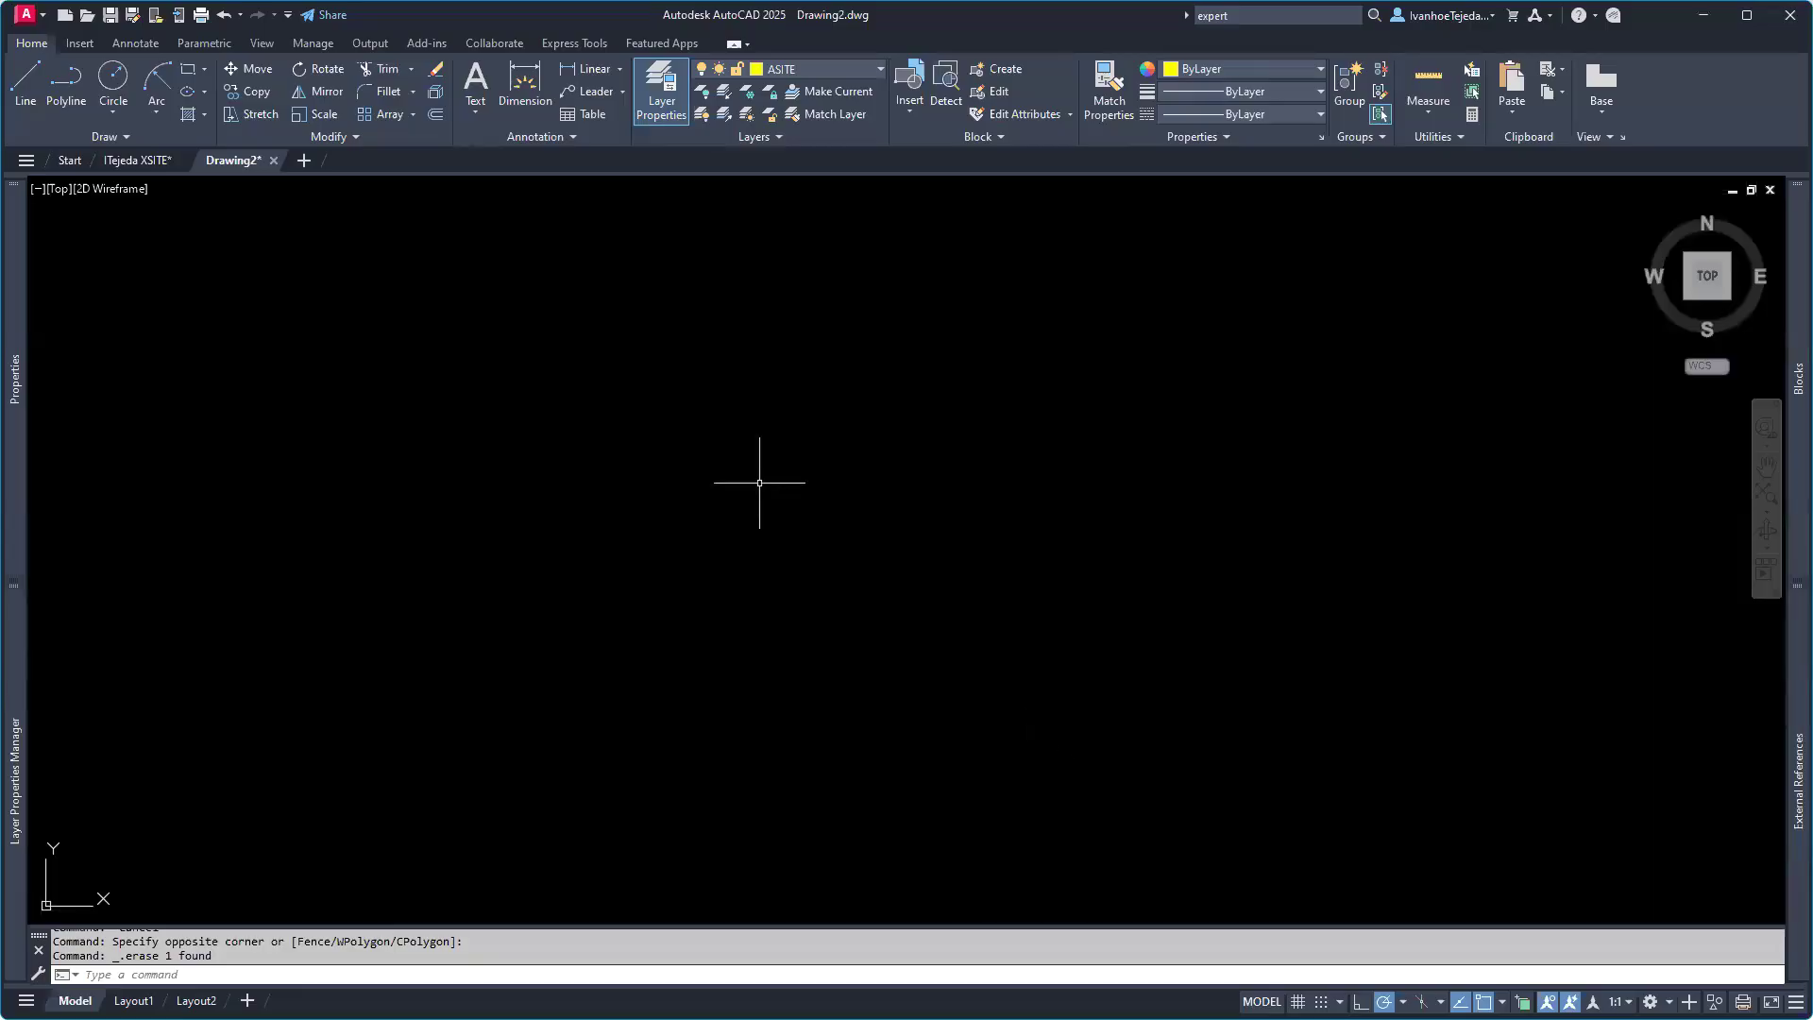
pyautogui.write('L')
pyautogui.press('Return')
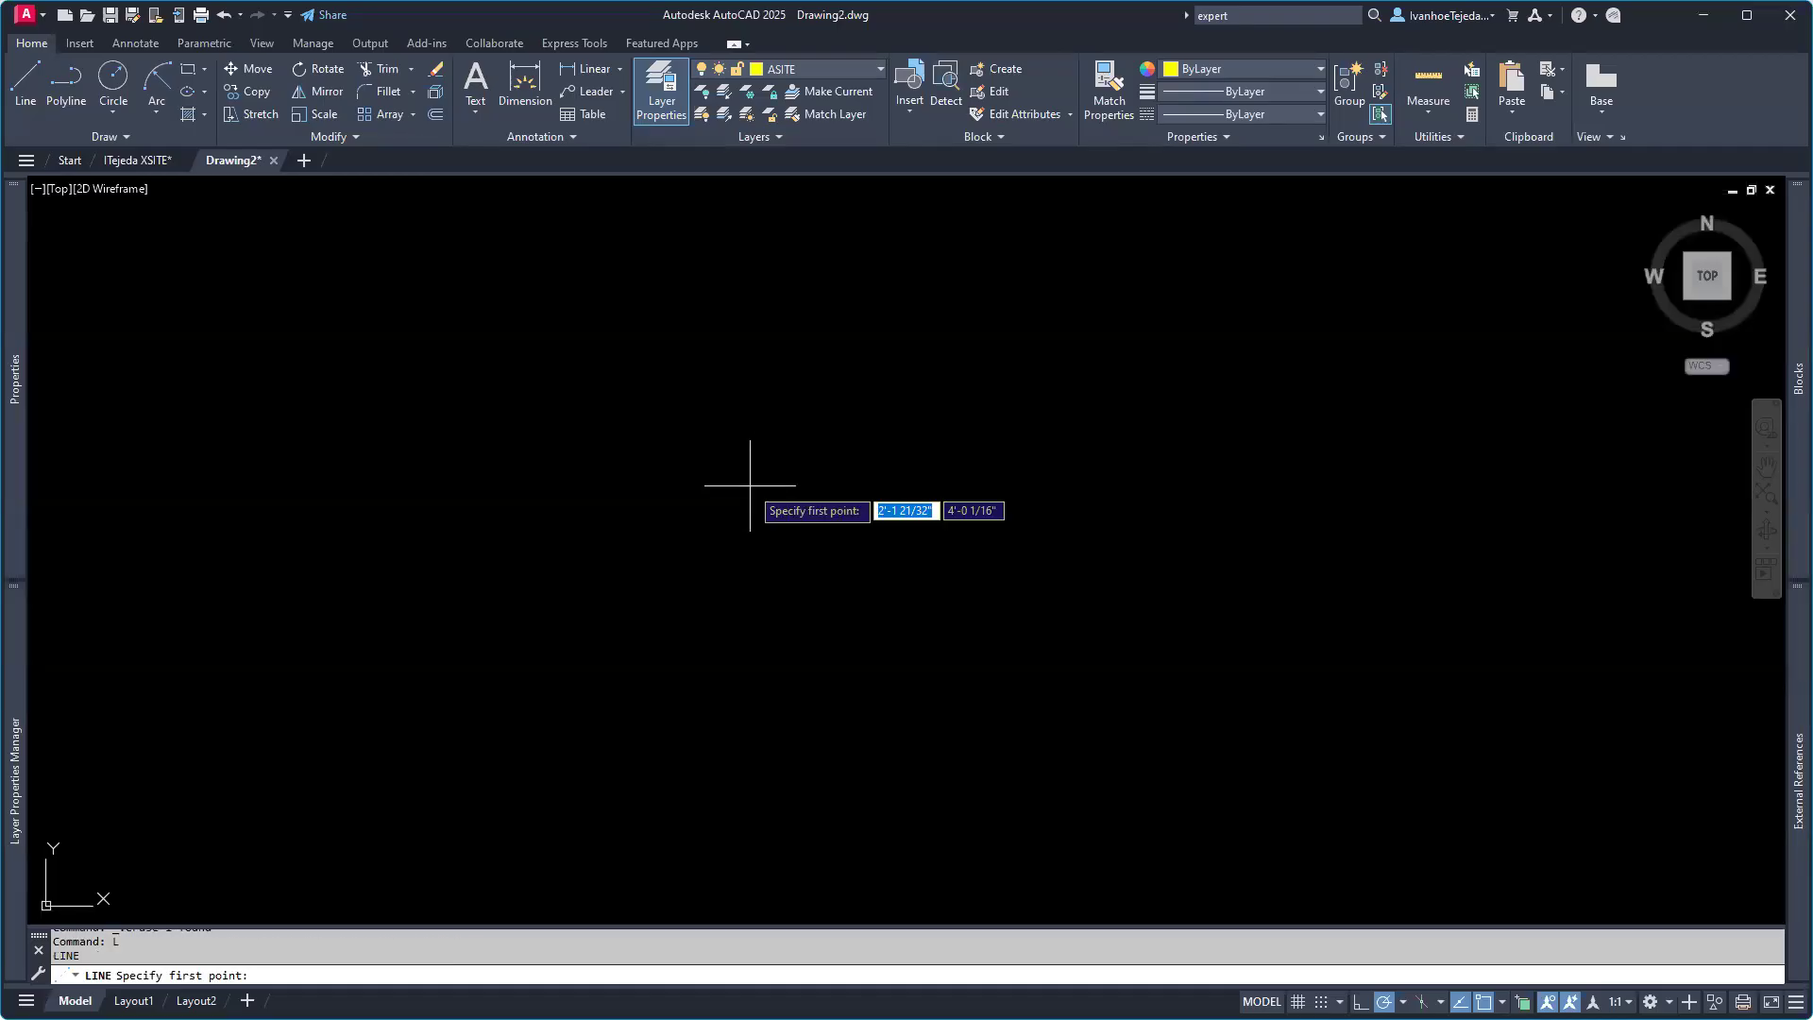
pyautogui.write('0')
pyautogui.press('Tab')
pyautogui.write('0')
pyautogui.press('Return')
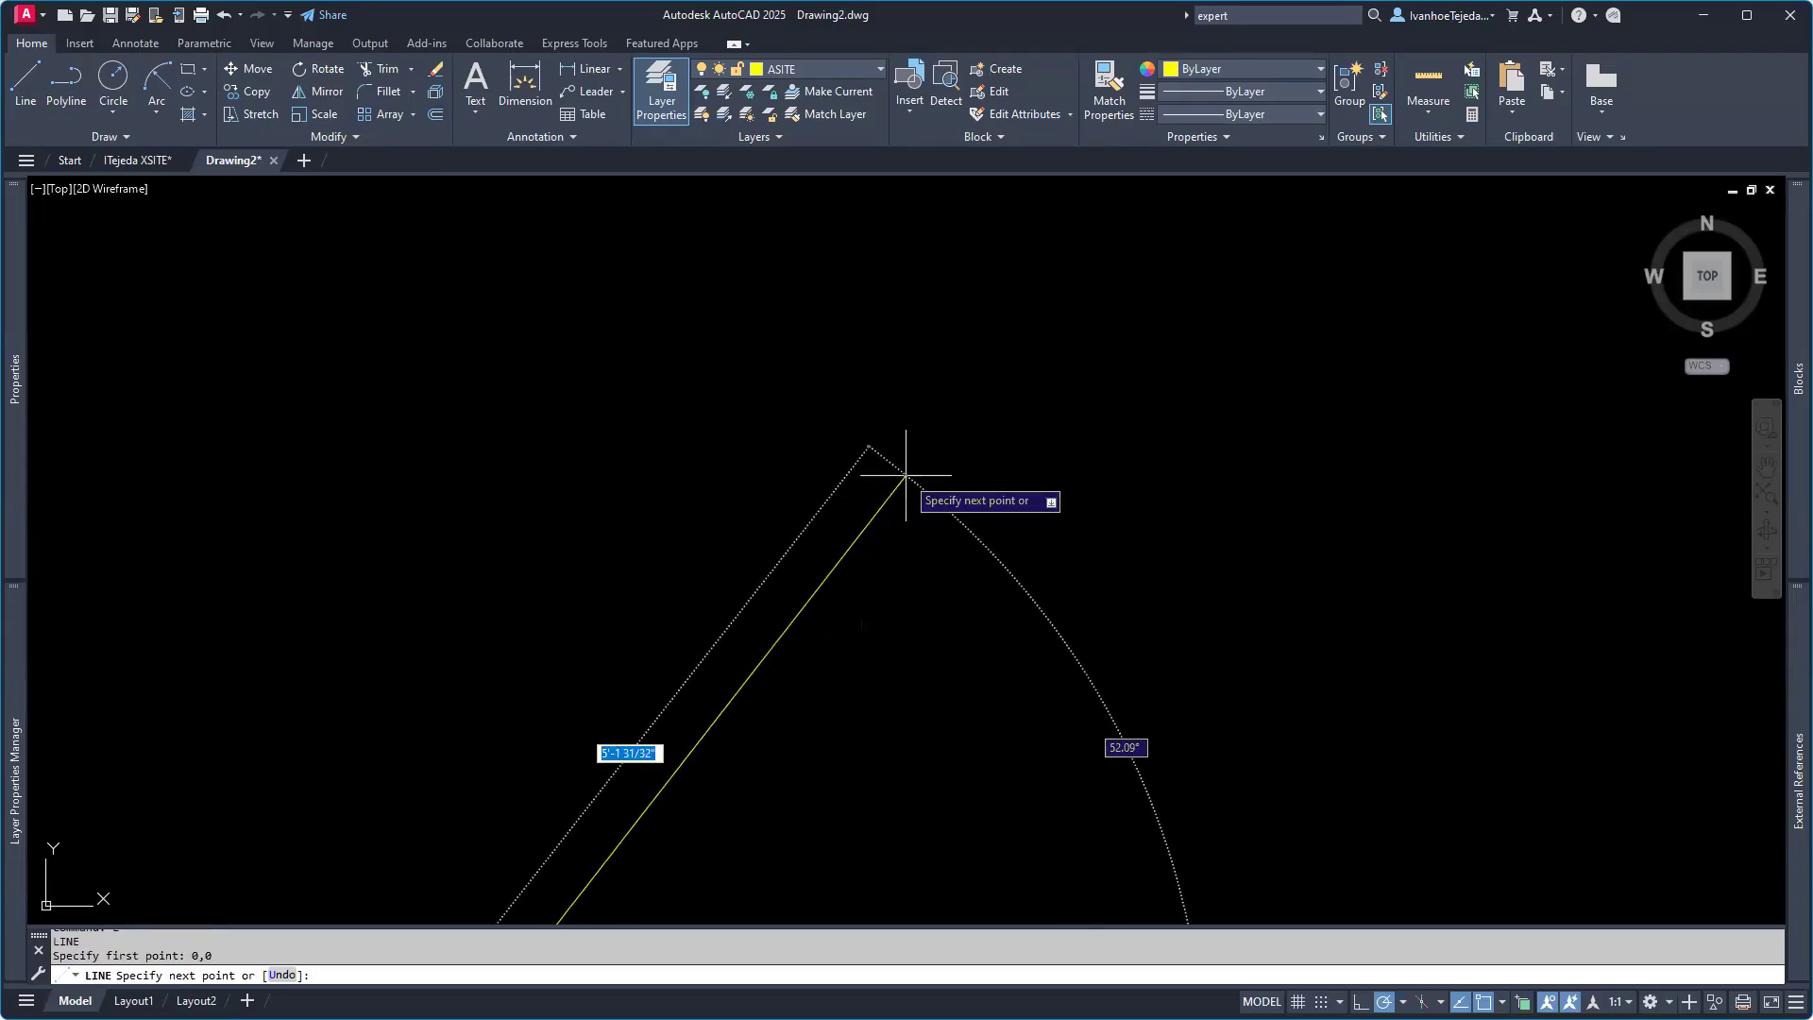
pyautogui.scroll(-2, 906, 475)
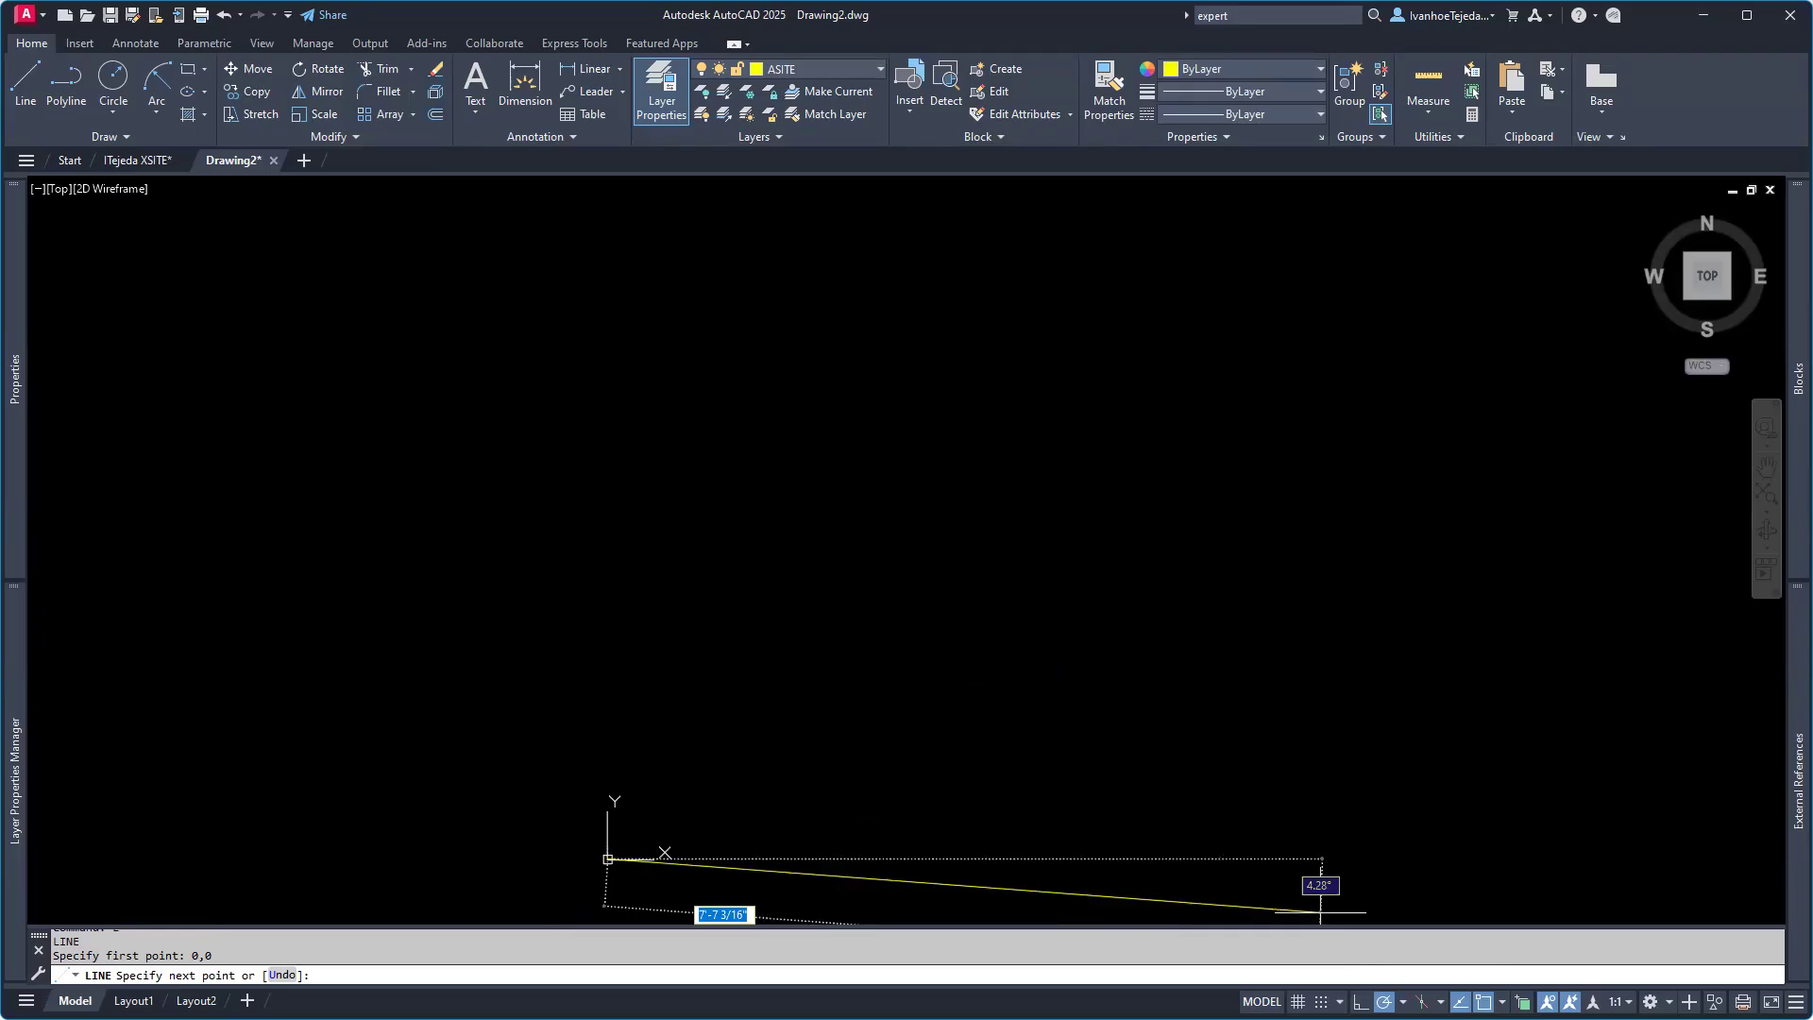
pyautogui.click(1360, 1001)
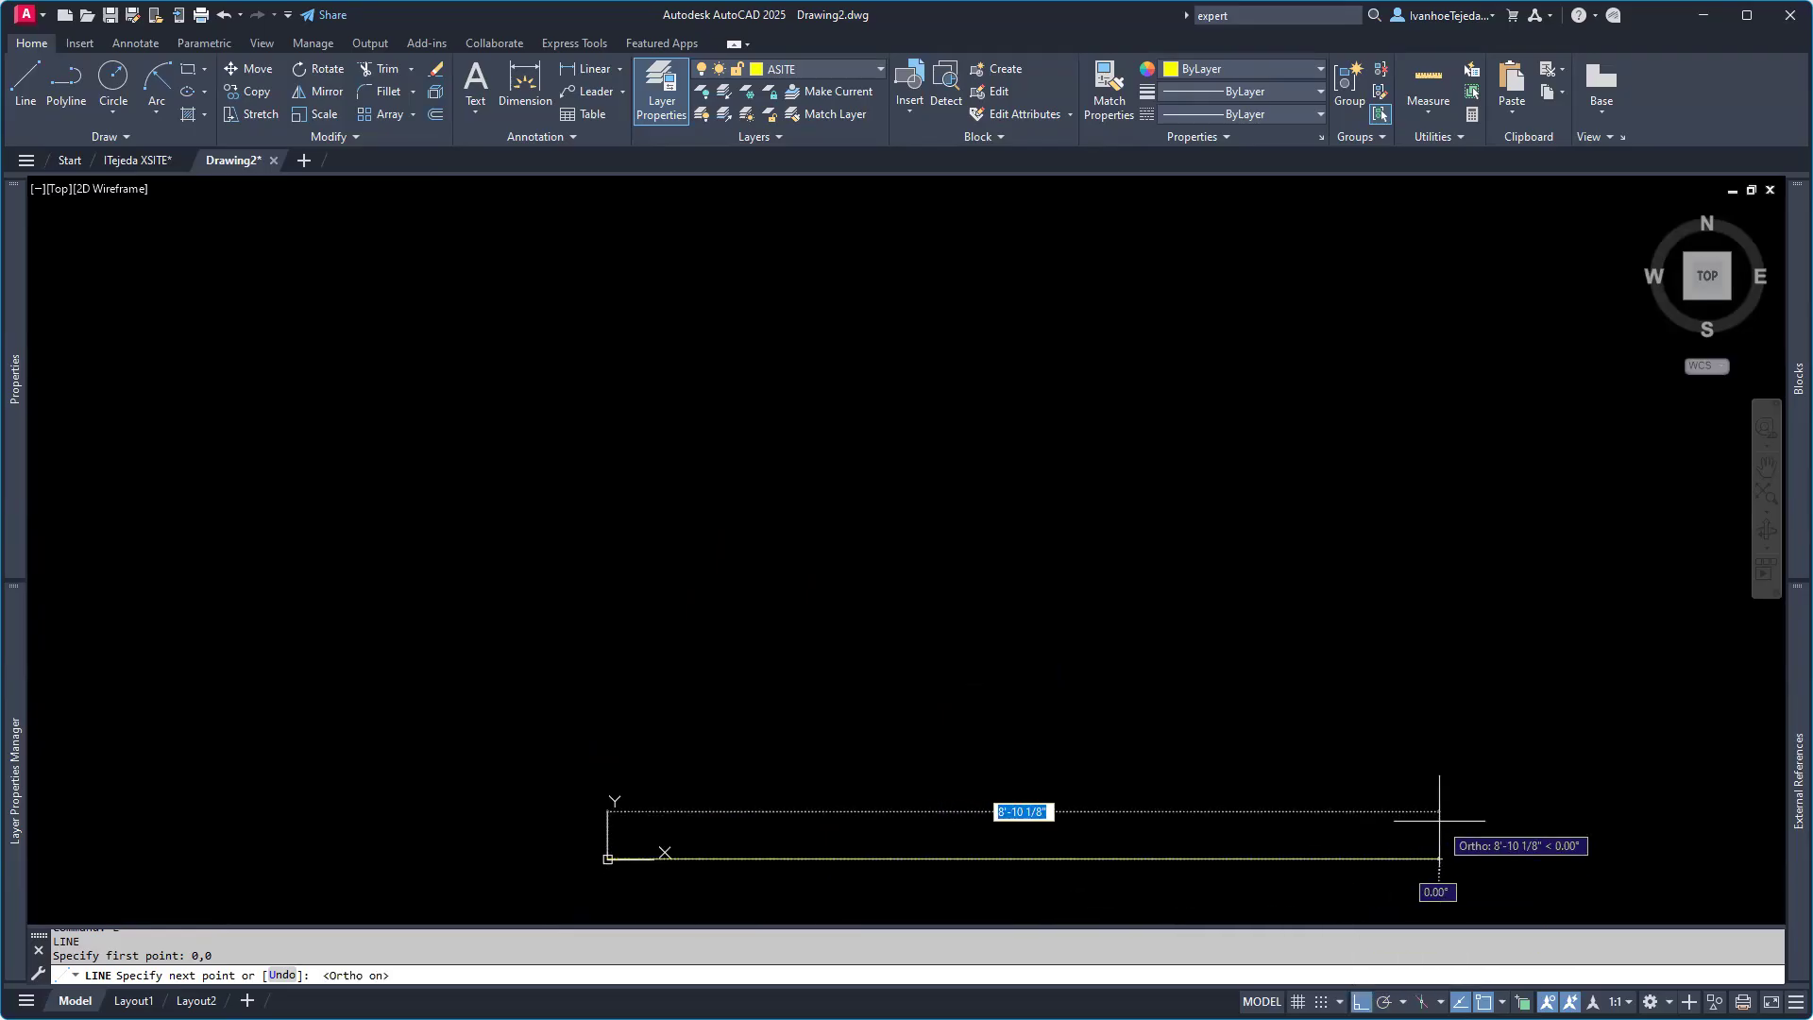
pyautogui.write('125')
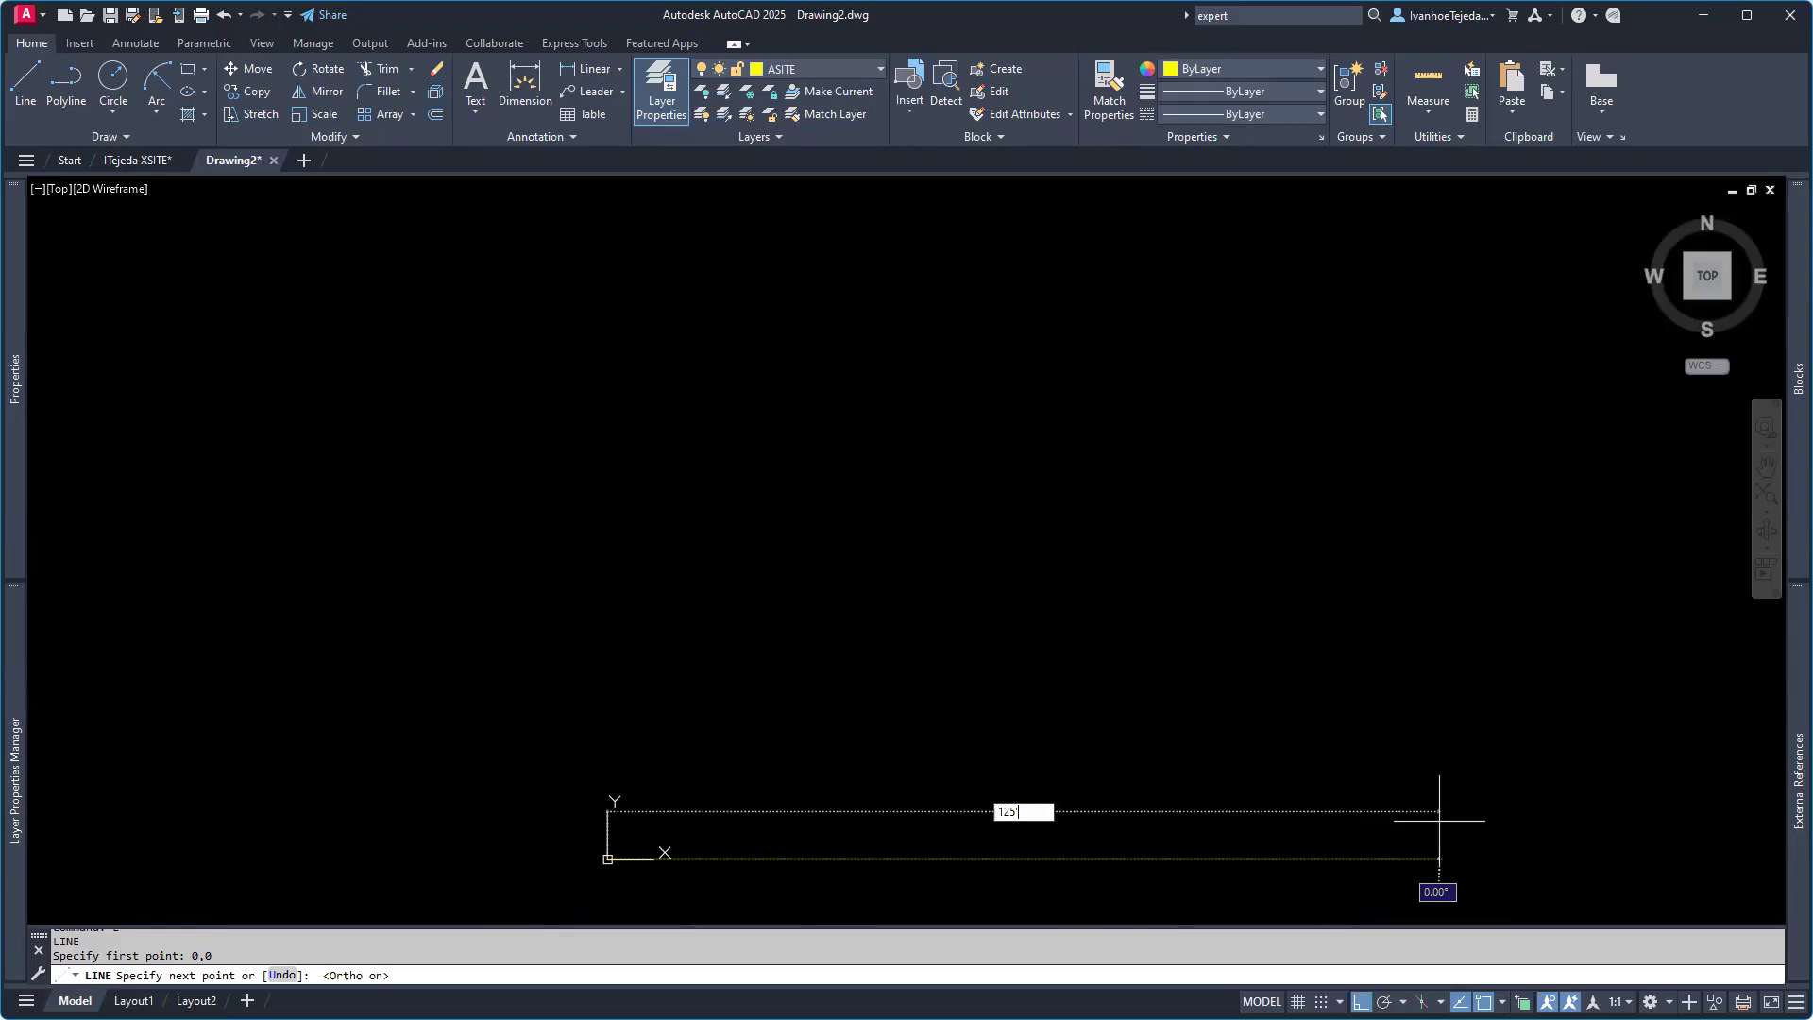
pyautogui.write("'")
pyautogui.press('Return')
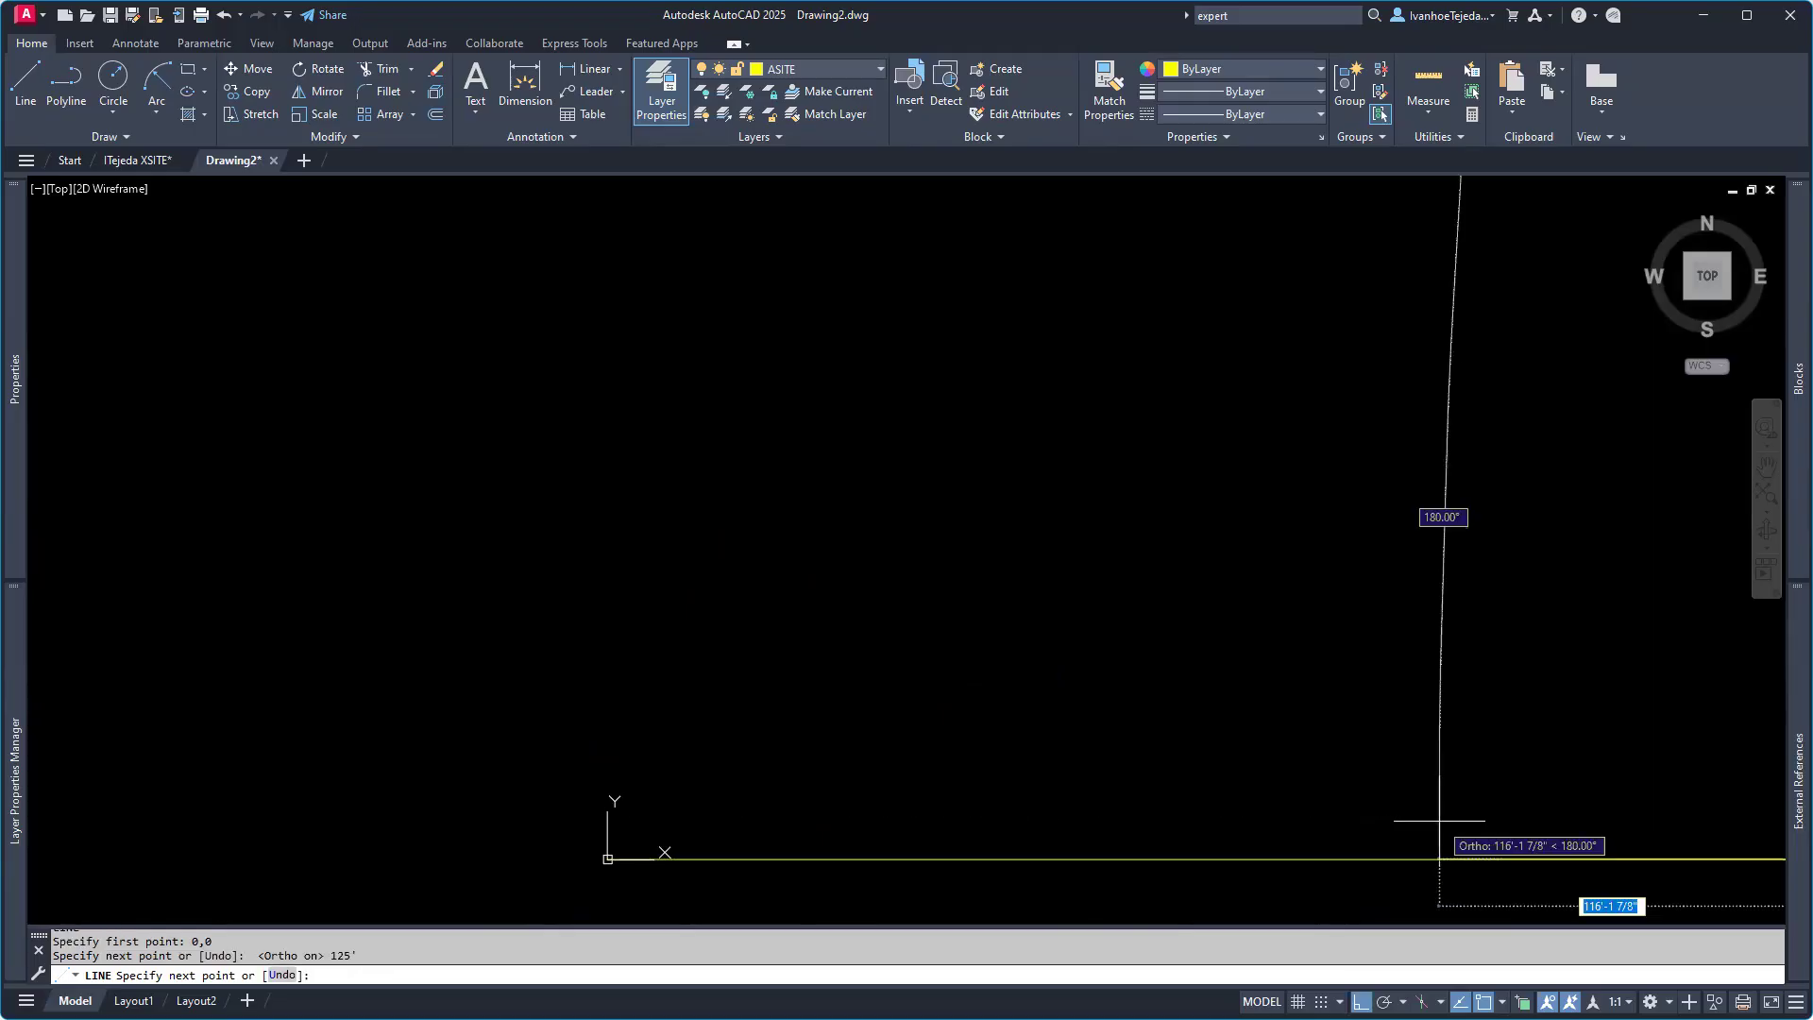
pyautogui.press('Return')
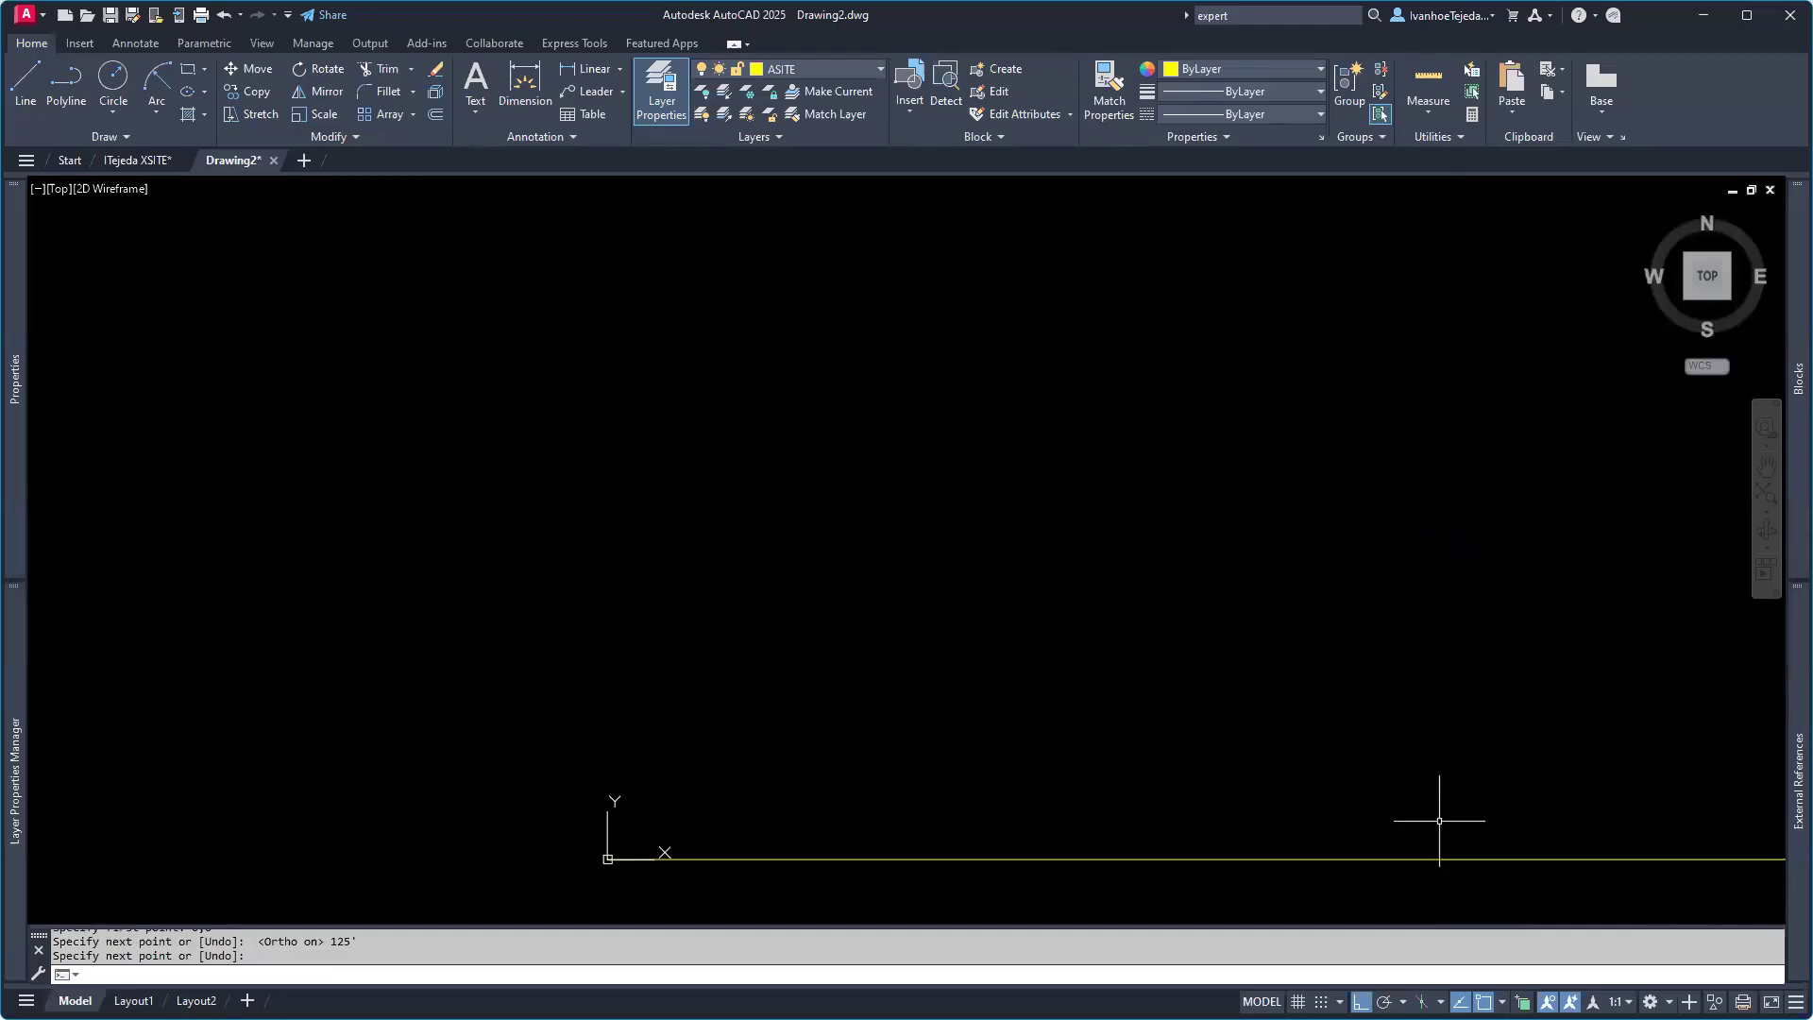
# Step: Draw a vertical line of arbitrary length up from the origin end of the 125' line and end the Line command
pyautogui.write('z')
pyautogui.press('Return')
pyautogui.write('e')
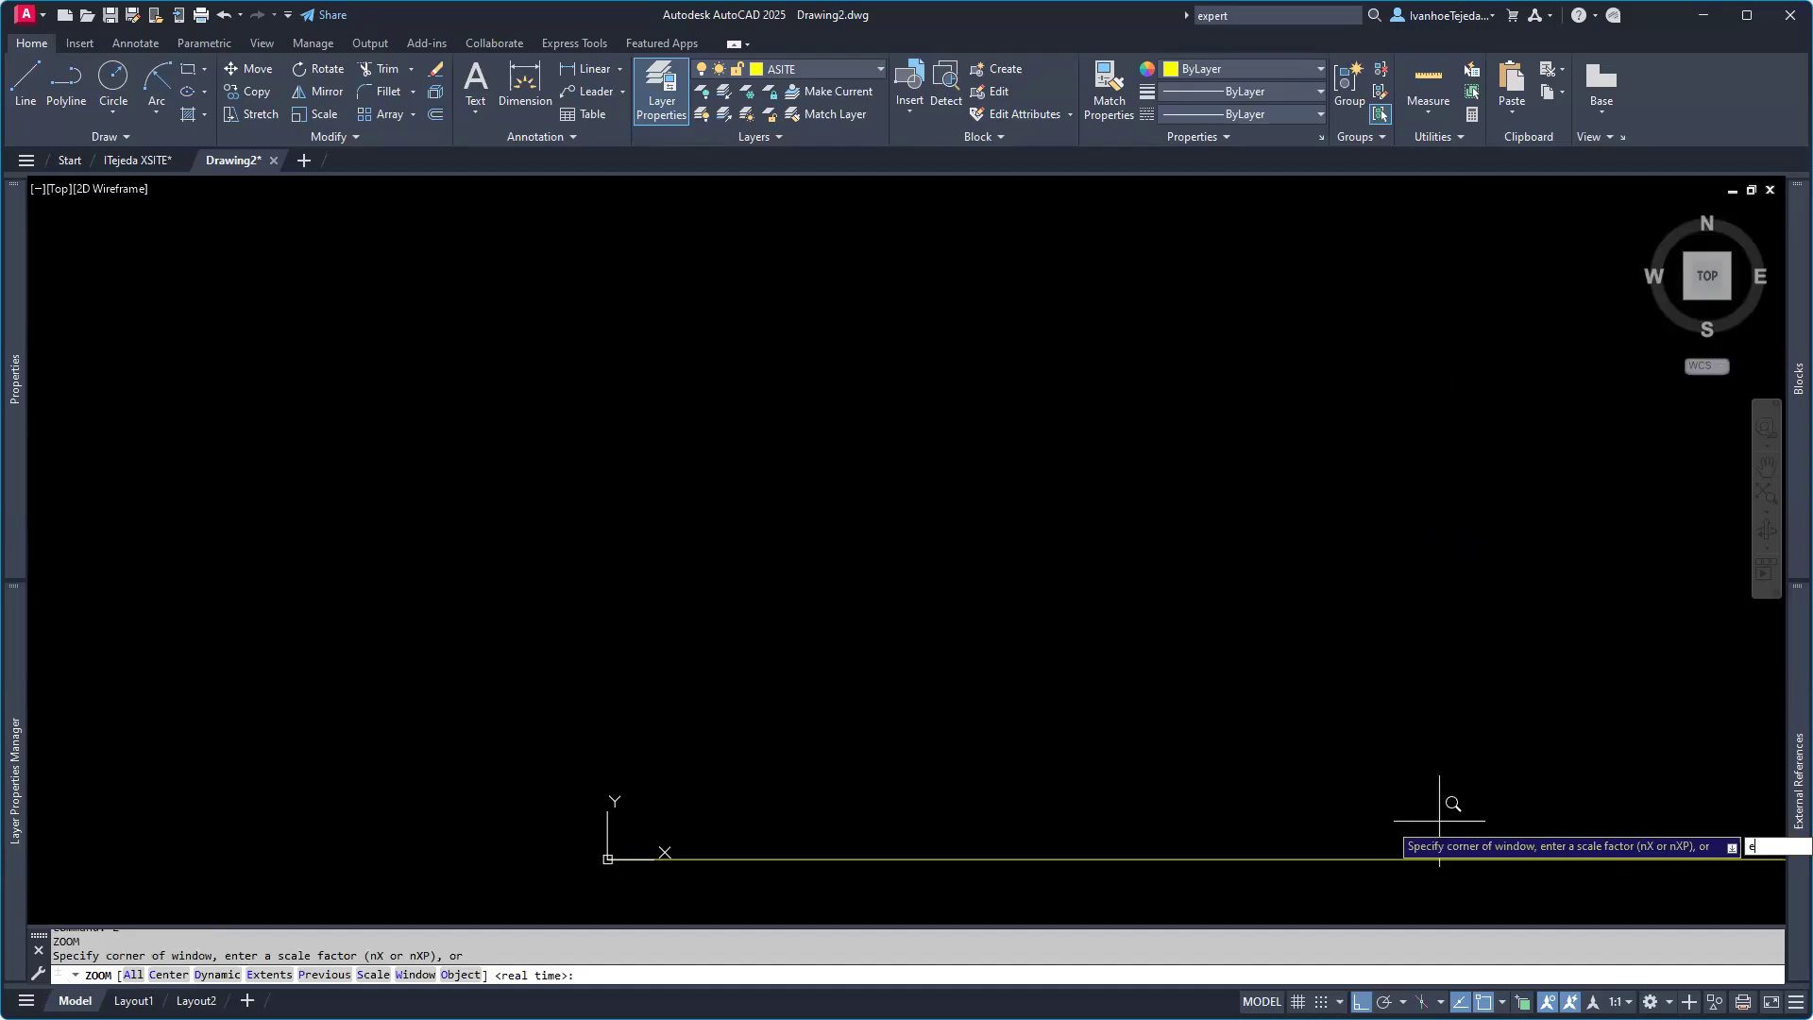
pyautogui.press('Return')
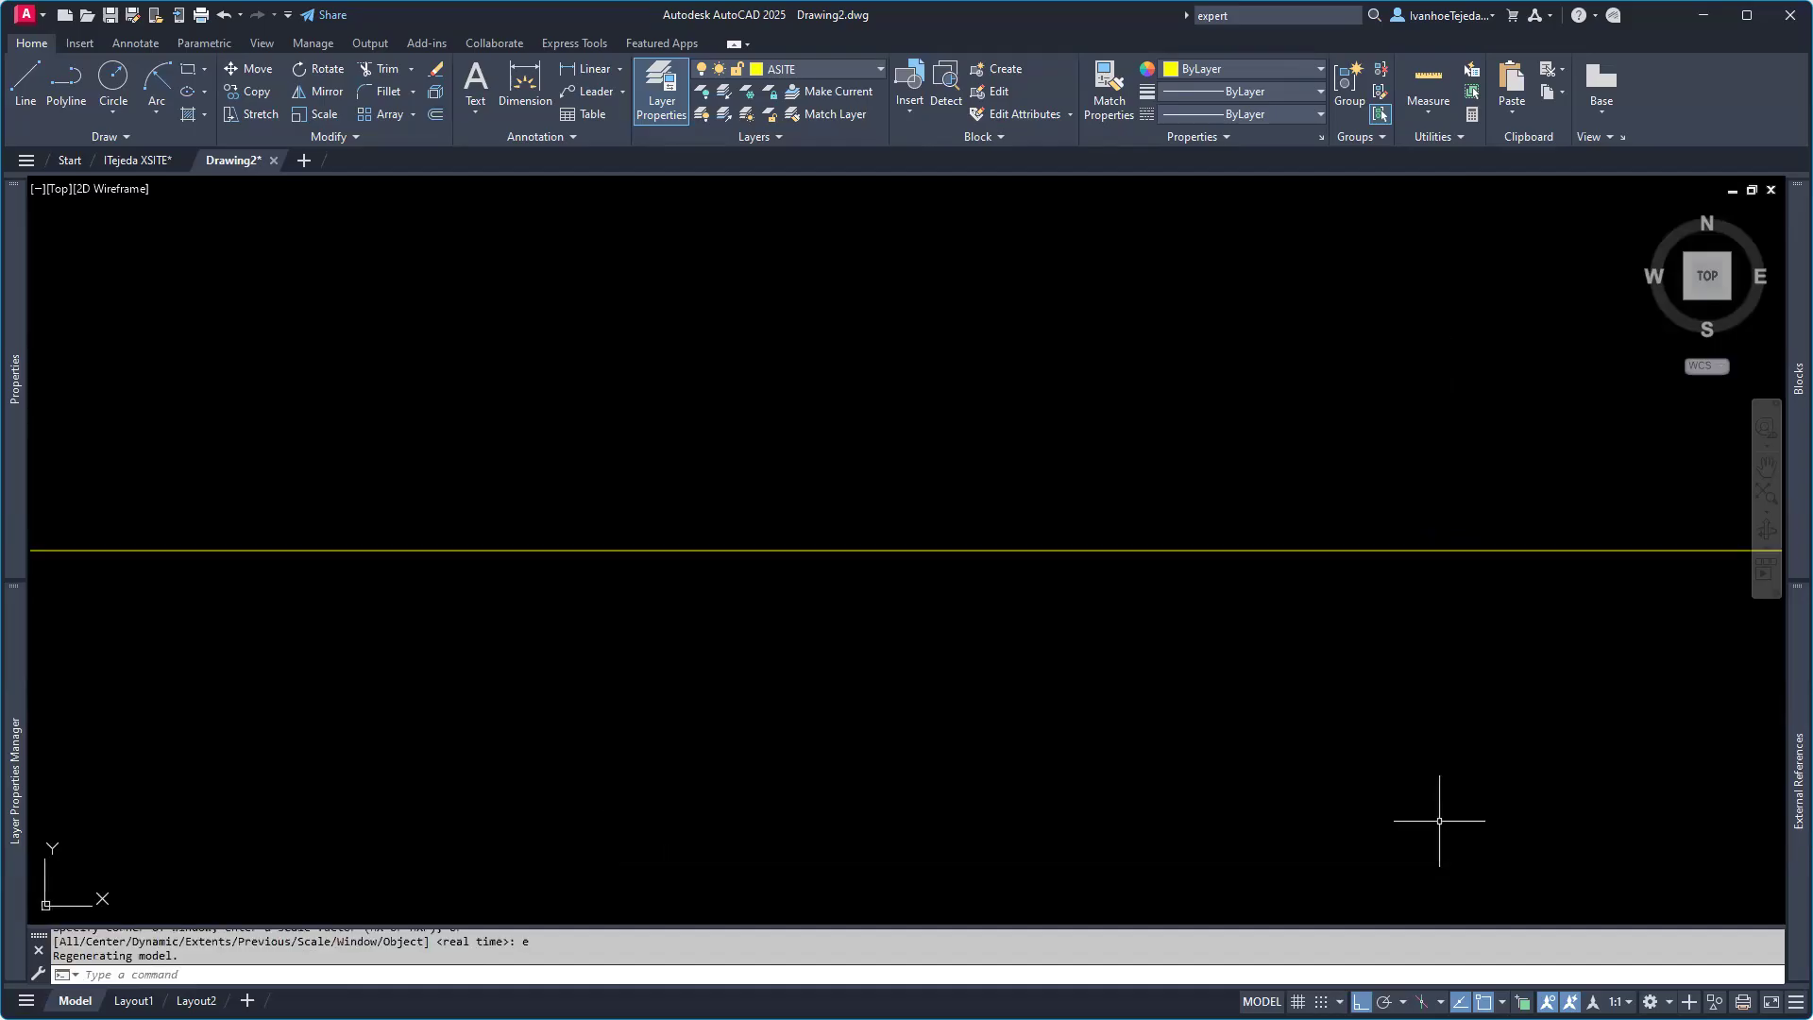
pyautogui.scroll(-2, 1194, 680)
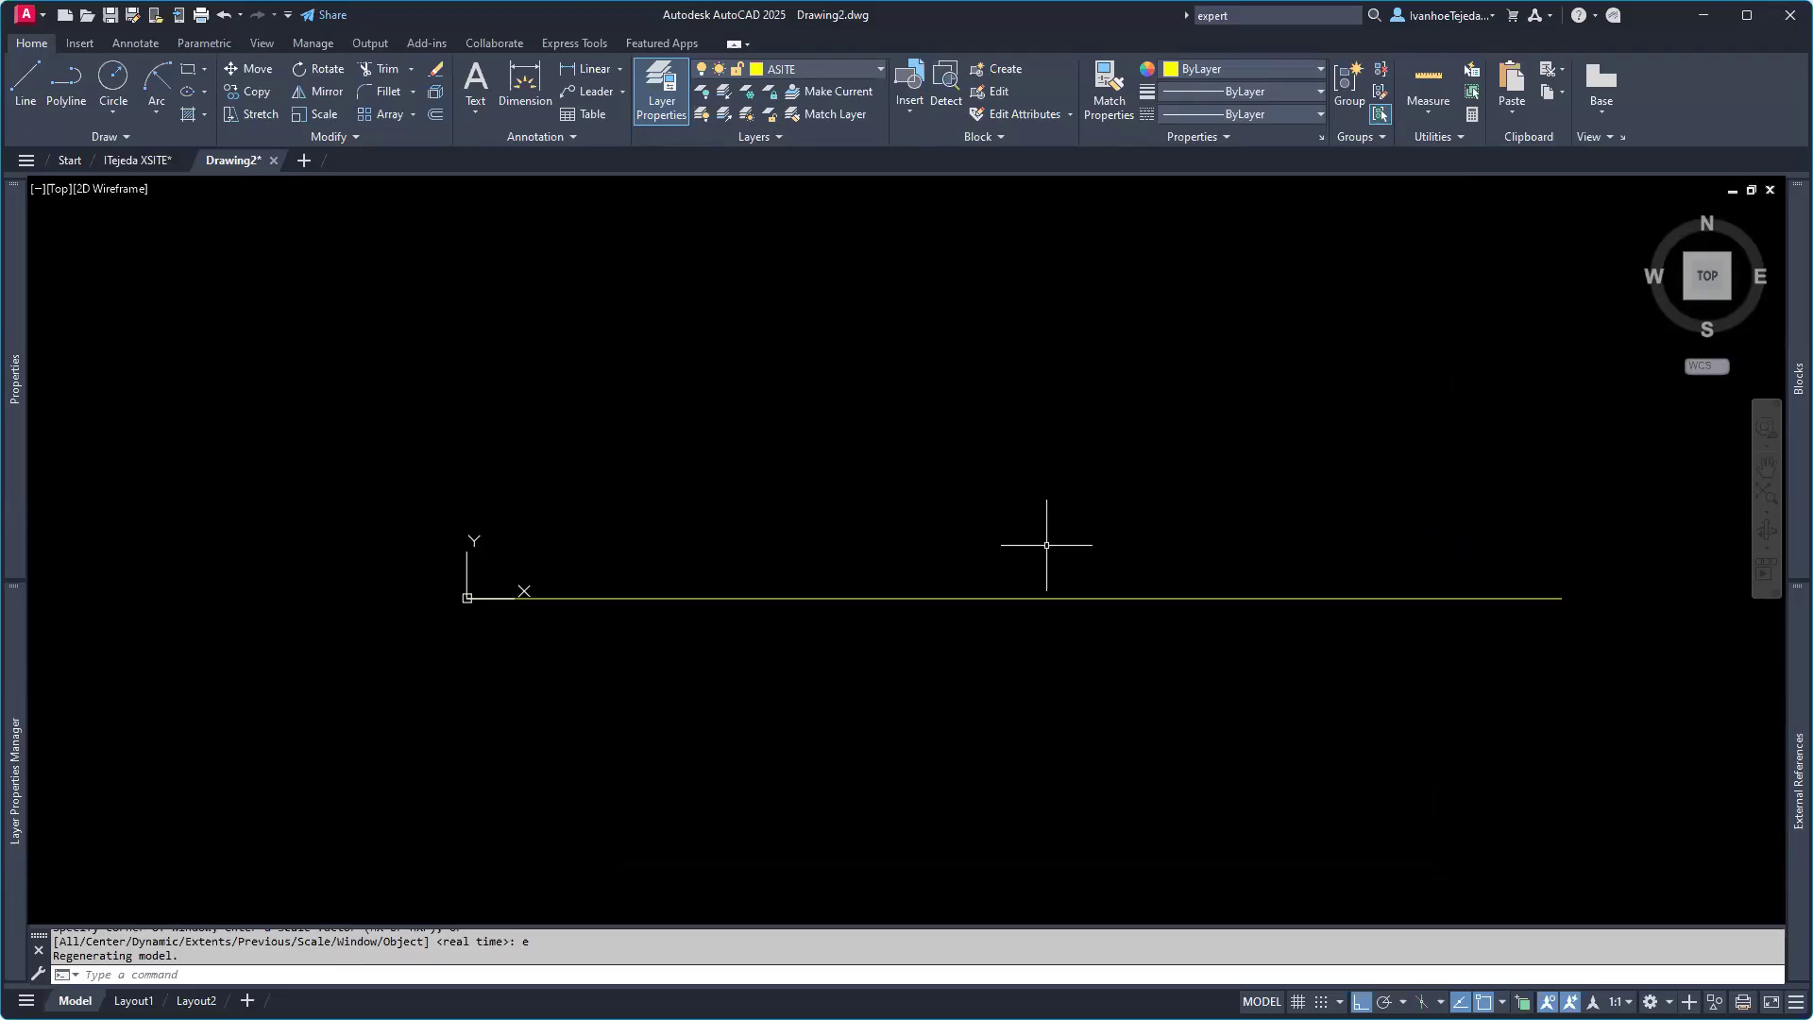
pyautogui.rightClick(987, 478)
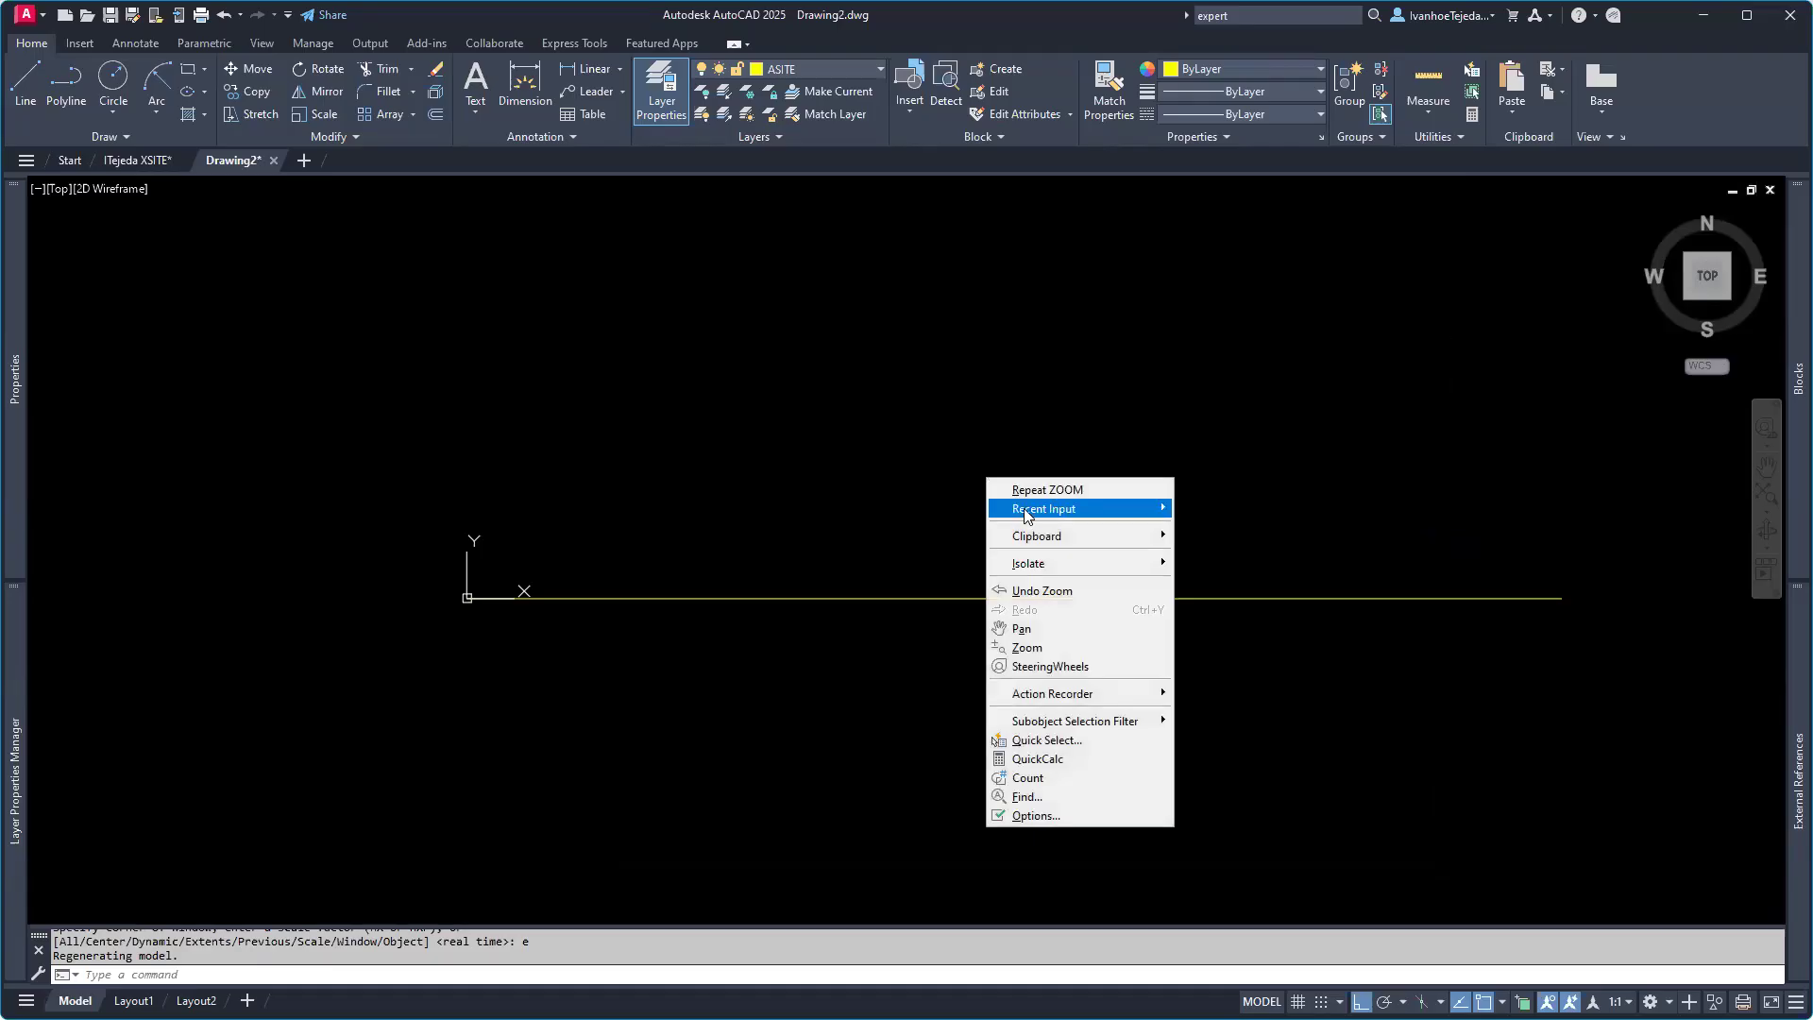
pyautogui.moveTo(1027, 516)
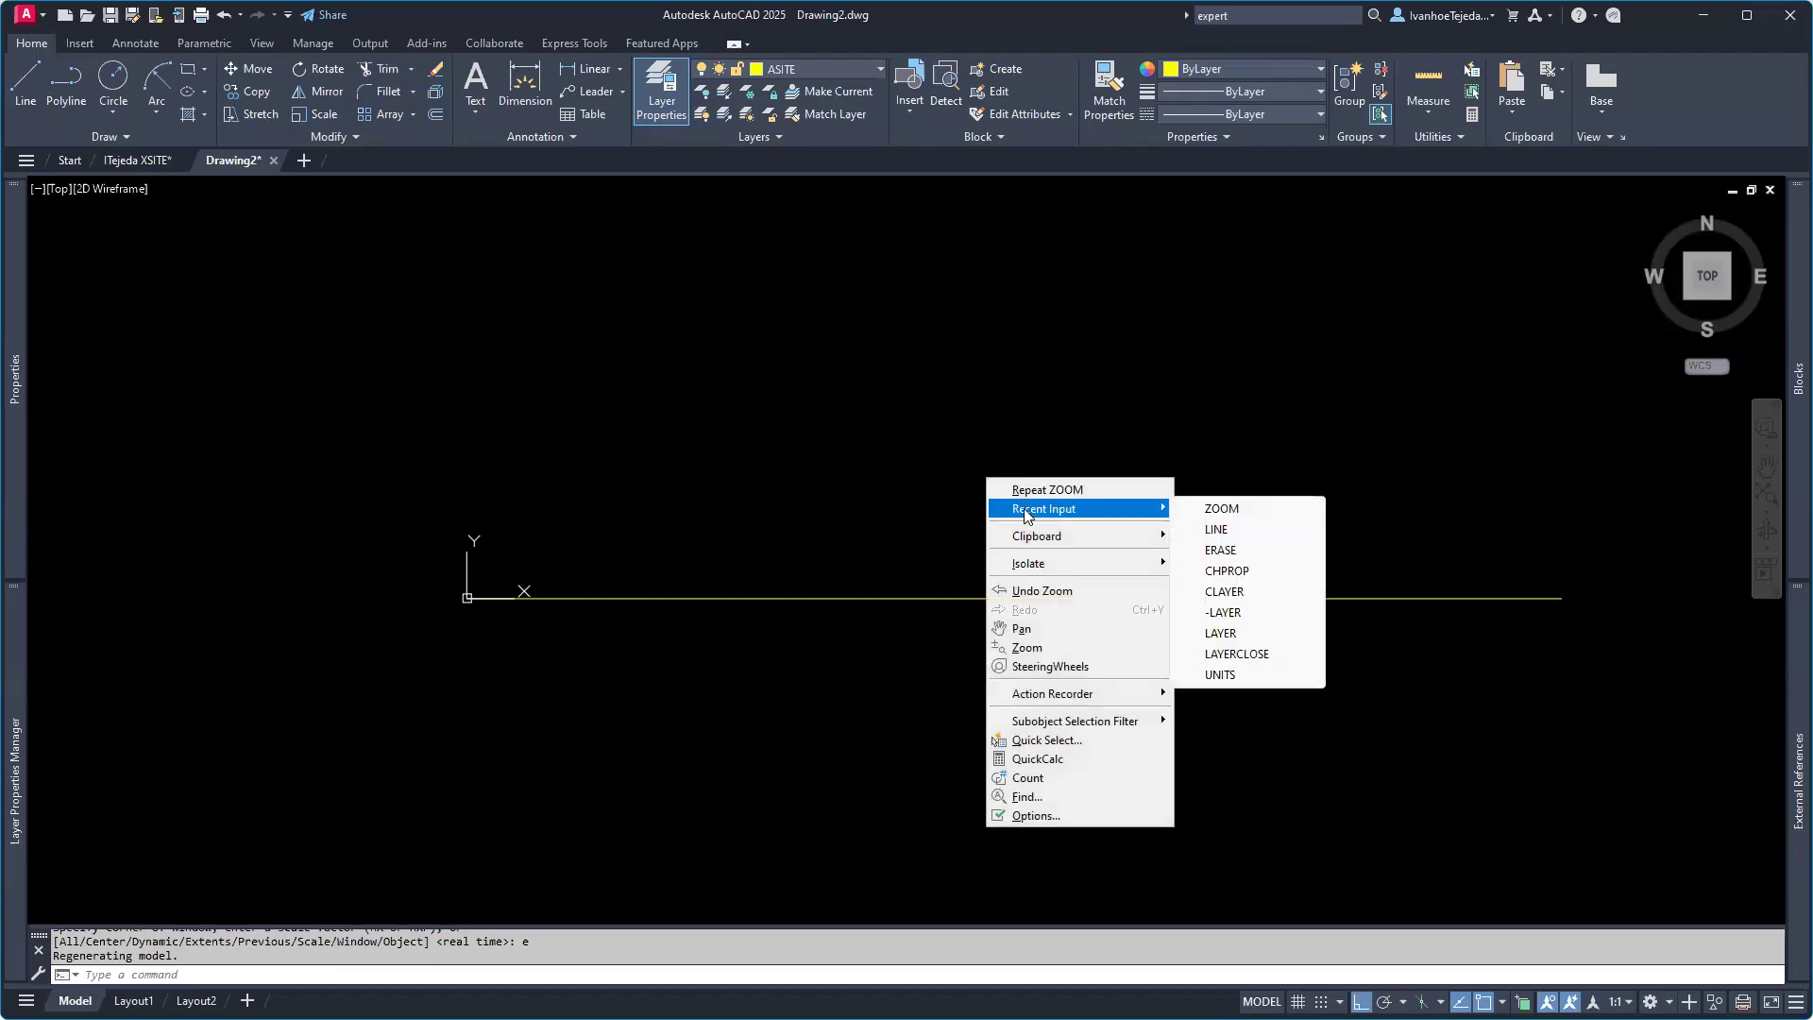
pyautogui.click(1218, 529)
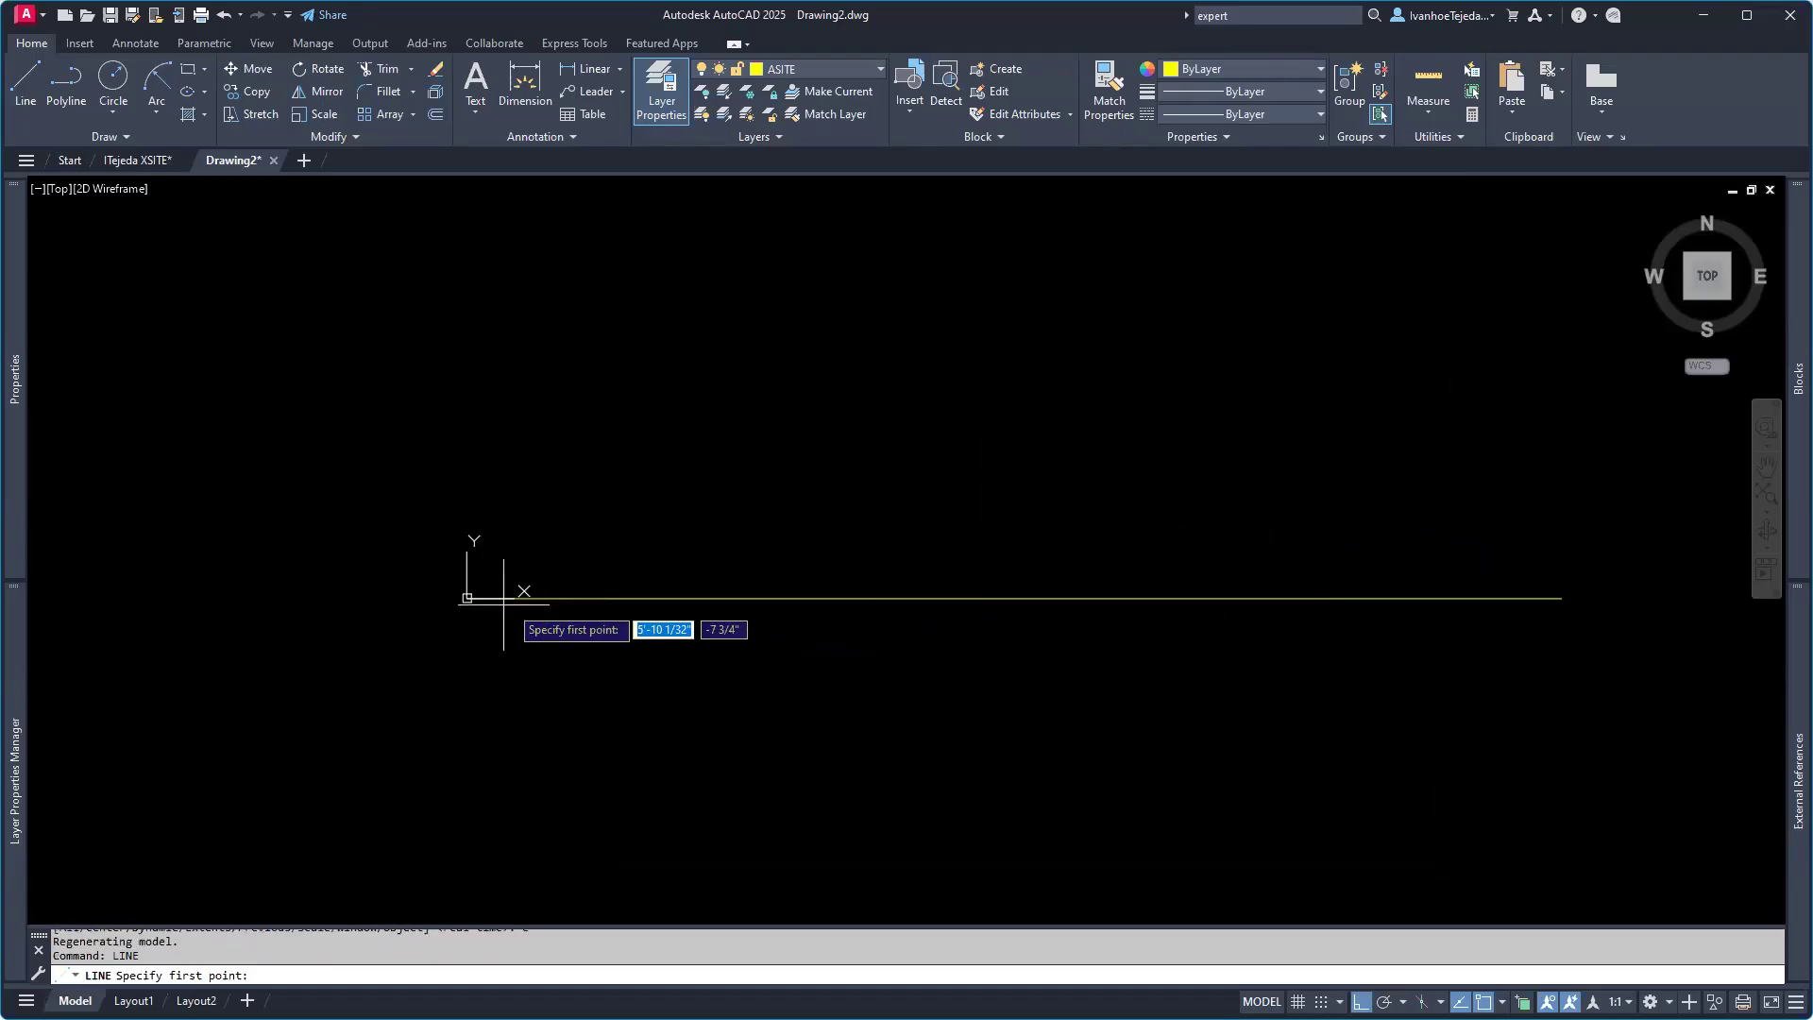
pyautogui.click(467, 597)
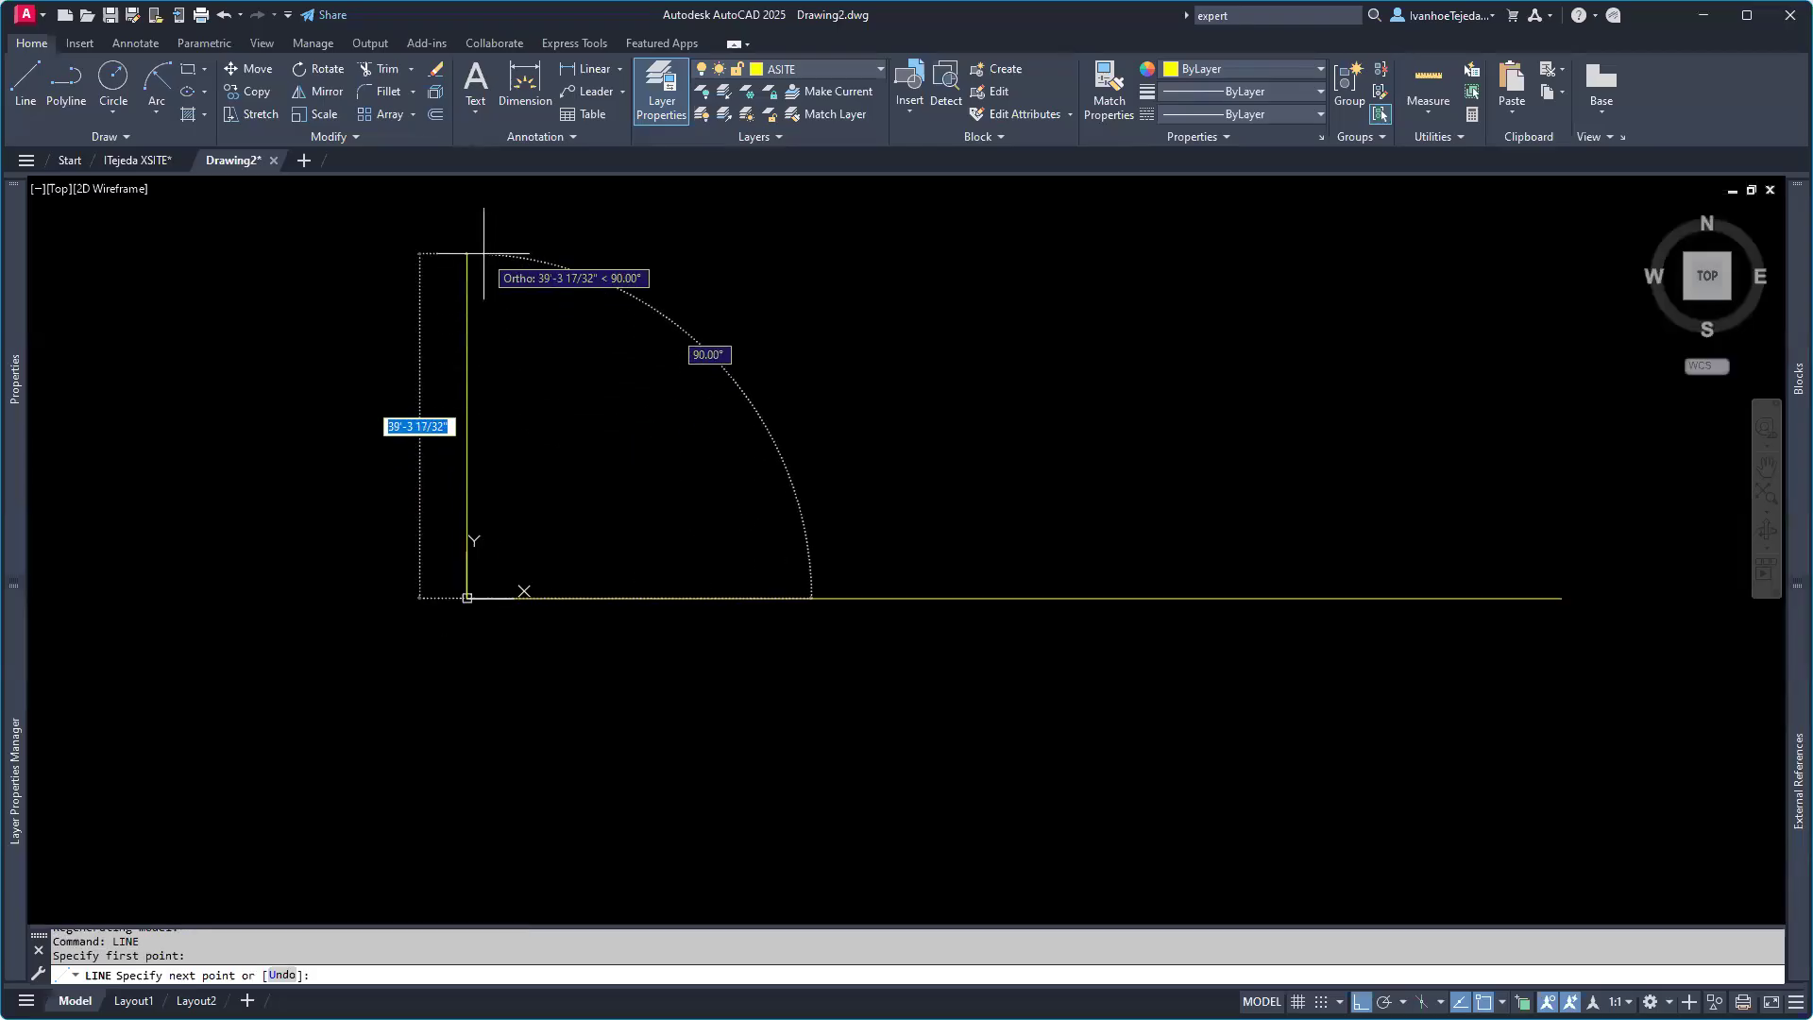
pyautogui.moveTo(483, 253); pyautogui.dragTo(488, 264, button='middle')
pyautogui.scroll(2, 472, 269)
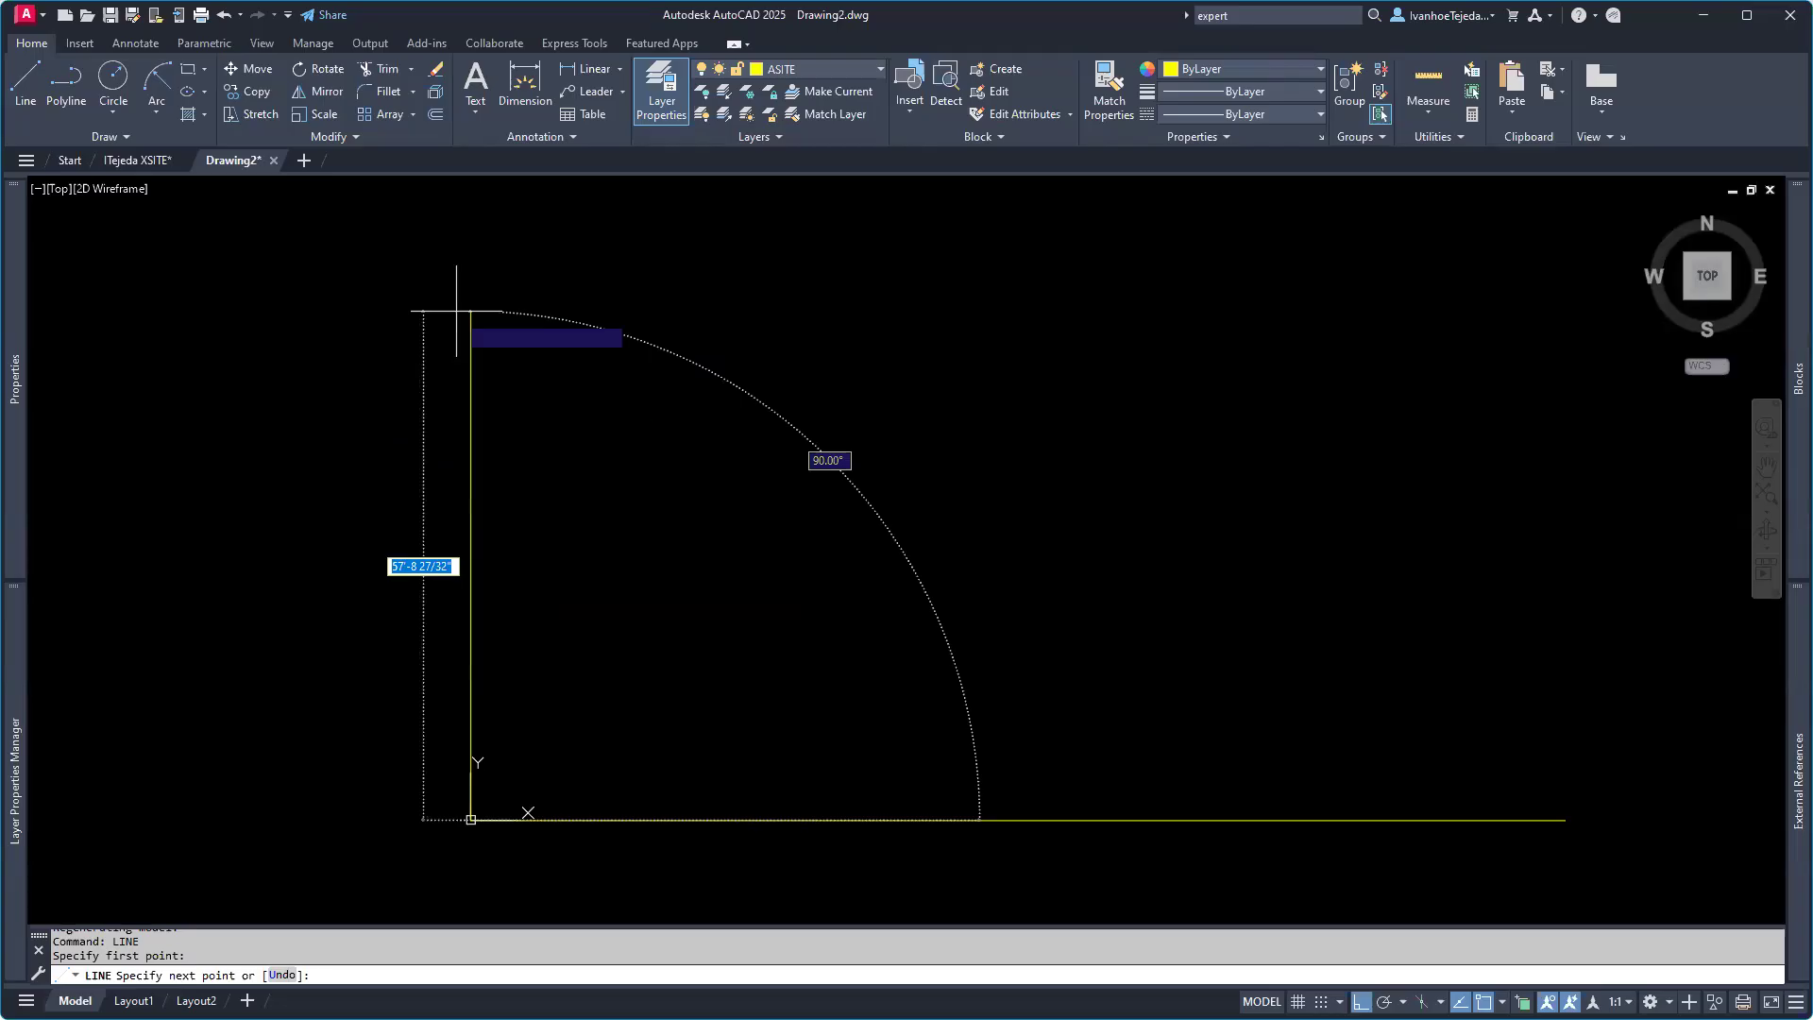
pyautogui.click(470, 257)
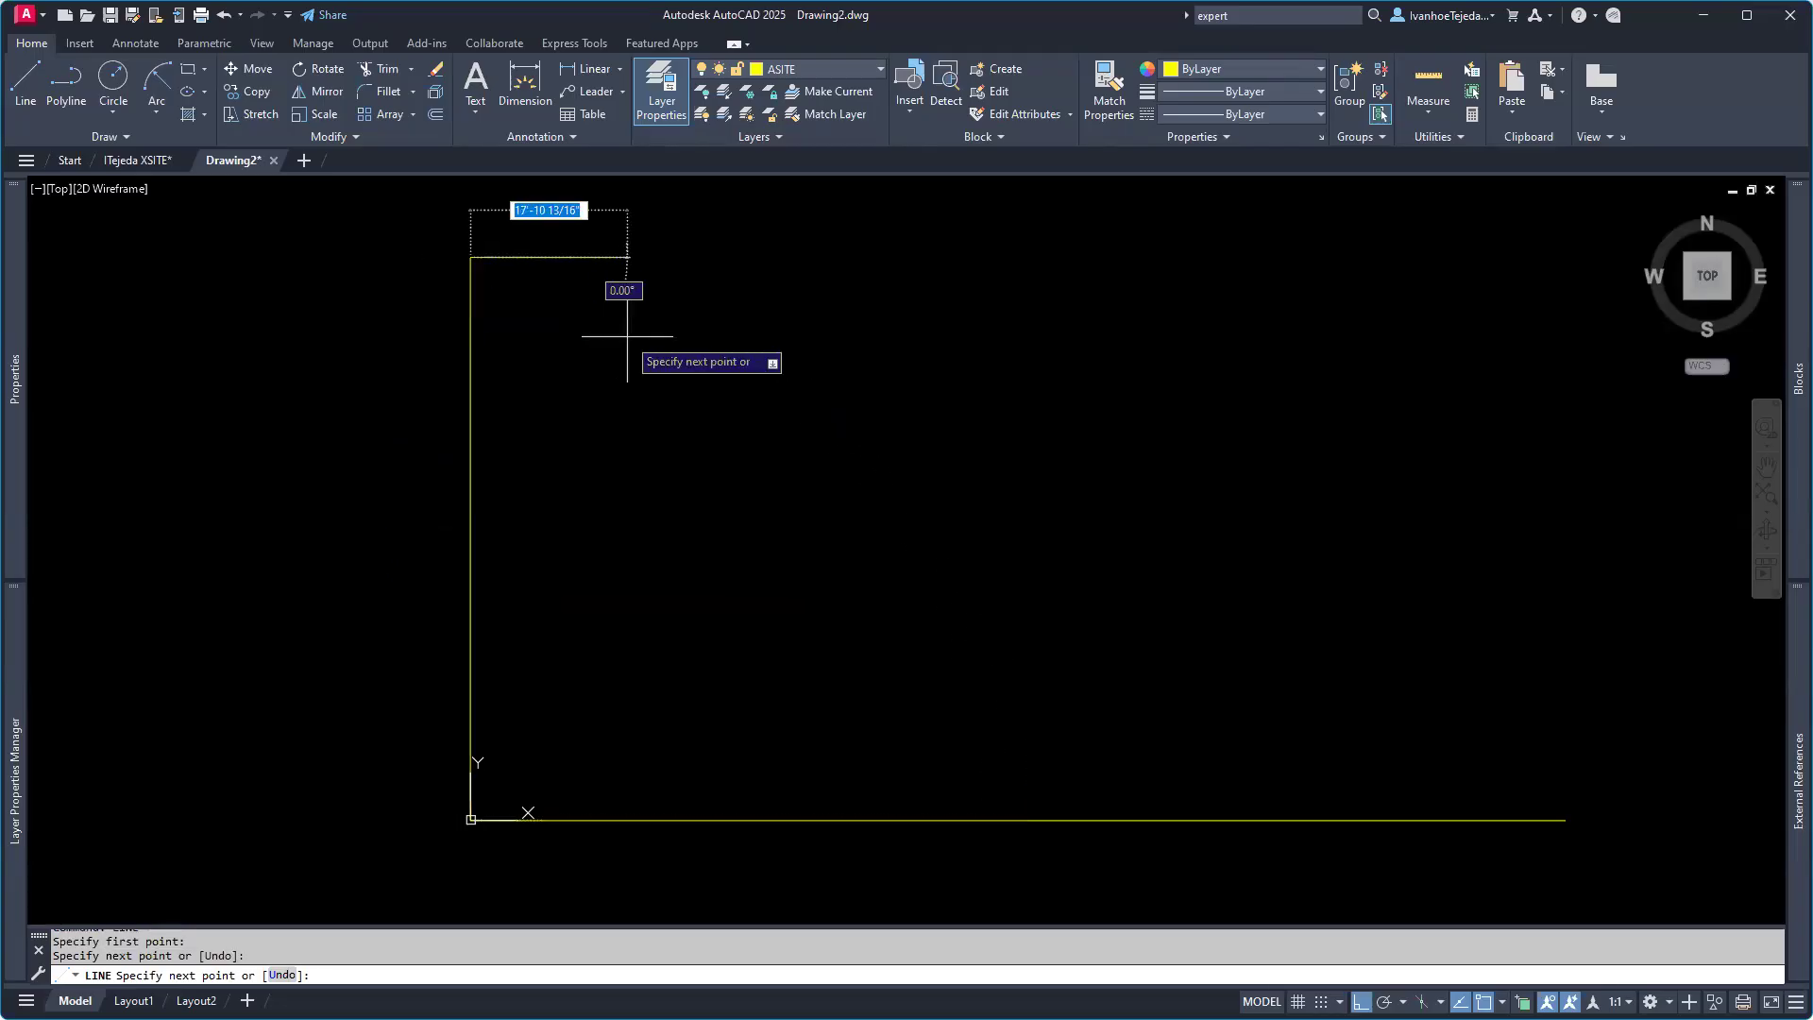
pyautogui.press('Escape')
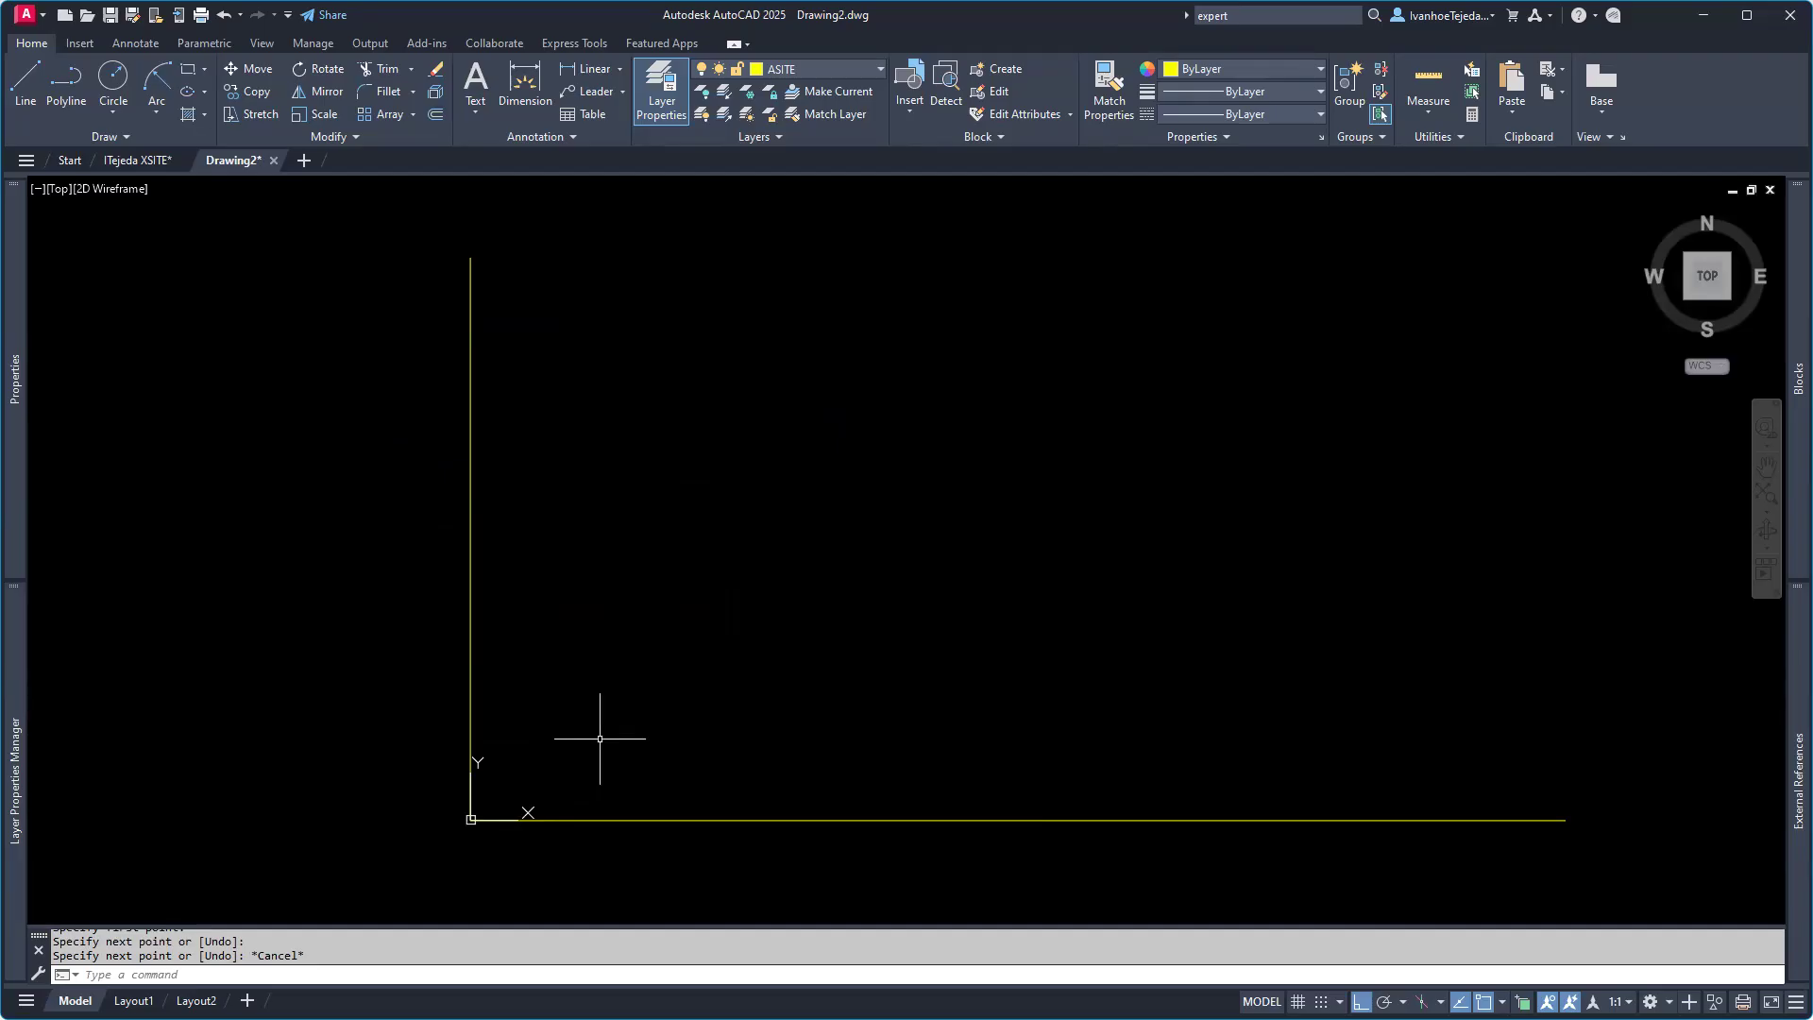
# Step: Set UCSICON to Noorigin so the UCS icon is not displayed at the drawing origin
pyautogui.write('UC')
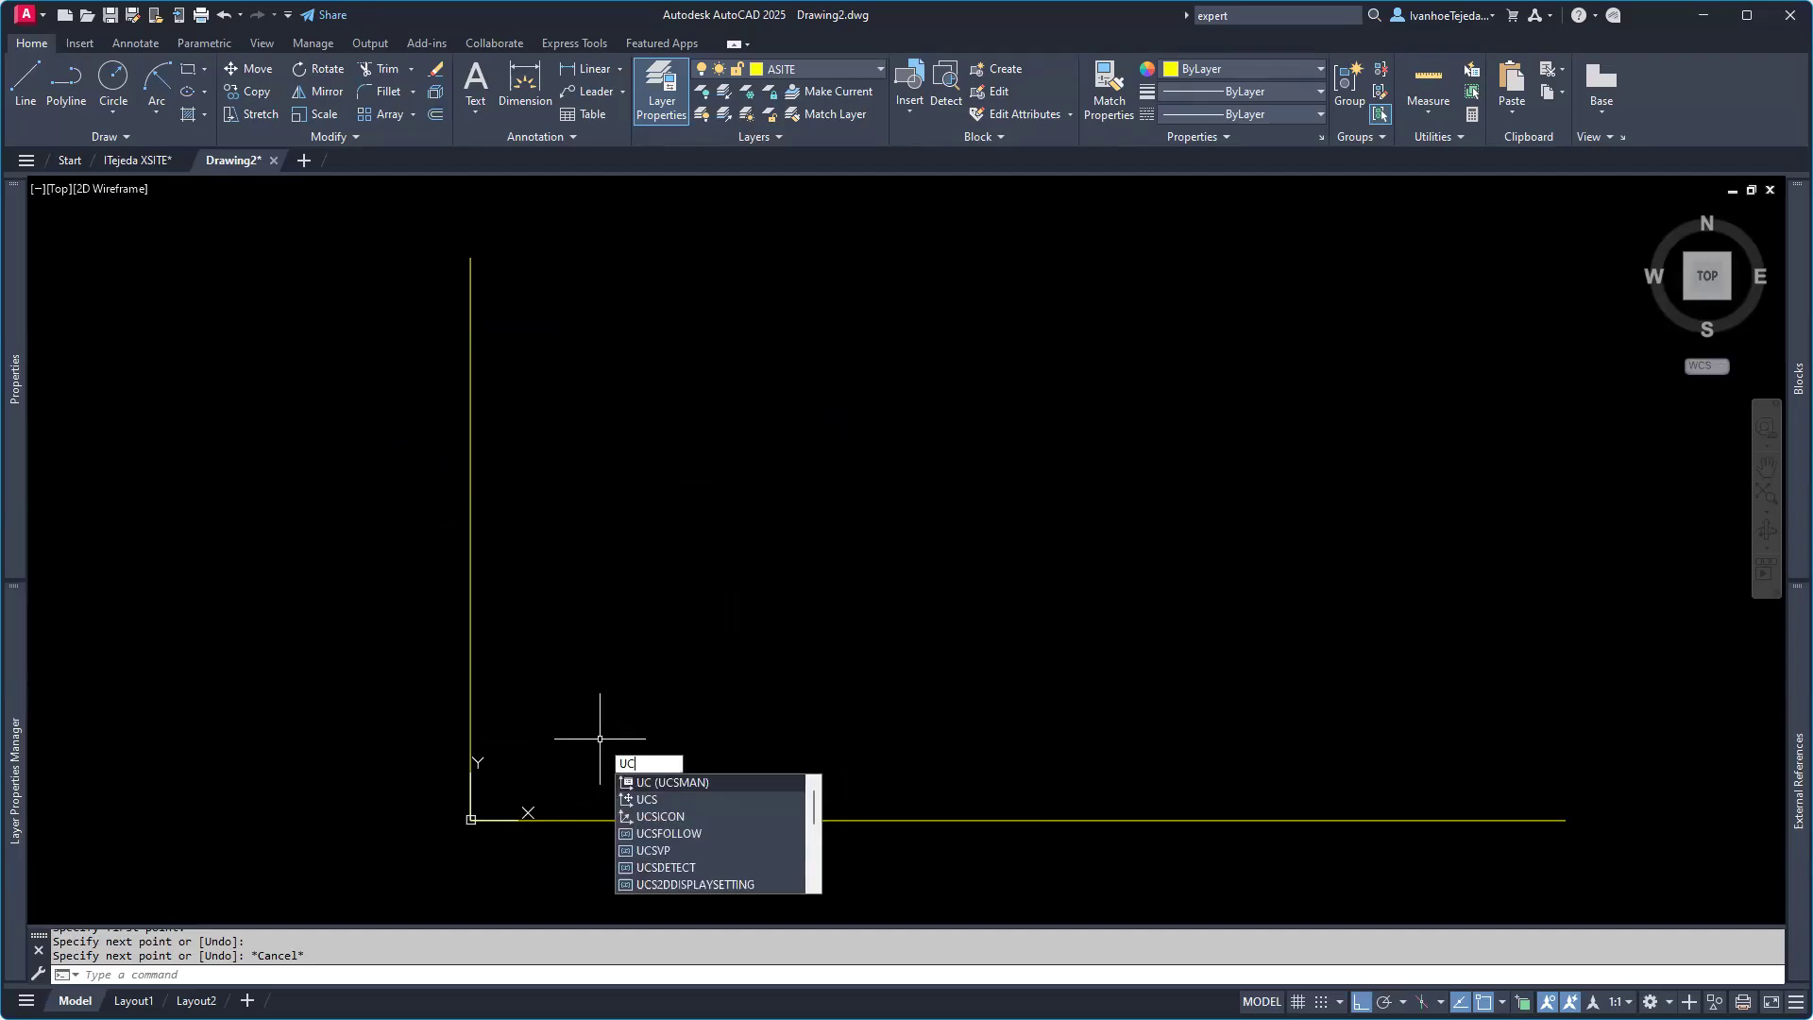
pyautogui.write('SICON')
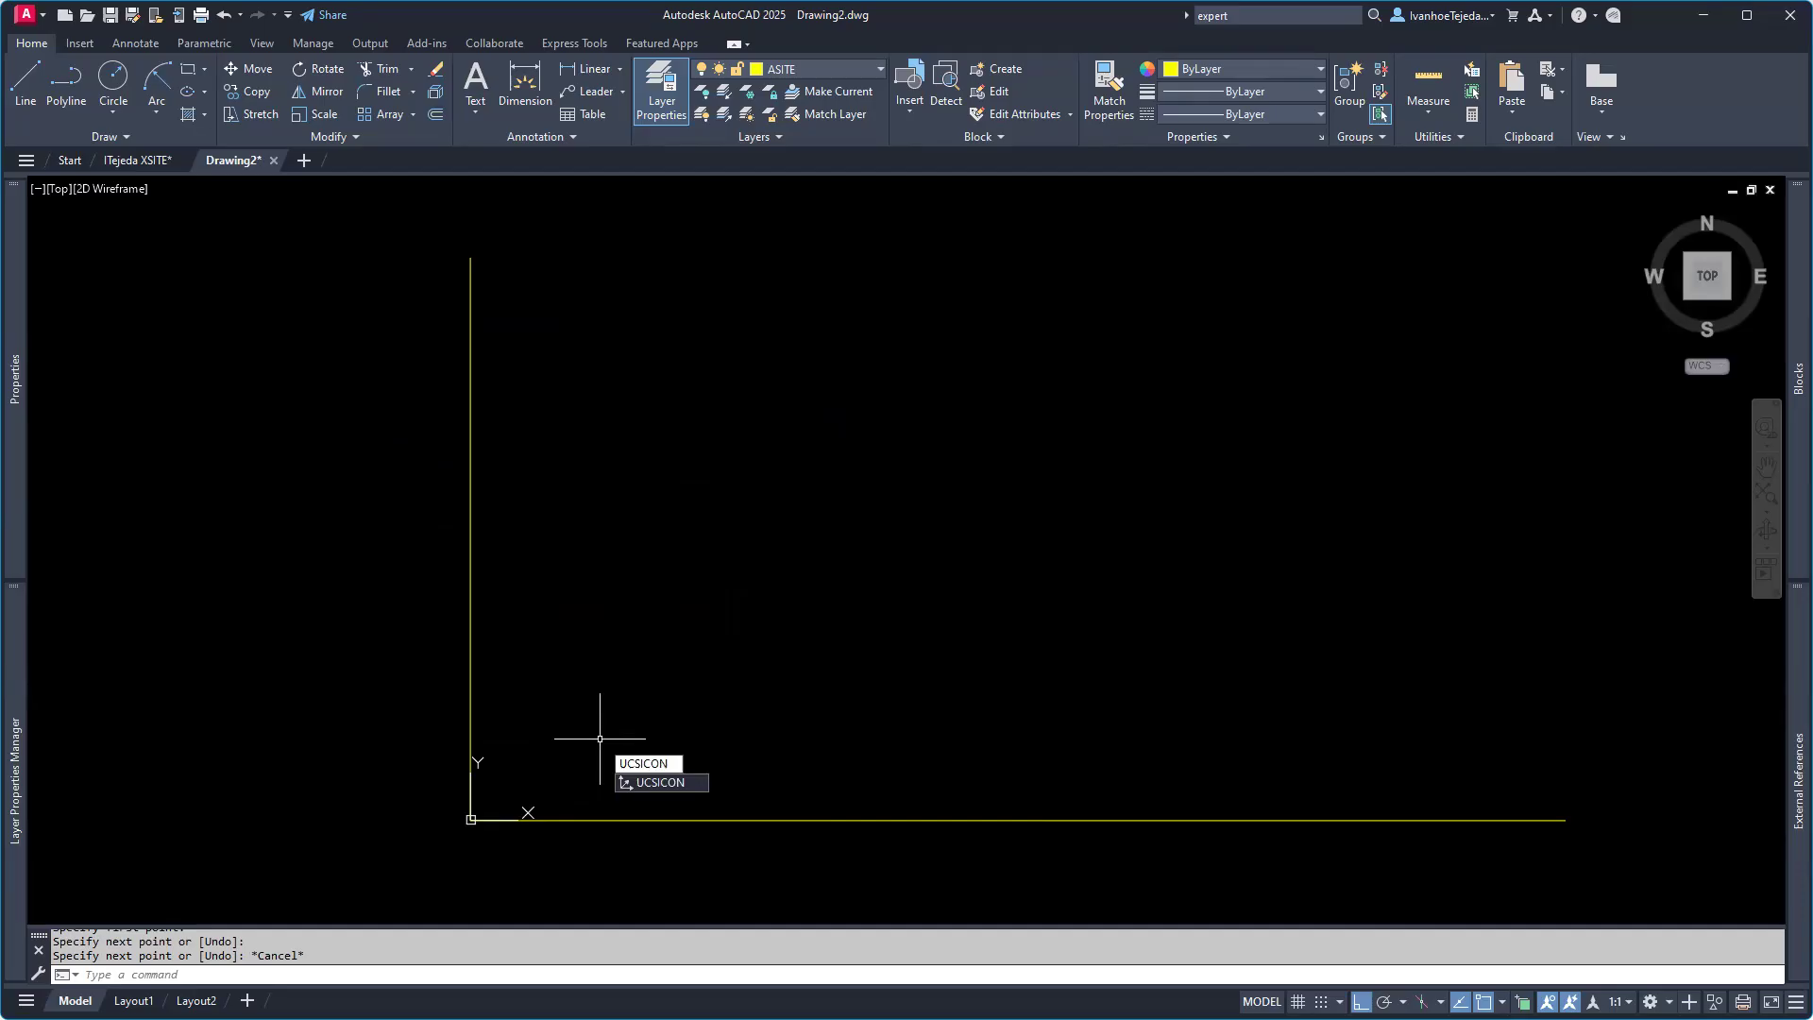
pyautogui.press('Return')
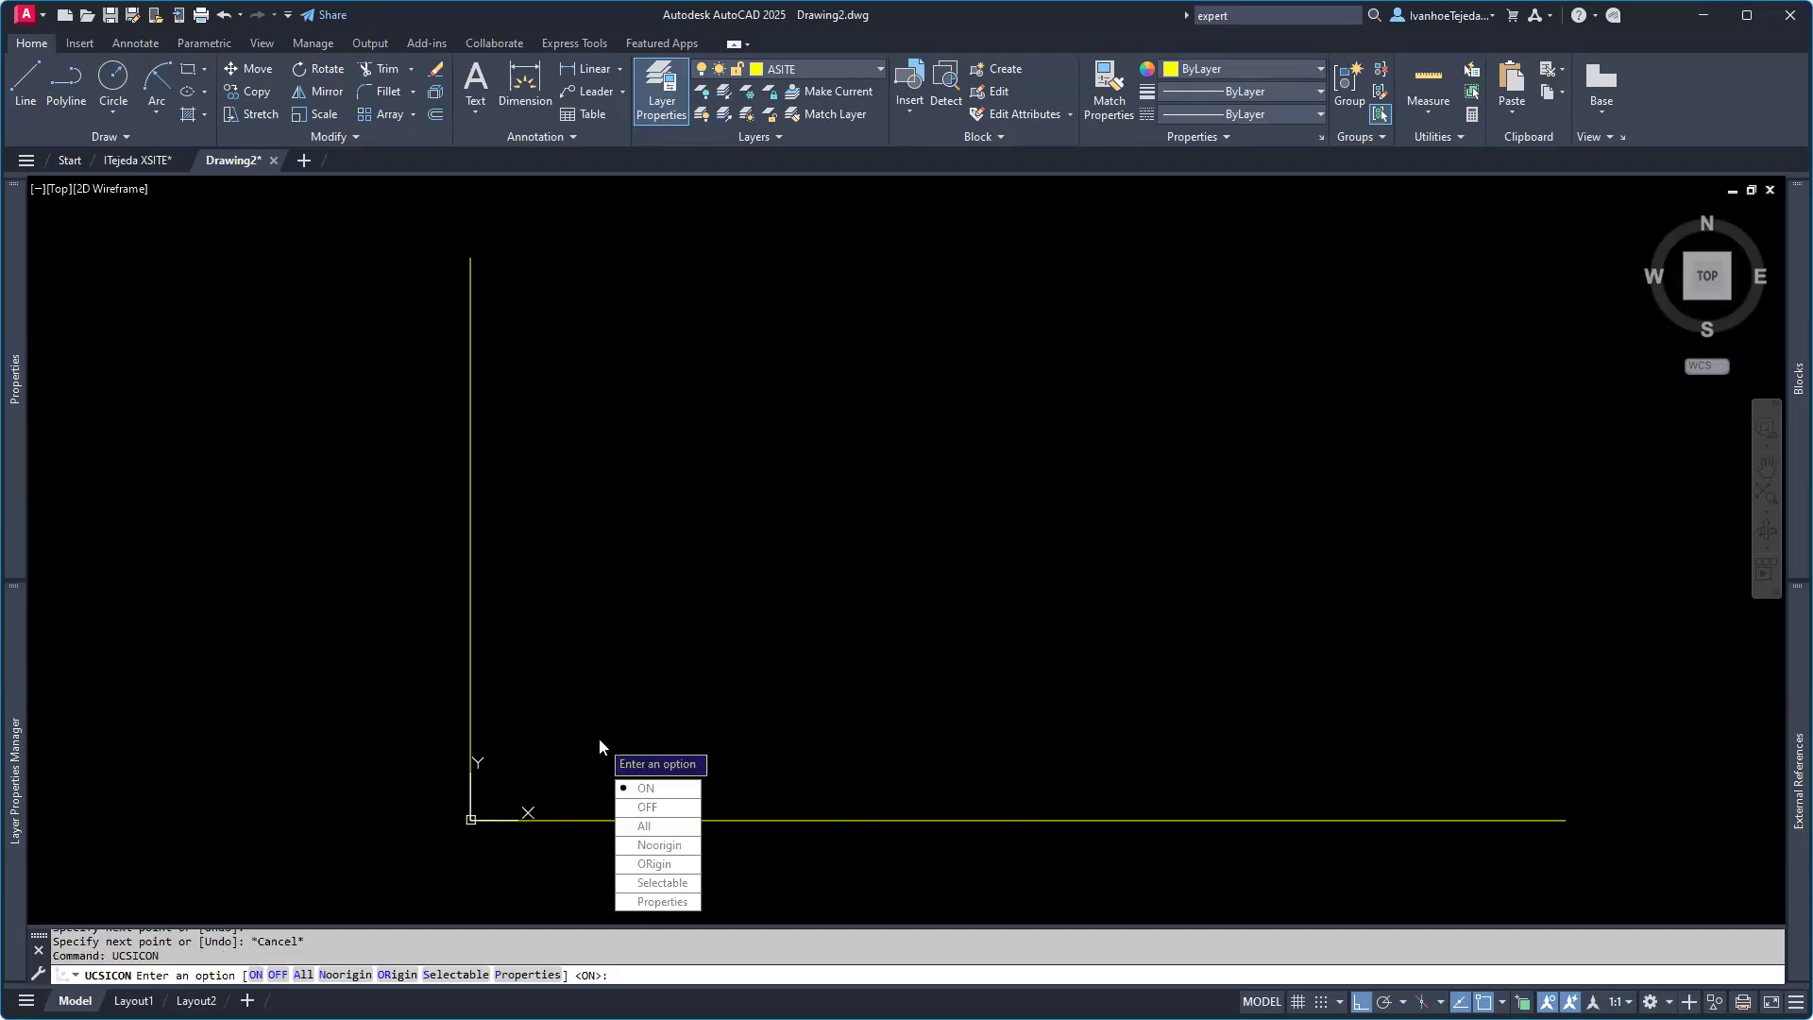
pyautogui.click(683, 852)
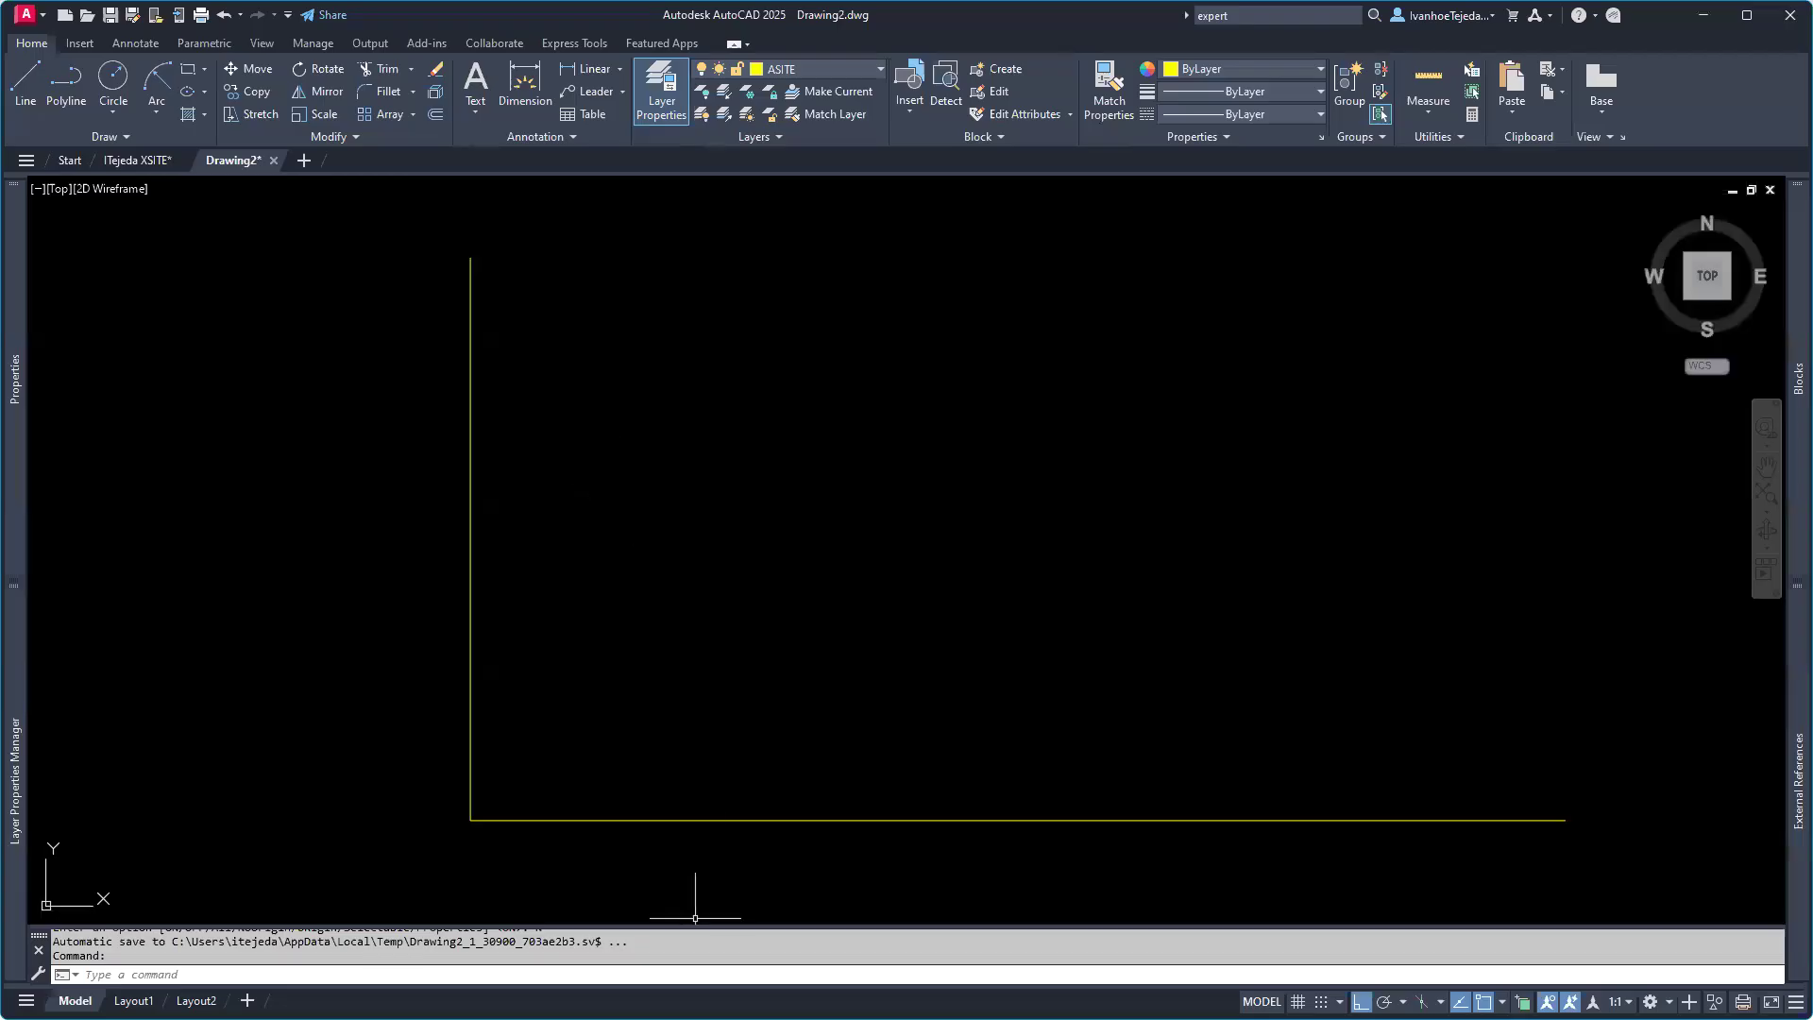
# Step: Check the sidewalk and parkway dimensions in XSITE SU25.pdf, return to AutoCAD and offset the 125' line 6' downward
pyautogui.hotkey('alt', 'Tab')
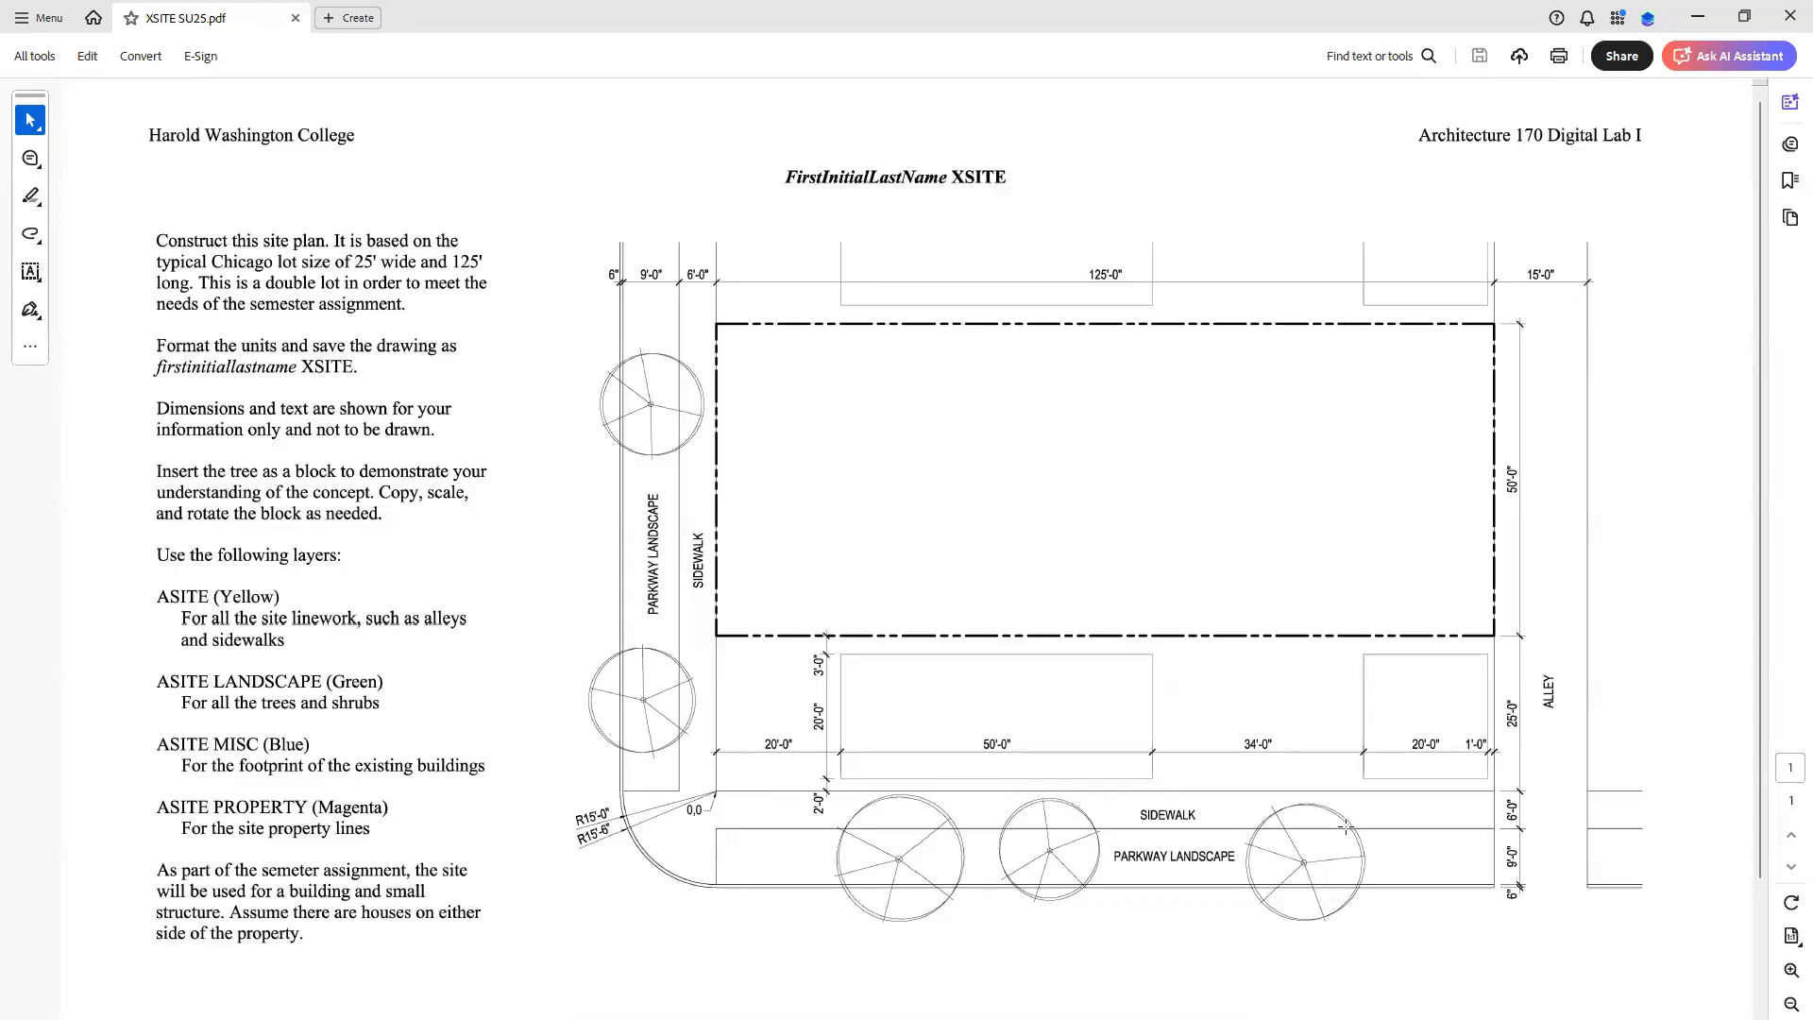
pyautogui.click(1790, 971)
pyautogui.click(1790, 971)
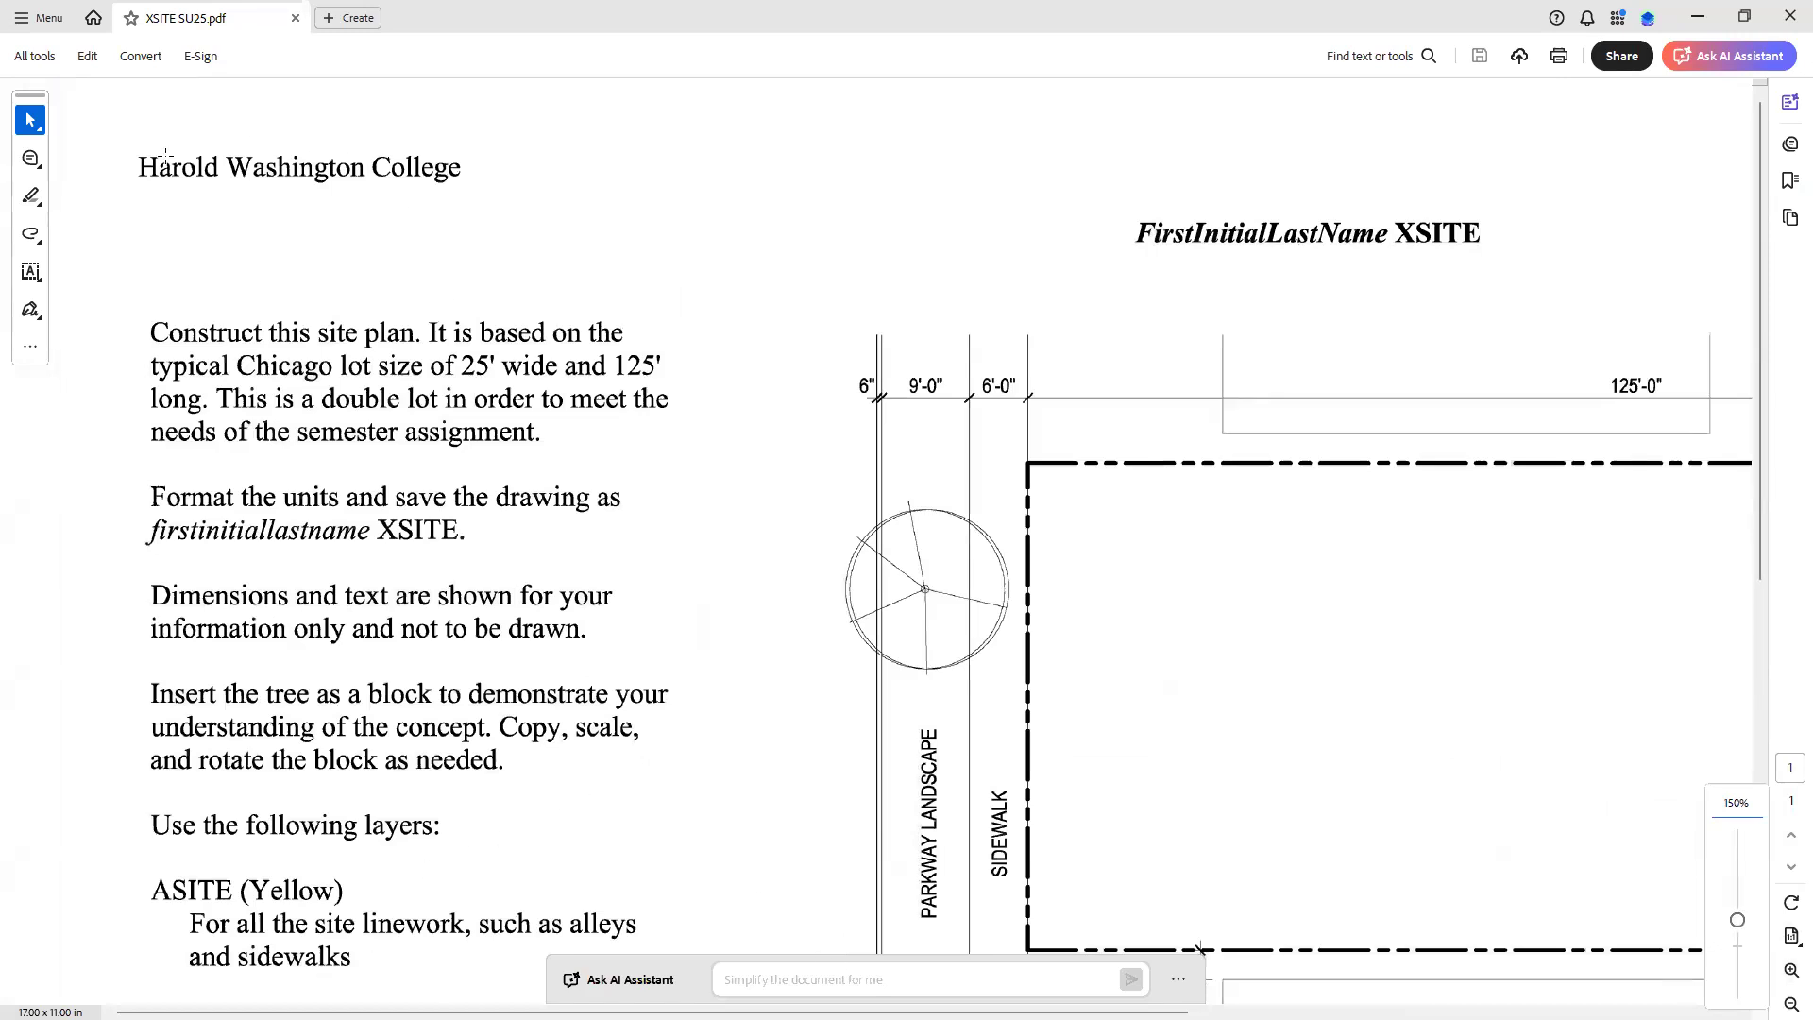
pyautogui.moveTo(1431, 702); pyautogui.dragTo(1444, 594, button='middle')
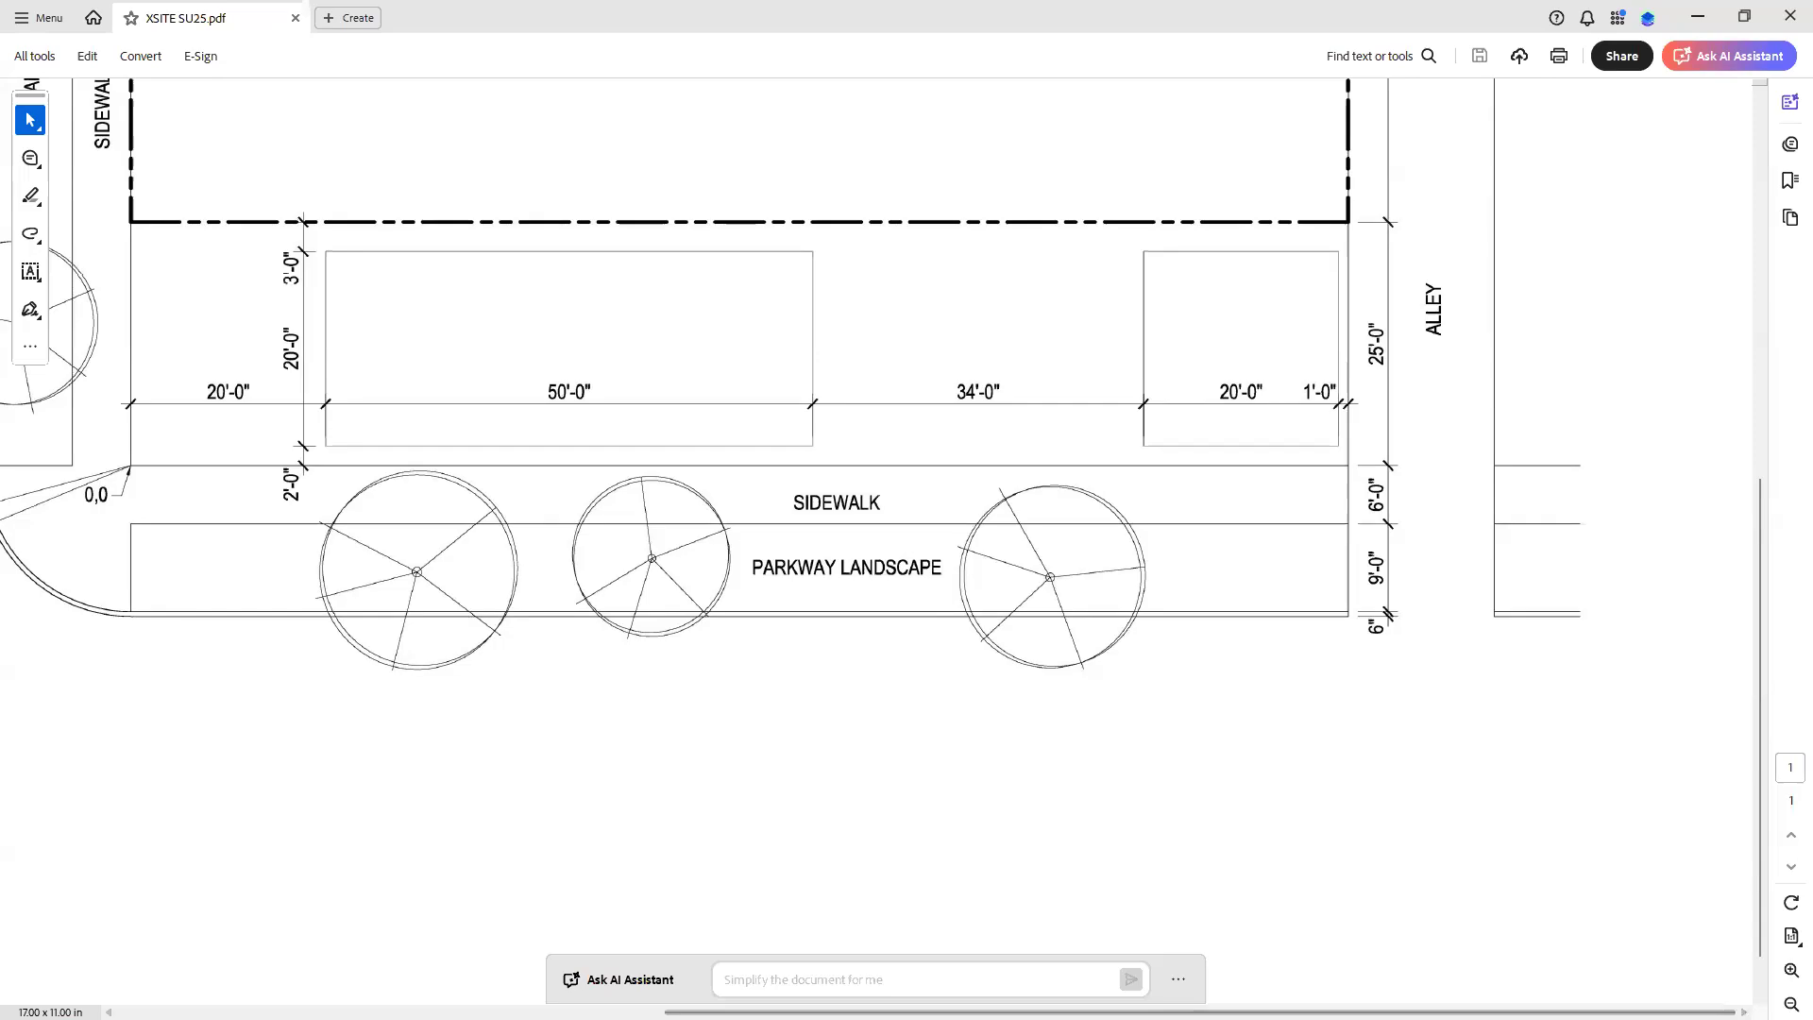
pyautogui.hotkey('alt', 'Tab')
pyautogui.moveTo(1115, 693)
pyautogui.mouseDown(button='middle')
pyautogui.moveTo(1065, 424)
pyautogui.moveTo(1017, 428)
pyautogui.mouseUp(button='middle')
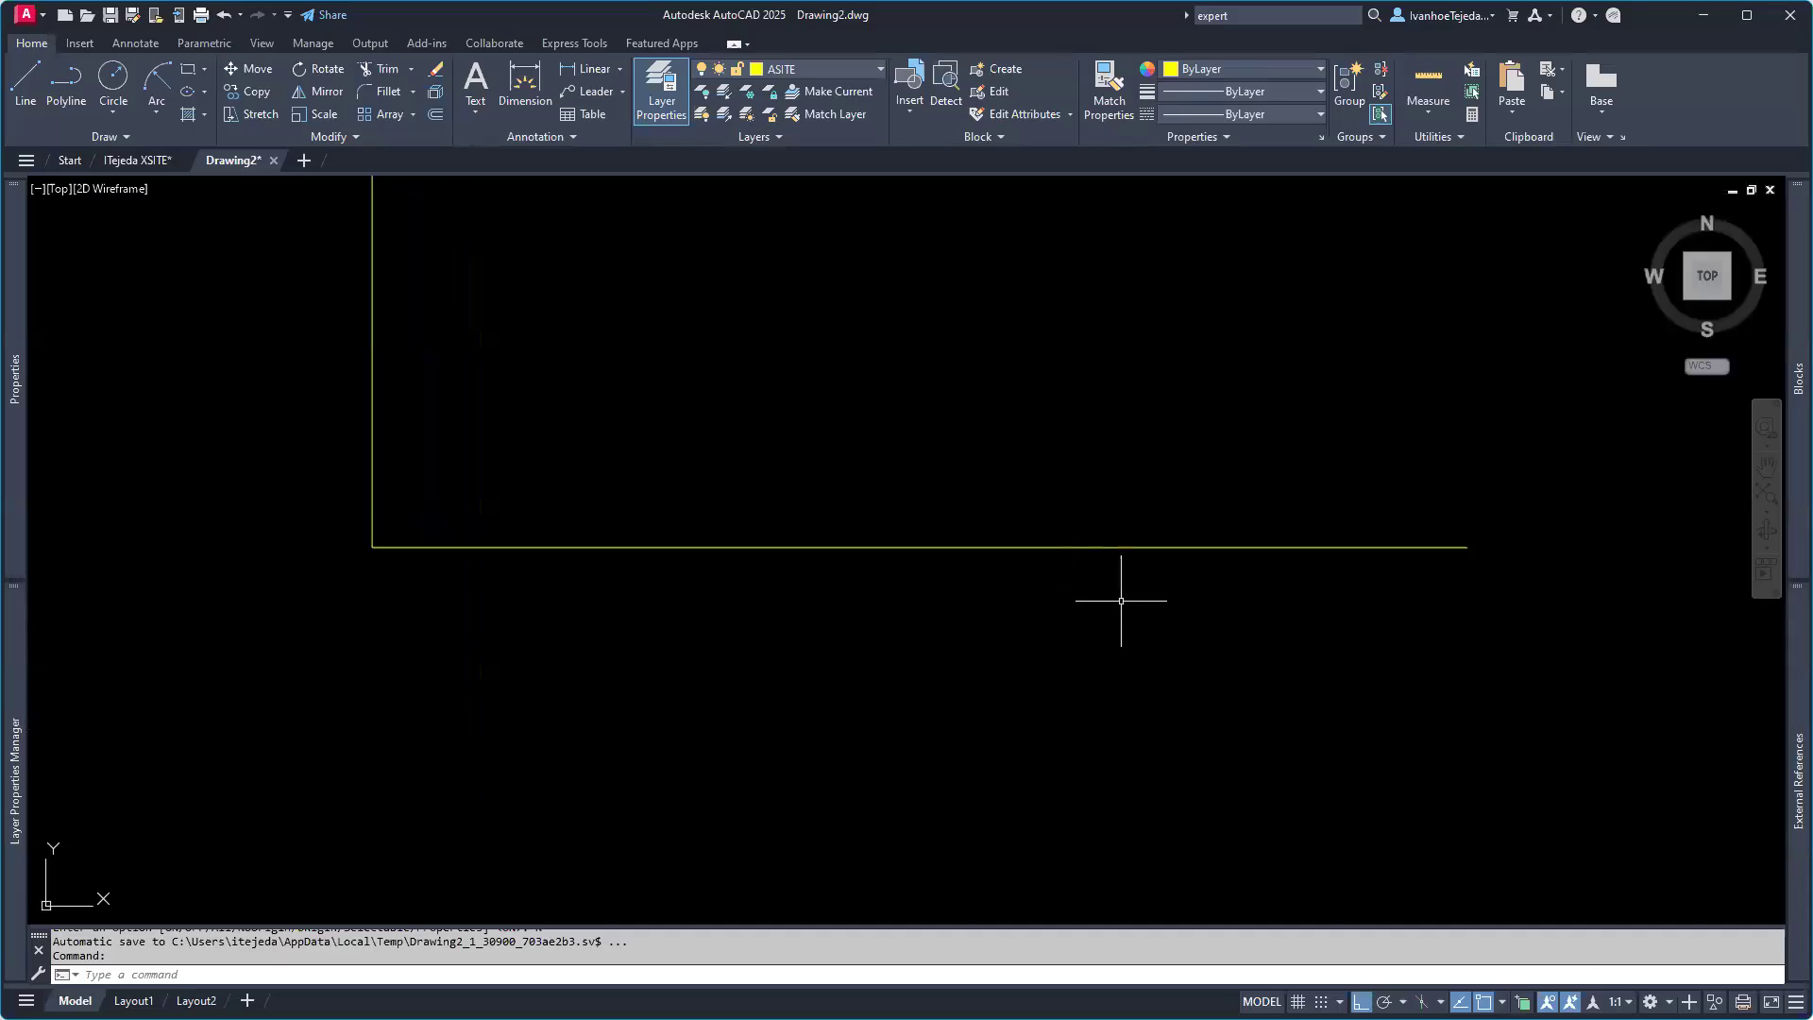
pyautogui.write('o')
pyautogui.press('Return')
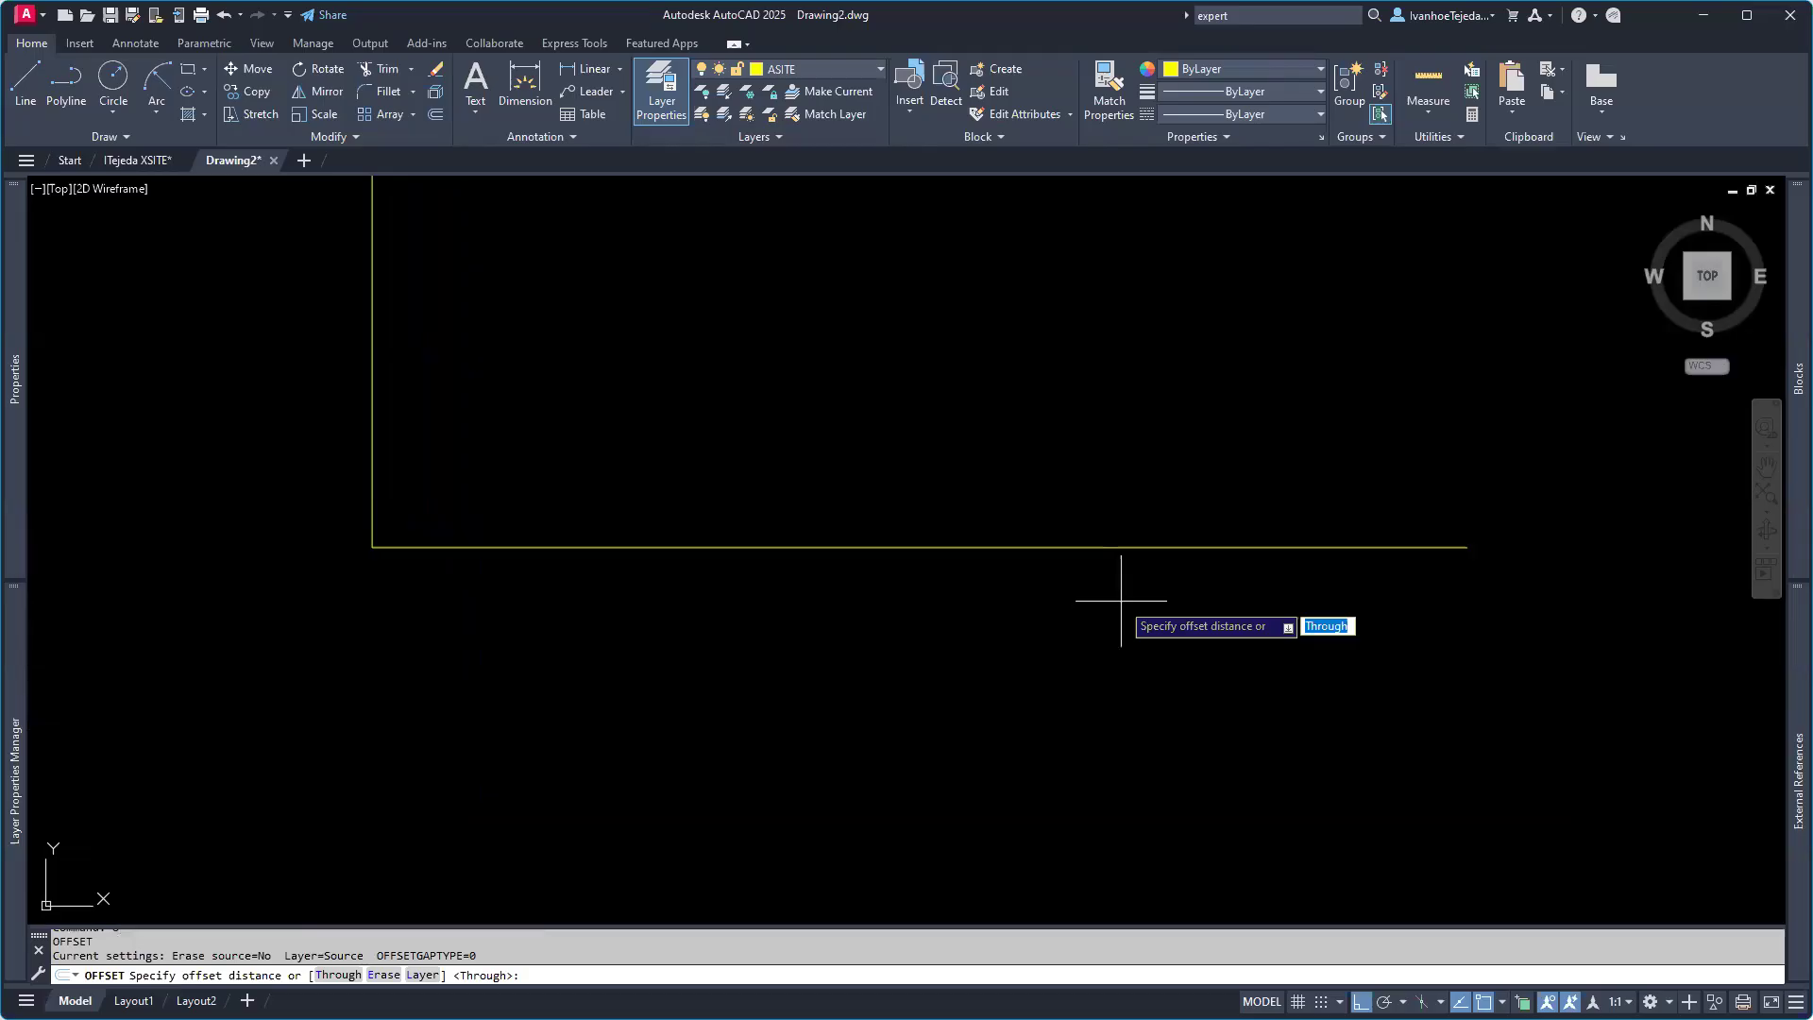
pyautogui.write("6'")
pyautogui.press('Return')
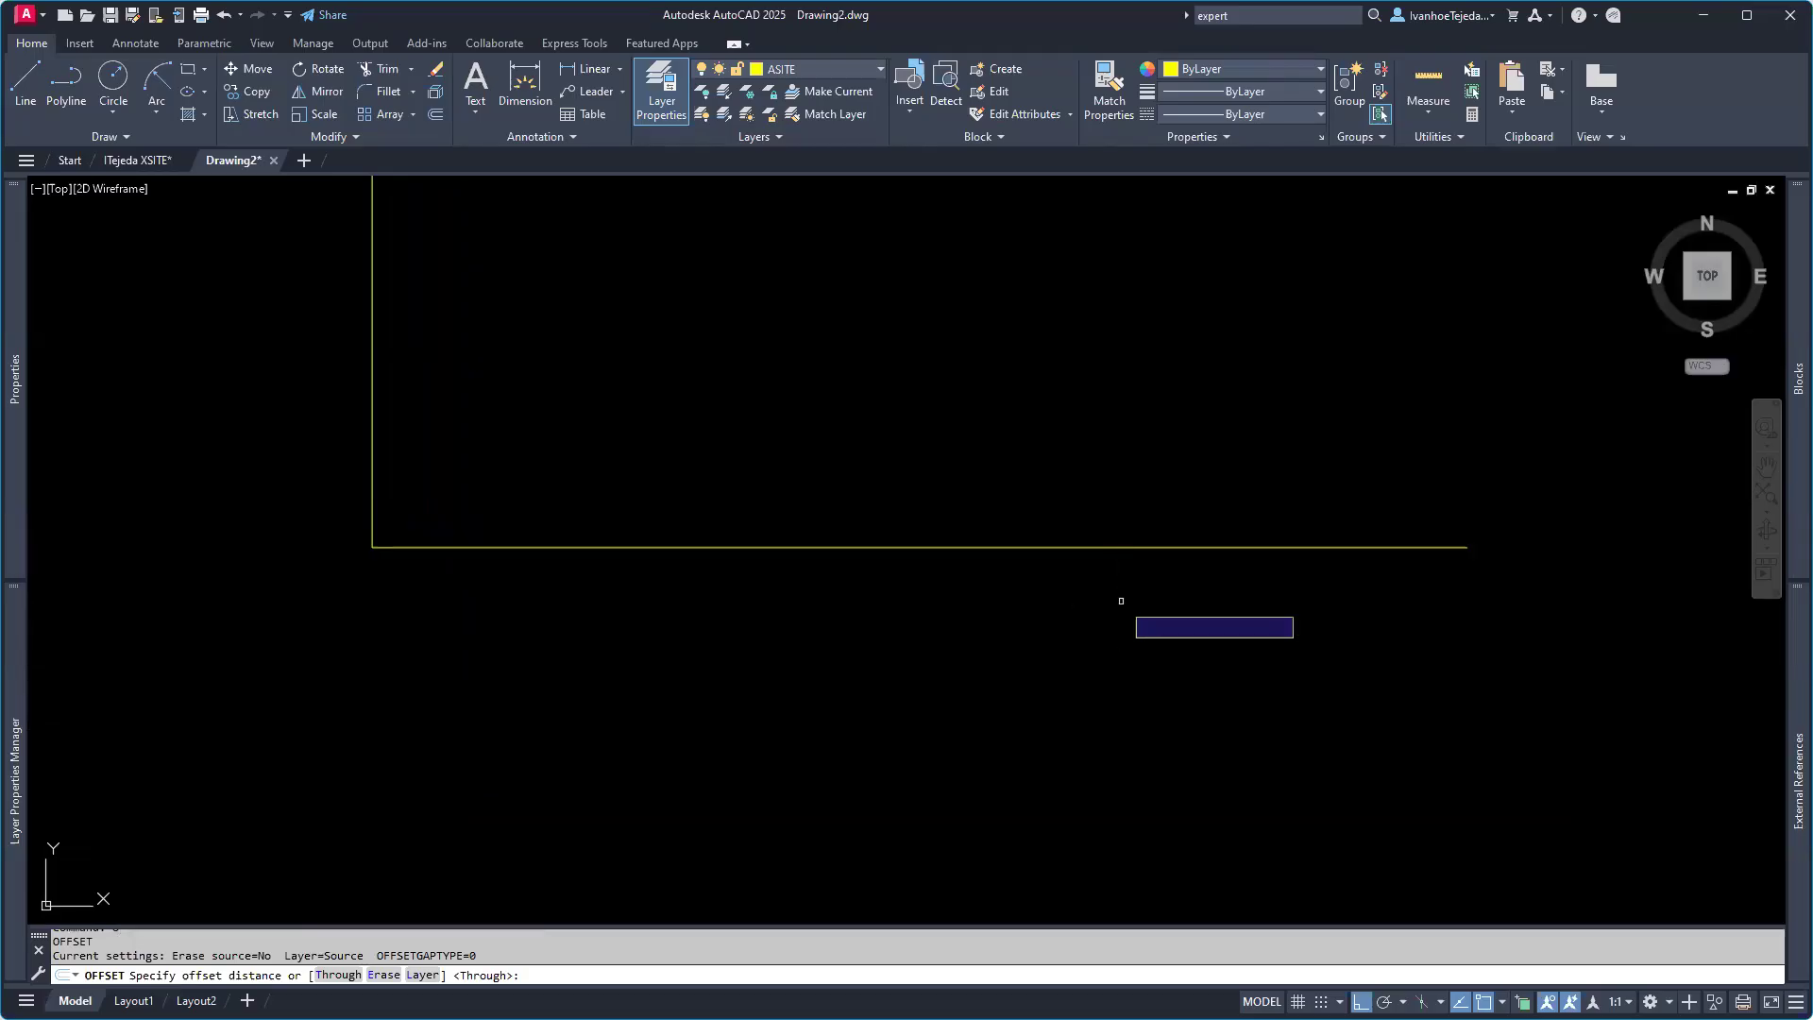
pyautogui.click(1148, 546)
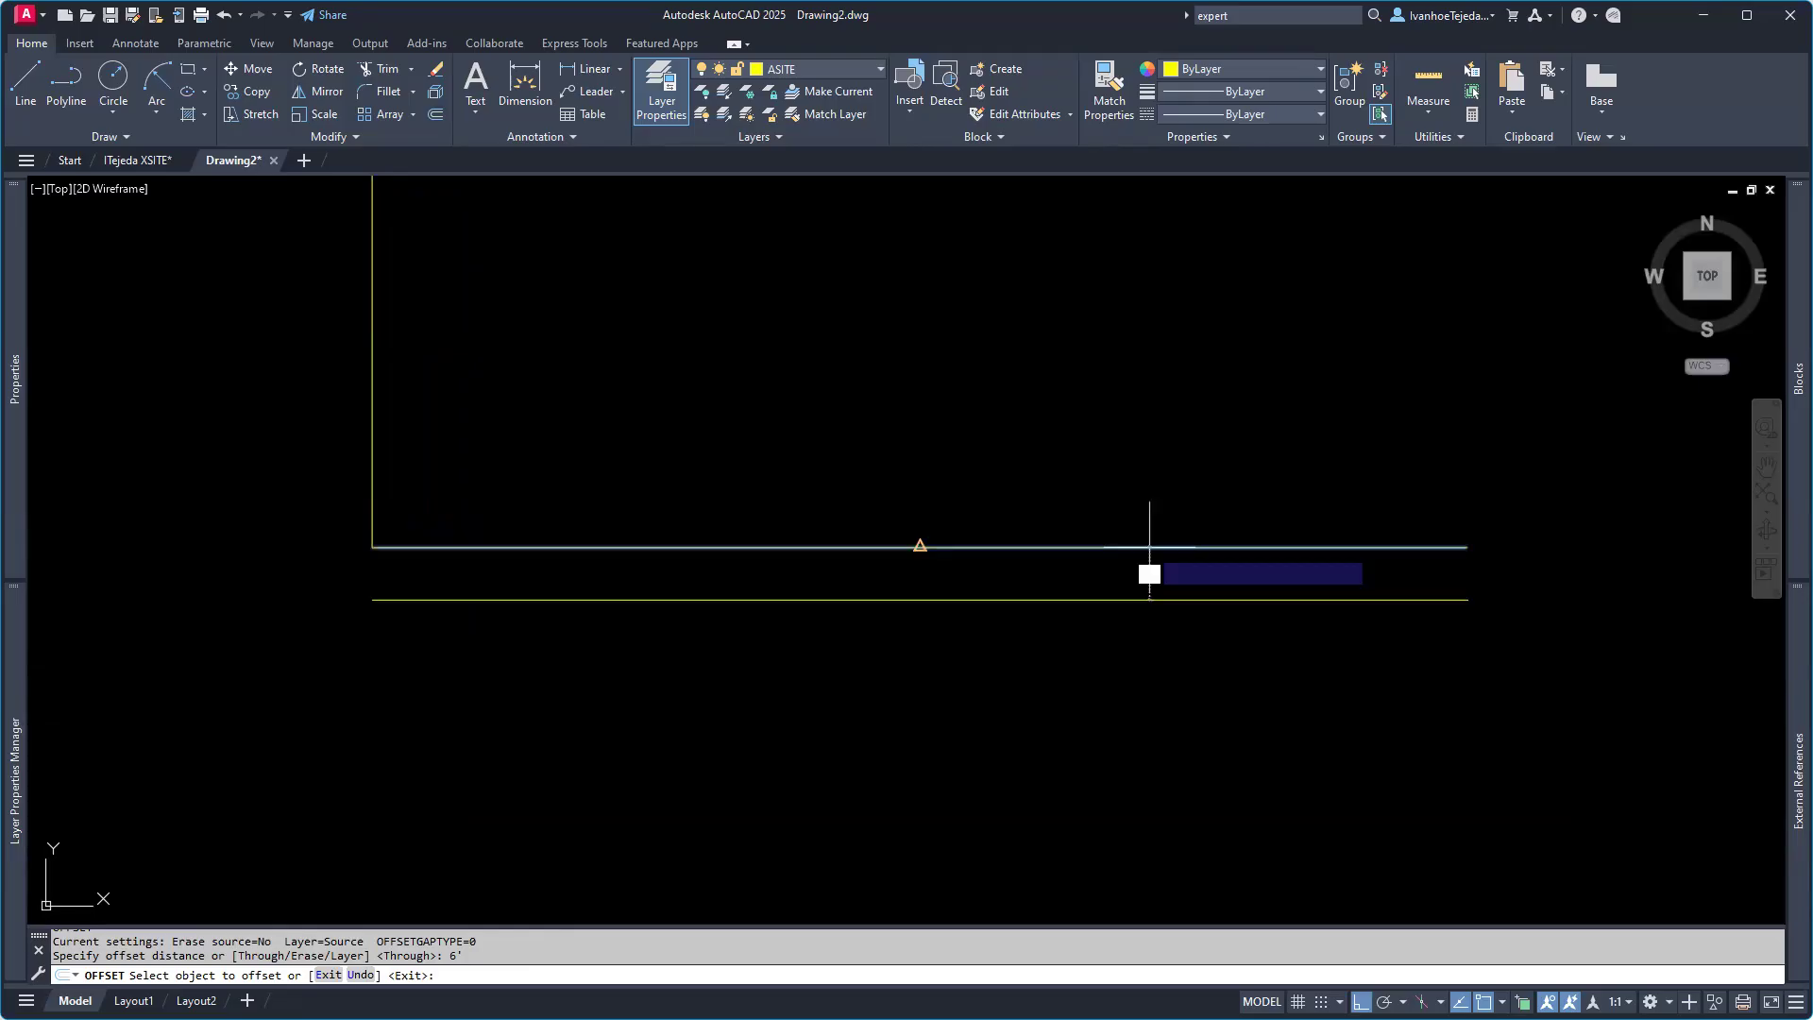
pyautogui.click(1157, 633)
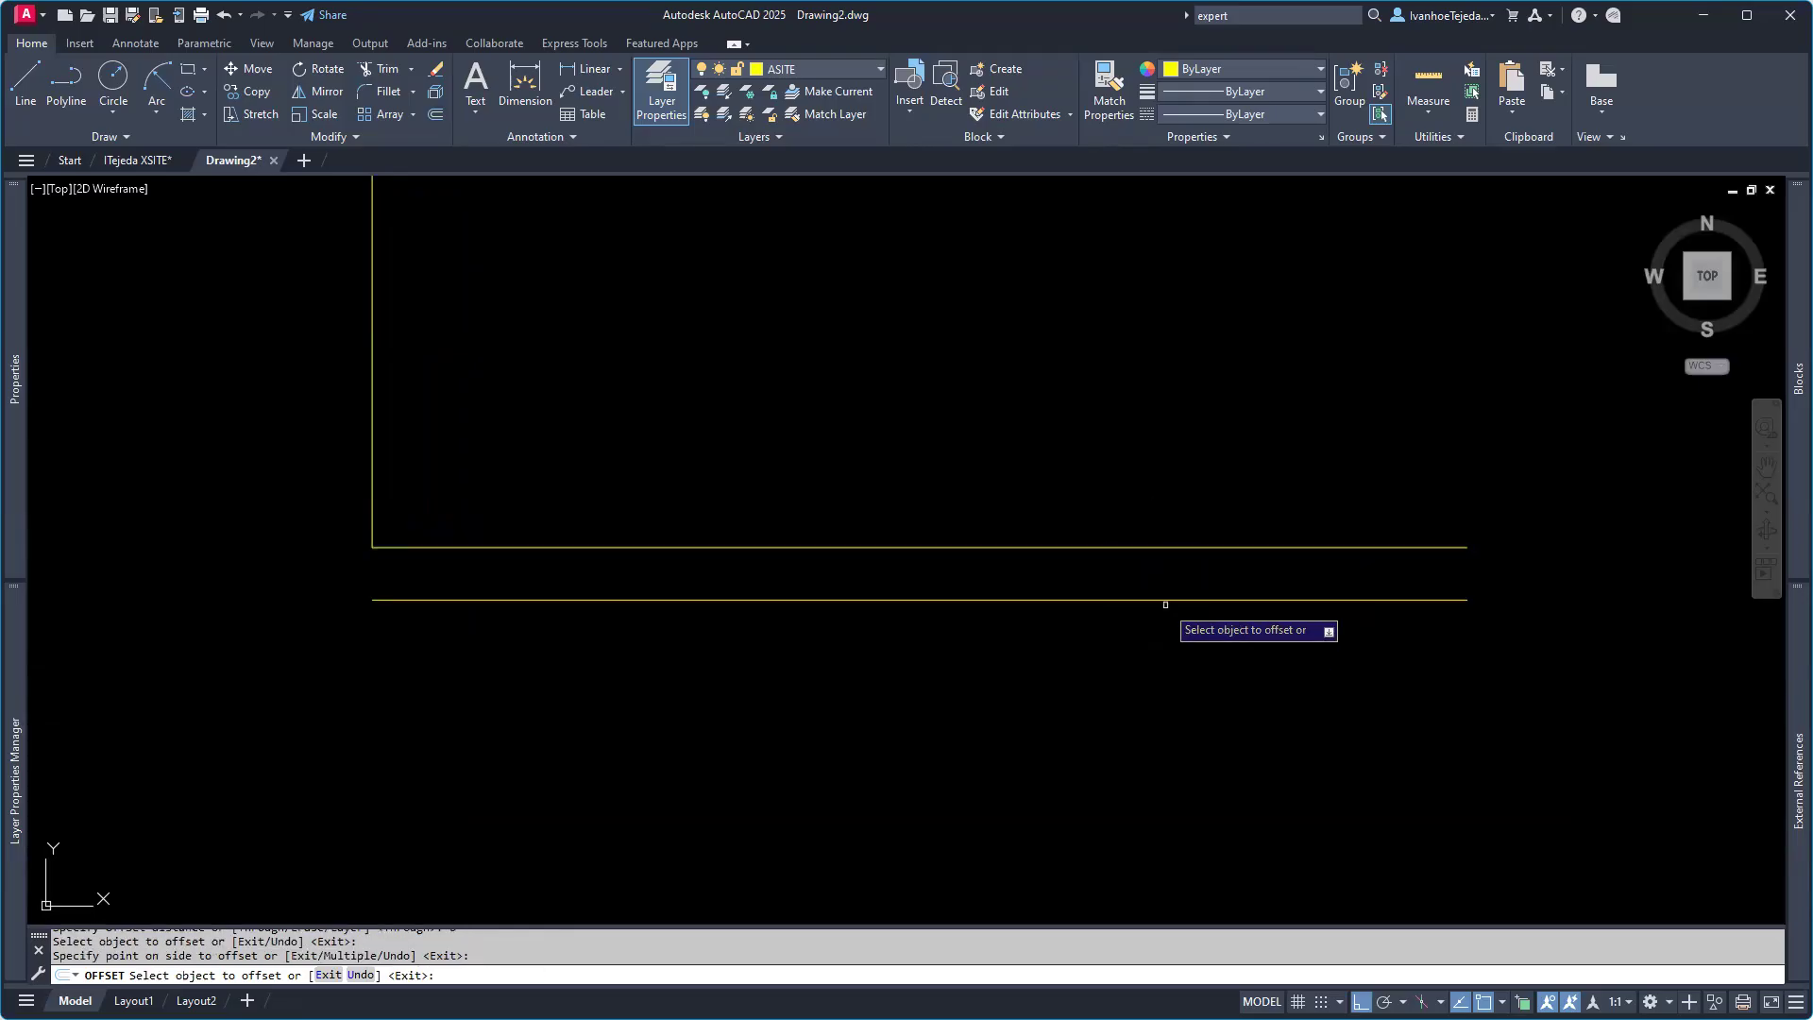
# Step: Offset the lowest horizontal line 9' downward, then offset that new line 6" downward and end the Offset command
pyautogui.click(1167, 601)
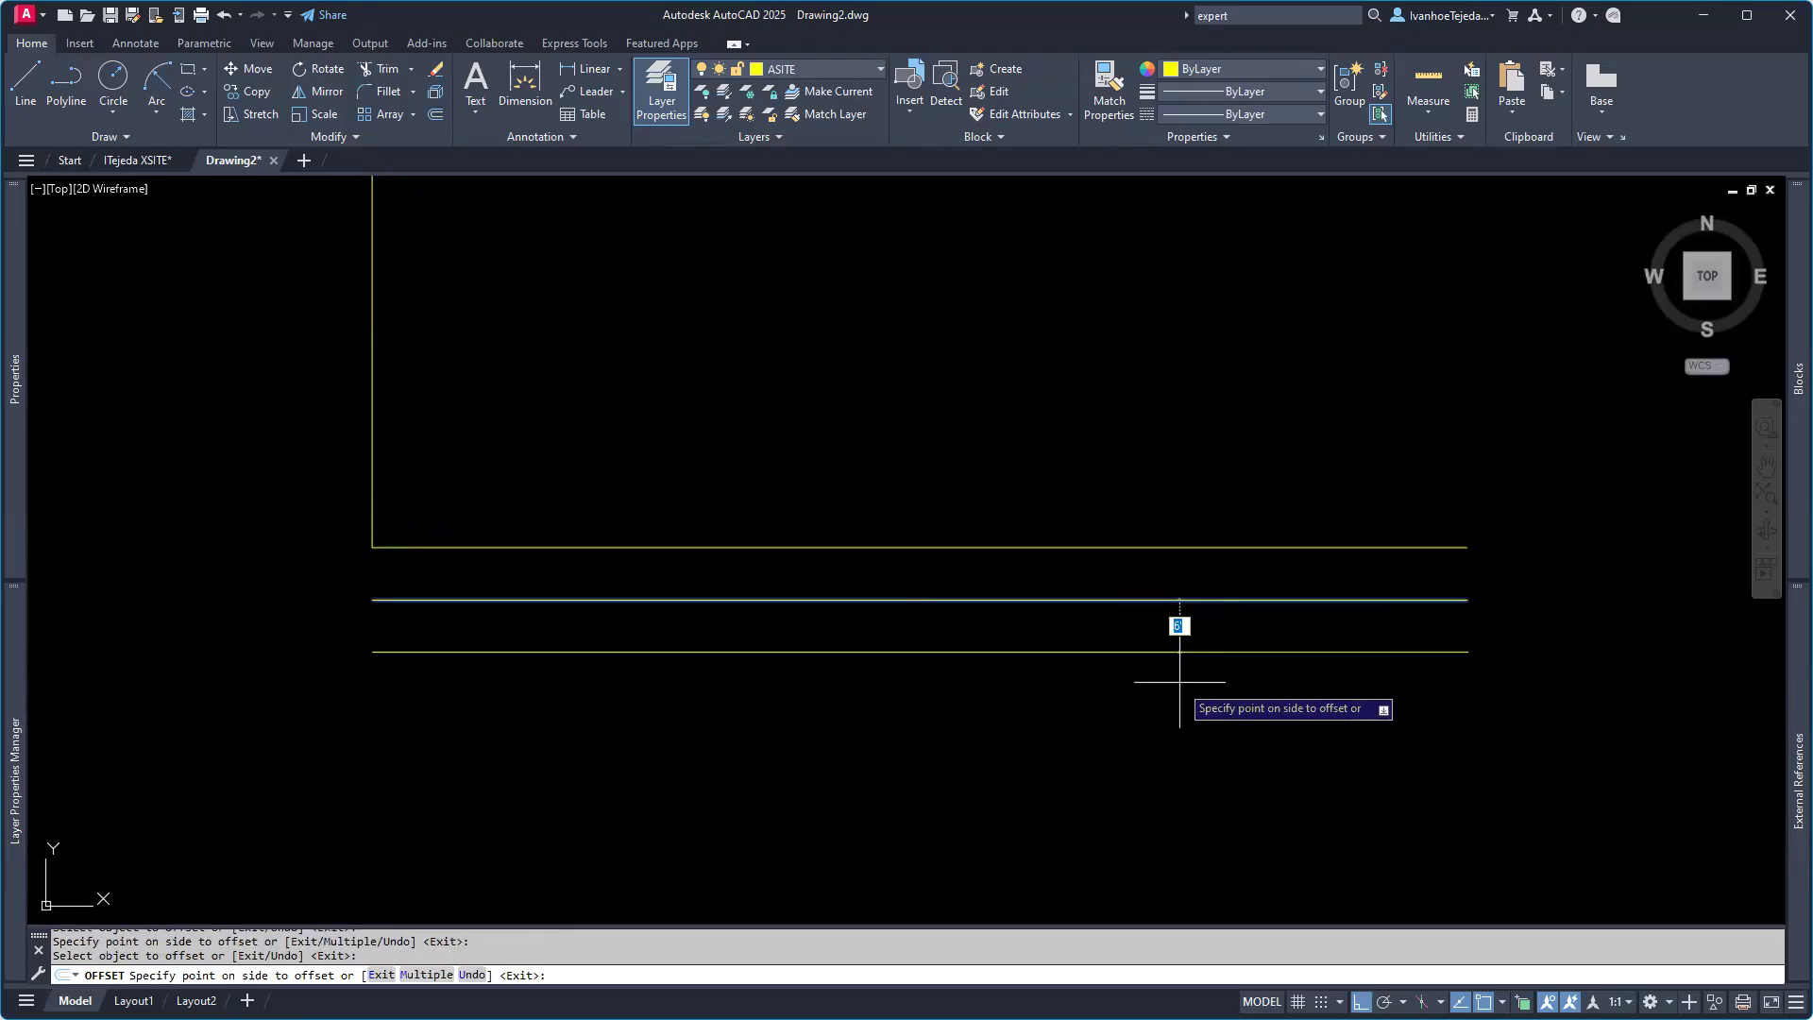
pyautogui.write('9')
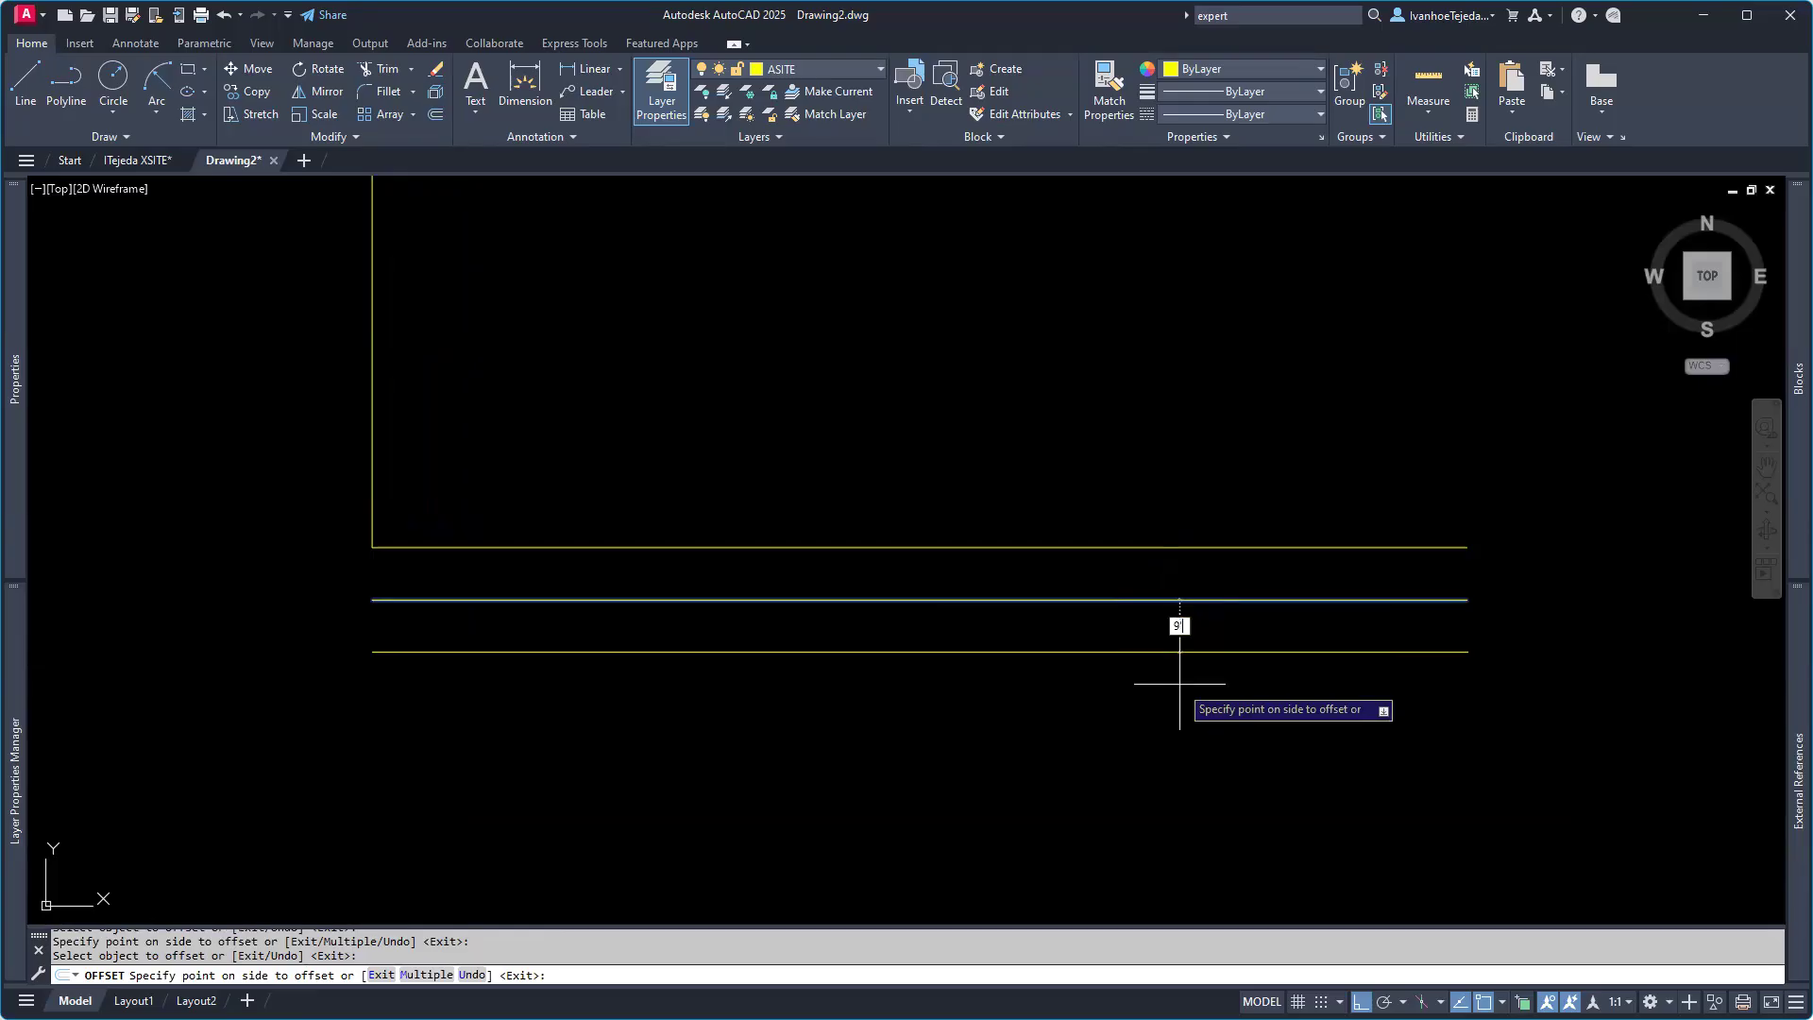
pyautogui.write("'")
pyautogui.press('Return')
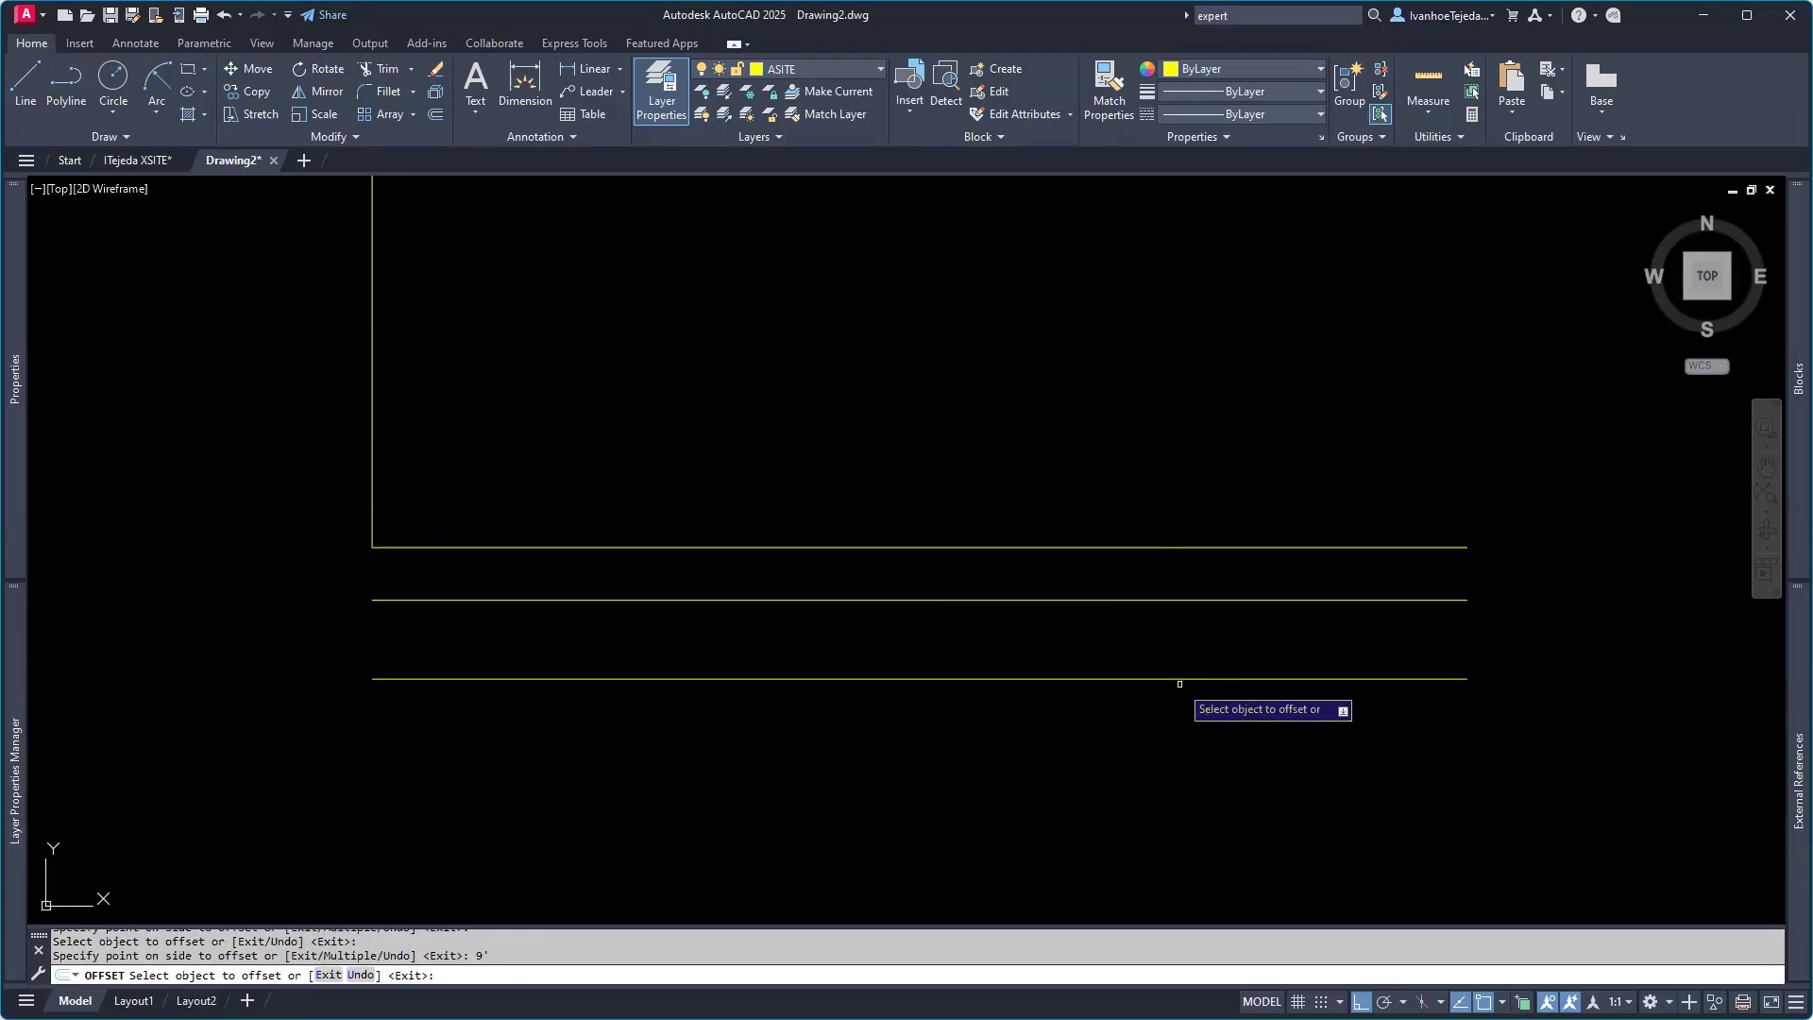
pyautogui.click(1180, 677)
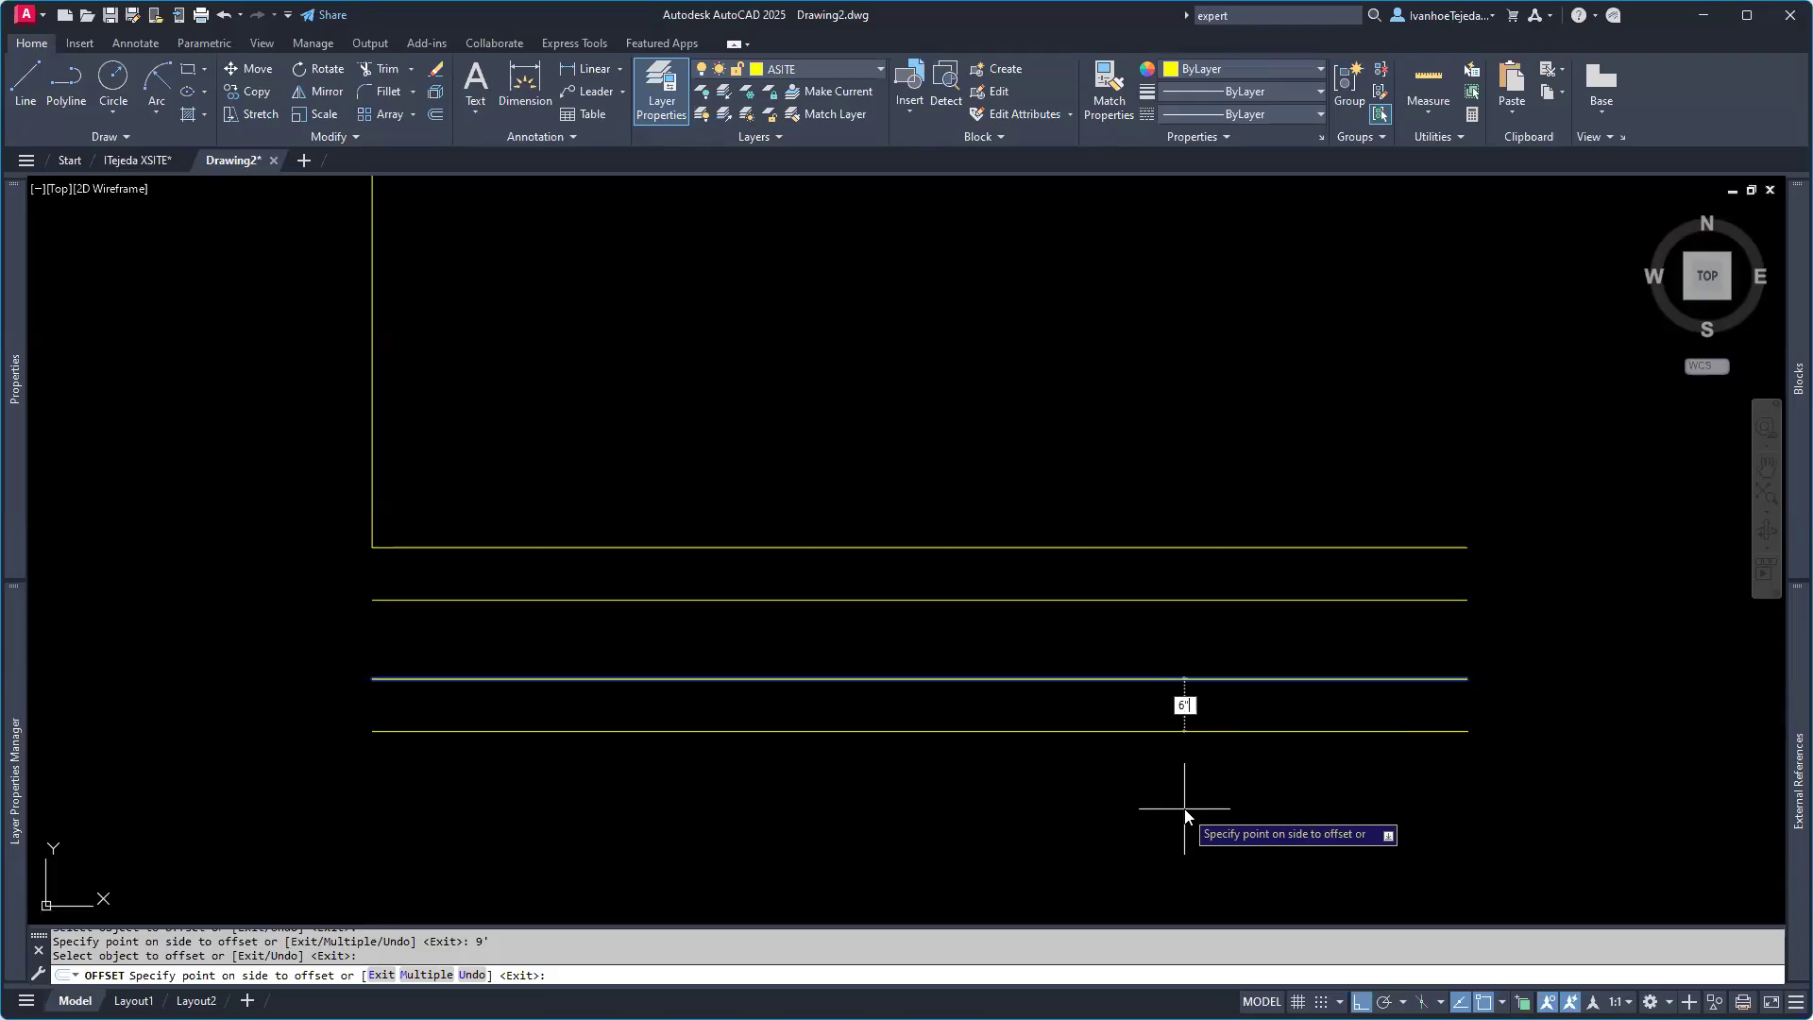
pyautogui.press('Return')
pyautogui.press('Return')
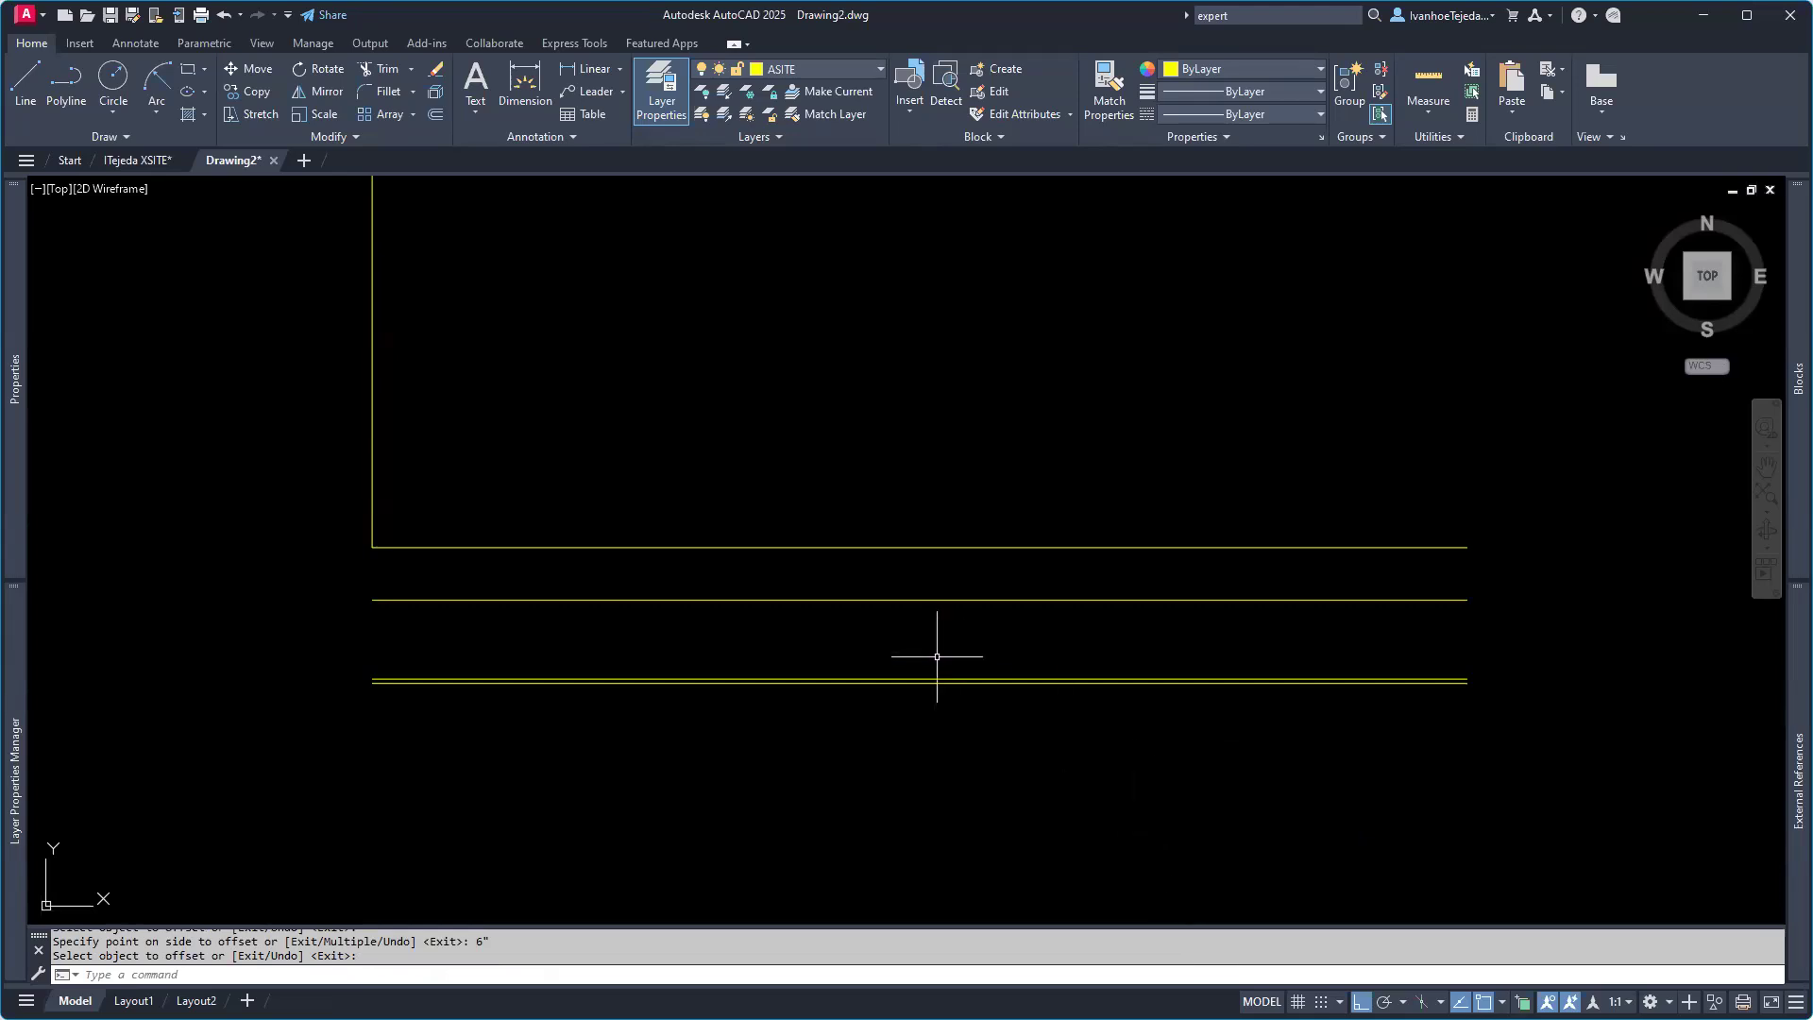
# Step: Check the vertical sidewalk and parkway dimensions and the corner at 0,0 in XSITE SU25.pdf, and return to AutoCAD
pyautogui.scroll(-2, 937, 656)
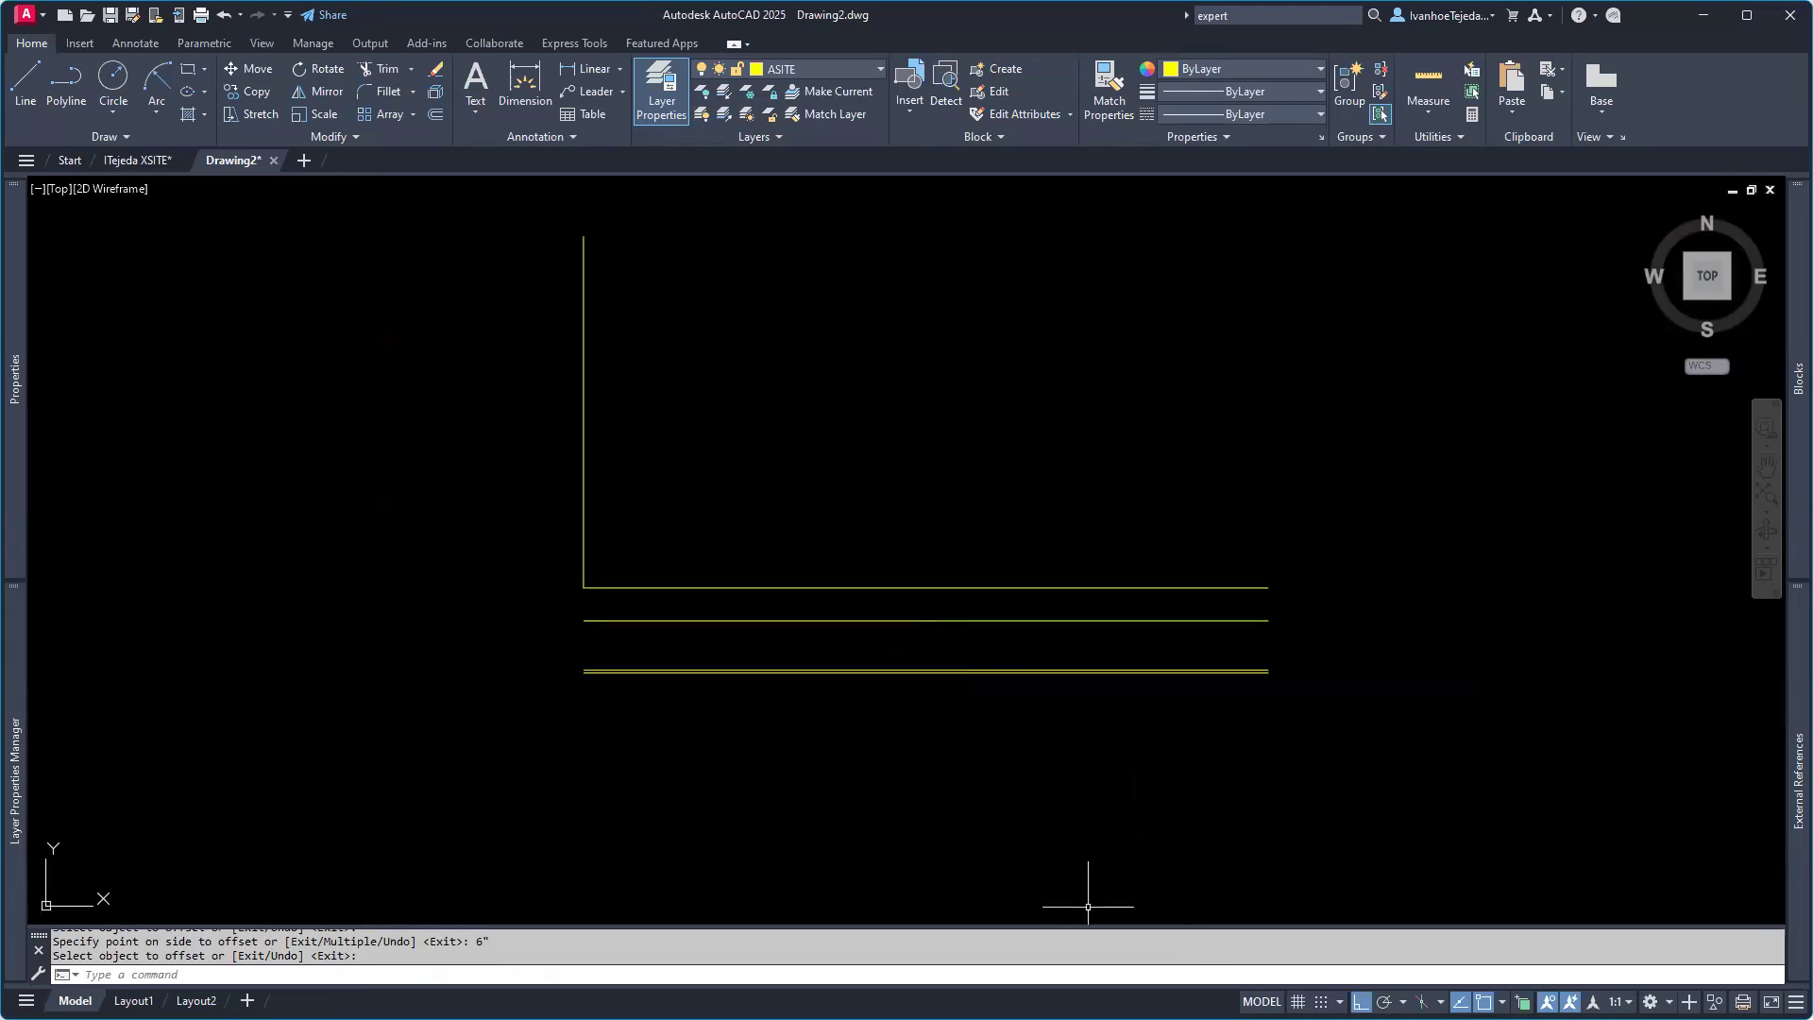
pyautogui.hotkey('alt', 'Tab')
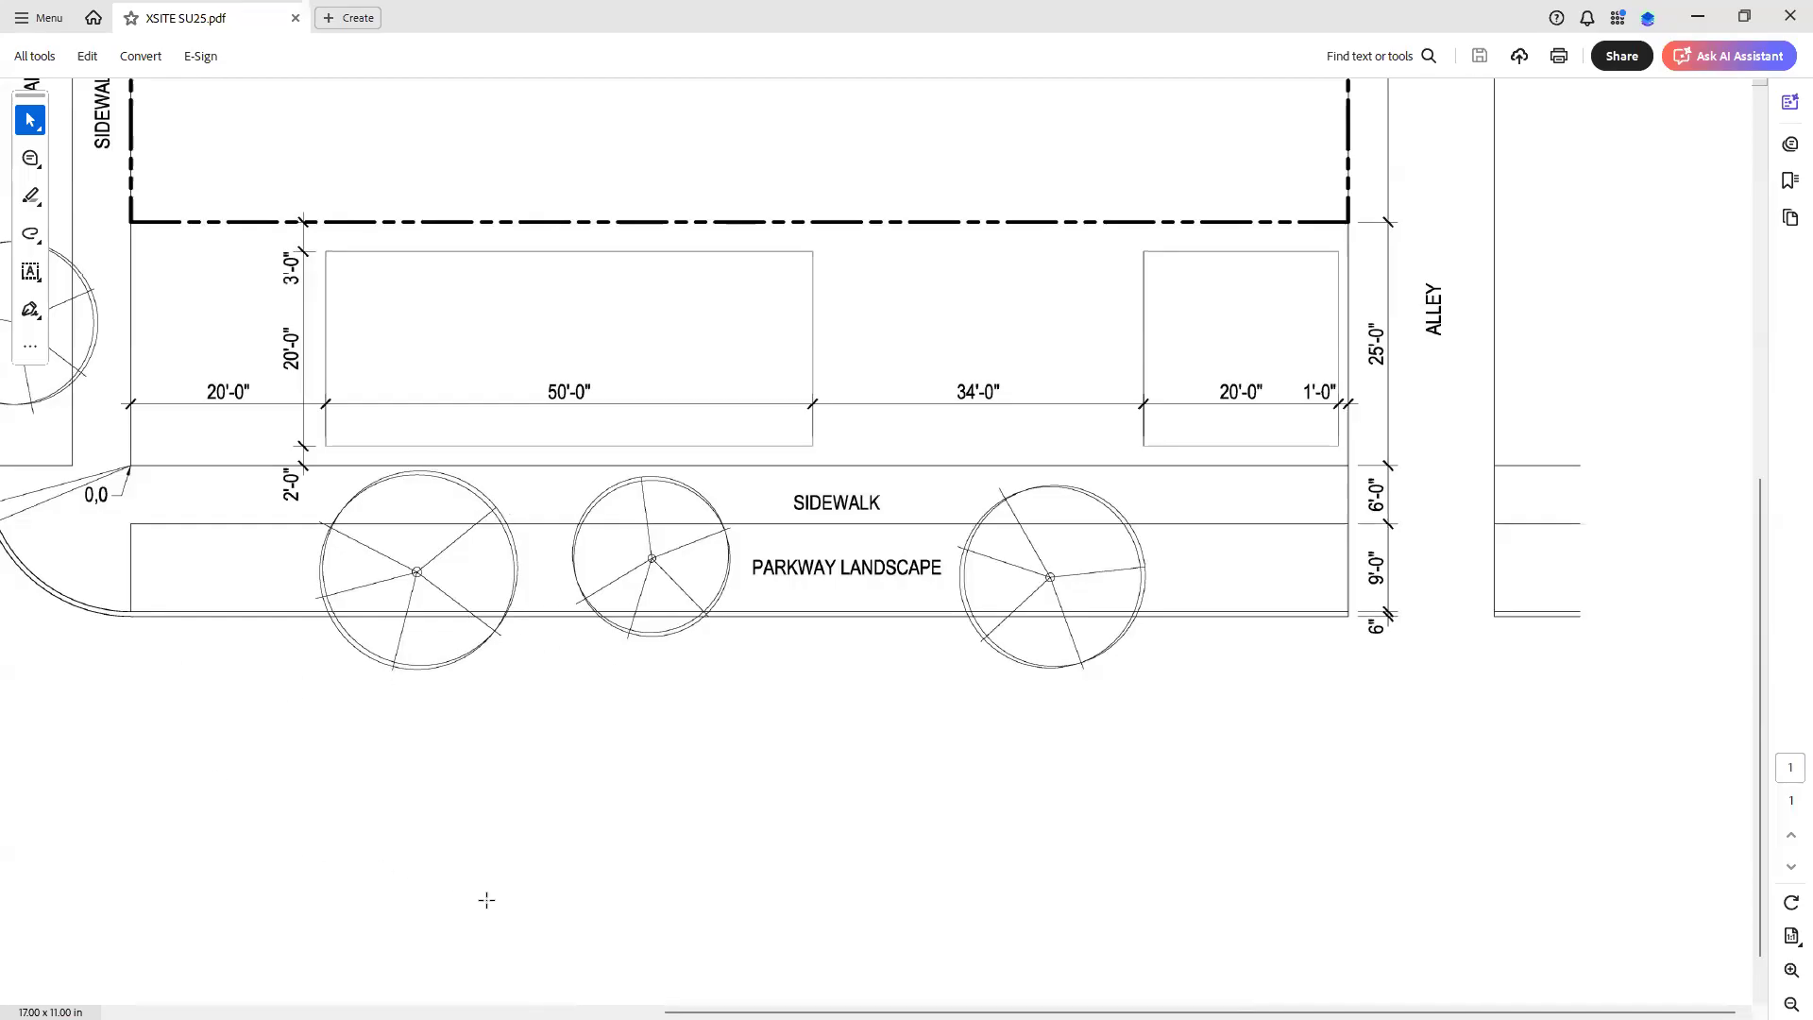
pyautogui.keyDown('shift'); pyautogui.hscroll(-10, 359, 982); pyautogui.keyUp('shift')
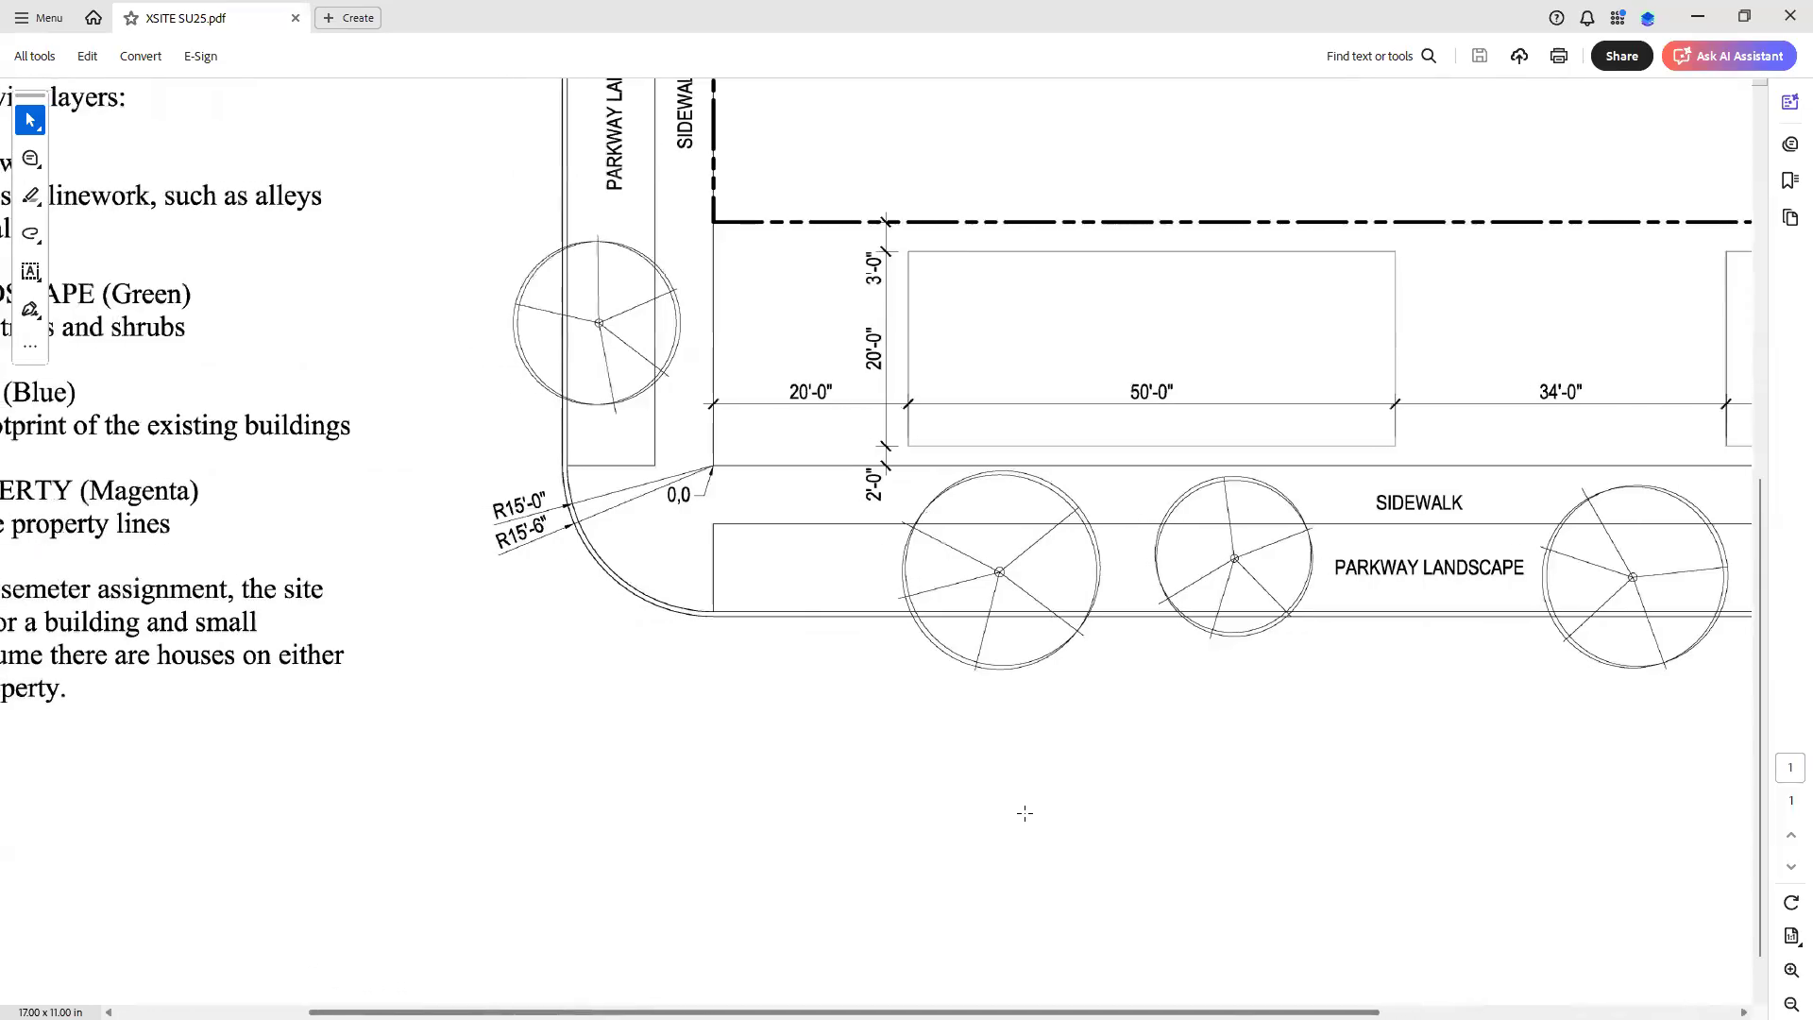
pyautogui.moveTo(1759, 601); pyautogui.dragTo(1755, 338)
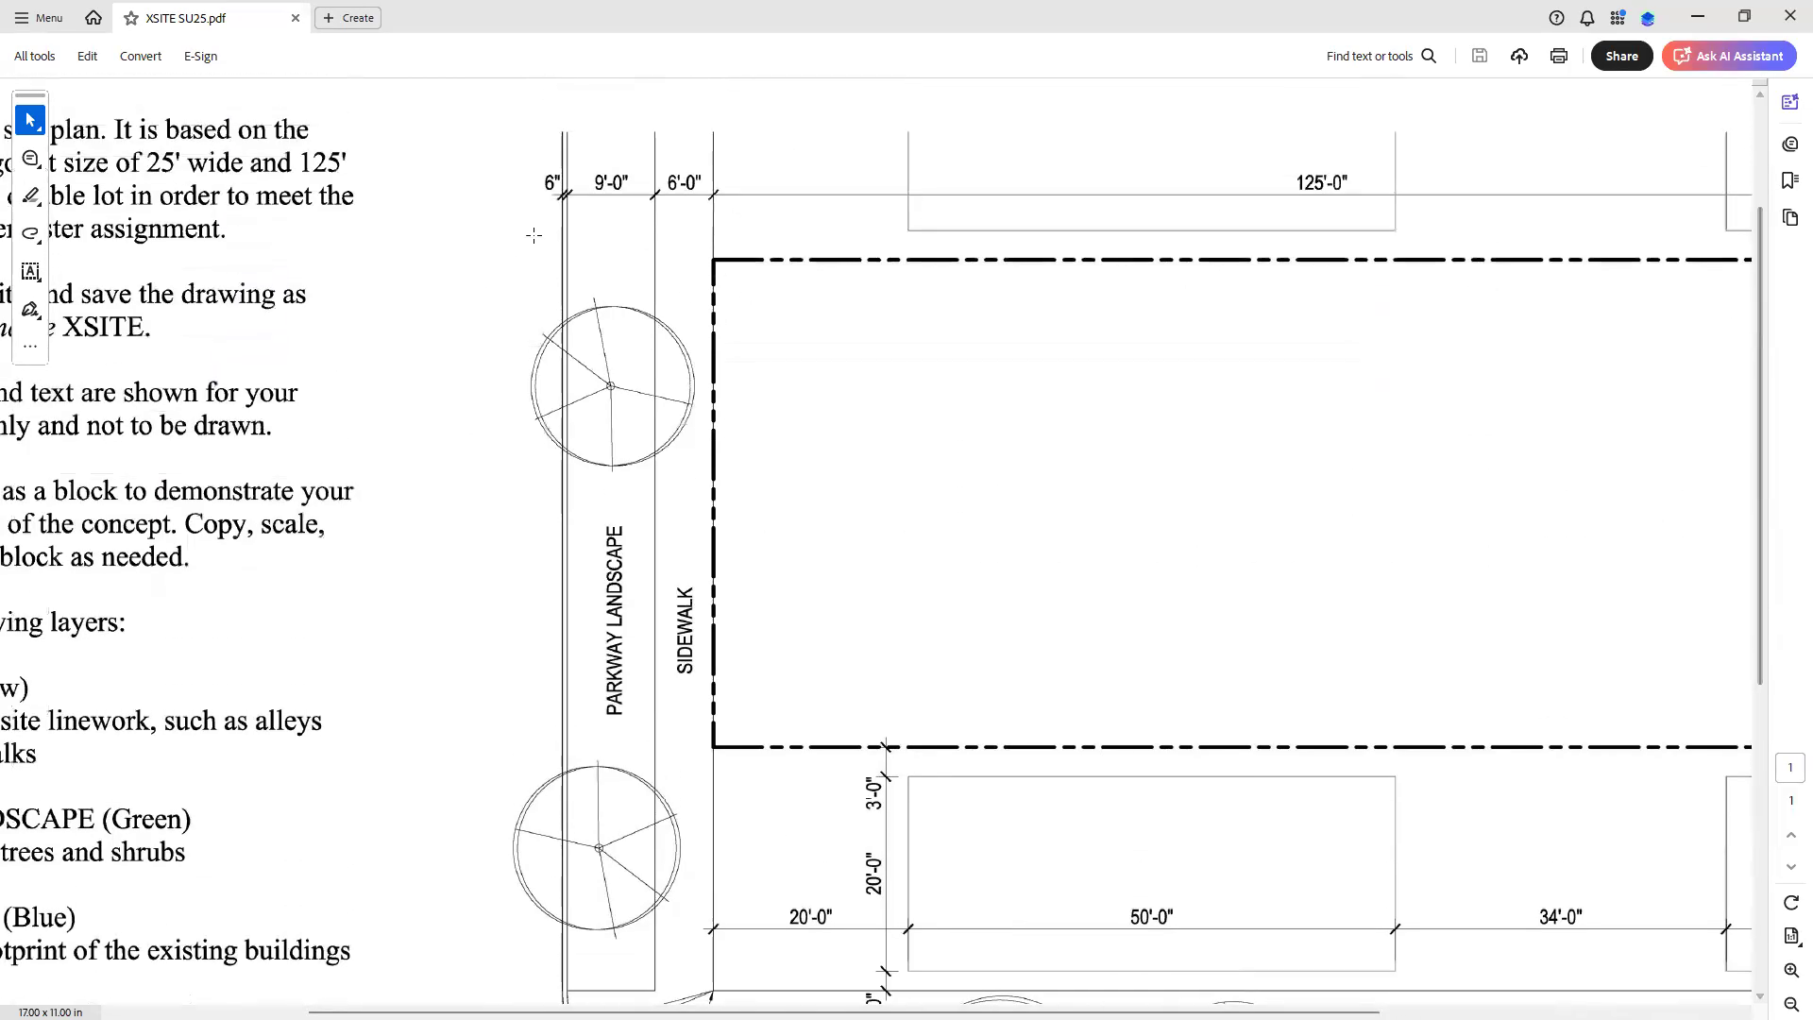
pyautogui.moveTo(1761, 361); pyautogui.dragTo(1758, 516)
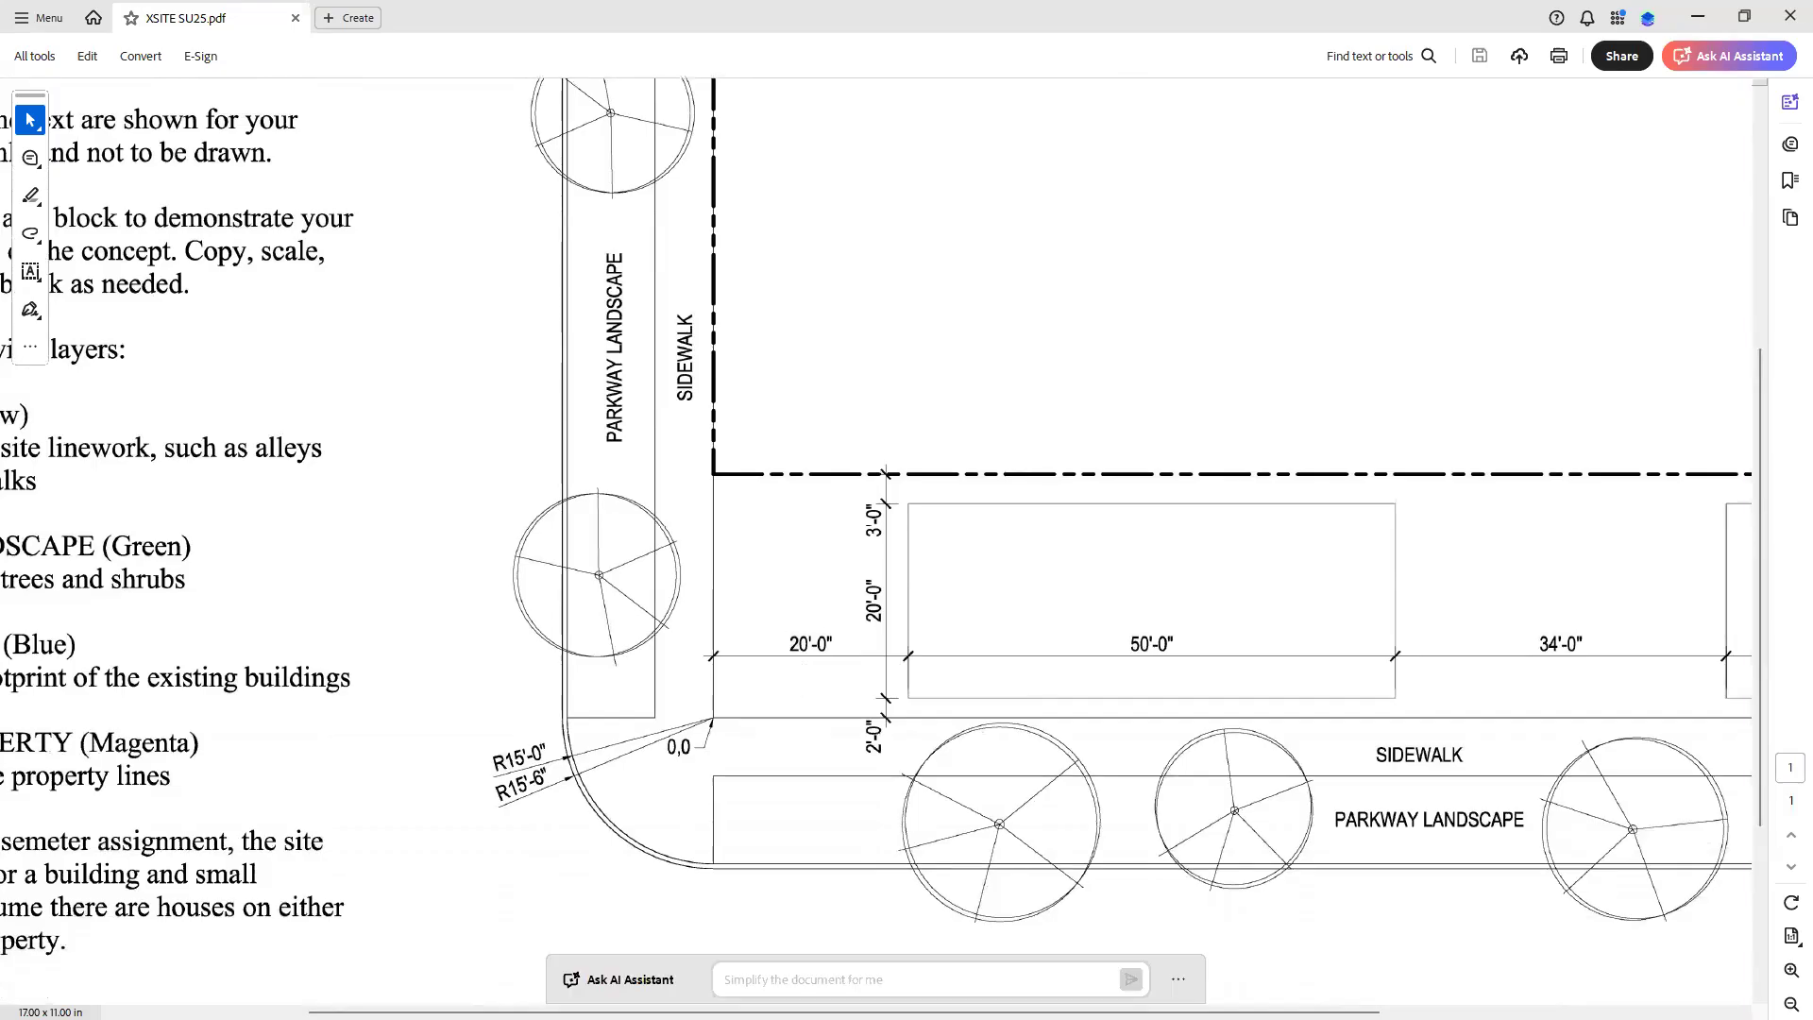
pyautogui.hotkey('alt', 'Tab')
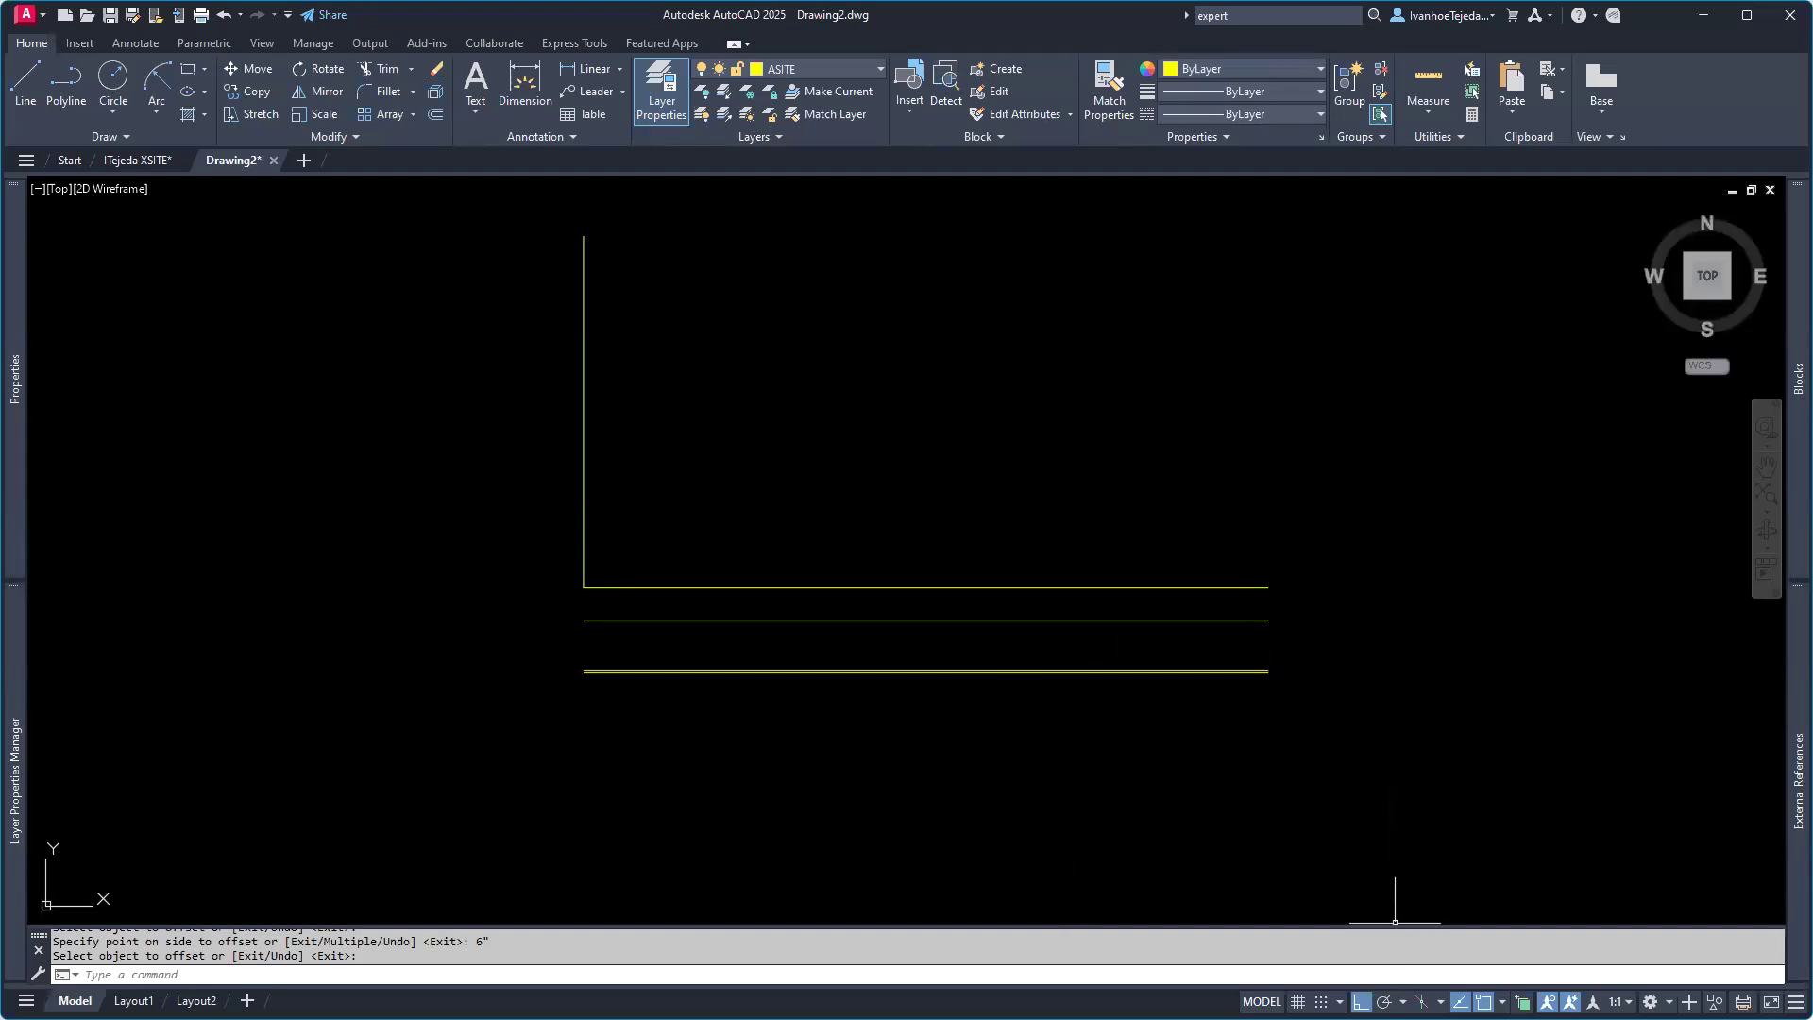
# Step: Turn on polar tracking and check its angle increment and the active object snaps
pyautogui.press('F10')
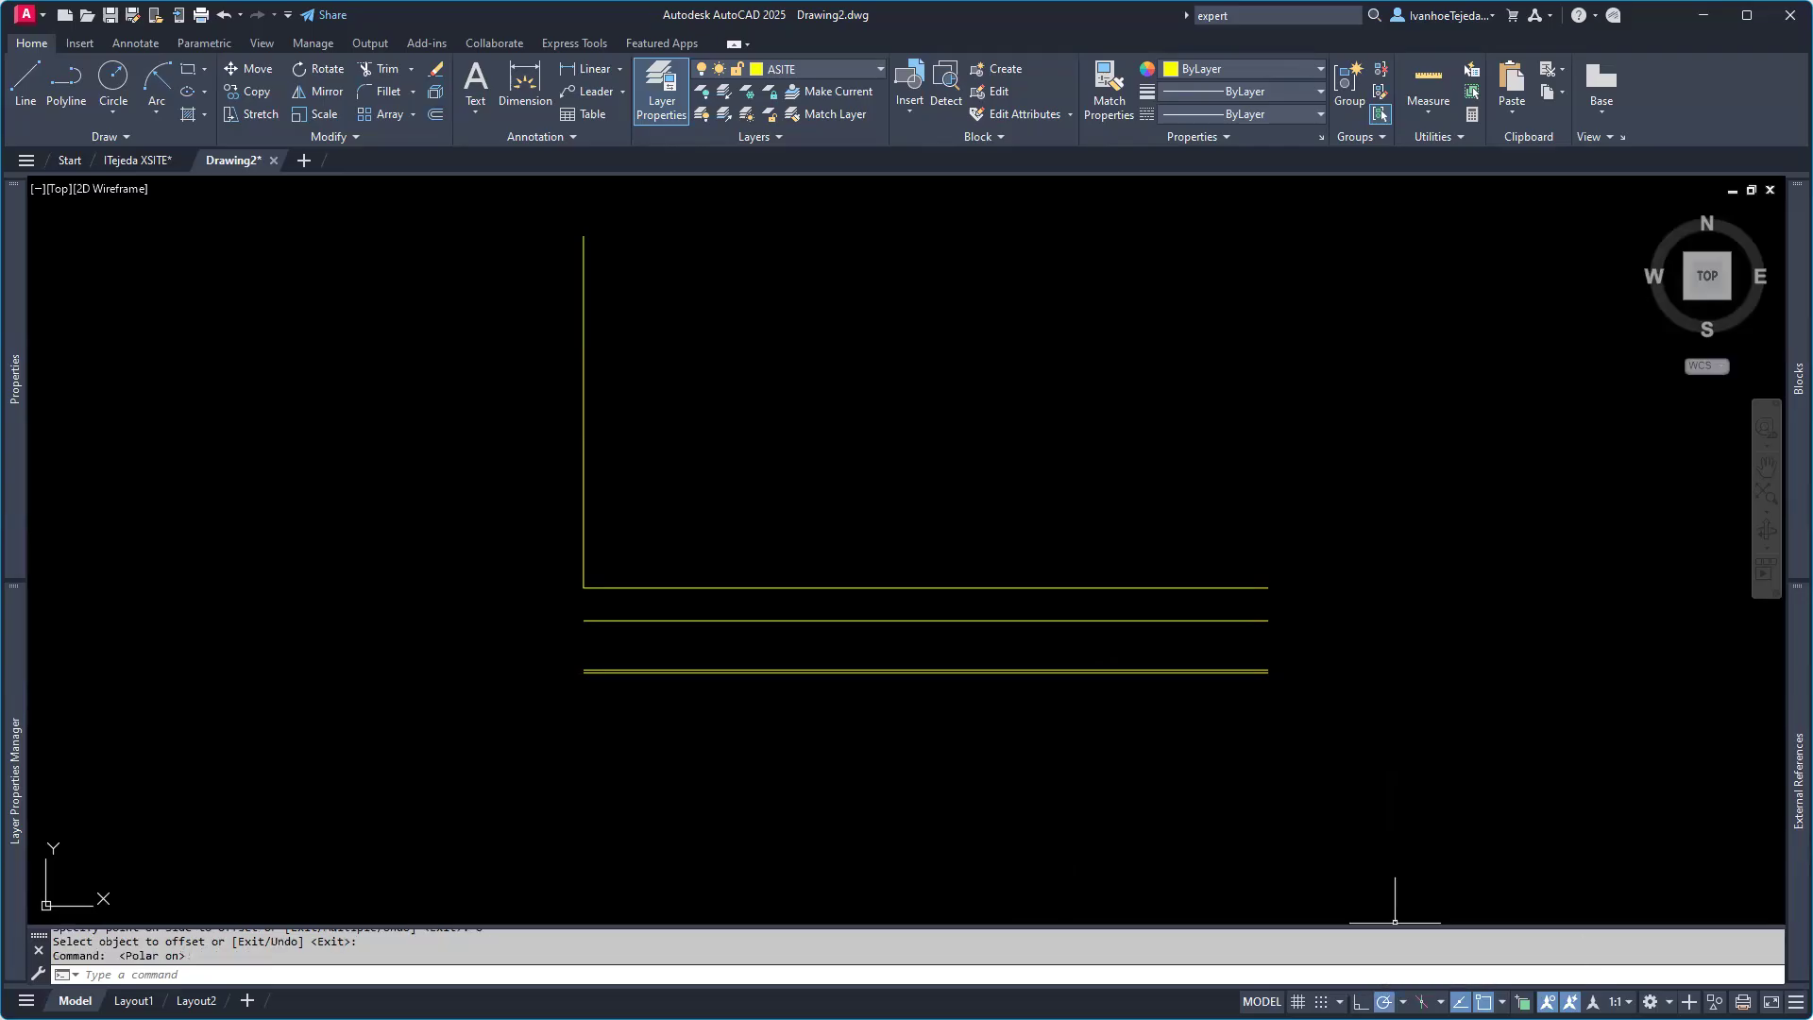
pyautogui.click(1403, 1002)
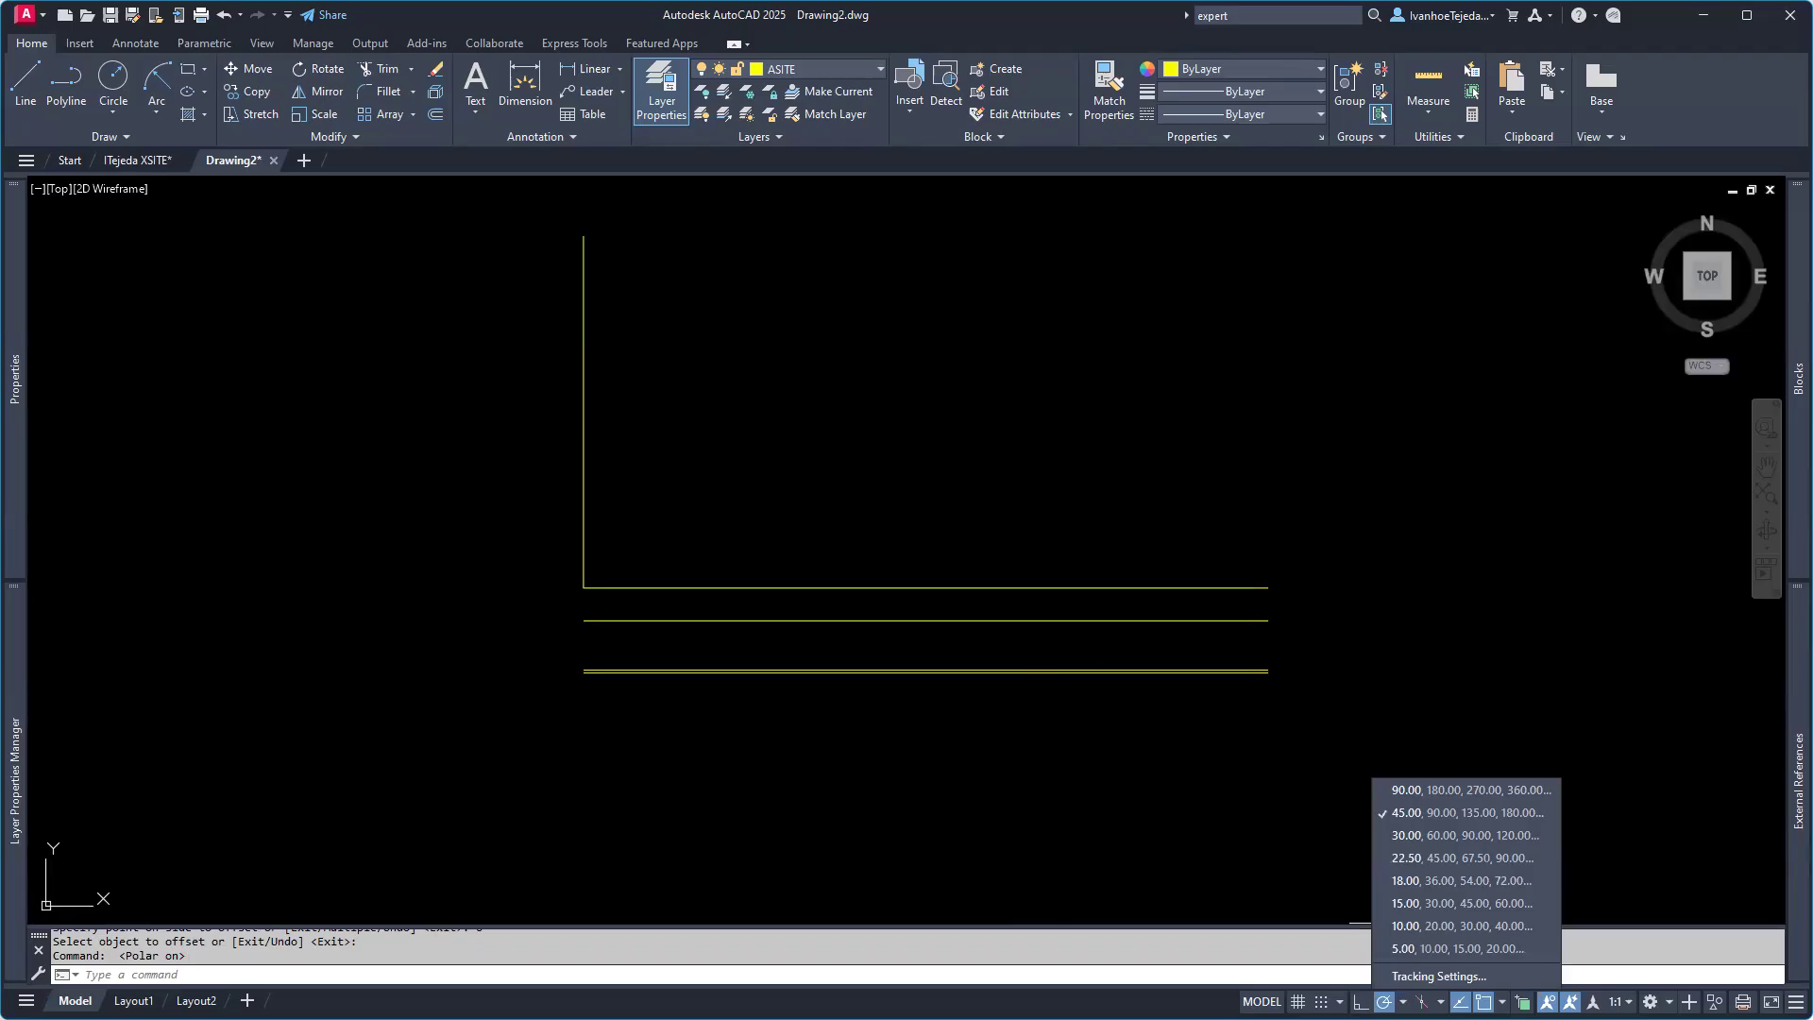
pyautogui.press('Escape')
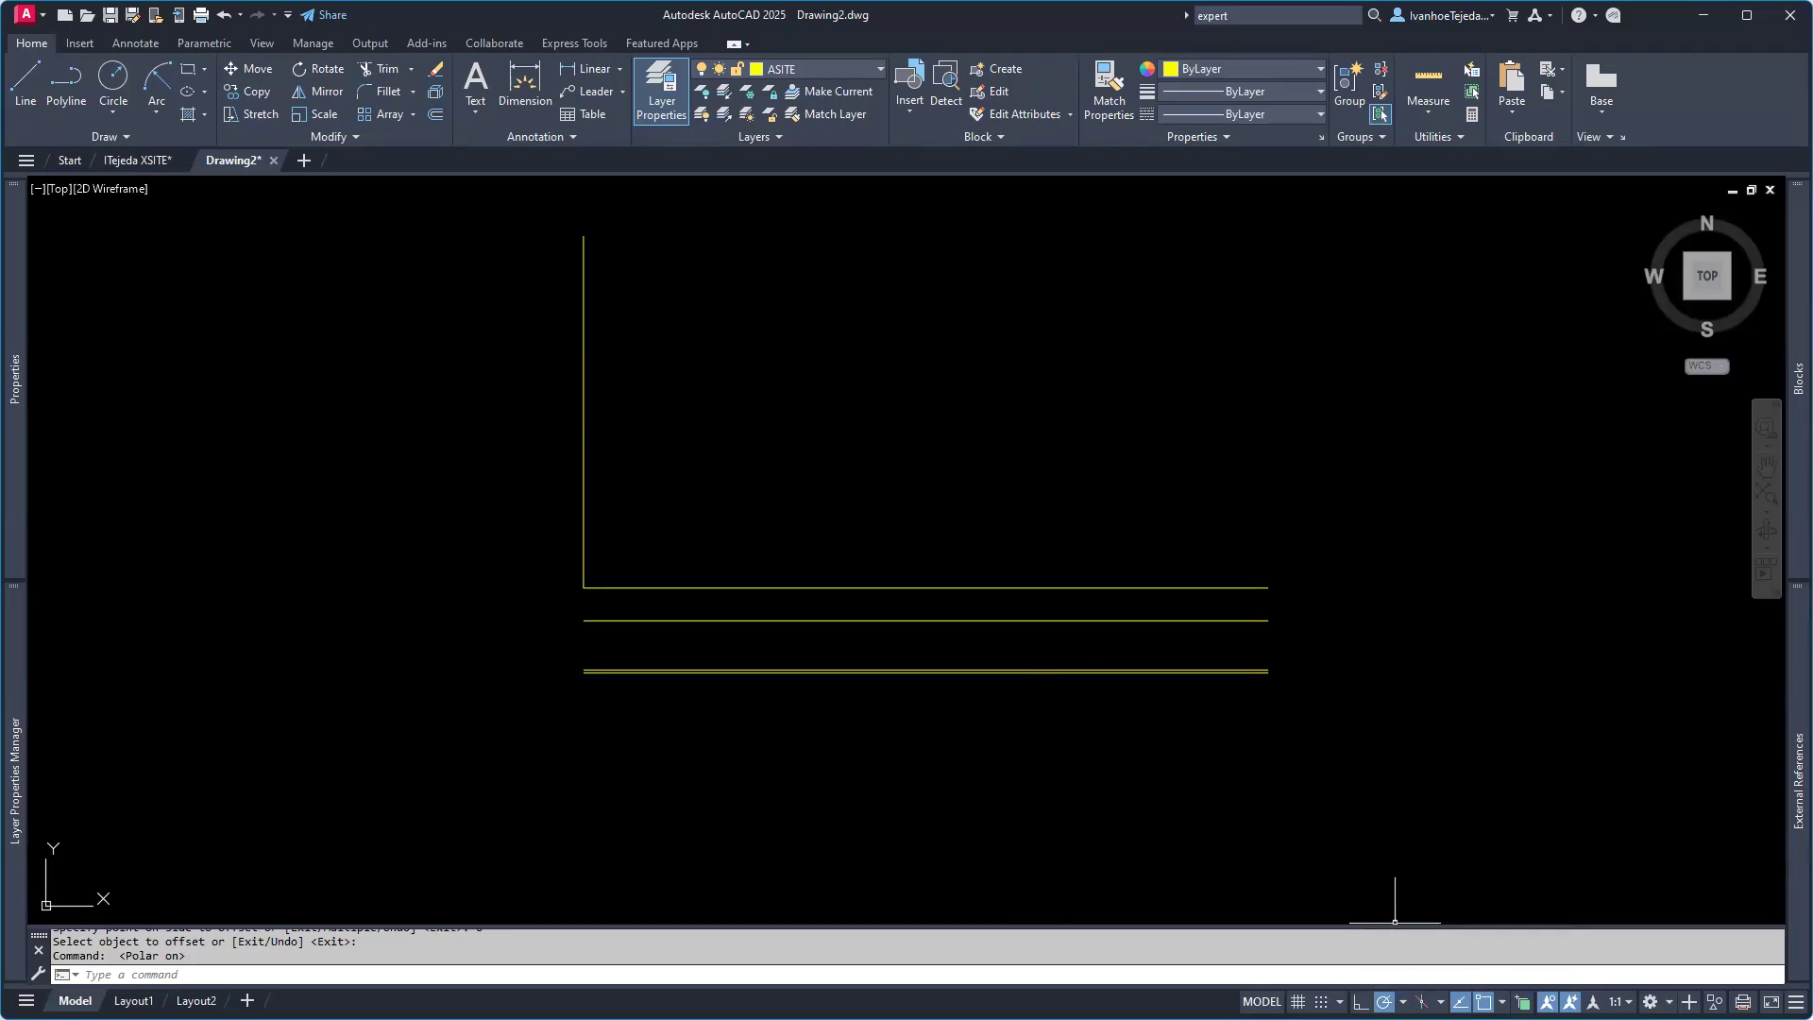
pyautogui.click(1502, 1002)
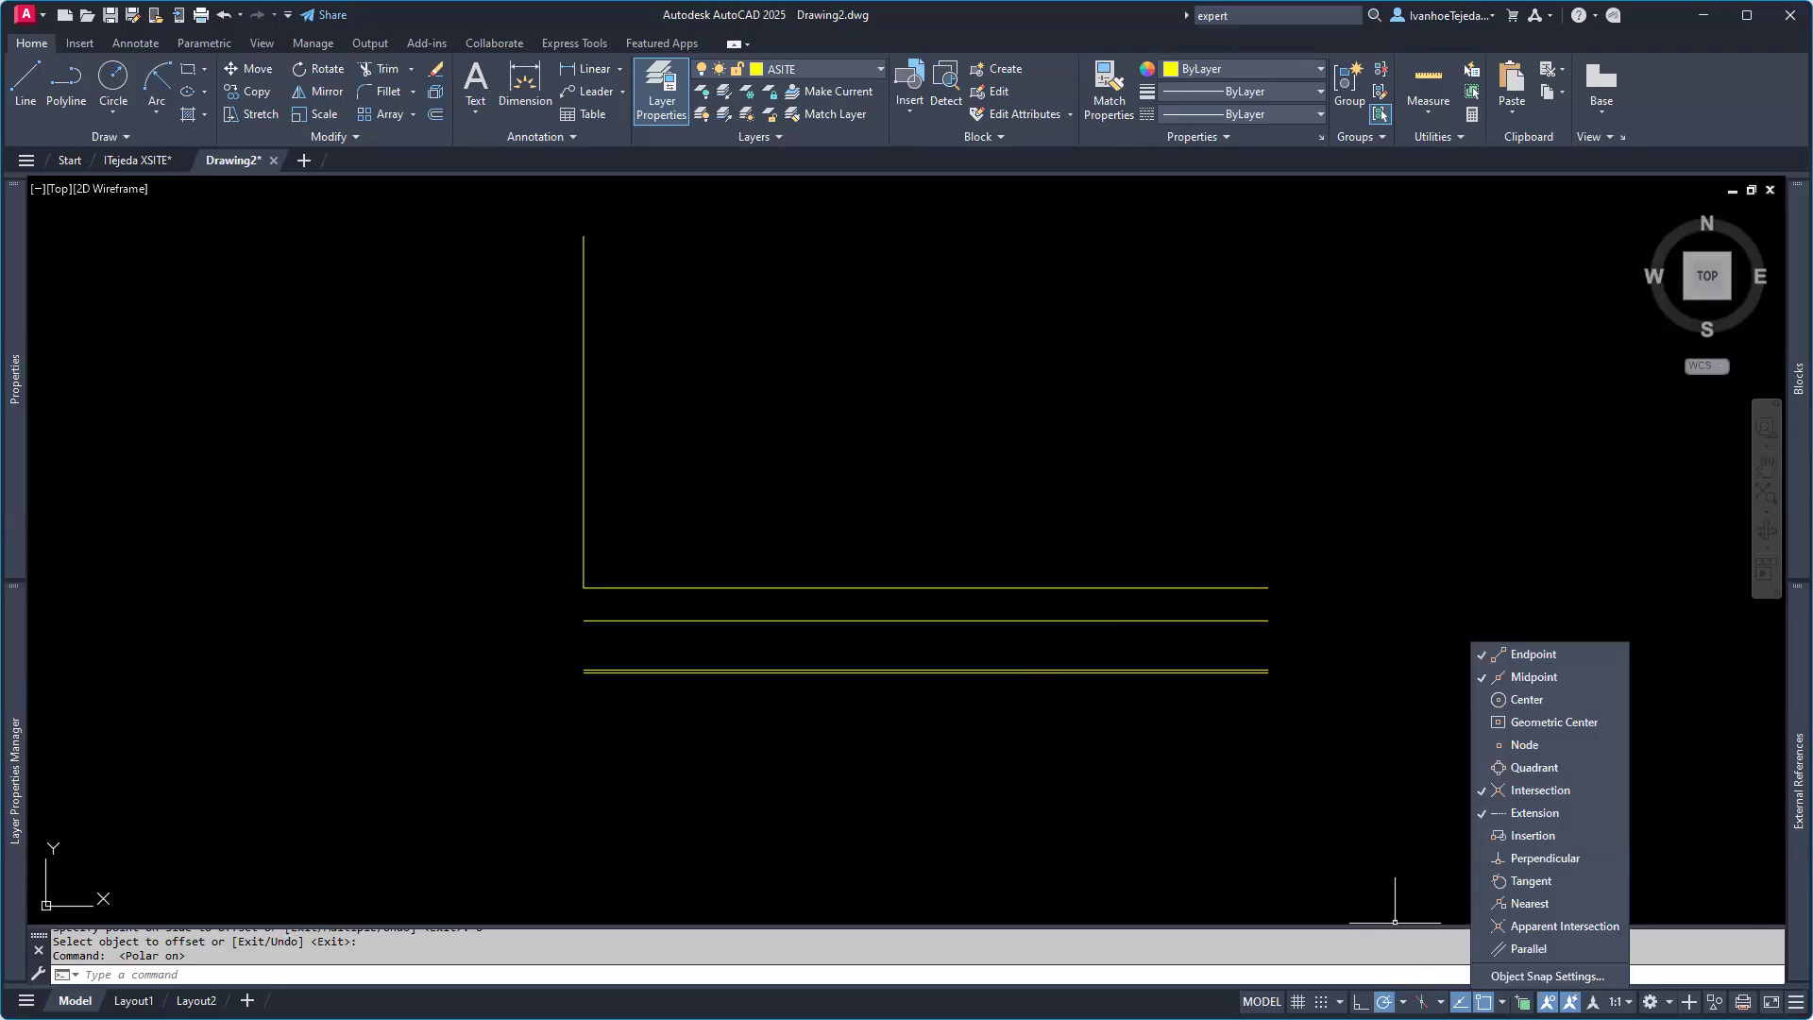
pyautogui.press('Escape')
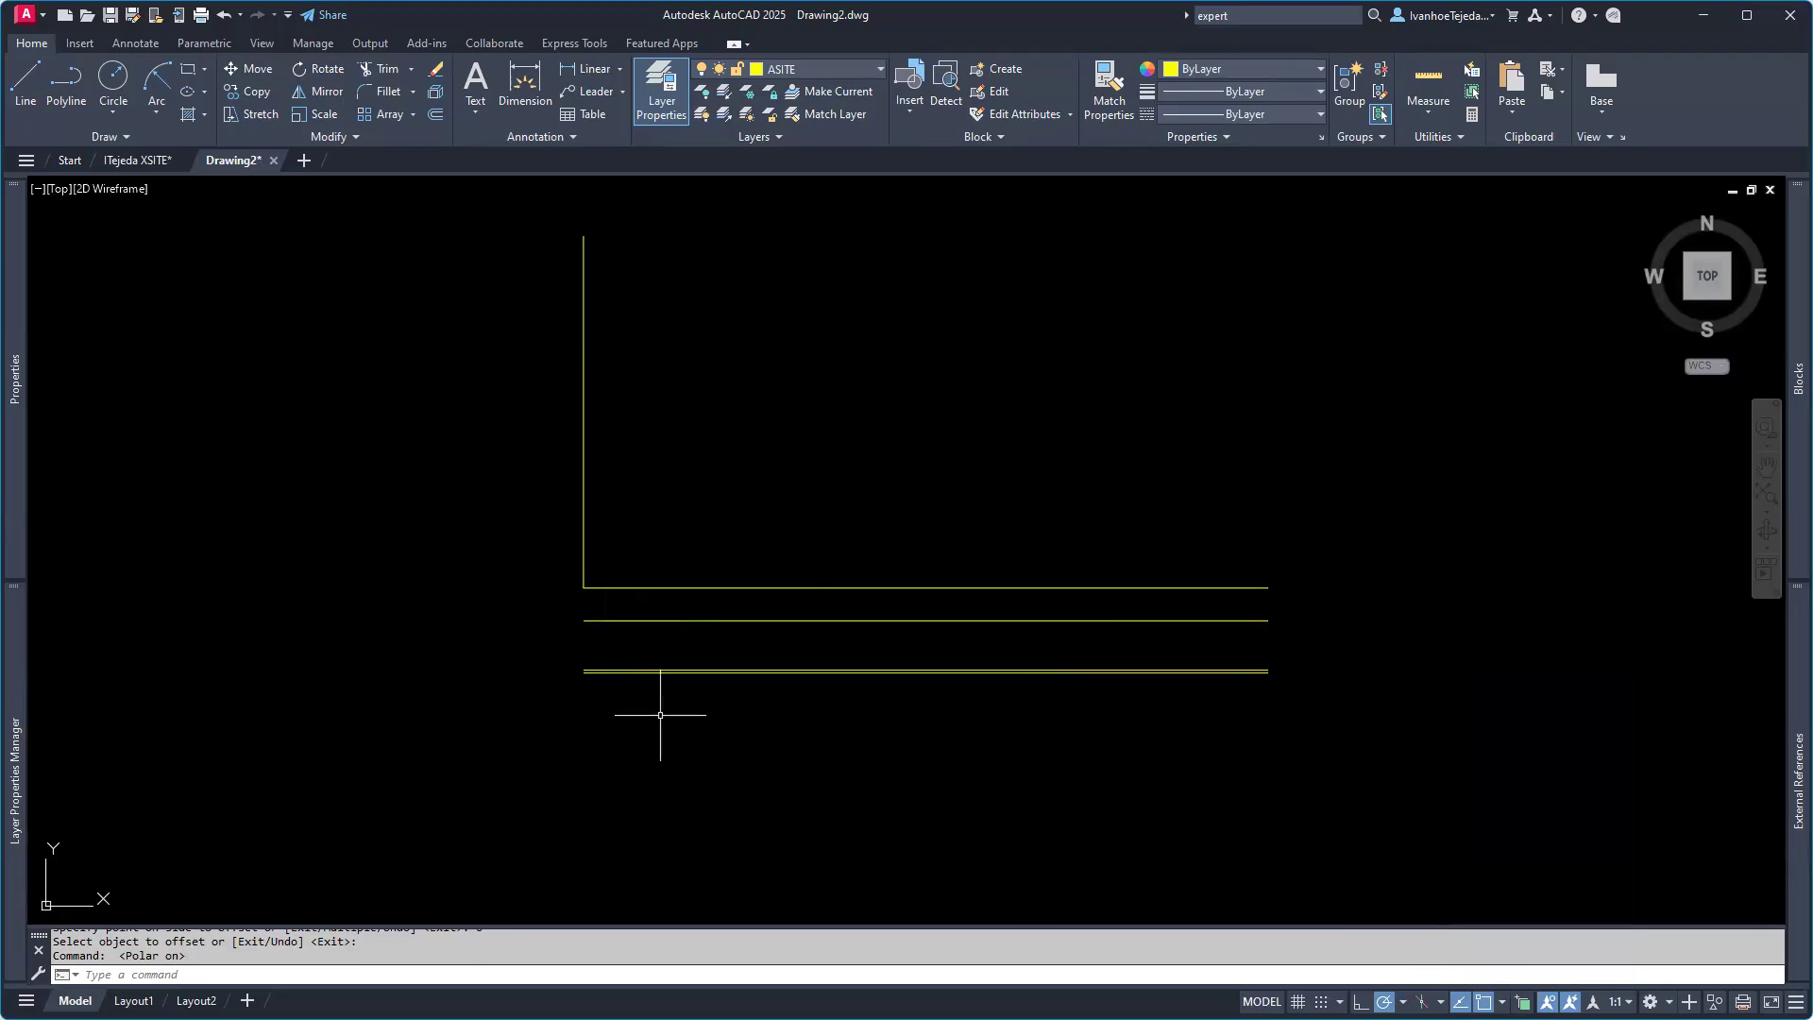
# Step: Mirror the three offset horizontal lines about a 45° line through the origin corner, keeping the source lines
pyautogui.scroll(2, 636, 635)
pyautogui.scroll(2, 634, 635)
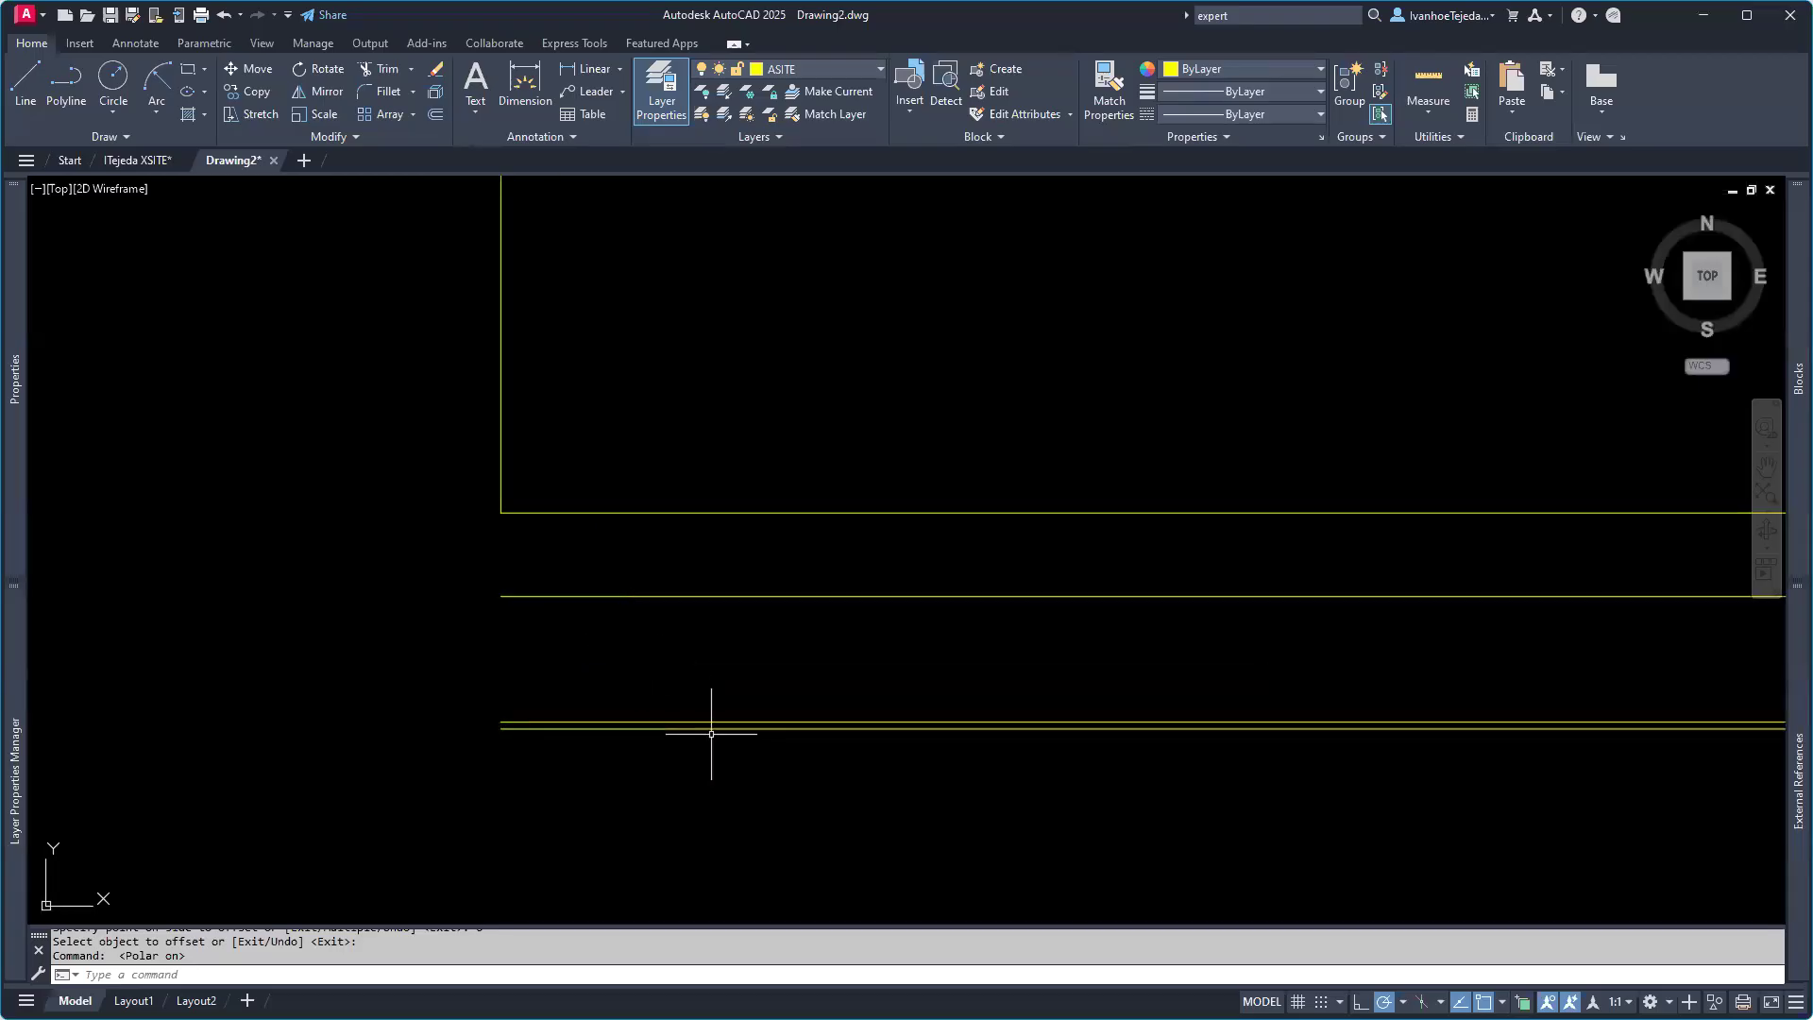
pyautogui.write('MI')
pyautogui.press('Return')
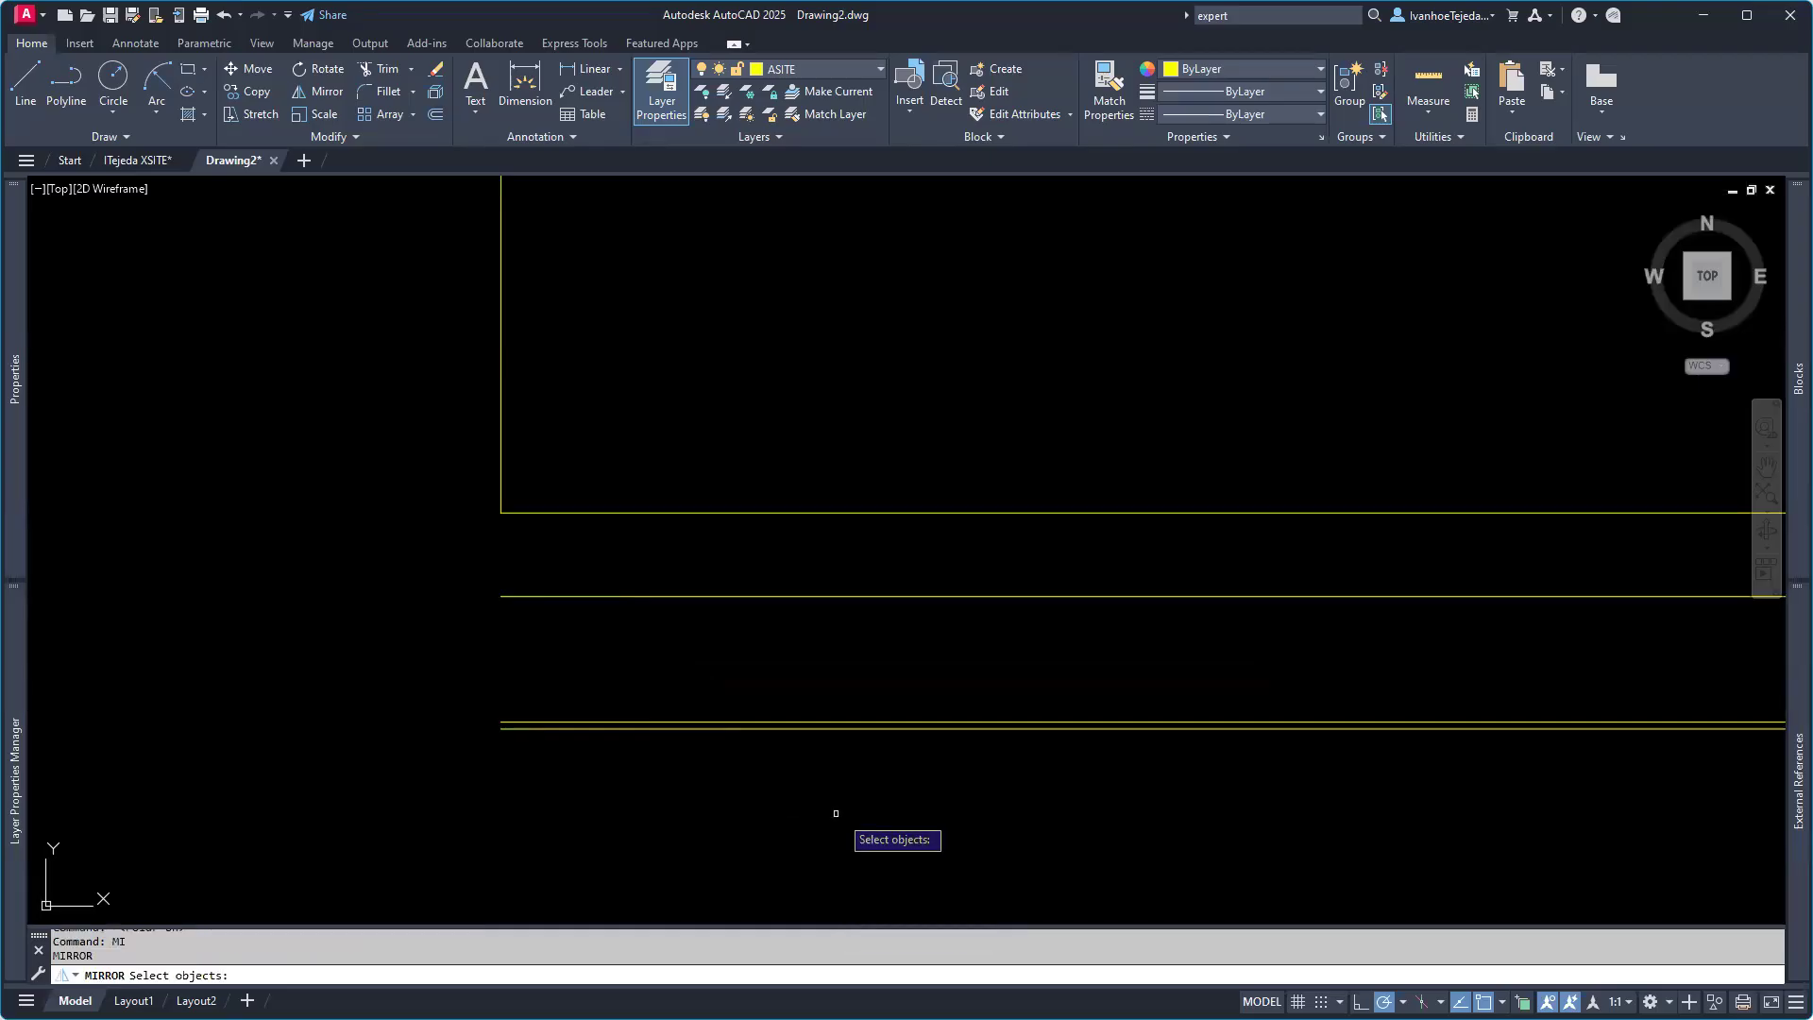
pyautogui.click(881, 807)
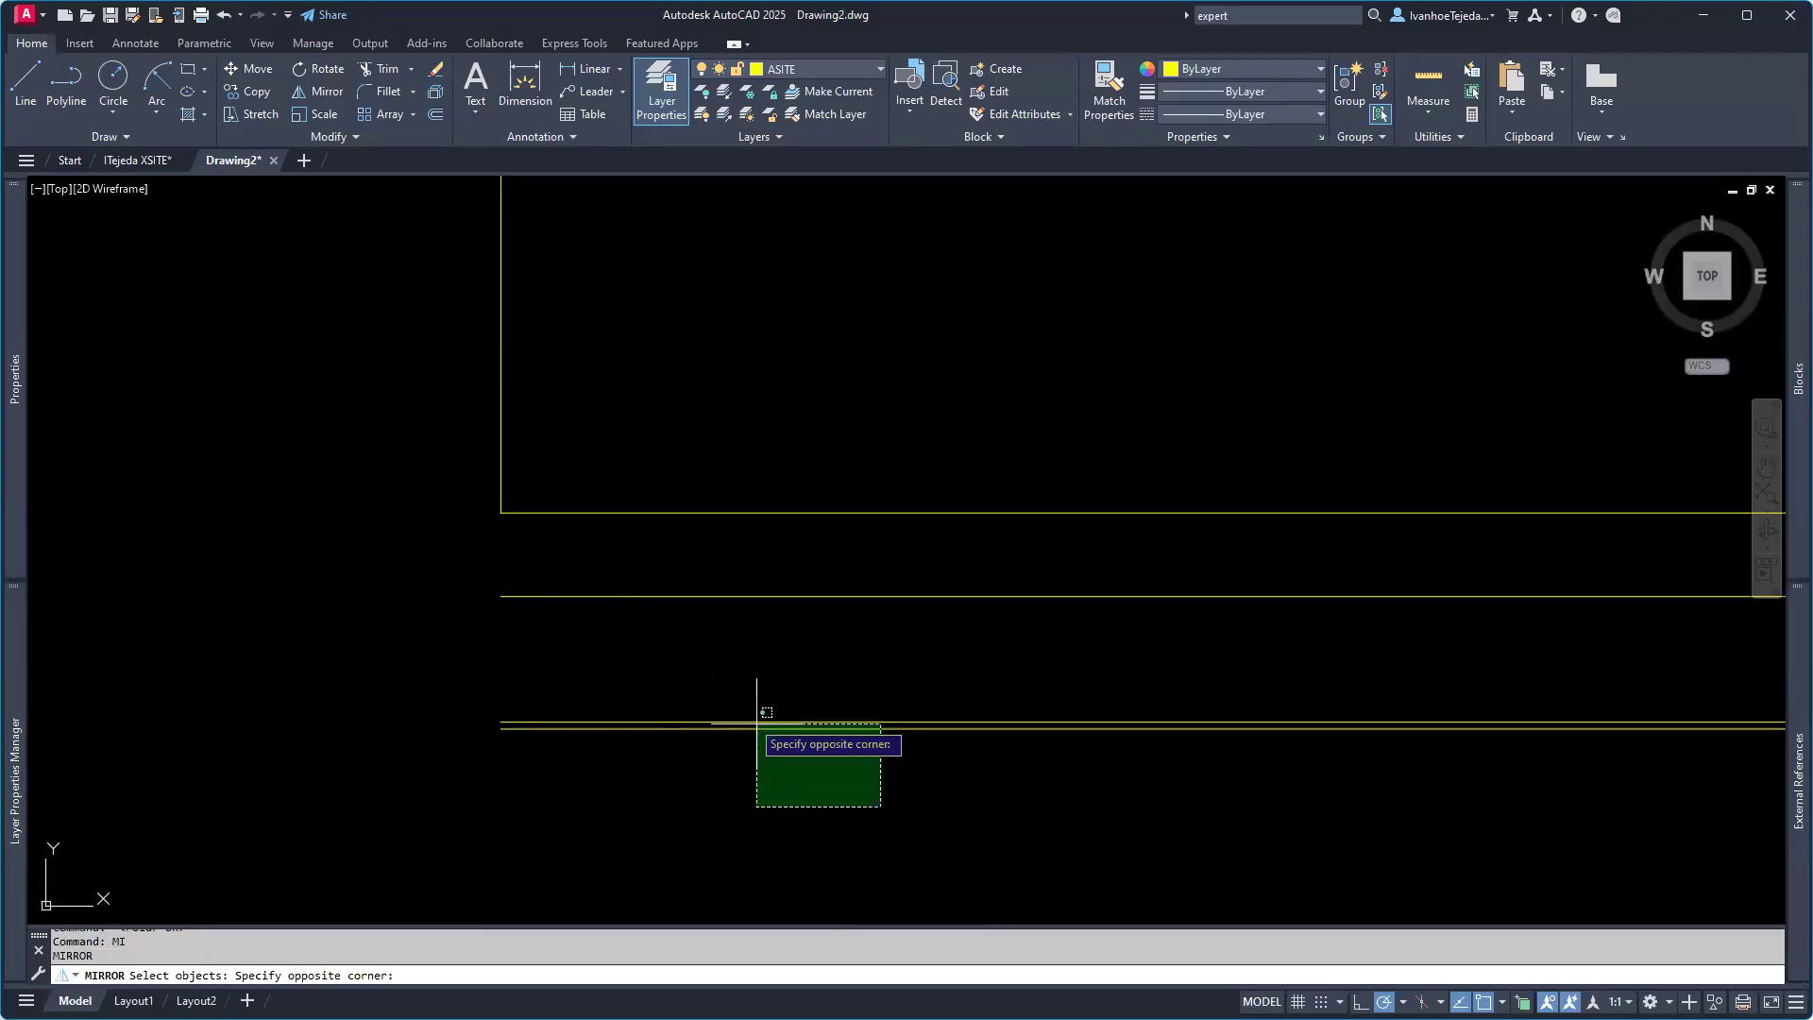
pyautogui.click(527, 569)
pyautogui.press('Return')
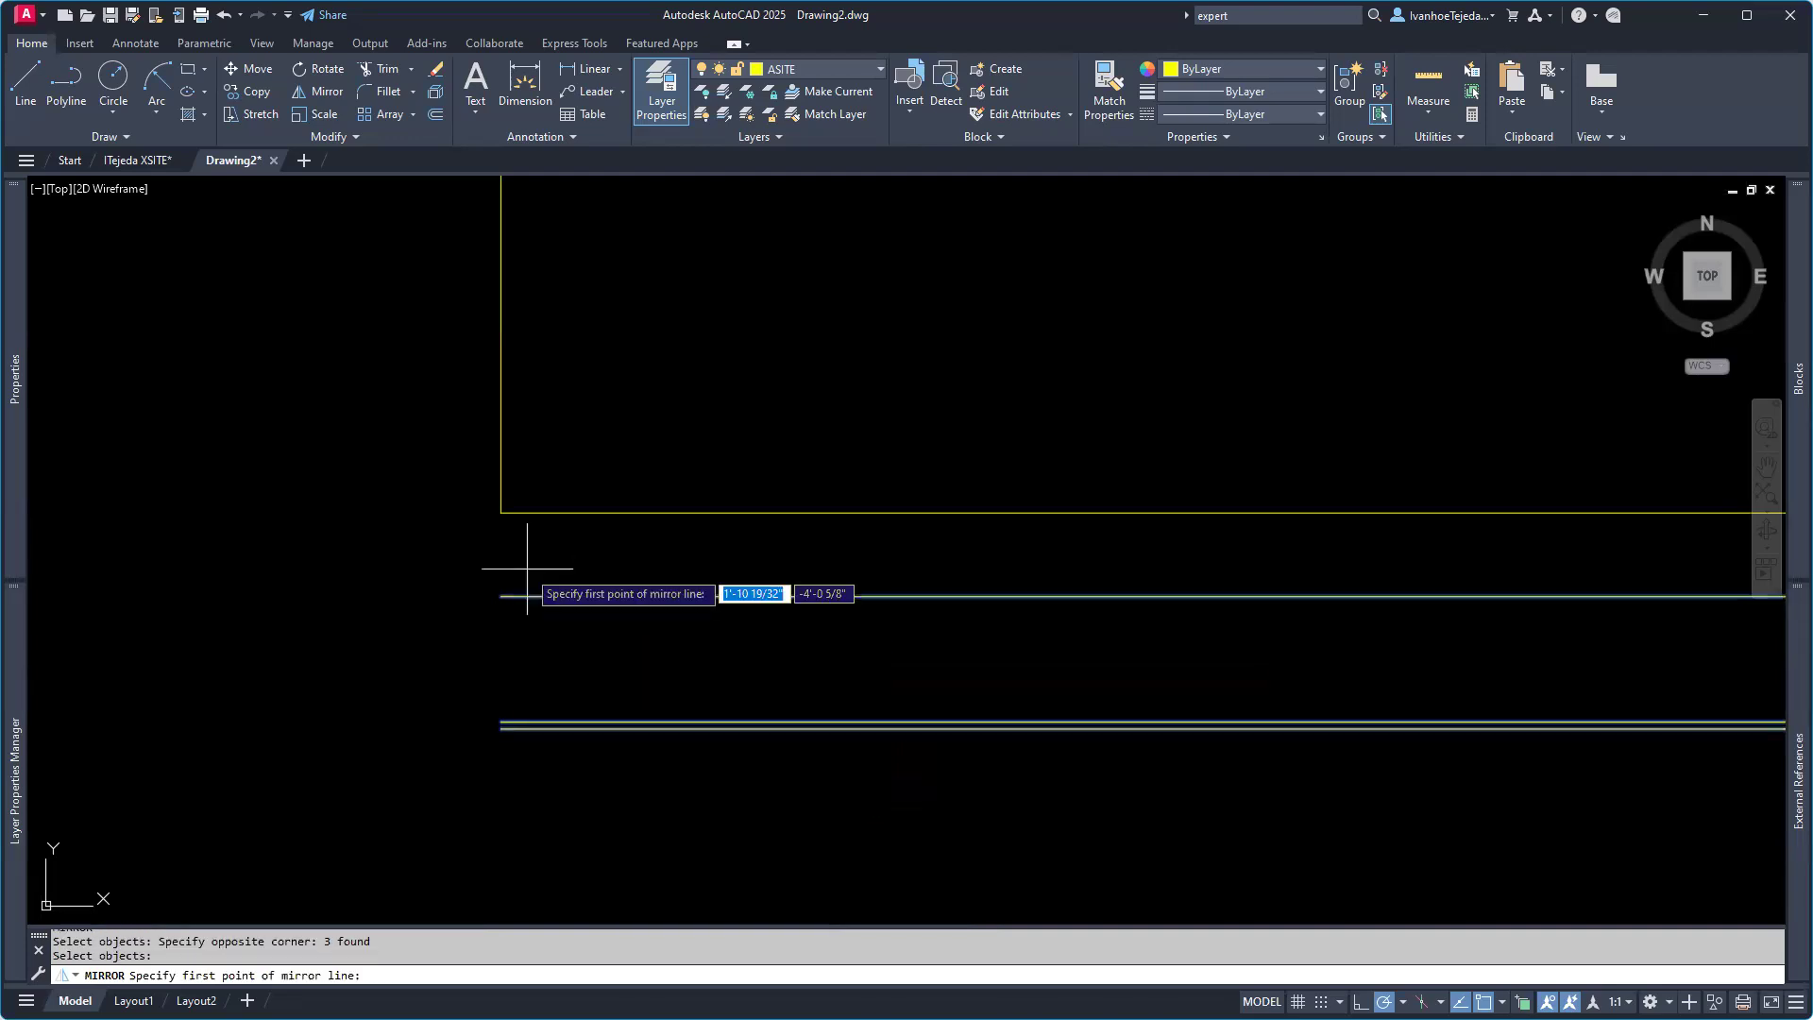
pyautogui.click(502, 513)
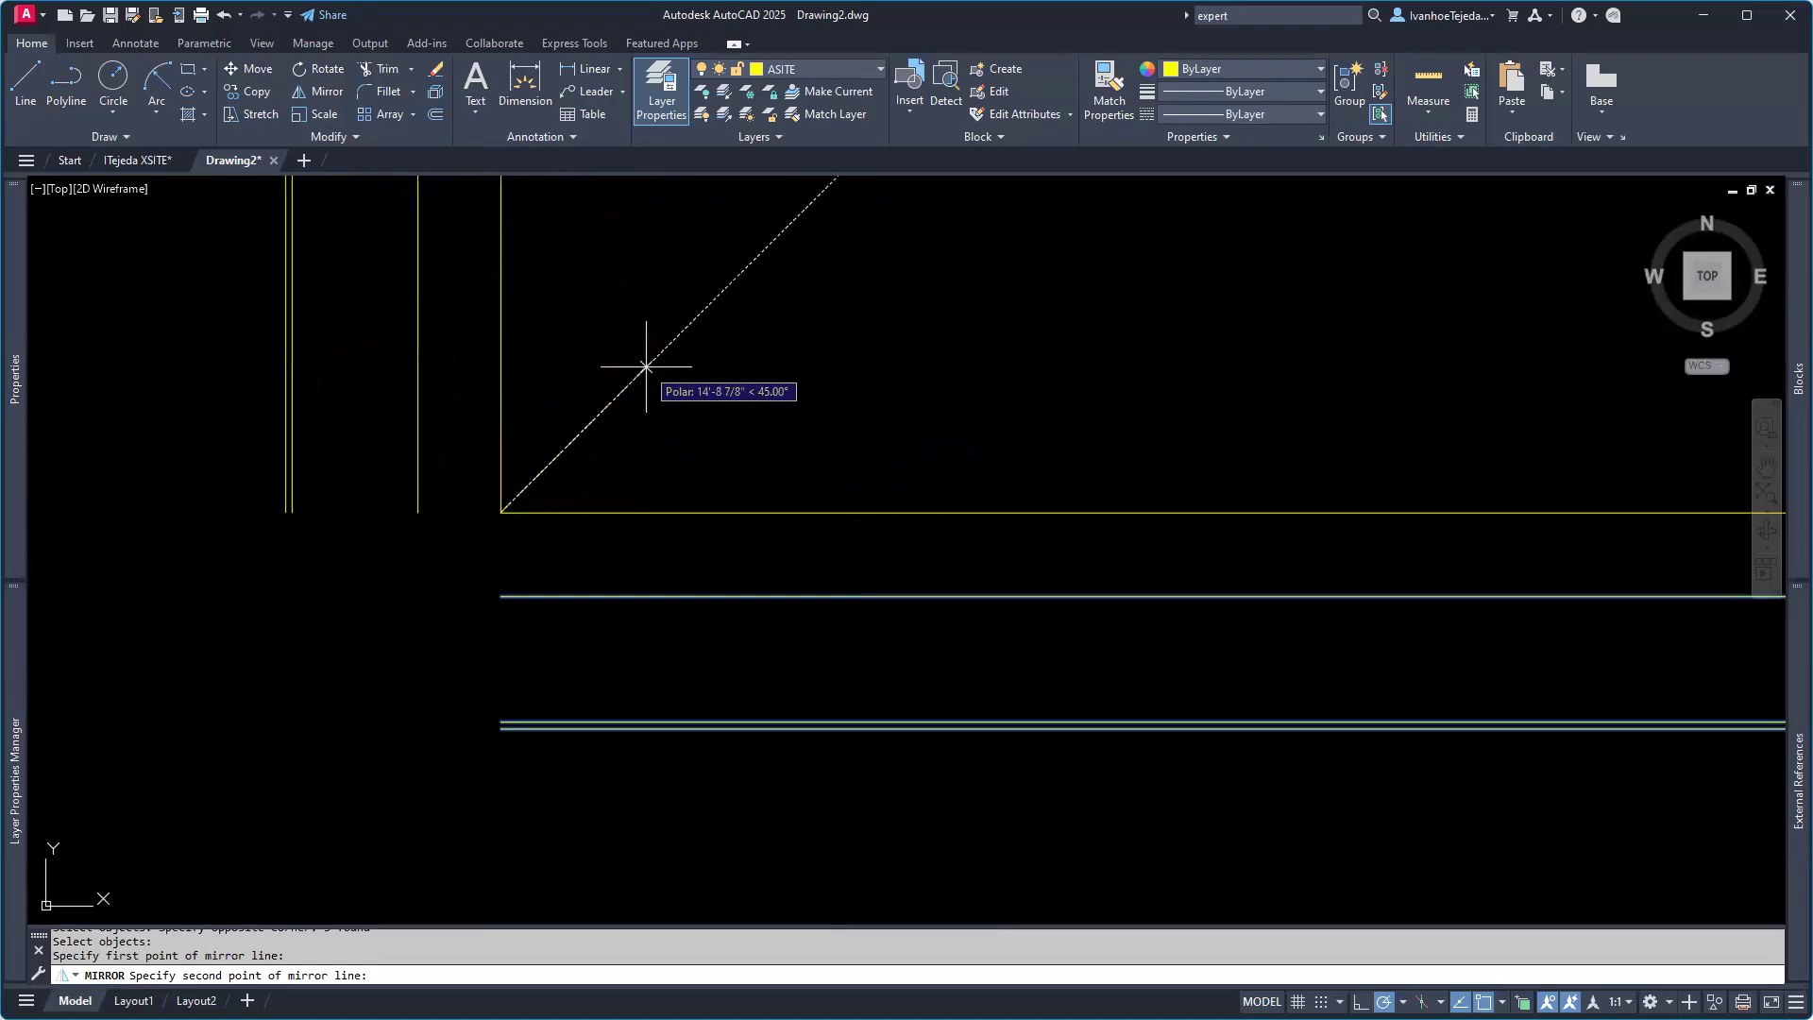
pyautogui.scroll(-1, 646, 372)
pyautogui.moveTo(646, 372); pyautogui.dragTo(822, 623, button='middle')
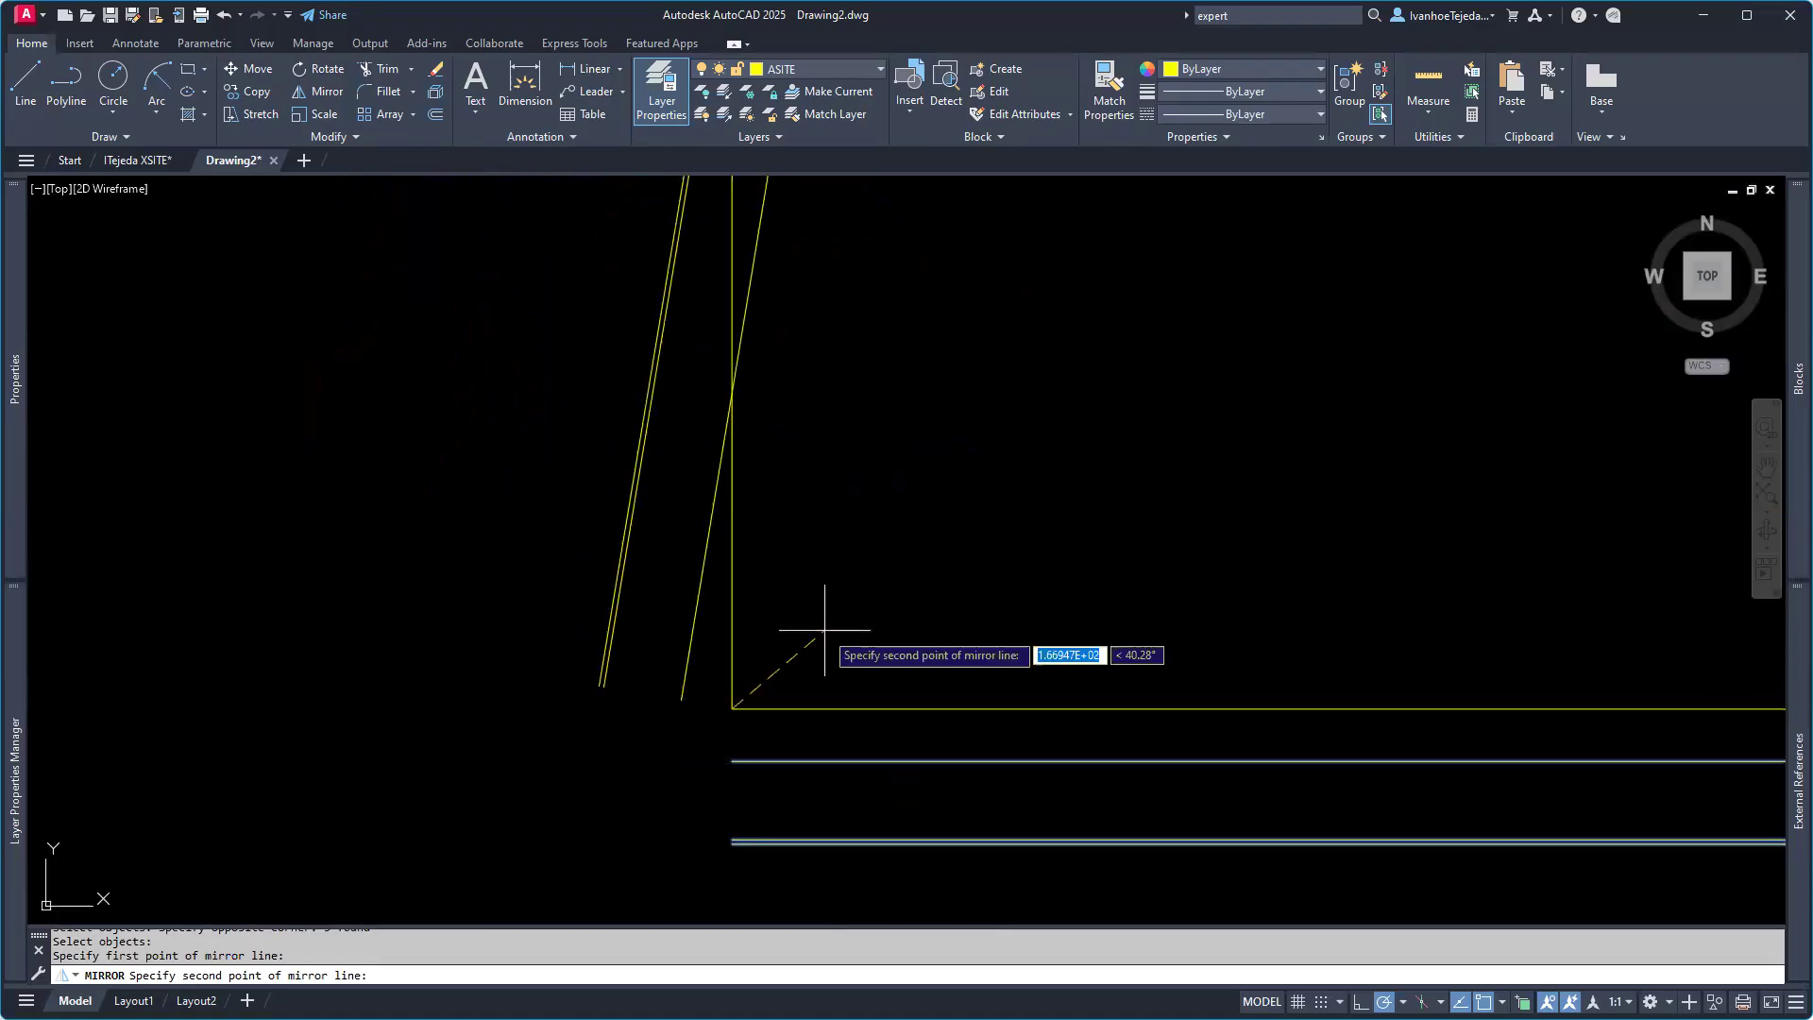
pyautogui.click(852, 590)
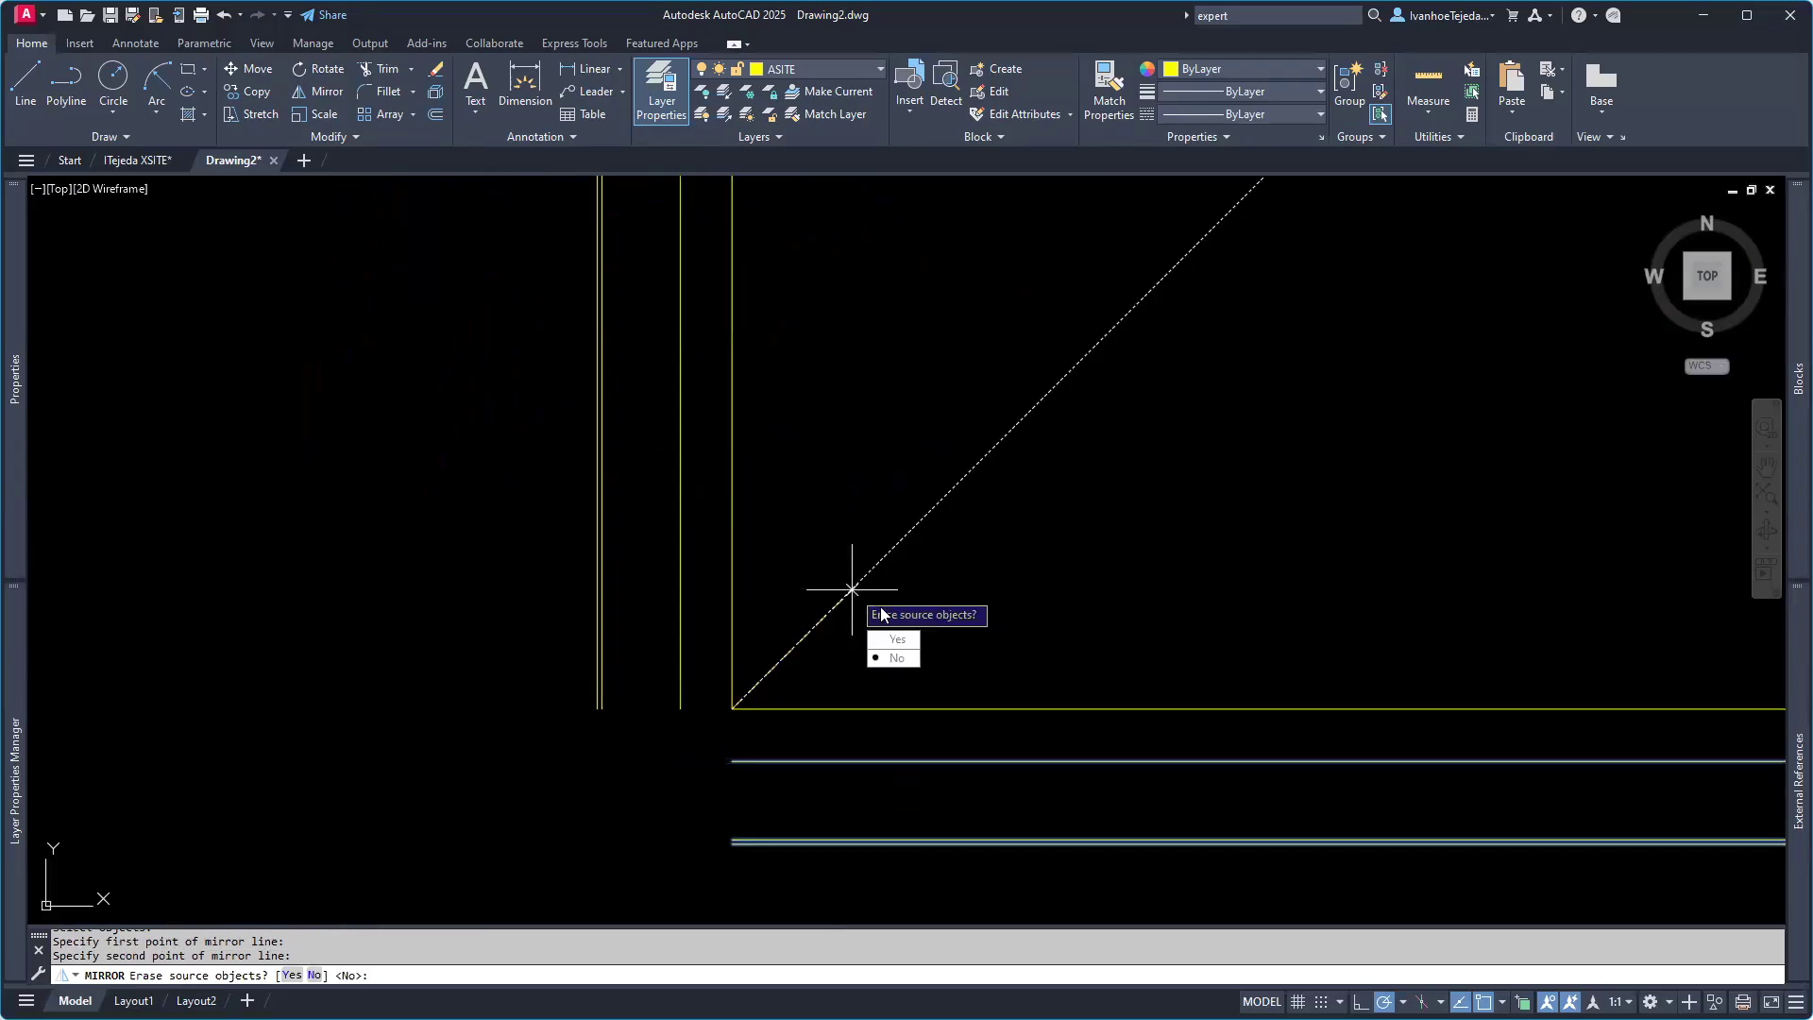
pyautogui.click(902, 659)
# Step: Stretch the upper endpoint of the origin's vertical line straight up to nearly the height of the mirrored lines and deselect it
pyautogui.scroll(-2, 977, 546)
pyautogui.moveTo(1062, 556); pyautogui.dragTo(1040, 660, button='middle')
pyautogui.scroll(-2, 1038, 659)
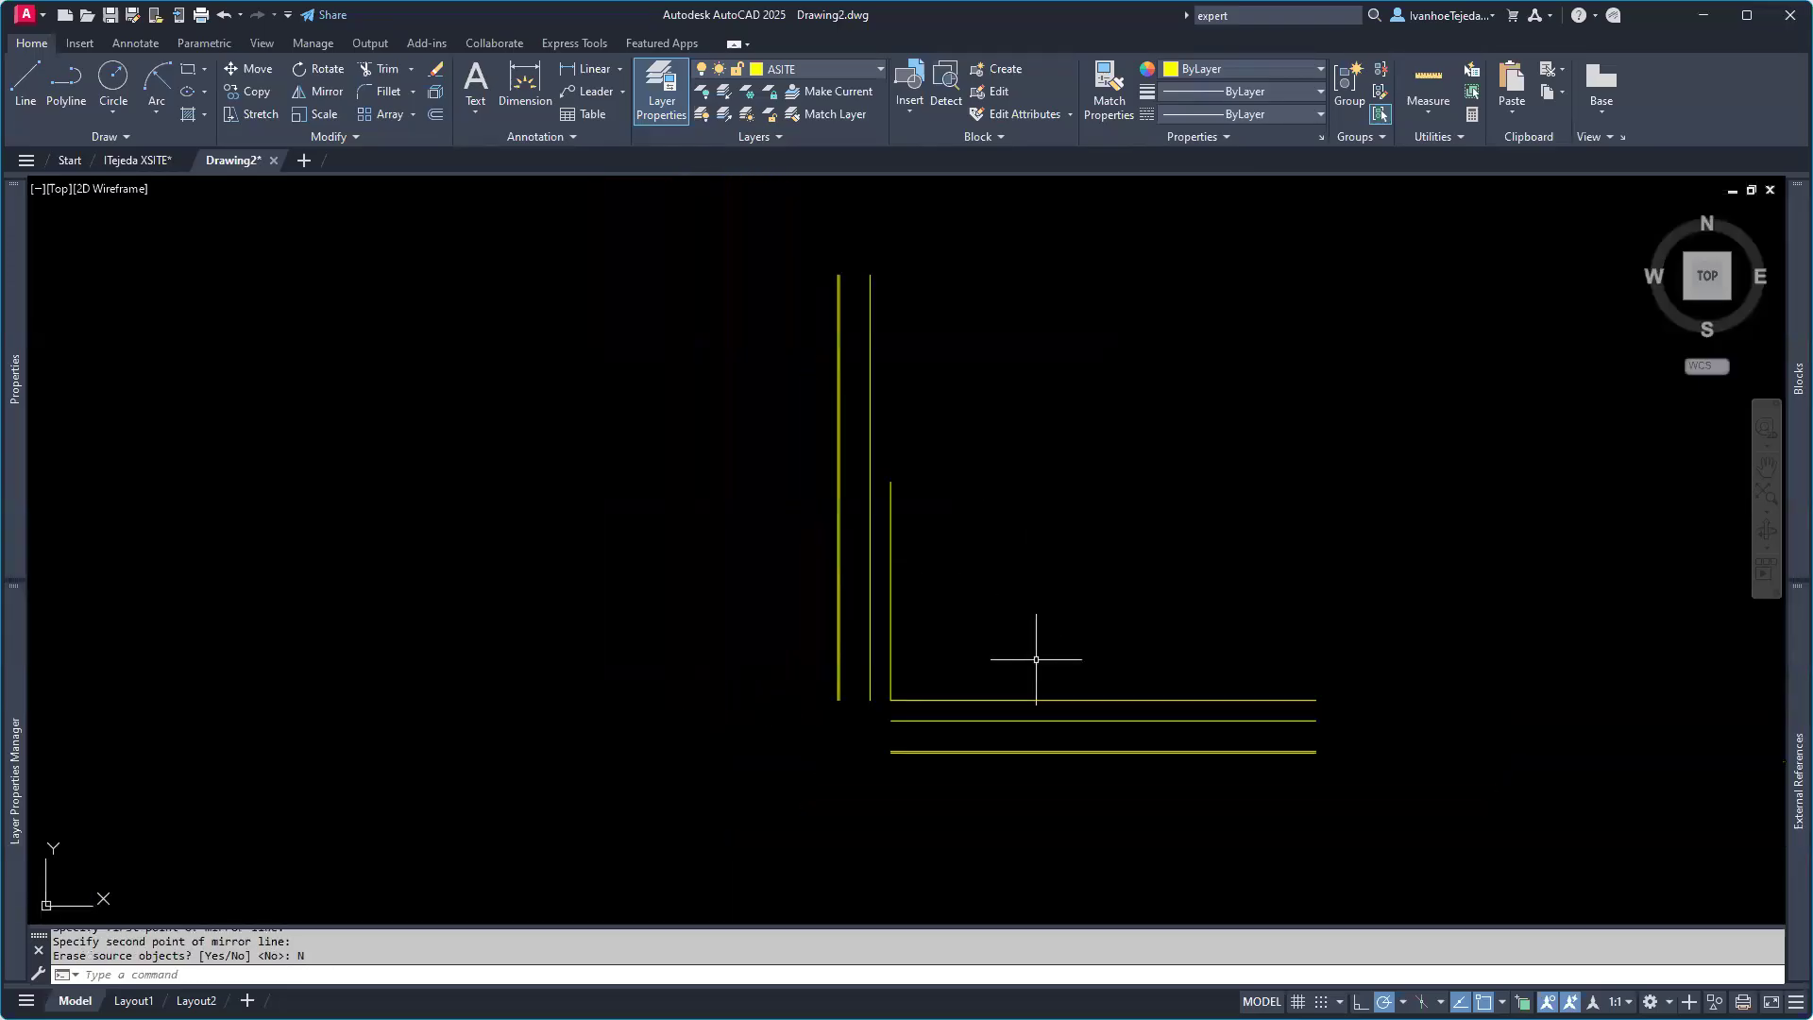
pyautogui.click(891, 507)
pyautogui.moveTo(909, 502); pyautogui.dragTo(941, 593, button='middle')
pyautogui.click(922, 571)
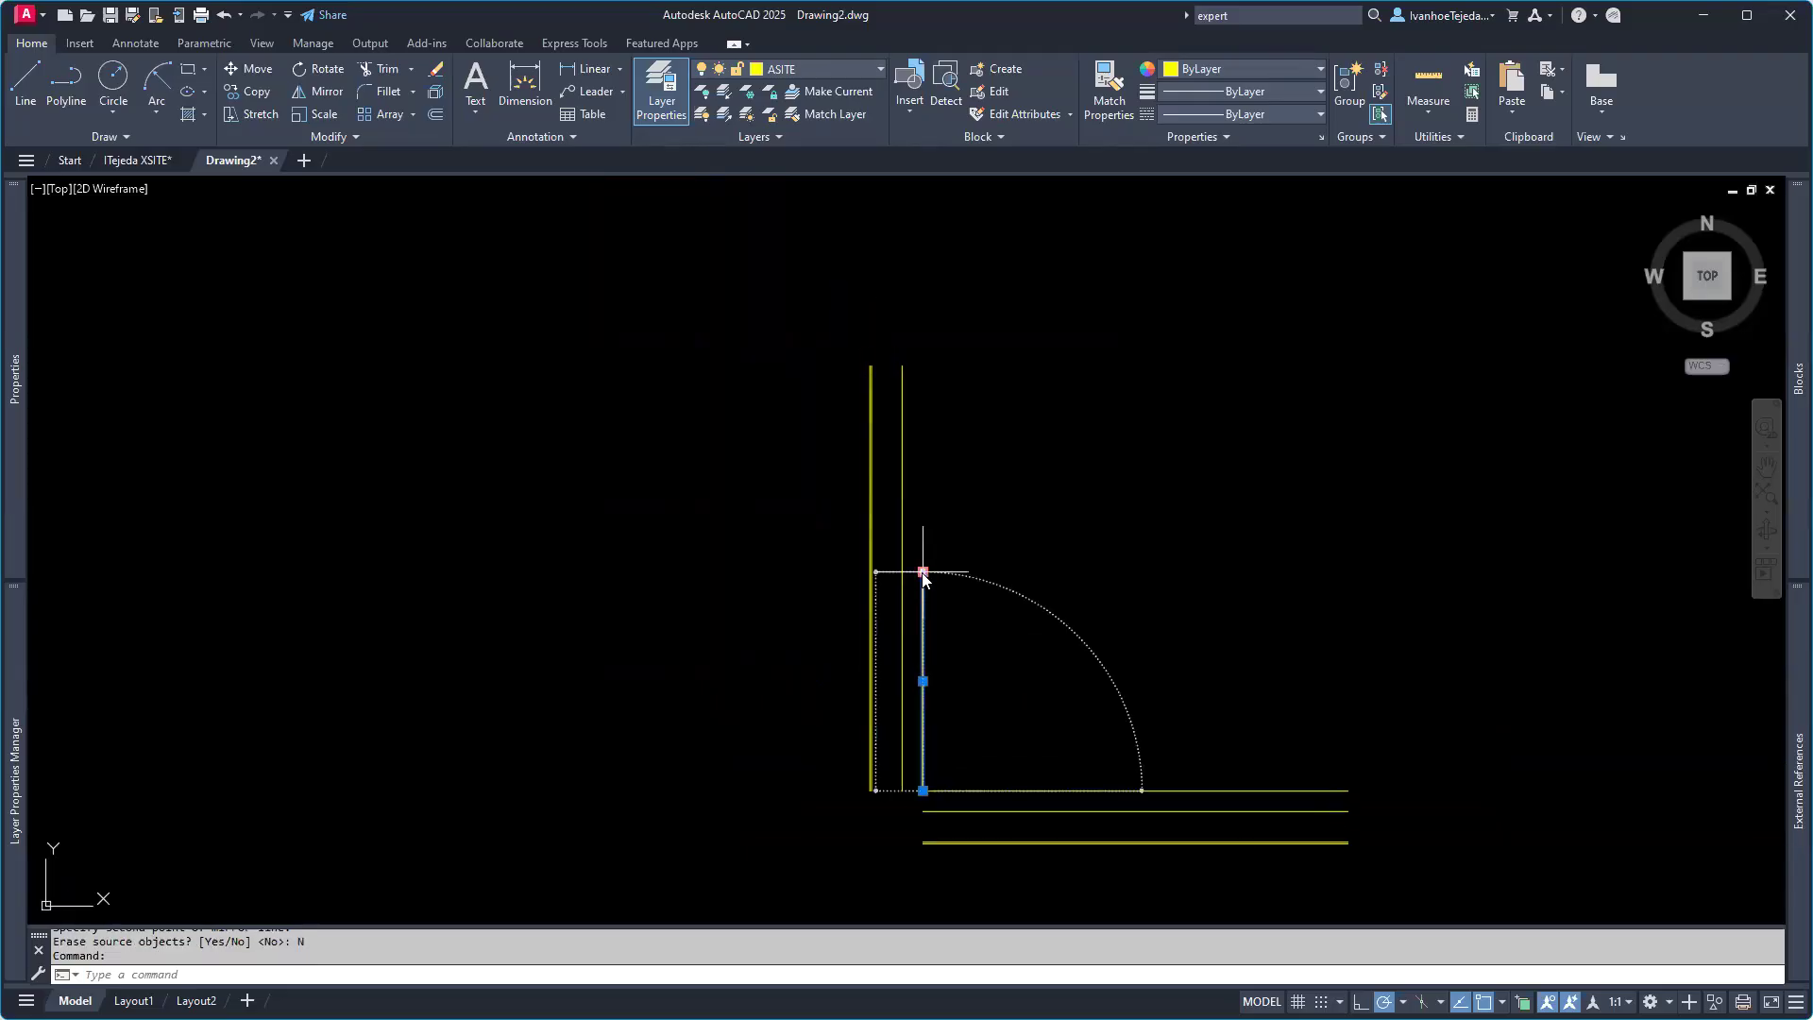
pyautogui.click(922, 416)
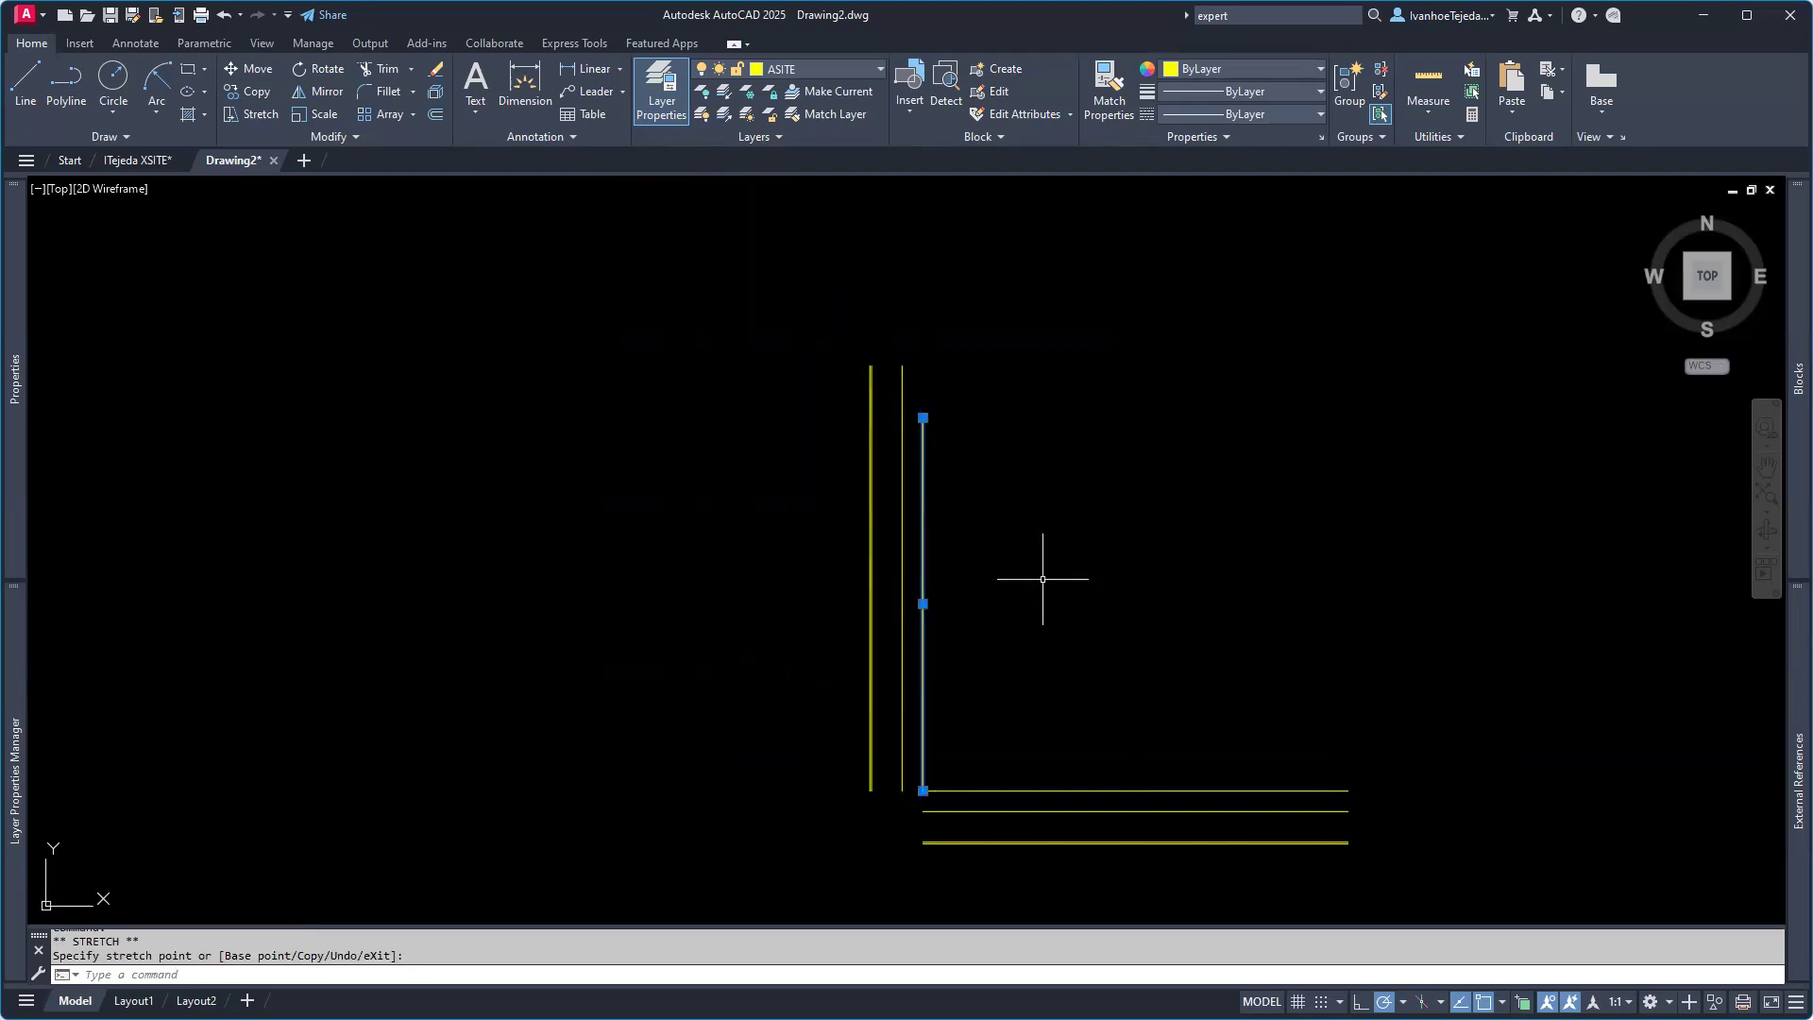
pyautogui.press('Escape')
pyautogui.press('Escape')
# Step: Check the corner in XSITE SU25.pdf, return to AutoCAD and draw a vertical line closing the west end of the 9' horizontal parkway strip
pyautogui.moveTo(1027, 712); pyautogui.dragTo(936, 621, button='middle')
pyautogui.scroll(2, 936, 663)
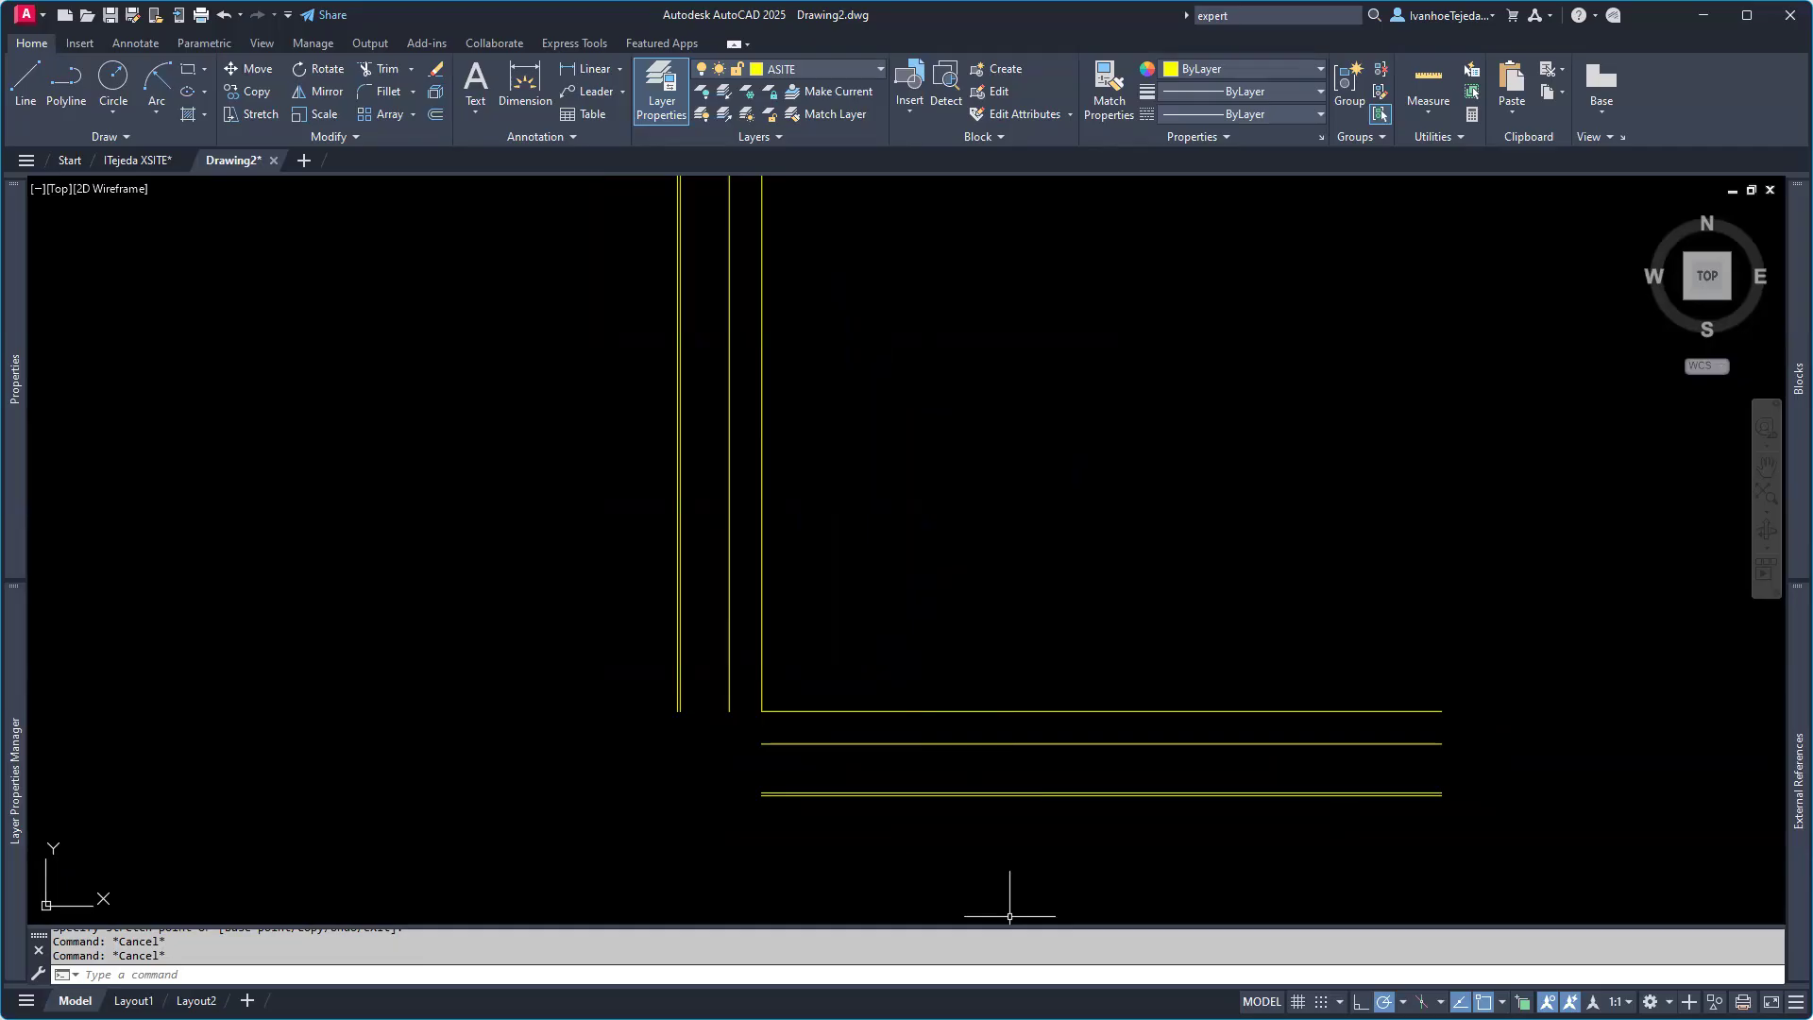
pyautogui.hotkey('alt', 'Tab')
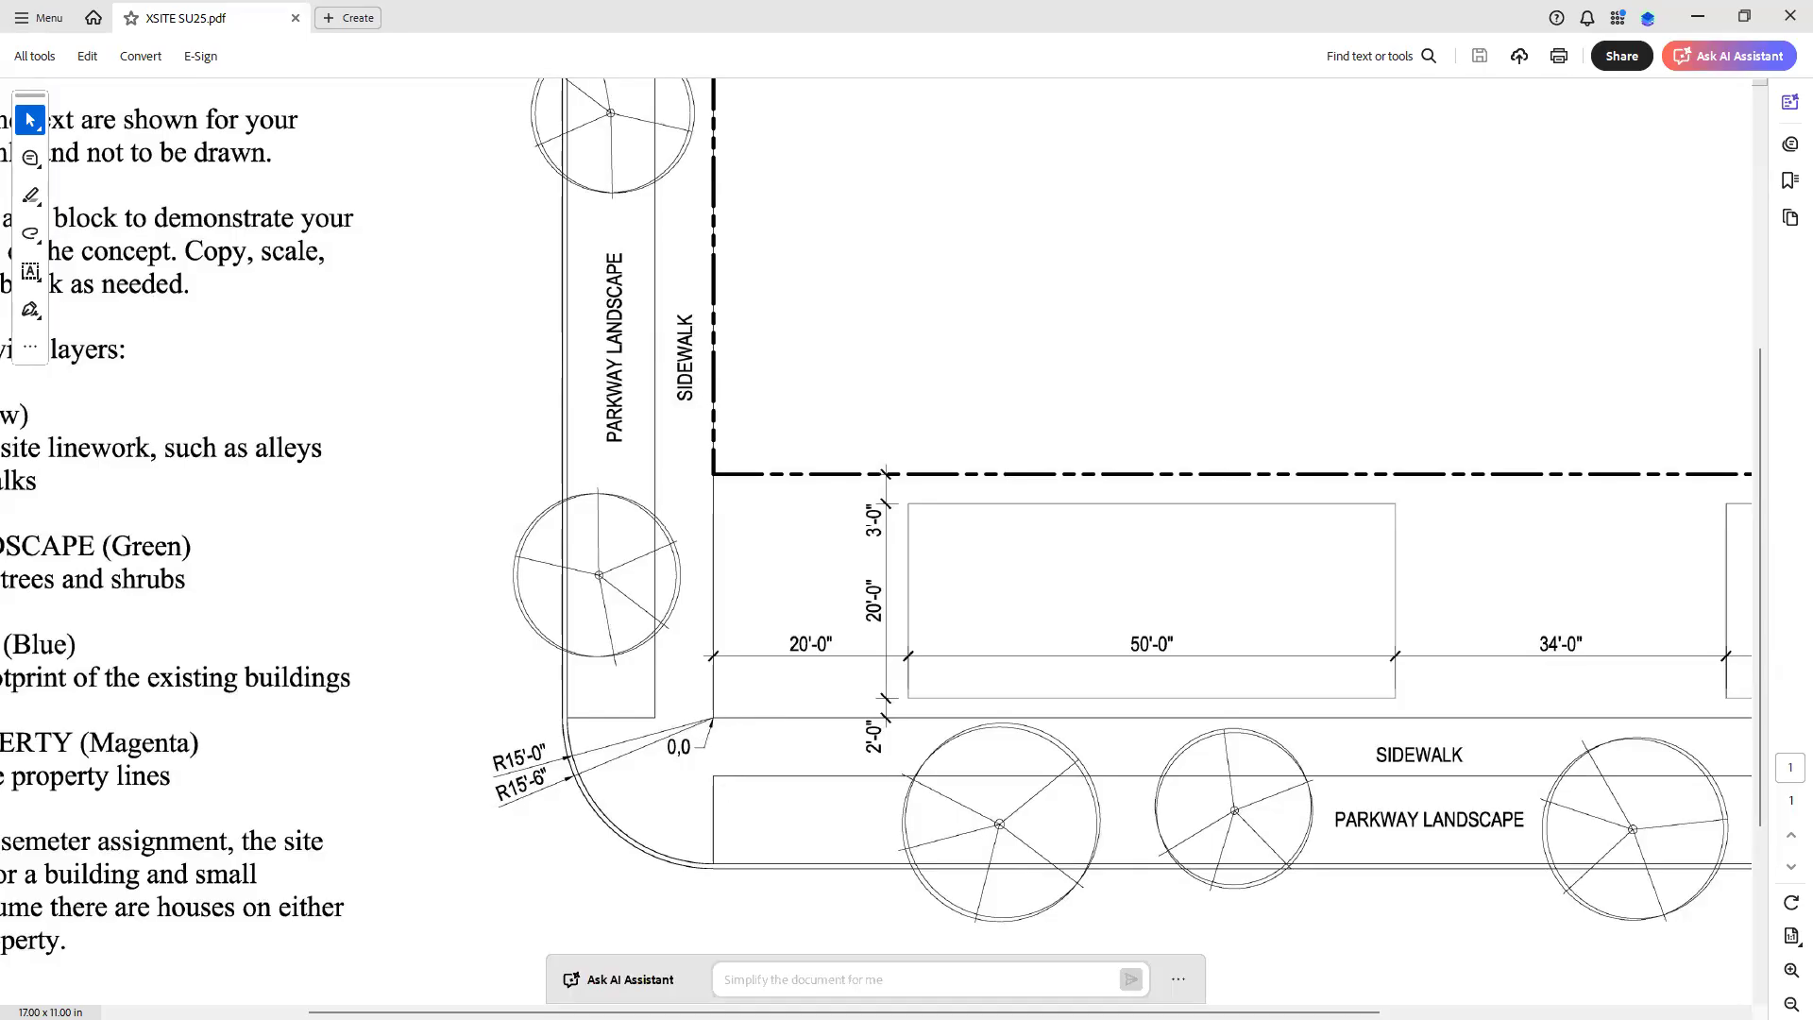
pyautogui.hotkey('alt', 'Tab')
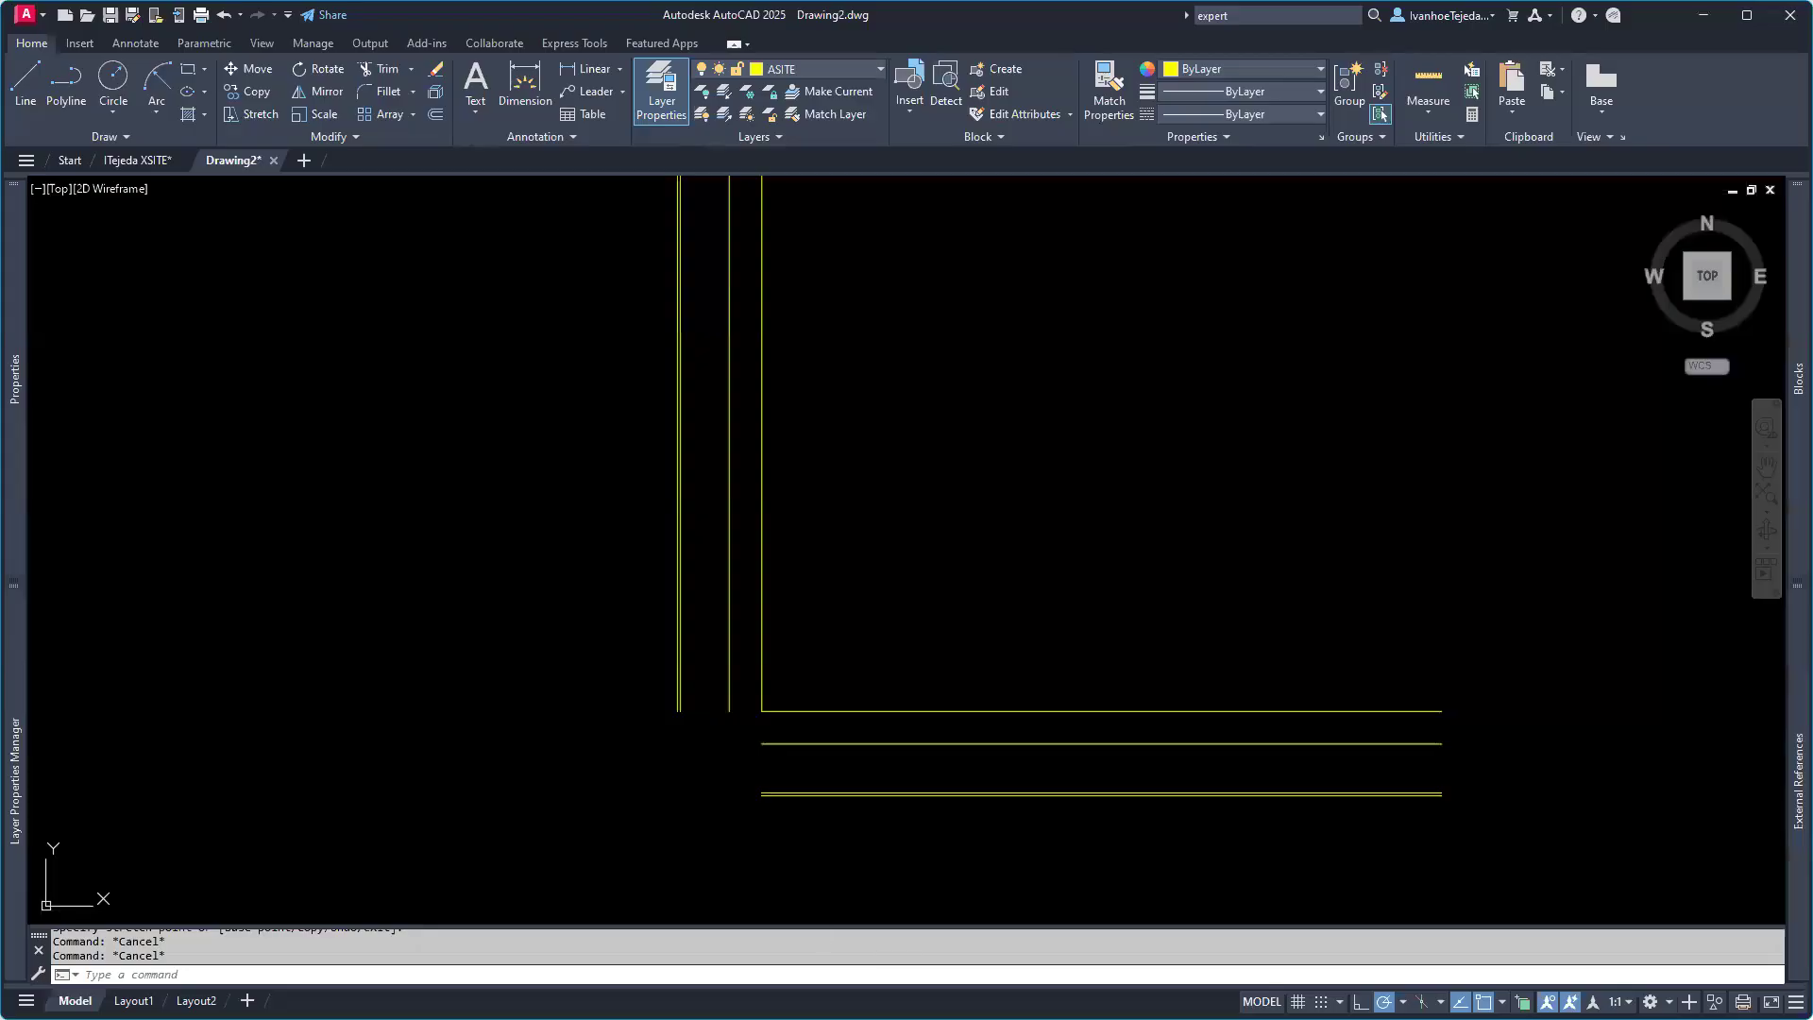
pyautogui.scroll(2, 742, 801)
pyautogui.scroll(2, 742, 800)
pyautogui.moveTo(732, 716)
pyautogui.mouseDown(button='middle')
pyautogui.moveTo(955, 741)
pyautogui.moveTo(850, 696)
pyautogui.mouseUp(button='middle')
pyautogui.scroll(2, 971, 727)
pyautogui.write('L')
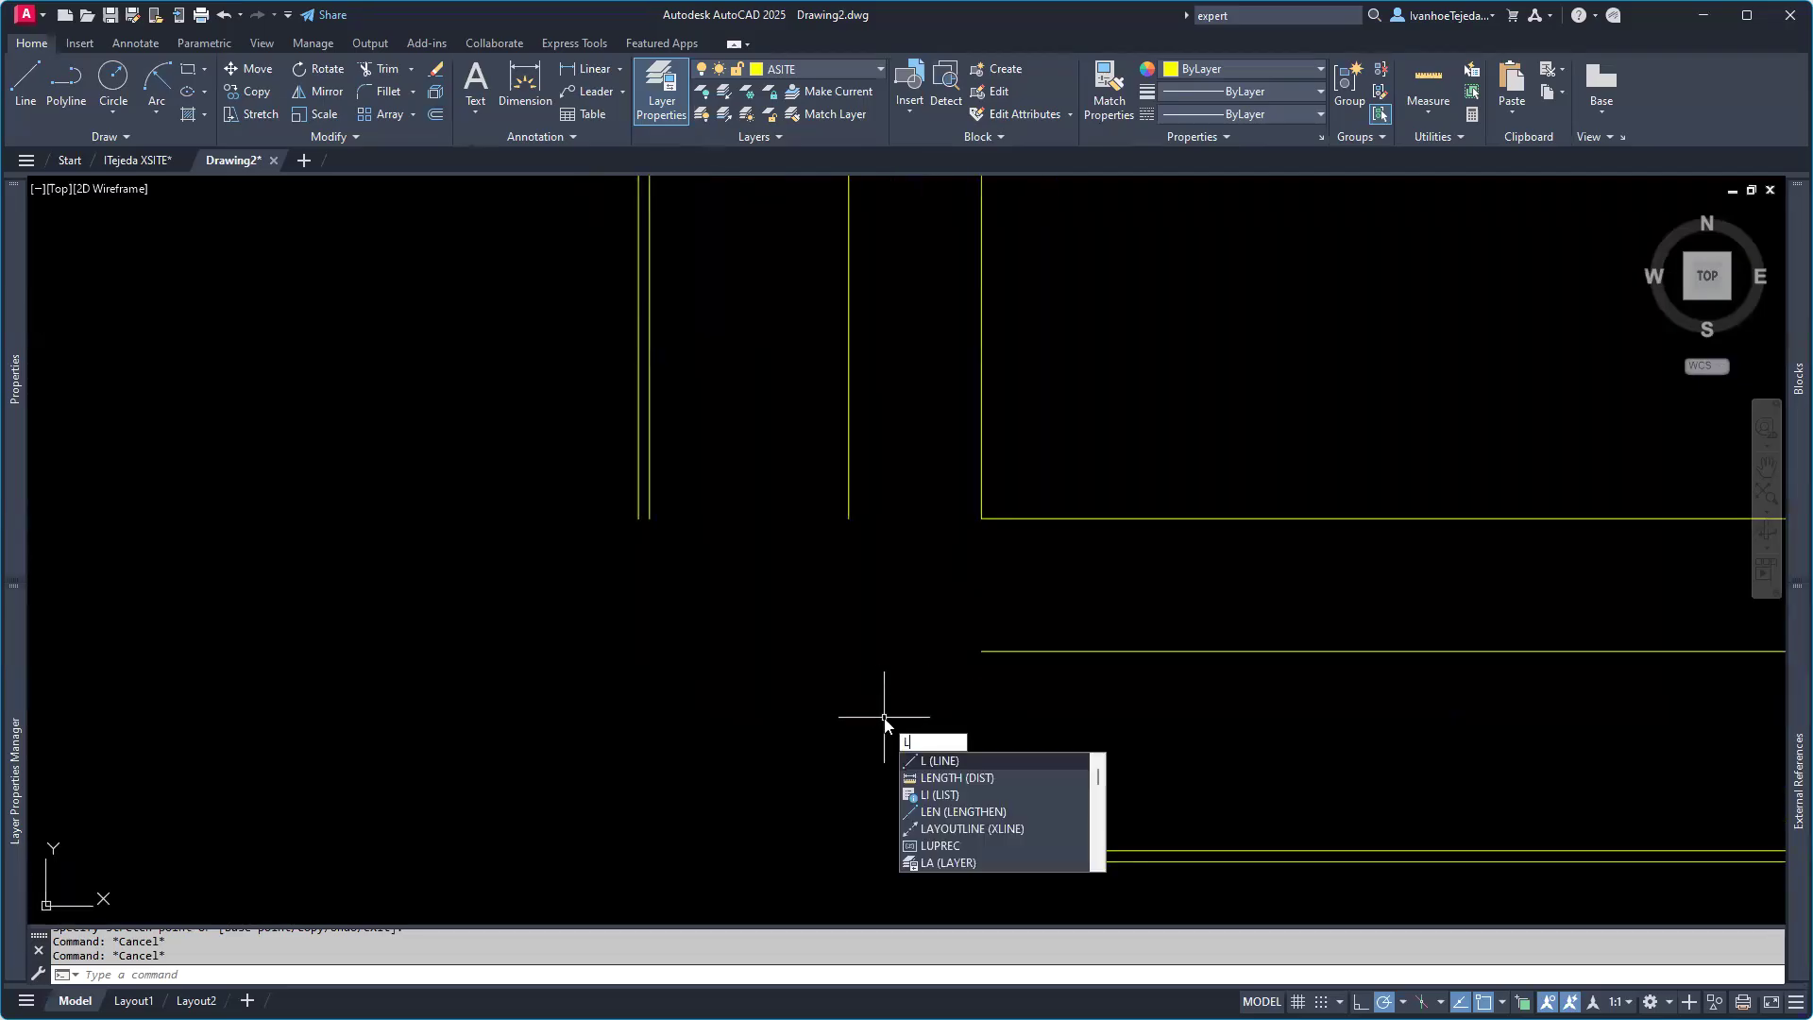
pyautogui.press('Return')
pyautogui.click(981, 651)
pyautogui.click(981, 850)
pyautogui.press('Return')
# Step: Draw a horizontal line closing the lower end of the 9' vertical parkway strip
pyautogui.press('Return')
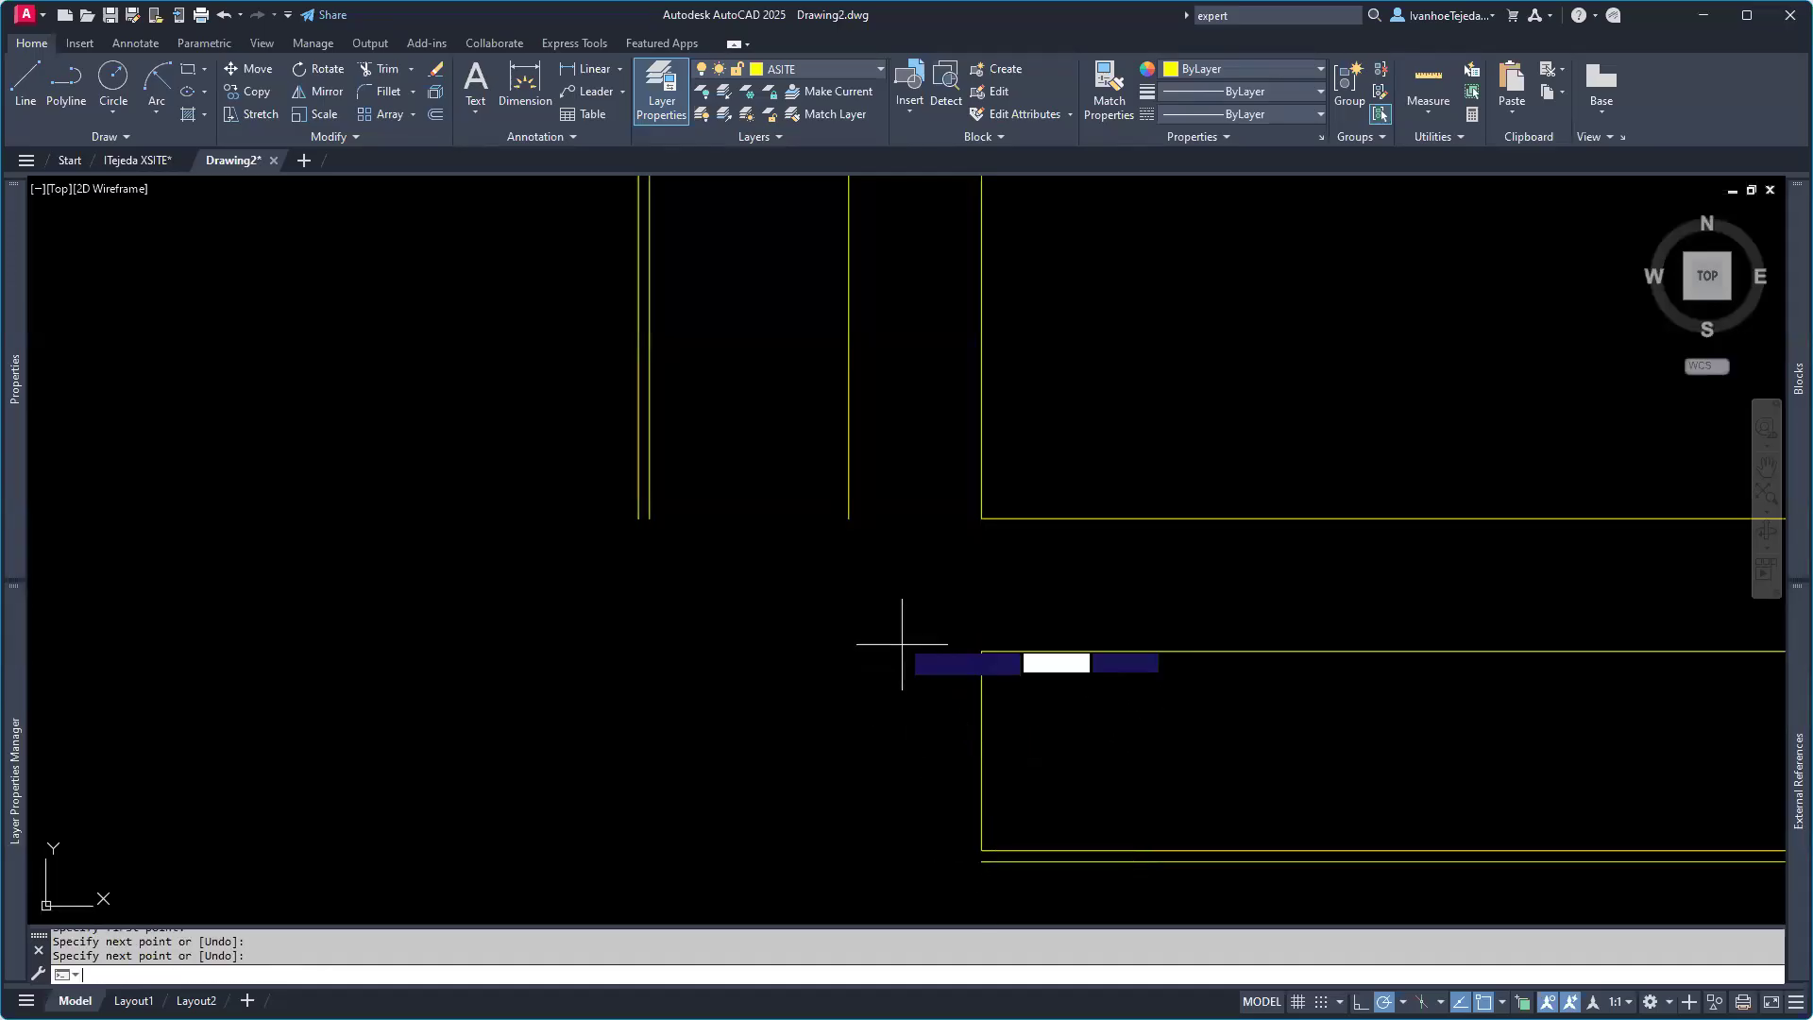
pyautogui.click(849, 517)
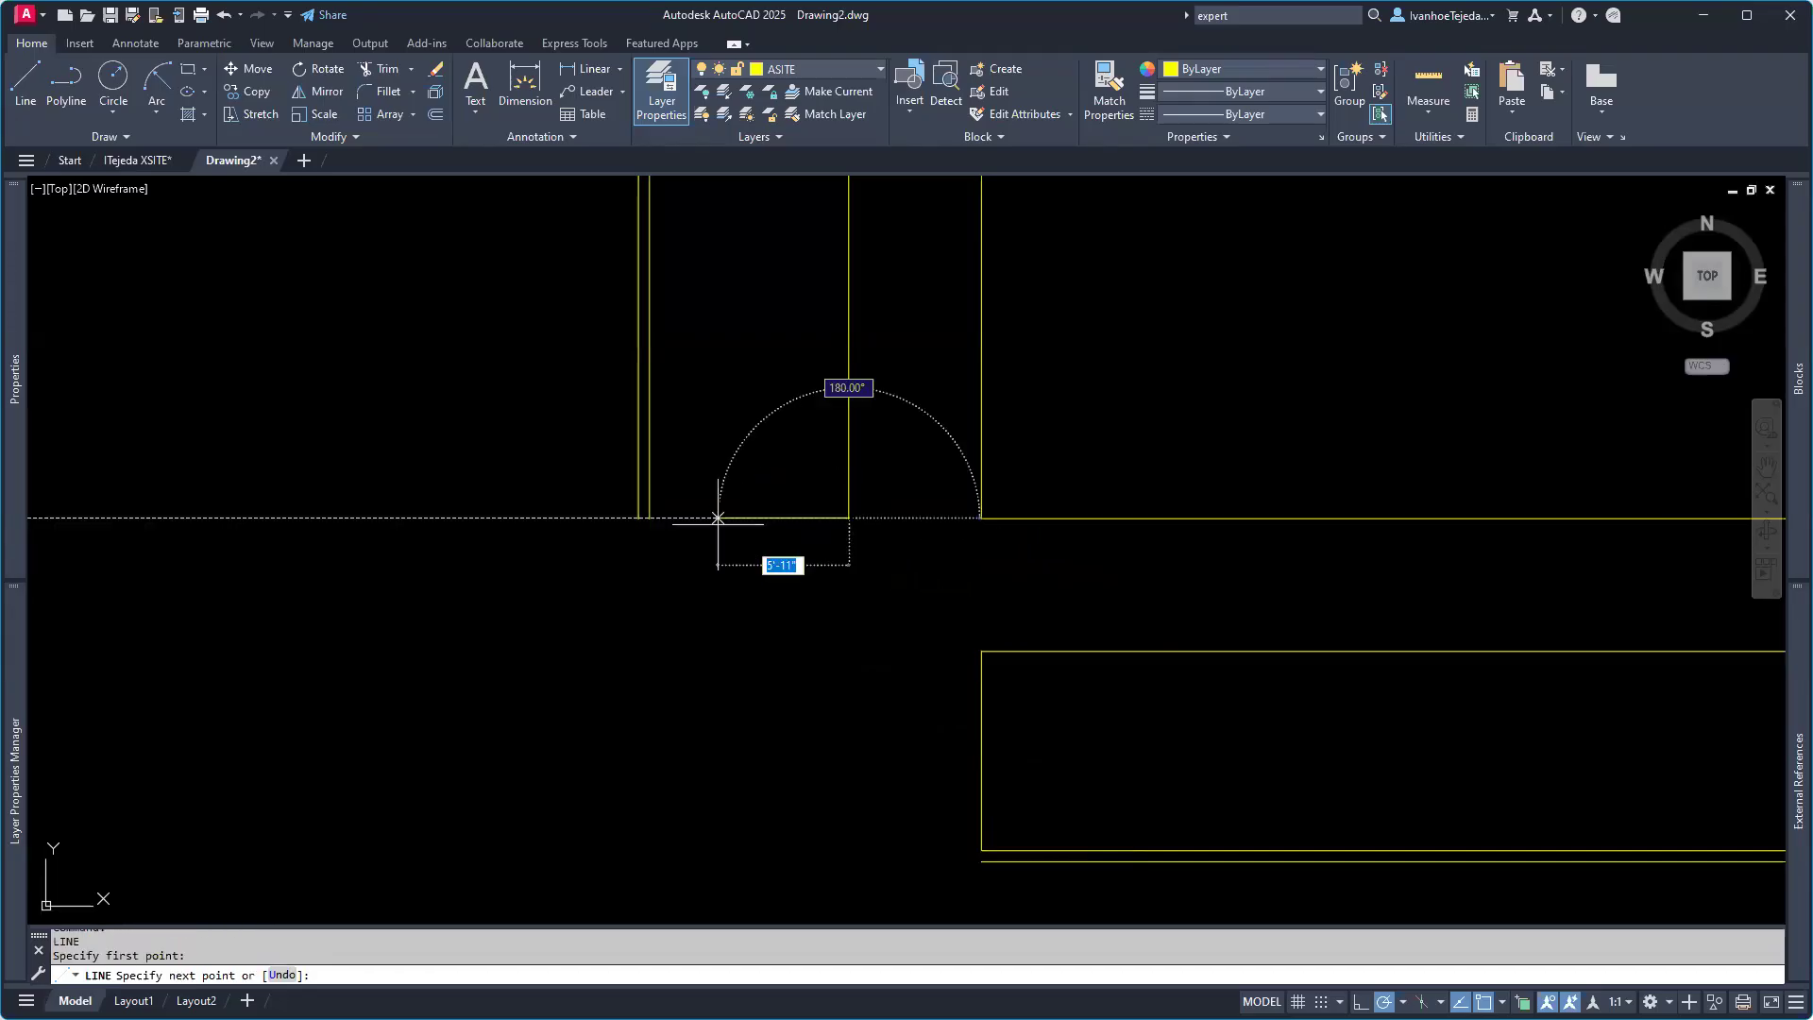
pyautogui.click(649, 517)
pyautogui.press('Return')
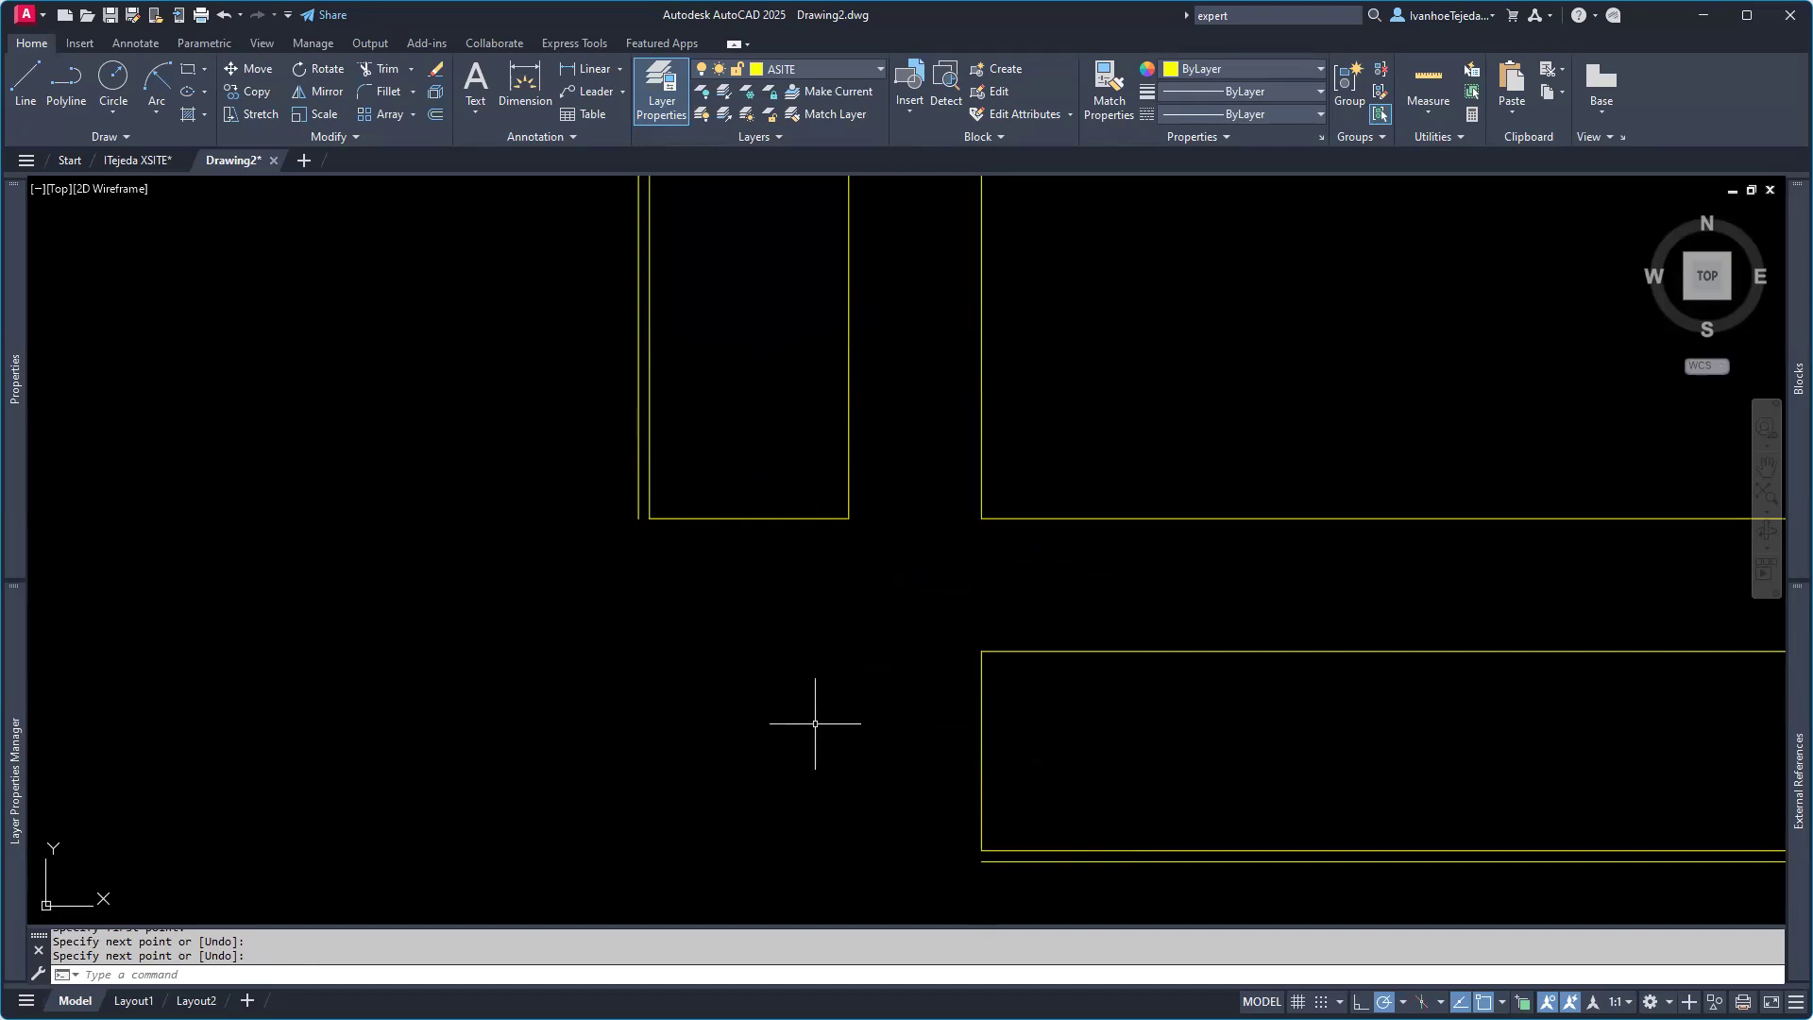
# Step: Fillet the outer line of the horizontal parkway strip to the outer line of the vertical strip with a 15' radius
pyautogui.write('F')
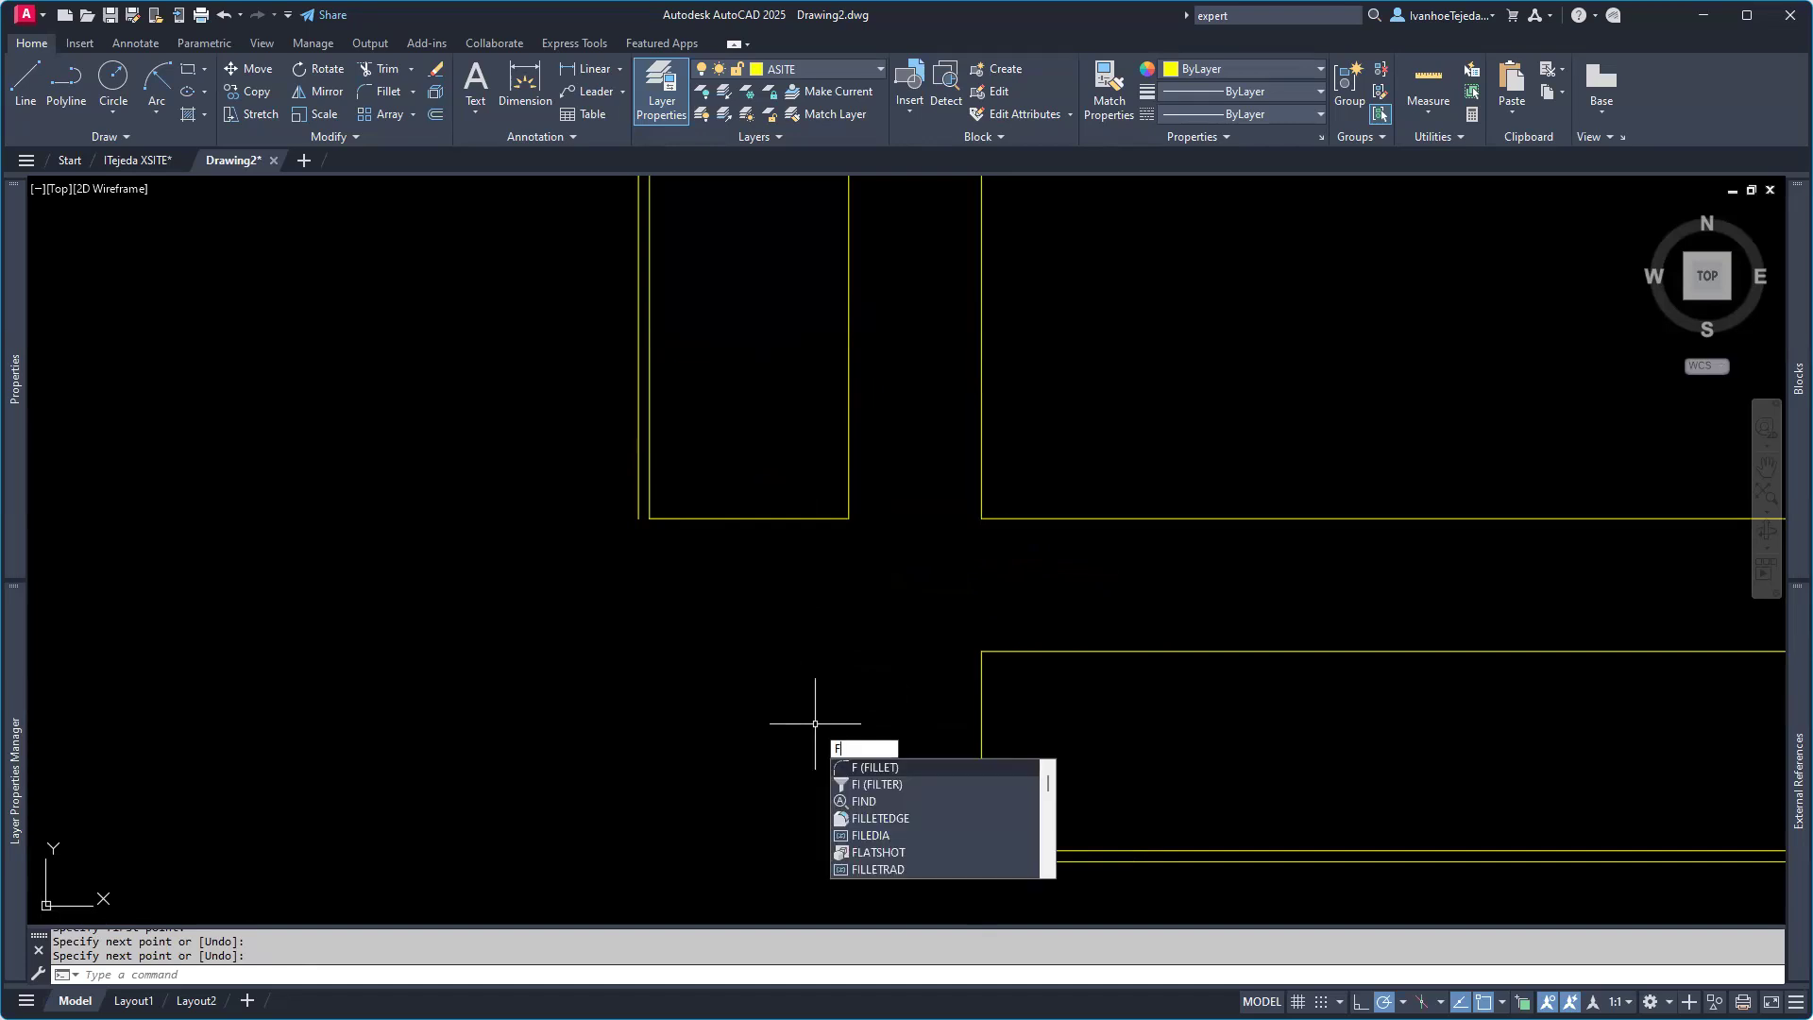
pyautogui.press('Return')
pyautogui.write('r')
pyautogui.press('Return')
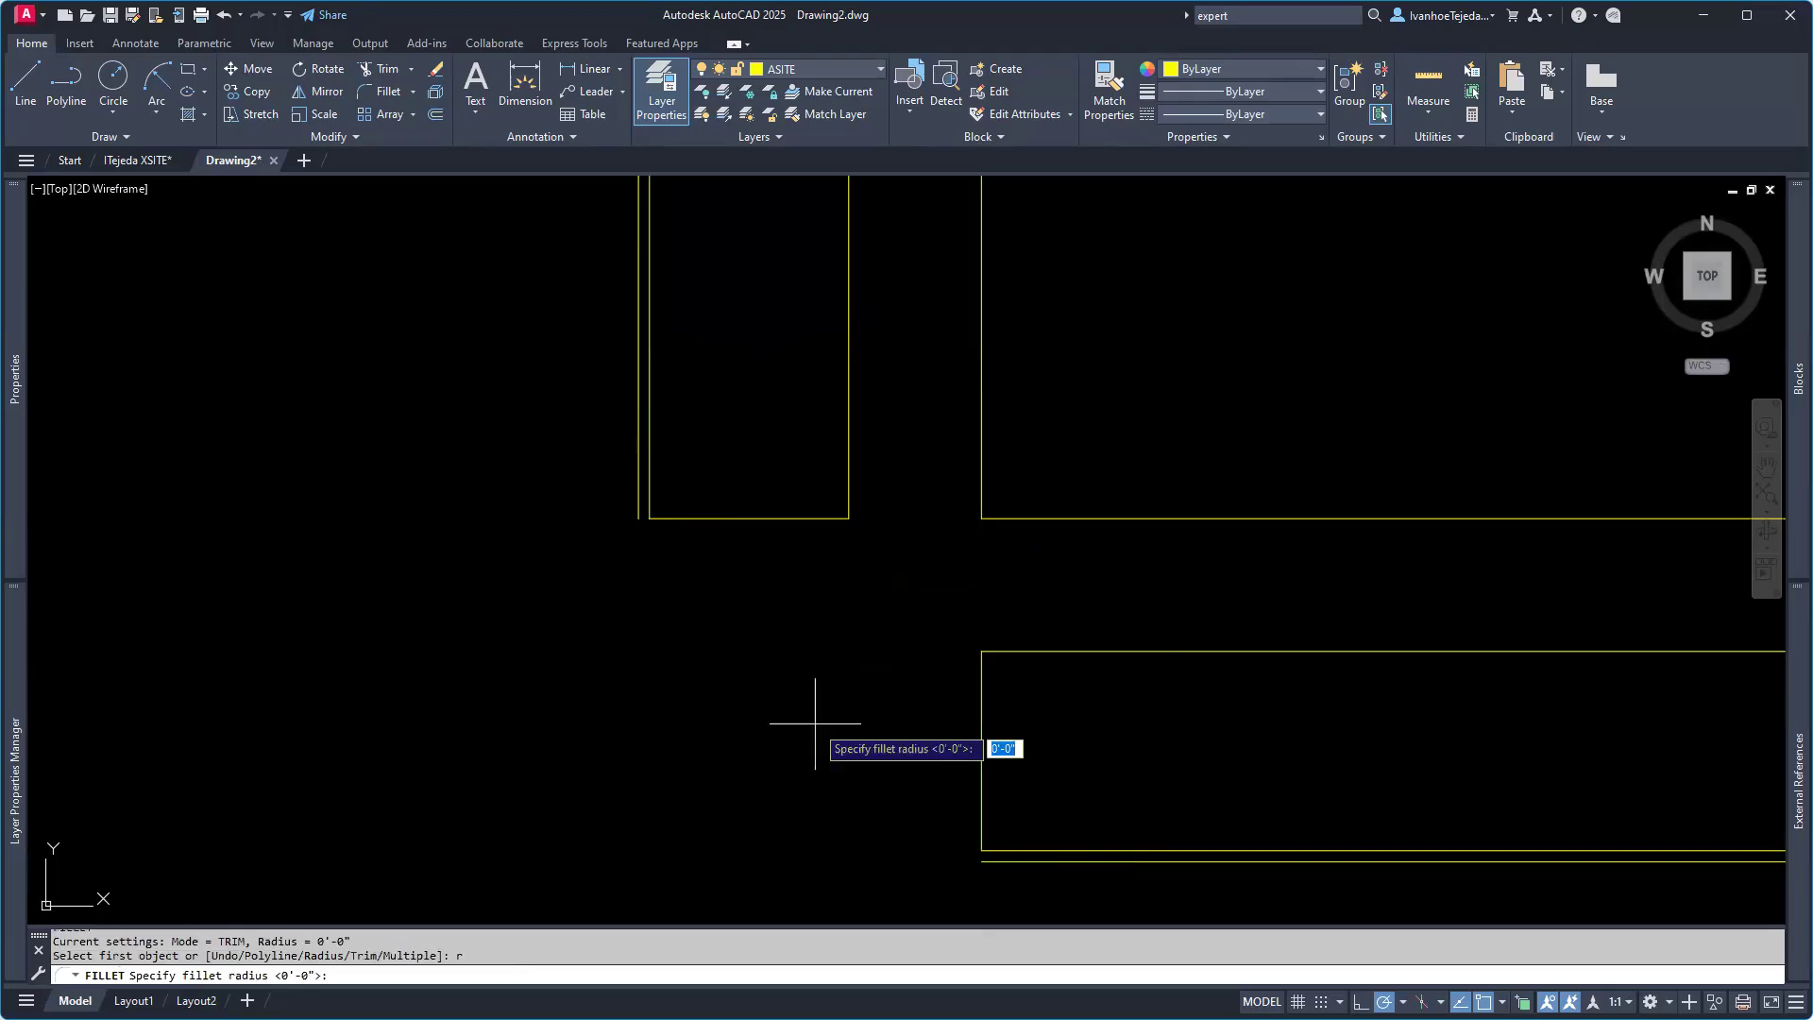
pyautogui.write("15'")
pyautogui.press('Return')
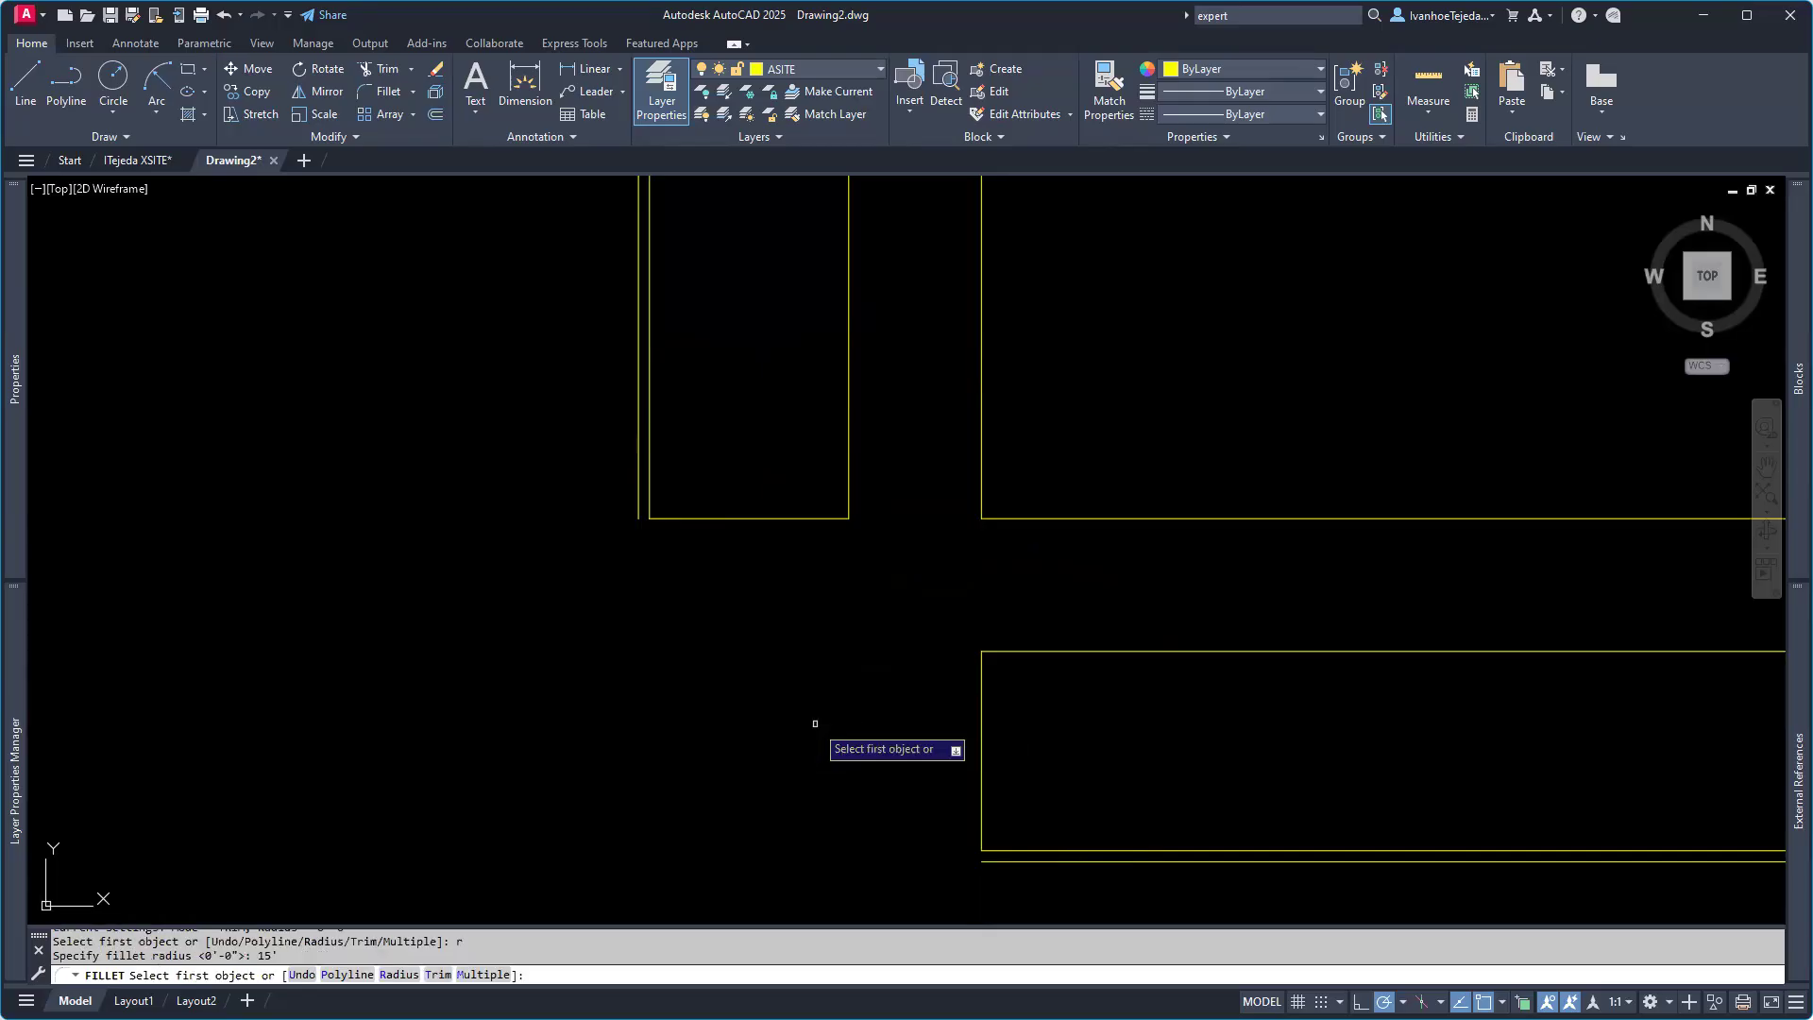
pyautogui.click(1017, 850)
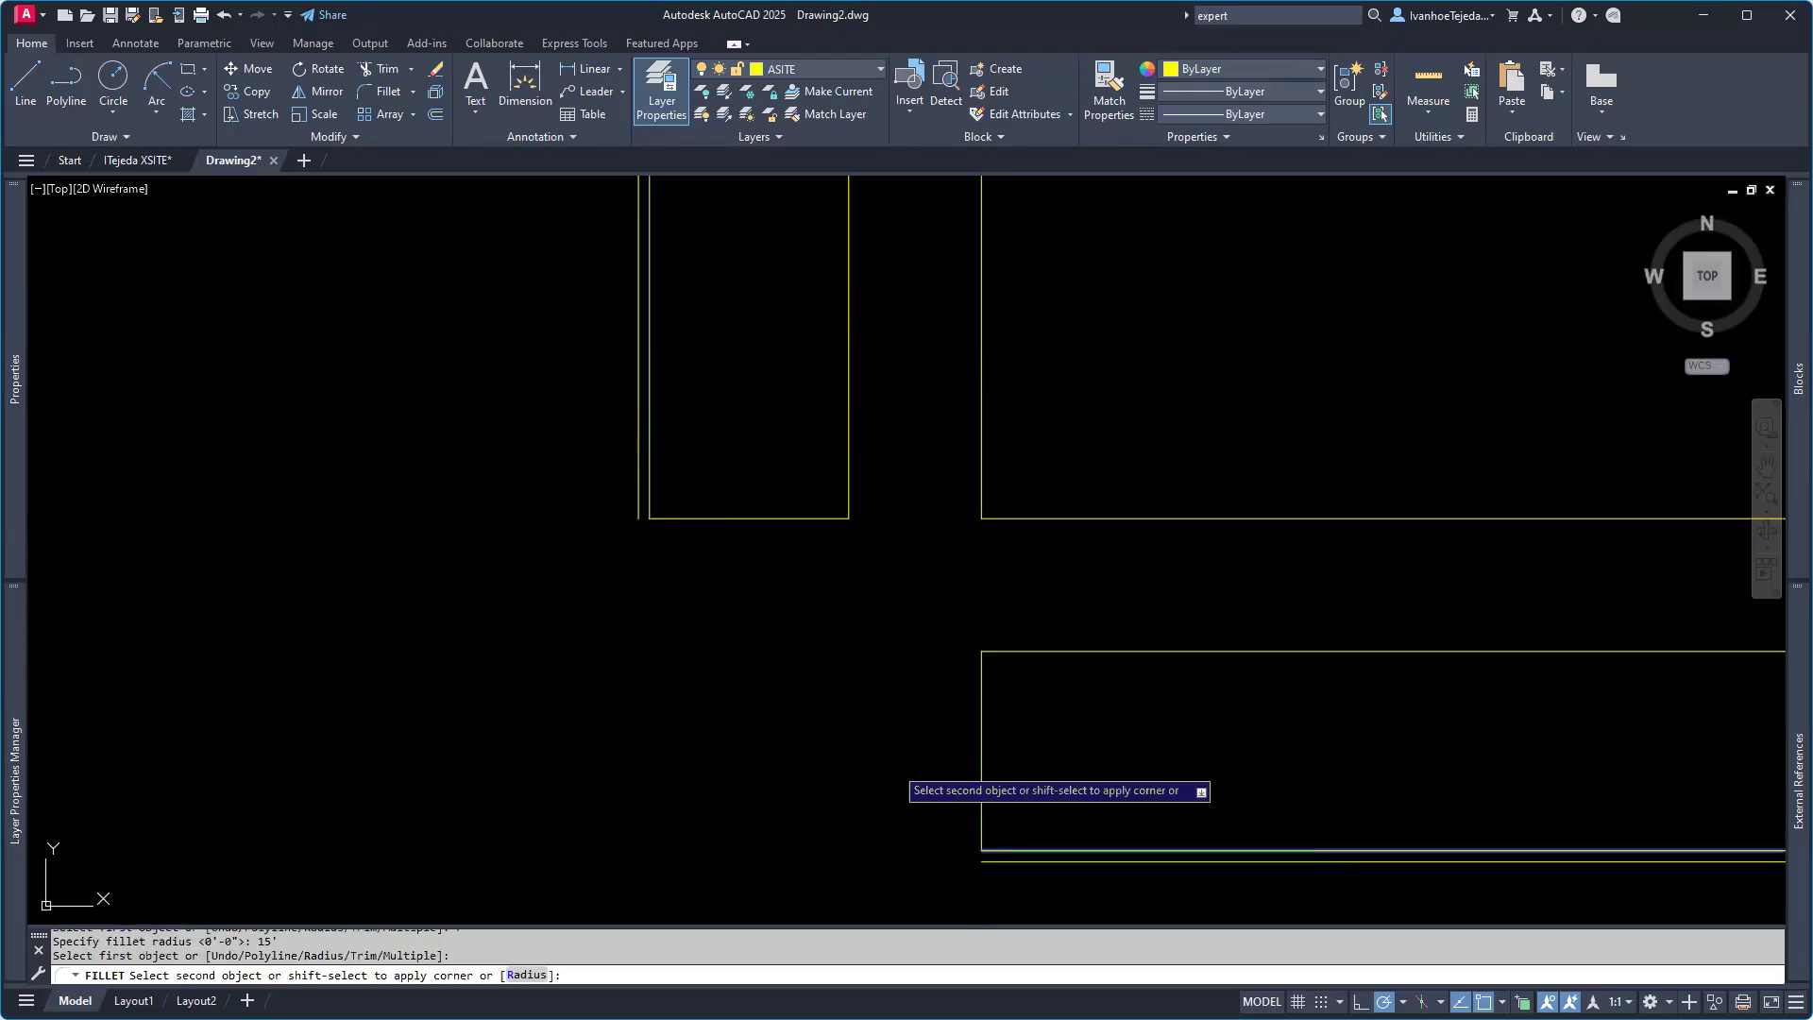
pyautogui.click(652, 485)
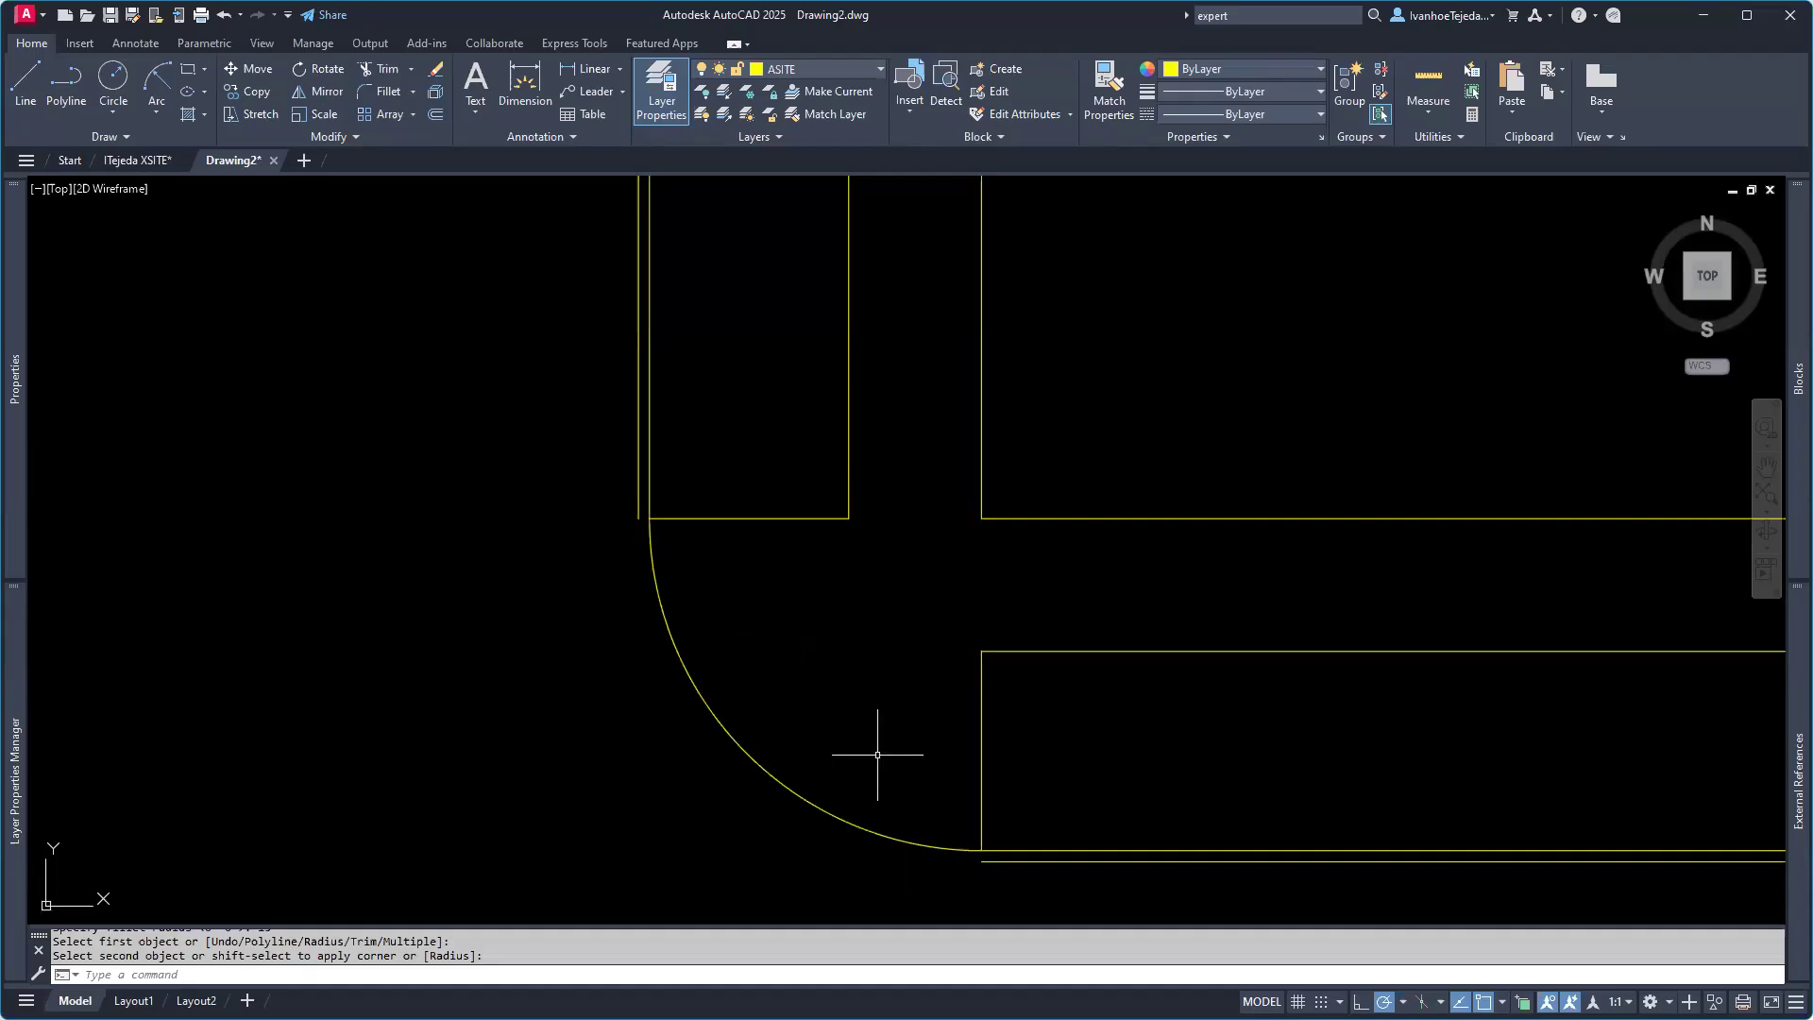
# Step: Offset the corner arc 6" outward to form the outer curb edge
pyautogui.write('o')
pyautogui.press('Return')
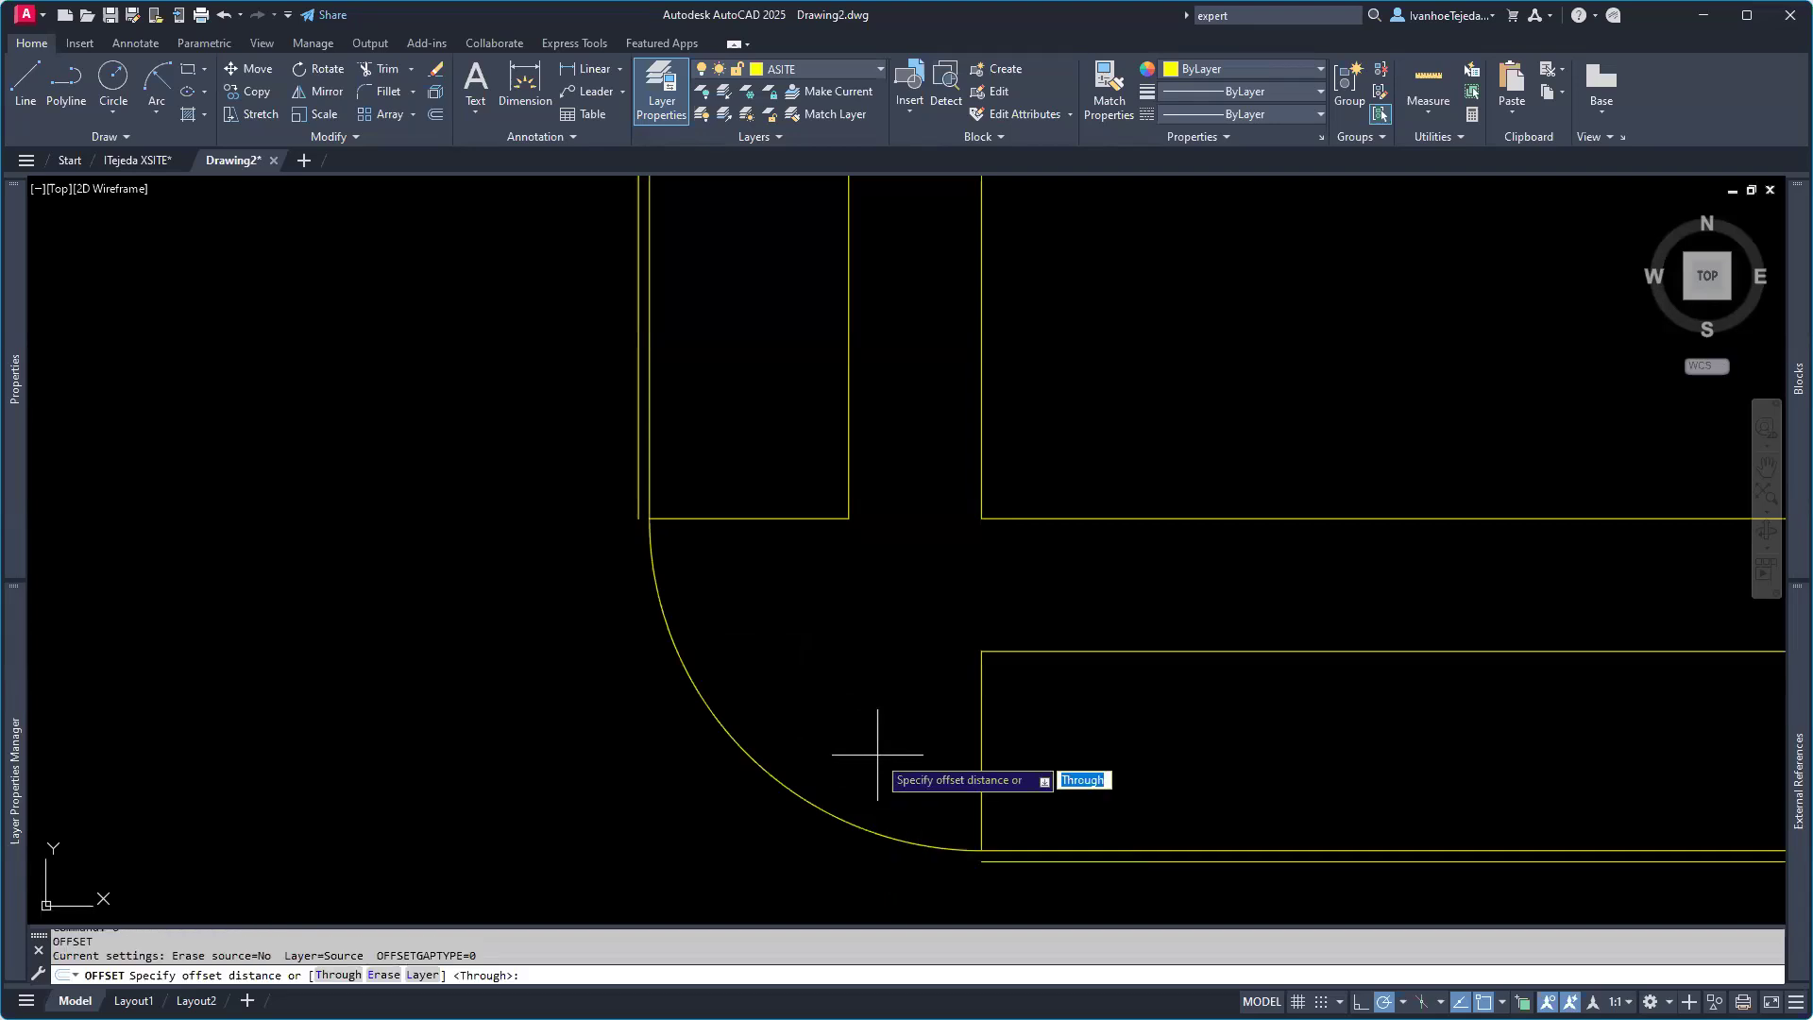
pyautogui.write('6')
pyautogui.press('Return')
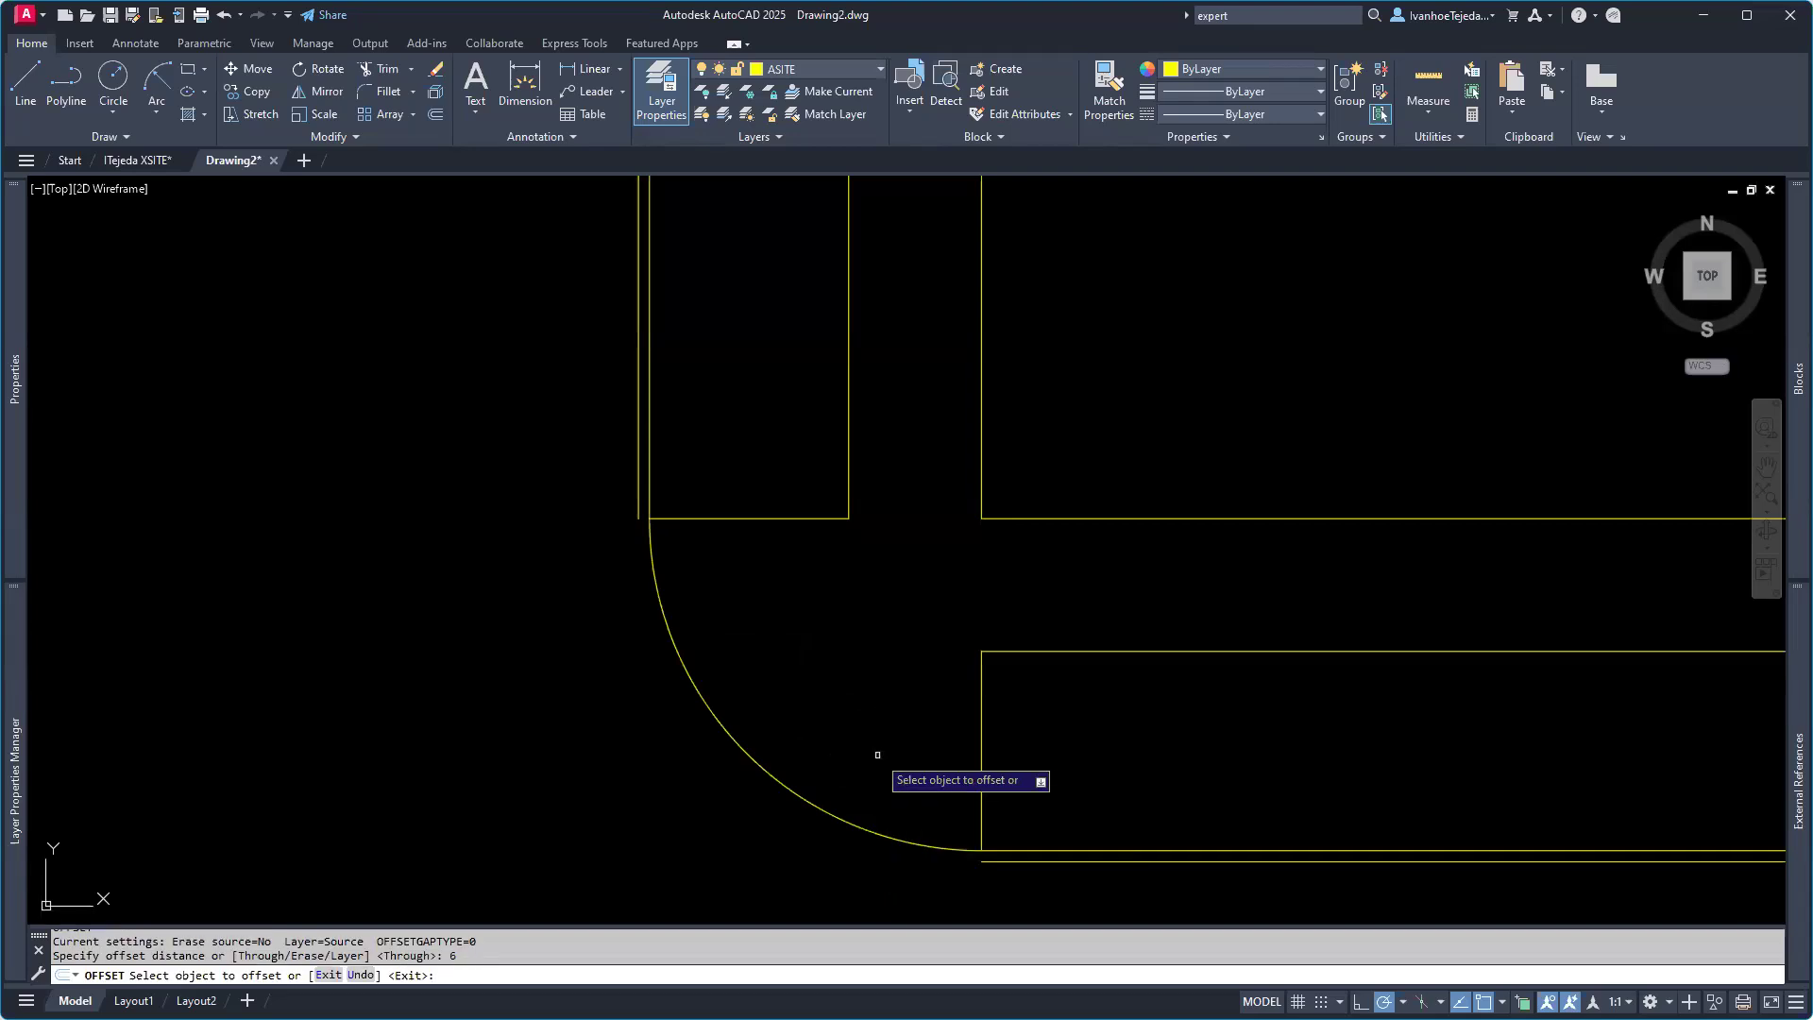
pyautogui.click(803, 797)
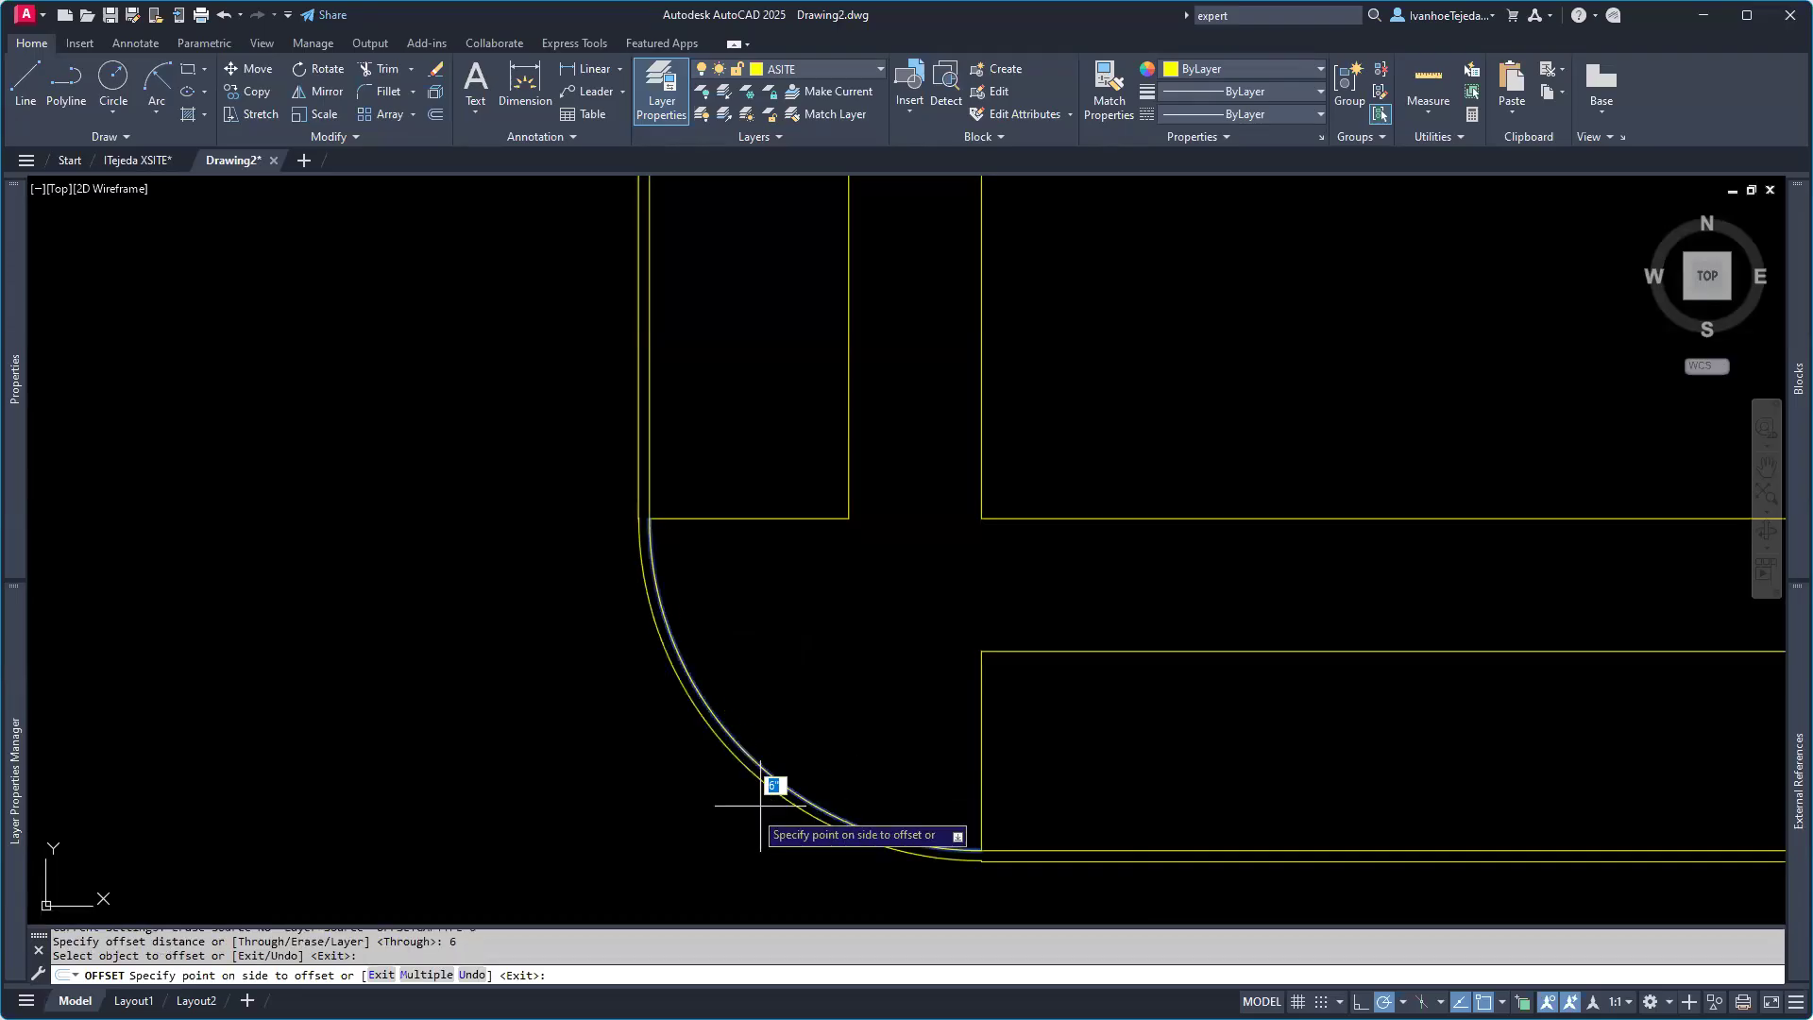
pyautogui.click(705, 828)
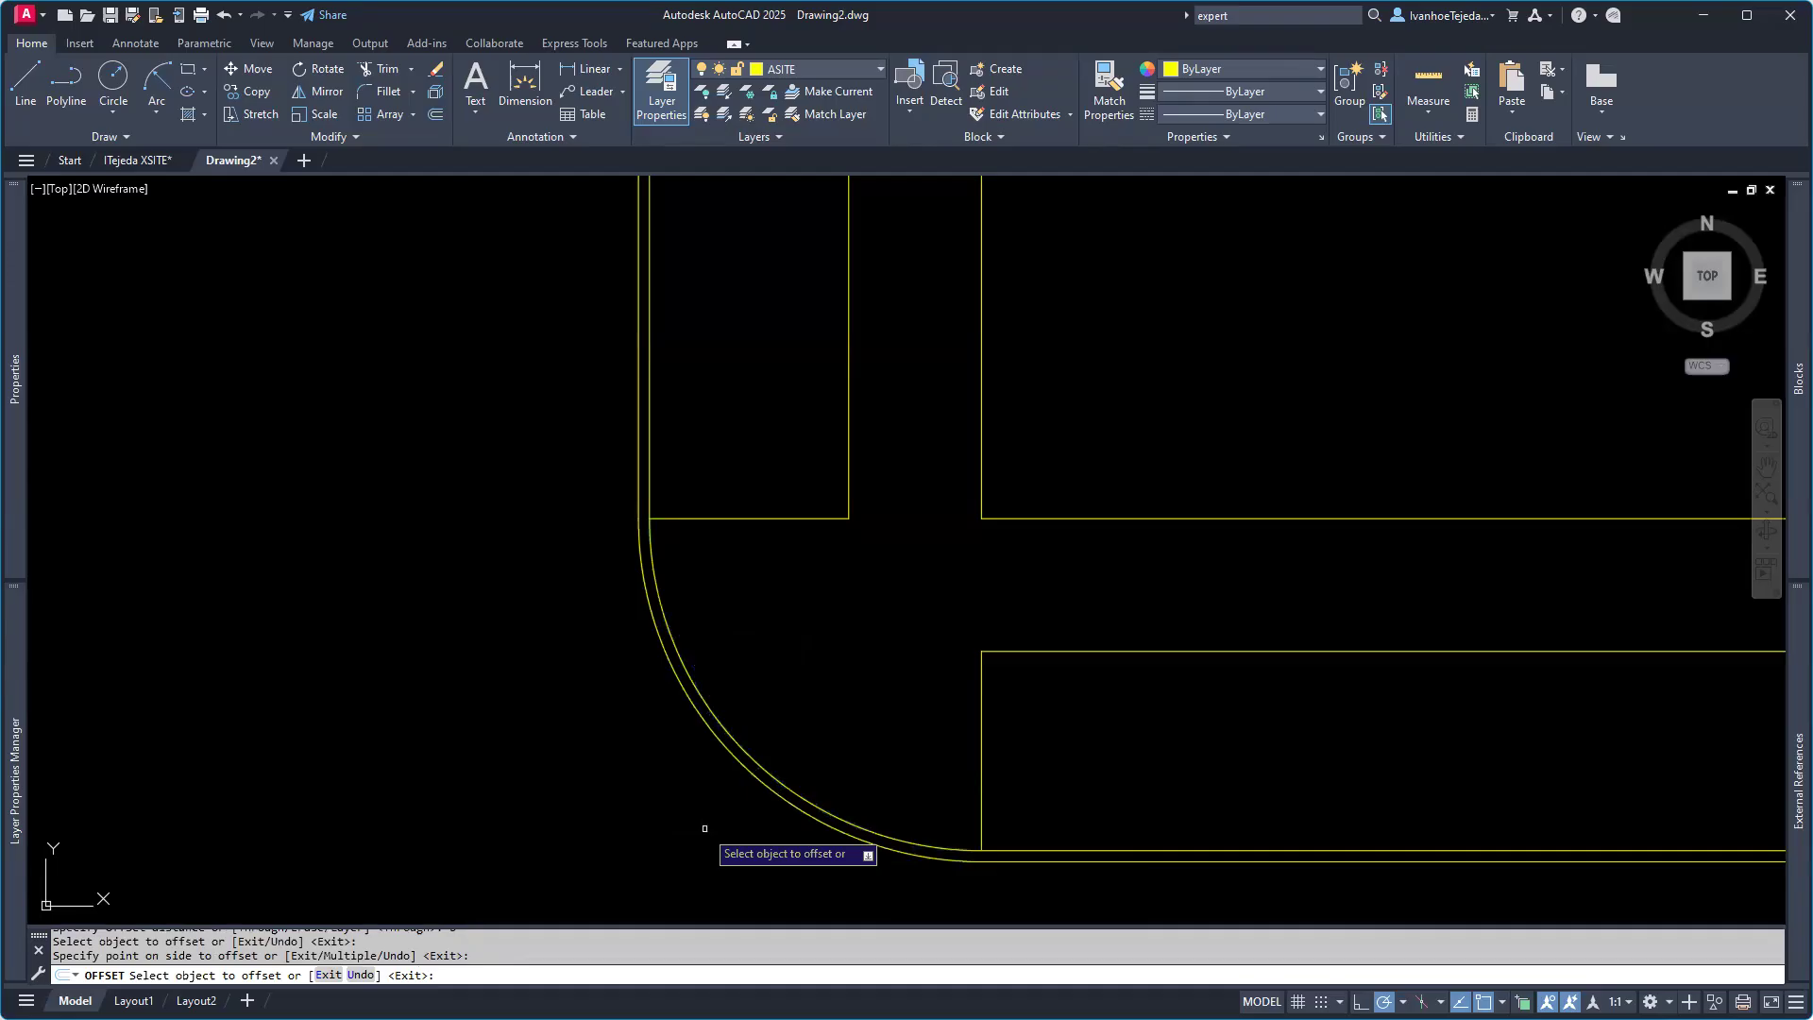
pyautogui.press('Return')
# Step: Examine the junction of both curb arcs with the horizontal curb lines, selecting the objects there and deselecting them
pyautogui.scroll(8, 987, 872)
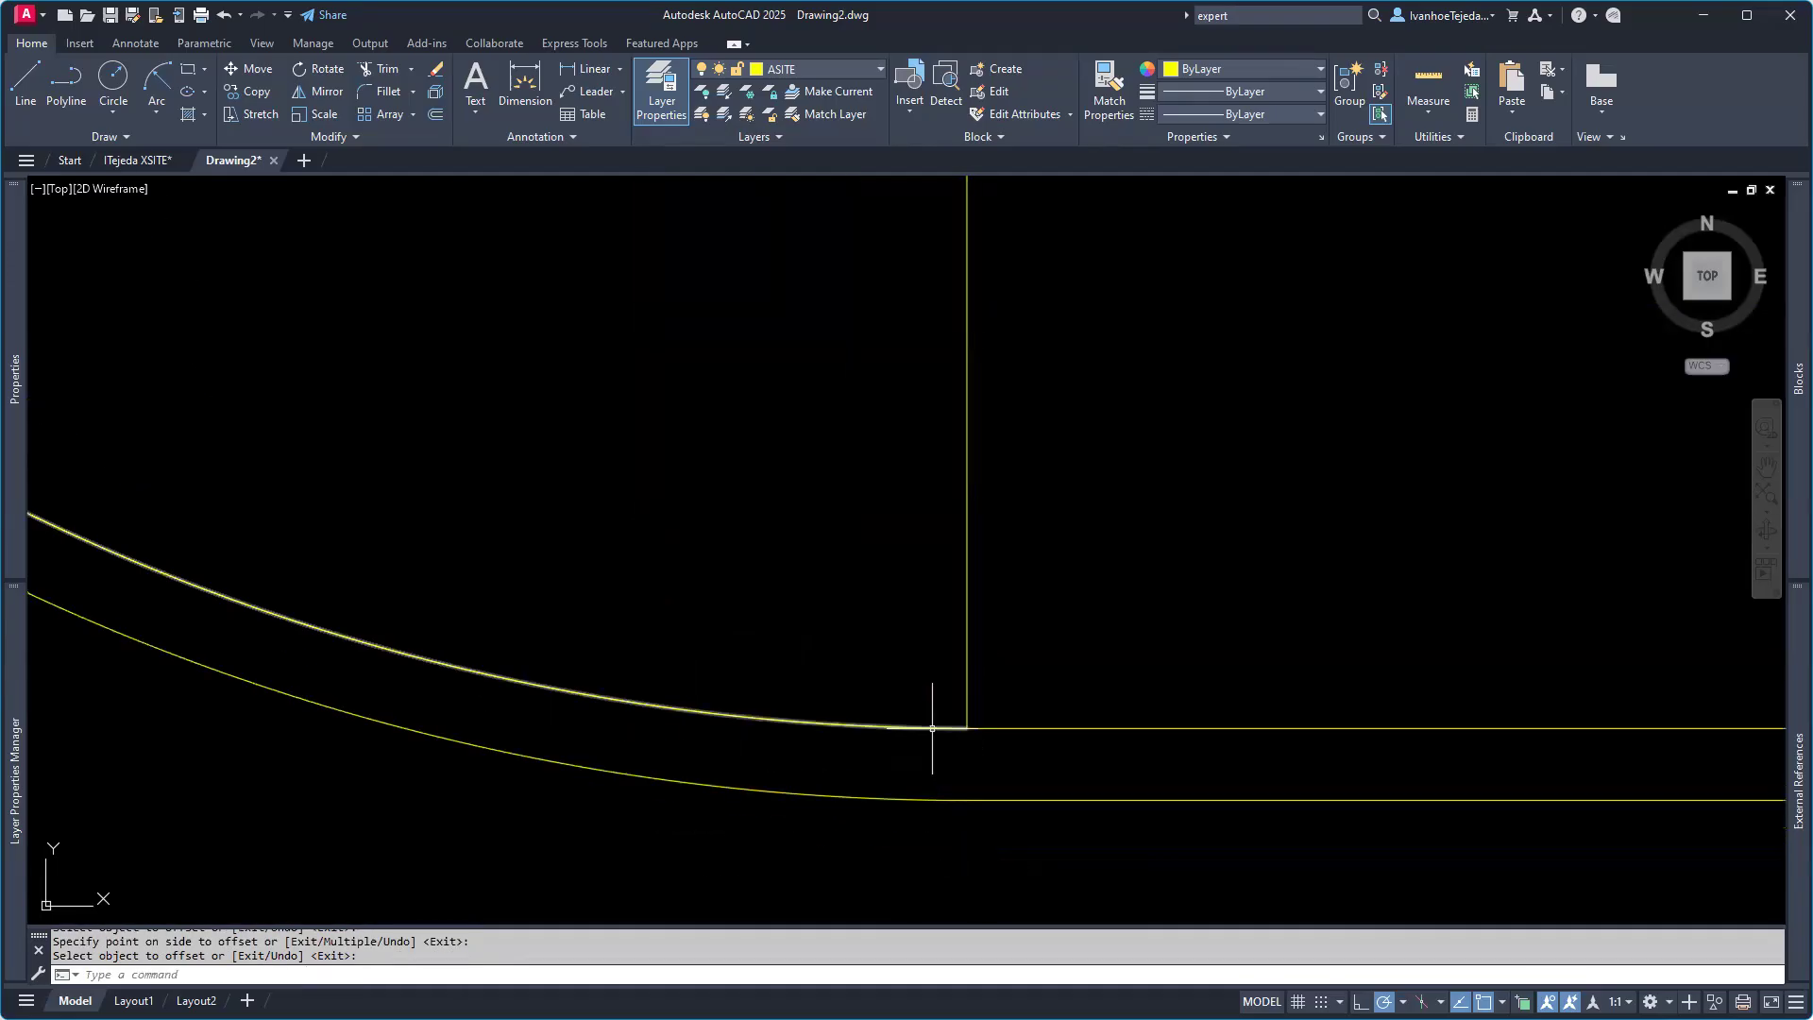
pyautogui.click(1109, 855)
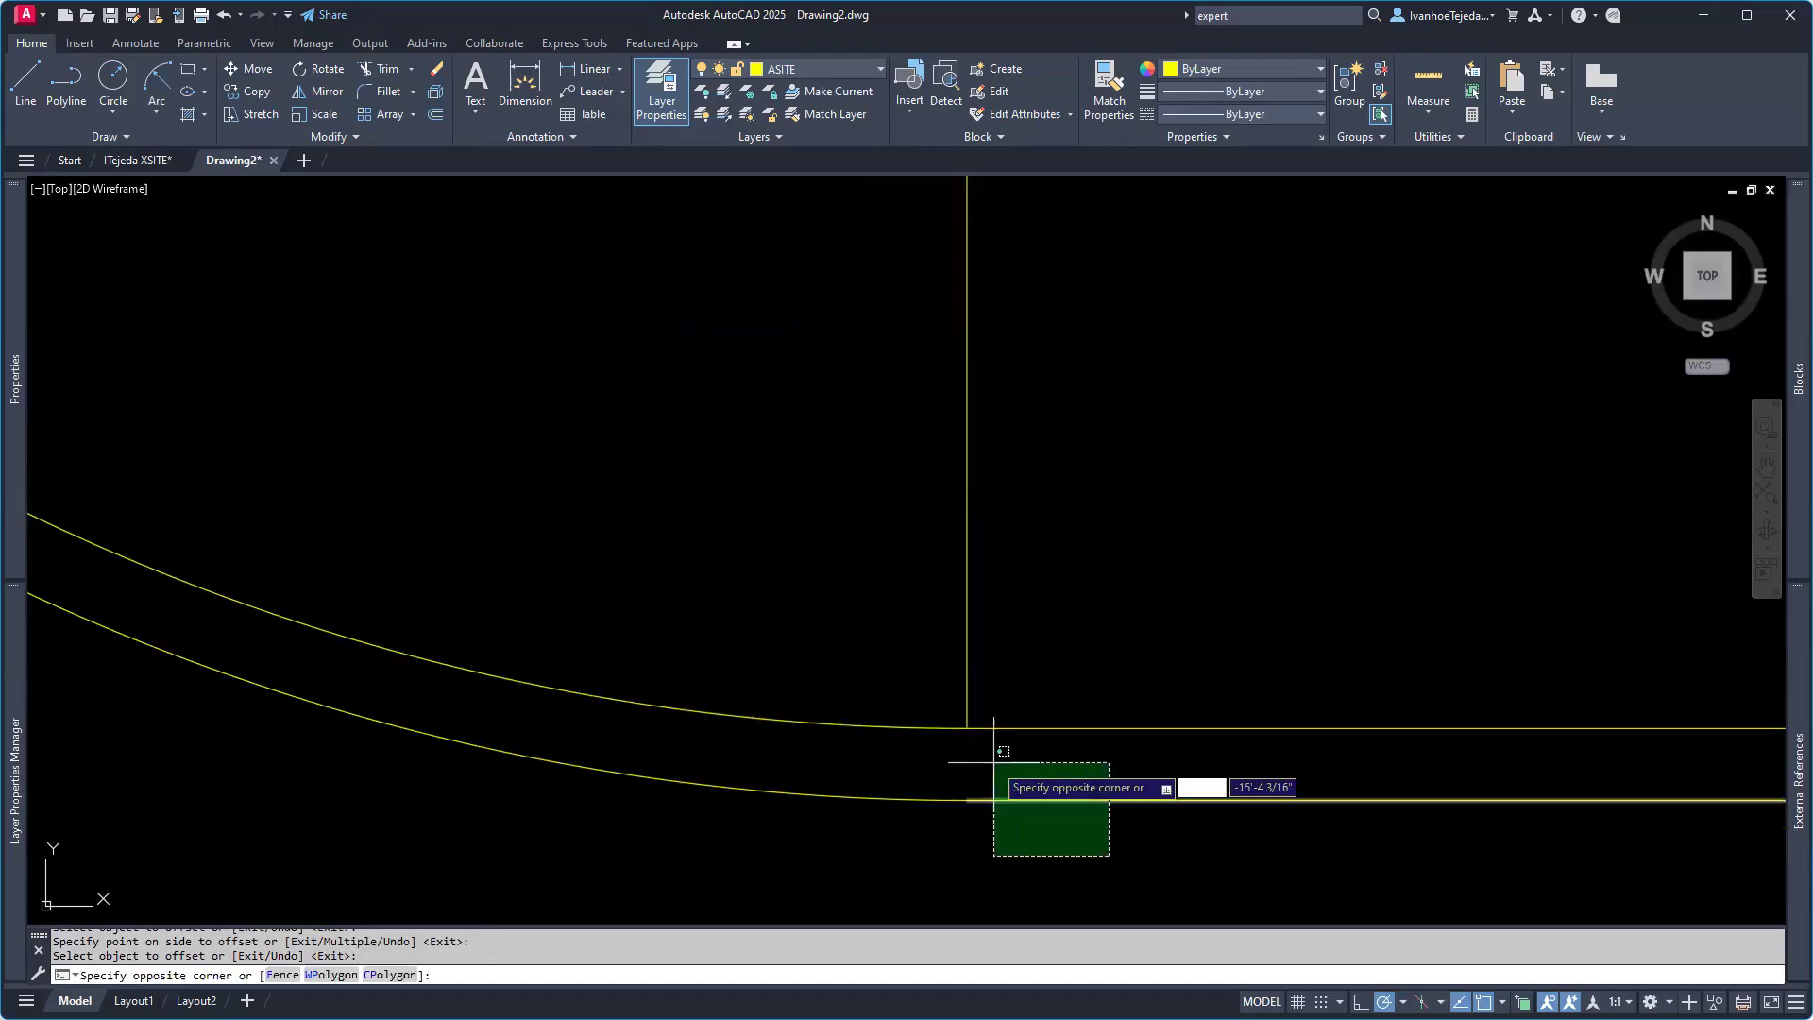
pyautogui.click(929, 684)
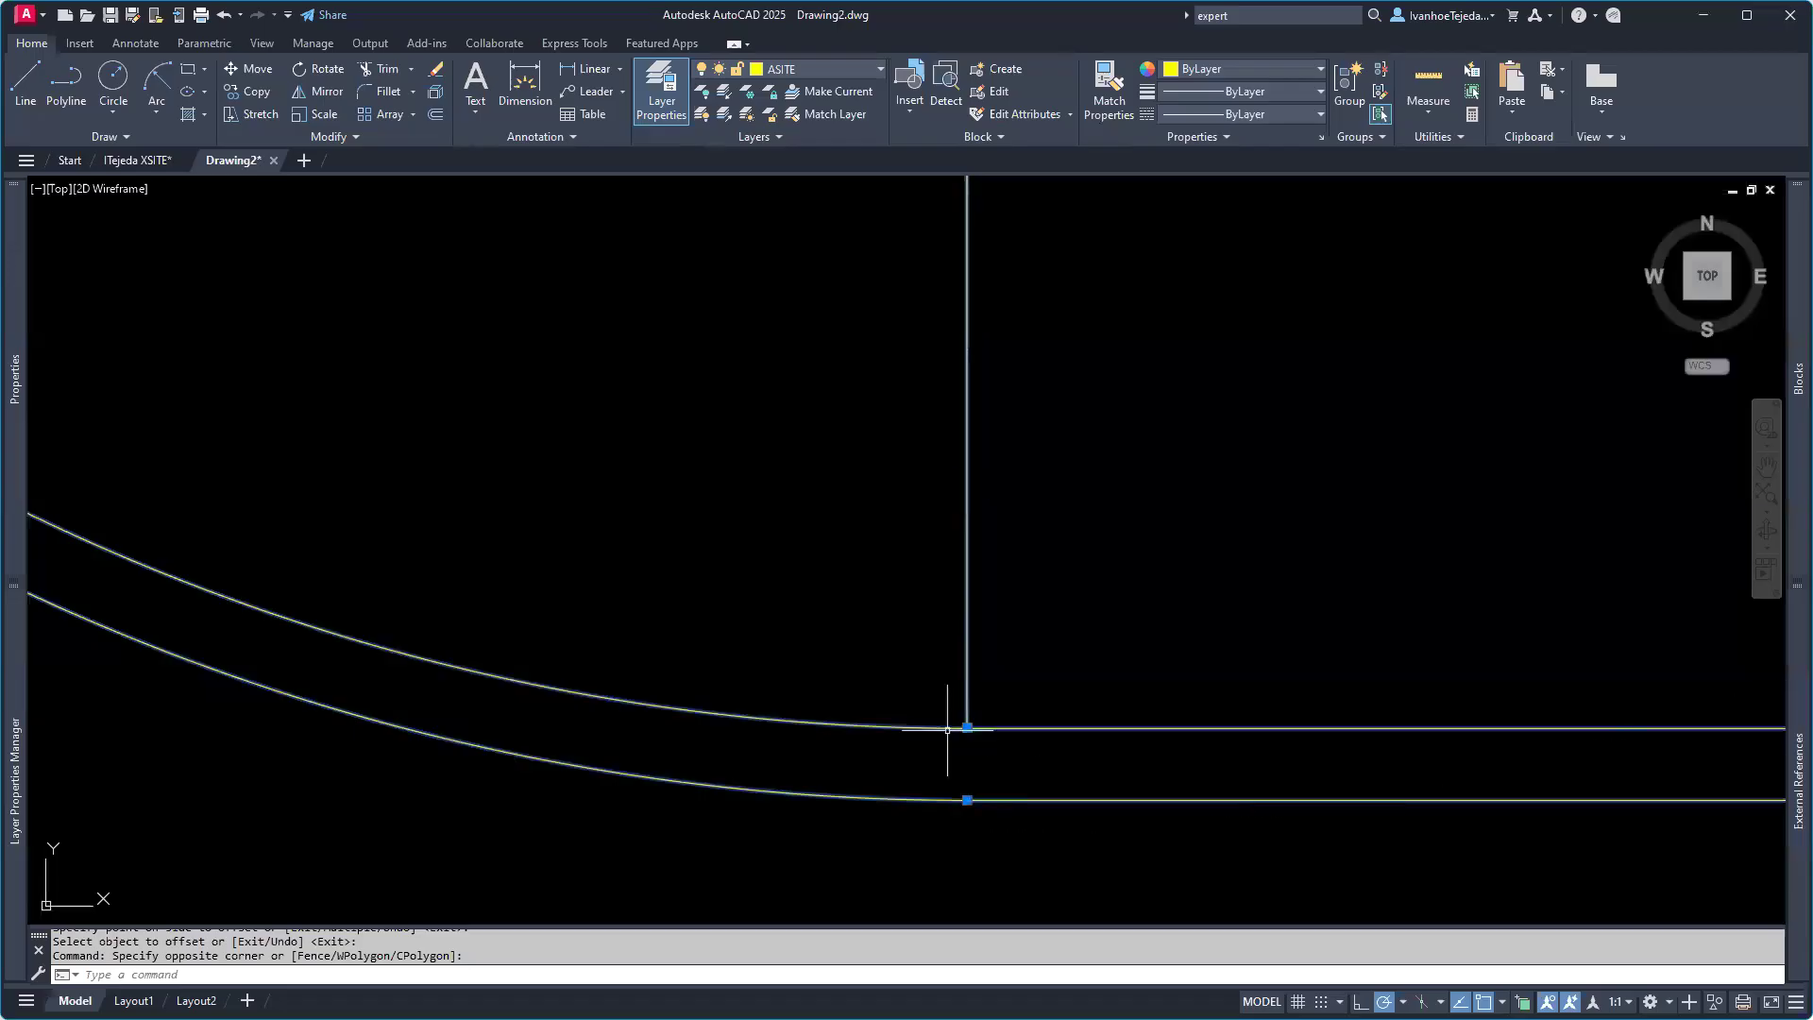
pyautogui.press('Escape')
pyautogui.press('Escape')
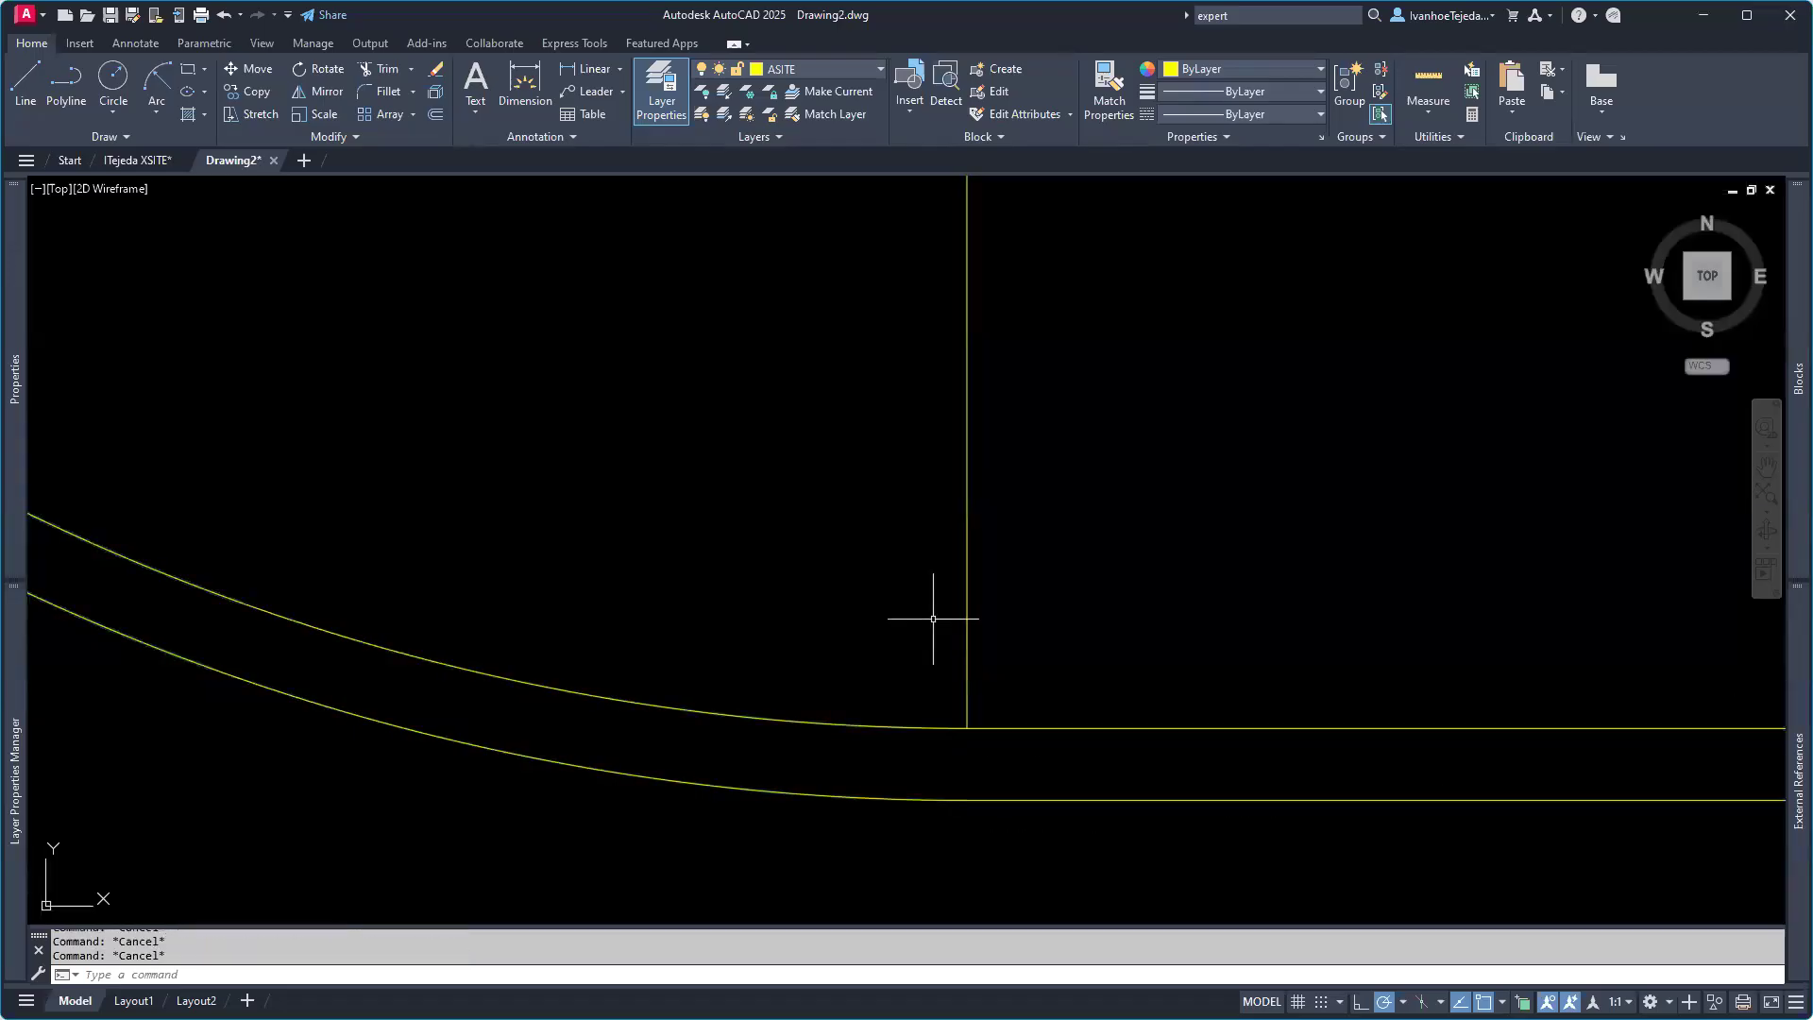
pyautogui.scroll(-6, 952, 608)
pyautogui.scroll(-4, 755, 656)
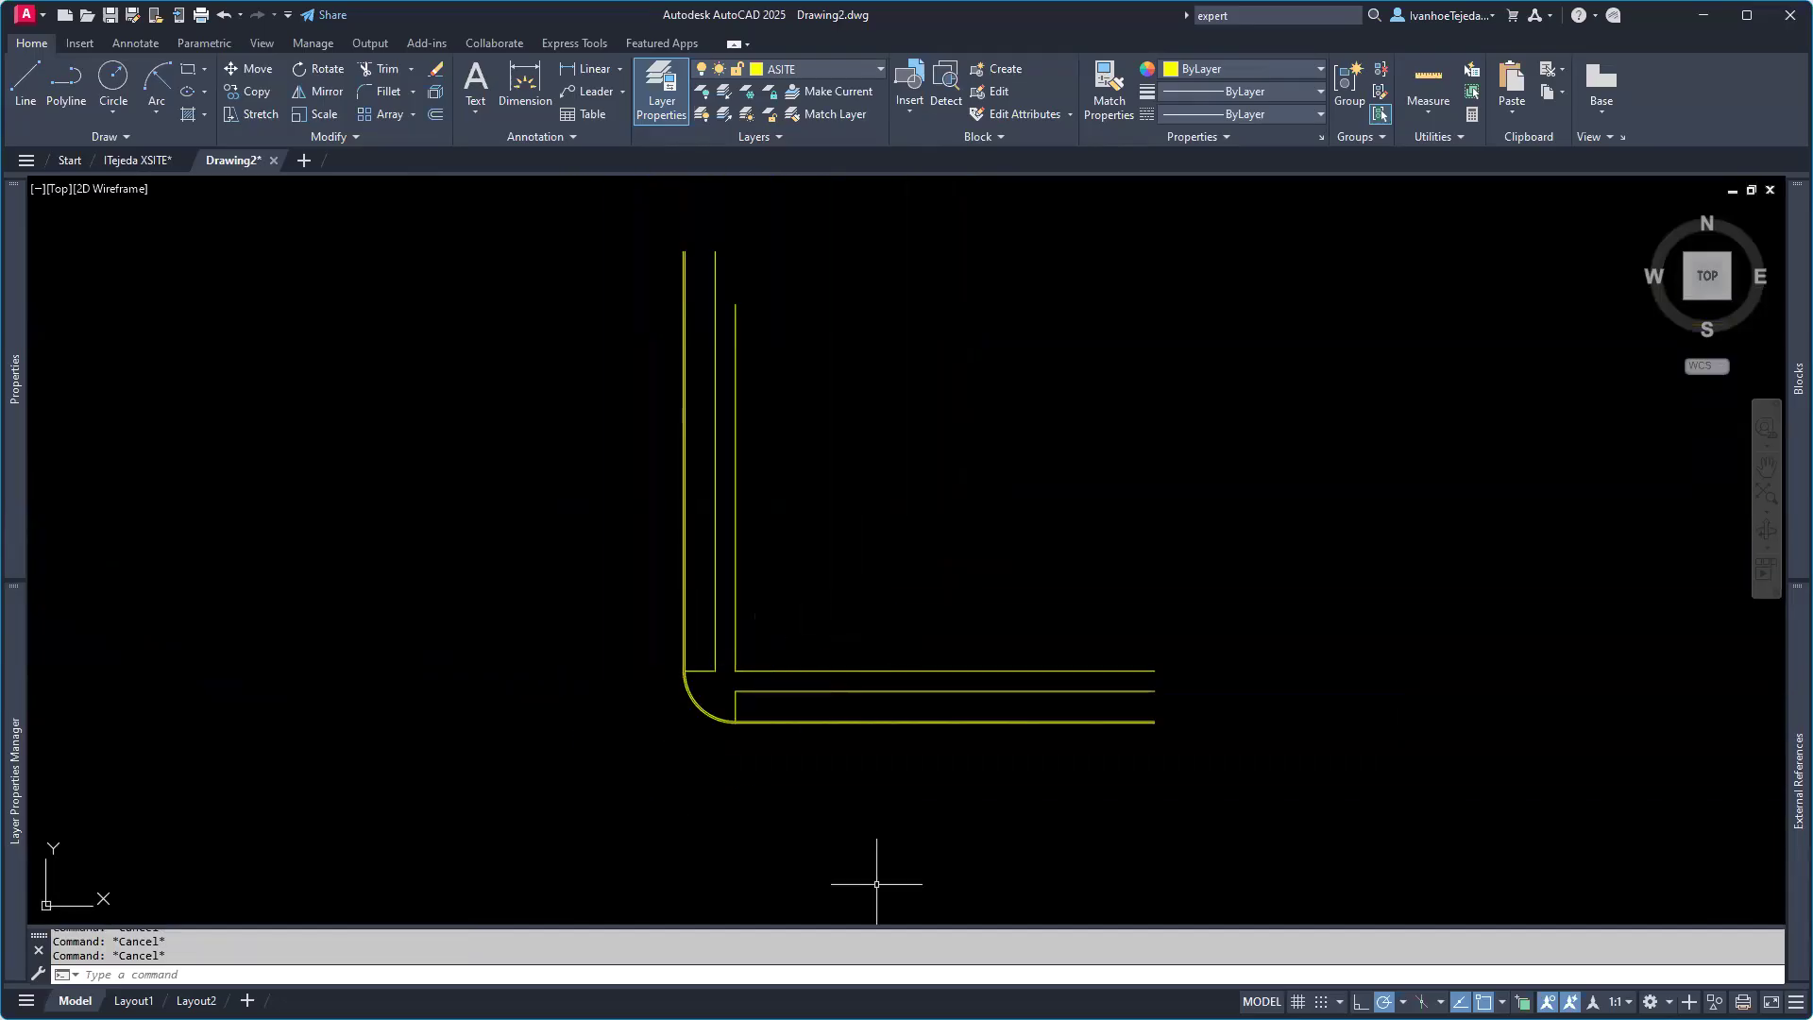
# Step: Check the alley in XSITE SU25.pdf, return to AutoCAD and draw a vertical line about 112' up from the east end of the origin's horizontal line
pyautogui.hotkey('alt', 'Tab')
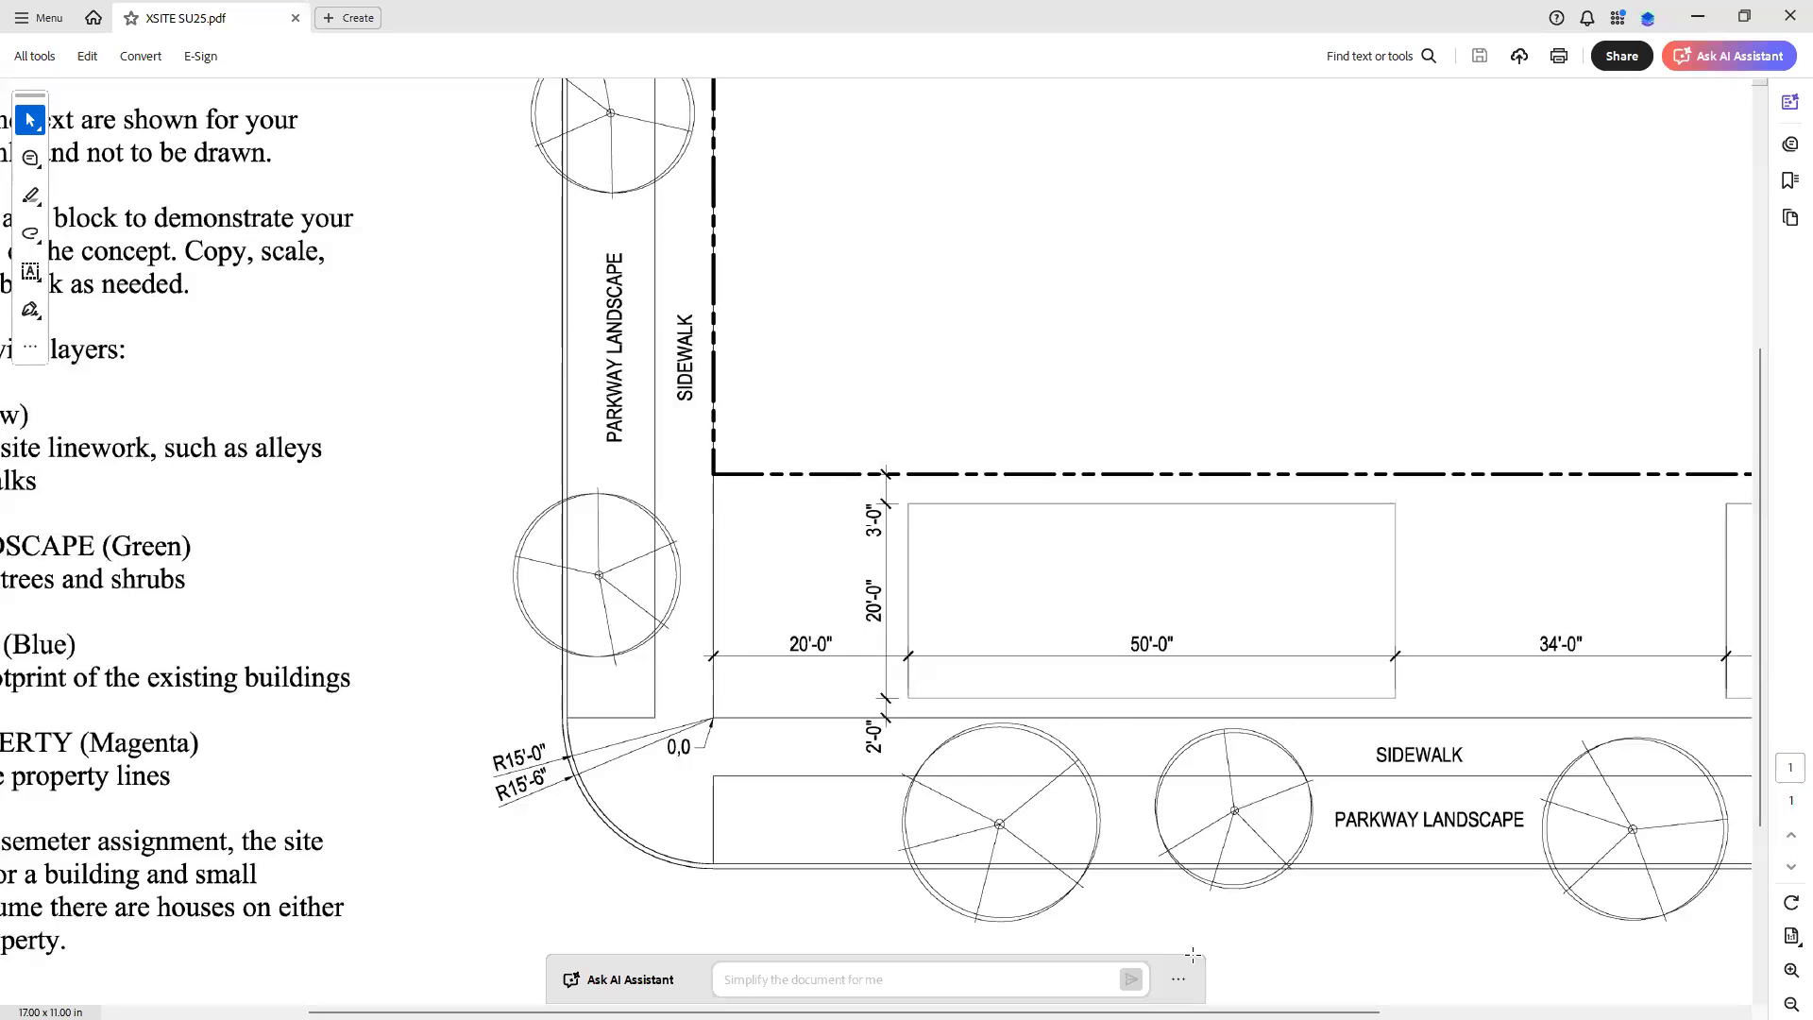
pyautogui.hscroll(10, 1441, 486)
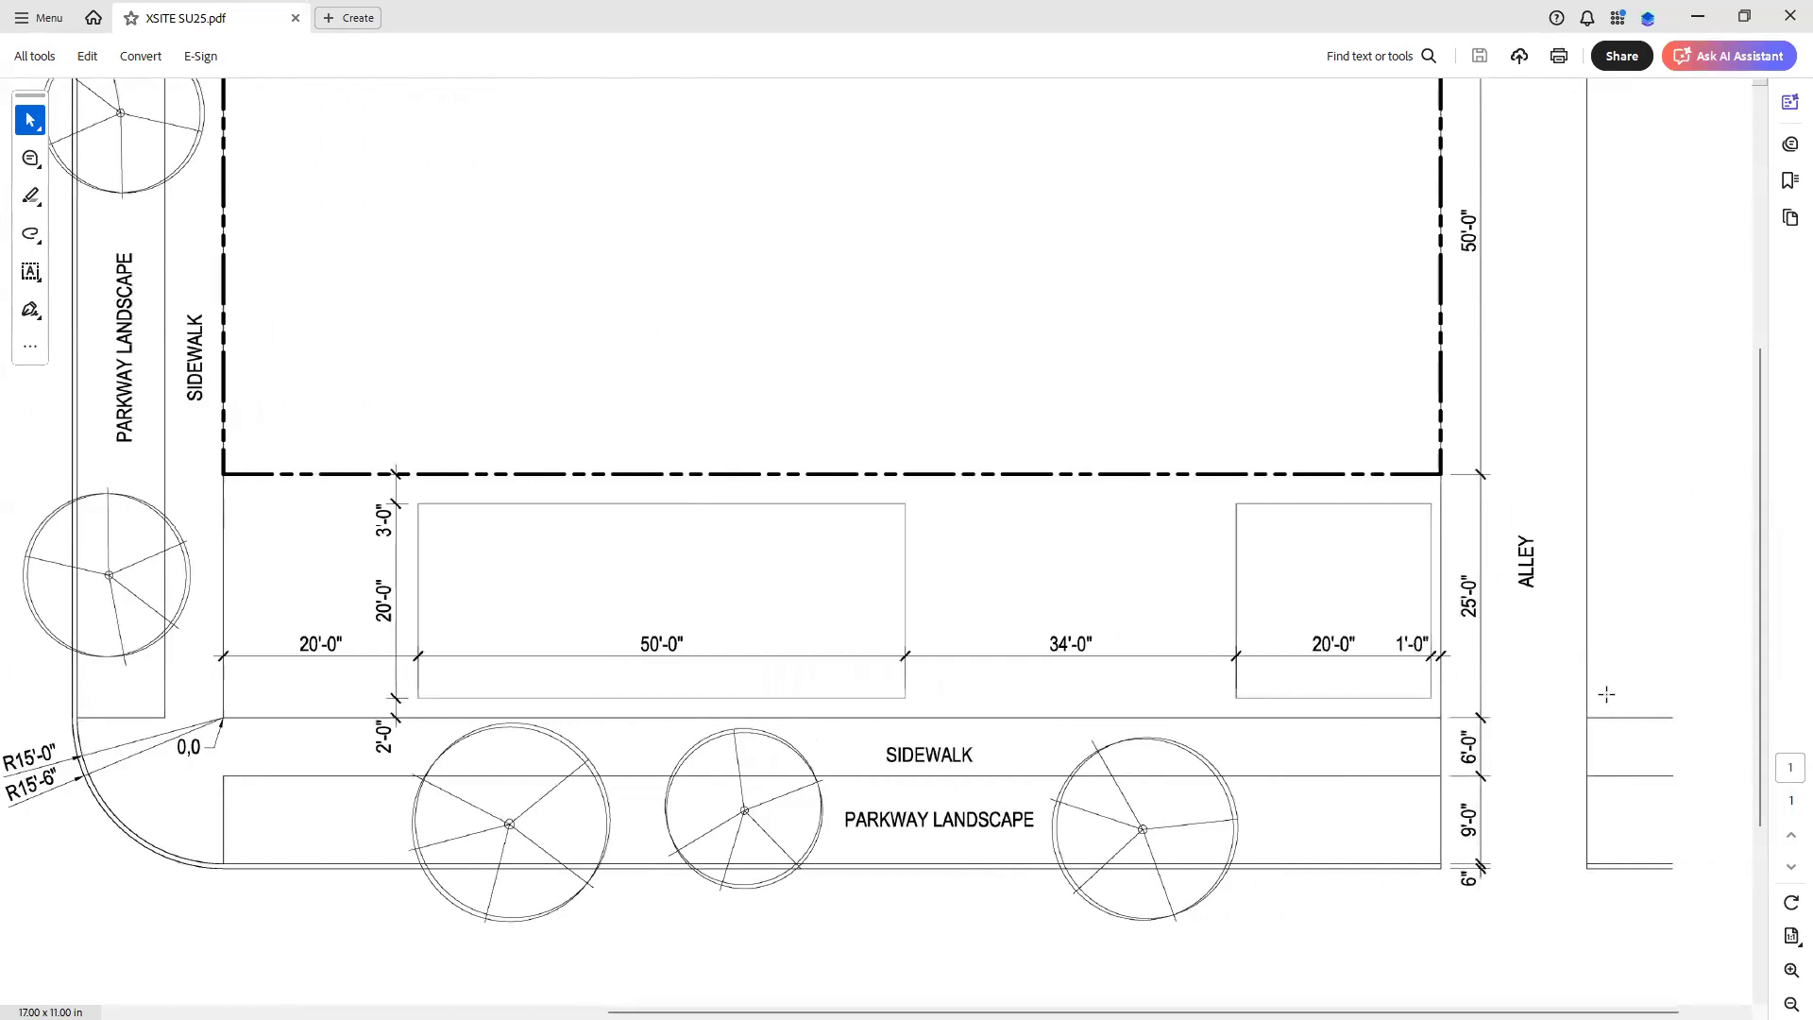
pyautogui.moveTo(1761, 629); pyautogui.dragTo(1745, 517)
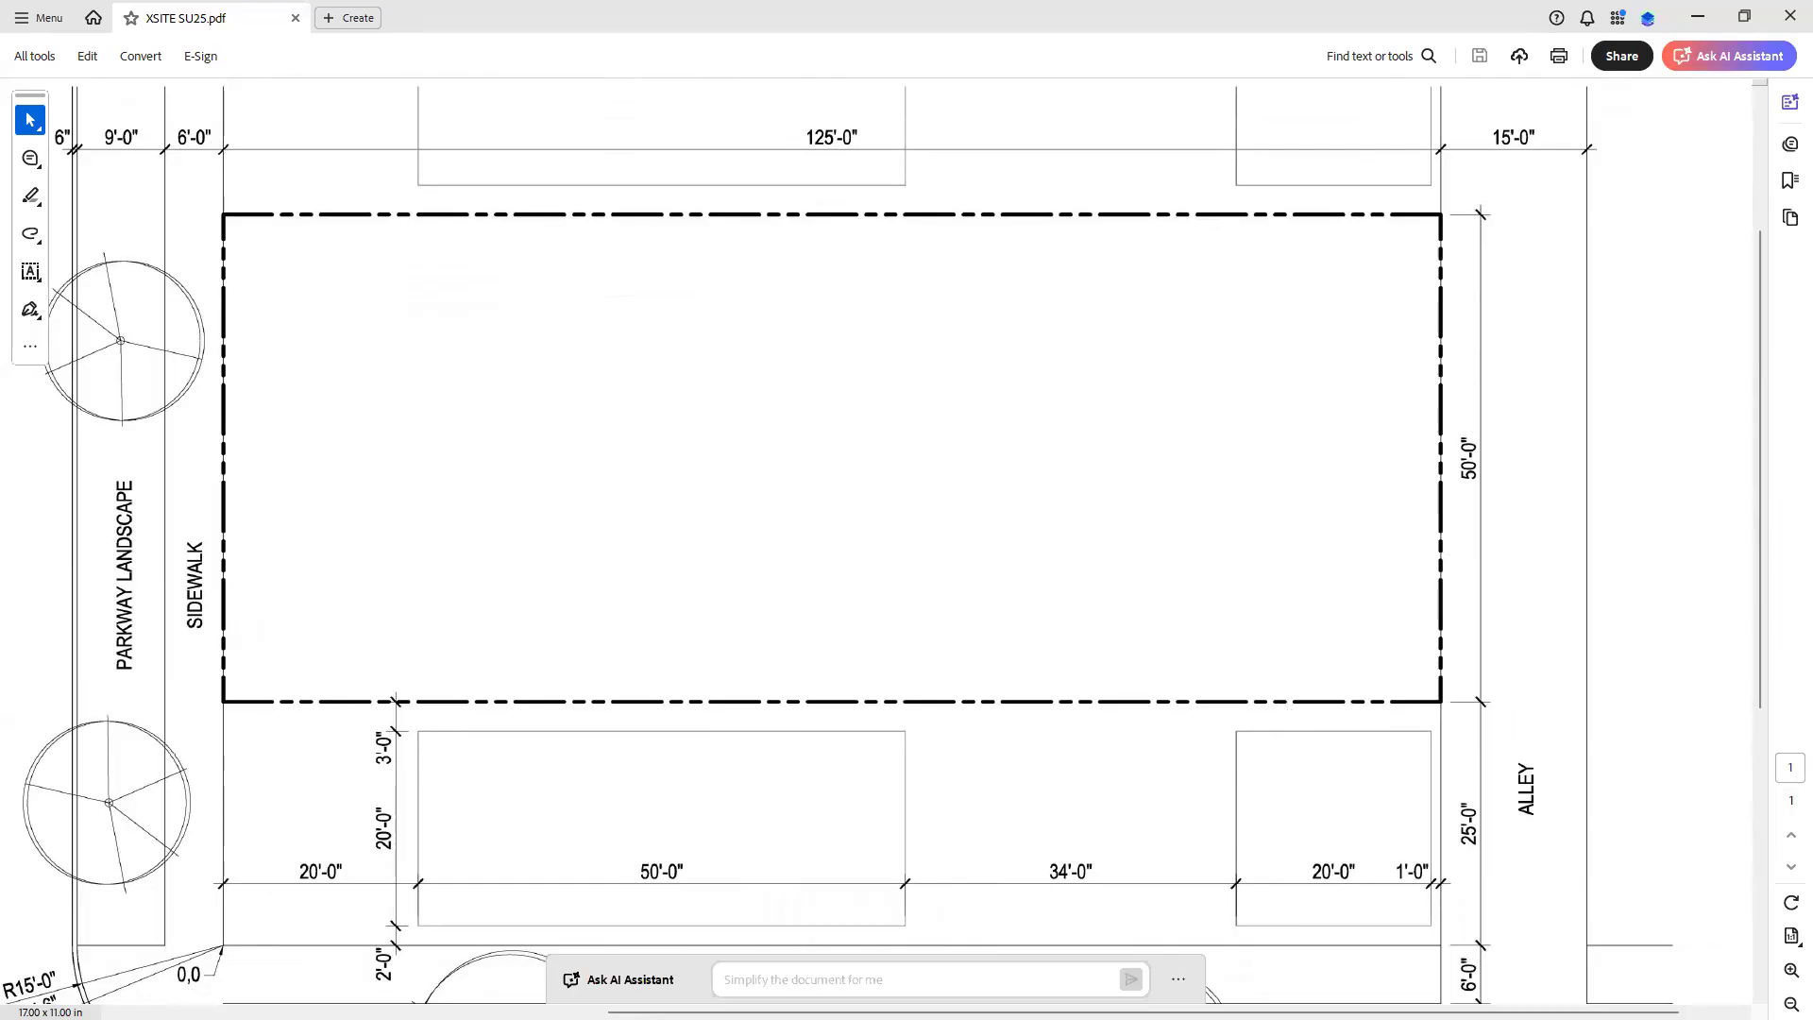
pyautogui.hotkey('alt', 'Tab')
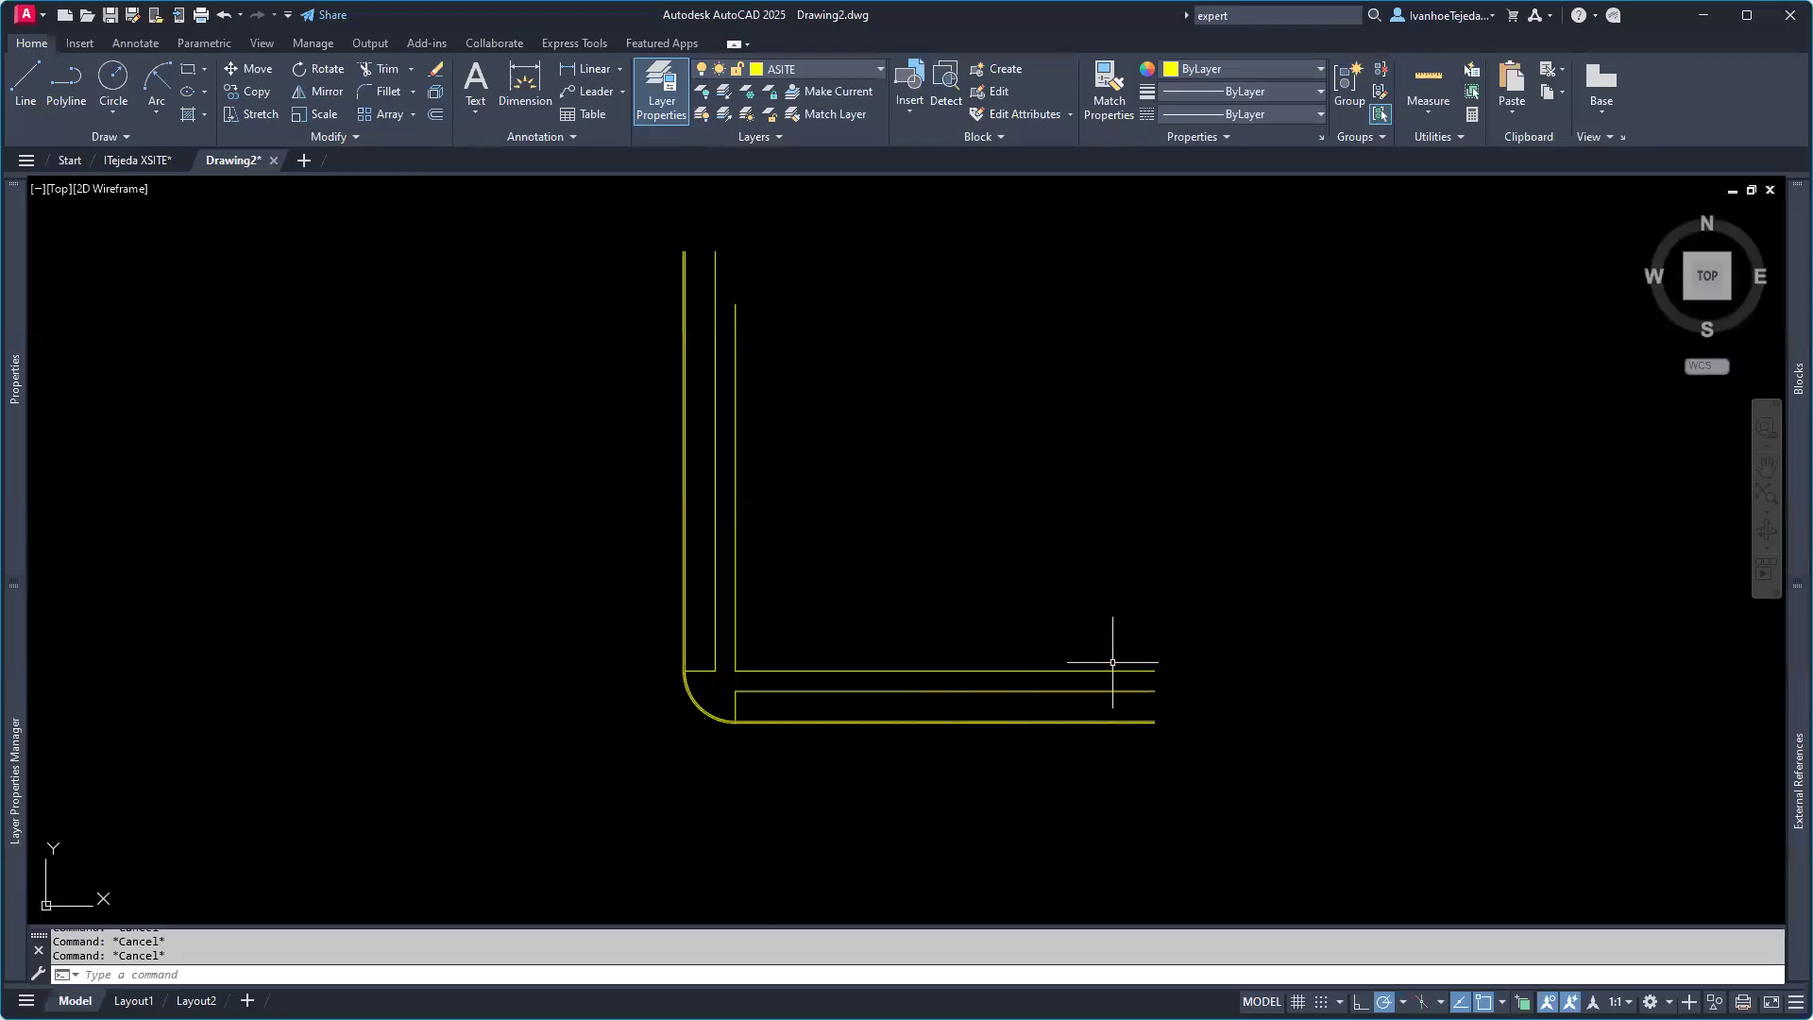
pyautogui.write('L')
pyautogui.press('Return')
pyautogui.click(1155, 669)
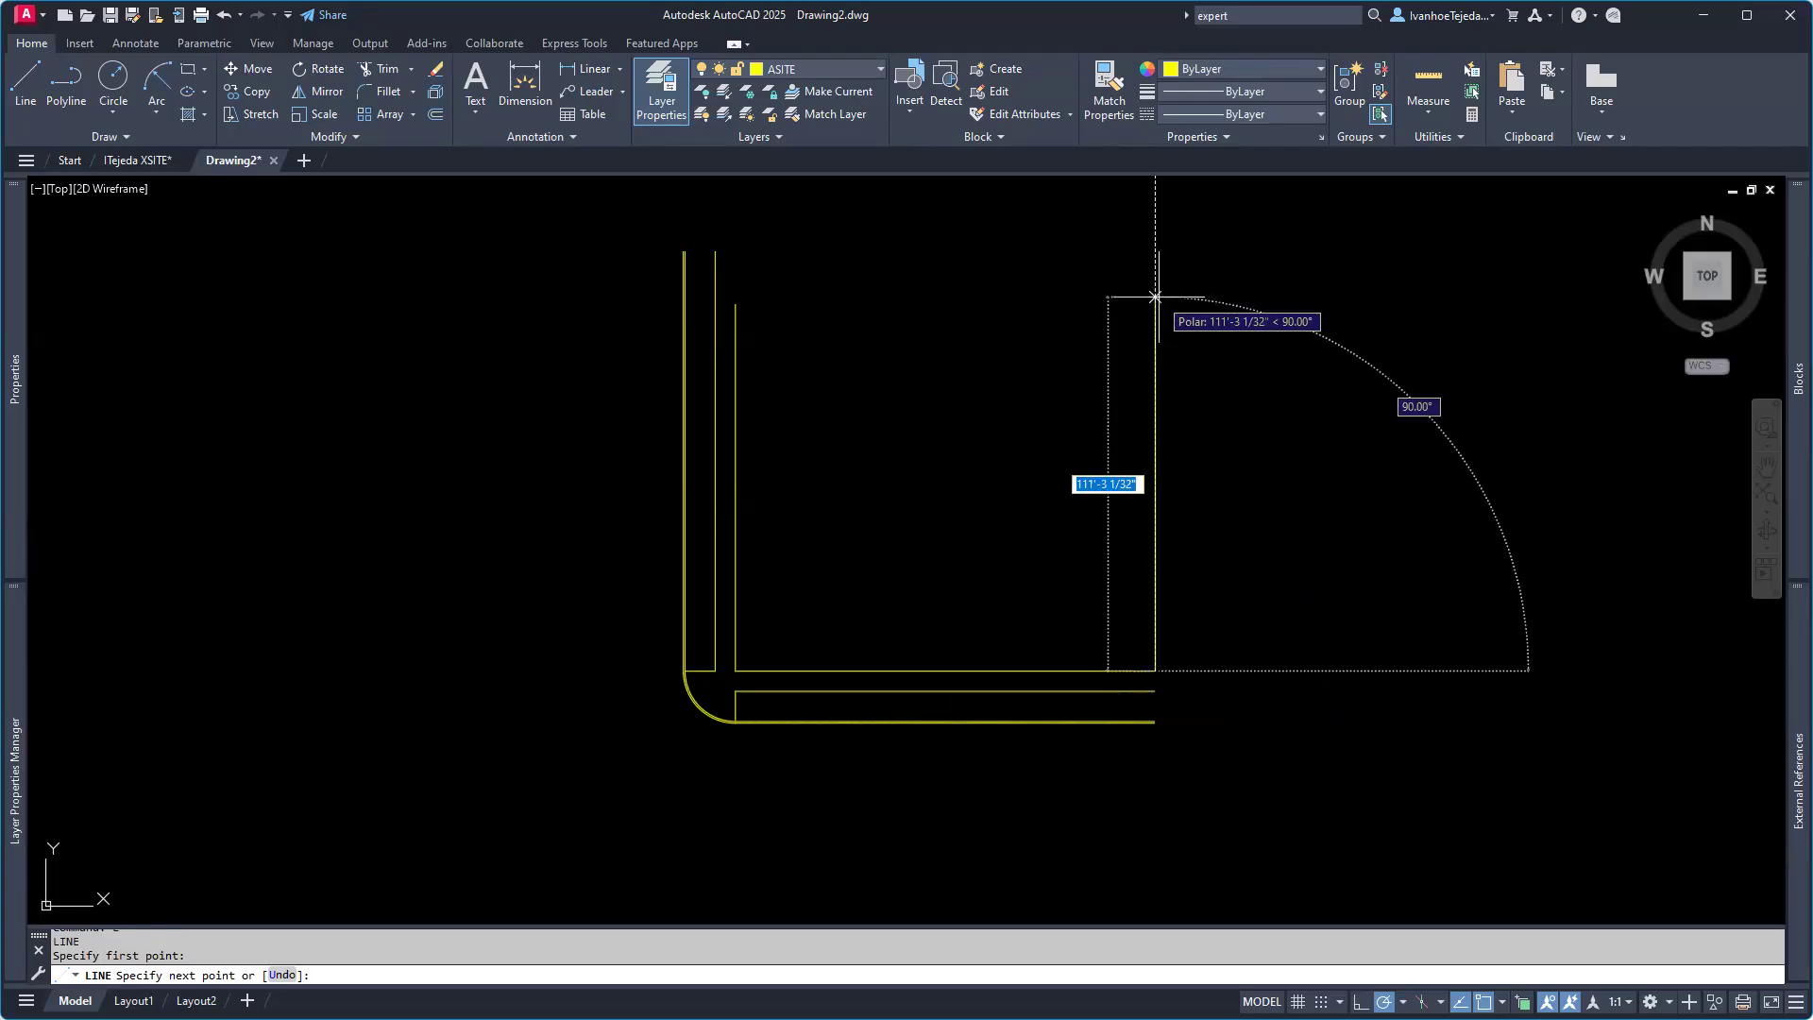
pyautogui.click(1155, 294)
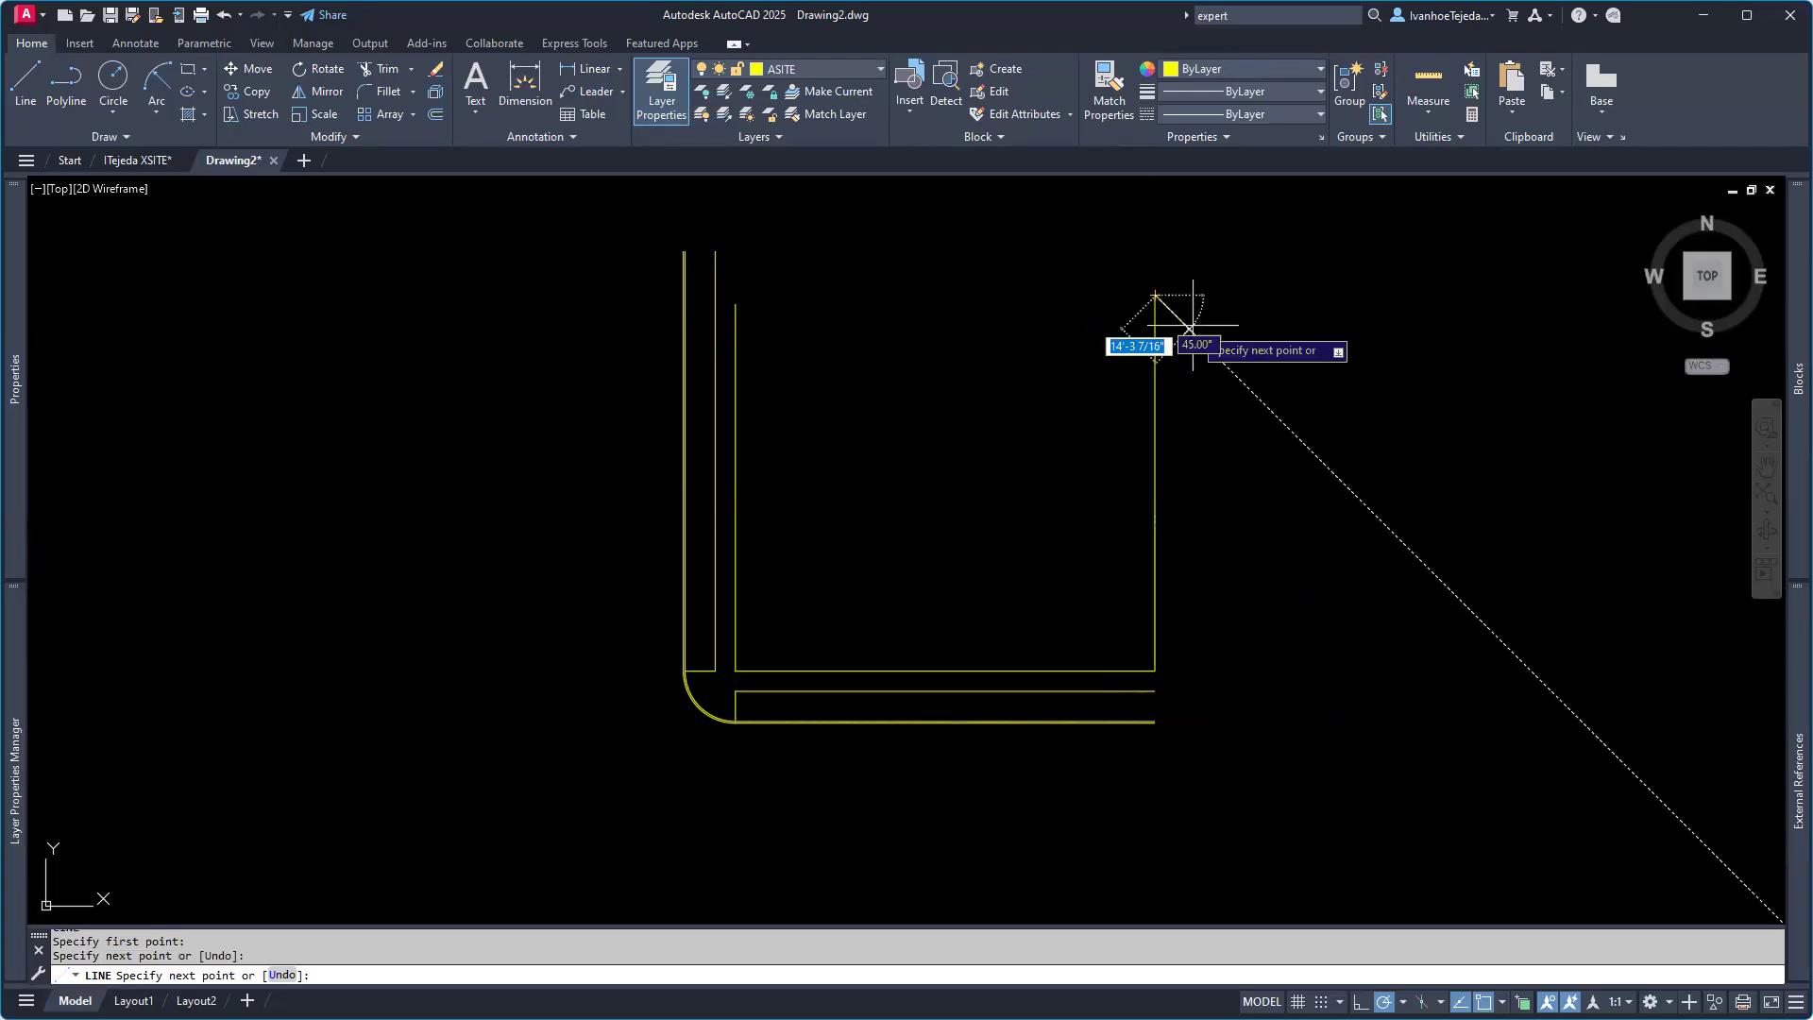
pyautogui.press('Return')
# Step: Check the alley's lower end in XSITE SU25.pdf, return to AutoCAD and stretch the alley line's lower endpoint down to the outer curb line's end
pyautogui.scroll(6, 1152, 688)
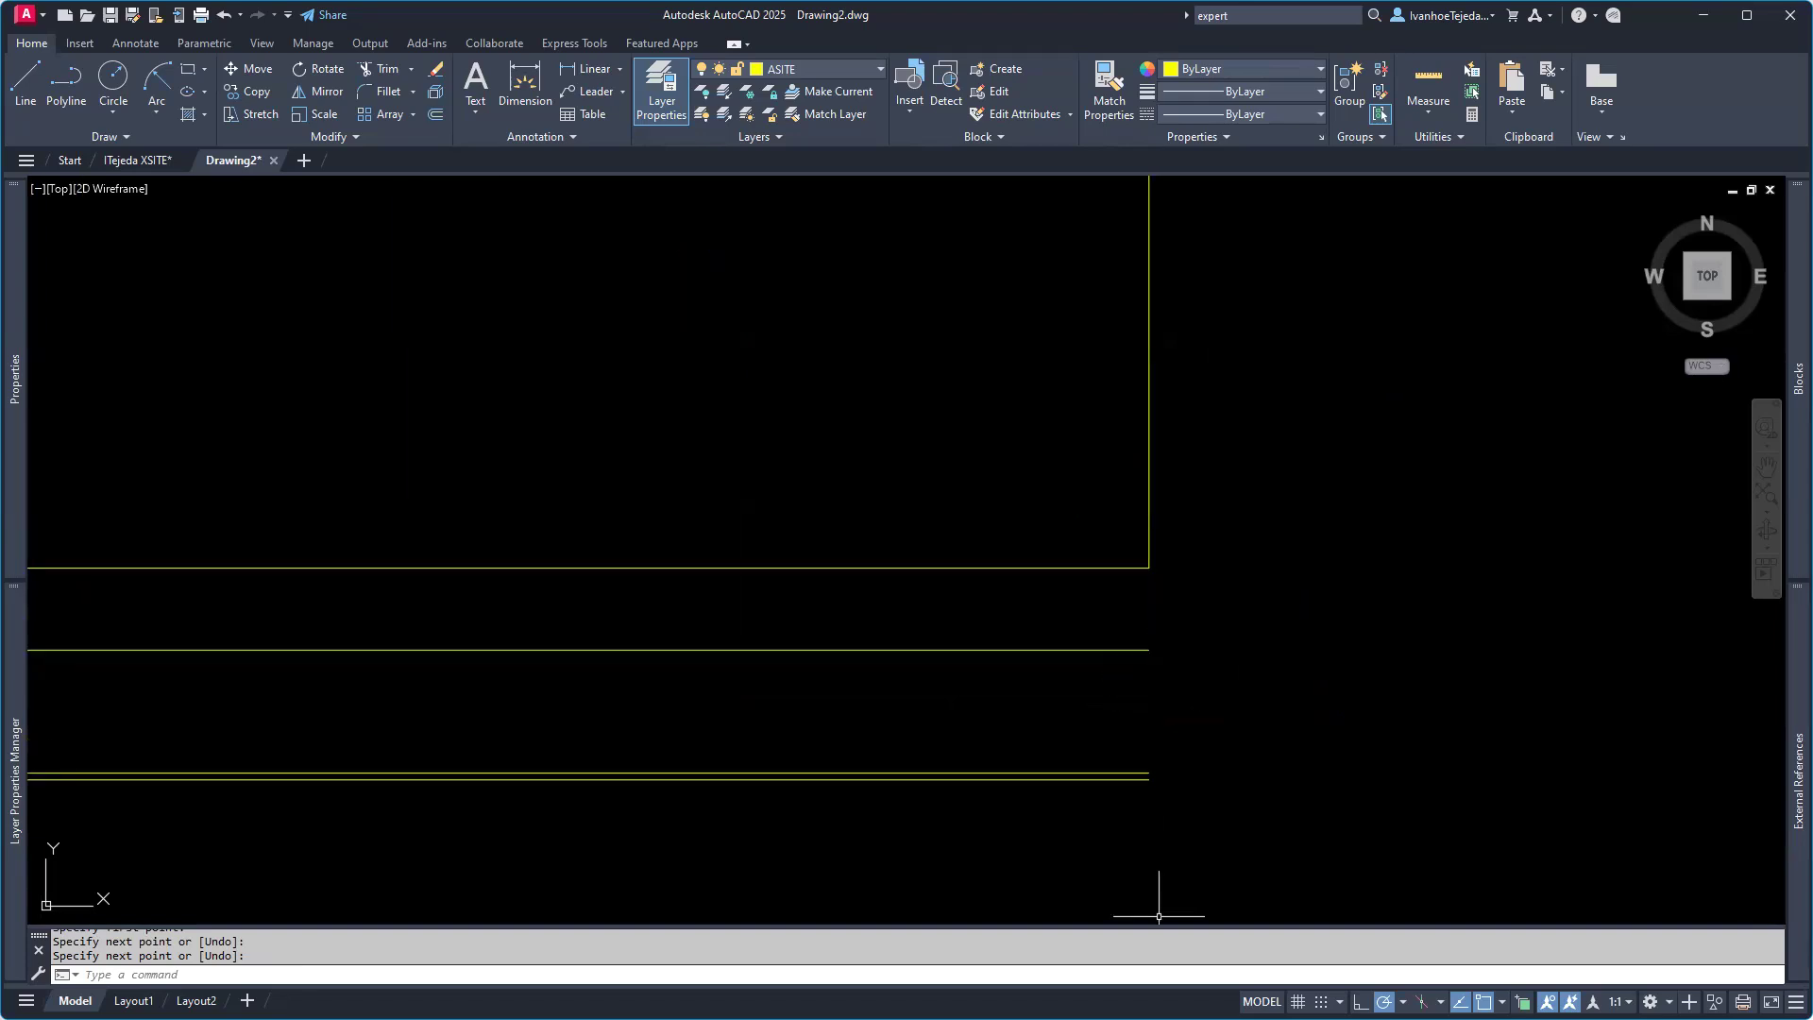
pyautogui.hotkey('alt', 'Tab')
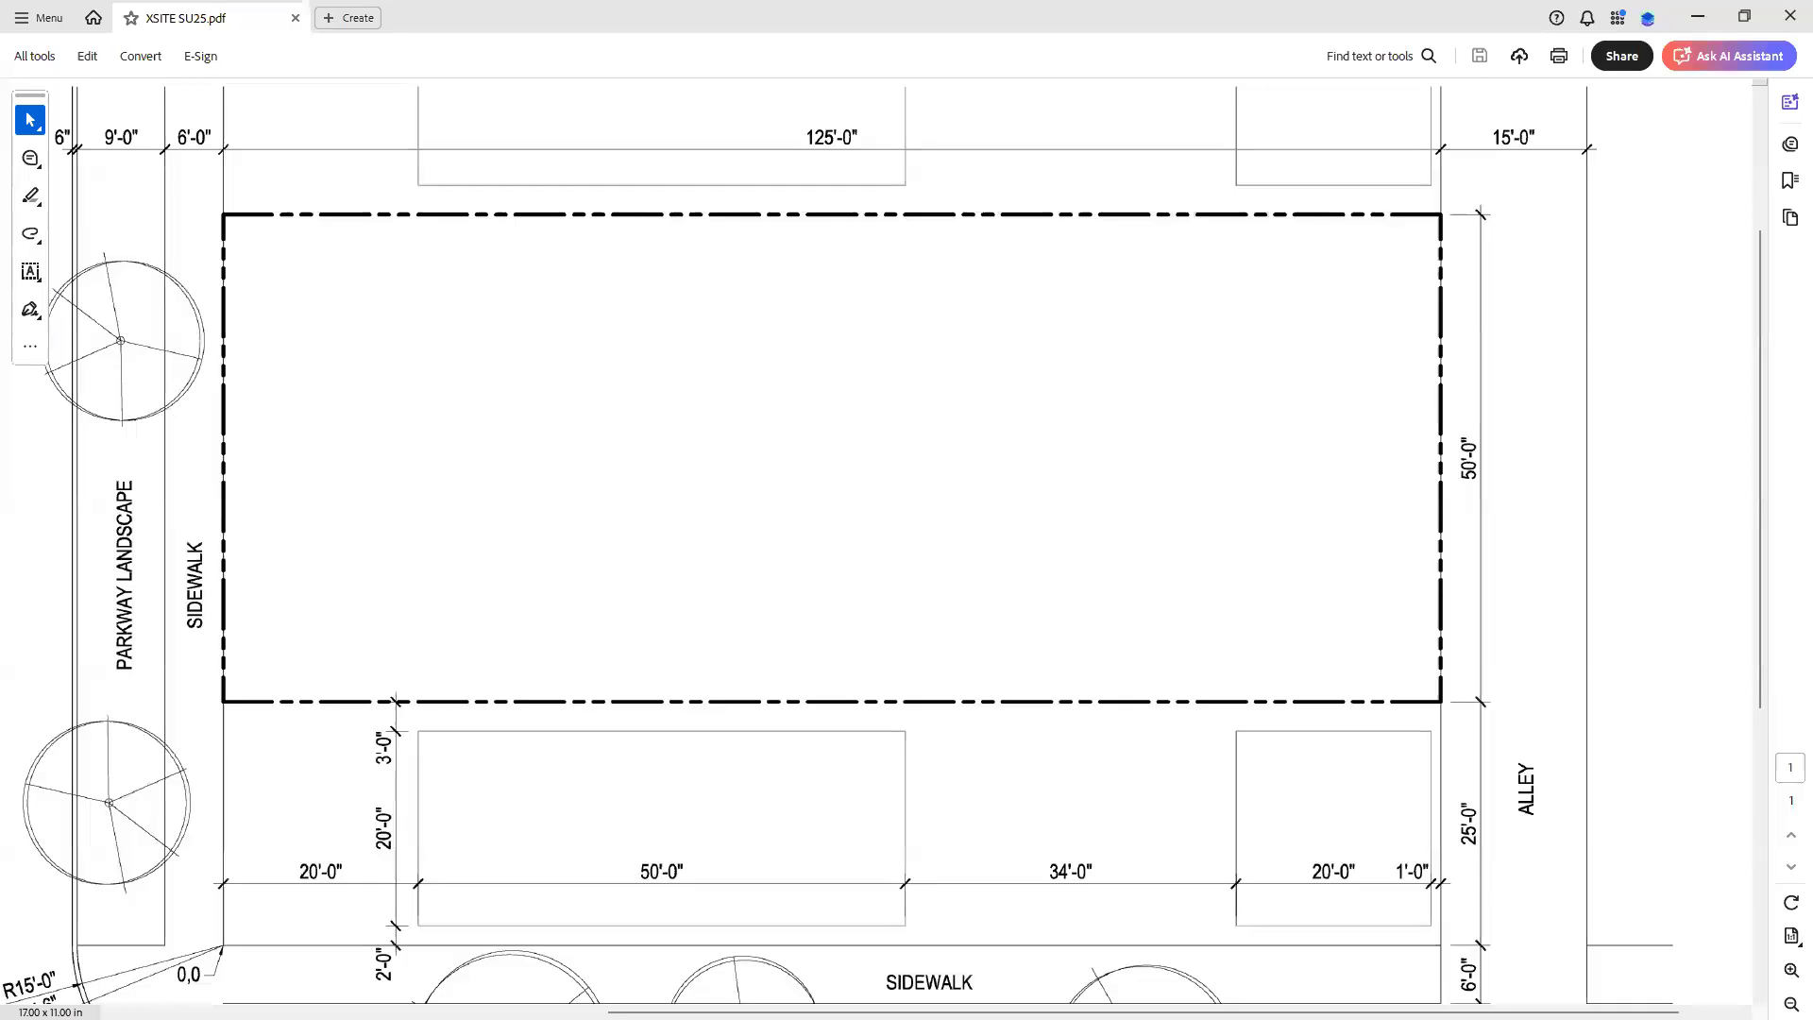
pyautogui.scroll(-5, 1783, 862)
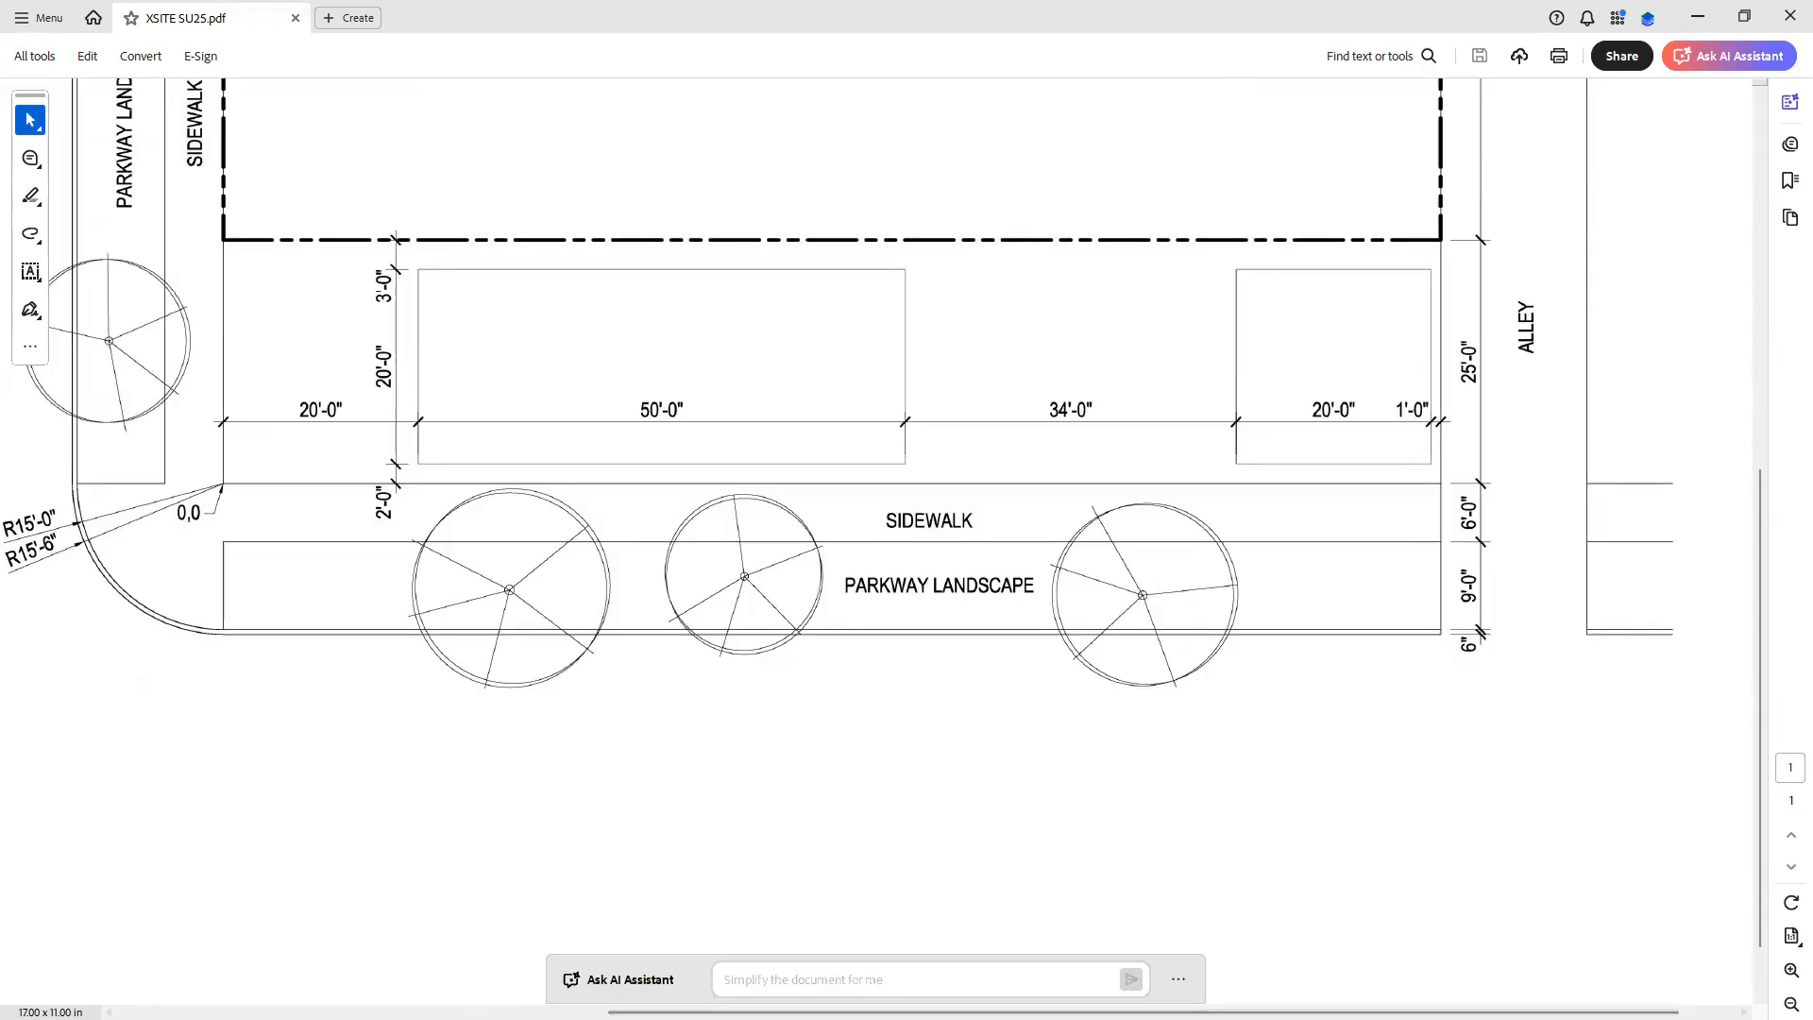
pyautogui.hotkey('alt', 'Tab')
pyautogui.click(1156, 527)
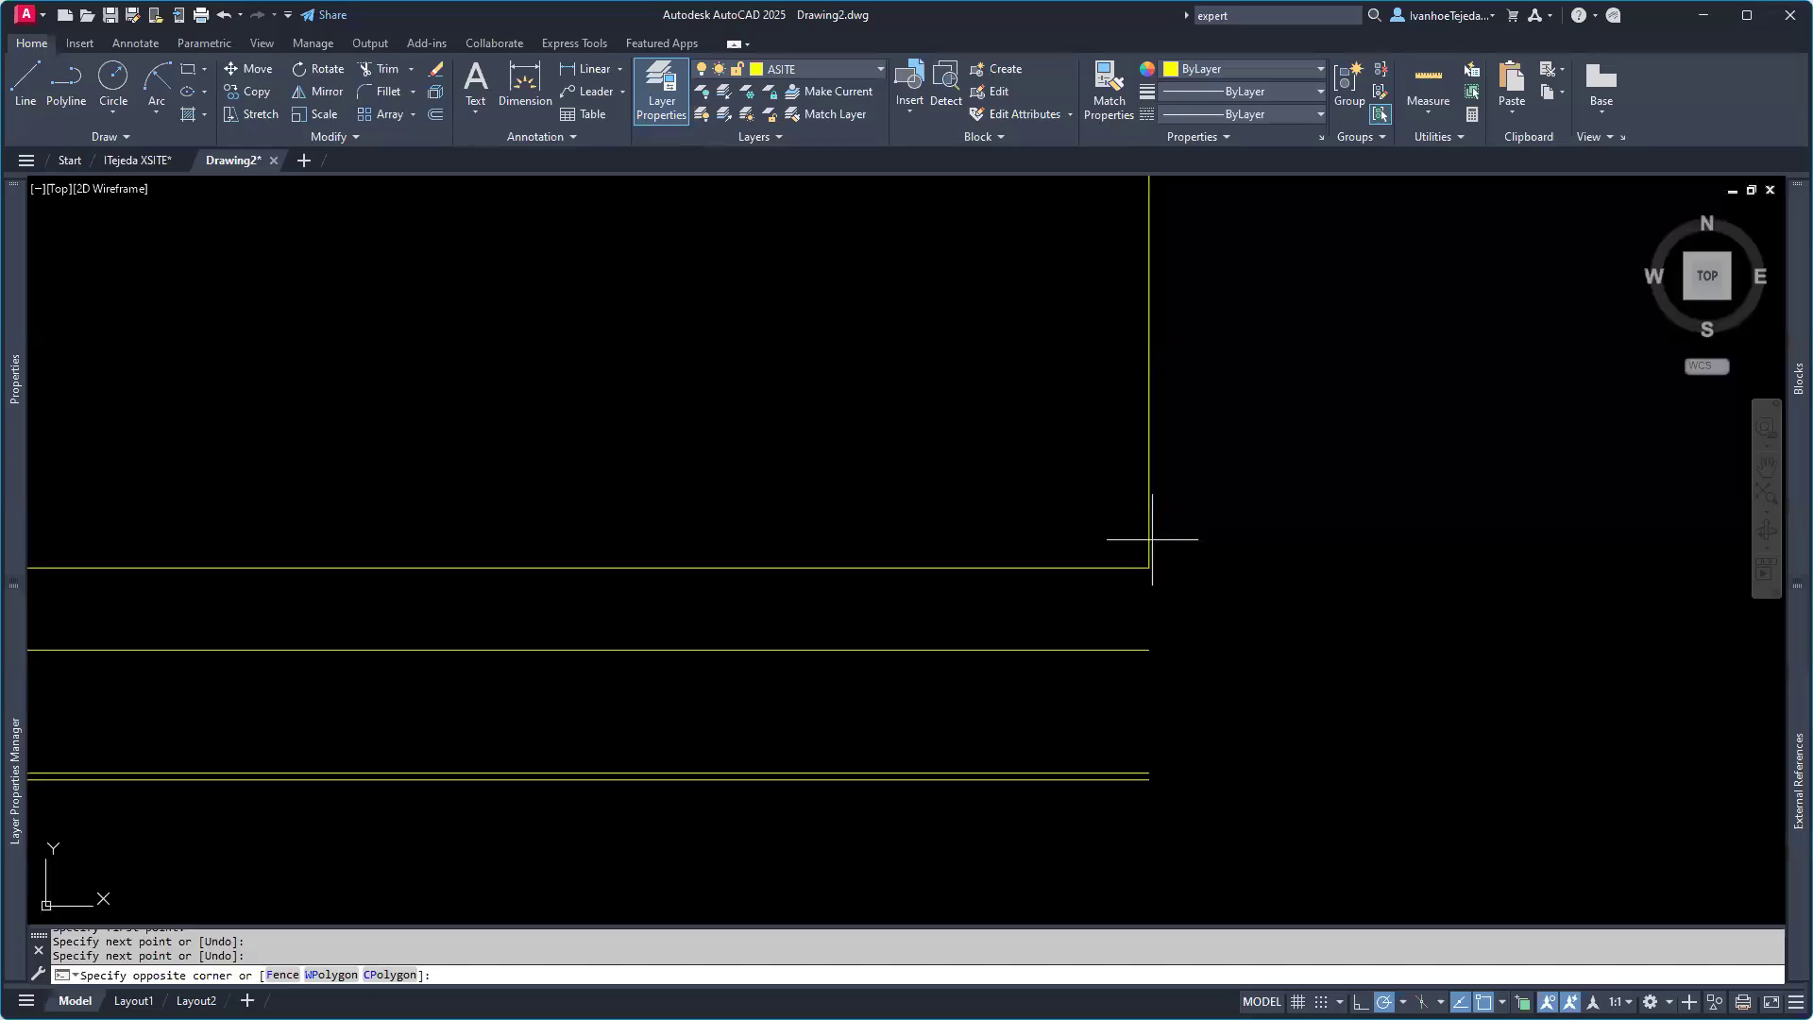
pyautogui.click(1134, 534)
pyautogui.scroll(2, 1178, 758)
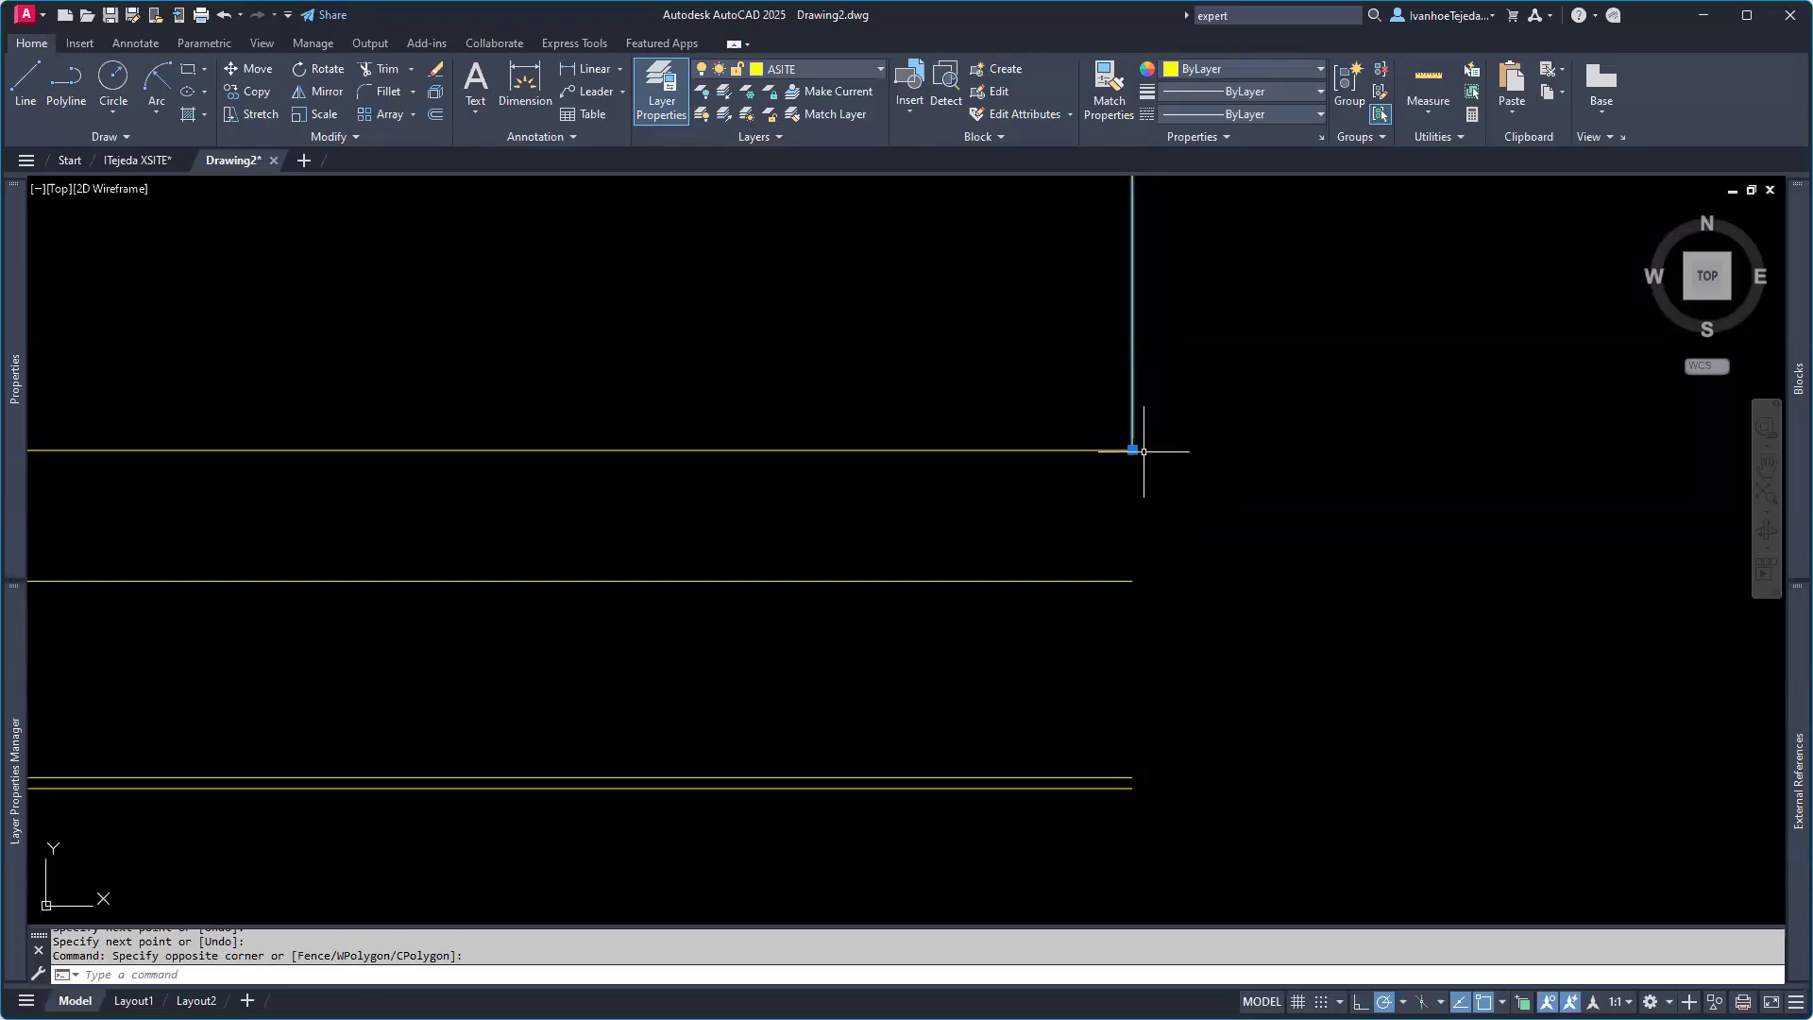
pyautogui.moveTo(1134, 451)
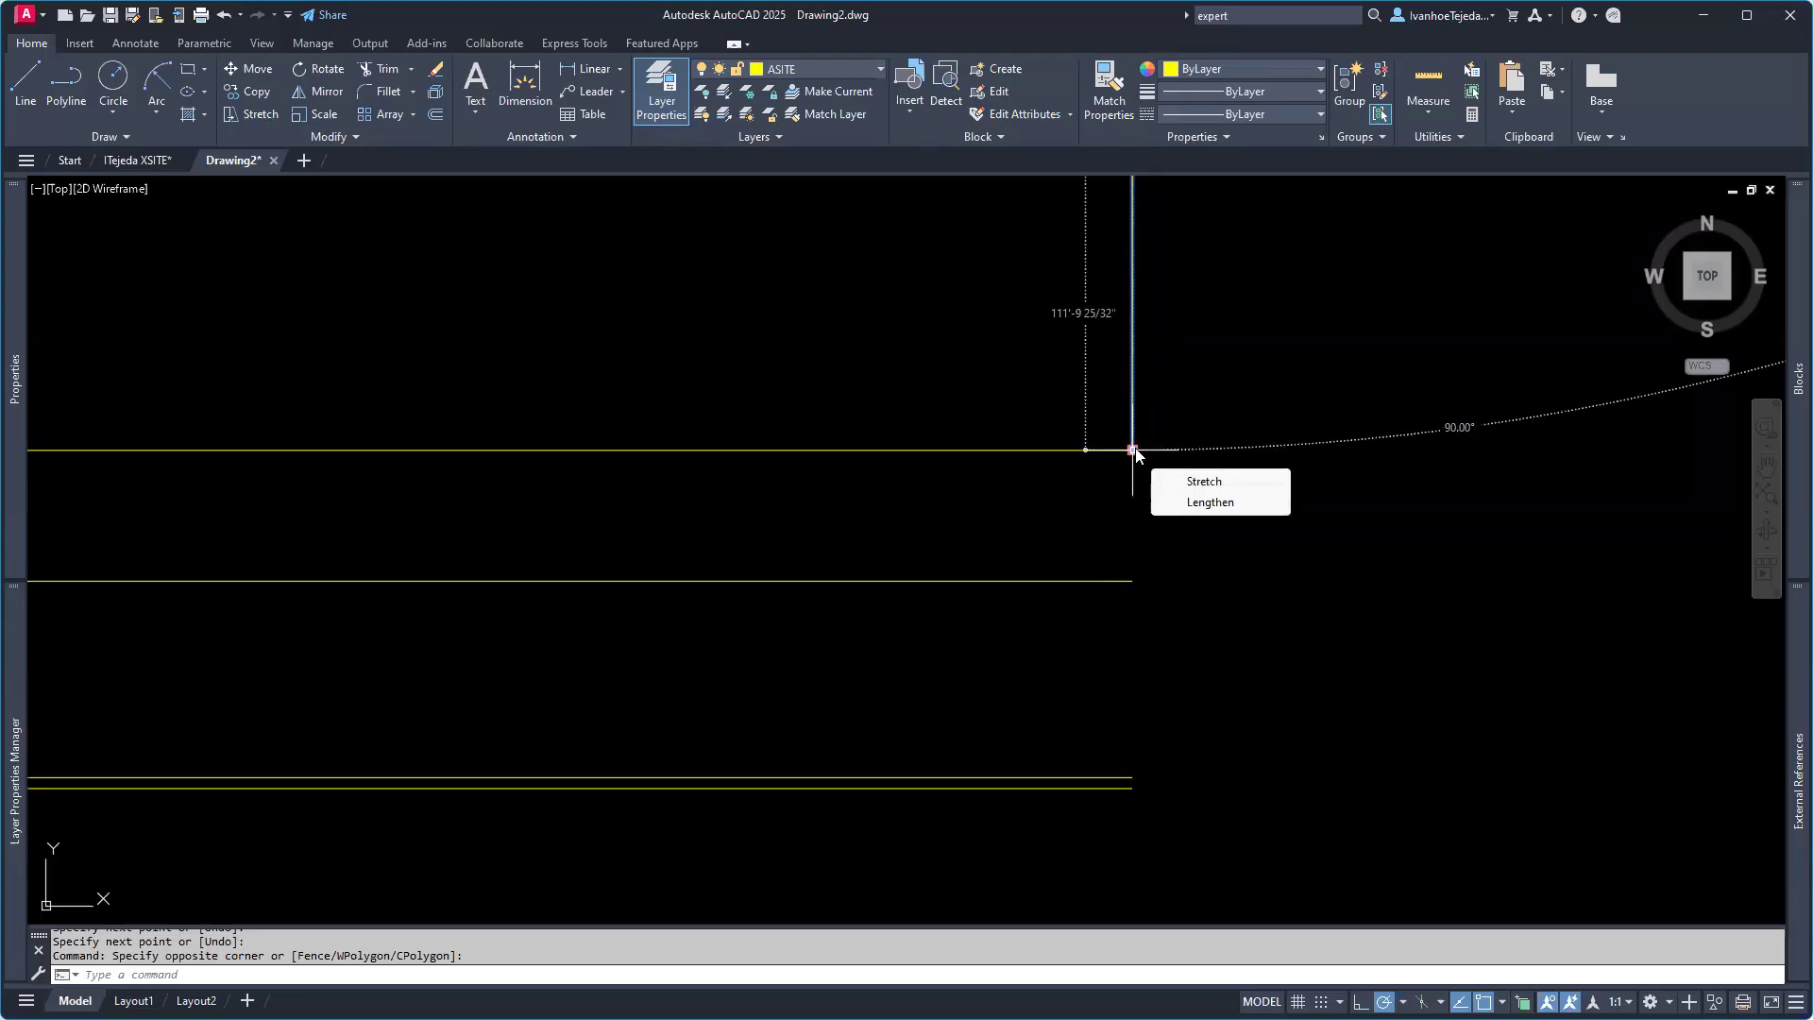
pyautogui.click(1134, 449)
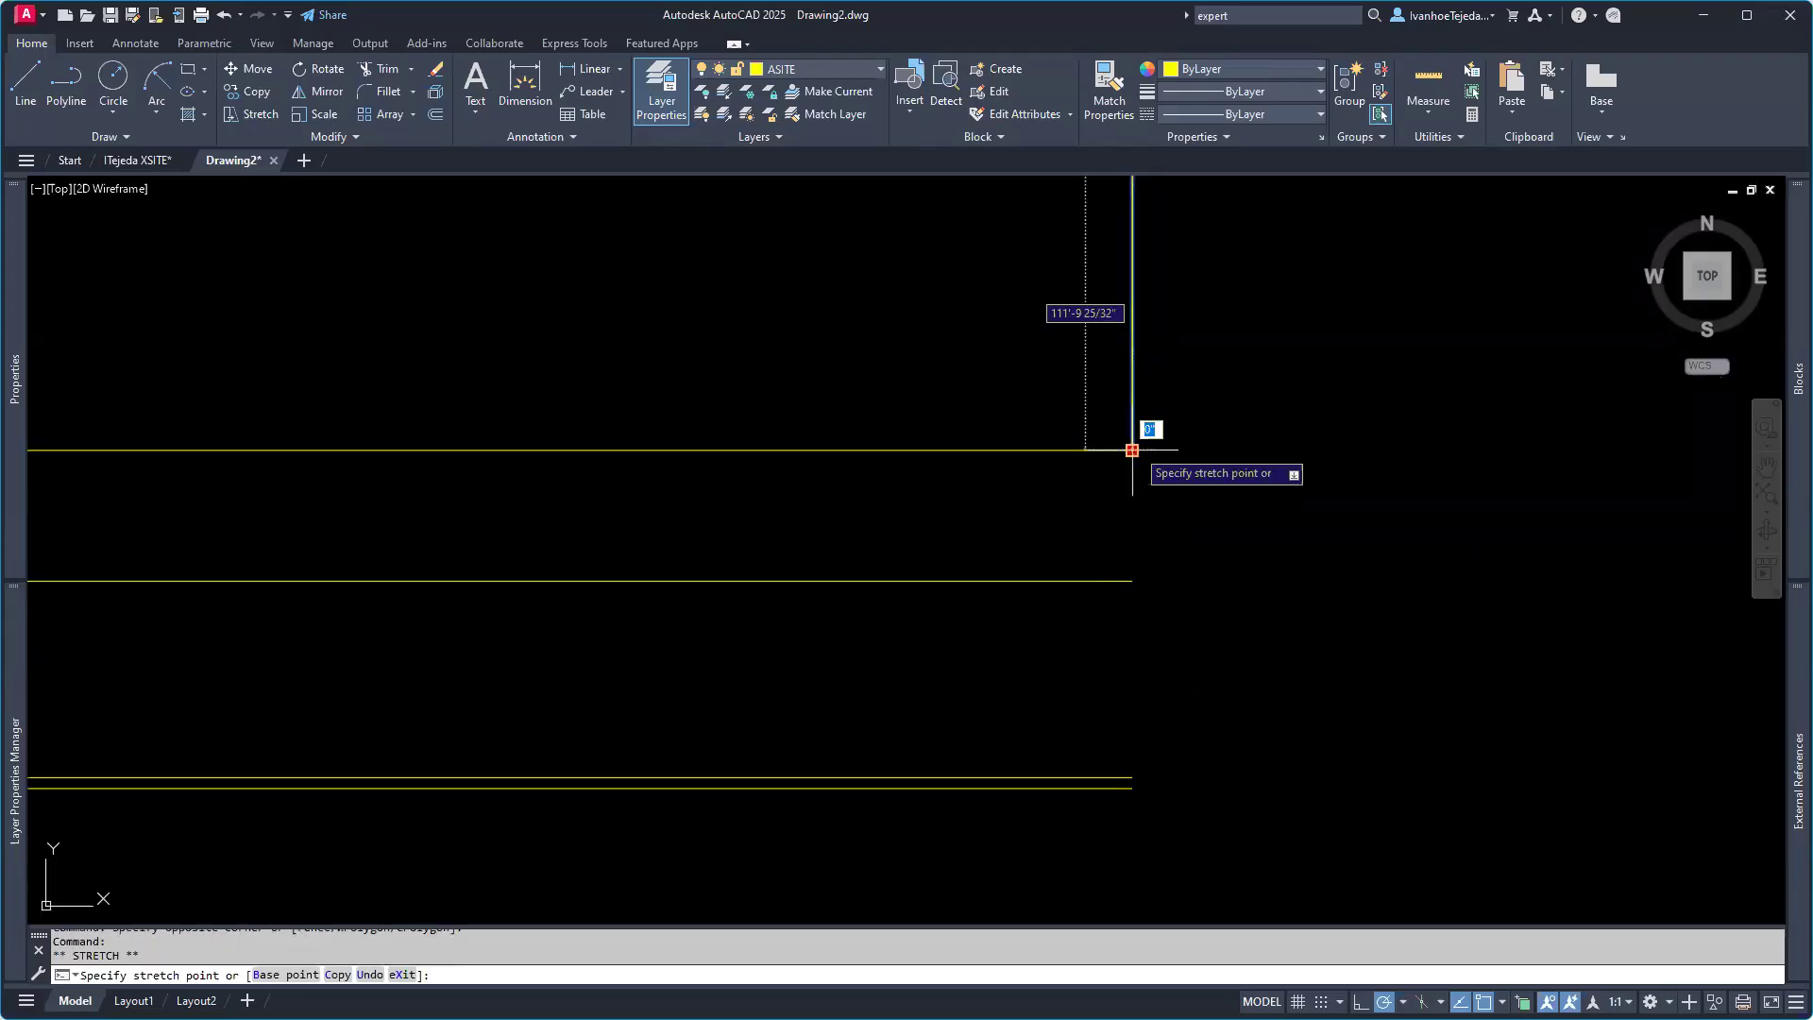
pyautogui.click(1132, 787)
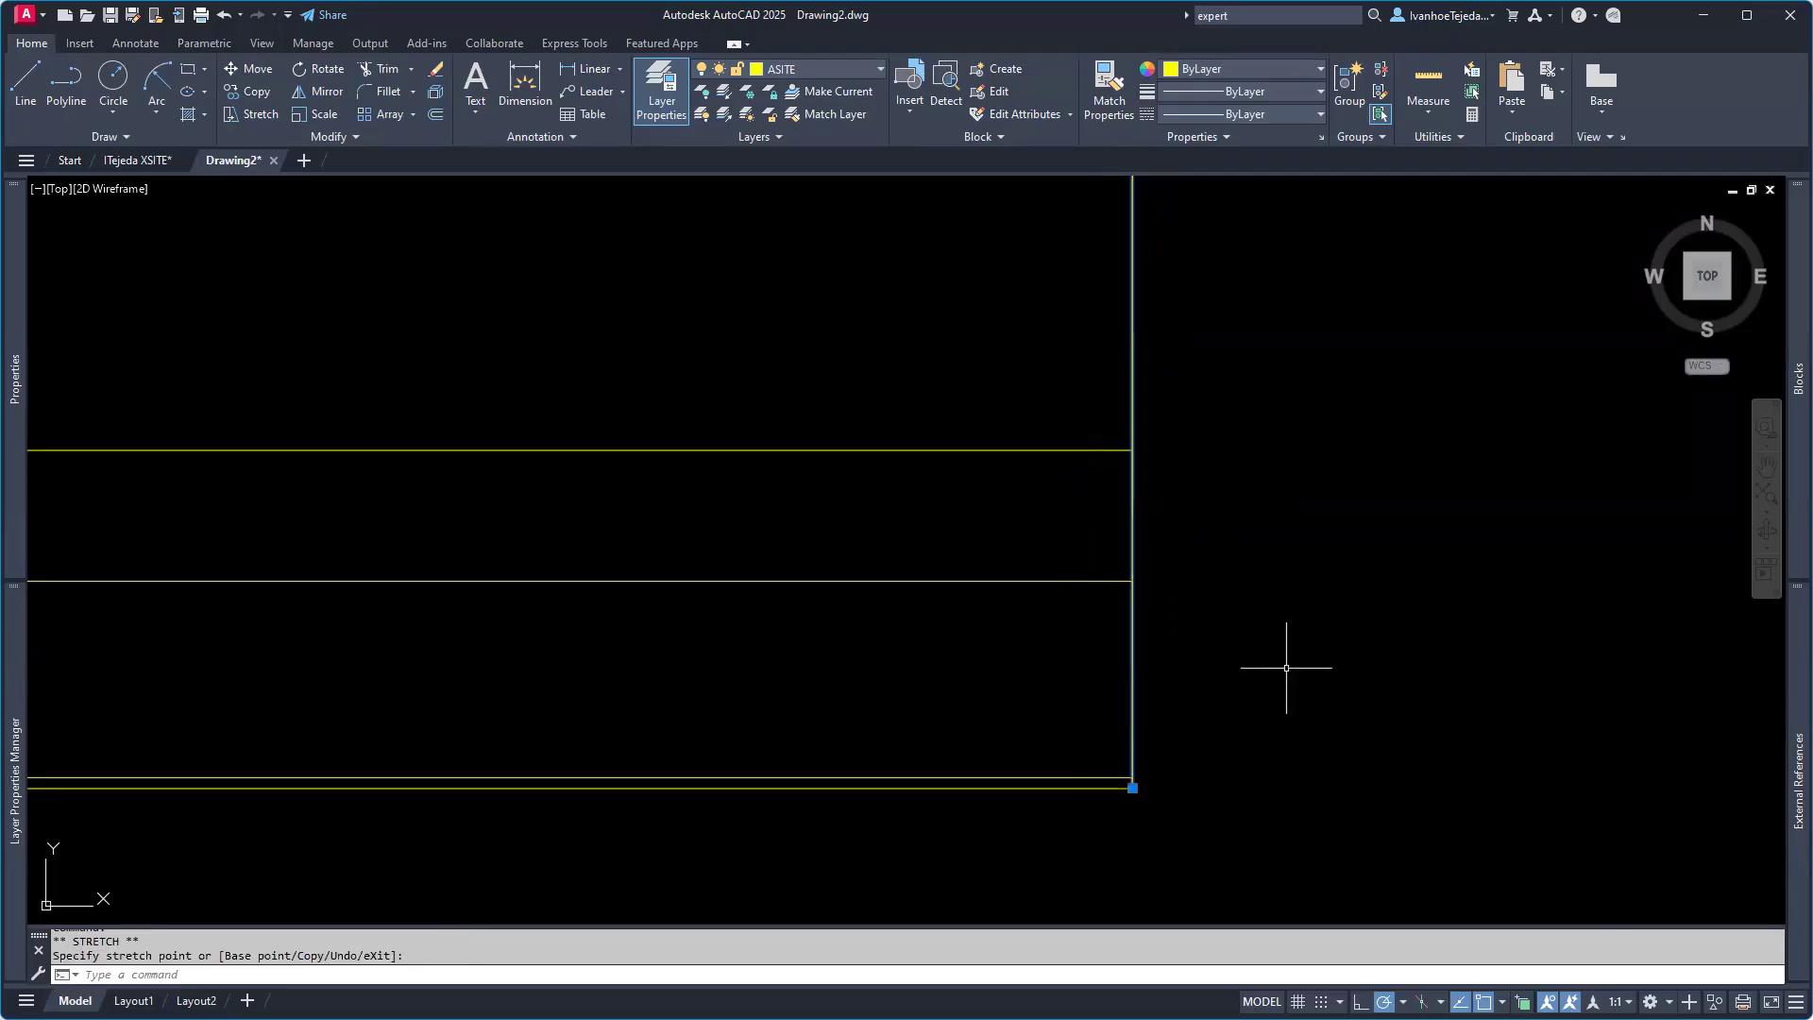
pyautogui.press('Escape')
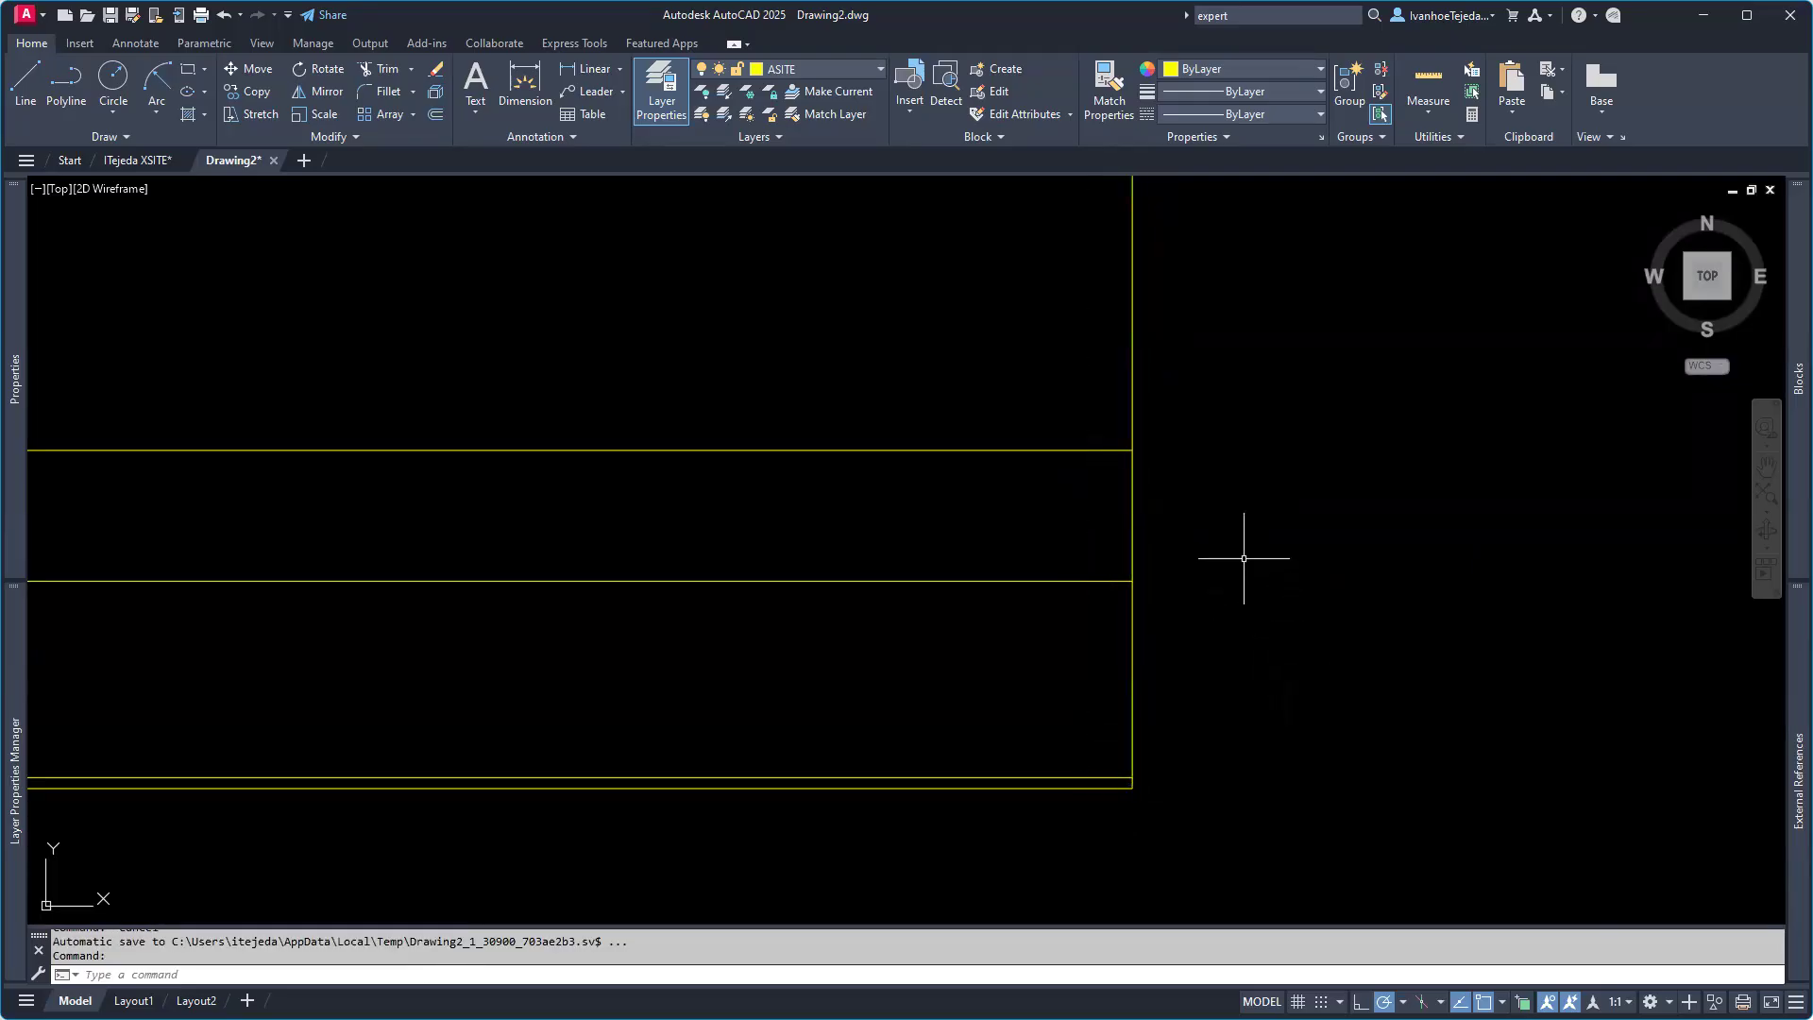
# Step: Offset the vertical alley line 15' to the east for the other side of the alley
pyautogui.write('O')
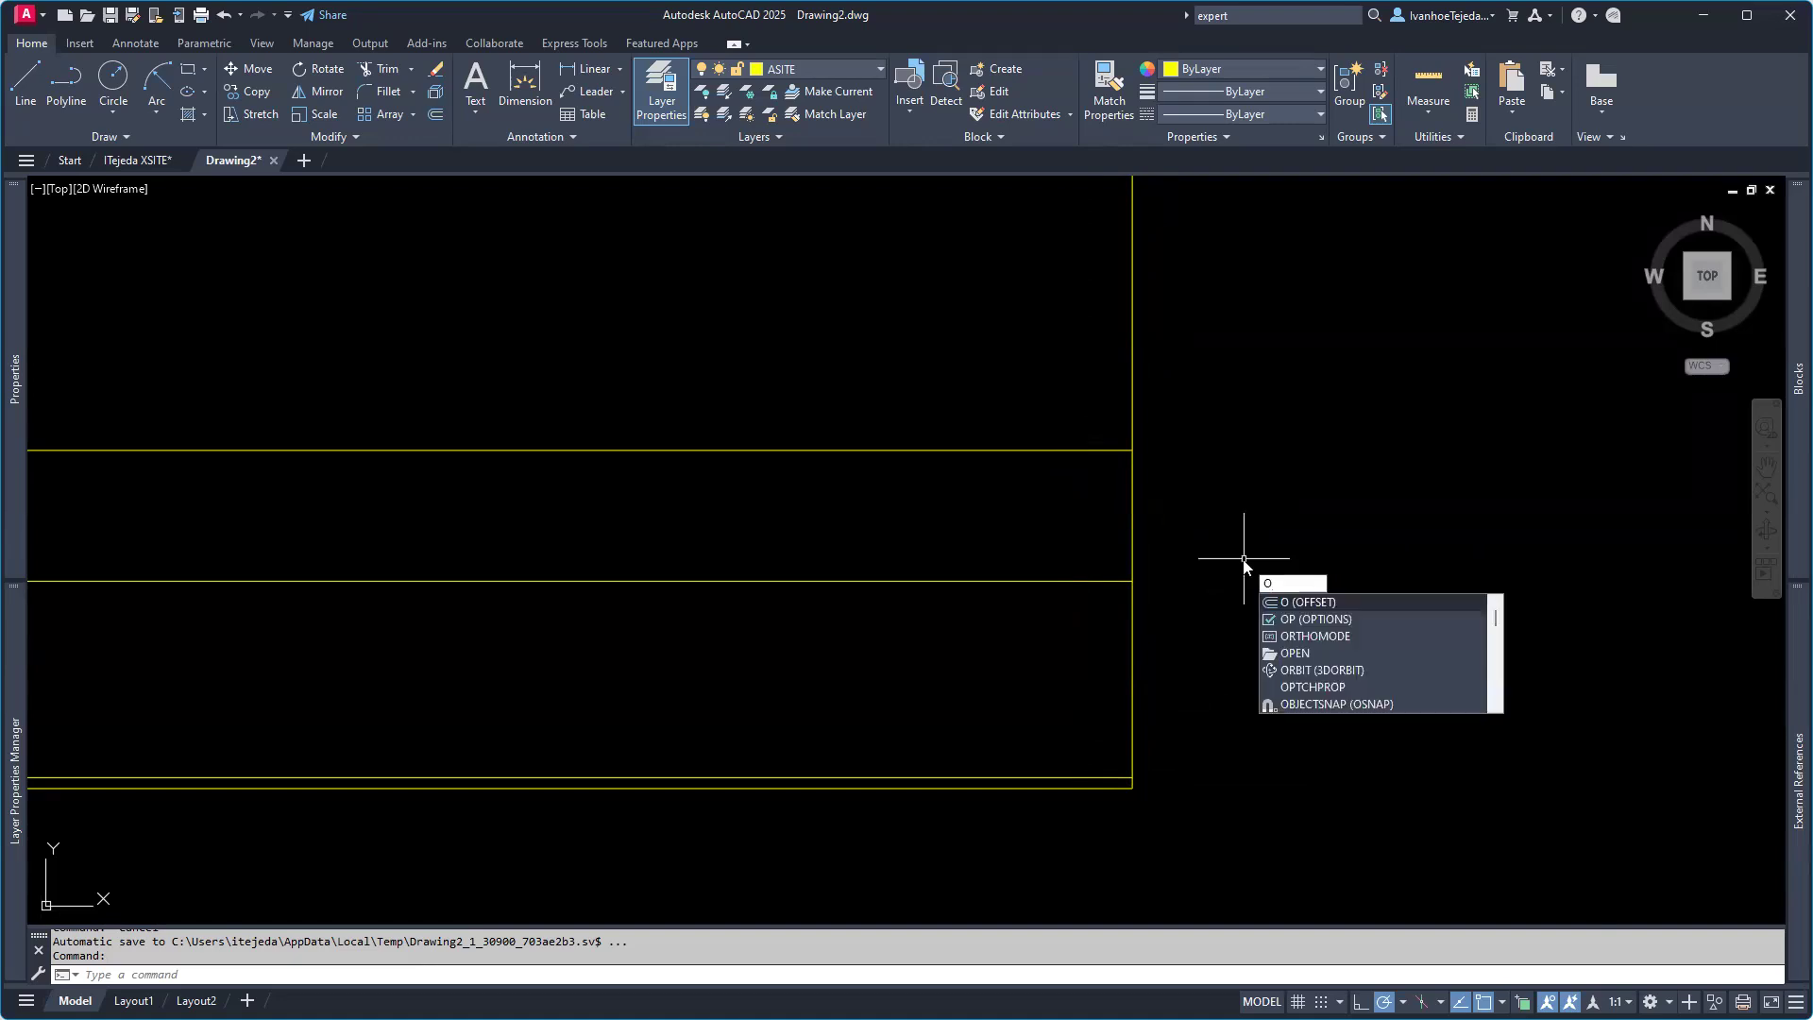
pyautogui.press('Return')
pyautogui.write('15')
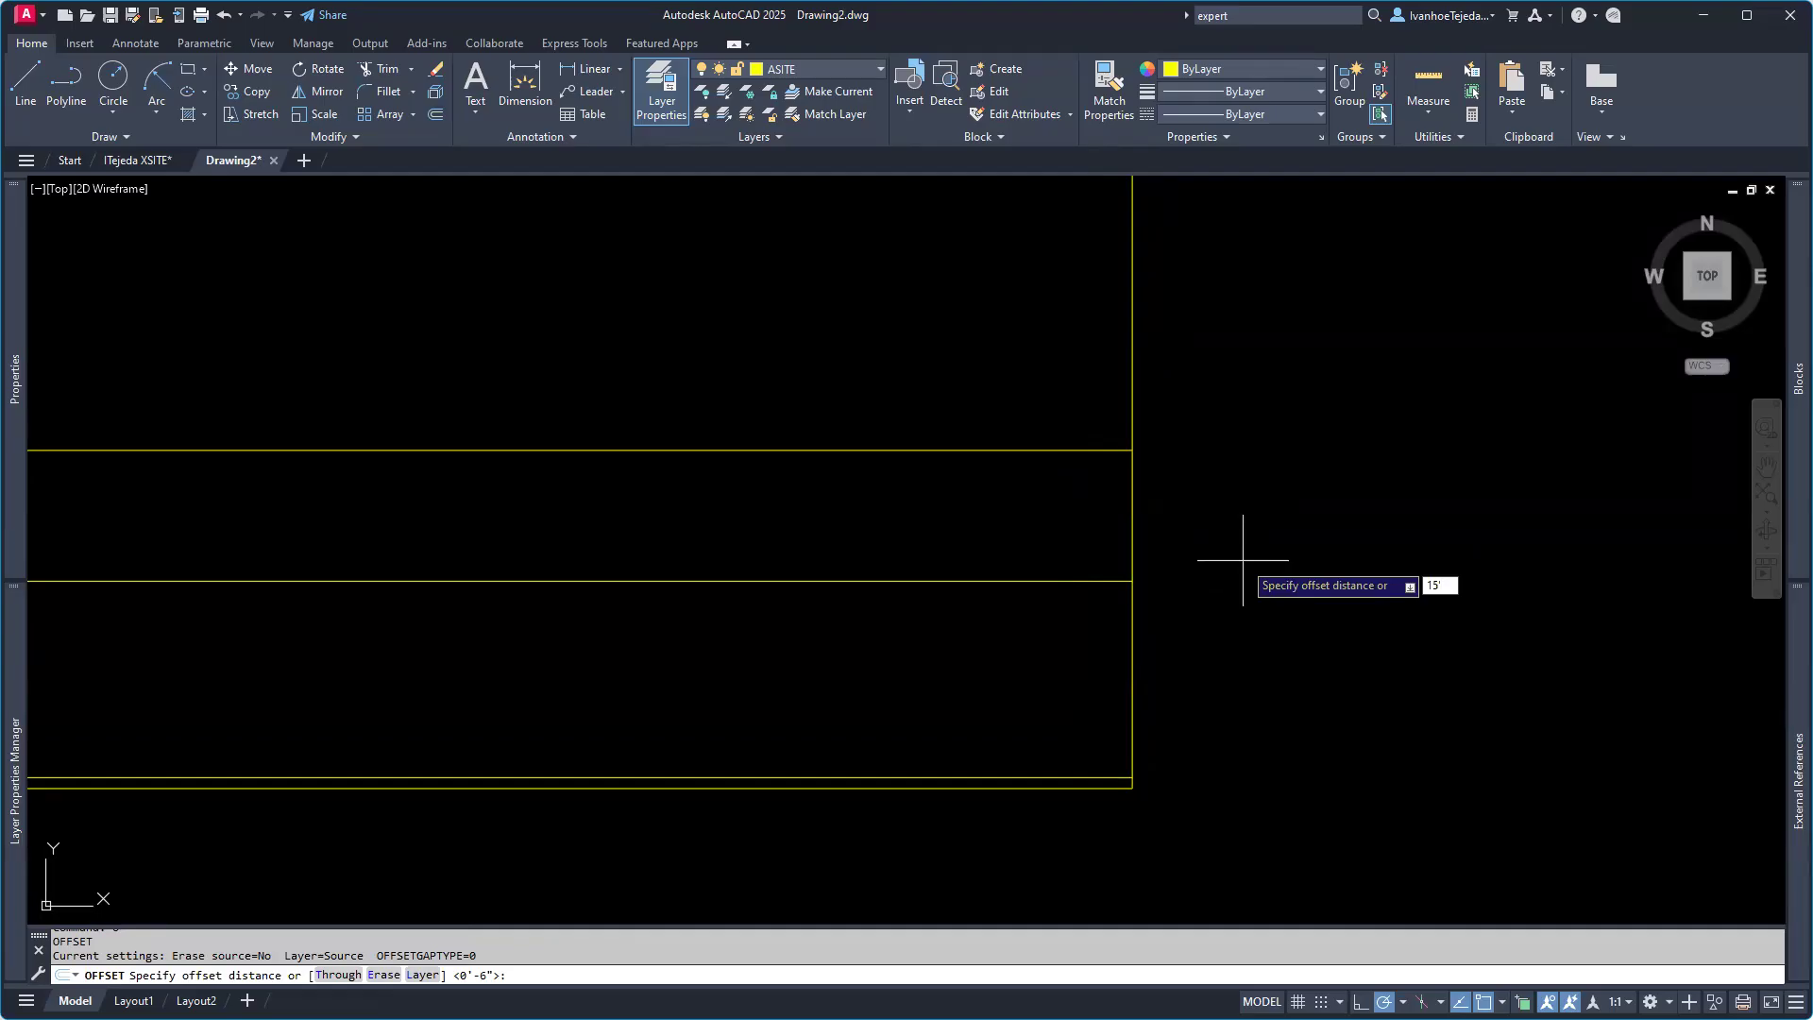
pyautogui.press('Return')
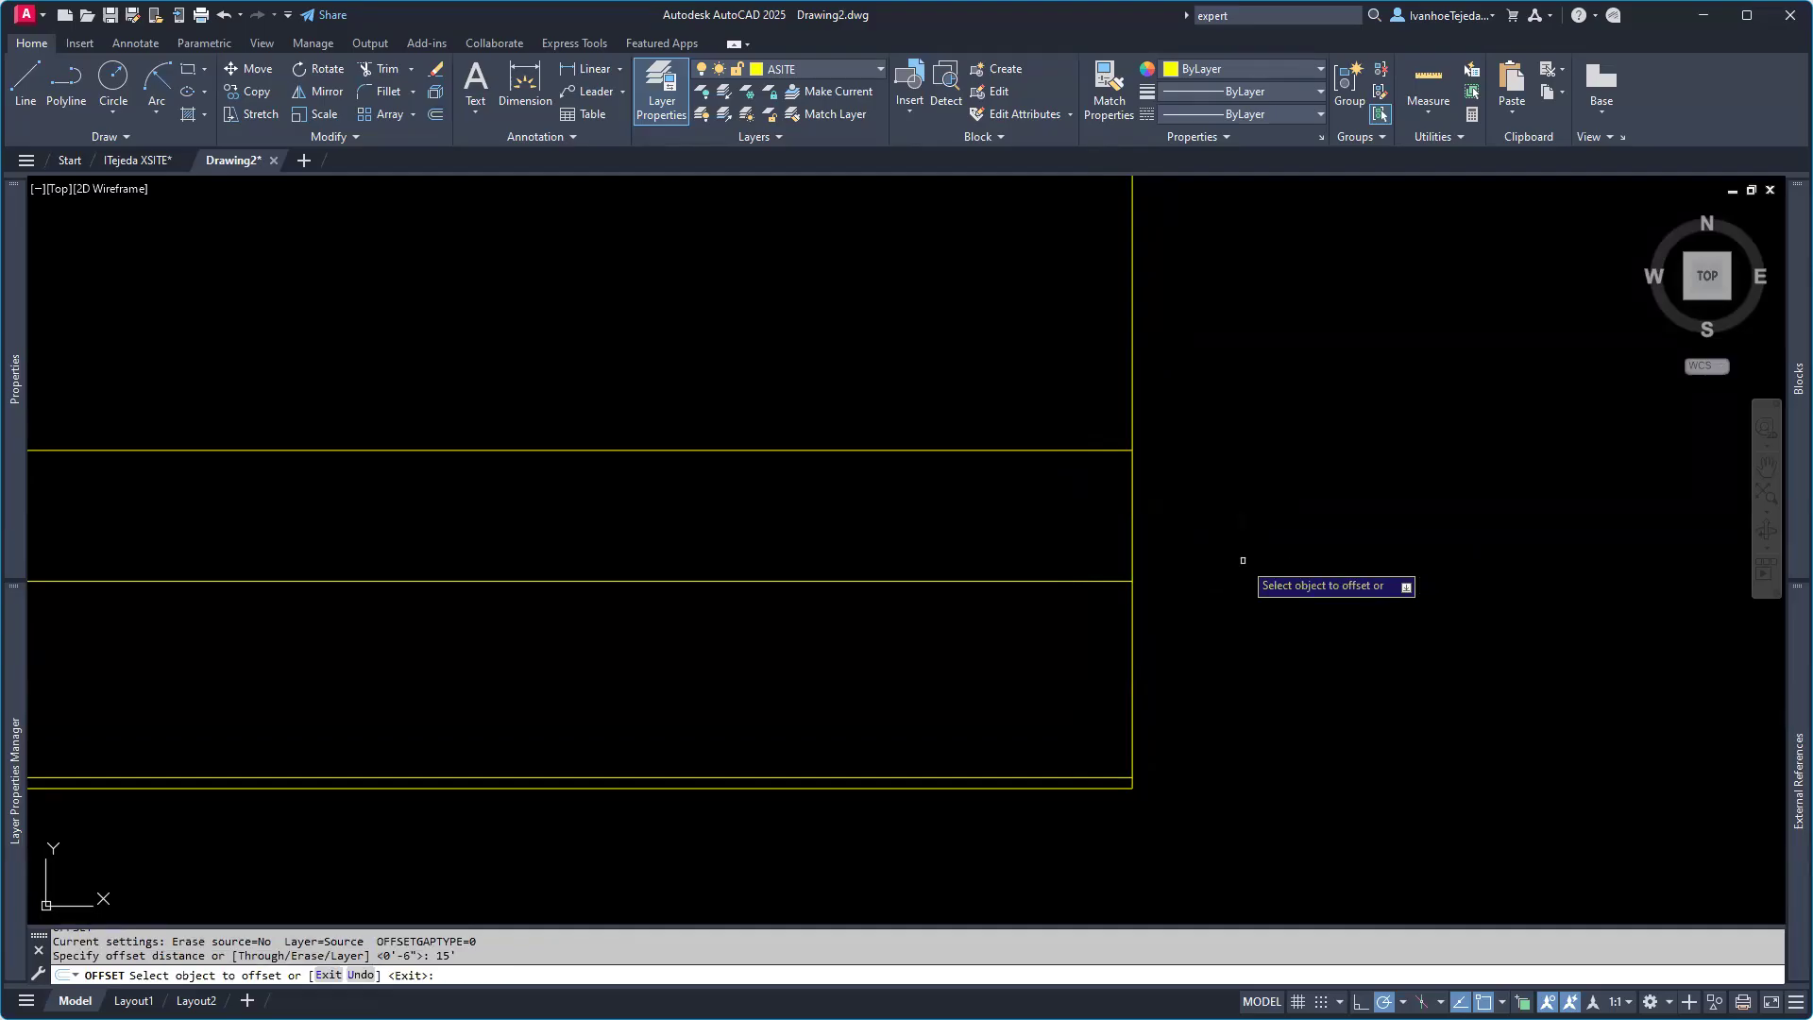
pyautogui.click(1135, 525)
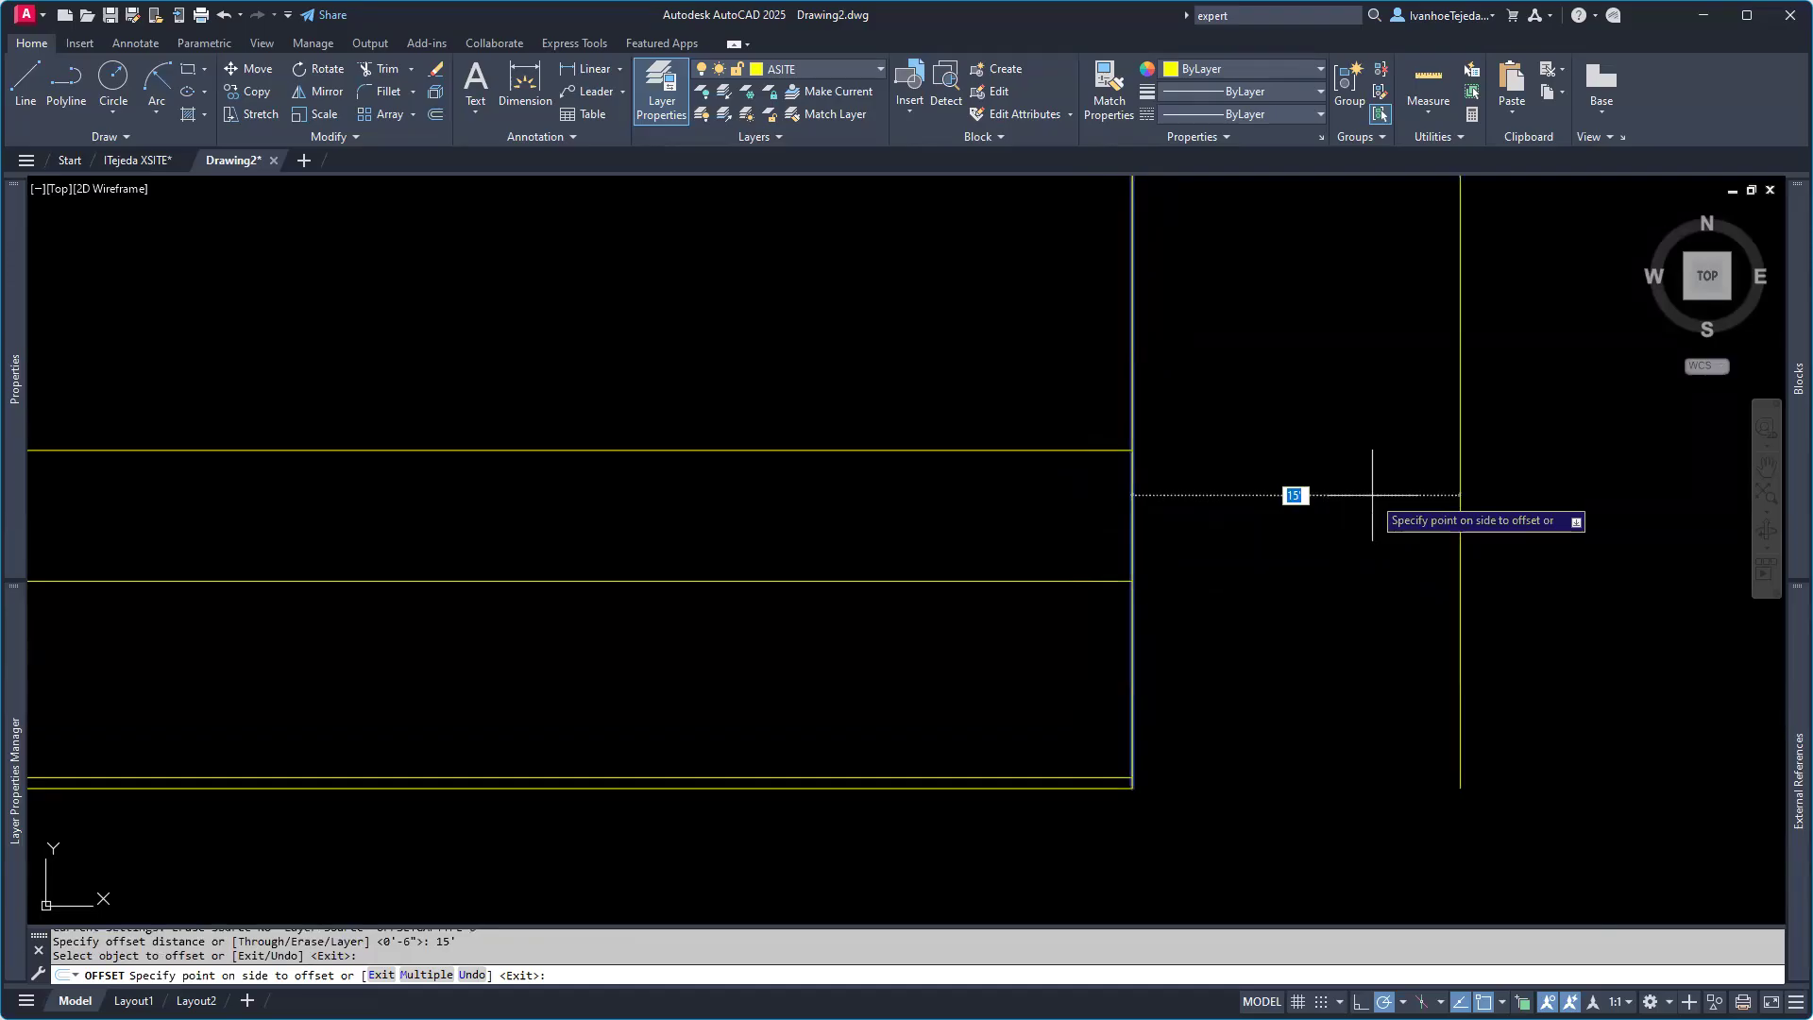
pyautogui.click(1372, 495)
pyautogui.press('Return')
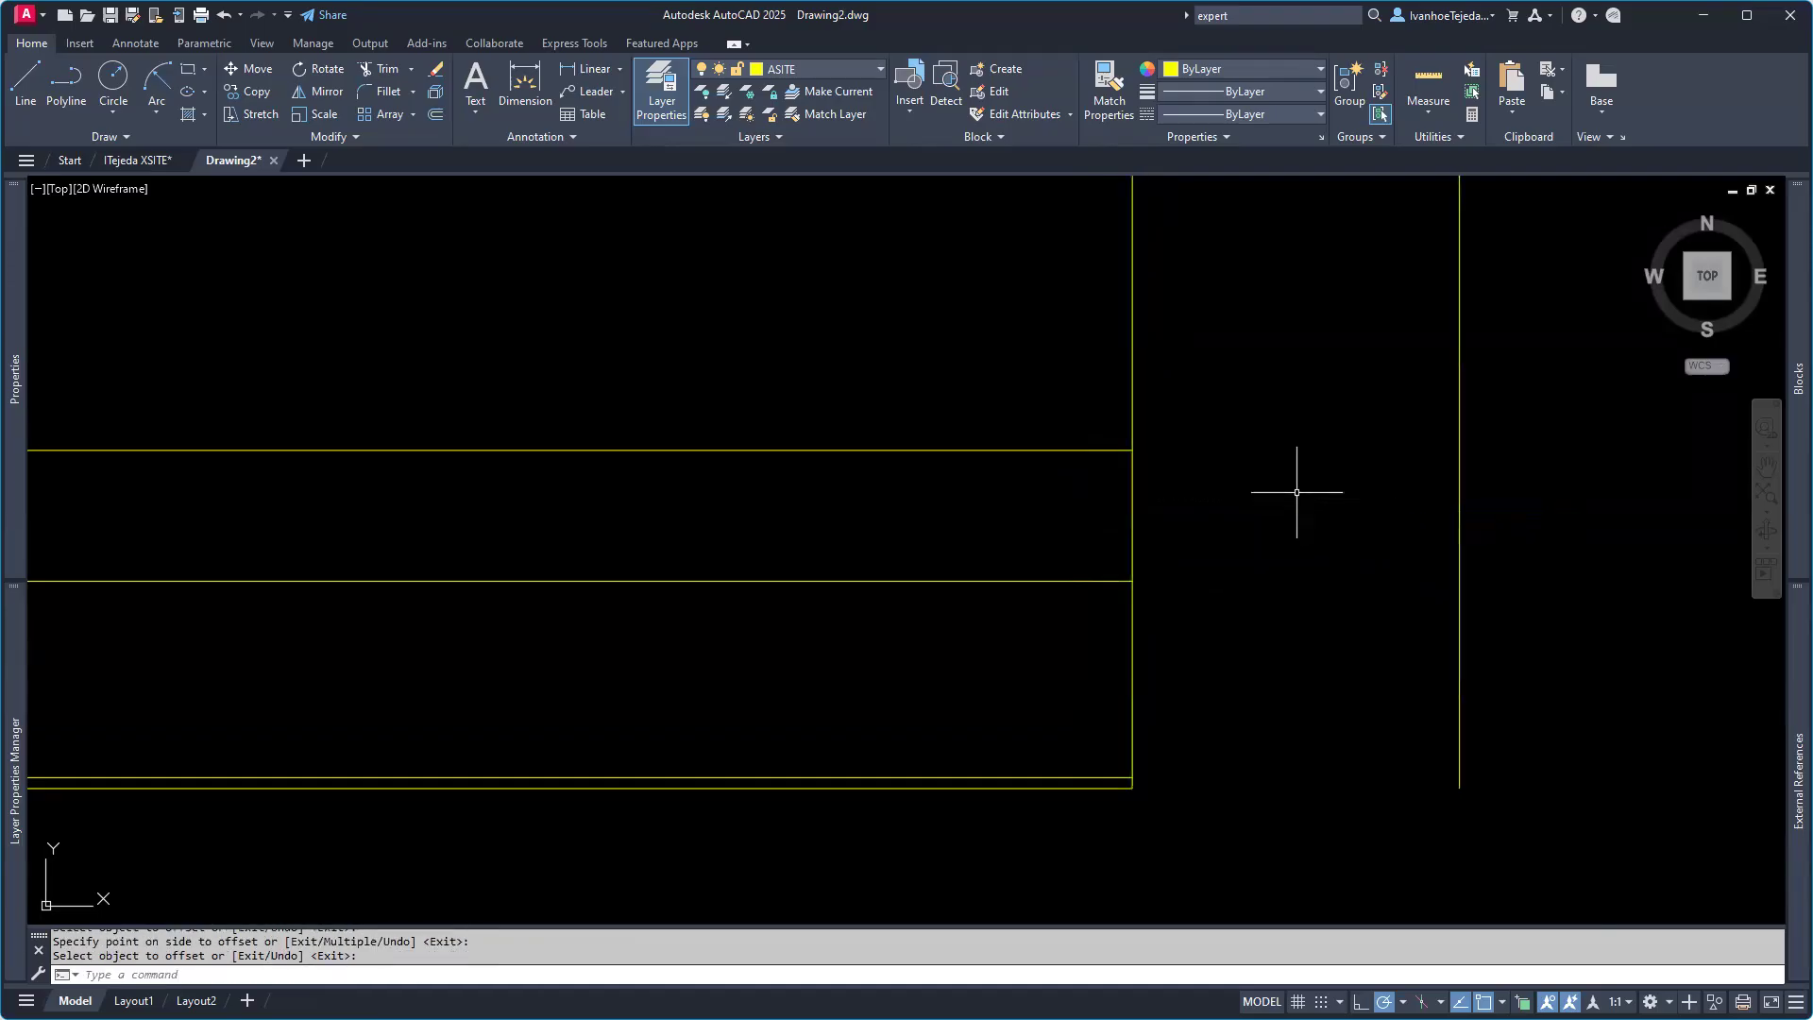
pyautogui.scroll(-8, 1269, 474)
pyautogui.moveTo(1168, 375); pyautogui.dragTo(1103, 605, button='middle')
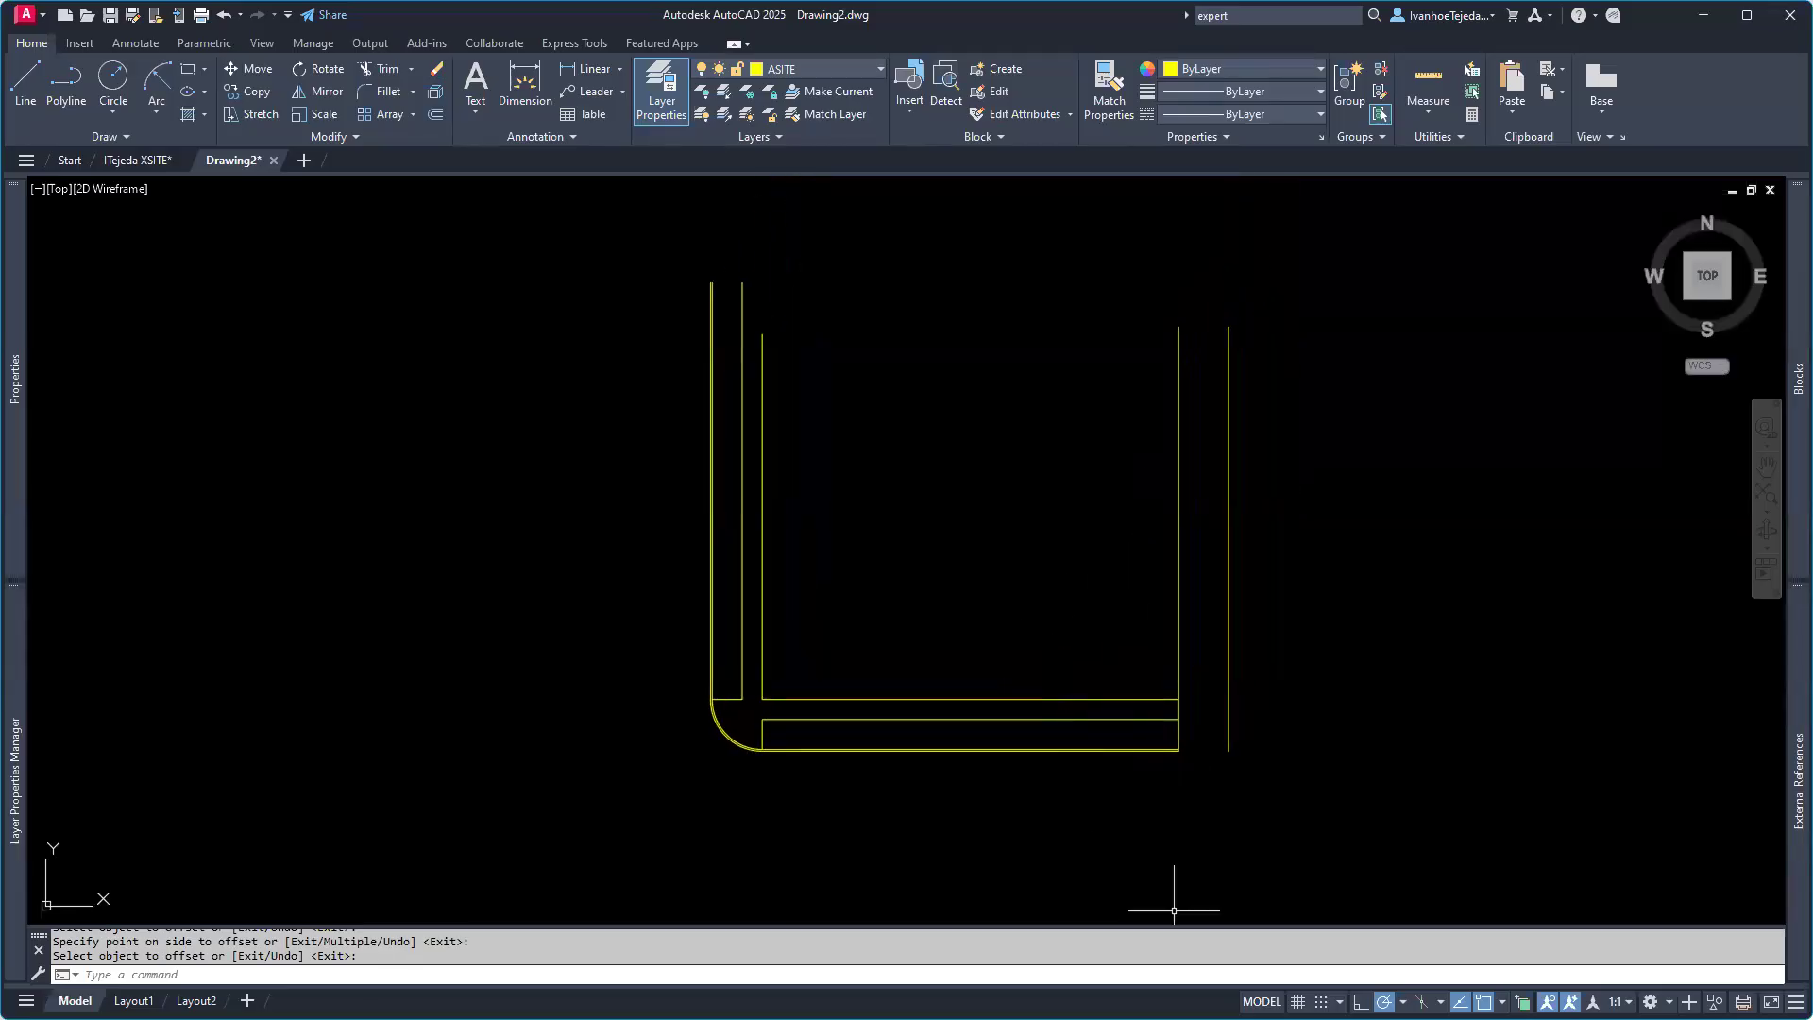
# Step: Check the curb and sidewalk lines on the far side of the alley in XSITE SU25.pdf and return to AutoCAD
pyautogui.hotkey('alt', 'Tab')
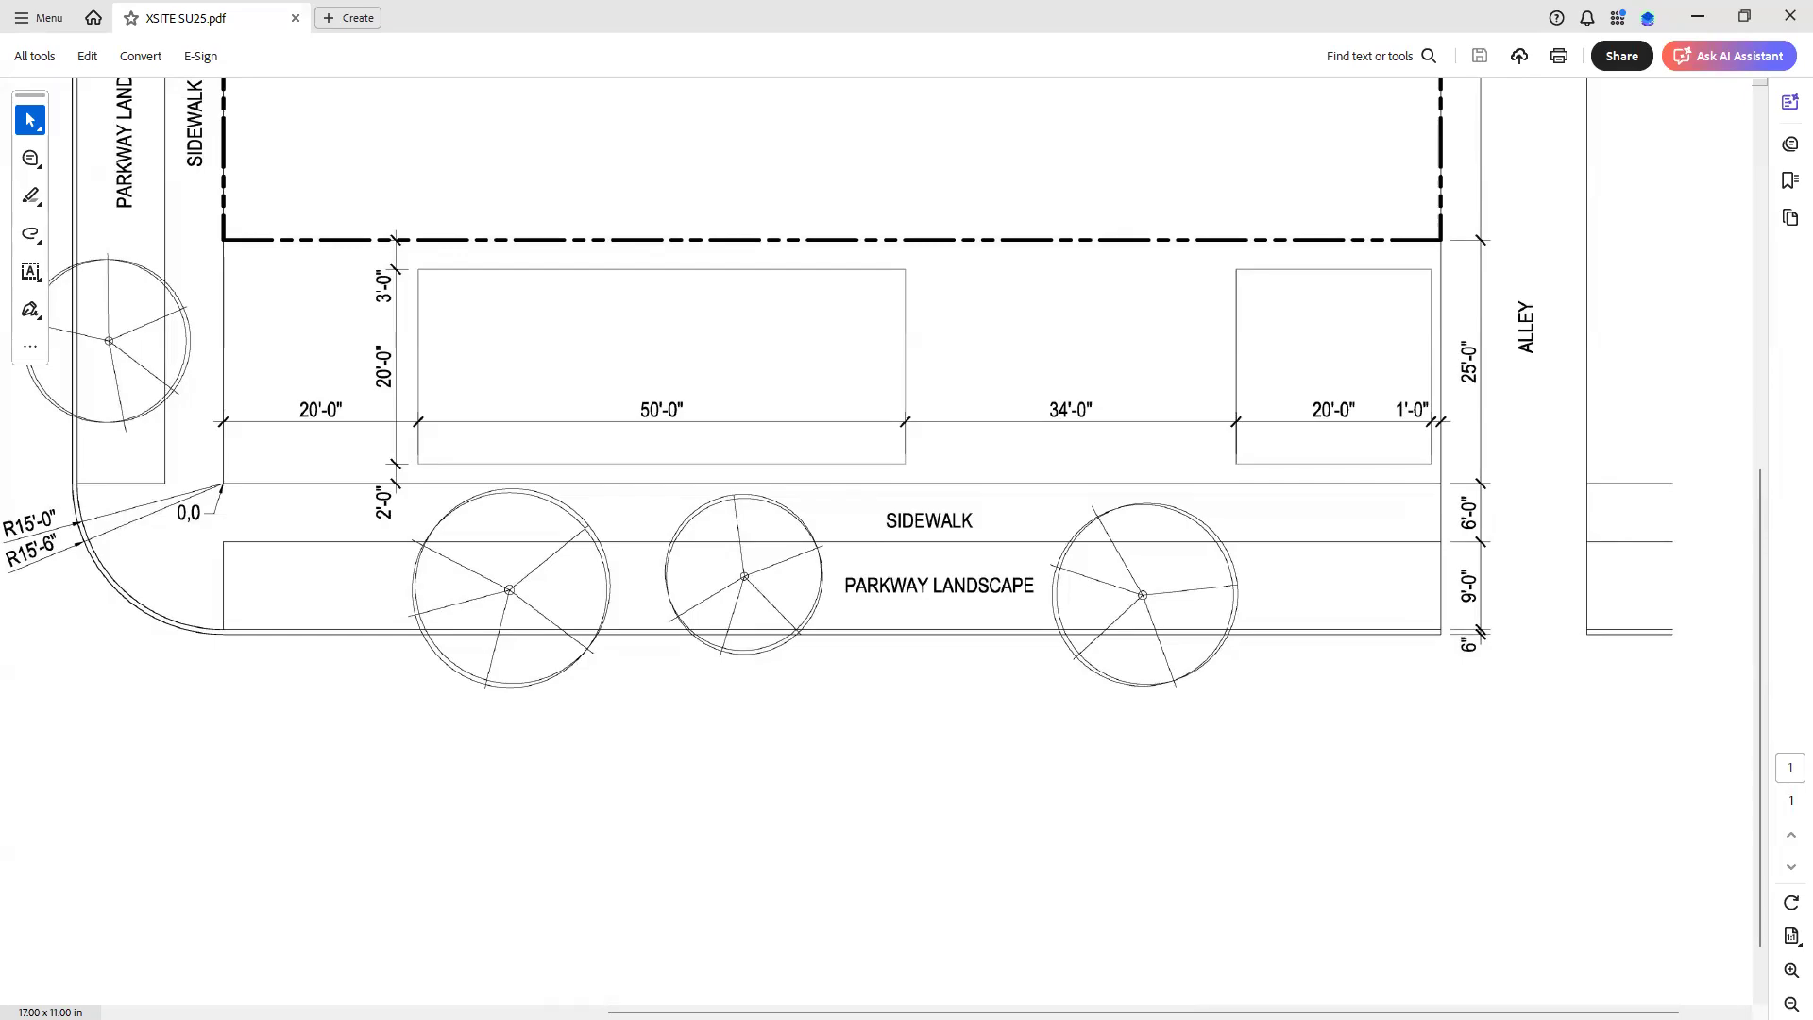
pyautogui.hotkey('alt', 'Tab')
pyautogui.scroll(2, 1237, 763)
pyautogui.scroll(2, 1237, 762)
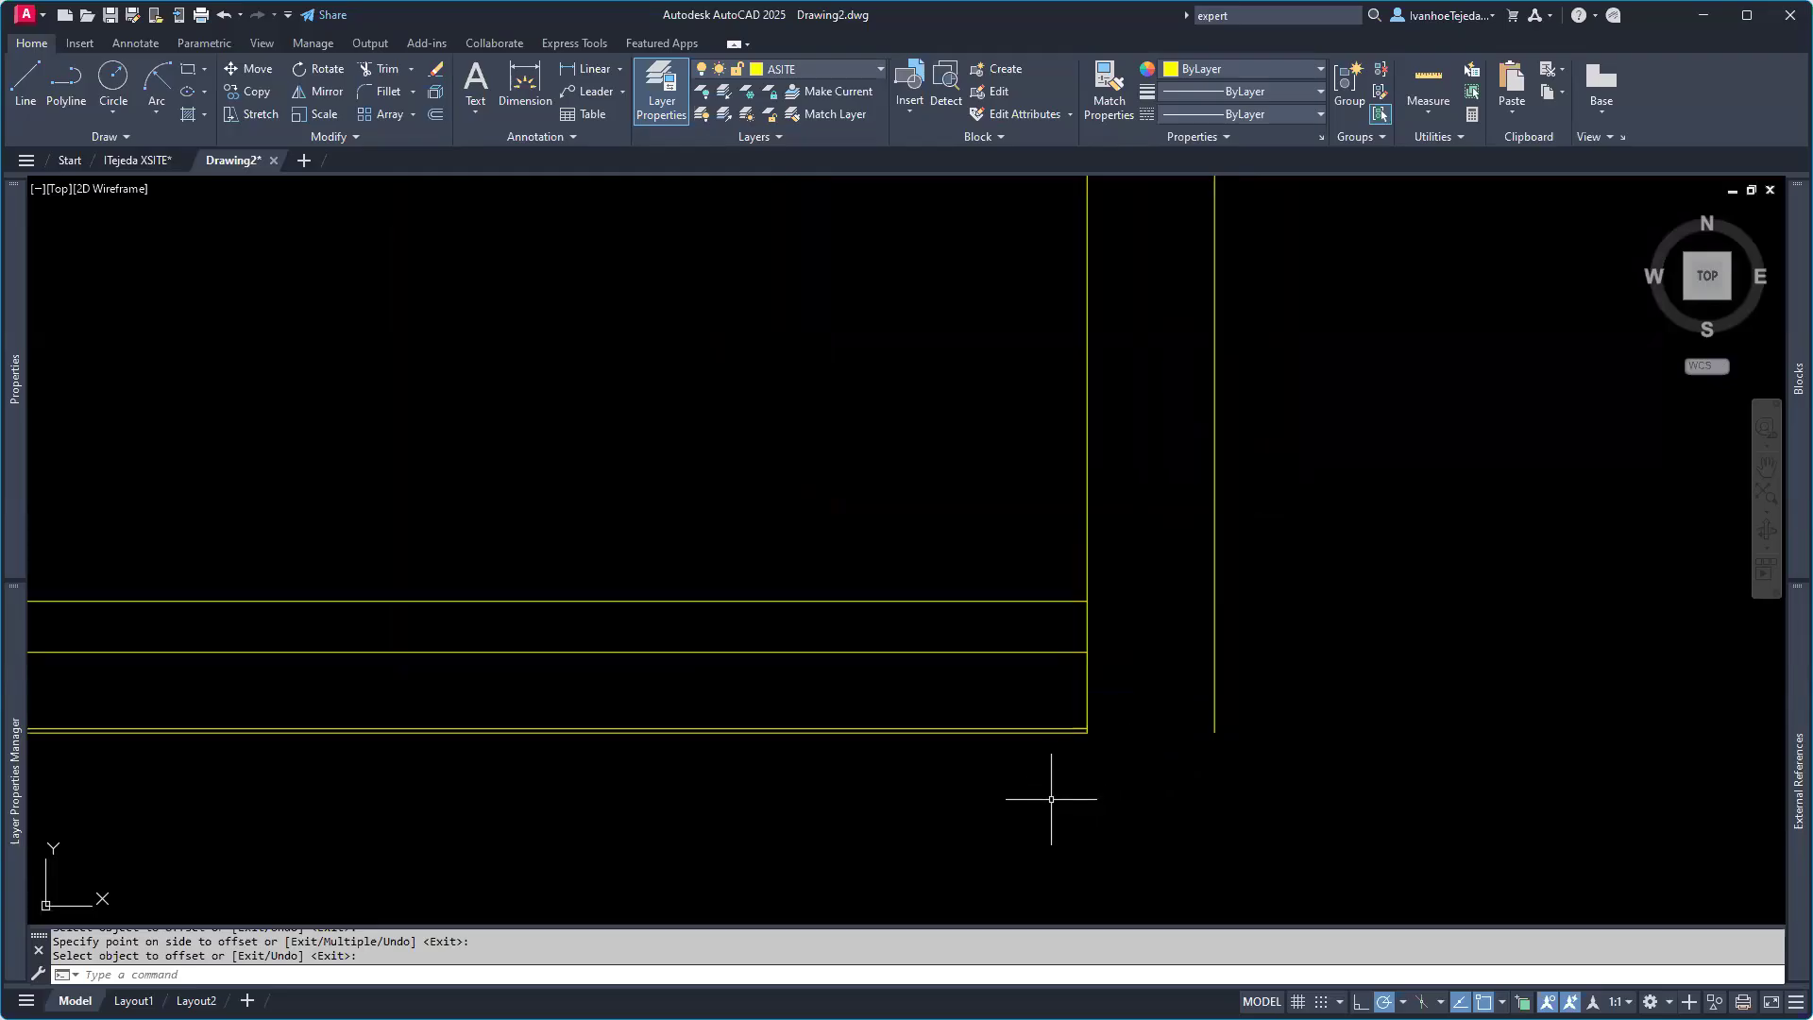
# Step: Mirror the four horizontal sidewalk and curb lines across the alley's vertical centerline, using the midpoint between the alley lines' lower ends and keeping the originals
pyautogui.click(980, 756)
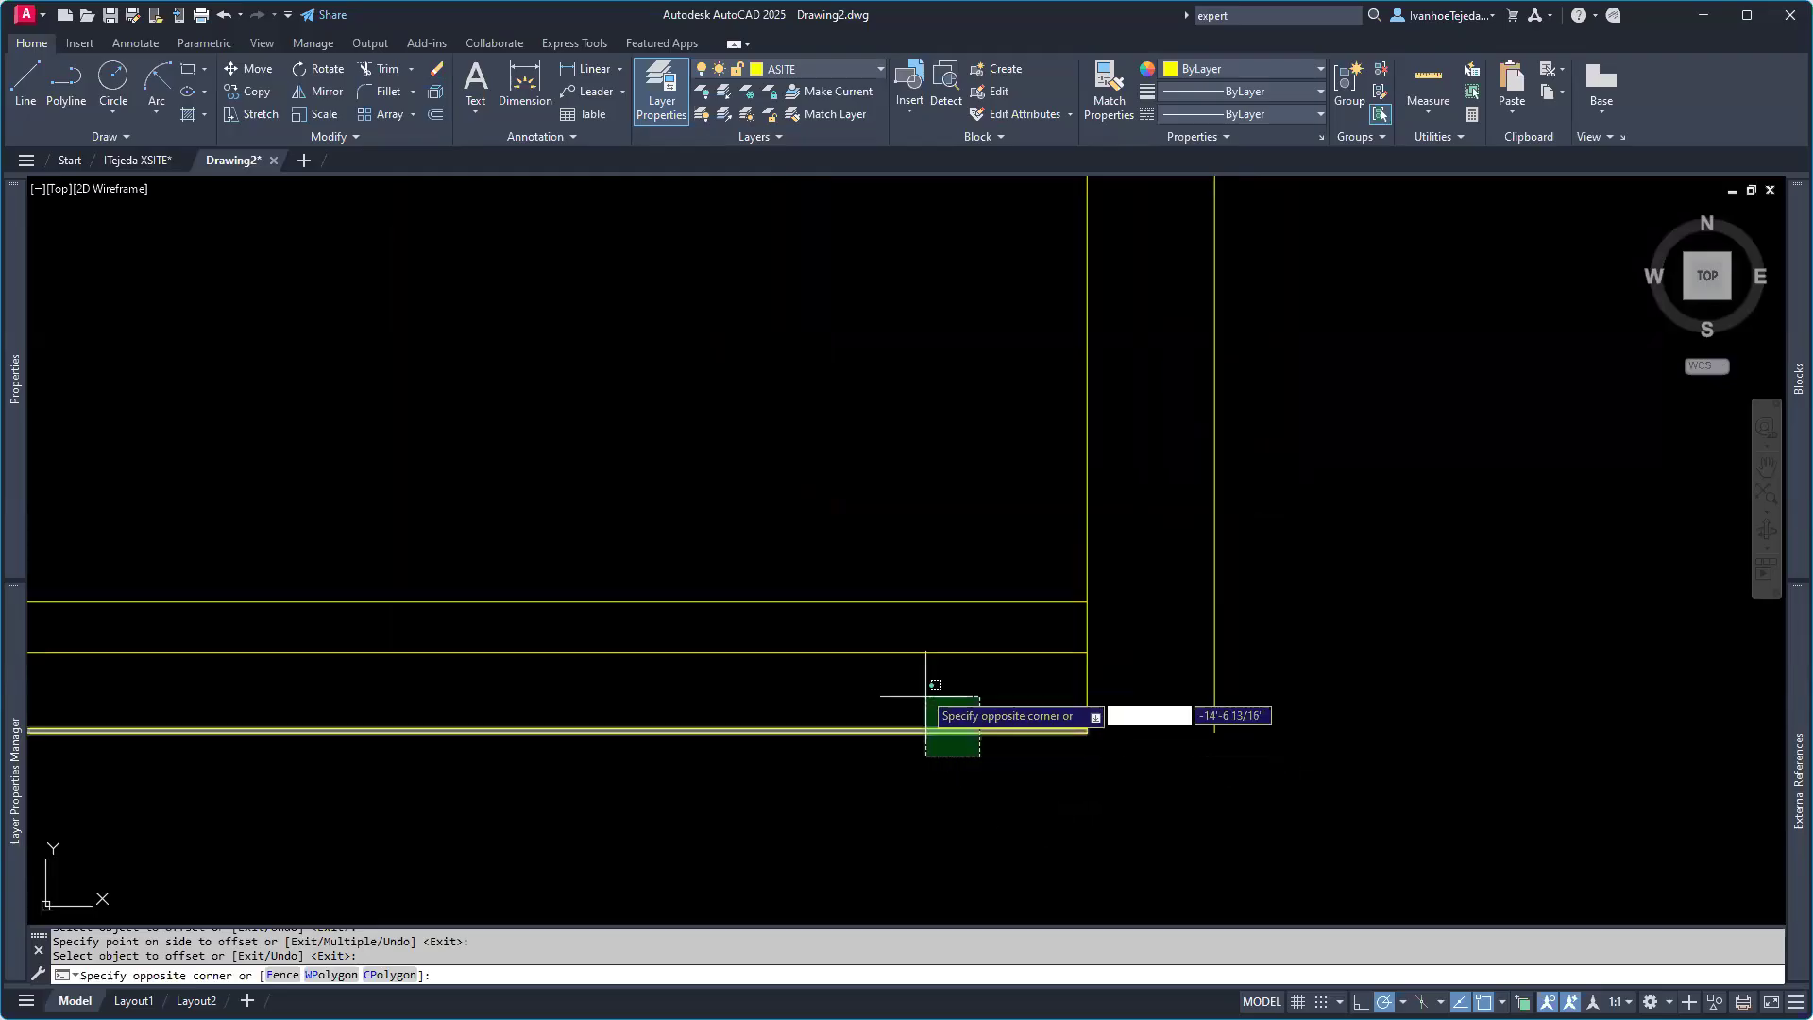
pyautogui.click(858, 563)
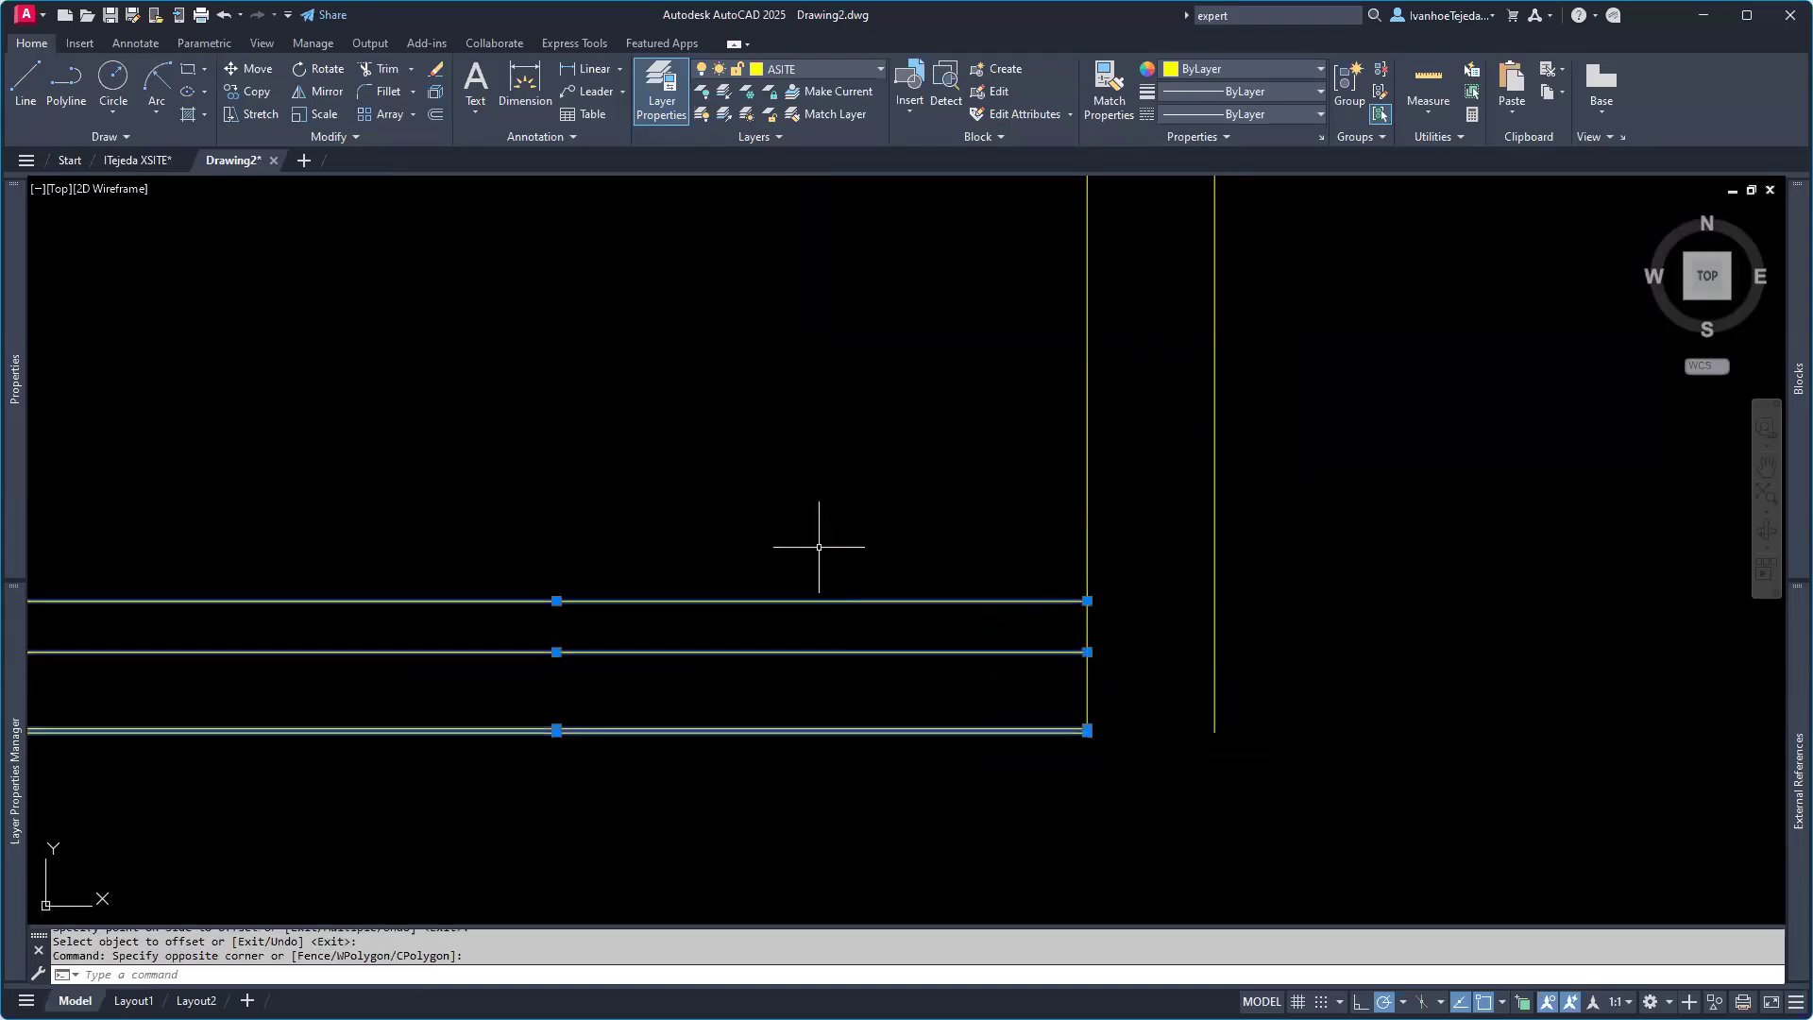
pyautogui.write('MI')
pyautogui.press('Return')
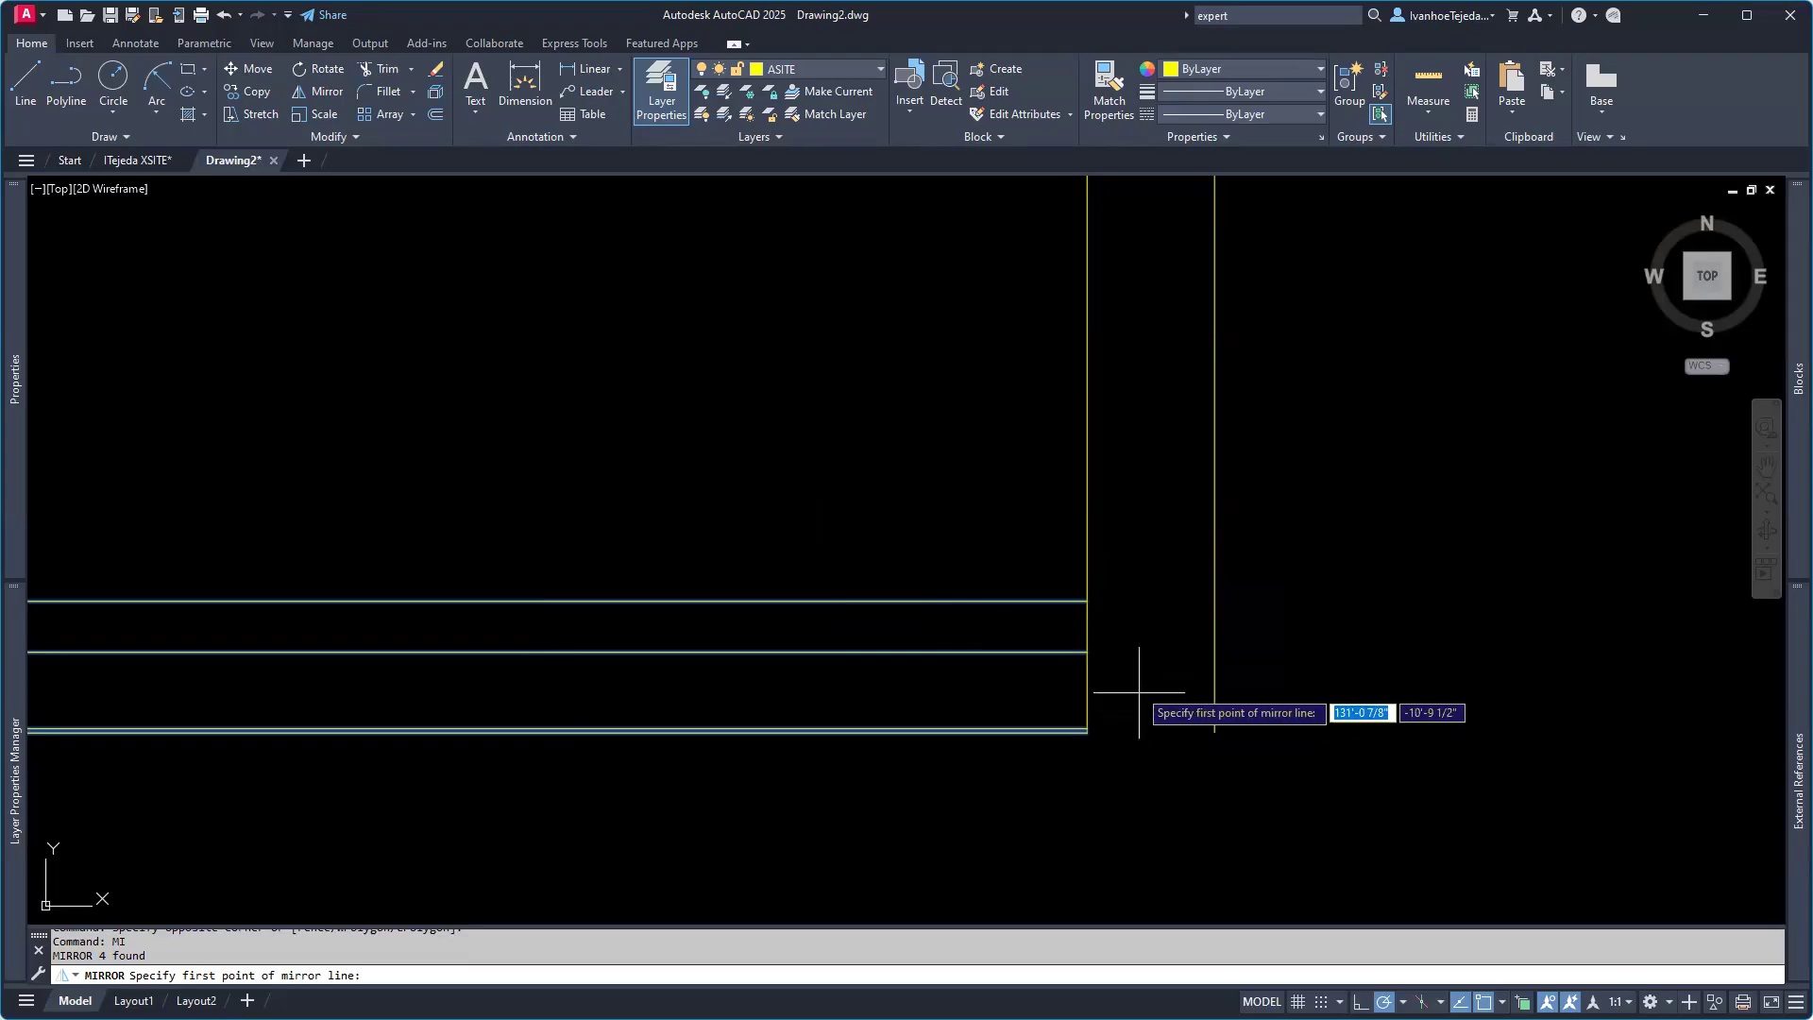
pyautogui.press('F8')
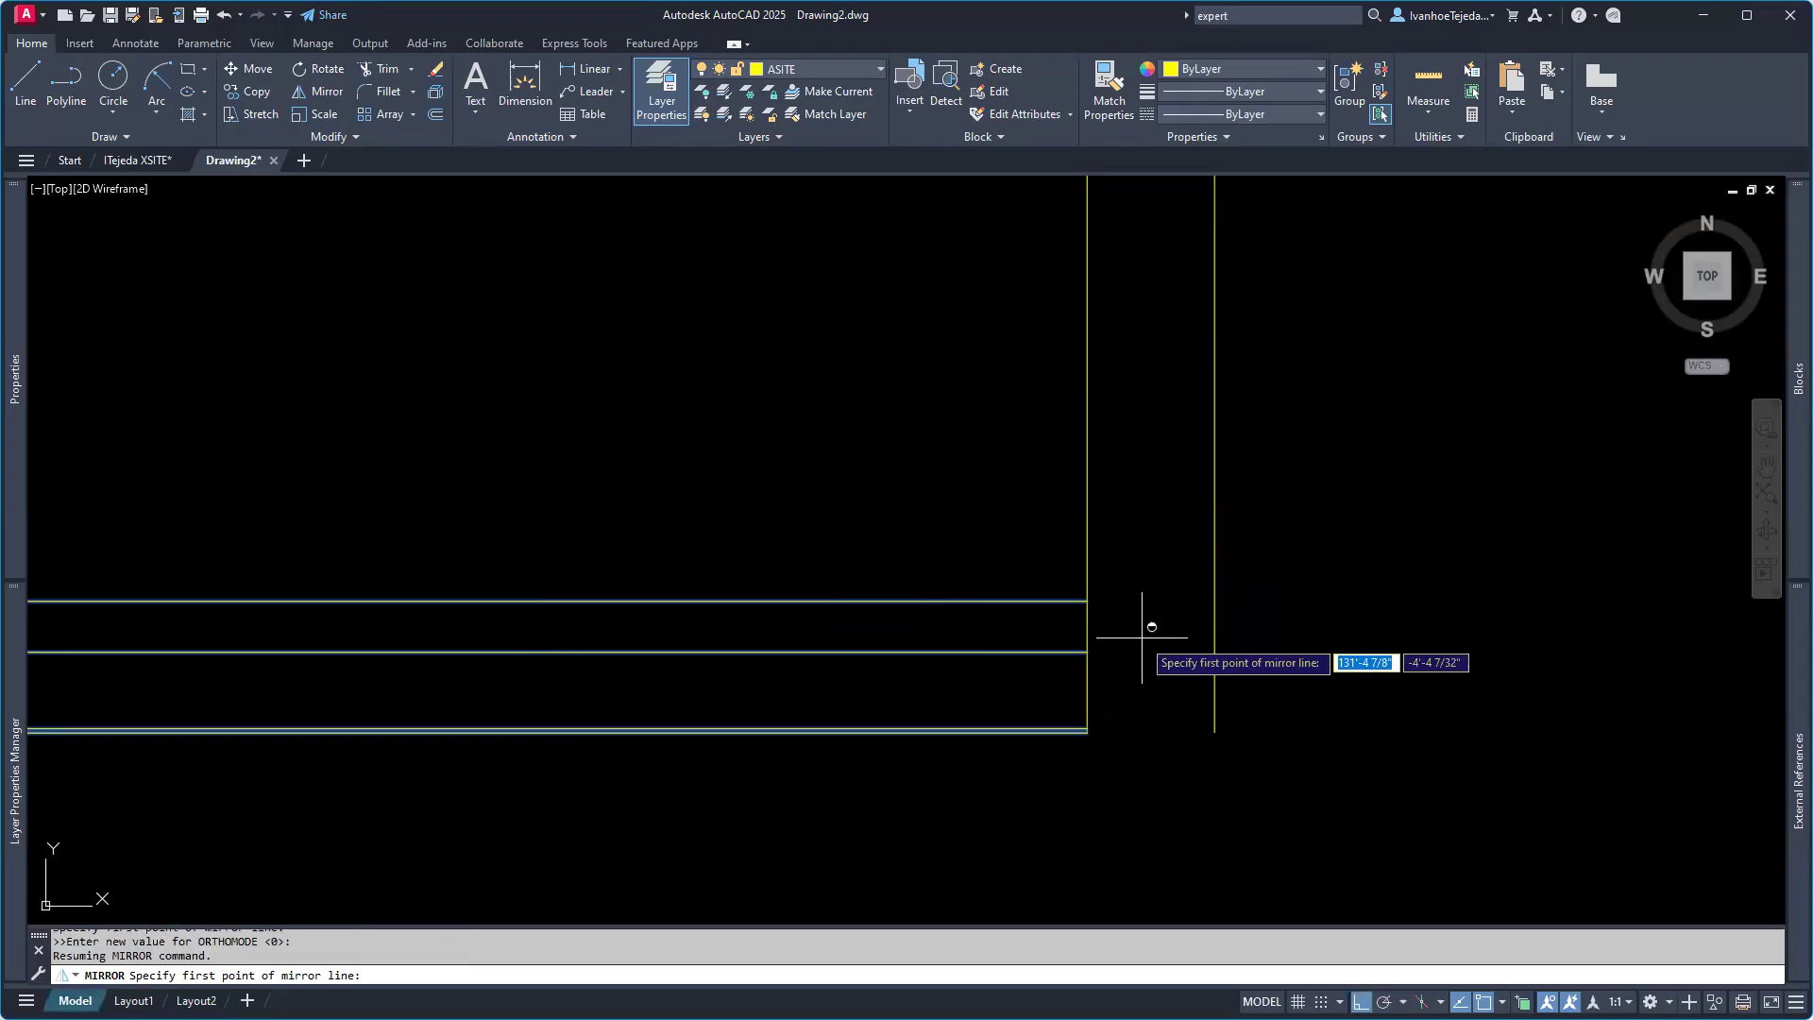
pyautogui.keyDown('shift'); pyautogui.rightClick(1143, 639); pyautogui.keyUp('shift')
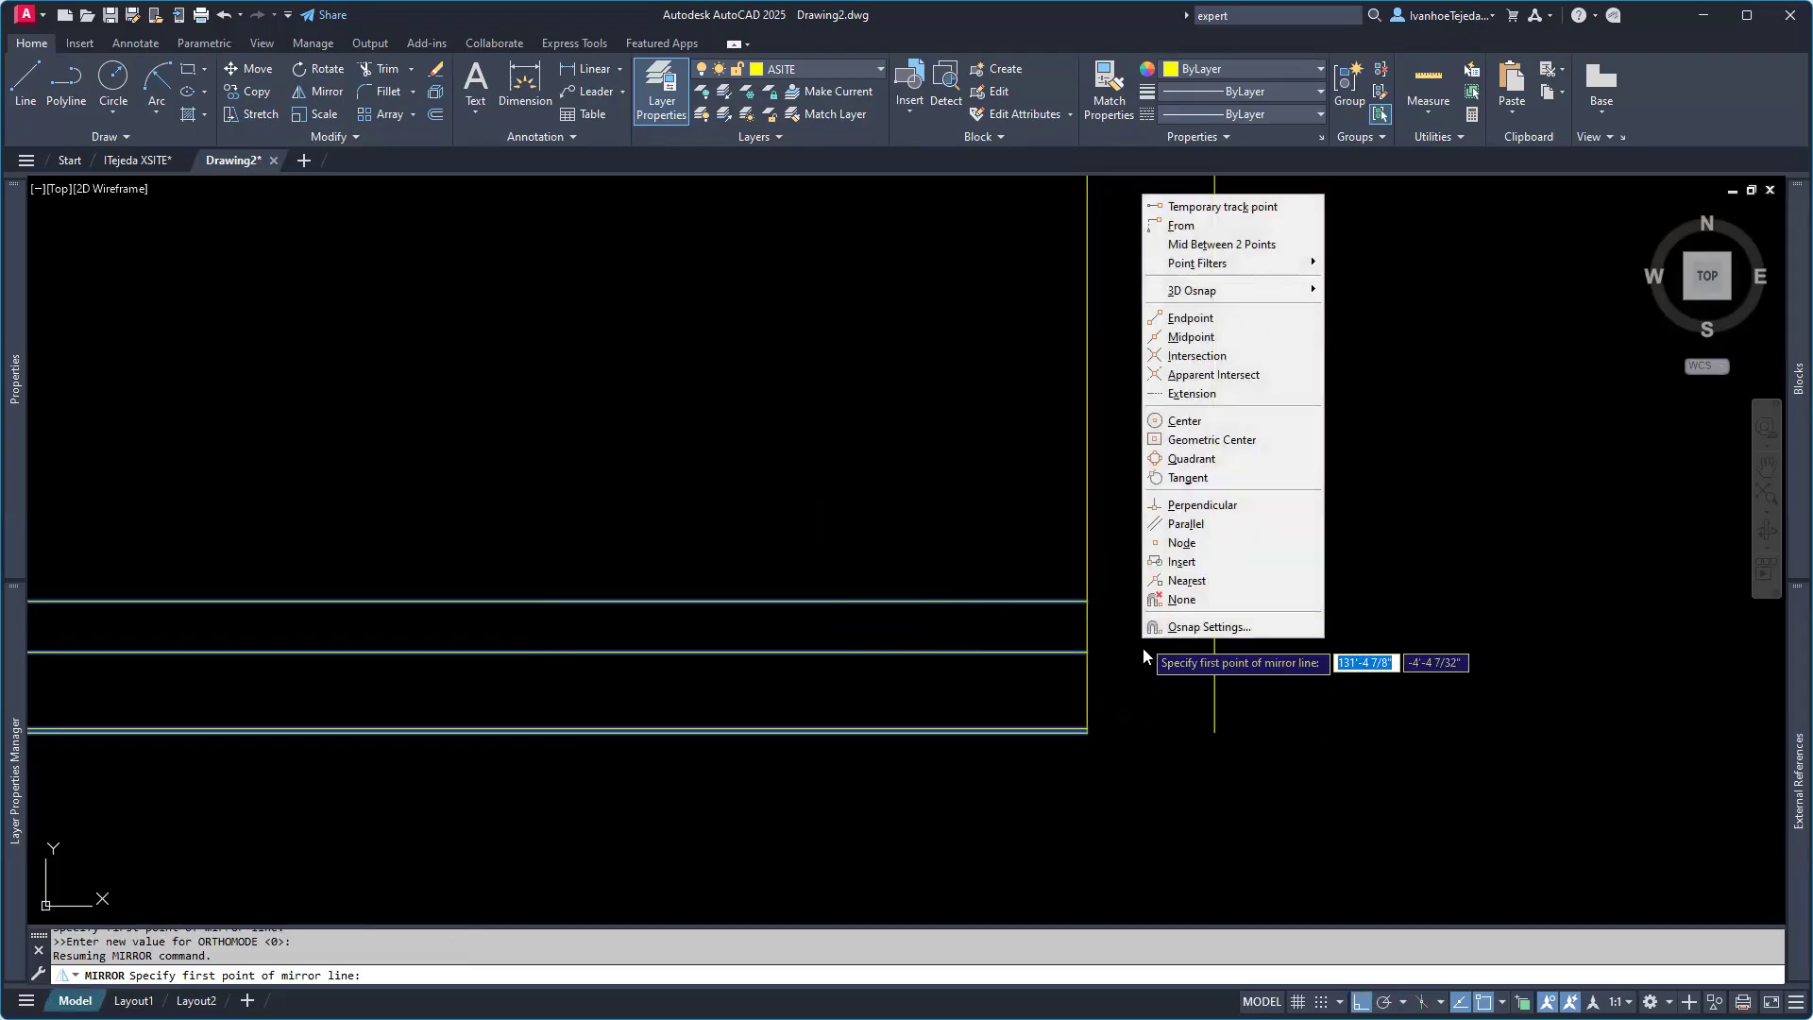
pyautogui.click(1205, 245)
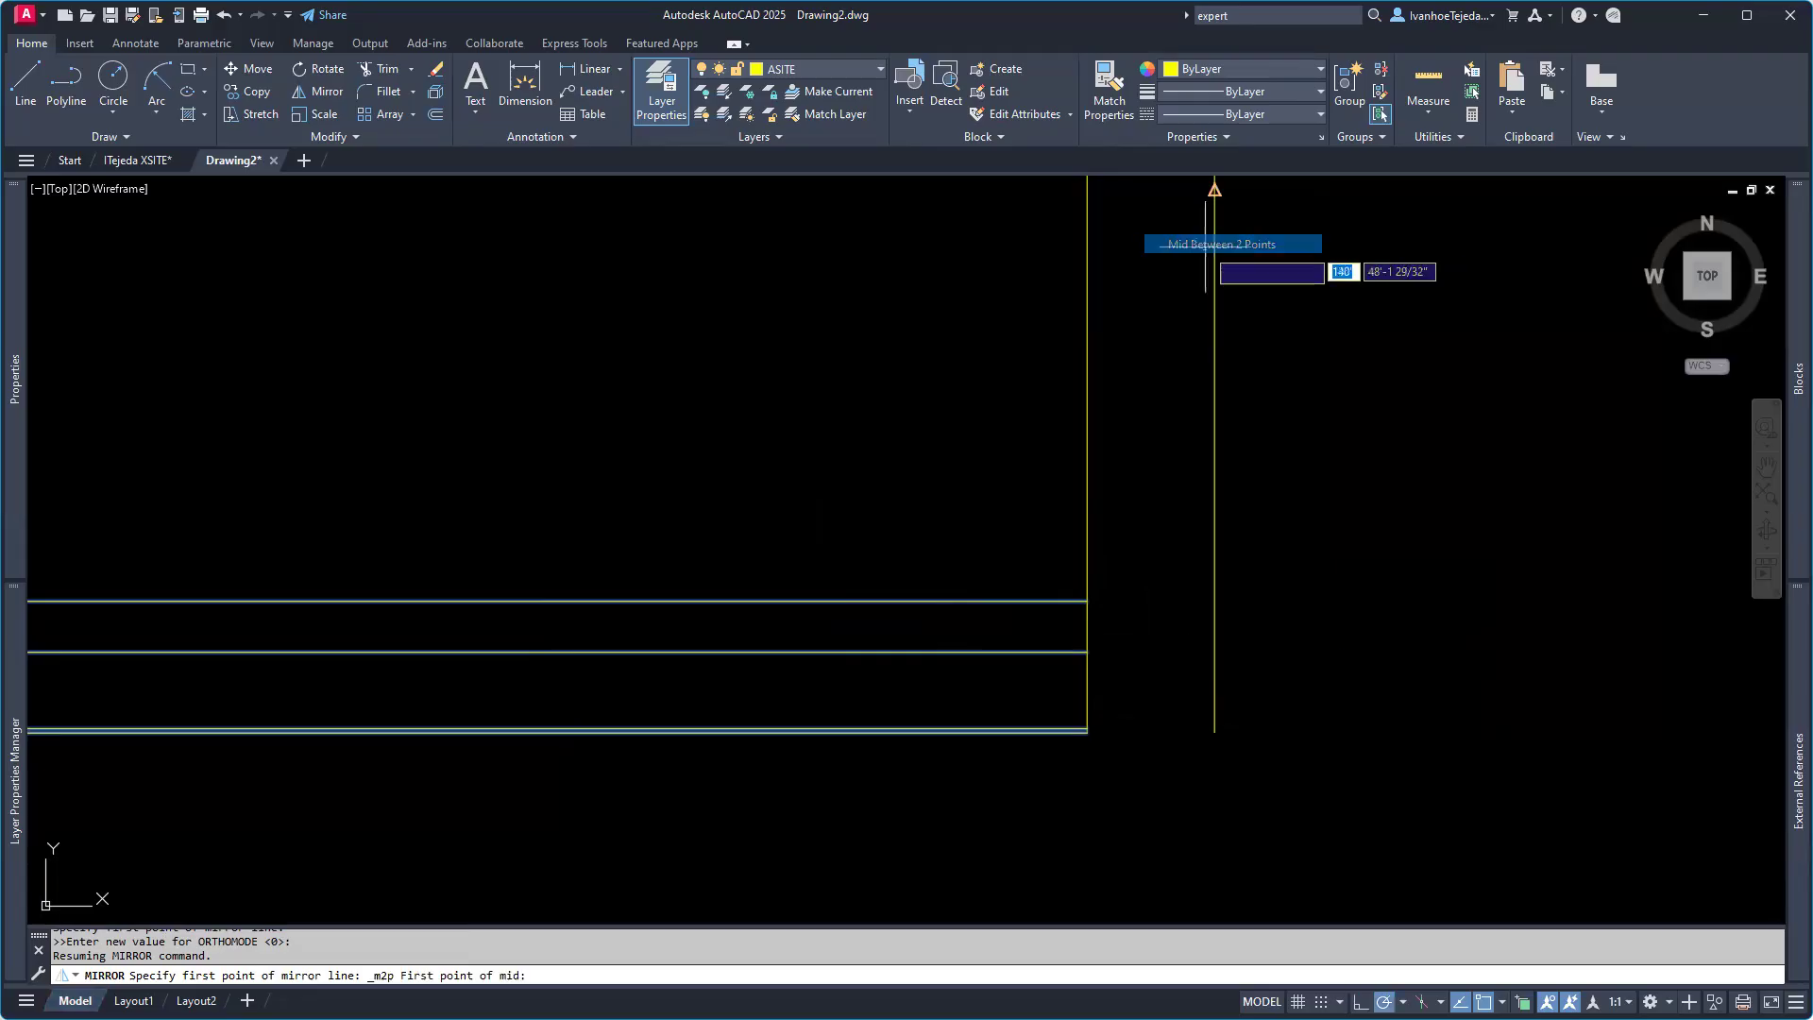
pyautogui.scroll(2, 1169, 730)
pyautogui.scroll(4, 1170, 731)
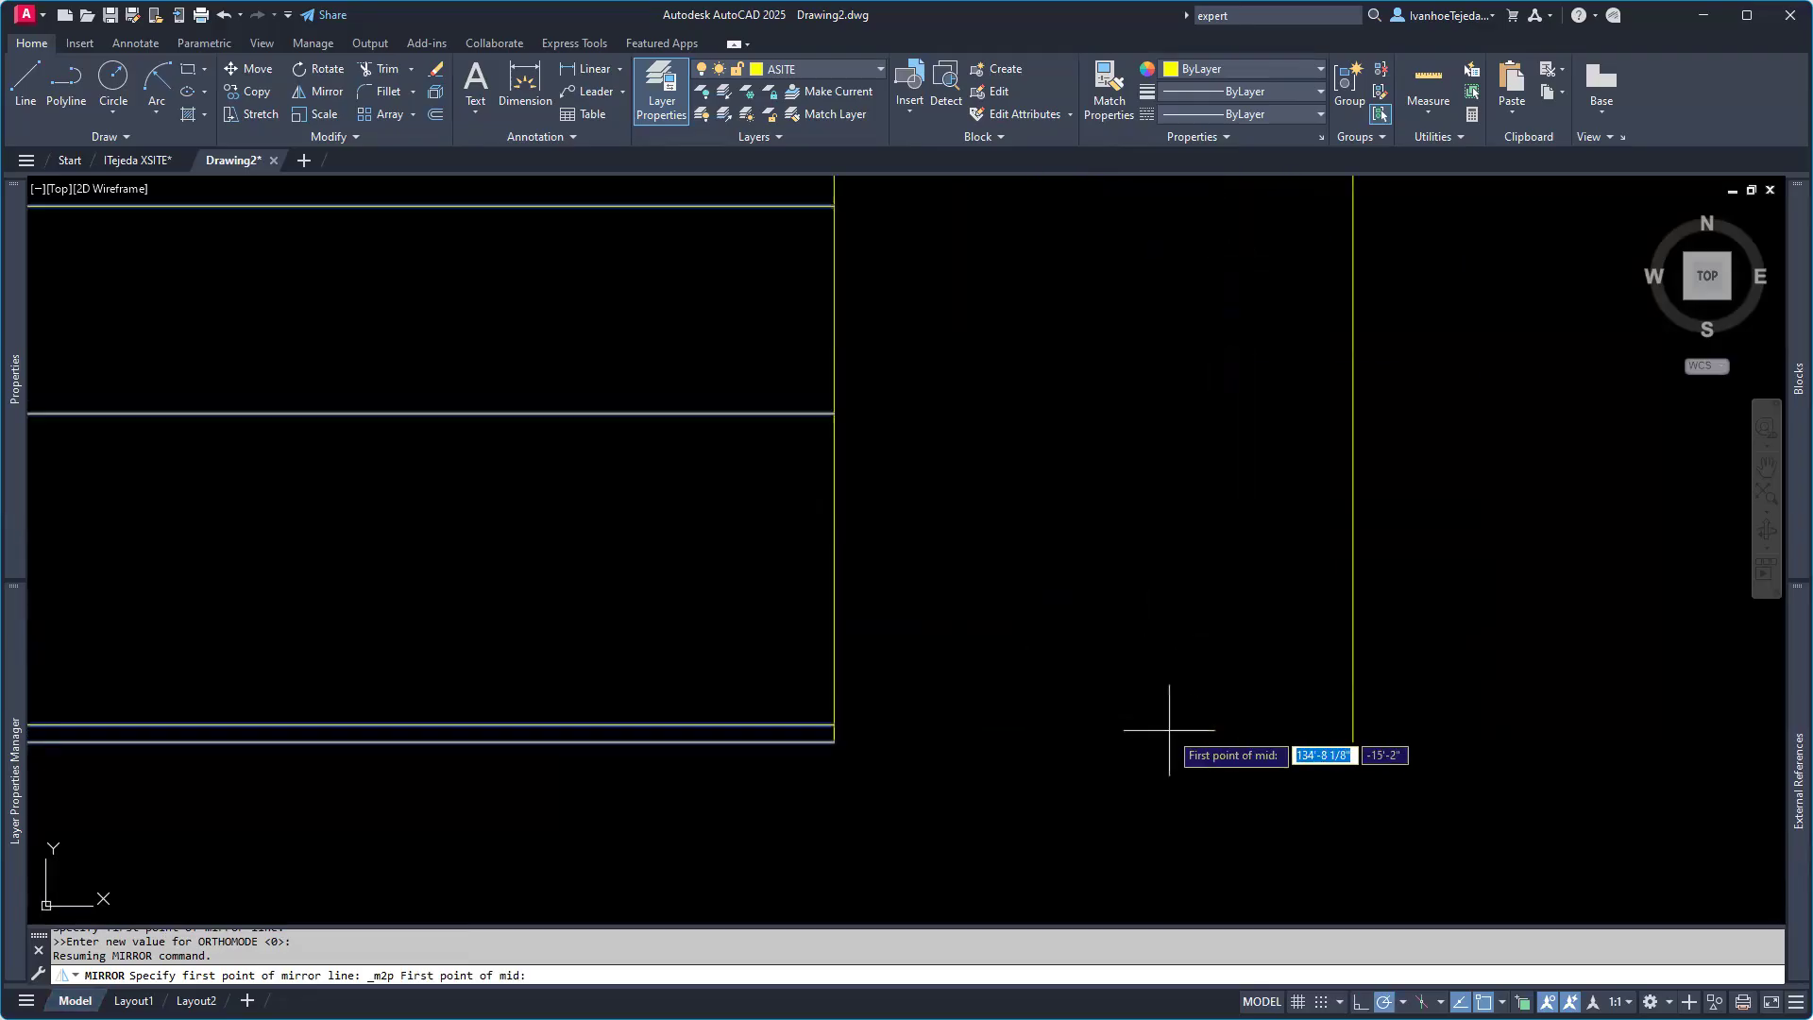
pyautogui.click(834, 741)
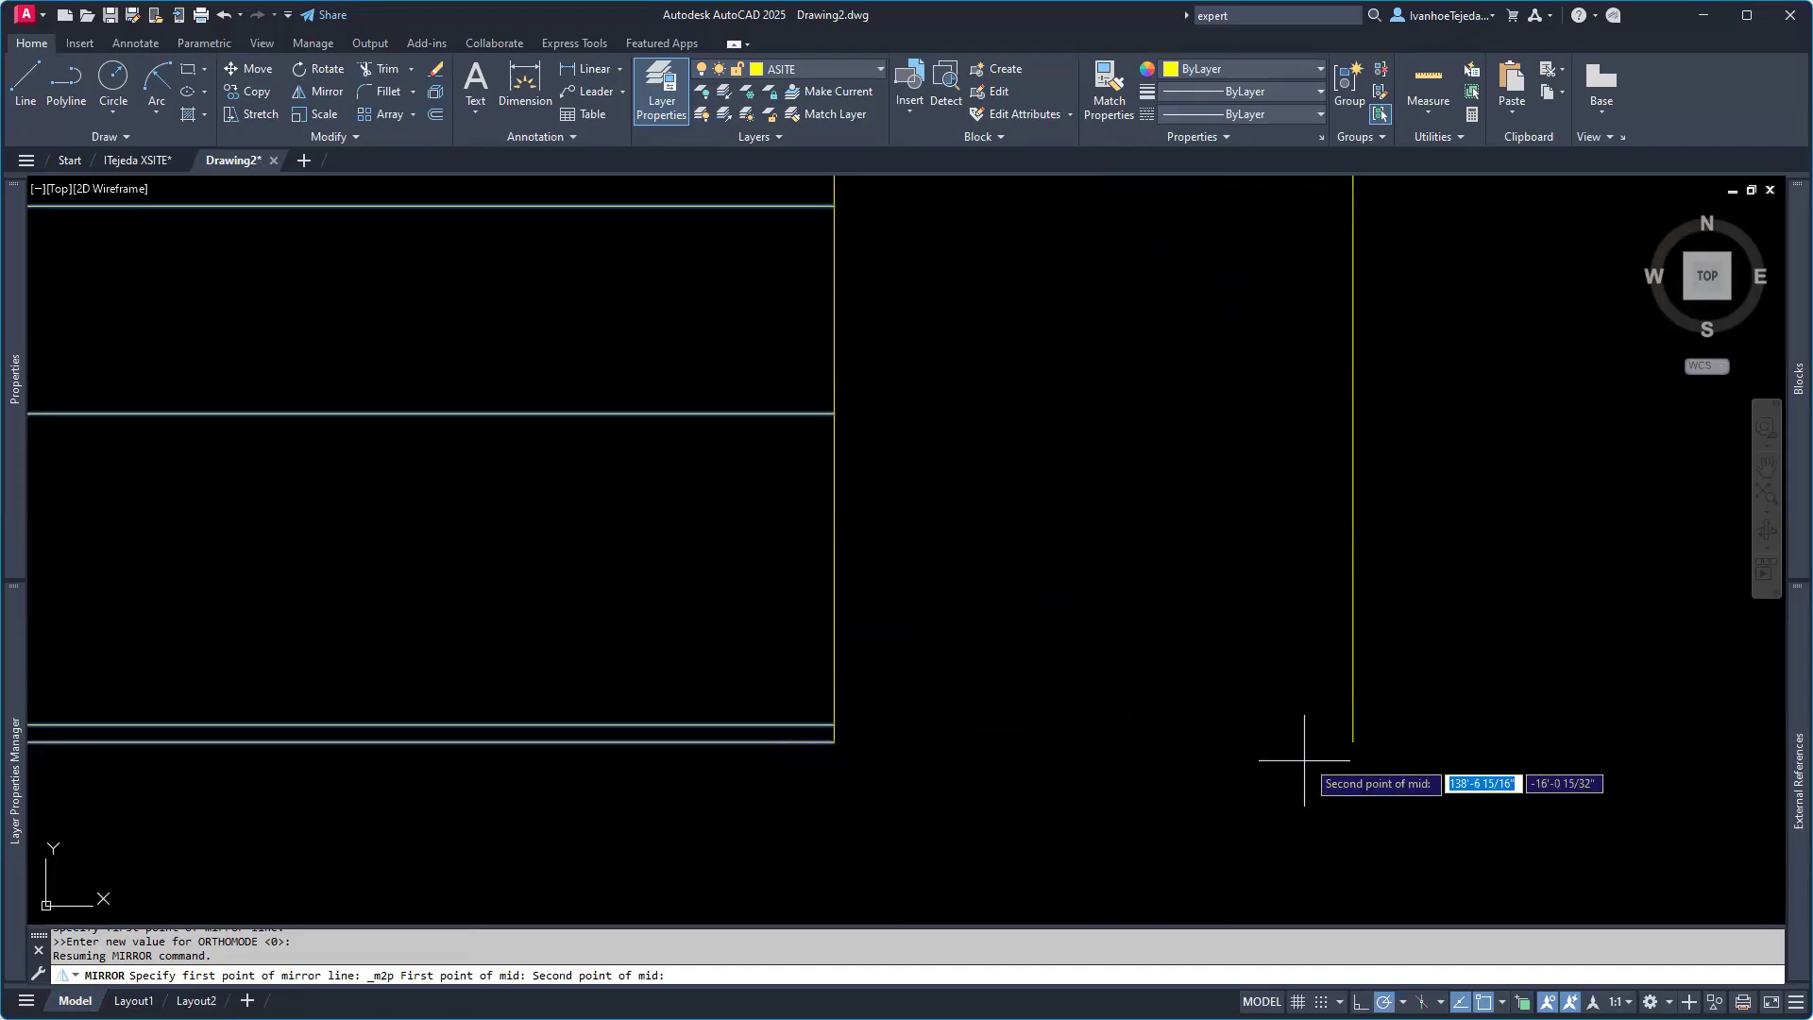
pyautogui.click(1354, 741)
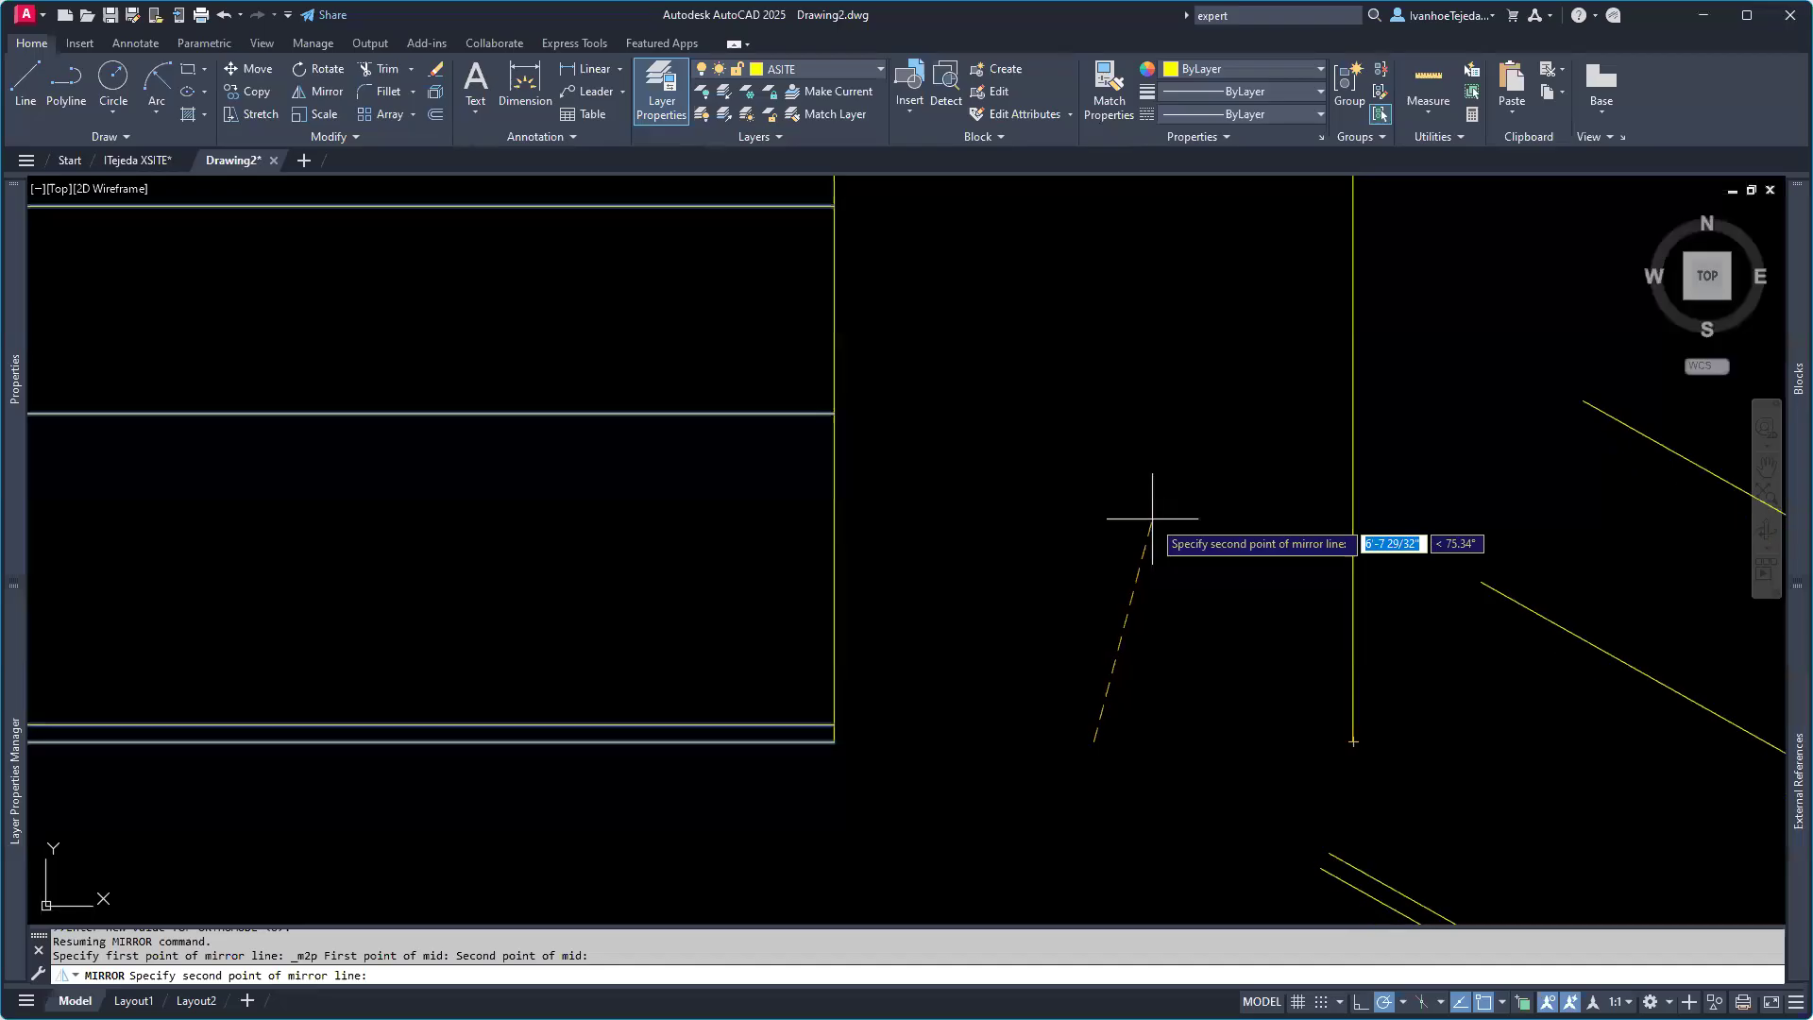
pyautogui.scroll(-4, 1162, 529)
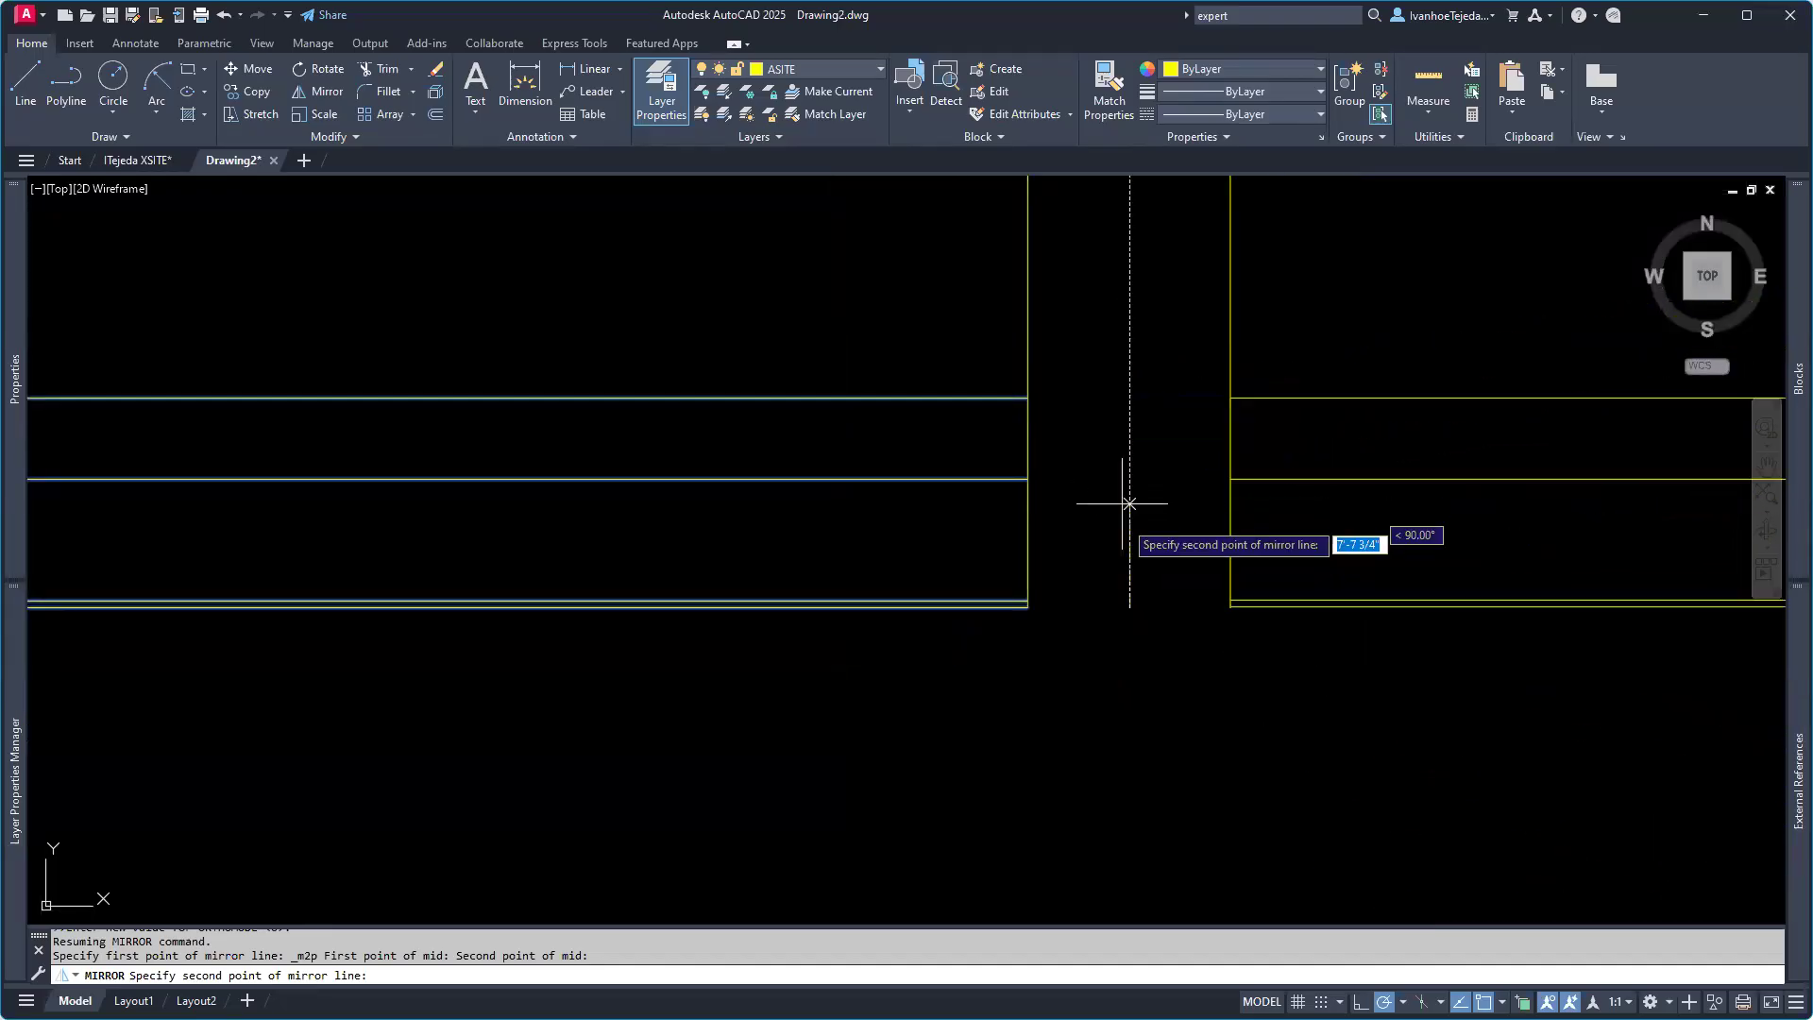
pyautogui.click(1130, 717)
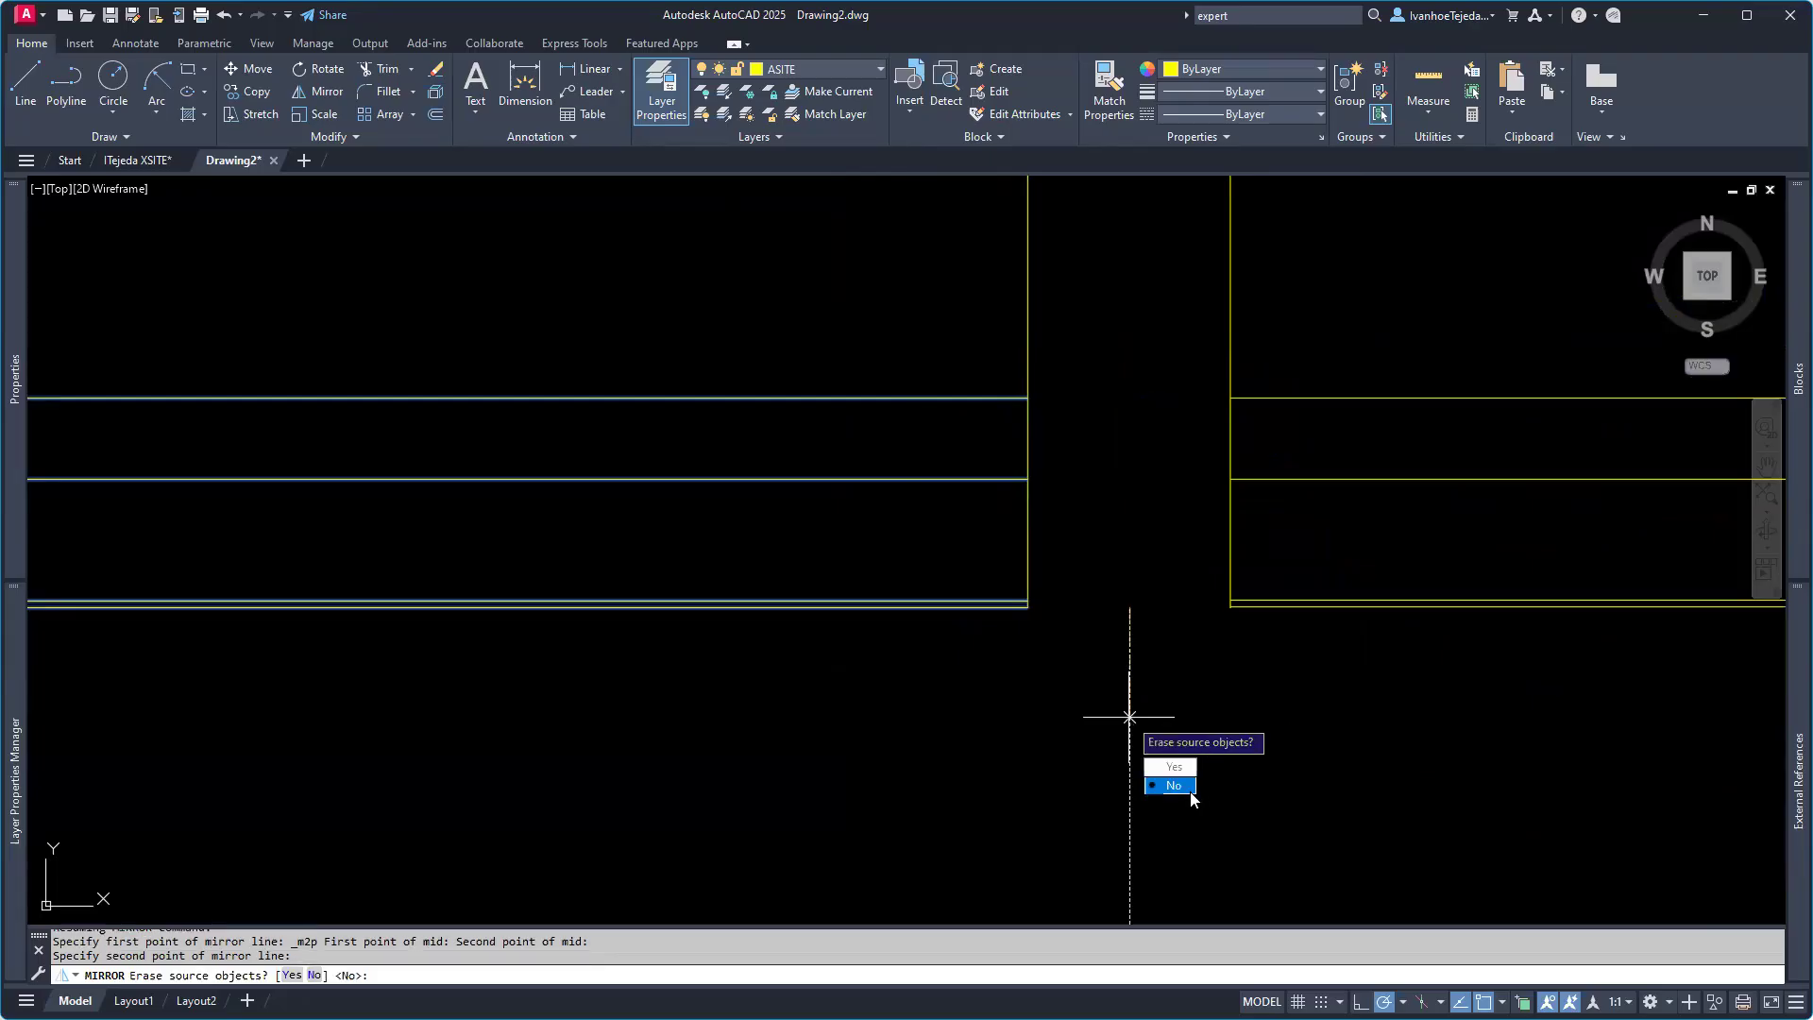
pyautogui.click(1191, 794)
pyautogui.scroll(-1, 1118, 604)
pyautogui.scroll(-1, 1169, 514)
pyautogui.moveTo(1172, 565); pyautogui.dragTo(1162, 668, button='middle')
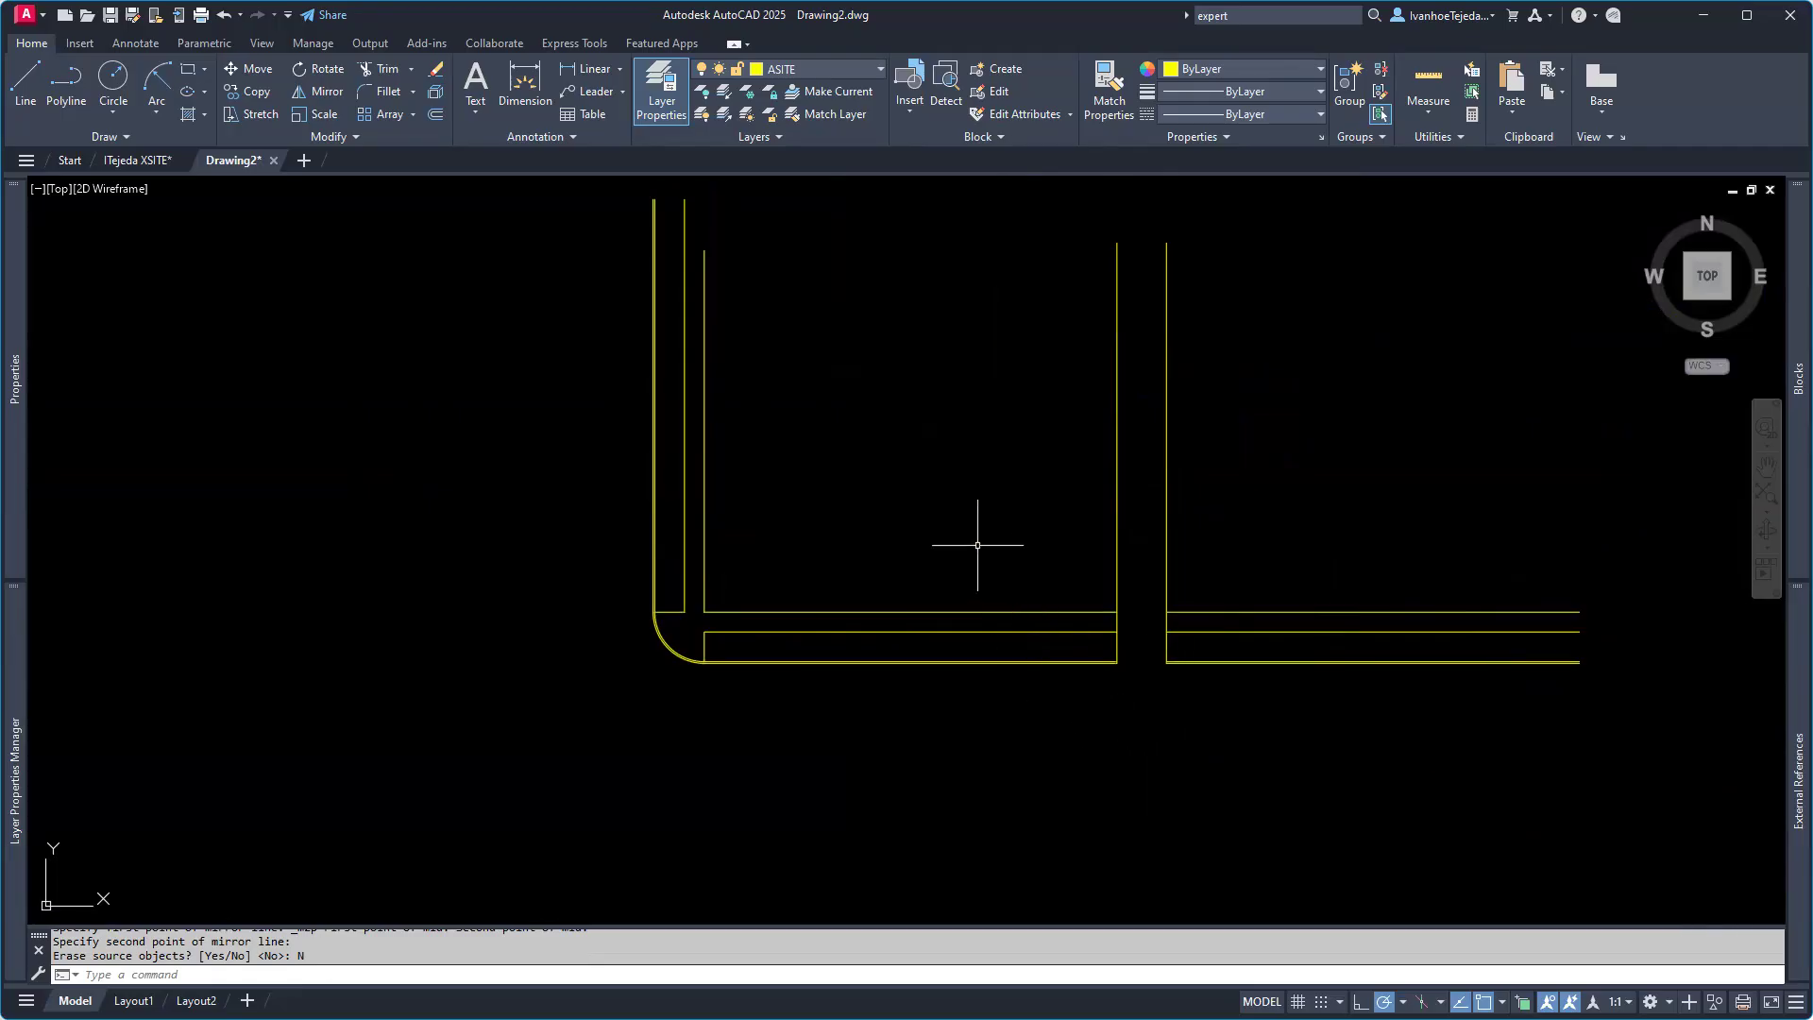
pyautogui.moveTo(978, 545); pyautogui.dragTo(1017, 578, button='middle')
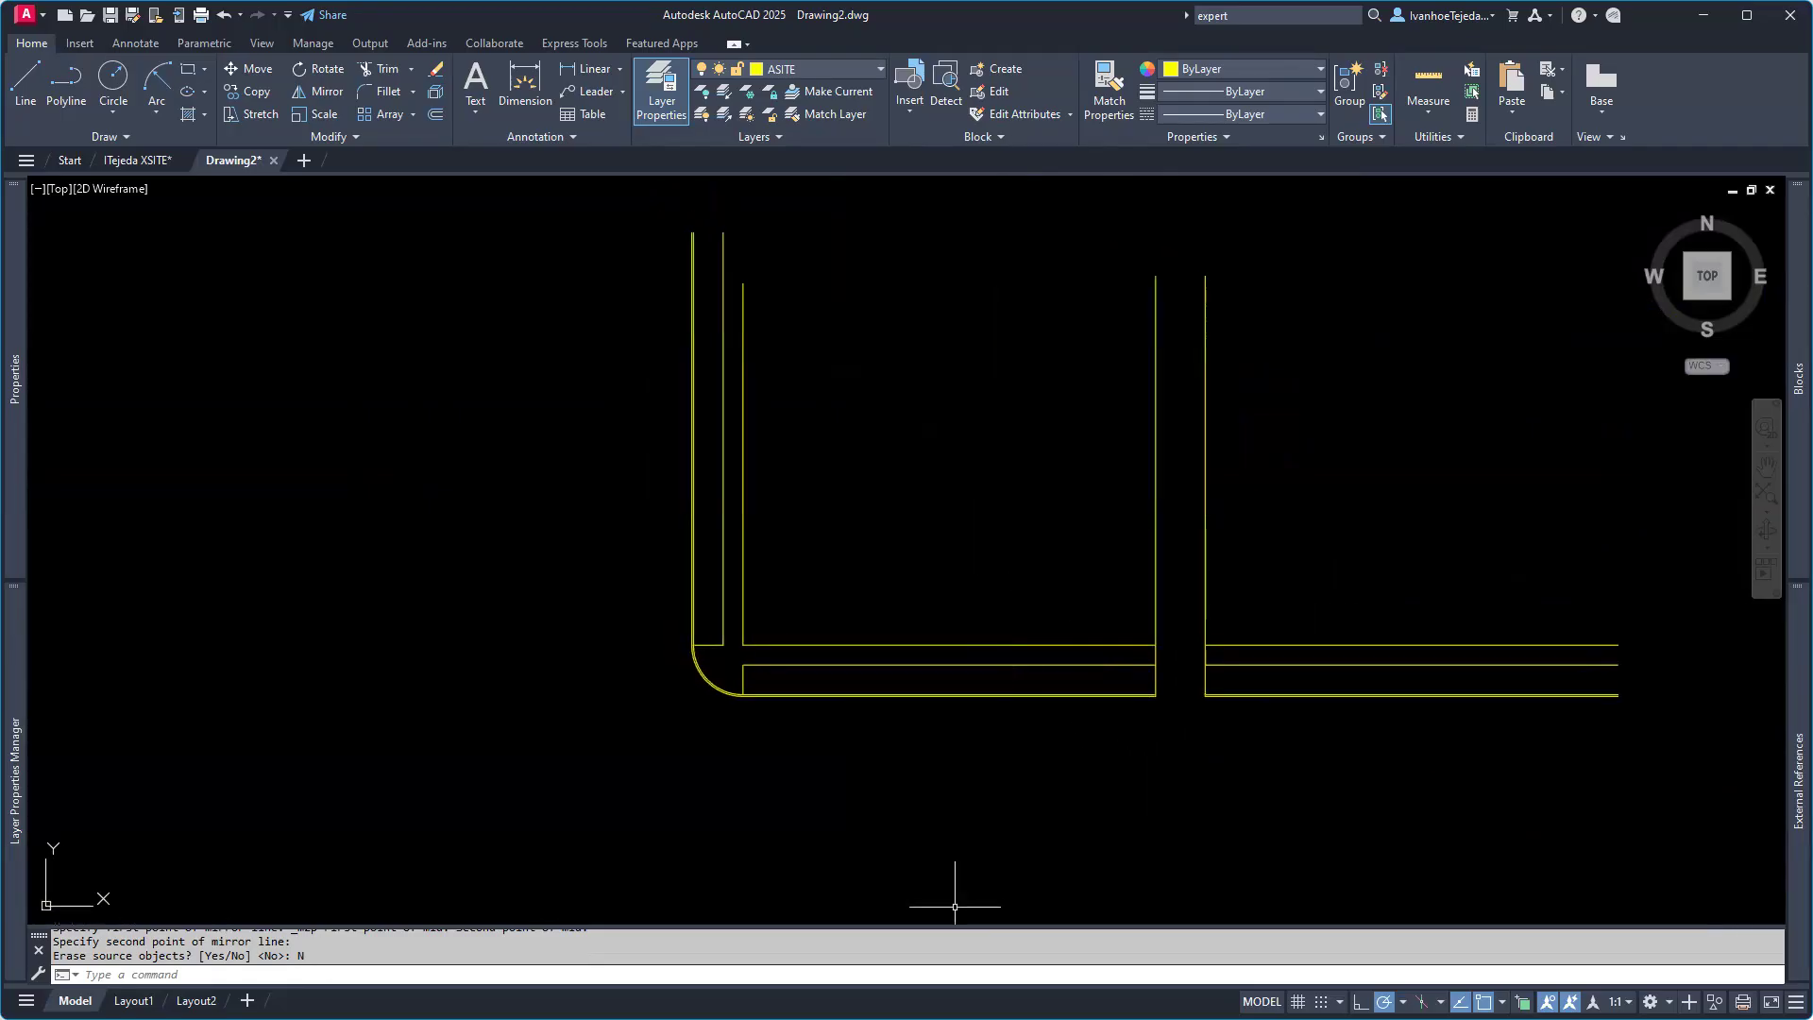
# Step: Examine the property line rectangle and its vertical dimensions above the sidewalk in XSITE SU25.pdf
pyautogui.hotkey('alt', 'Tab')
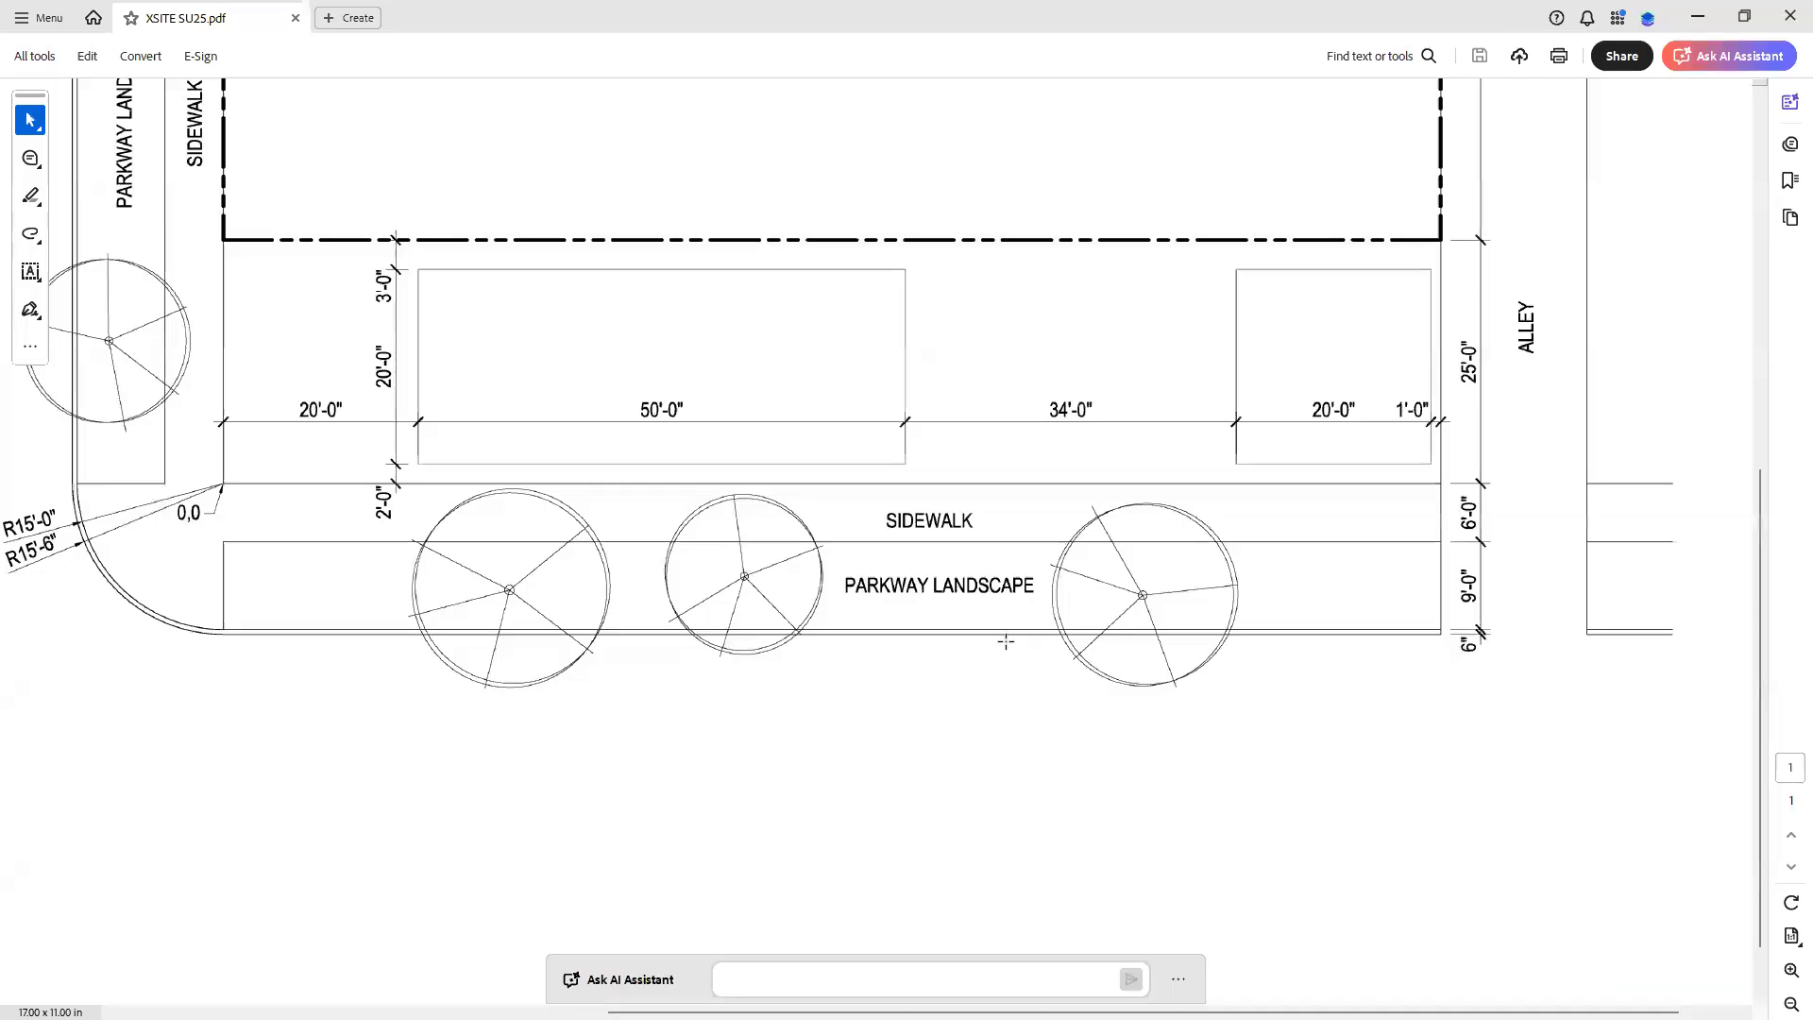
pyautogui.scroll(8, 439, 343)
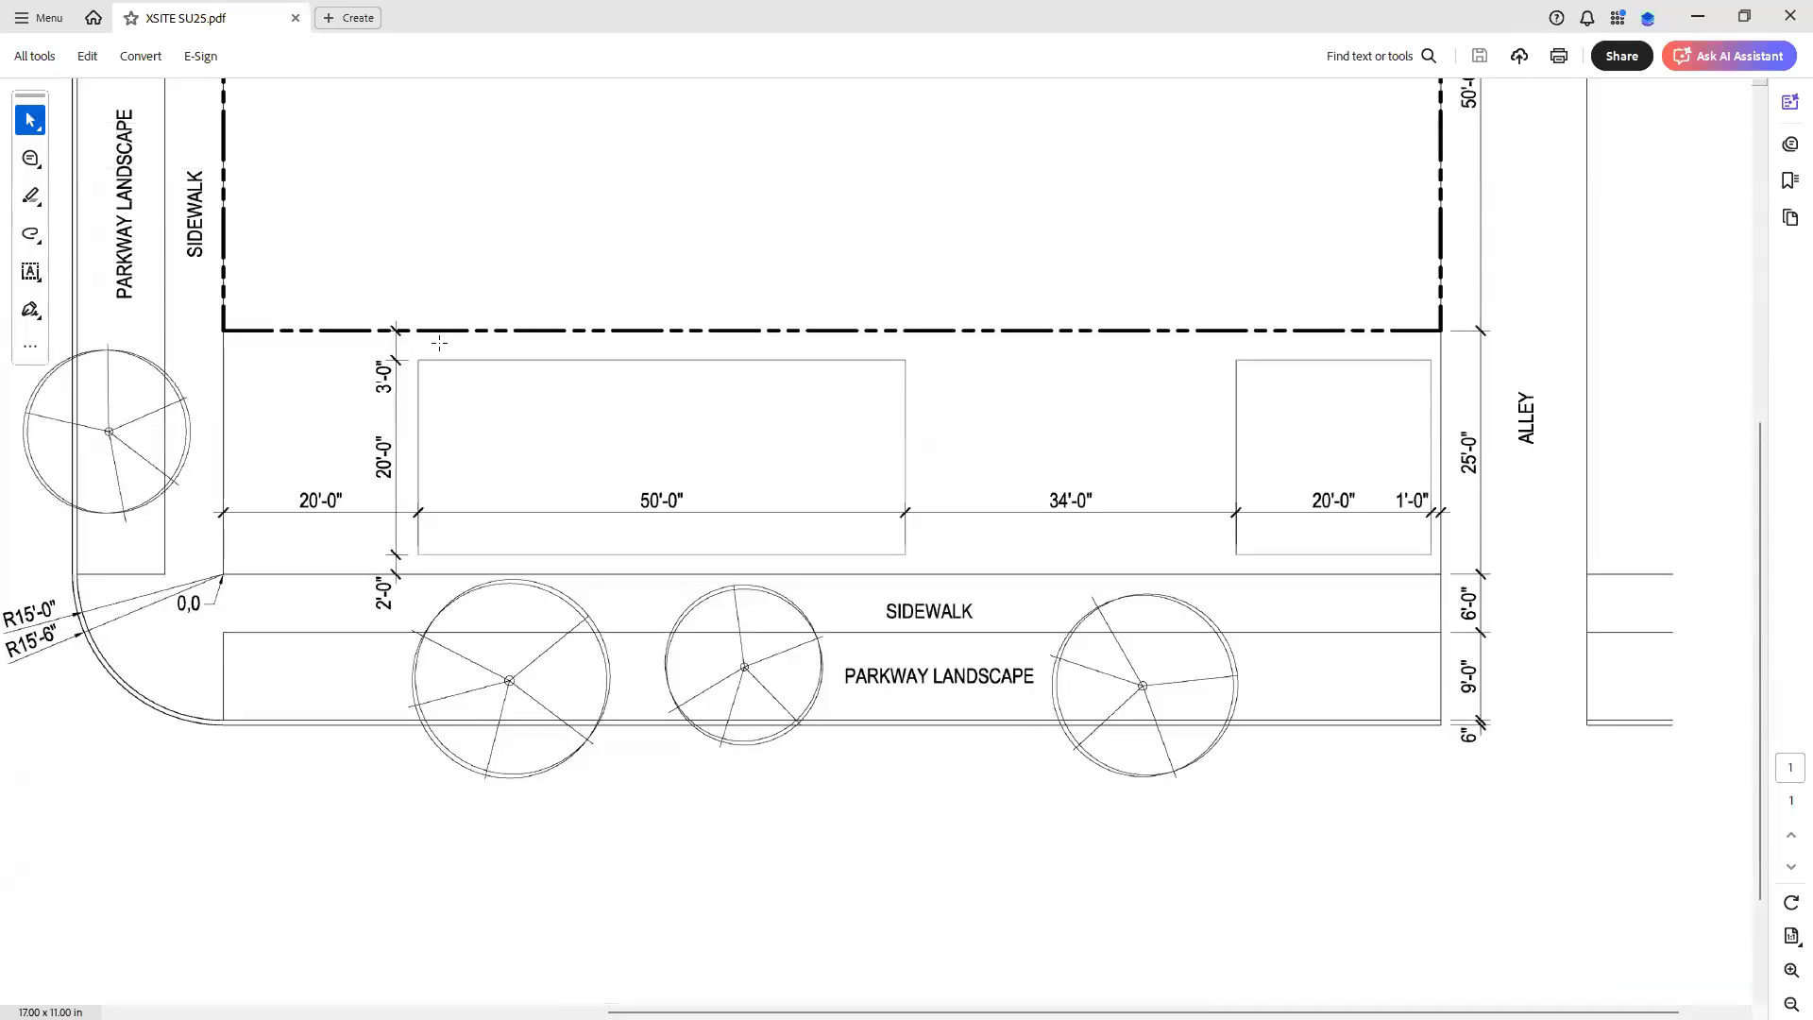
pyautogui.scroll(4, 445, 347)
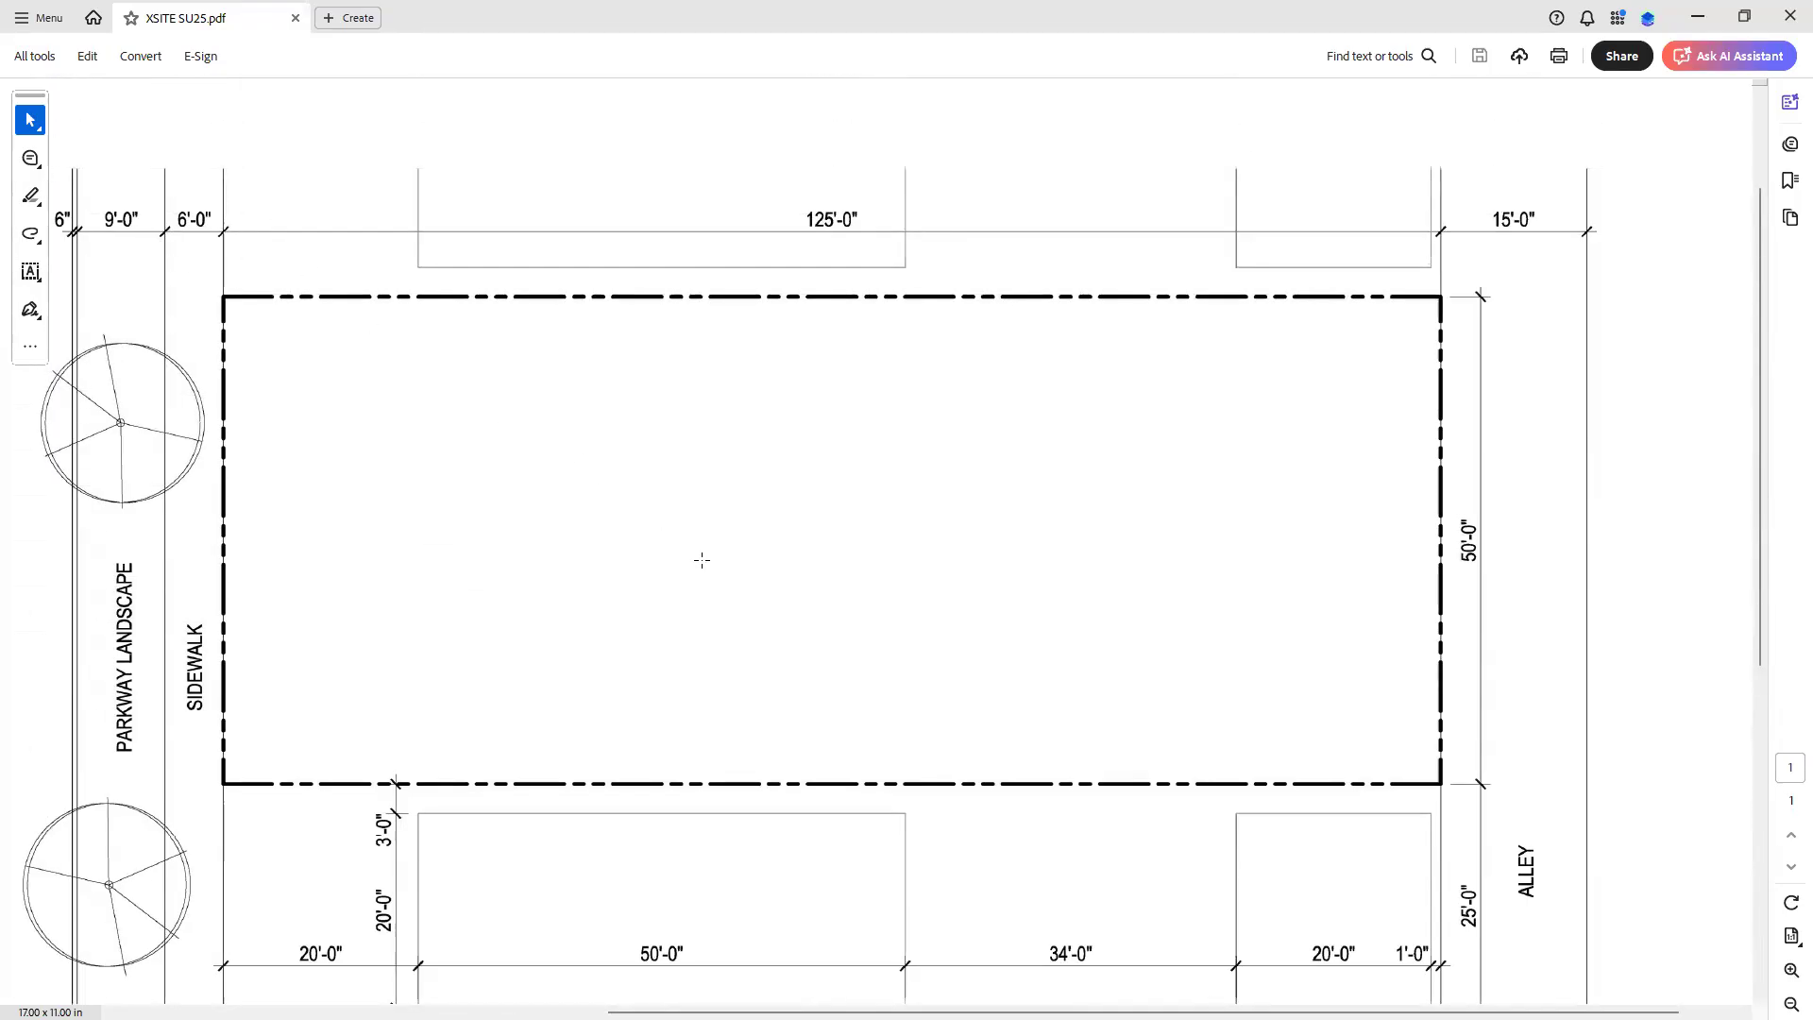
pyautogui.scroll(-4, 702, 560)
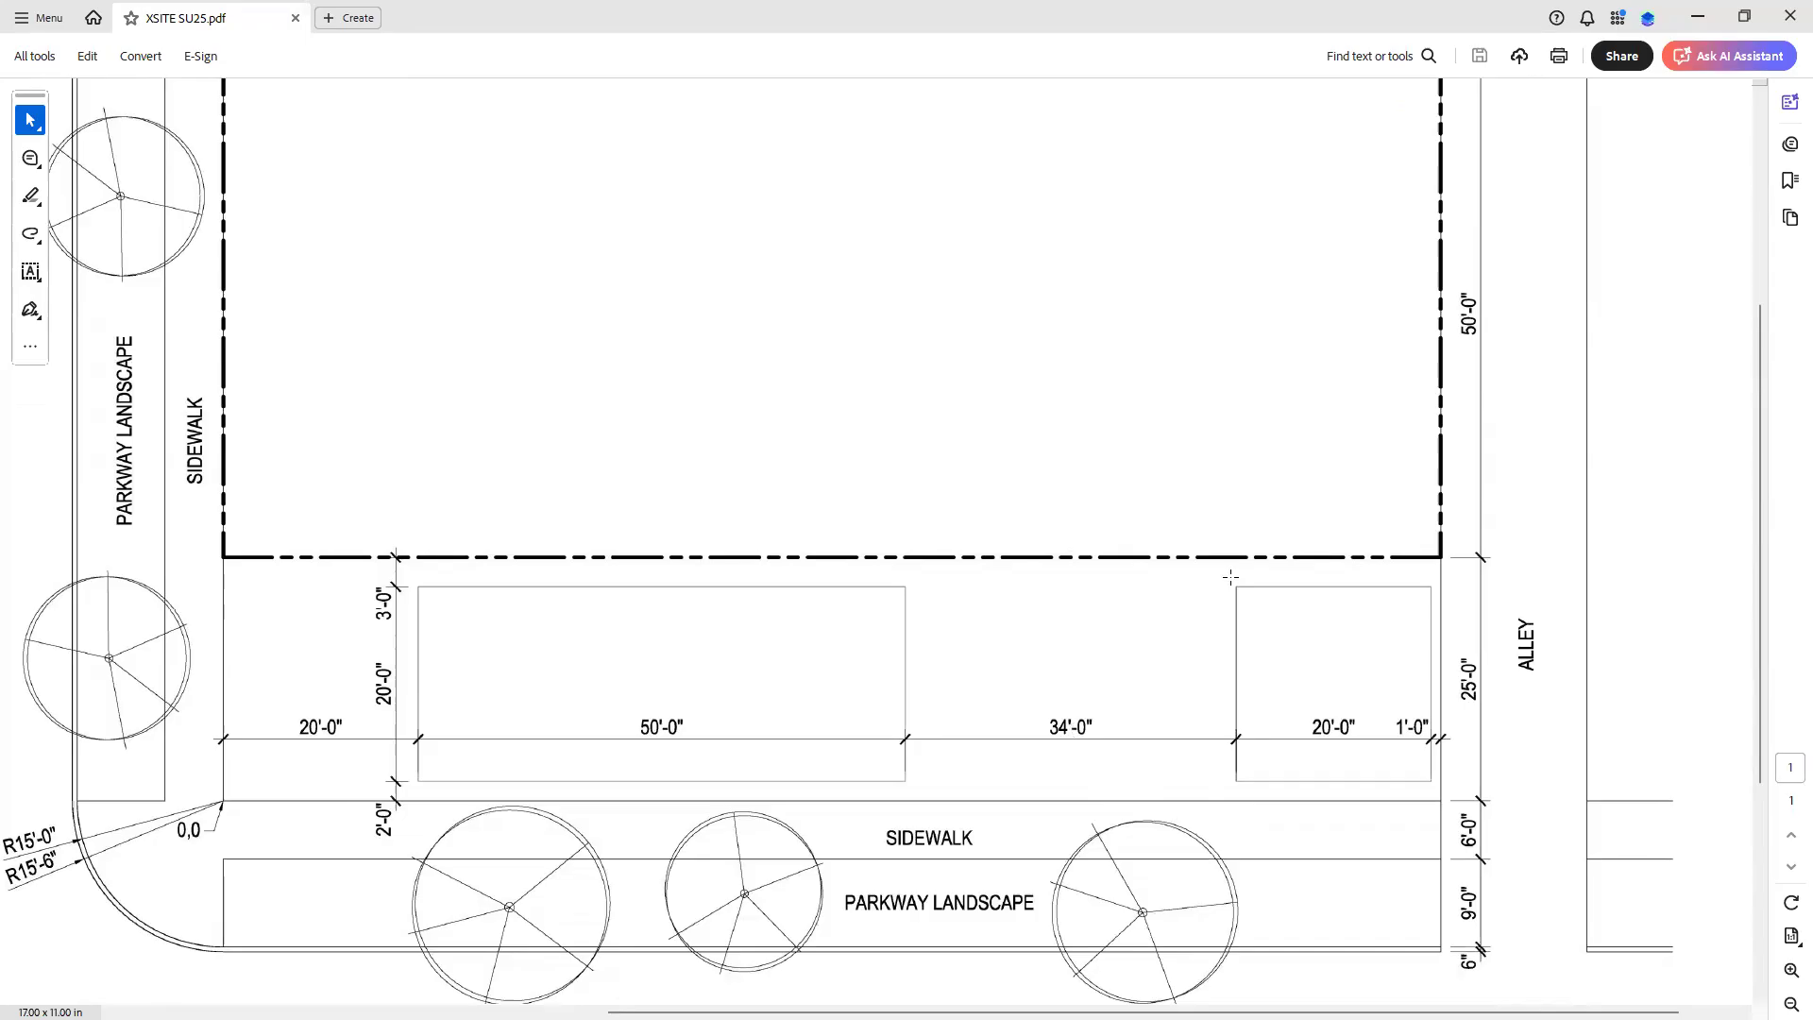
pyautogui.scroll(3, 1271, 507)
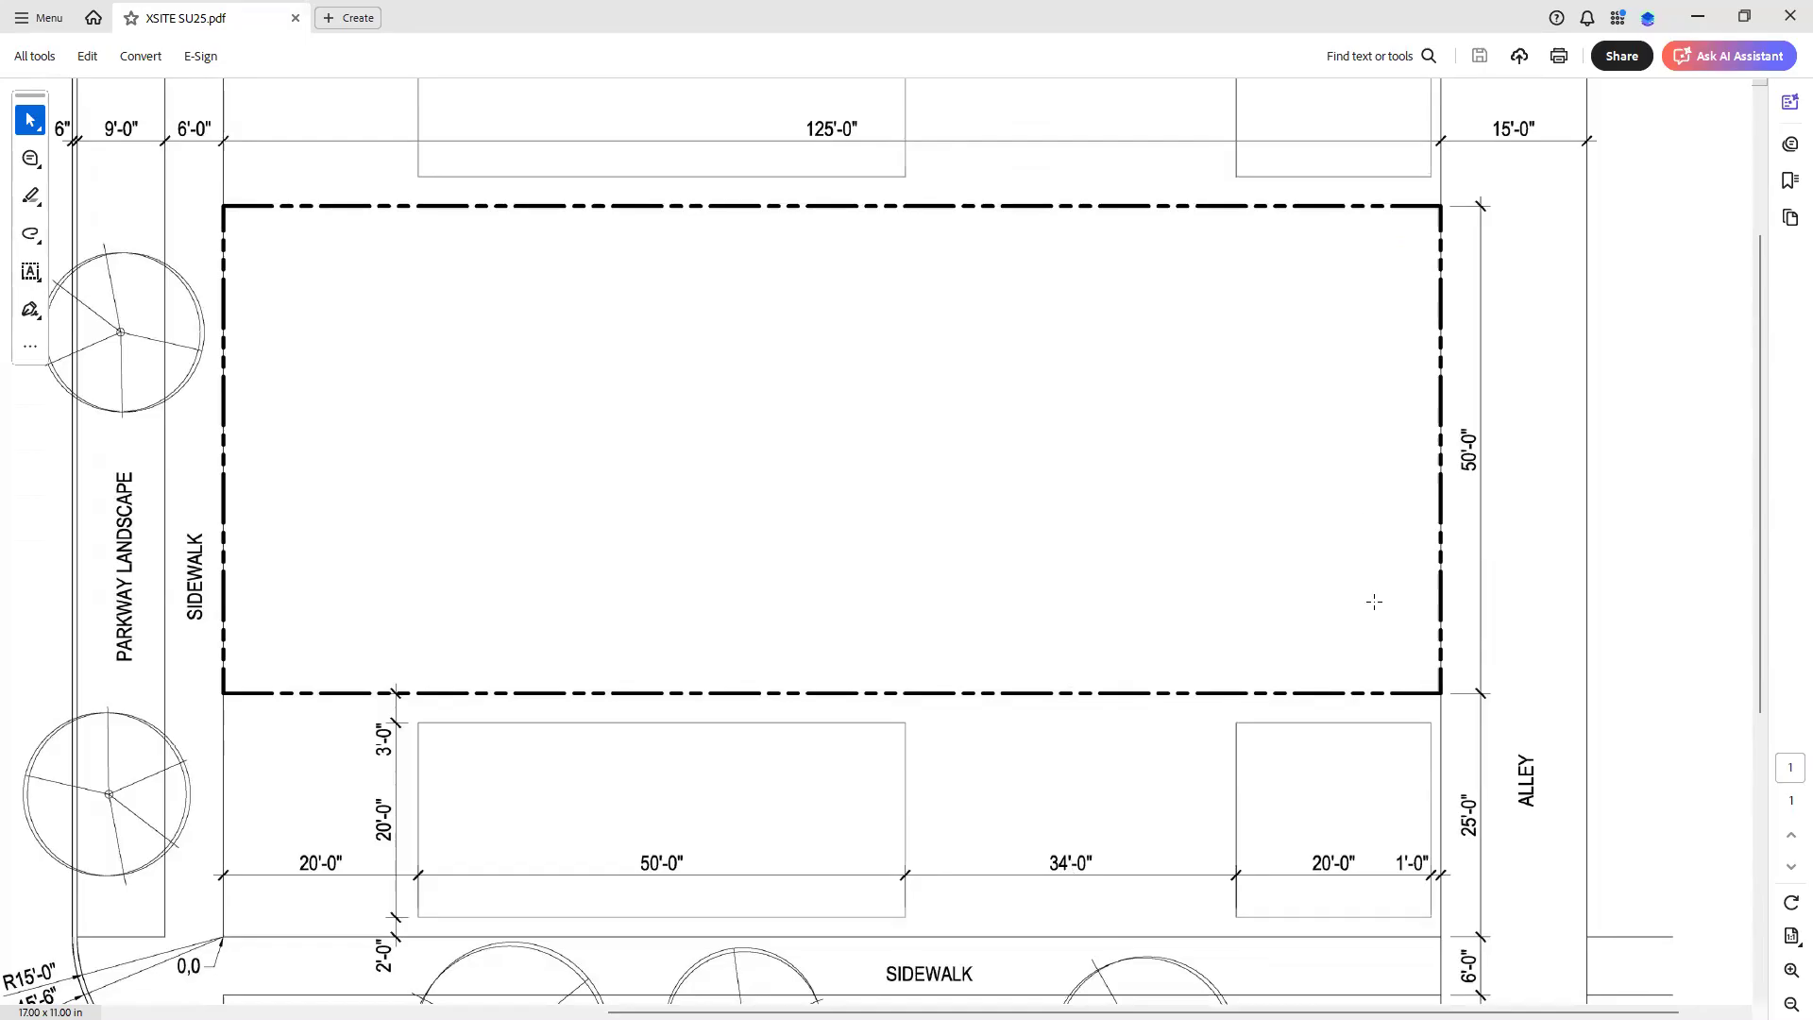
pyautogui.scroll(-1, 1376, 938)
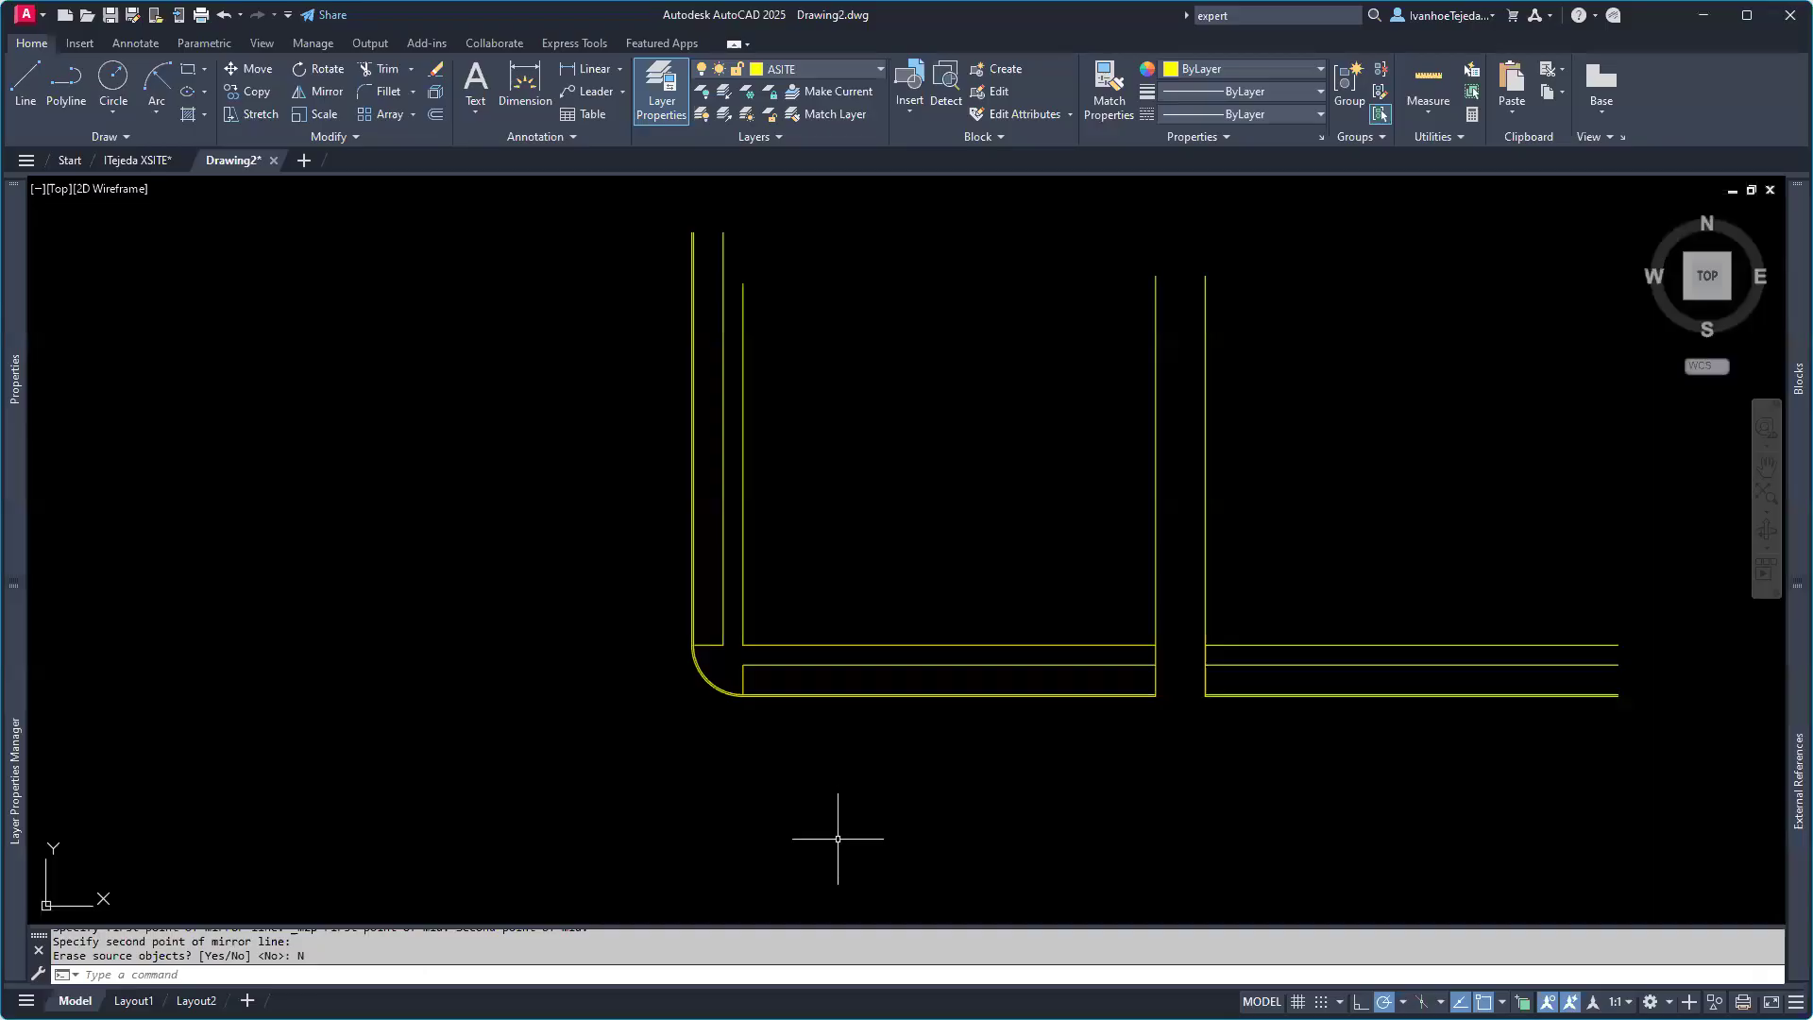
# Step: Offset the sidewalk's upper horizontal line, starting at the origin, 25' to the north for the south property line
pyautogui.moveTo(911, 554); pyautogui.dragTo(825, 663, button='middle')
pyautogui.write('o')
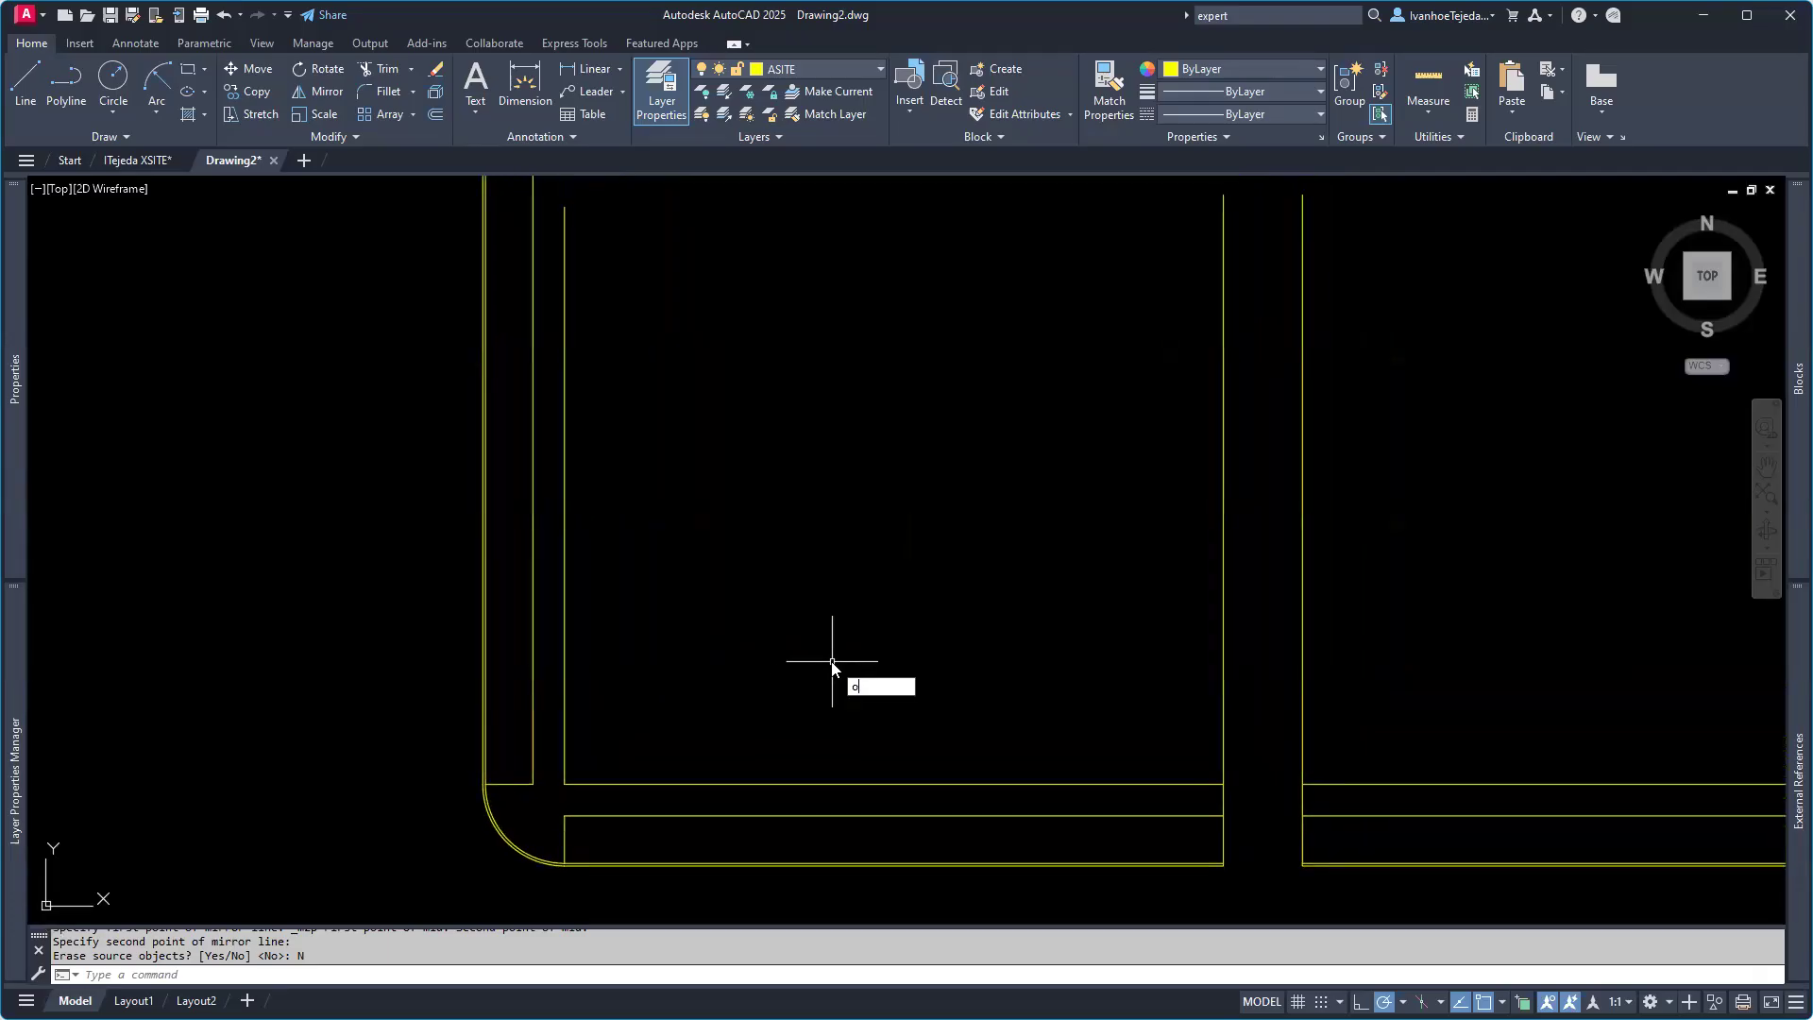
pyautogui.press('Return')
pyautogui.write('25')
pyautogui.press('Return')
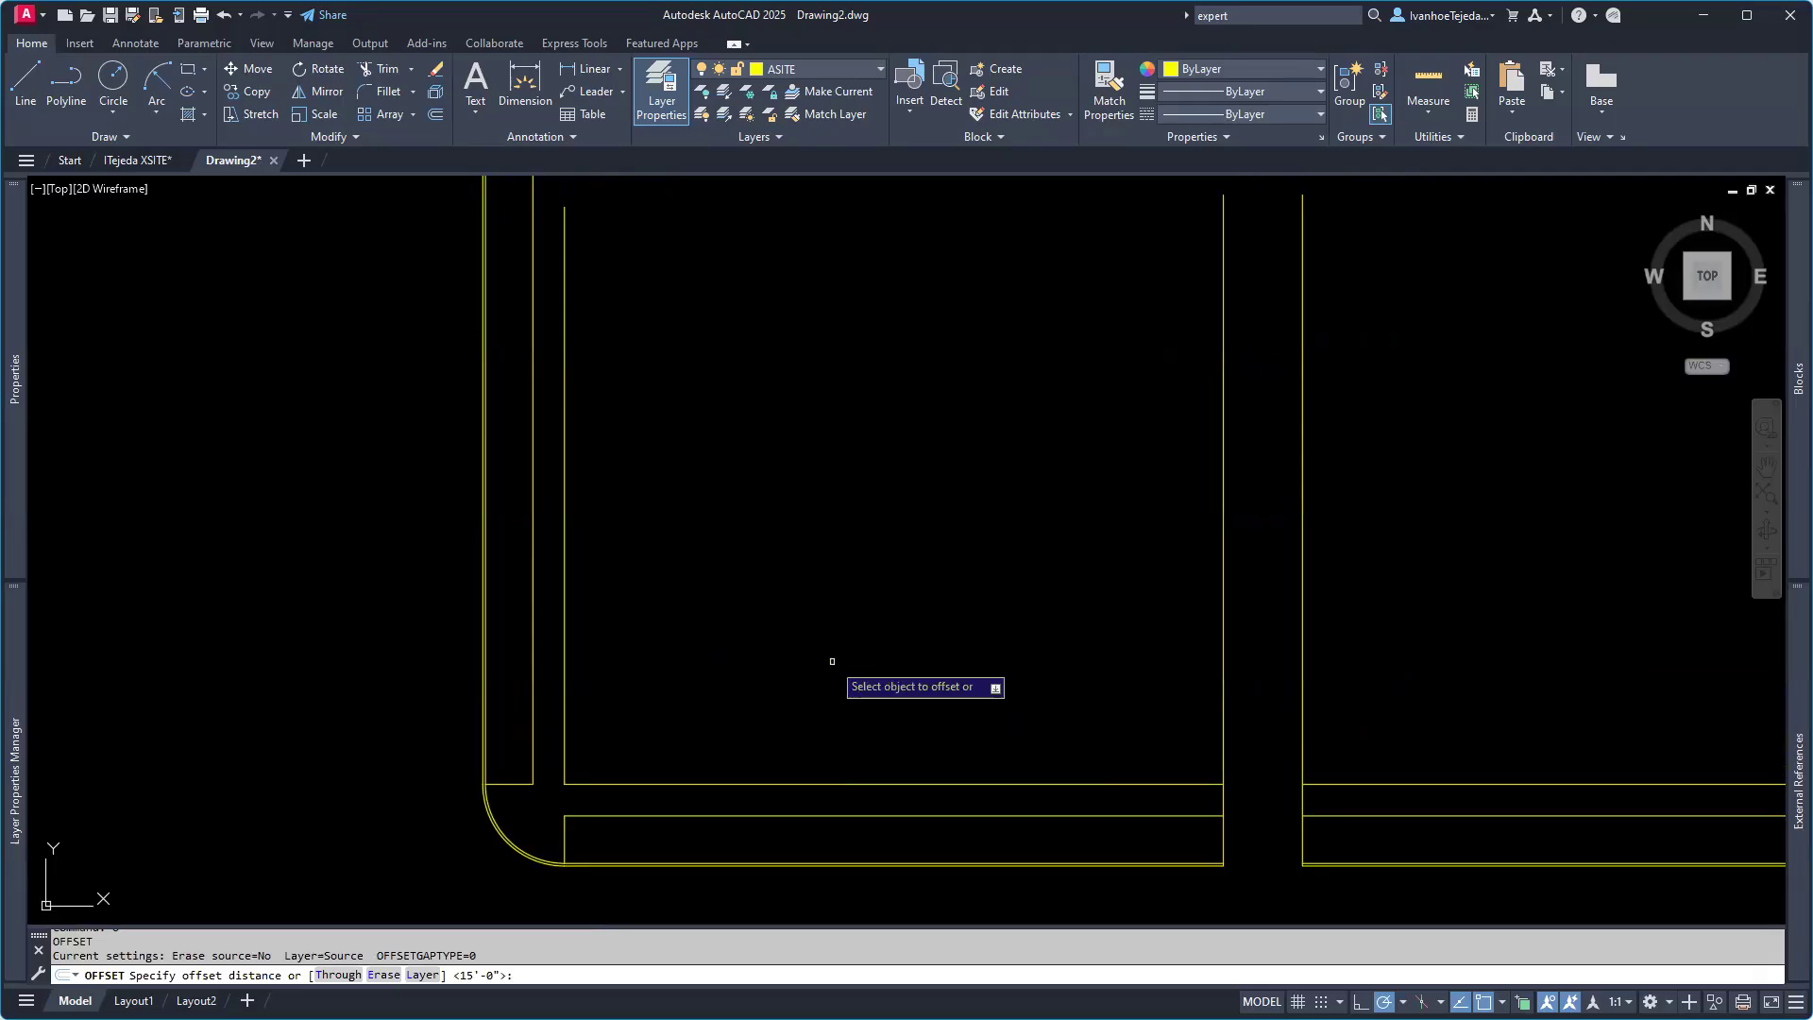
pyautogui.click(870, 783)
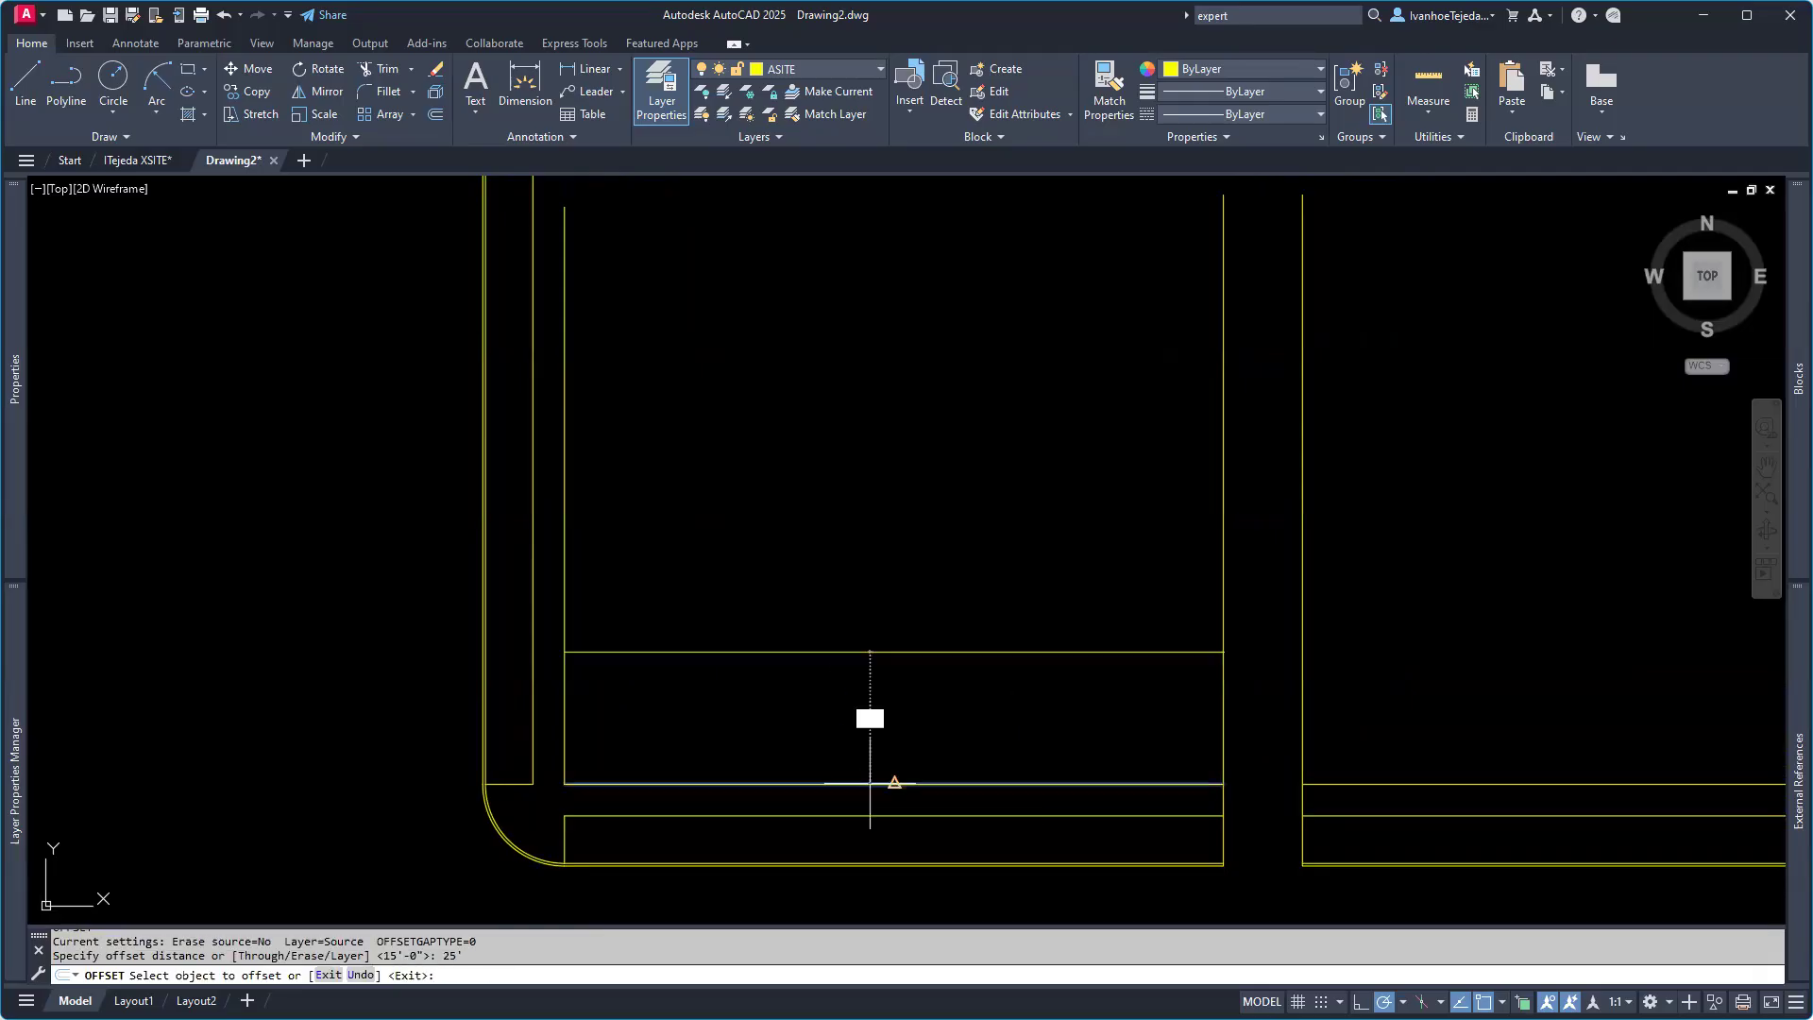
pyautogui.click(858, 589)
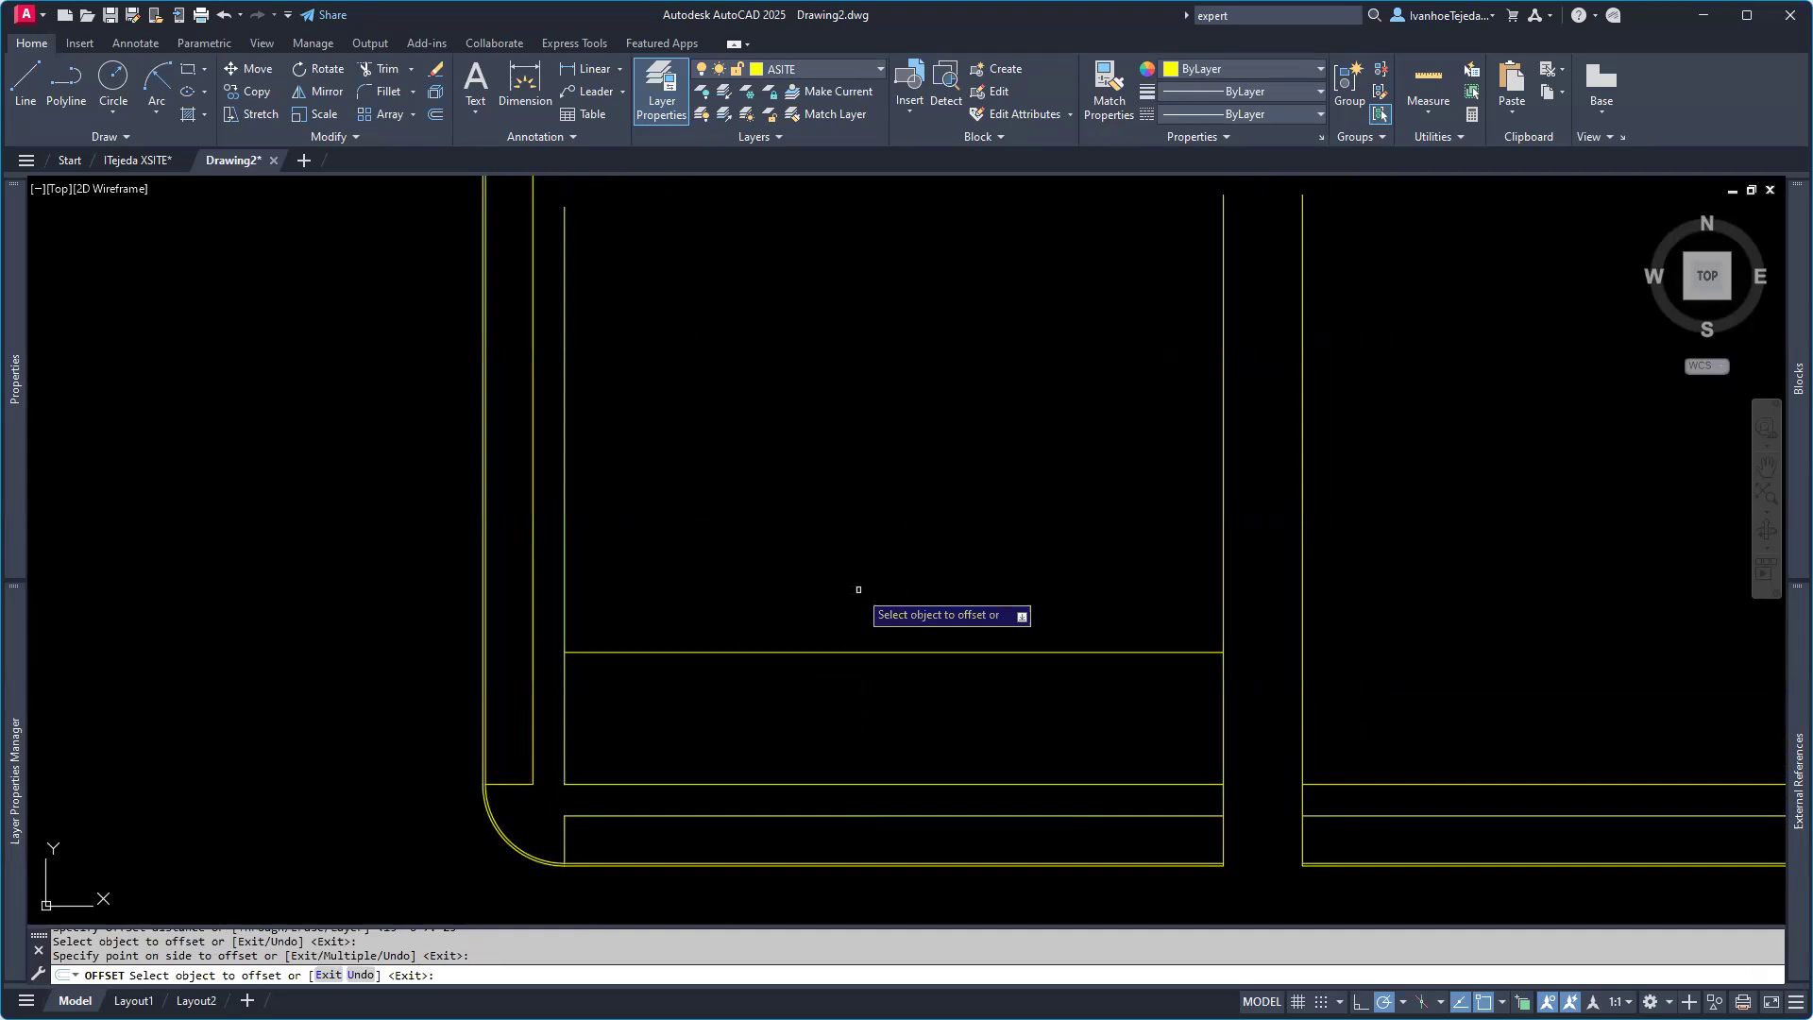
# Step: Offset the south property line 50' to the north for the north property line
pyautogui.click(865, 650)
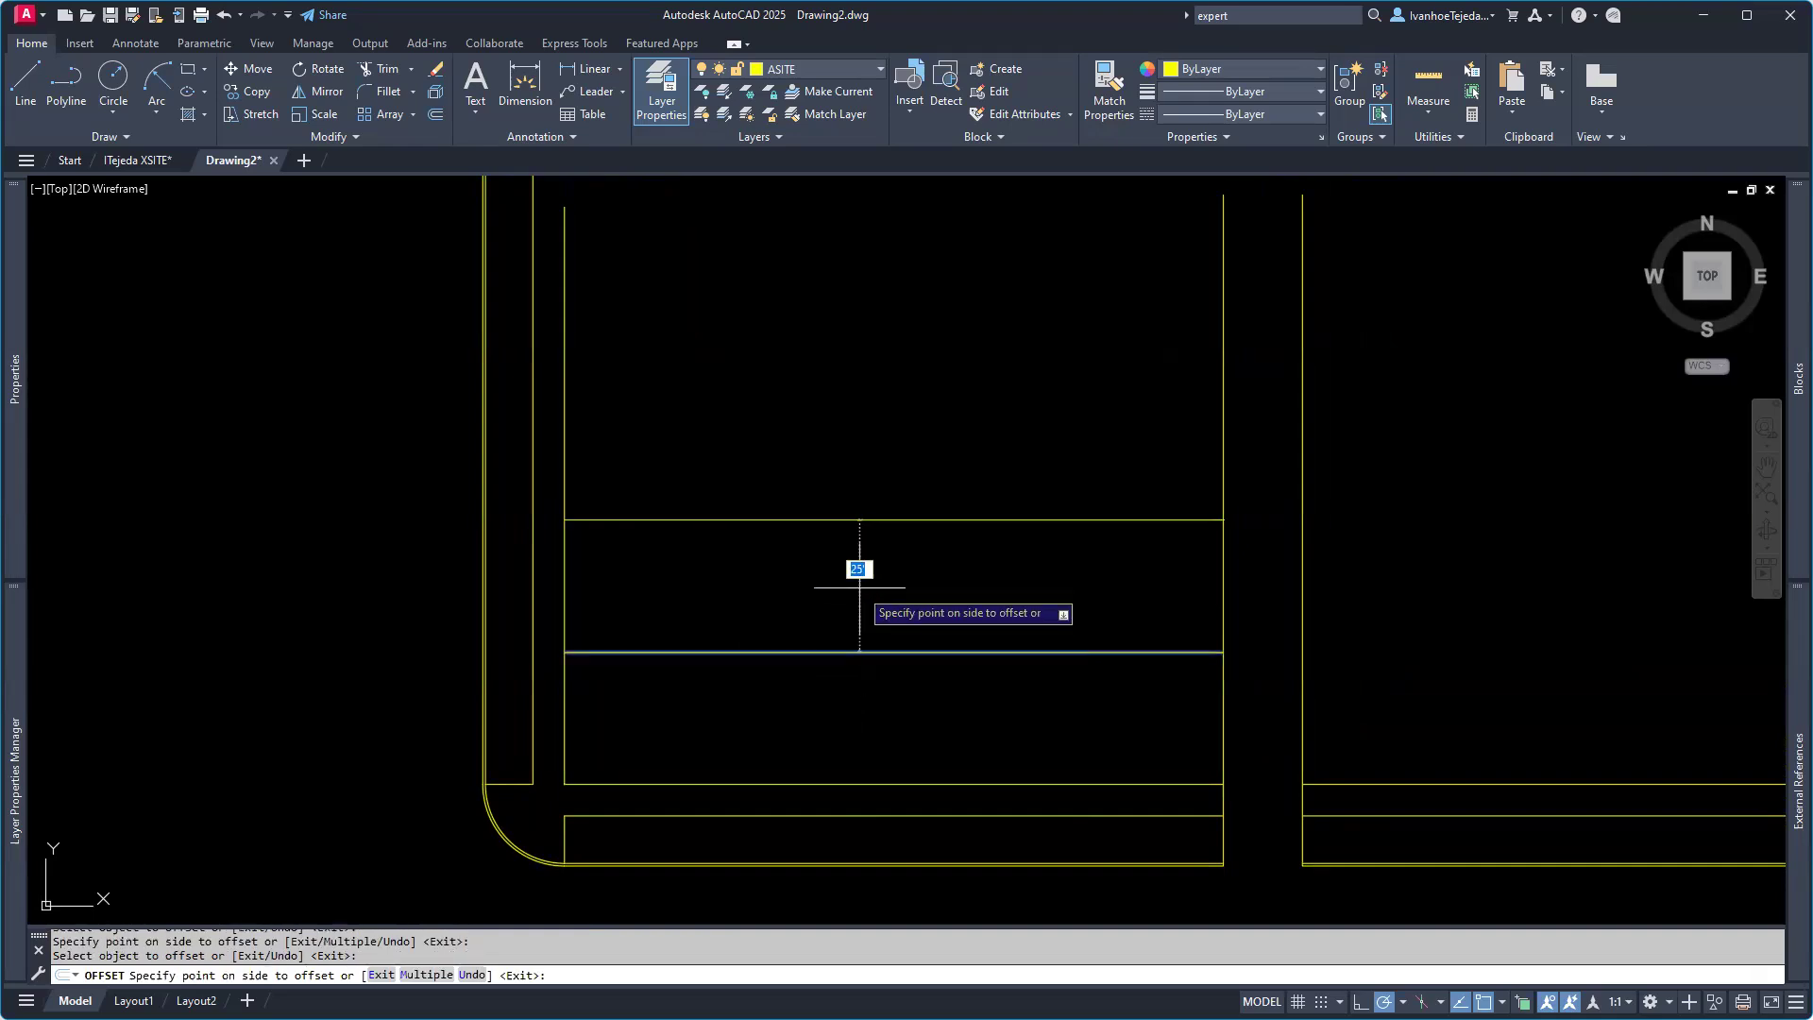
pyautogui.write('50')
pyautogui.press('Return')
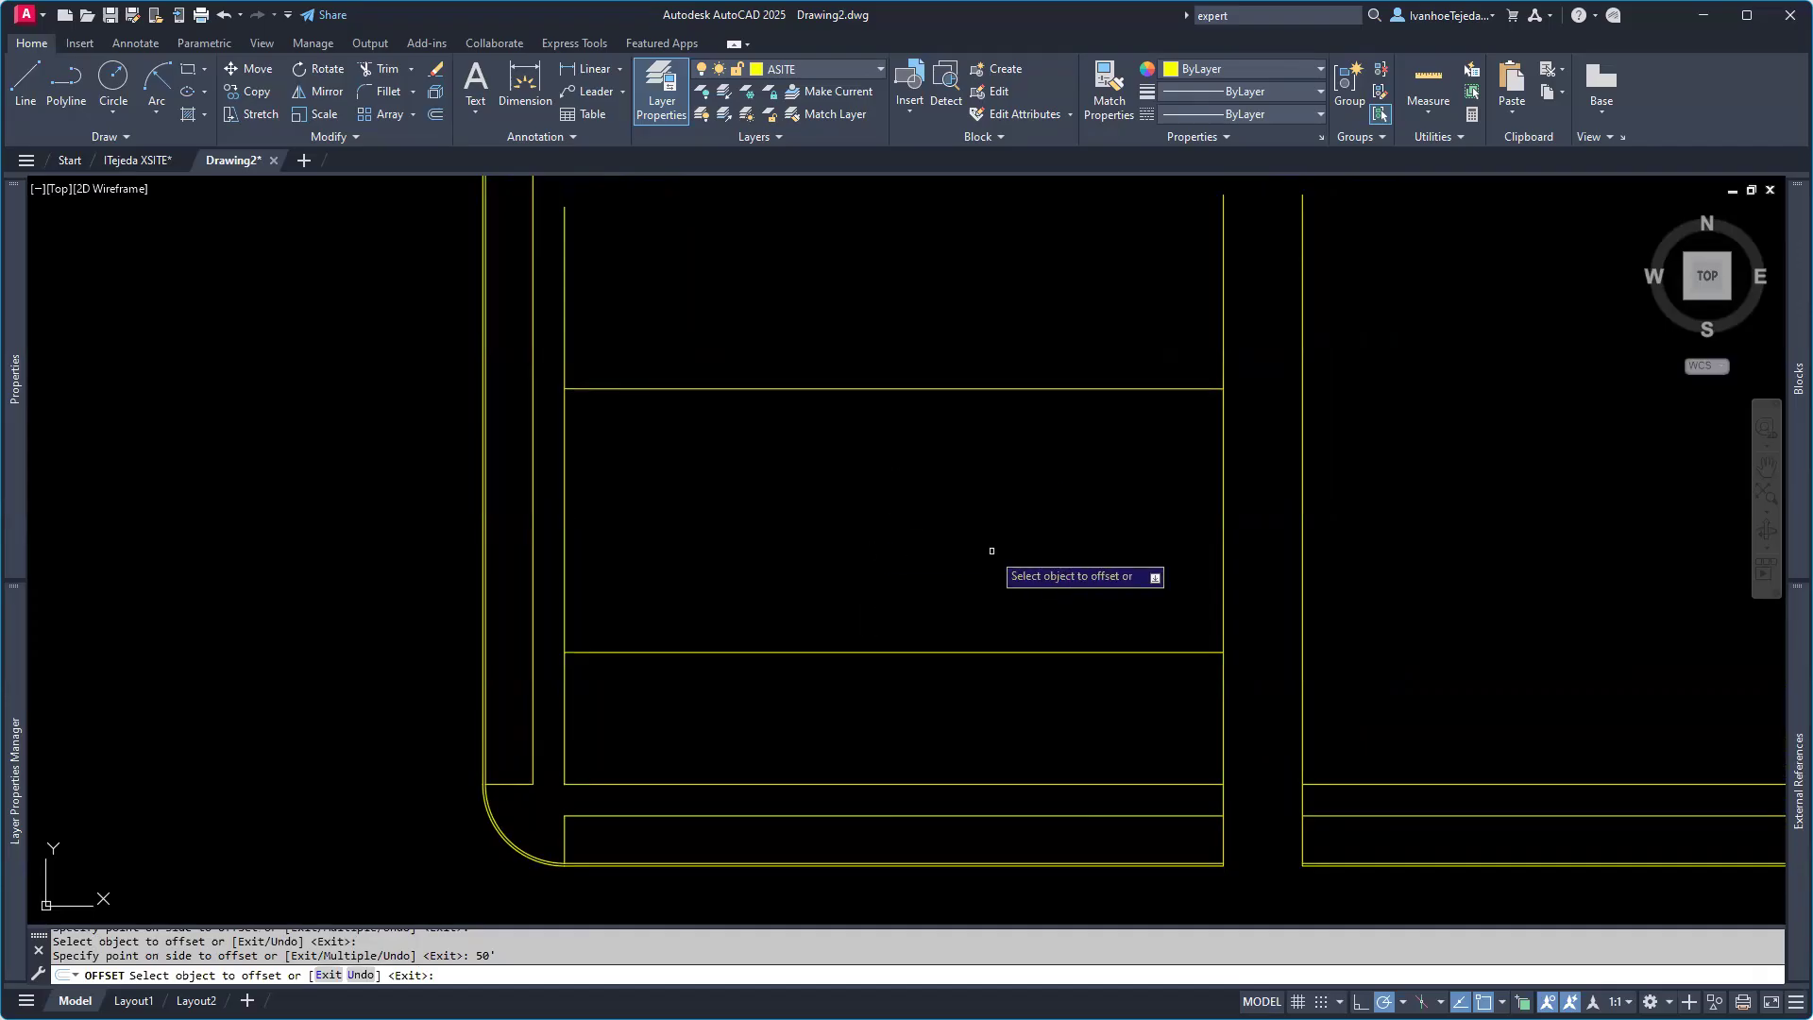
pyautogui.press('Return')
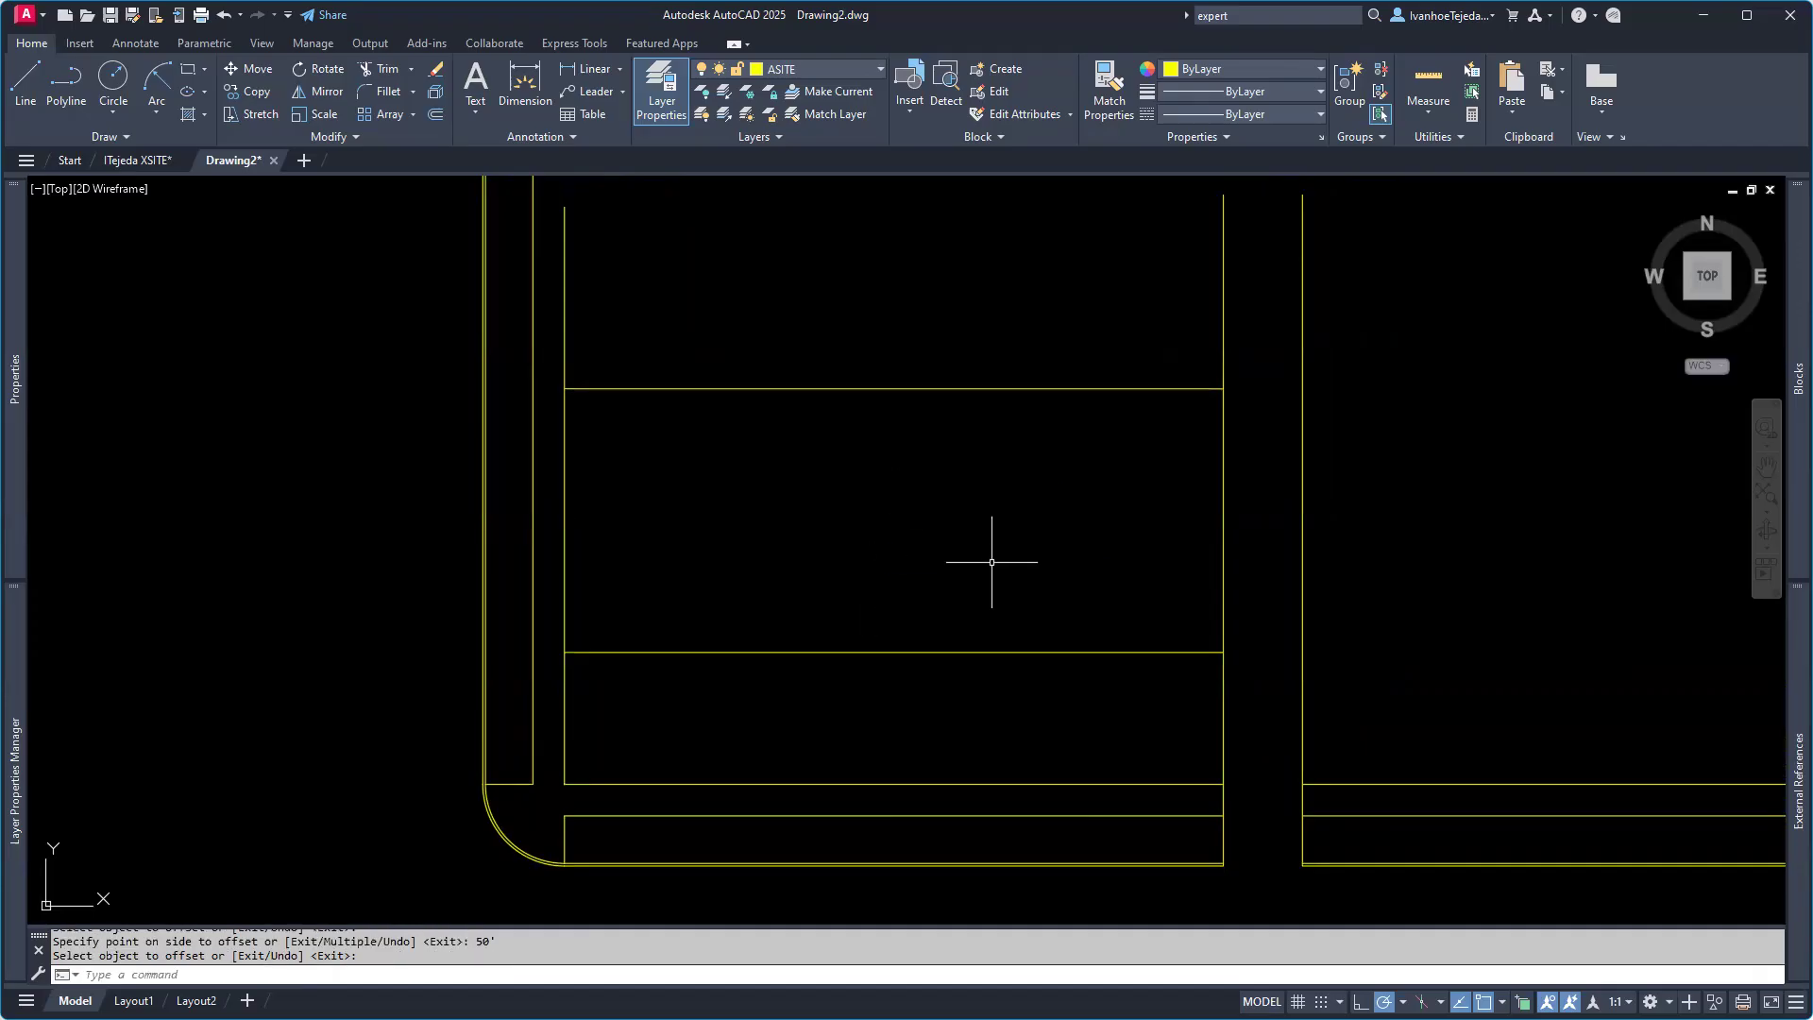
# Step: Move the two horizontal property lines to the ASITE PROPERTY layer and clear the selection
pyautogui.scroll(-4, 987, 560)
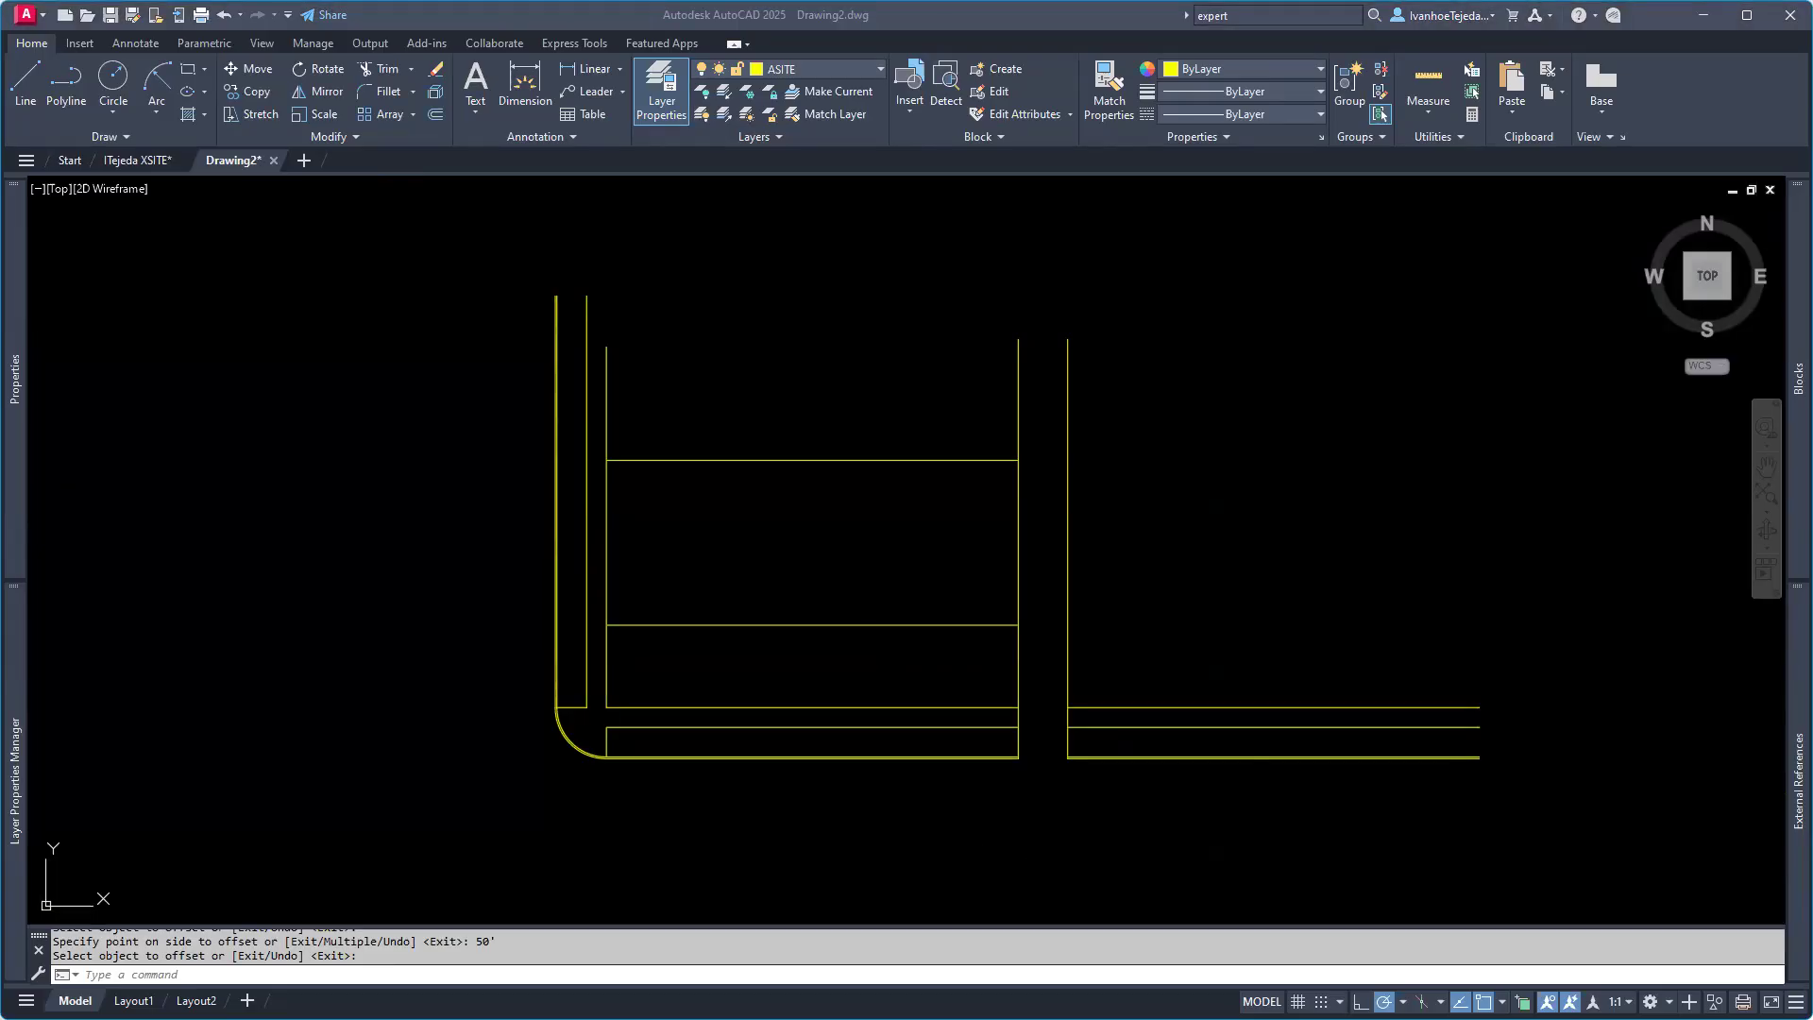
pyautogui.click(867, 535)
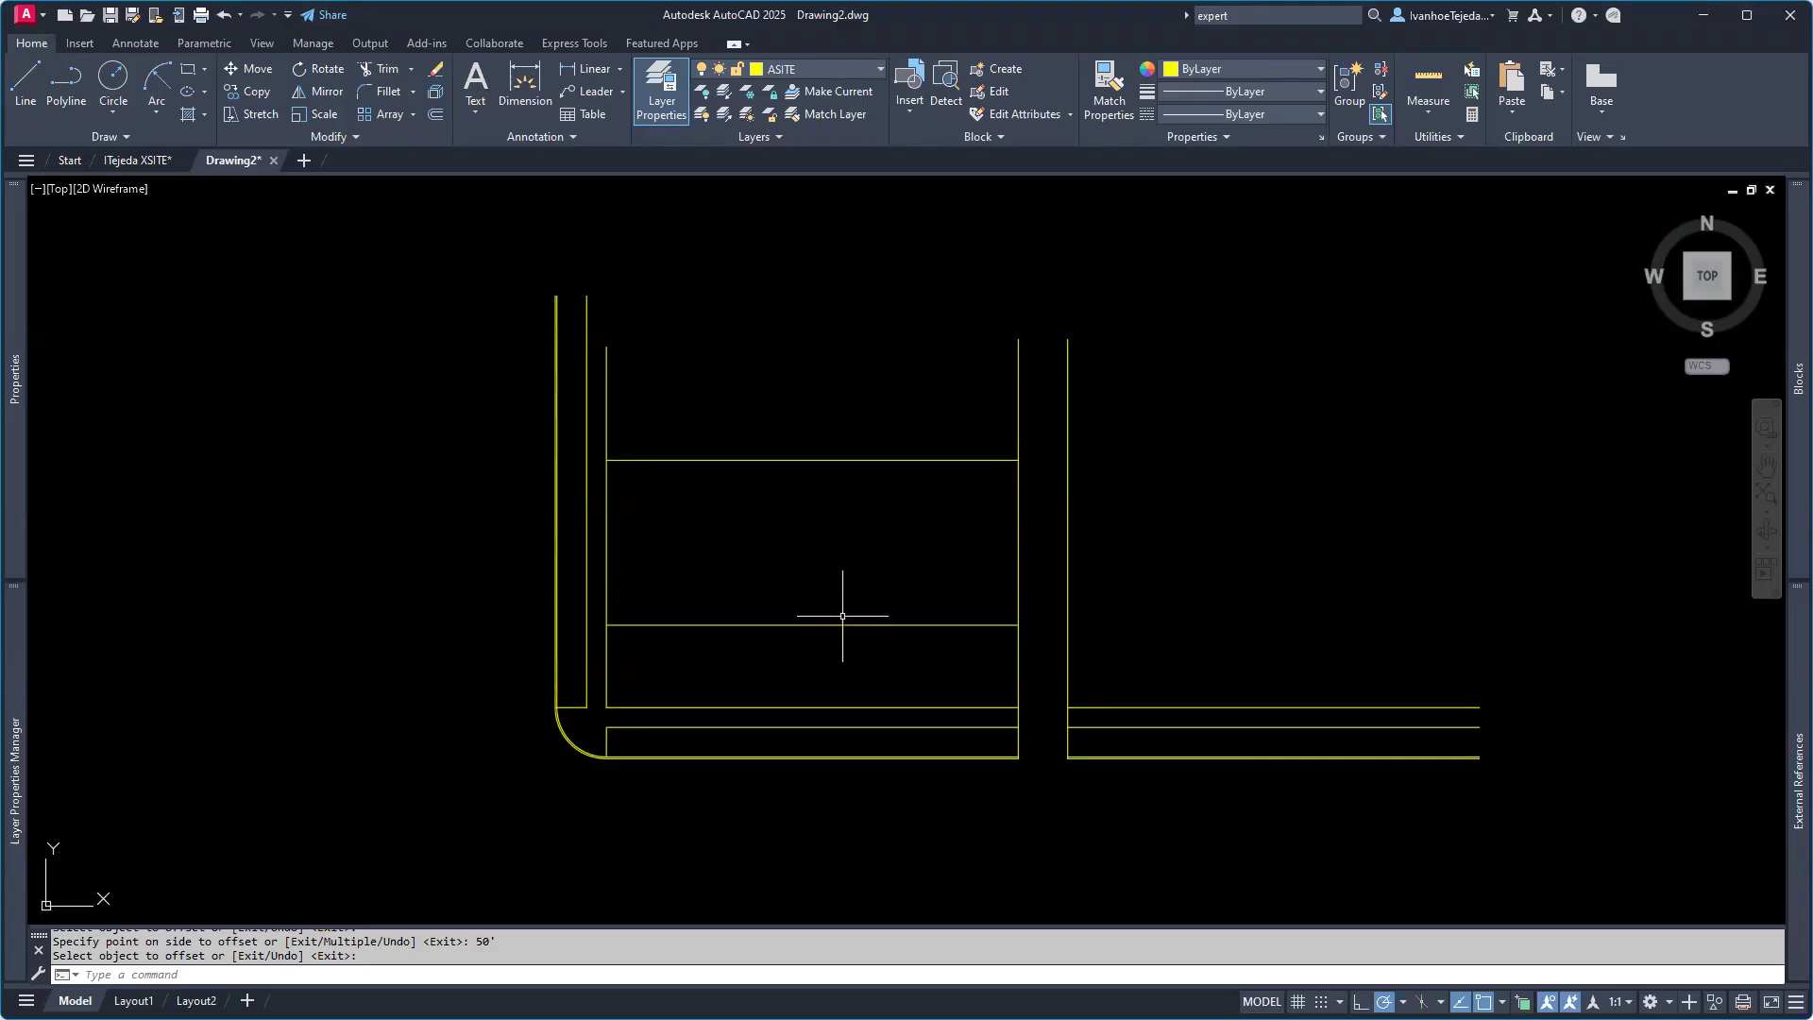
pyautogui.moveTo(842, 615)
pyautogui.mouseDown(button='middle')
pyautogui.moveTo(980, 636)
pyautogui.moveTo(944, 598)
pyautogui.mouseUp(button='middle')
pyautogui.scroll(2, 981, 631)
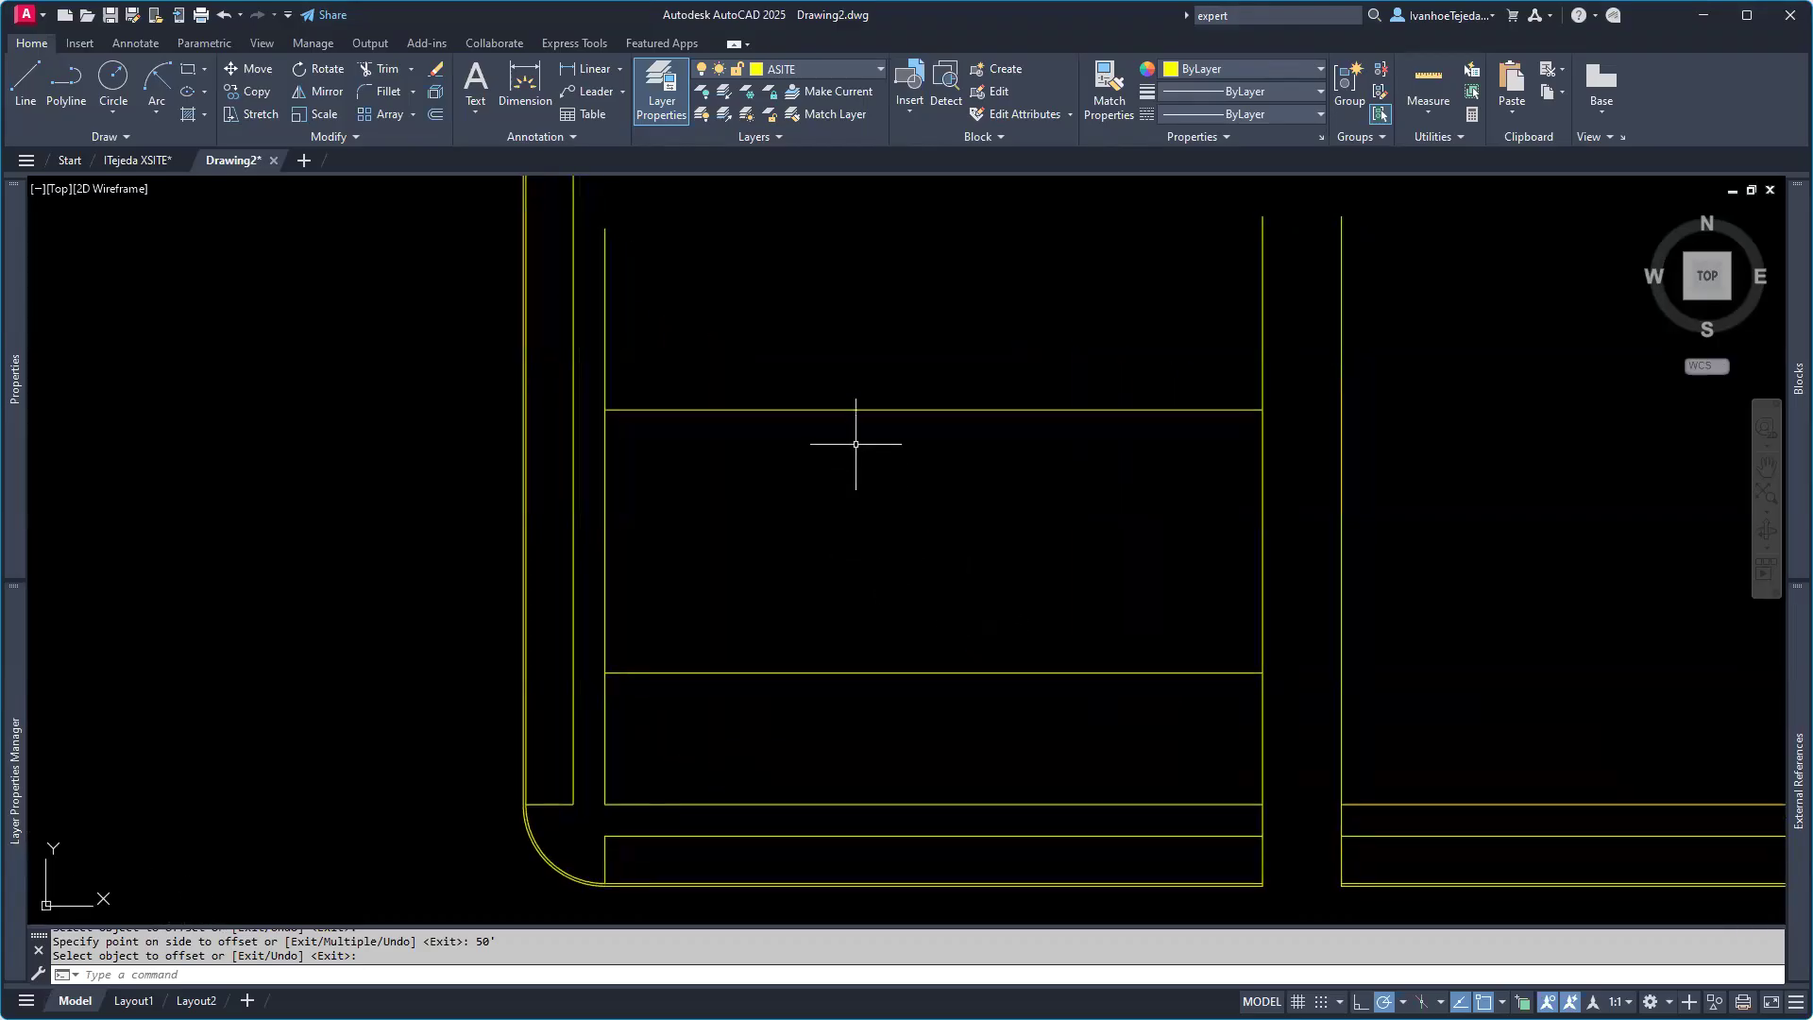
pyautogui.press('Return')
pyautogui.click(857, 409)
pyautogui.click(903, 672)
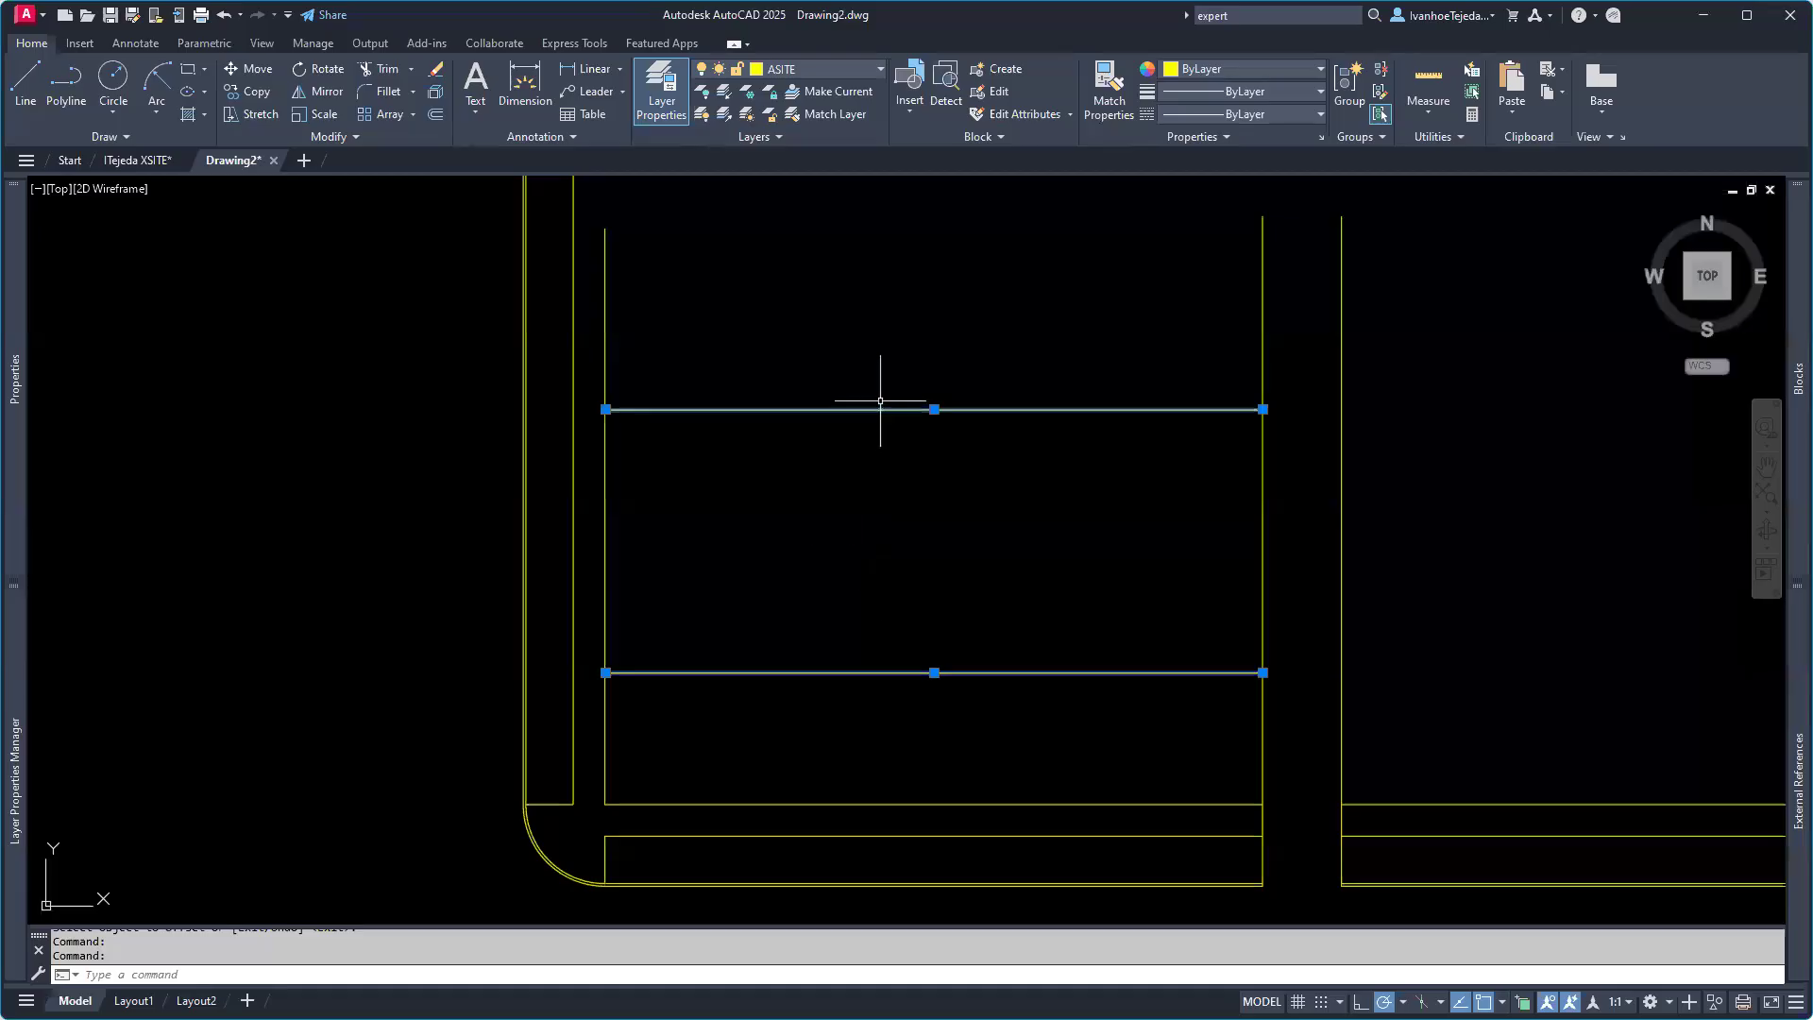
pyautogui.click(876, 70)
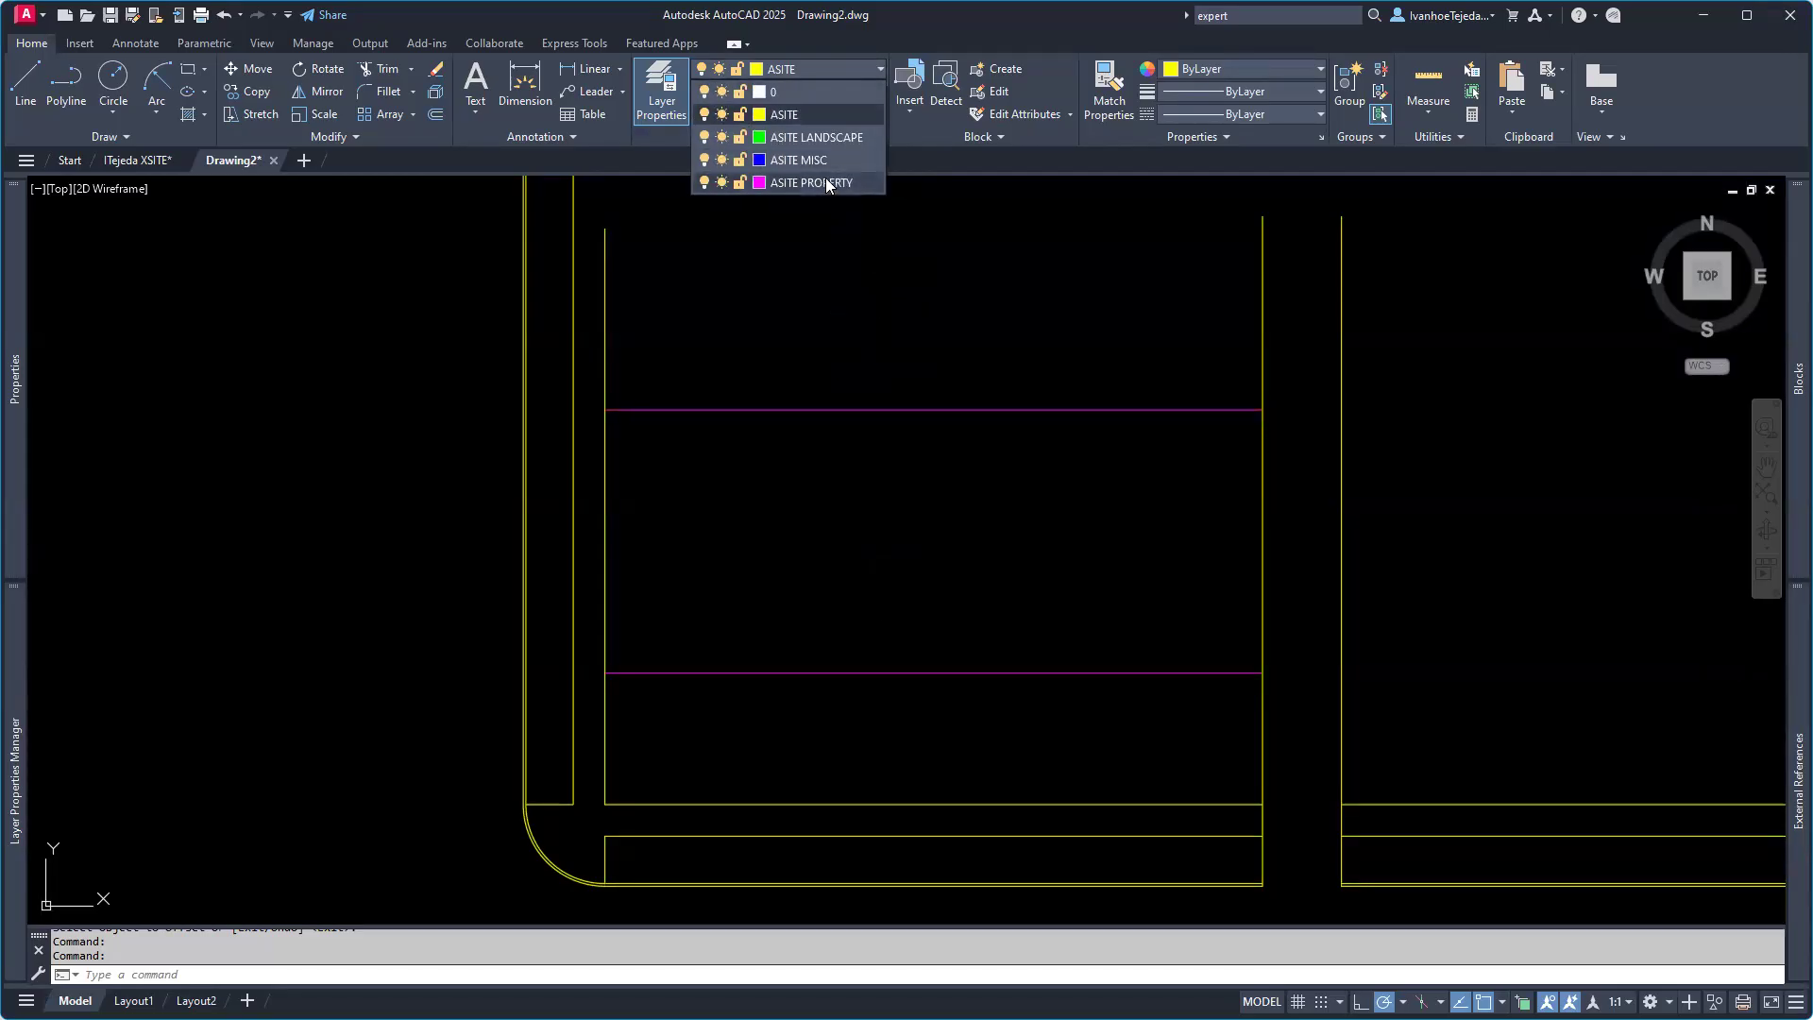
pyautogui.click(827, 180)
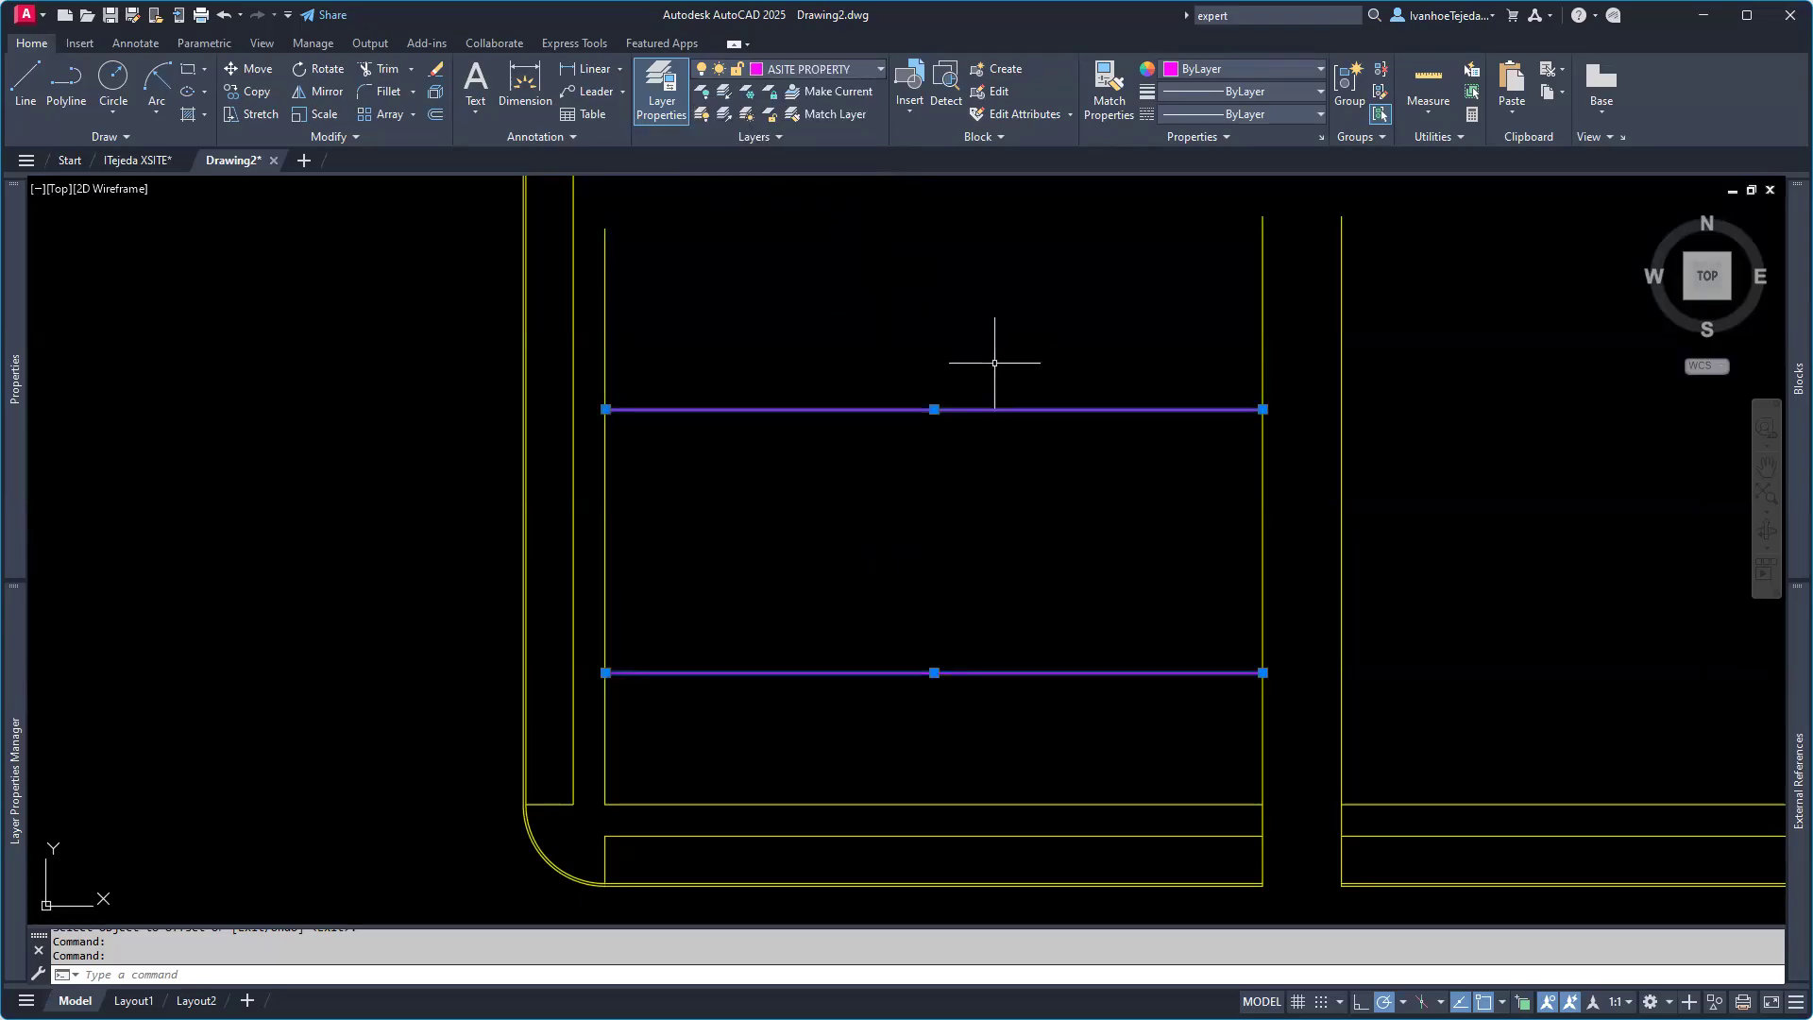
pyautogui.press('Escape')
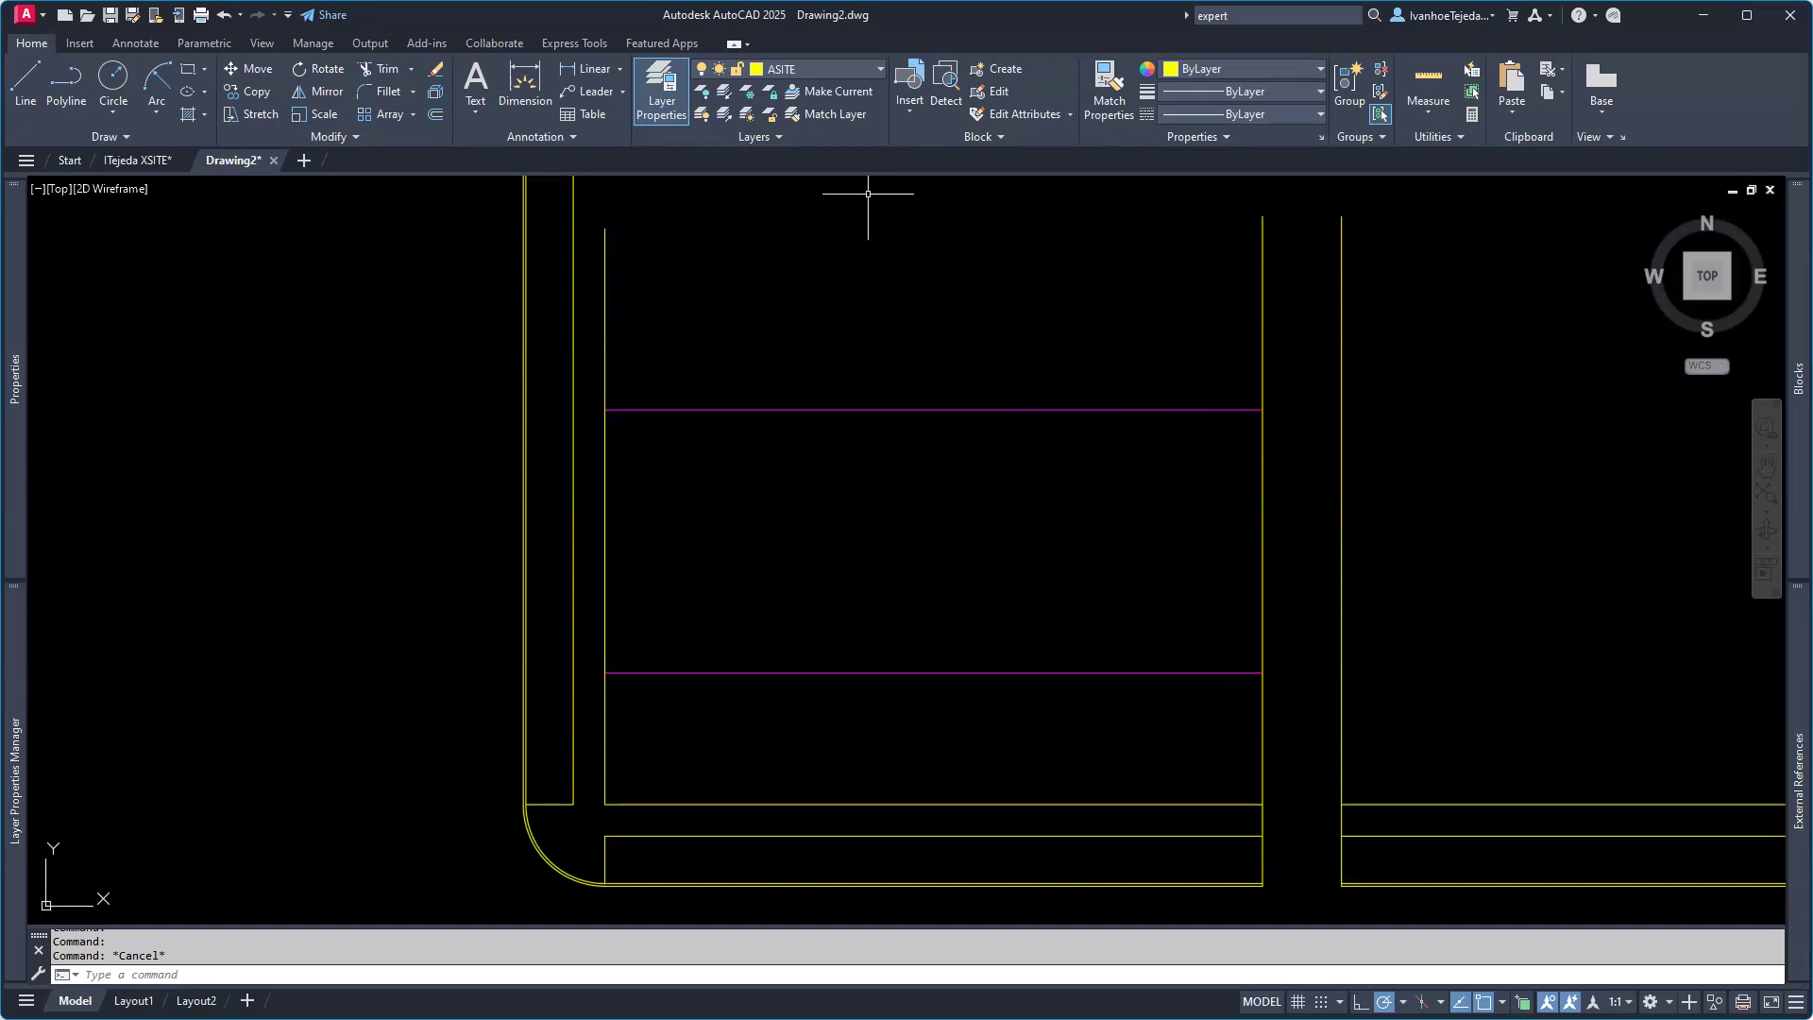
# Step: Make ASITE PROPERTY the current layer, also trying Make Current with an ASITE line before restoring the property layer
pyautogui.click(876, 68)
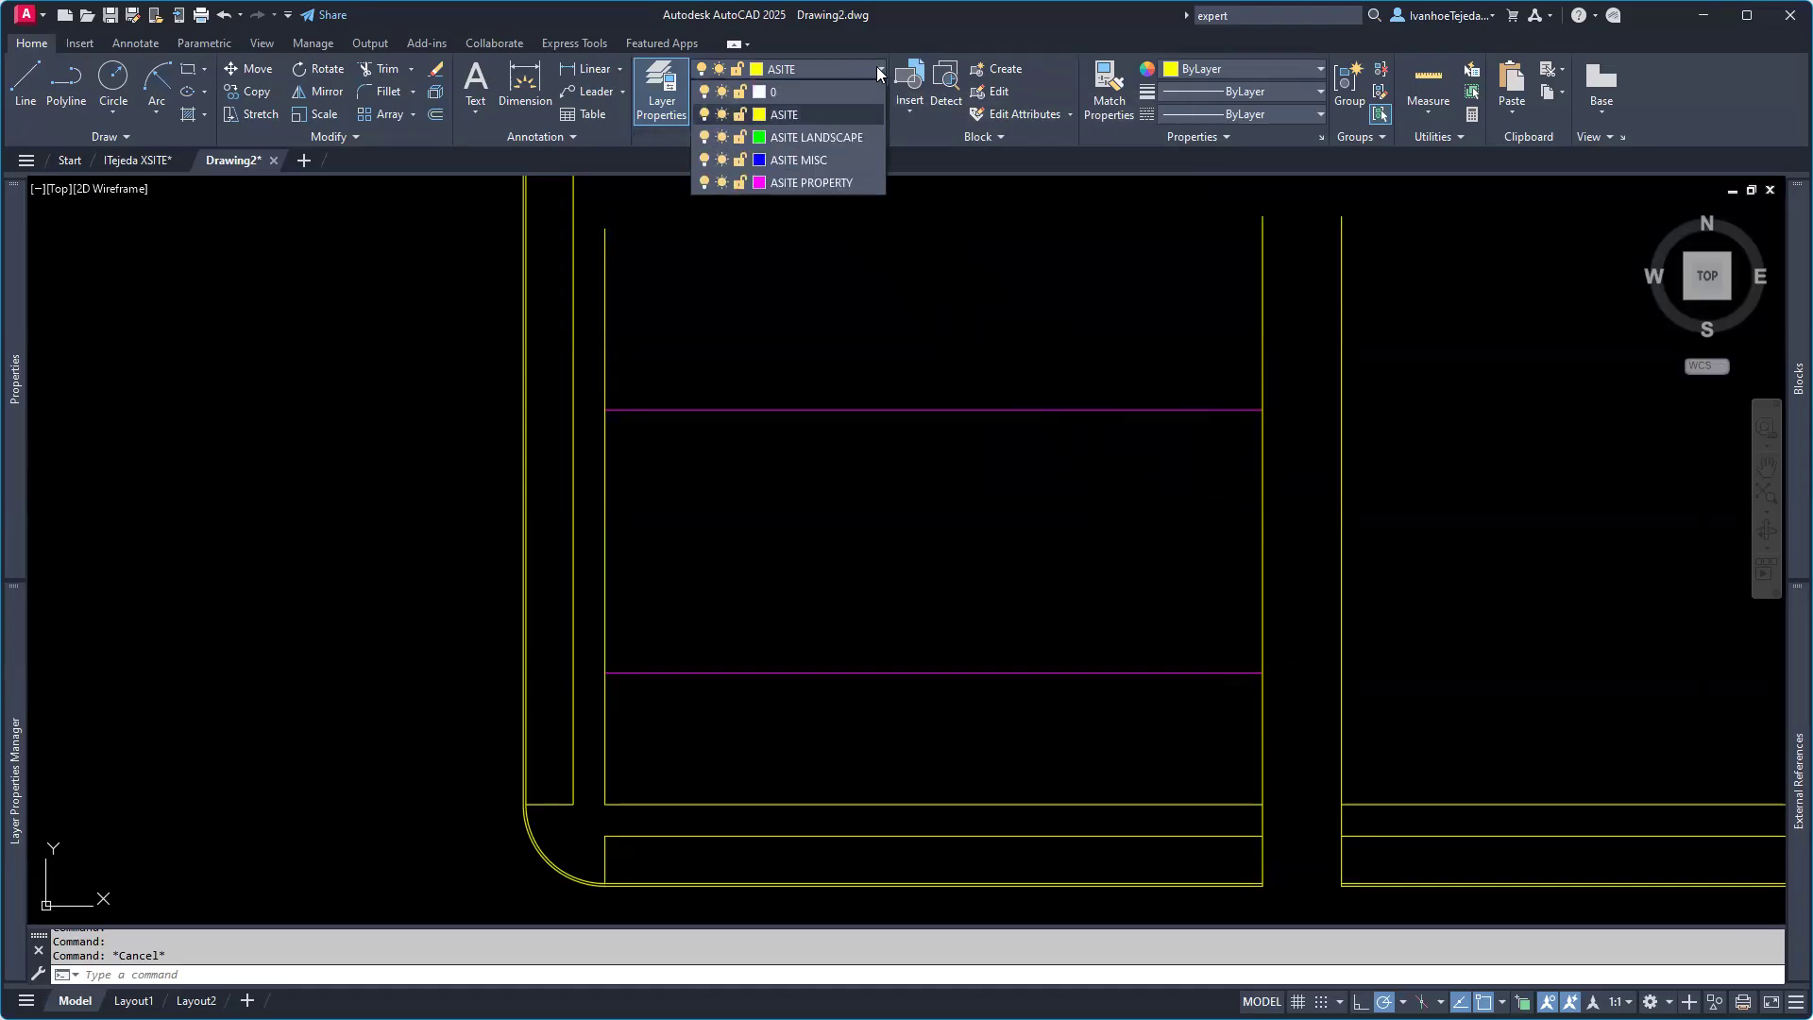
pyautogui.click(813, 182)
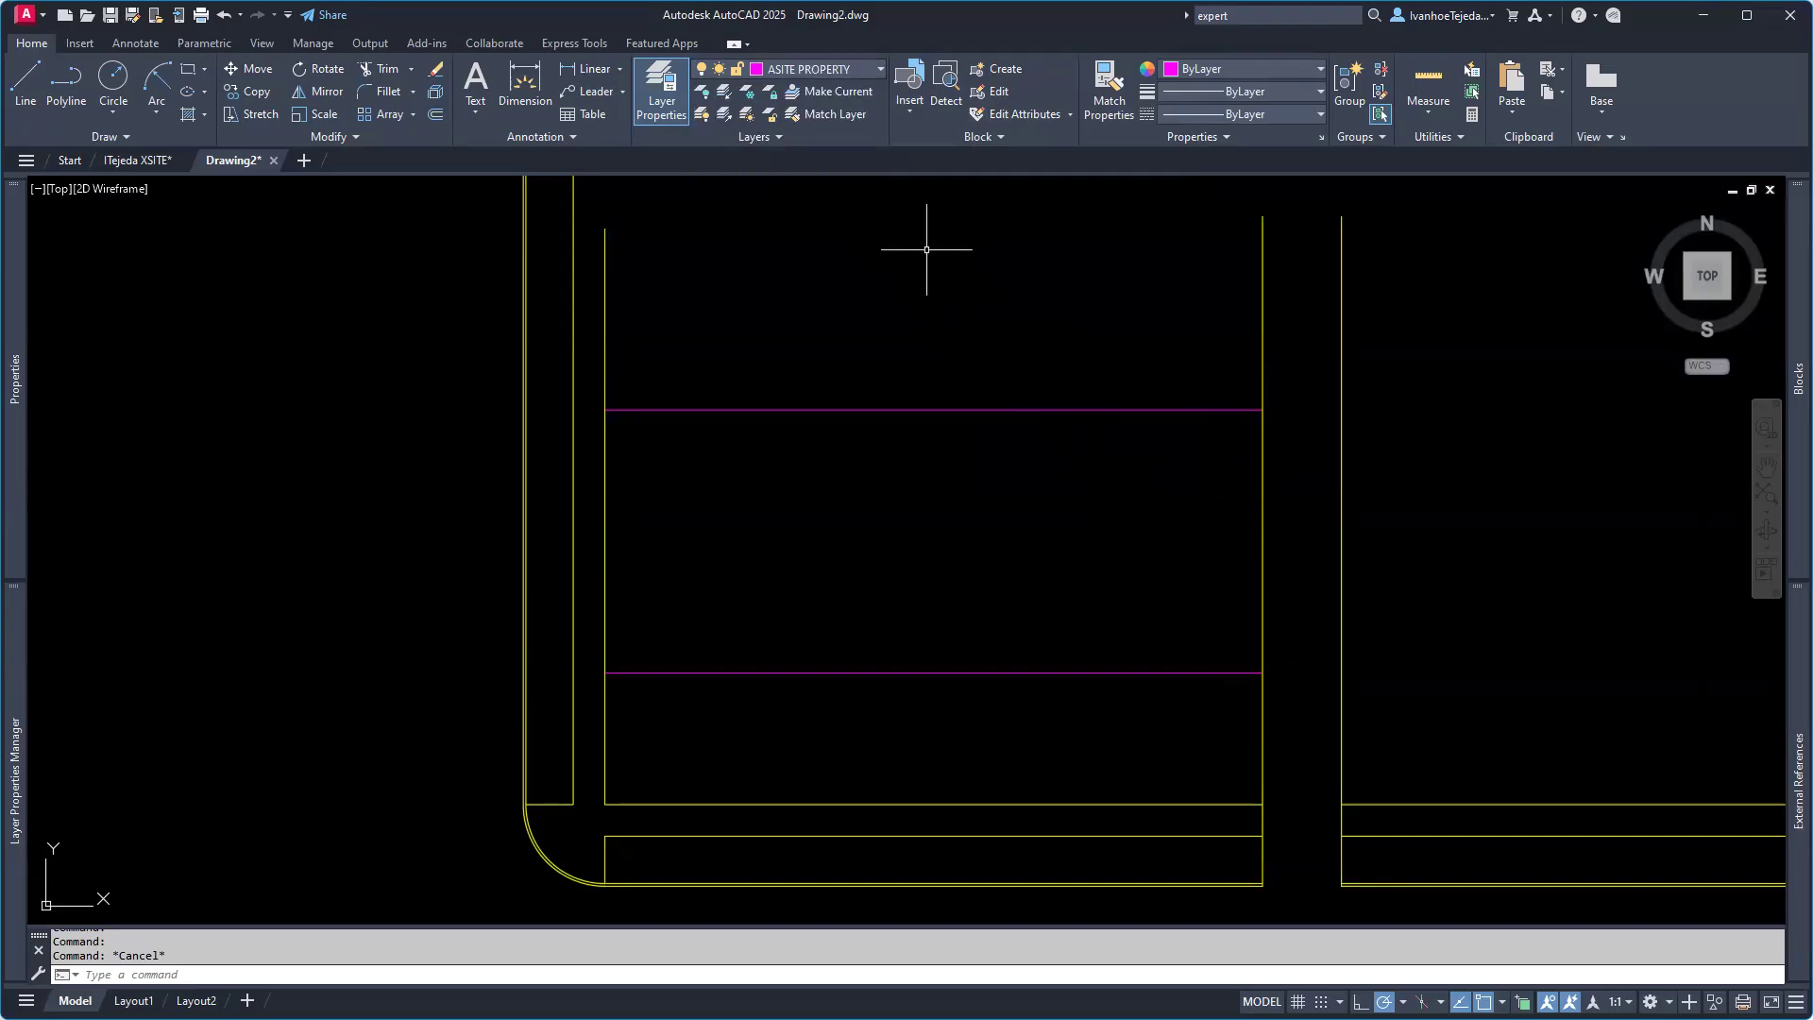
pyautogui.click(831, 92)
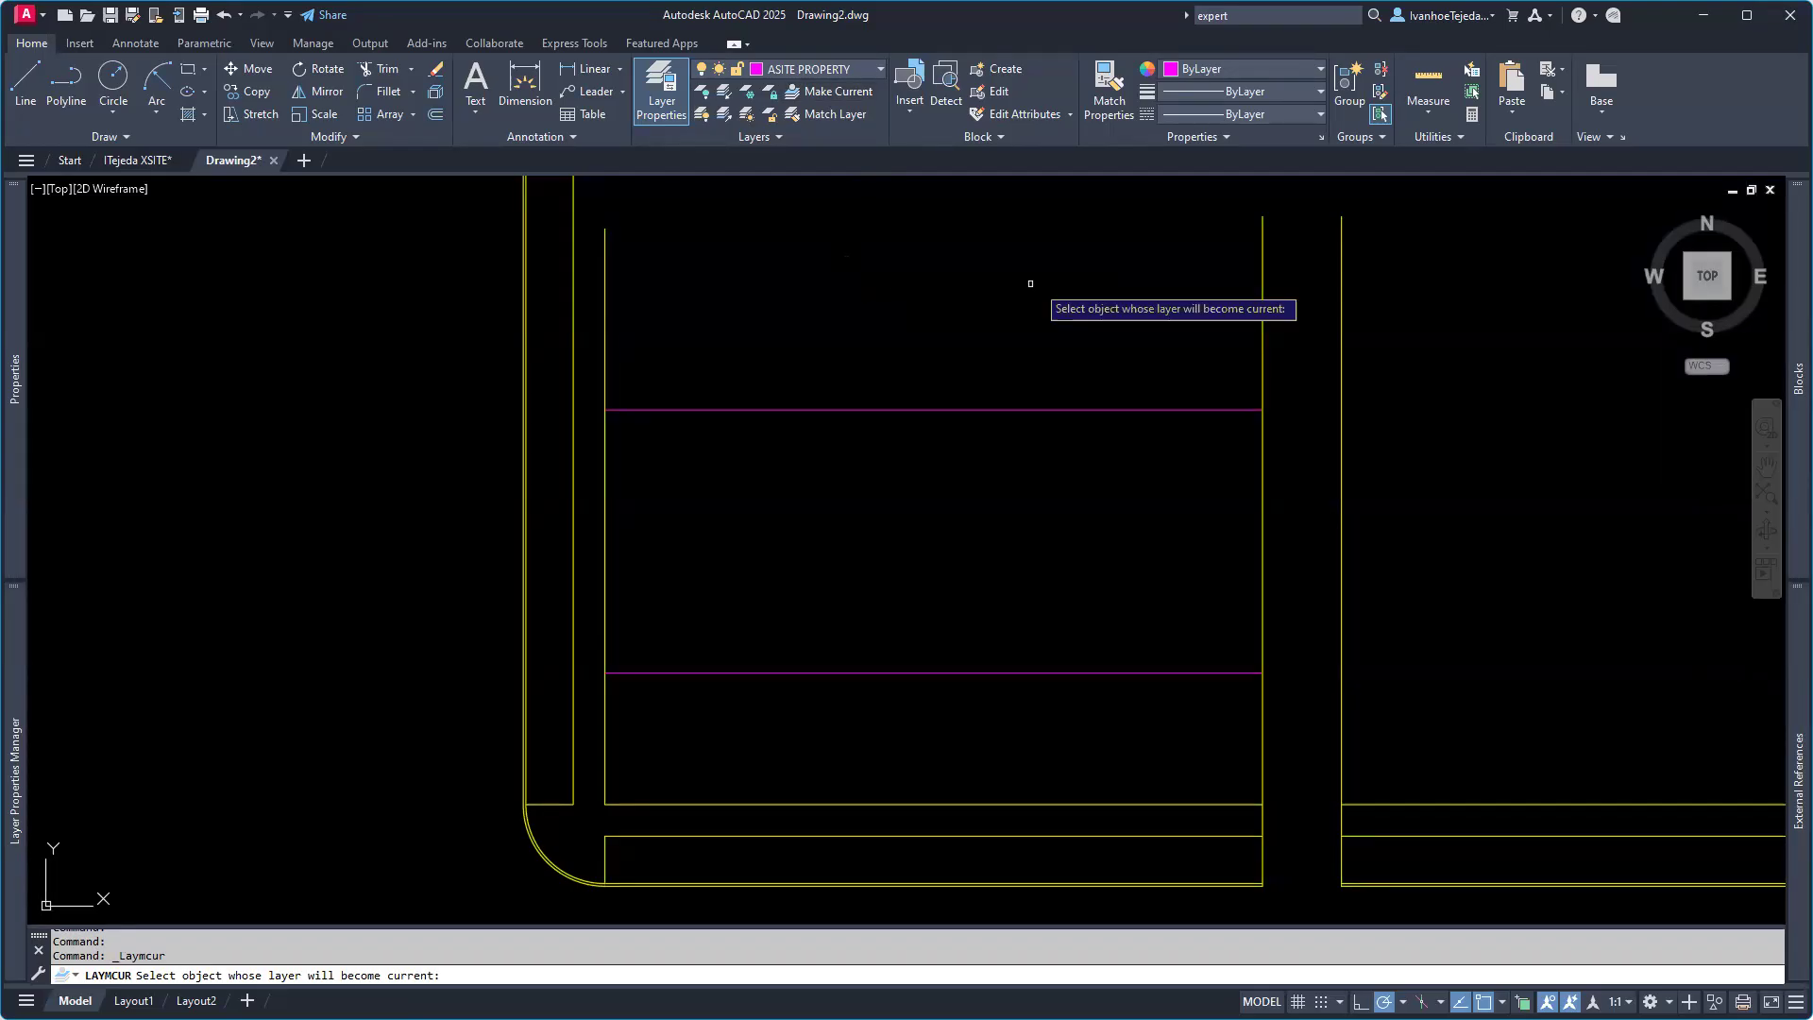
pyautogui.click(1262, 322)
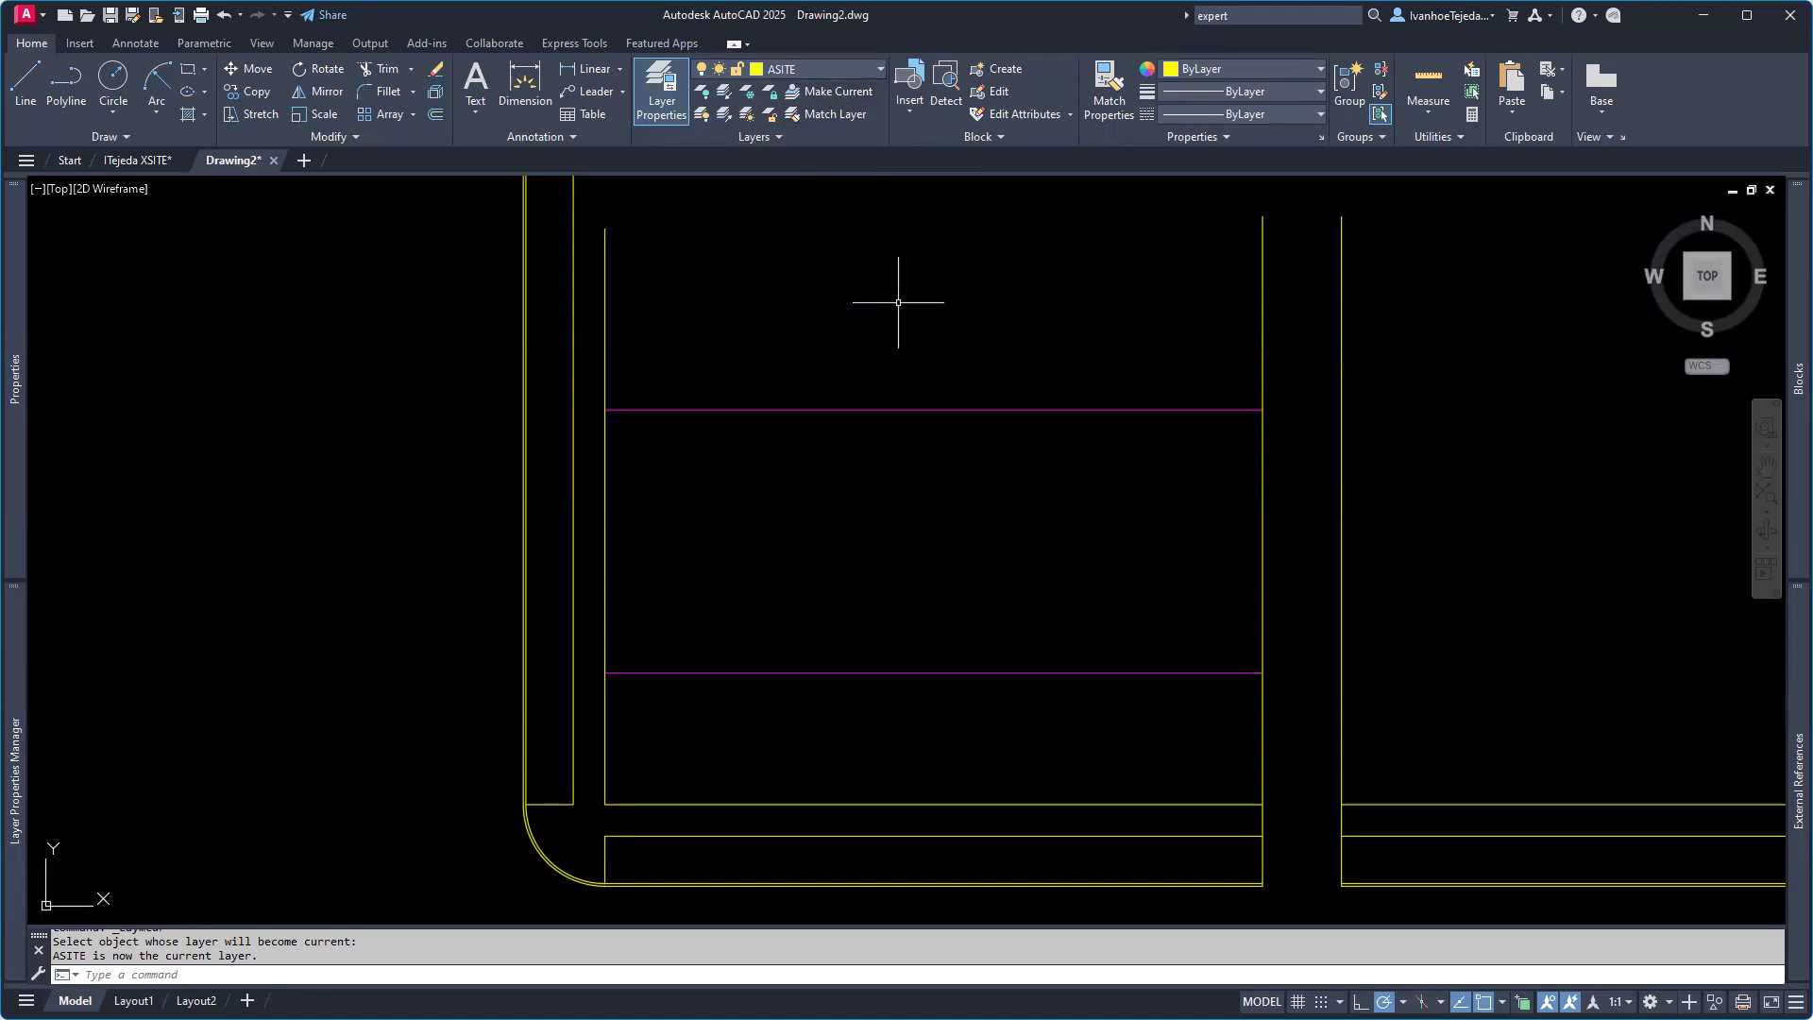
pyautogui.click(831, 92)
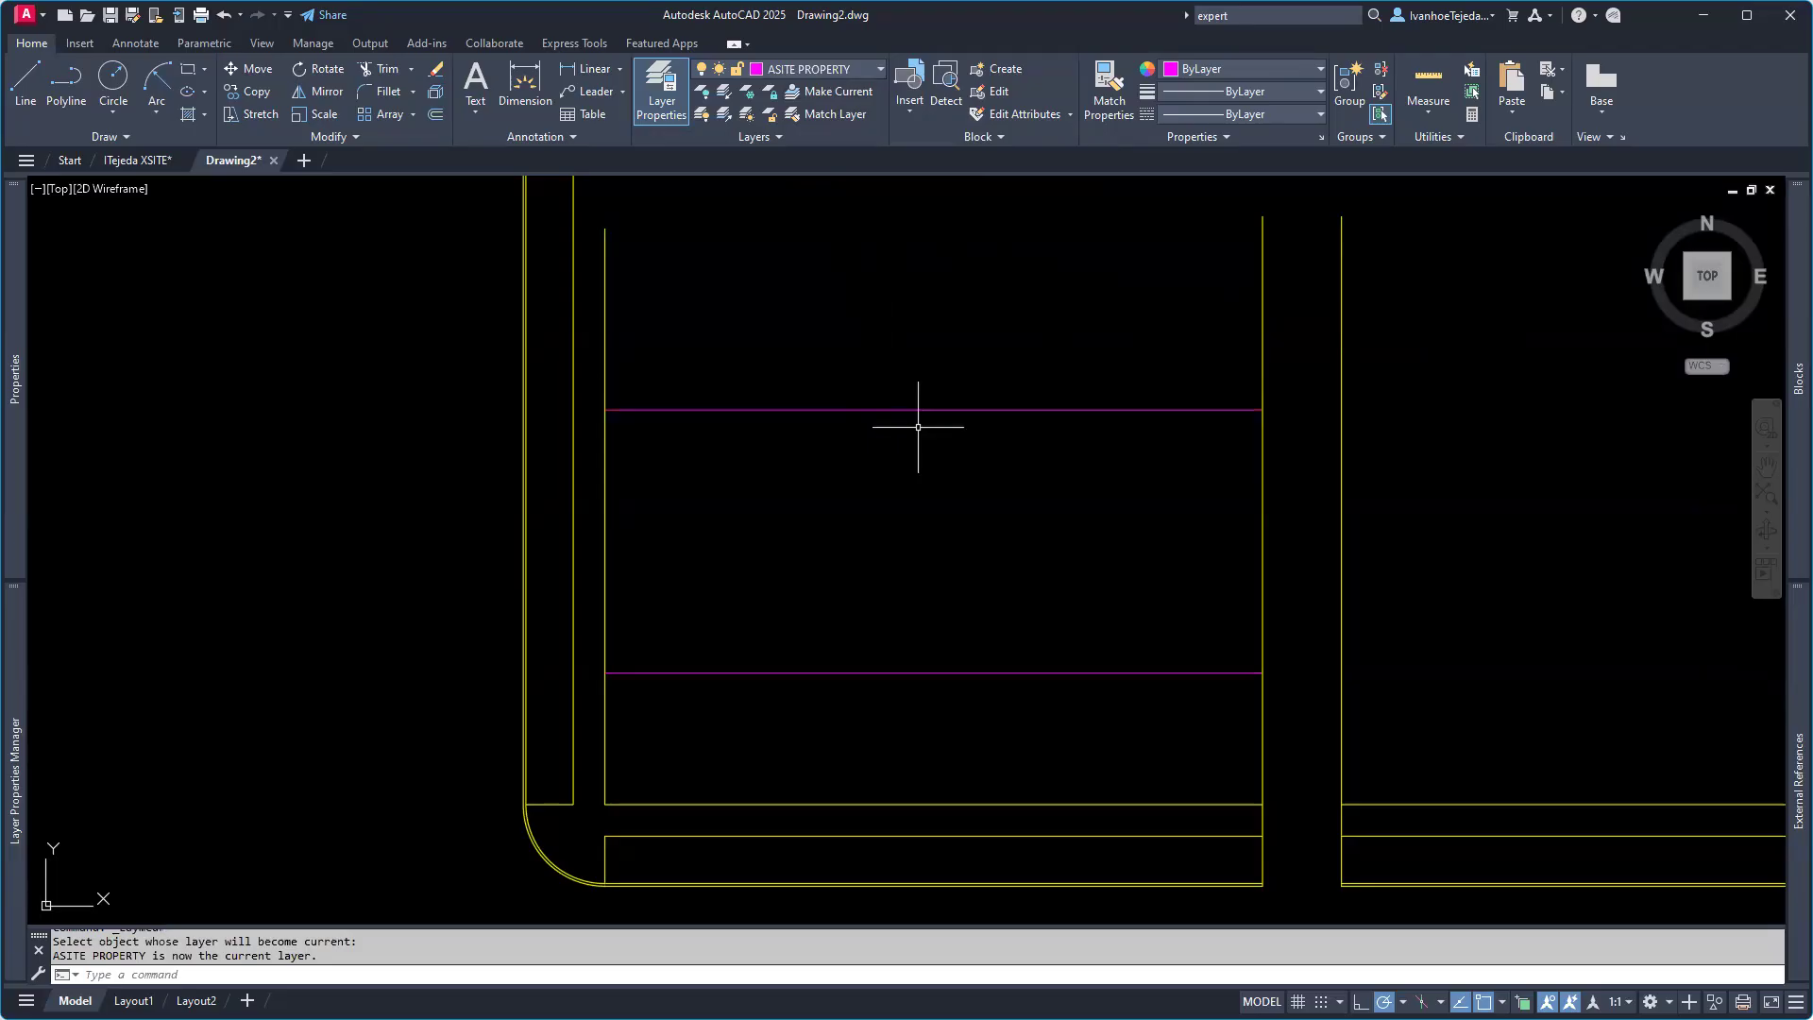
# Step: Draw the east property line between the east endpoints of the north and south property lines
pyautogui.write('L')
pyautogui.press('Return')
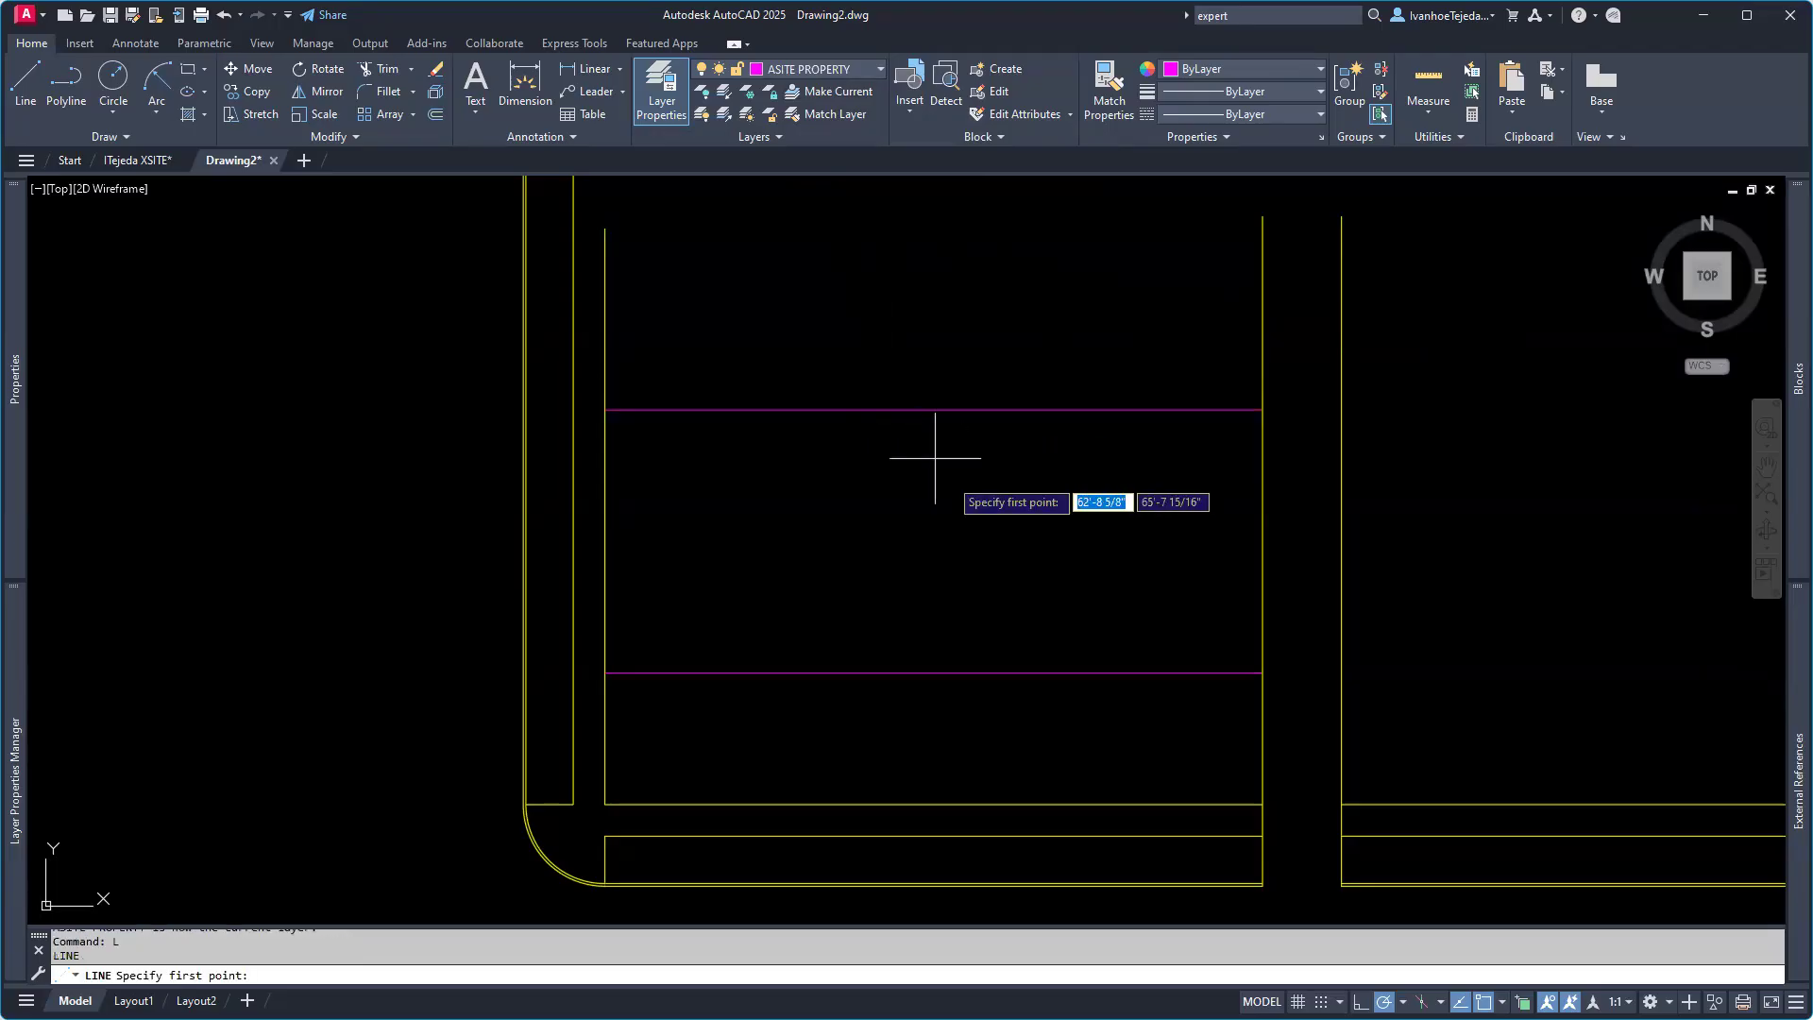
pyautogui.click(1263, 409)
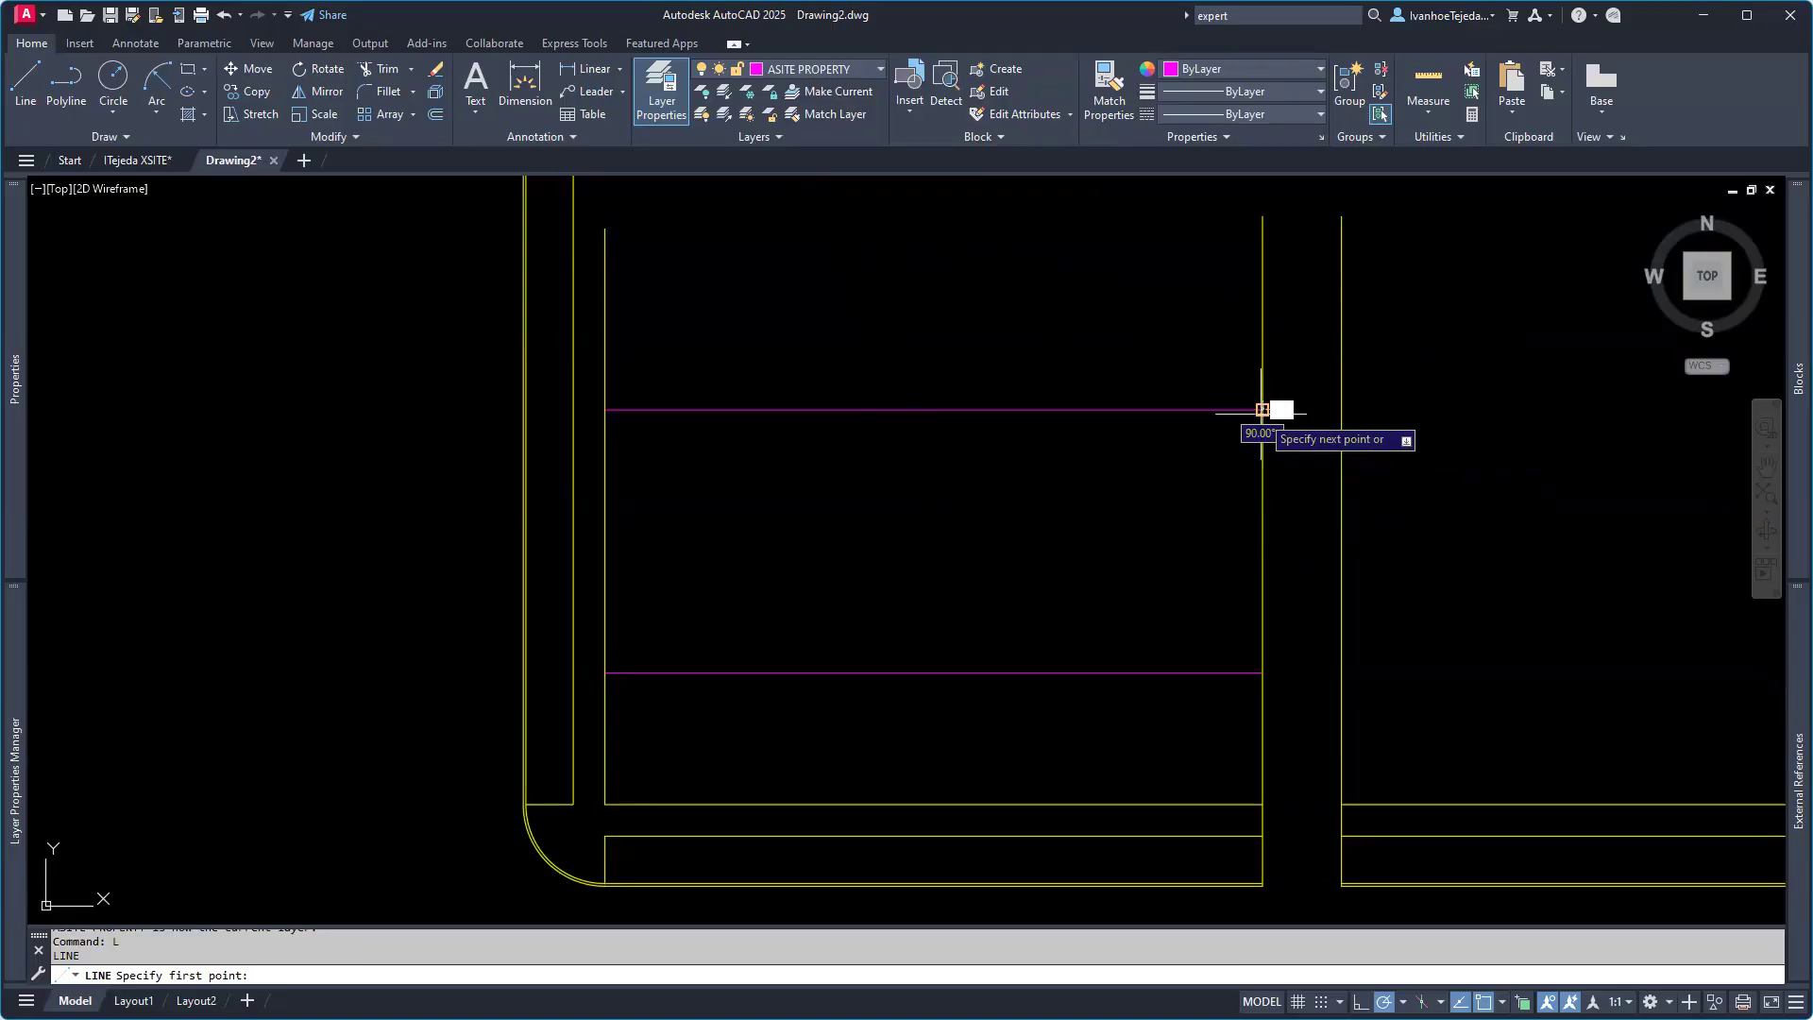
pyautogui.click(1262, 672)
pyautogui.press('Return')
# Step: Draw the west property line between the west endpoints of the south and north property lines
pyautogui.press('Return')
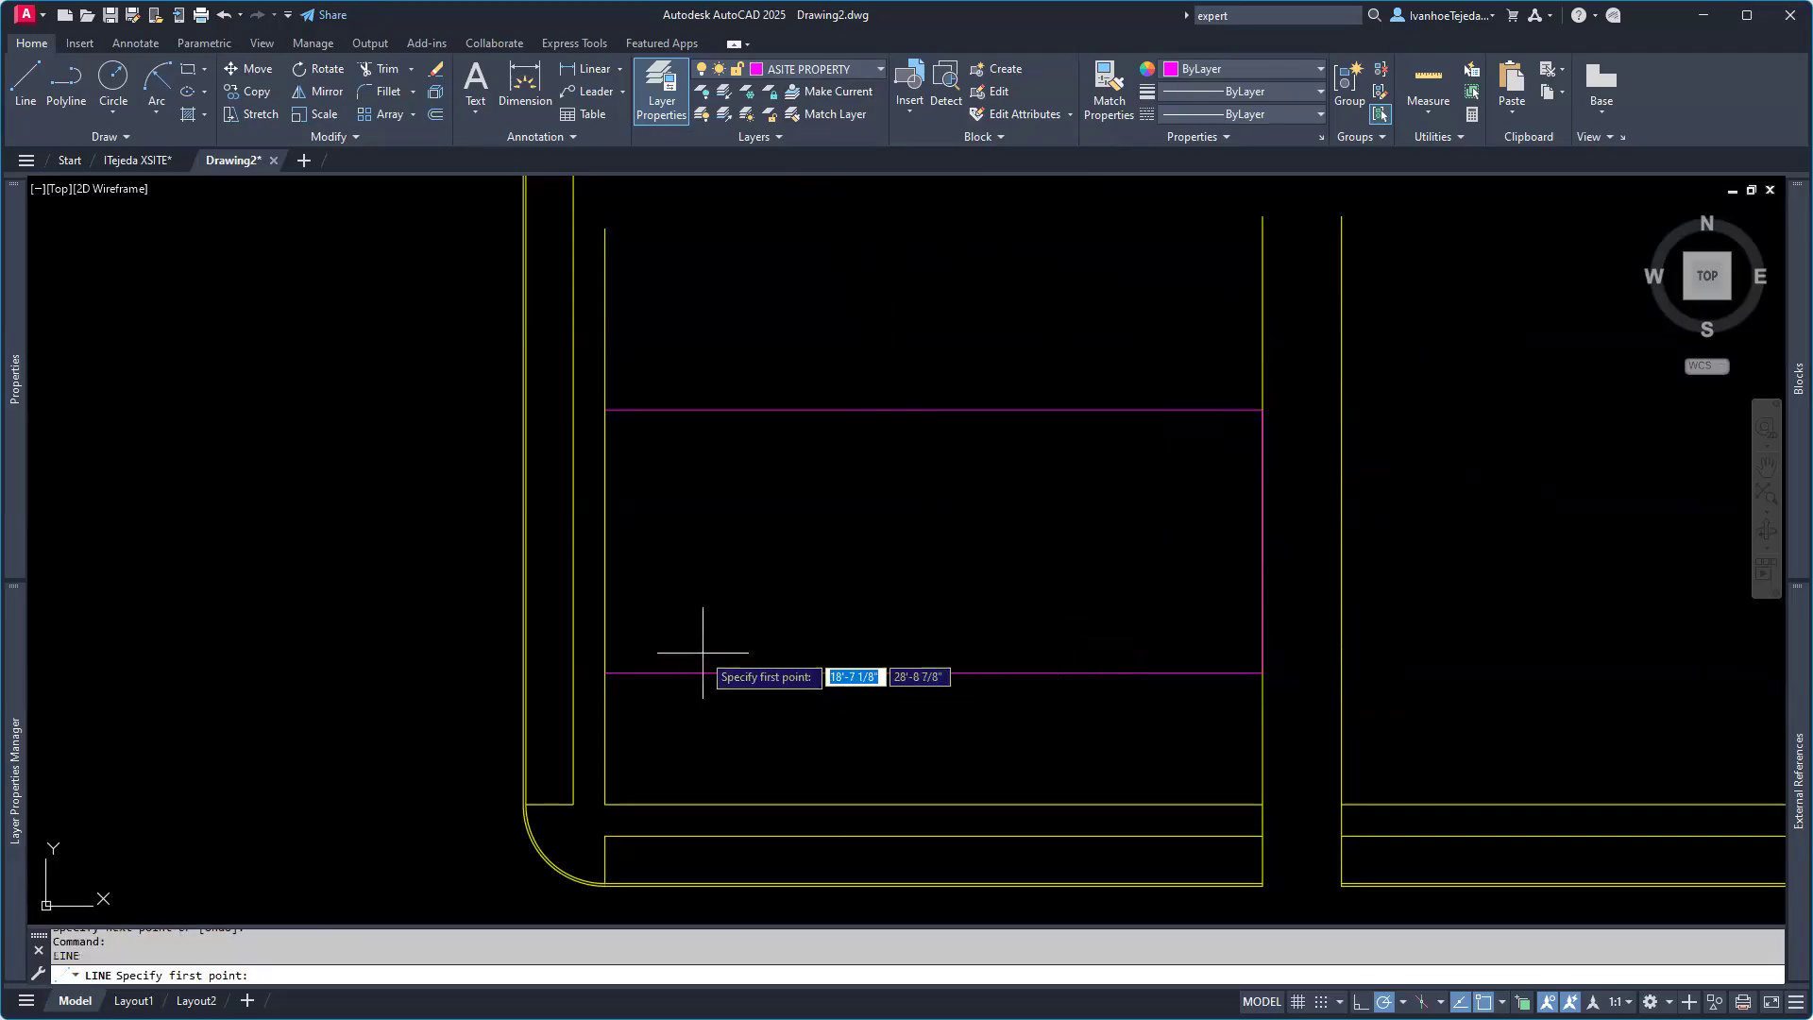
pyautogui.click(606, 673)
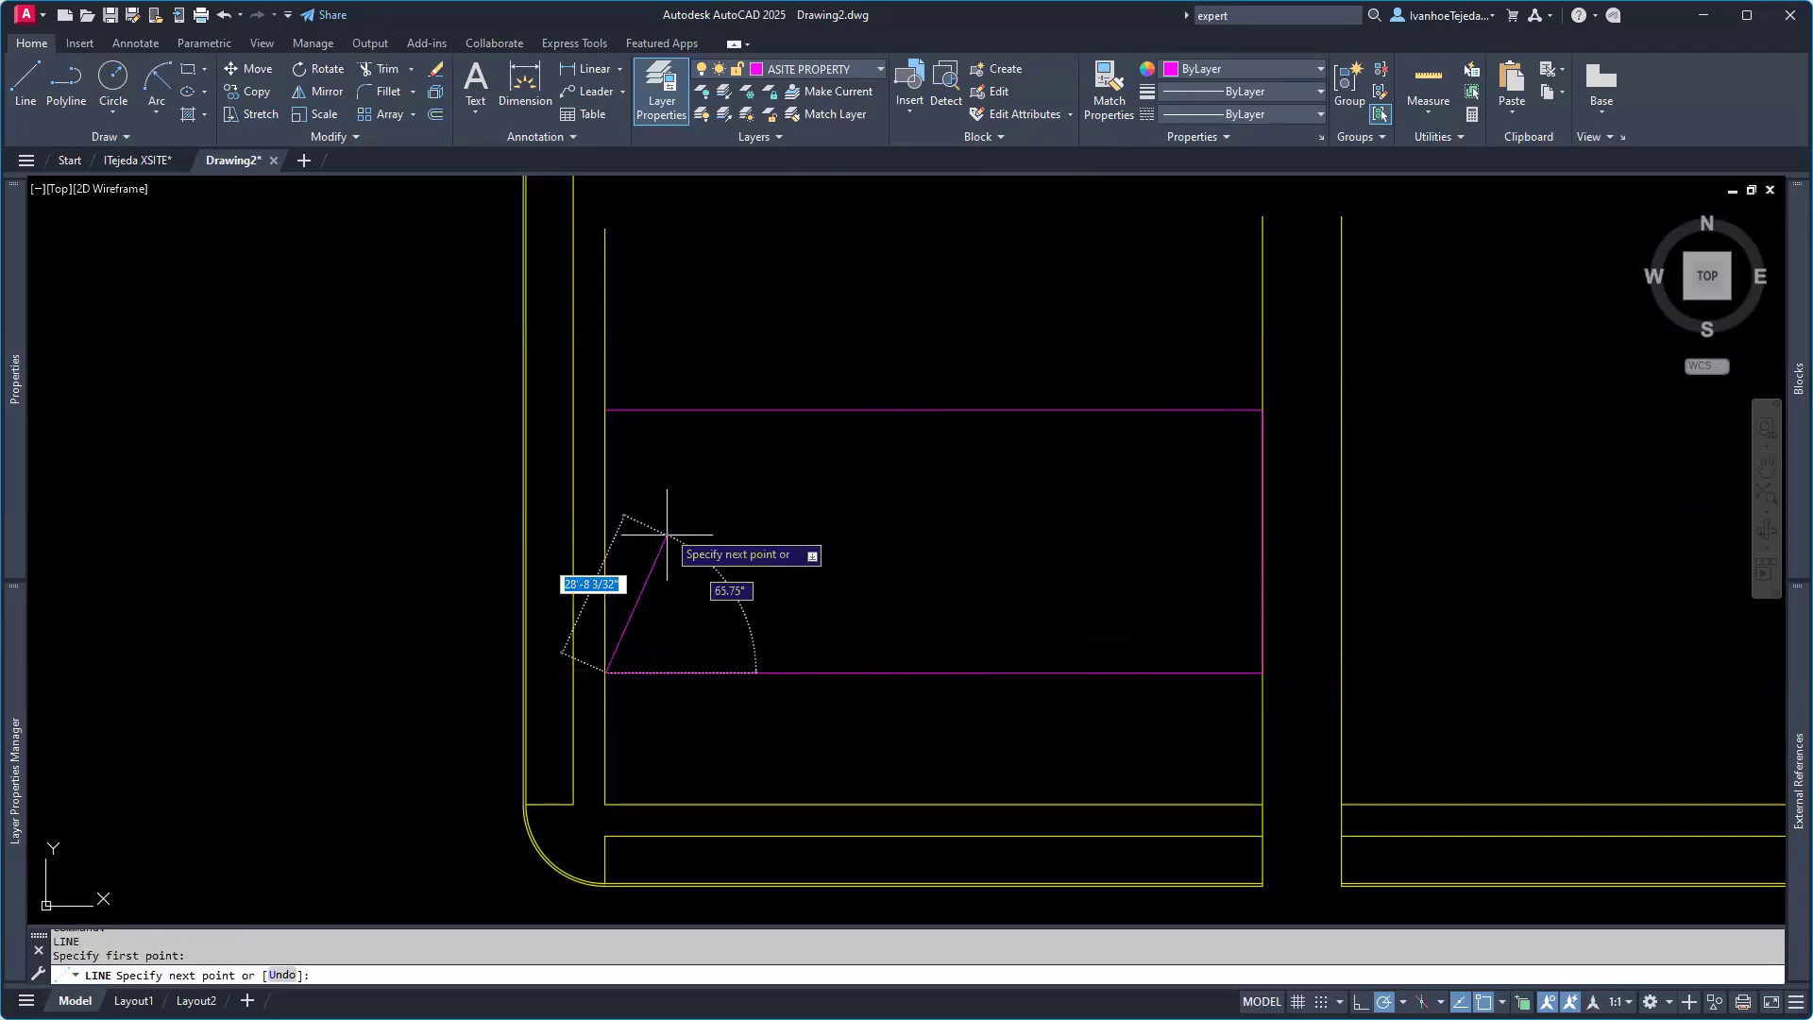
pyautogui.click(605, 410)
pyautogui.press('Return')
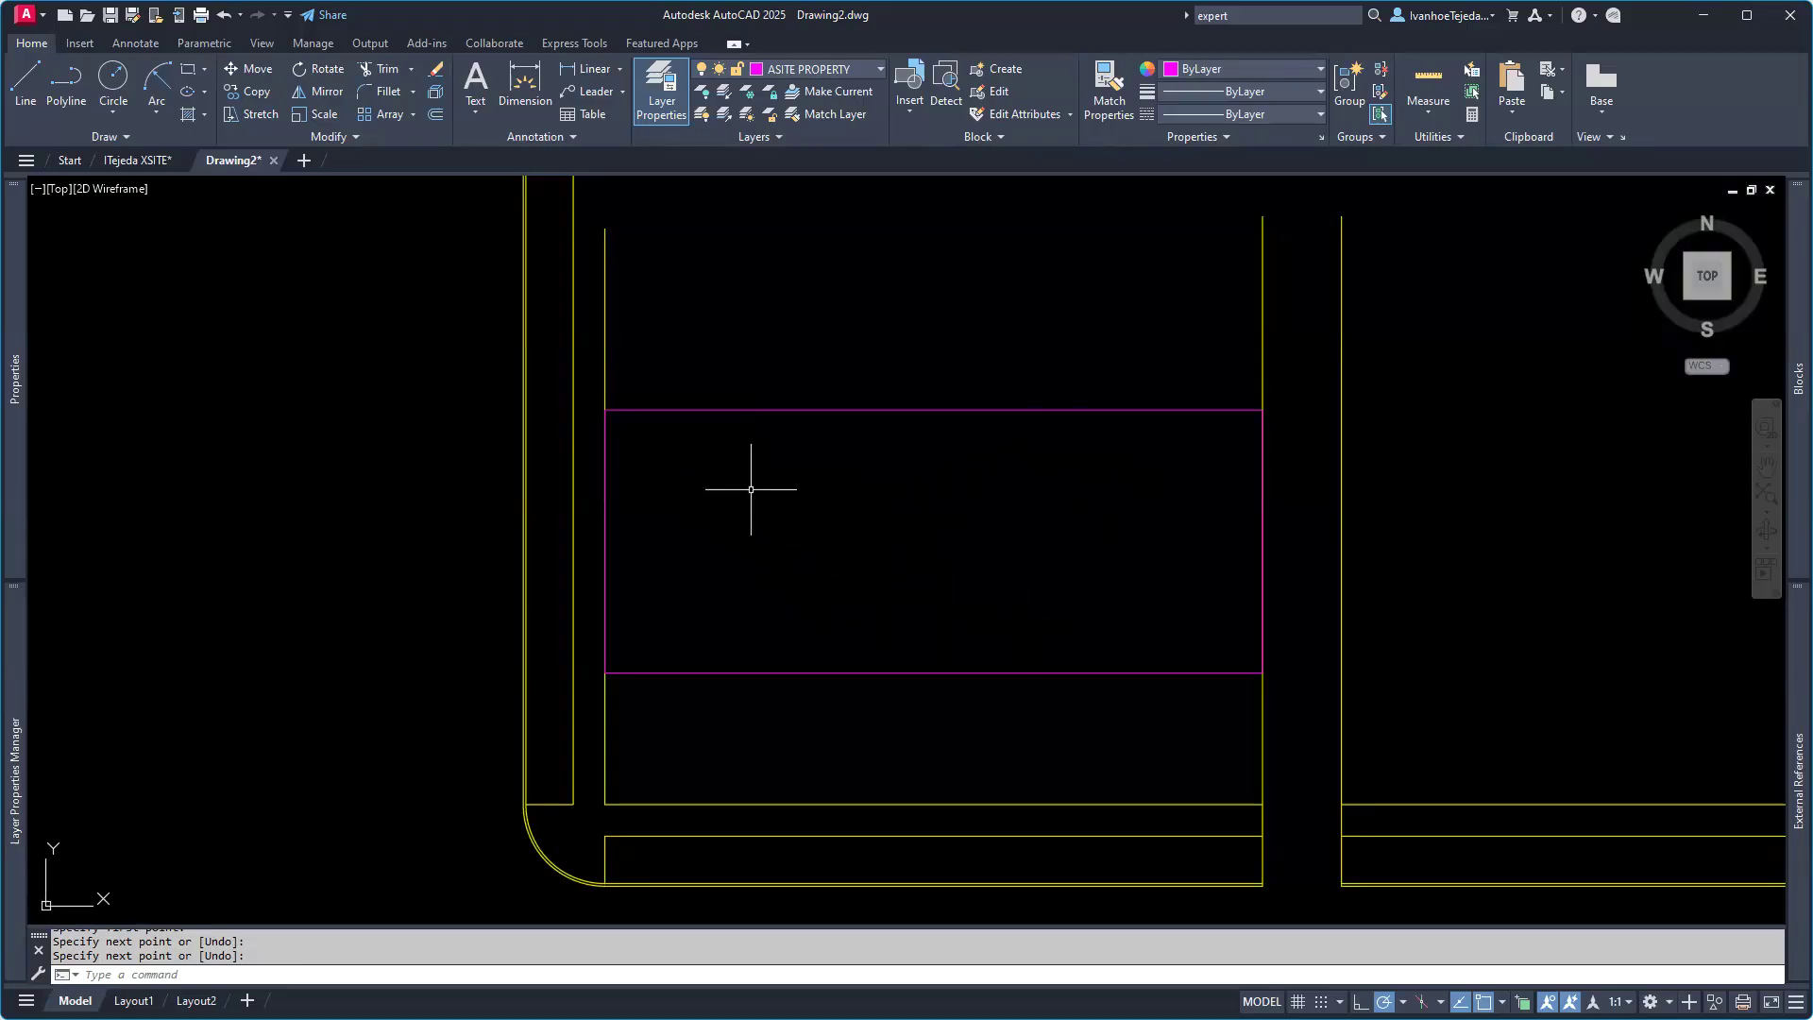
# Step: Join the four property lines into a single closed polyline
pyautogui.click(598, 403)
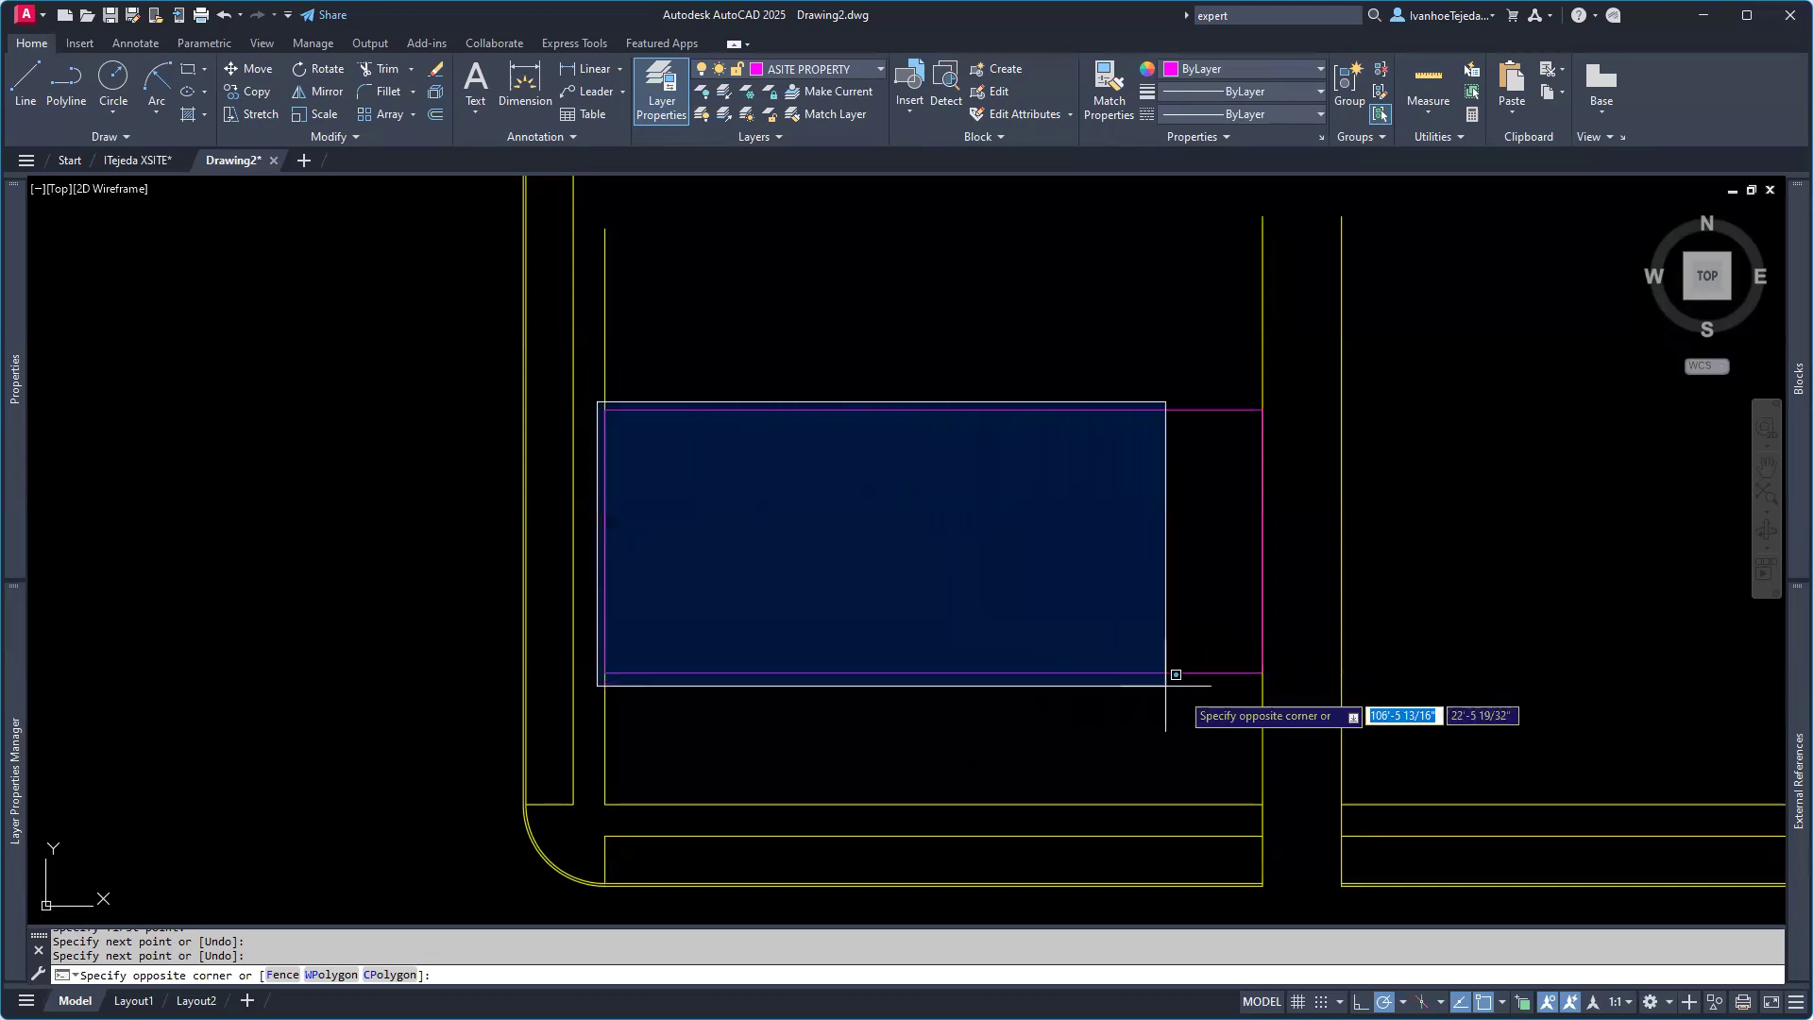
pyautogui.click(1277, 711)
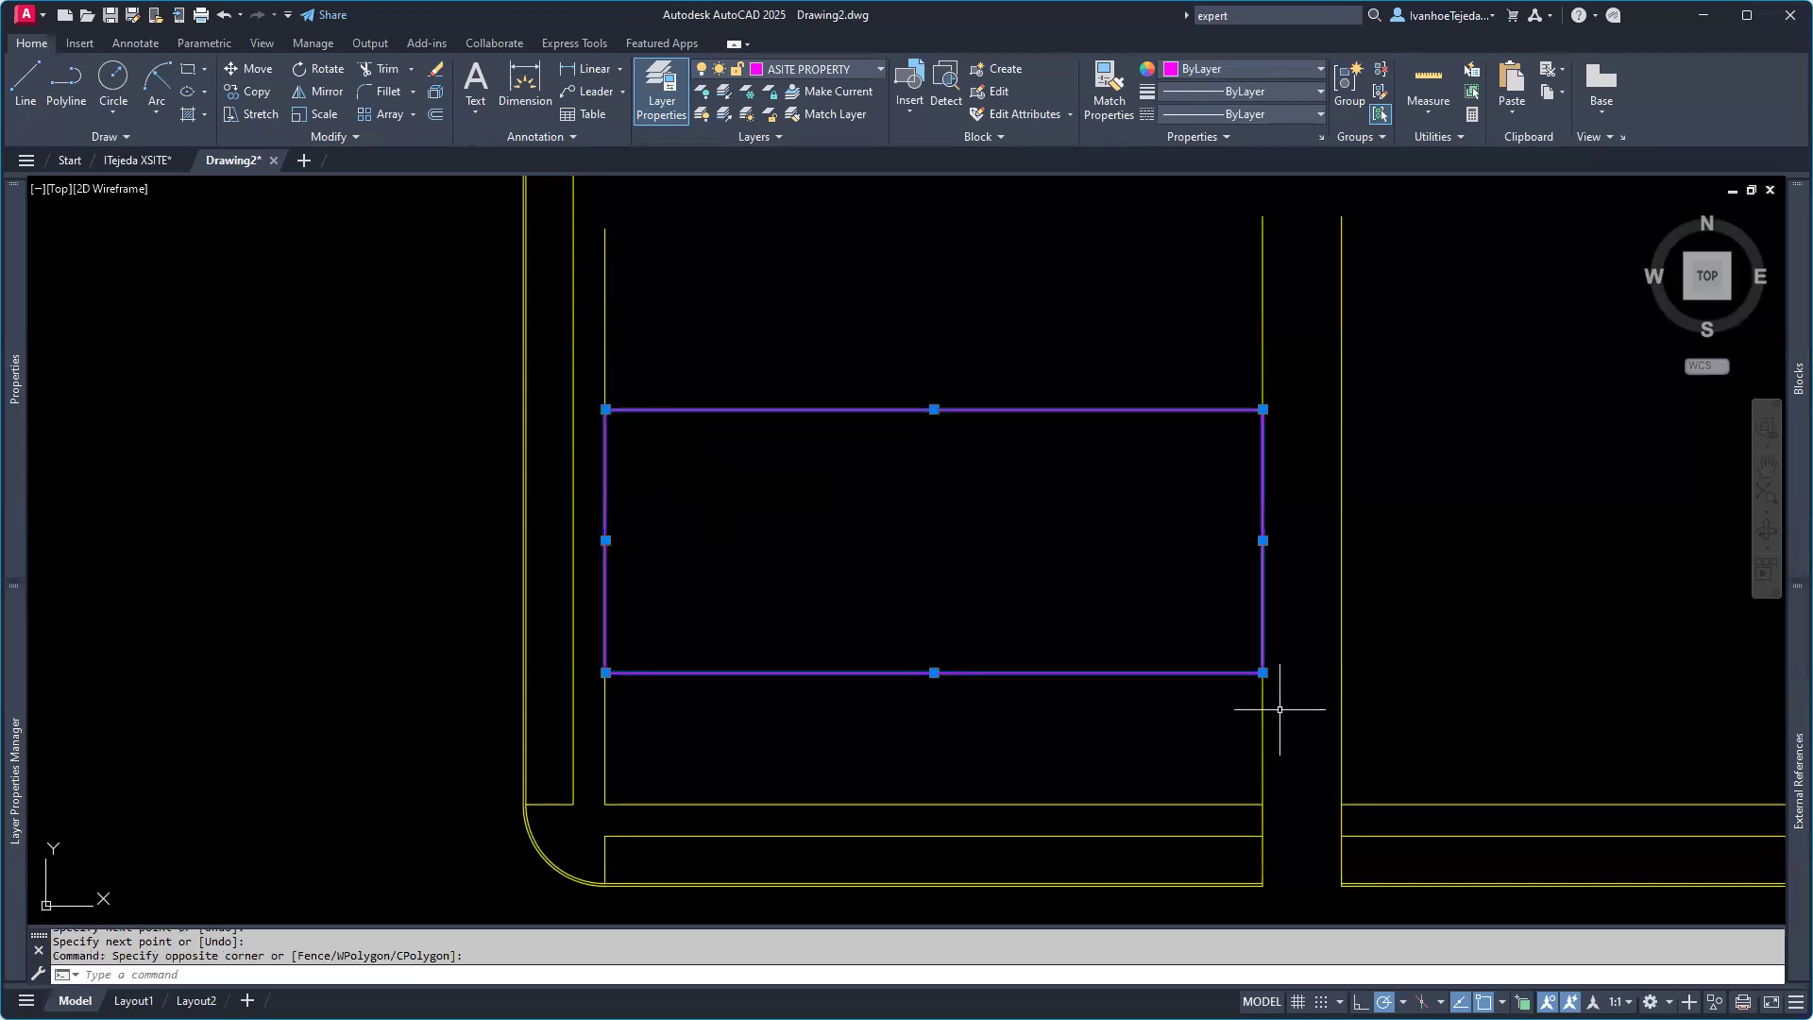
pyautogui.write('J')
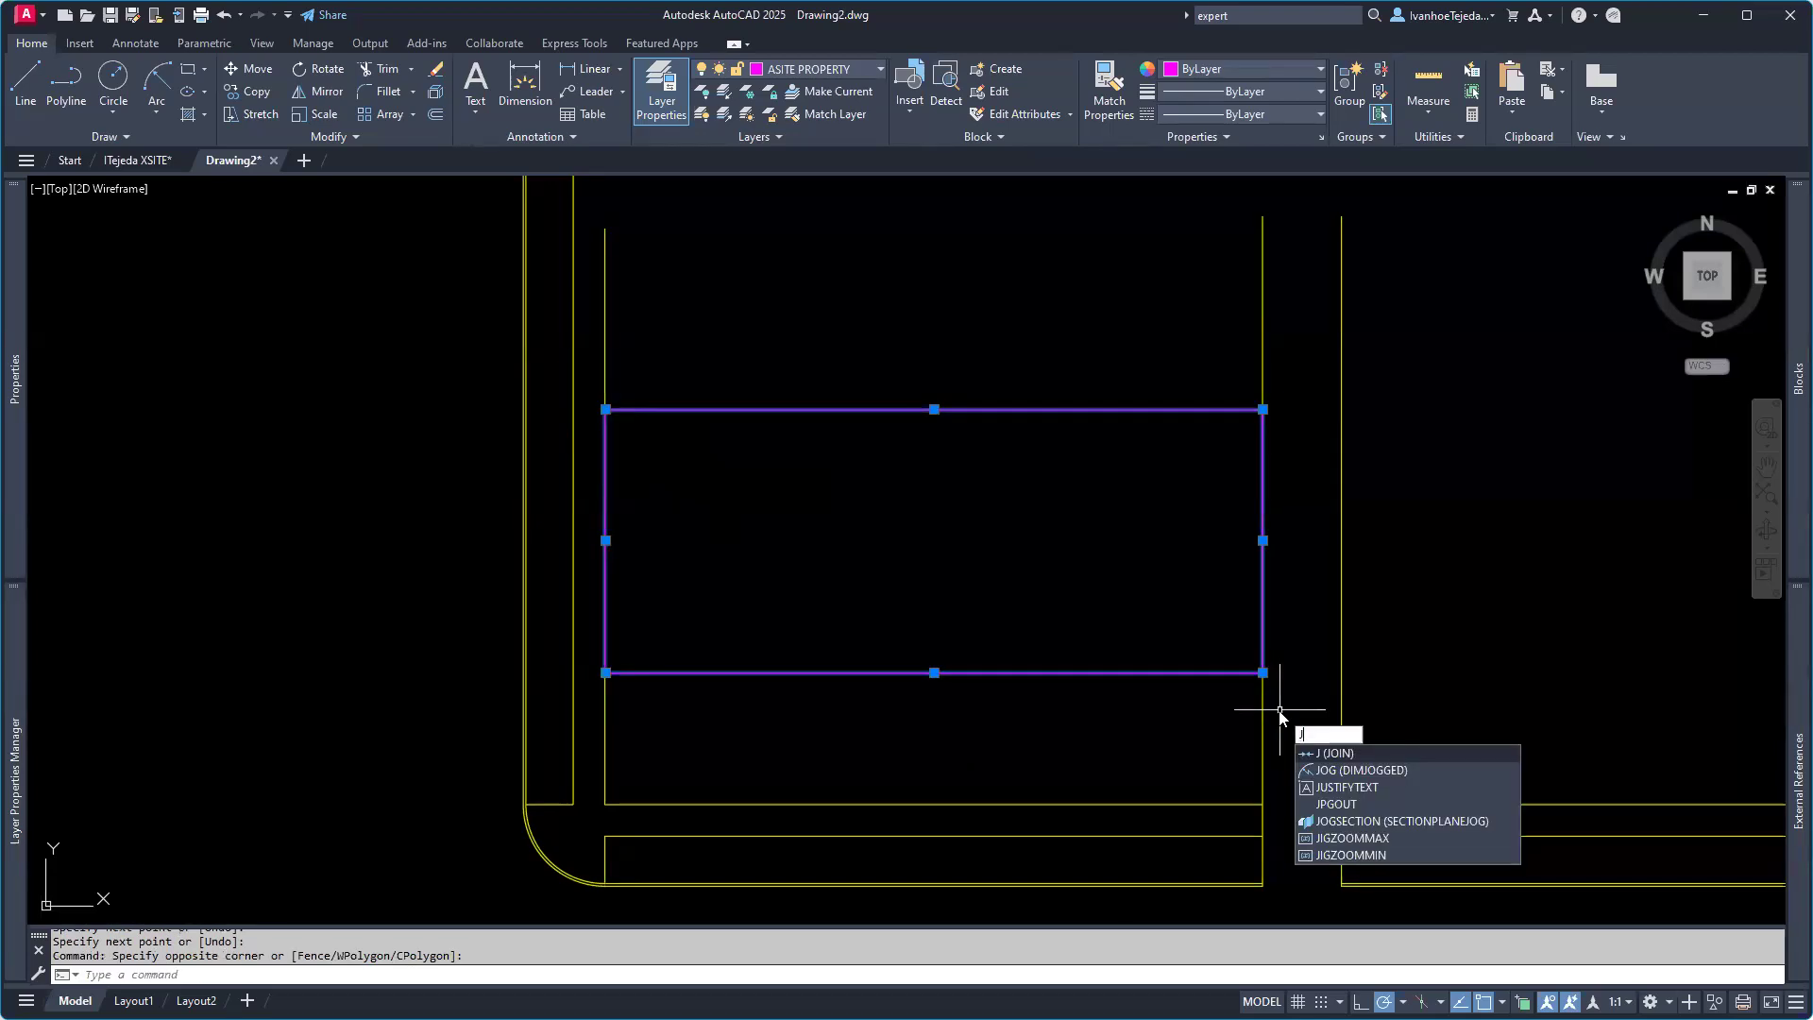
pyautogui.press('Return')
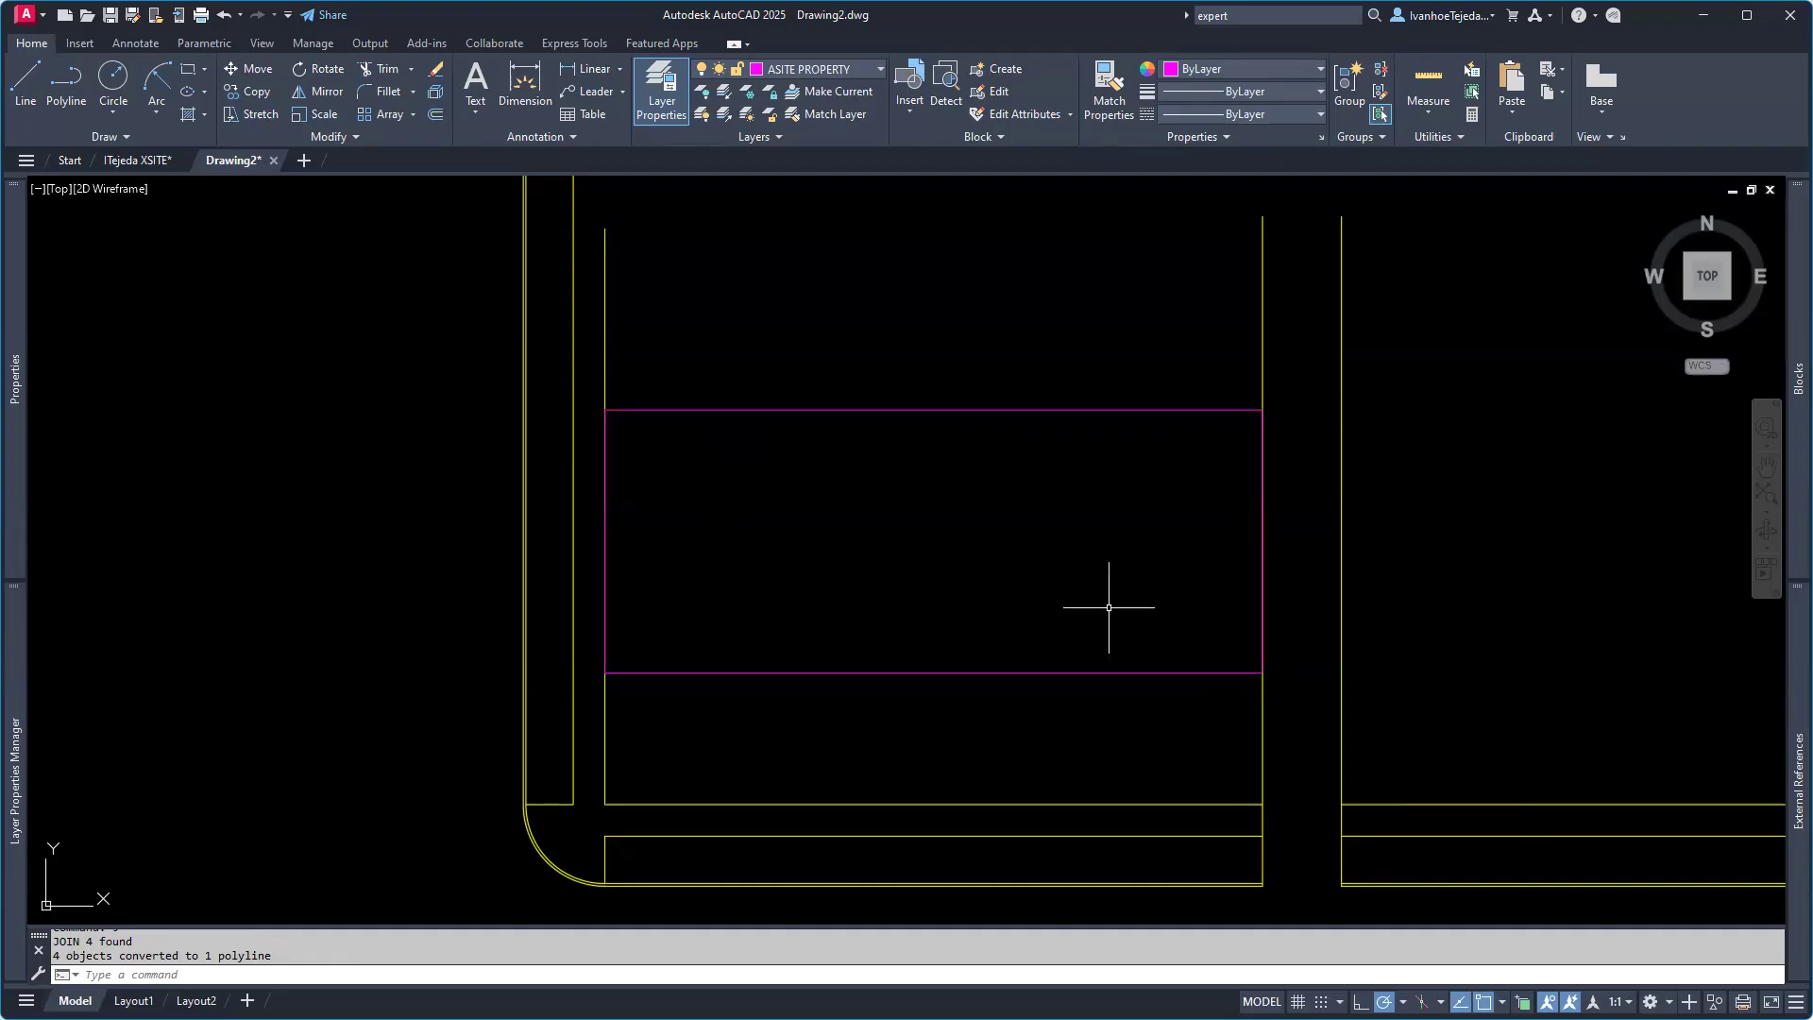
# Step: Examine the dash pattern of the property line in XSITE SU25.pdf and return to the AutoCAD drawing
pyautogui.hotkey('alt', 'Tab')
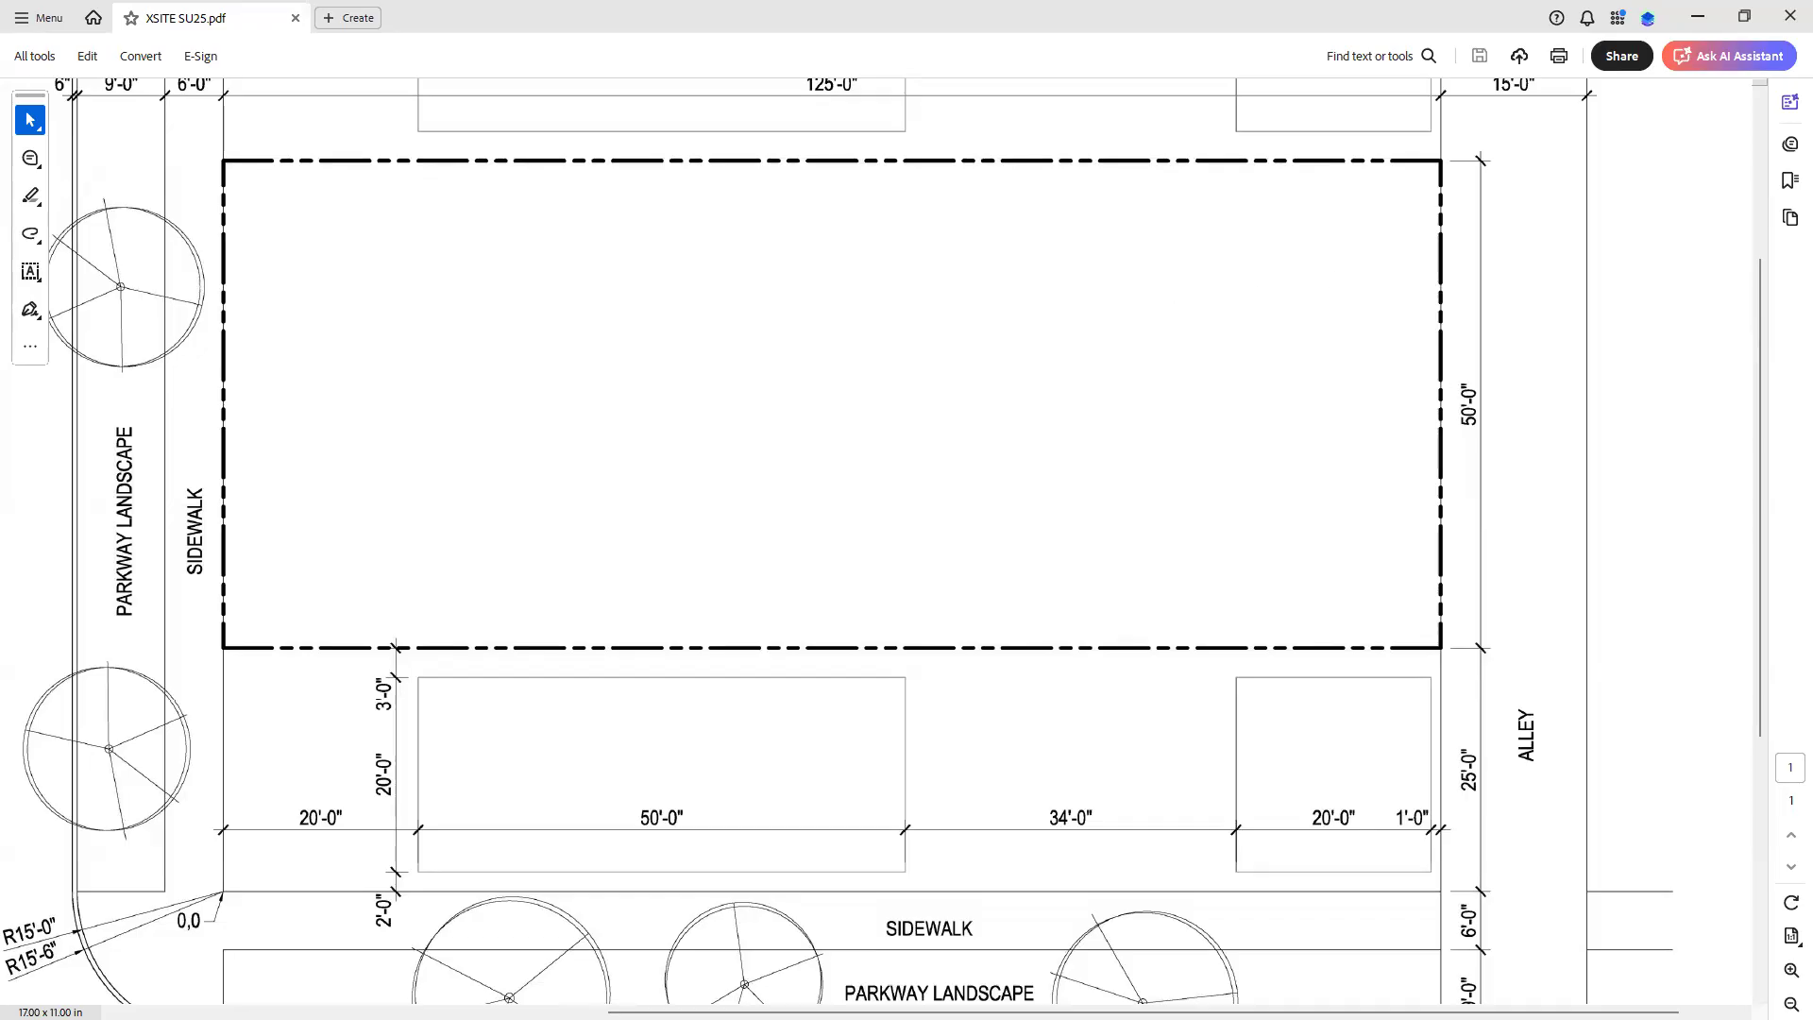
pyautogui.hotkey('alt', 'Tab')
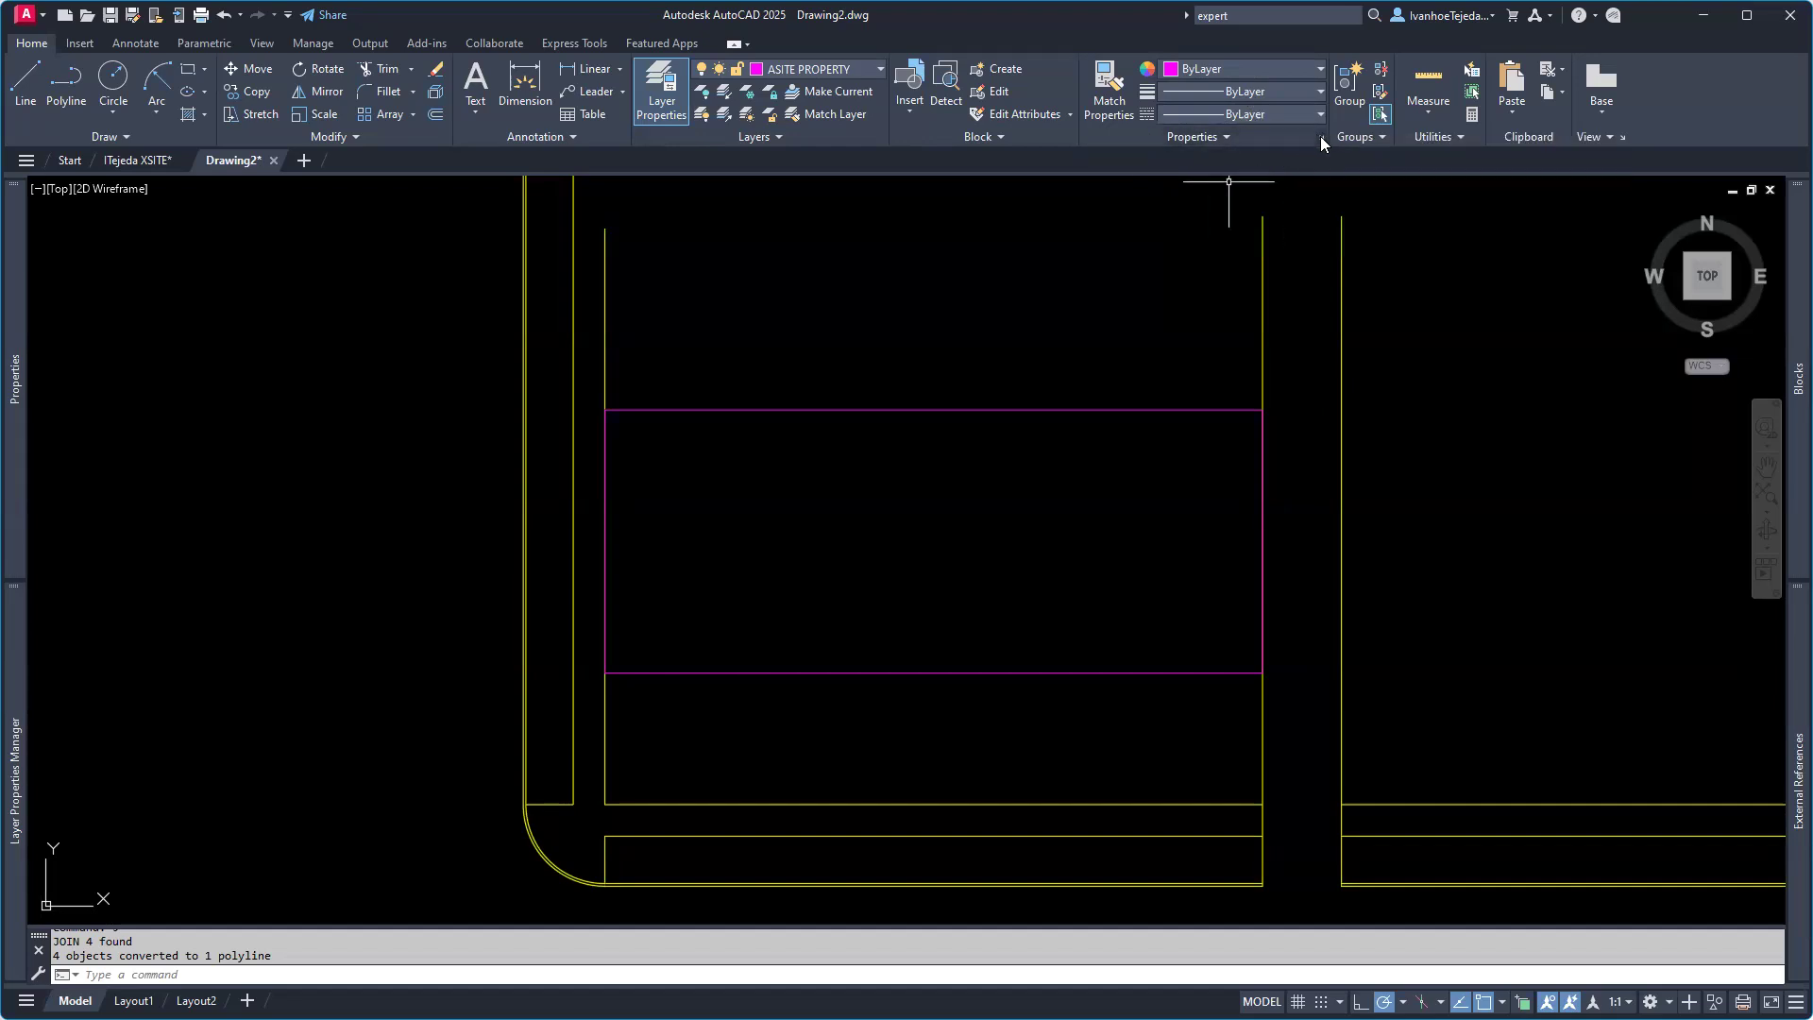
pyautogui.click(1321, 136)
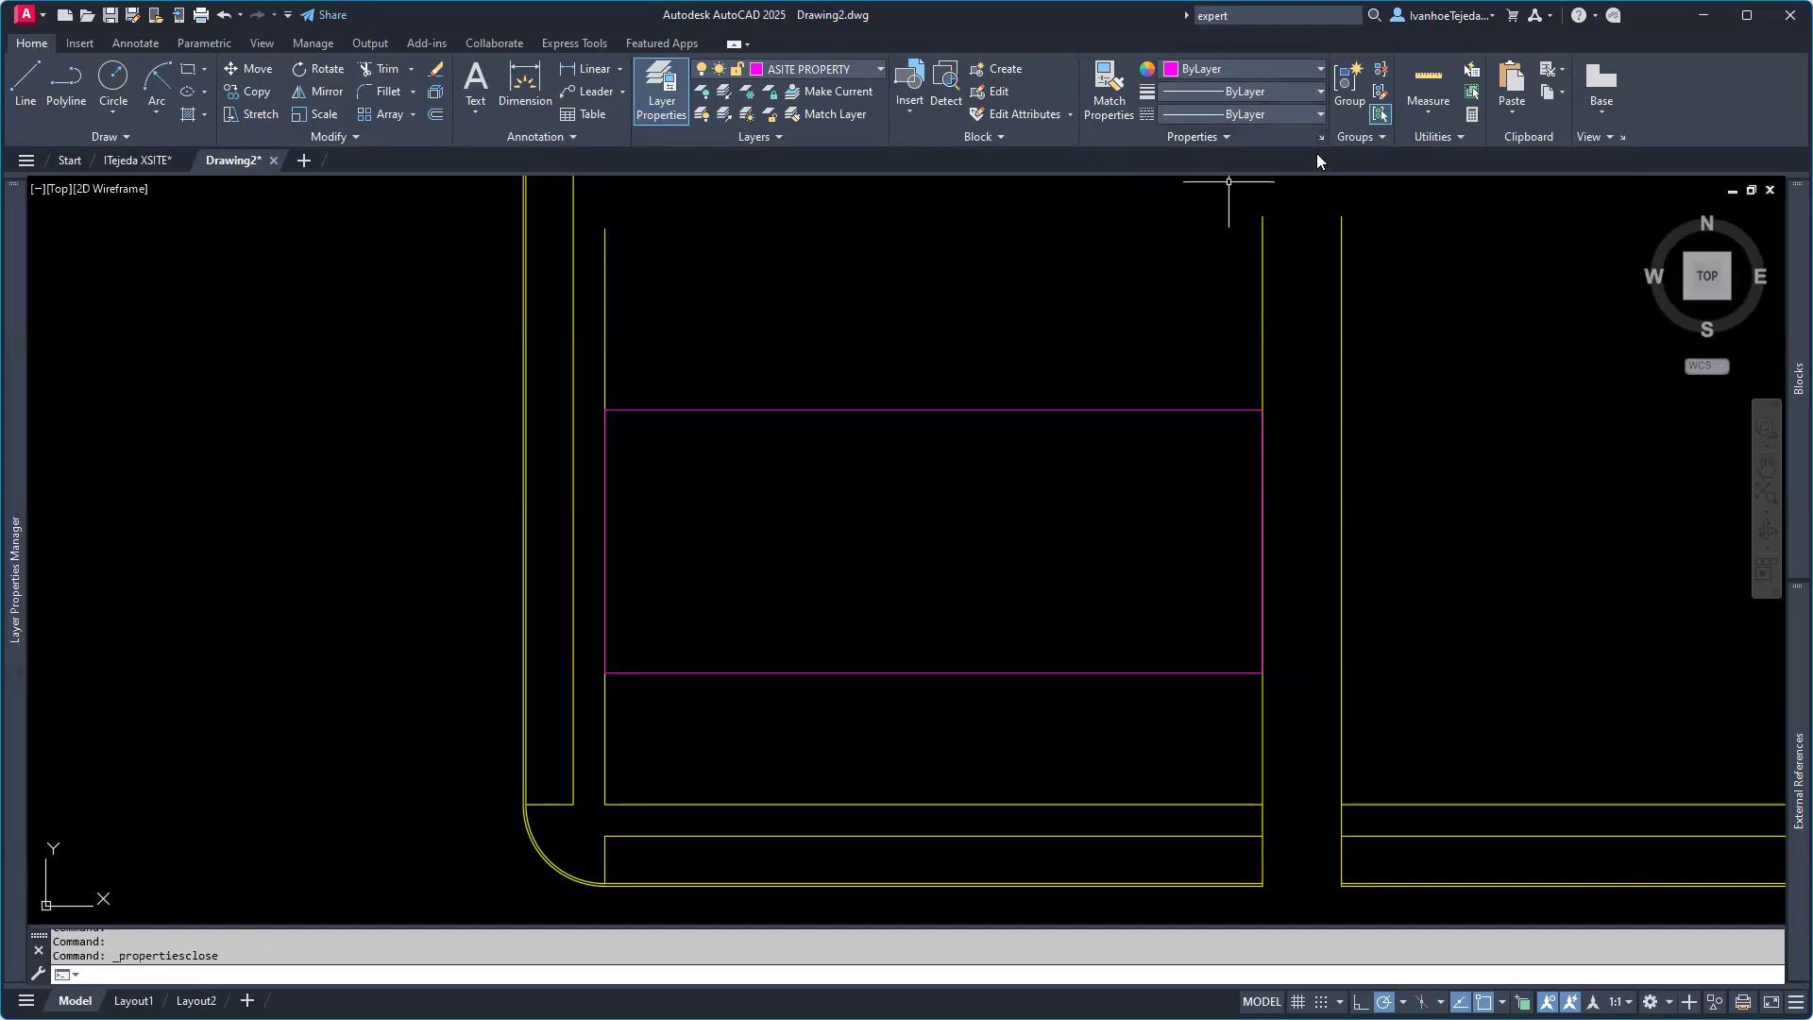
pyautogui.click(1322, 139)
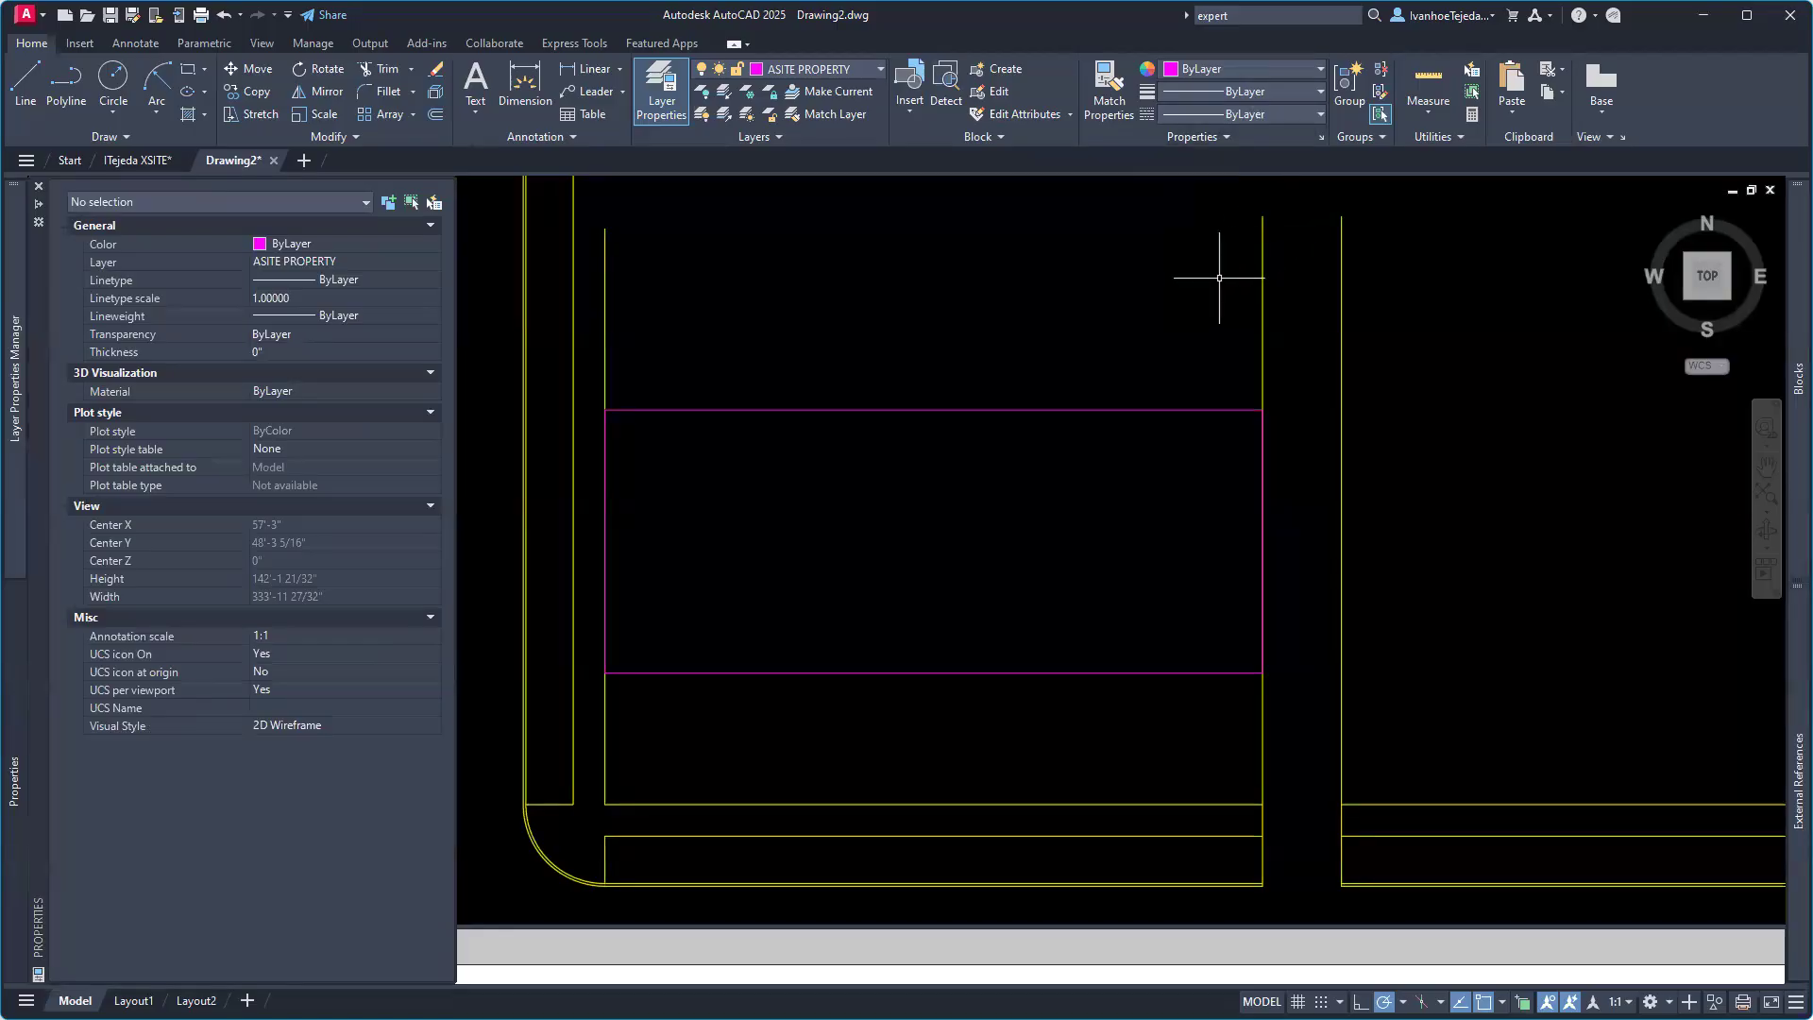
pyautogui.hotkey('ctrl', '1')
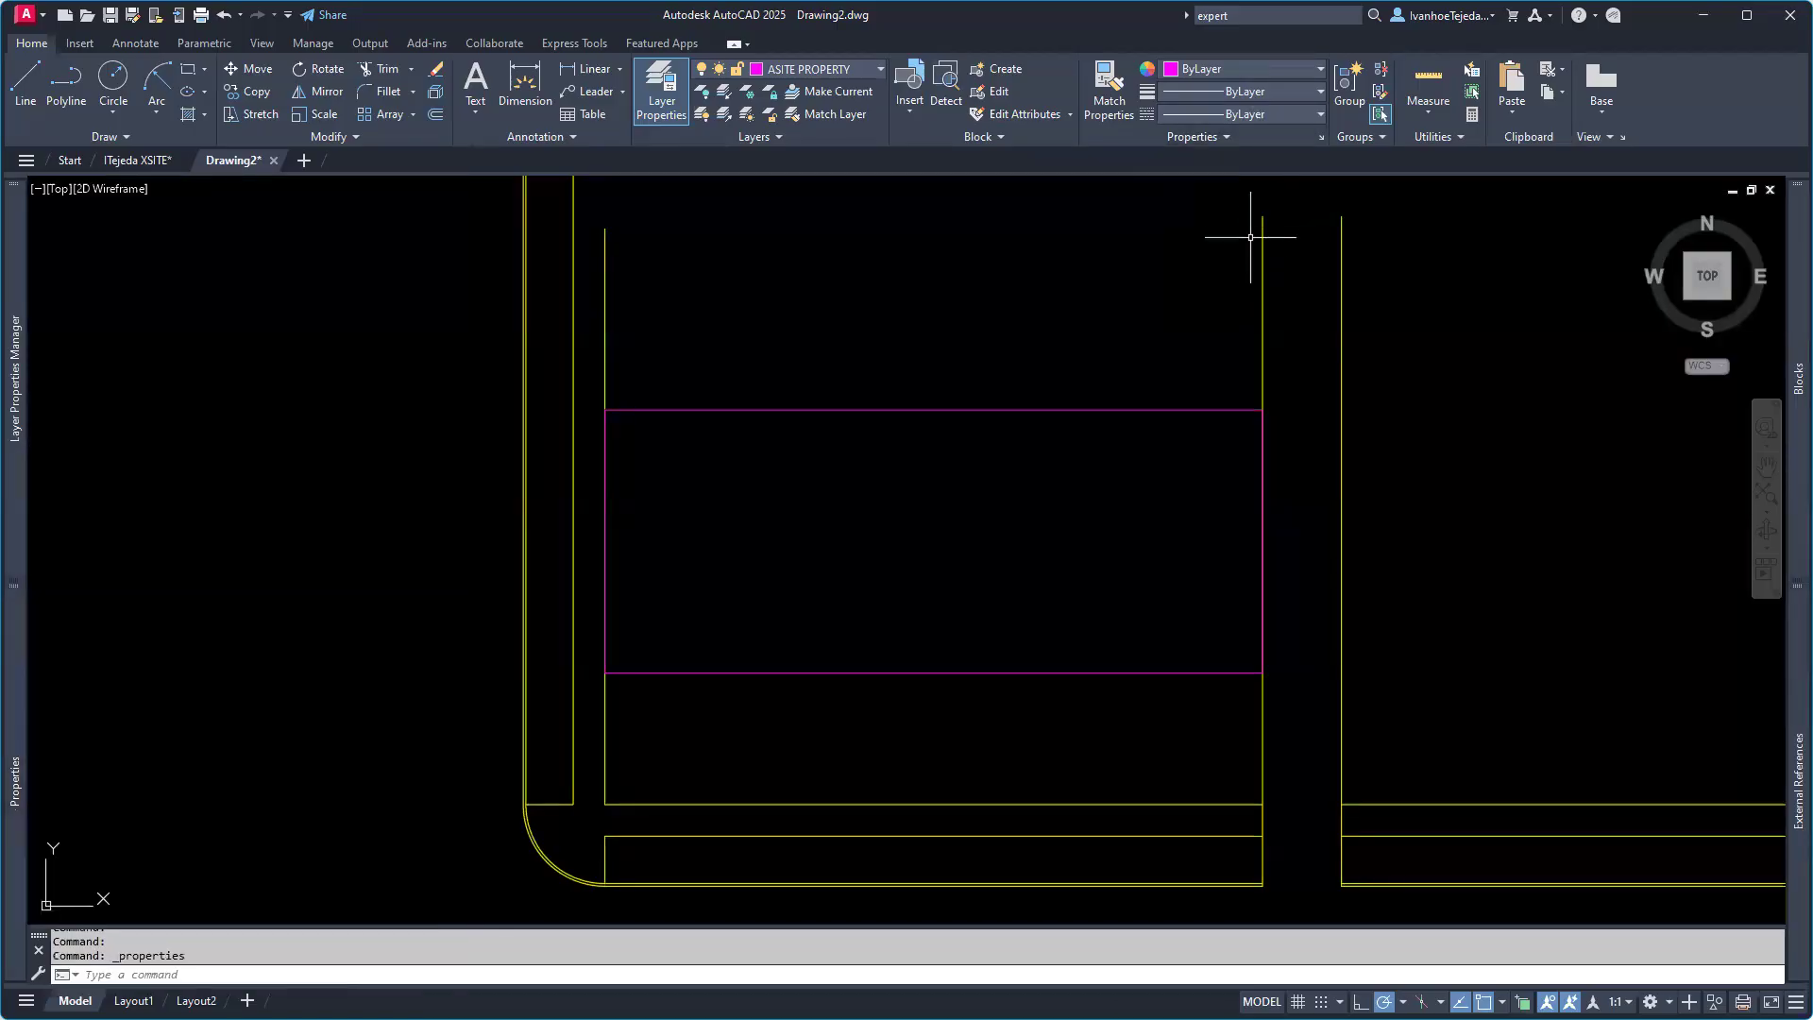
# Step: Load the PHANTOM linetype from acad.lin into the drawing and accept the Linetype Manager
pyautogui.click(1277, 114)
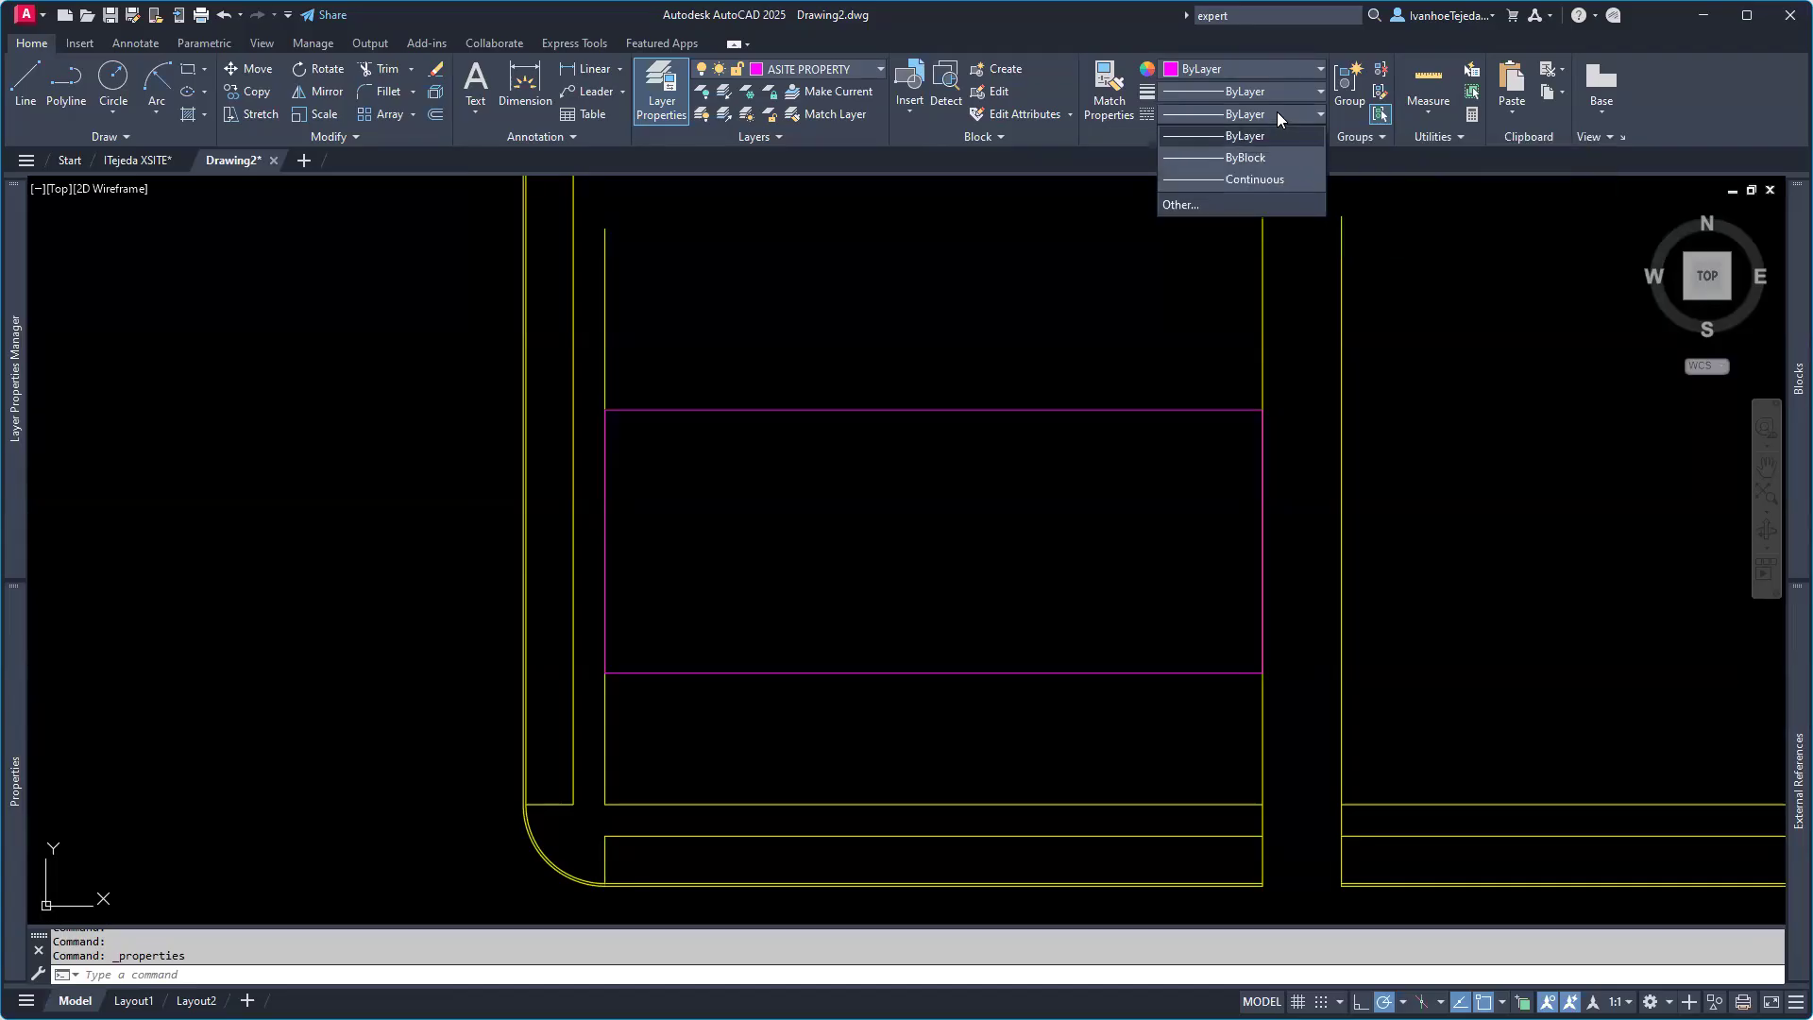
pyautogui.click(1179, 204)
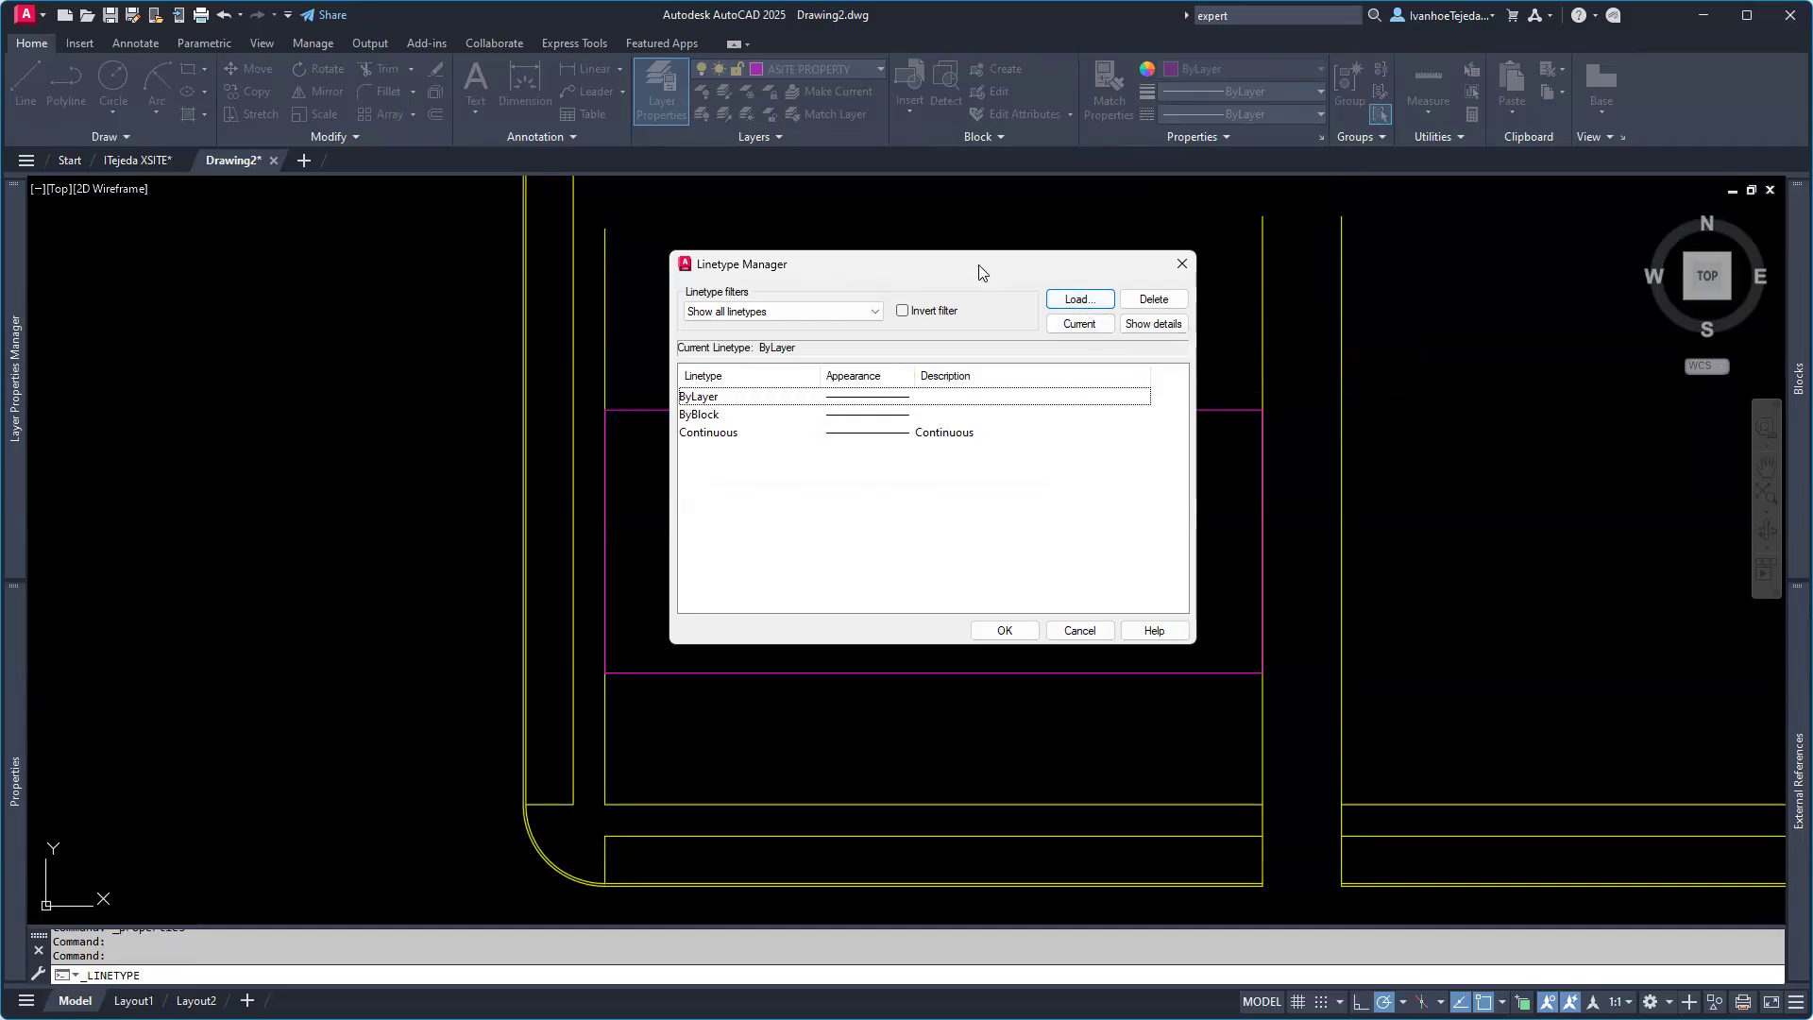
pyautogui.moveTo(980, 273); pyautogui.dragTo(727, 239)
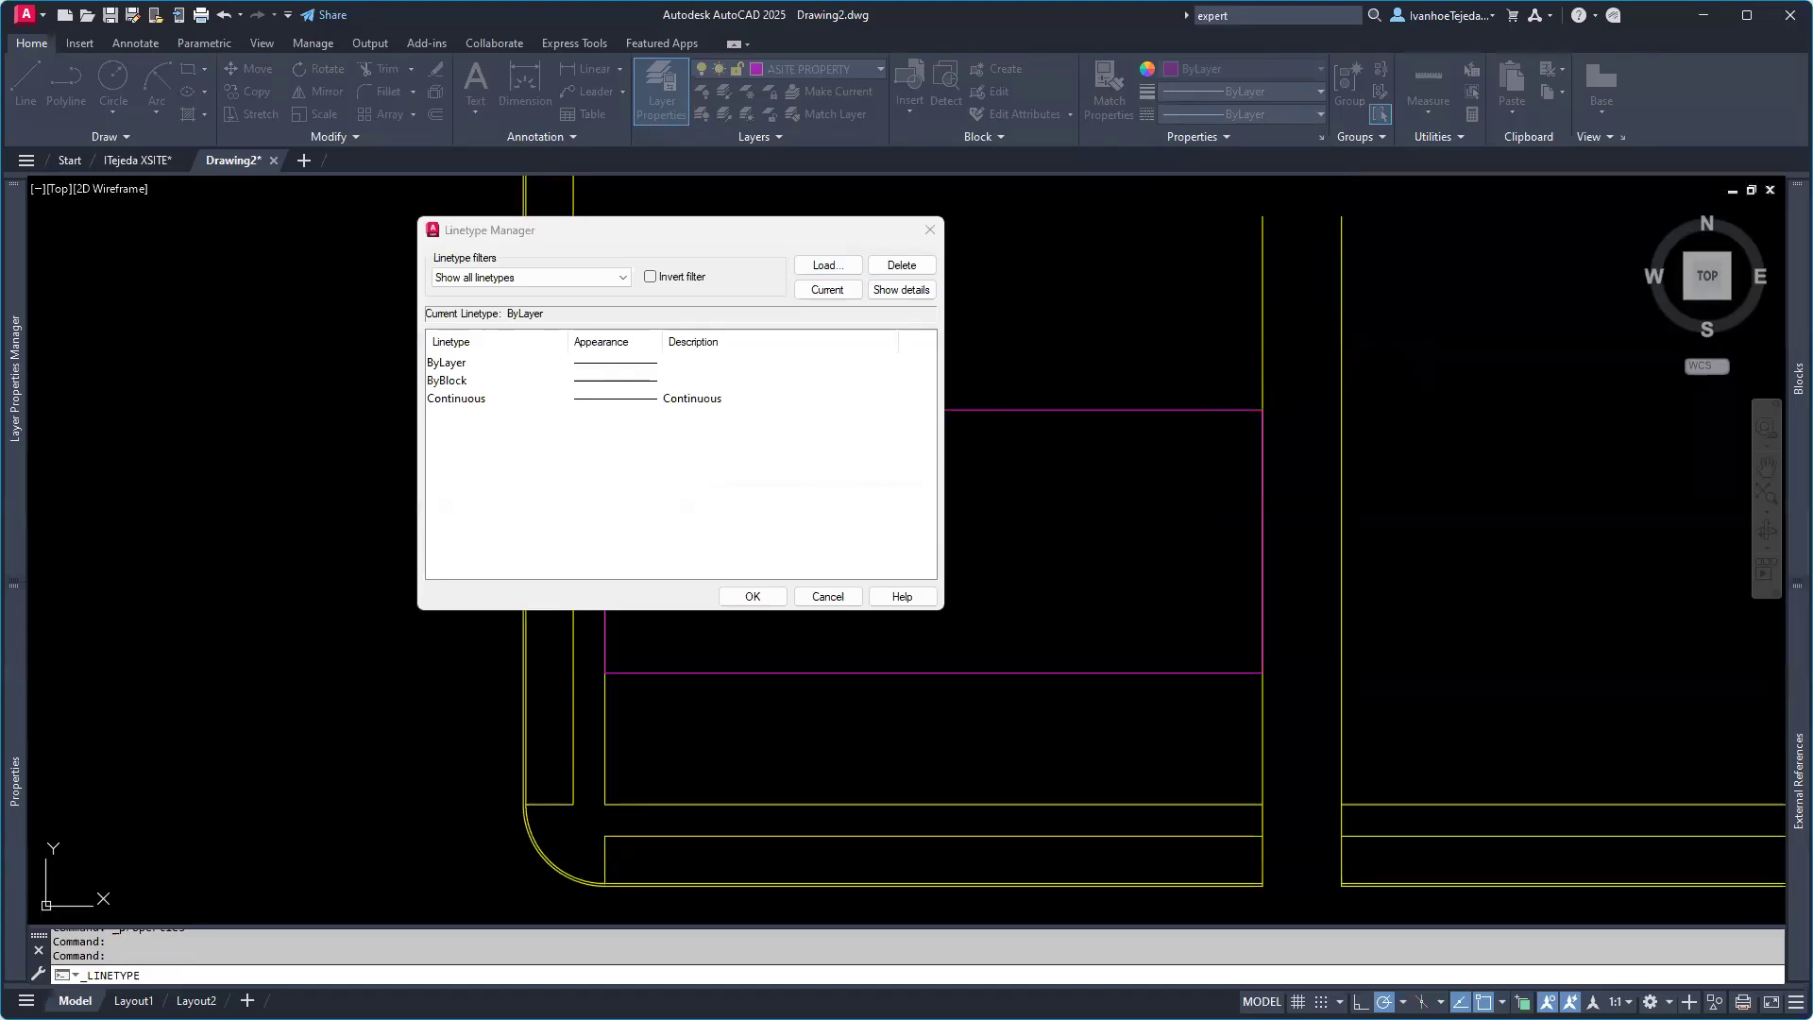
pyautogui.click(827, 265)
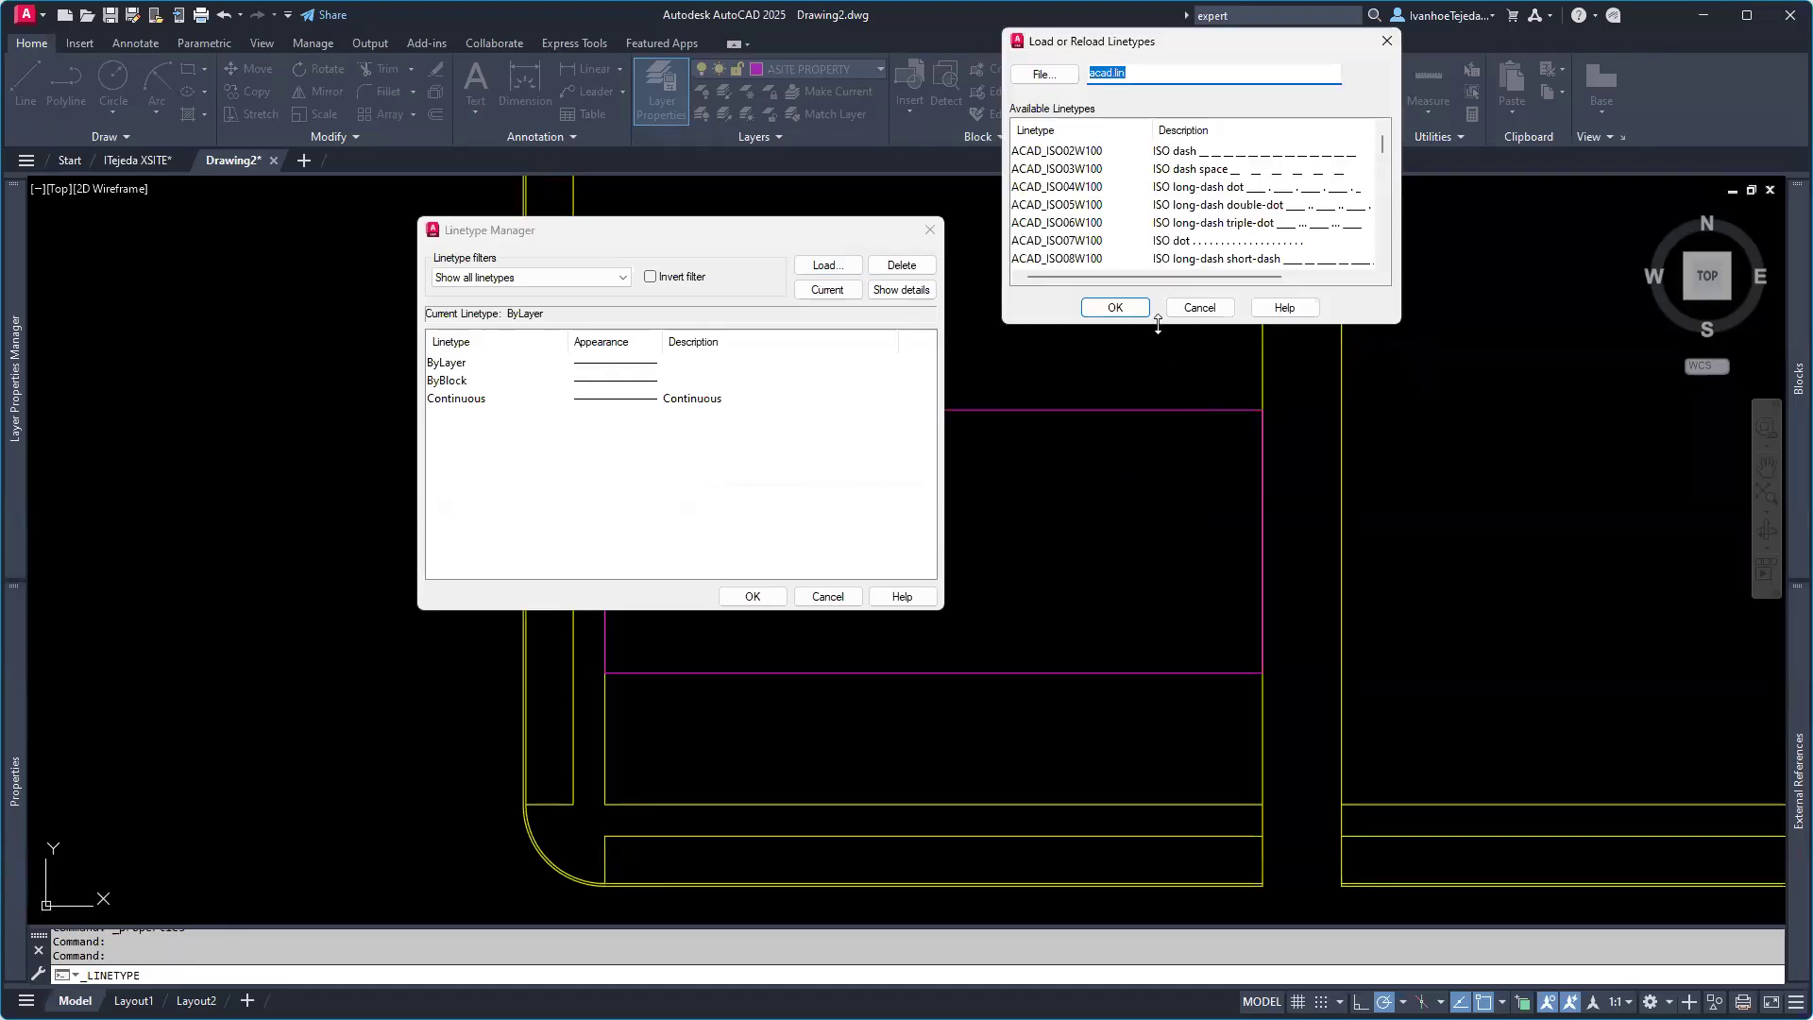
pyautogui.moveTo(1158, 324); pyautogui.dragTo(1161, 947)
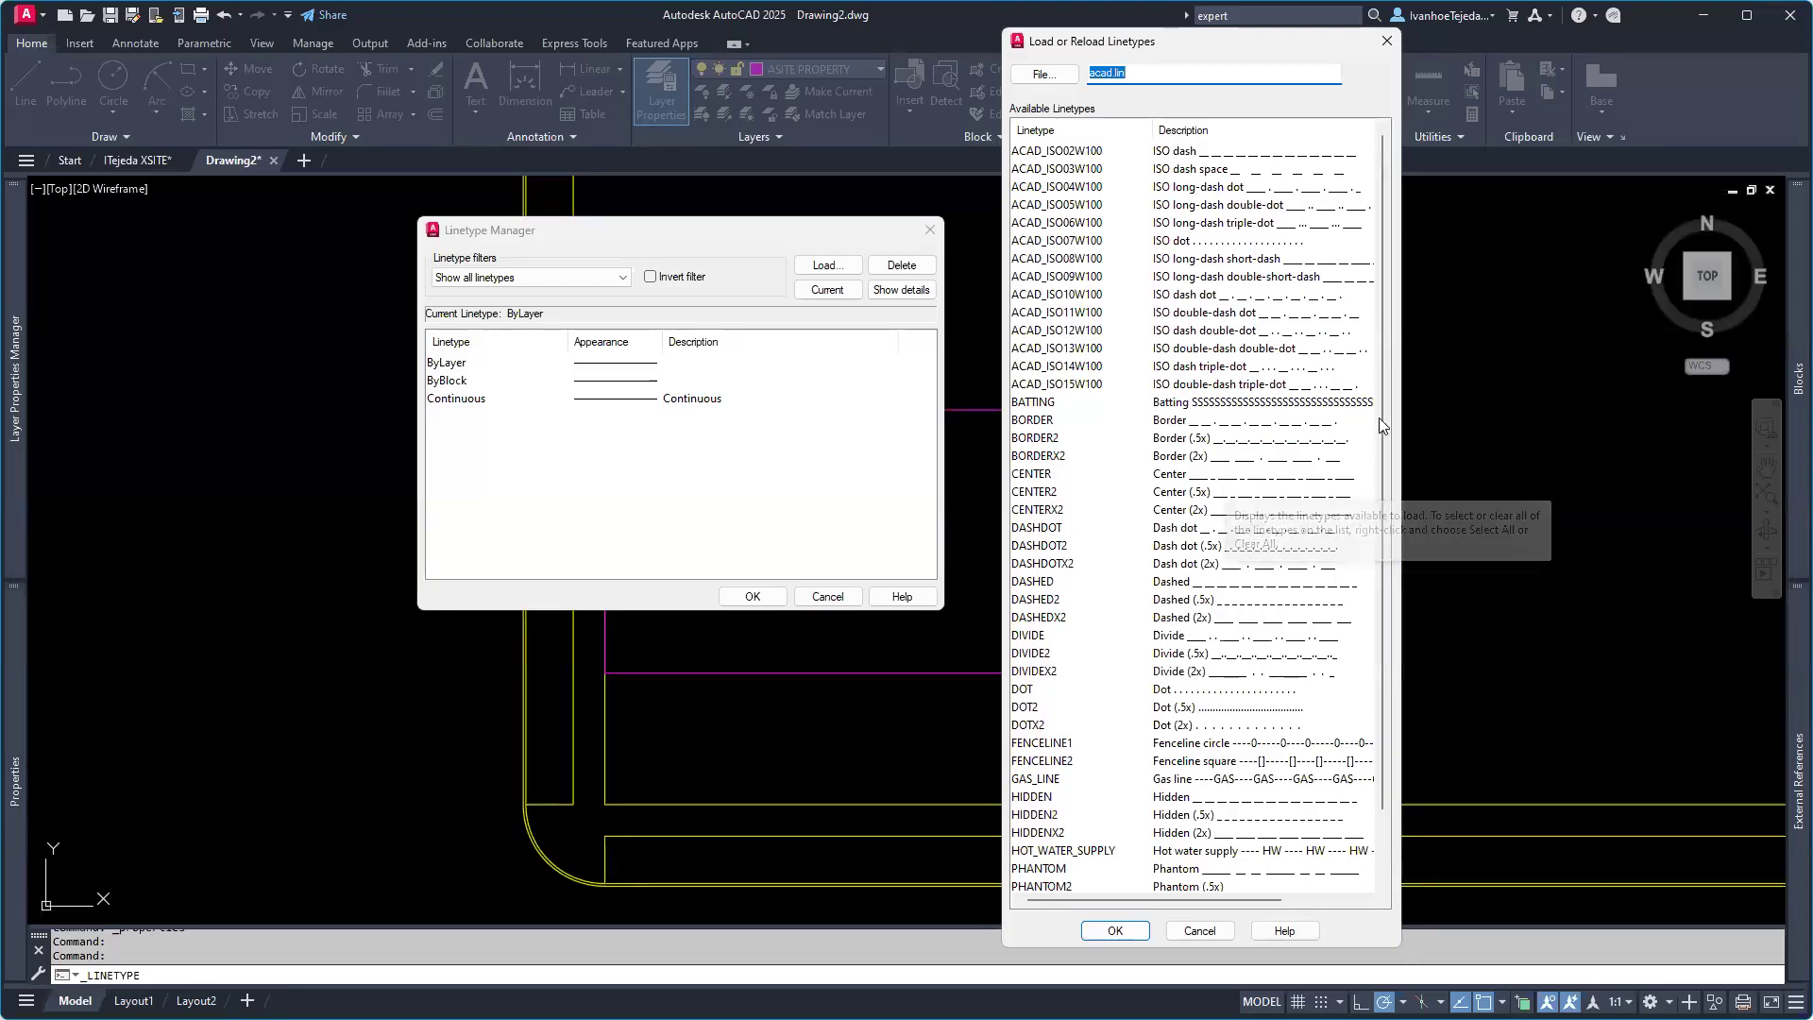
pyautogui.scroll(-2, 1381, 484)
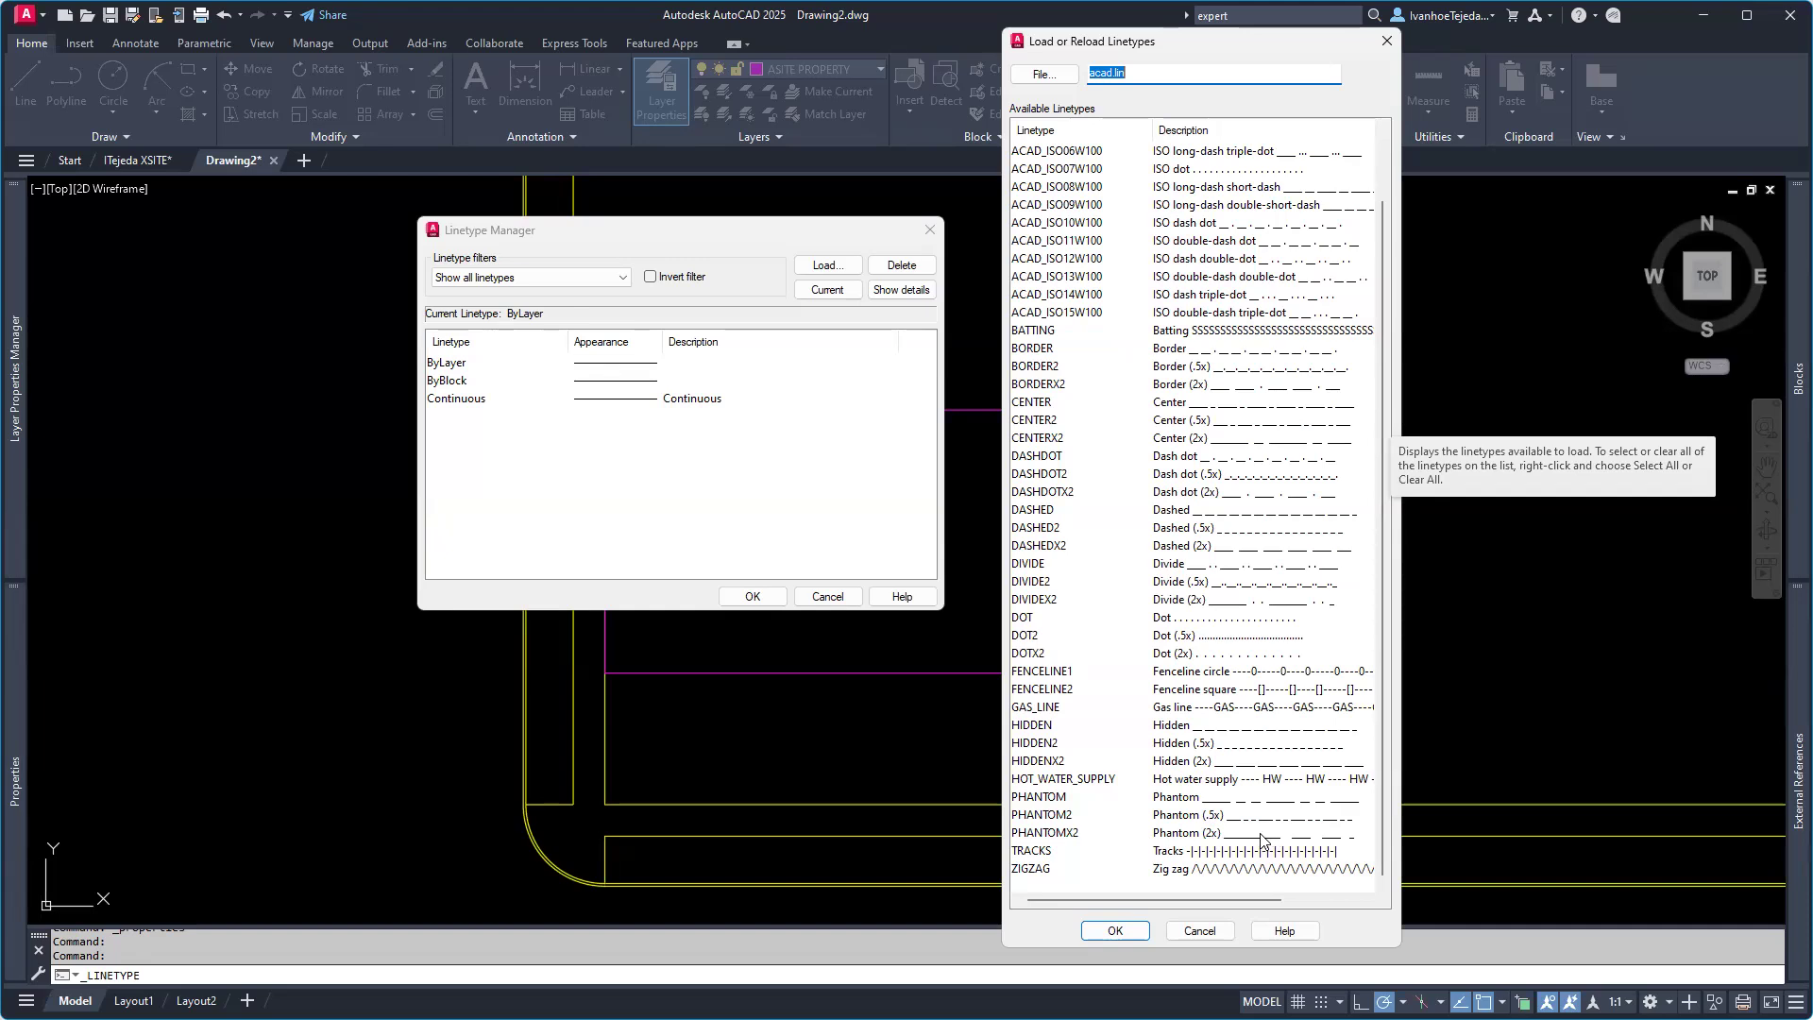
pyautogui.click(1039, 797)
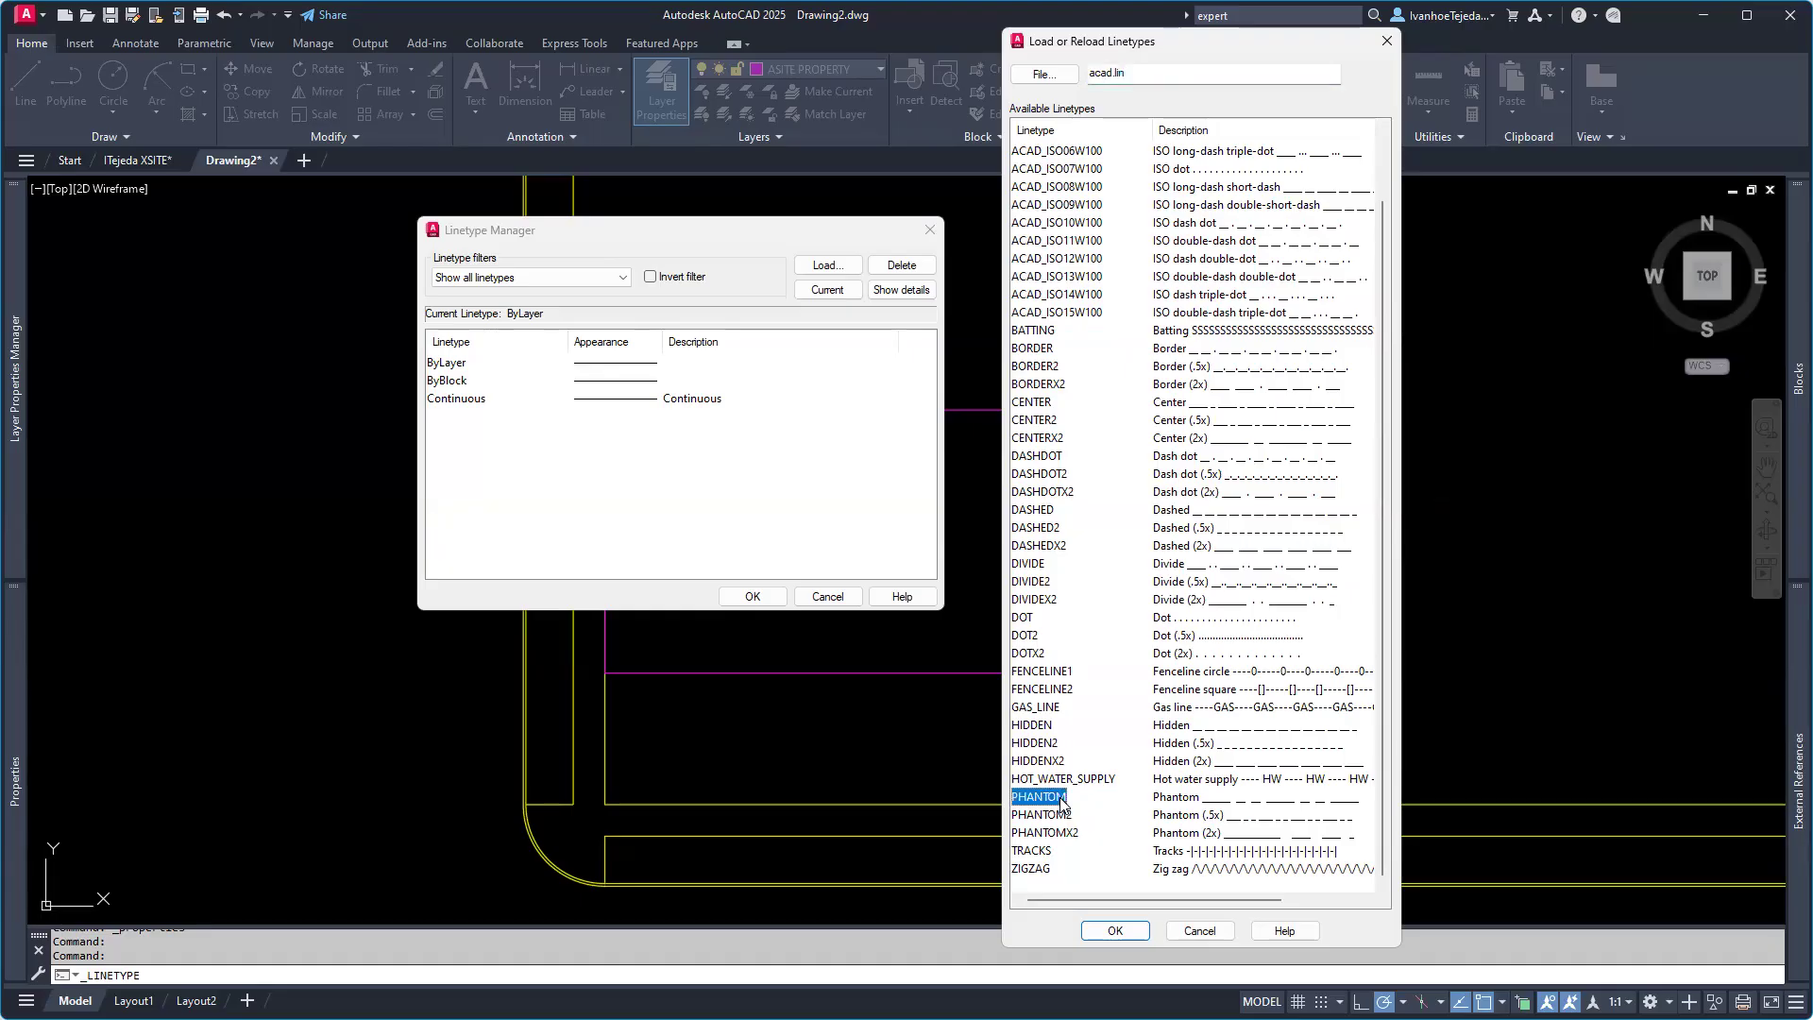
pyautogui.click(1115, 931)
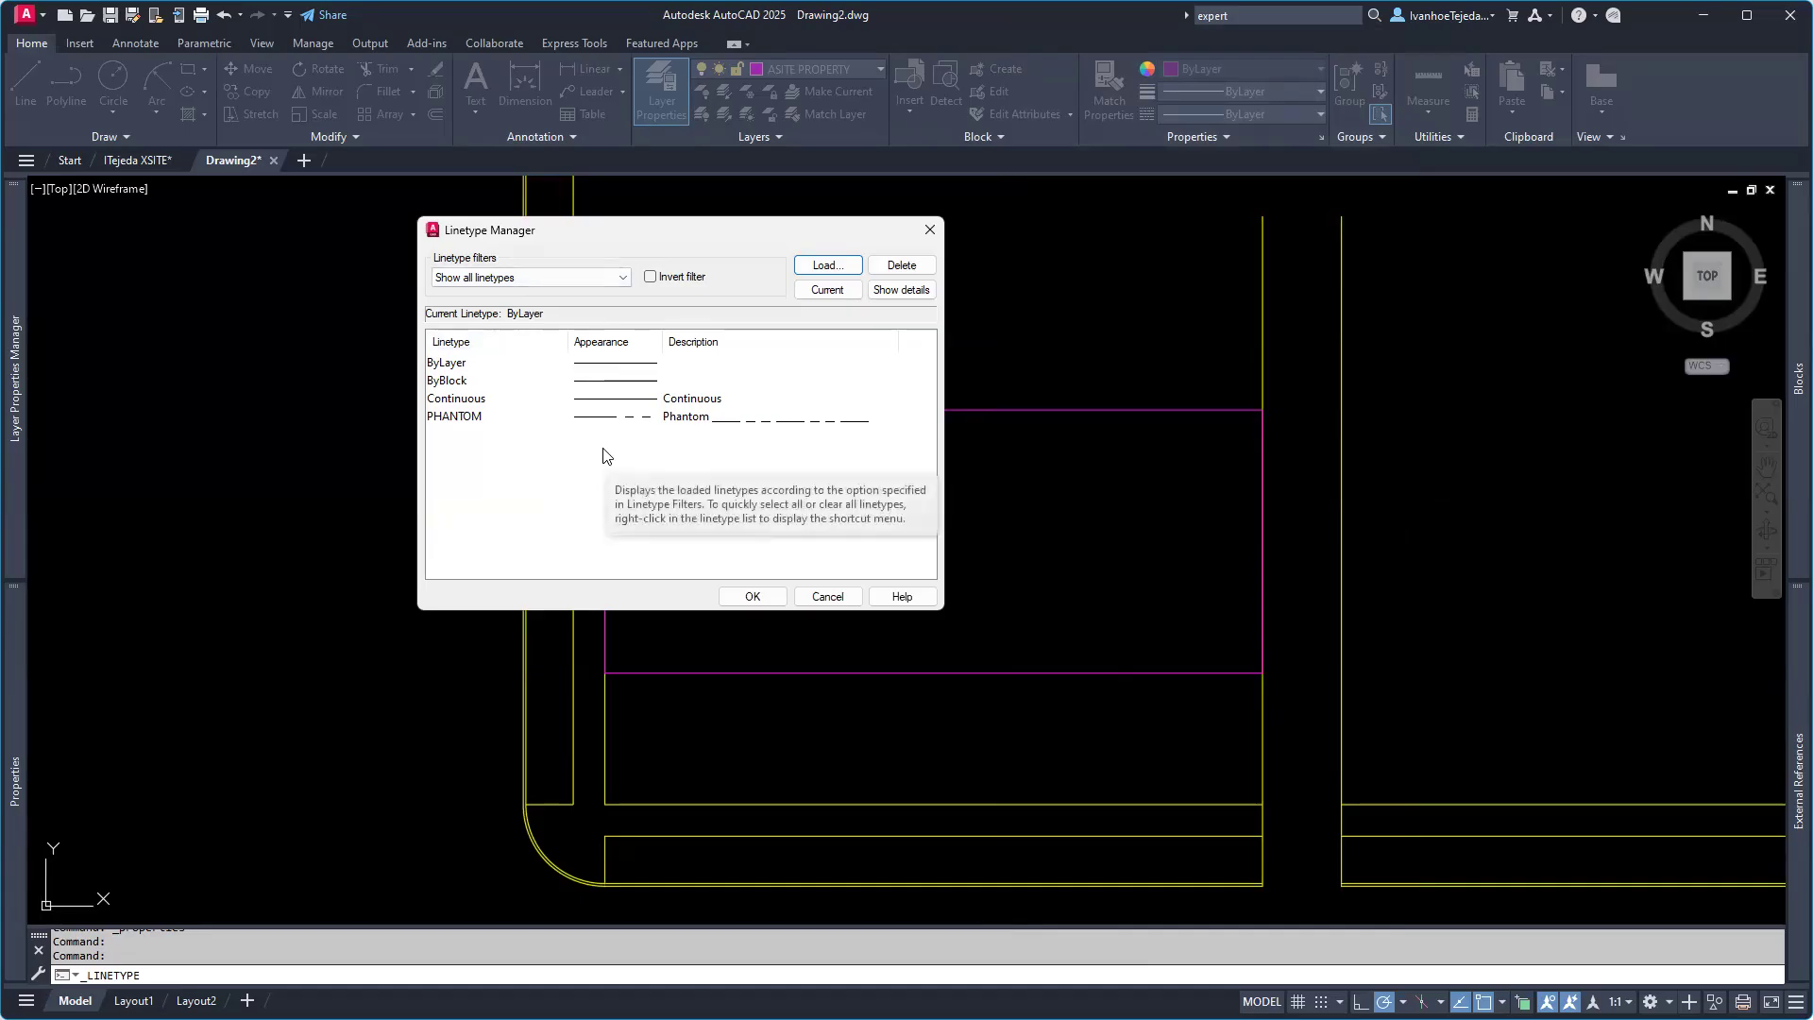
pyautogui.click(753, 597)
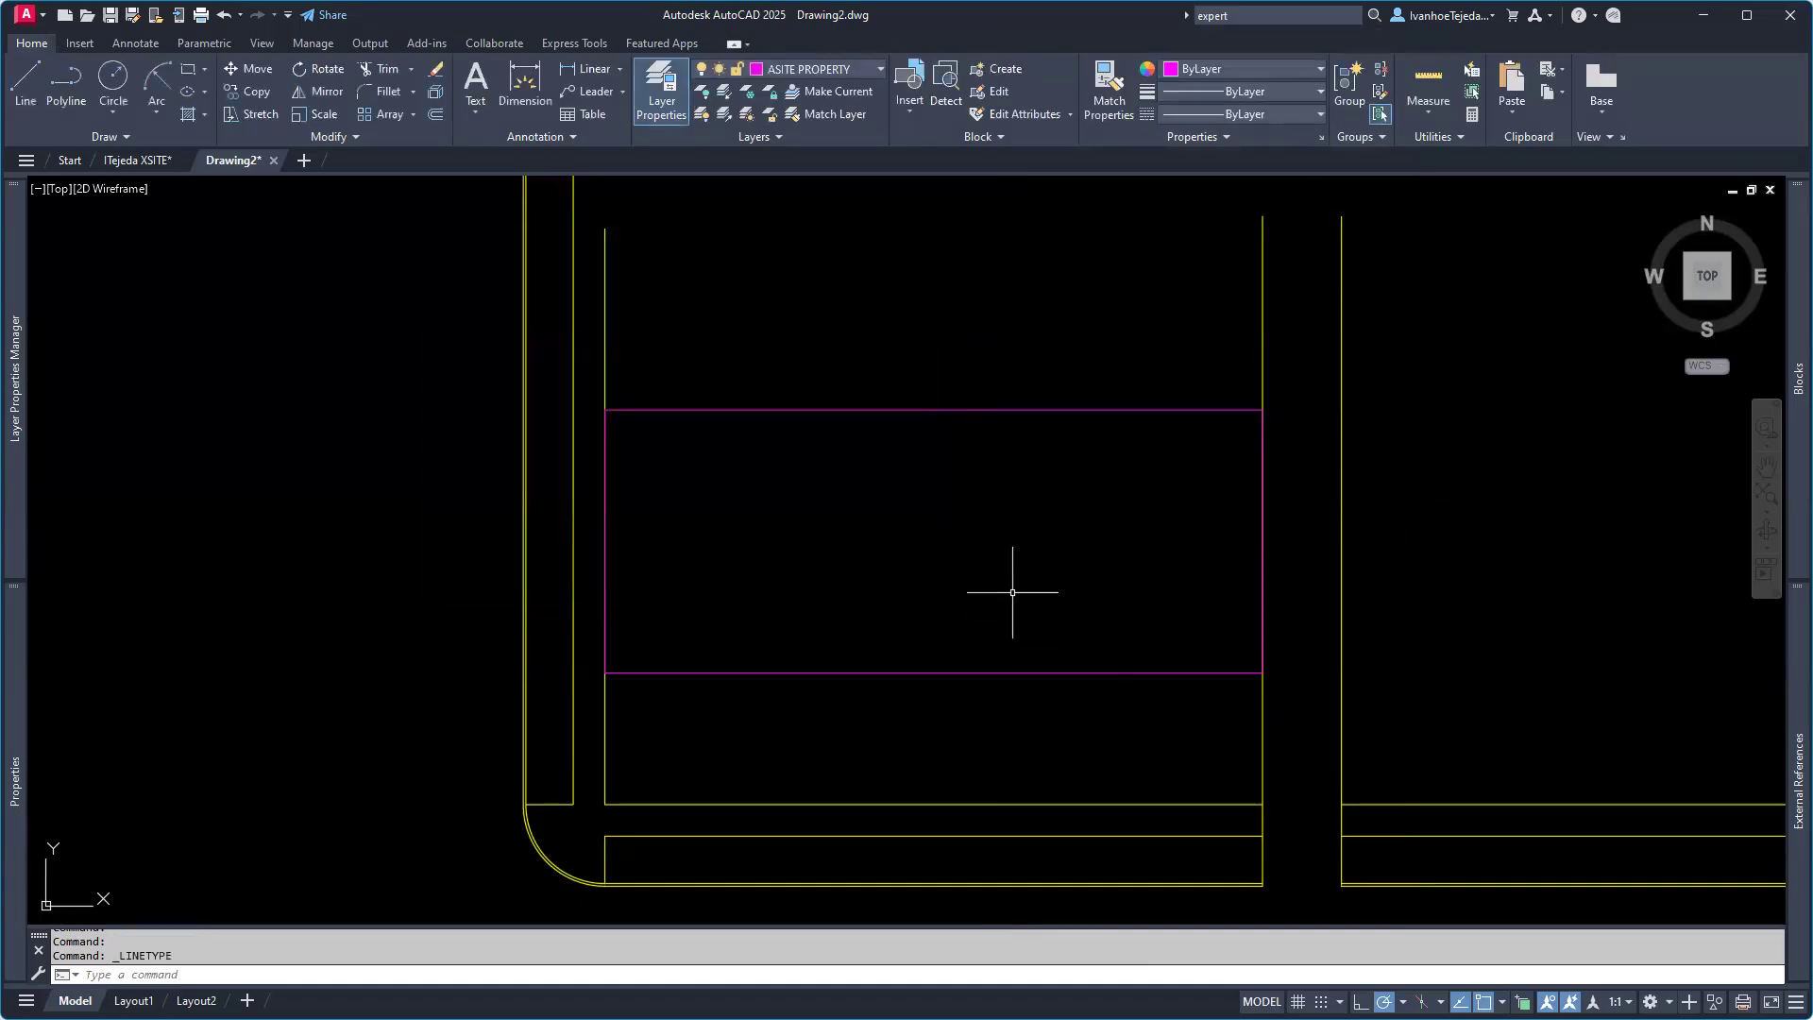
# Step: Assign the PHANTOM linetype to the property line polyline, check its dashes up close and clear the selection
pyautogui.click(1059, 409)
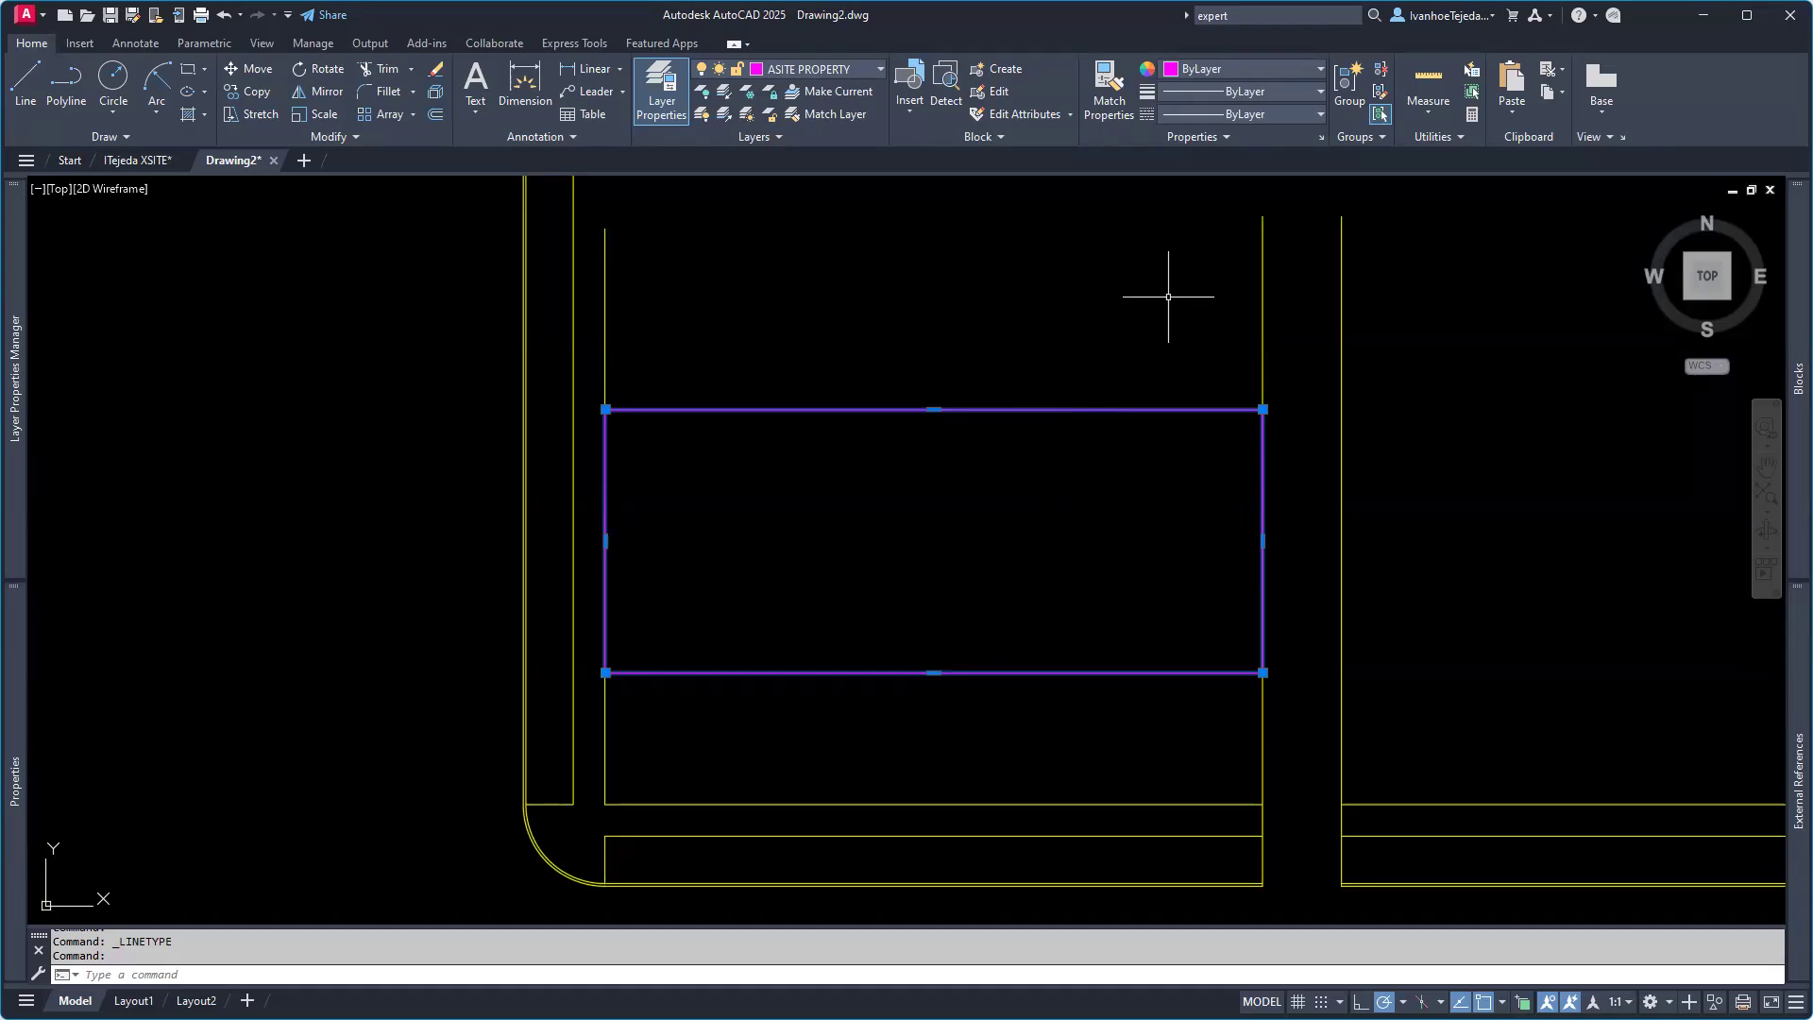
pyautogui.click(1304, 115)
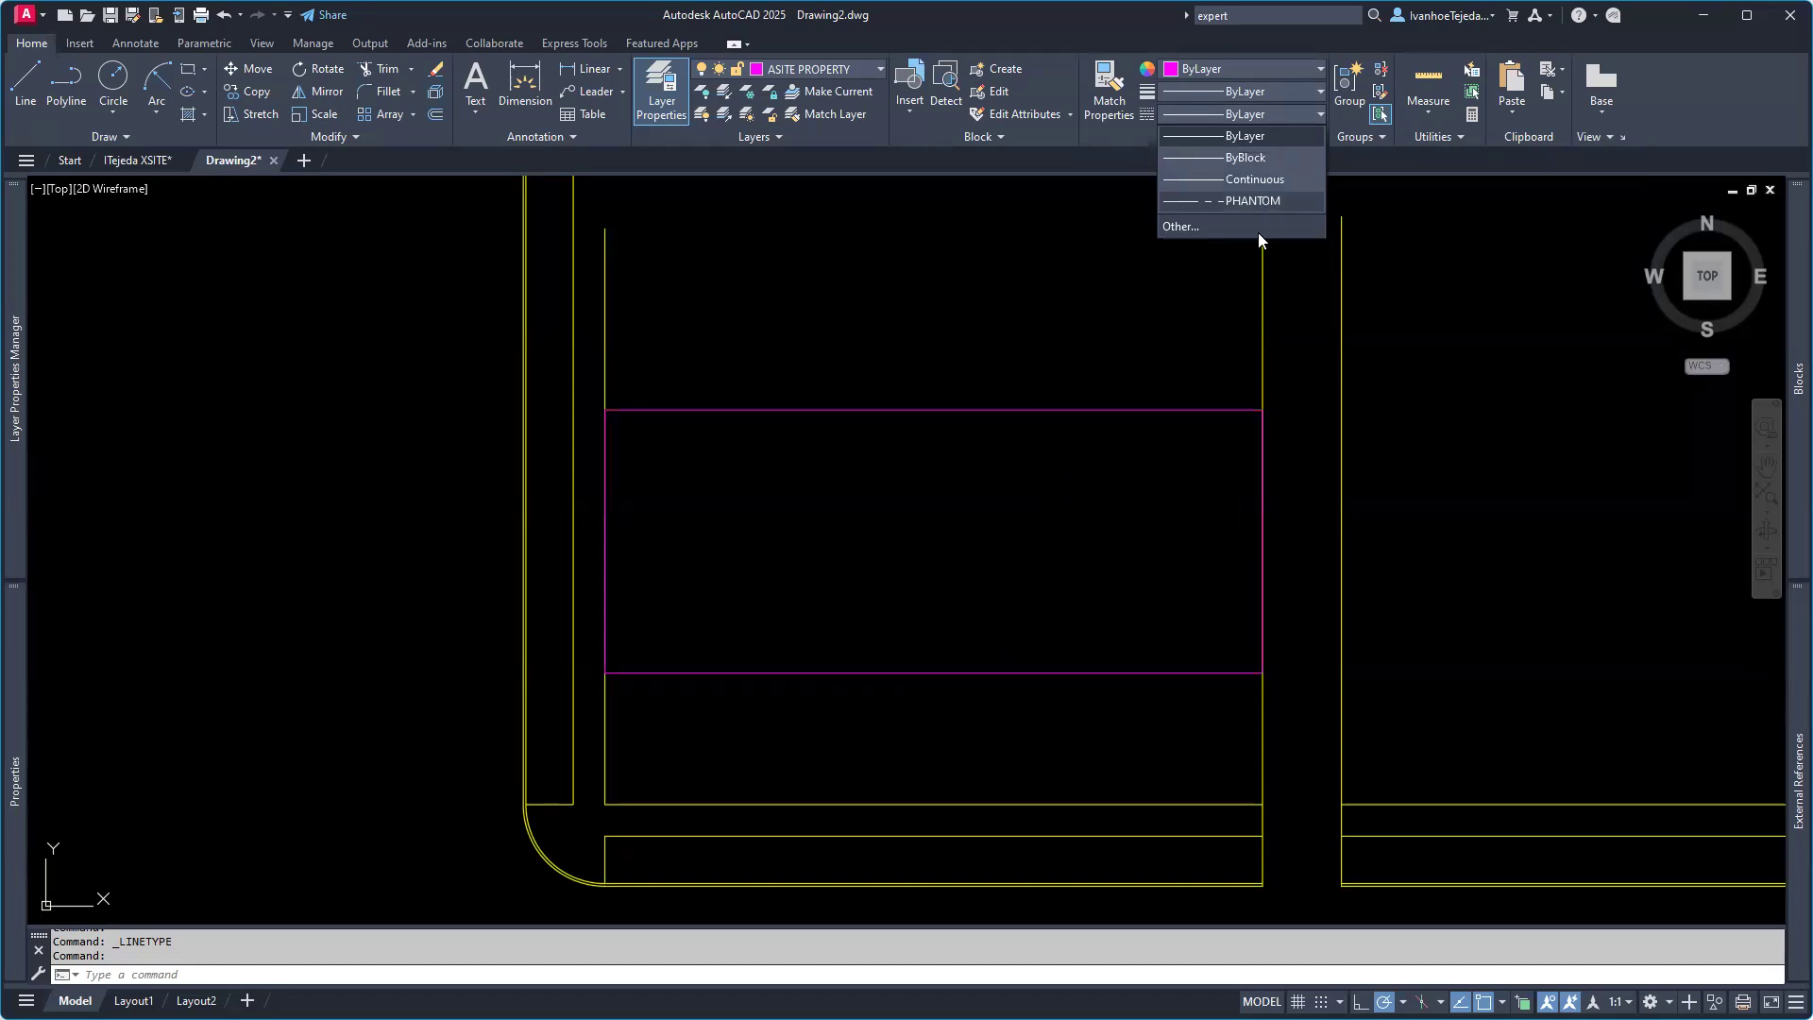
pyautogui.click(1266, 200)
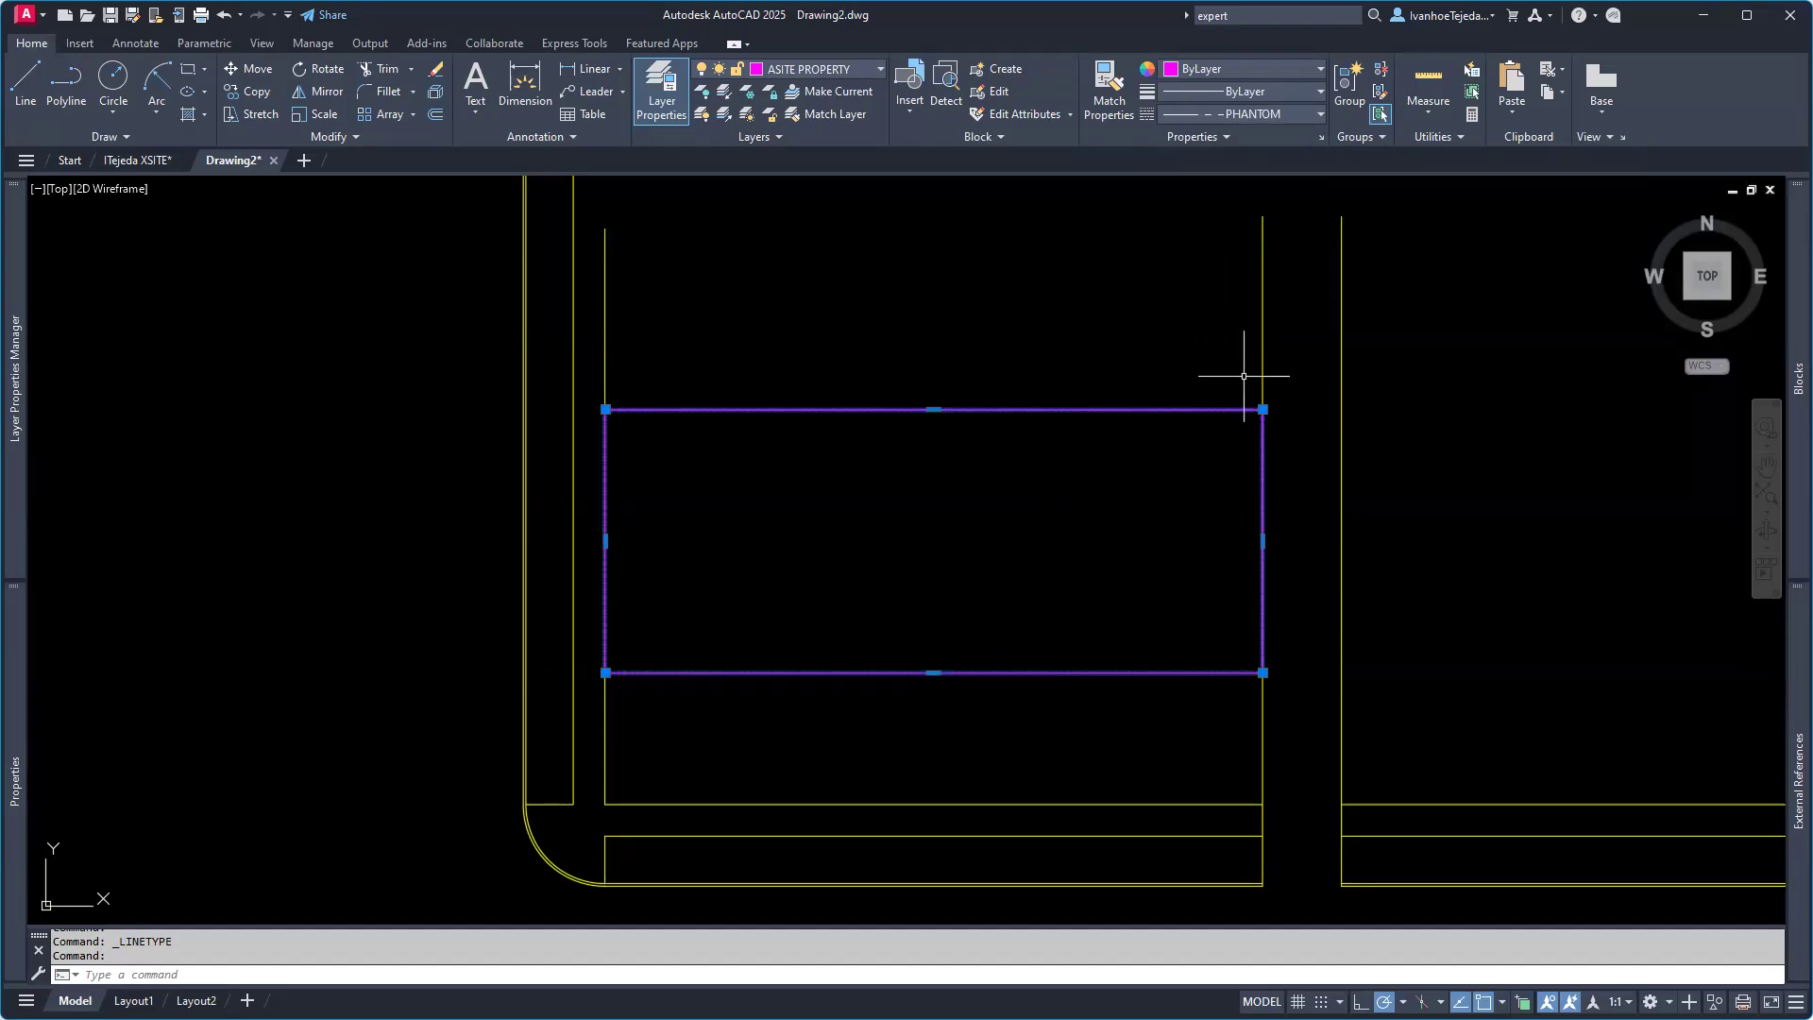
pyautogui.scroll(5, 1237, 383)
pyautogui.scroll(5, 1325, 539)
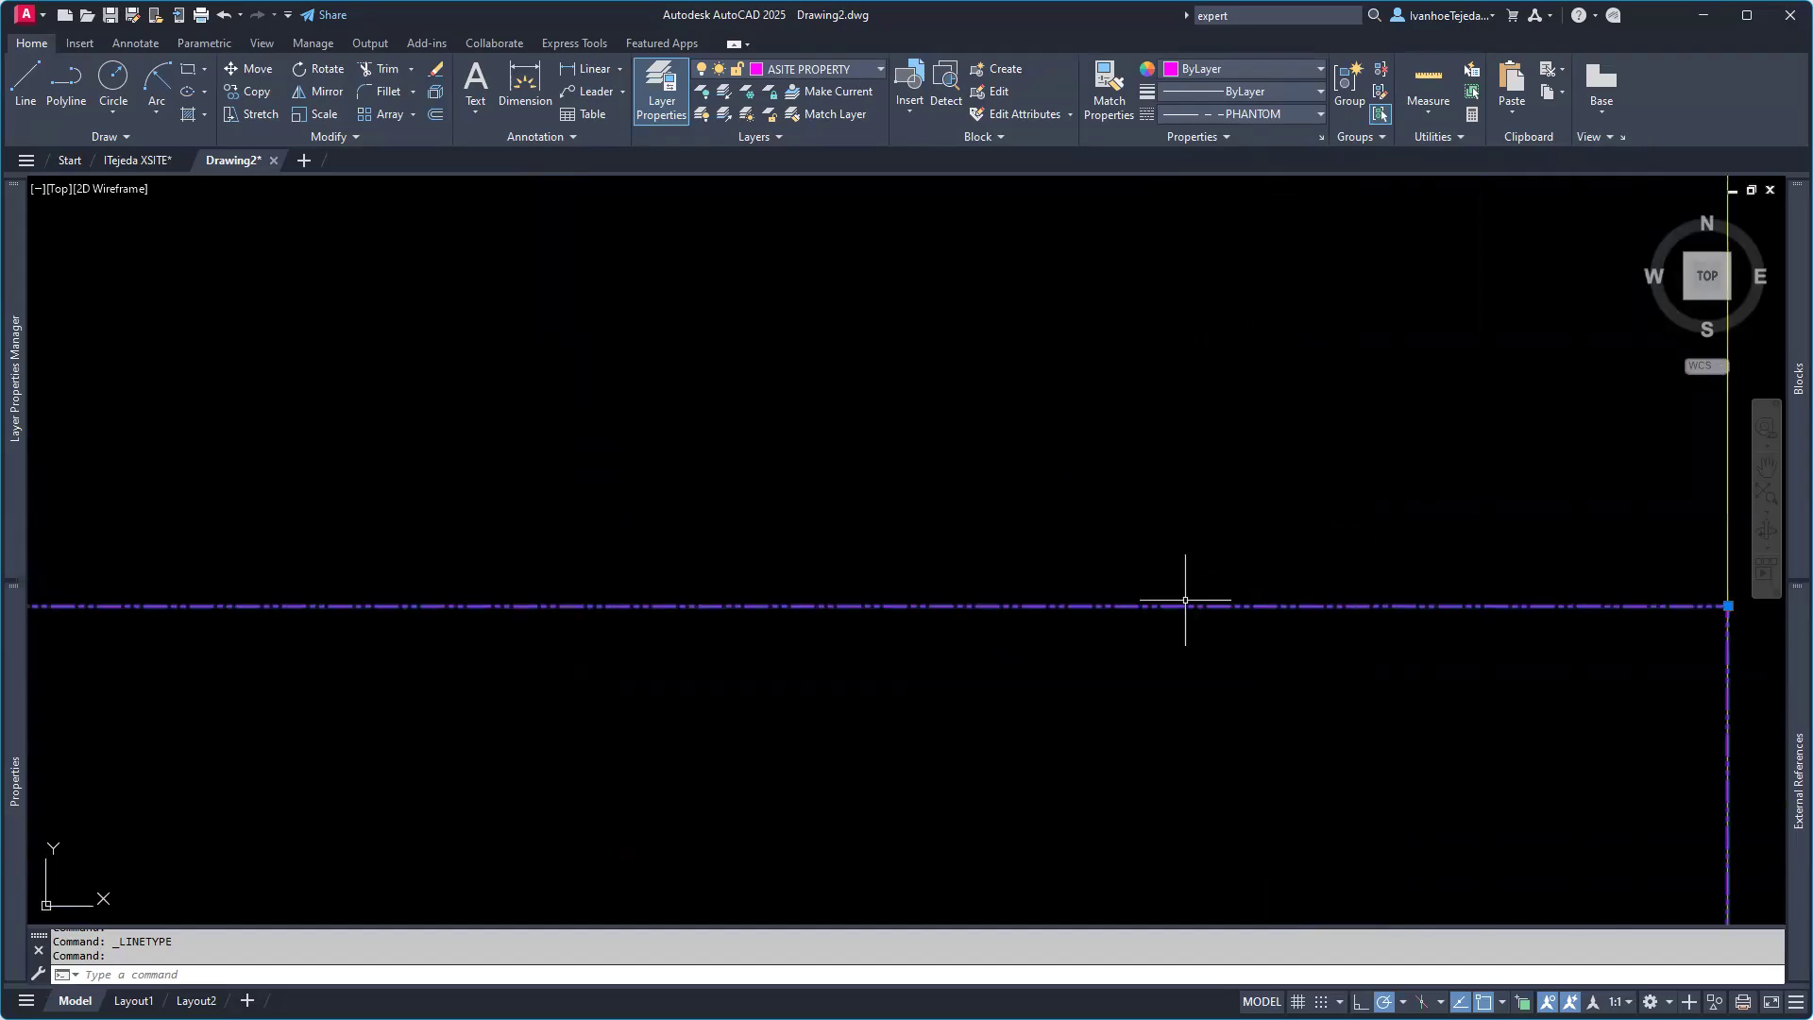
pyautogui.scroll(3, 1185, 605)
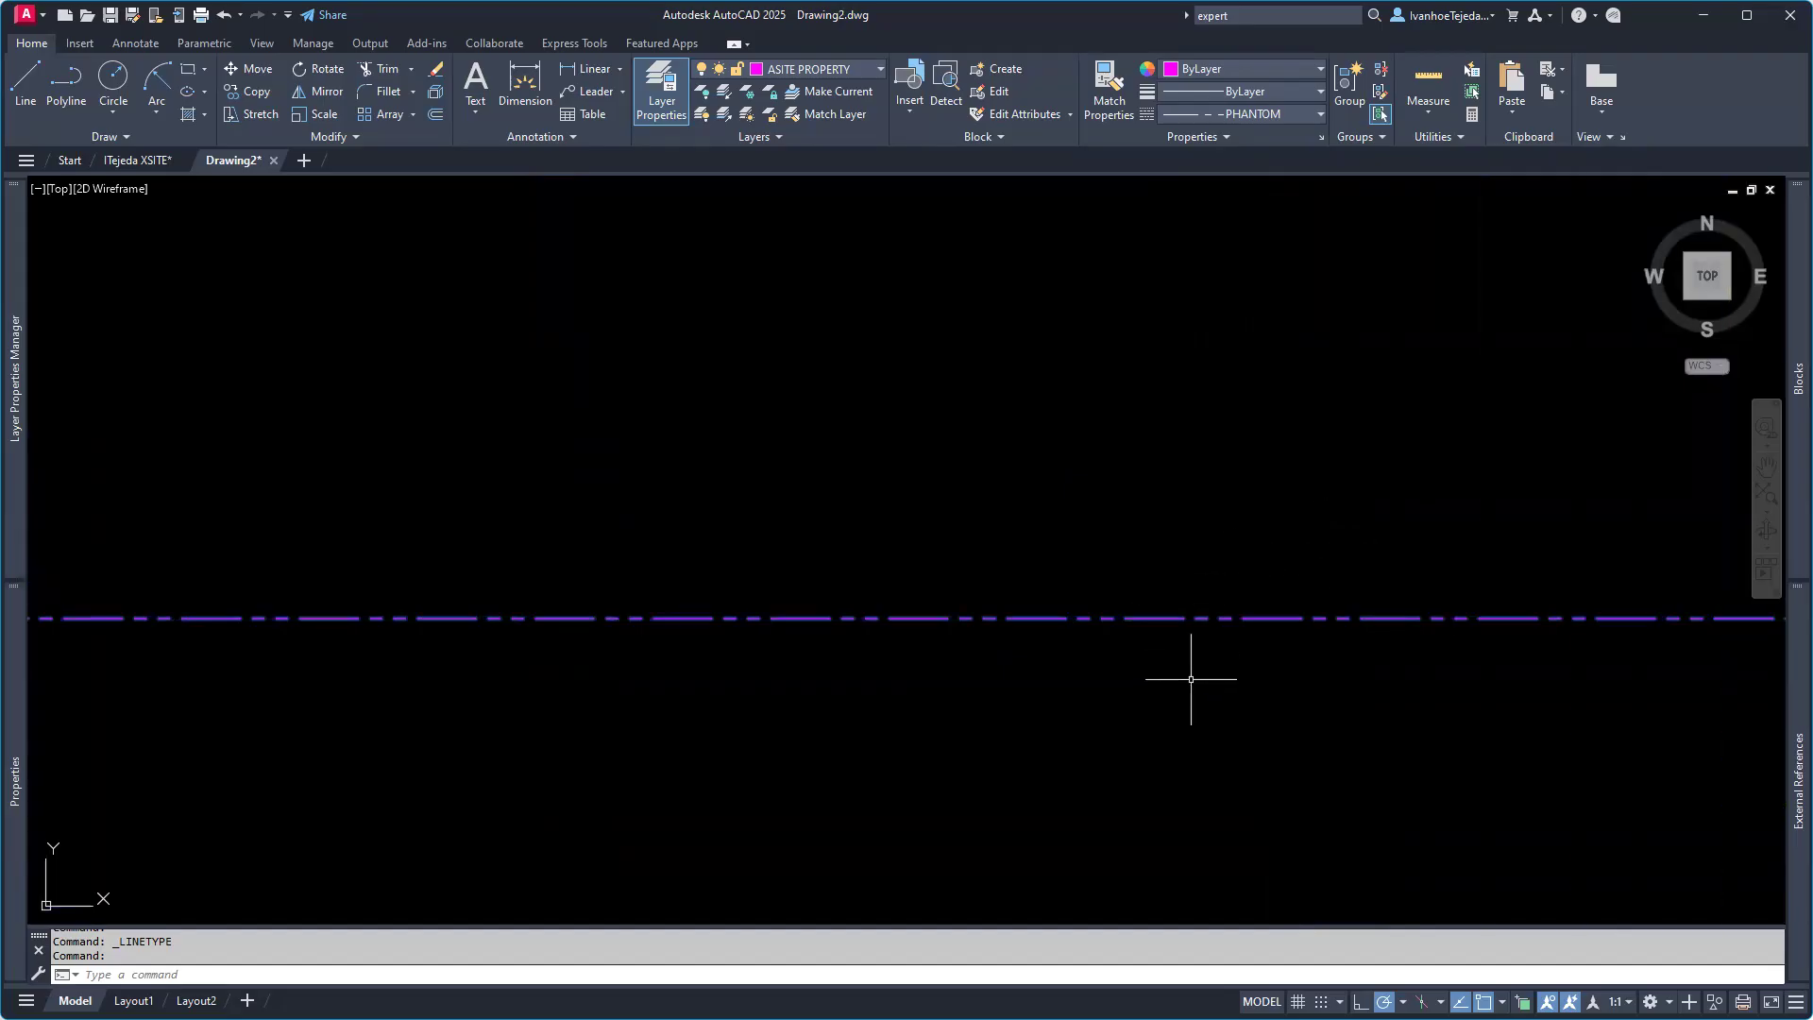
pyautogui.press('Escape')
pyautogui.press('Escape')
# Step: Select the property line polyline and display its full properties
pyautogui.moveTo(1219, 722); pyautogui.dragTo(801, 640, button='middle')
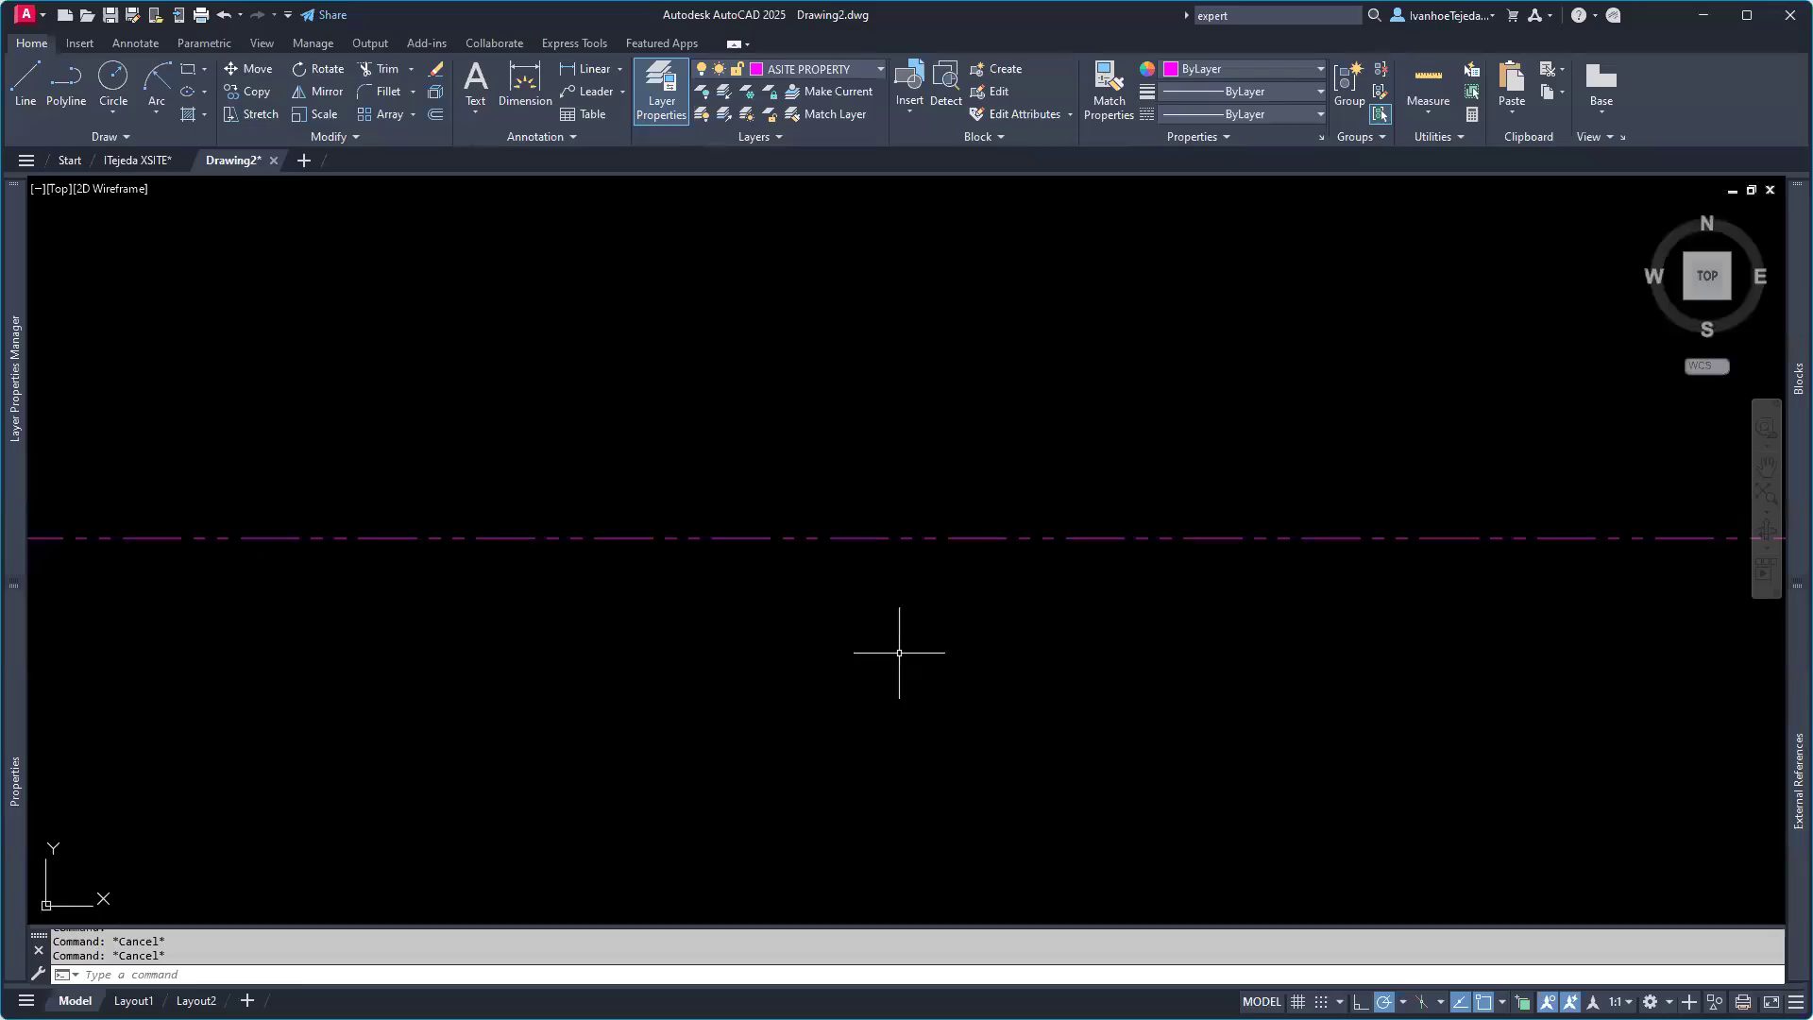
pyautogui.scroll(-4, 1247, 620)
pyautogui.scroll(-4, 1247, 619)
pyautogui.scroll(-4, 1199, 627)
pyautogui.moveTo(865, 676); pyautogui.dragTo(1047, 542, button='middle')
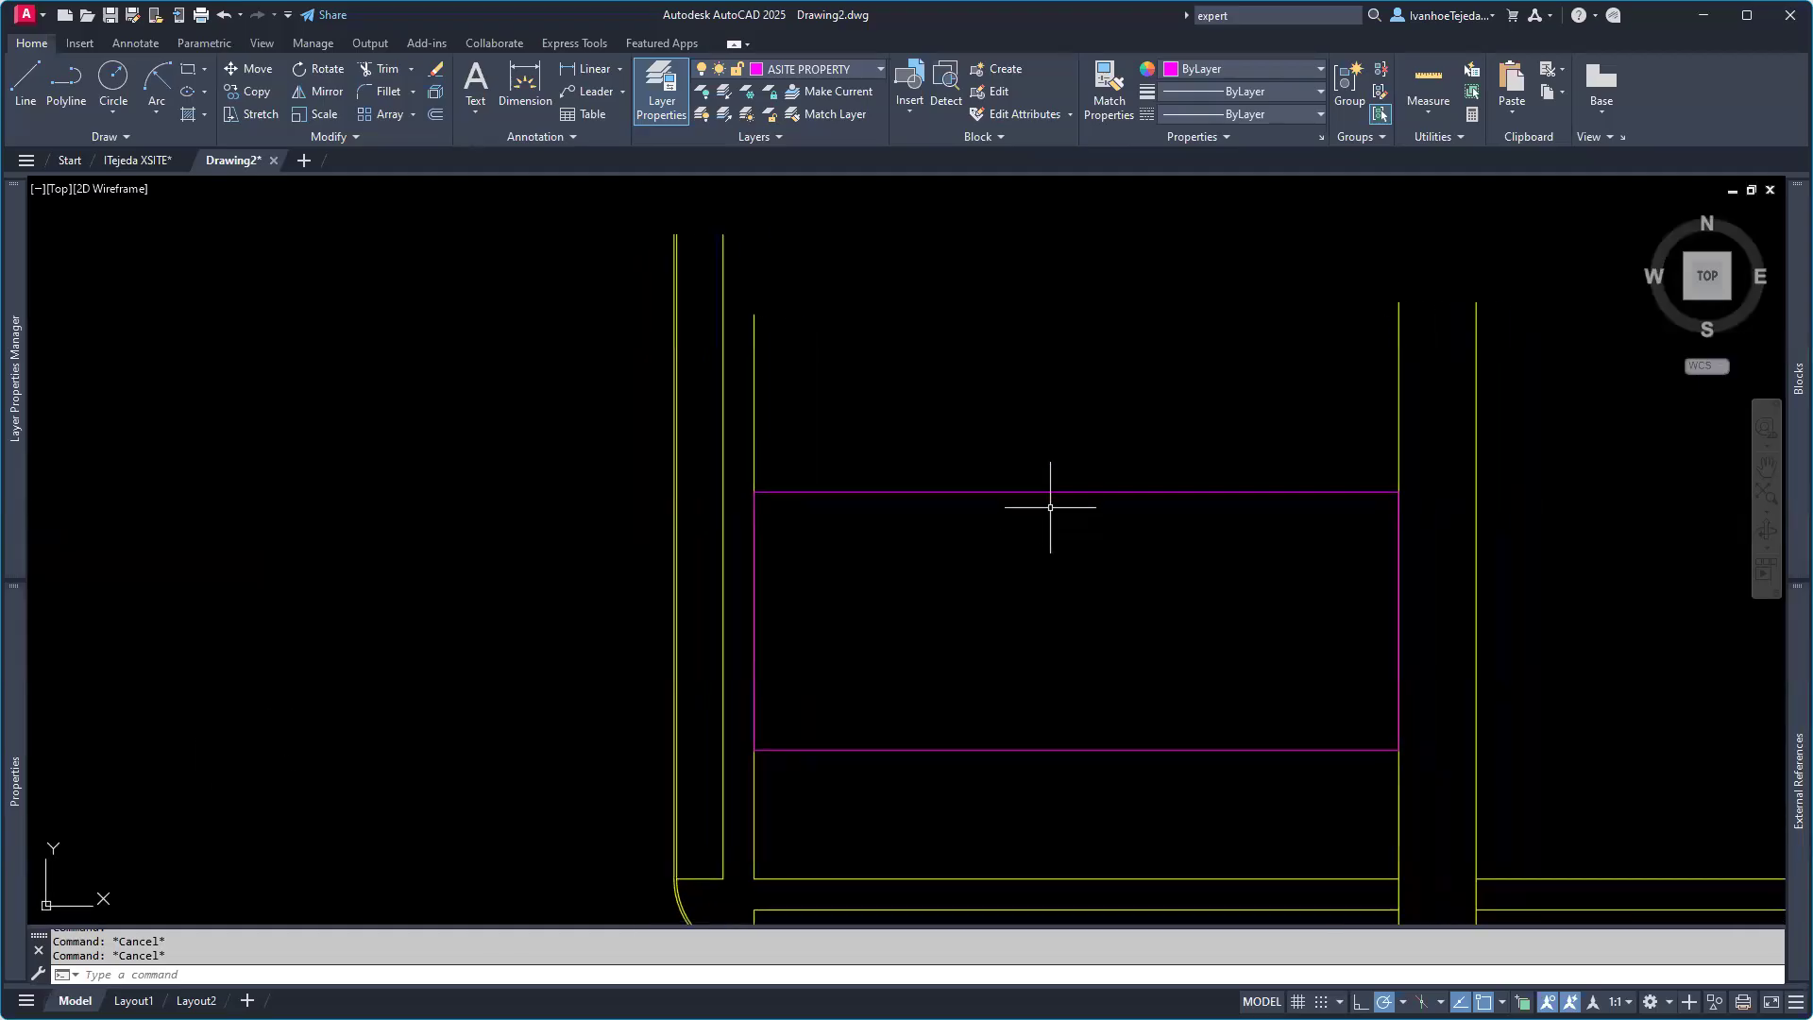
pyautogui.click(1060, 492)
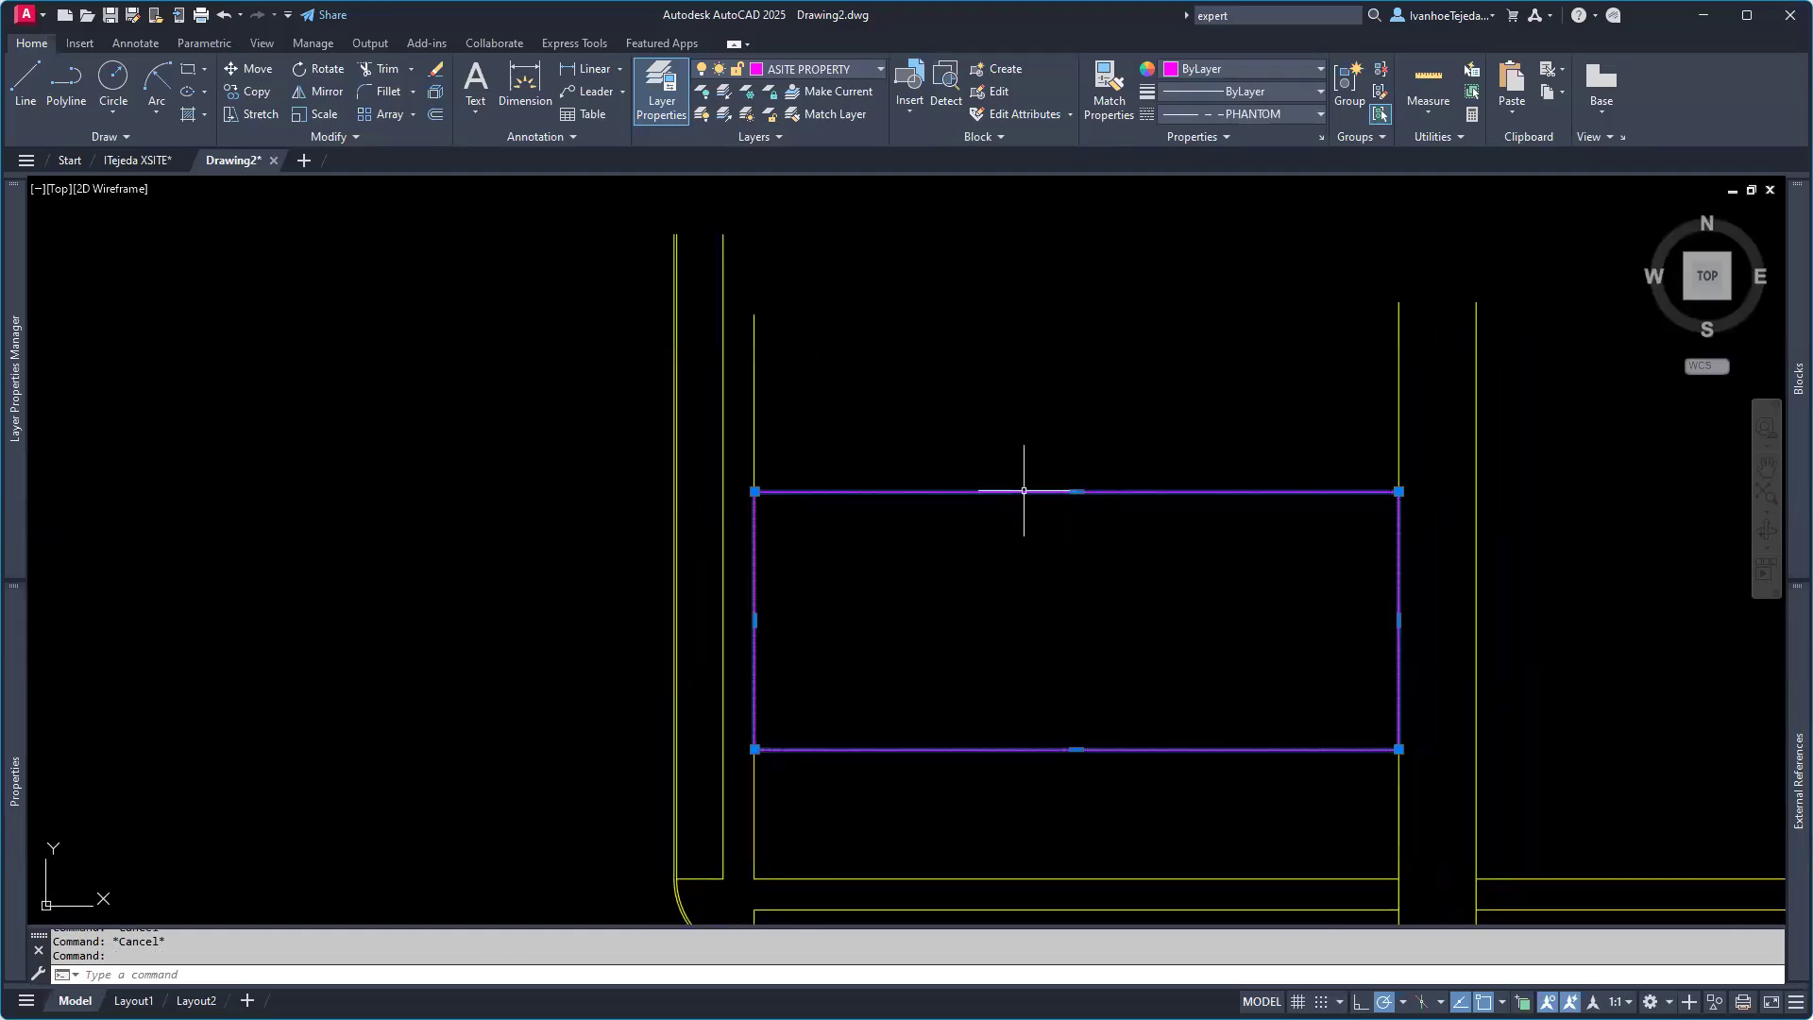
pyautogui.rightClick(1020, 490)
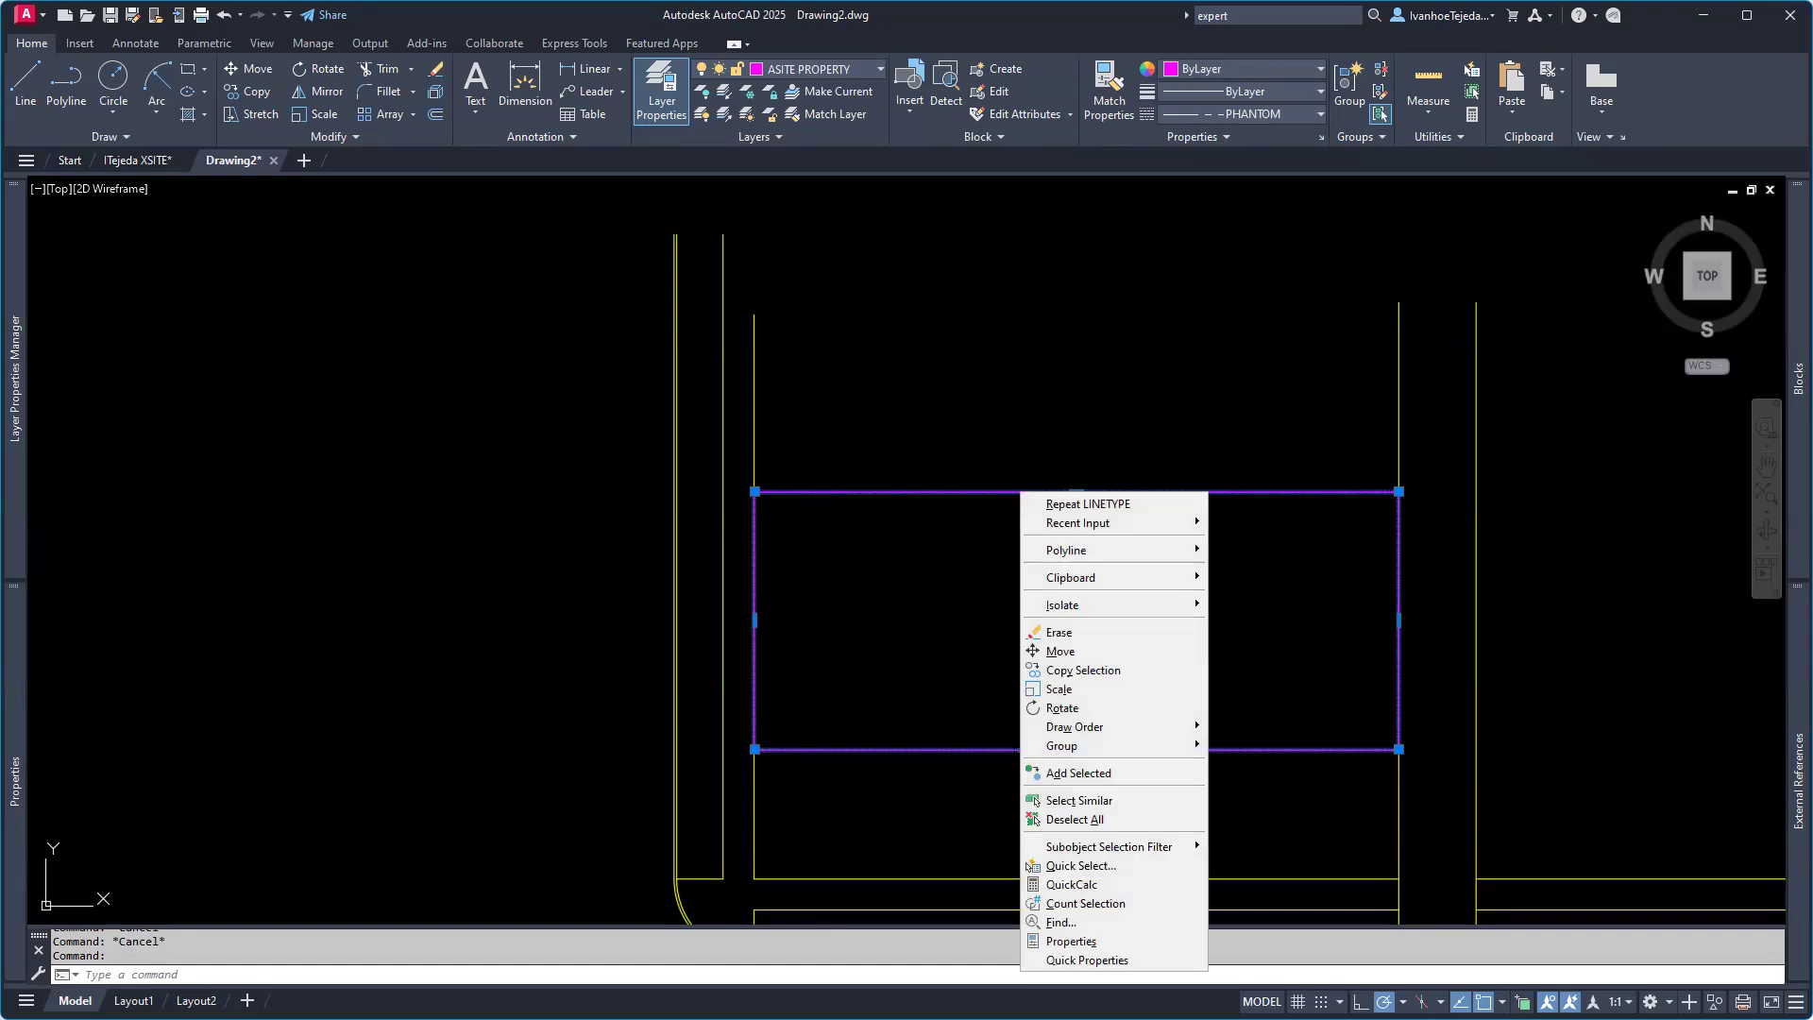
pyautogui.click(1070, 942)
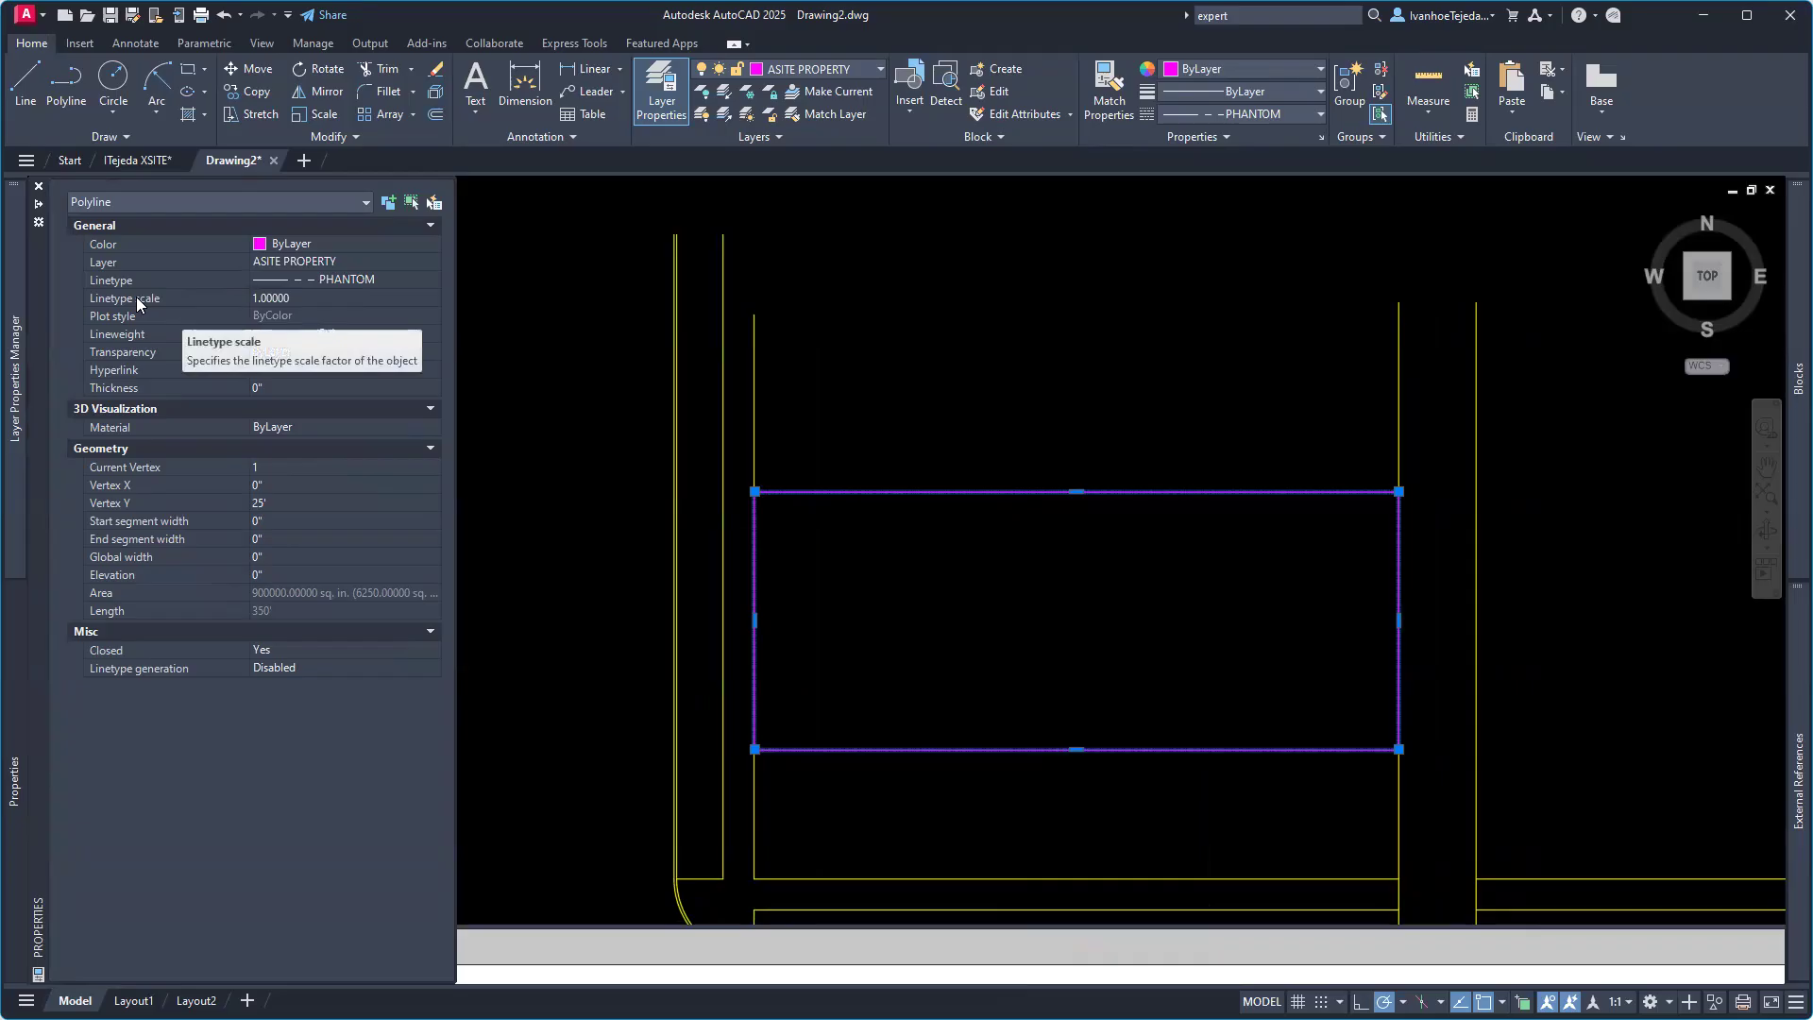
# Step: Set the linetype scale of the magenta property rectangle to 12
pyautogui.click(308, 299)
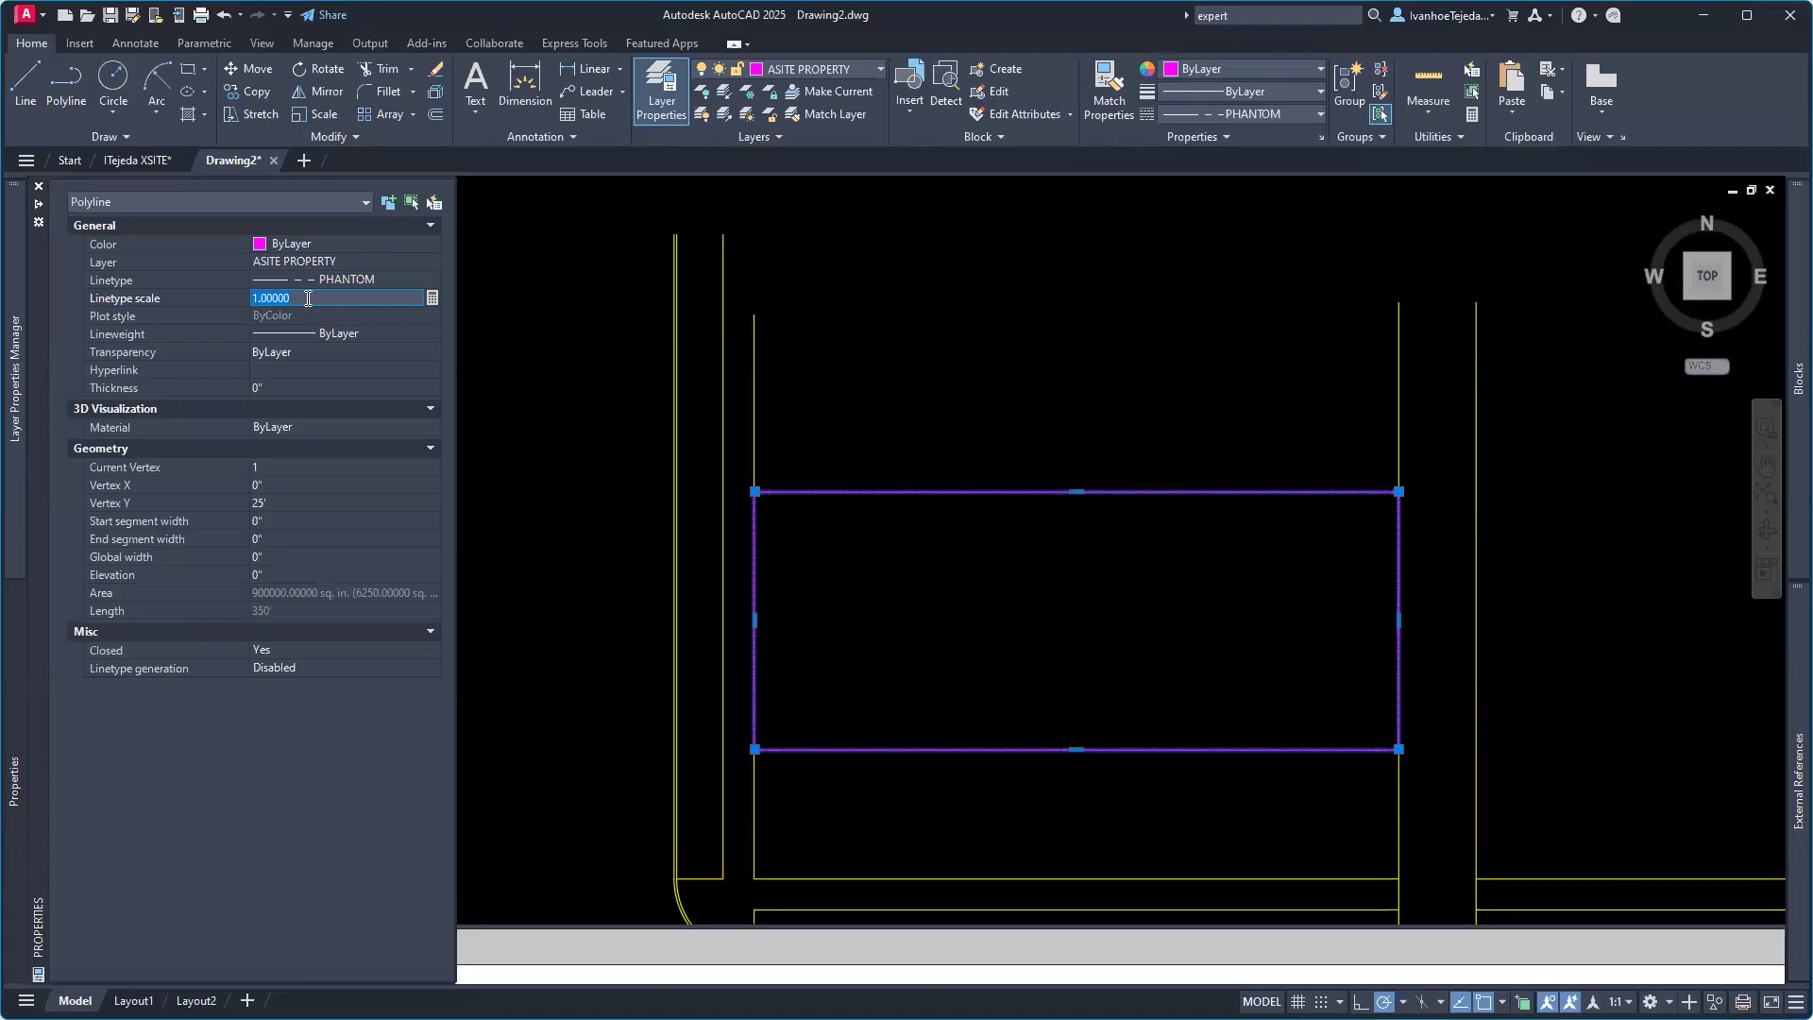
pyautogui.write('12')
pyautogui.press('Return')
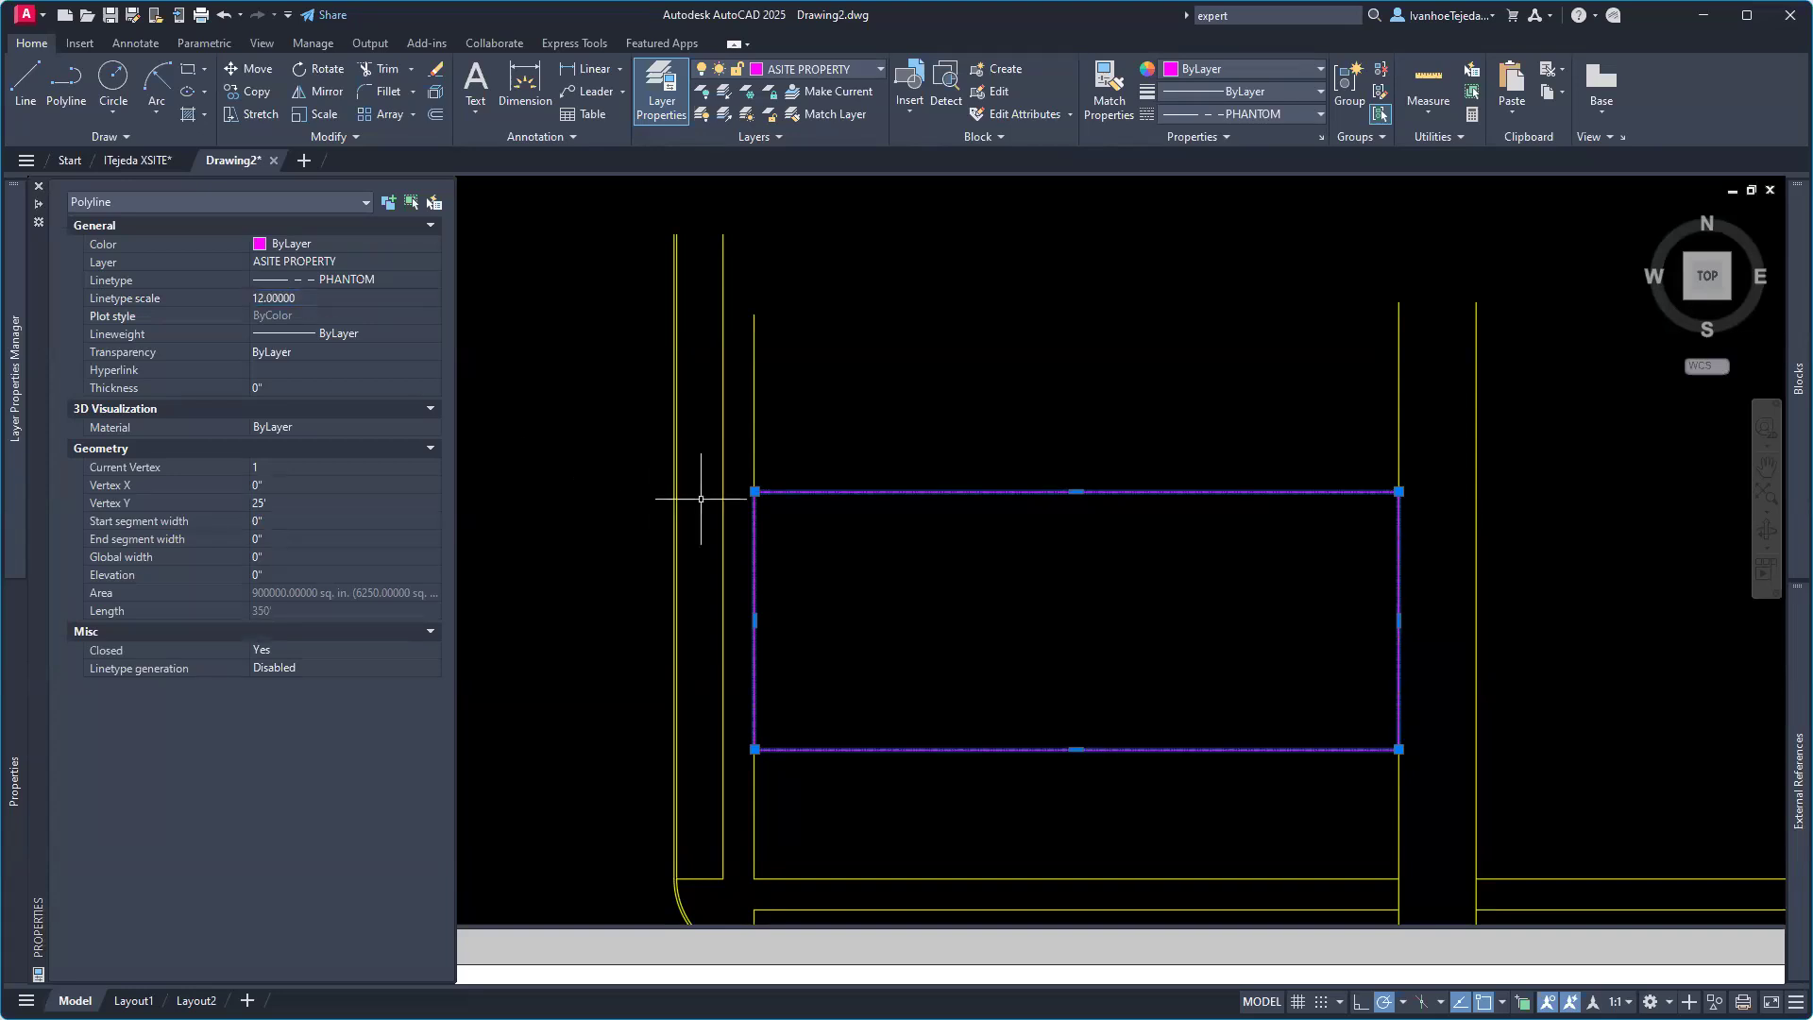
# Step: Set the property rectangle's linetype scale to 24
pyautogui.scroll(5, 743, 498)
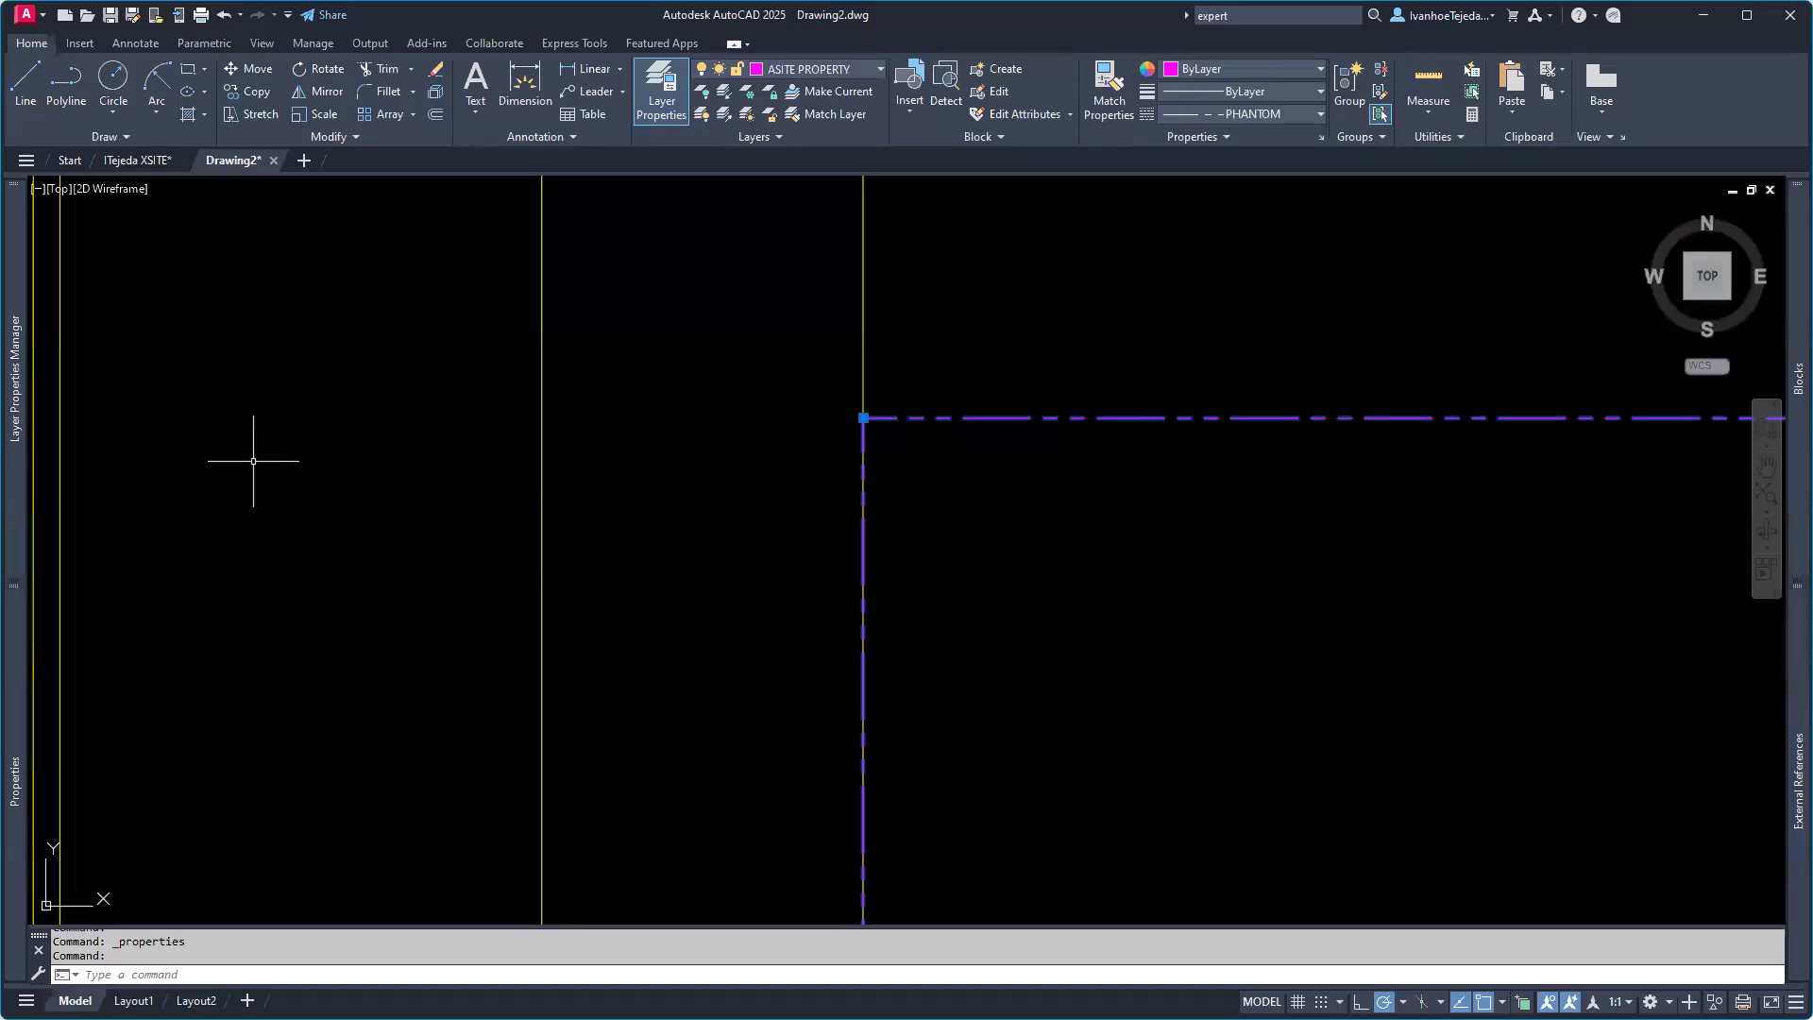
pyautogui.moveTo(19, 389)
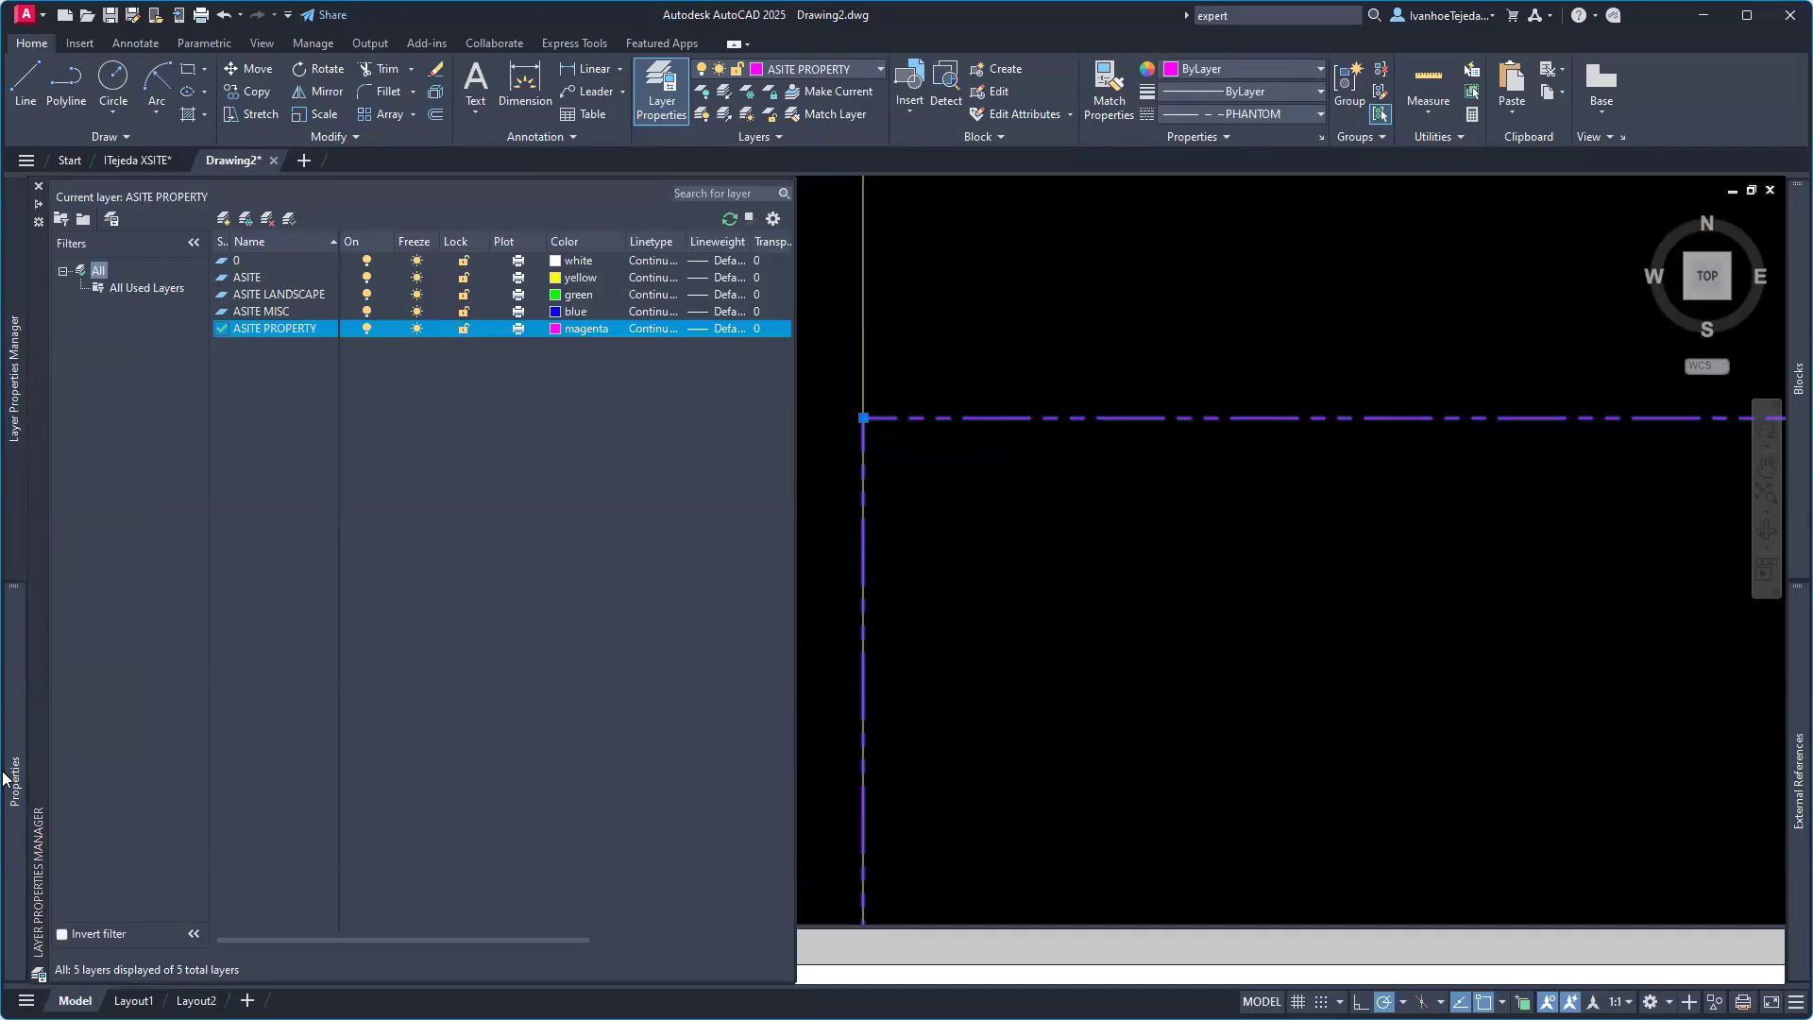
pyautogui.moveTo(13, 761)
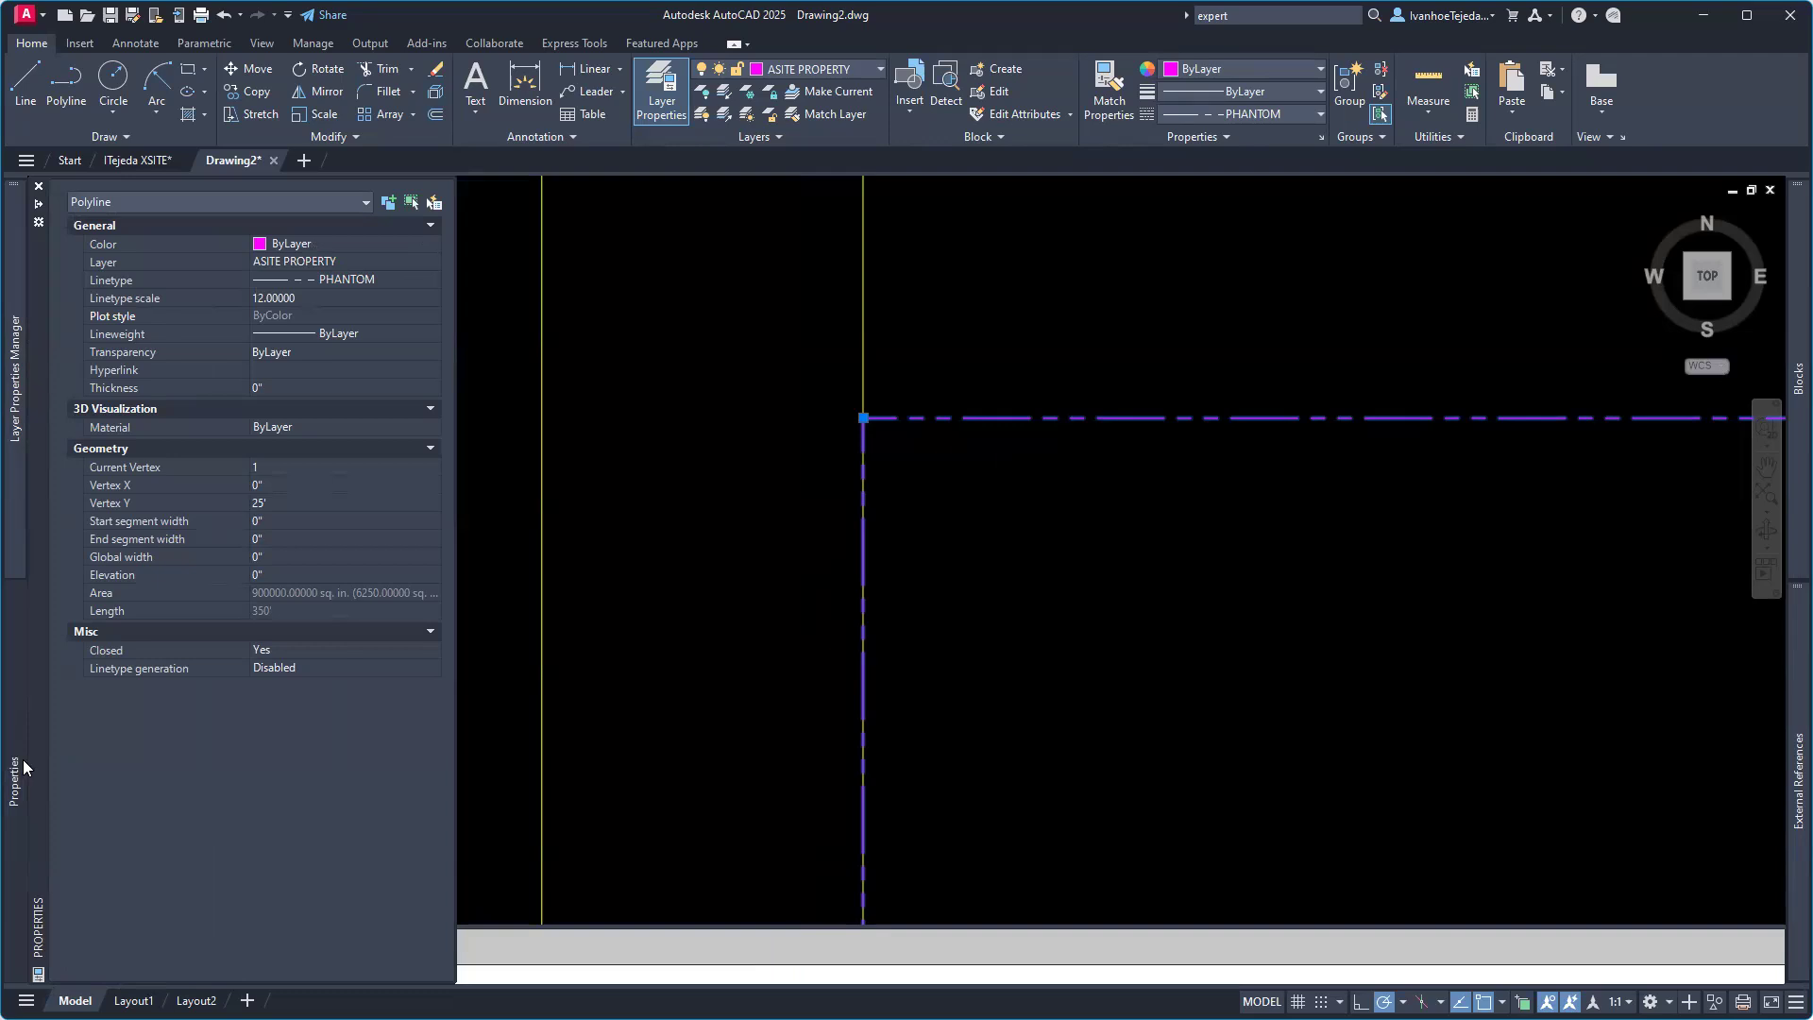
pyautogui.click(319, 297)
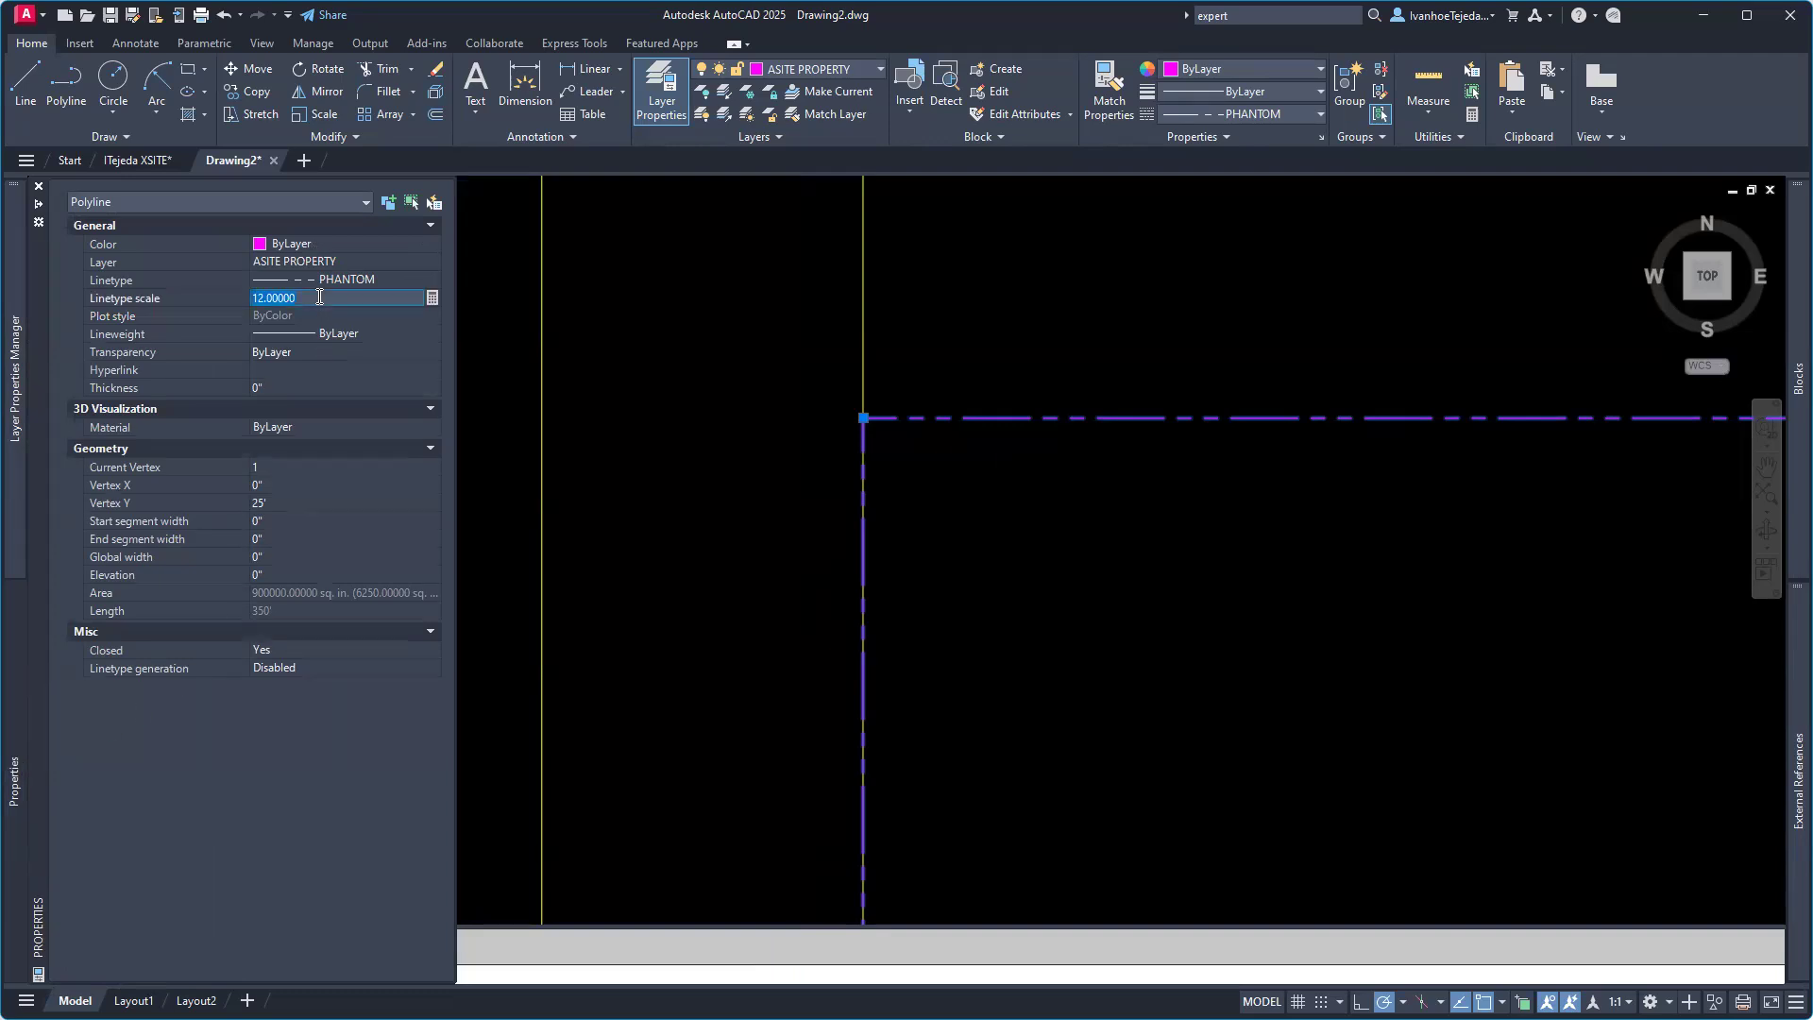
pyautogui.write('24')
pyautogui.press('Return')
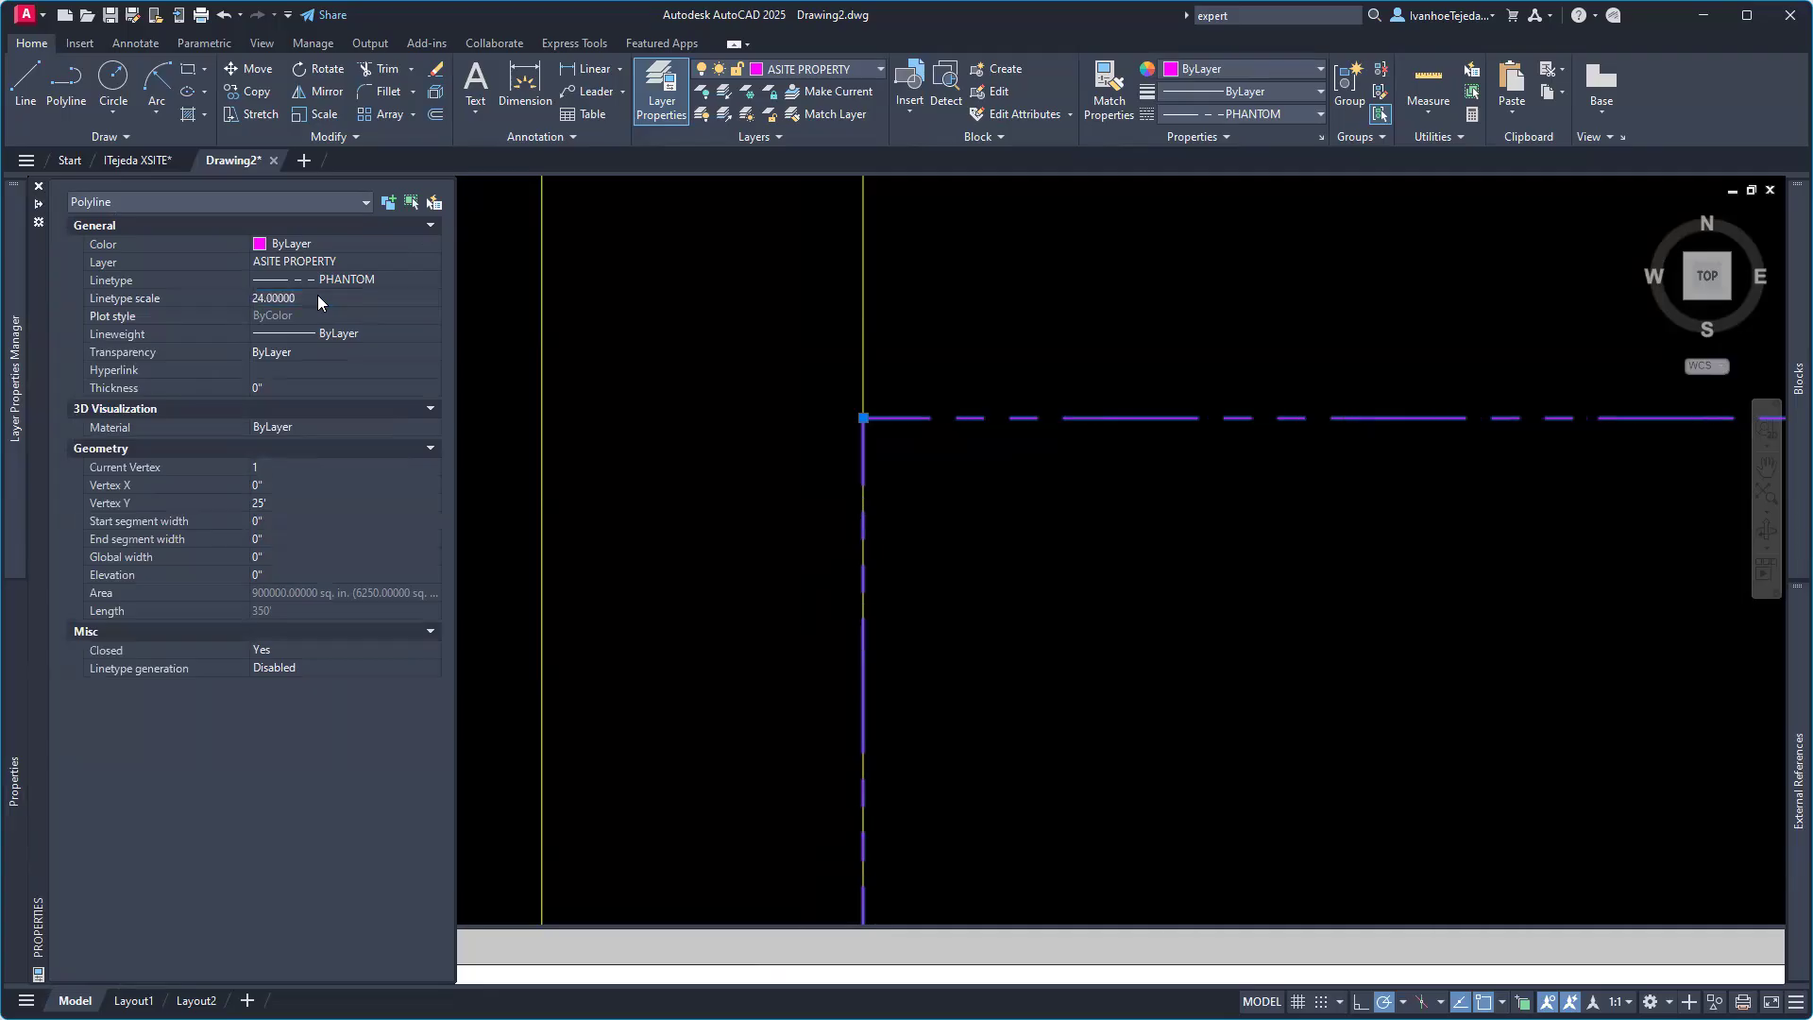
# Step: Set the linetype scale of the selected property rectangle to 48
pyautogui.scroll(-10, 1154, 576)
pyautogui.hotkey('ctrl', '1')
pyautogui.moveTo(1194, 579); pyautogui.dragTo(563, 402, button='middle')
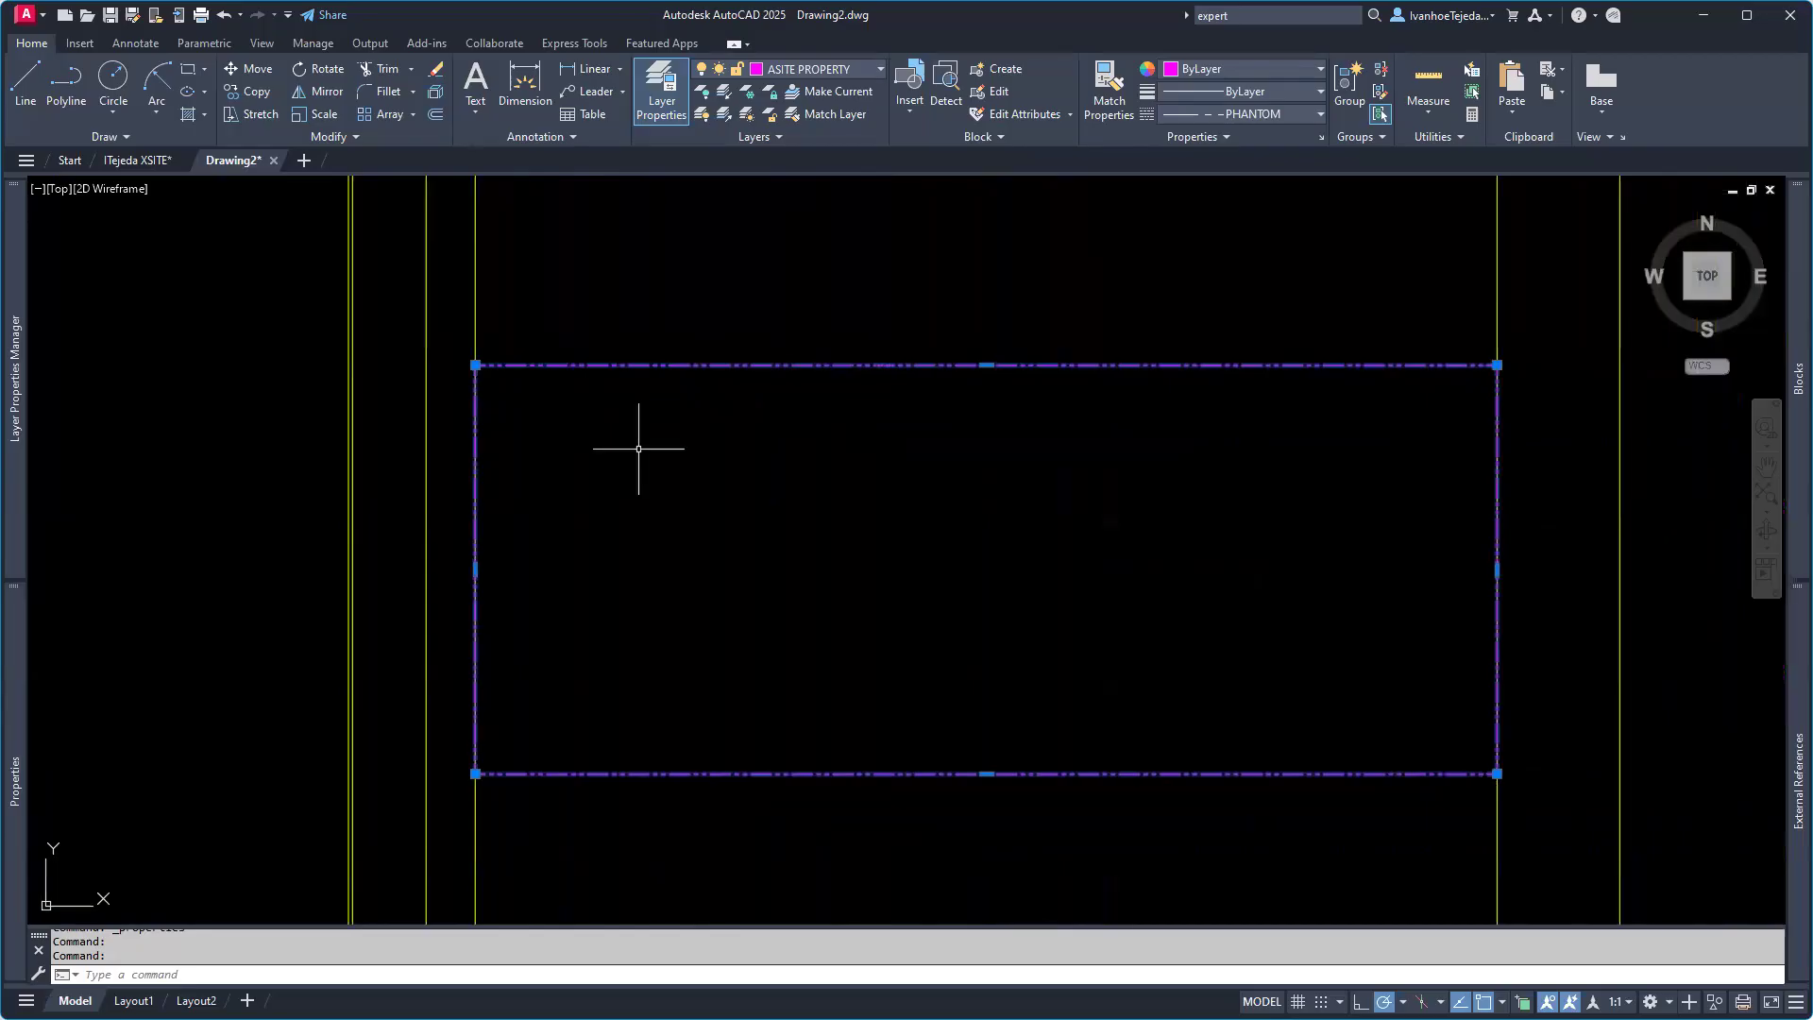
pyautogui.click(14, 761)
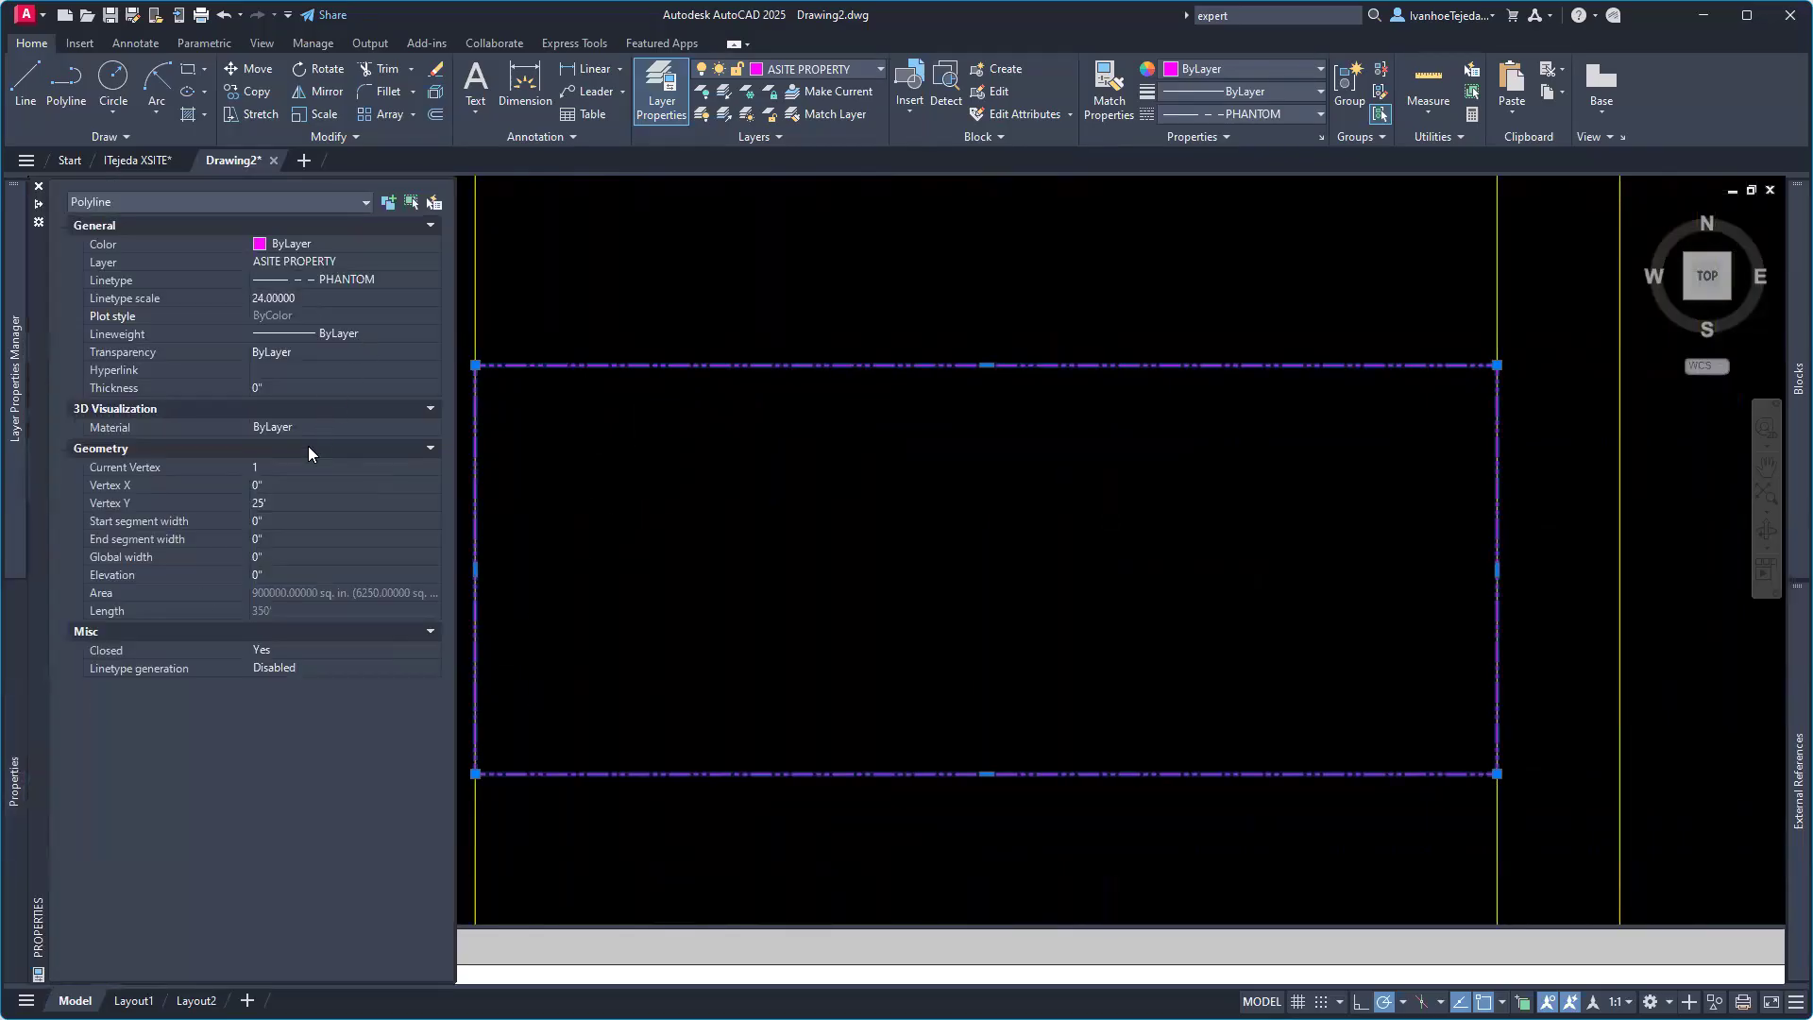
pyautogui.click(308, 298)
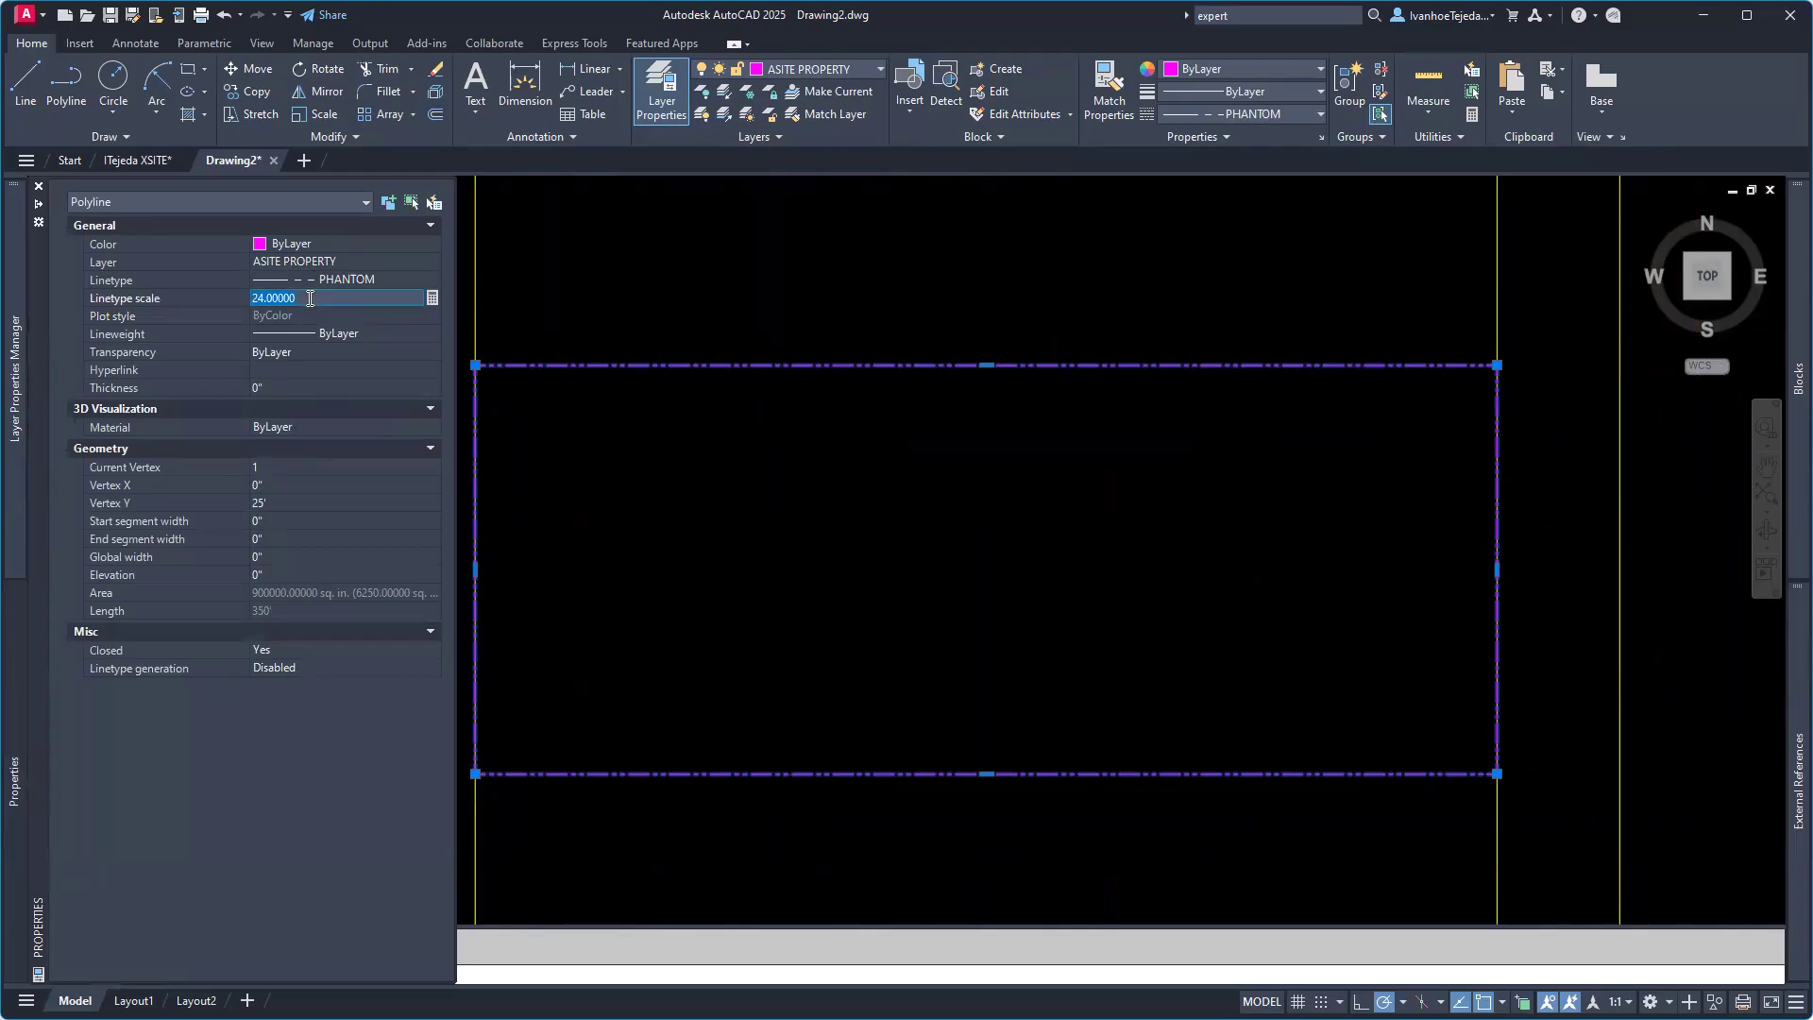
pyautogui.write('48')
pyautogui.press('Return')
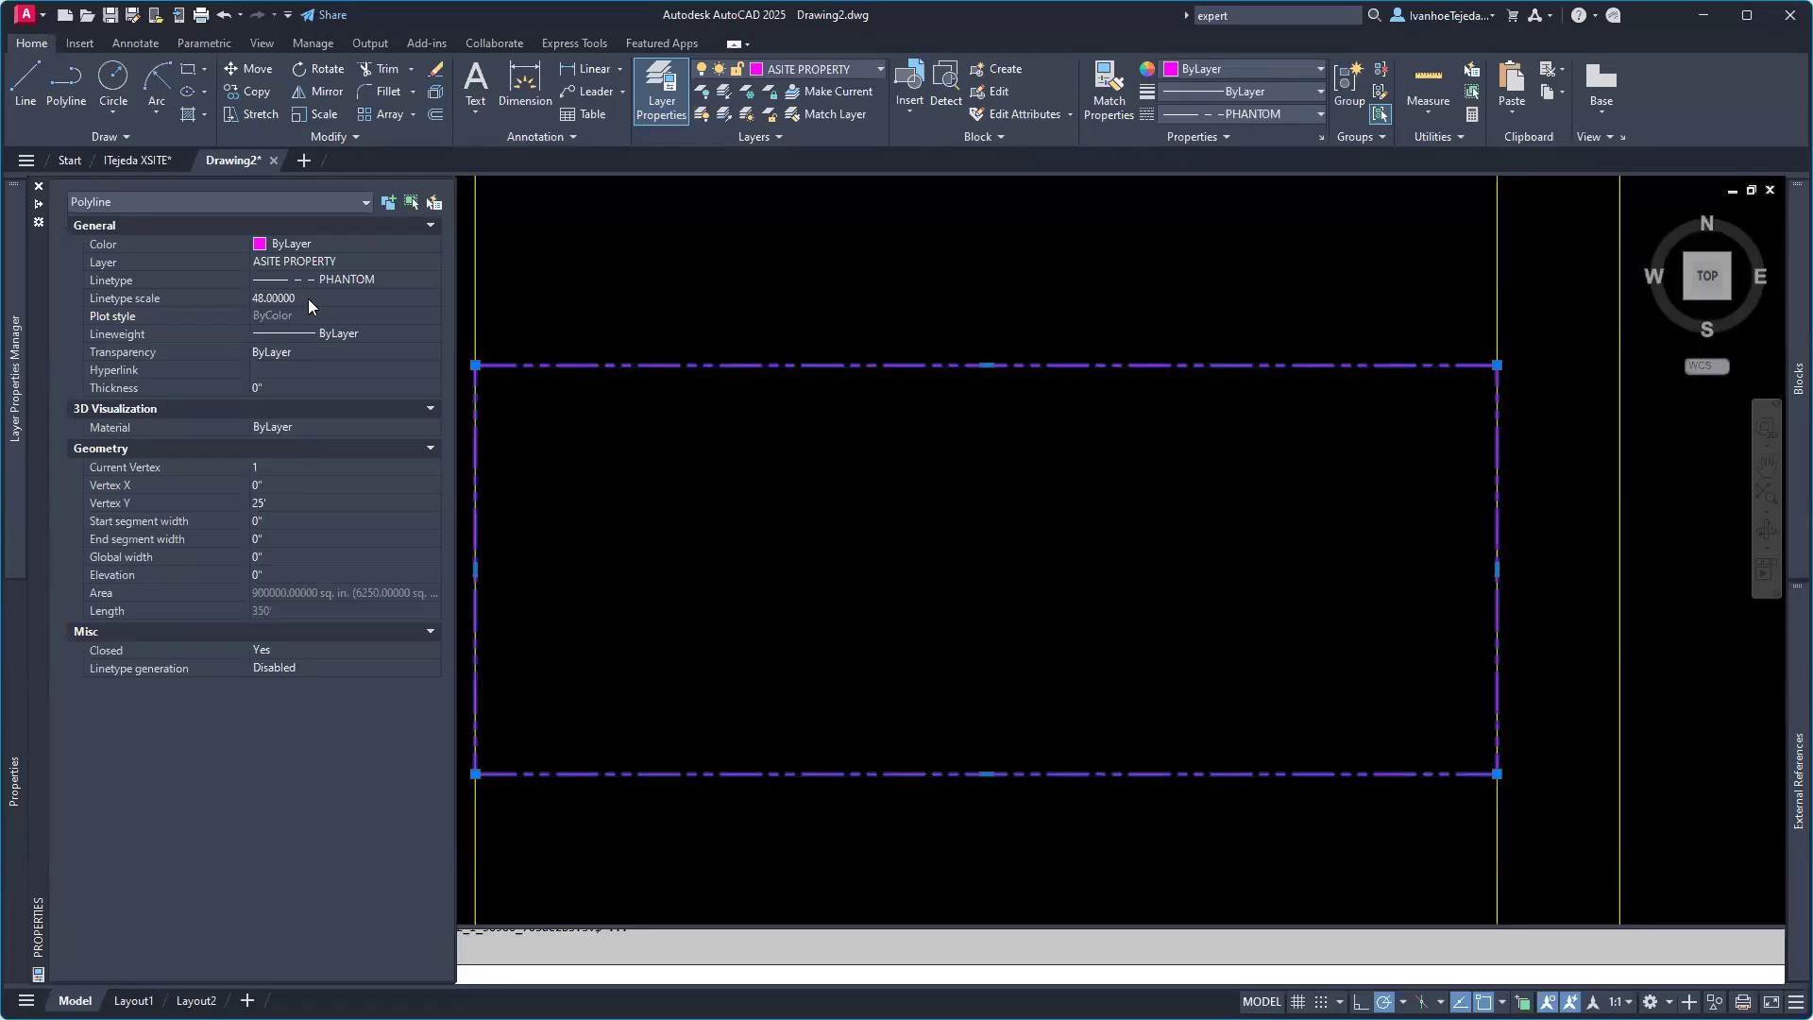
# Step: Set the property rectangle's linetype scale to 96 and deselect it
pyautogui.click(308, 298)
pyautogui.write('96')
pyautogui.press('Return')
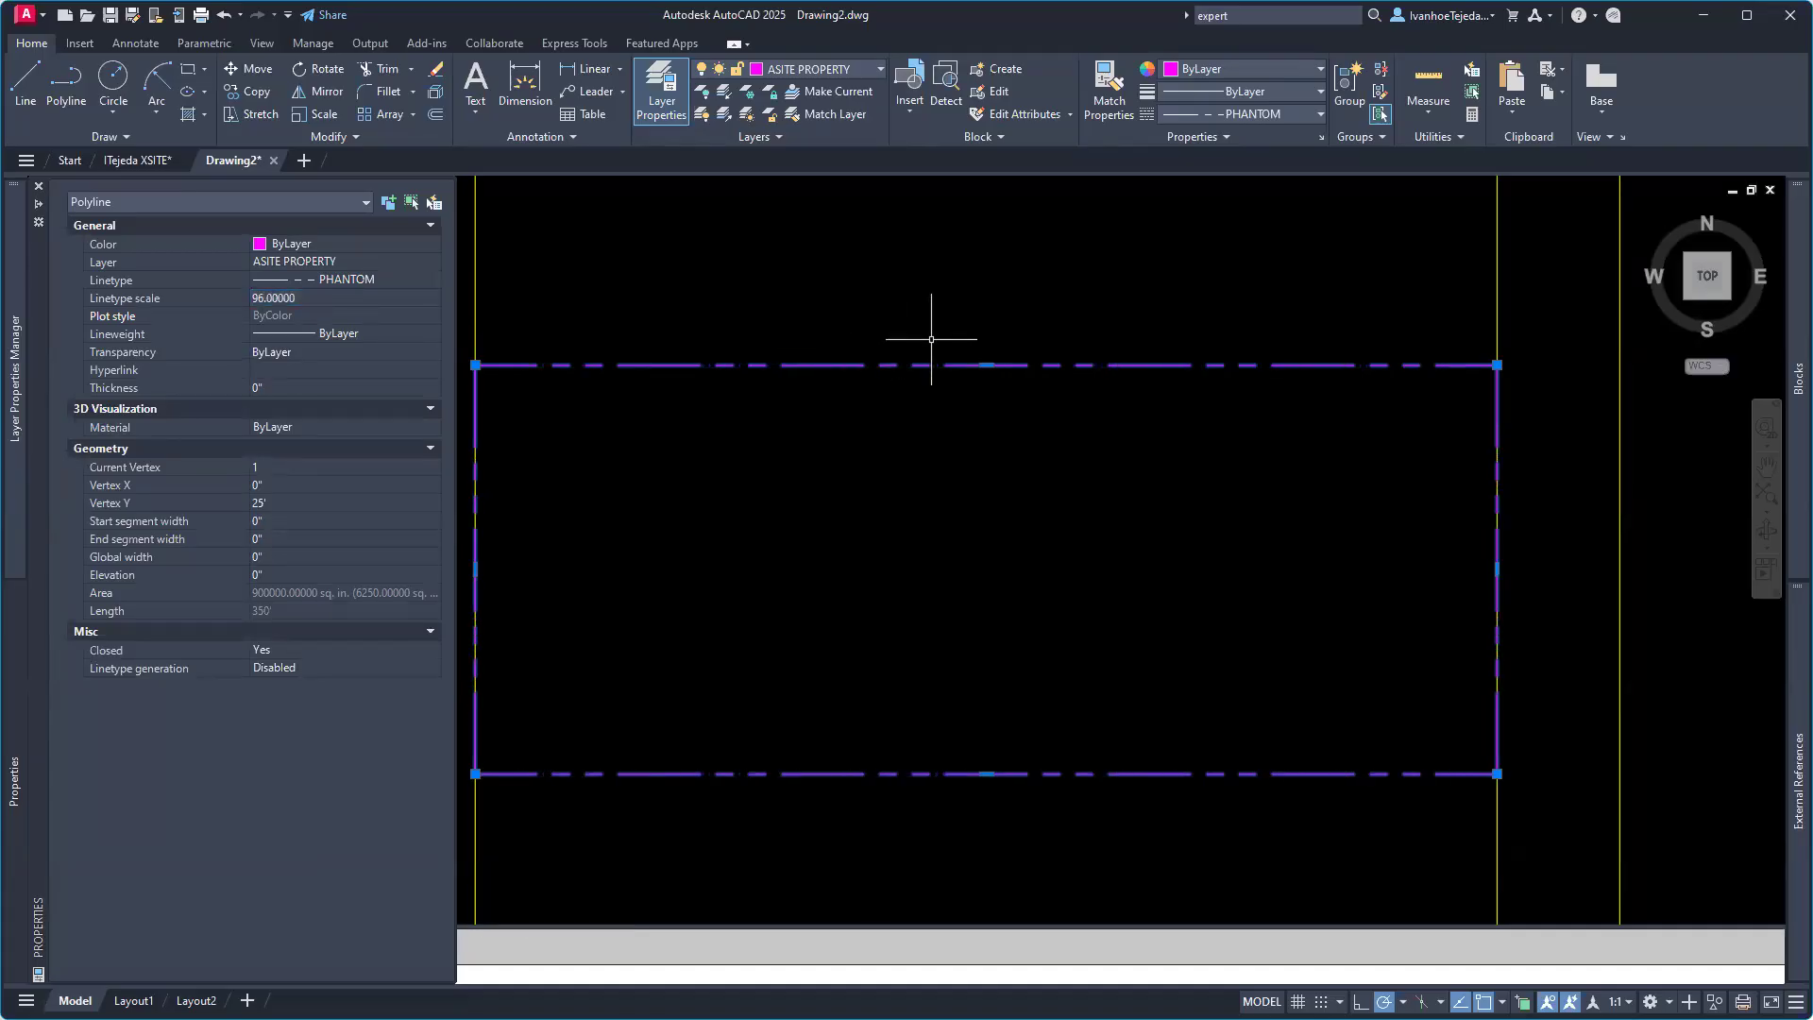
pyautogui.press('Escape')
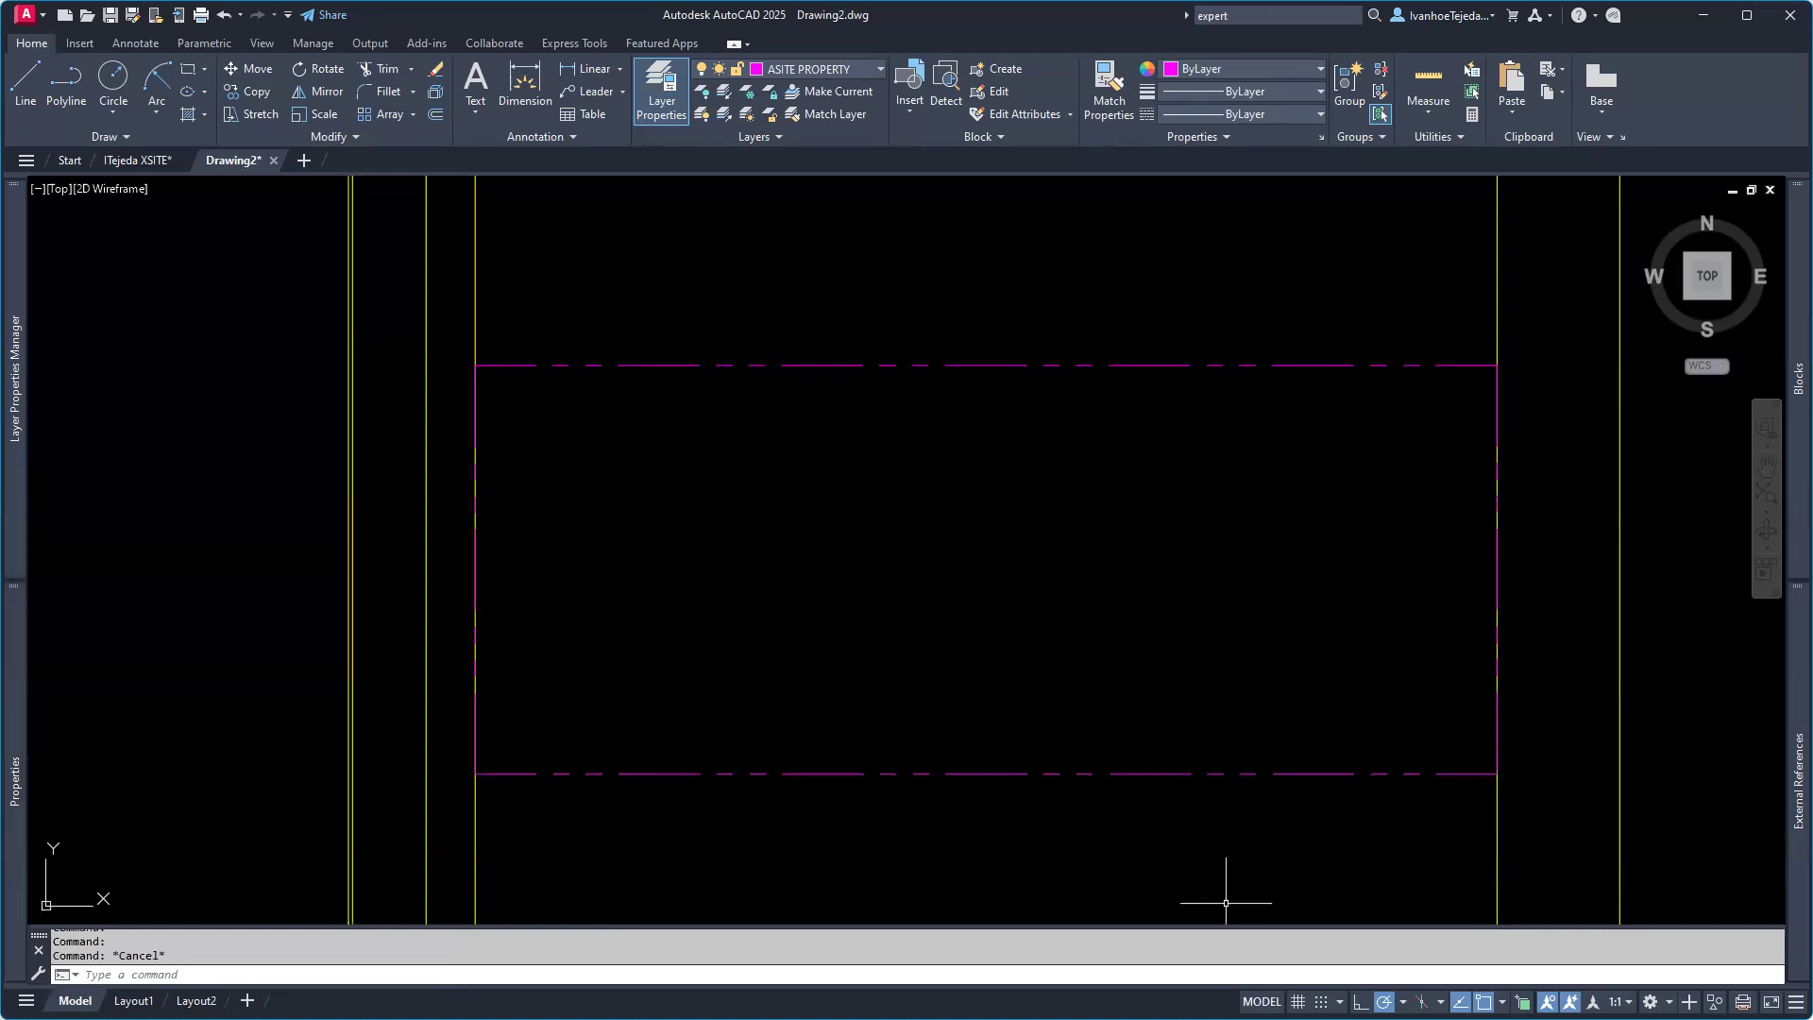
# Step: Compare the drawing with XSITE SU25.pdf in Acrobat and examine the dimensions of the building outlines below the property line
pyautogui.hotkey('alt', 'Tab')
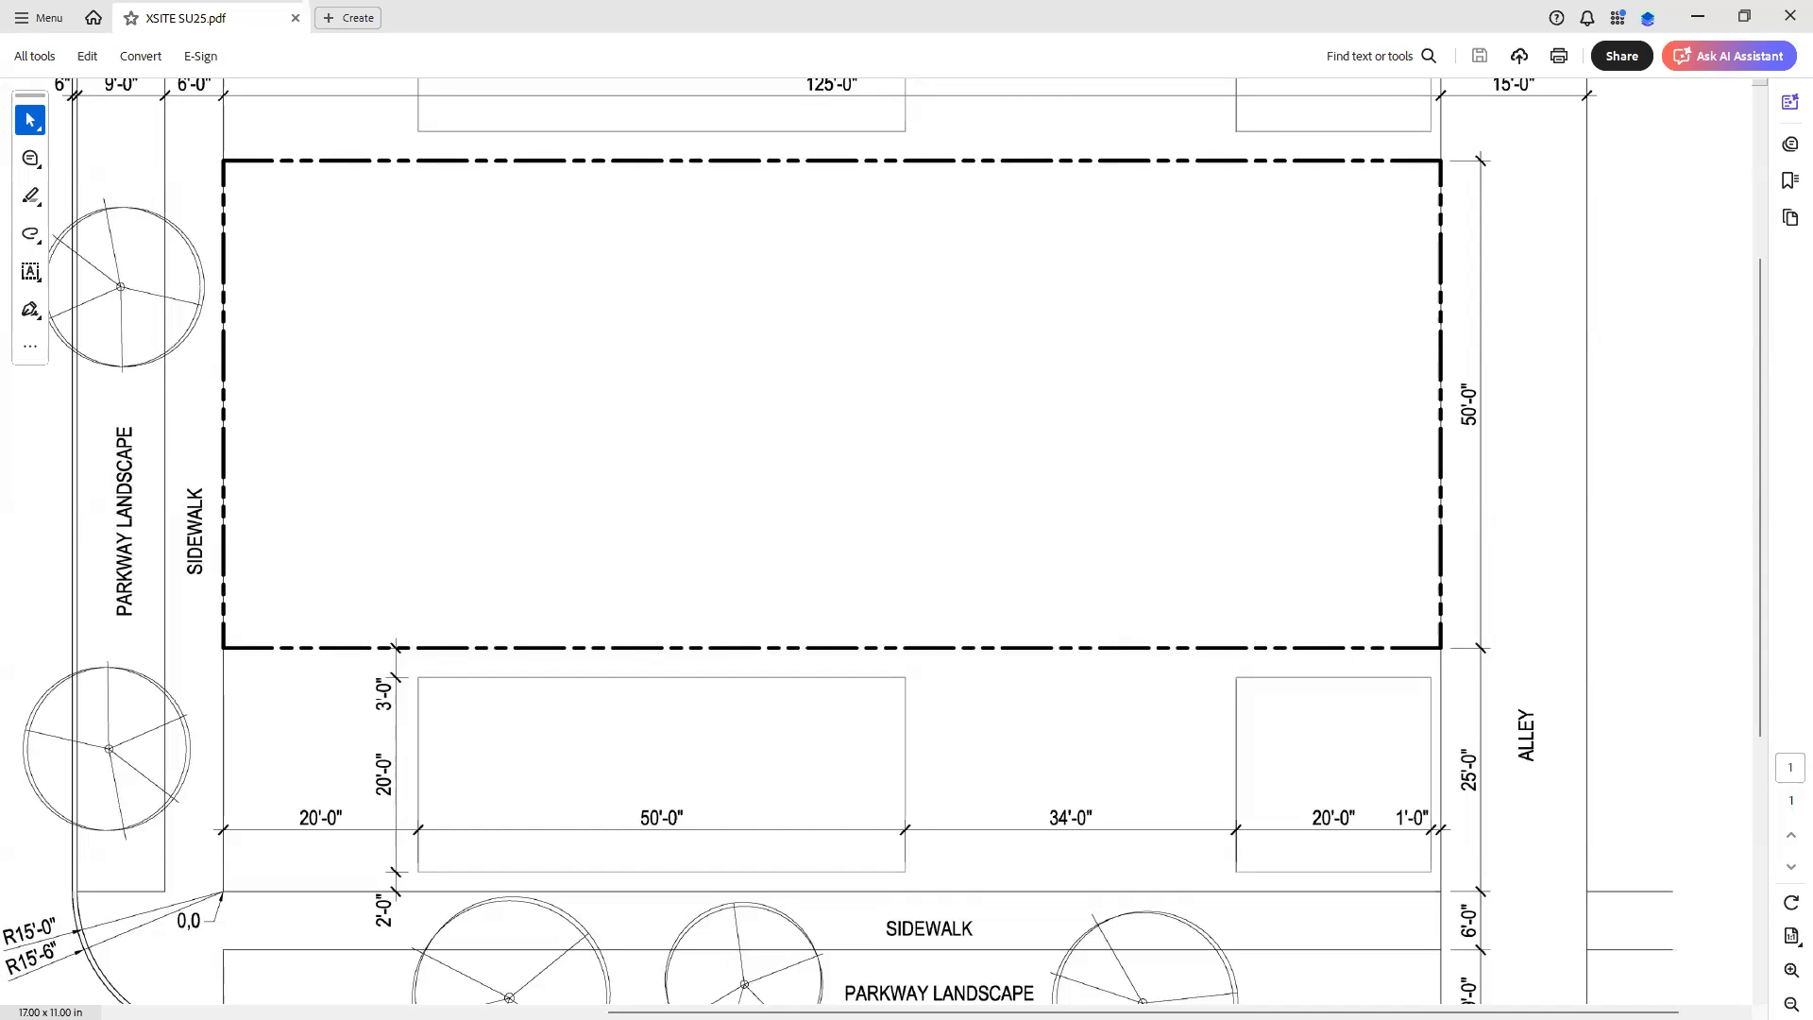
pyautogui.hotkey('alt', 'Tab')
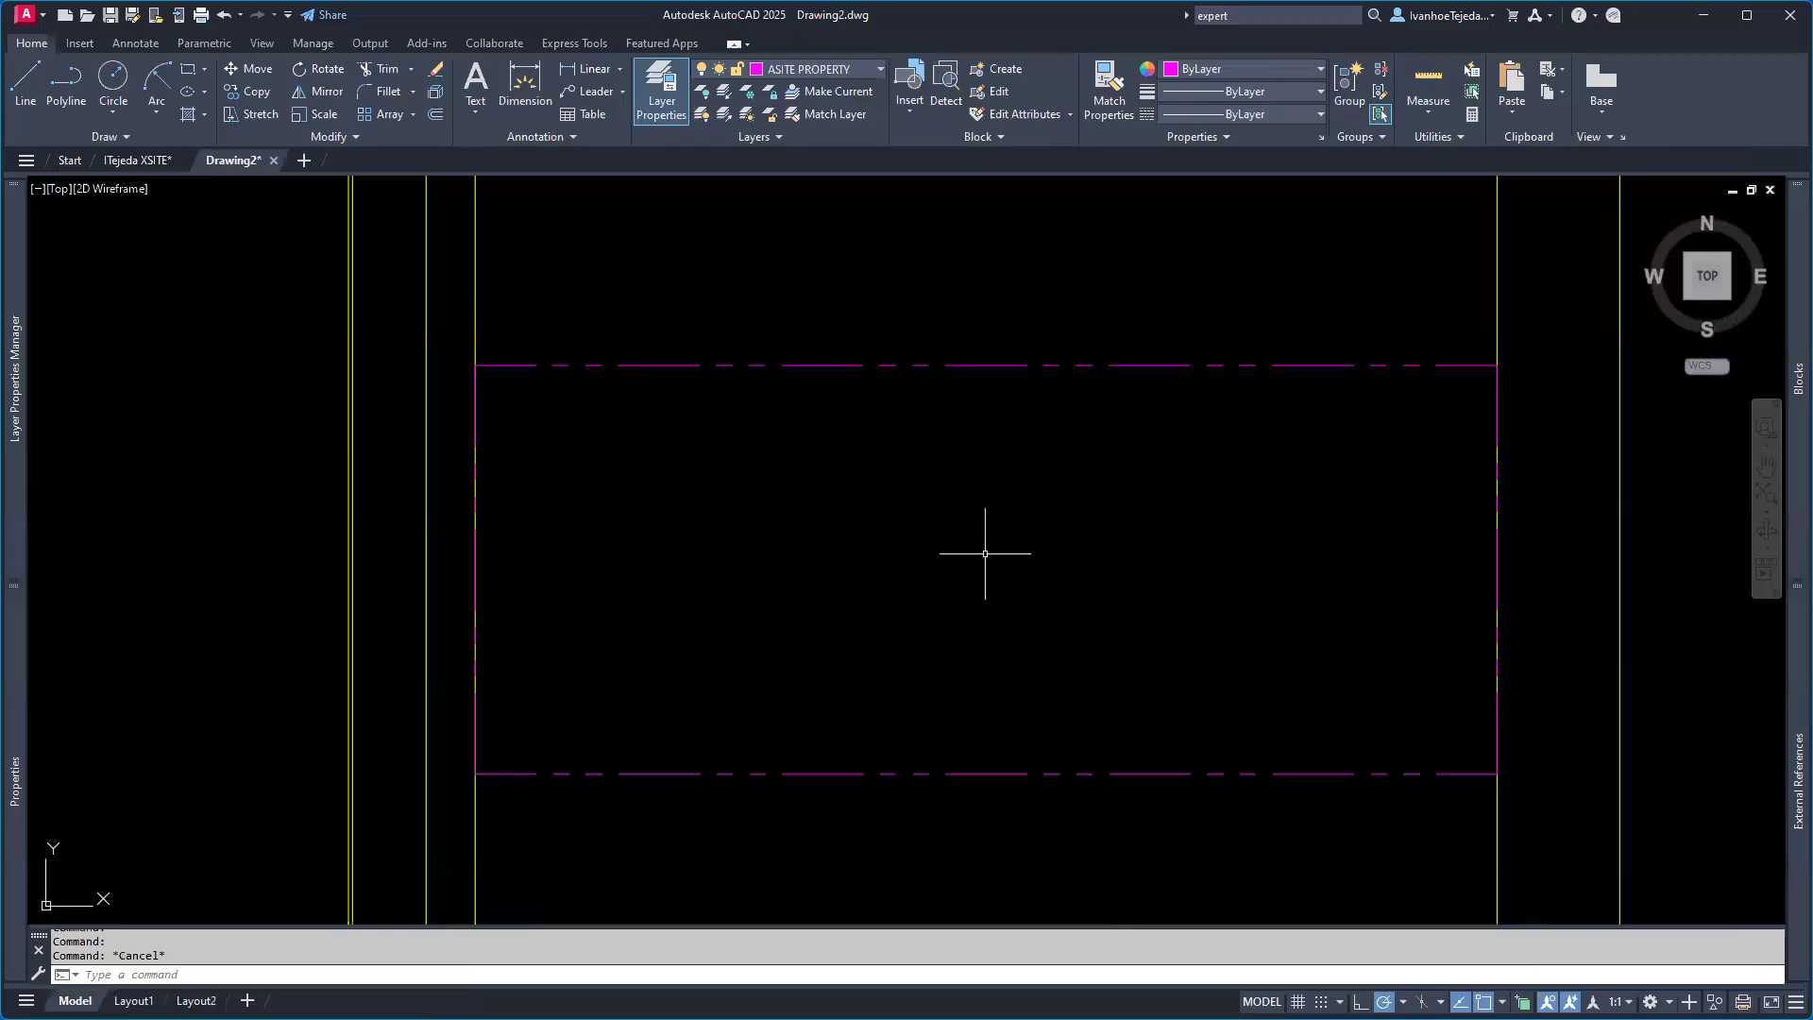
pyautogui.scroll(-2, 985, 553)
pyautogui.moveTo(988, 562); pyautogui.dragTo(1086, 621, button='middle')
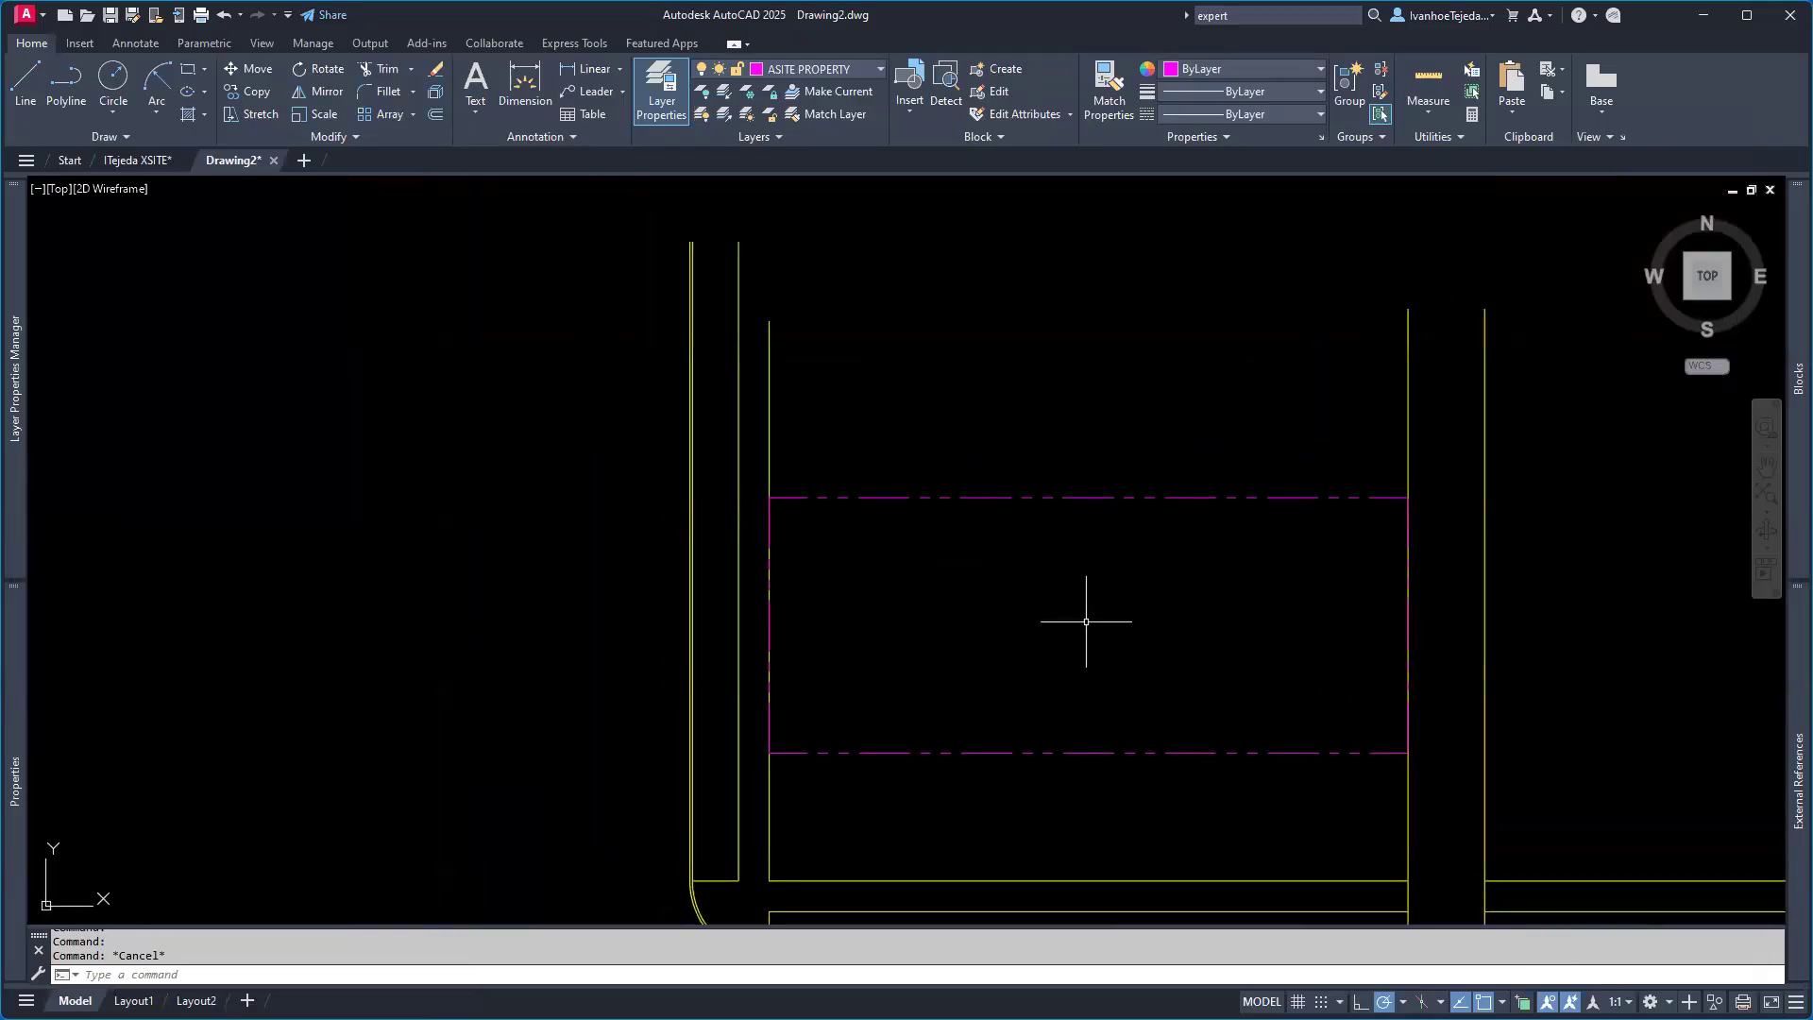
pyautogui.moveTo(1069, 615); pyautogui.dragTo(1024, 489, button='middle')
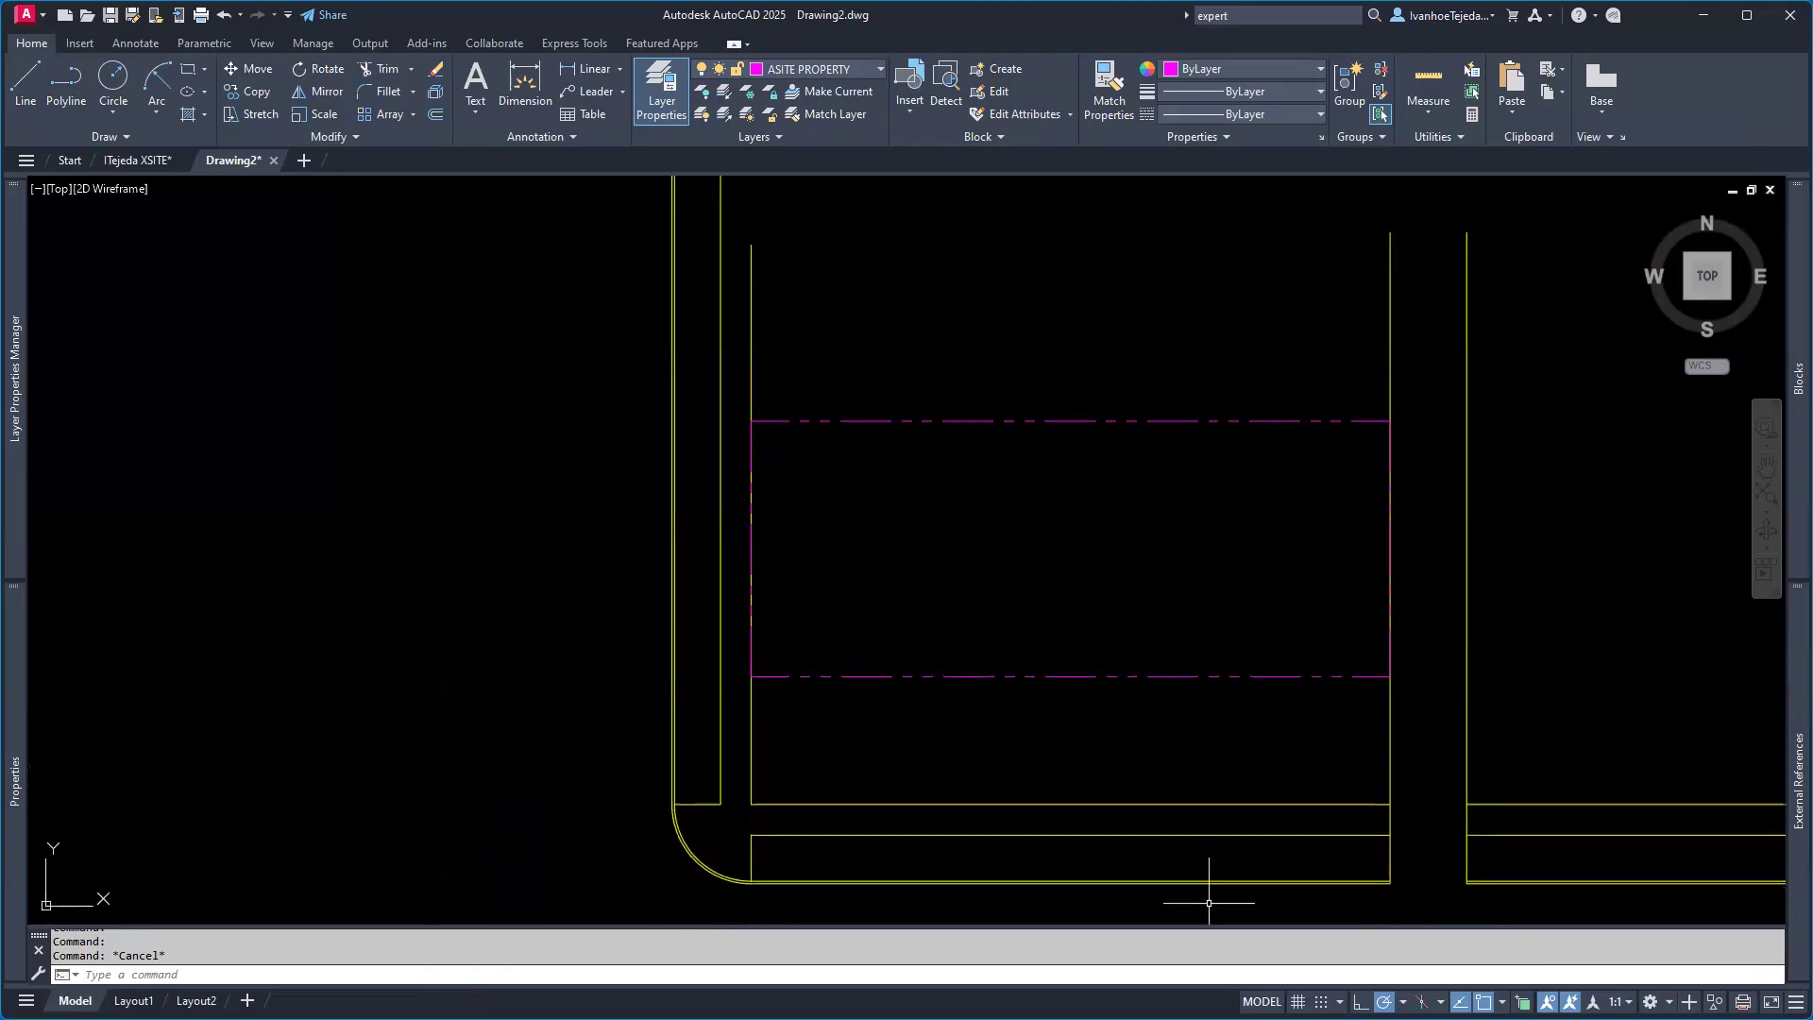
pyautogui.hotkey('alt', 'Tab')
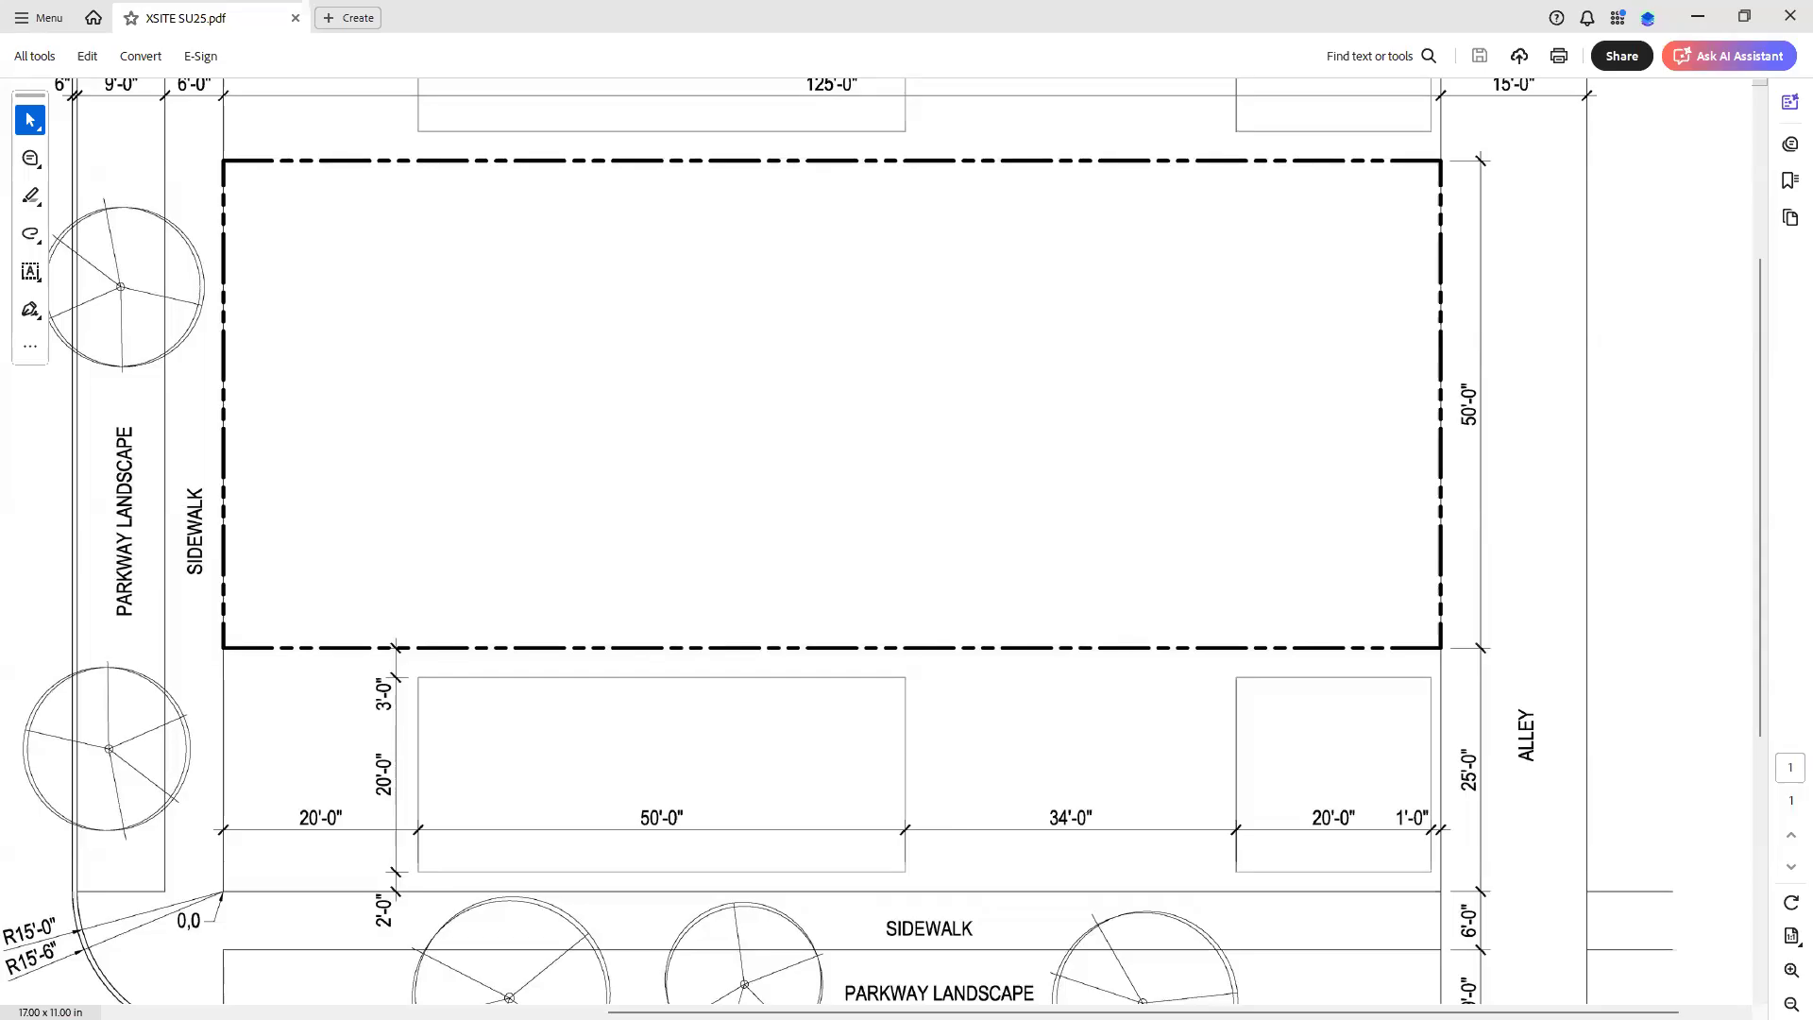
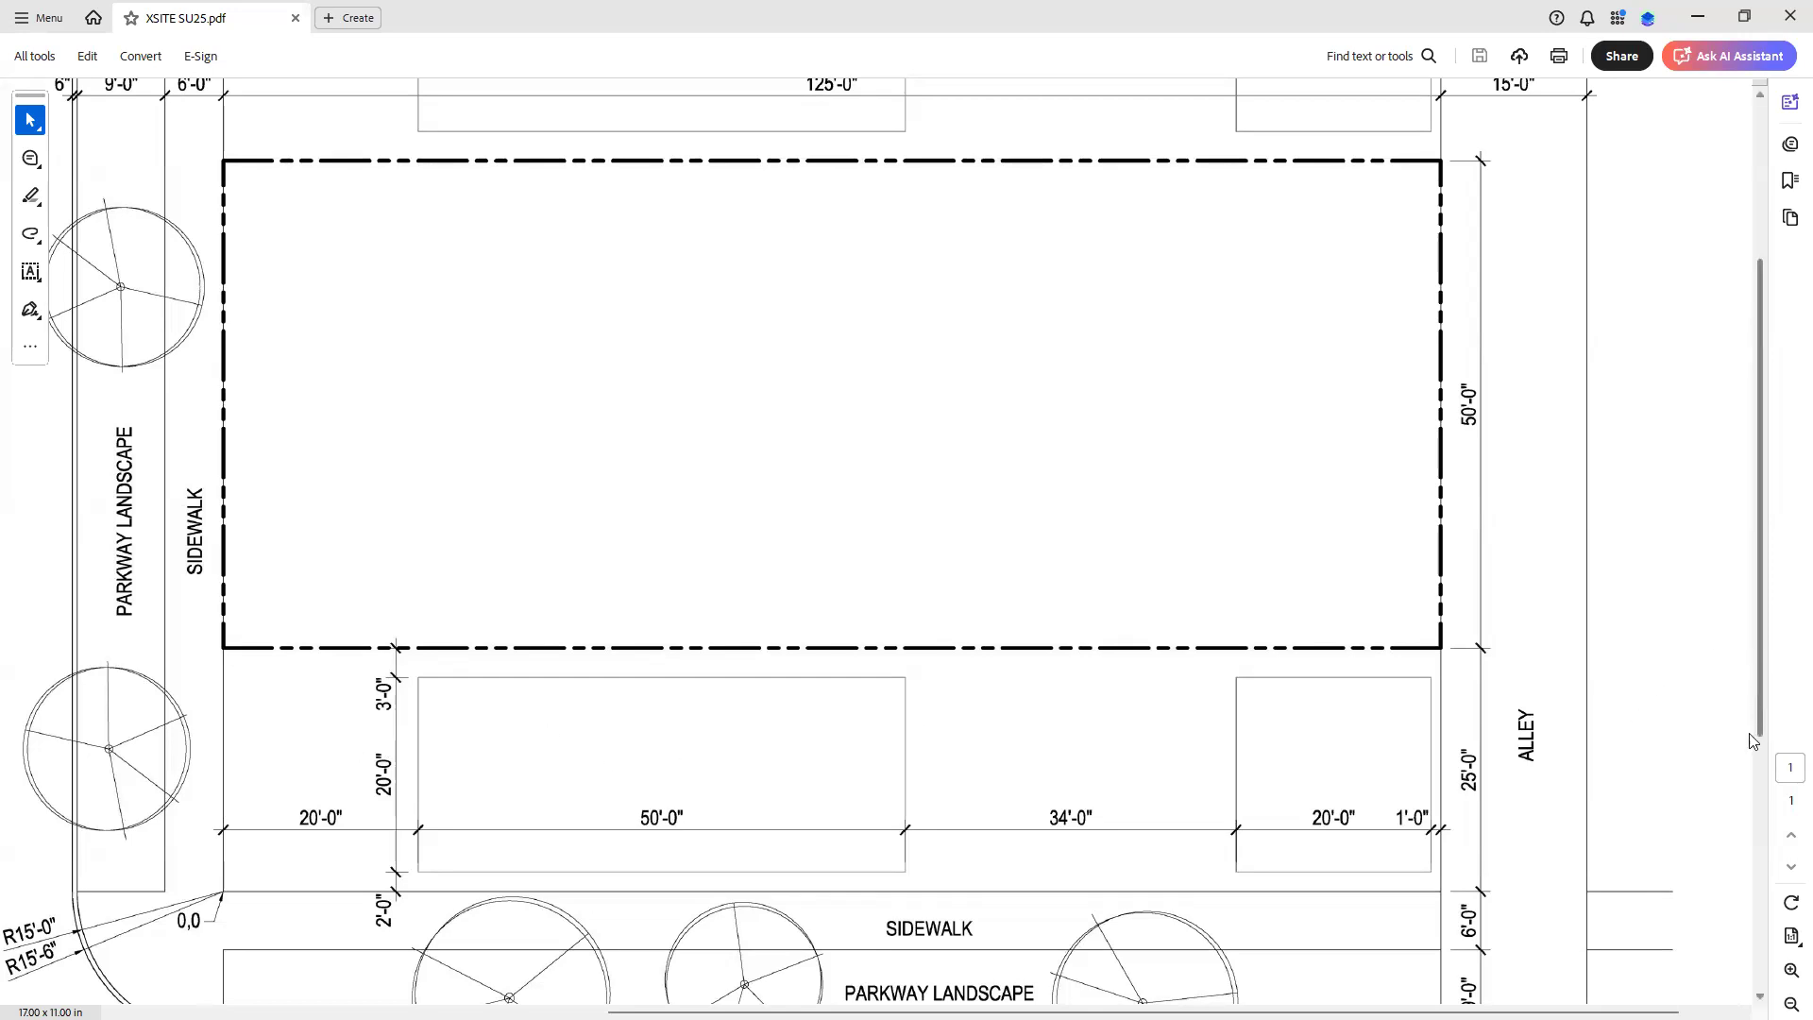
pyautogui.scroll(-4, 1755, 746)
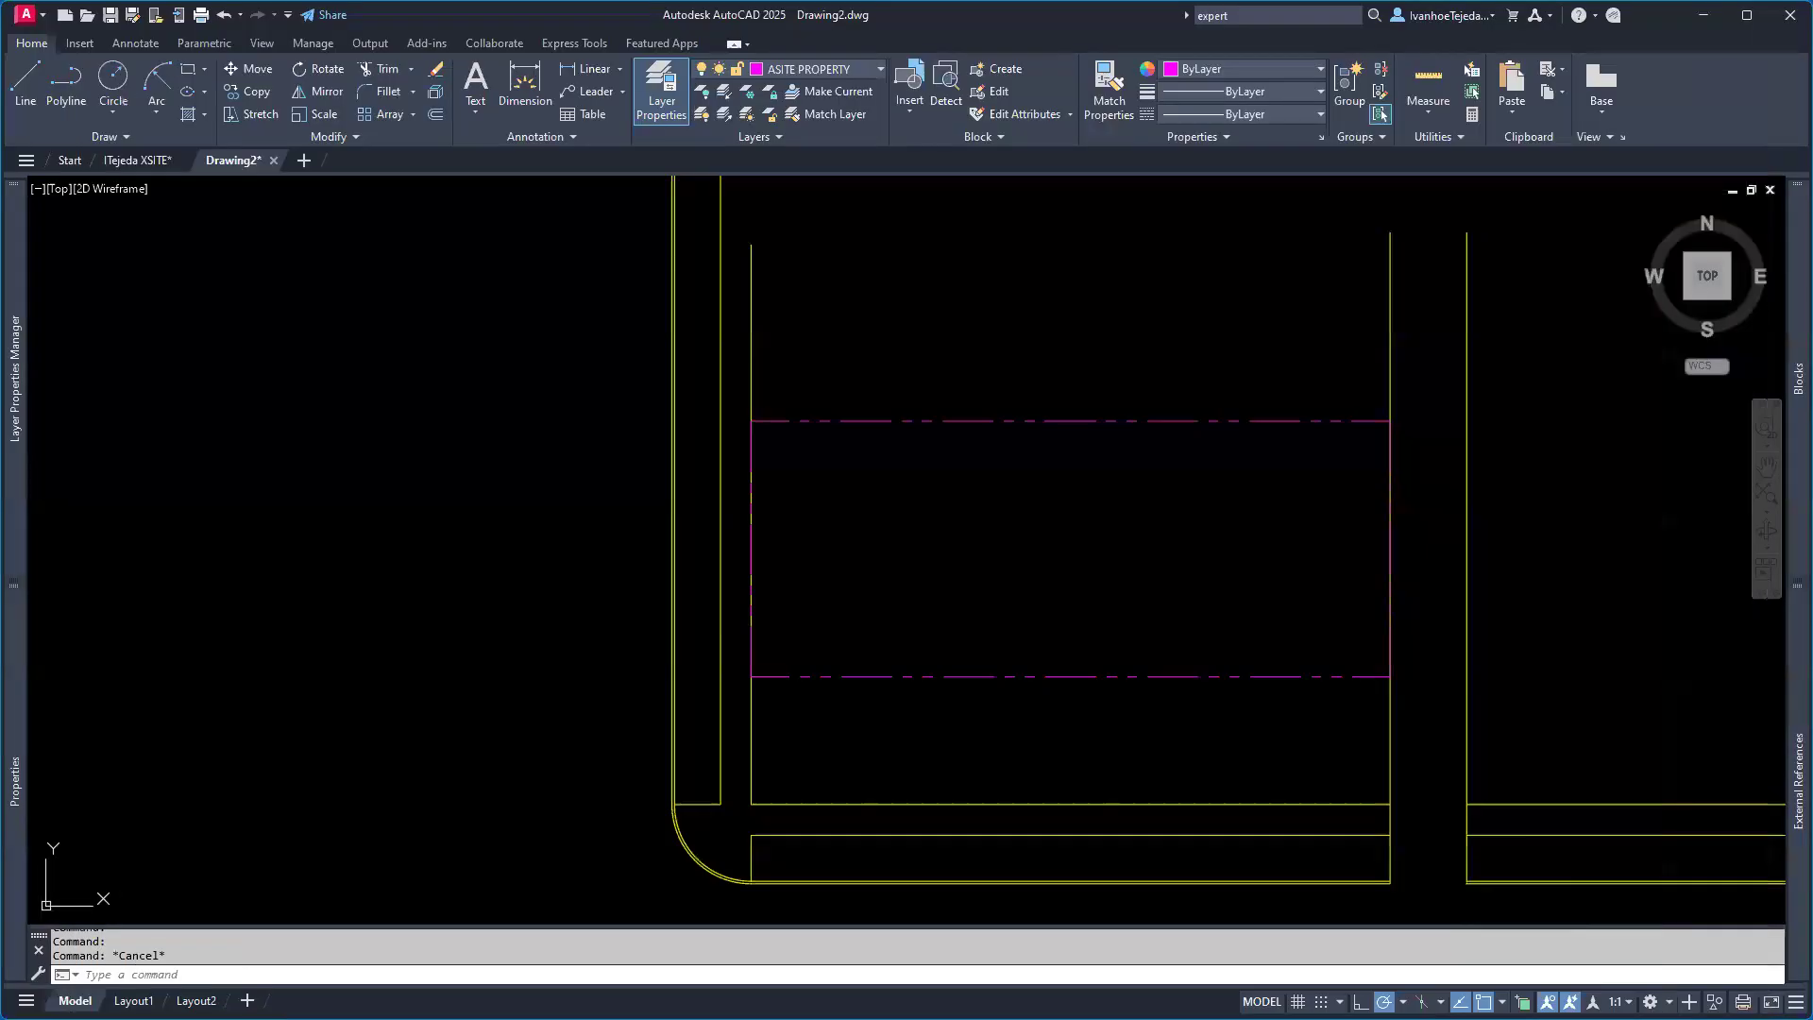
# Step: Switch back to AutoCAD and offset the vertical sidewalk line below the property's lower-left corner 20' toward the property interior
pyautogui.scroll(2, 830, 754)
pyautogui.scroll(2, 898, 760)
pyautogui.moveTo(939, 761)
pyautogui.mouseDown(button='middle')
pyautogui.moveTo(684, 668)
pyautogui.moveTo(540, 671)
pyautogui.mouseUp(button='middle')
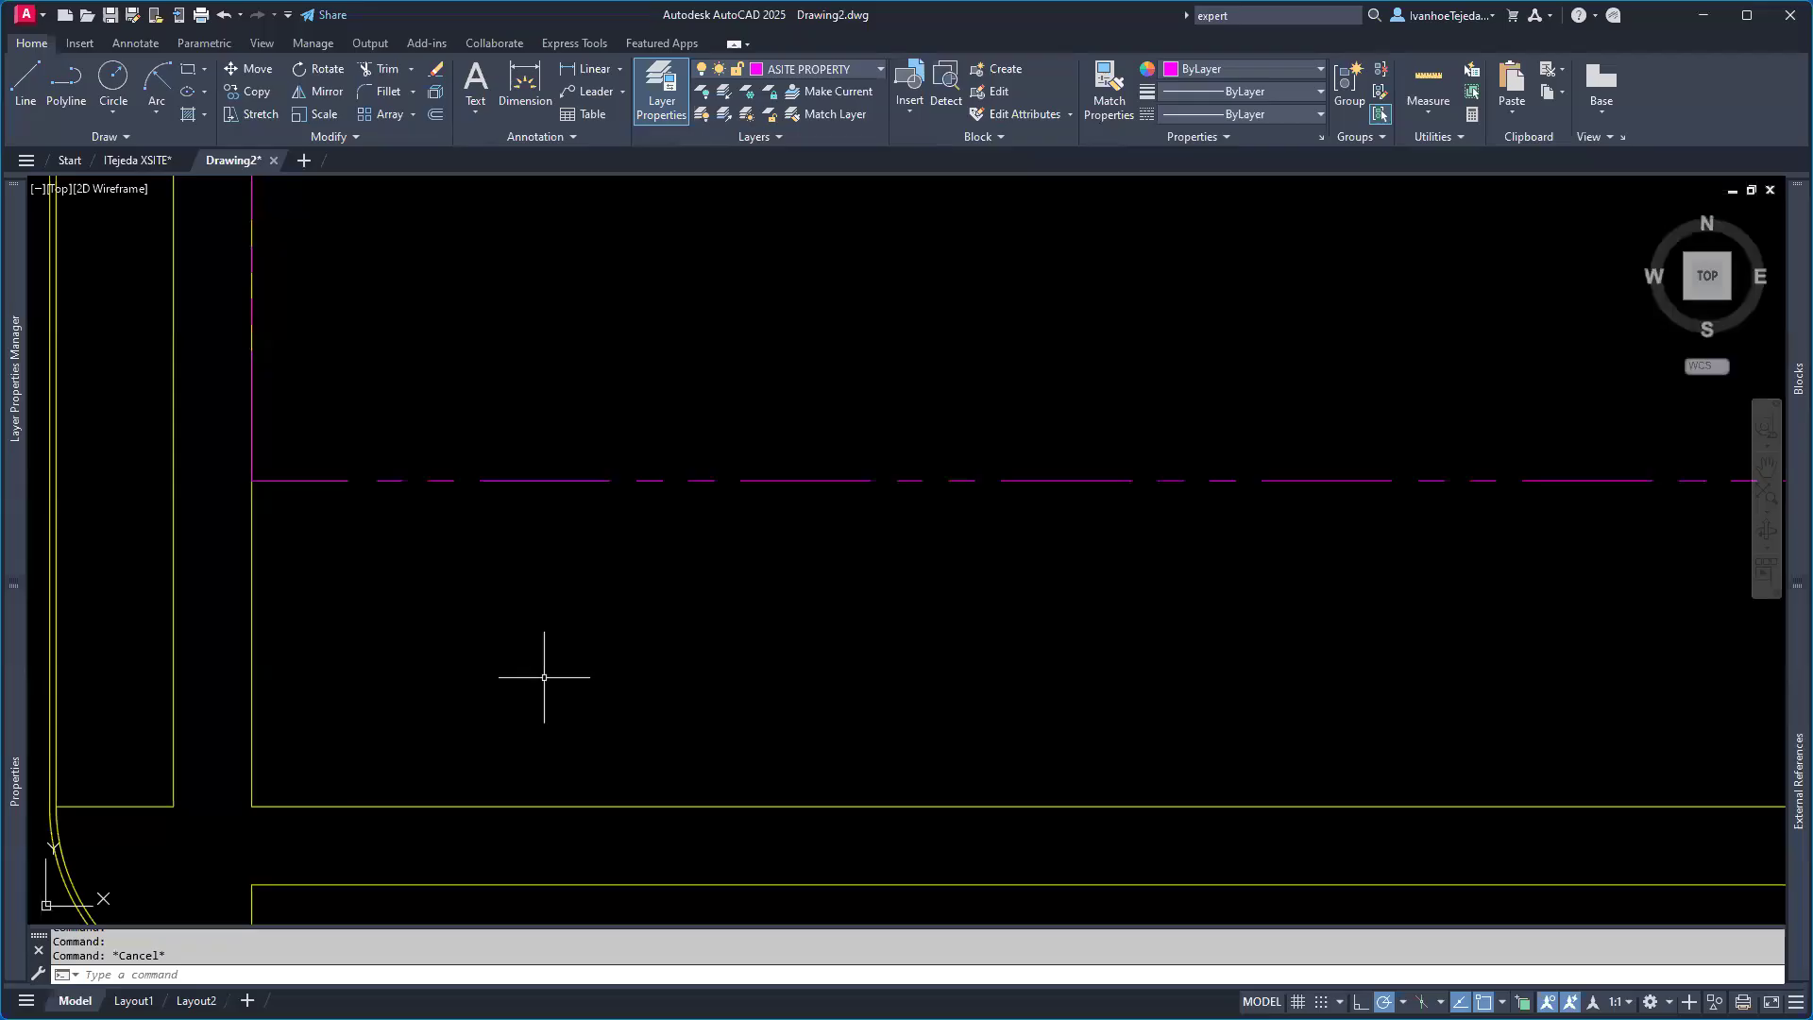
pyautogui.write('o')
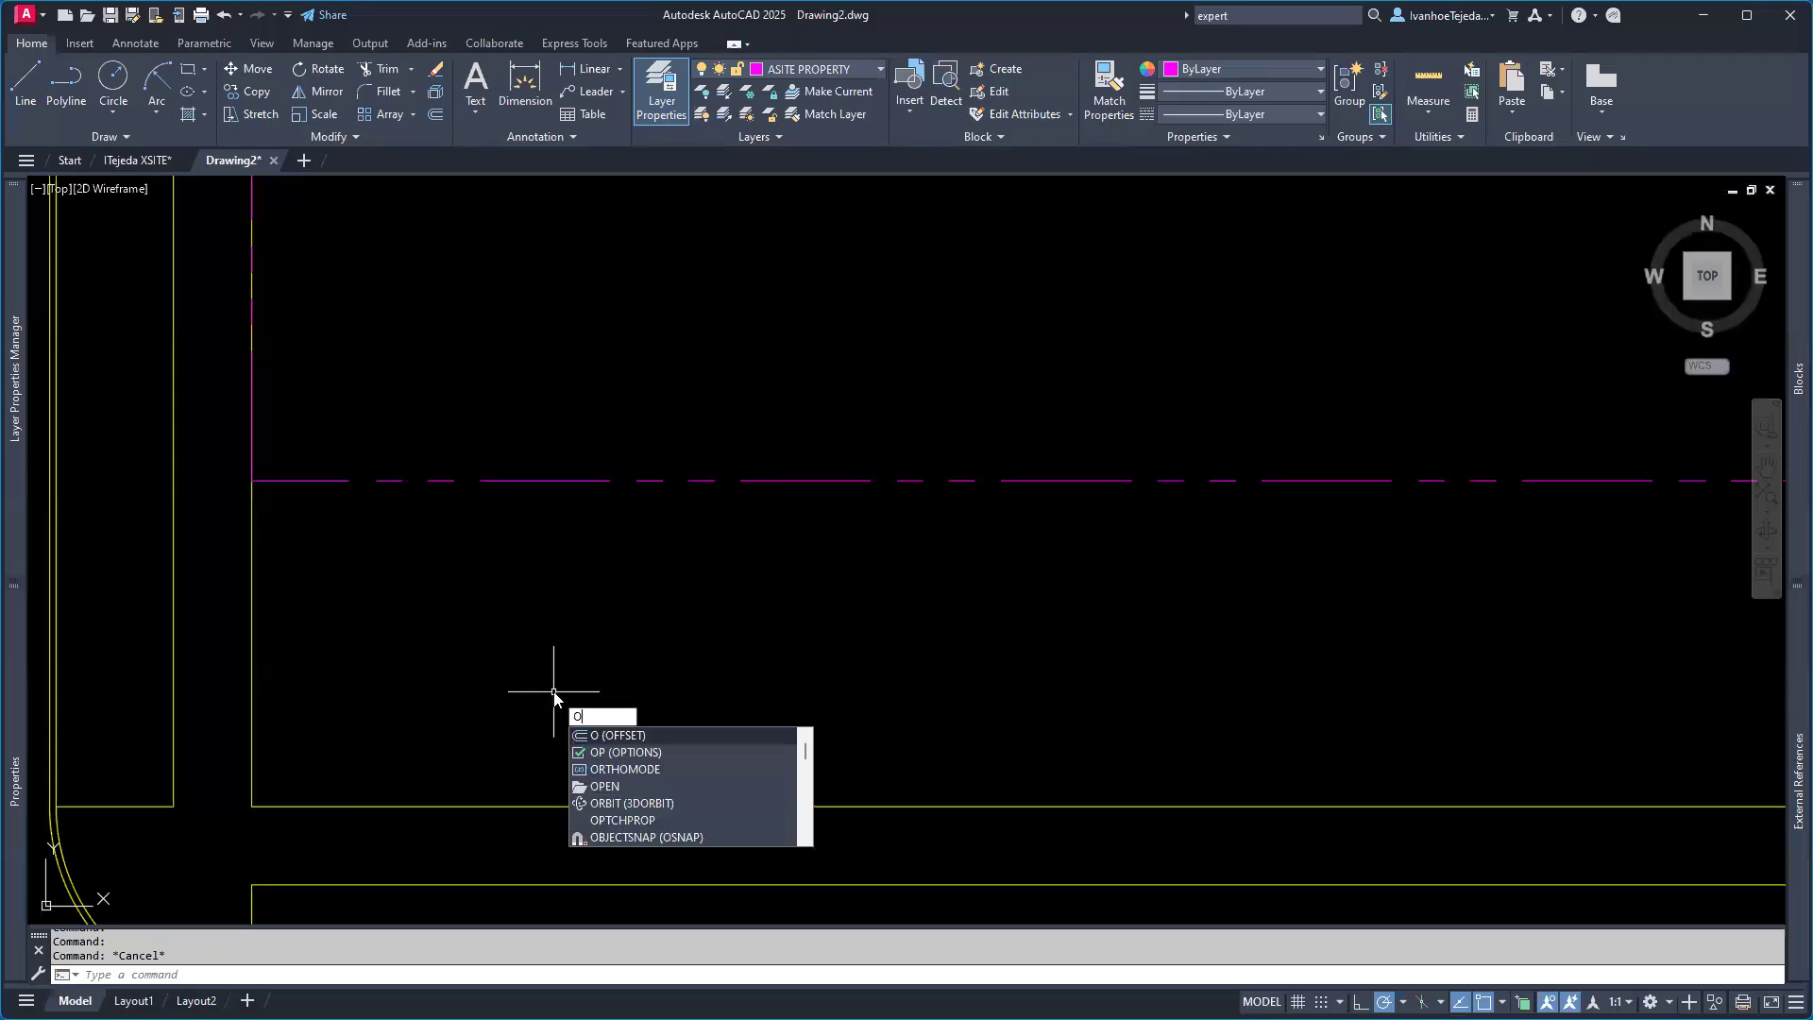
pyautogui.press('Return')
pyautogui.write('20')
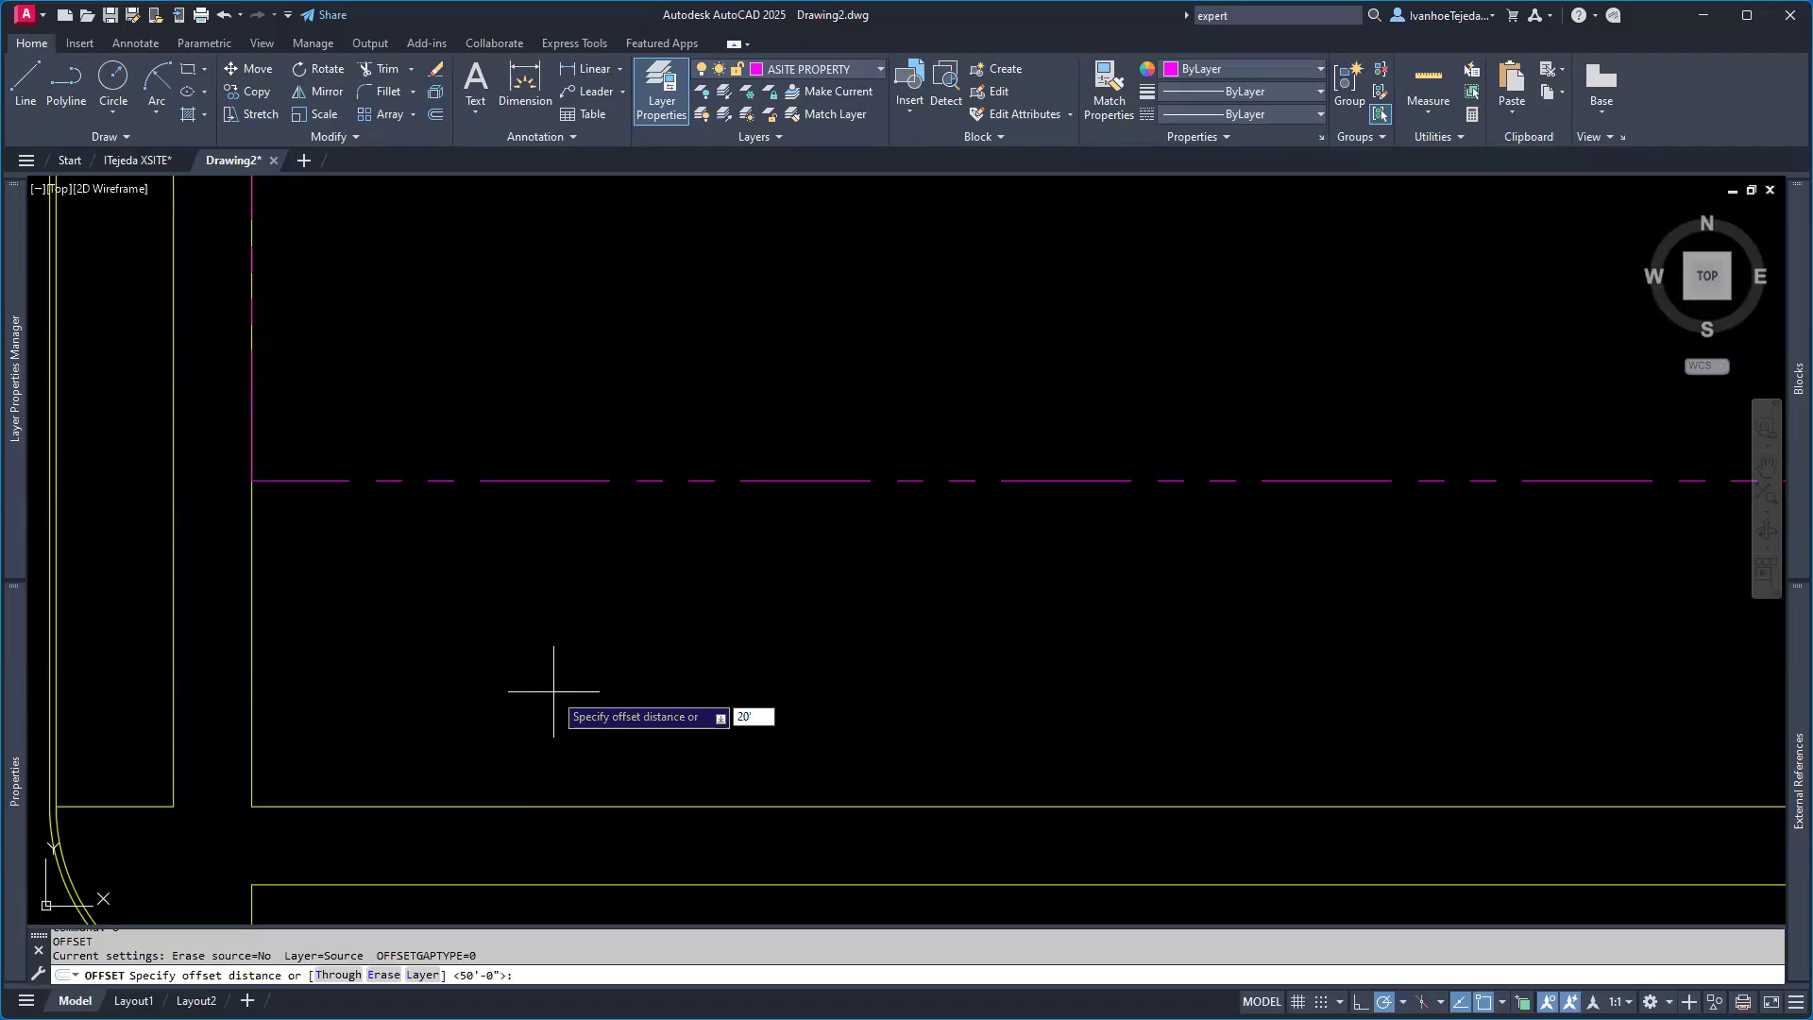
pyautogui.write("'")
pyautogui.press('Return')
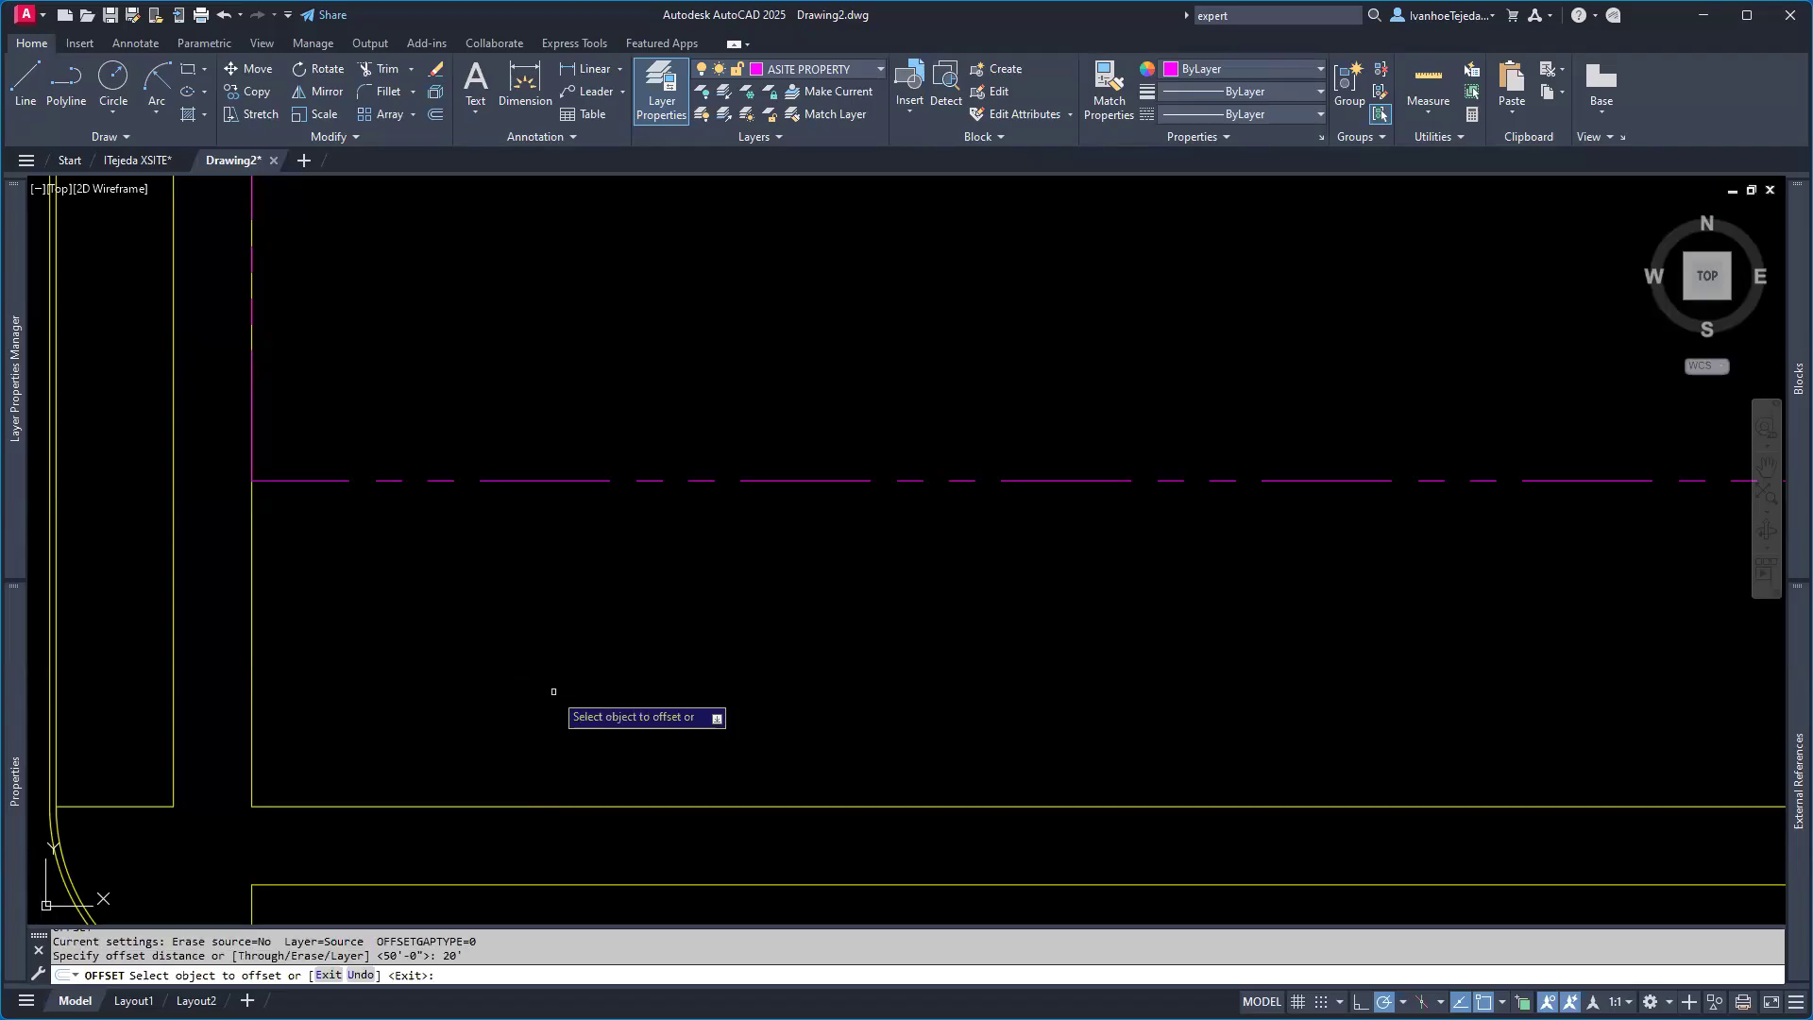
pyautogui.click(256, 599)
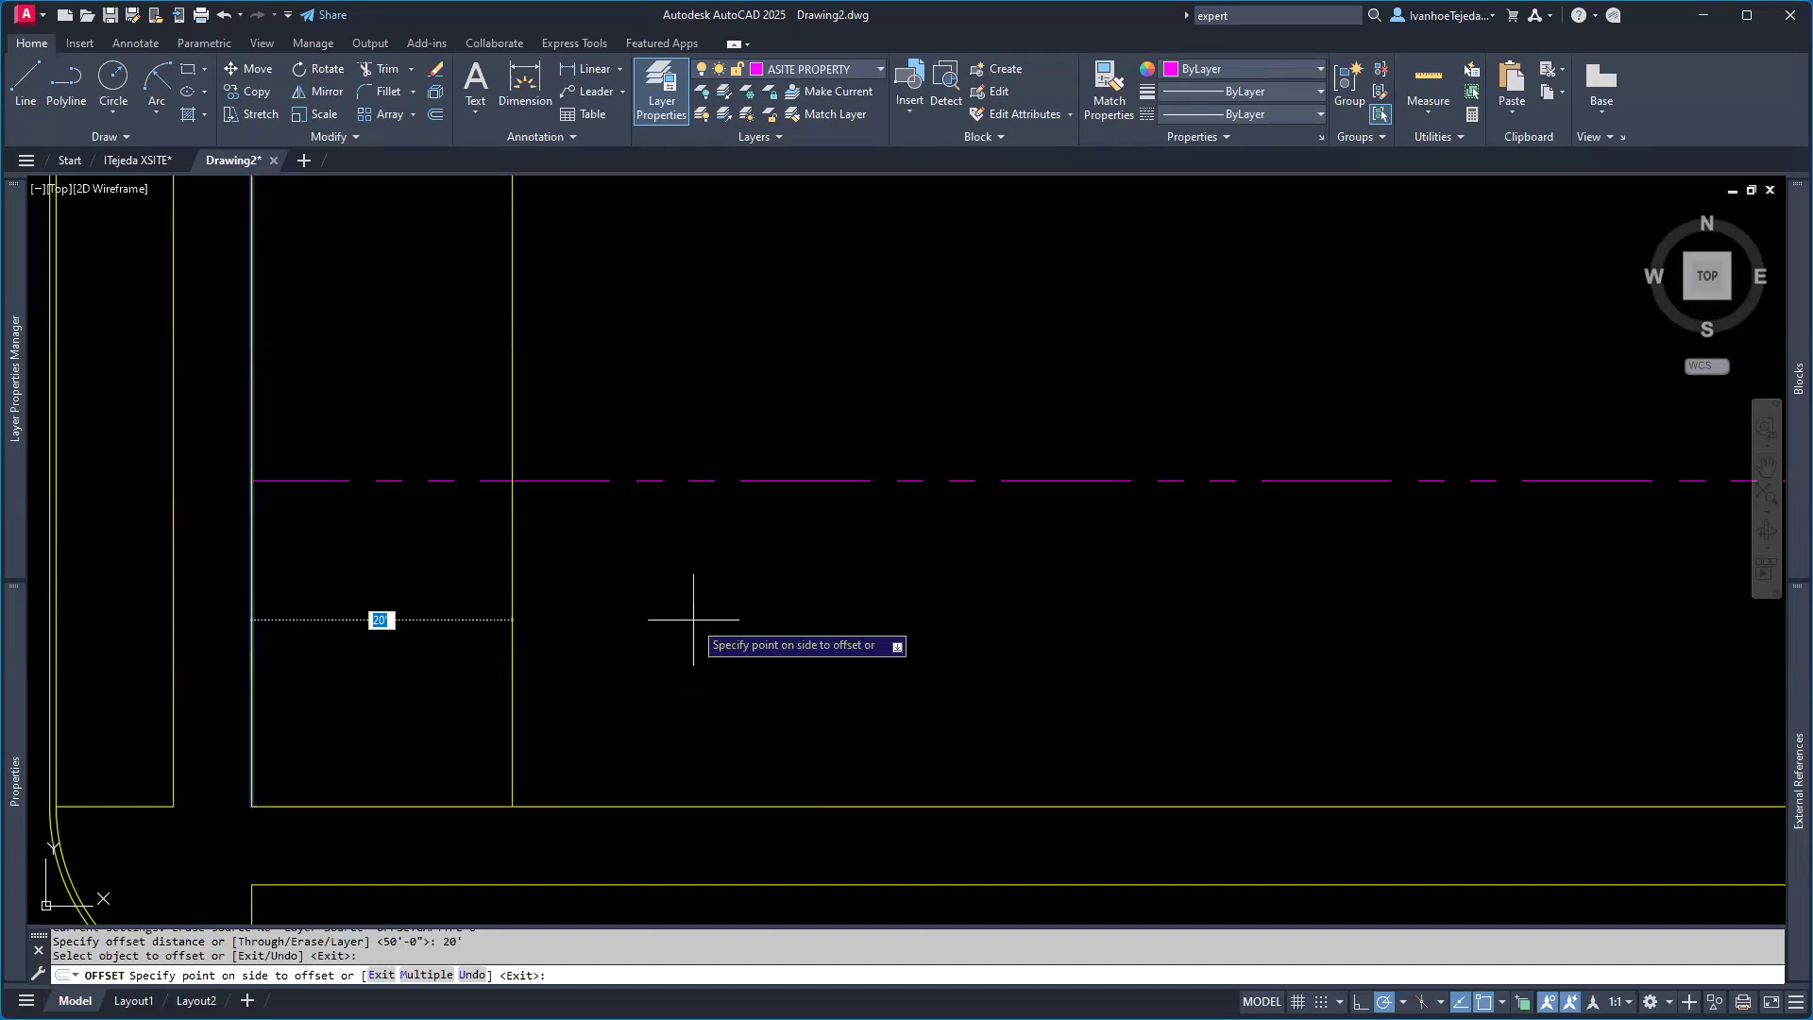
pyautogui.click(694, 619)
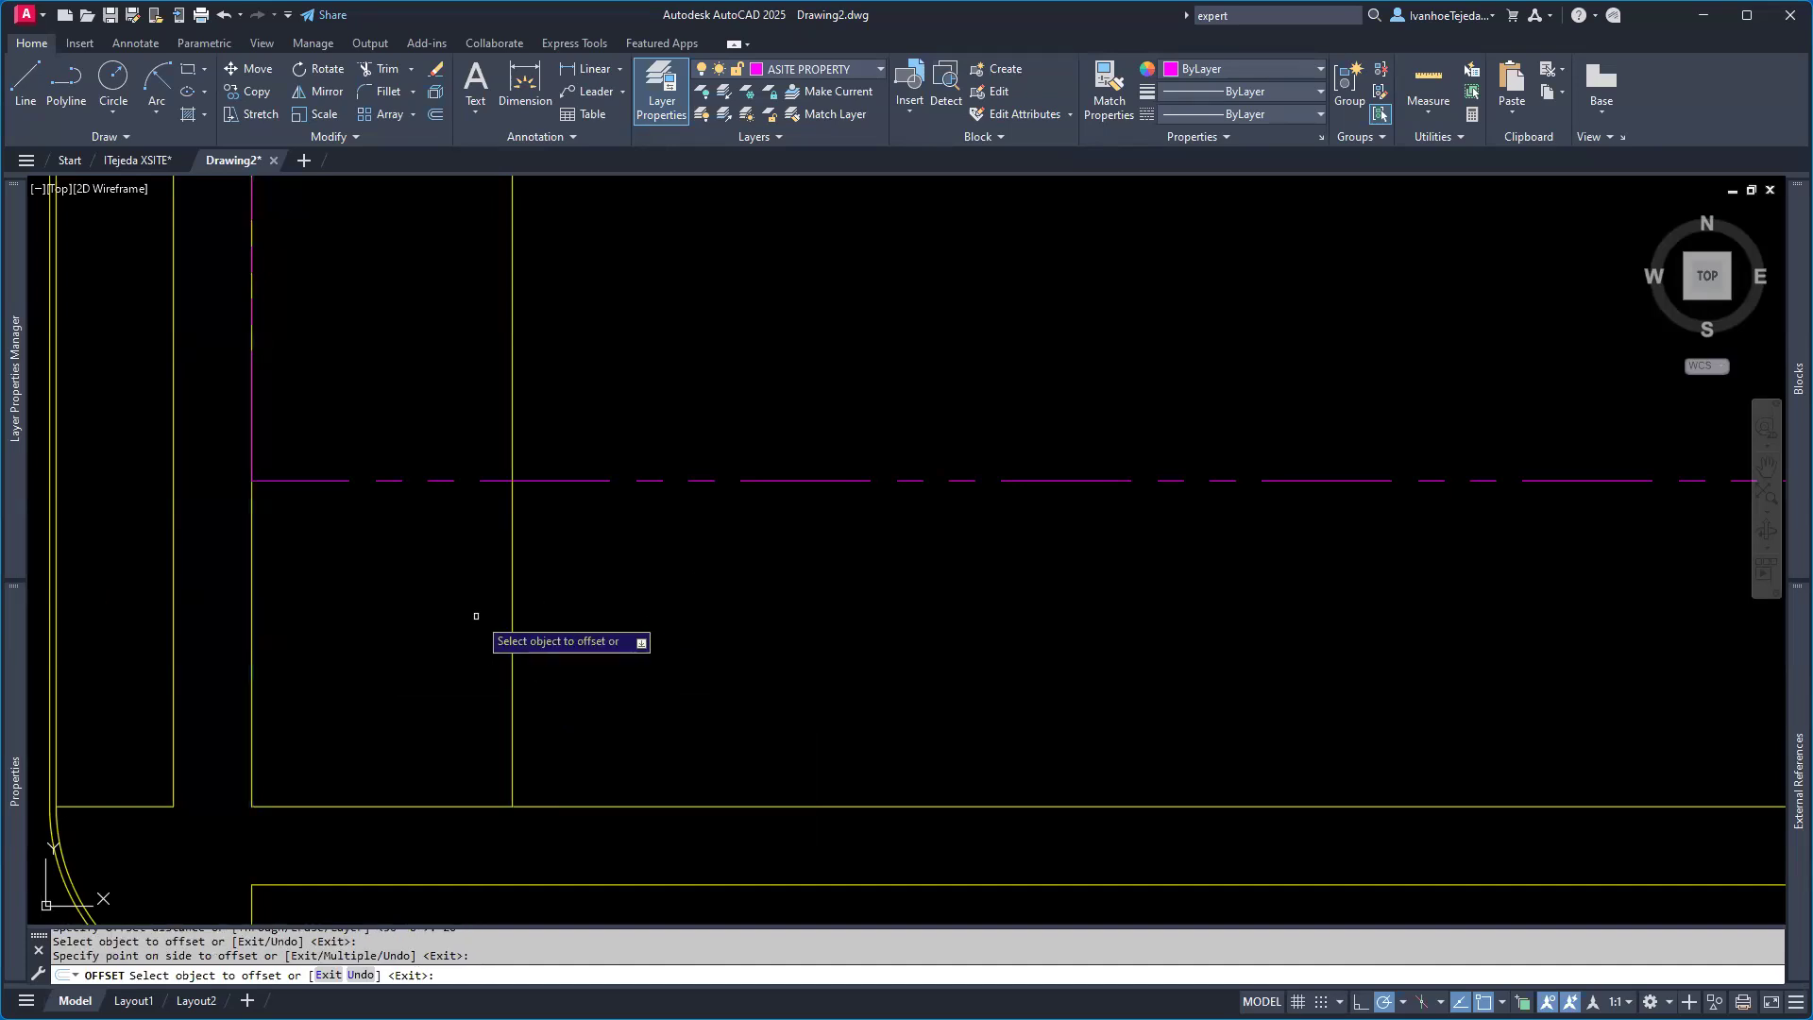
# Step: Offset the new vertical line another 50' to the right for the building's far side
pyautogui.click(512, 602)
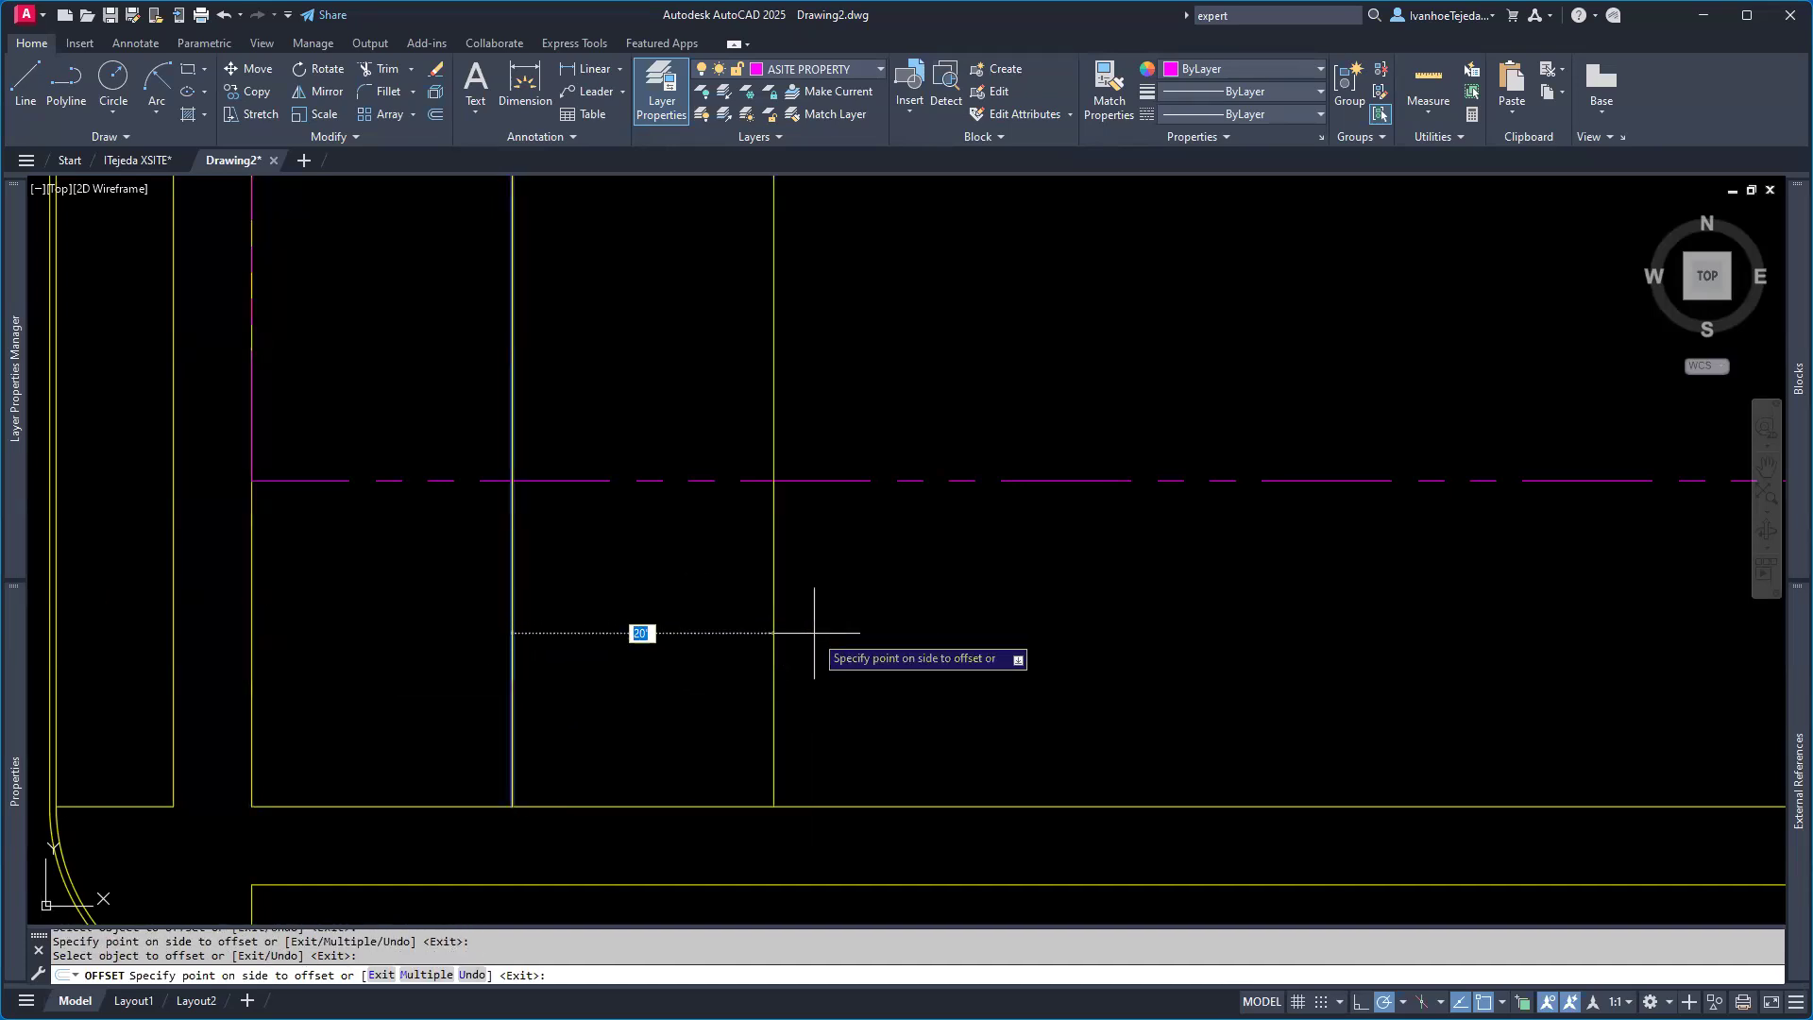
pyautogui.write('50')
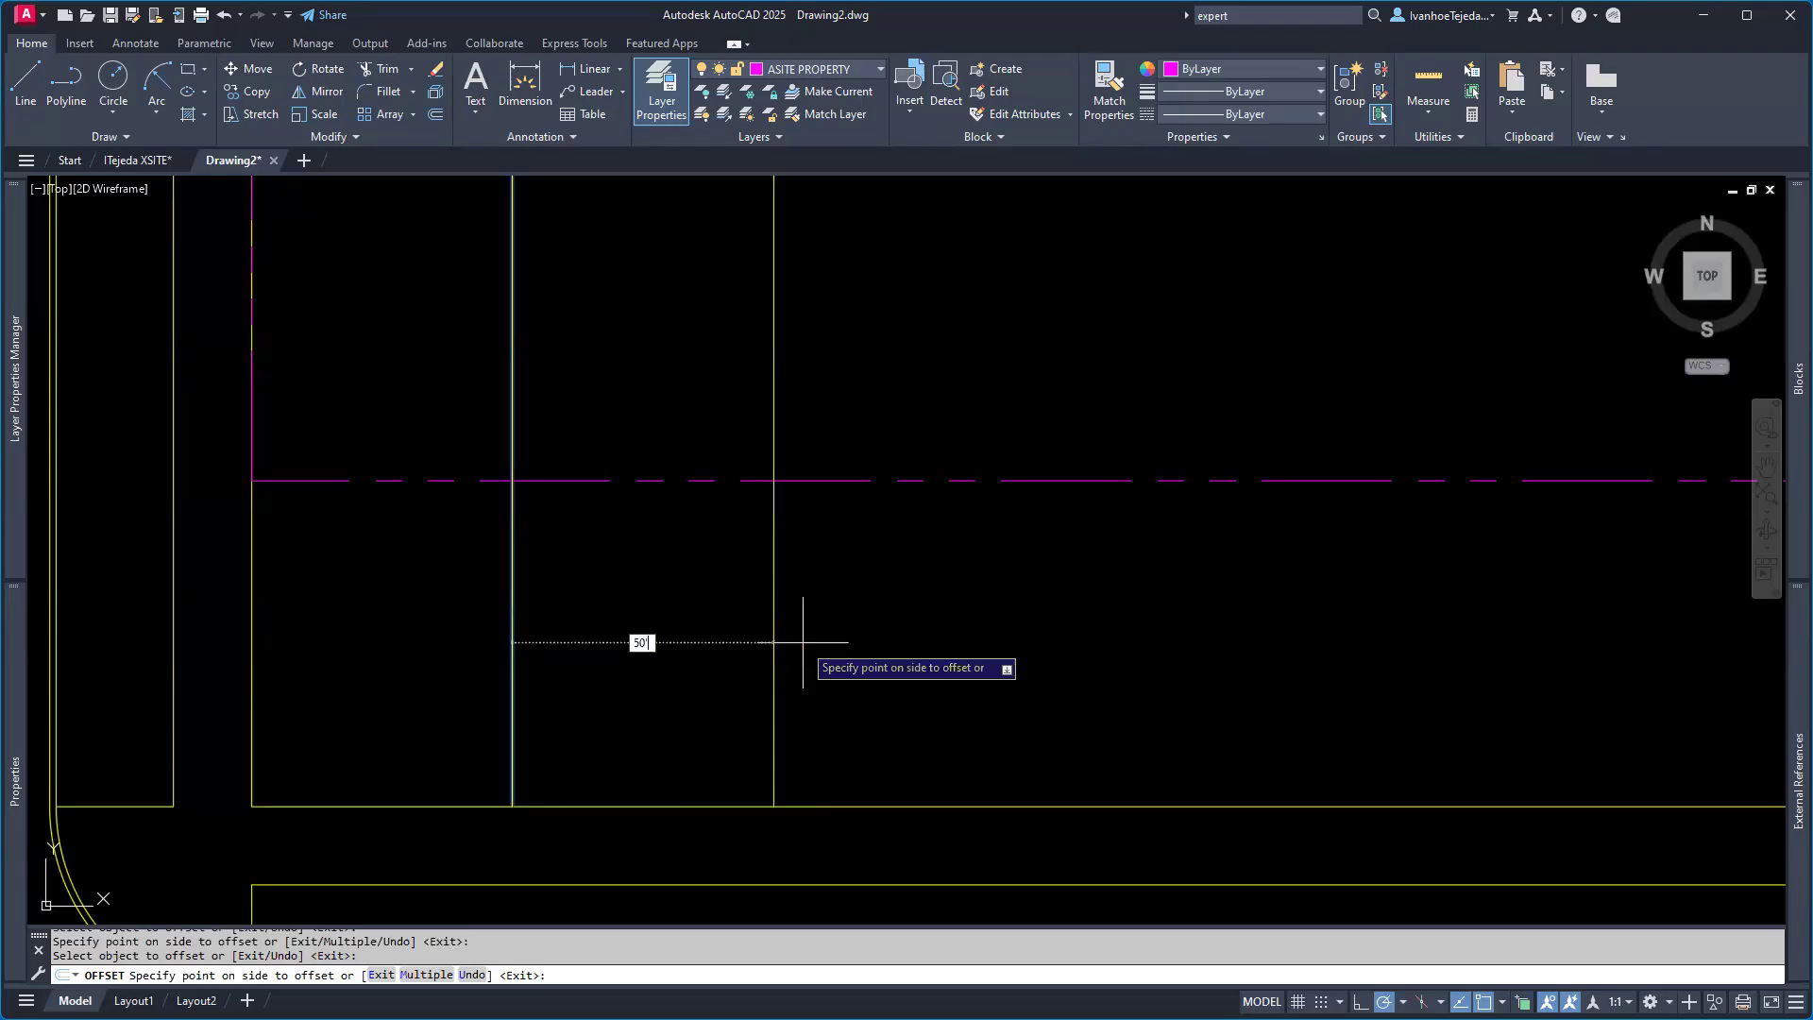
pyautogui.press('Return')
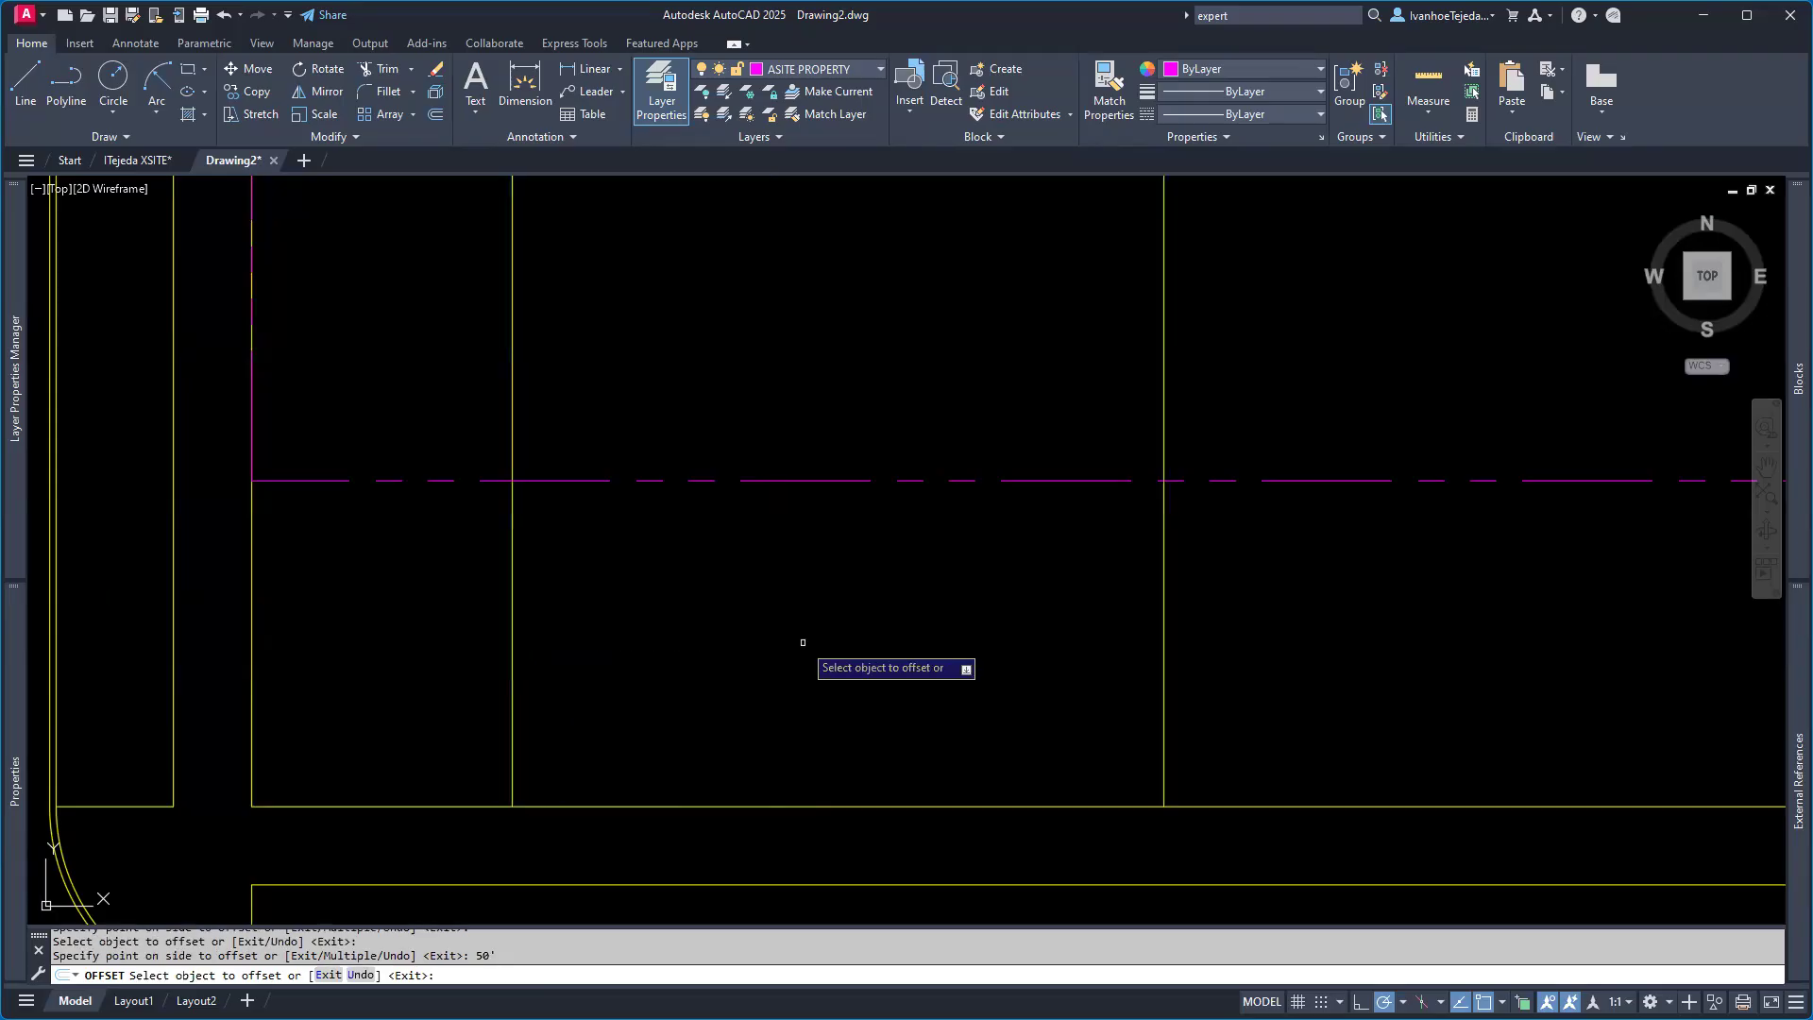
# Step: Offset the upper horizontal sidewalk line 2' upward, and offset the resulting line another 20' upward
pyautogui.click(801, 806)
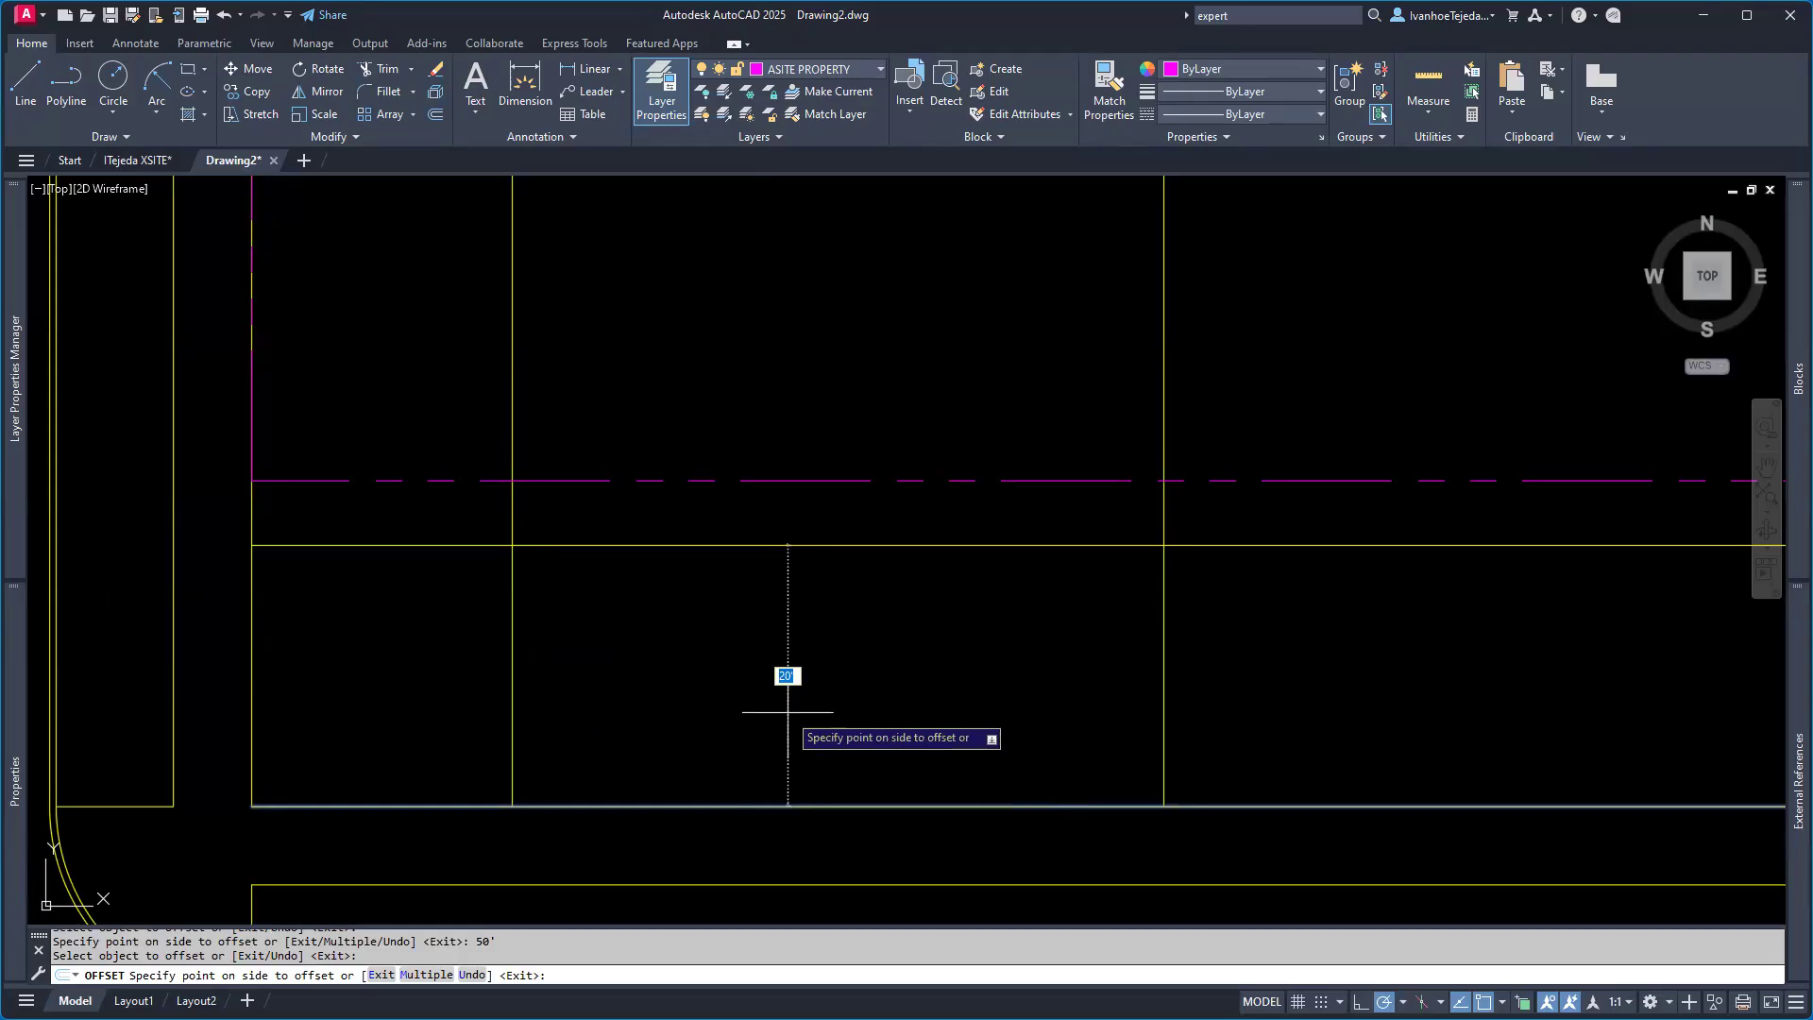
pyautogui.write("2'")
pyautogui.press('Return')
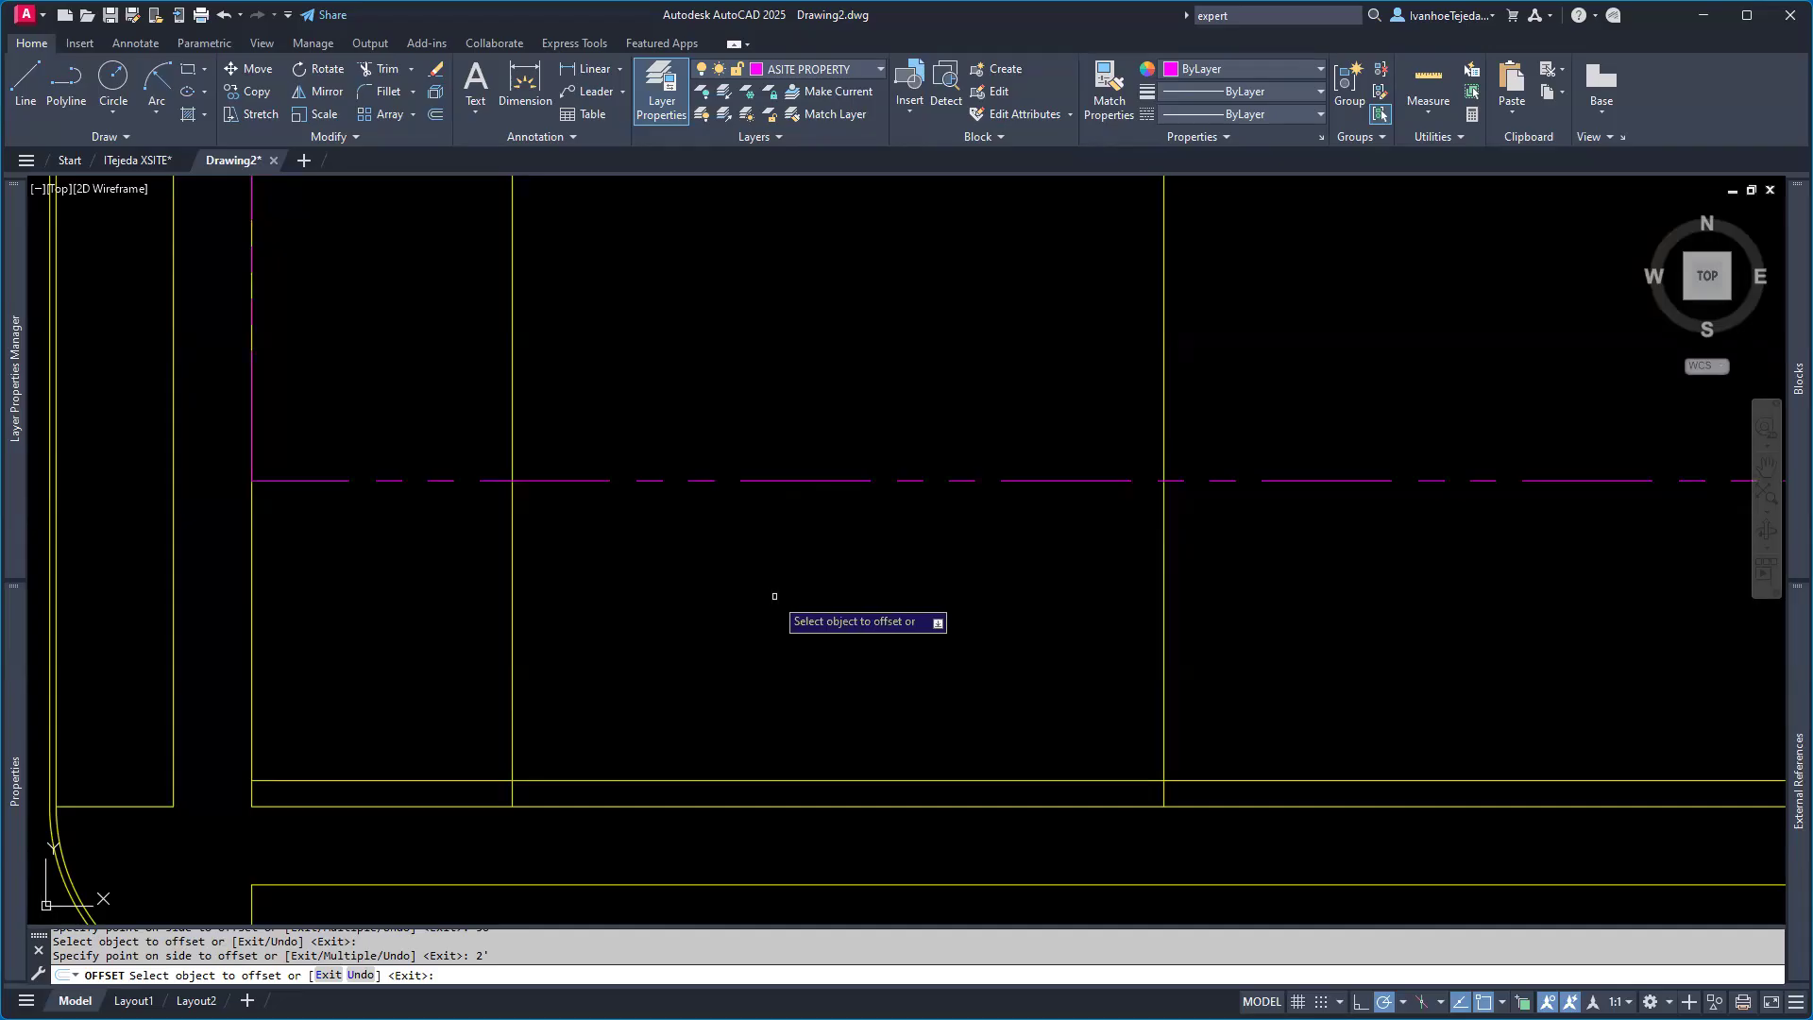
pyautogui.click(762, 782)
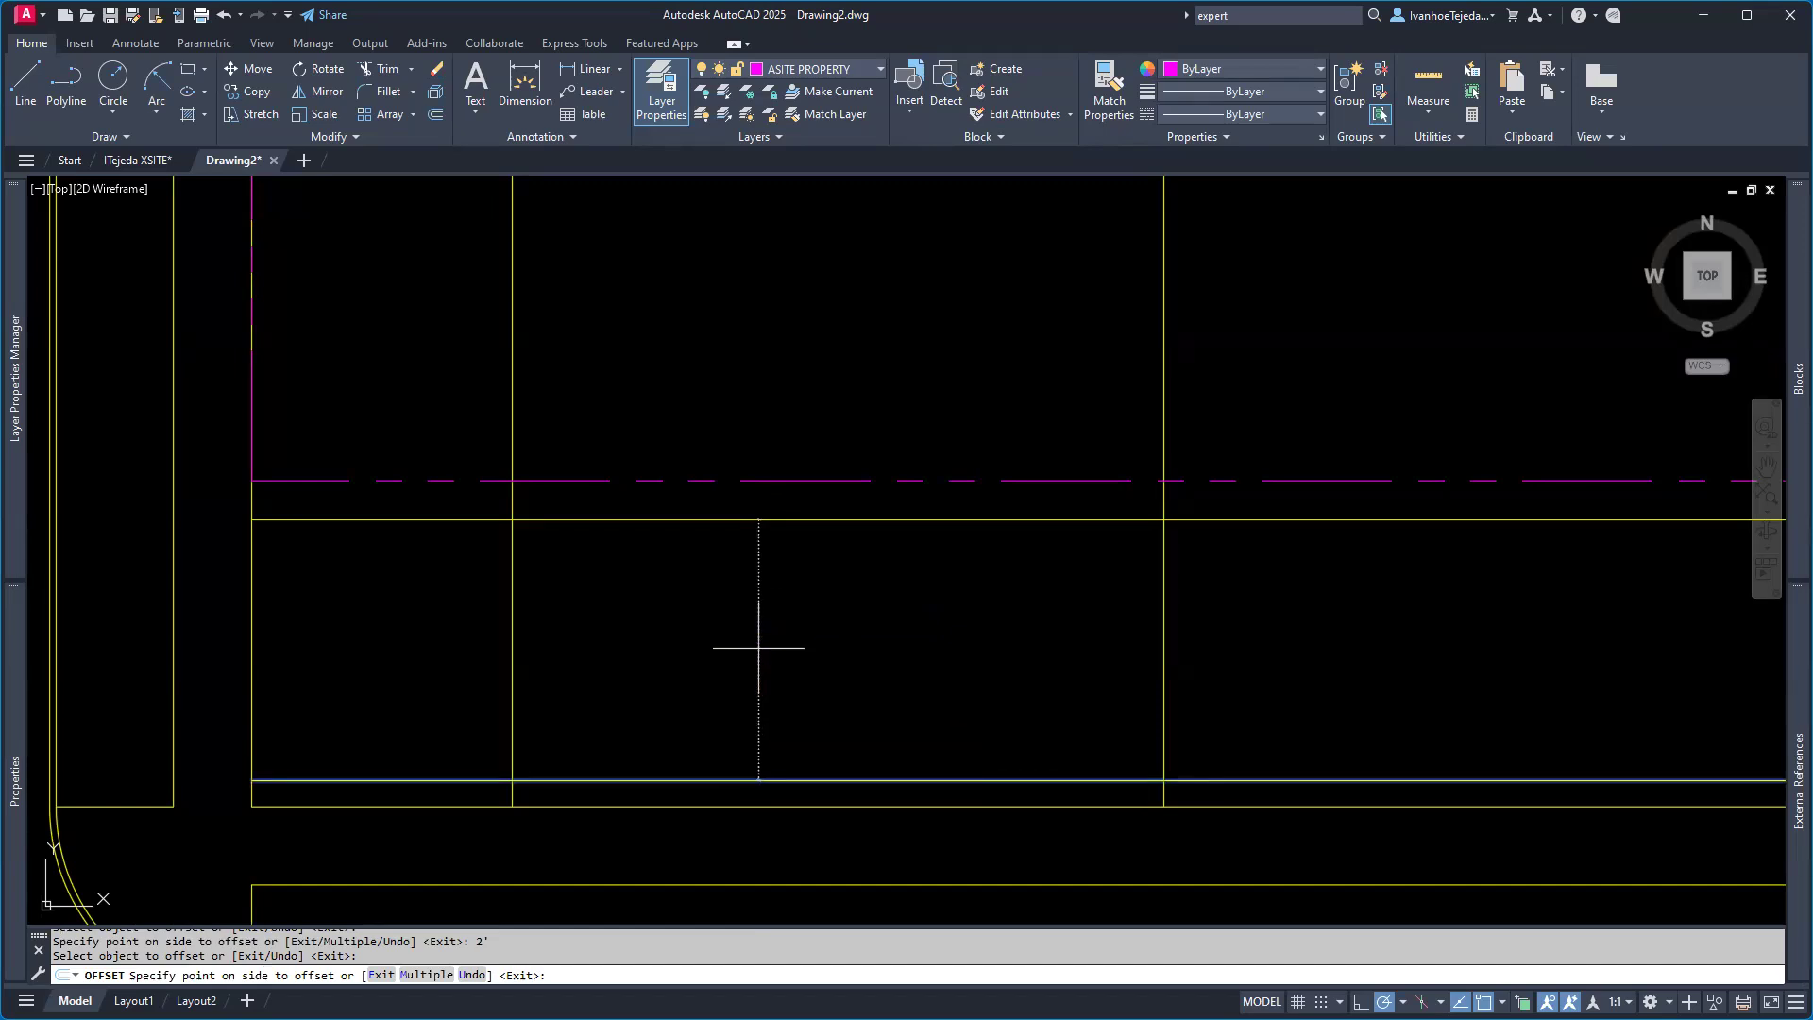
pyautogui.click(758, 648)
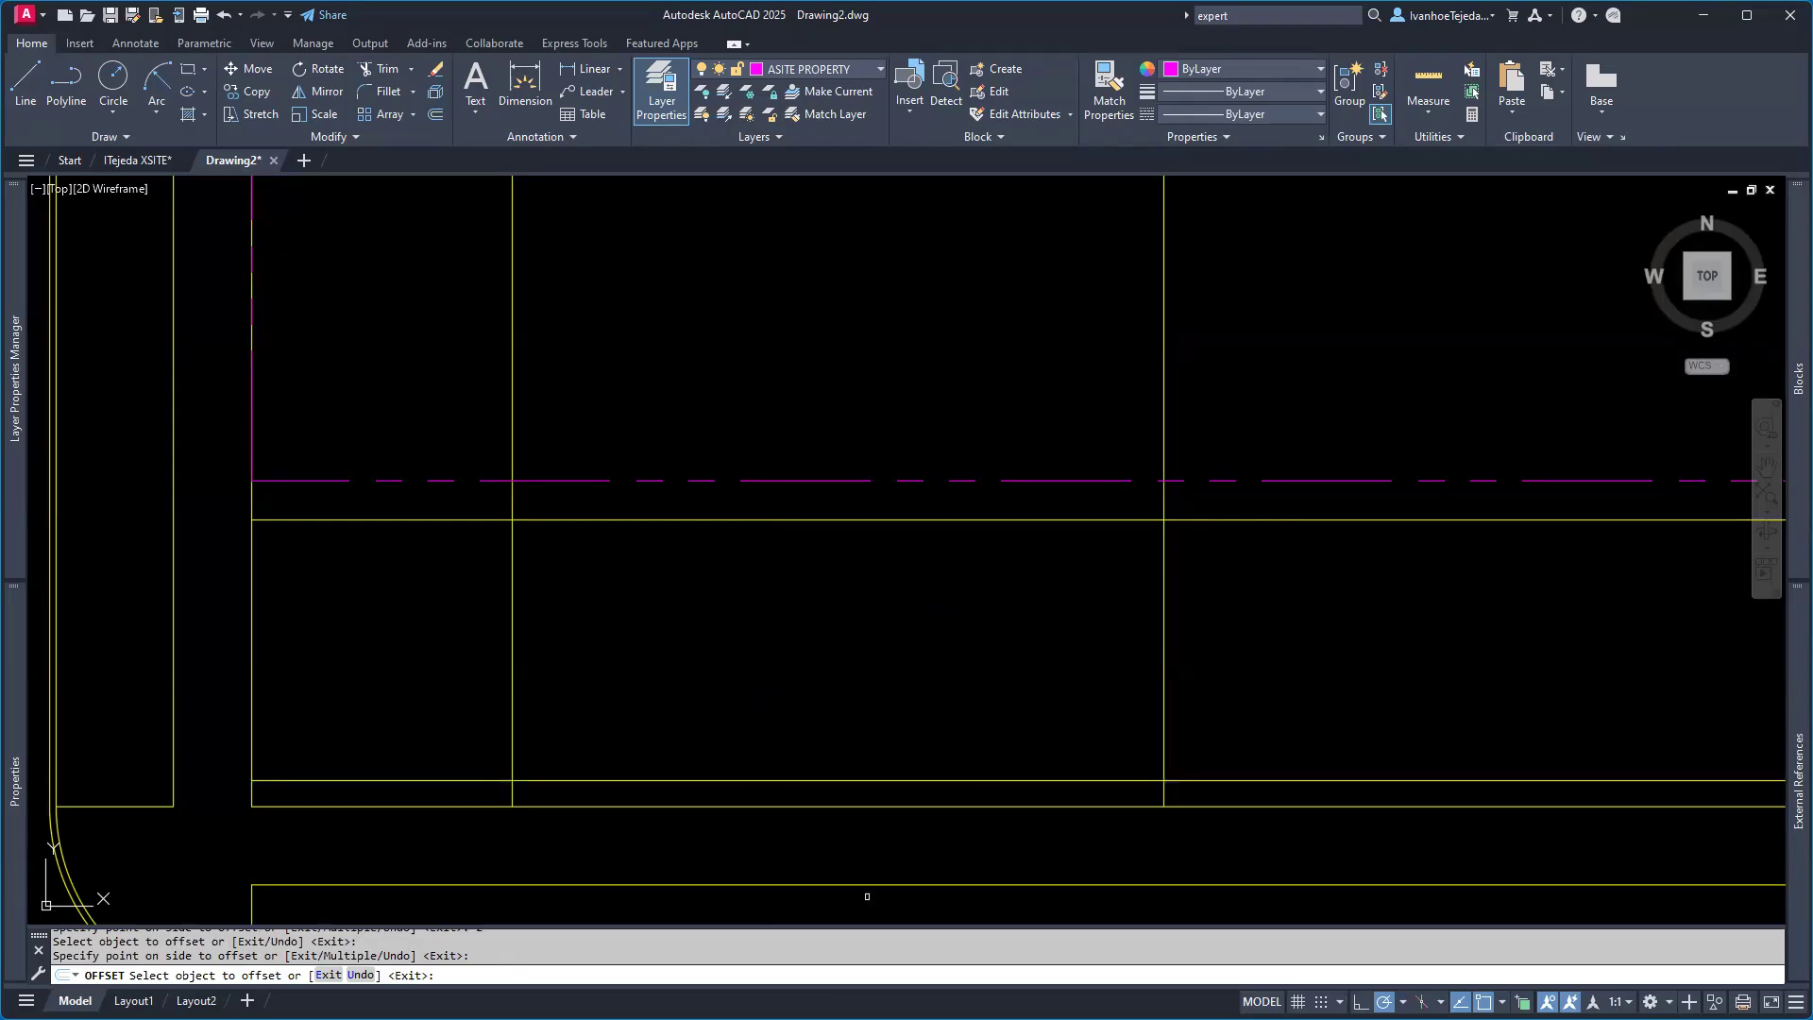
# Step: Check the building dimensions below the property line in XSITE SU25.pdf, and return to the AutoCAD drawing
pyautogui.hotkey('alt', 'Tab')
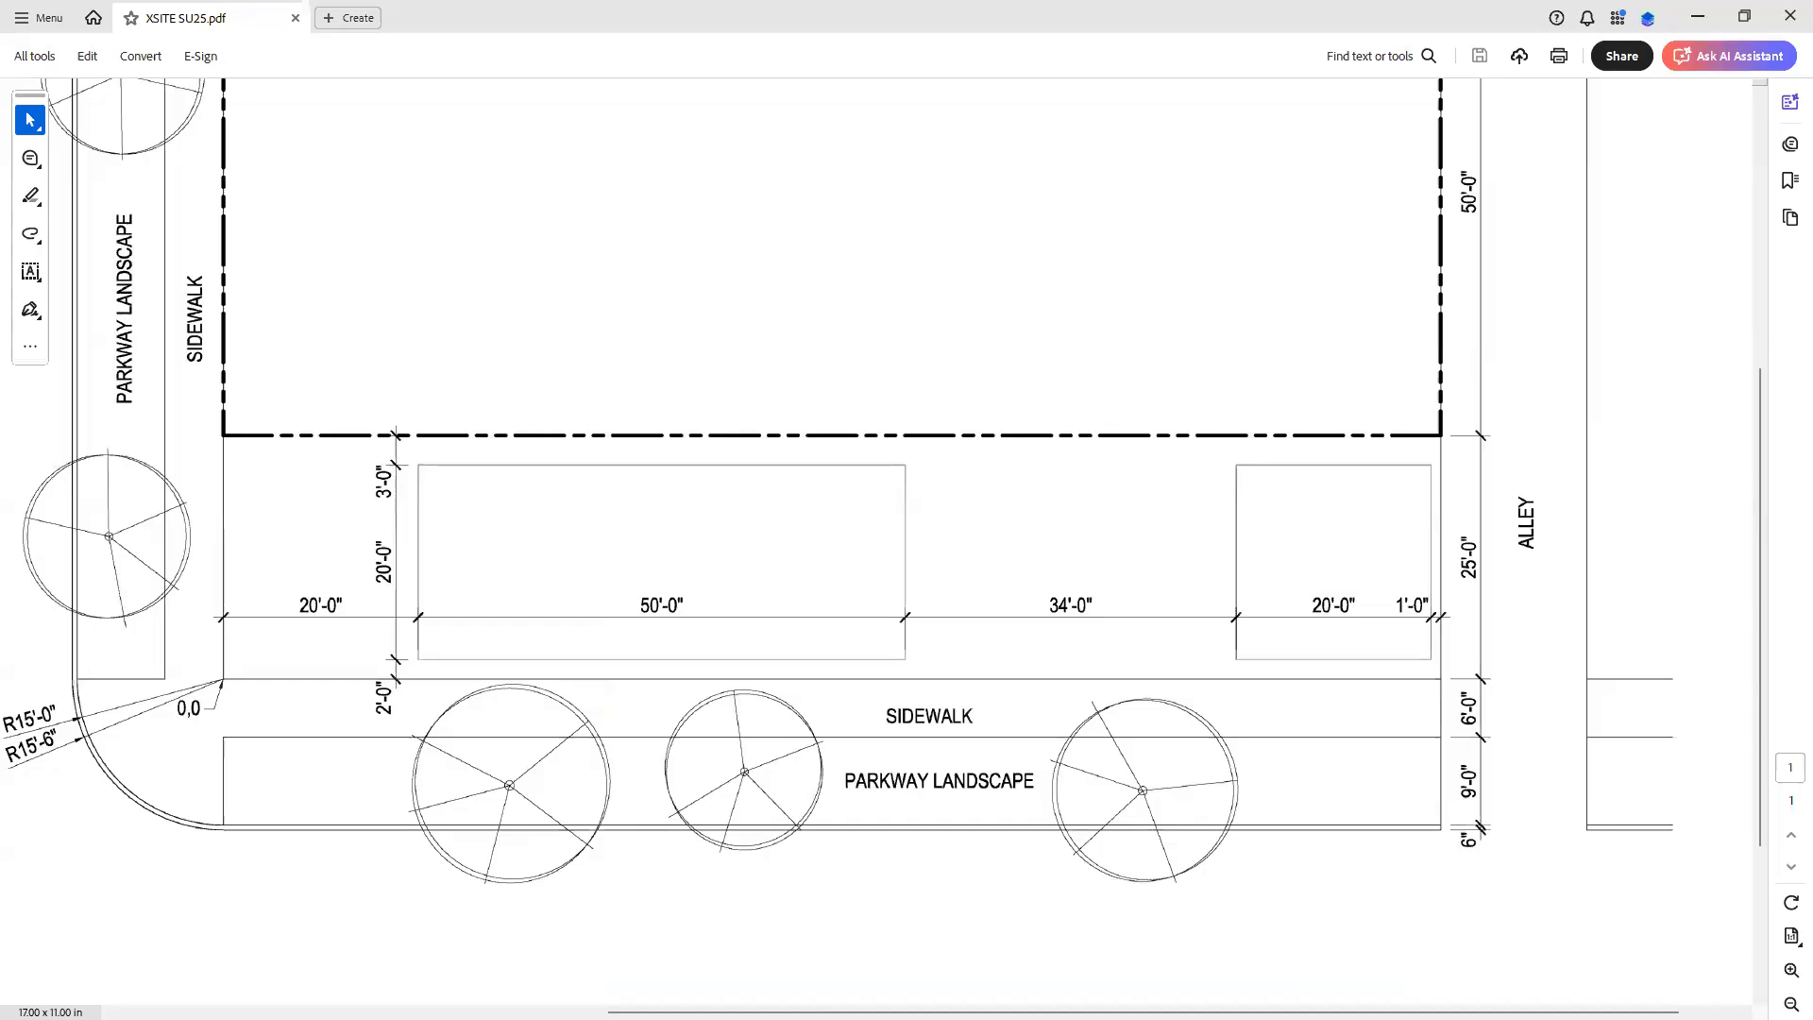
pyautogui.hotkey('alt', 'Tab')
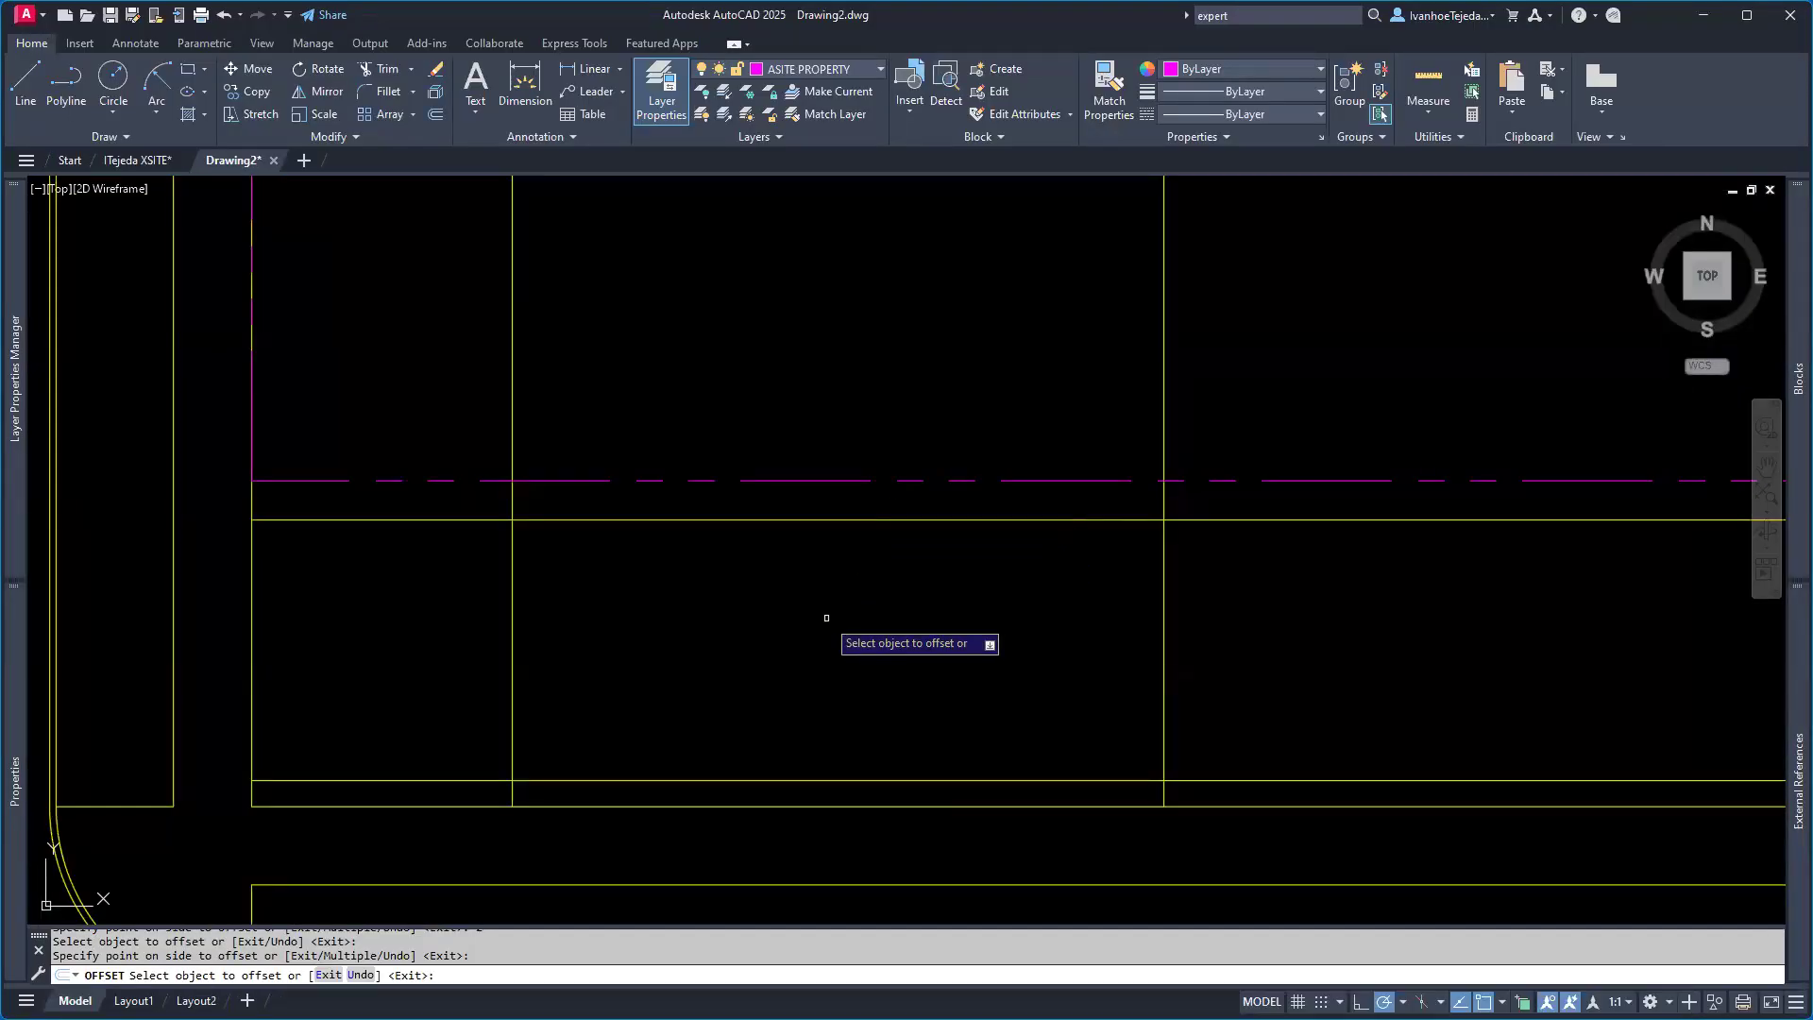
# Step: Fillet the two left corners of the building outline below the property line with radius 0, using the Multiple option
pyautogui.press('Return')
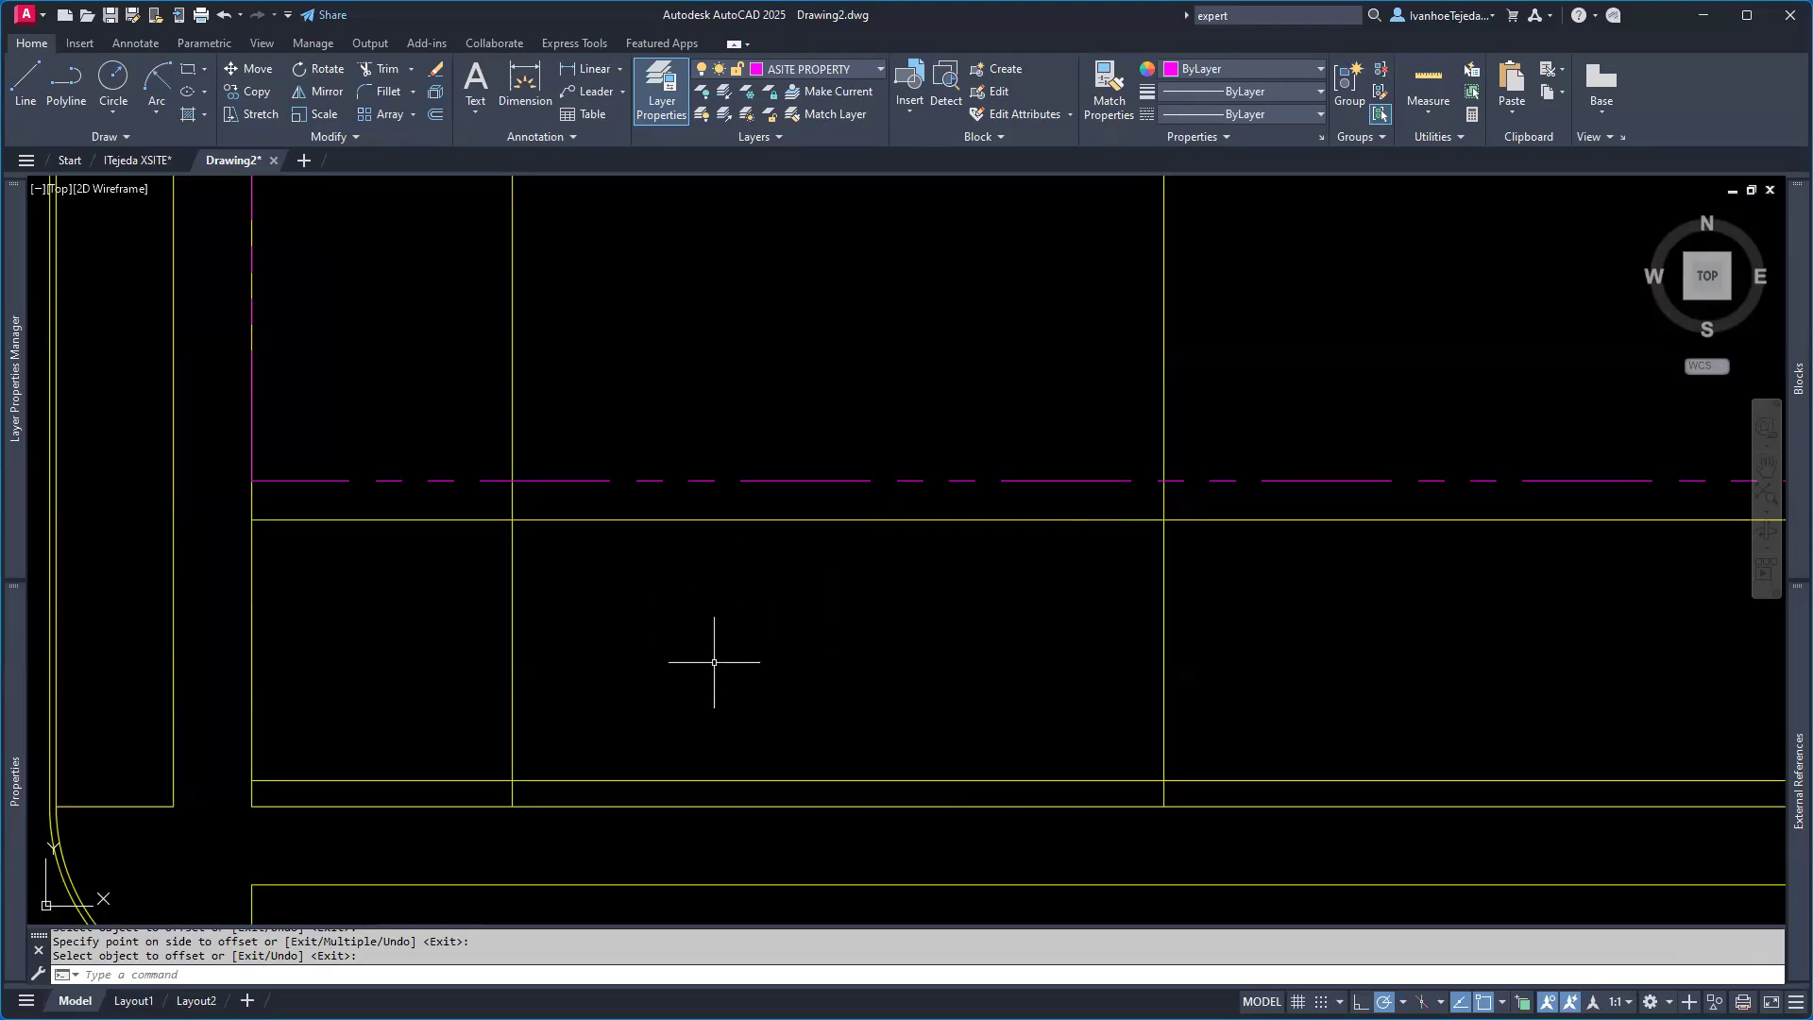
pyautogui.write('f')
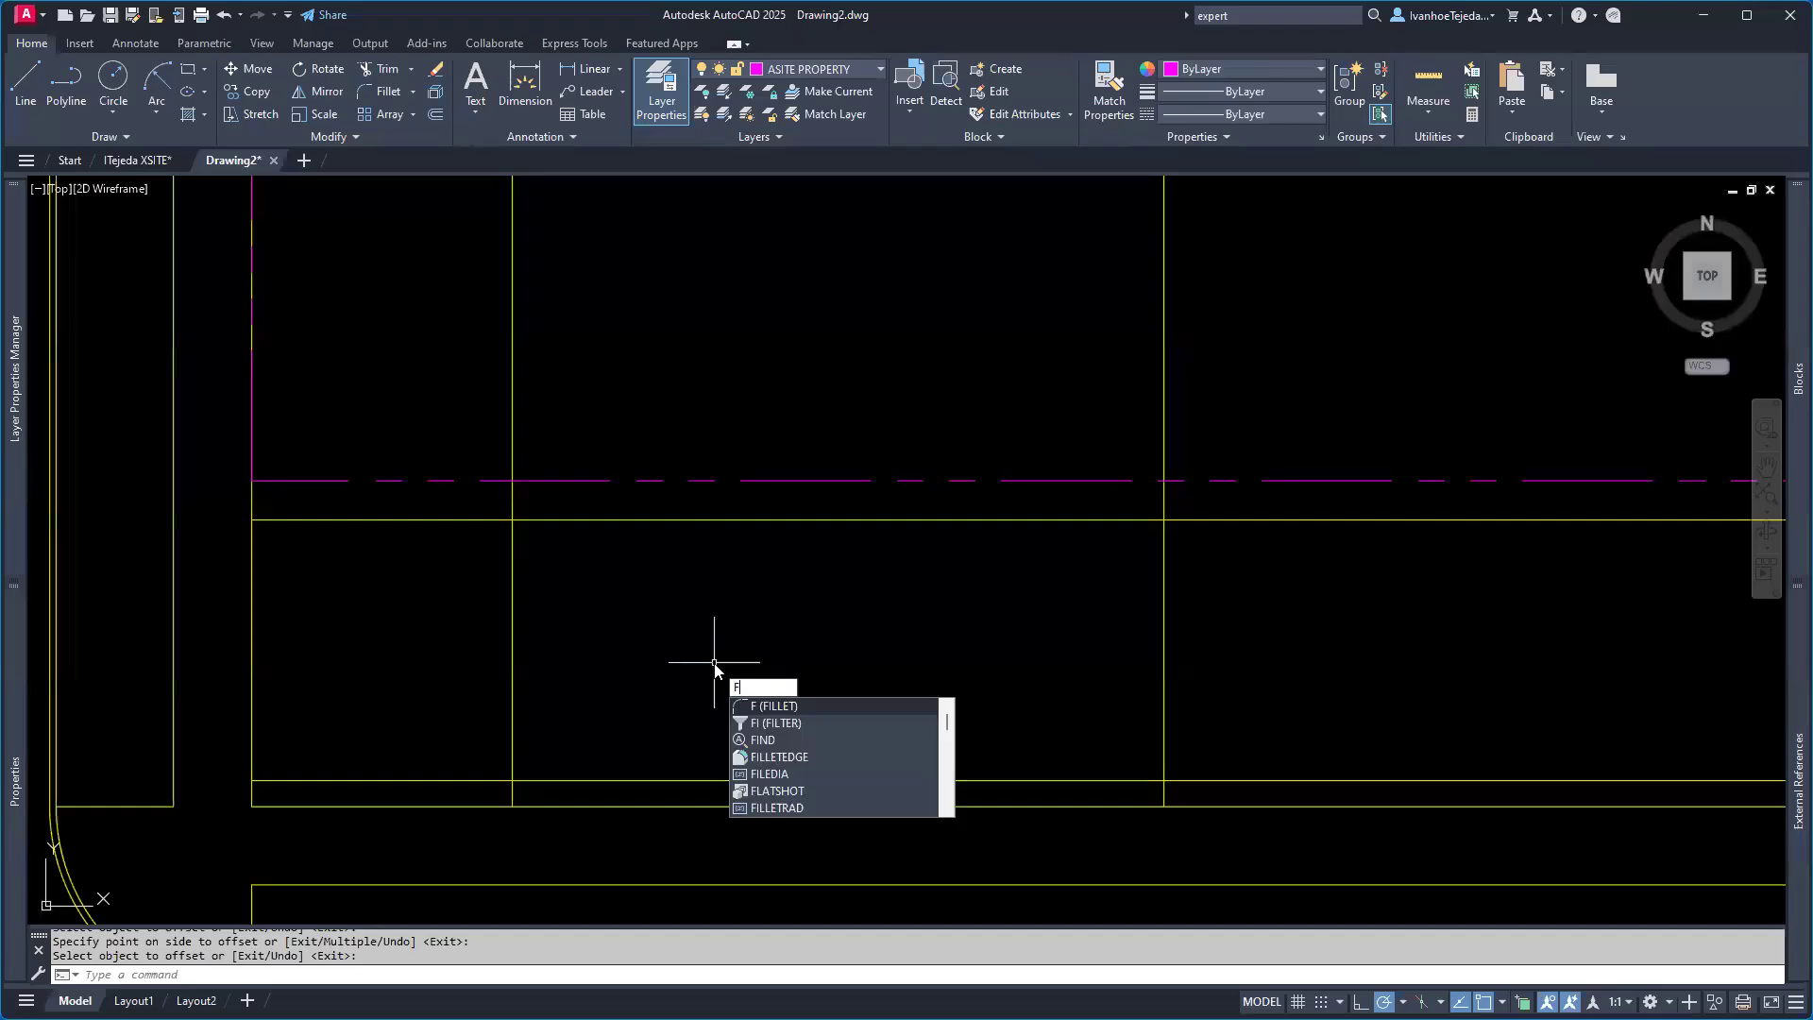
pyautogui.press('Return')
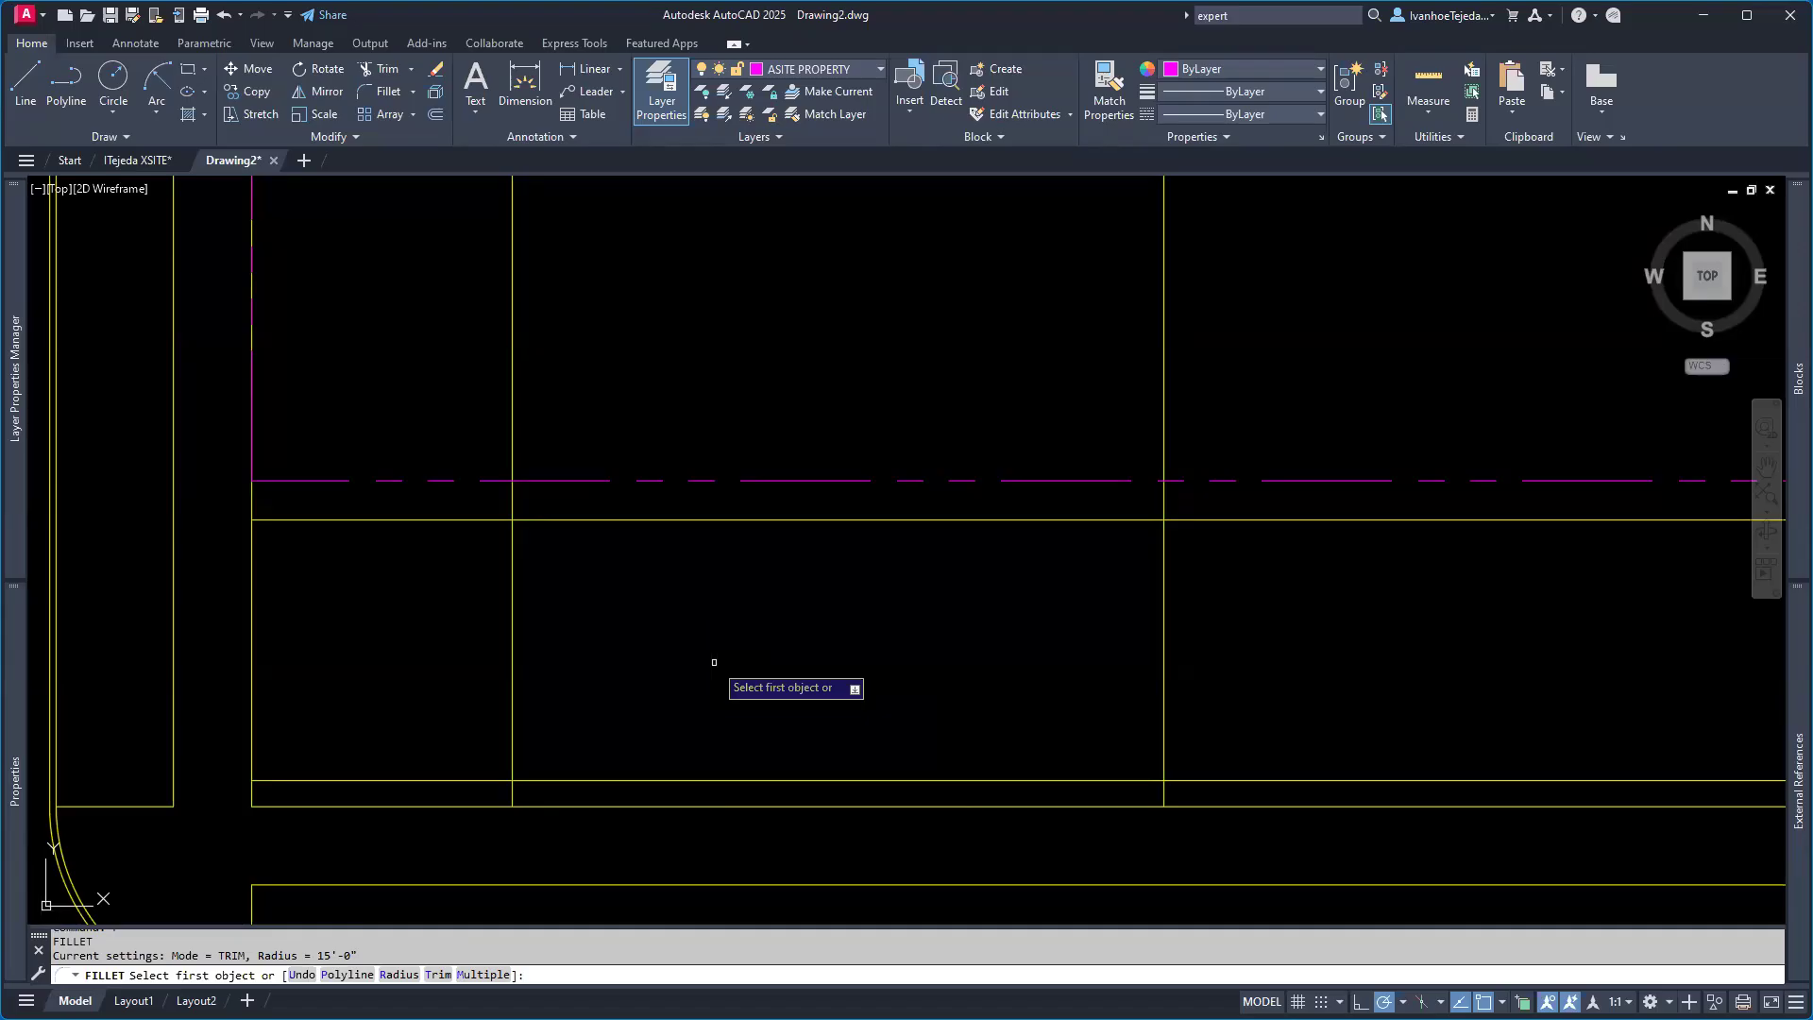
pyautogui.write('r')
pyautogui.press('Return')
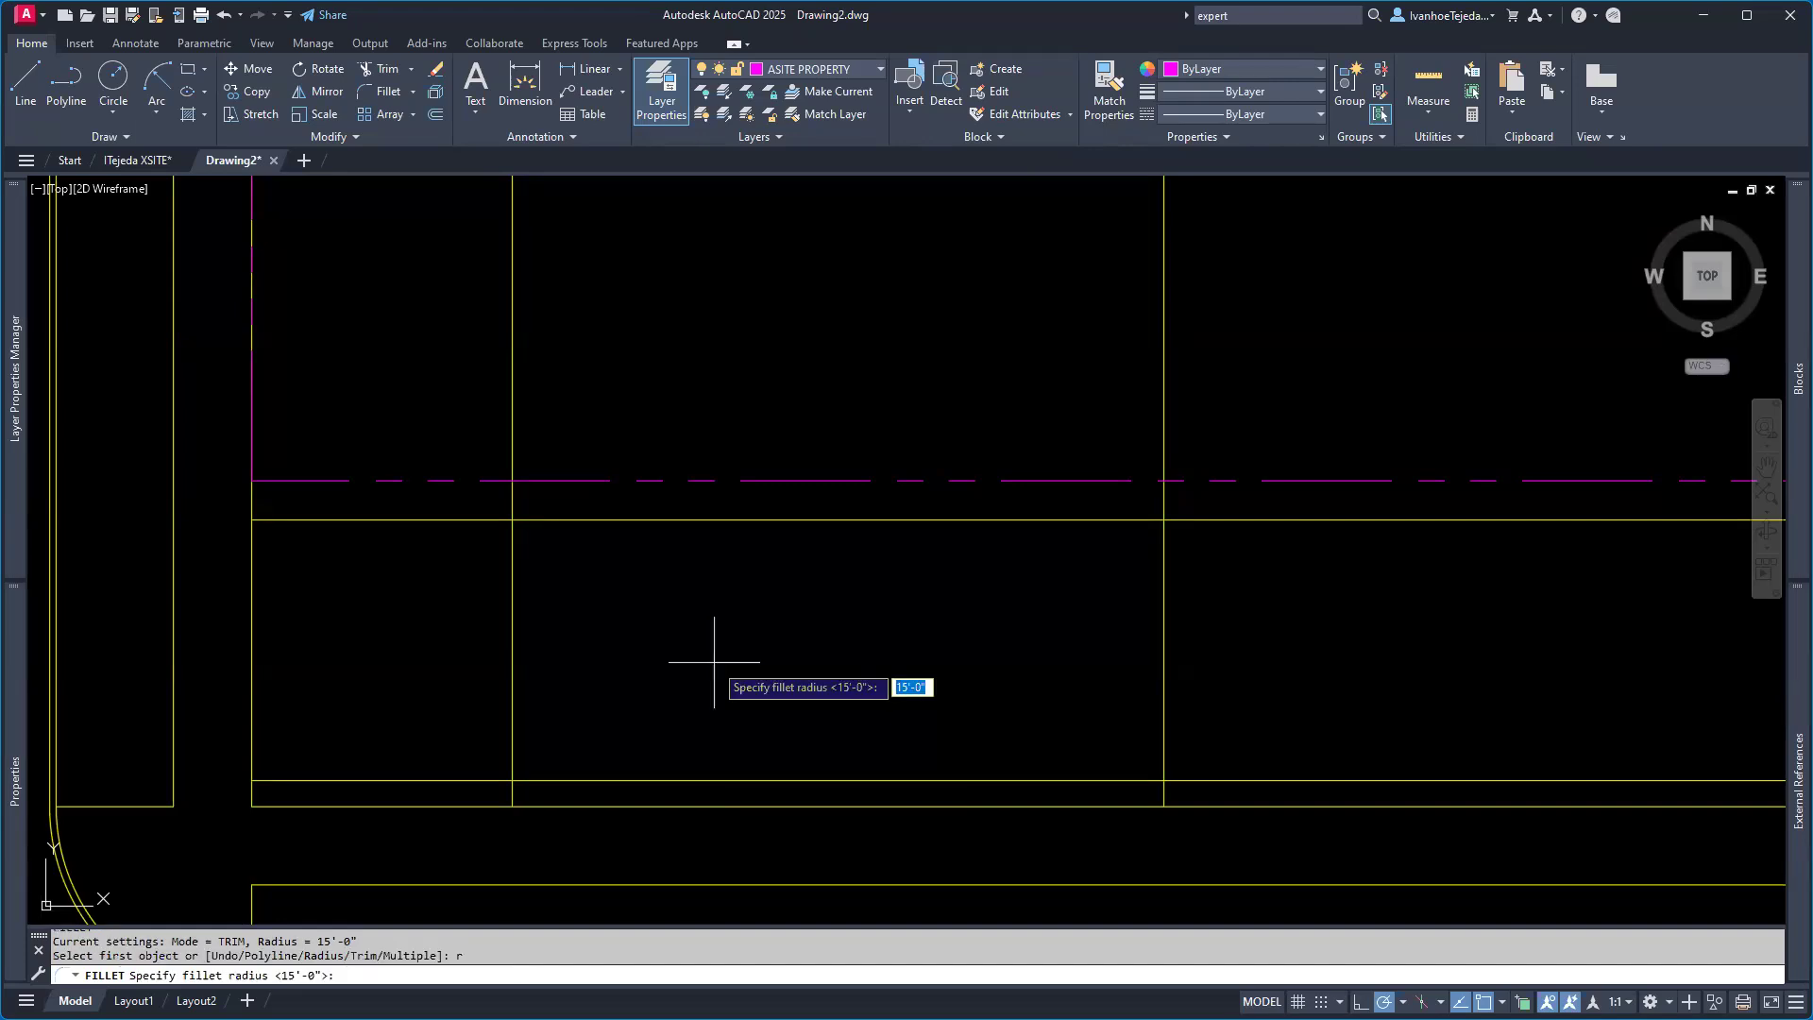
pyautogui.write('0')
pyautogui.press('Return')
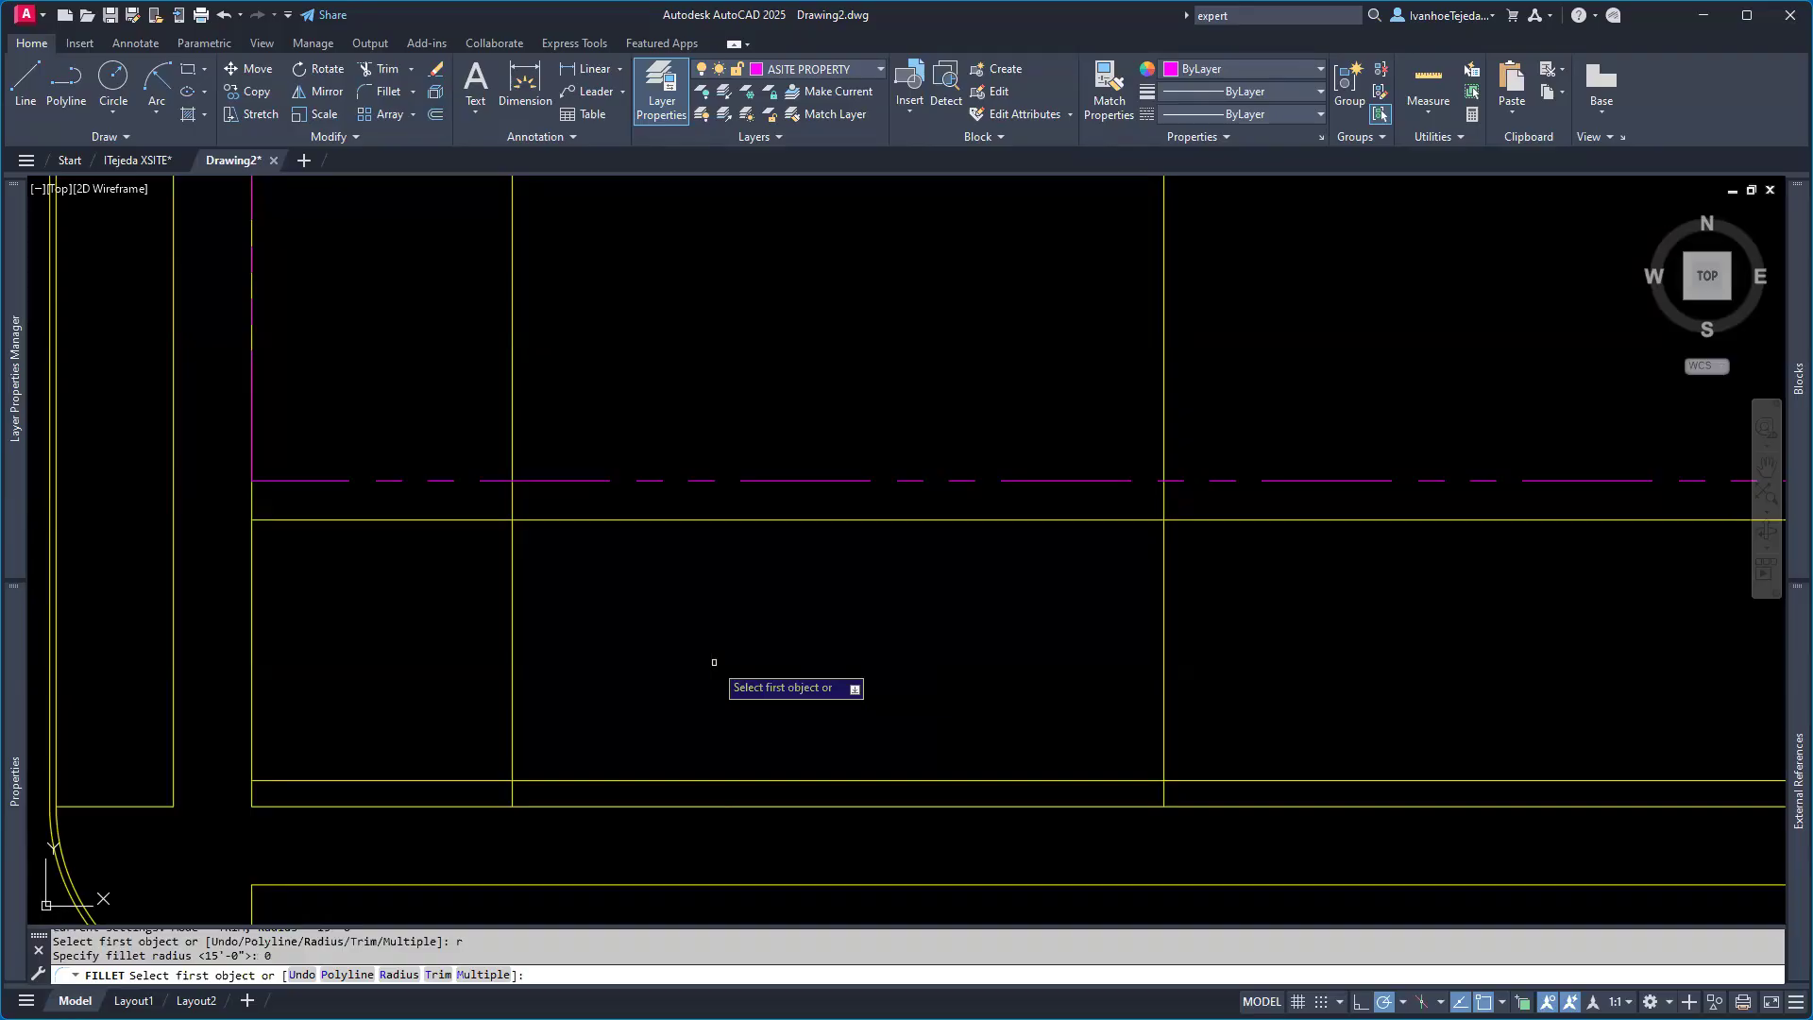
pyautogui.write('m')
pyautogui.press('Return')
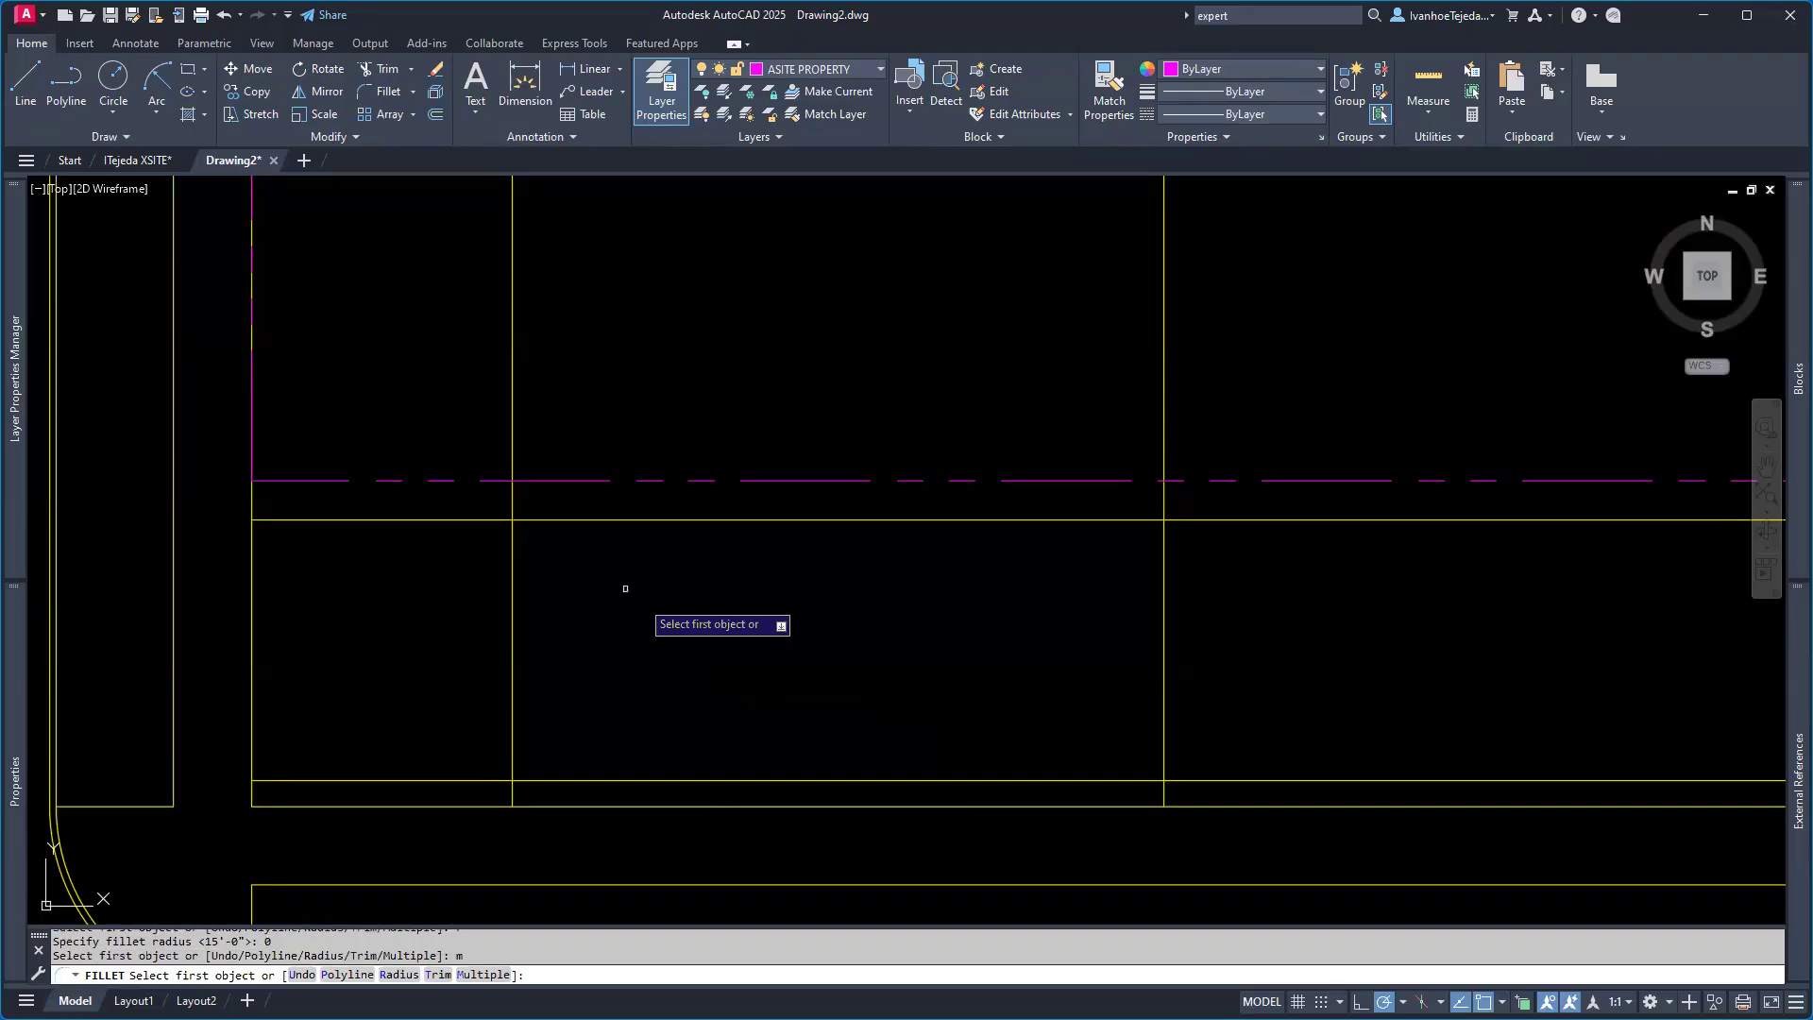
pyautogui.click(555, 521)
pyautogui.click(512, 569)
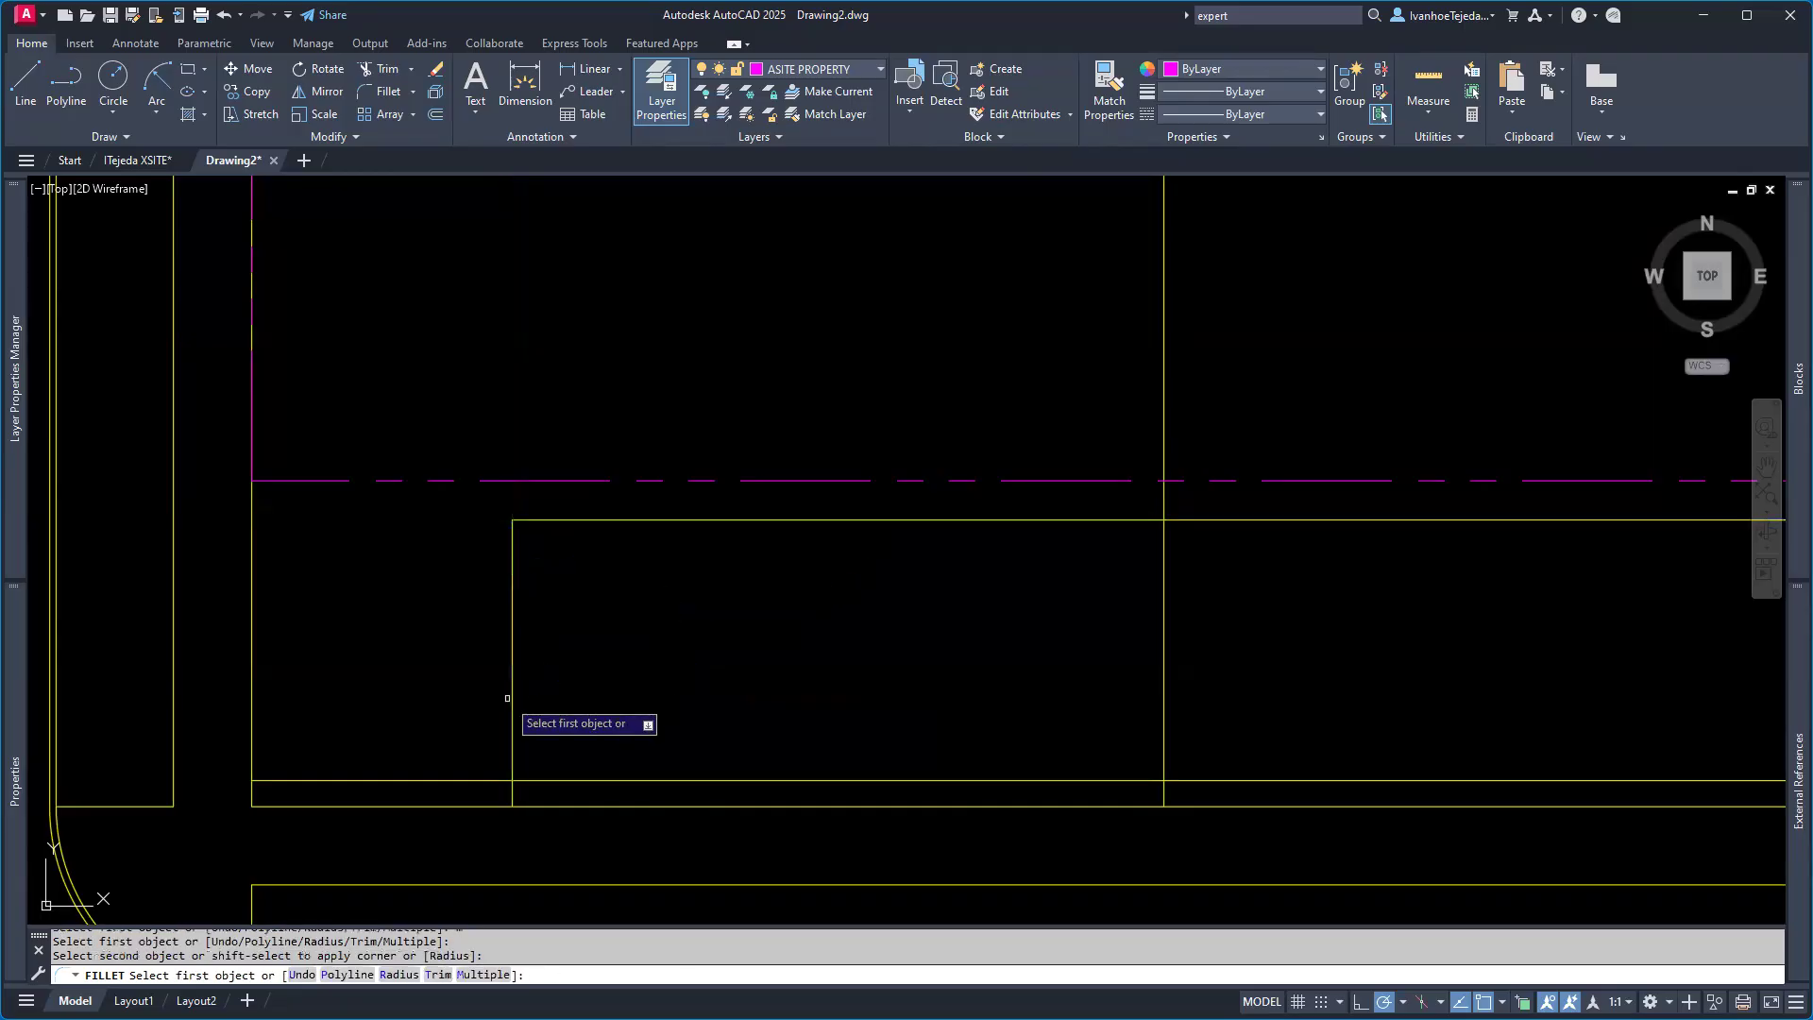
pyautogui.click(556, 780)
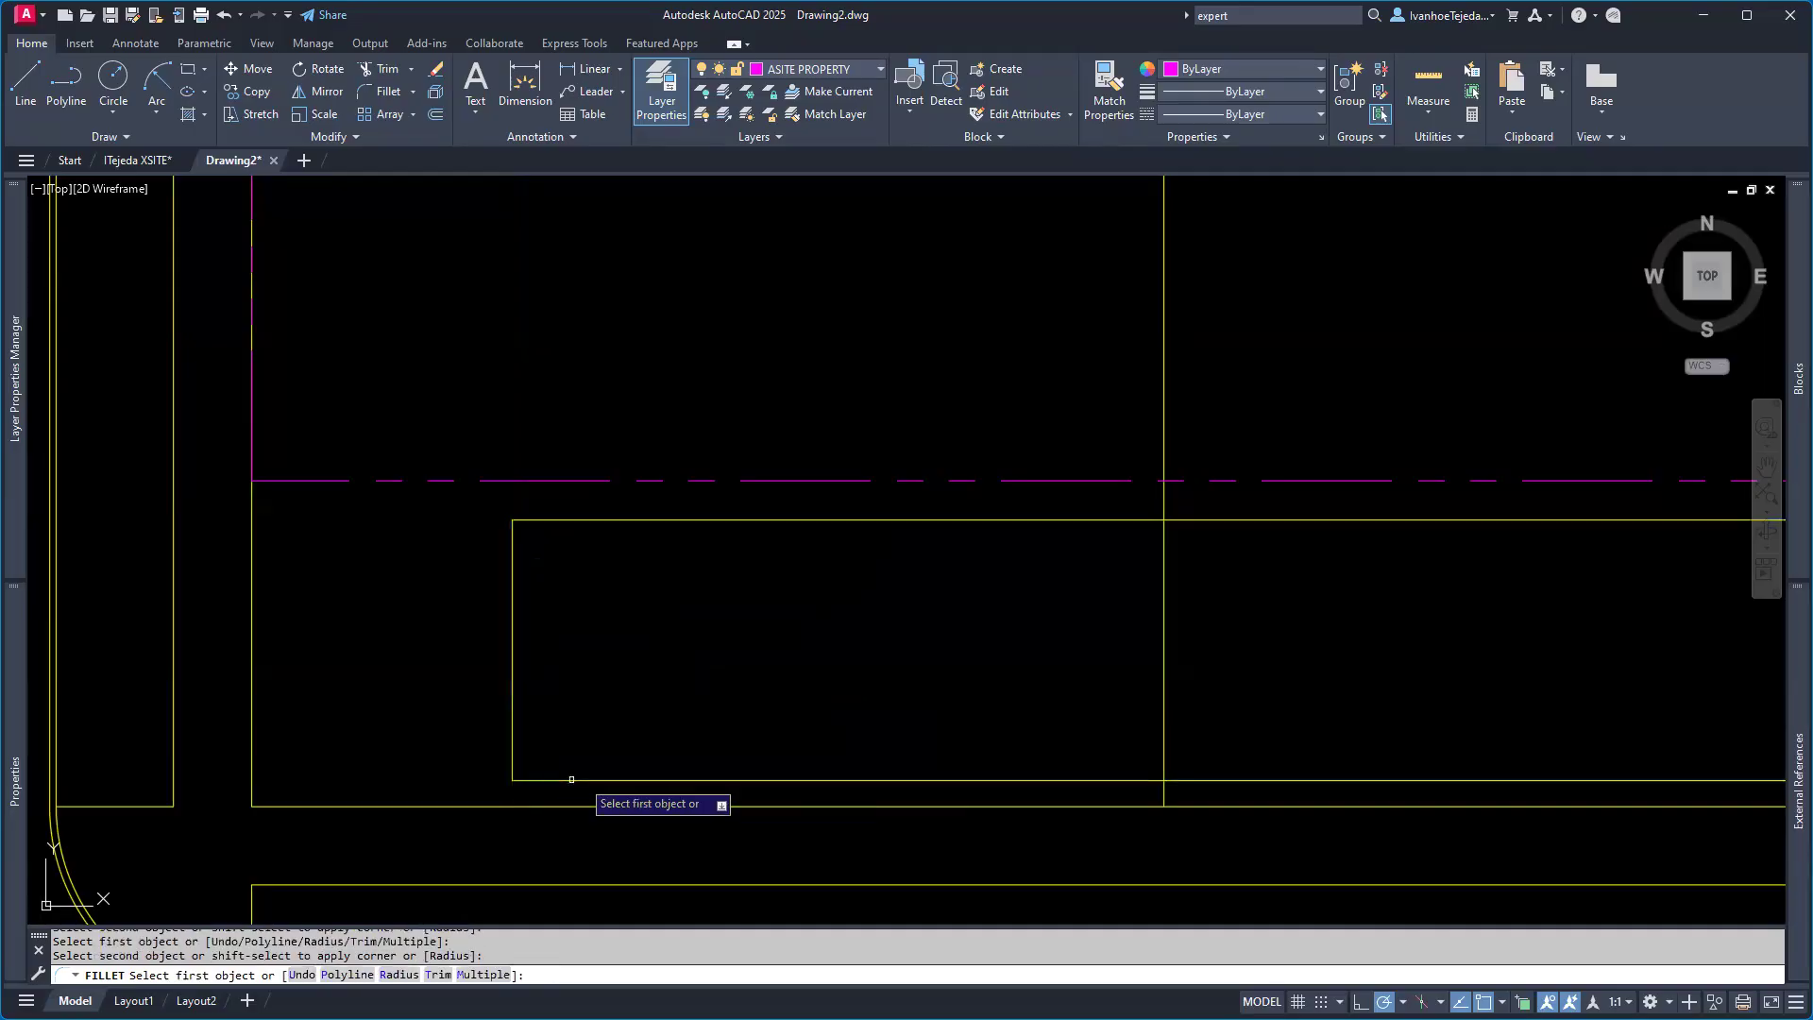
# Step: Close the two right corners of the building outline with the same zero-radius fillet and end the command
pyautogui.click(1082, 780)
pyautogui.click(1163, 755)
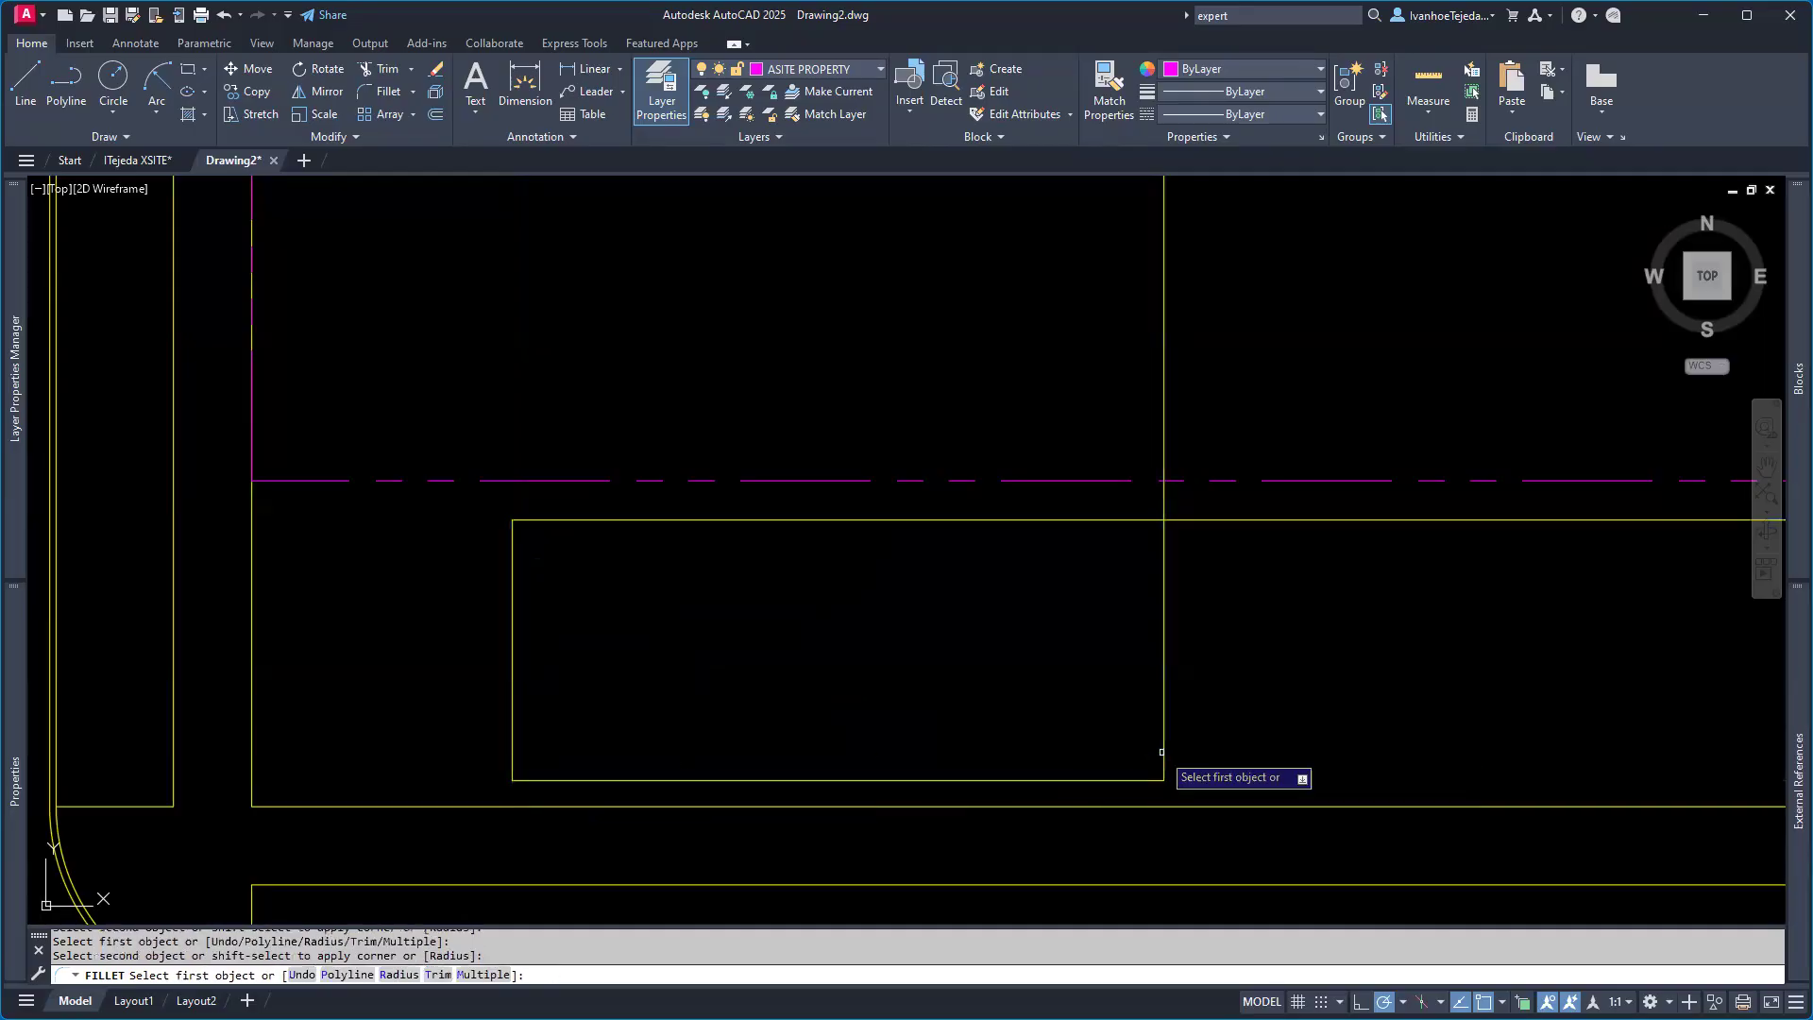
pyautogui.click(1162, 573)
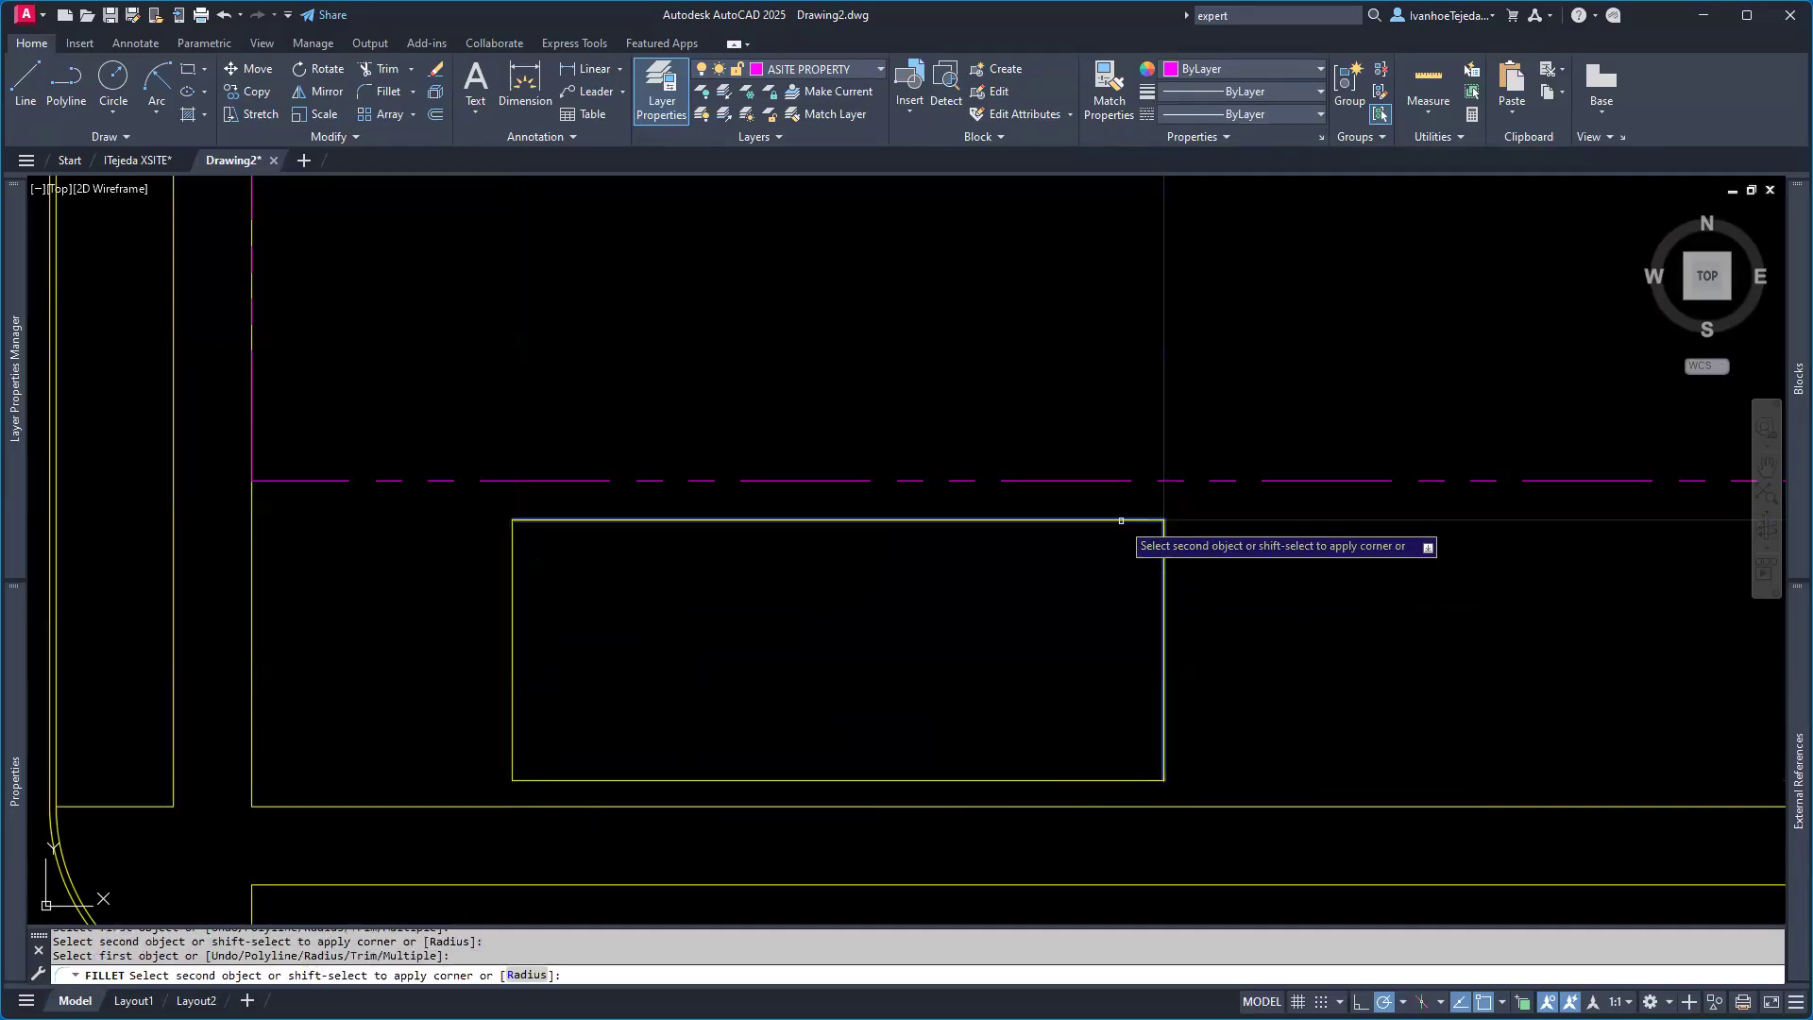
pyautogui.click(1126, 521)
pyautogui.press('Escape')
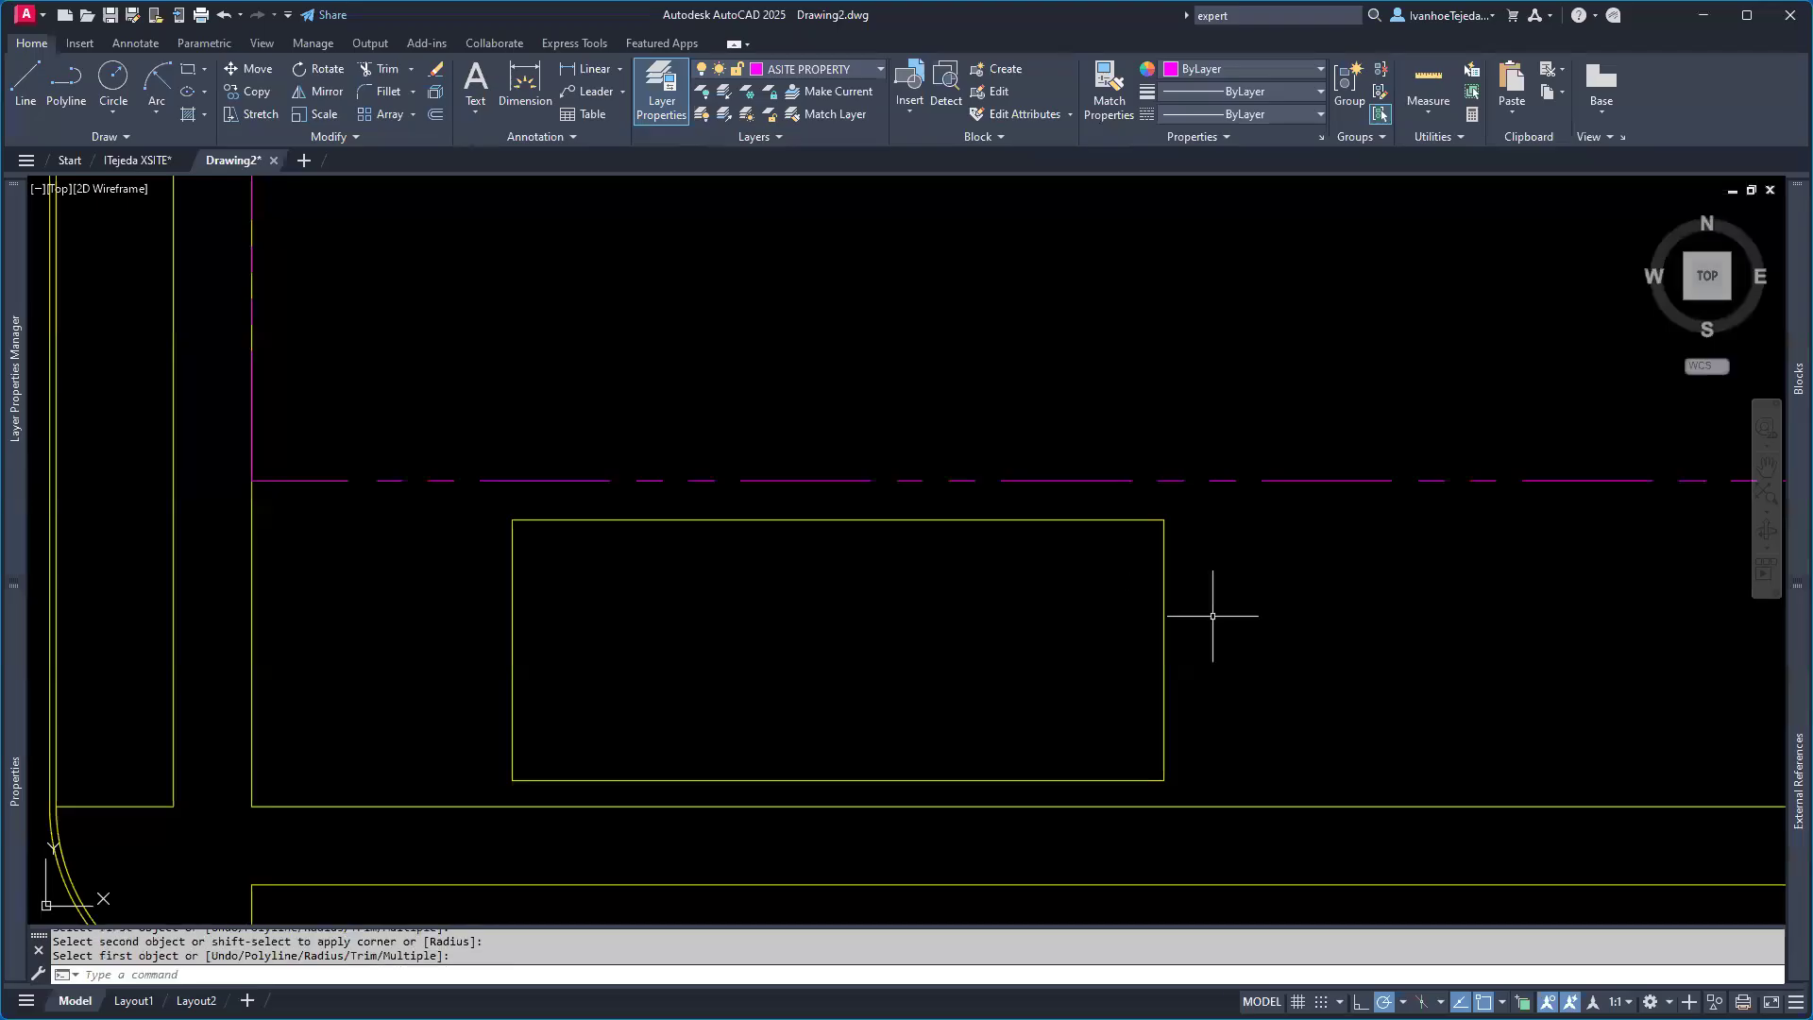
# Step: Join the four lines of the building outline into a single polyline
pyautogui.click(494, 499)
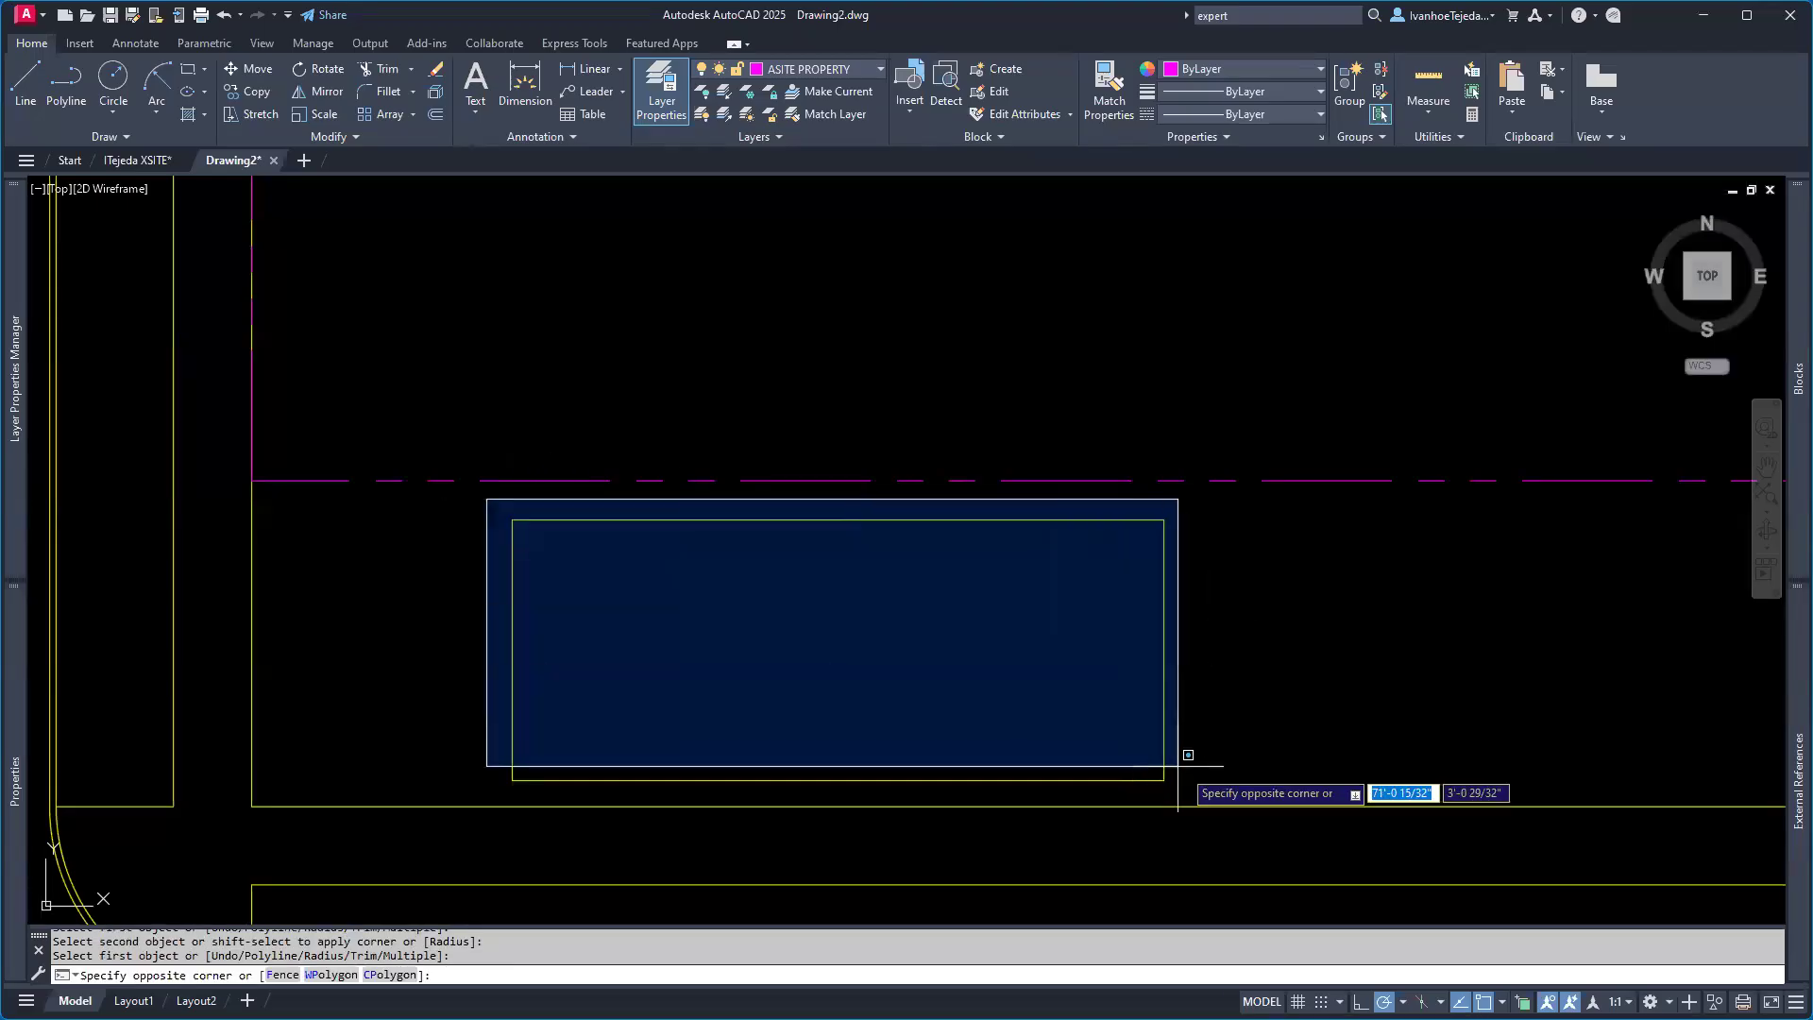
pyautogui.click(1243, 816)
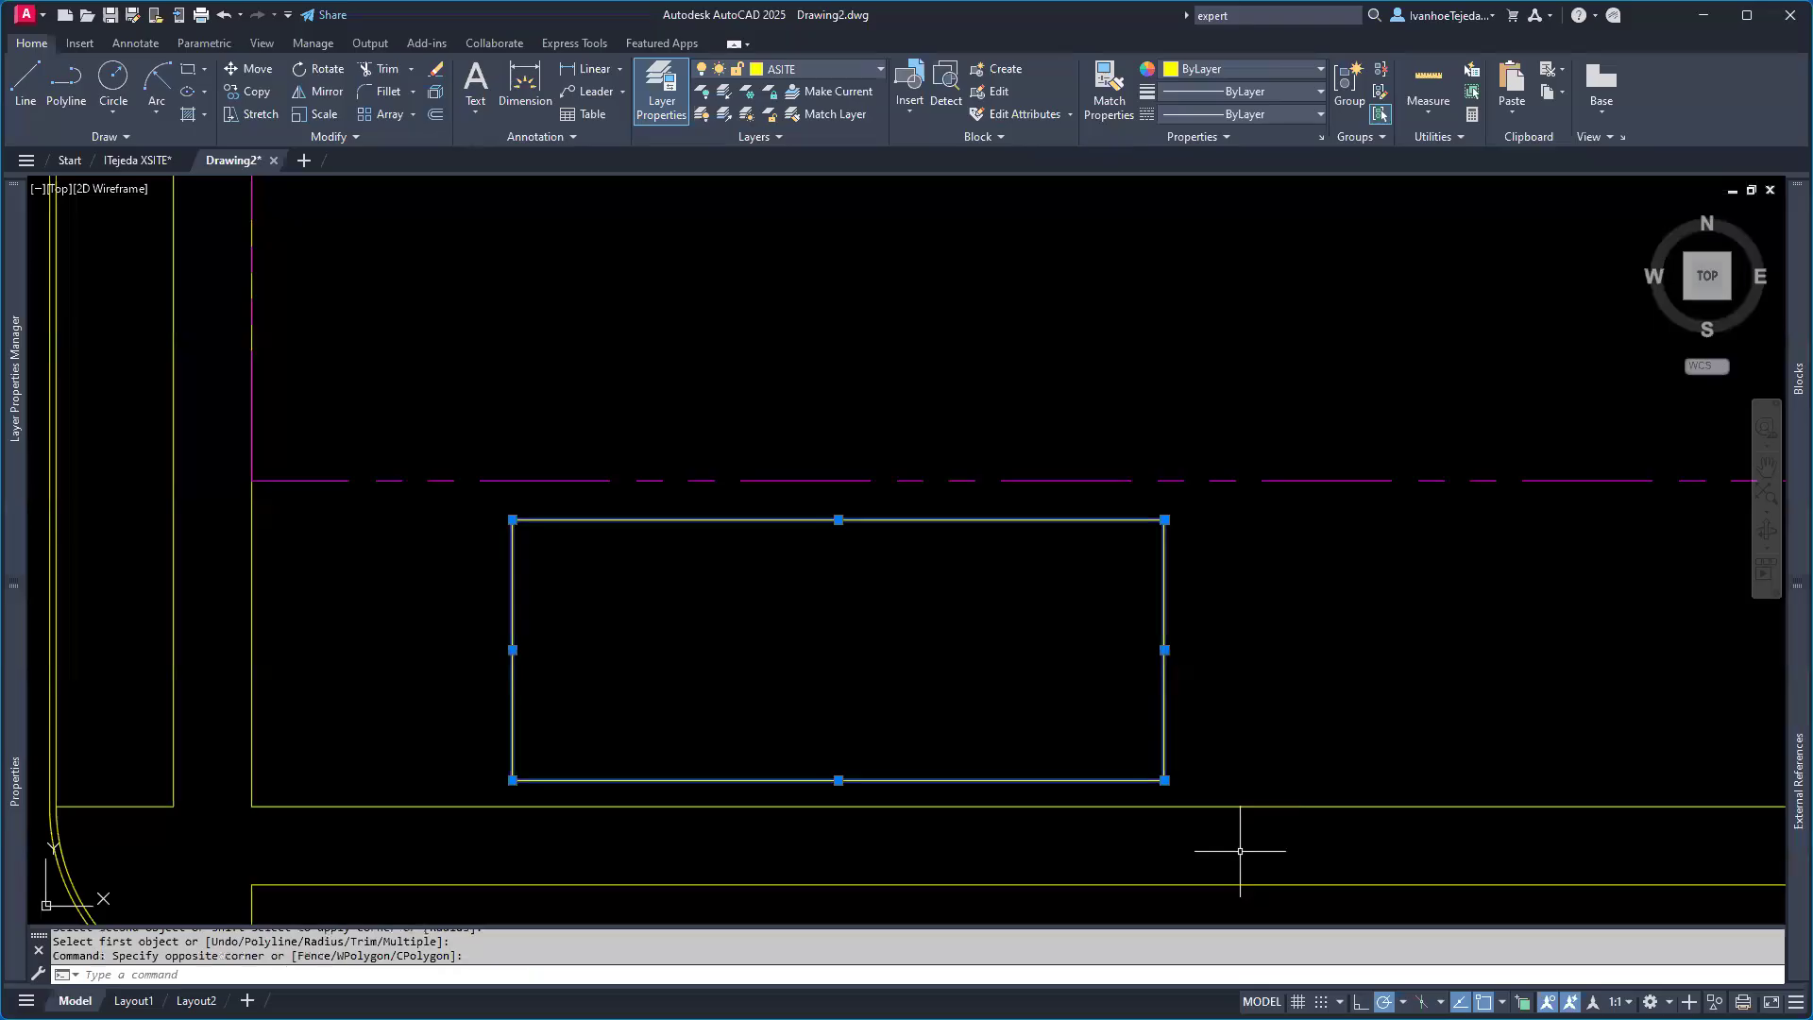
pyautogui.write('j')
pyautogui.press('Return')
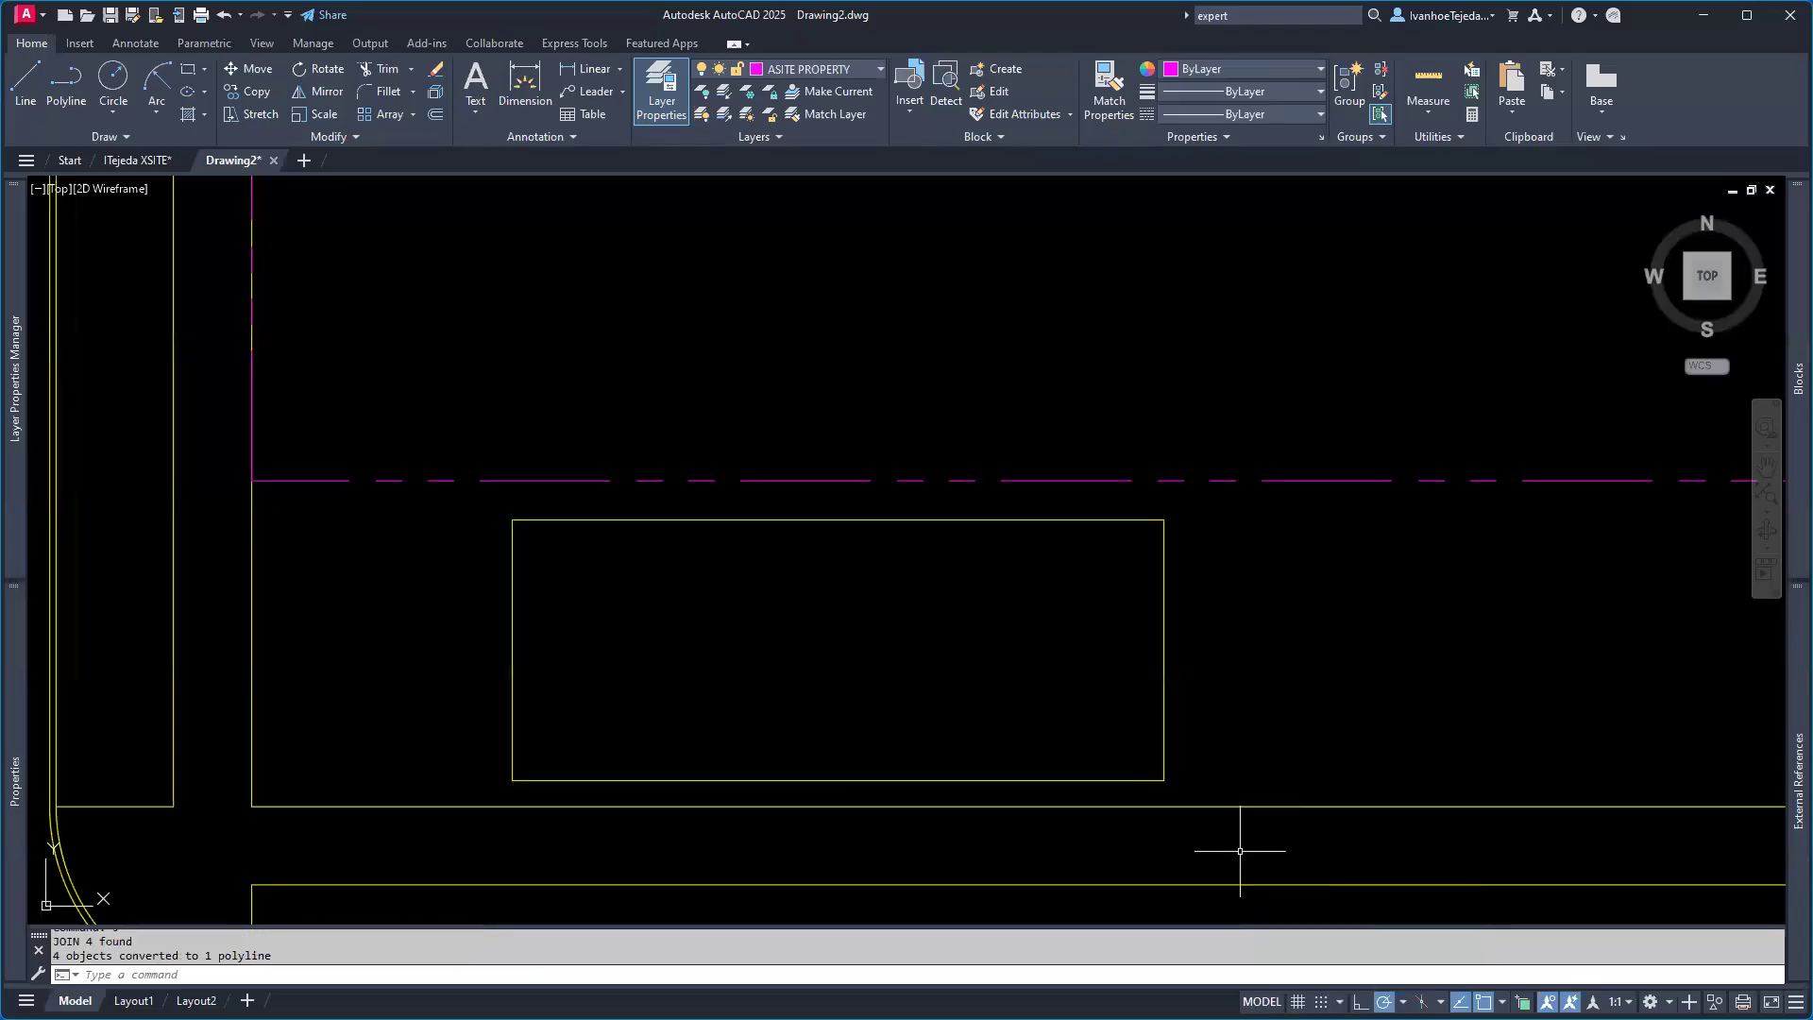
# Step: Assign the joined building outline to the ASITE MISC layer and clear the selection
pyautogui.click(1163, 640)
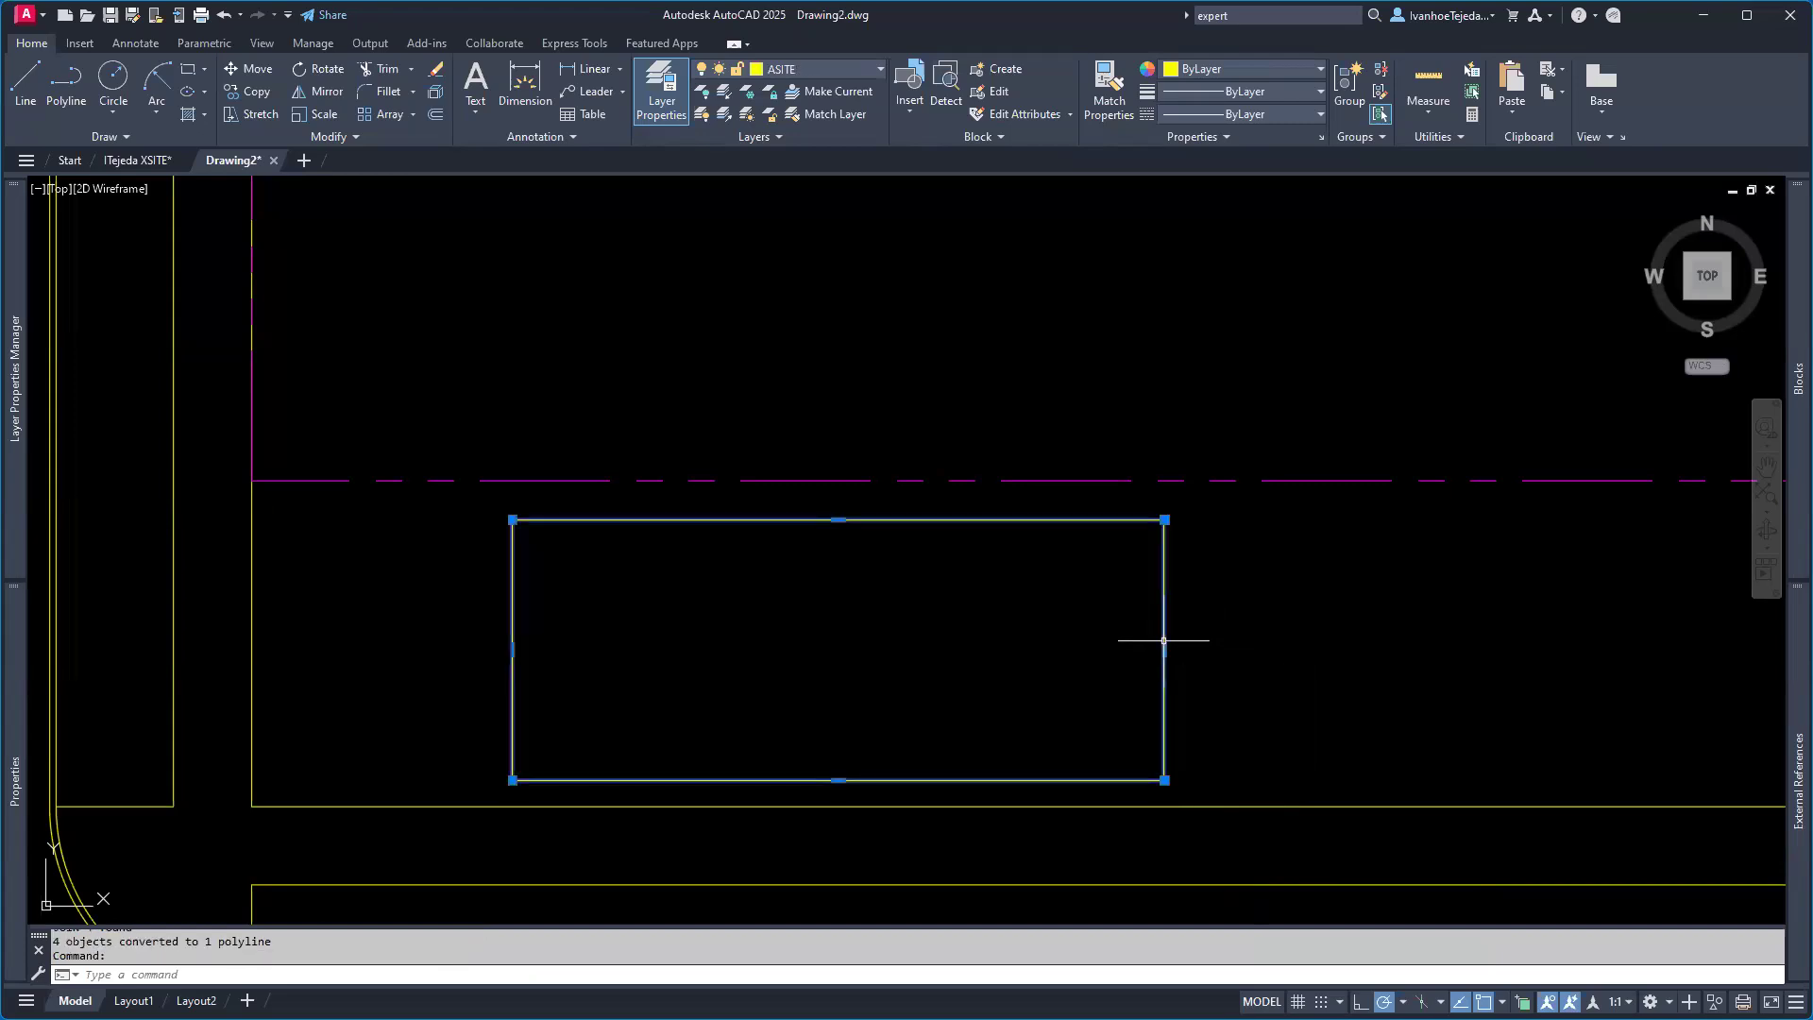
pyautogui.click(856, 66)
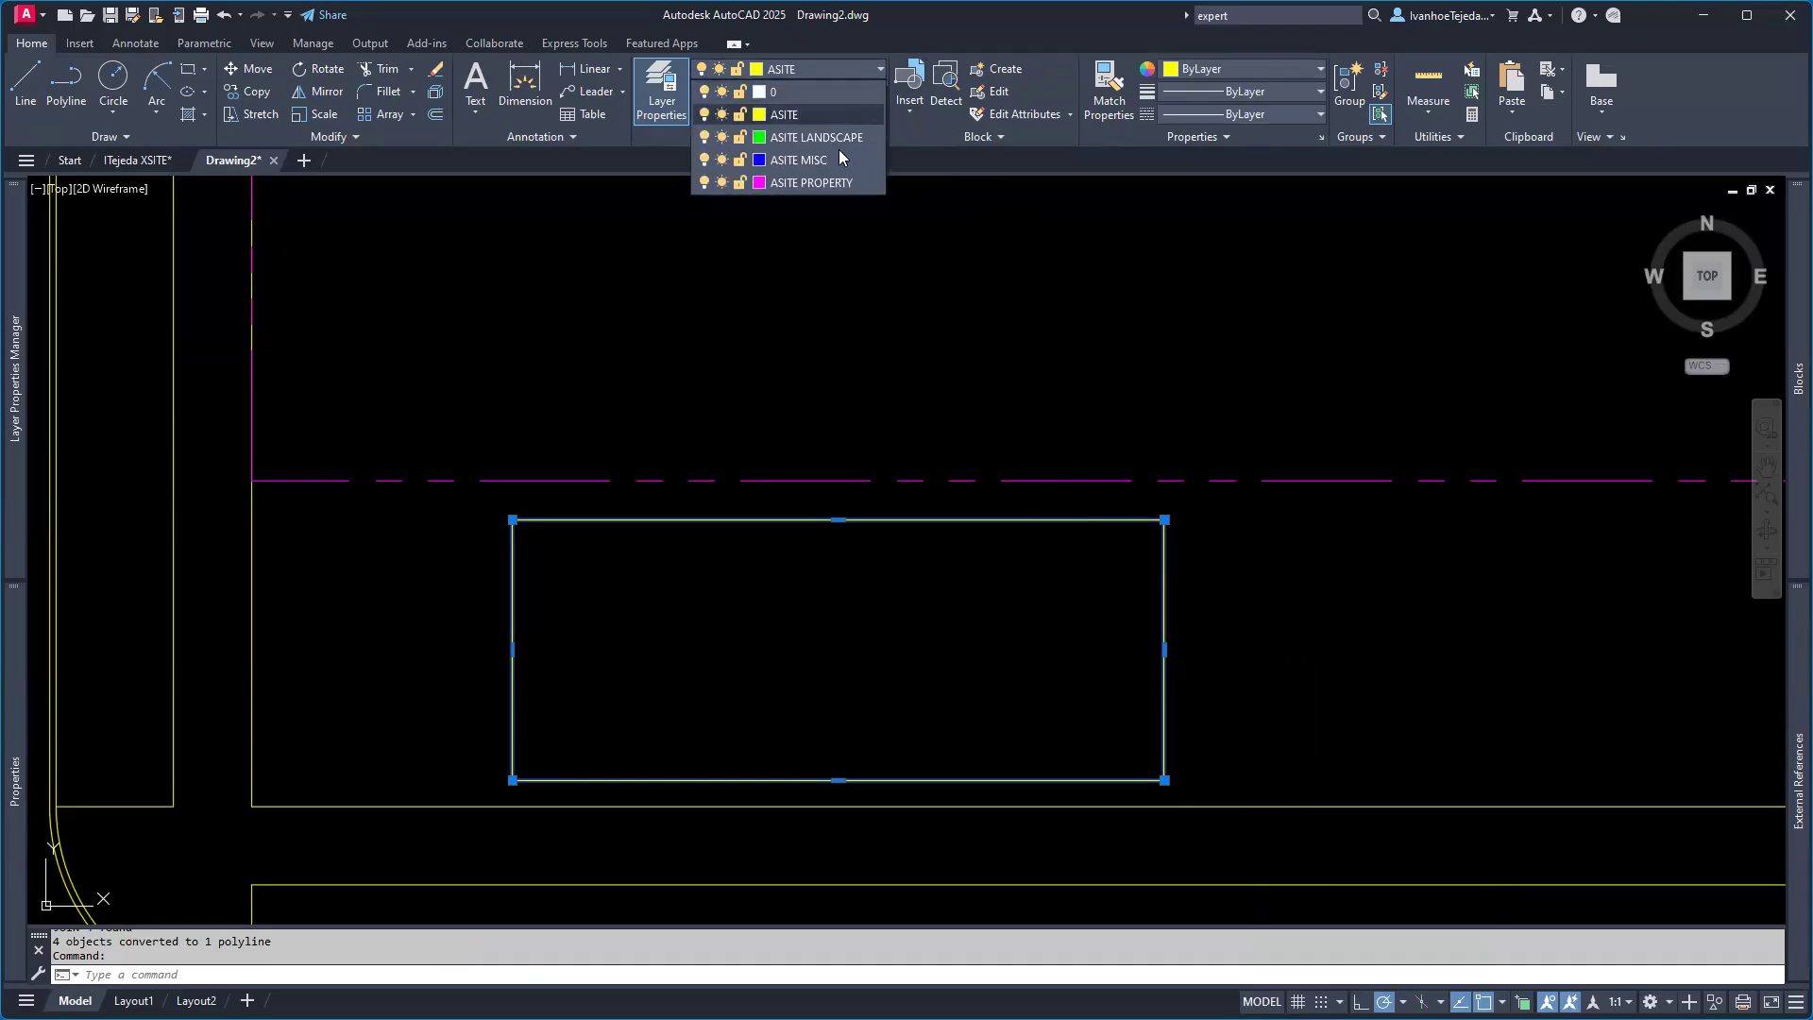
pyautogui.click(803, 160)
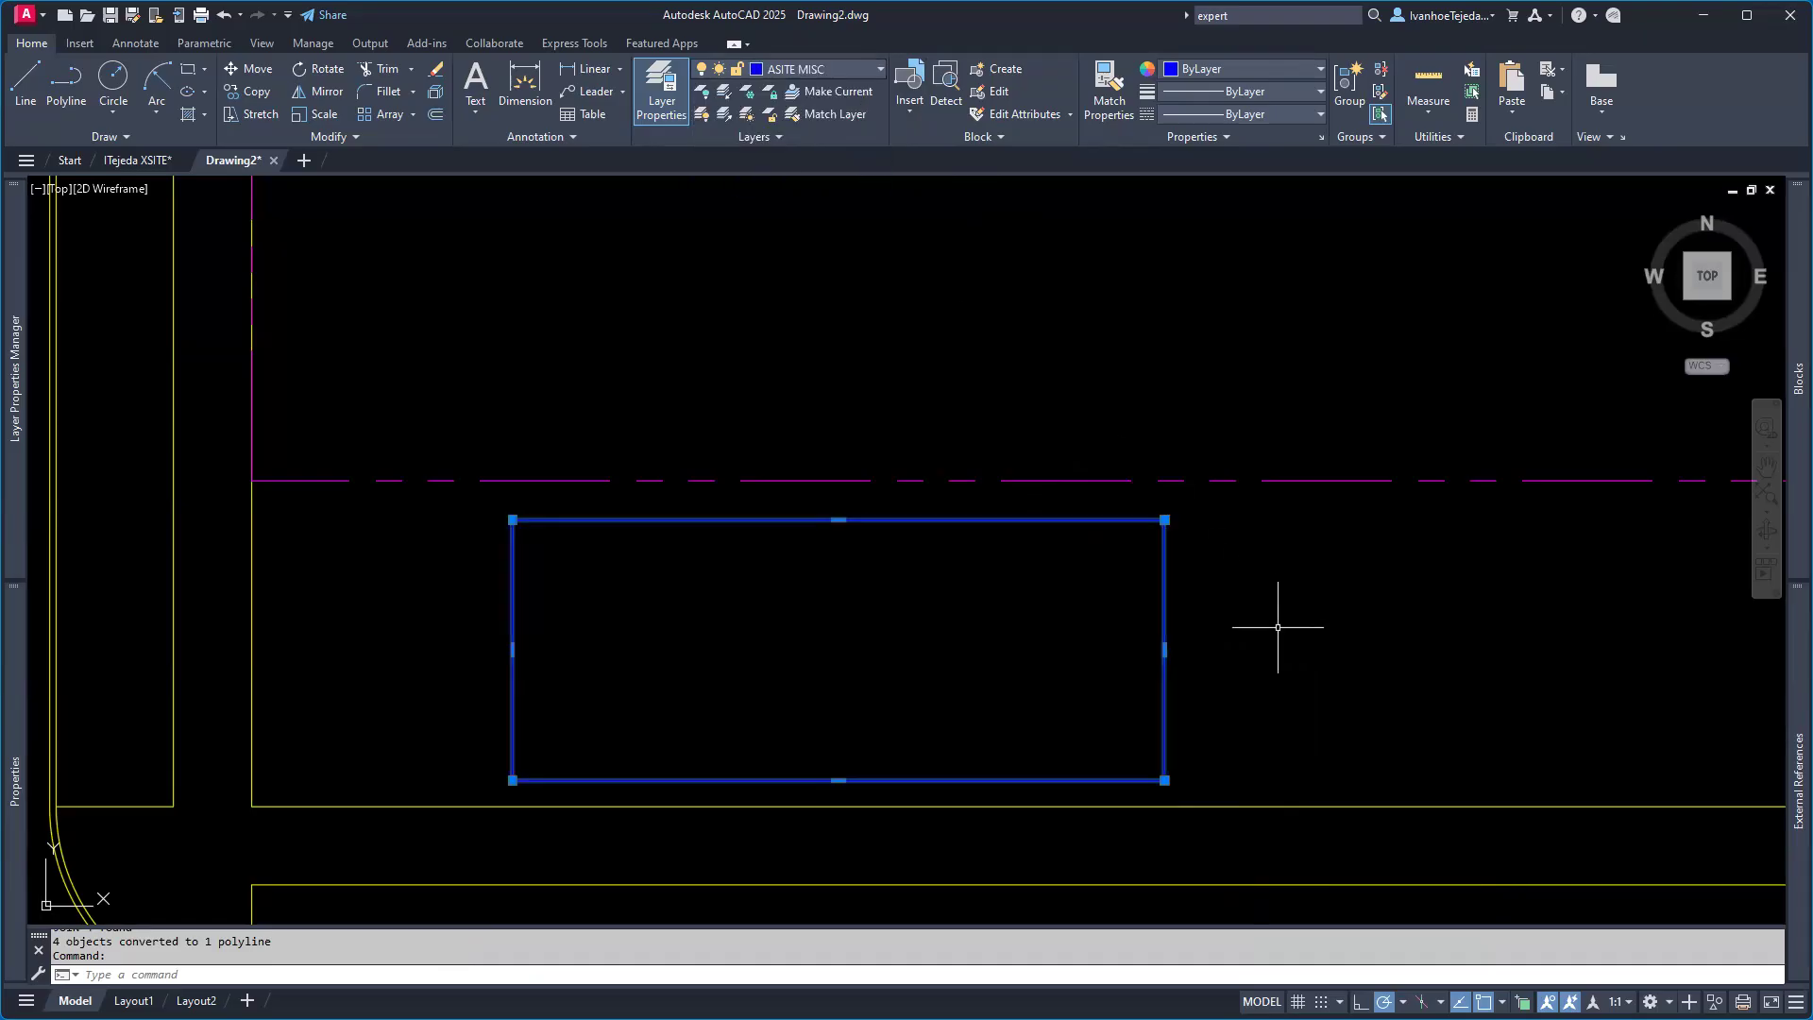
pyautogui.press('Escape')
pyautogui.press('Escape')
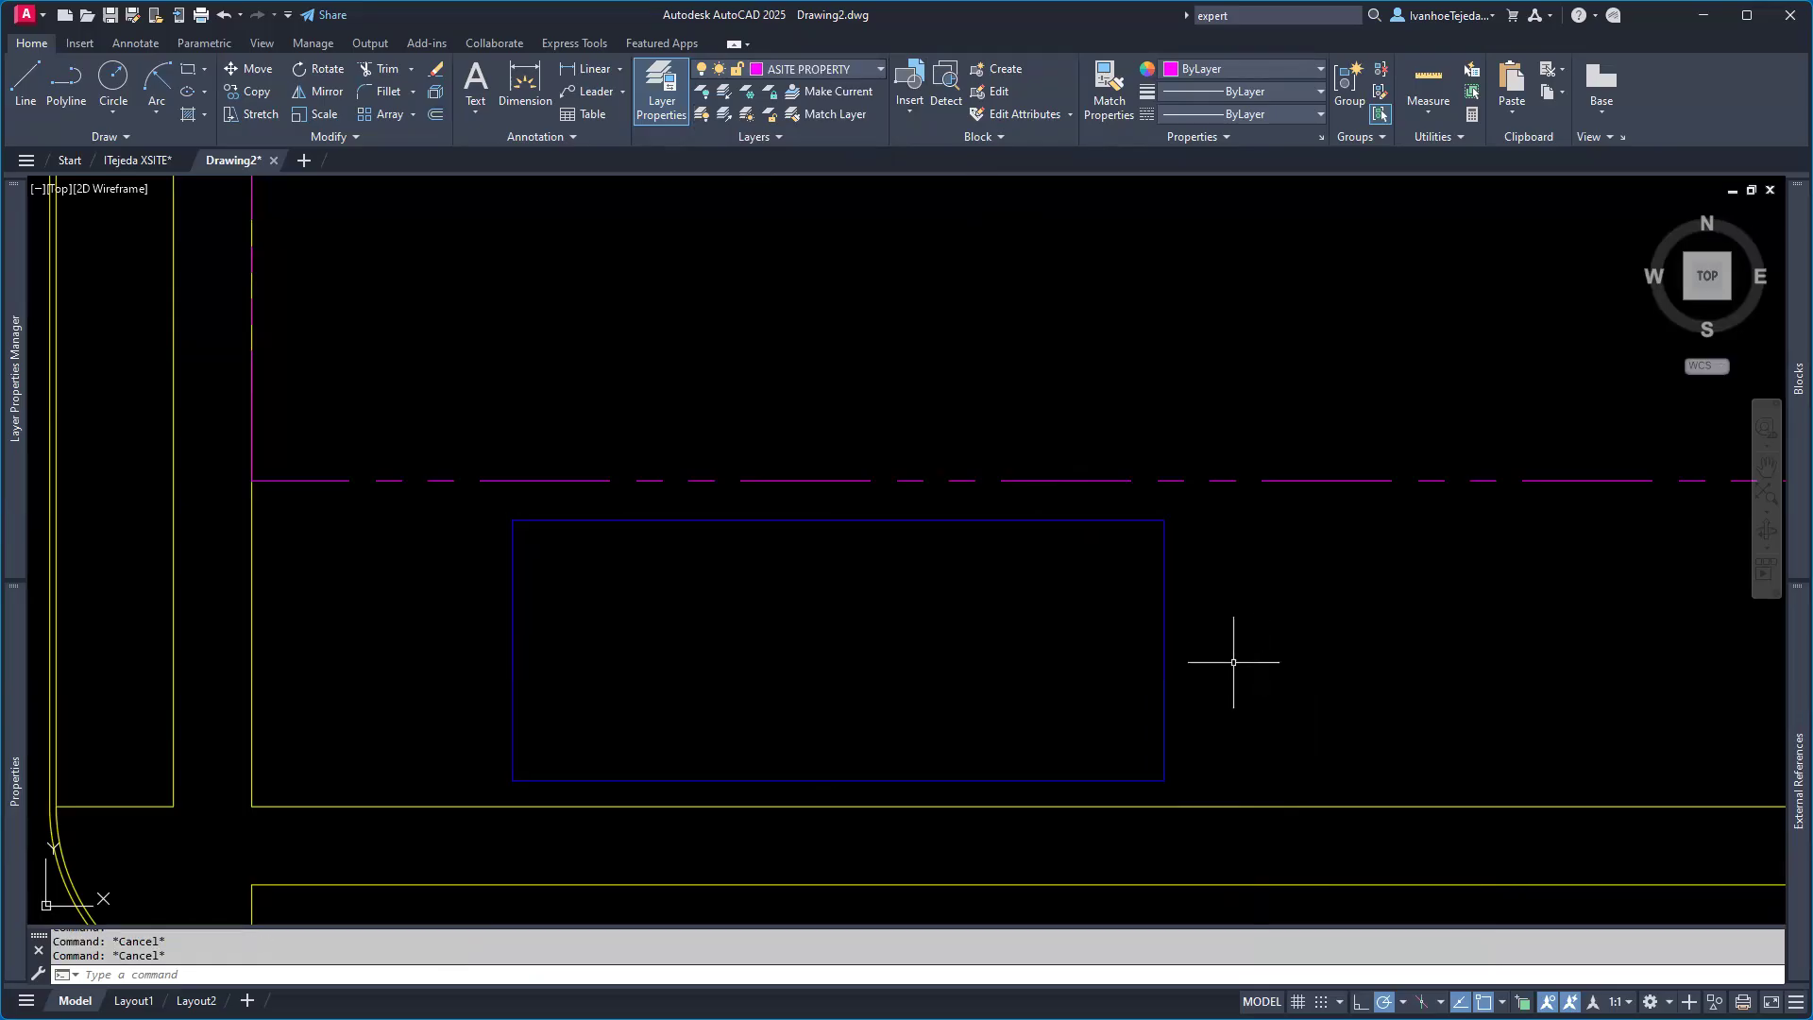
# Step: Check the second building's size and spacing near the alley in XSITE SU25.pdf, and return to the AutoCAD drawing
pyautogui.scroll(-2, 1214, 643)
pyautogui.moveTo(1209, 646); pyautogui.dragTo(1068, 677, button='middle')
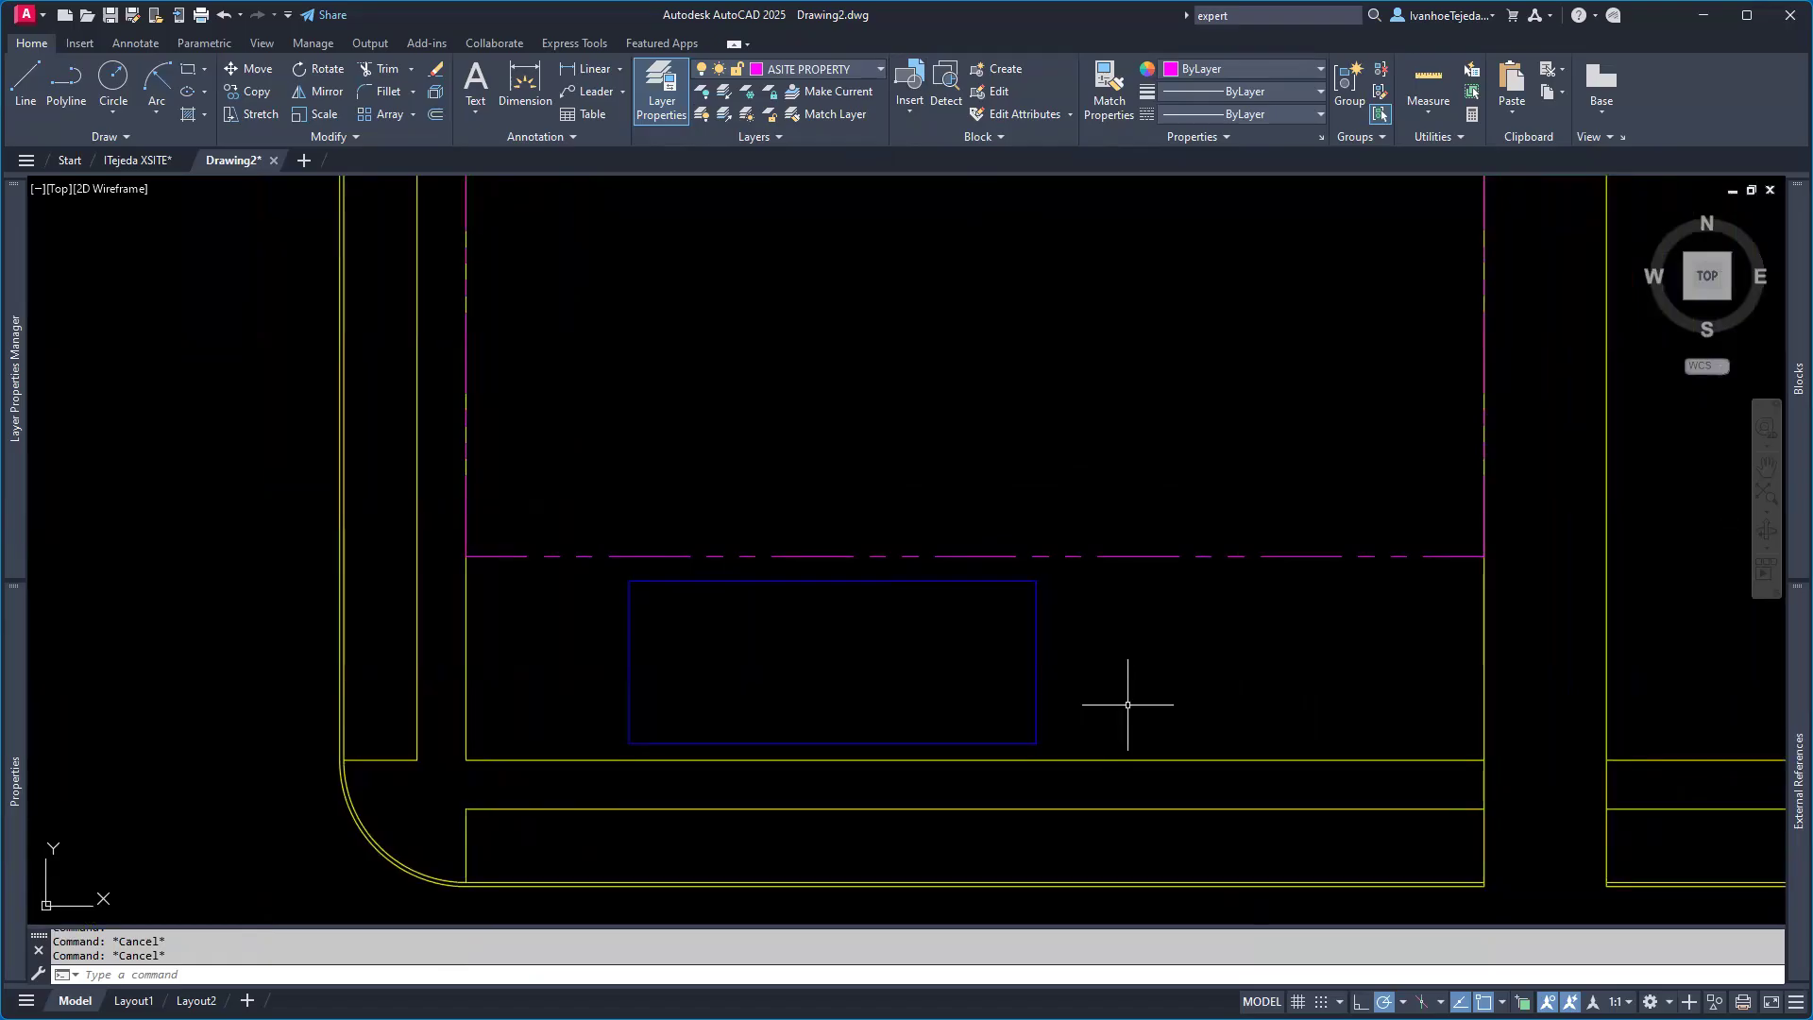
pyautogui.moveTo(1108, 648); pyautogui.dragTo(982, 611, button='middle')
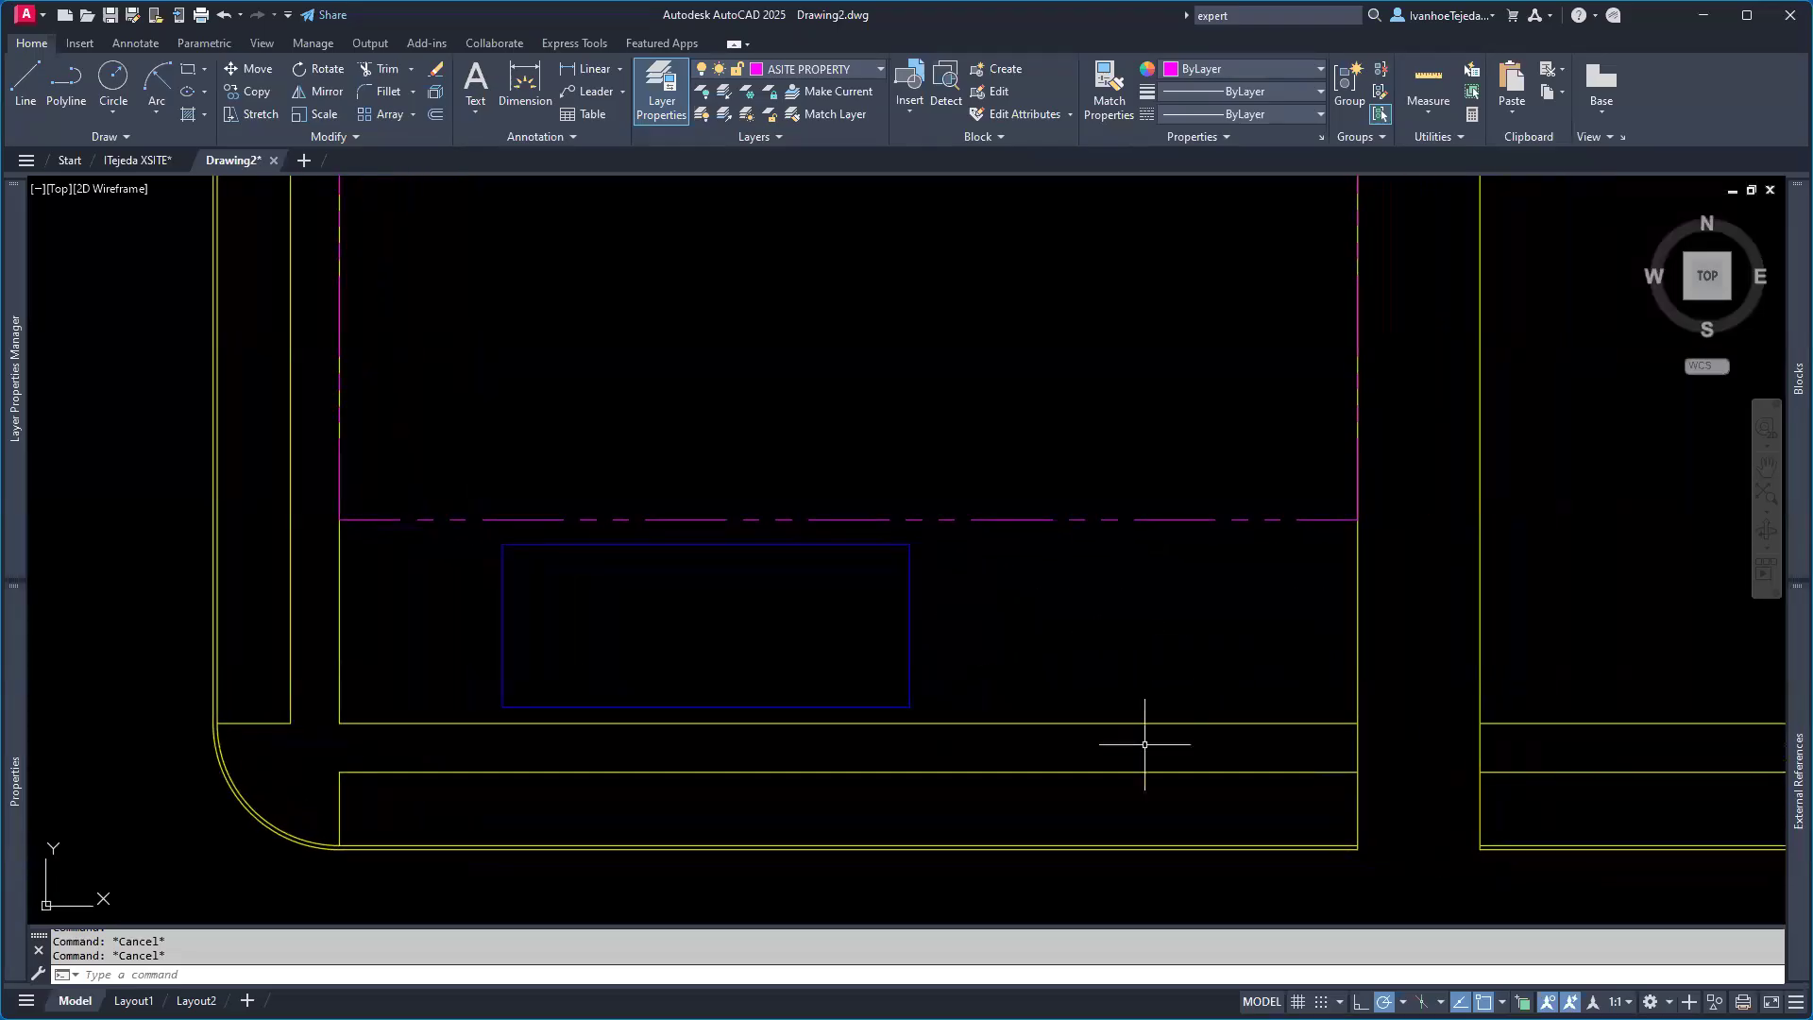
pyautogui.hotkey('alt', 'Tab')
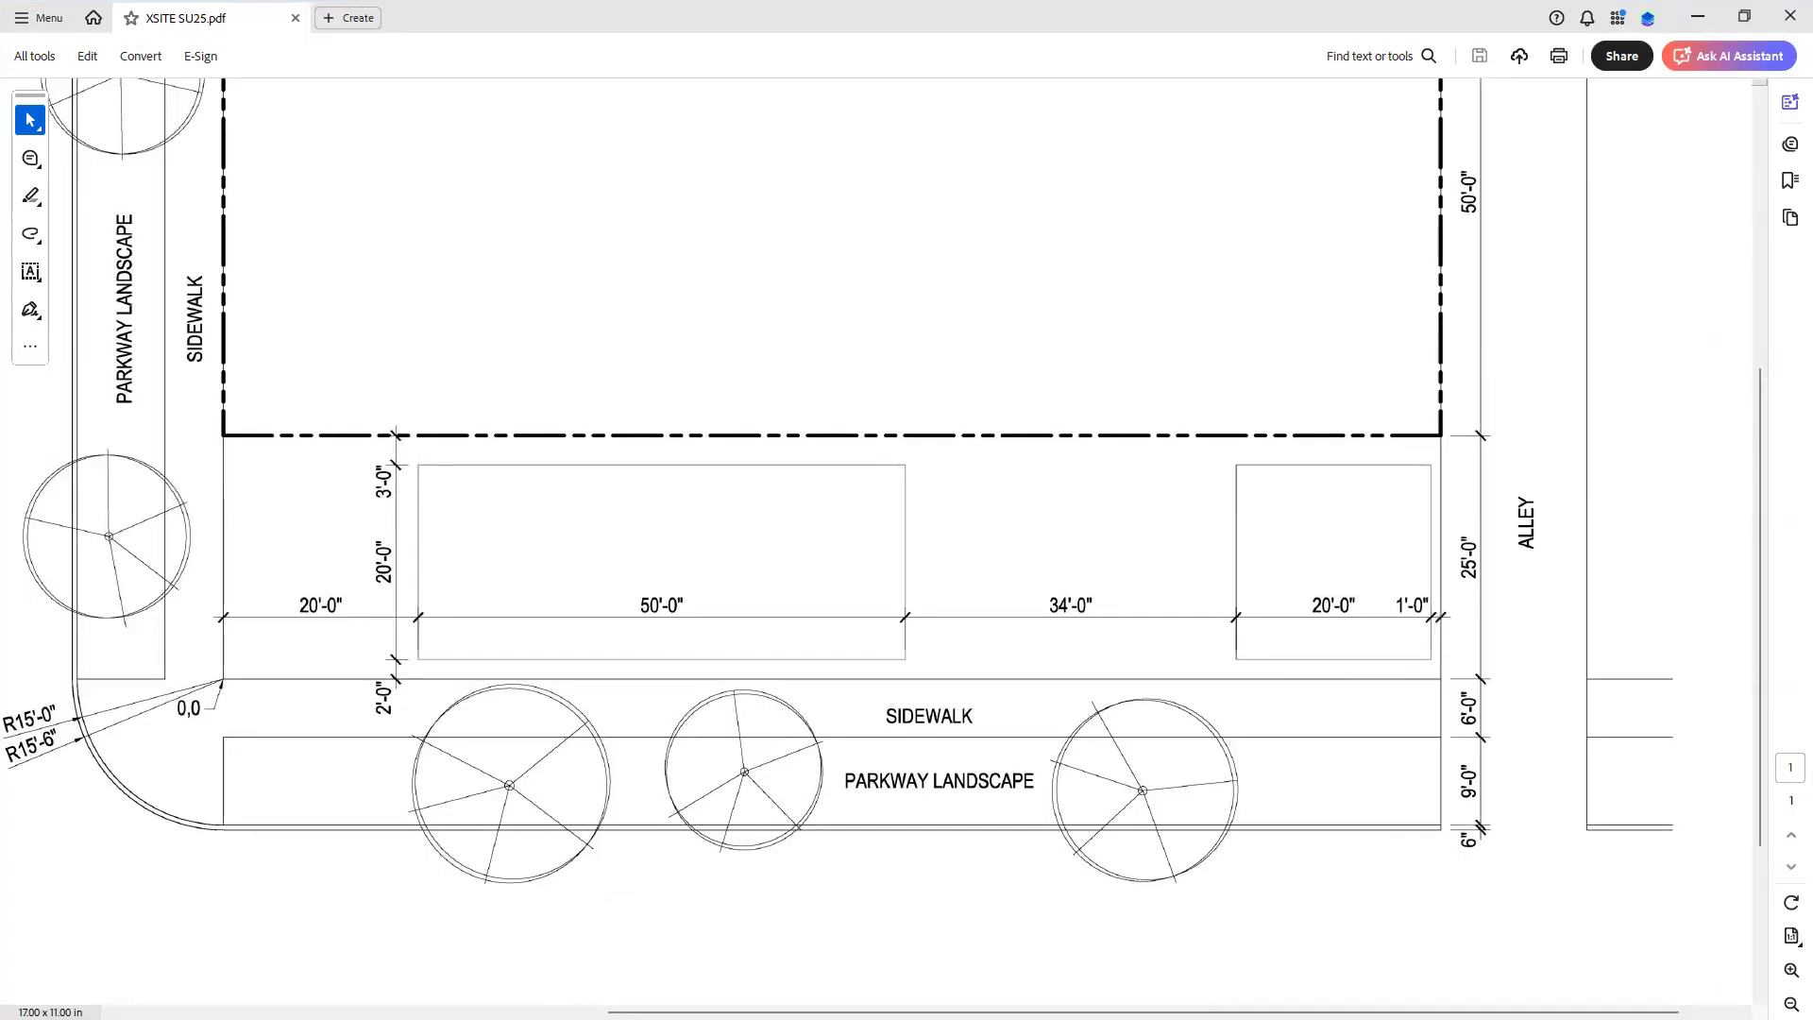
pyautogui.hotkey('alt', 'Tab')
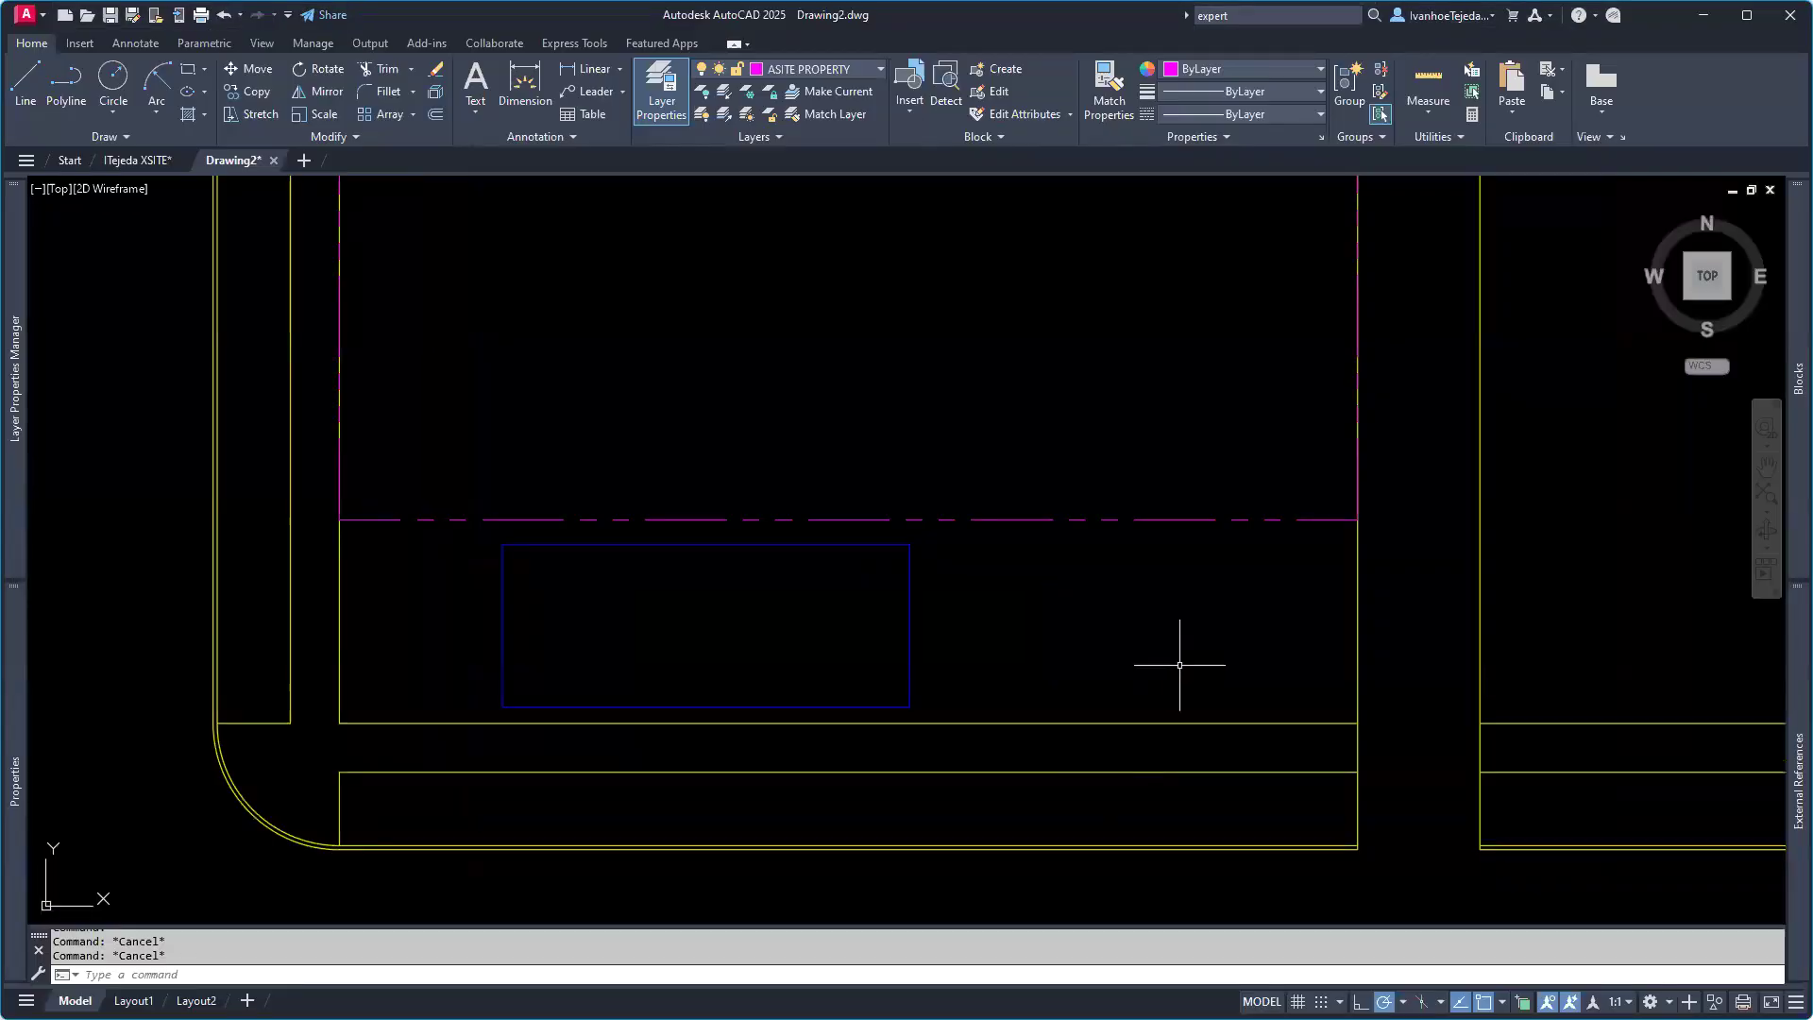
# Step: Draw a 20' by 20' rectangle up and to the right from the first building's lower-right corner, using the Dimensions option
pyautogui.scroll(4, 1294, 682)
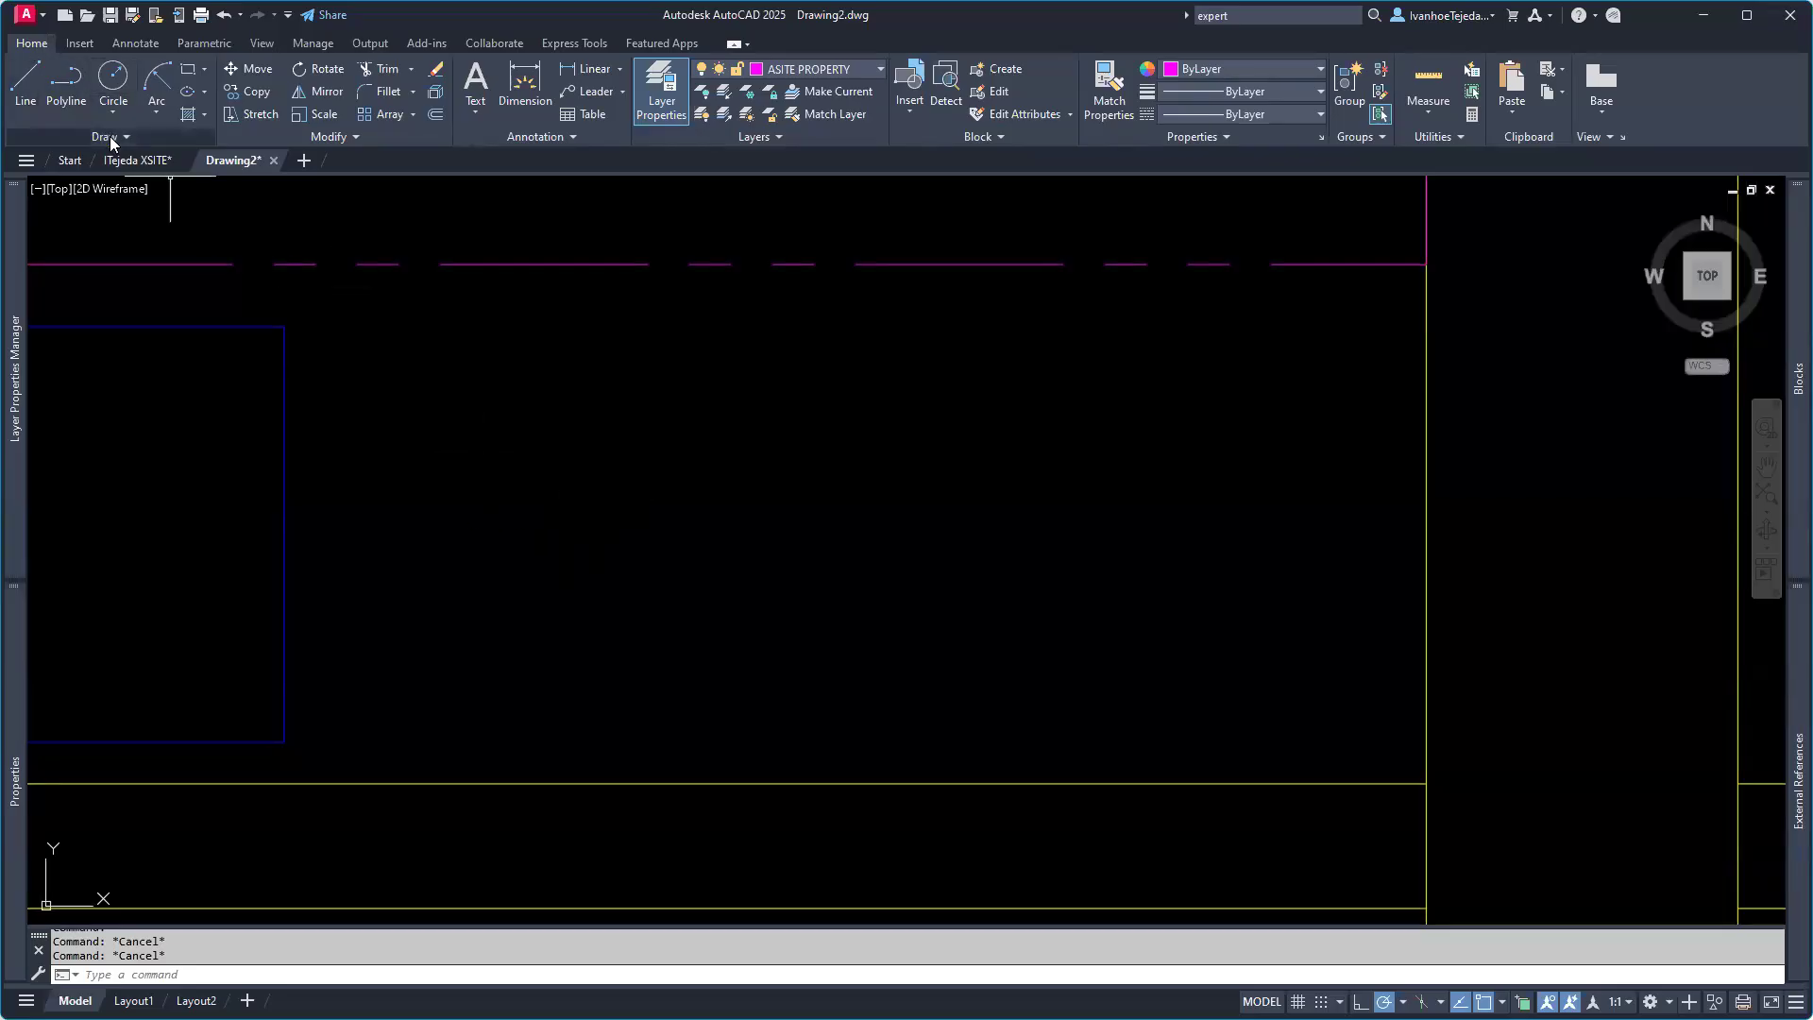
pyautogui.click(203, 74)
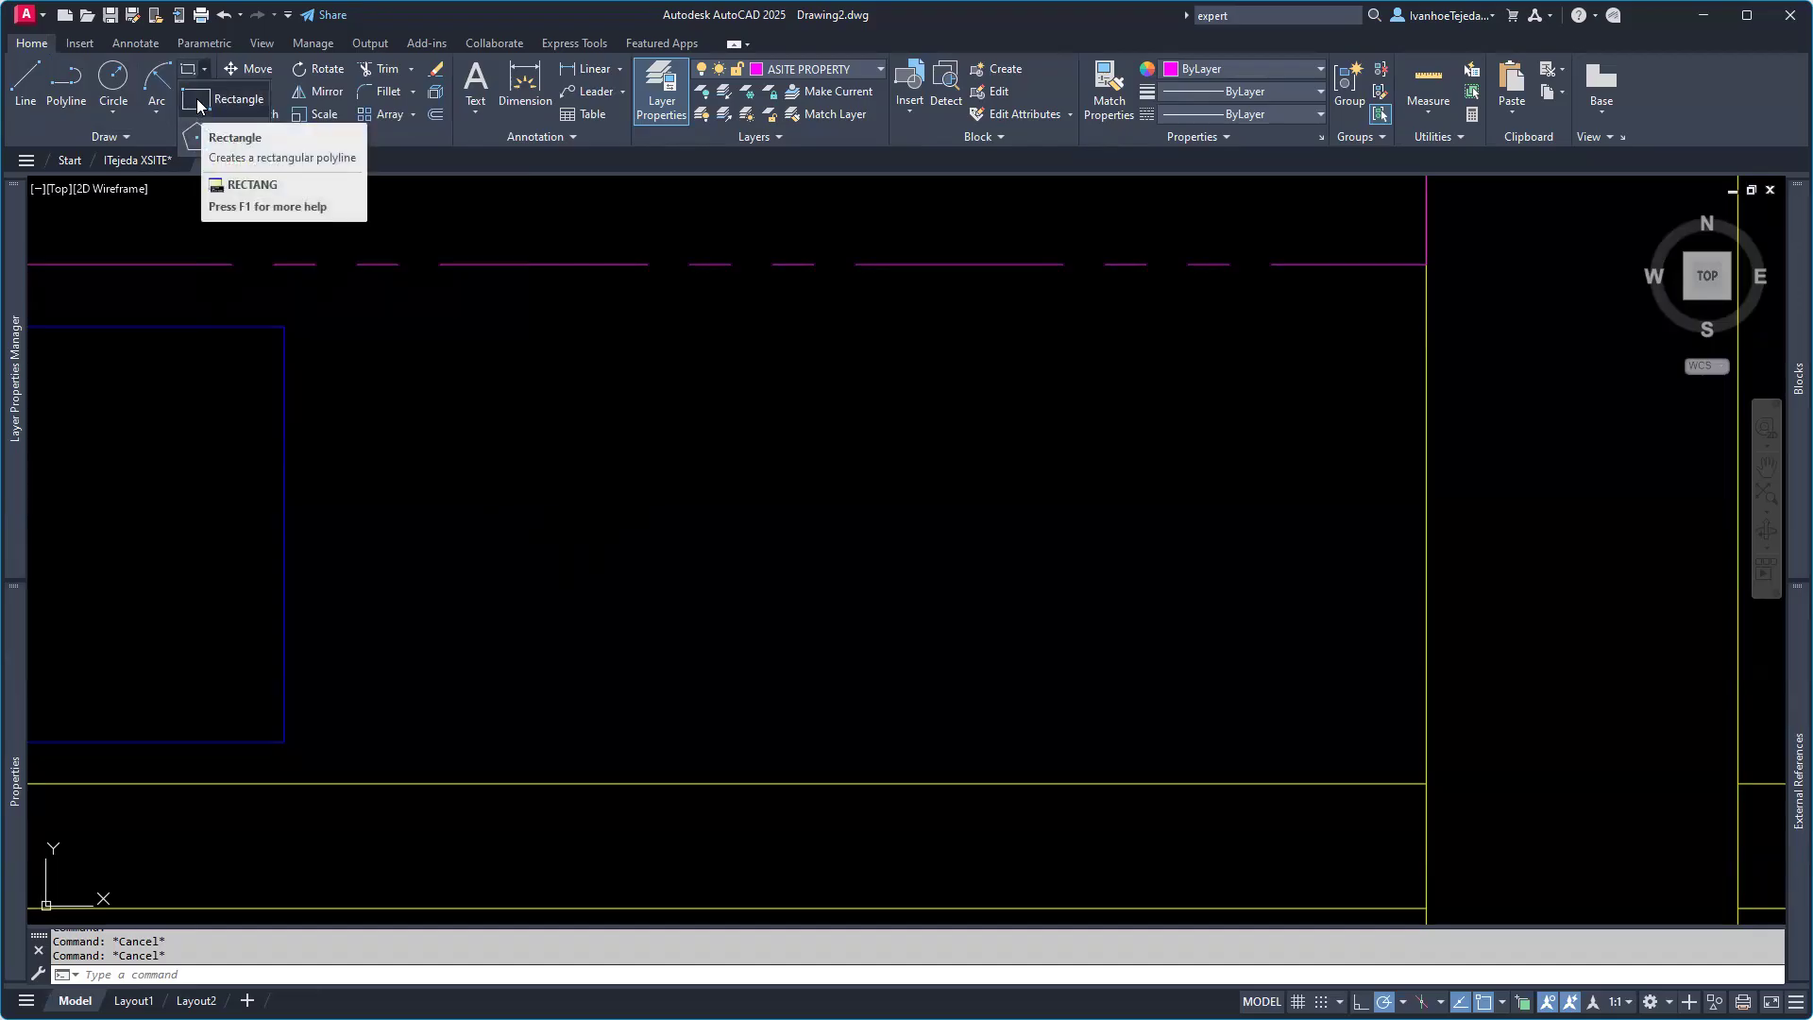
pyautogui.click(197, 98)
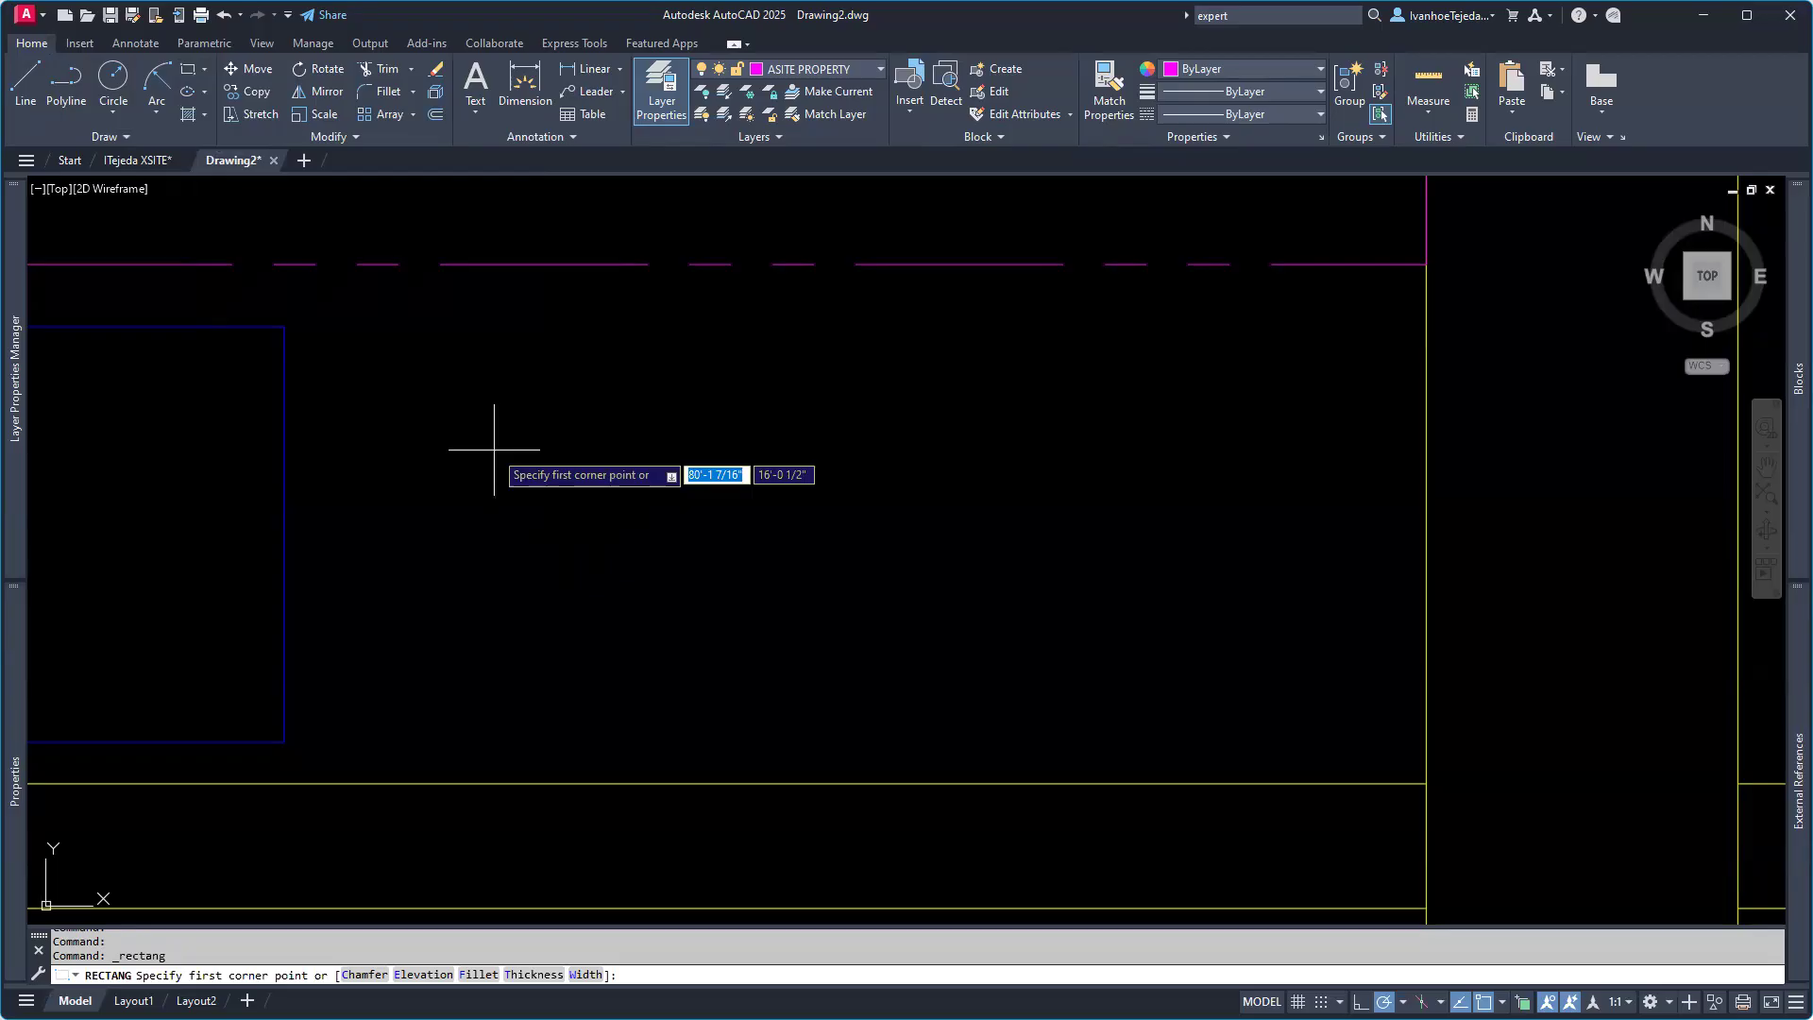
pyautogui.click(285, 741)
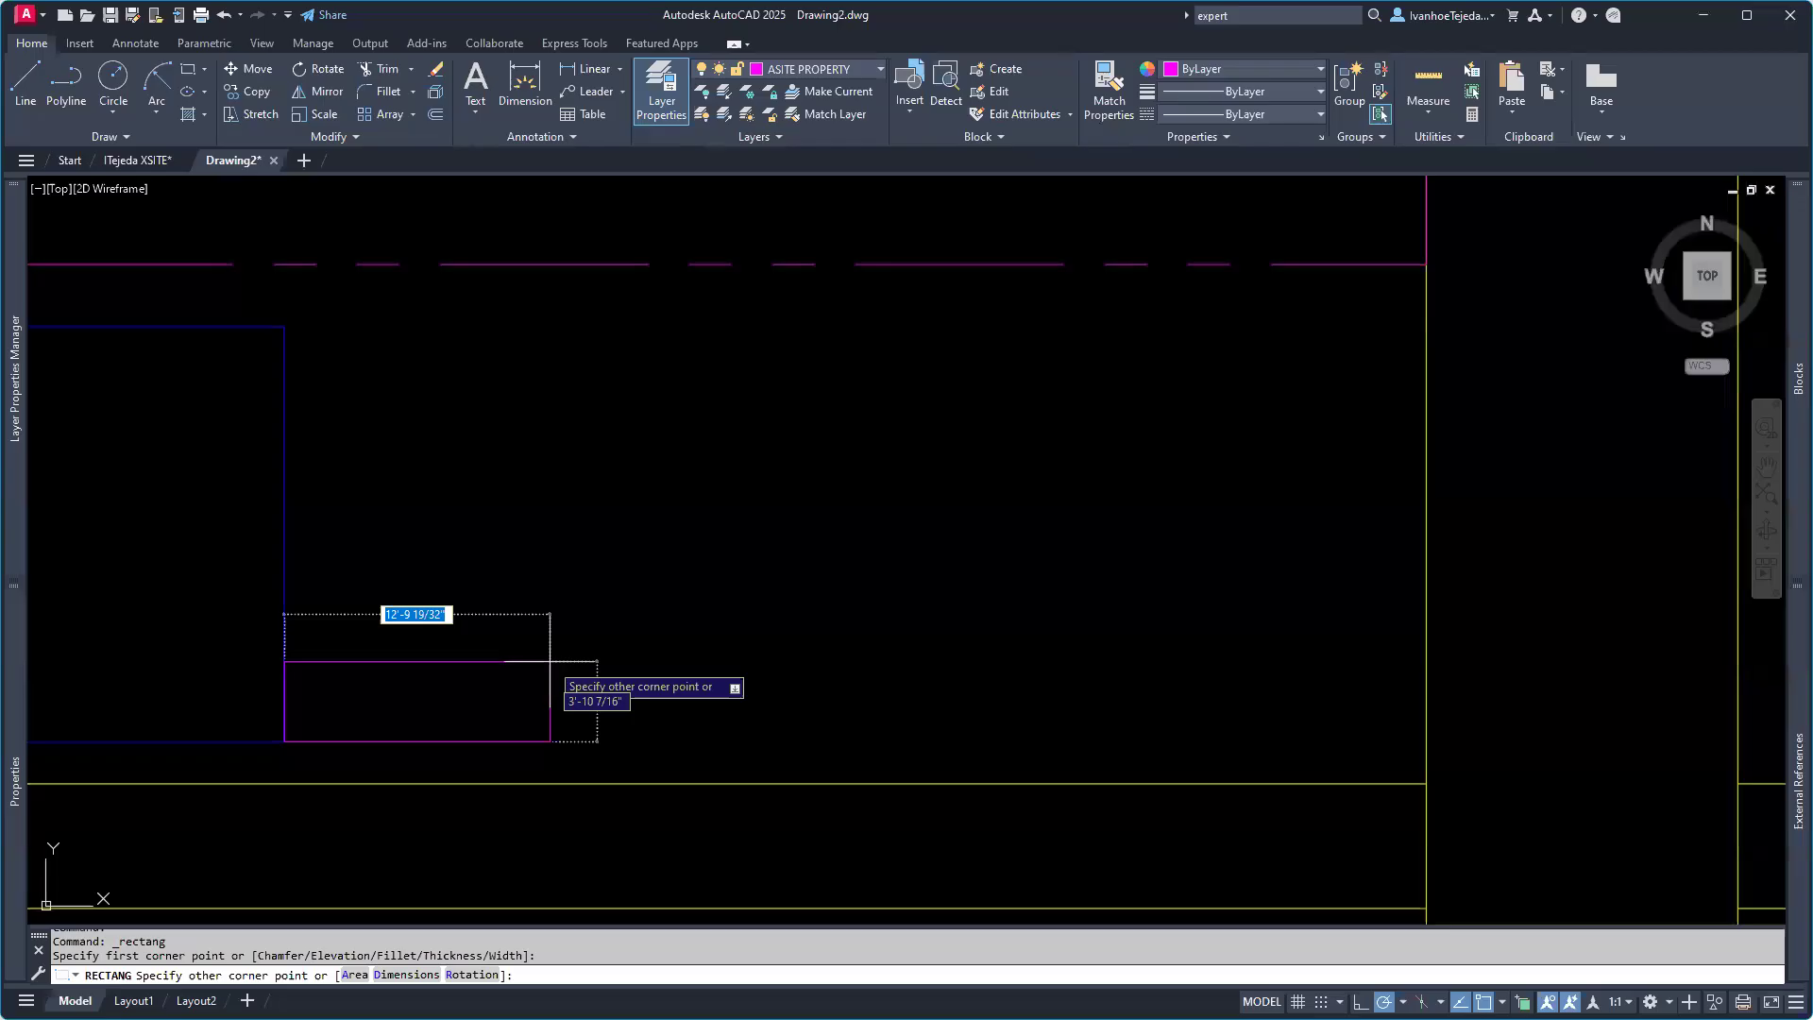
pyautogui.write('d')
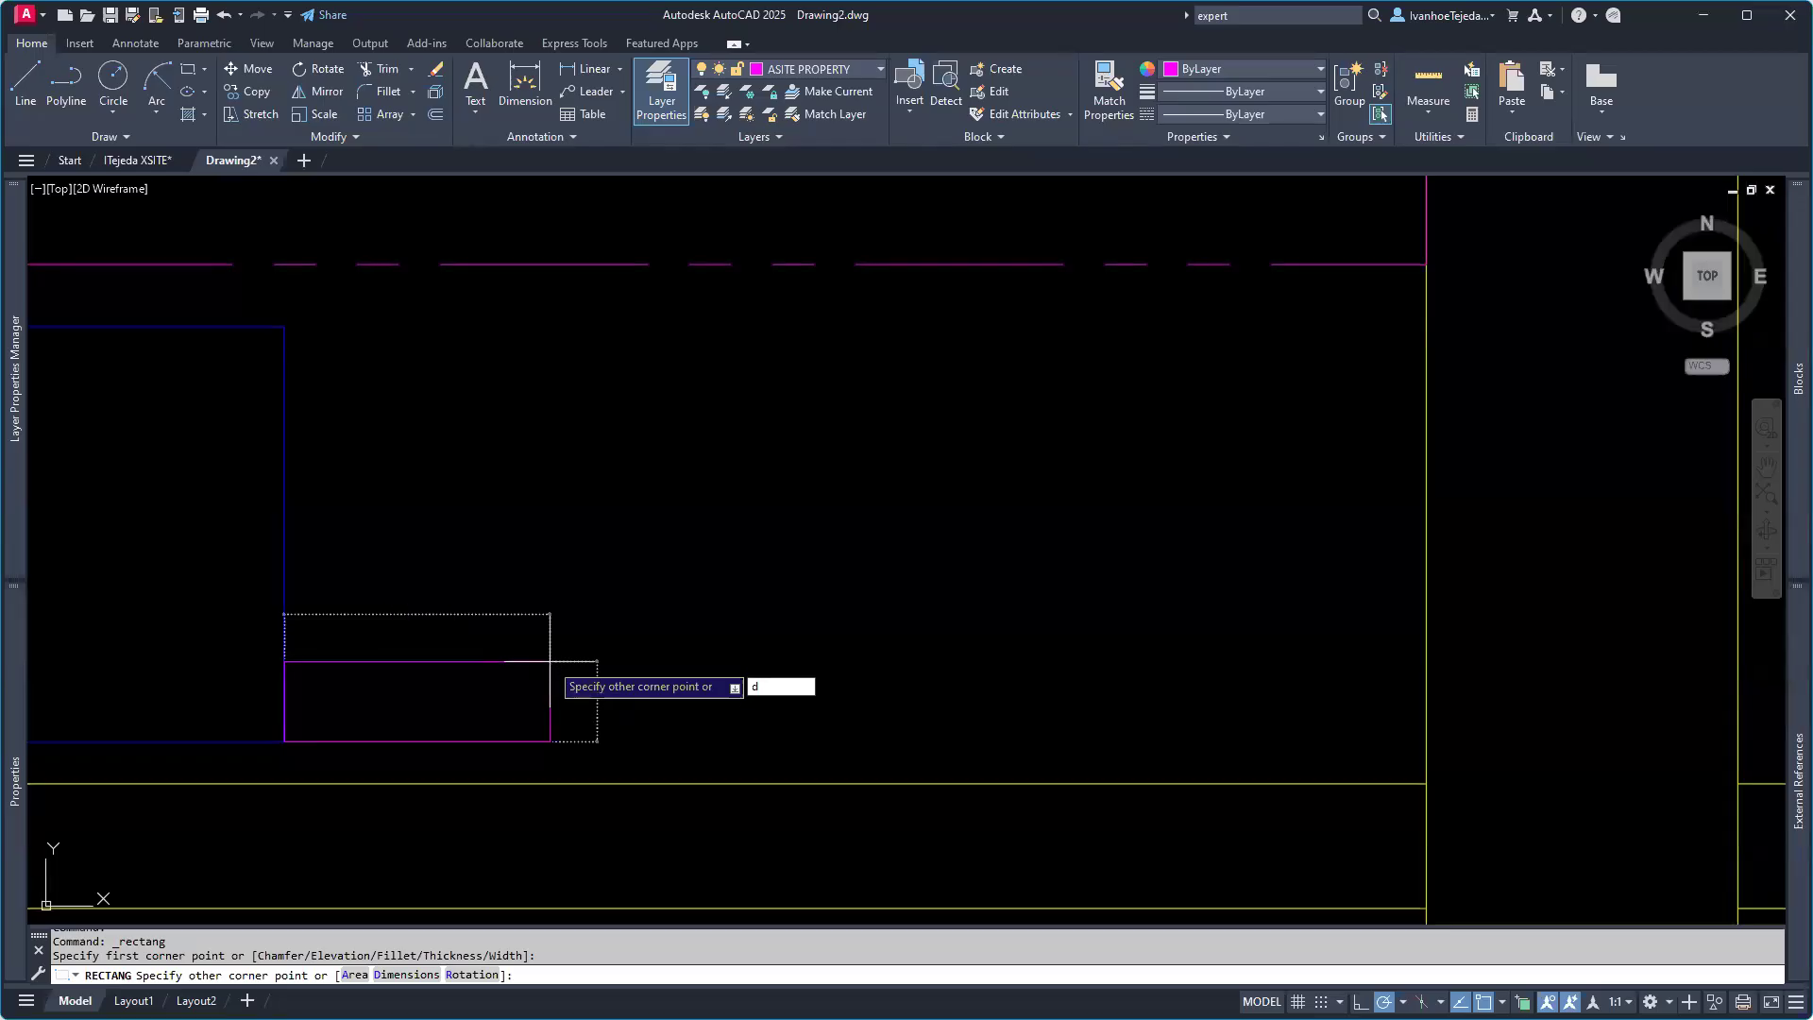
pyautogui.press('Return')
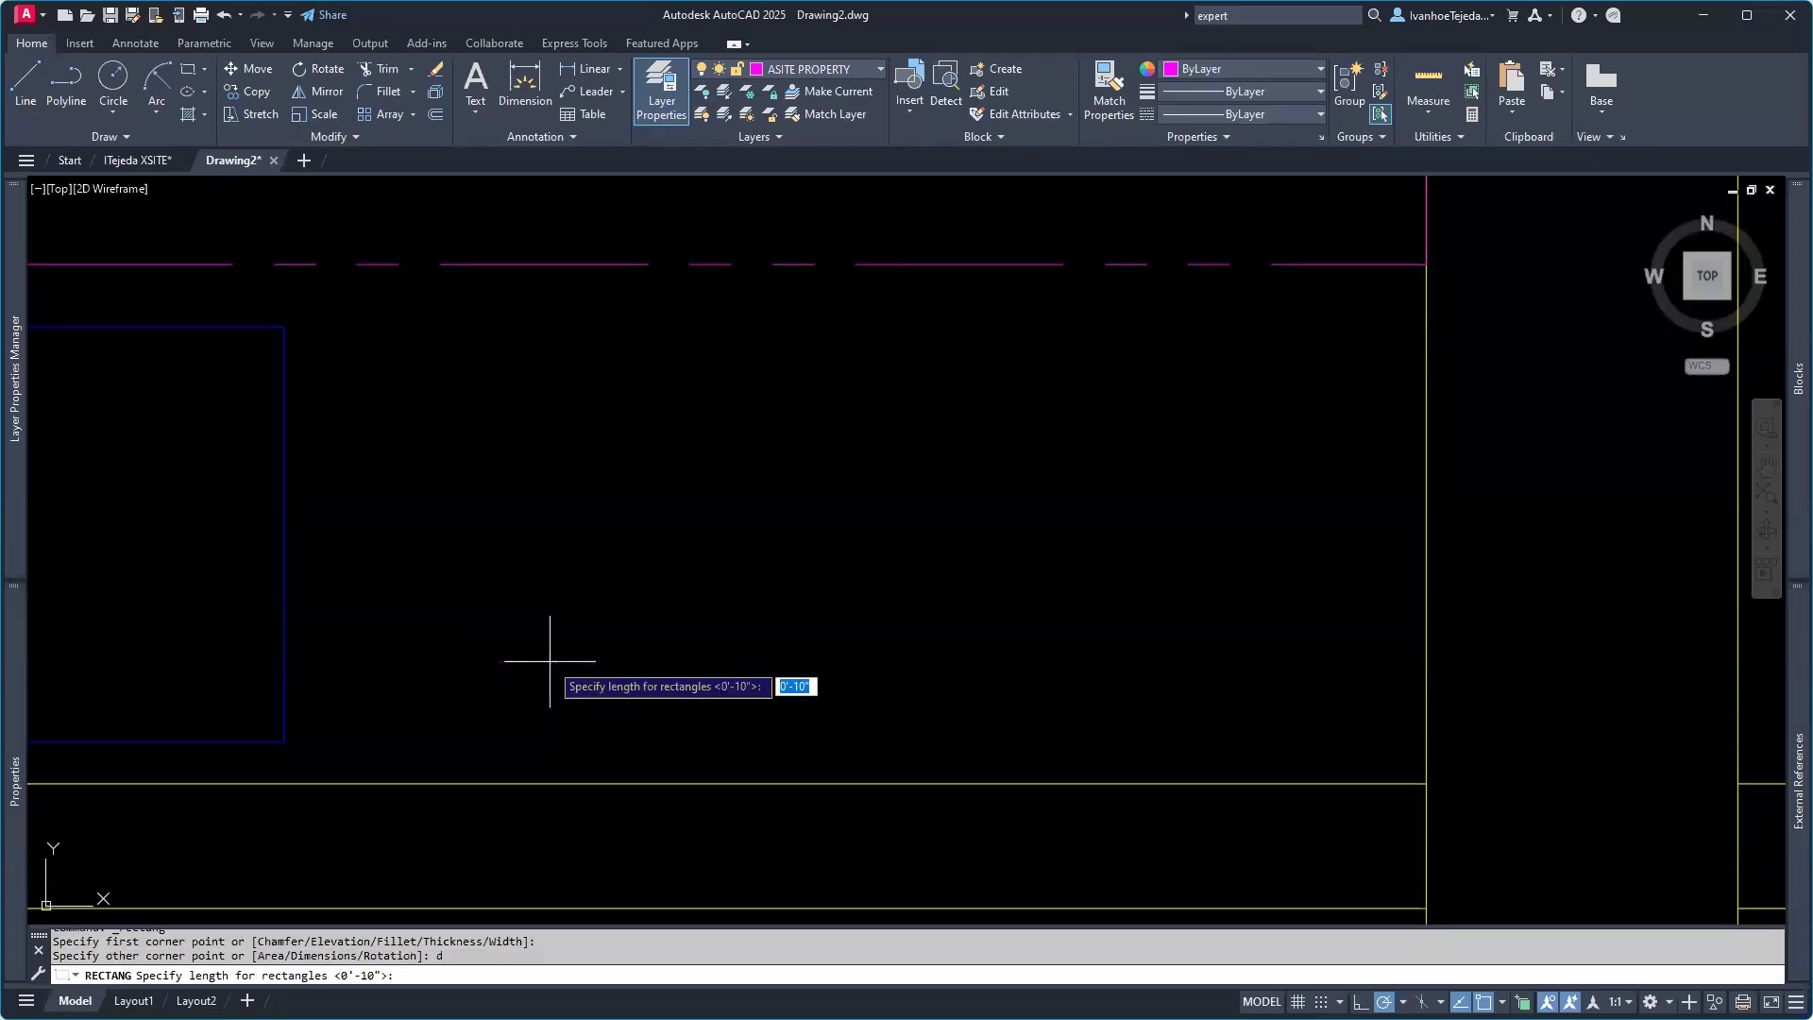
pyautogui.write('20')
pyautogui.press('Return')
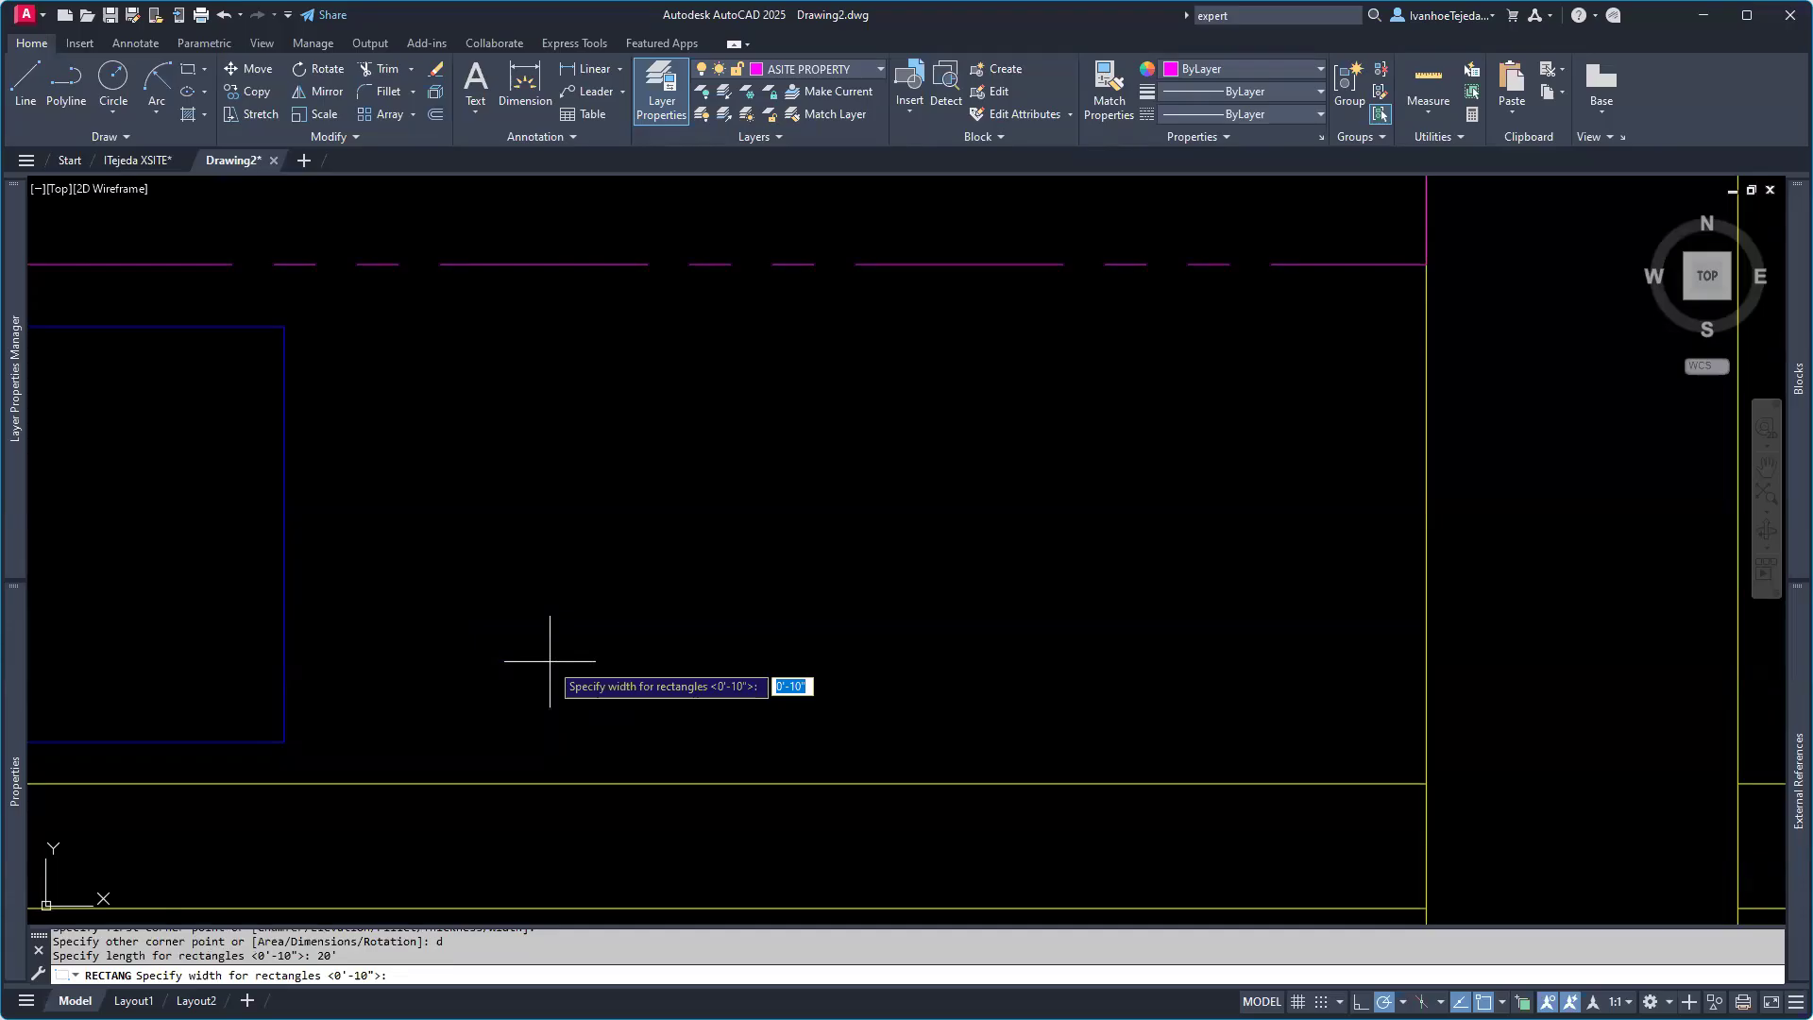
pyautogui.write('20')
pyautogui.press('Return')
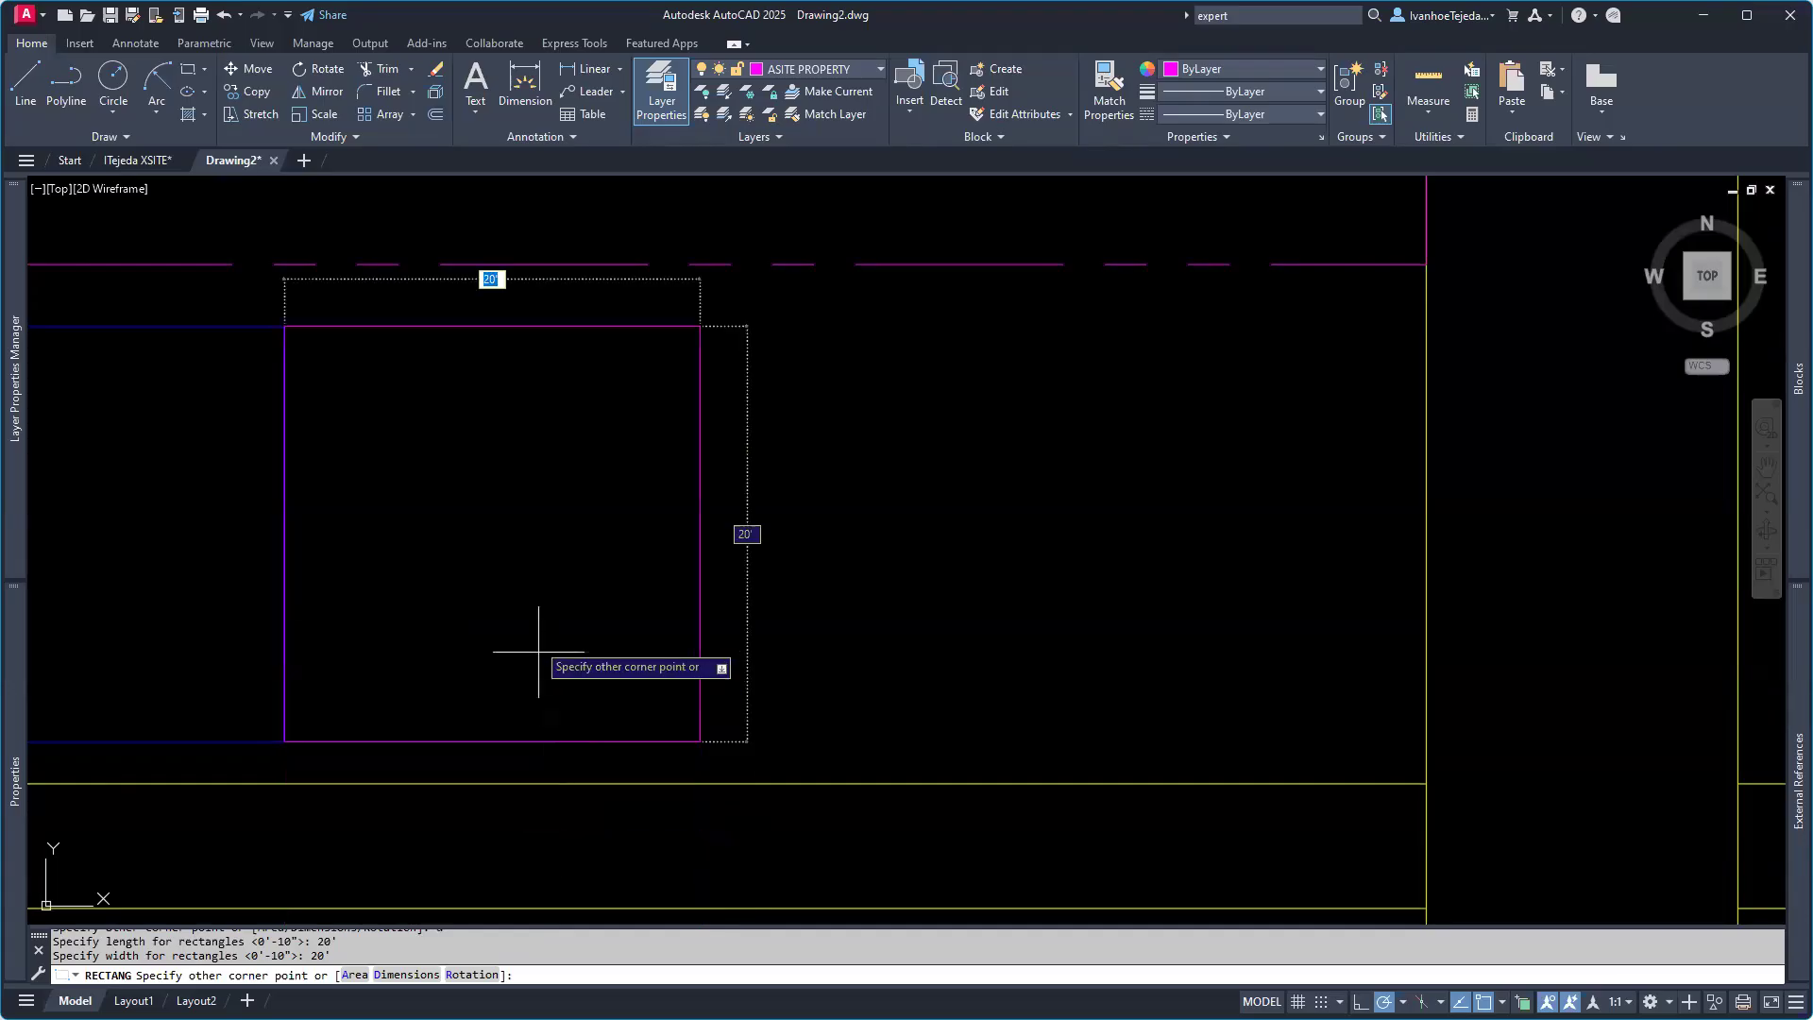
pyautogui.click(811, 317)
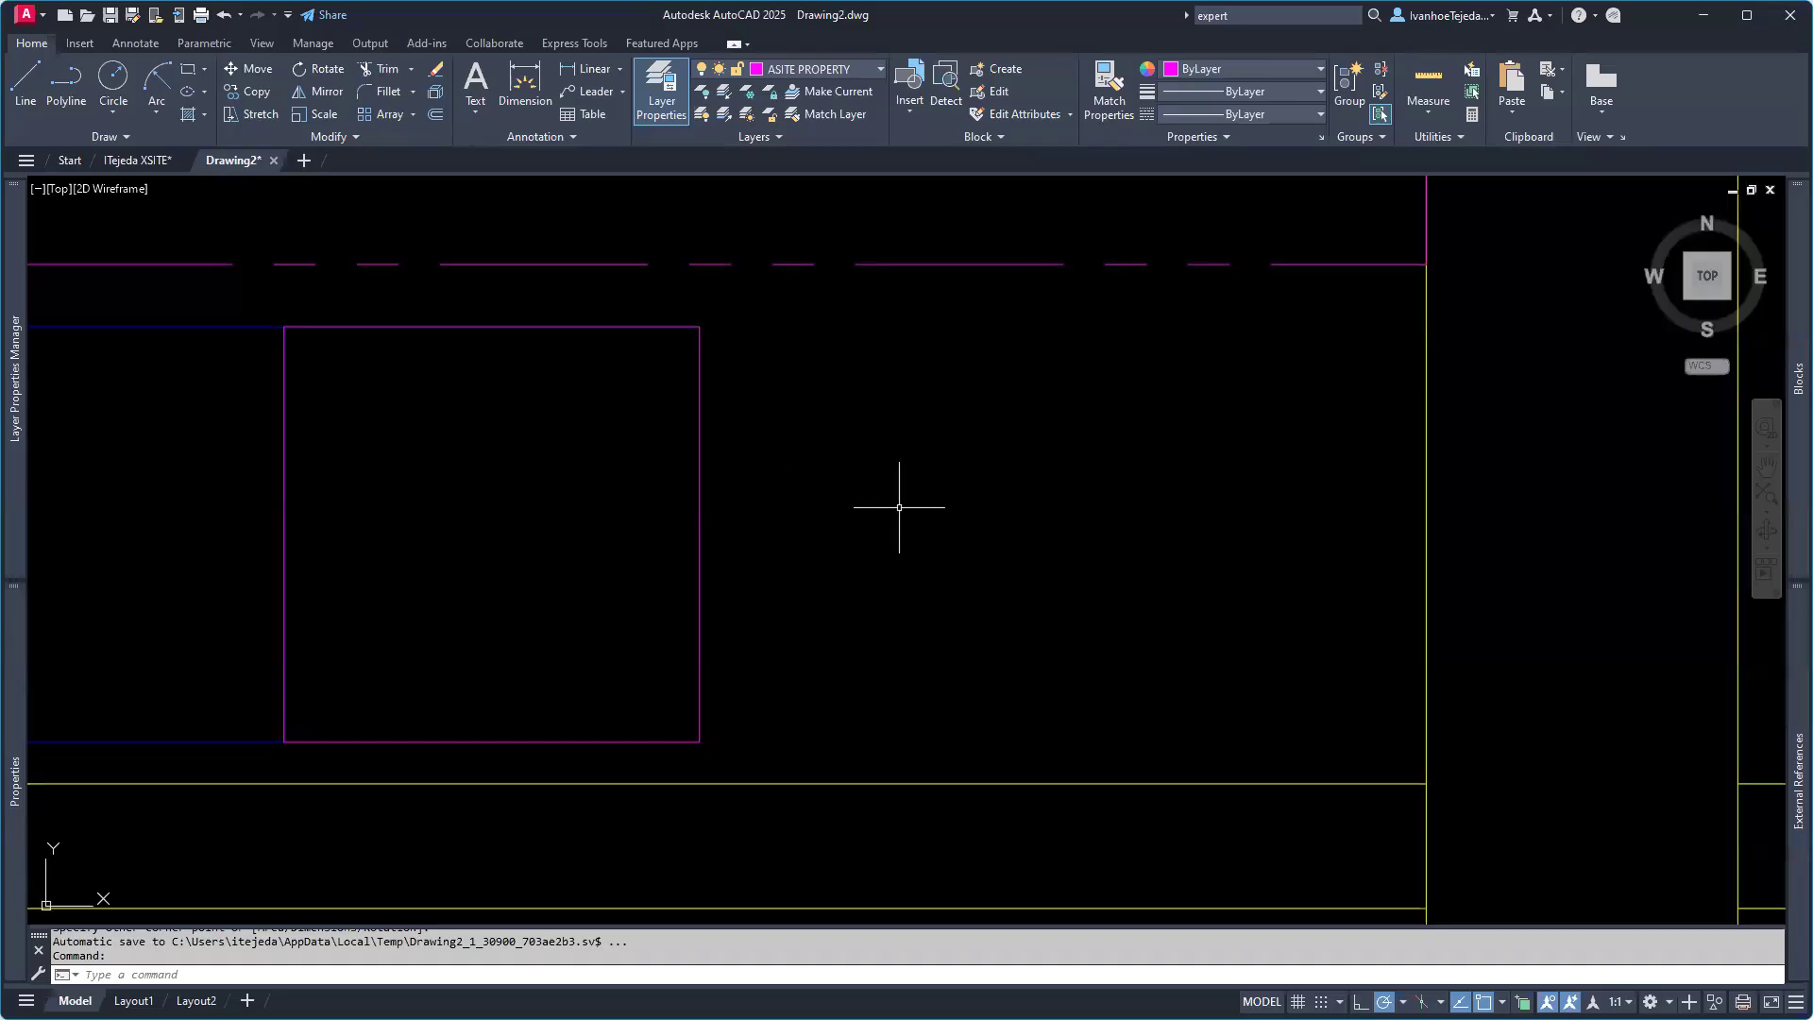
# Step: Move the 20' square from its lower-right corner horizontally to the right until that corner meets the alley's near edge line
pyautogui.click(700, 571)
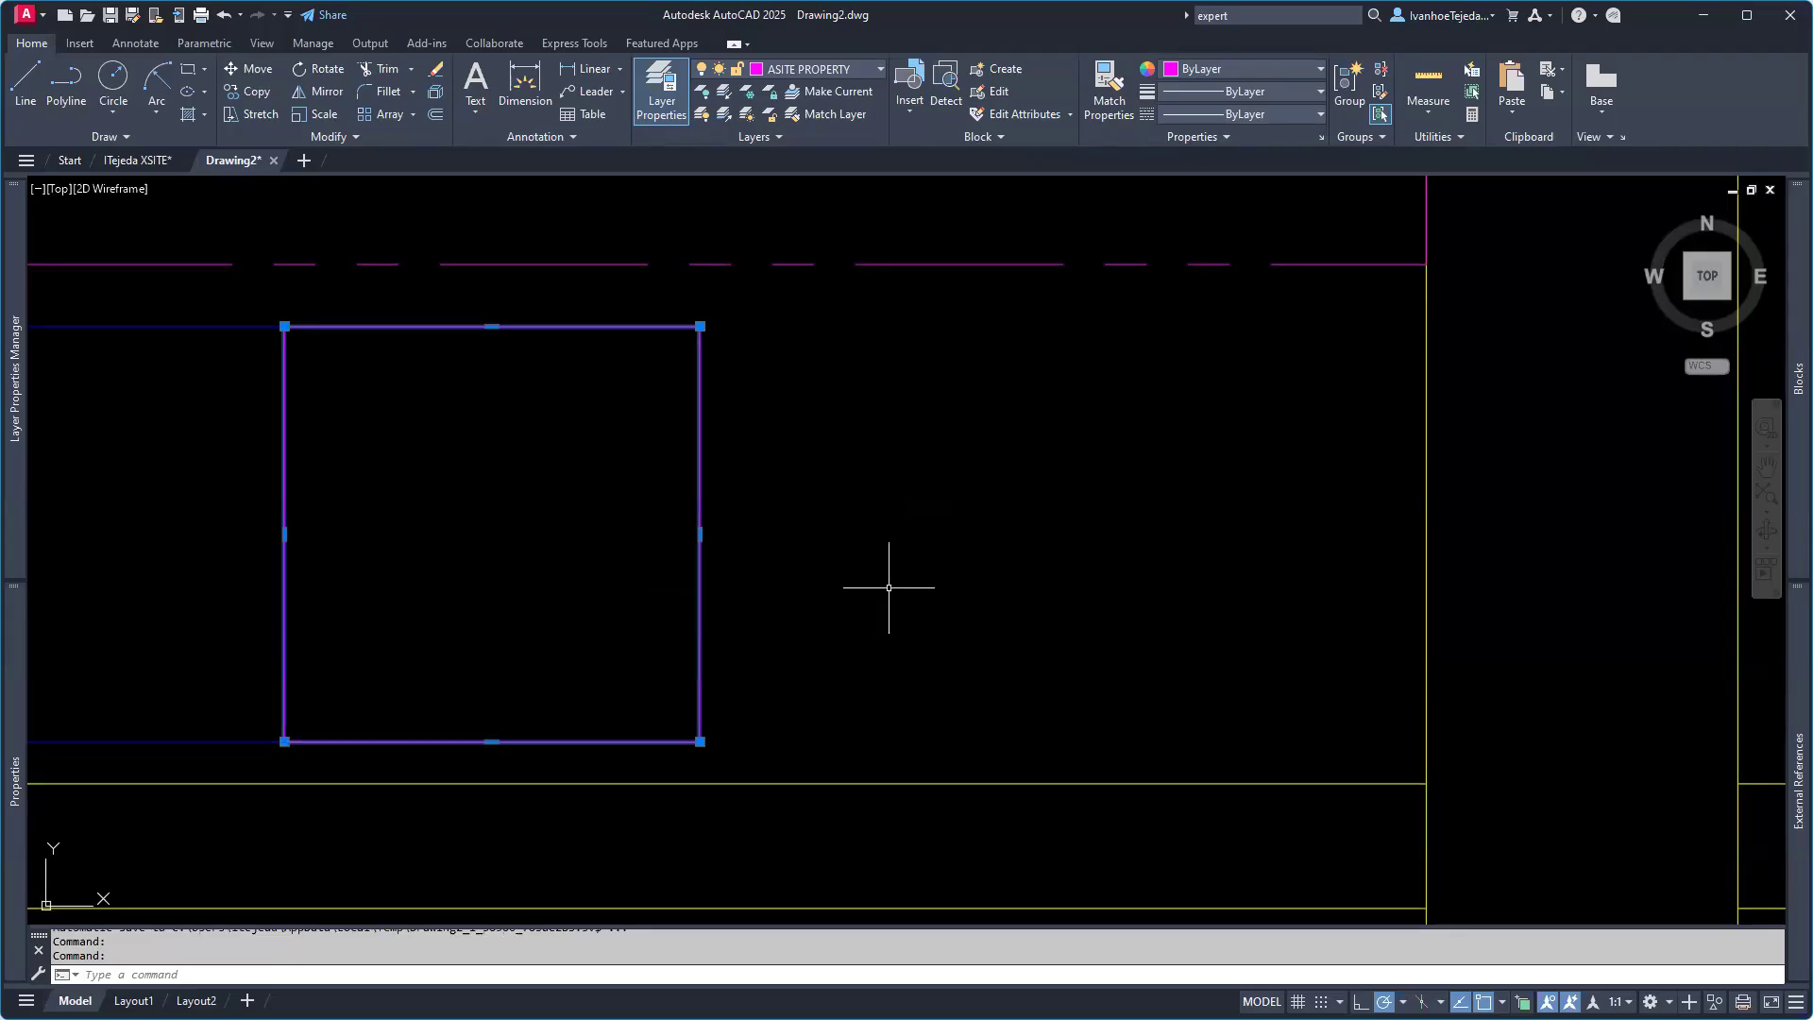
pyautogui.write('M')
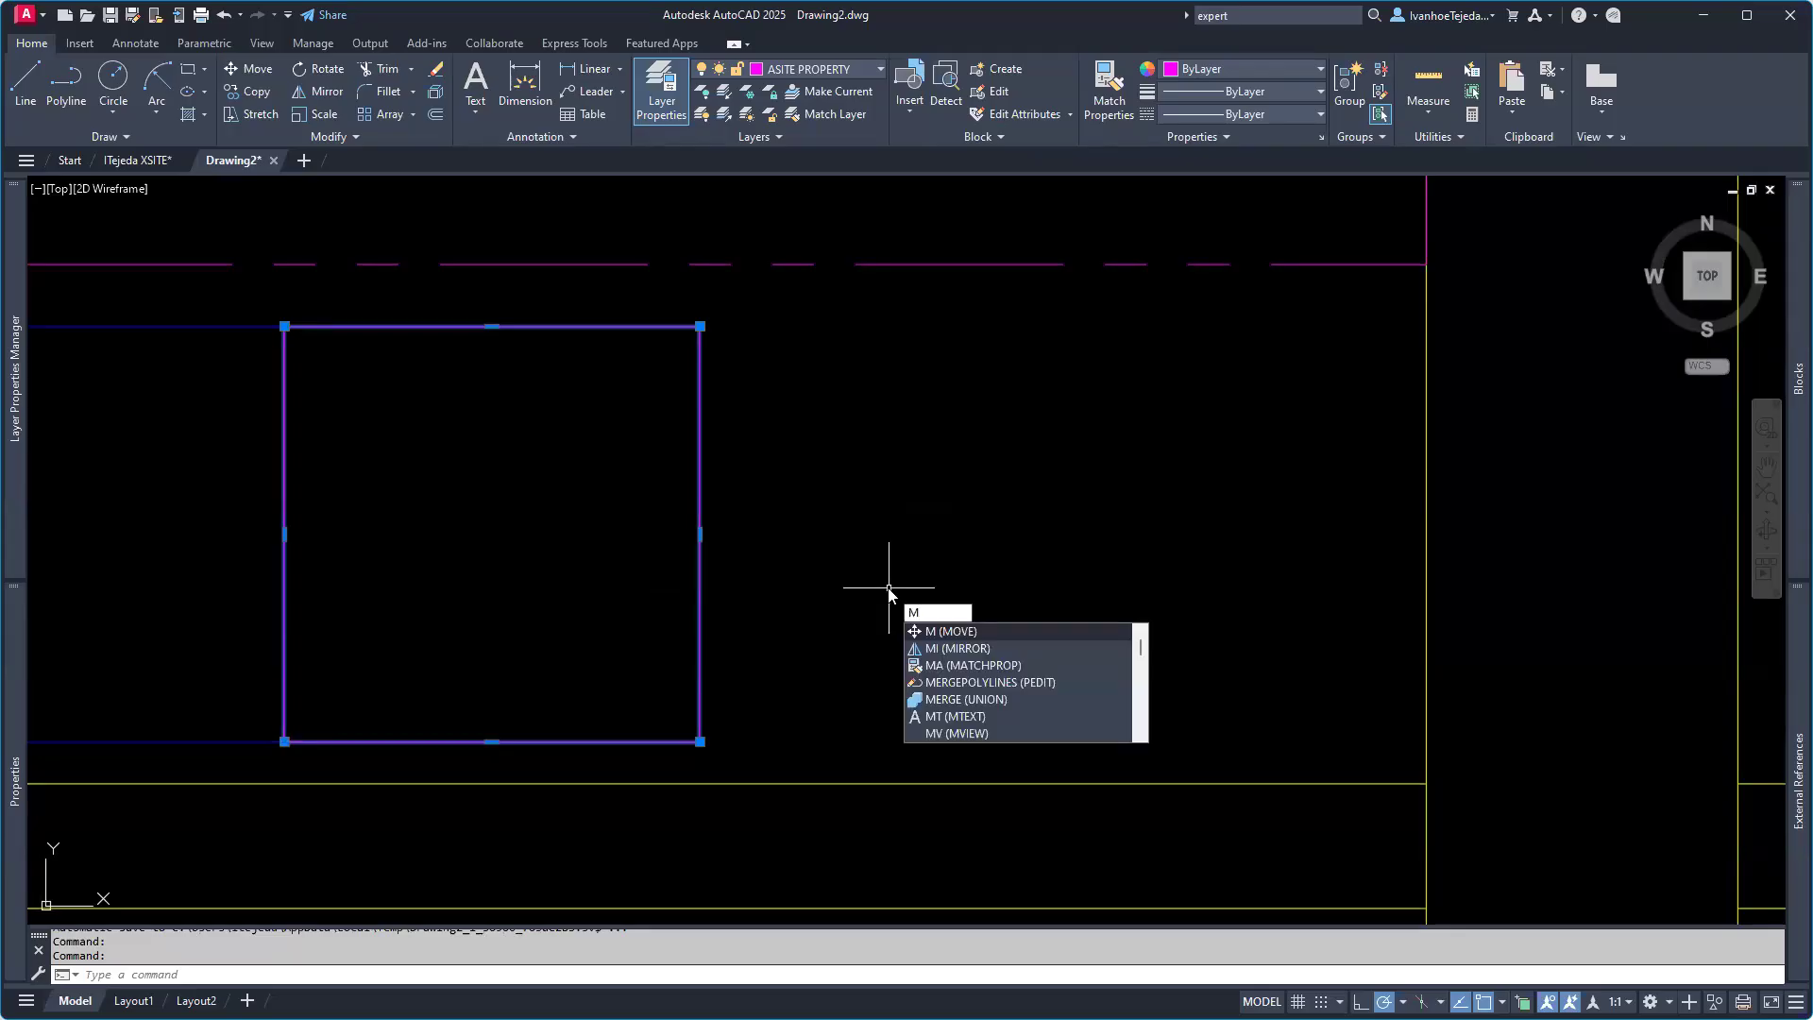
pyautogui.press('Return')
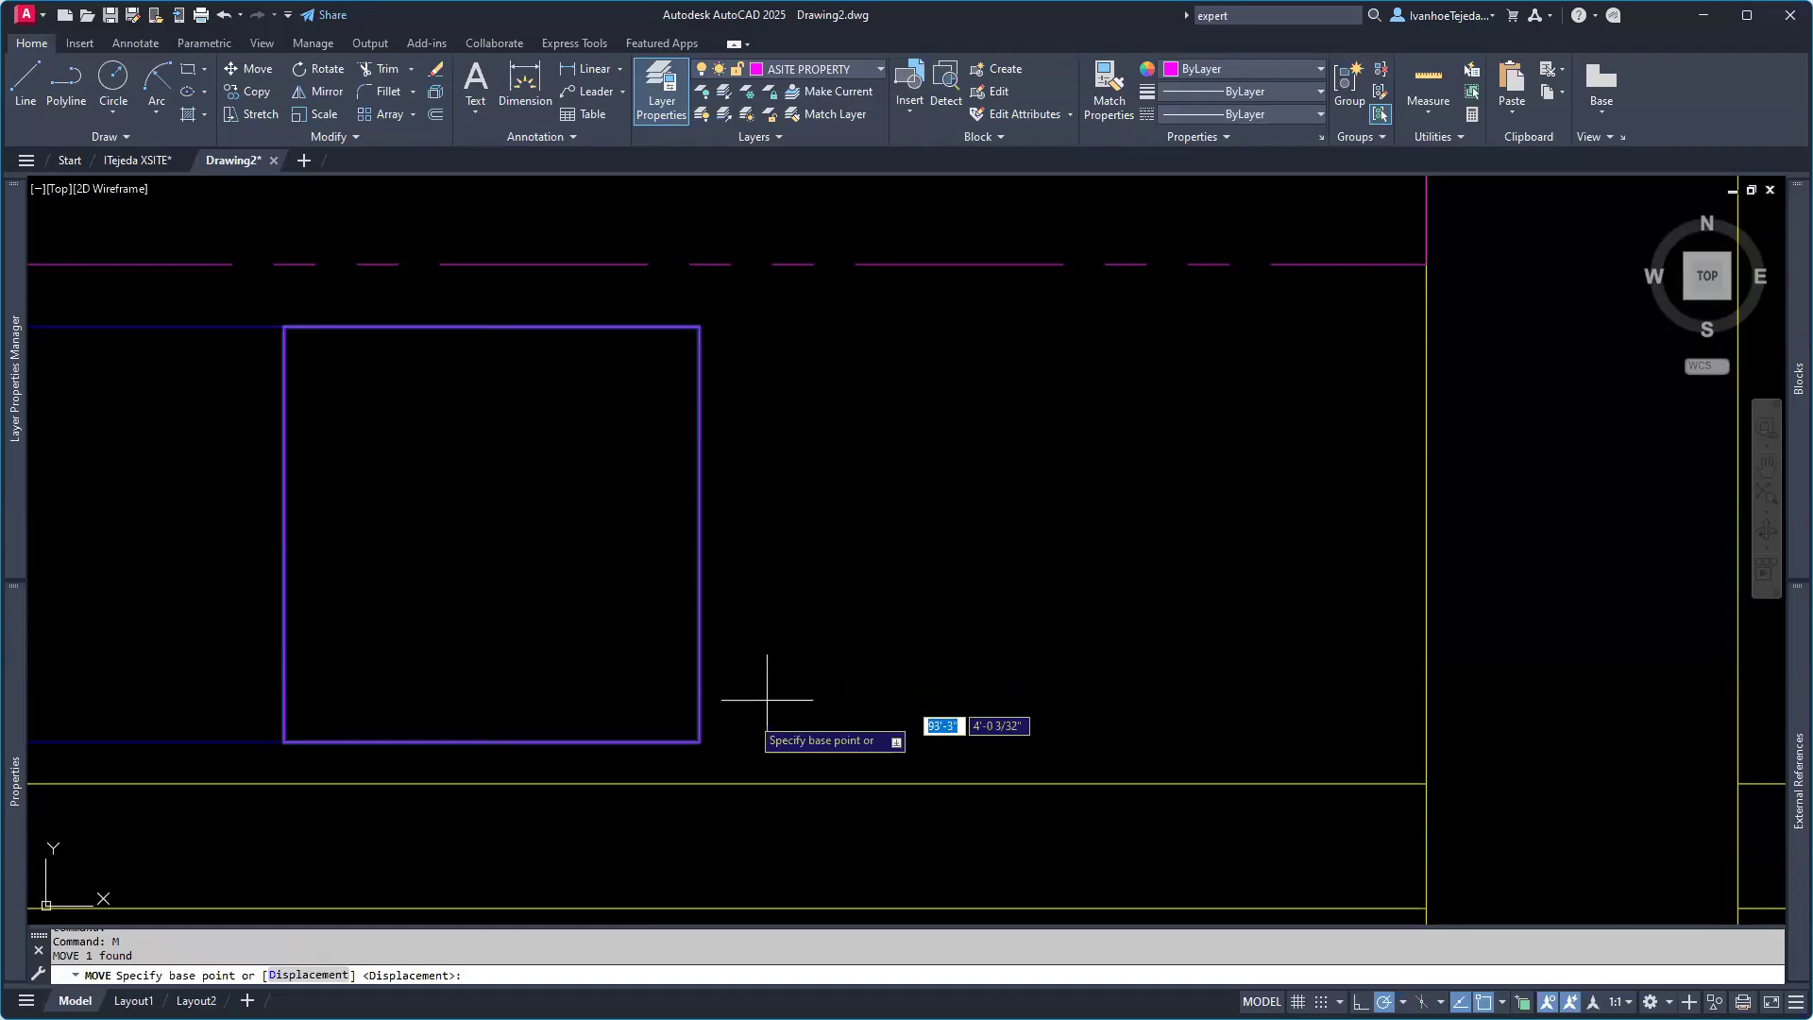
pyautogui.click(700, 743)
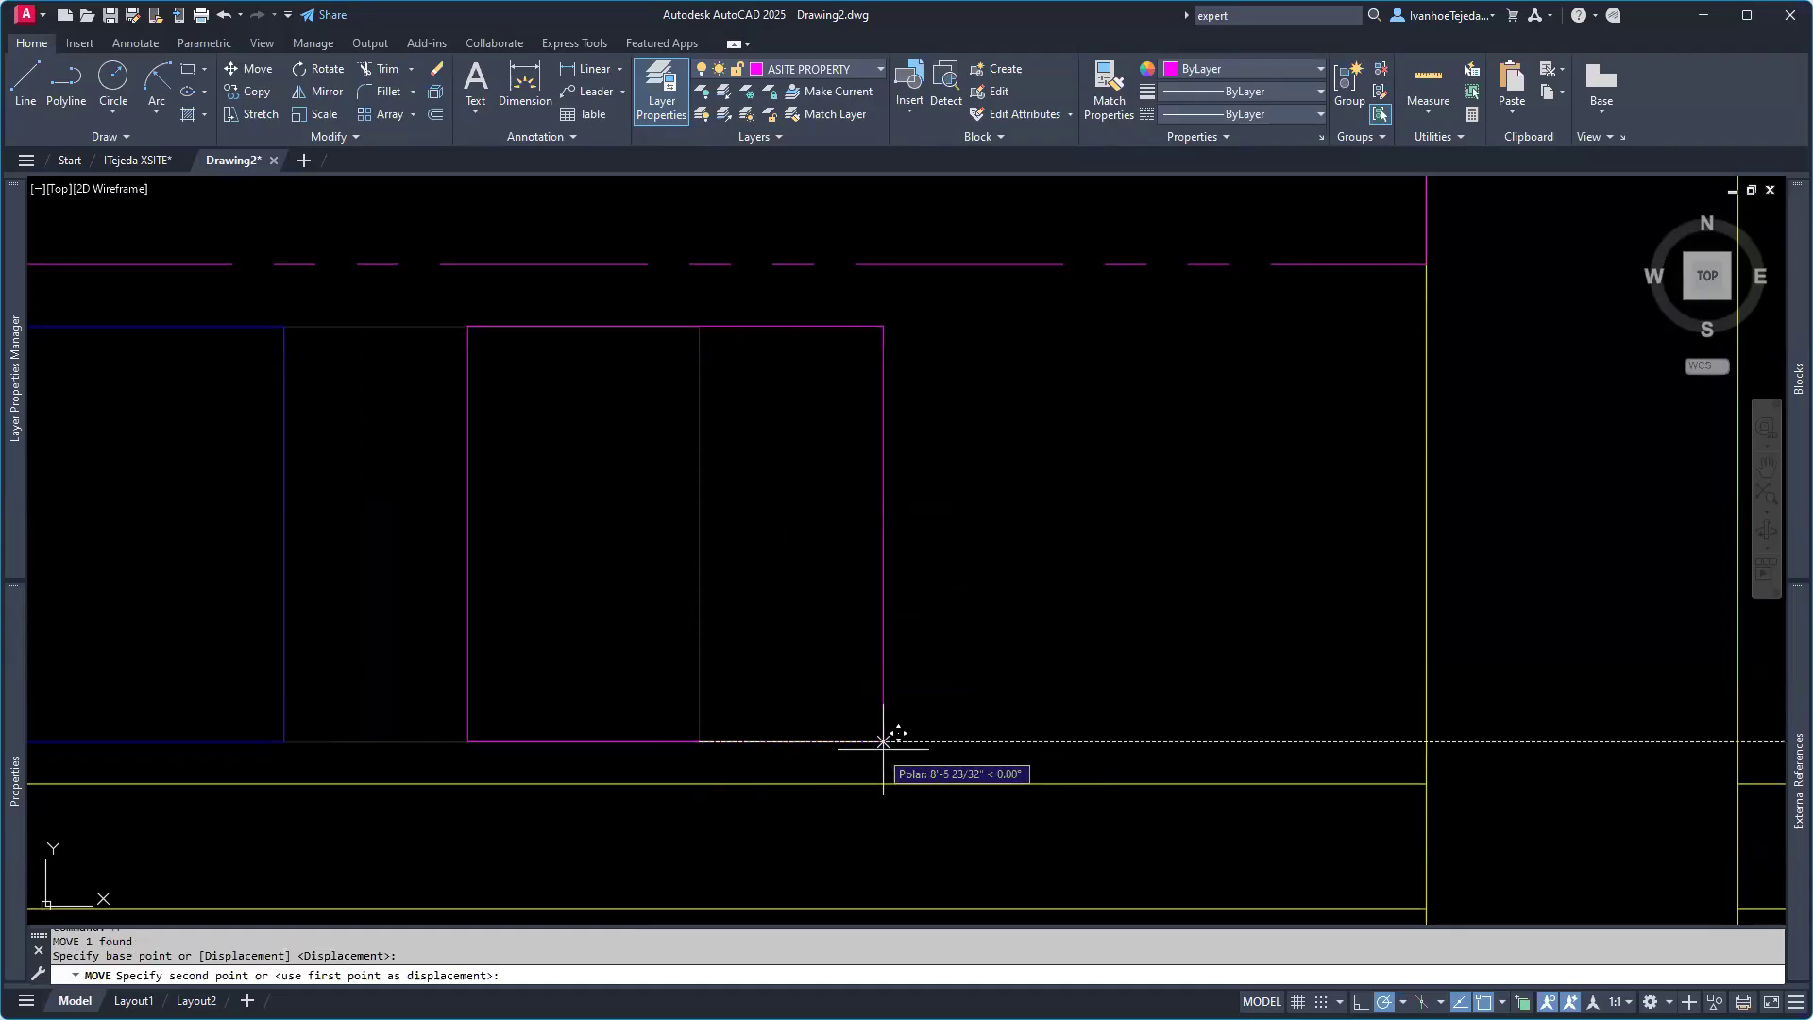
pyautogui.click(1426, 742)
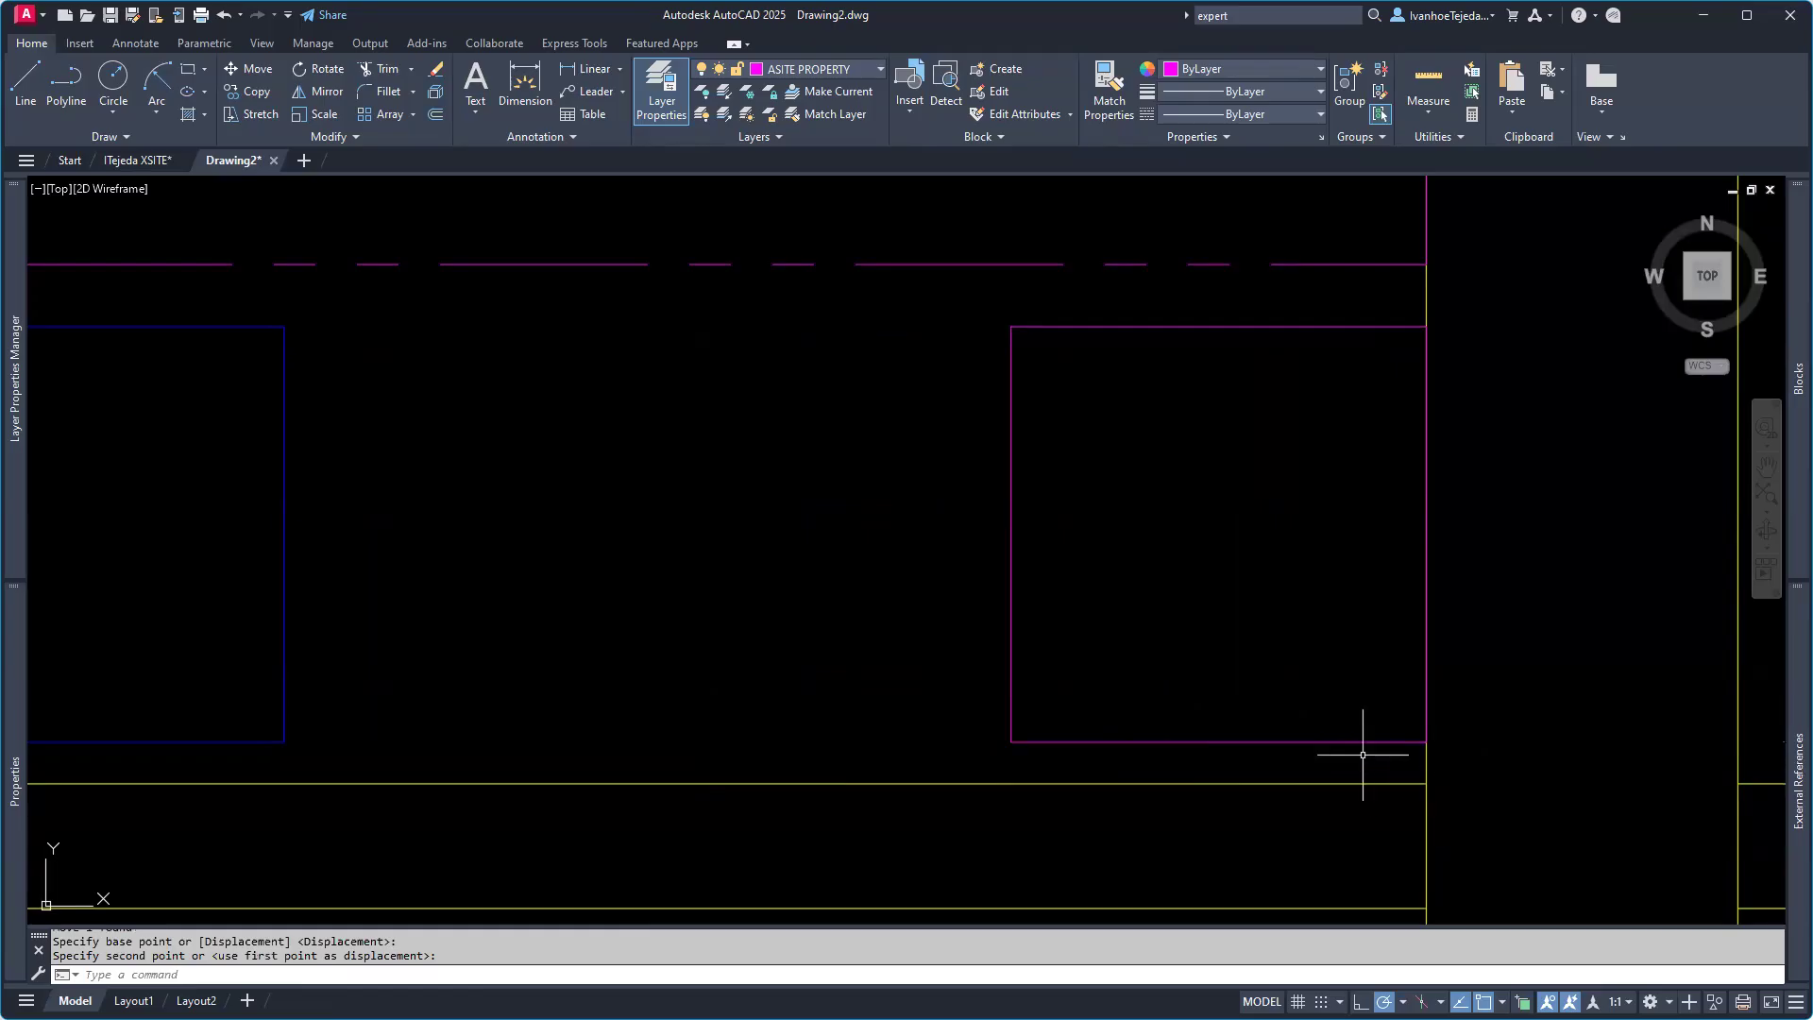
# Step: Move the square building outline 12" to the left, away from the alley line
pyautogui.click(1301, 741)
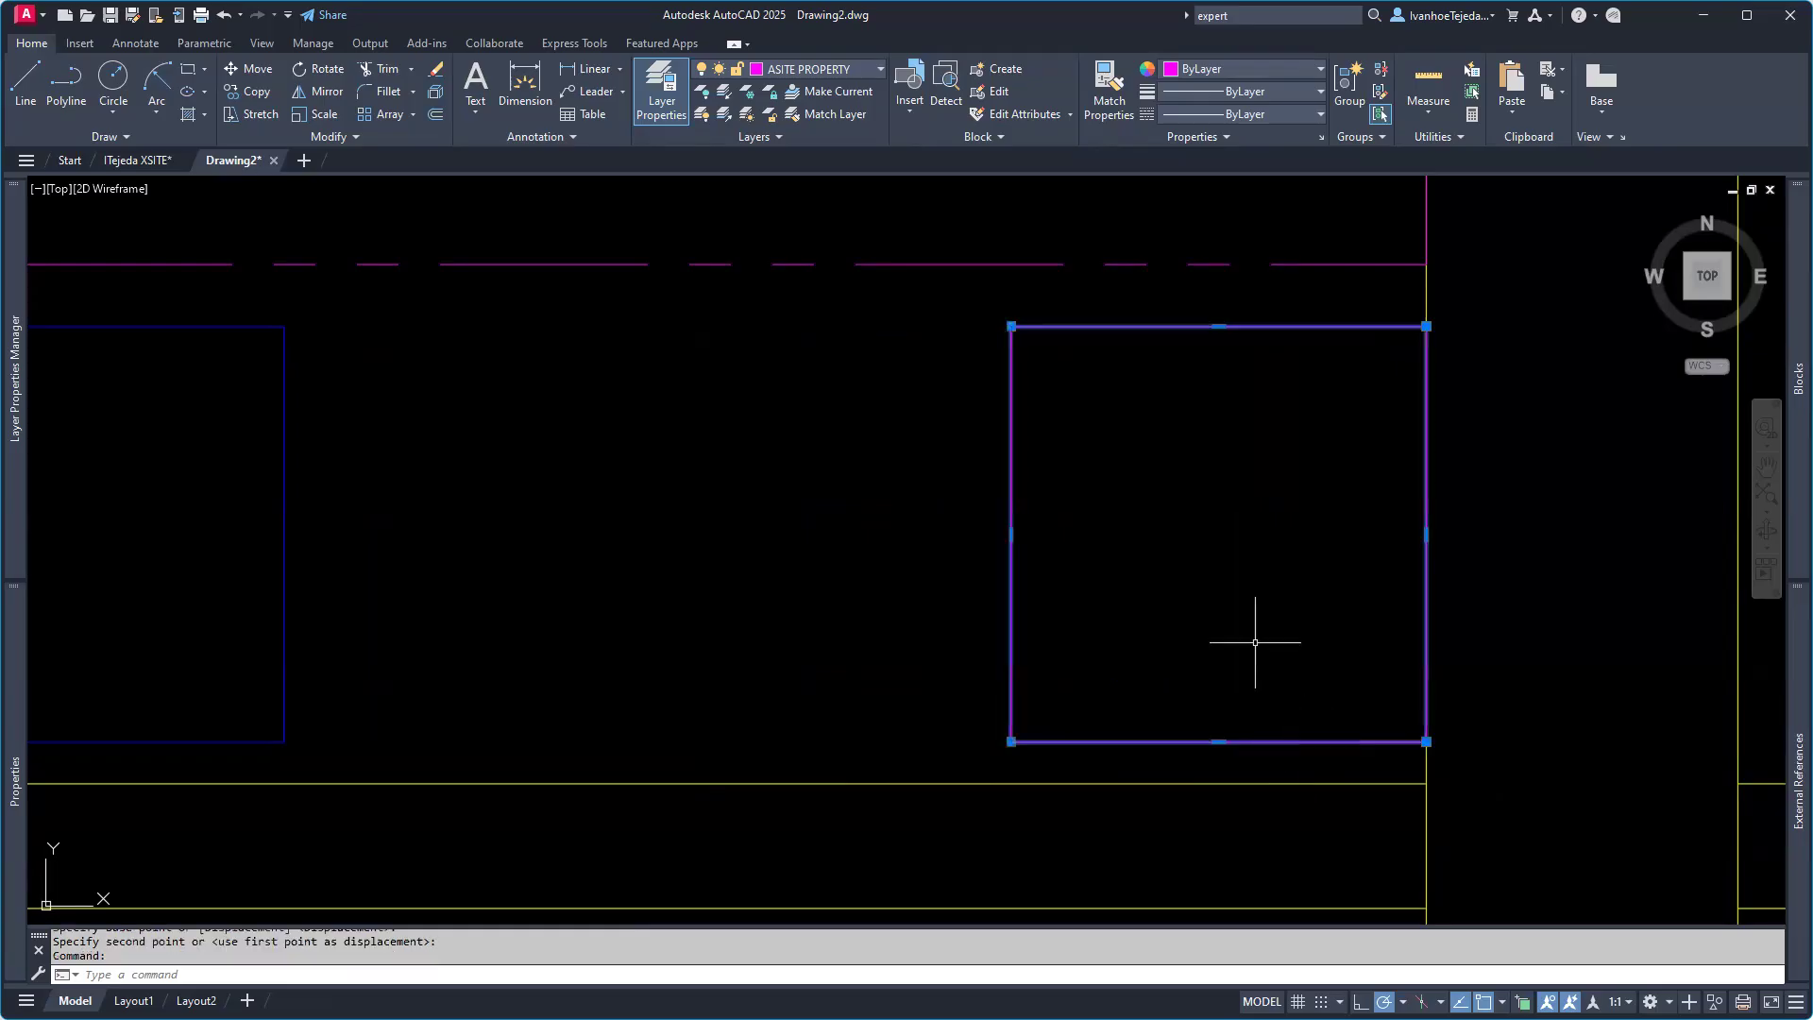
pyautogui.write('M')
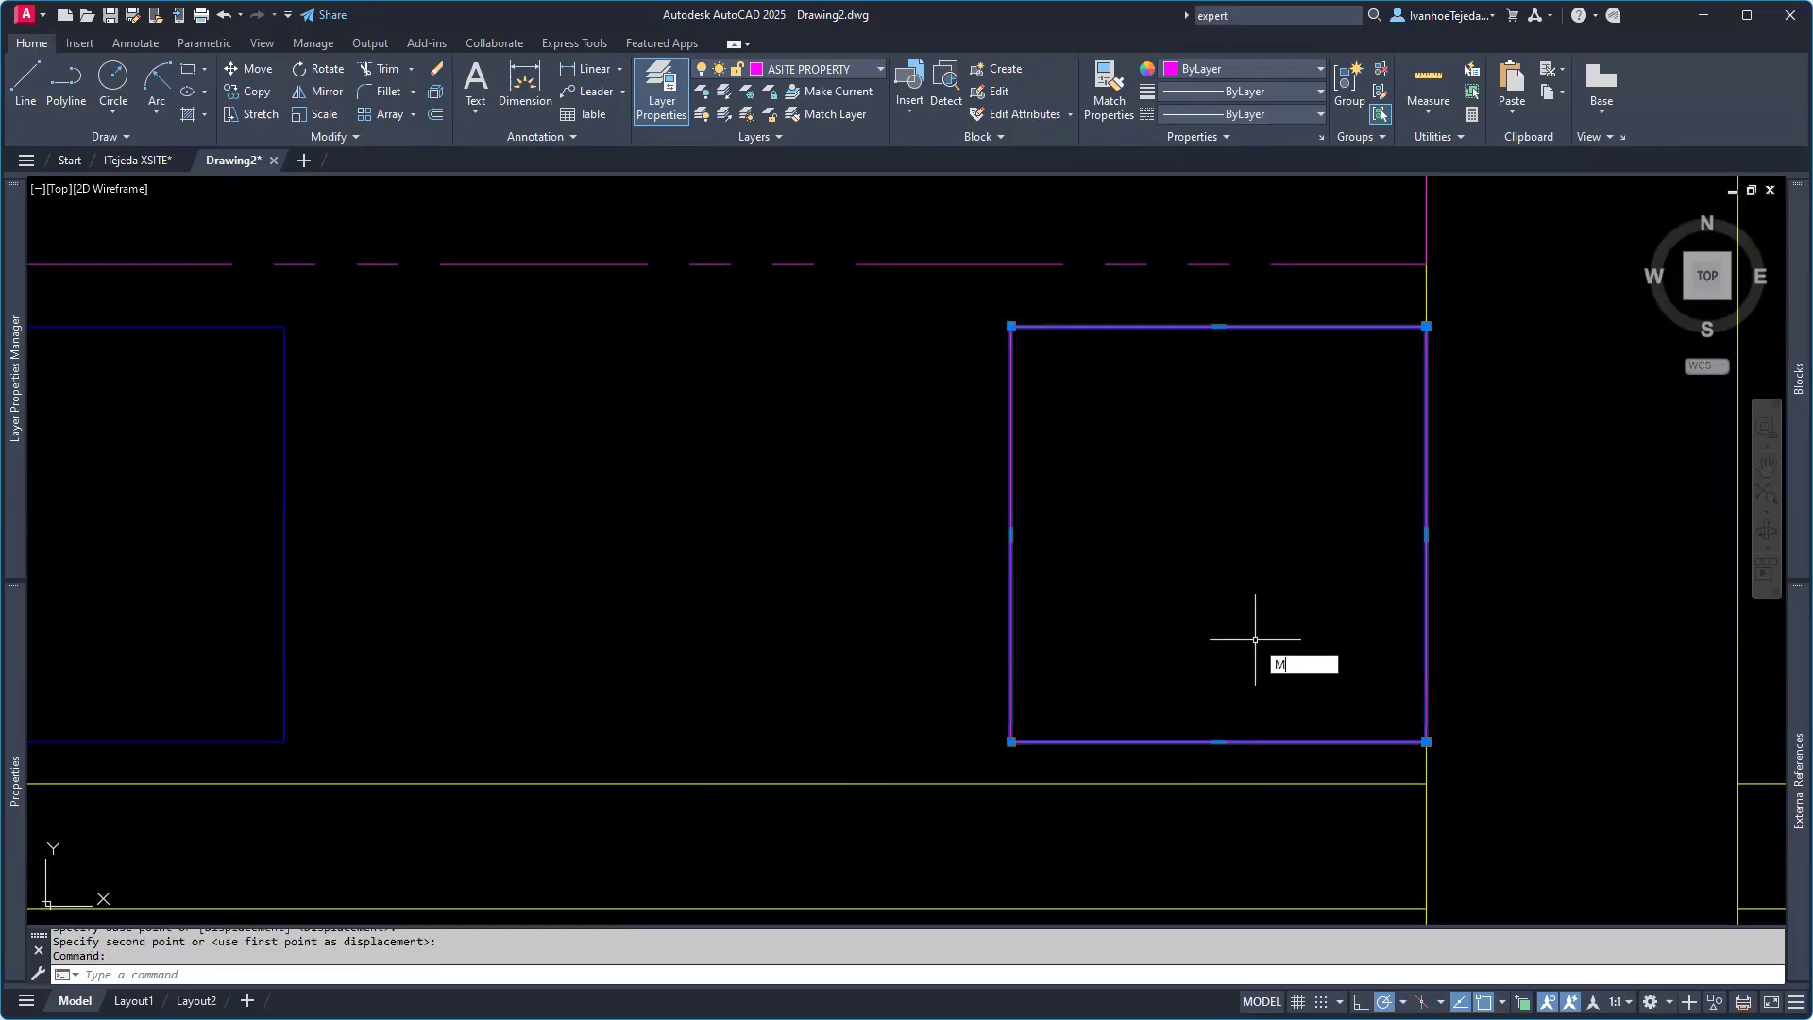
pyautogui.press('Return')
pyautogui.click(1270, 620)
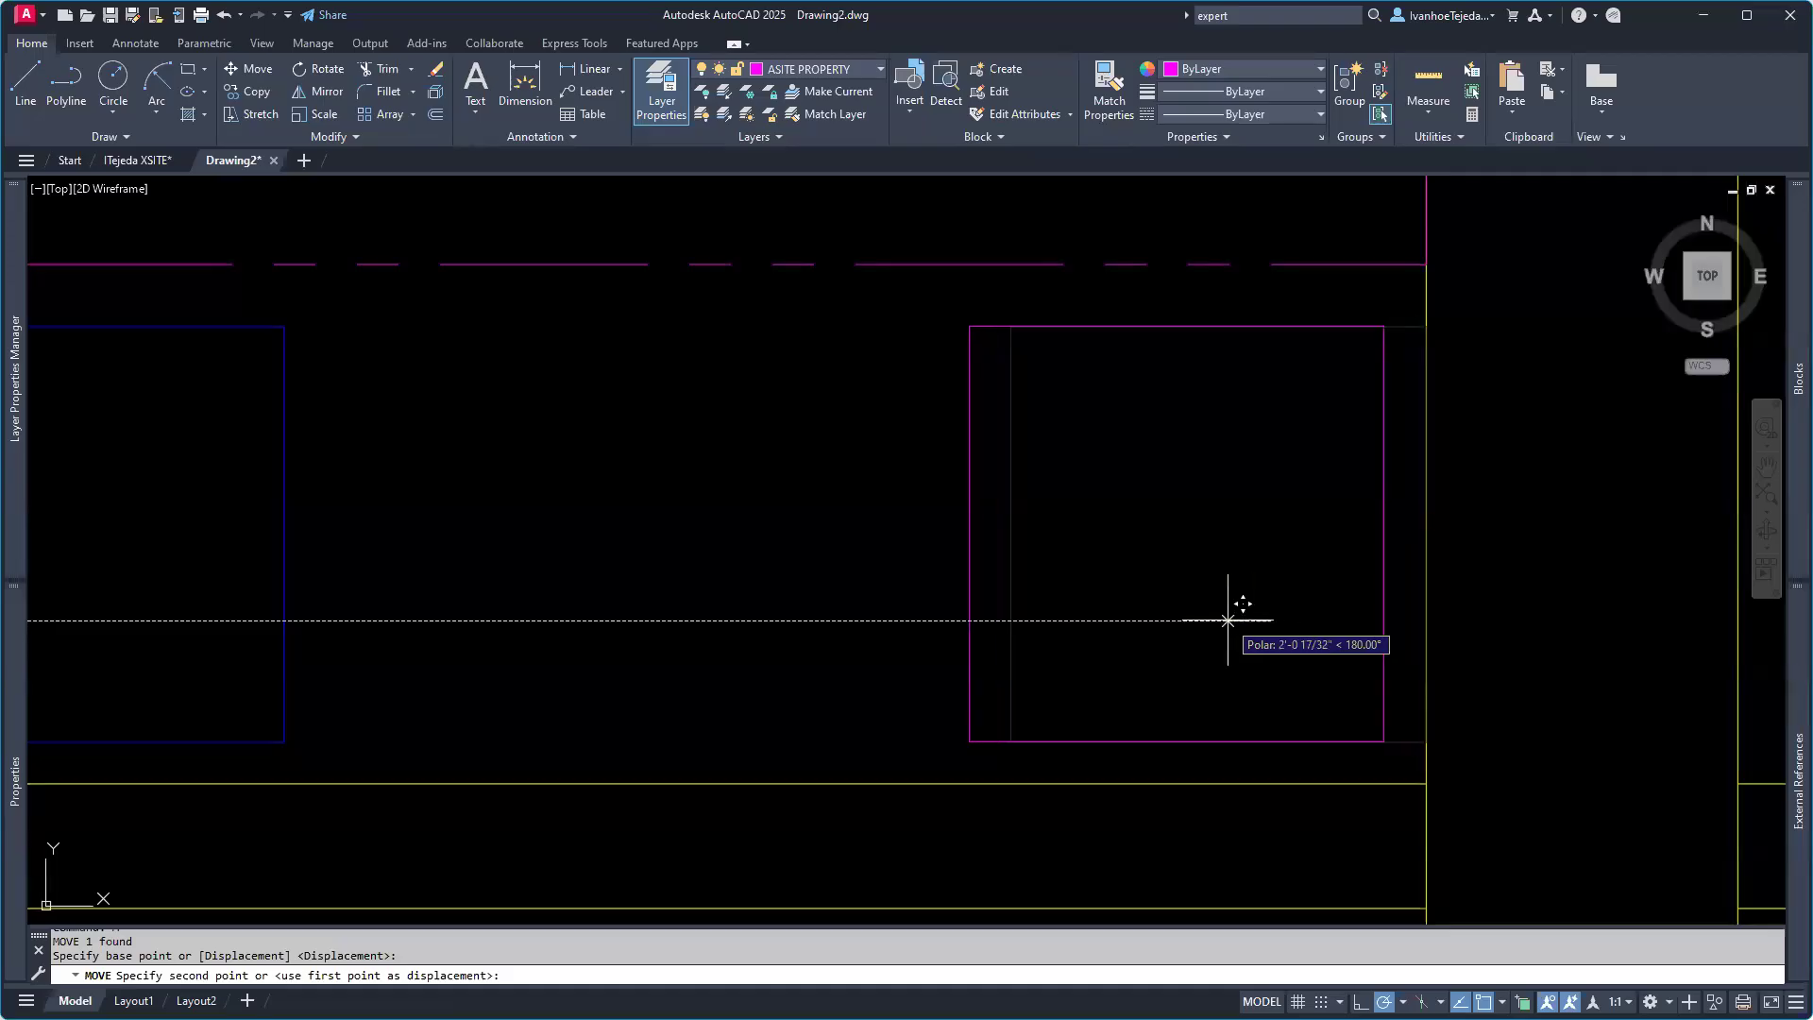
pyautogui.write('12')
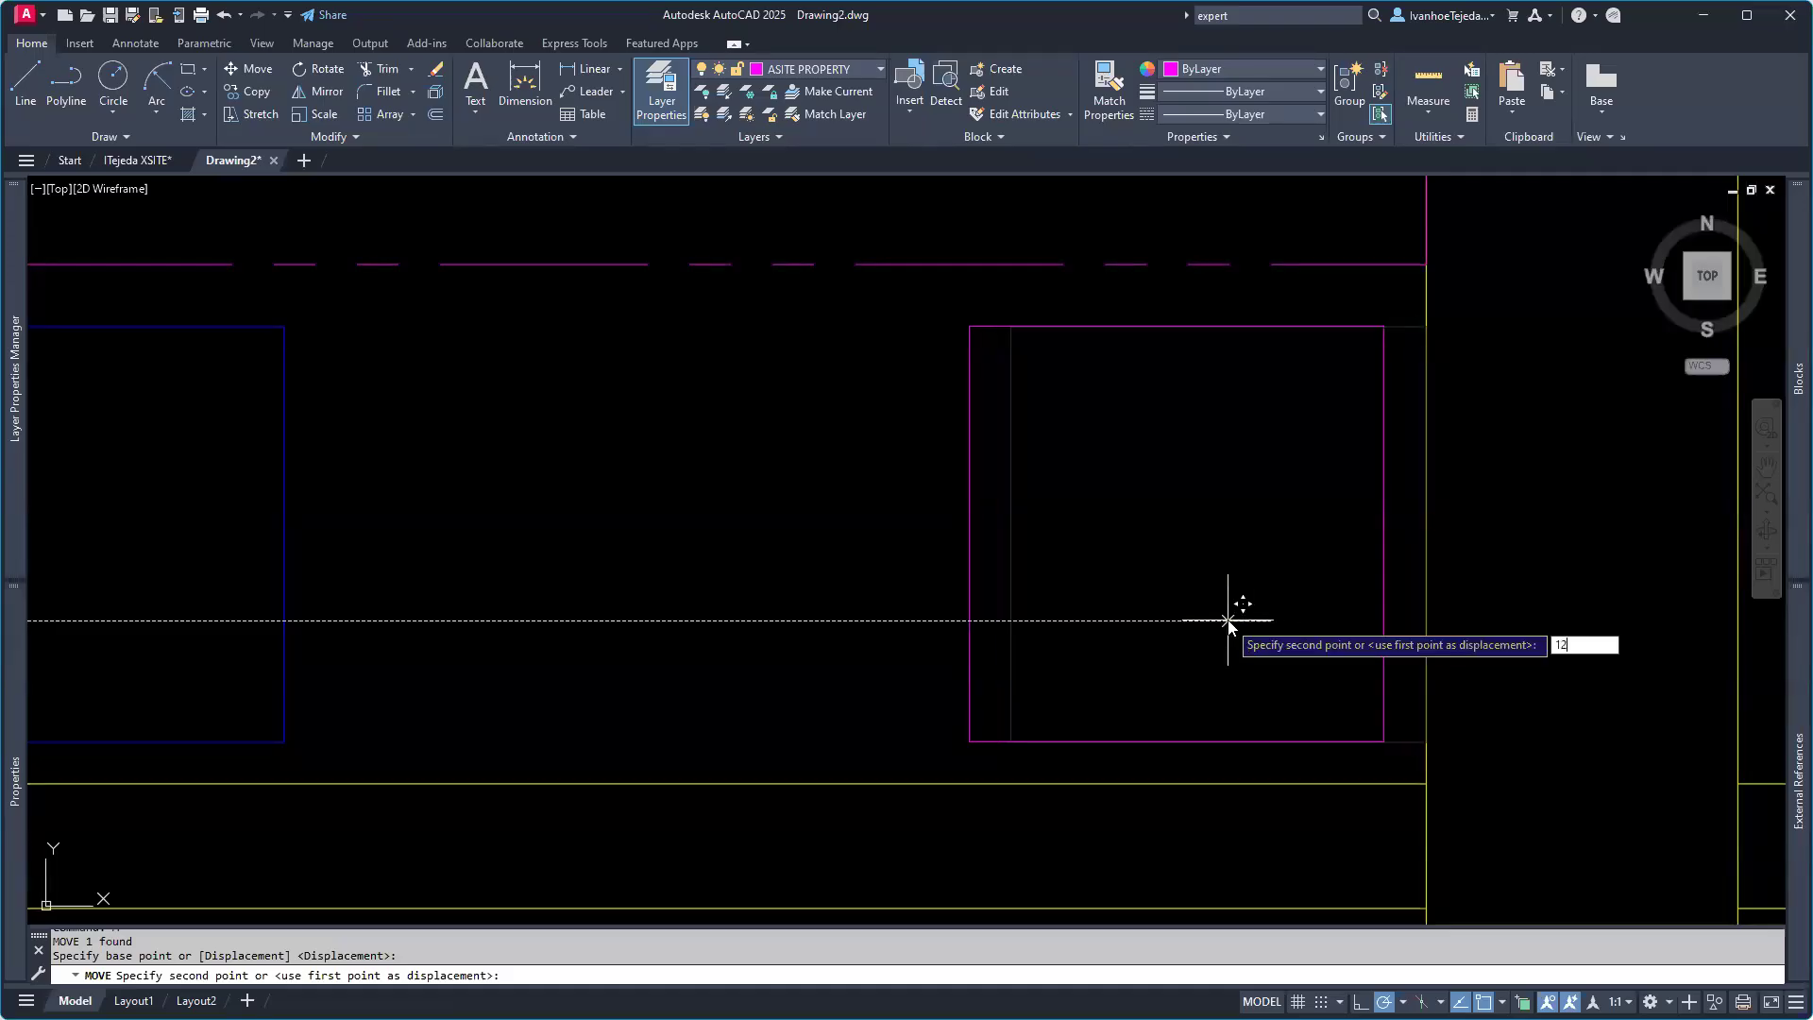
pyautogui.press('Return')
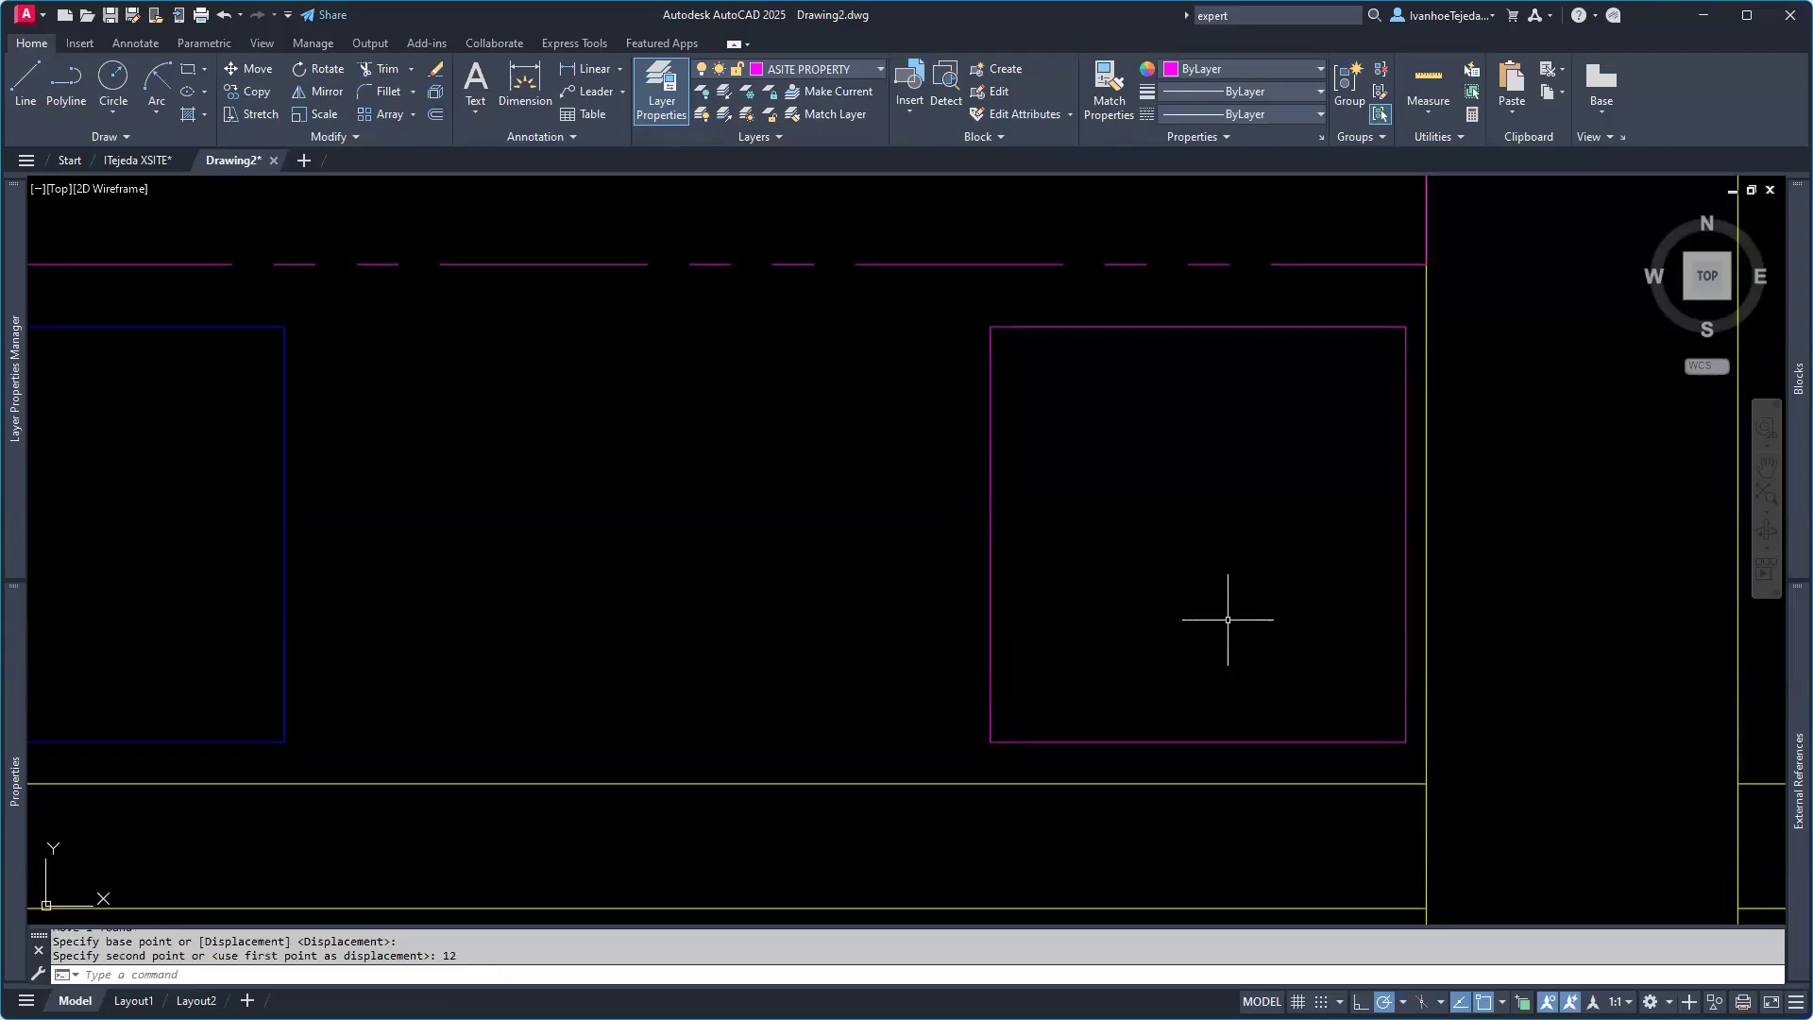
pyautogui.scroll(-2, 1160, 598)
pyautogui.moveTo(1153, 599); pyautogui.dragTo(1347, 635, button='middle')
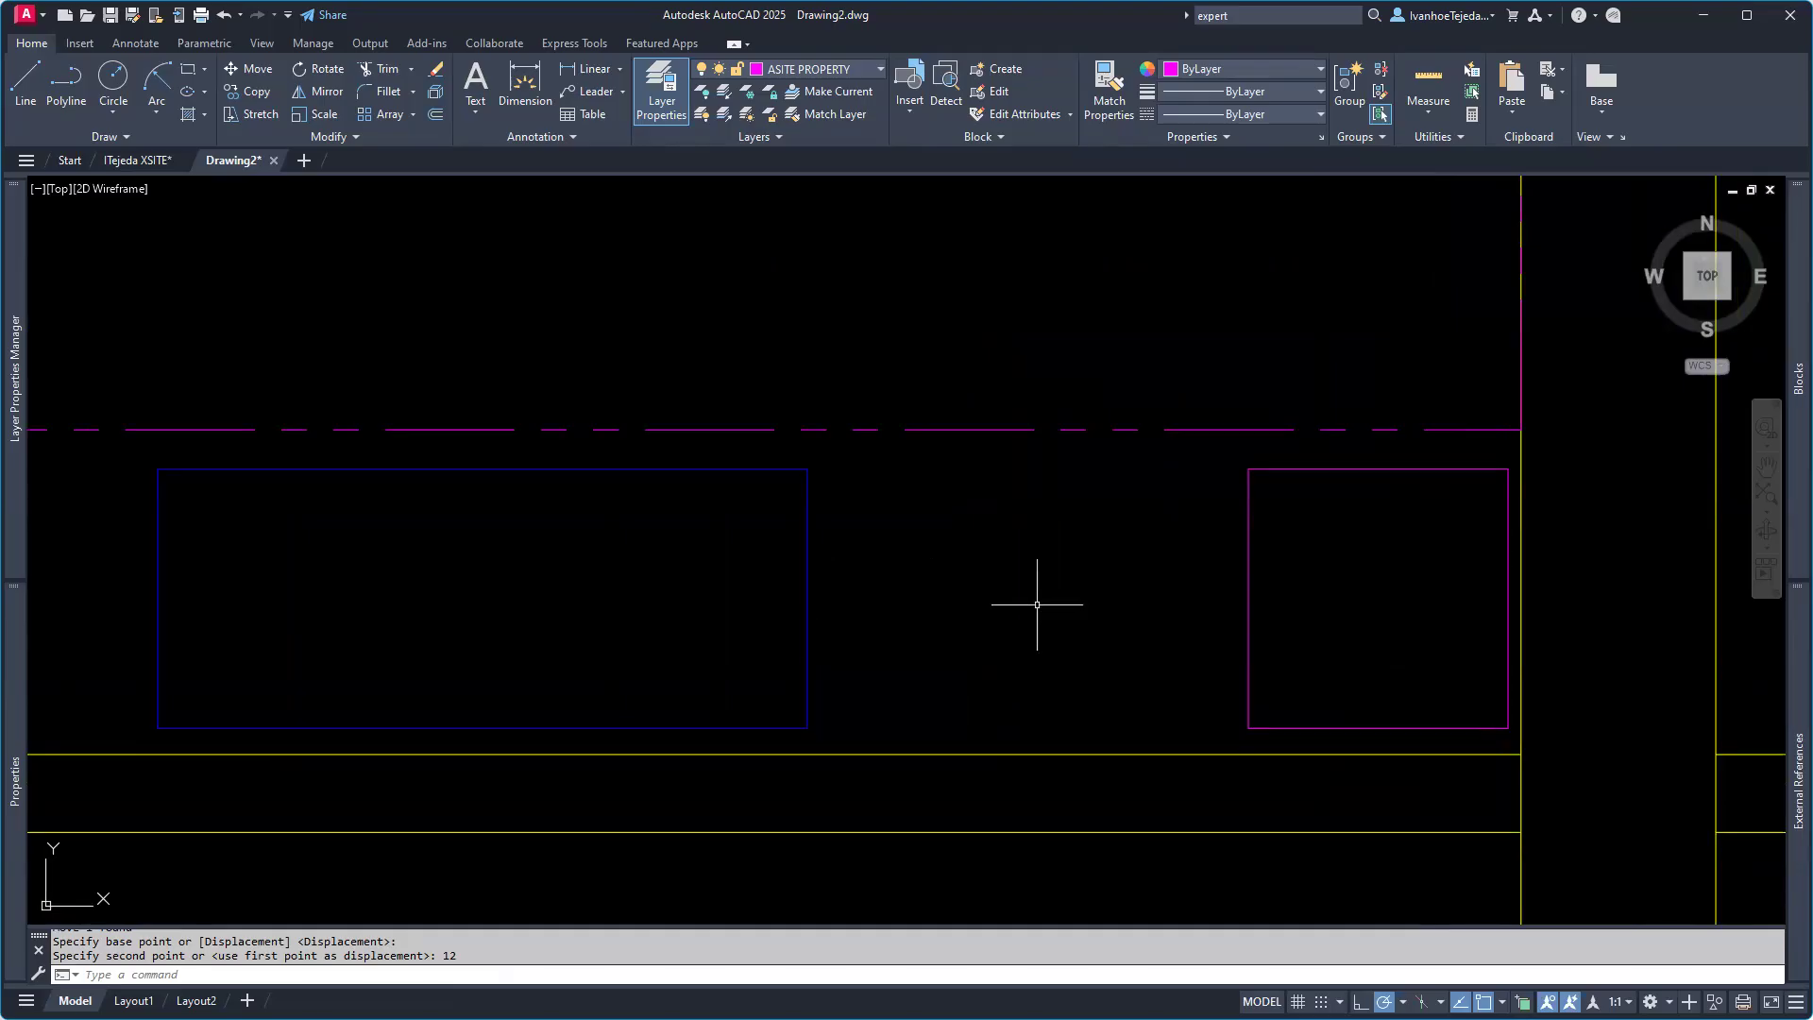
pyautogui.click(1249, 581)
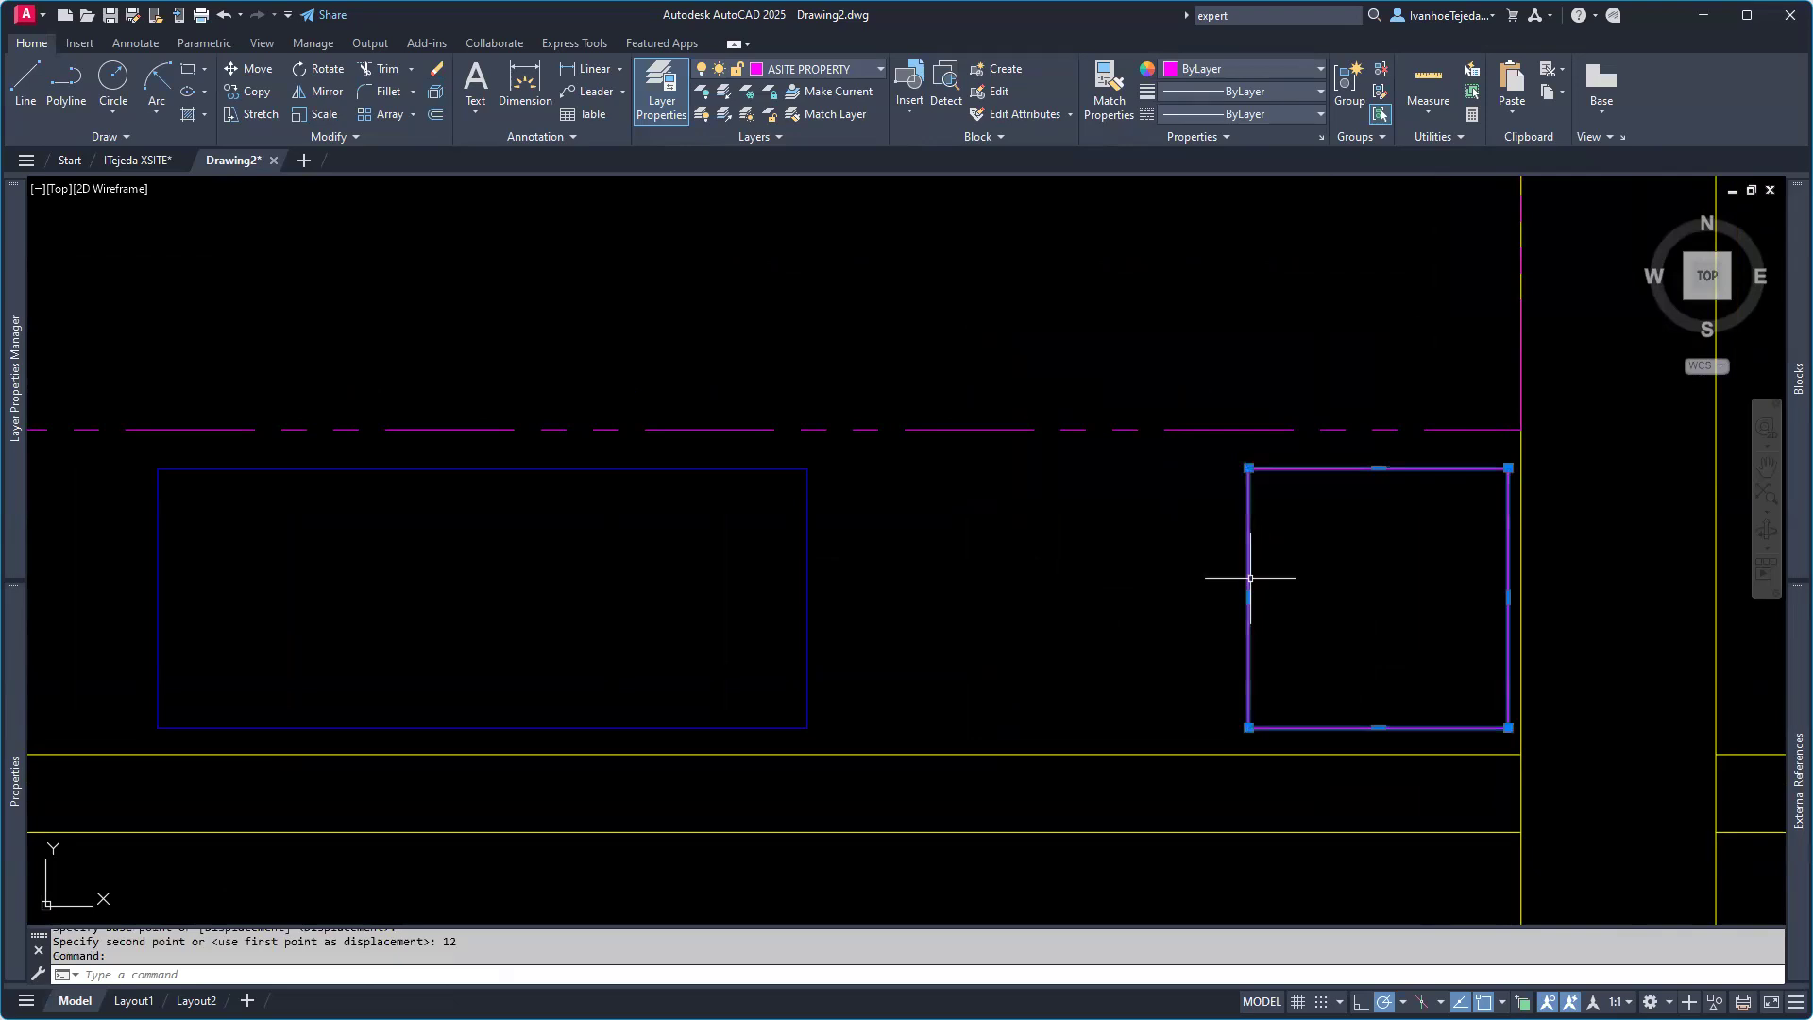
pyautogui.click(834, 73)
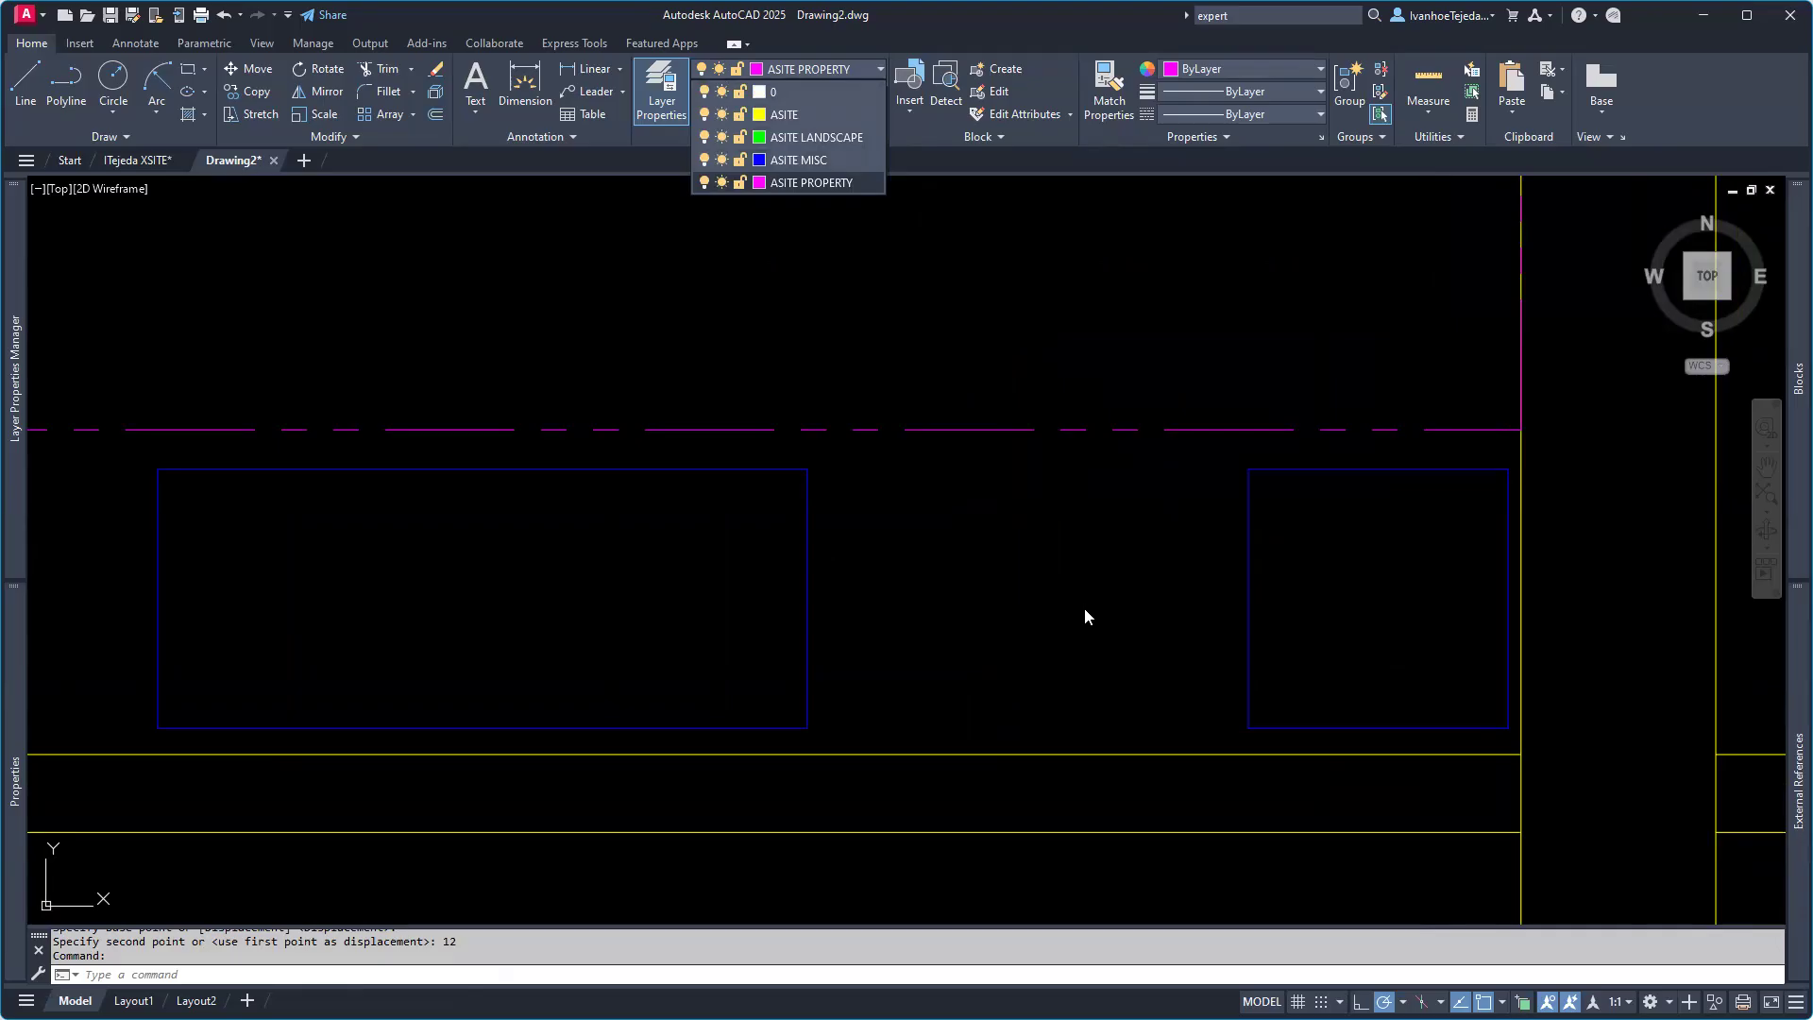
pyautogui.click(1095, 661)
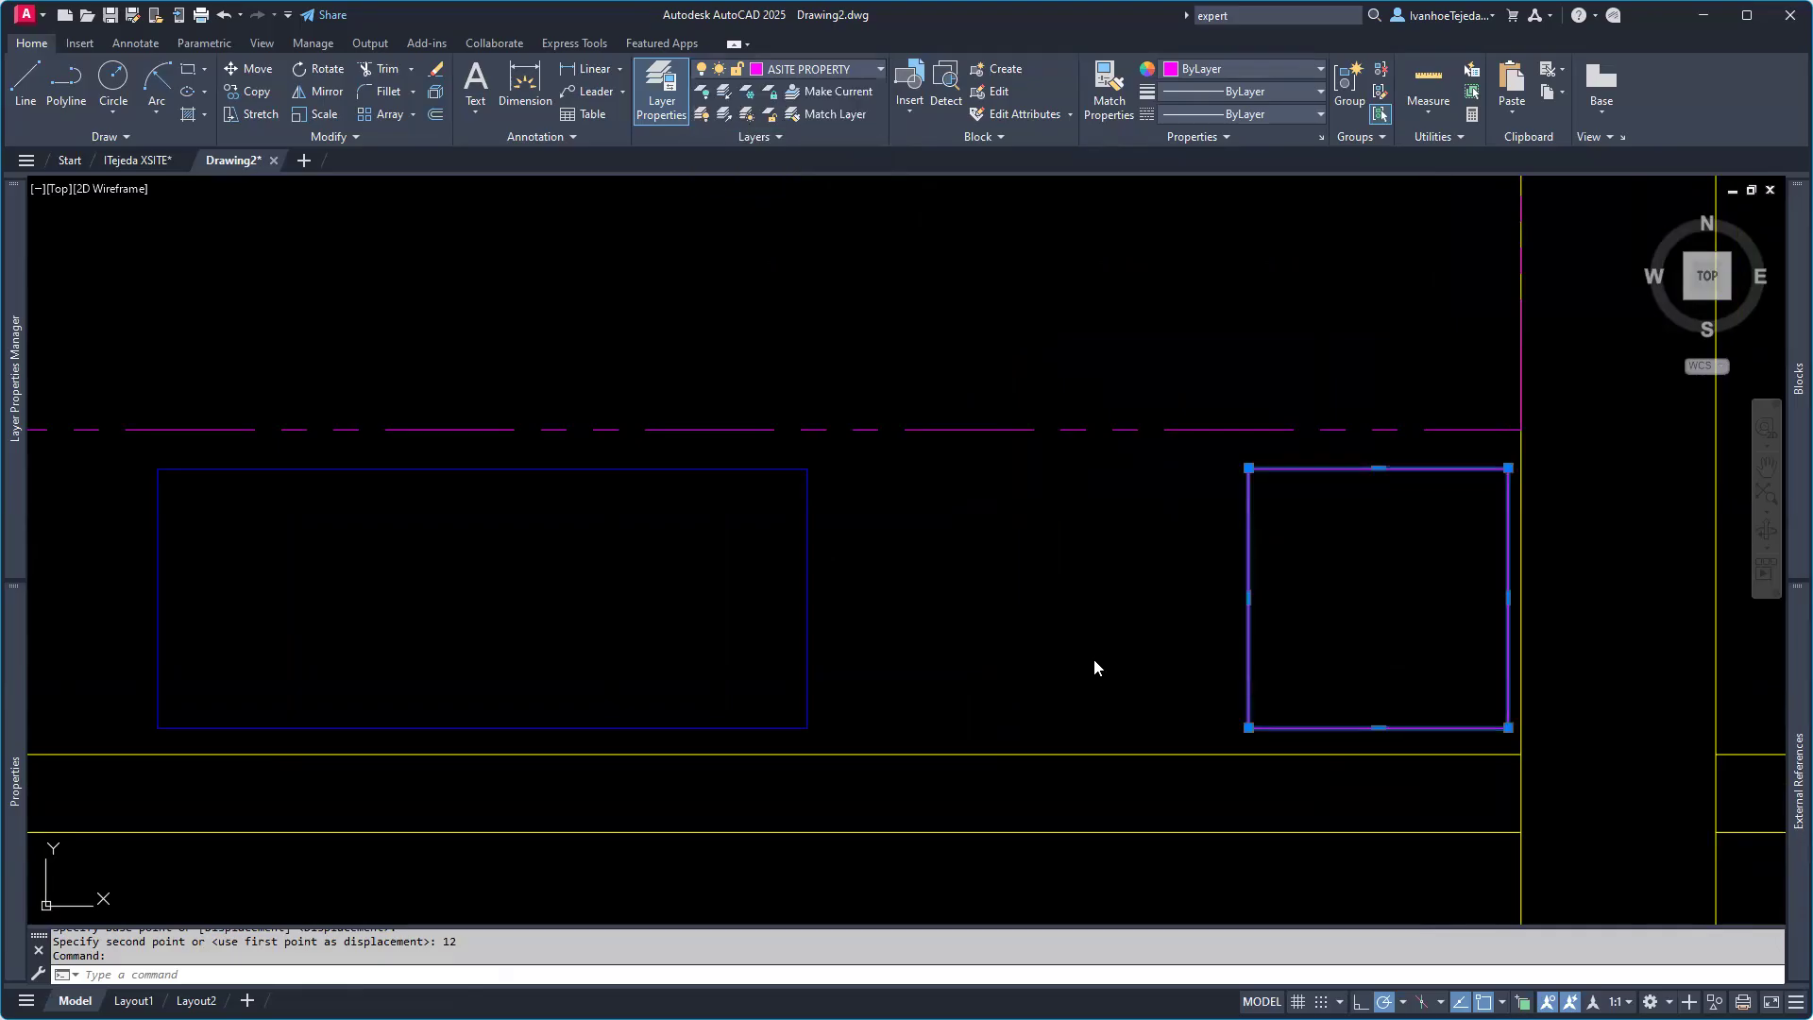
pyautogui.press('Escape')
pyautogui.press('Escape')
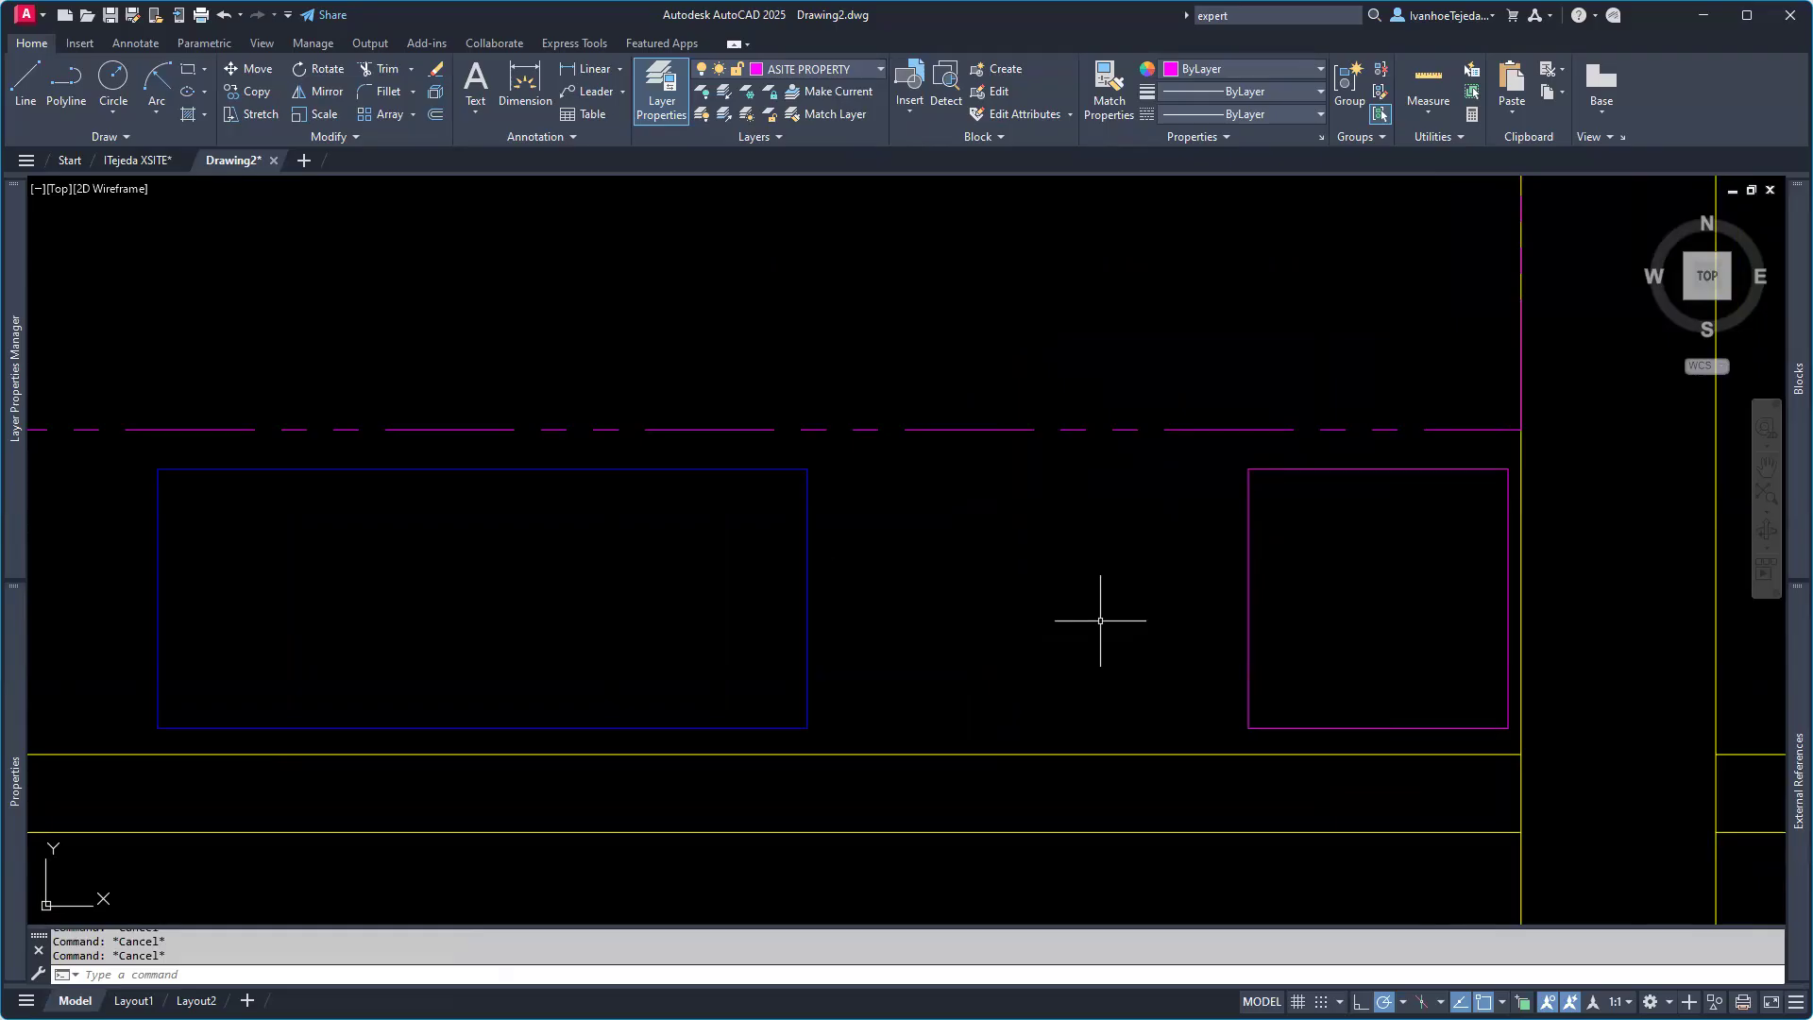
# Step: Match the square building outline's properties to the larger building outline on the ASITE MISC layer with MATCHPROP
pyautogui.write('MA')
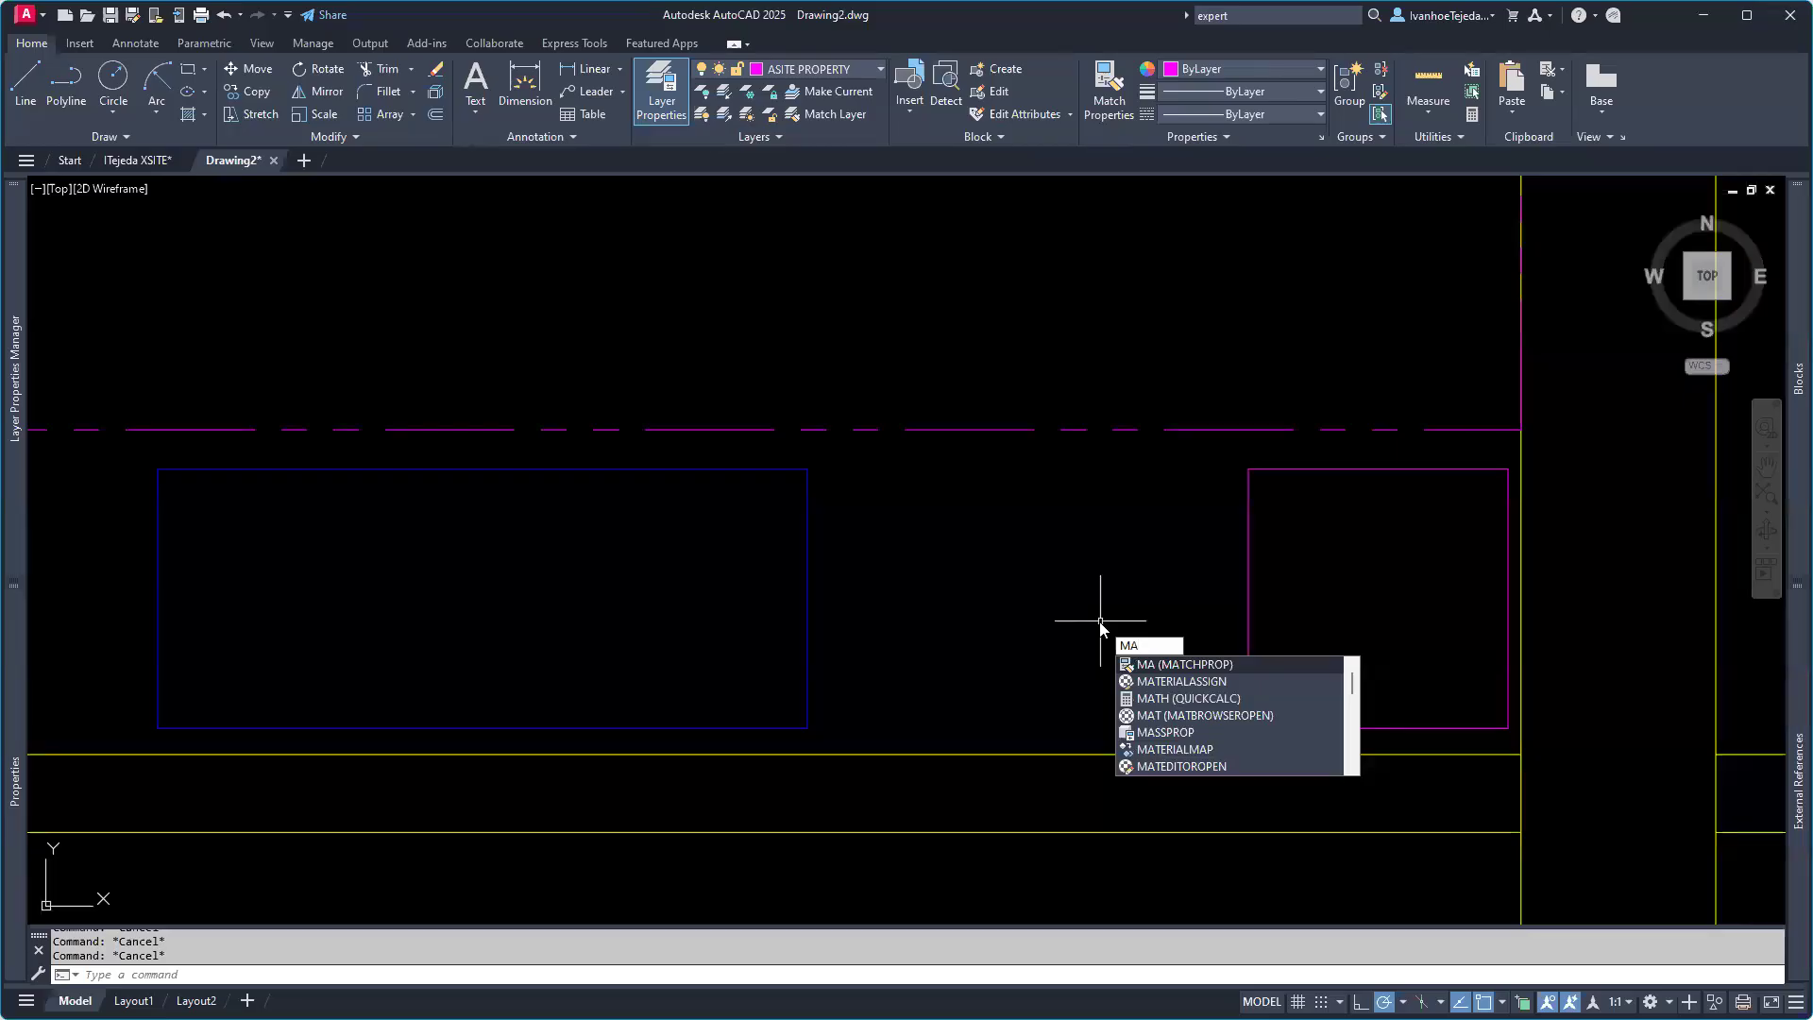
pyautogui.press('Return')
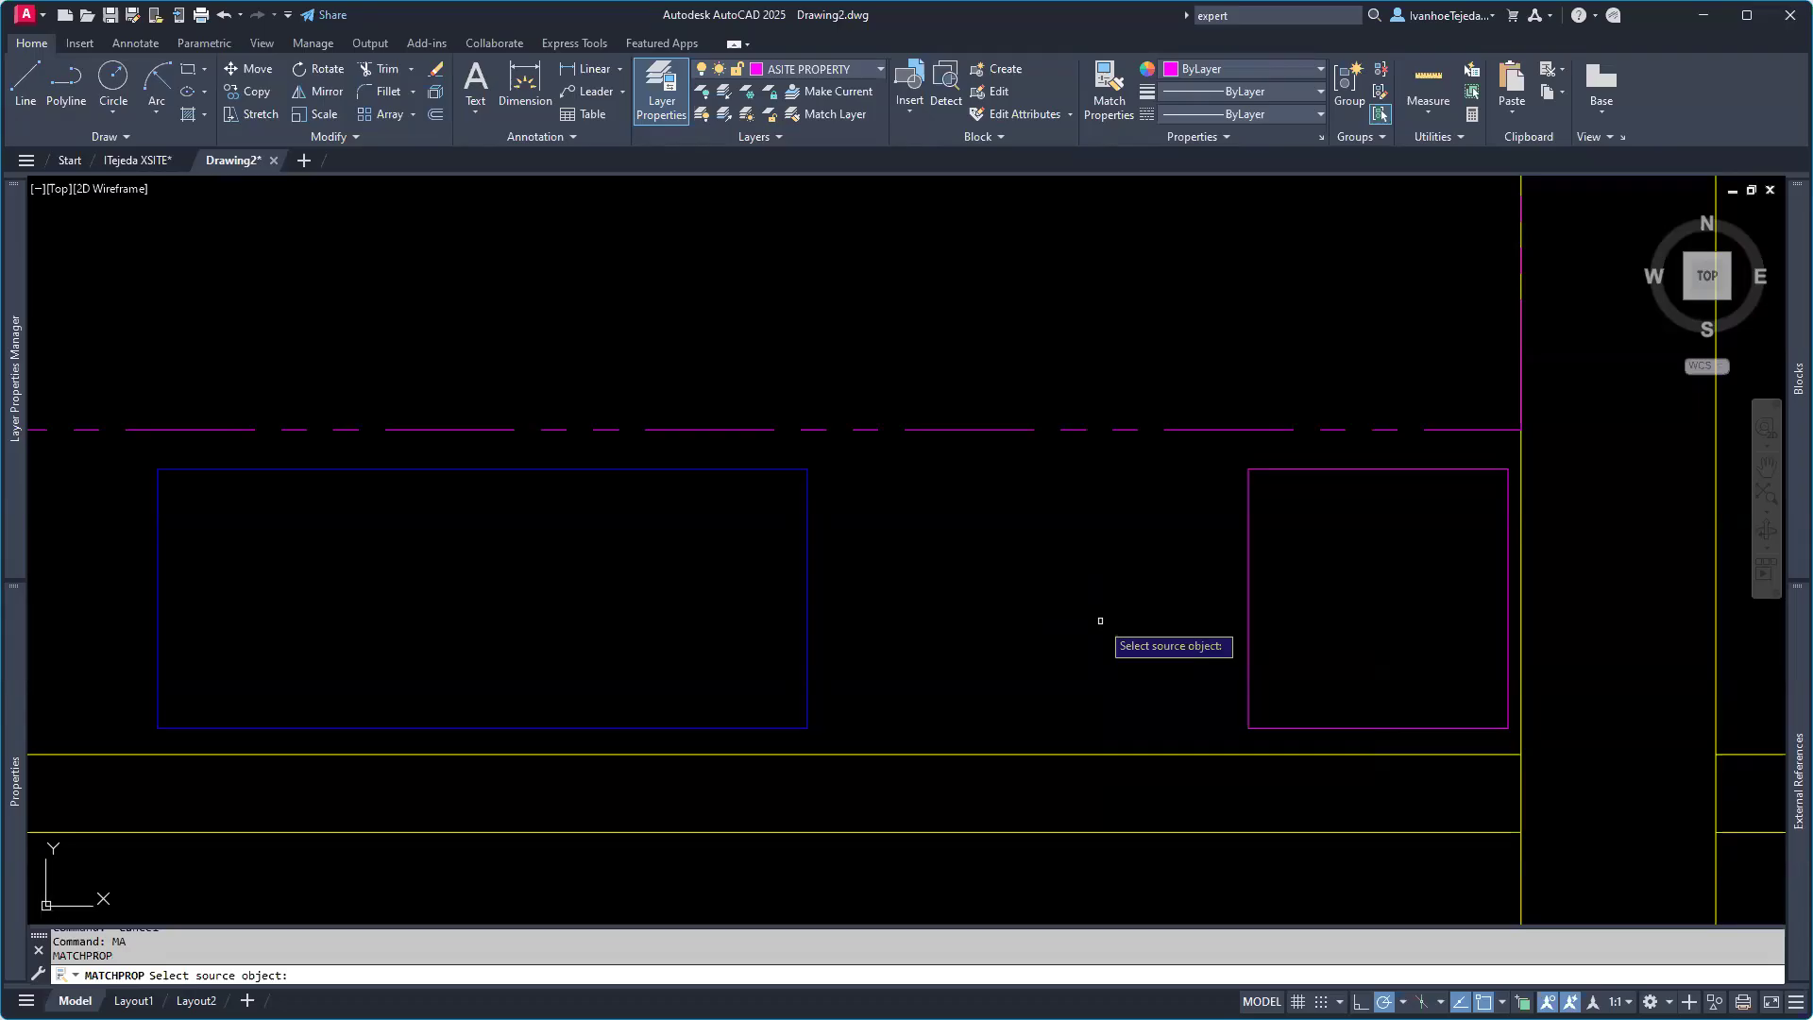
pyautogui.click(807, 573)
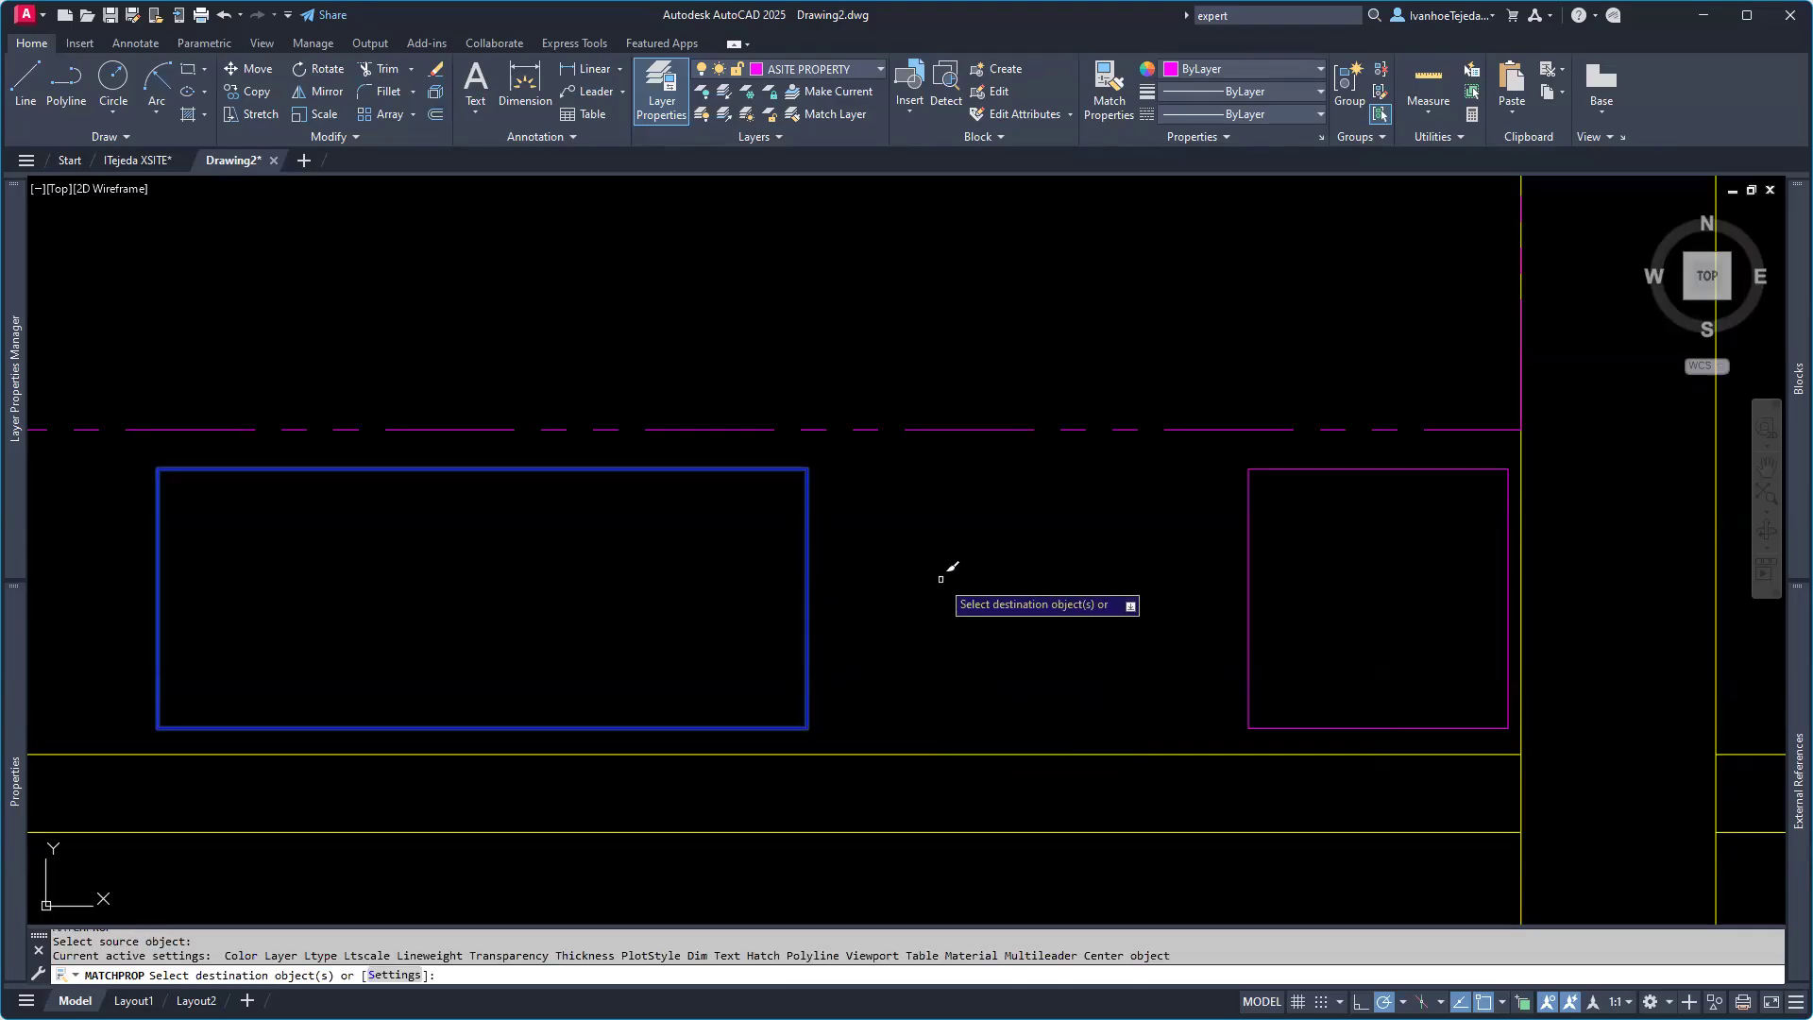
pyautogui.click(1249, 563)
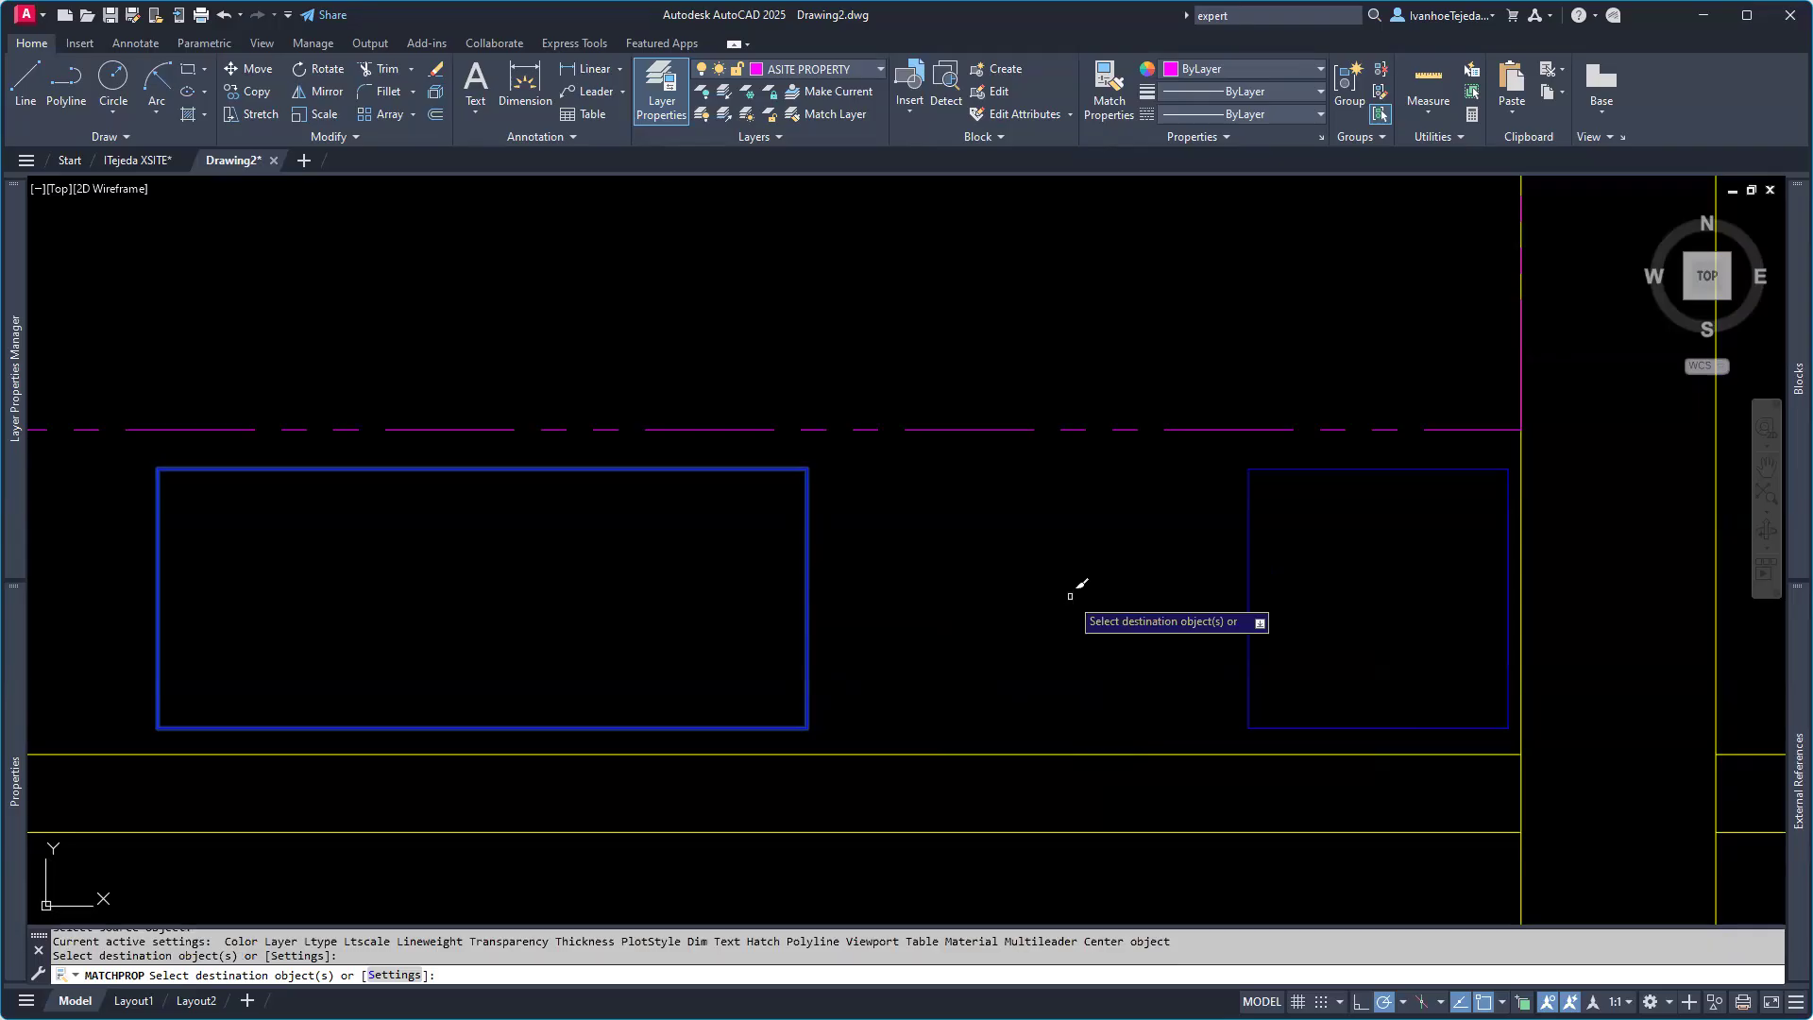
pyautogui.press('Return')
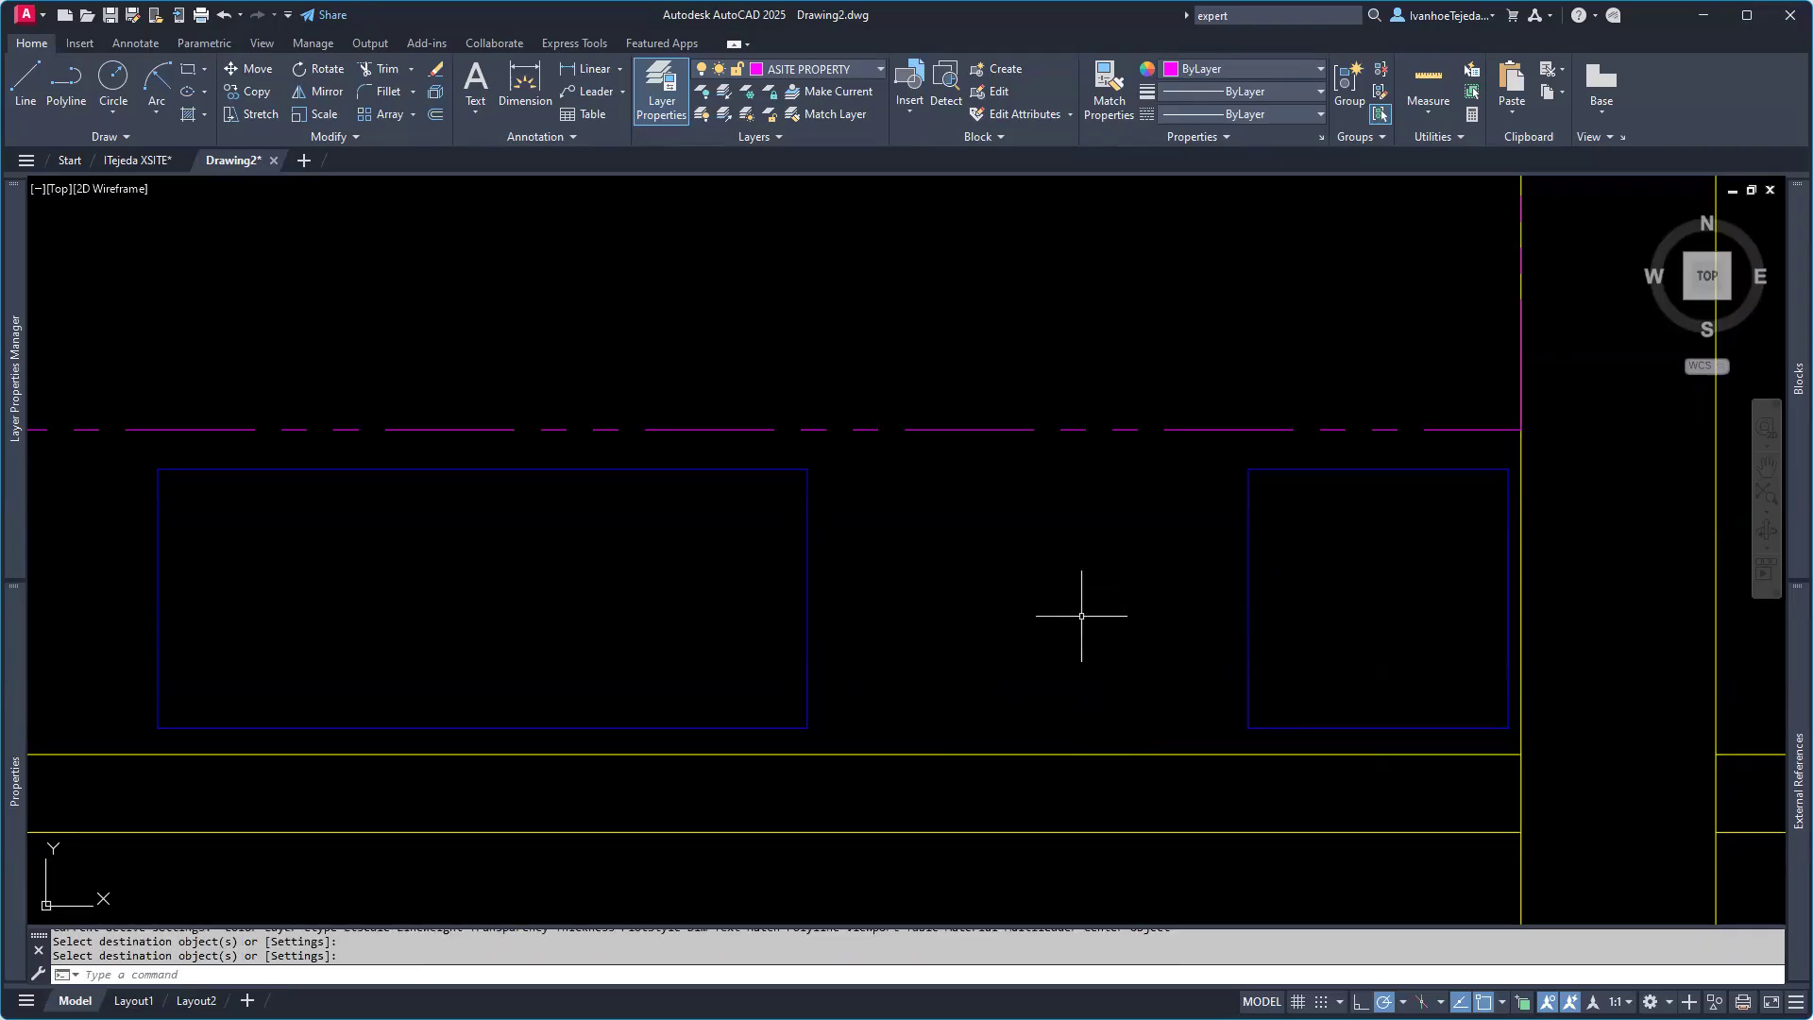
pyautogui.scroll(-2, 1081, 616)
pyautogui.moveTo(1008, 587); pyautogui.dragTo(1171, 667, button='middle')
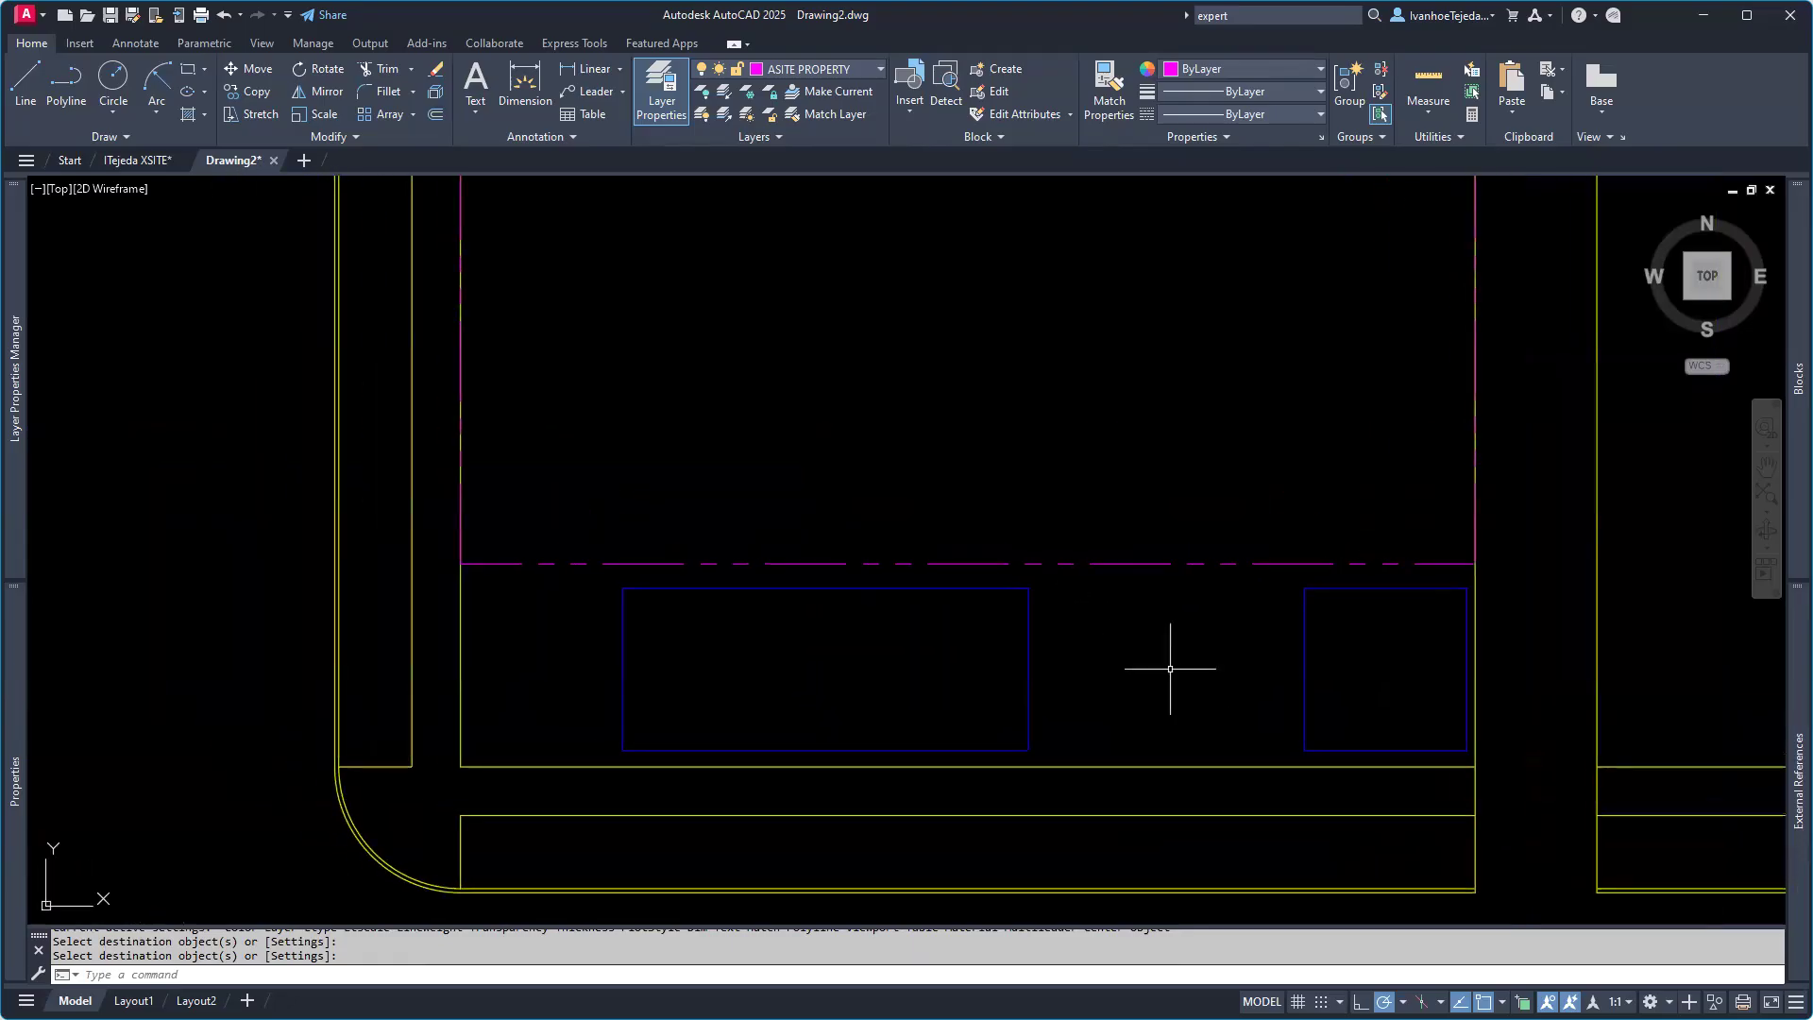
pyautogui.write('MA')
pyautogui.press('Return')
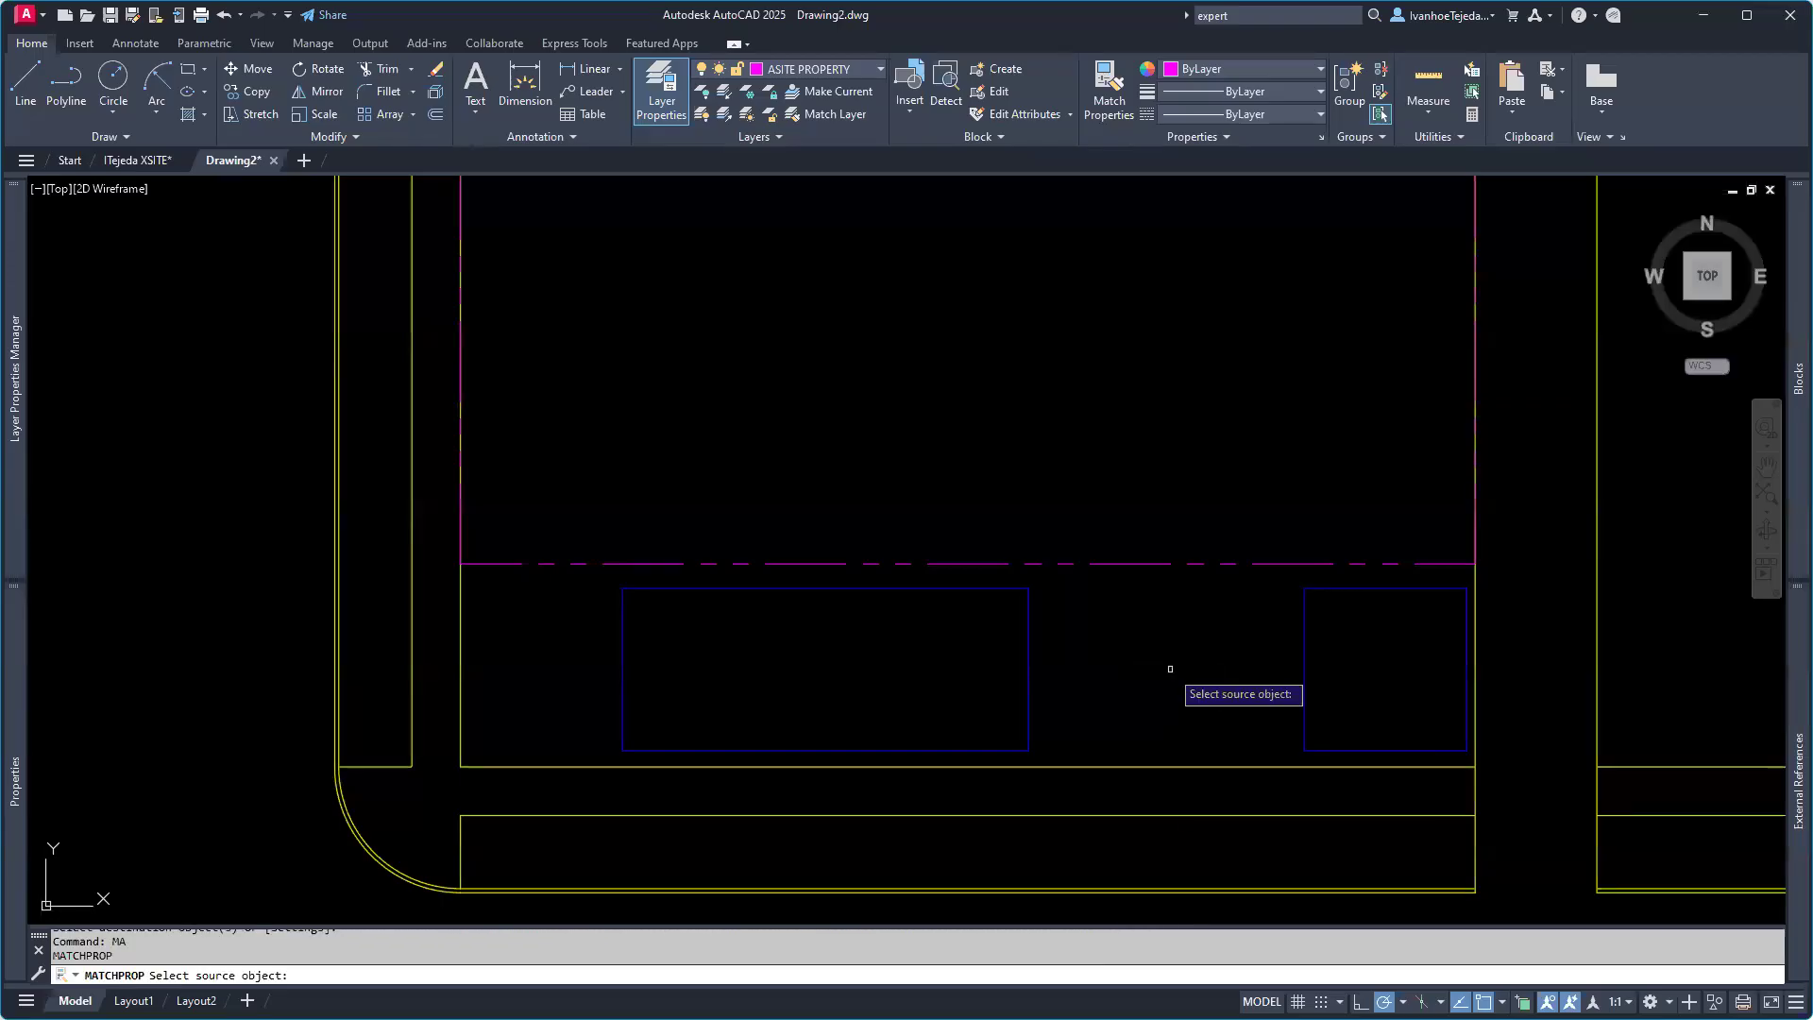
pyautogui.click(1133, 564)
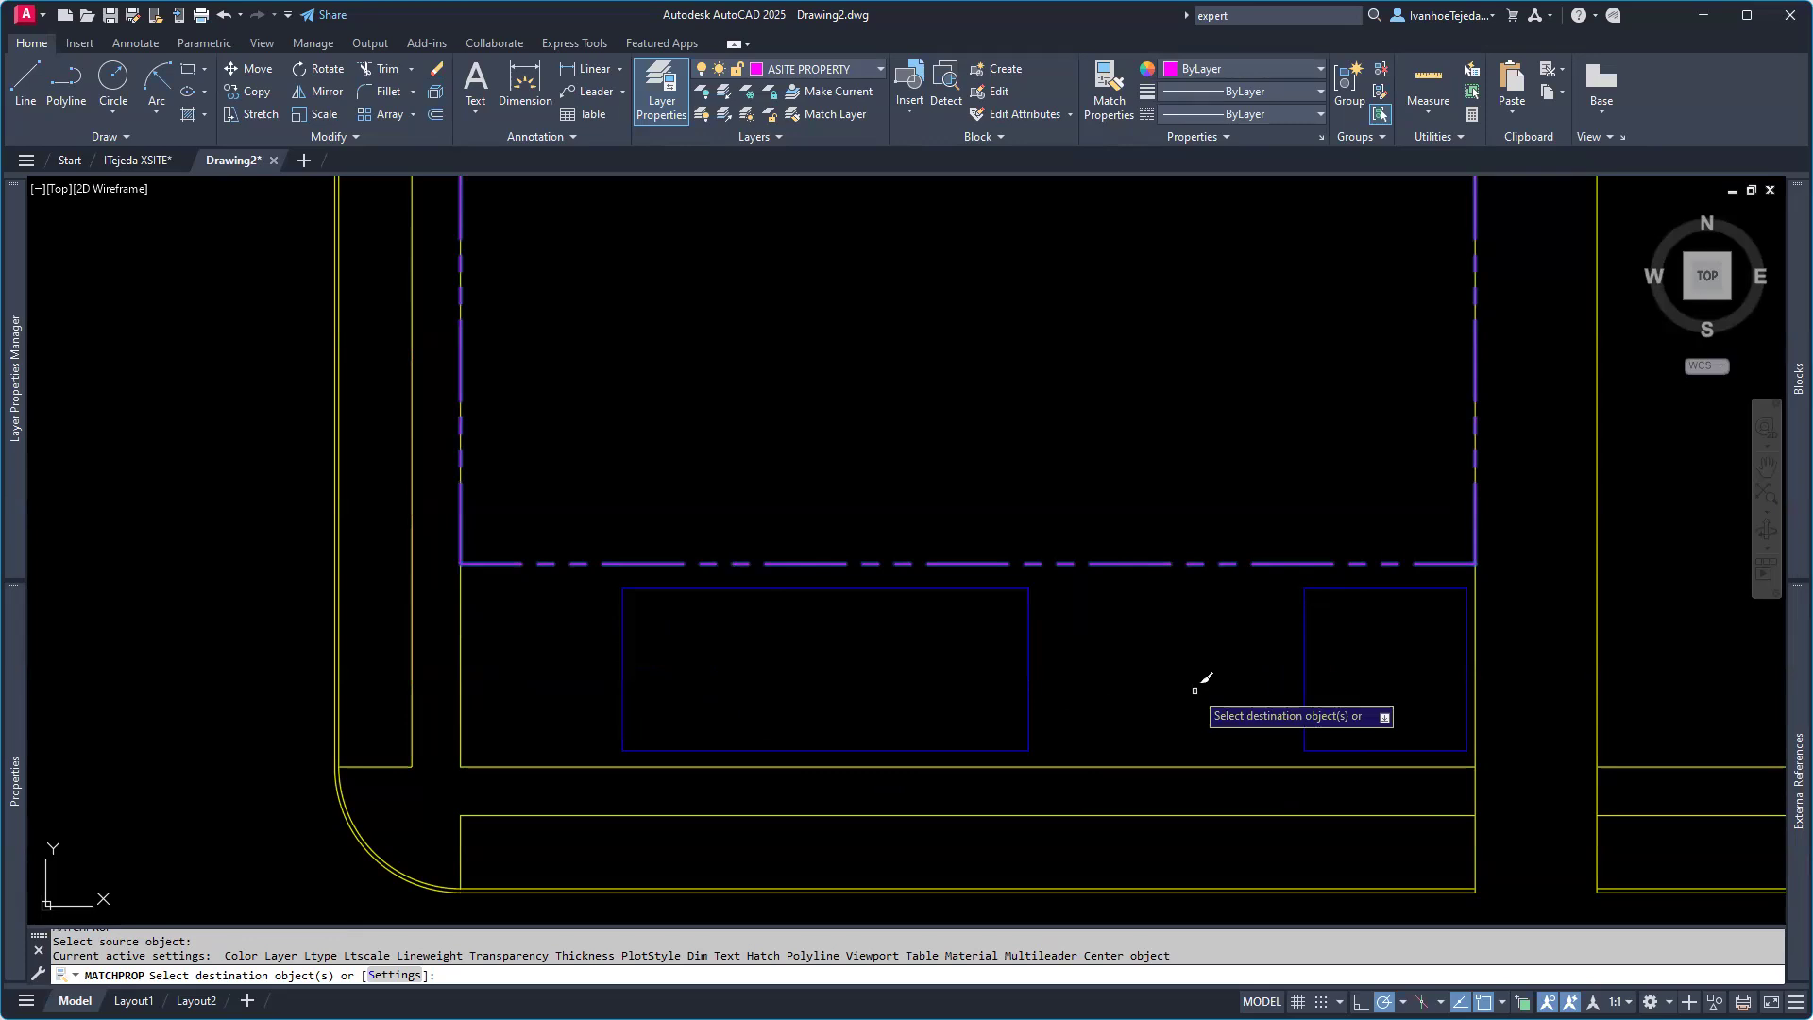
pyautogui.press('Escape')
pyautogui.press('Escape')
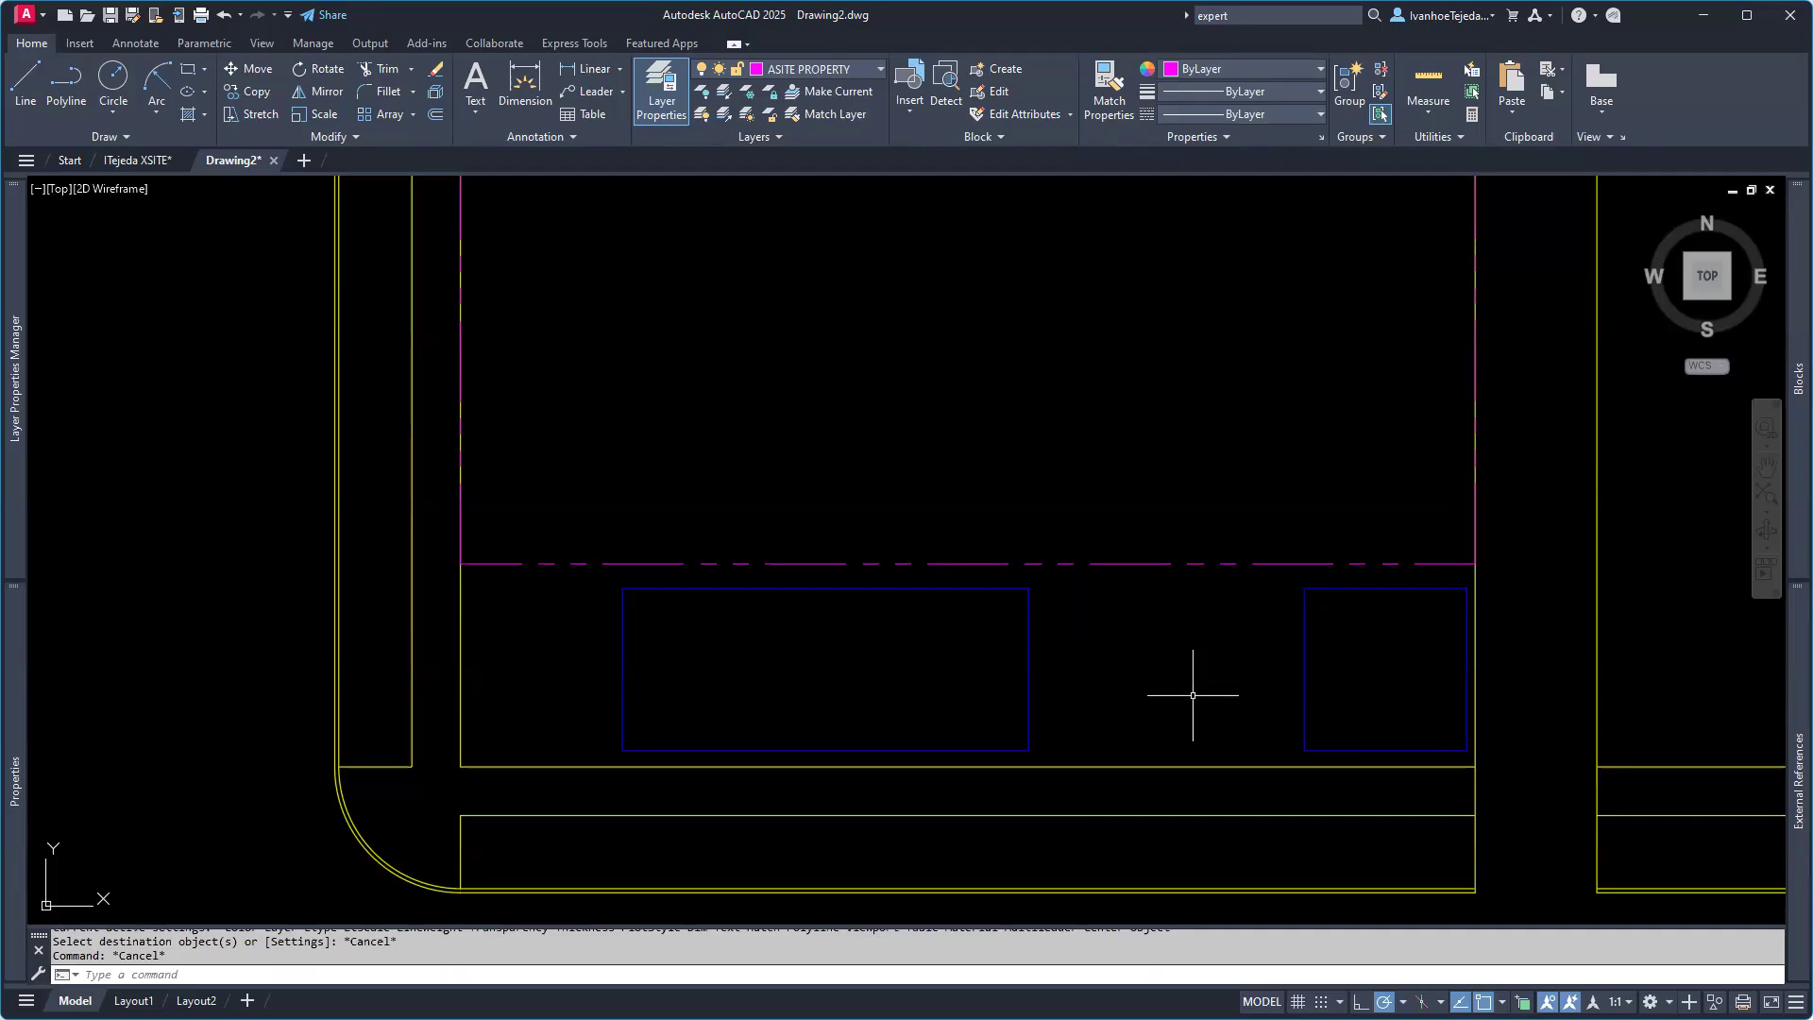
# Step: Check the building outlines above and below the property line in XSITE SU25.pdf, and return to the AutoCAD drawing
pyautogui.scroll(-1, 1188, 651)
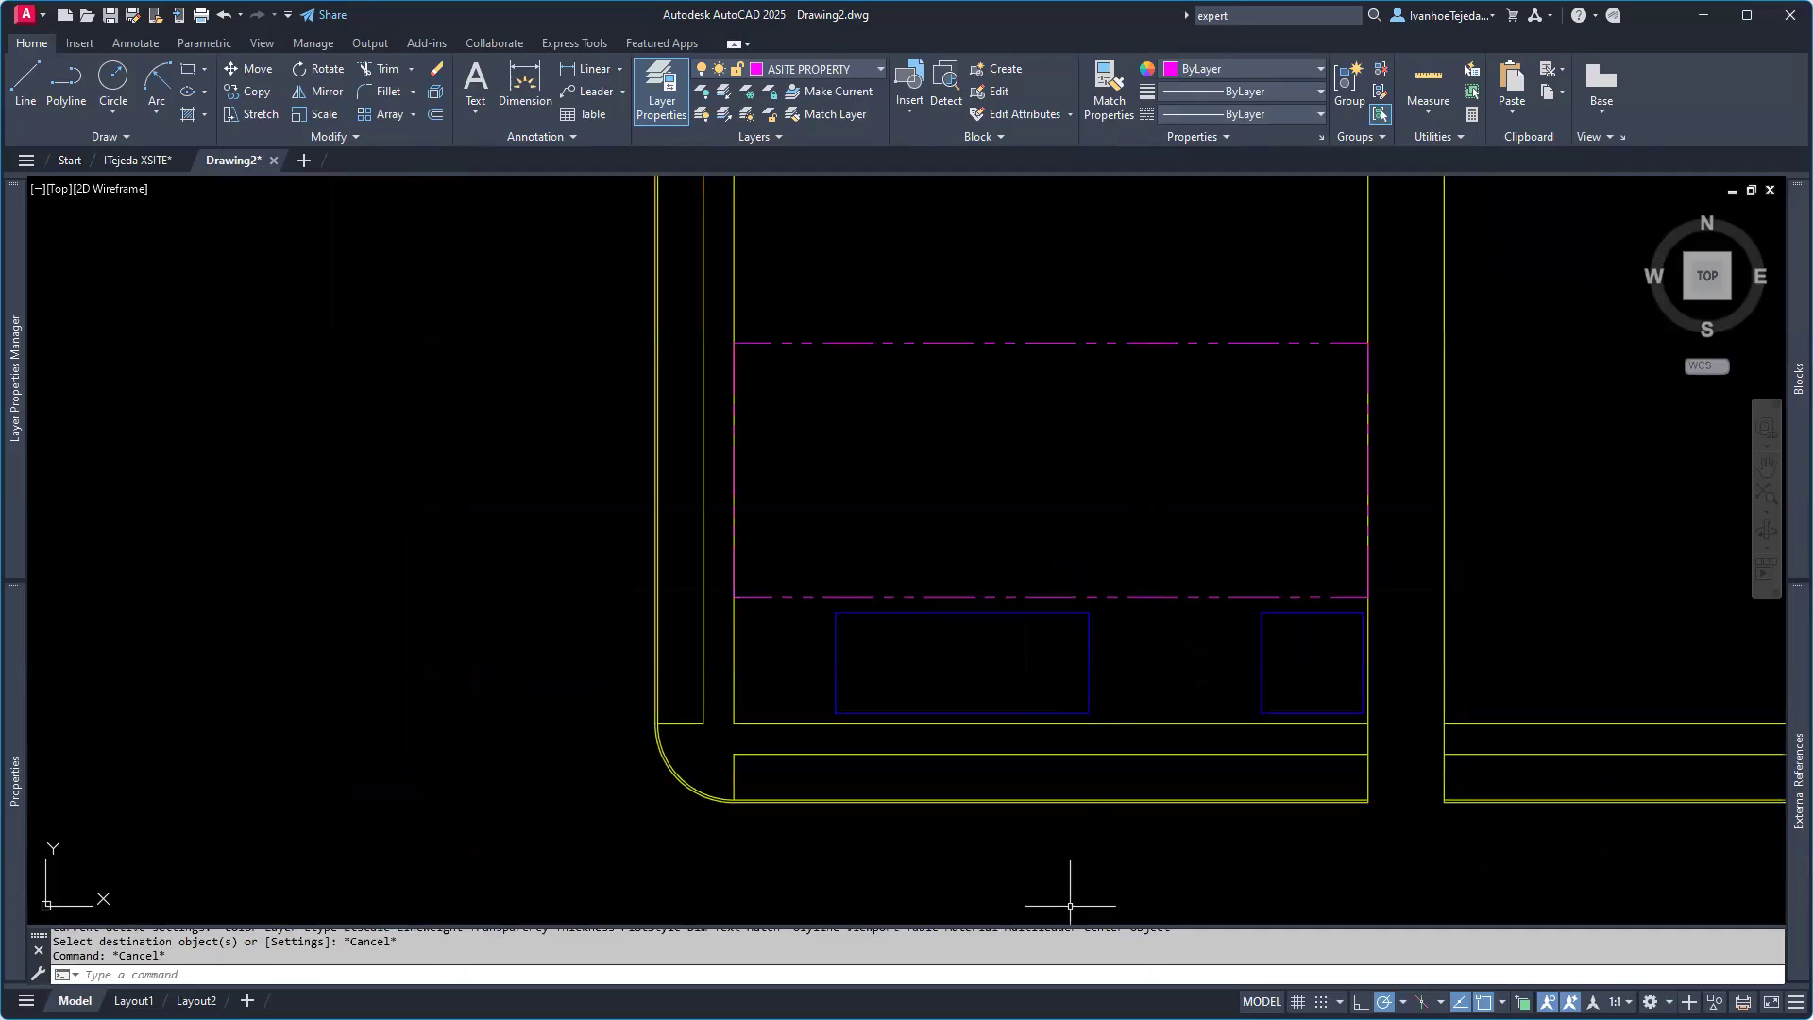
pyautogui.hotkey('alt', 'Tab')
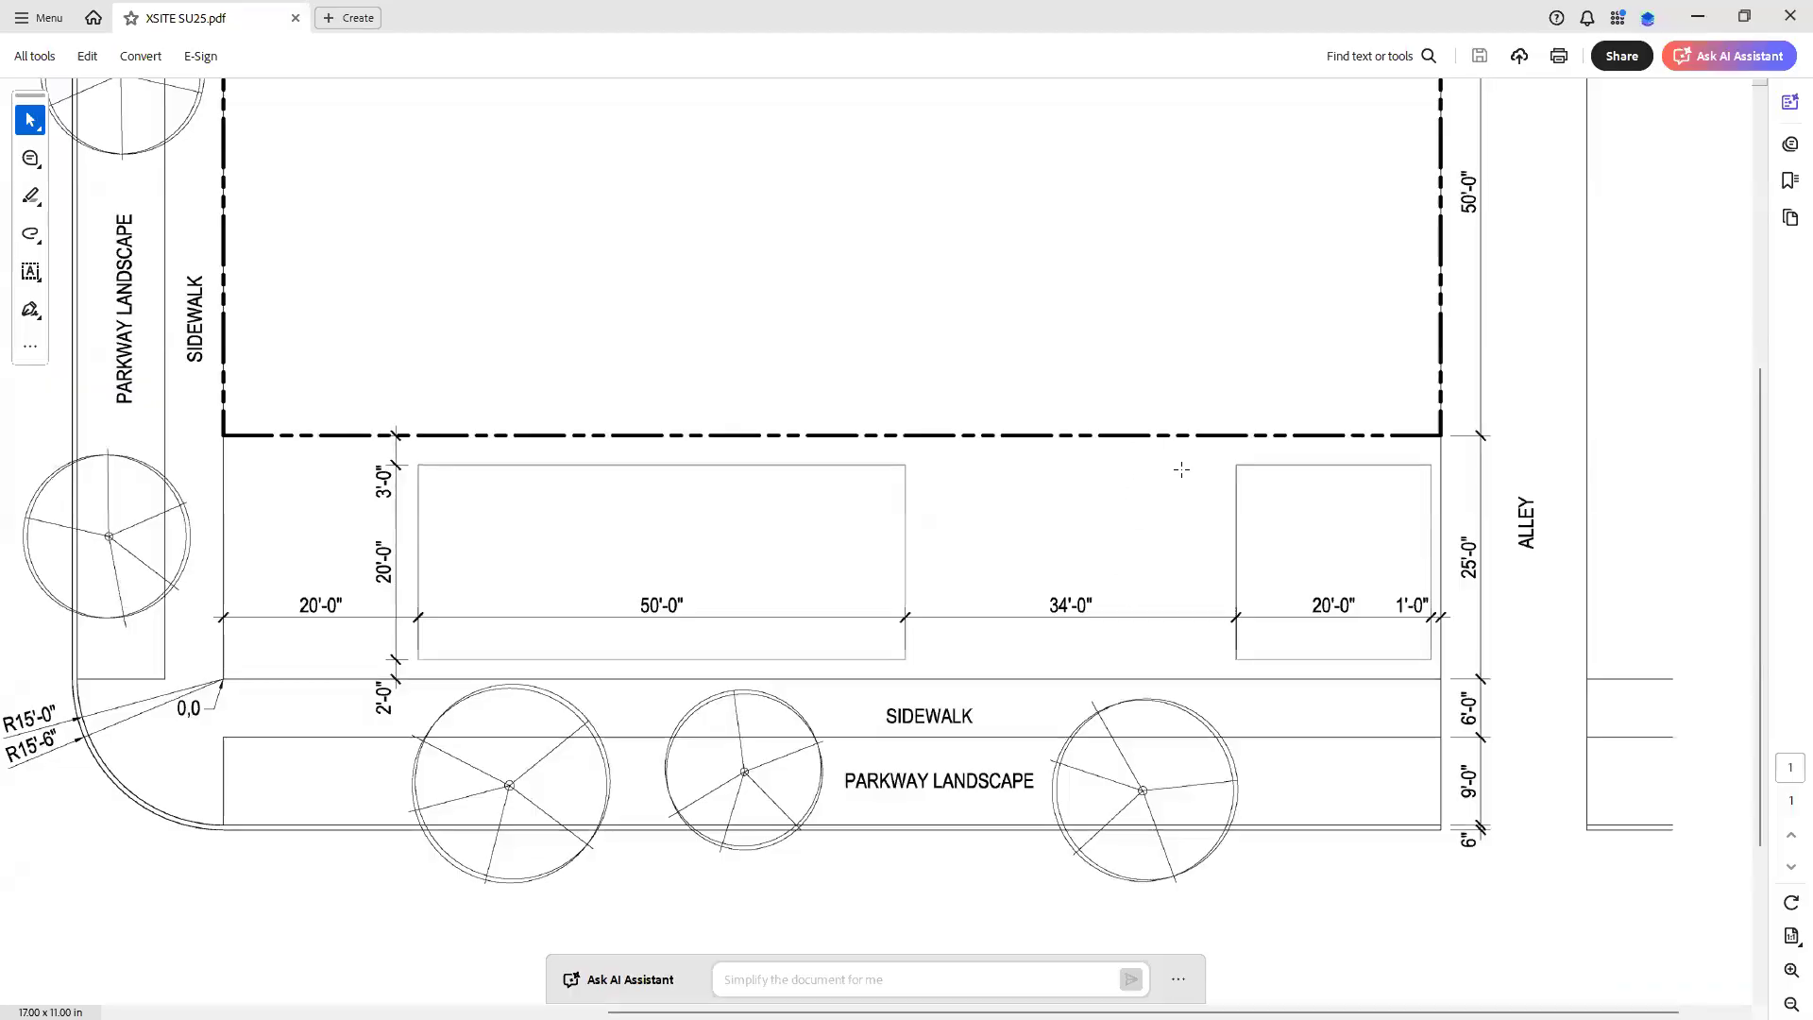
pyautogui.moveTo(1757, 431); pyautogui.dragTo(1760, 296)
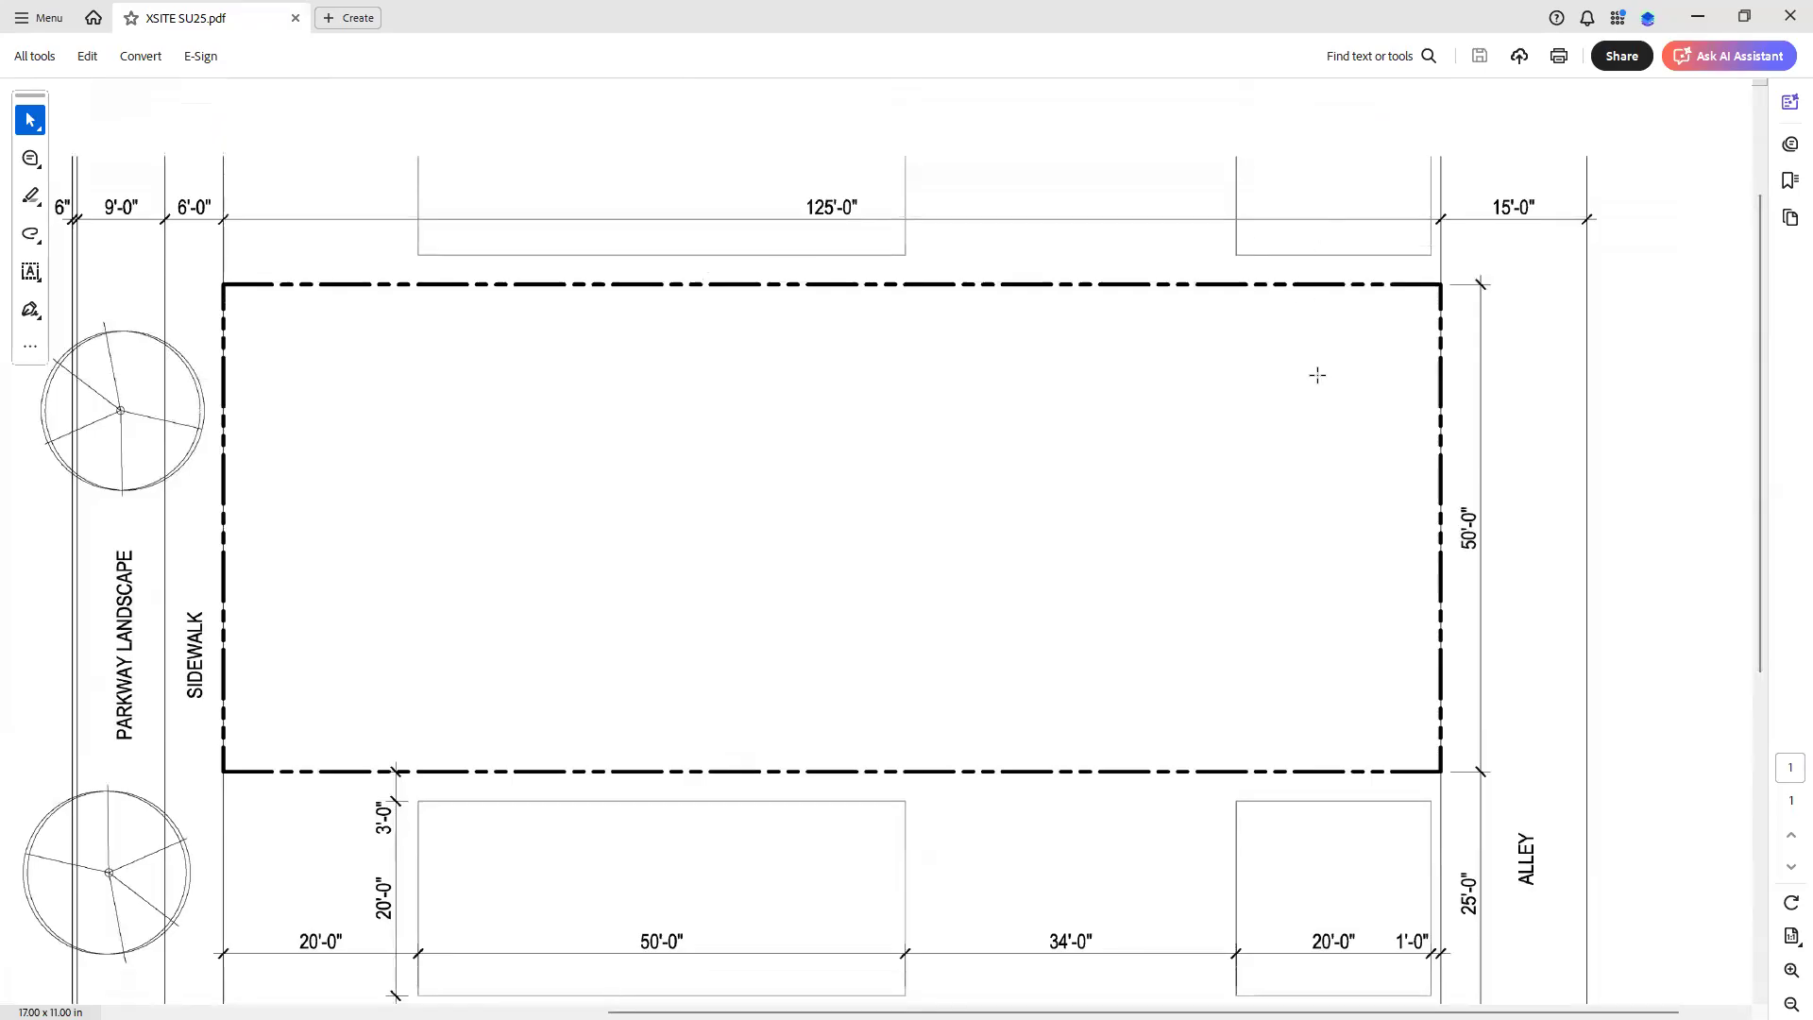
pyautogui.moveTo(1755, 357); pyautogui.dragTo(1755, 422)
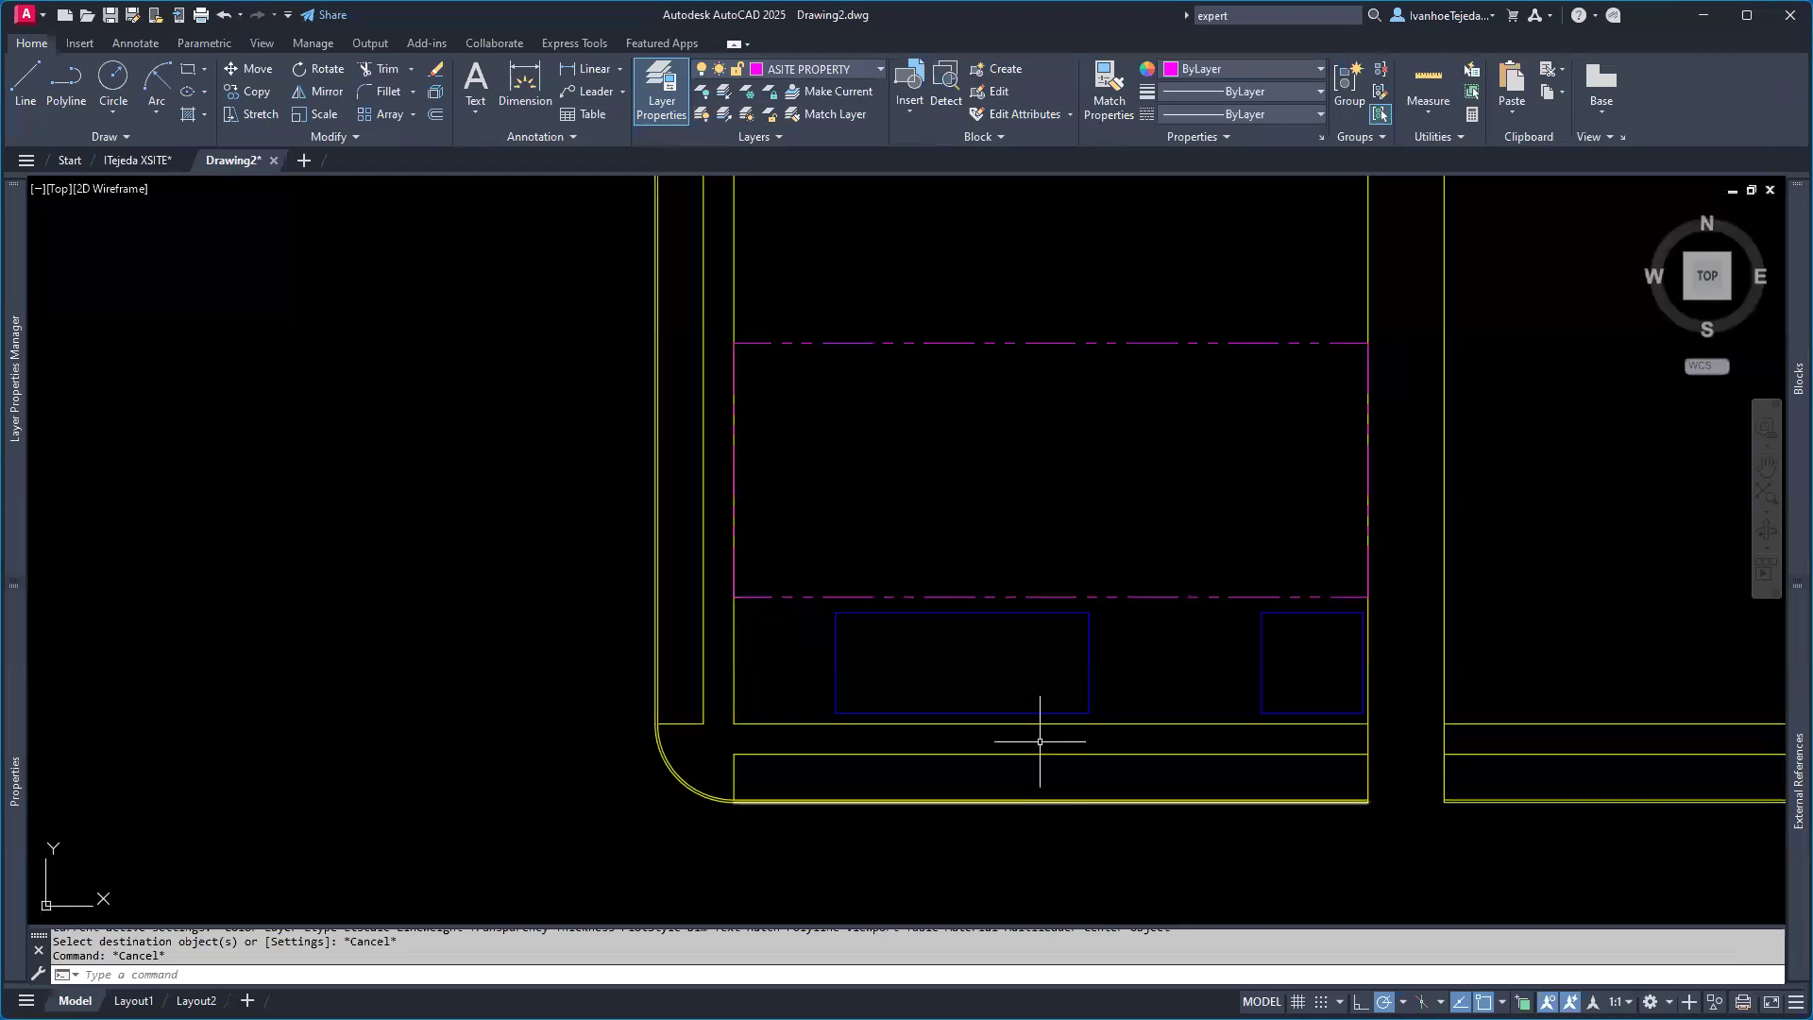
# Step: Copy both building outlines from the sidewalk's upper corner at the alley to the property line's upper-right corner
pyautogui.click(1393, 666)
pyautogui.click(1077, 652)
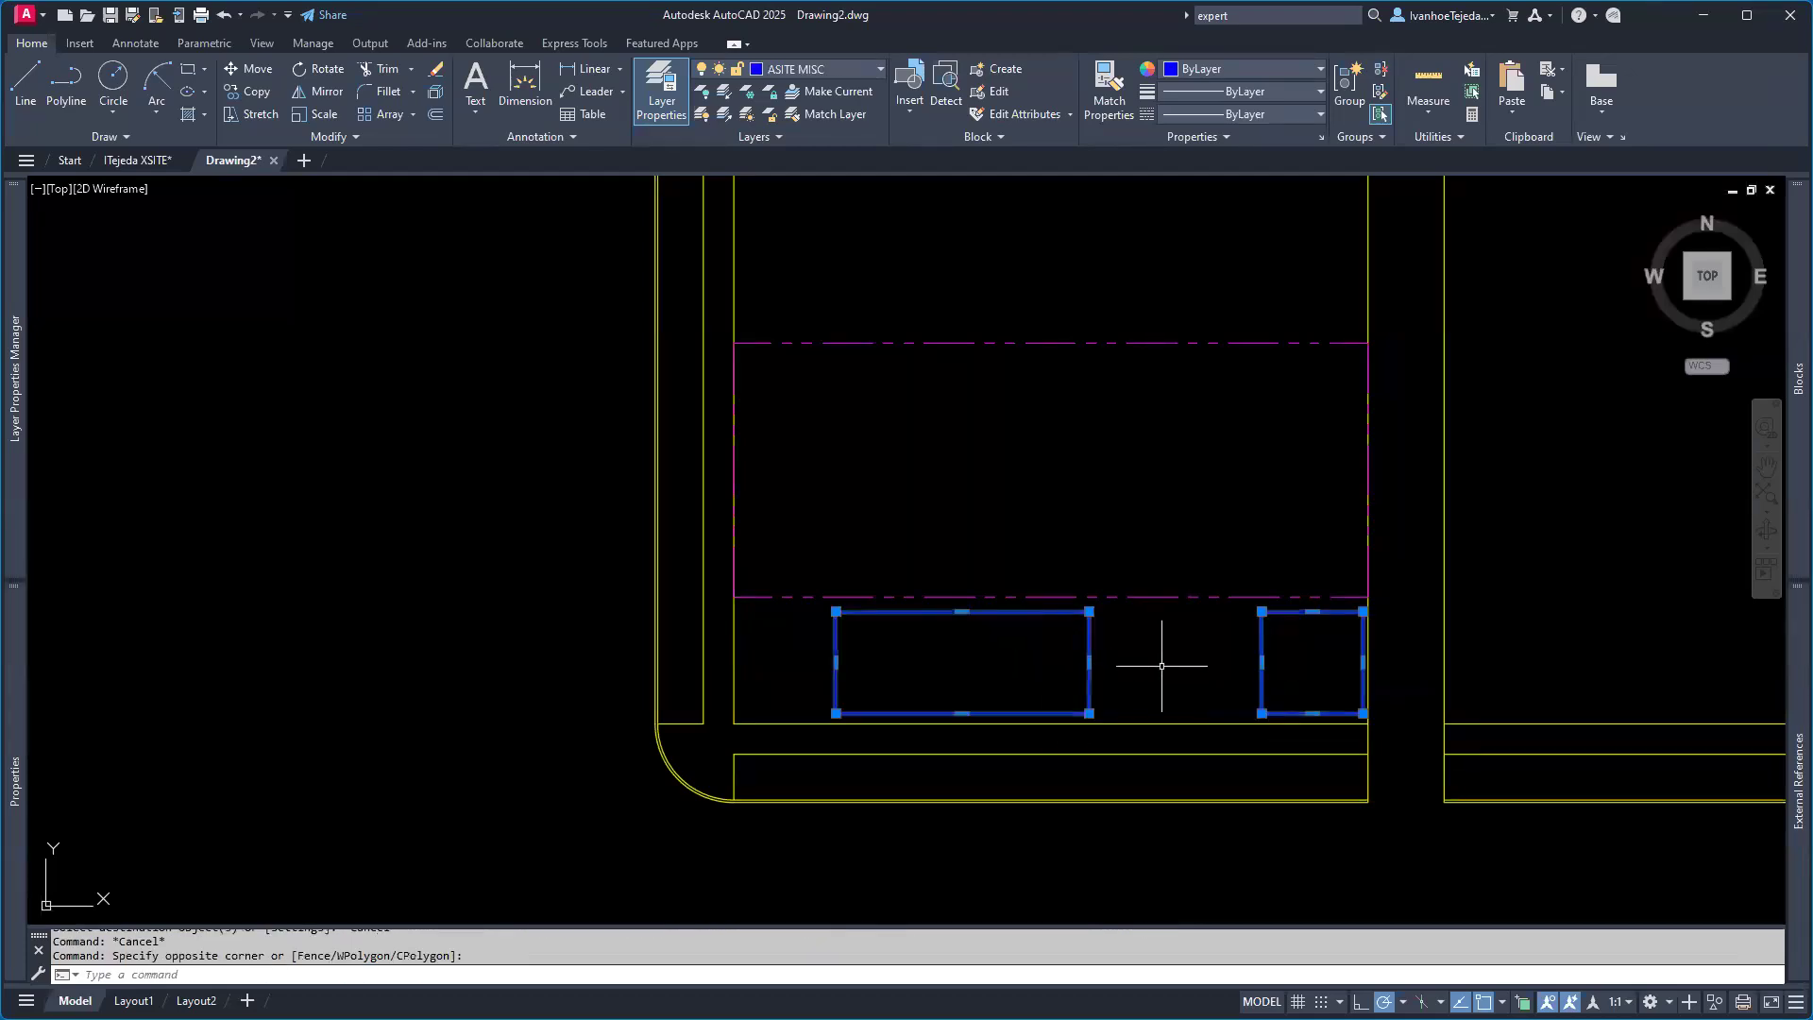
pyautogui.write('cop')
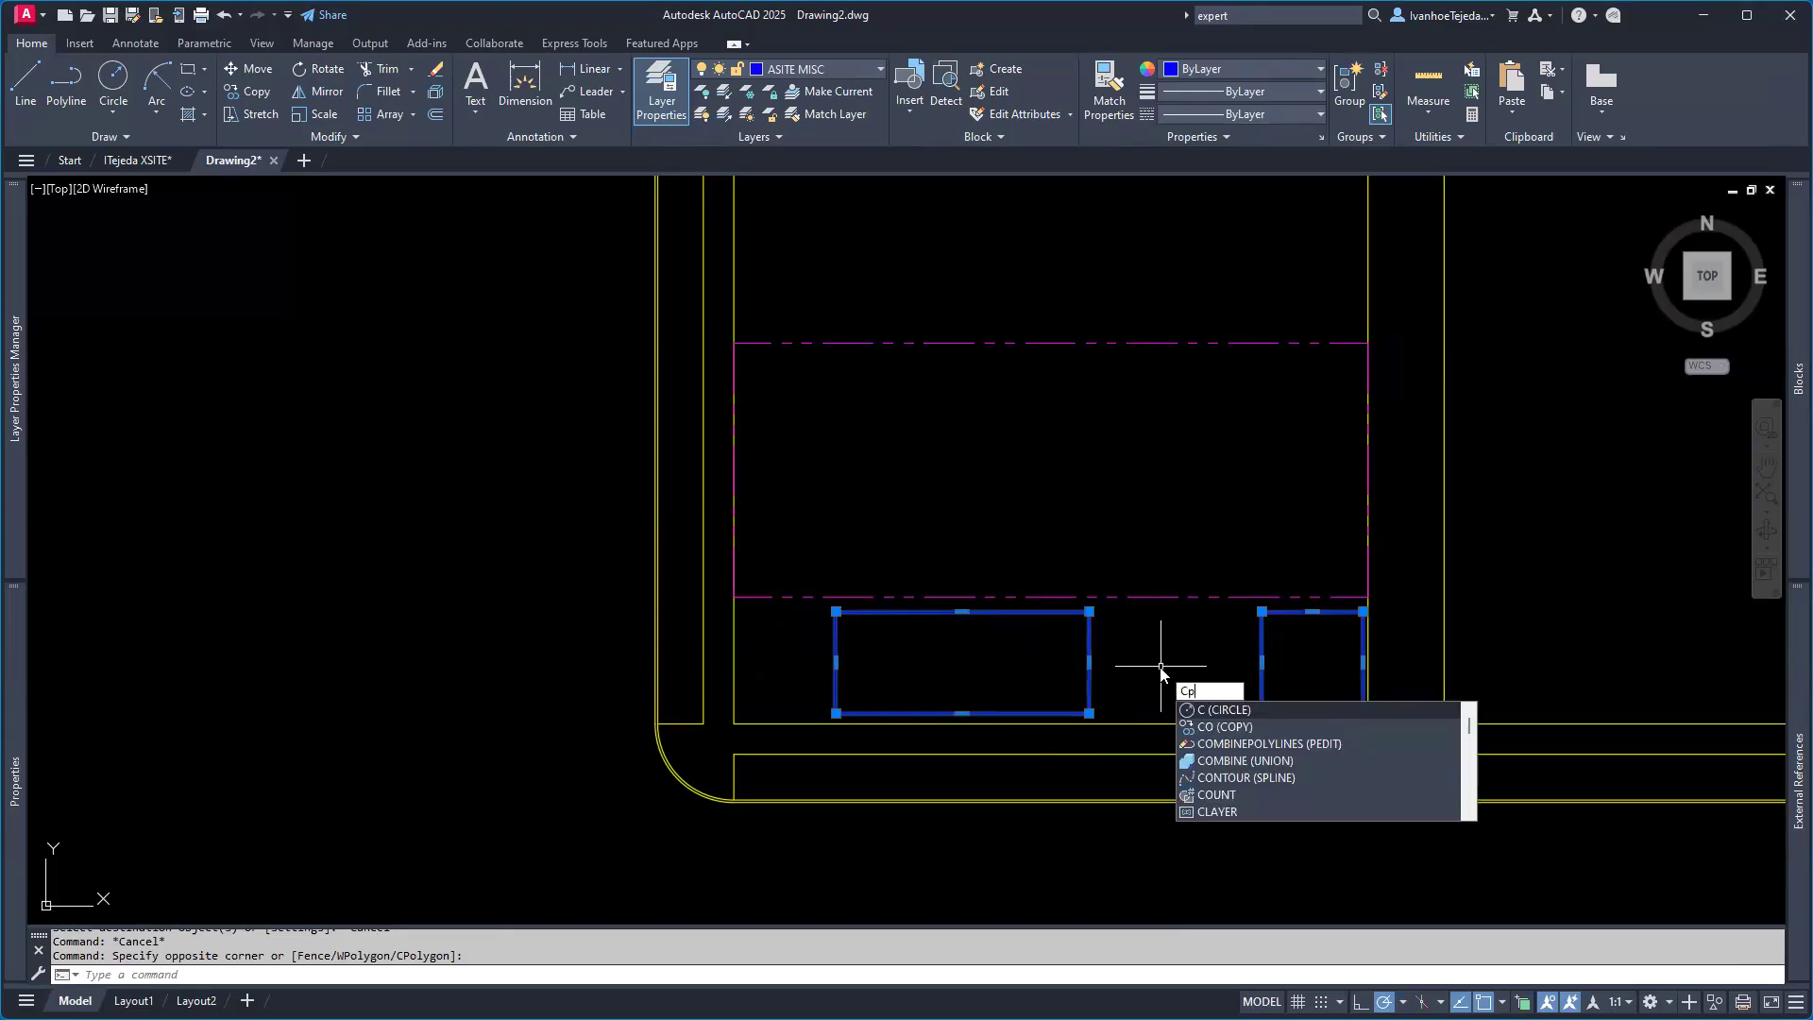
pyautogui.press('Return')
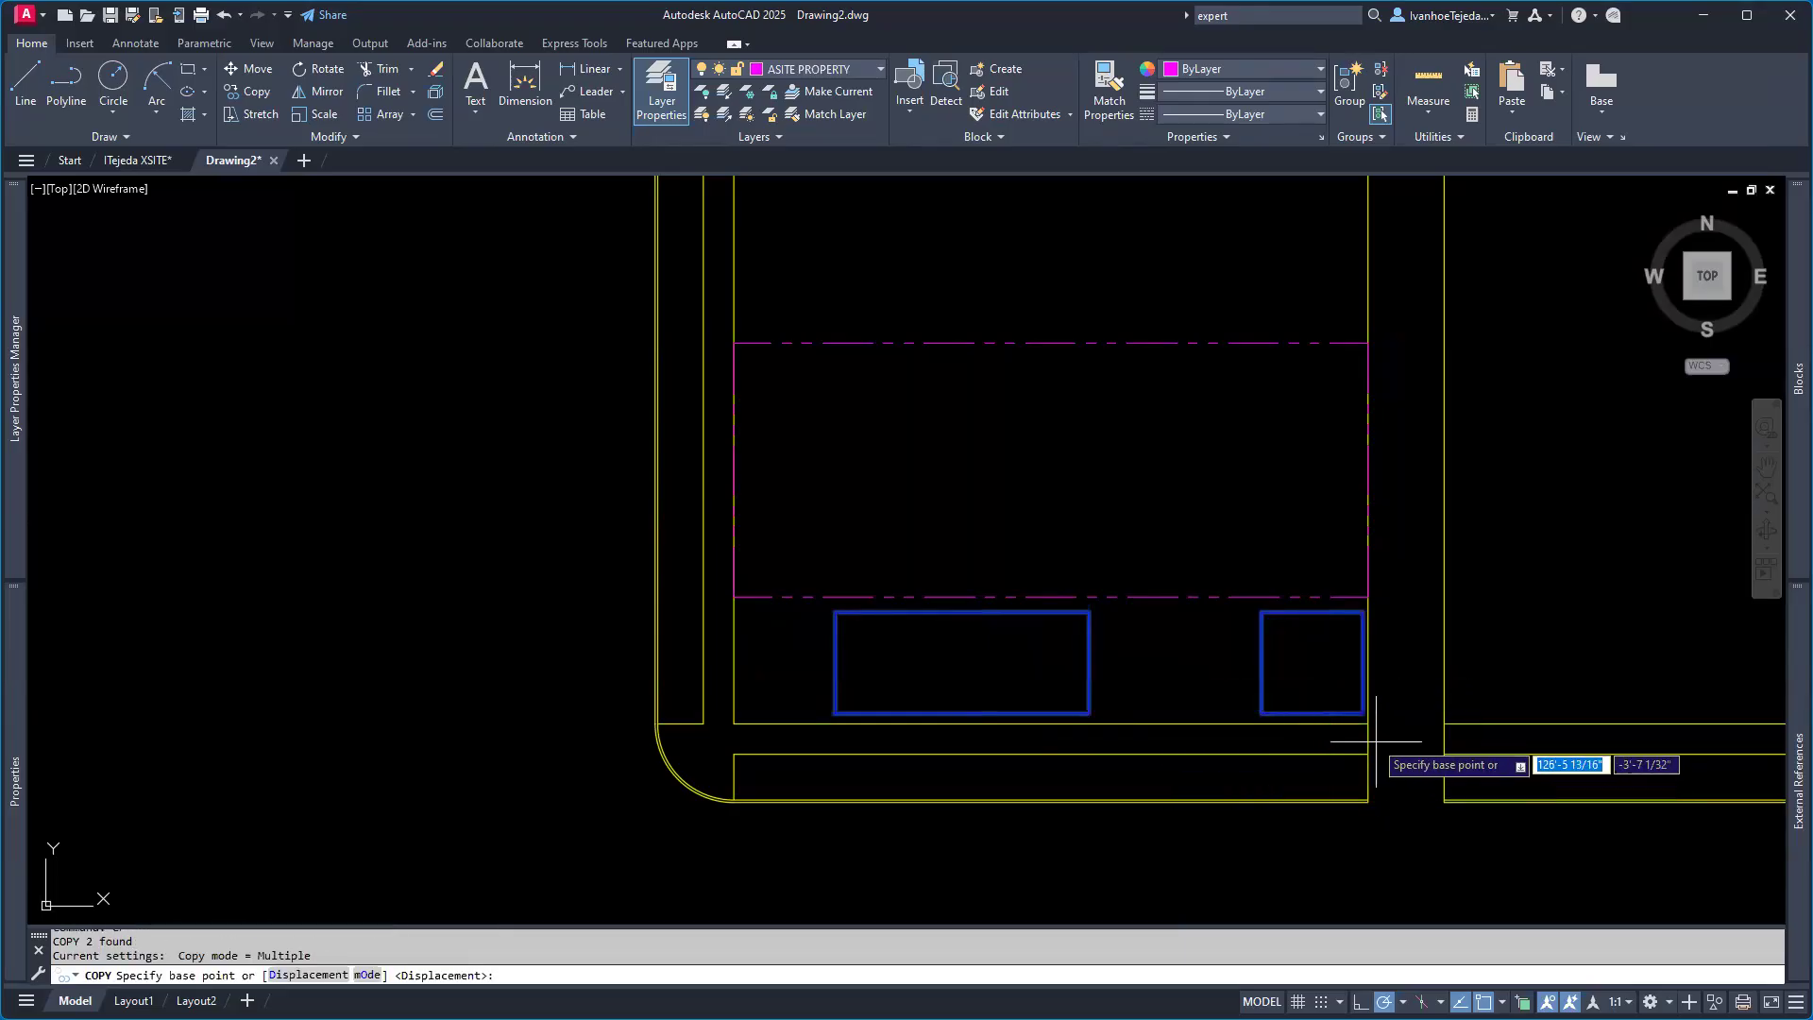
pyautogui.scroll(4, 1361, 736)
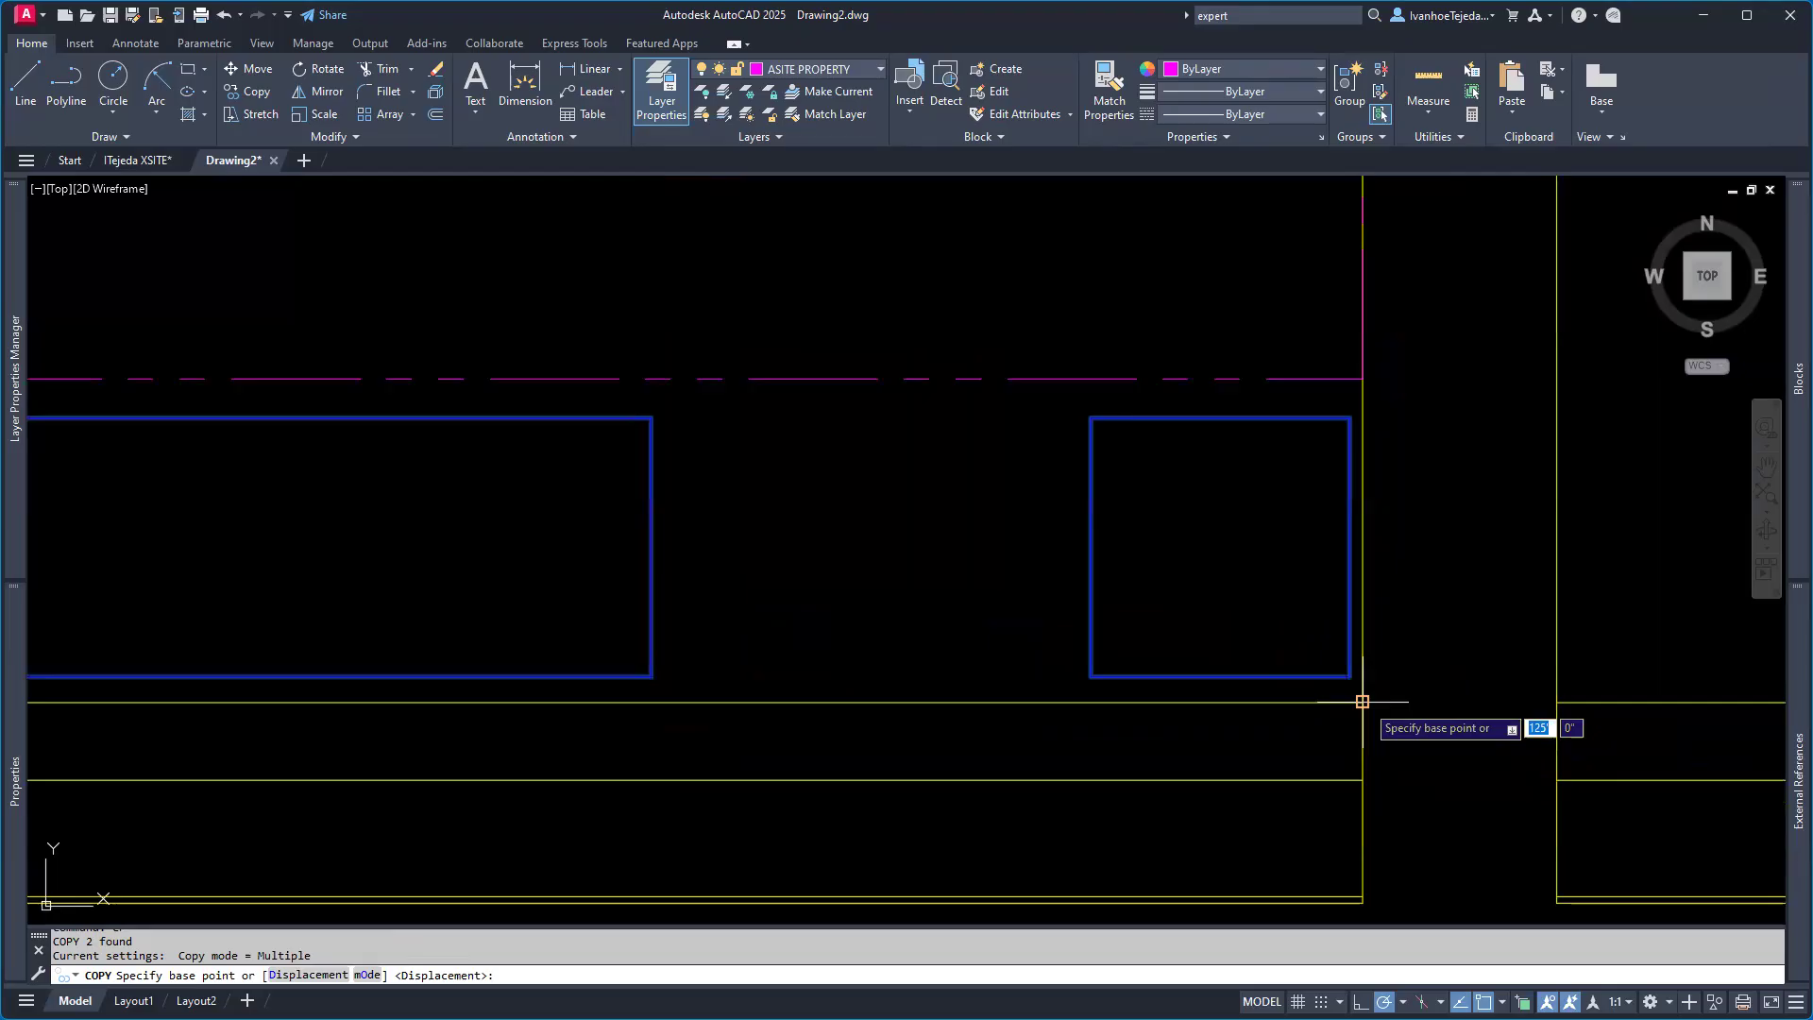
pyautogui.click(1363, 702)
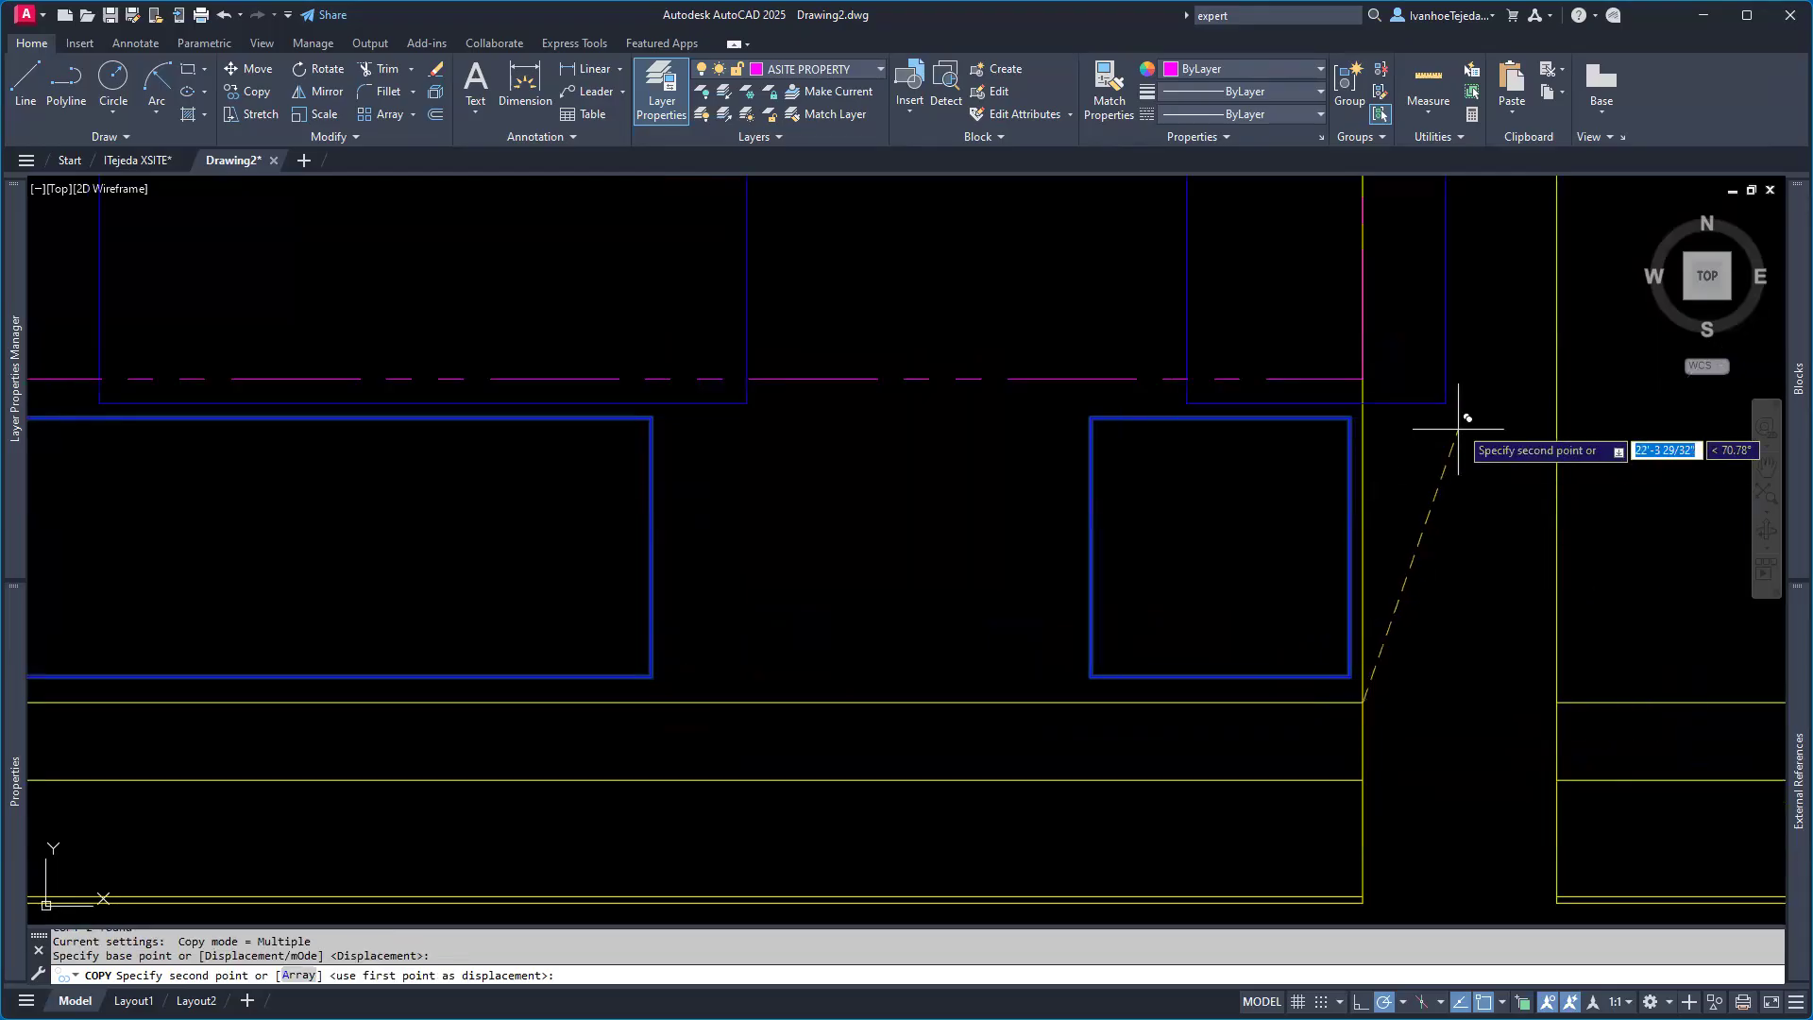
pyautogui.moveTo(1457, 421); pyautogui.dragTo(1433, 846, button='middle')
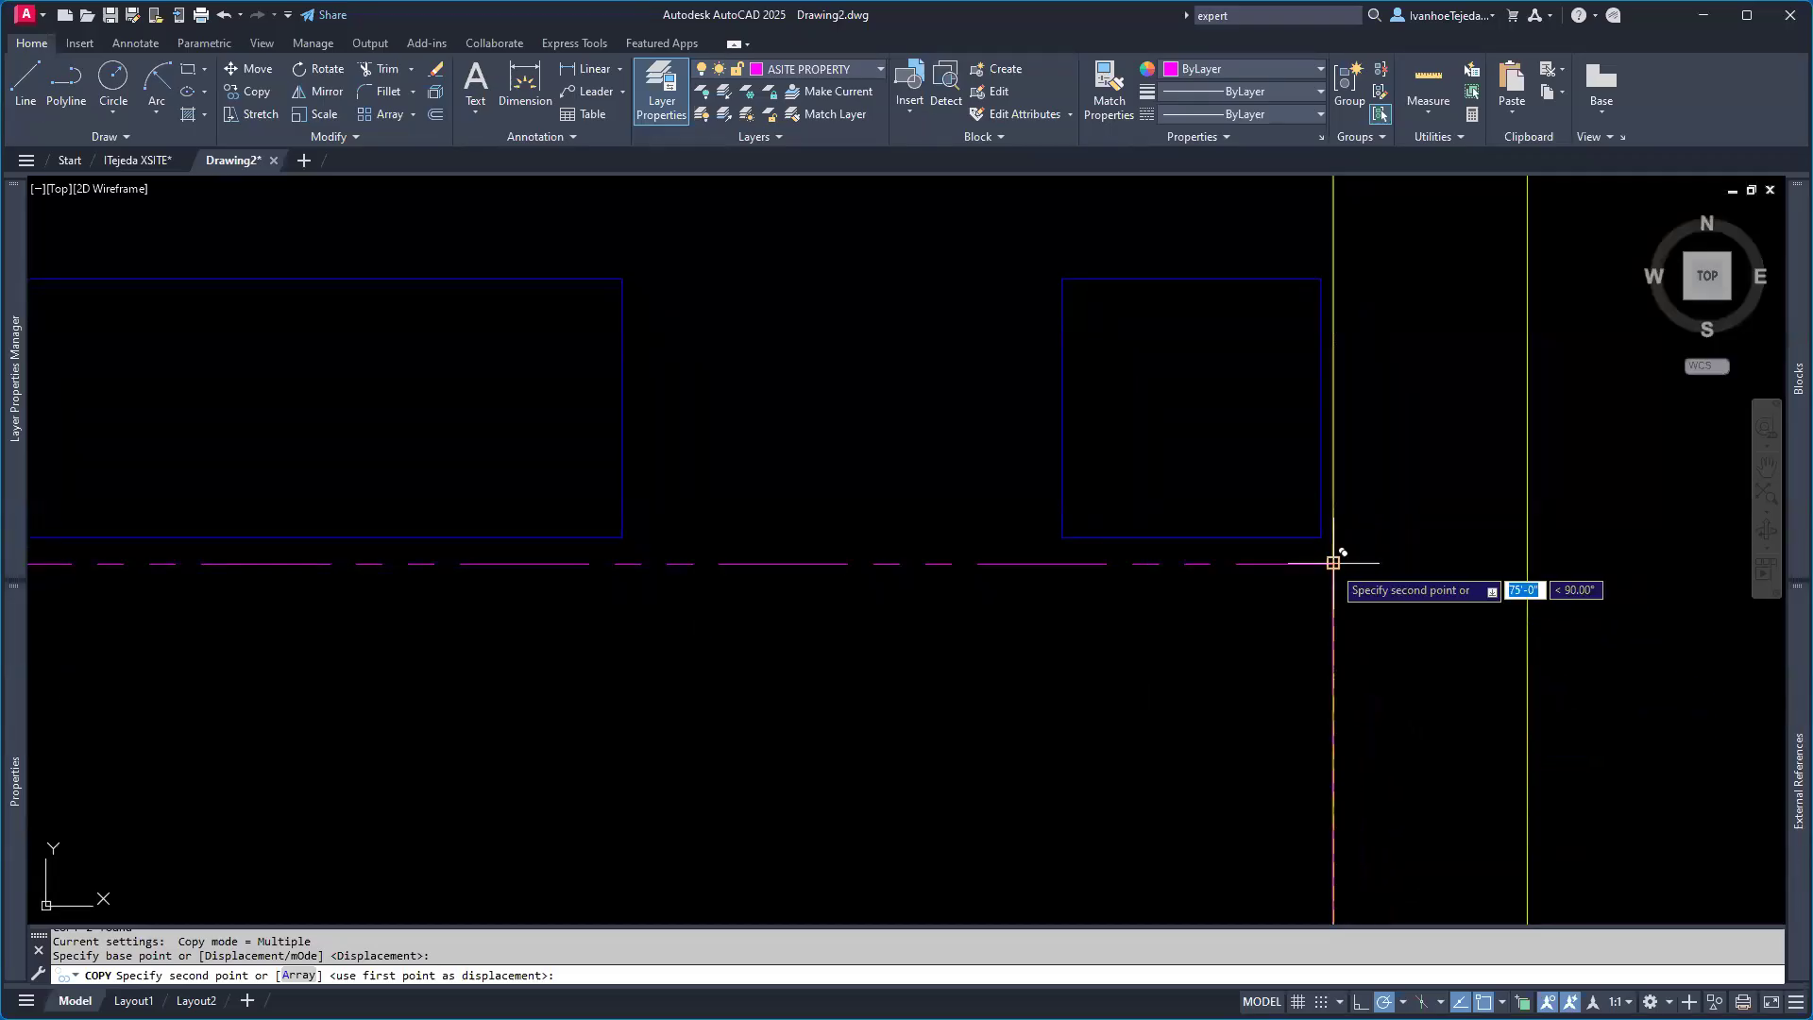
pyautogui.click(1332, 563)
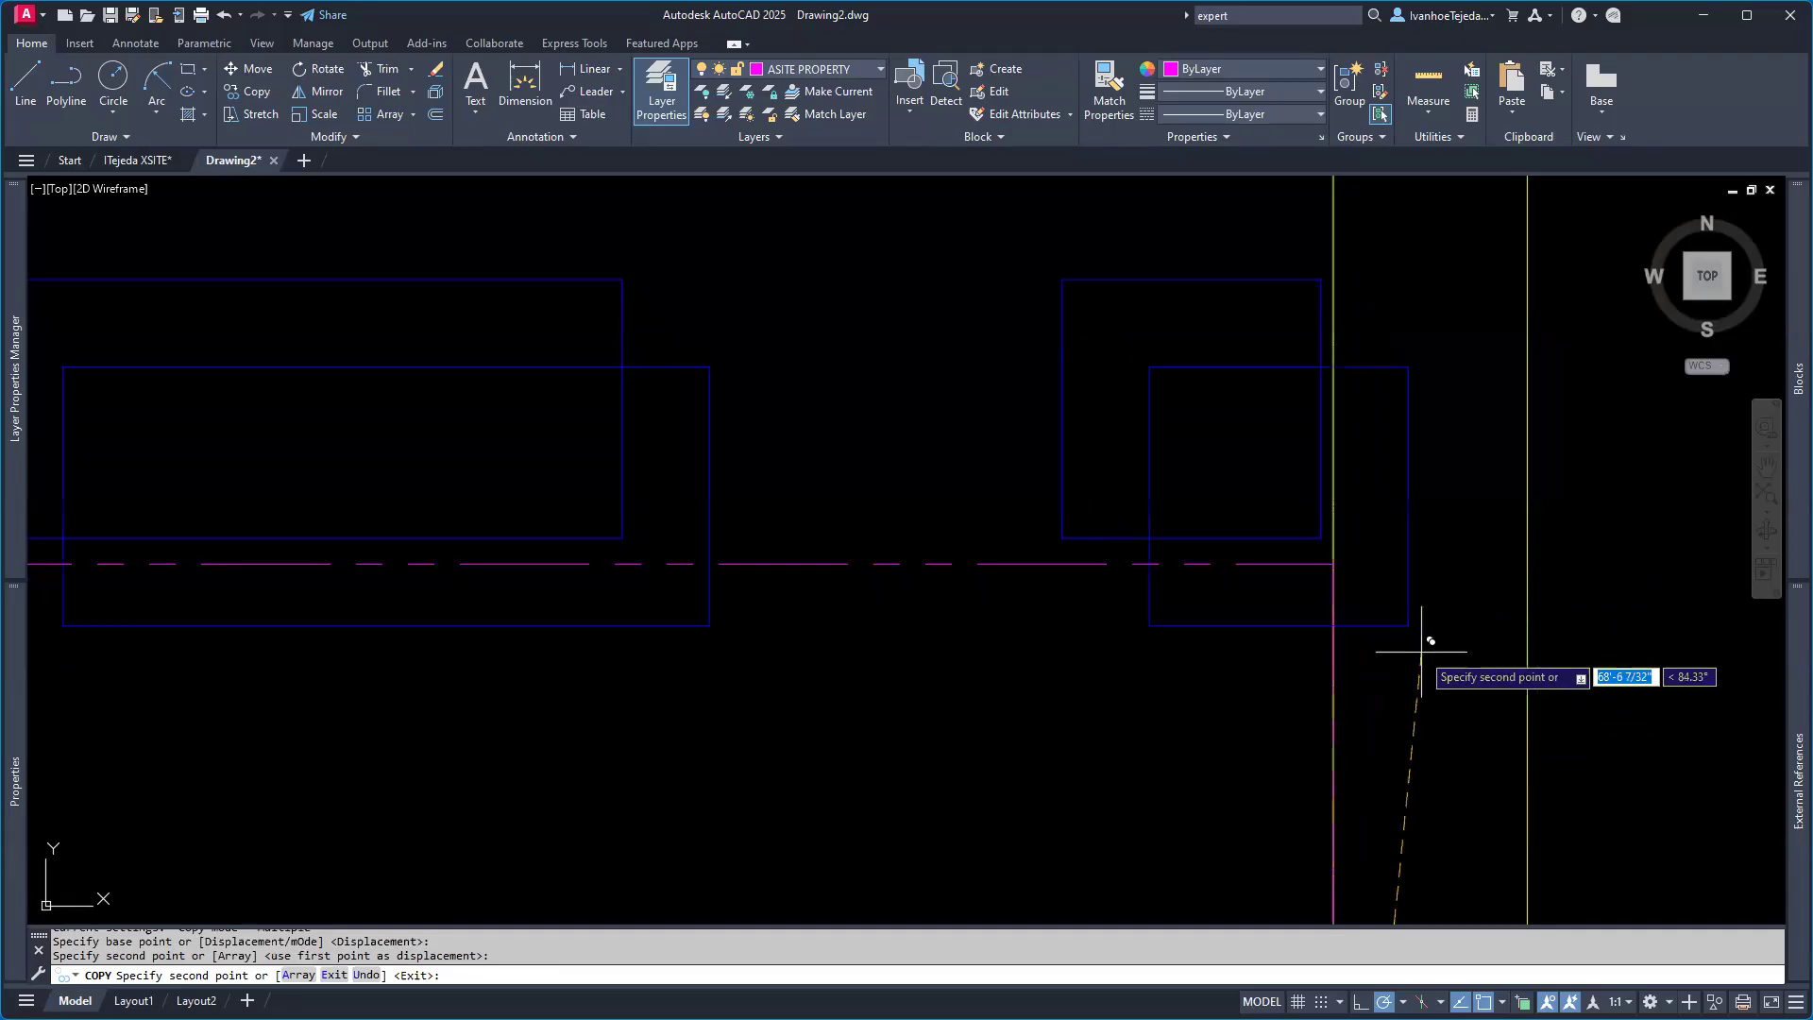
# Step: End the copy and bring the property line polyline to the front of the draw order
pyautogui.press('Escape')
pyautogui.scroll(-4, 1382, 624)
pyautogui.moveTo(1204, 600); pyautogui.dragTo(1230, 482, button='middle')
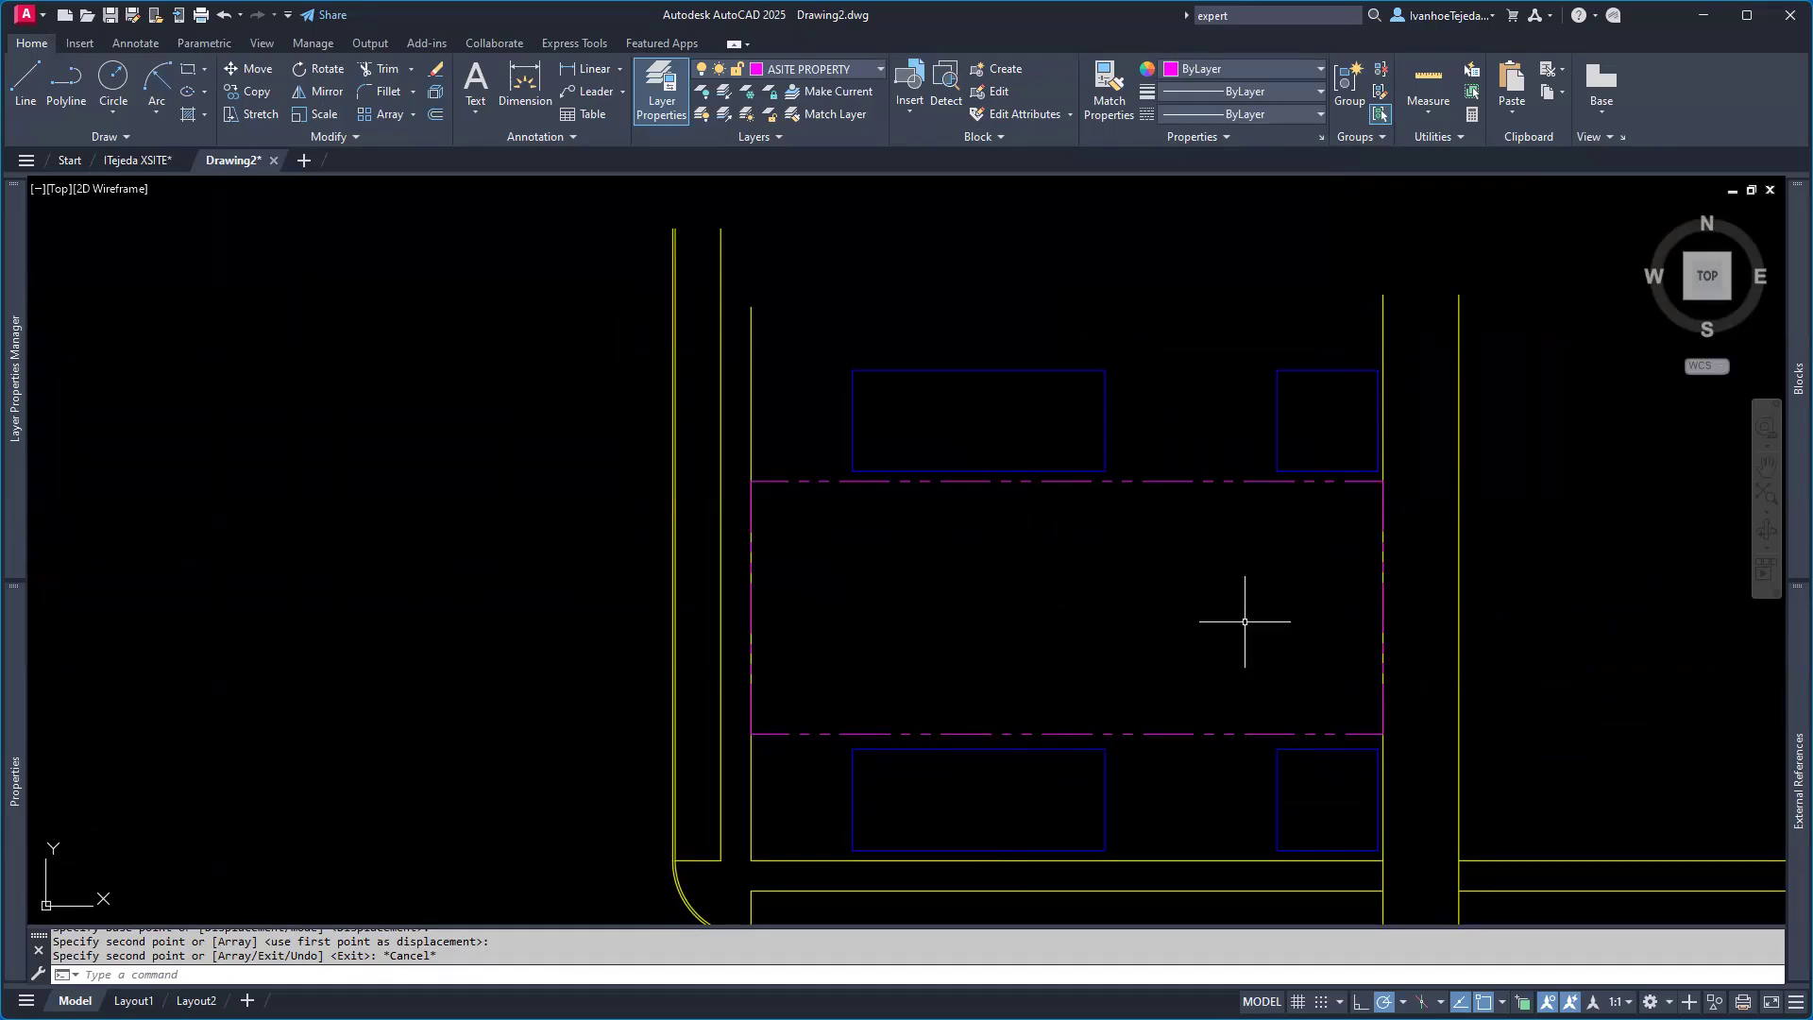
pyautogui.moveTo(1139, 562); pyautogui.dragTo(1057, 522, button='middle')
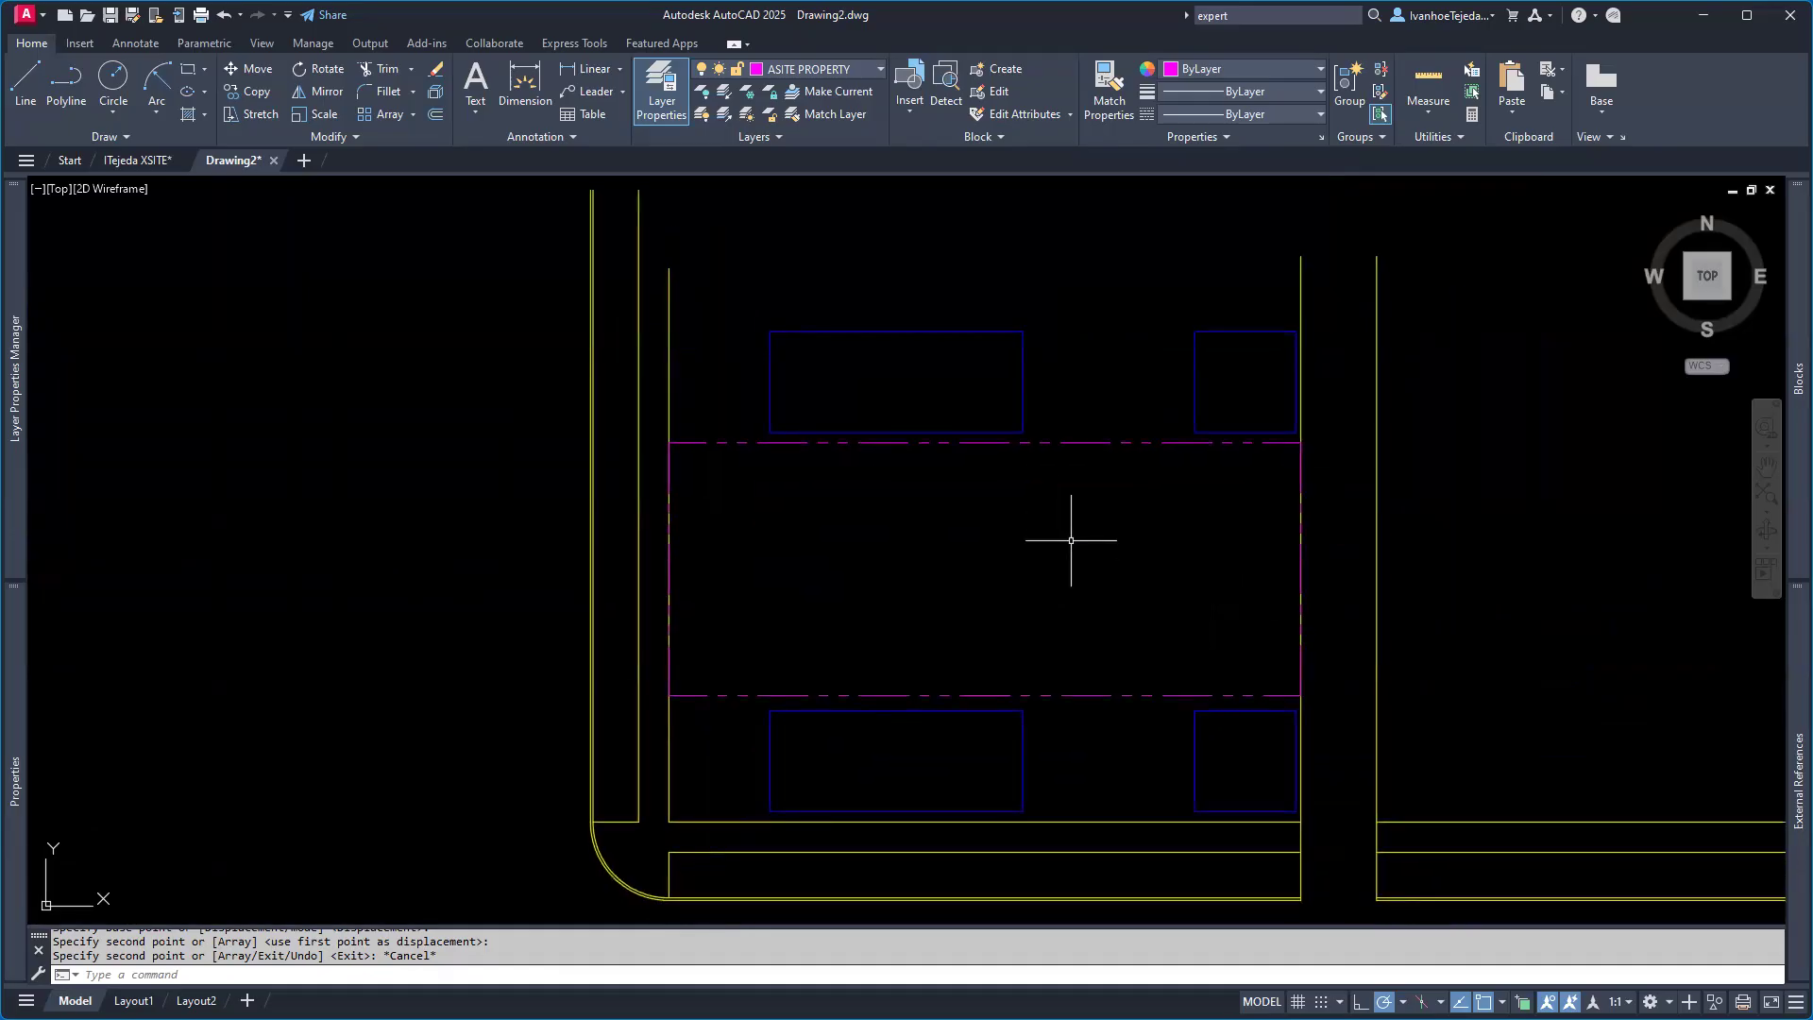
pyautogui.scroll(4, 1321, 506)
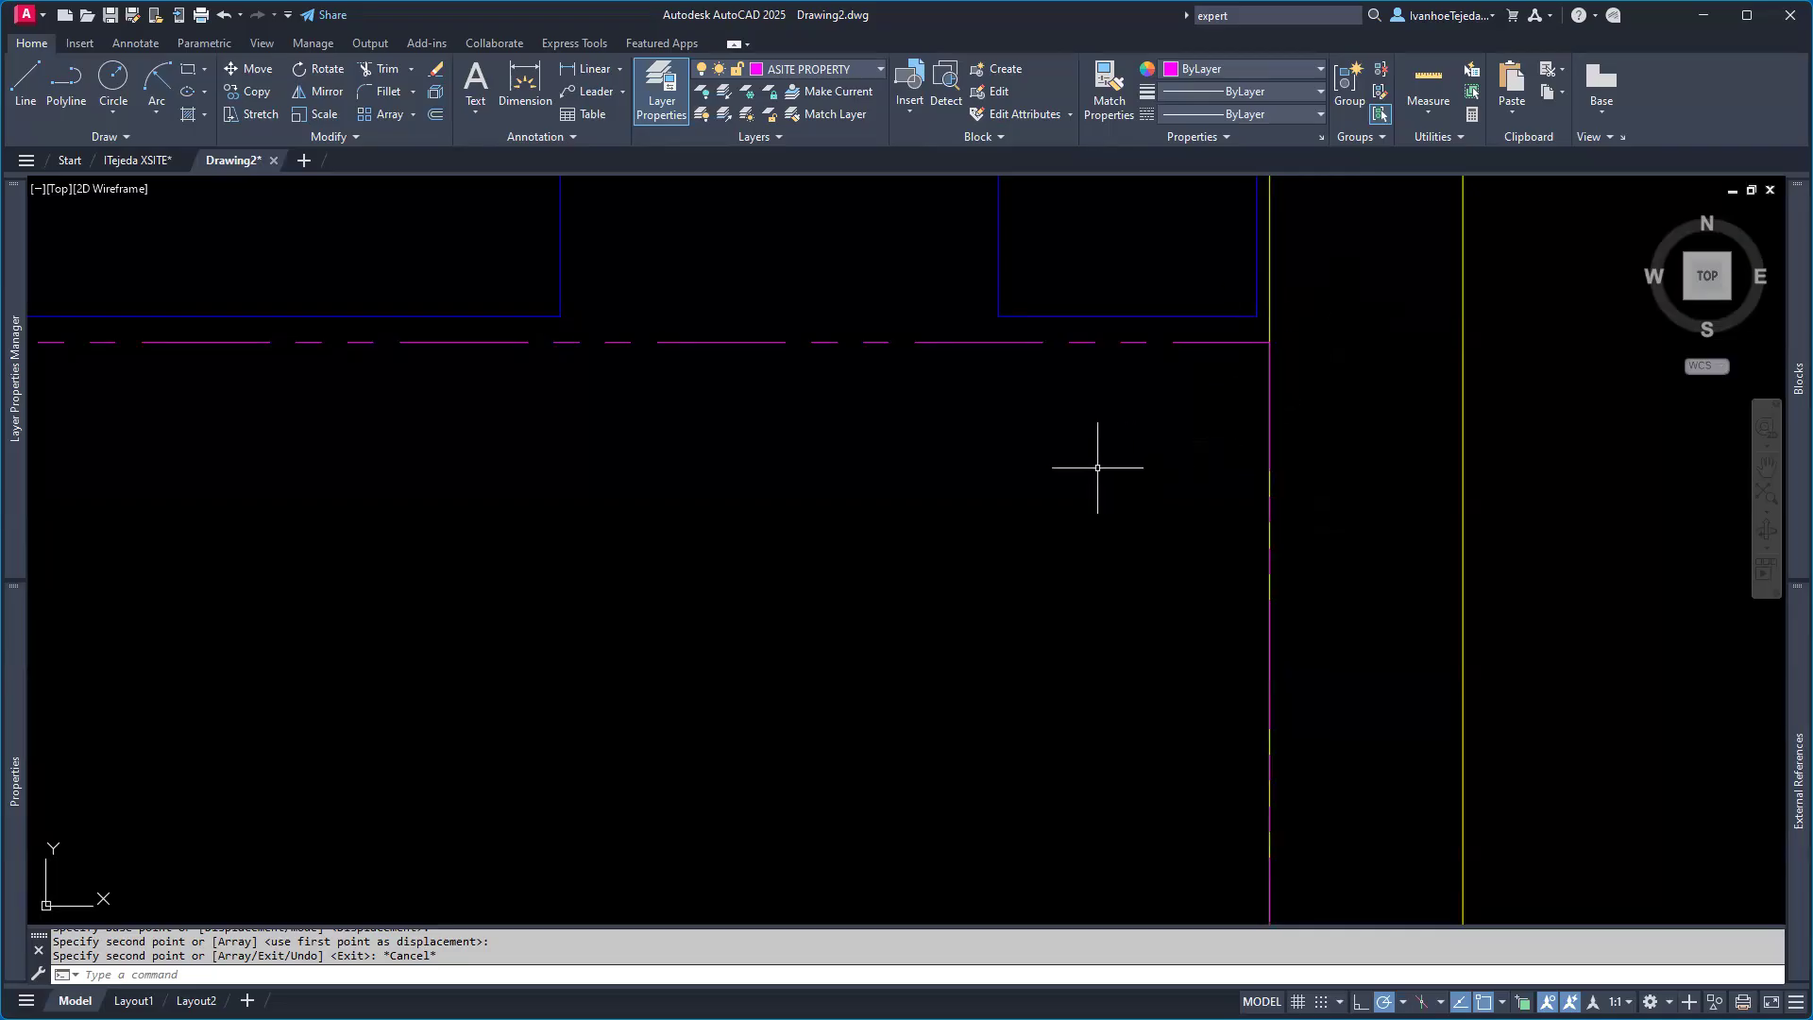
pyautogui.click(1003, 342)
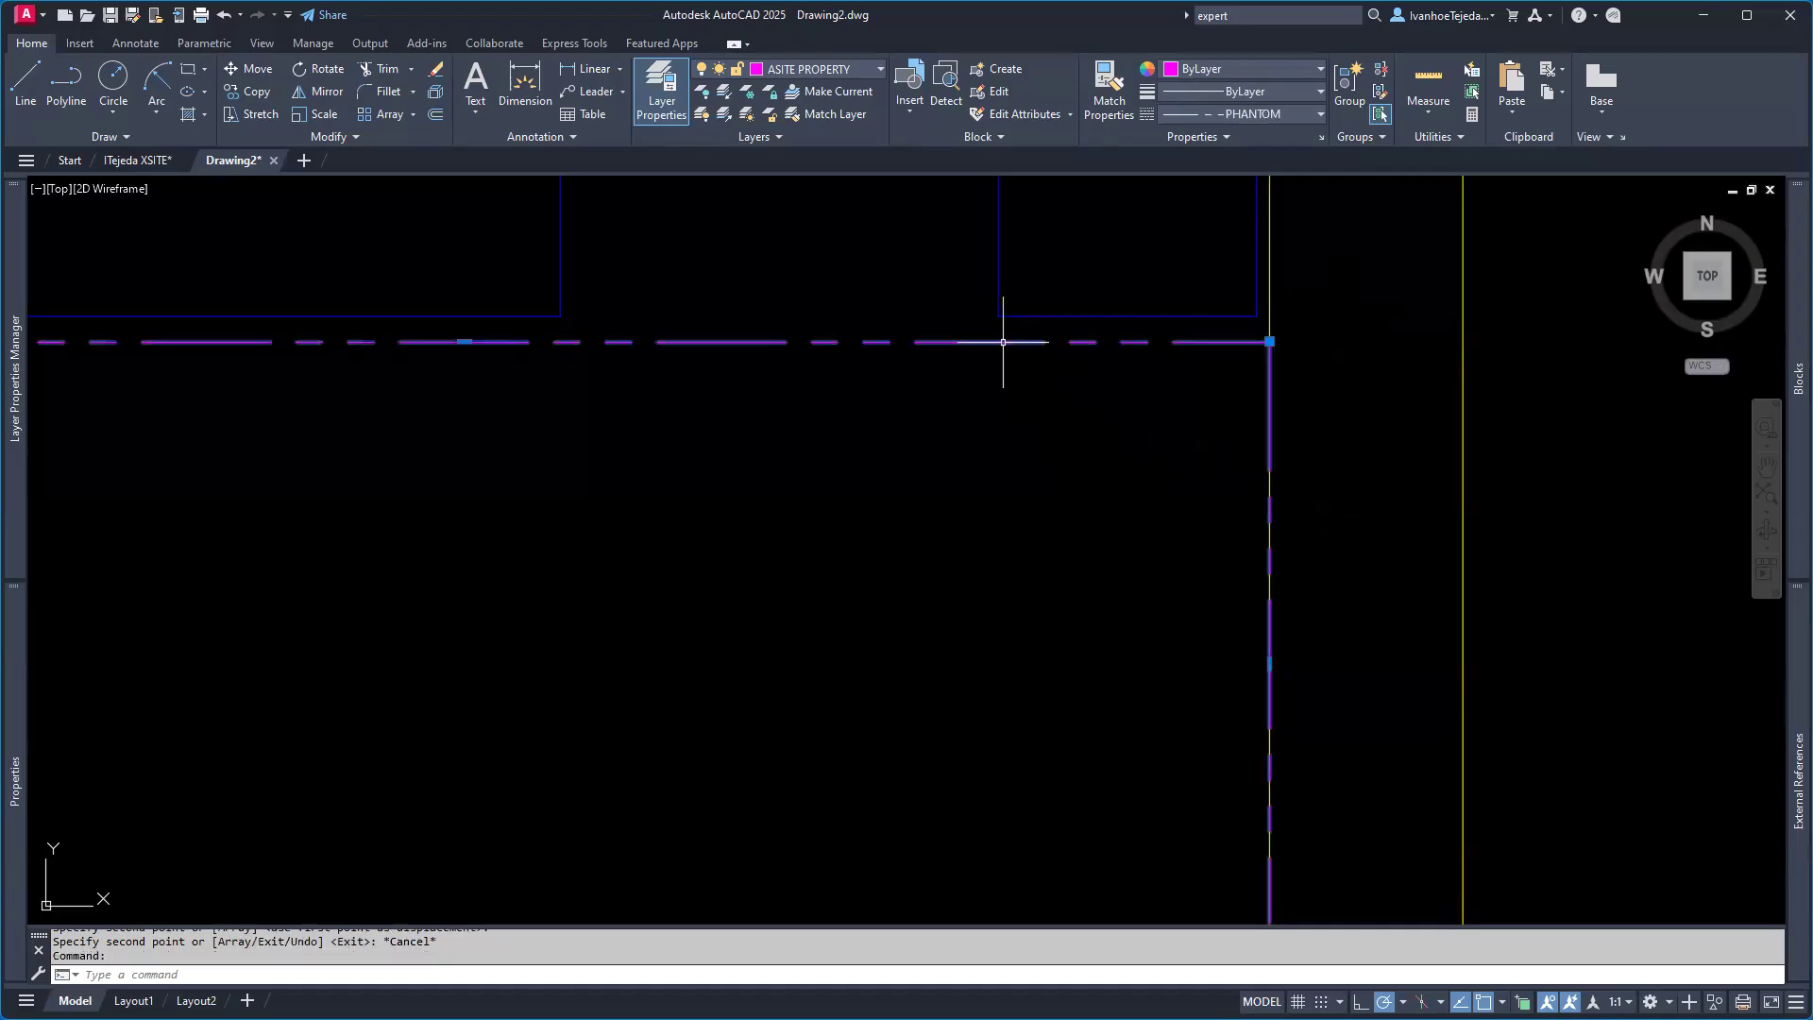
pyautogui.rightClick(1003, 342)
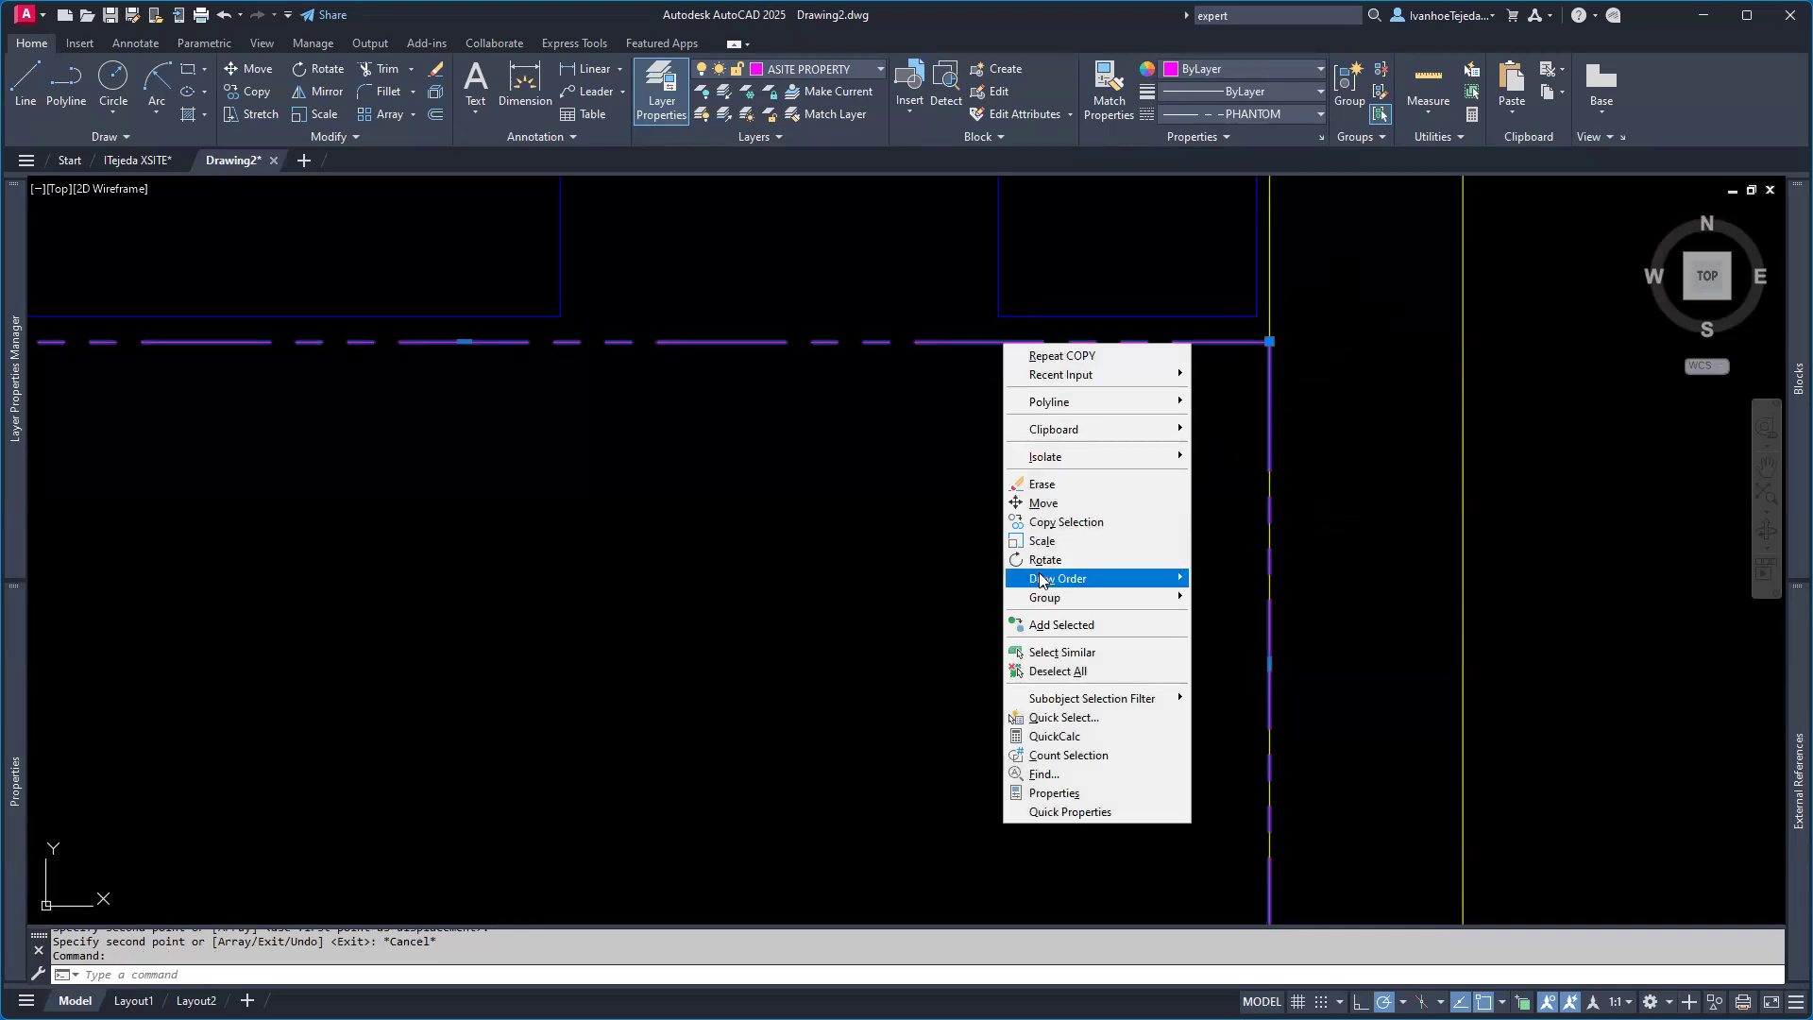
pyautogui.moveTo(1158, 578)
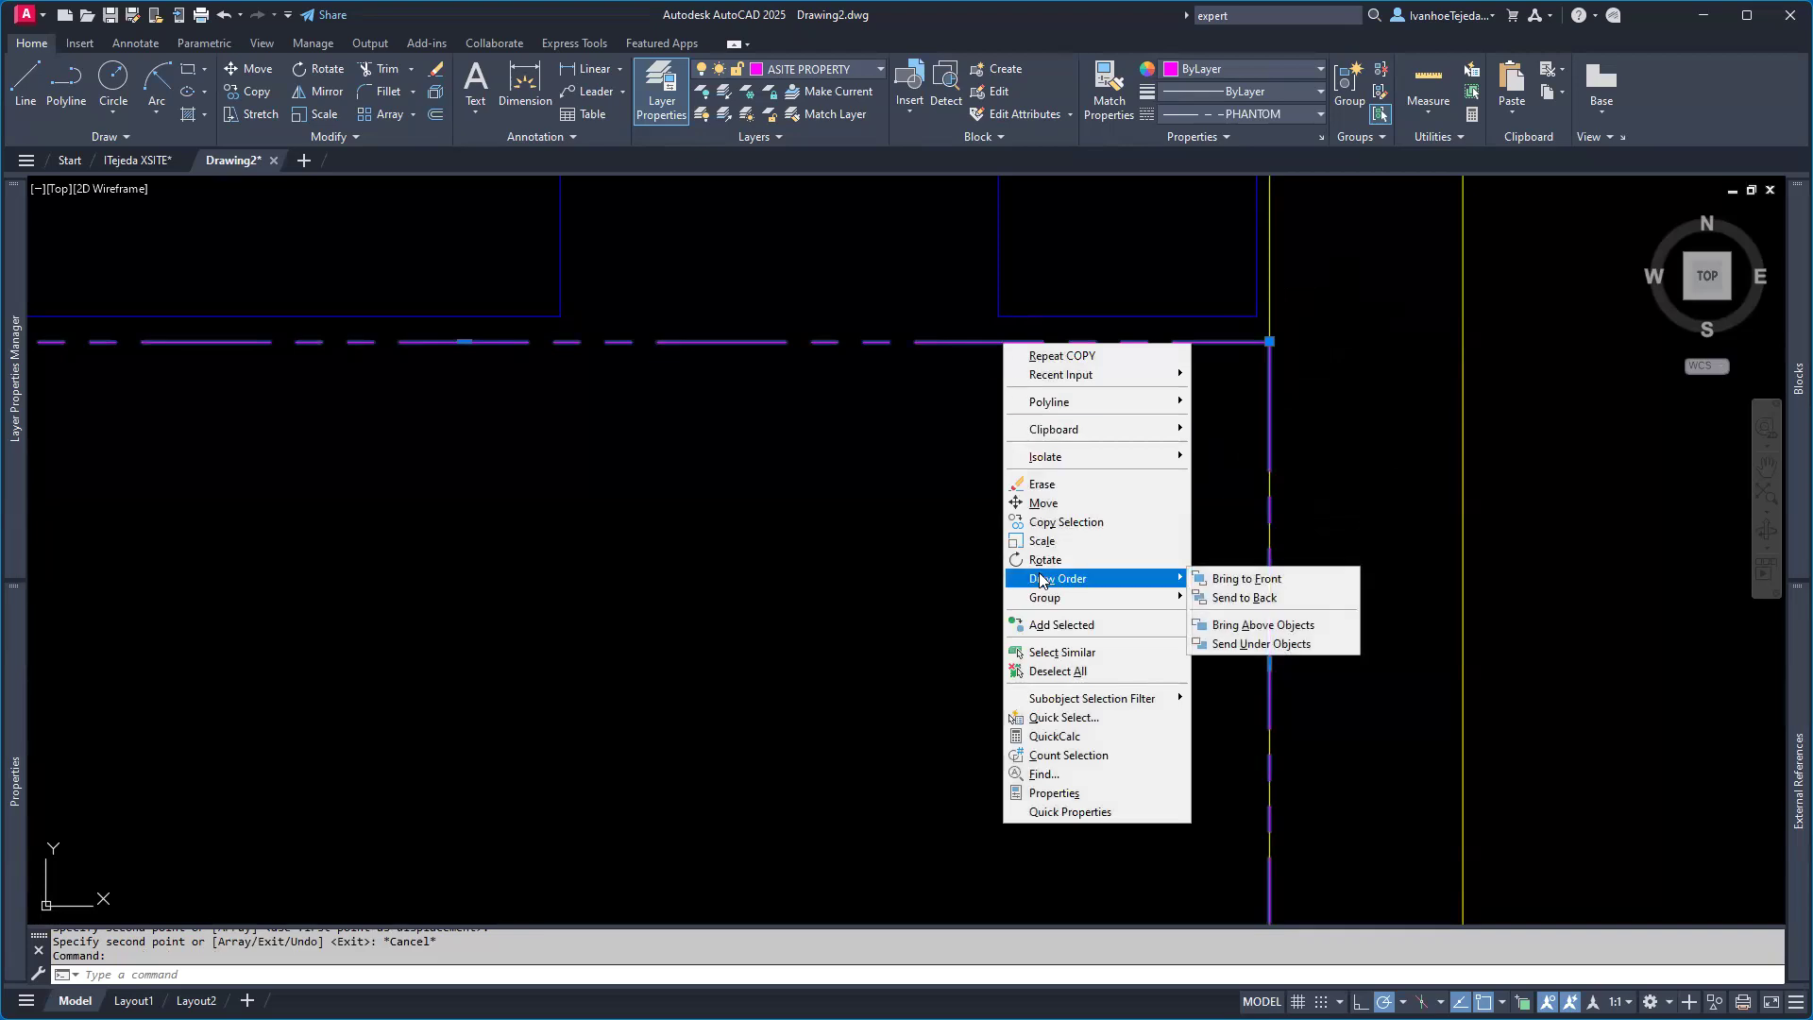
pyautogui.click(1277, 576)
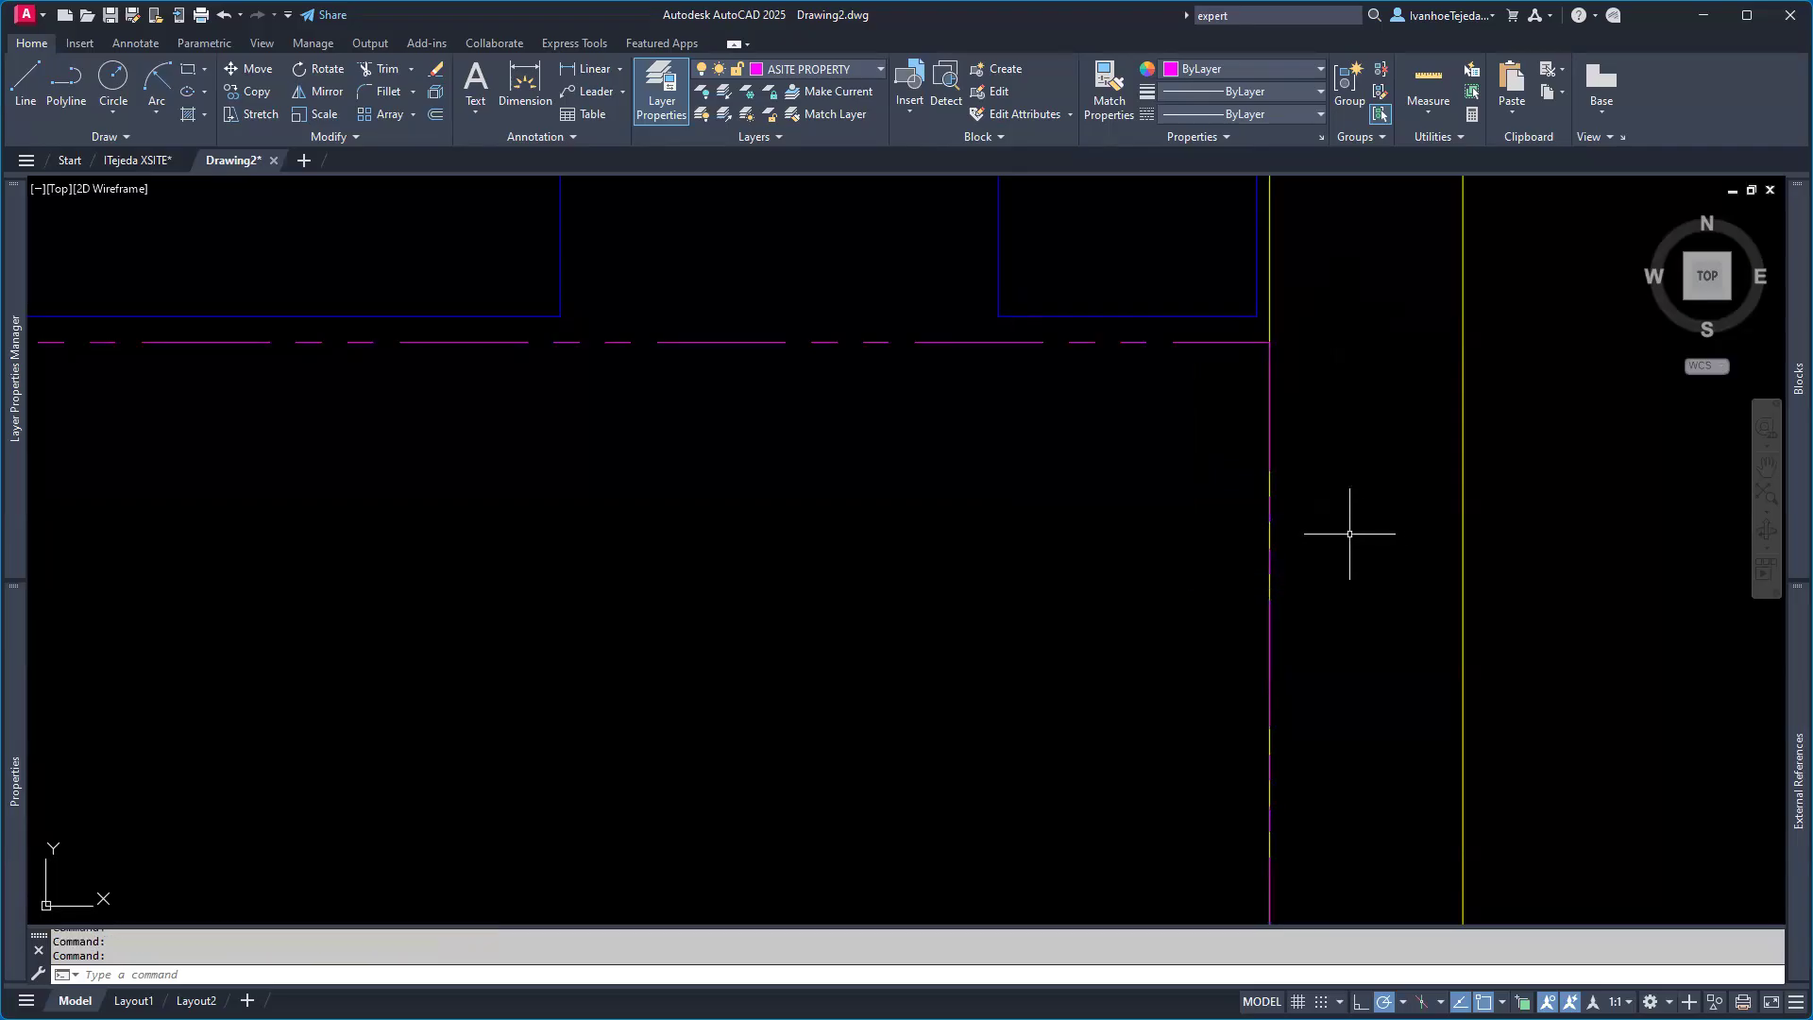
pyautogui.scroll(-4, 1335, 537)
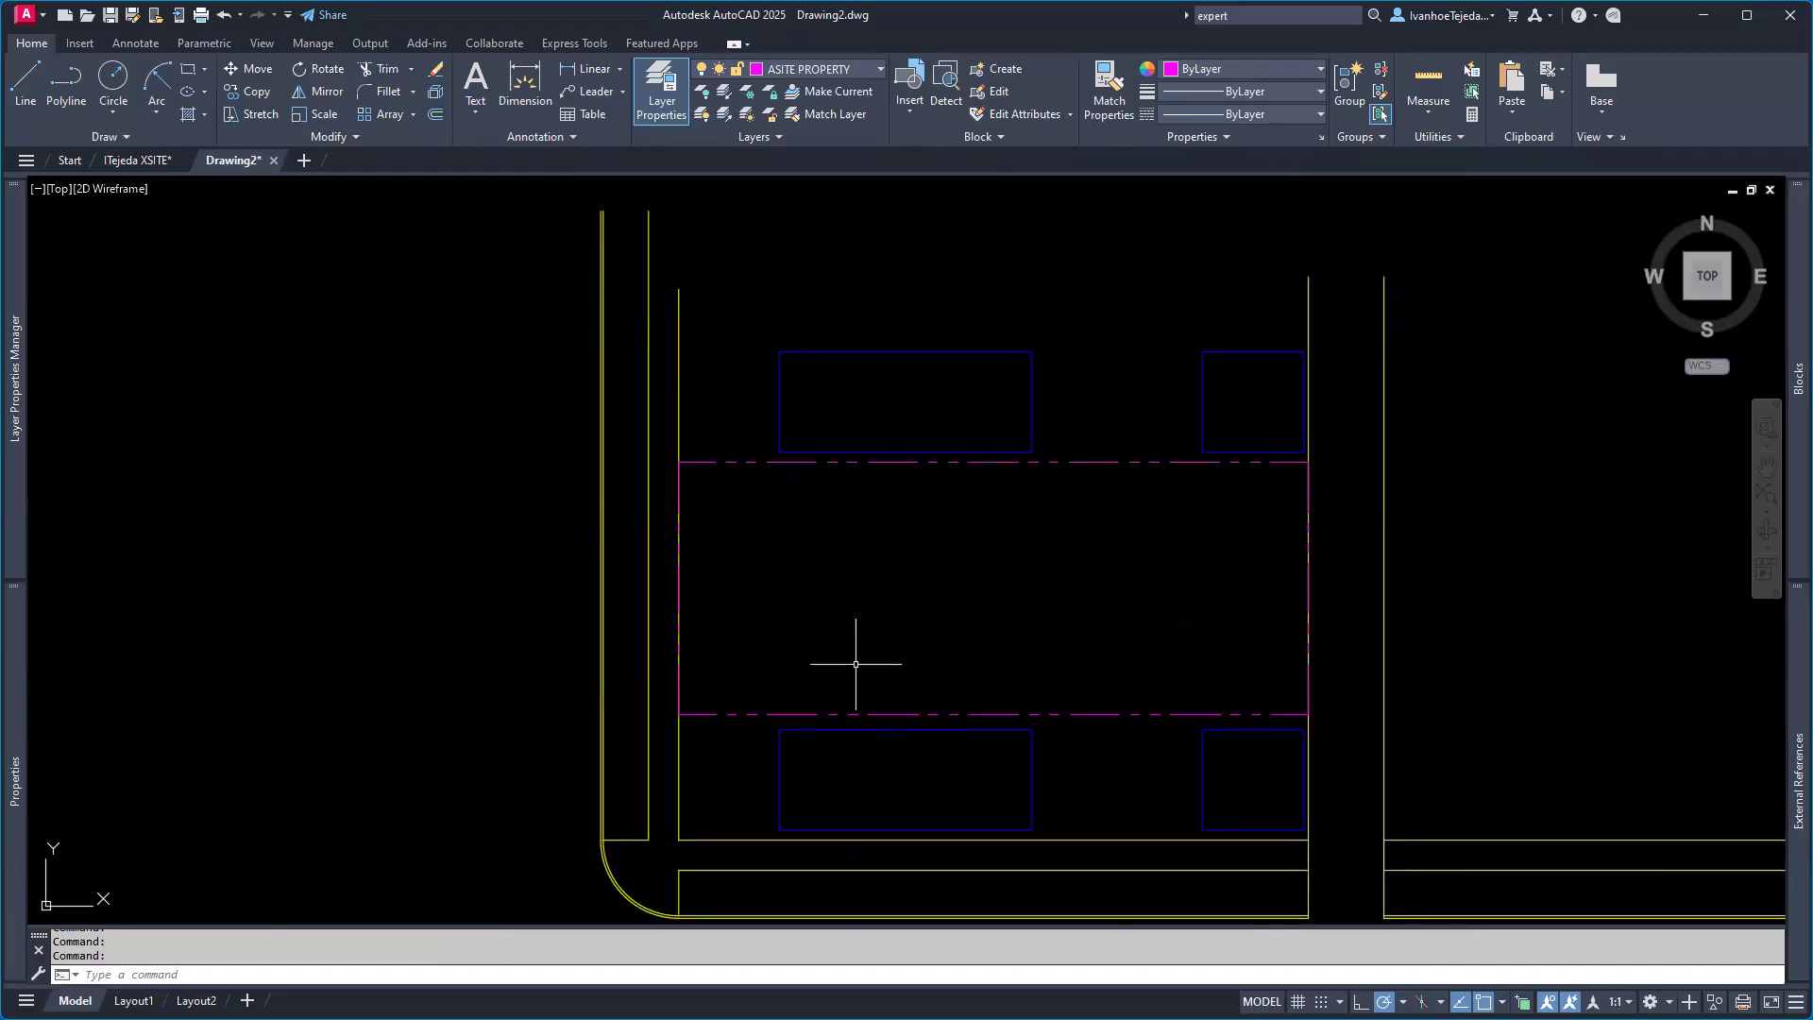
pyautogui.moveTo(903, 602); pyautogui.dragTo(939, 567, button='middle')
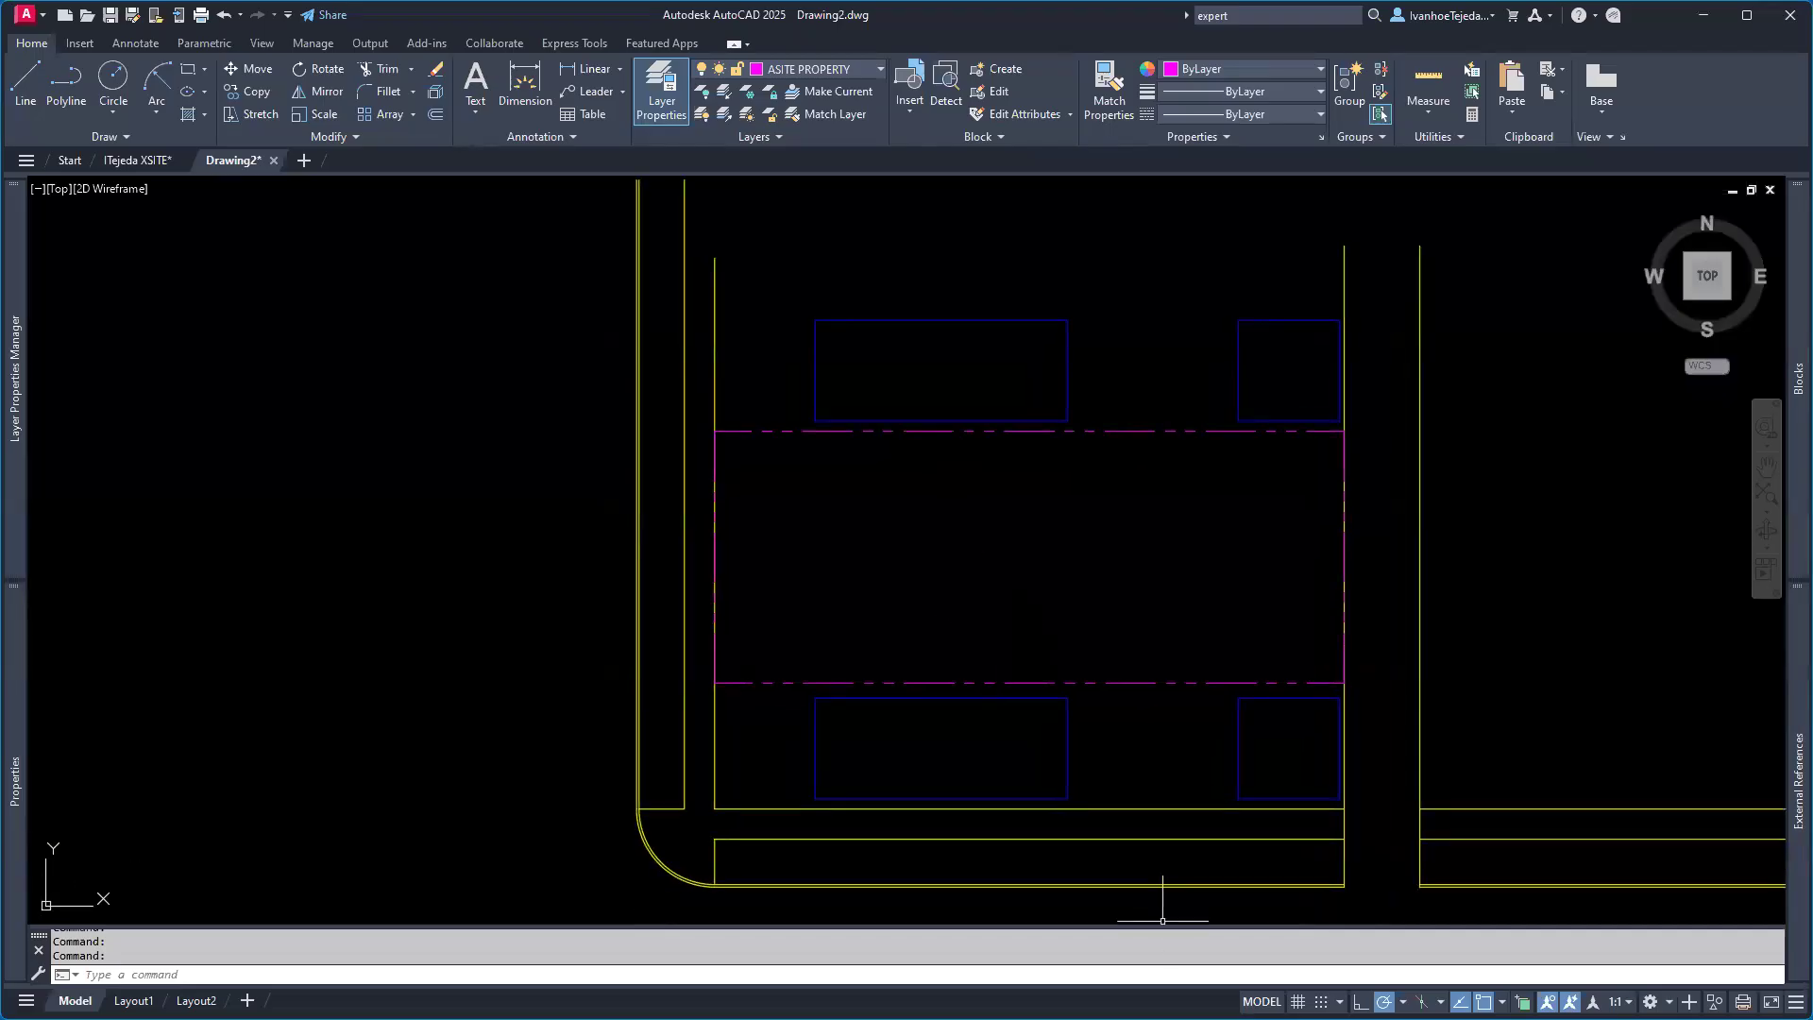
# Step: Switch to XSITE SU25.pdf to check the trees along the parkway landscape, and return to the AutoCAD drawing
pyautogui.hotkey('alt', 'Tab')
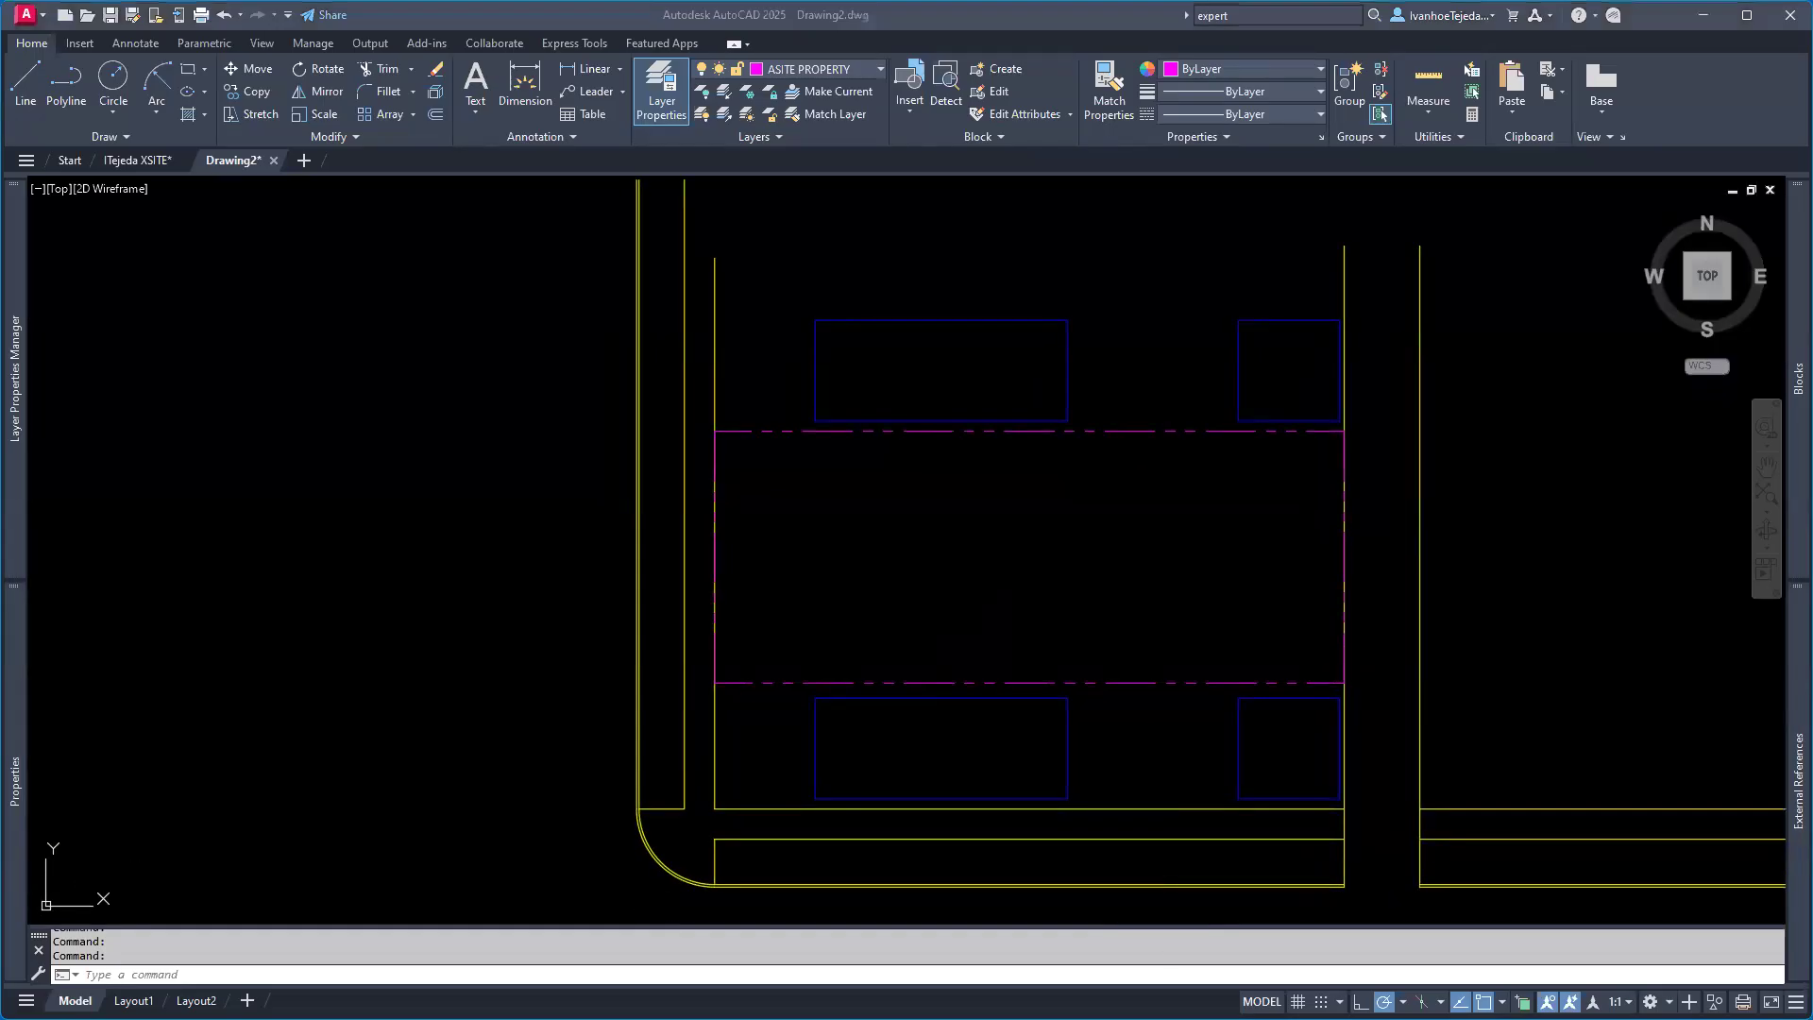
pyautogui.scroll(-1, 1046, 429)
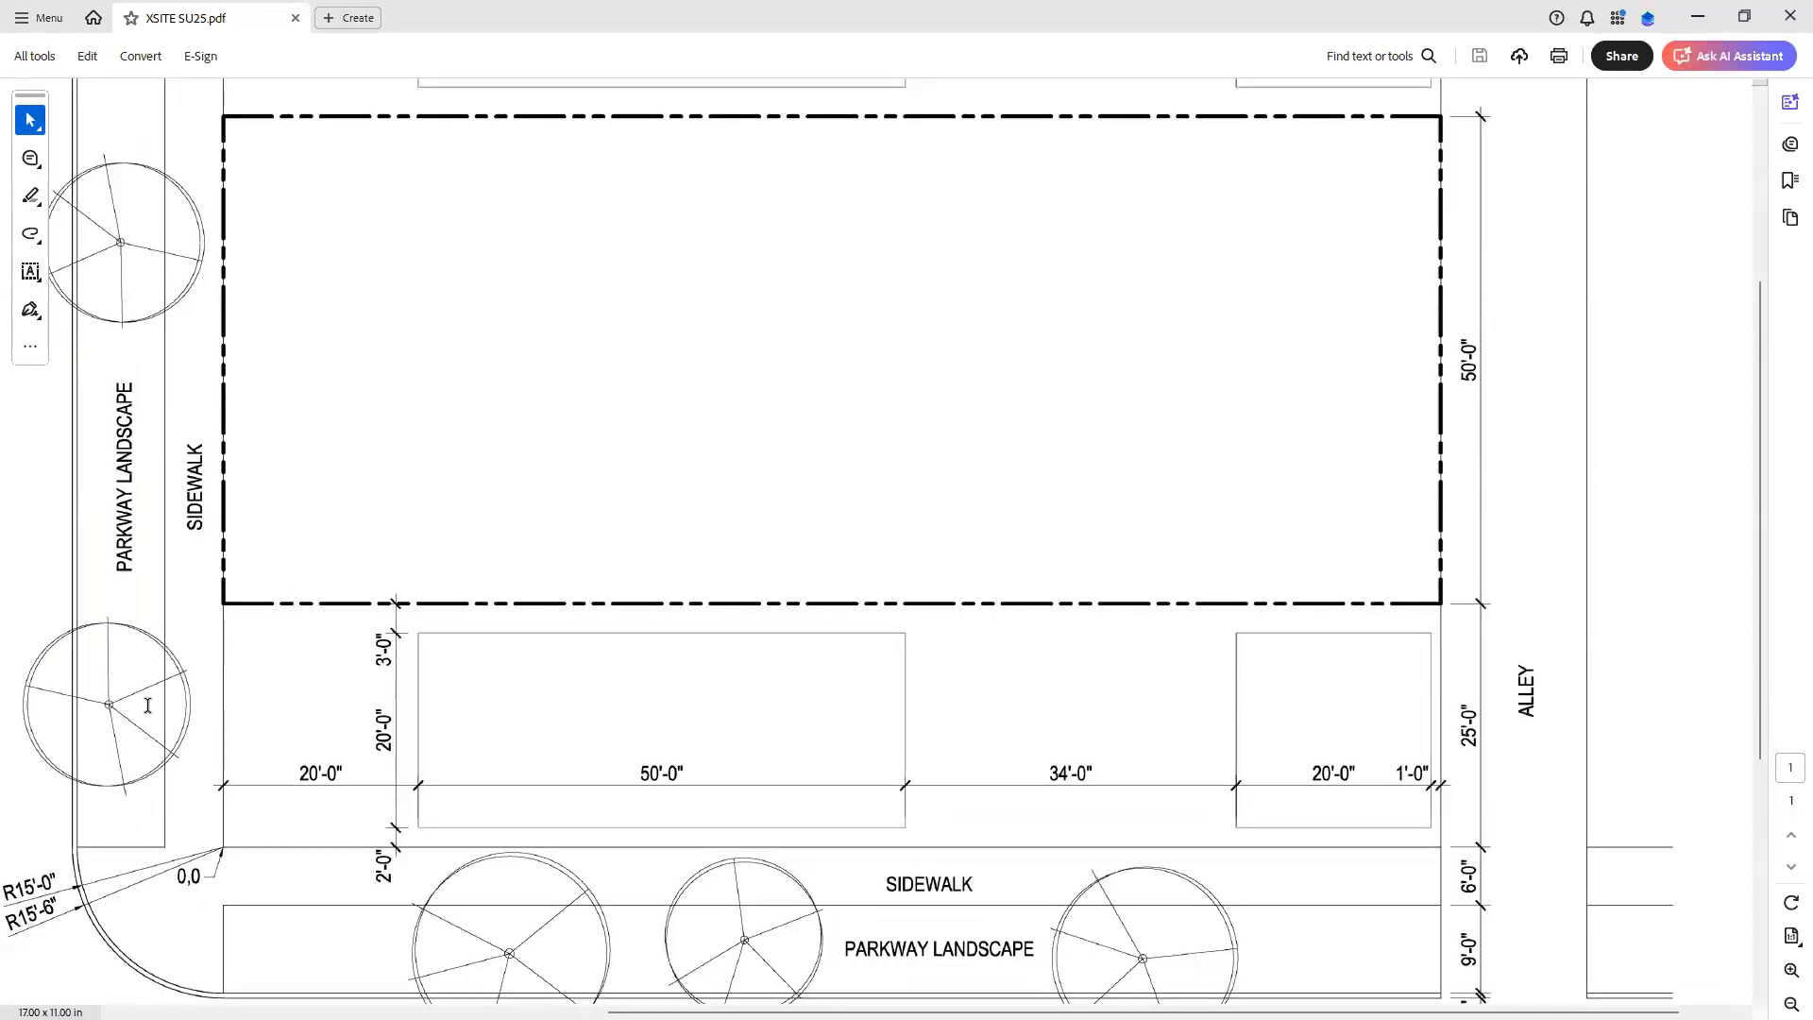
pyautogui.click(1698, 16)
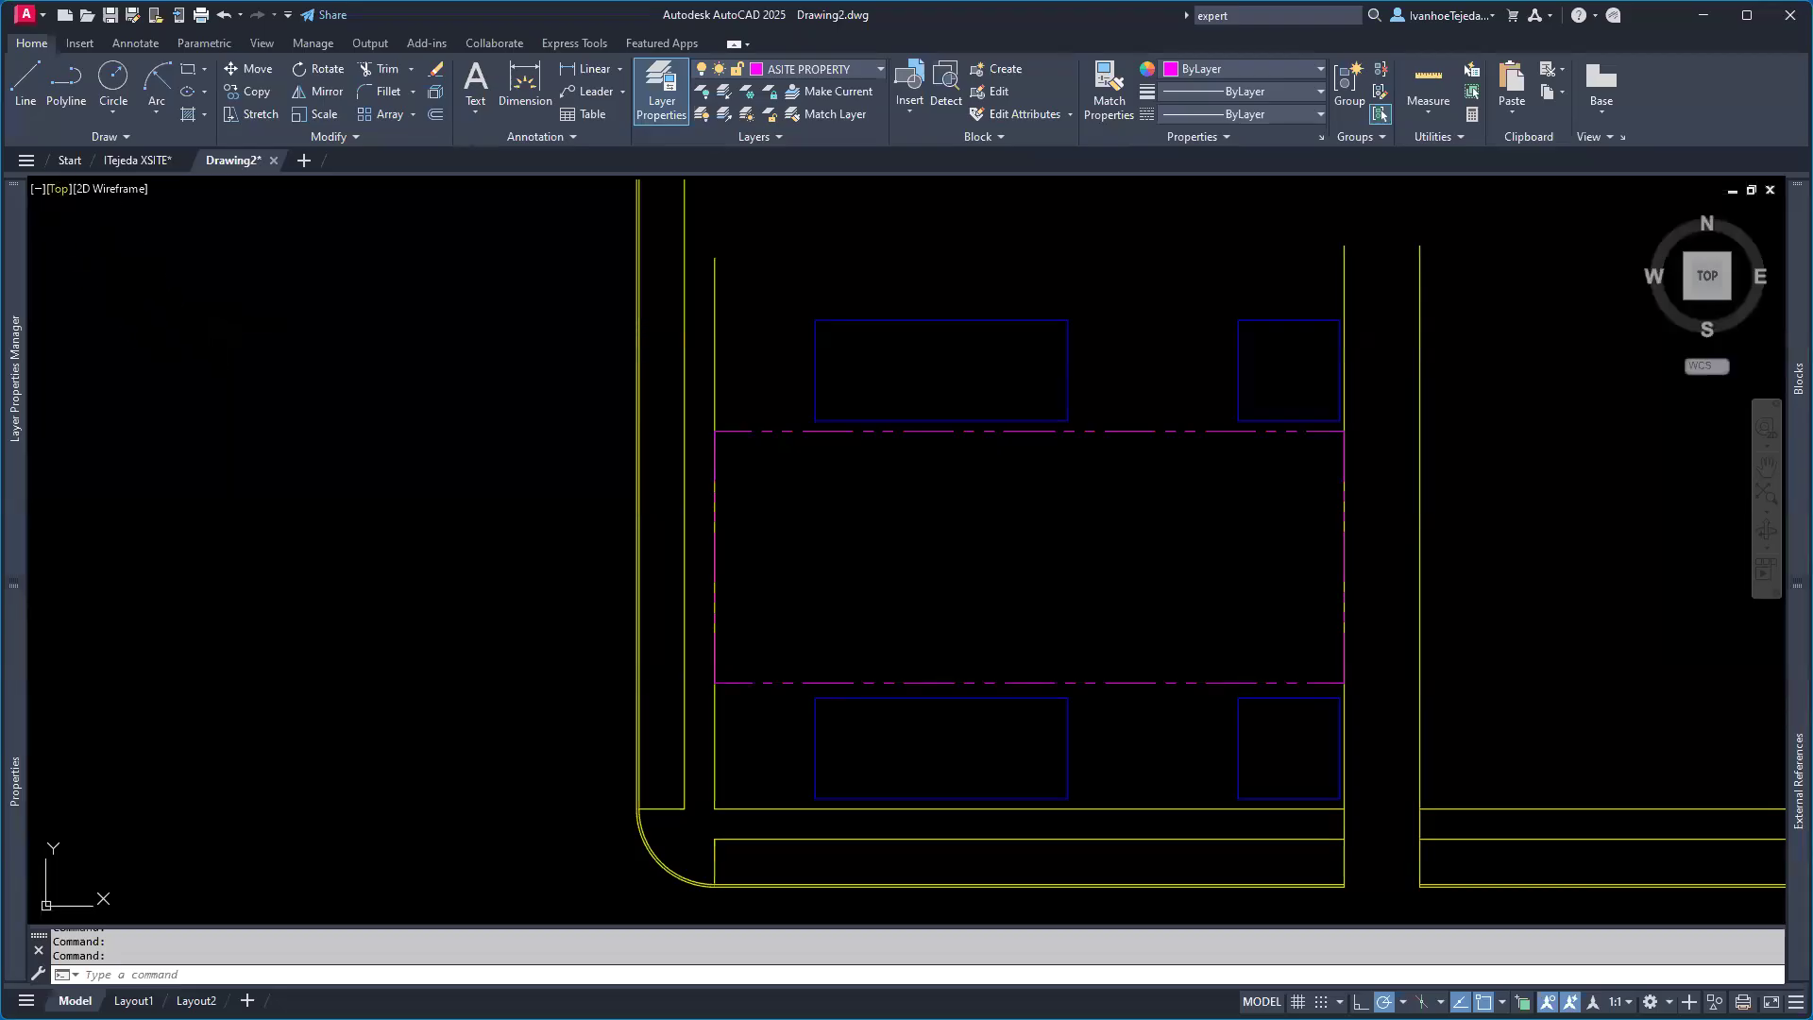
# Step: Open the recent 06 Entourage drawing, examine its five-branch plan tree block, and return to Drawing2
pyautogui.click(66, 160)
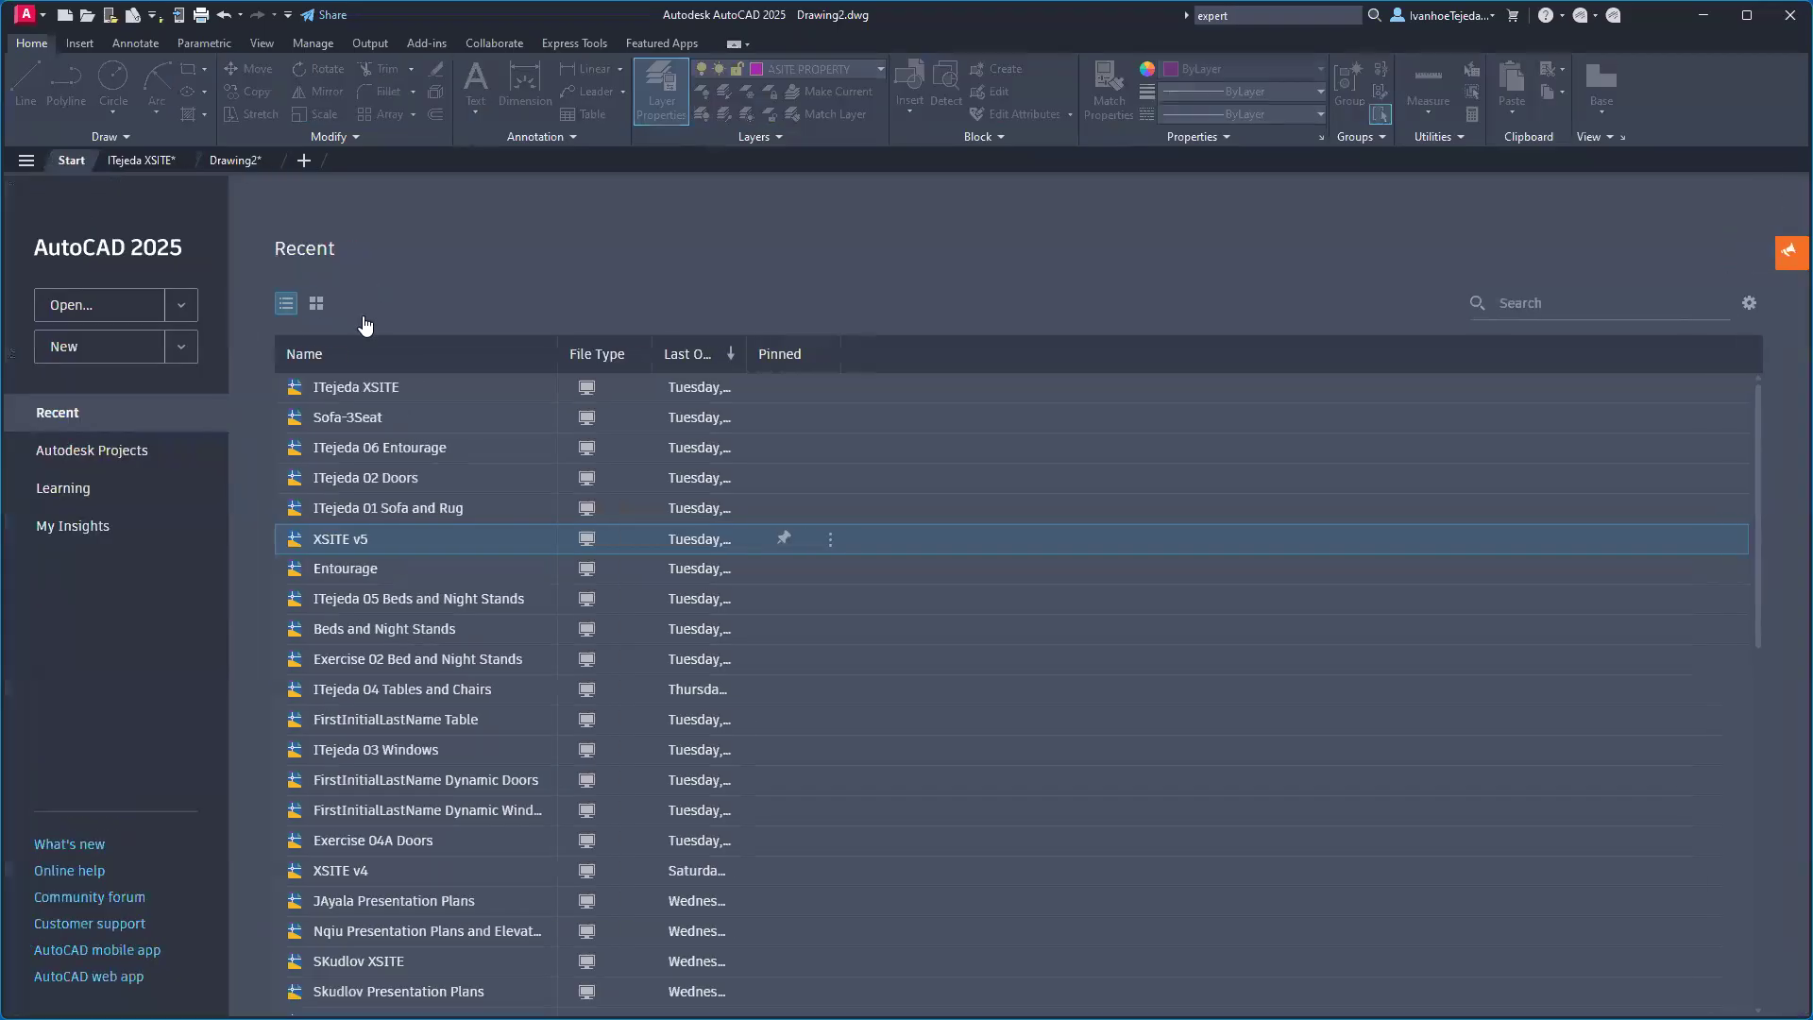
pyautogui.click(364, 449)
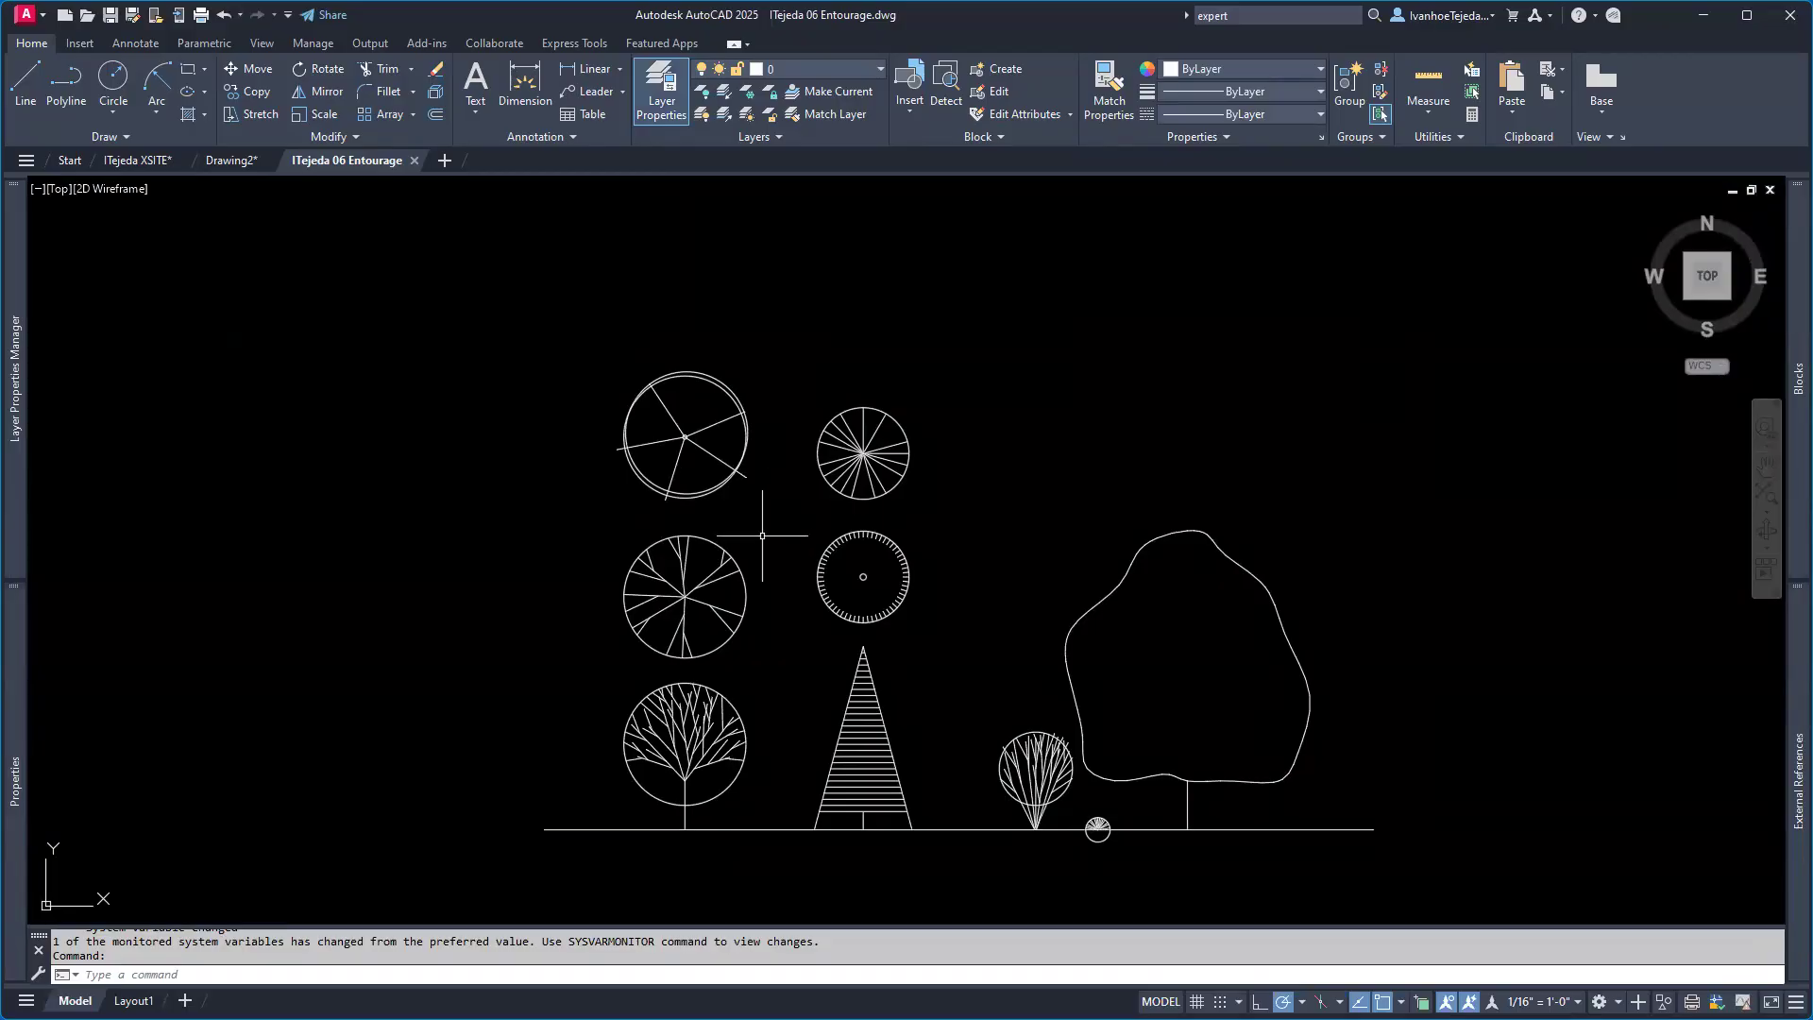
pyautogui.click(718, 487)
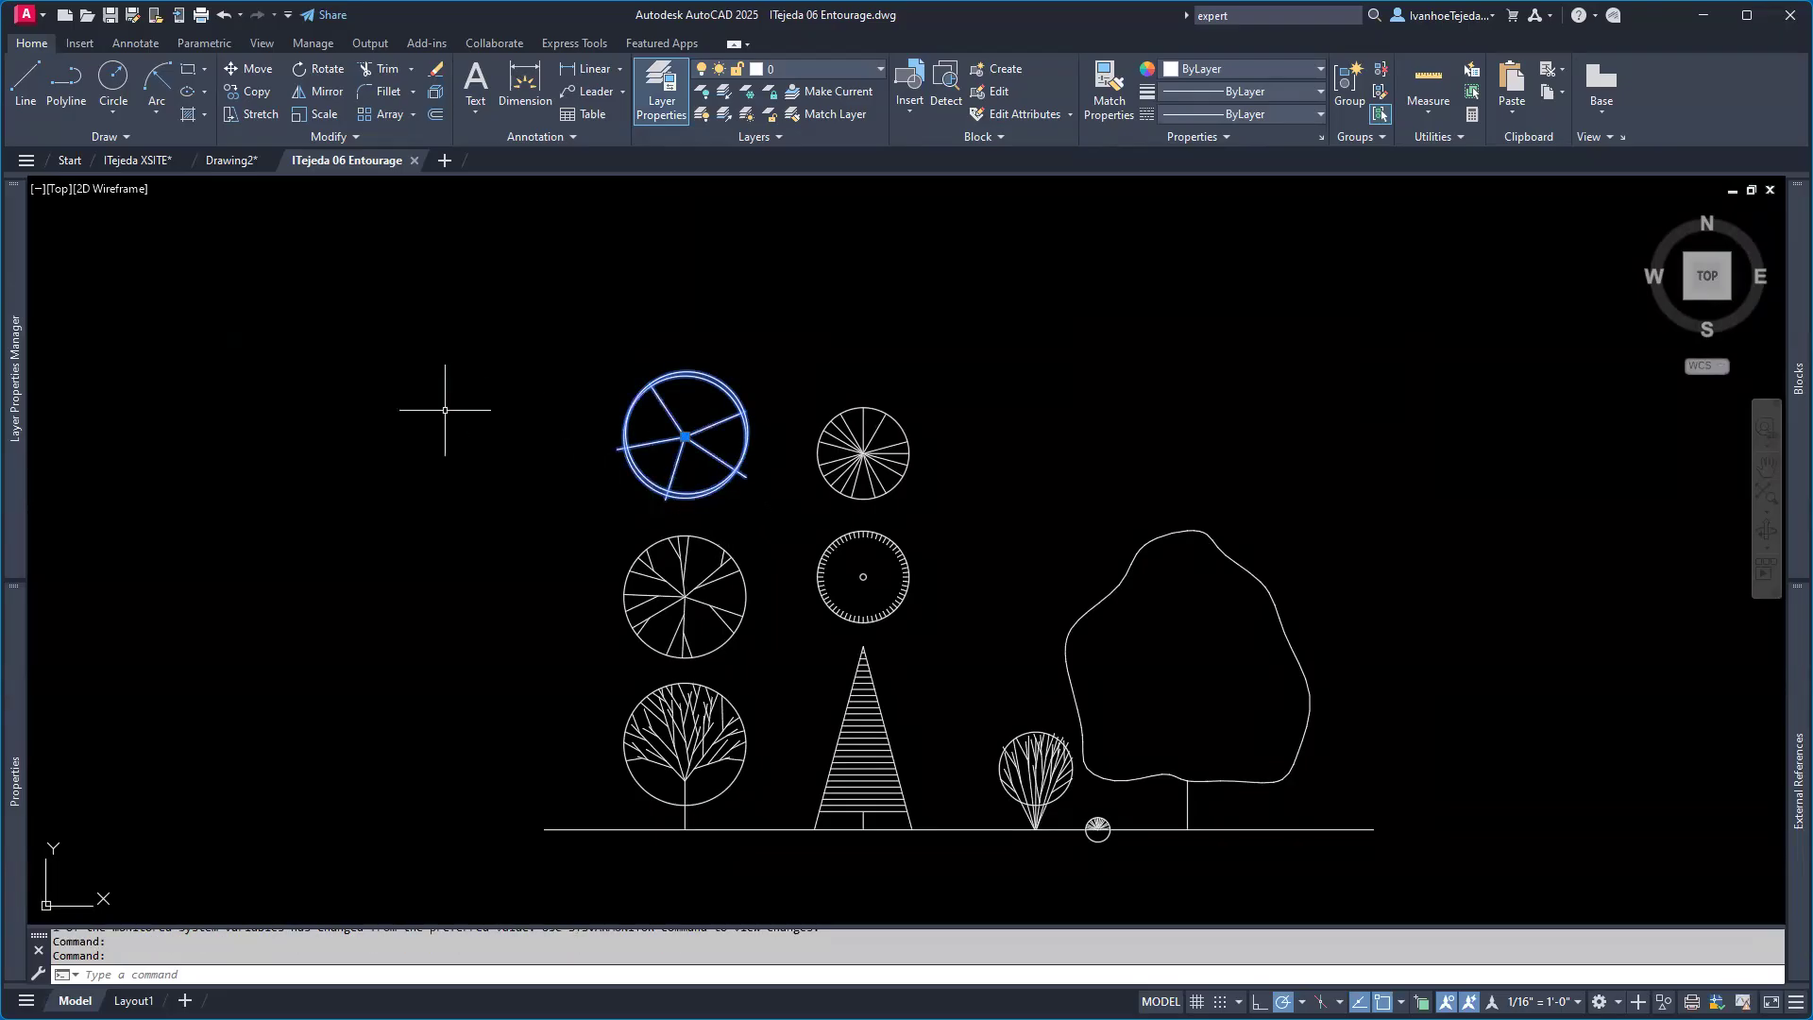
pyautogui.click(231, 160)
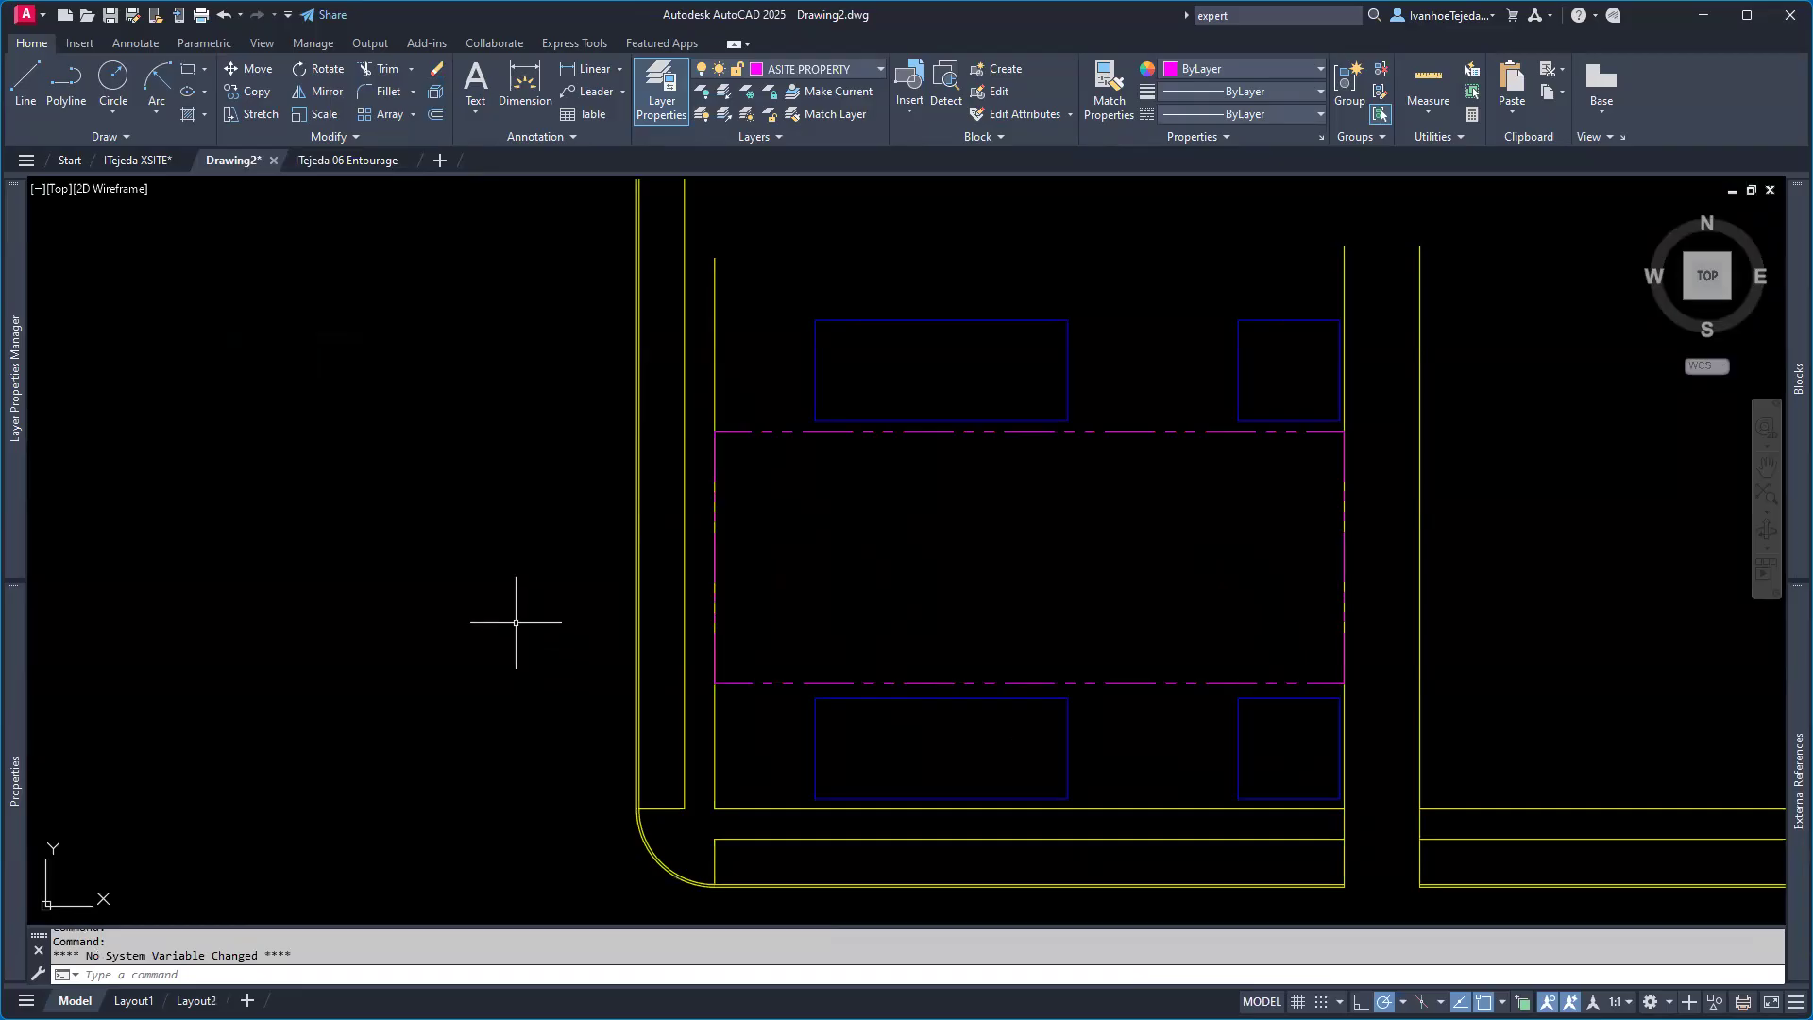
# Step: Load the 06 Entourage drawing file as the block library for inserting blocks into Drawing2
pyautogui.click(80, 43)
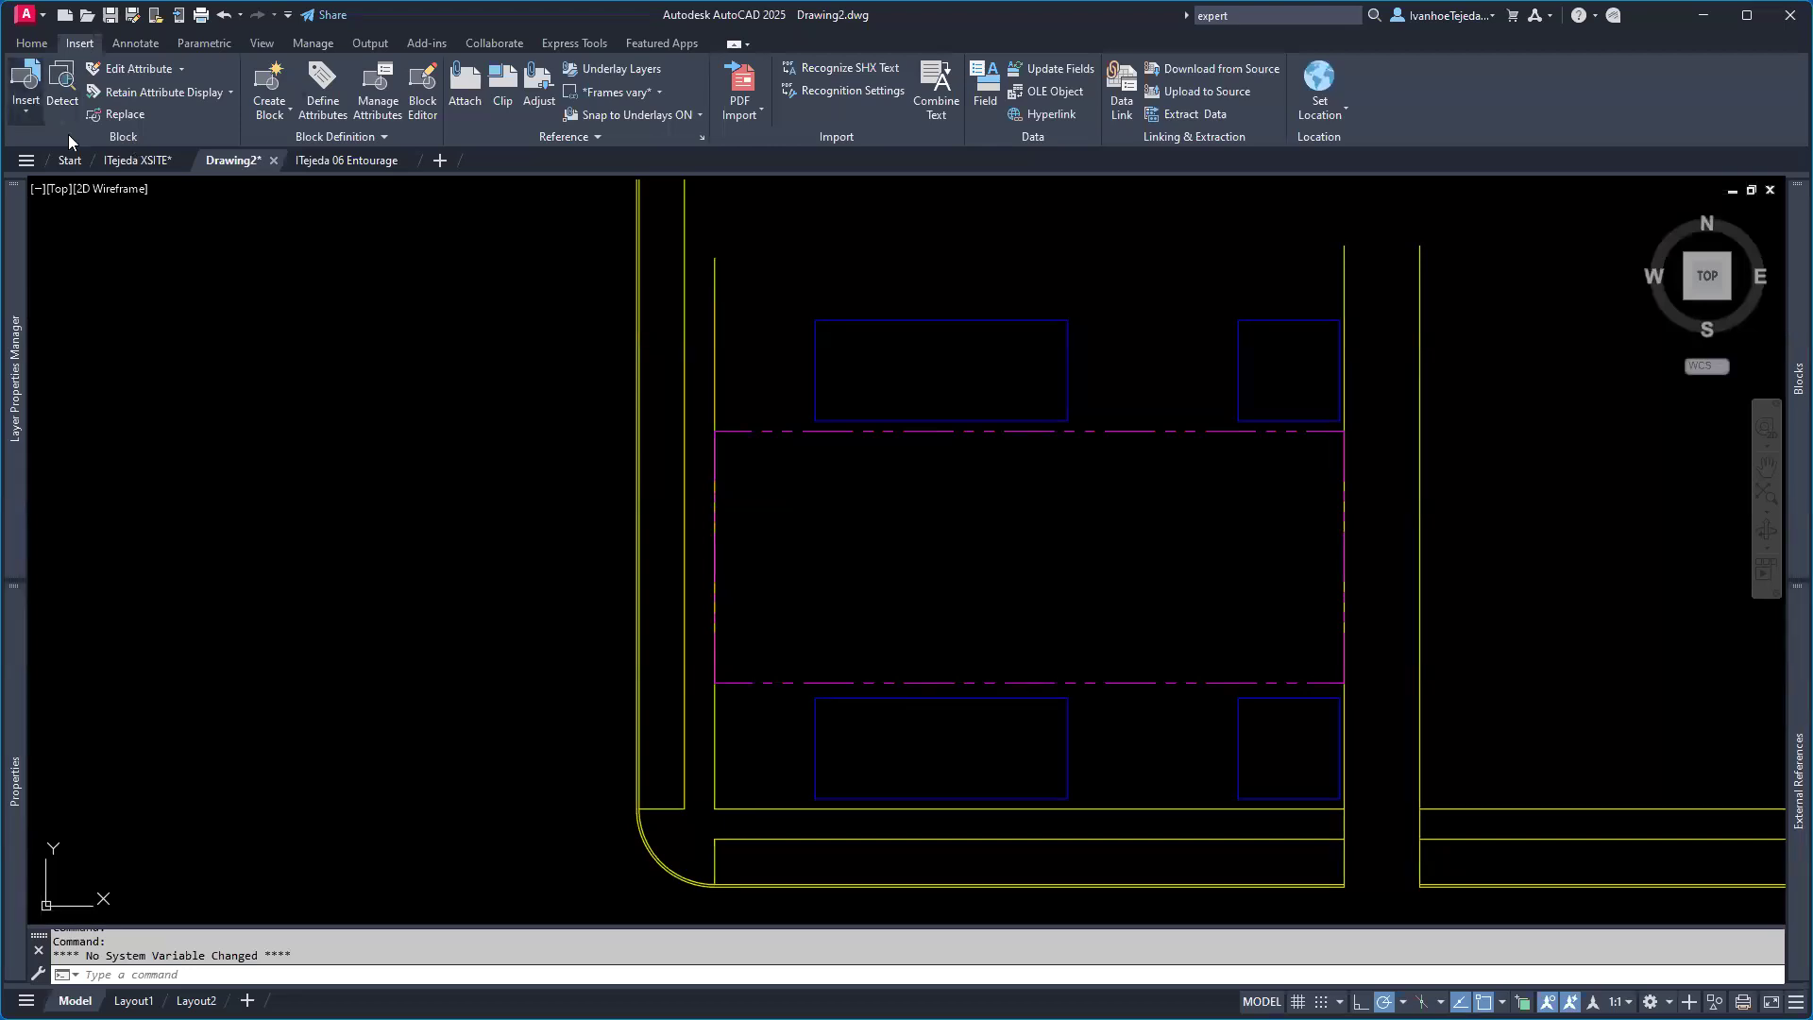
pyautogui.click(26, 112)
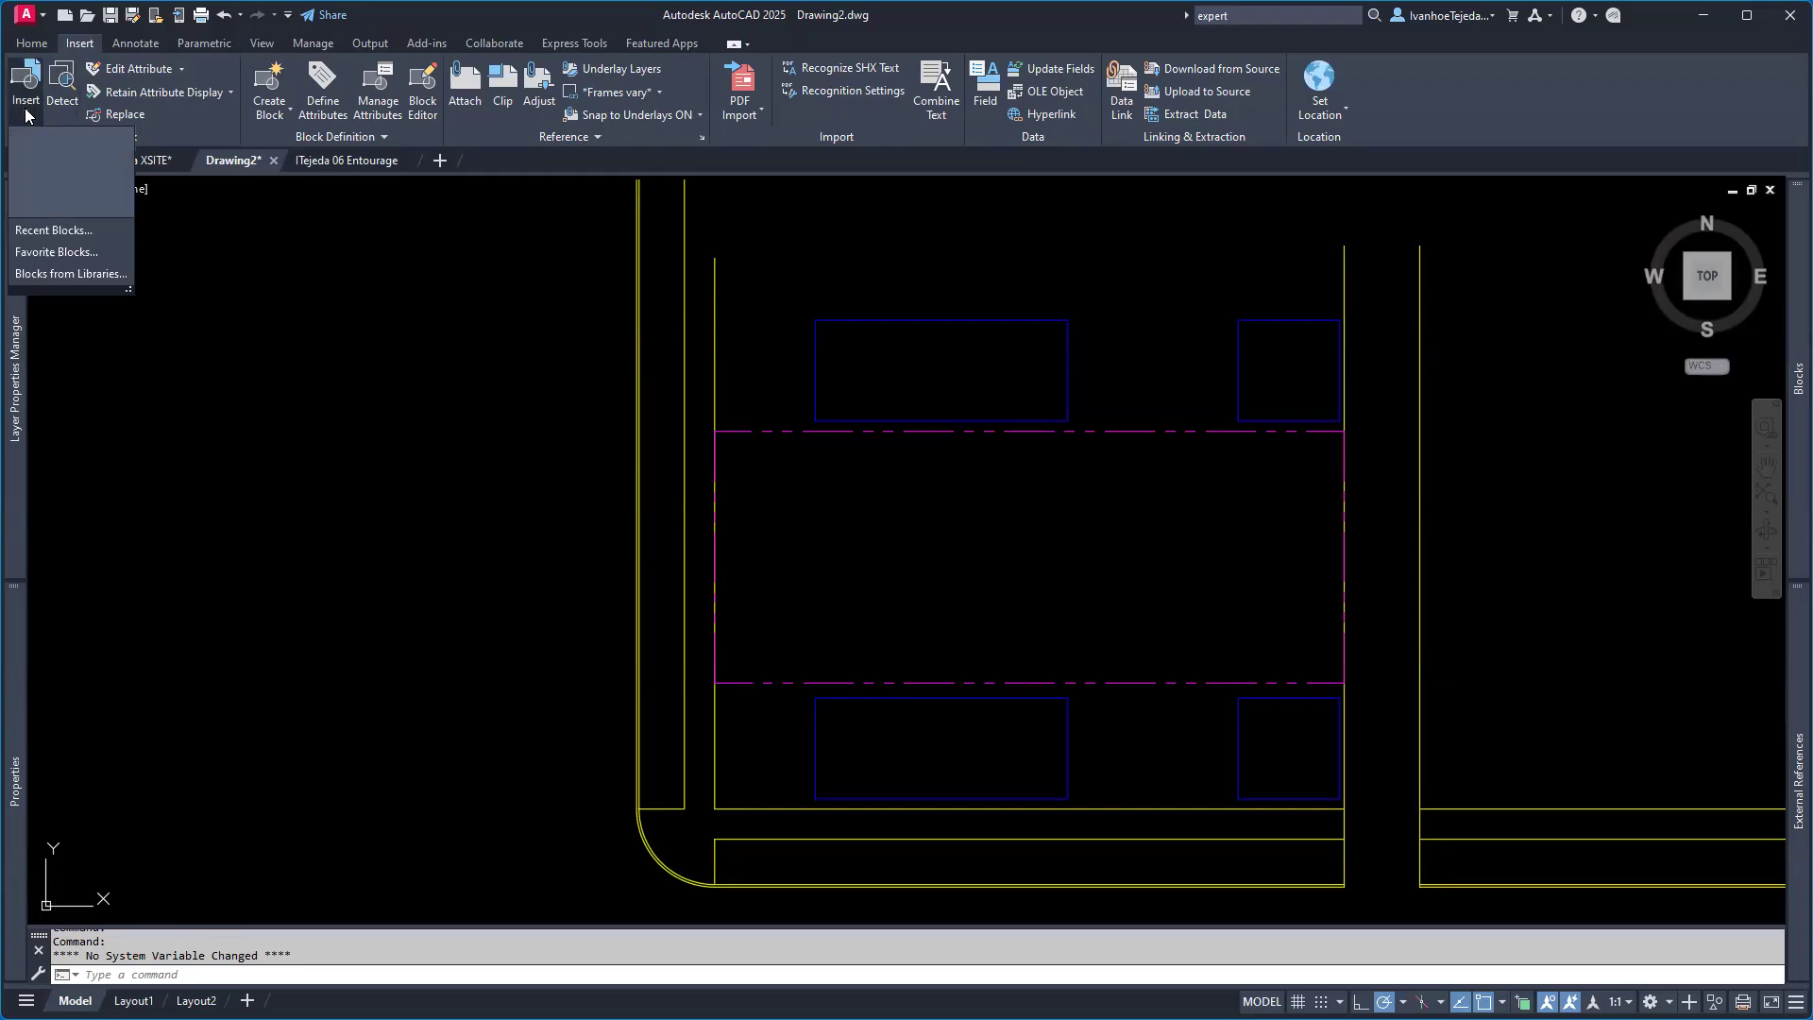
pyautogui.click(68, 273)
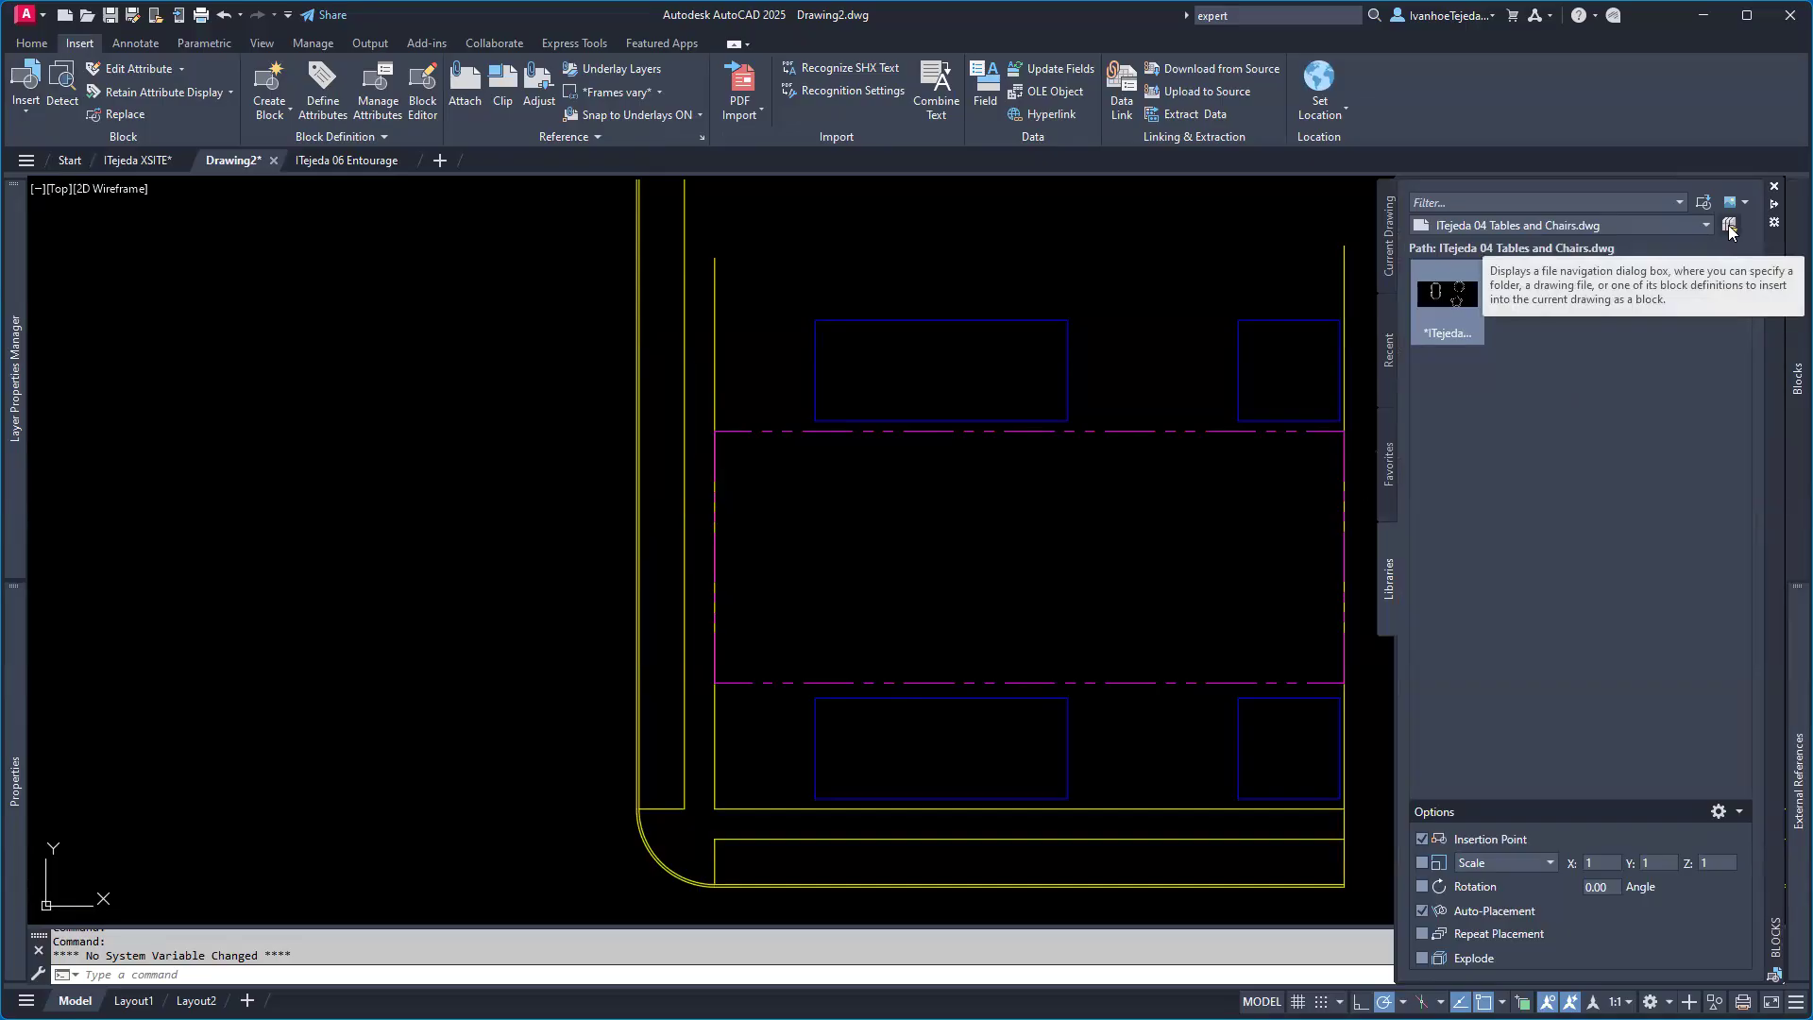
pyautogui.click(1730, 229)
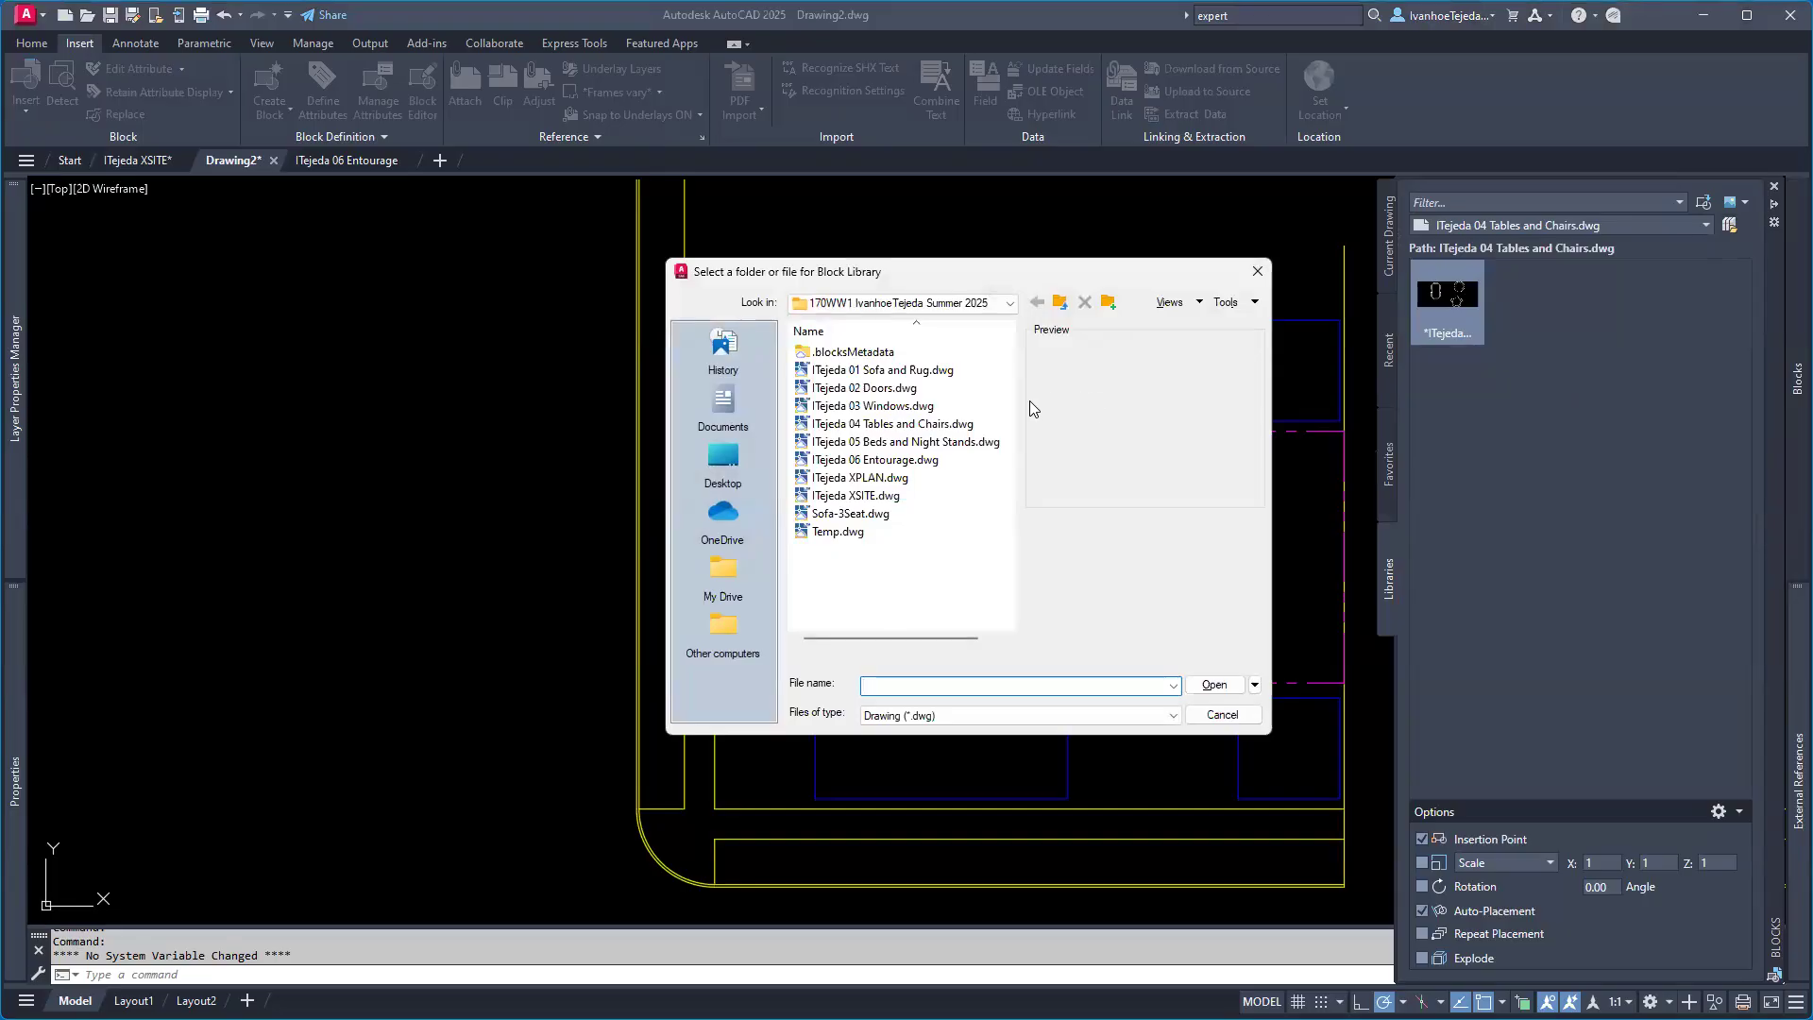
pyautogui.click(922, 462)
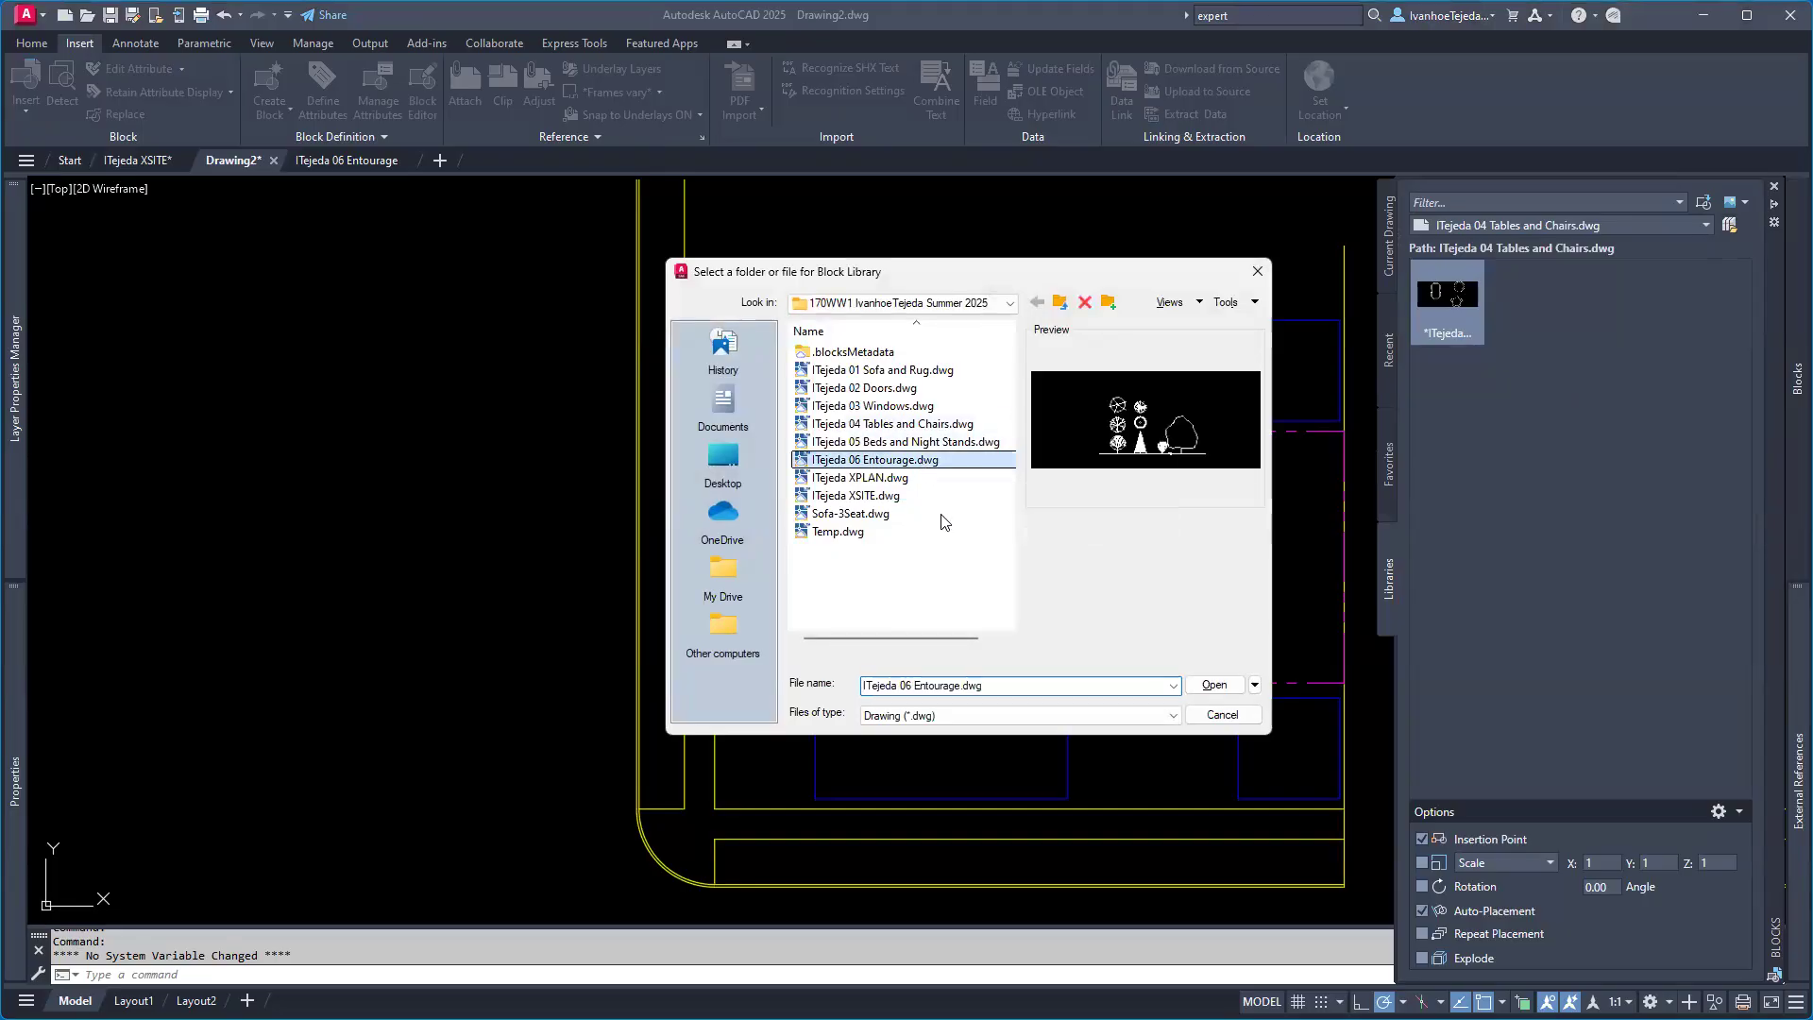
pyautogui.click(1217, 687)
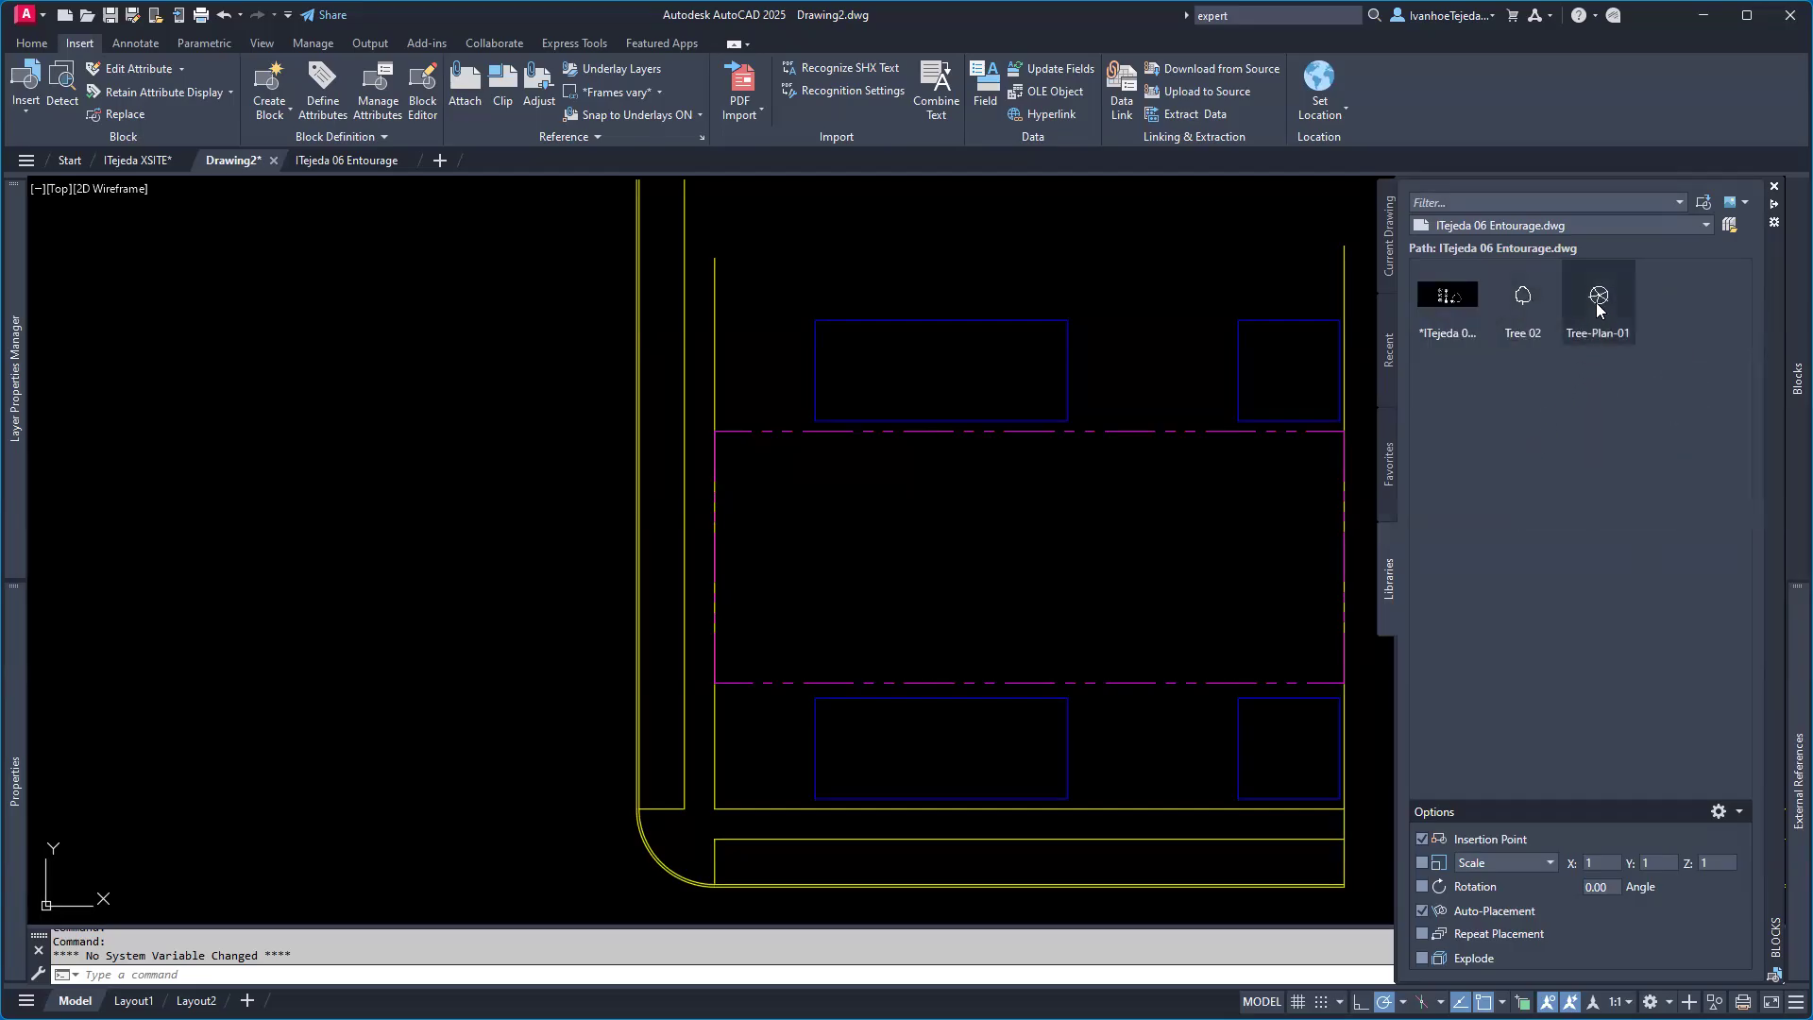
# Step: Insert the Tree-Plan-01 block in the vertical parkway strip, just above the rounded curb corner
pyautogui.moveTo(1596, 302)
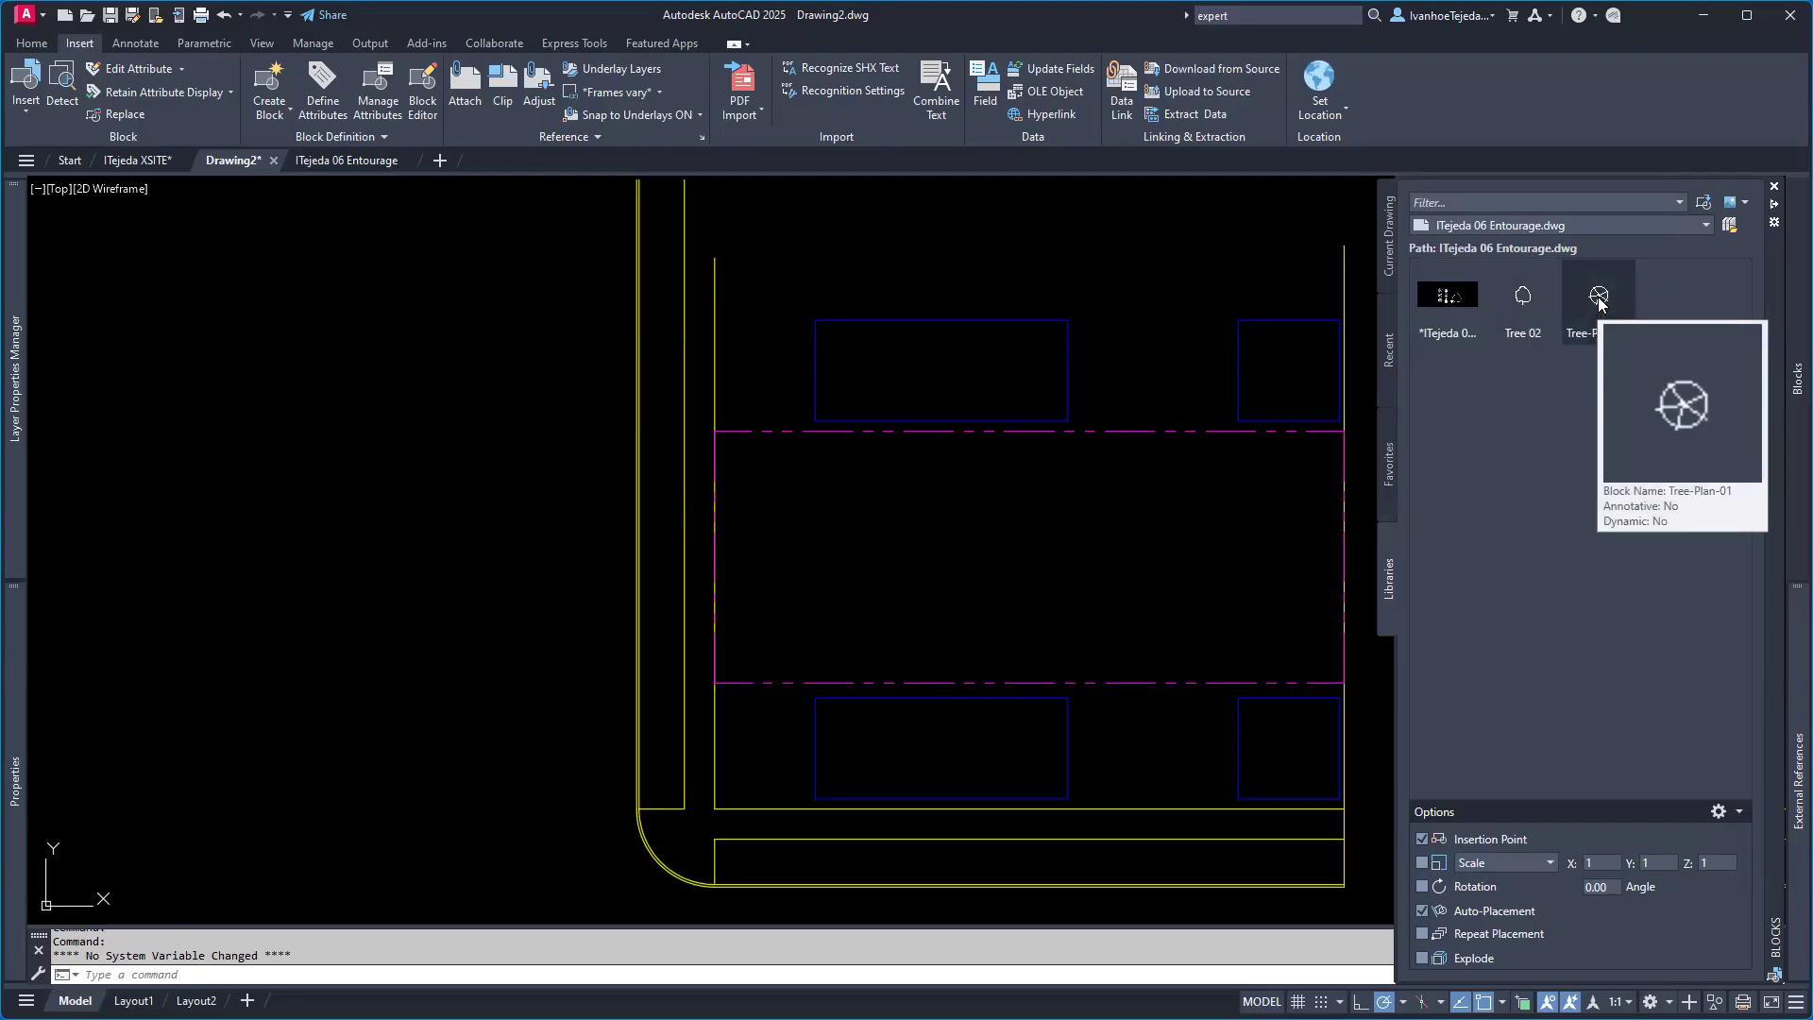
pyautogui.click(1600, 302)
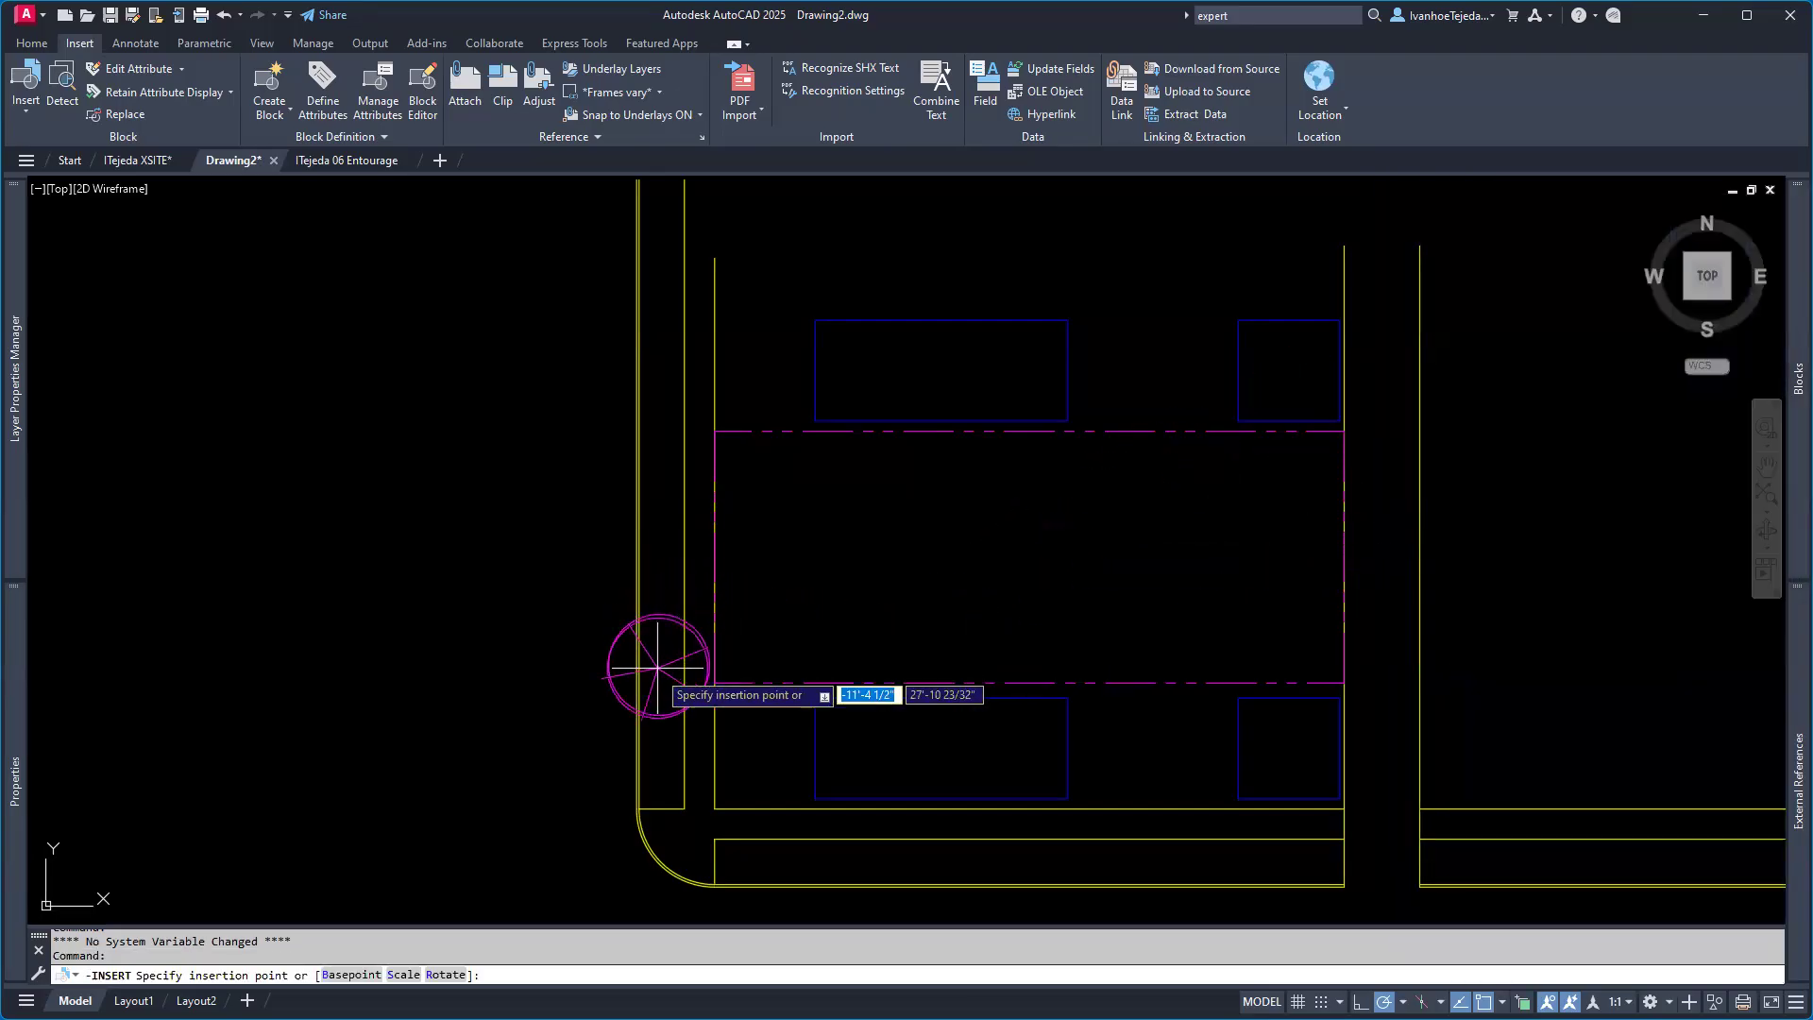
pyautogui.click(664, 746)
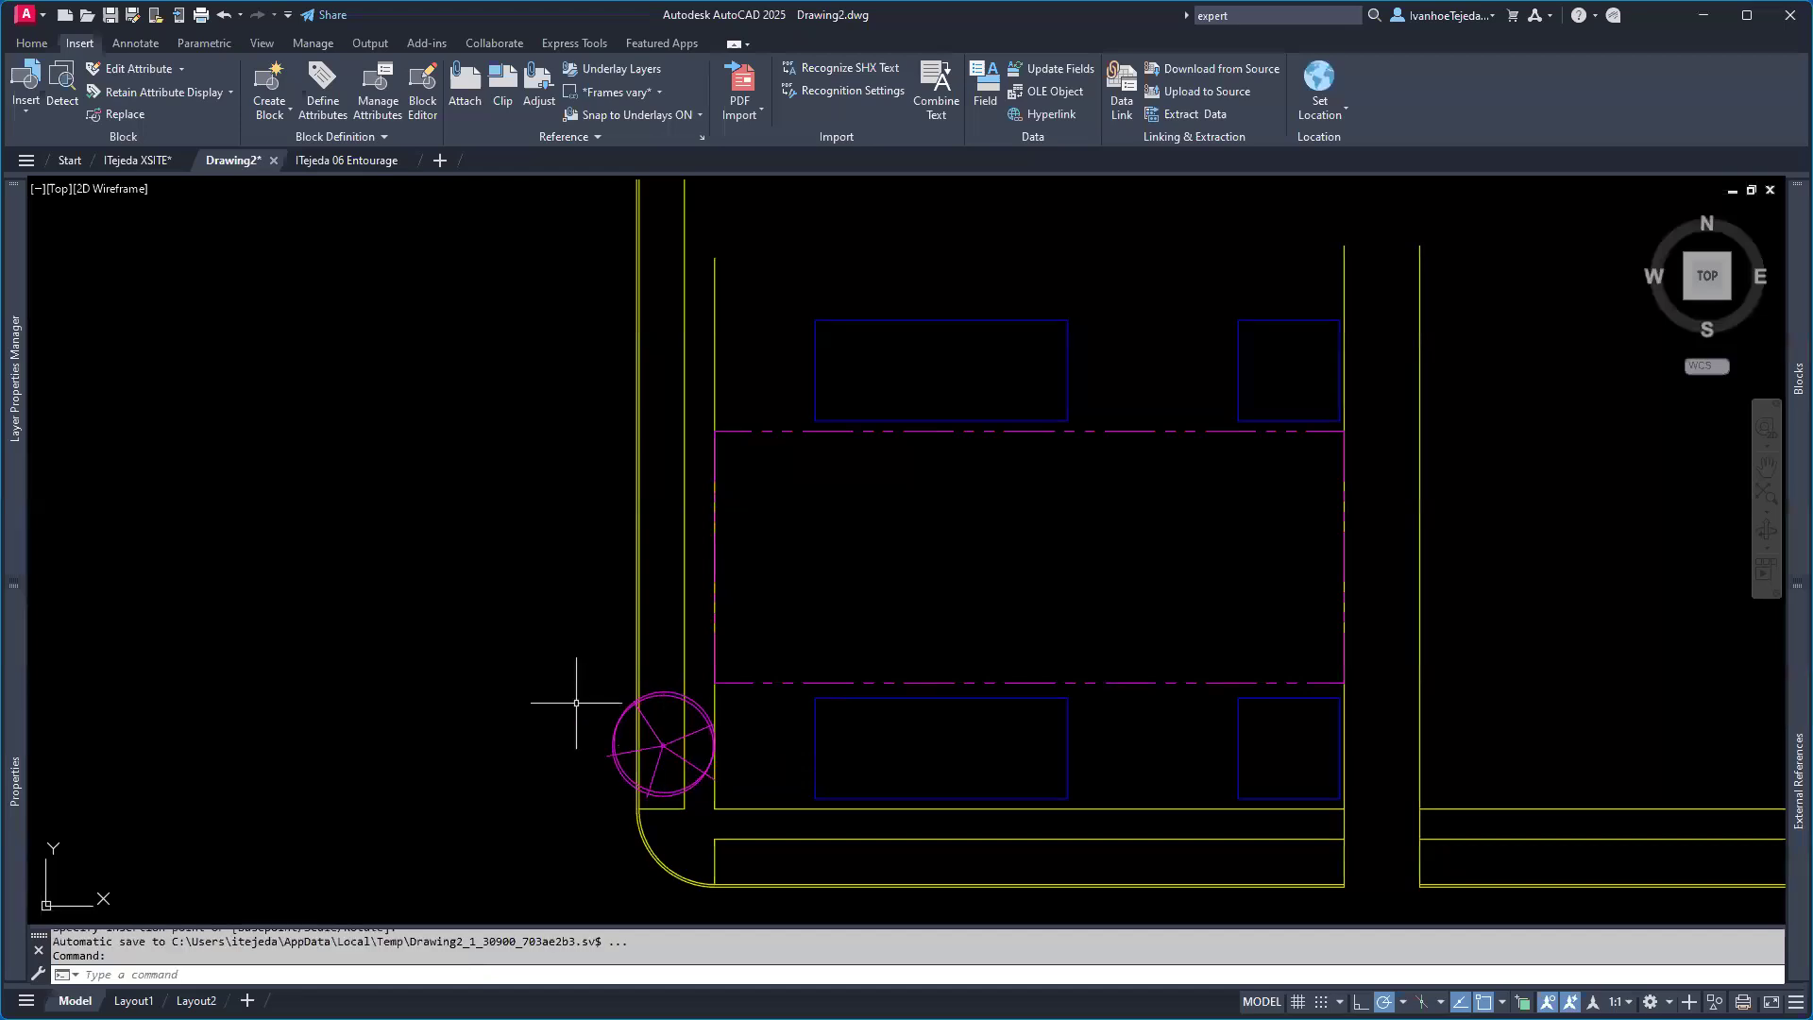
# Step: Change the inserted parkway tree block to the ASITE LANDSCAPE layer and clear the selection
pyautogui.moveTo(562, 703); pyautogui.dragTo(962, 618, button='middle')
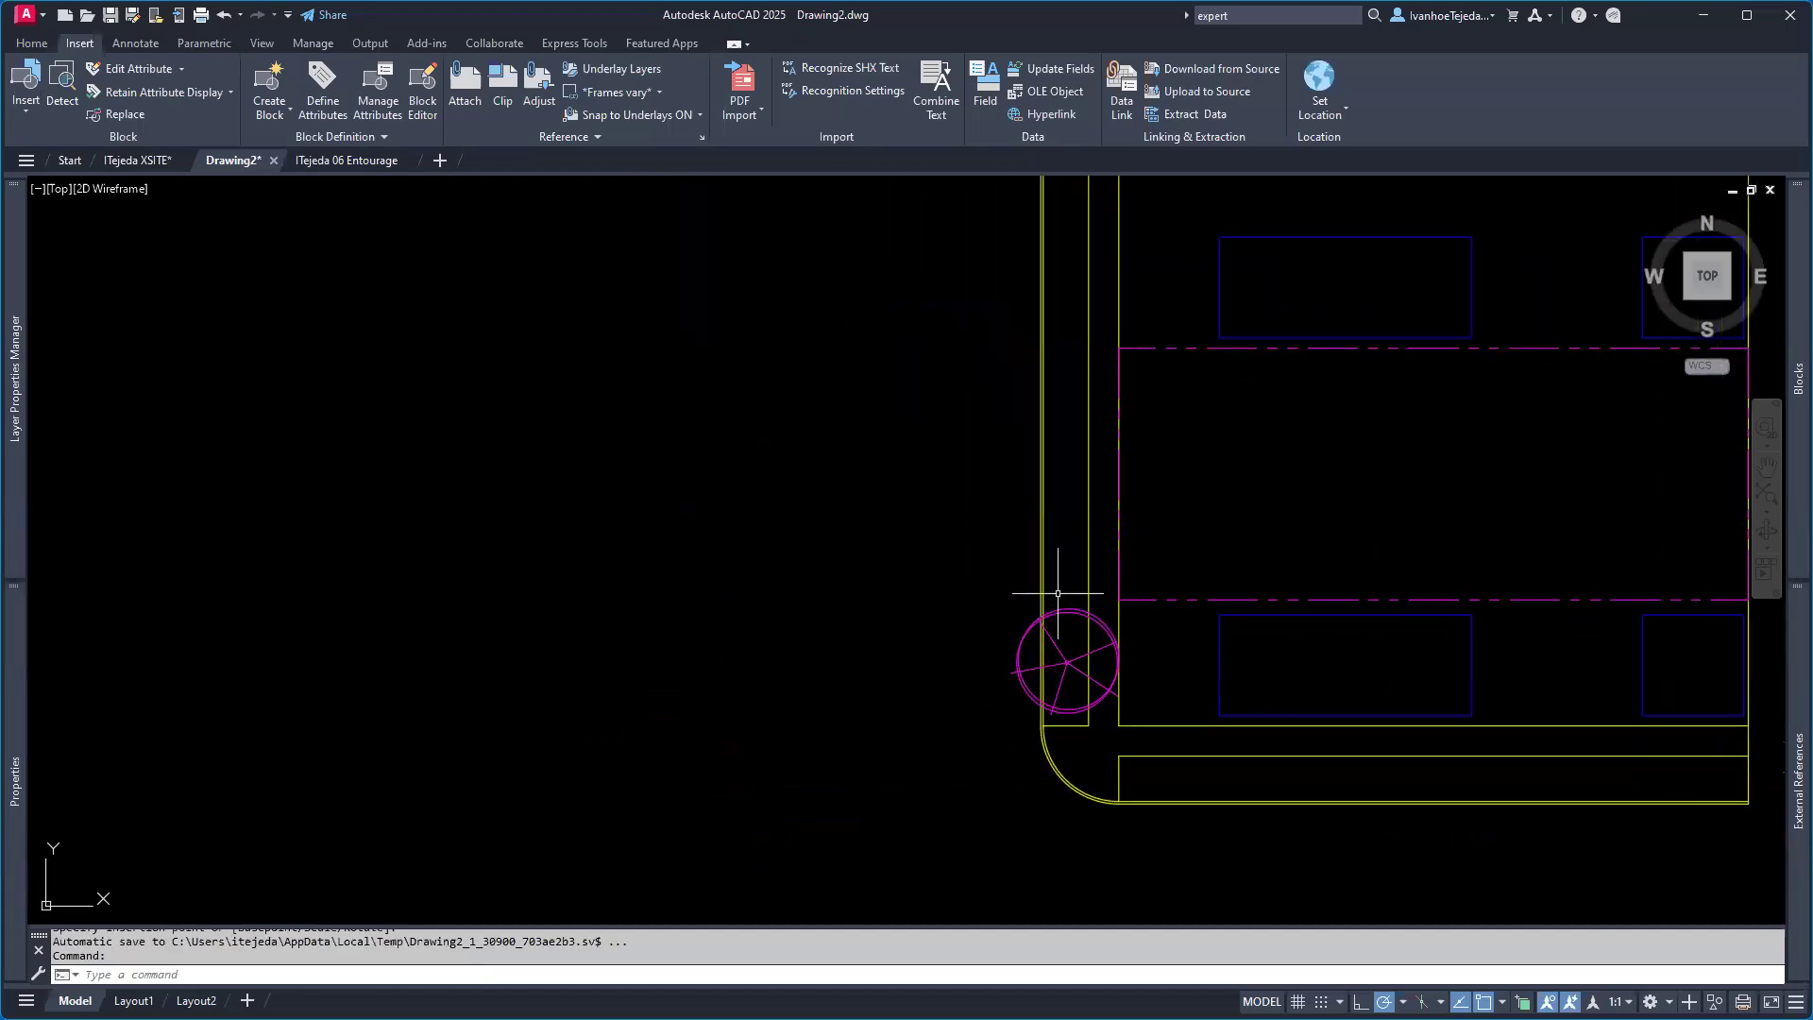
pyautogui.scroll(4, 1056, 593)
pyautogui.moveTo(1077, 731)
pyautogui.mouseDown(button='middle')
pyautogui.moveTo(1019, 624)
pyautogui.moveTo(973, 621)
pyautogui.mouseUp(button='middle')
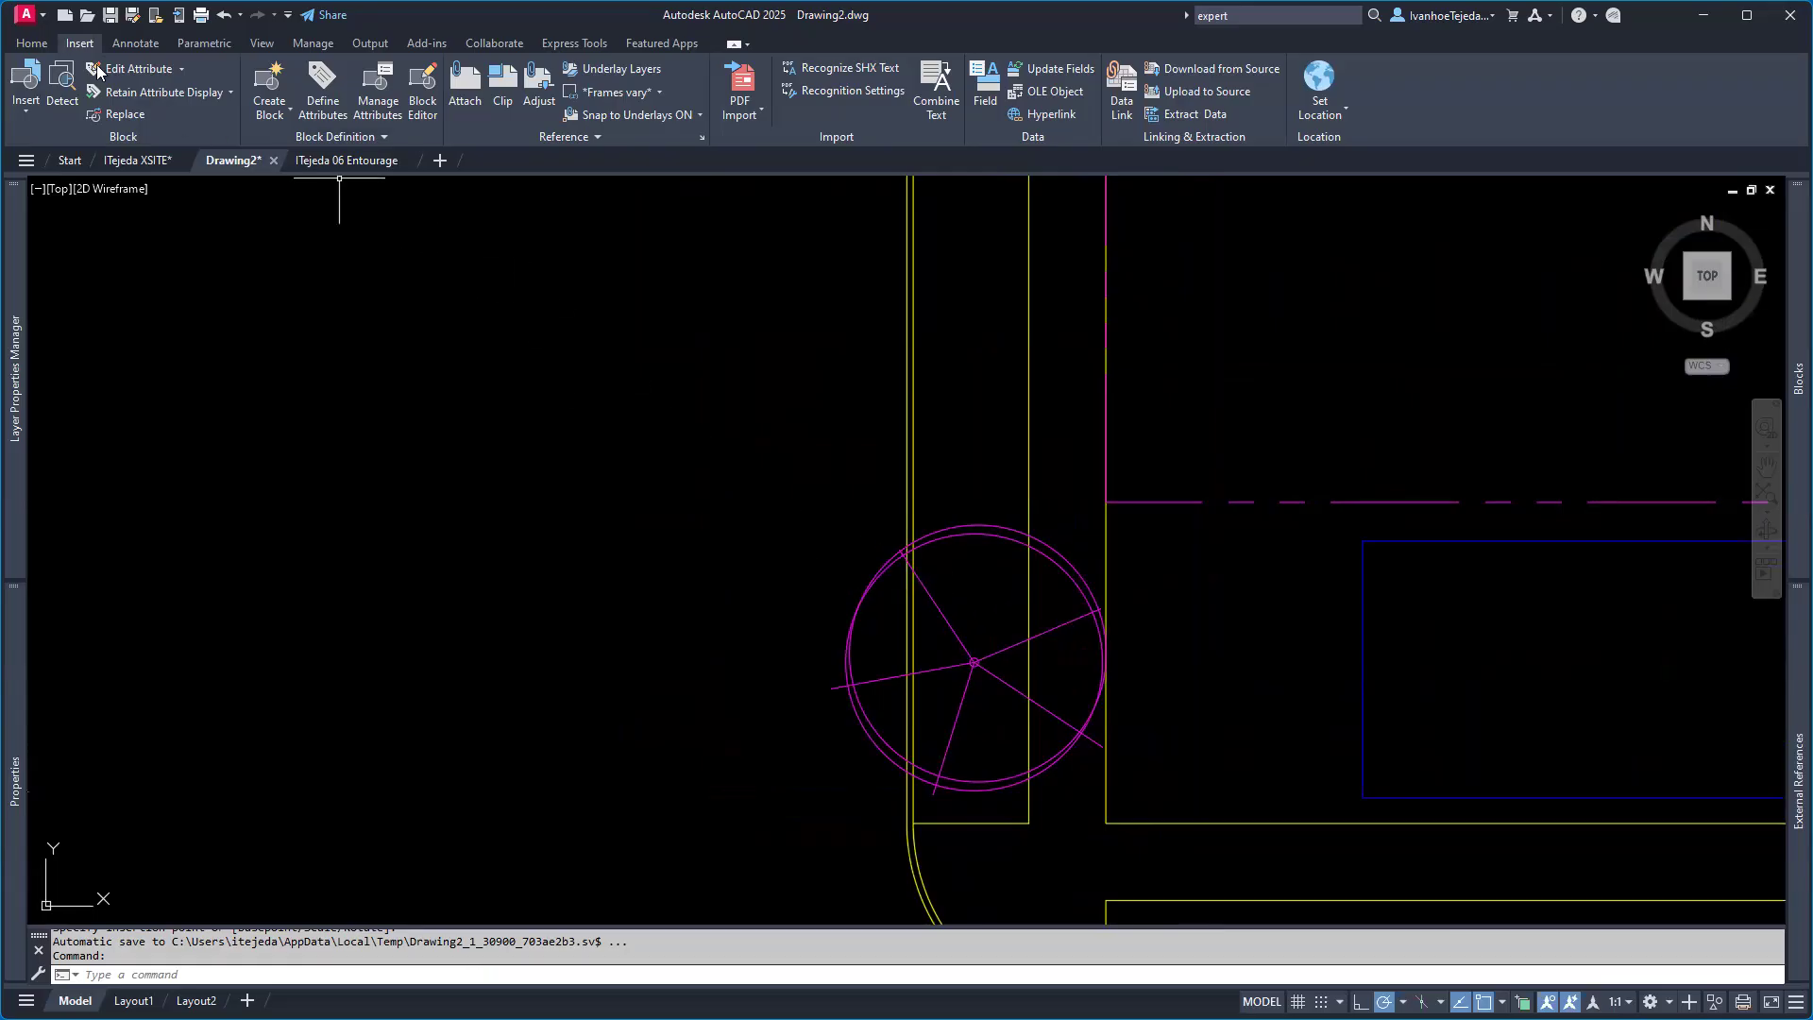
pyautogui.click(25, 44)
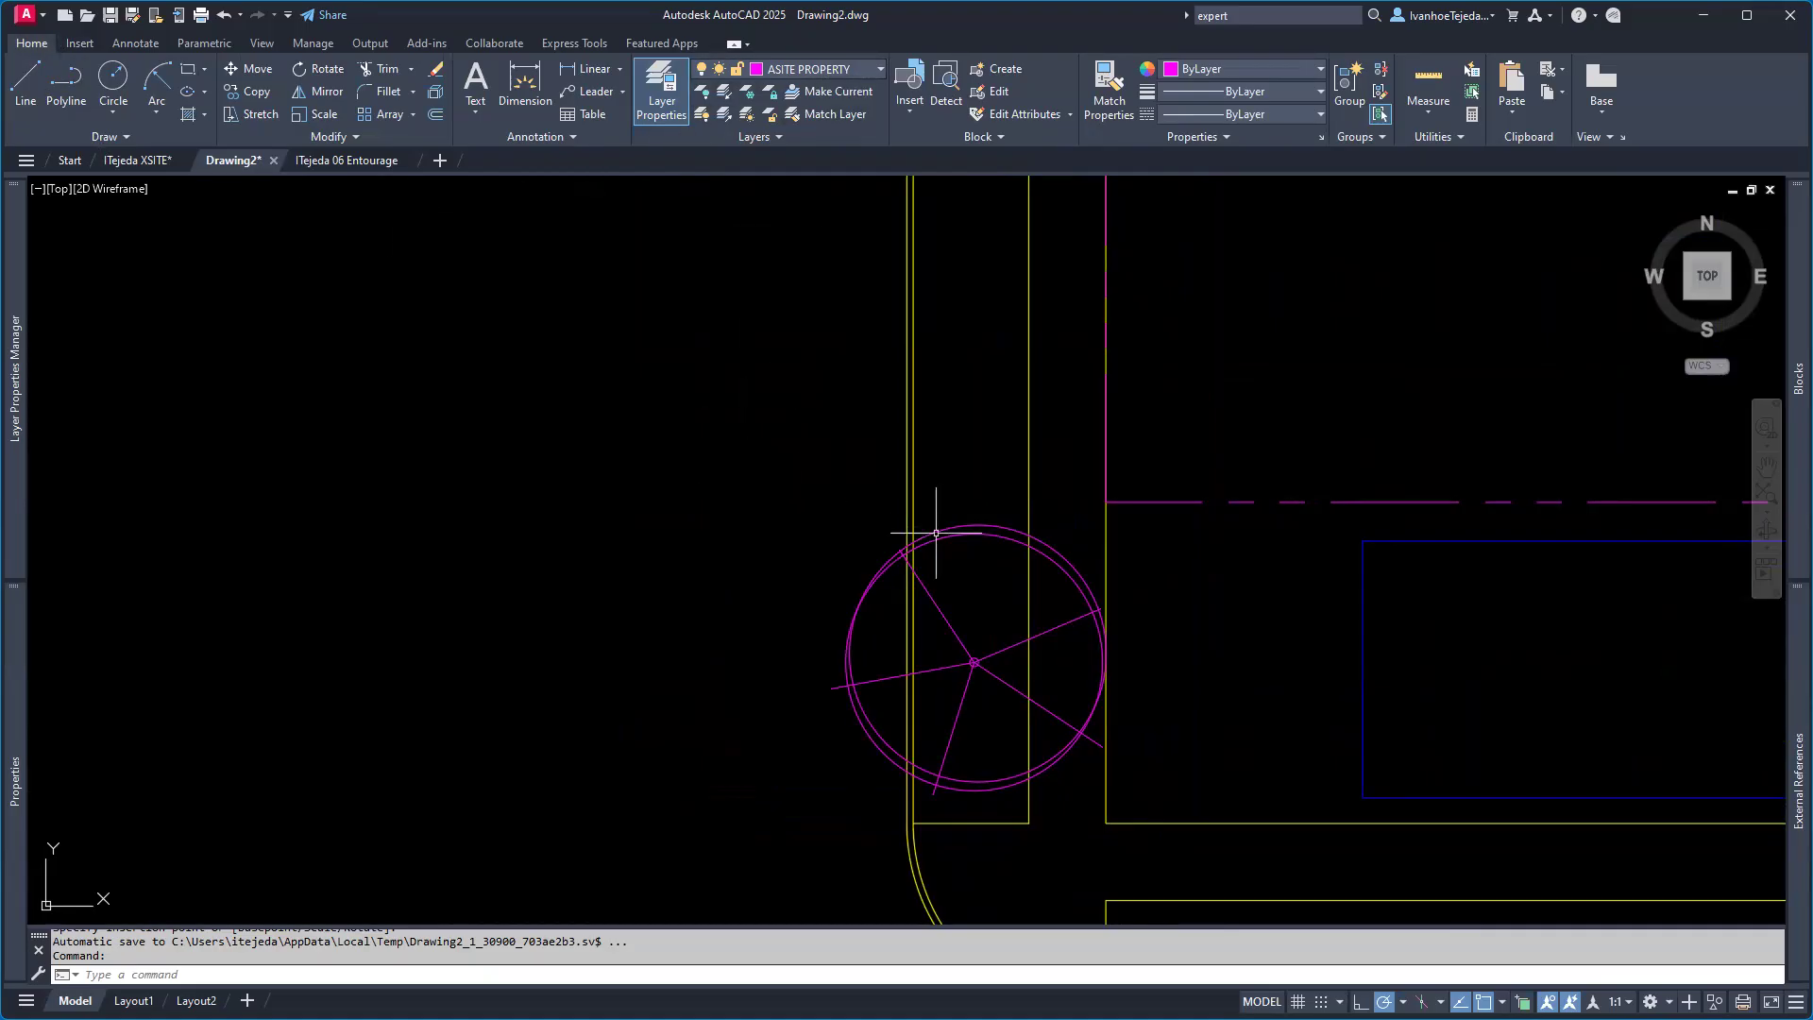
pyautogui.moveTo(988, 533)
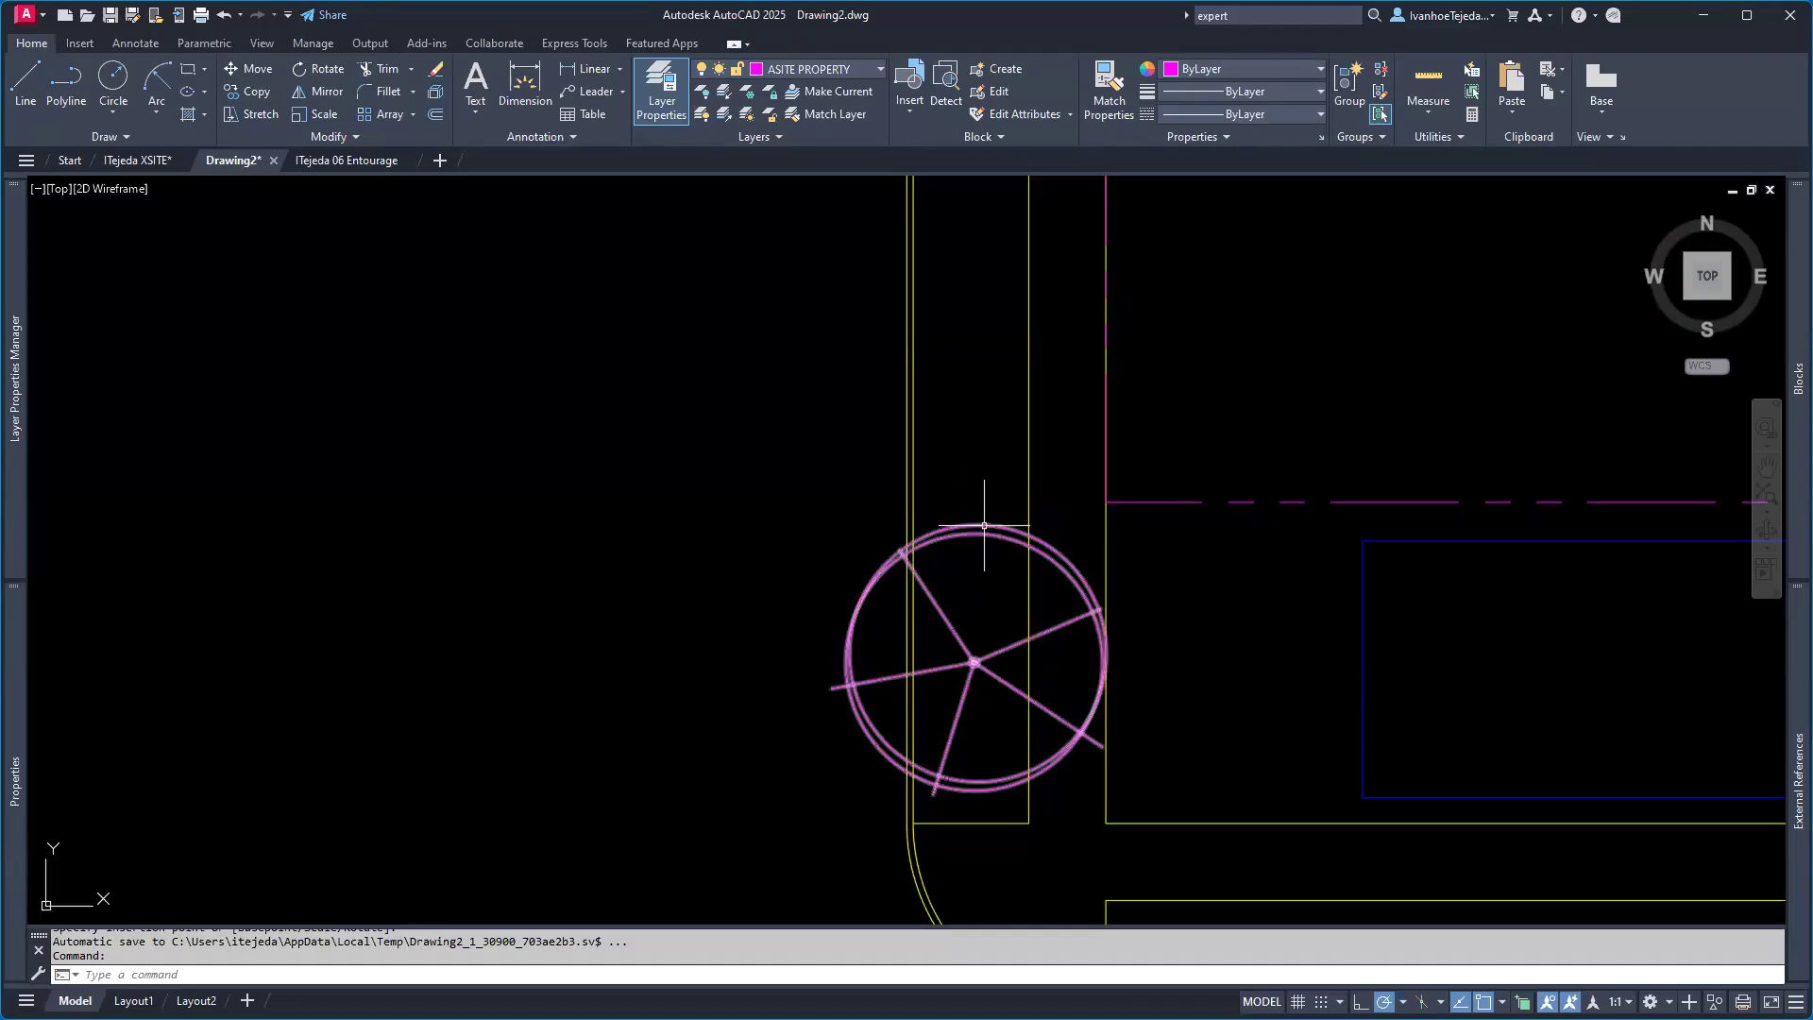
pyautogui.click(984, 525)
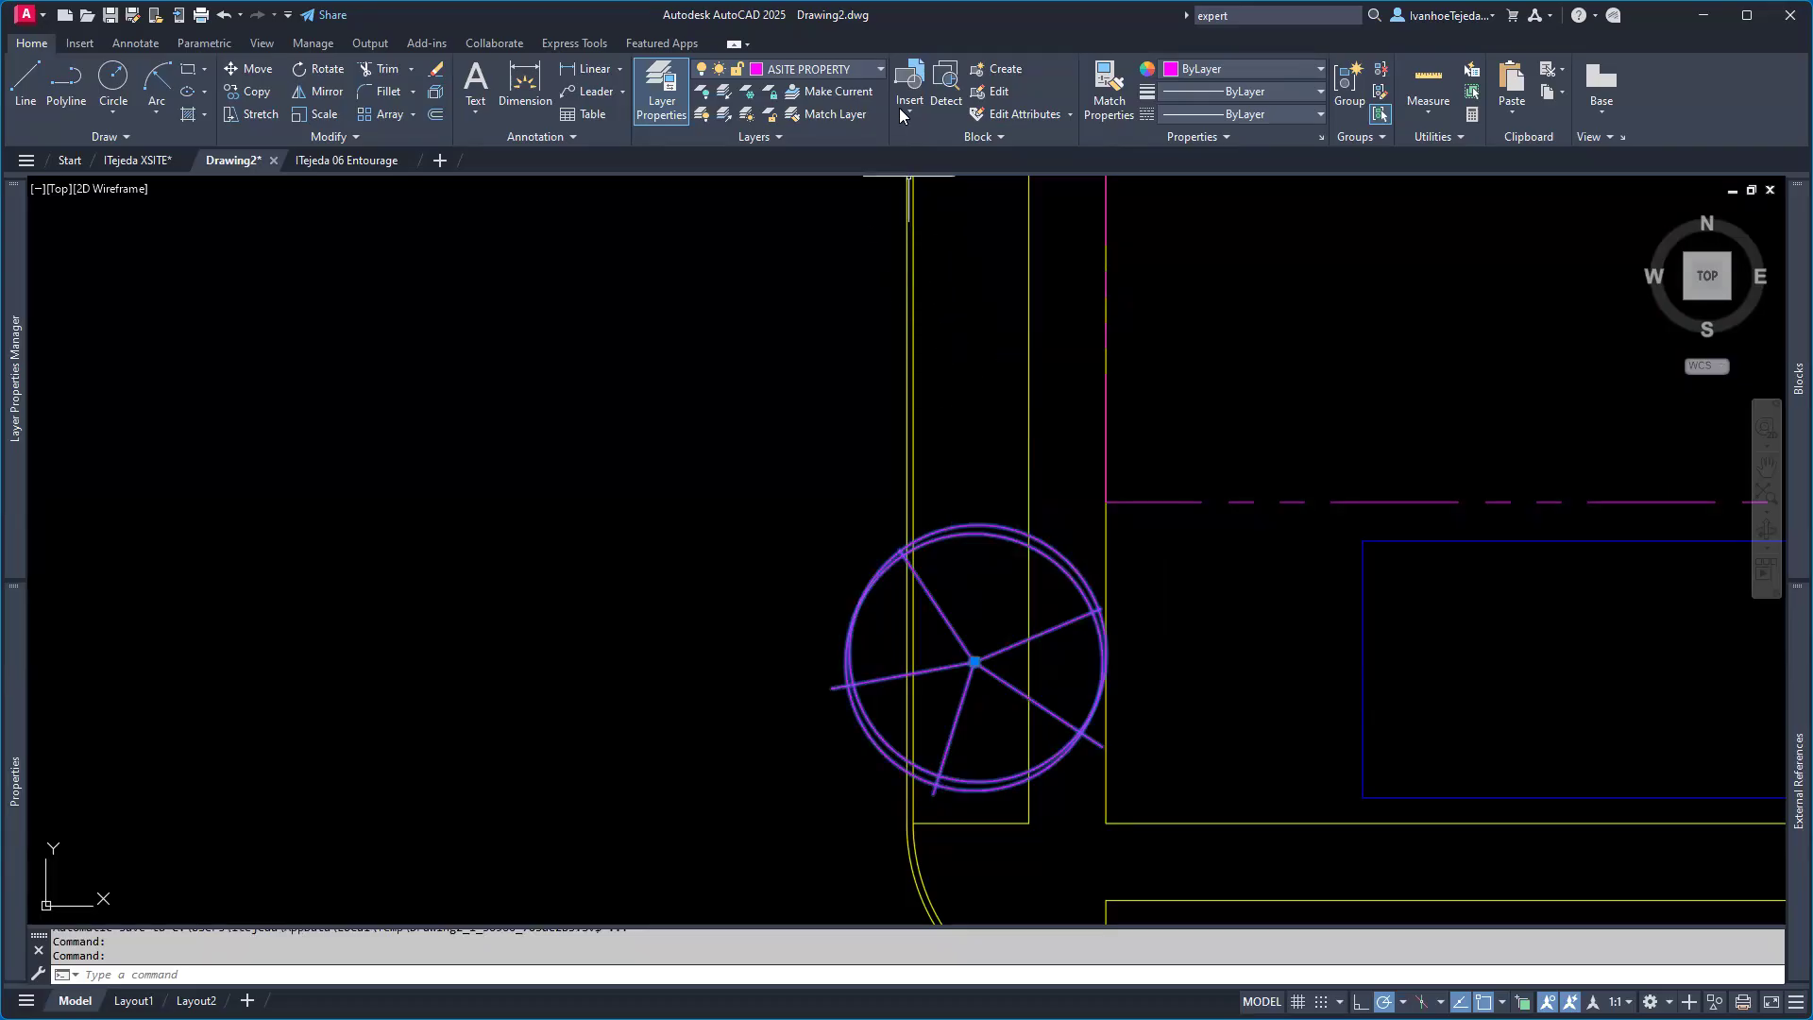
pyautogui.click(855, 70)
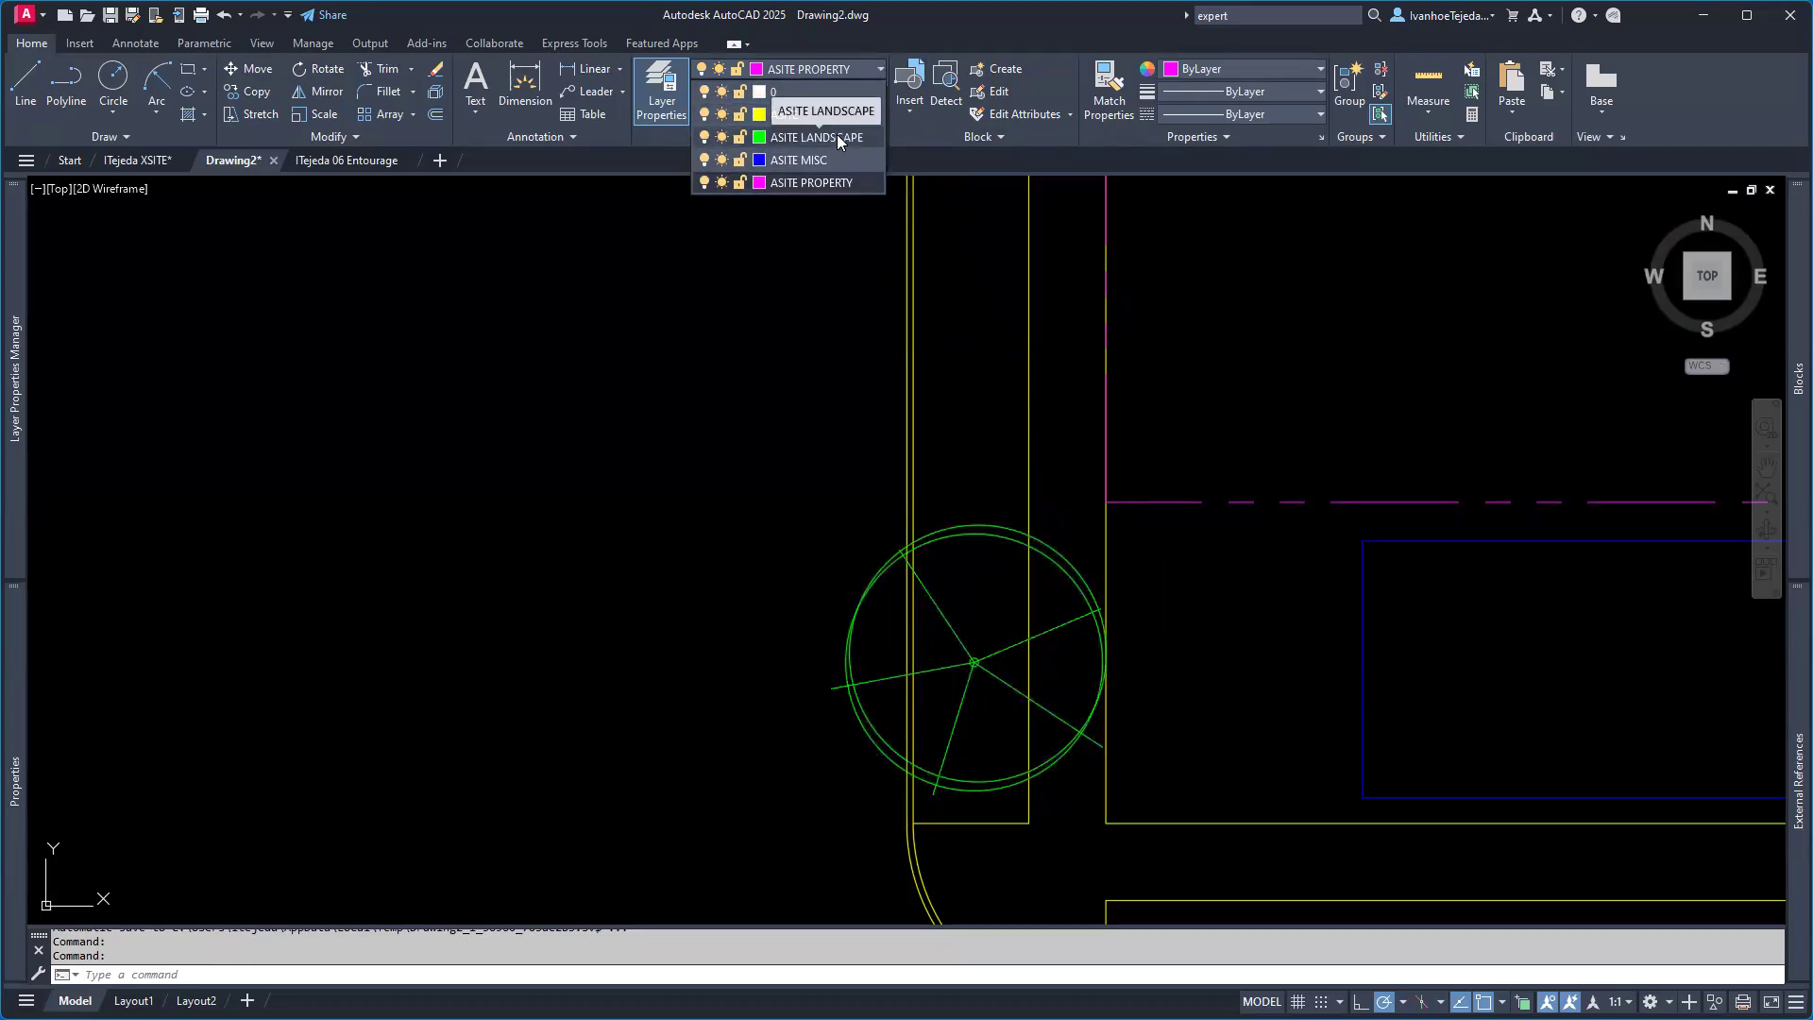
pyautogui.click(837, 137)
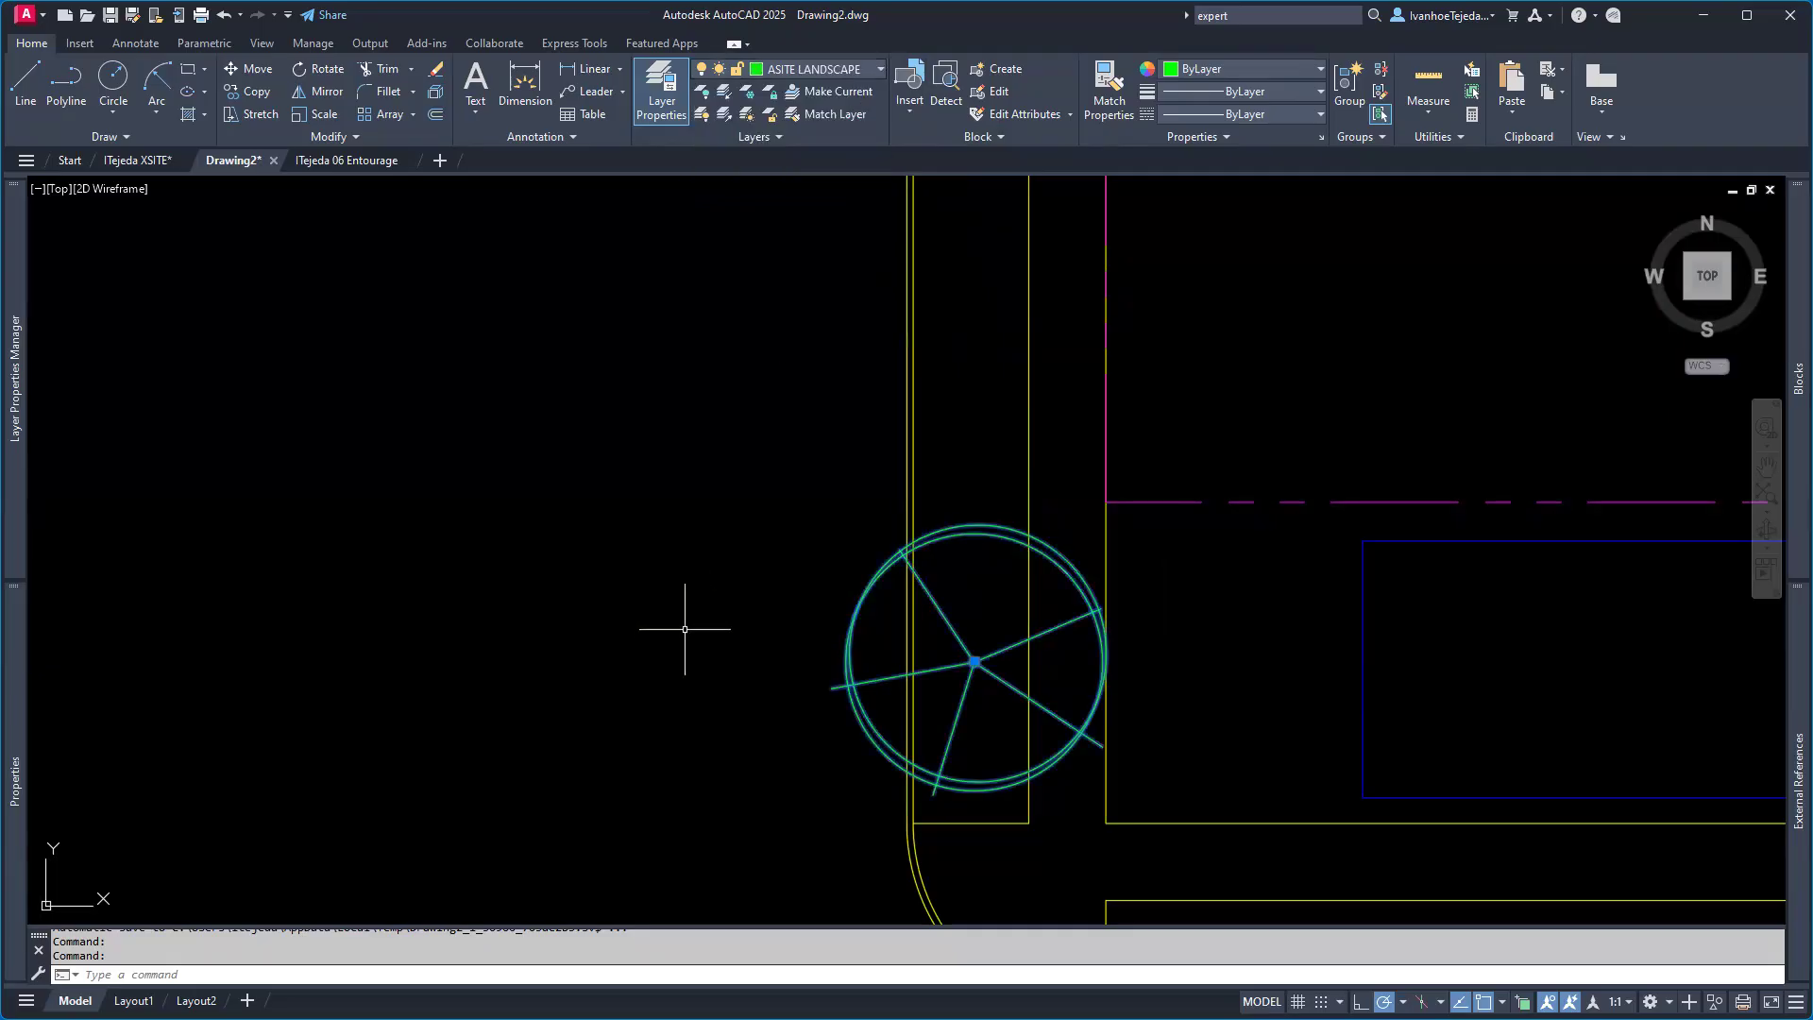
pyautogui.scroll(-4, 680, 557)
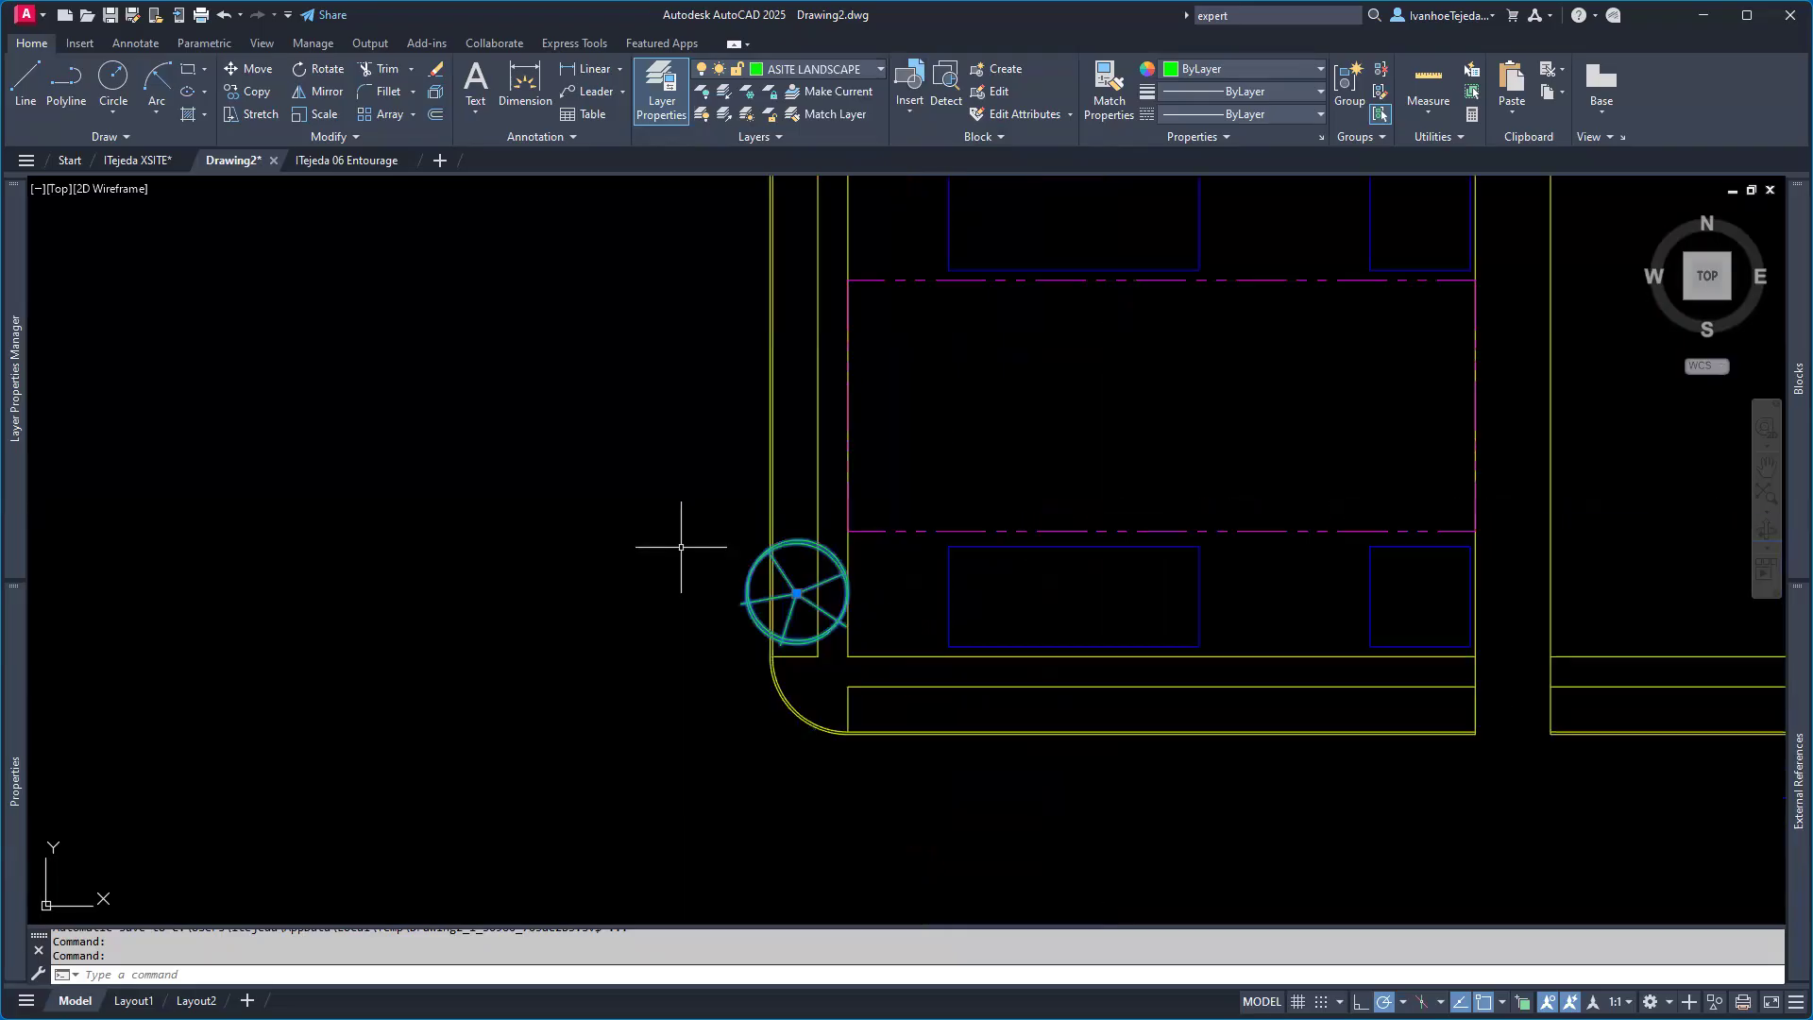
pyautogui.moveTo(669, 514); pyautogui.dragTo(666, 606, button='middle')
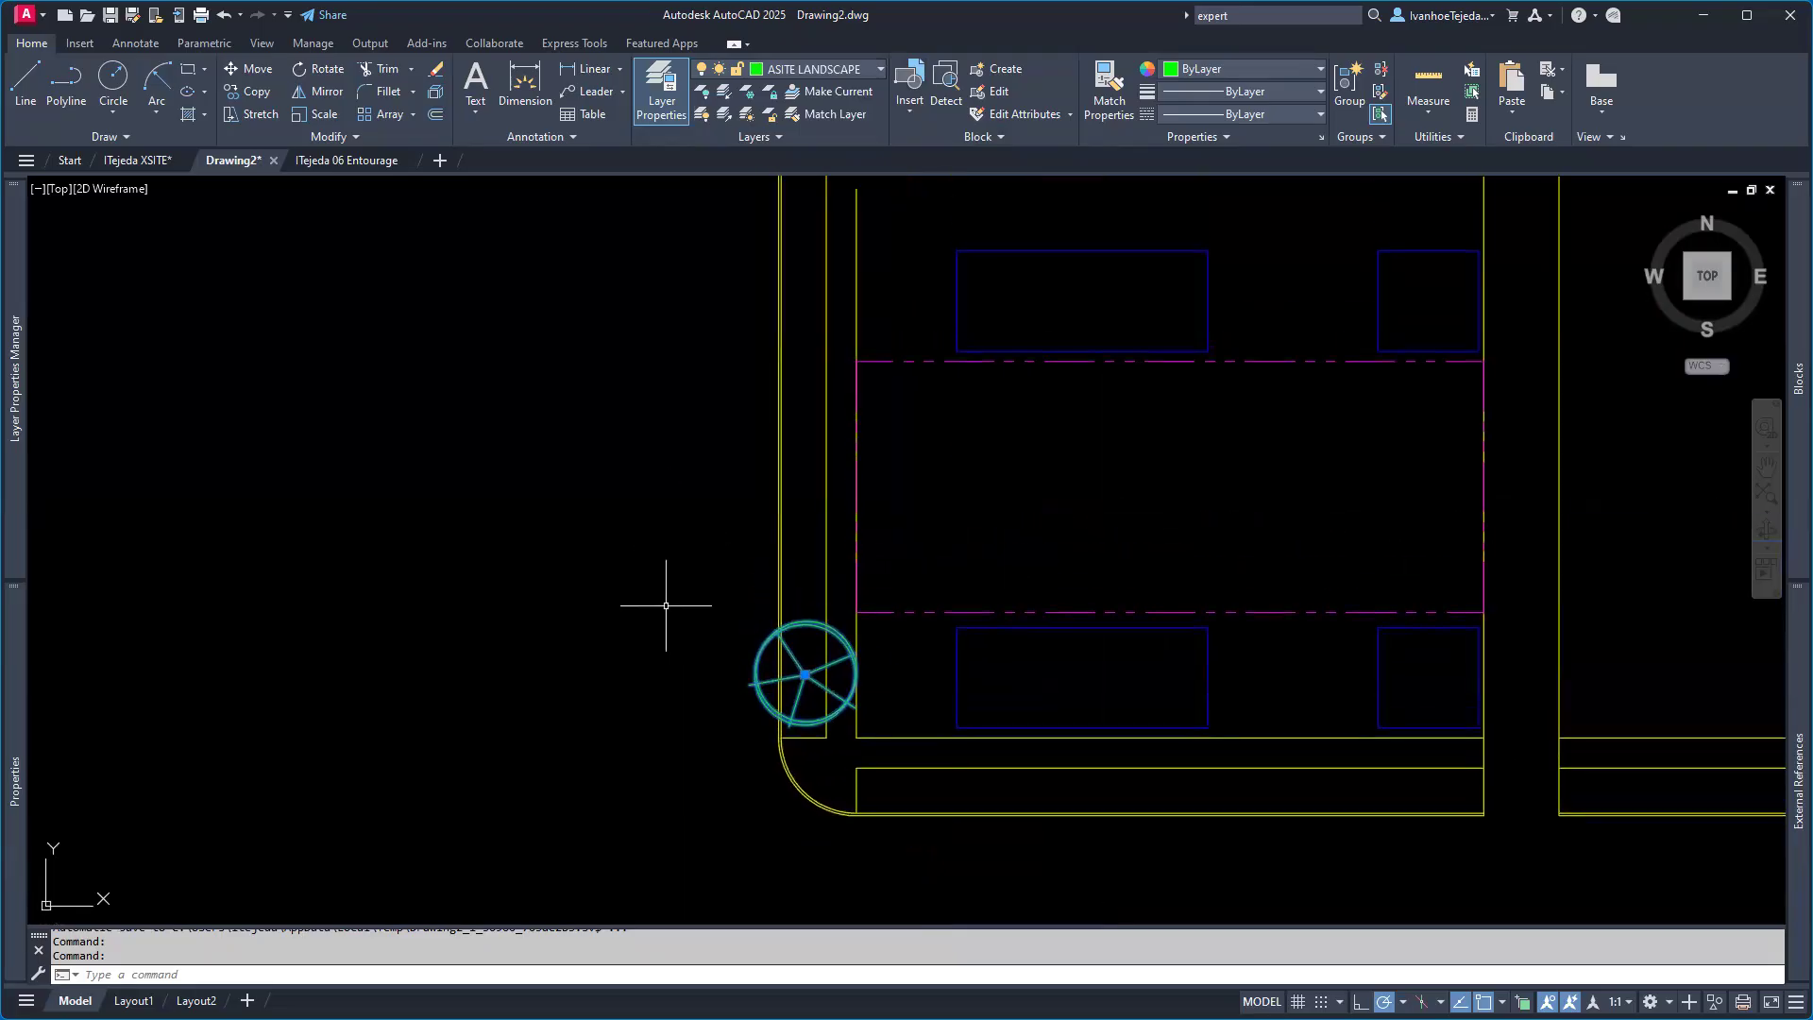
pyautogui.press('Escape')
pyautogui.press('Escape')
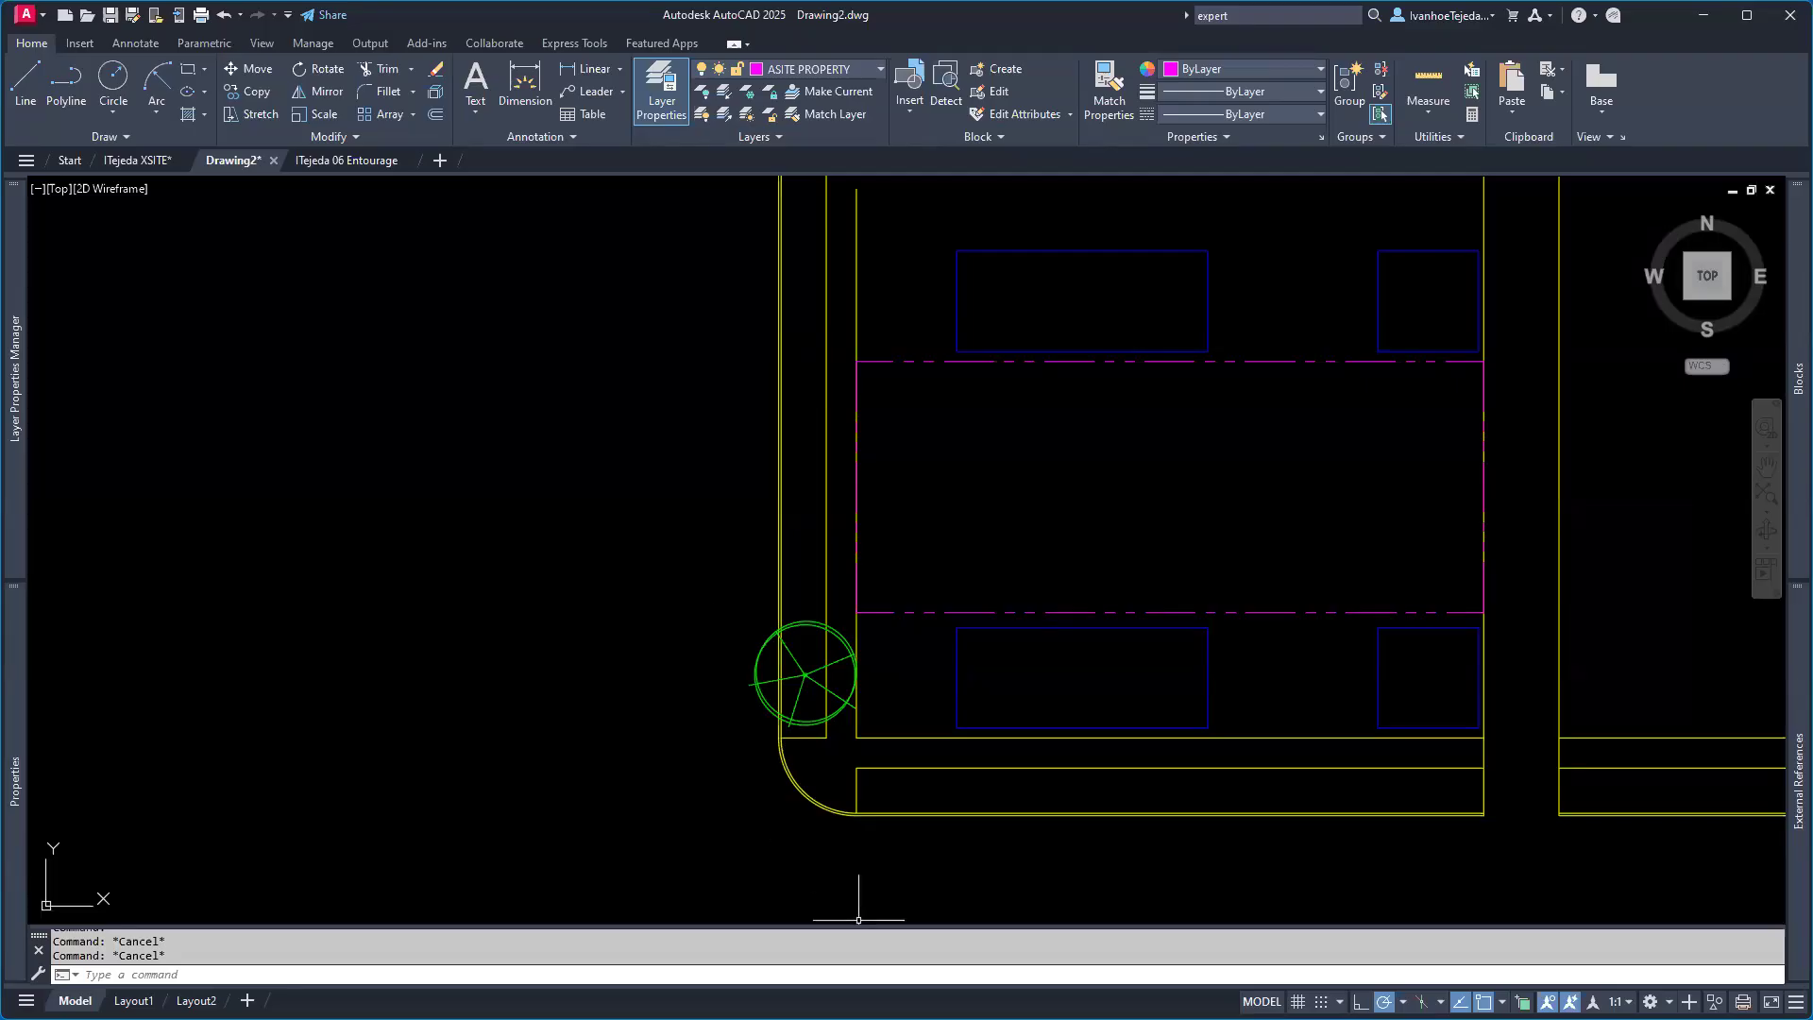
# Step: Examine the parkway tree positions along the sidewalks in the XSITE SU25 reference PDF and return to Drawing2 in AutoCAD
pyautogui.hotkey('alt', 'Tab')
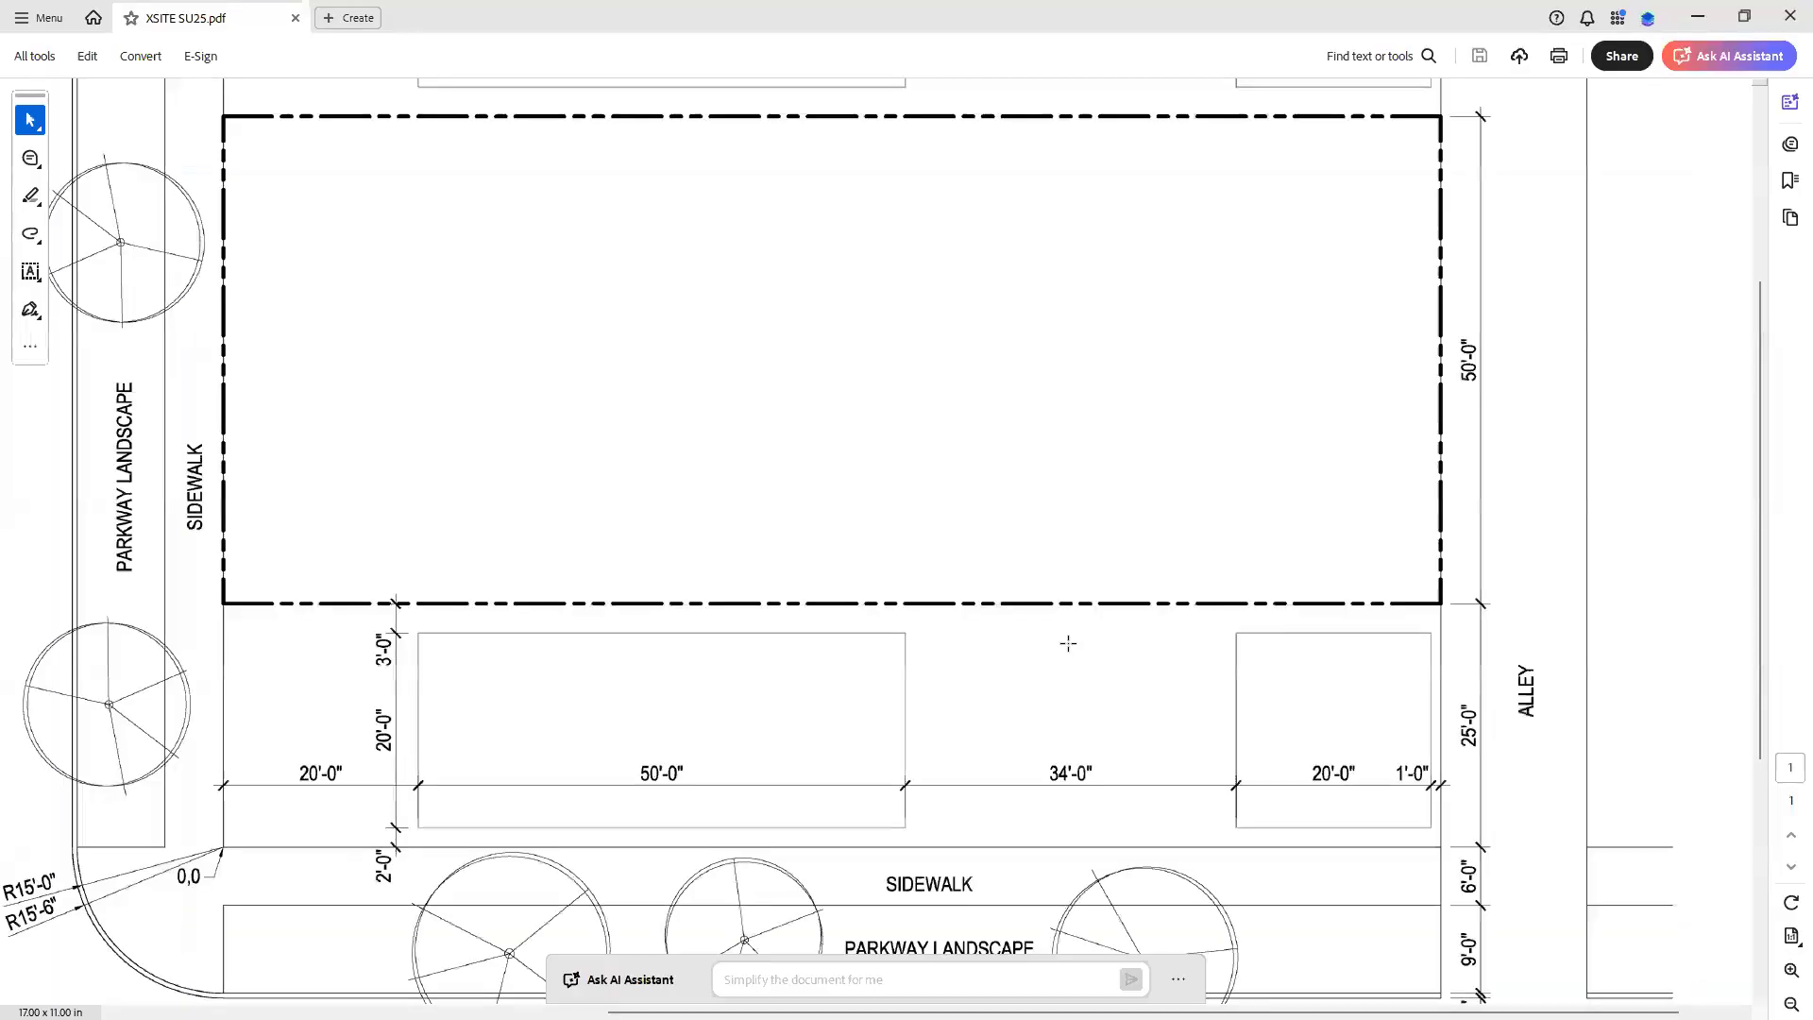
pyautogui.scroll(-3, 1068, 643)
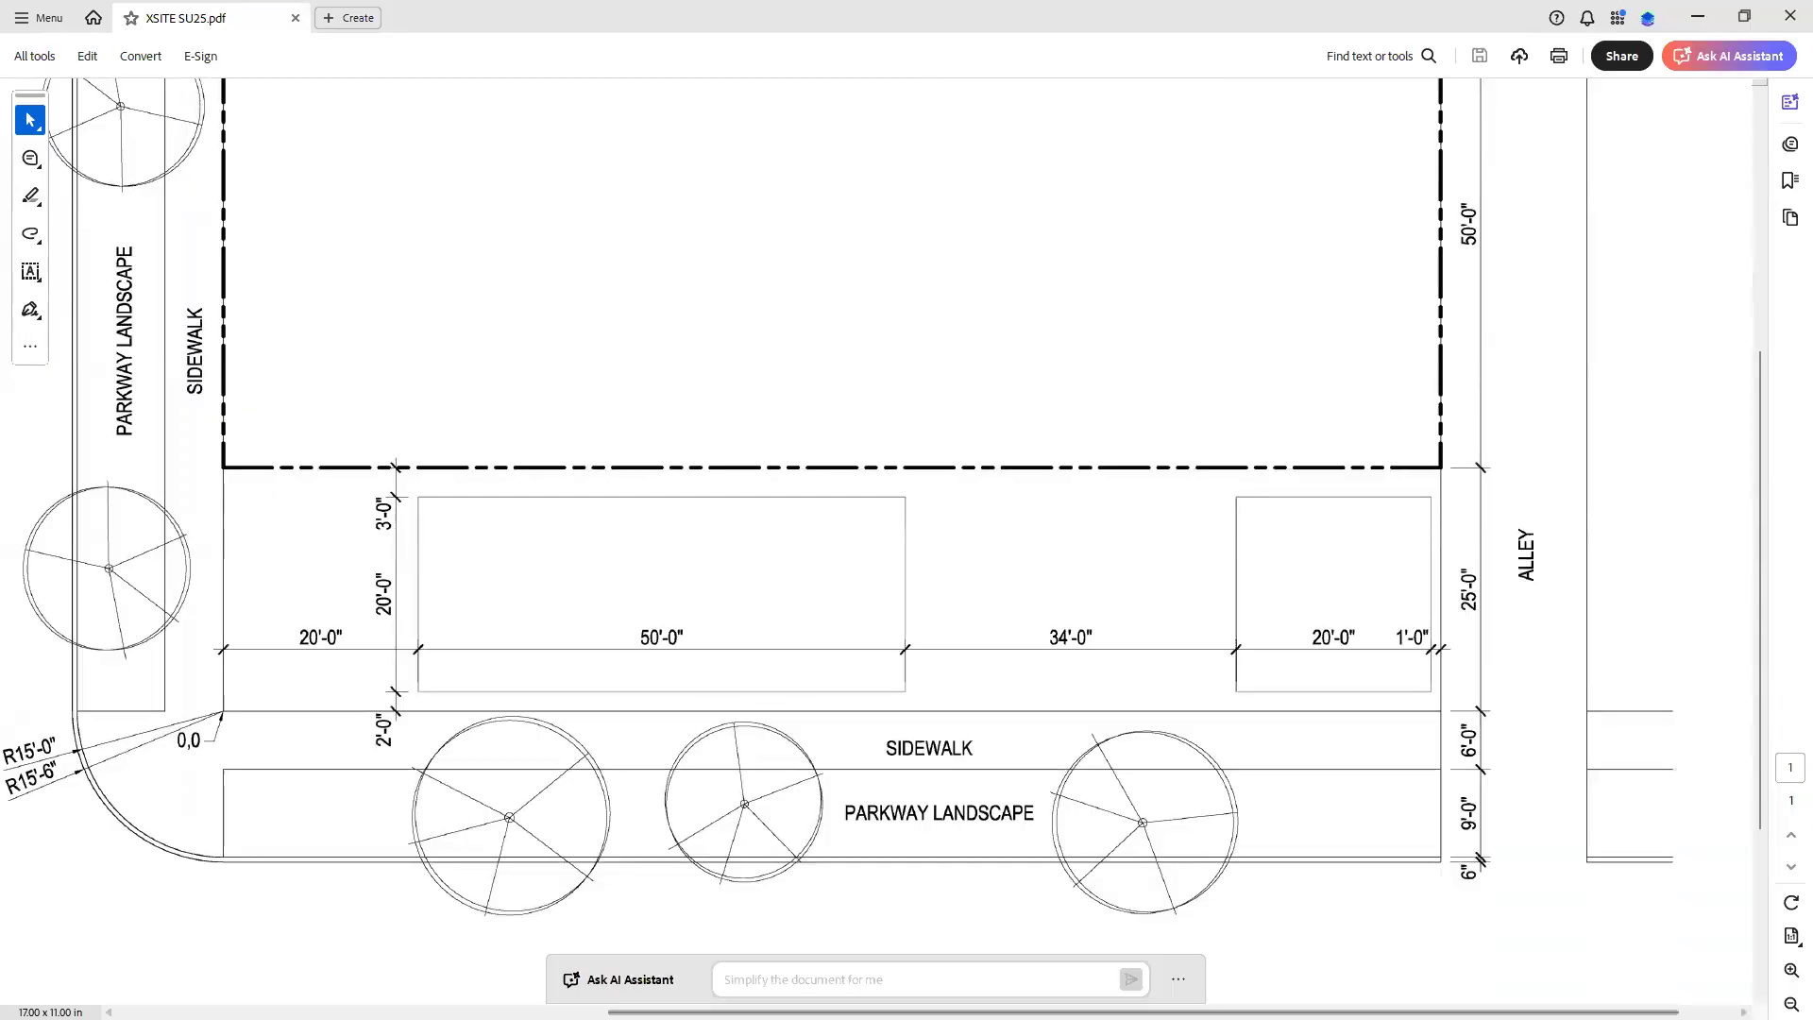
pyautogui.moveTo(1142, 1011); pyautogui.dragTo(989, 1012)
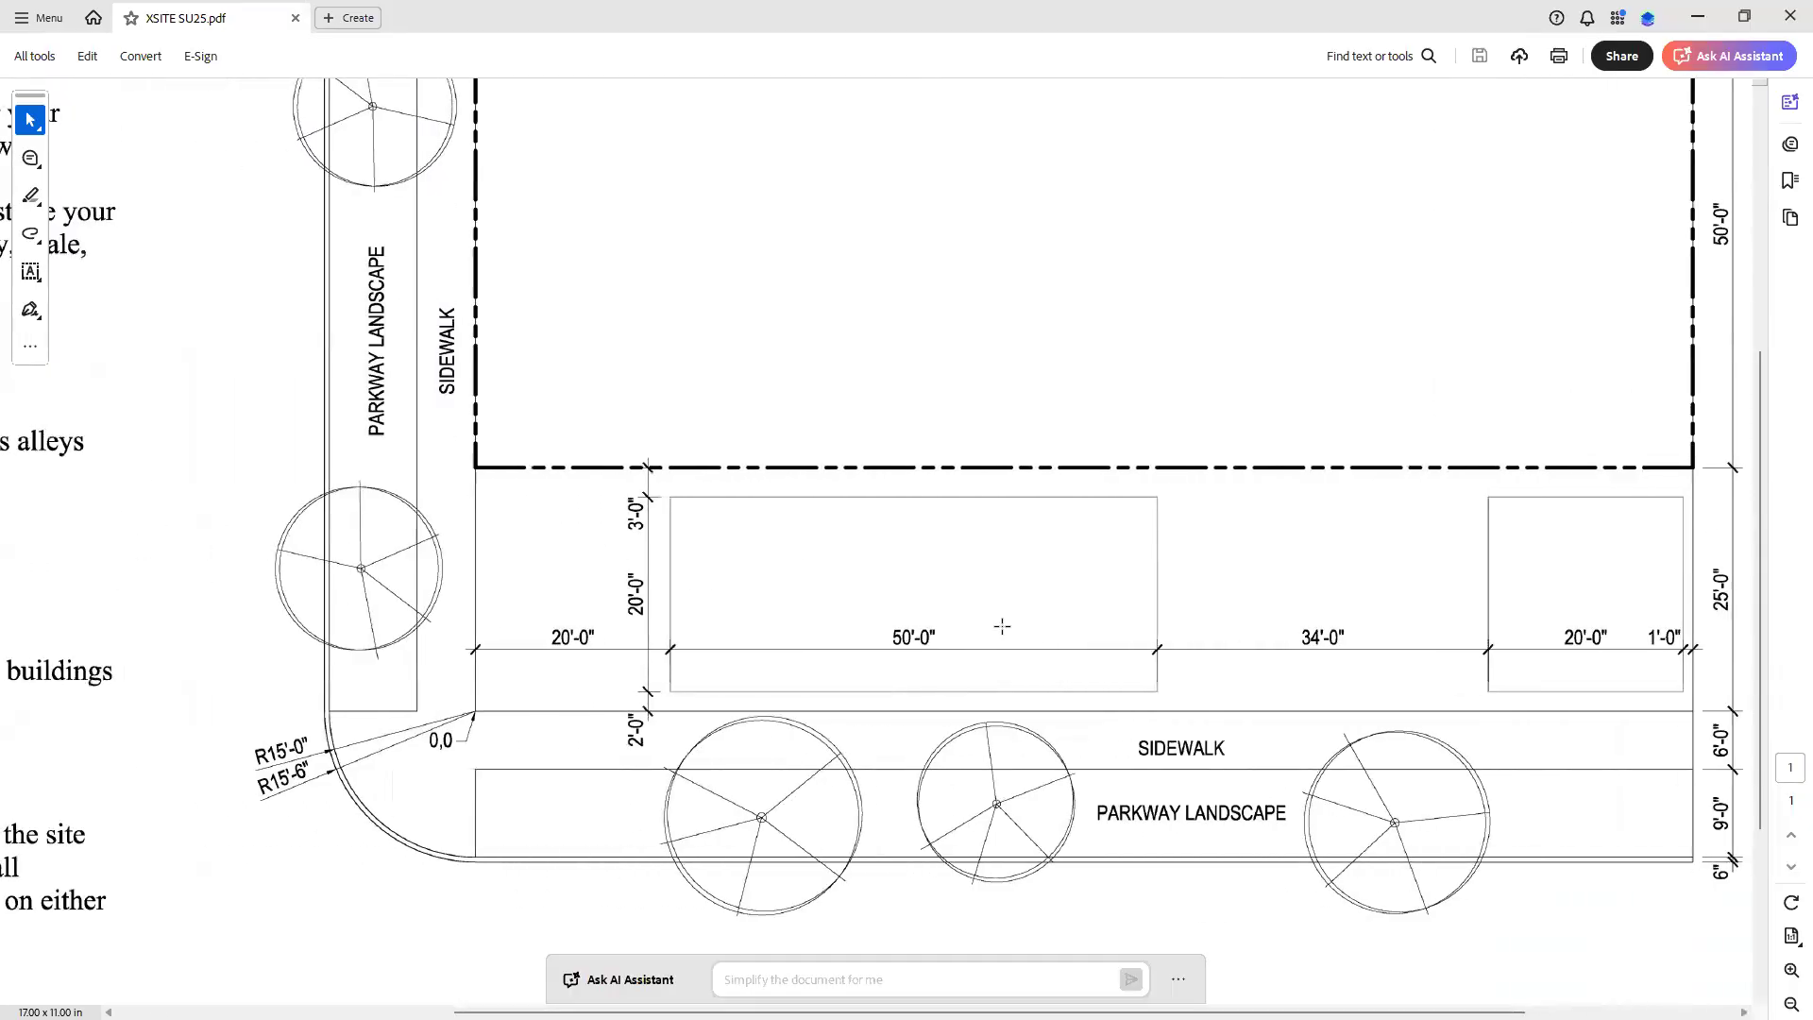
pyautogui.scroll(1, 1605, 870)
pyautogui.click(1792, 1004)
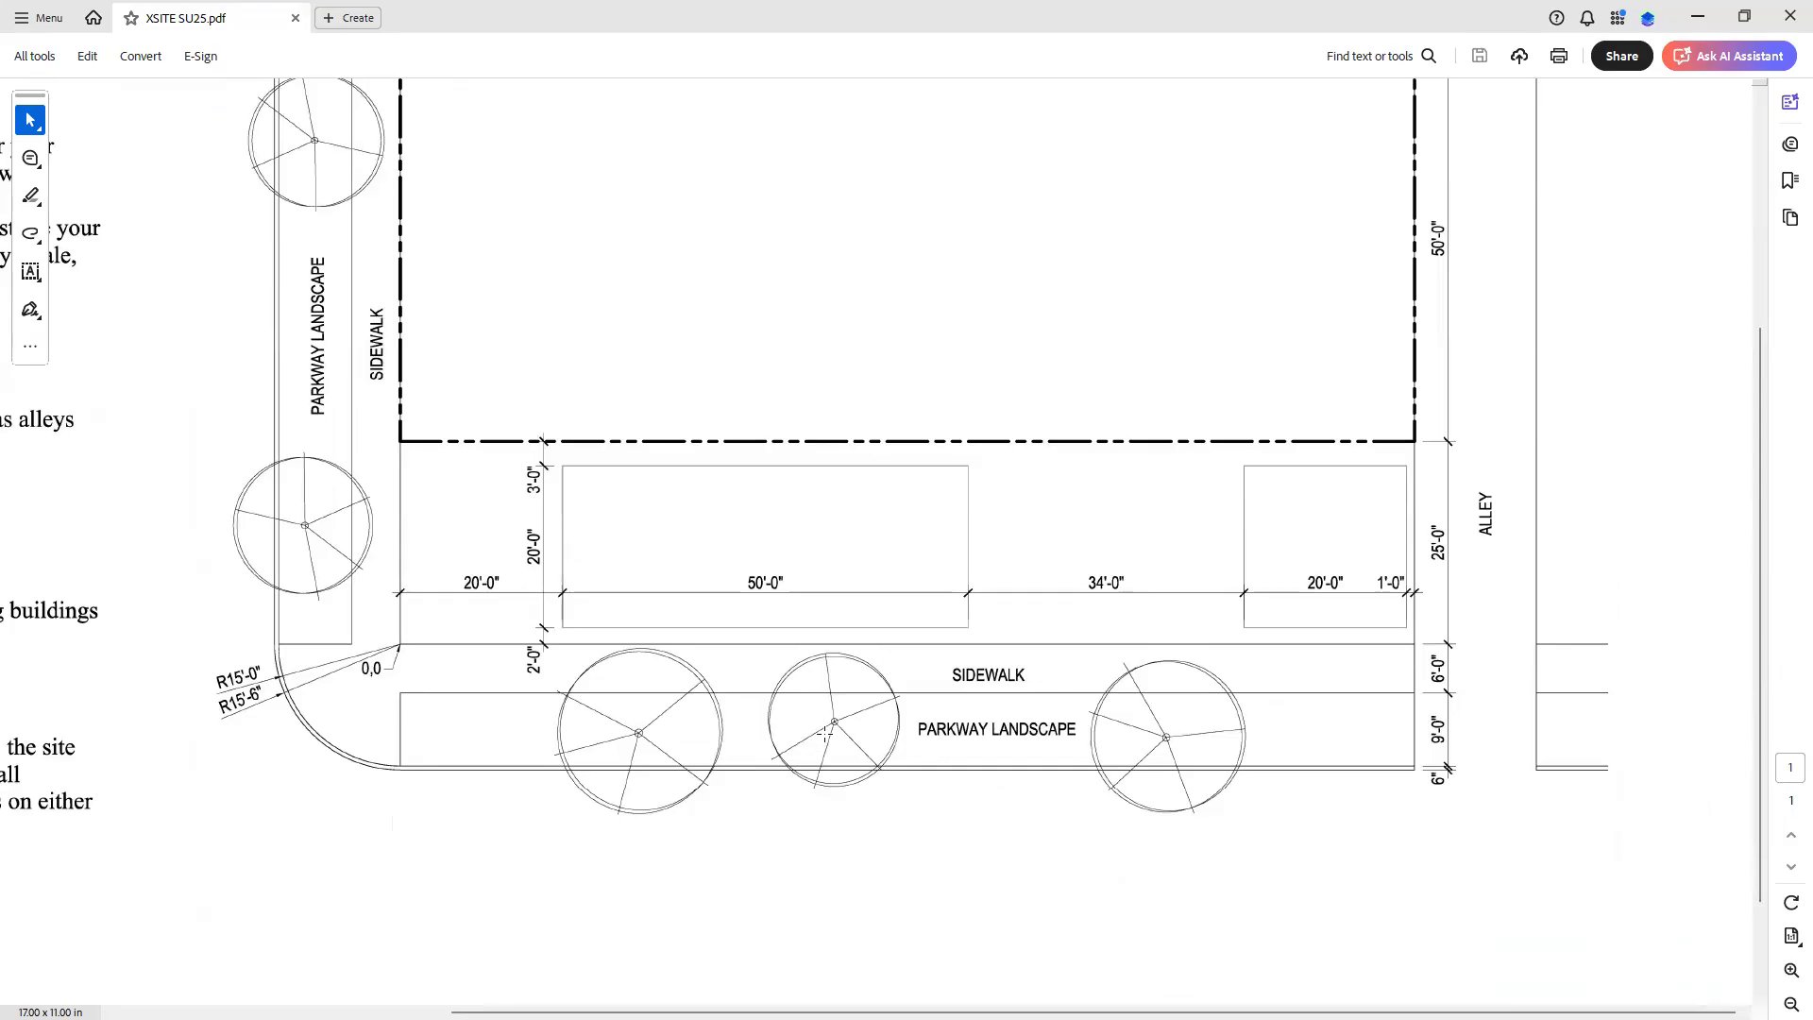
pyautogui.scroll(2, 807, 503)
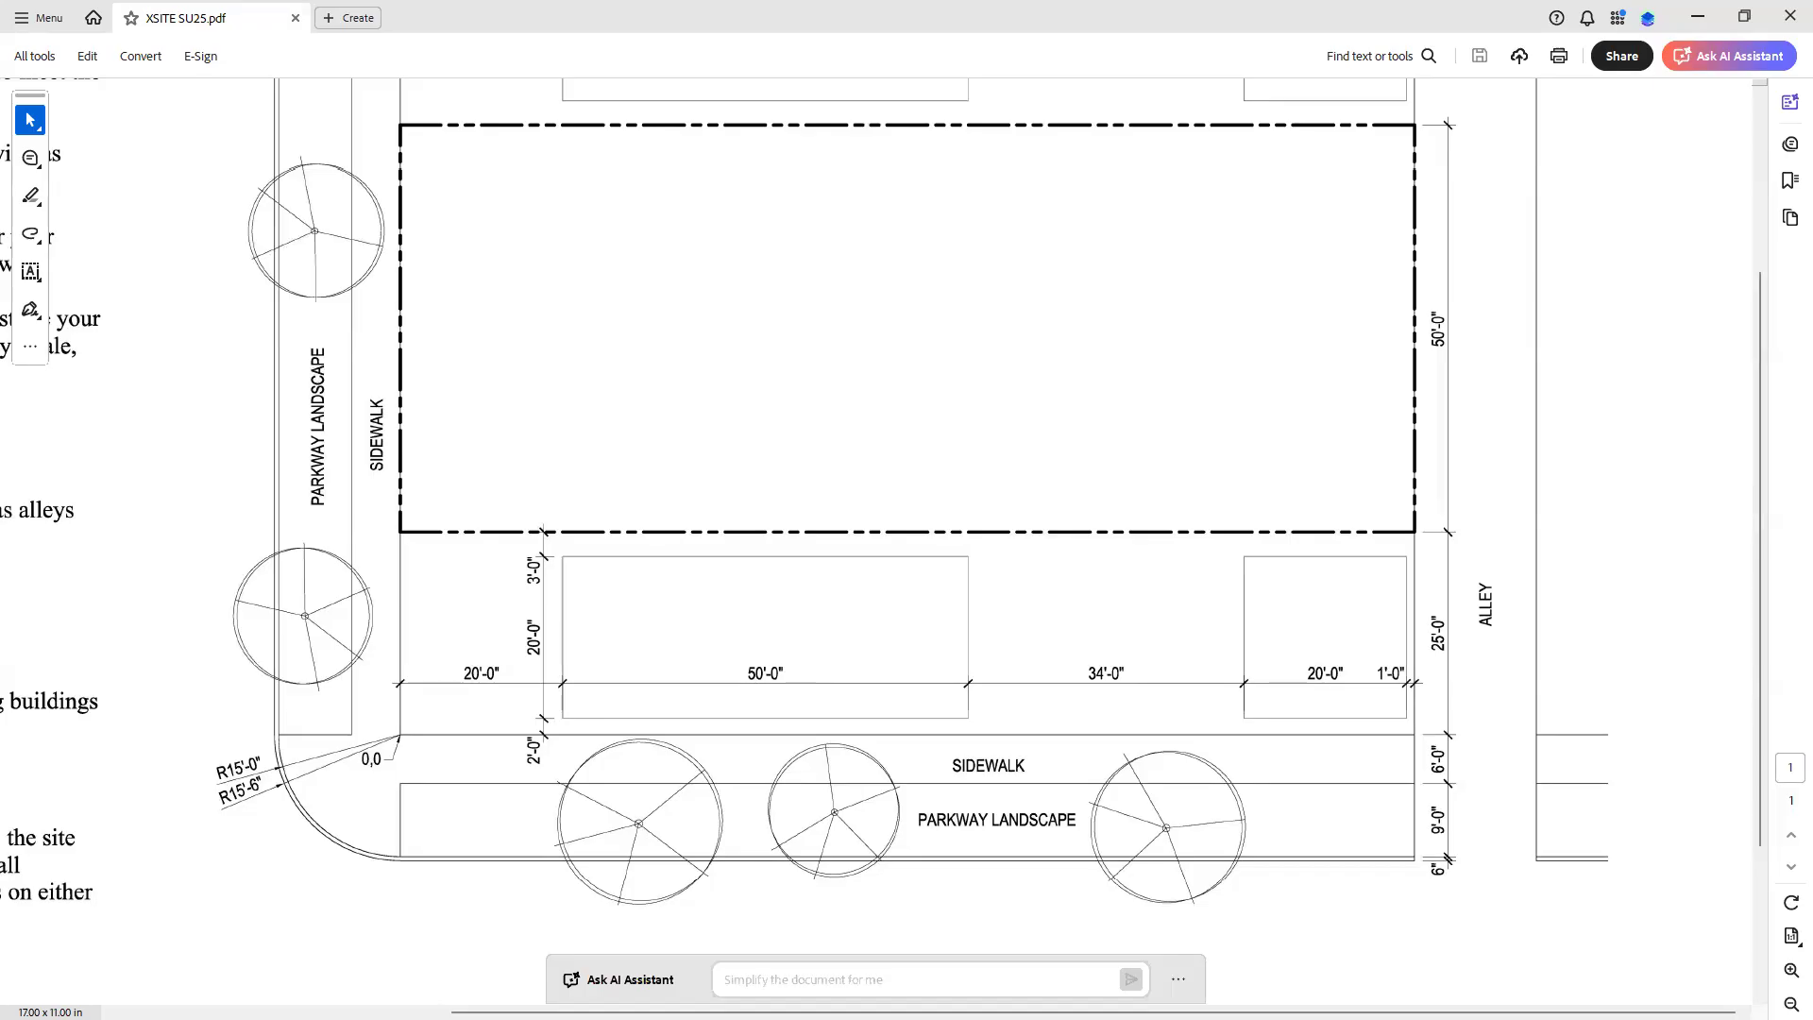
pyautogui.hotkey('alt', 'Tab')
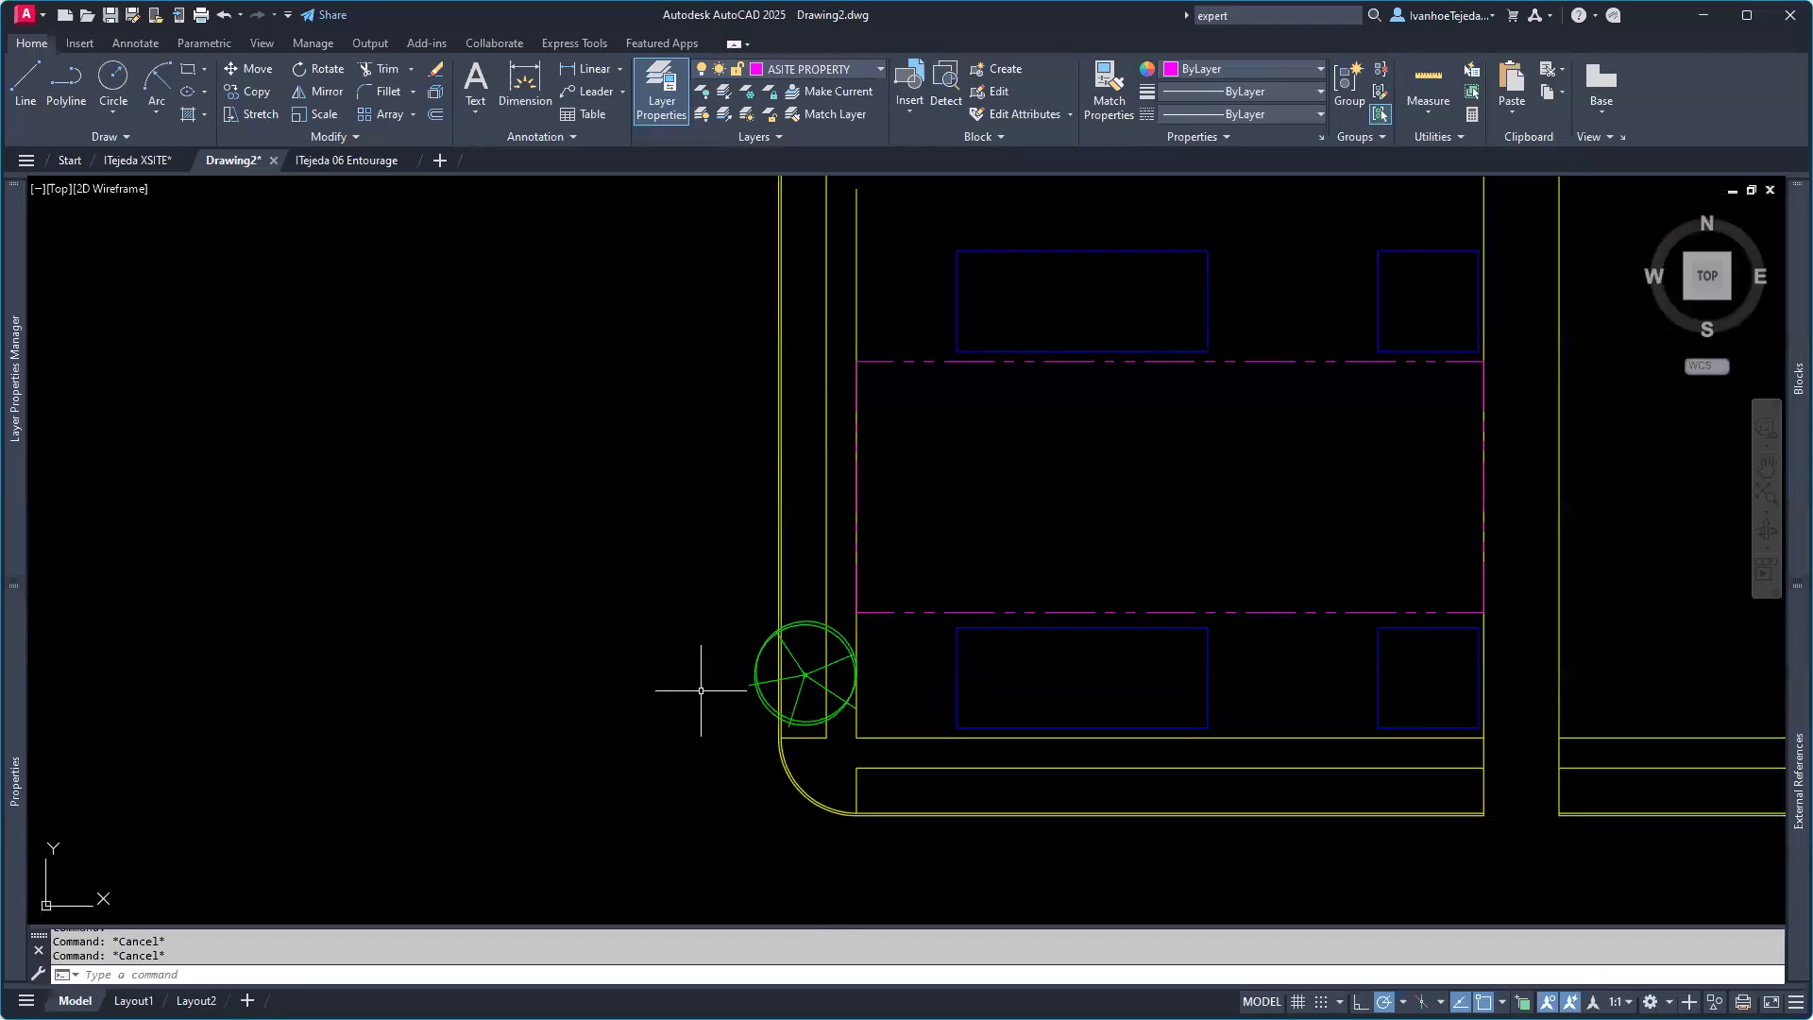
# Step: Copy the vertical parkway's tree straight up at 25' and 50' from the original
pyautogui.moveTo(701, 690); pyautogui.dragTo(696, 769, button='middle')
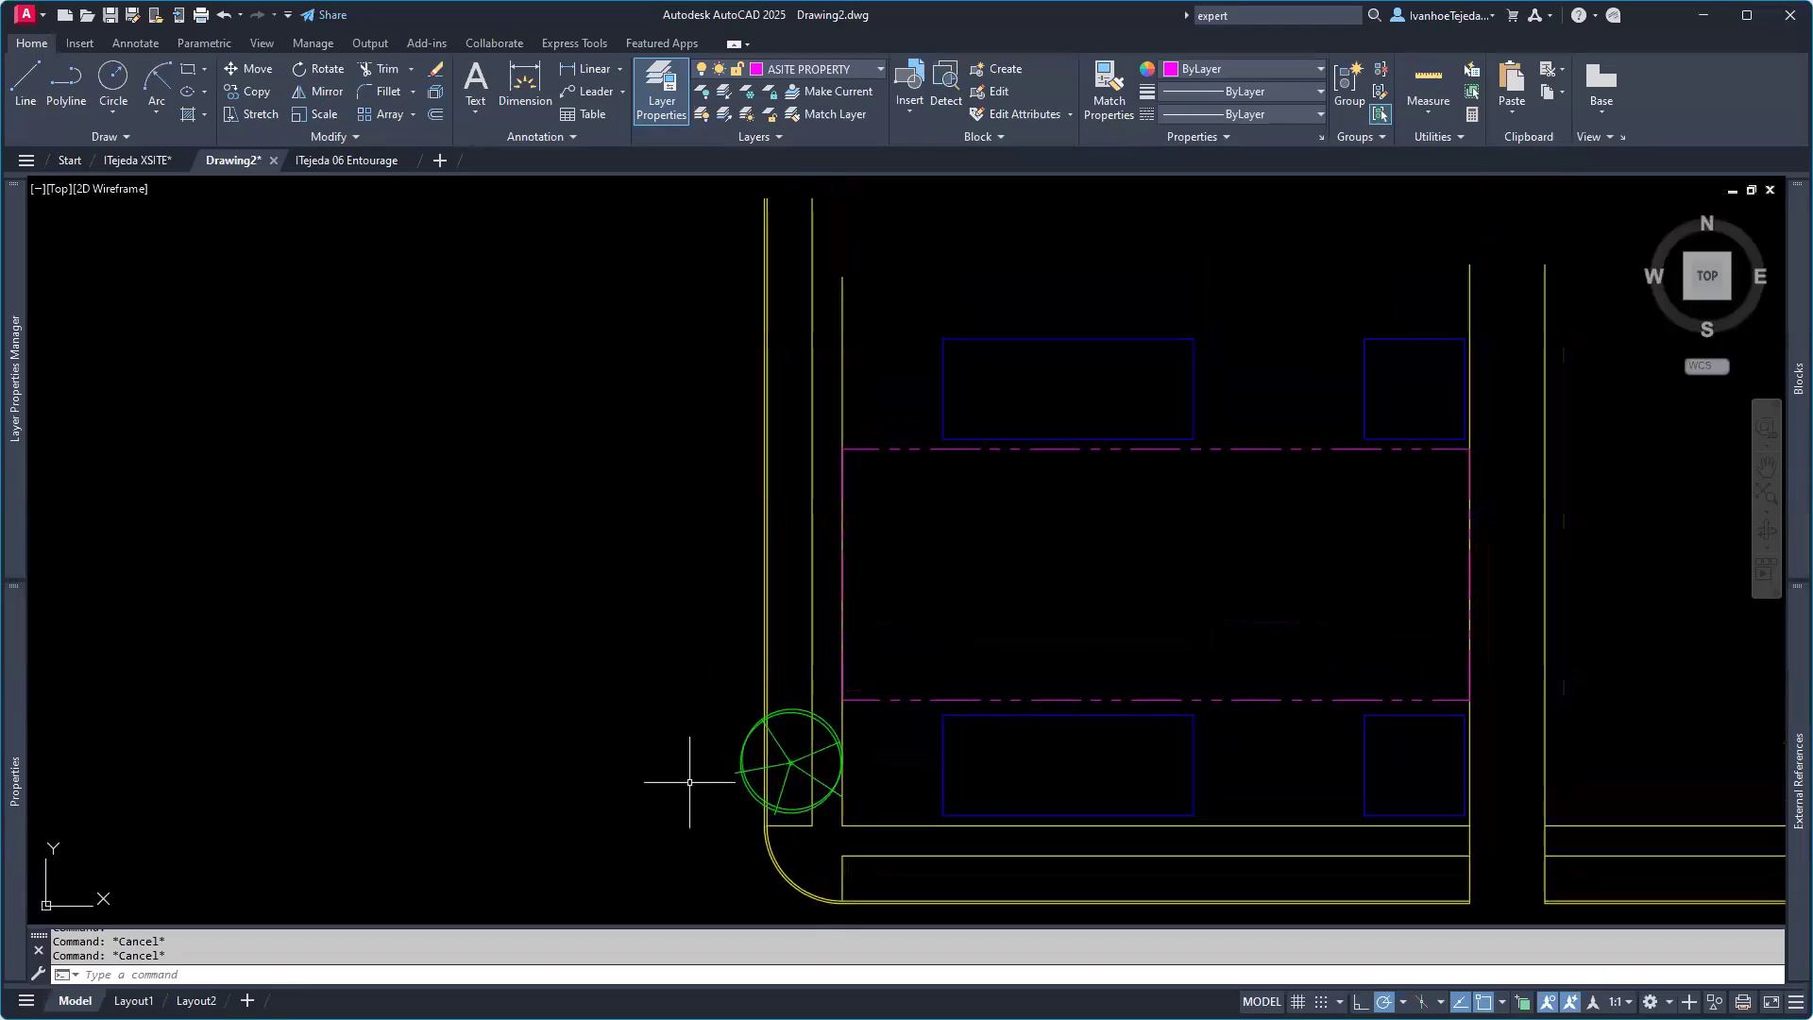
pyautogui.click(787, 767)
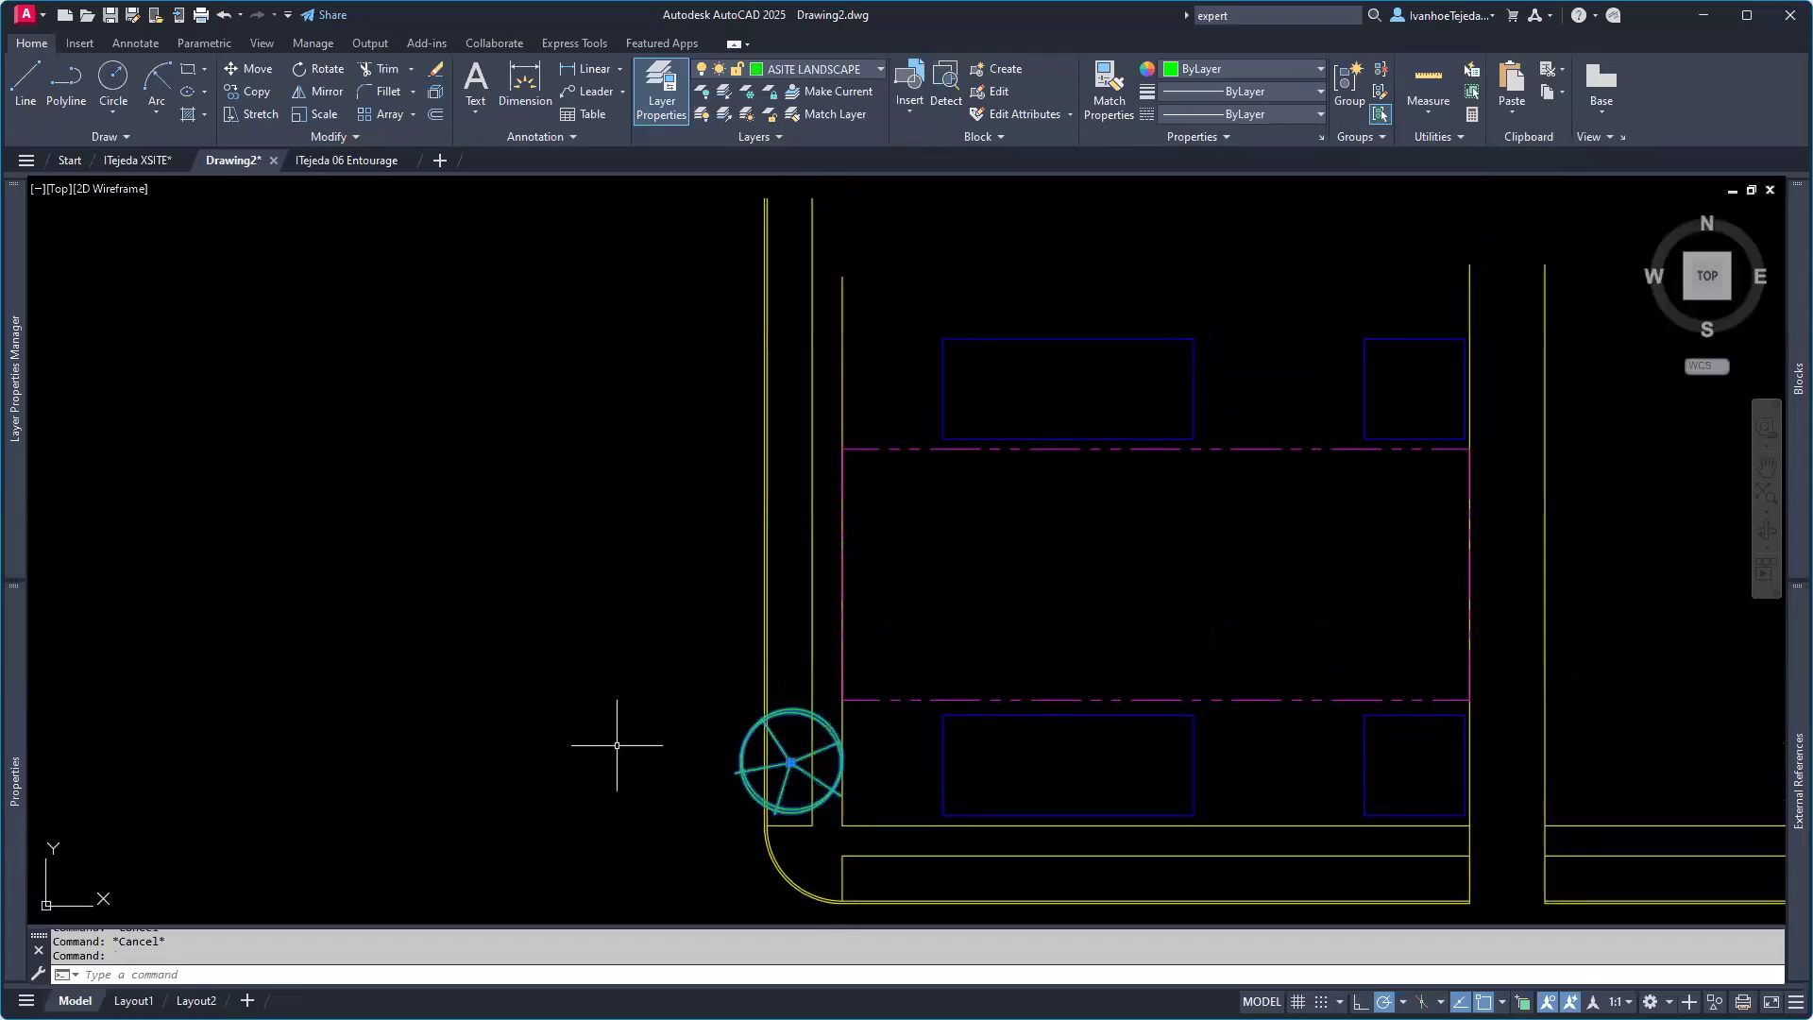
pyautogui.write('CP')
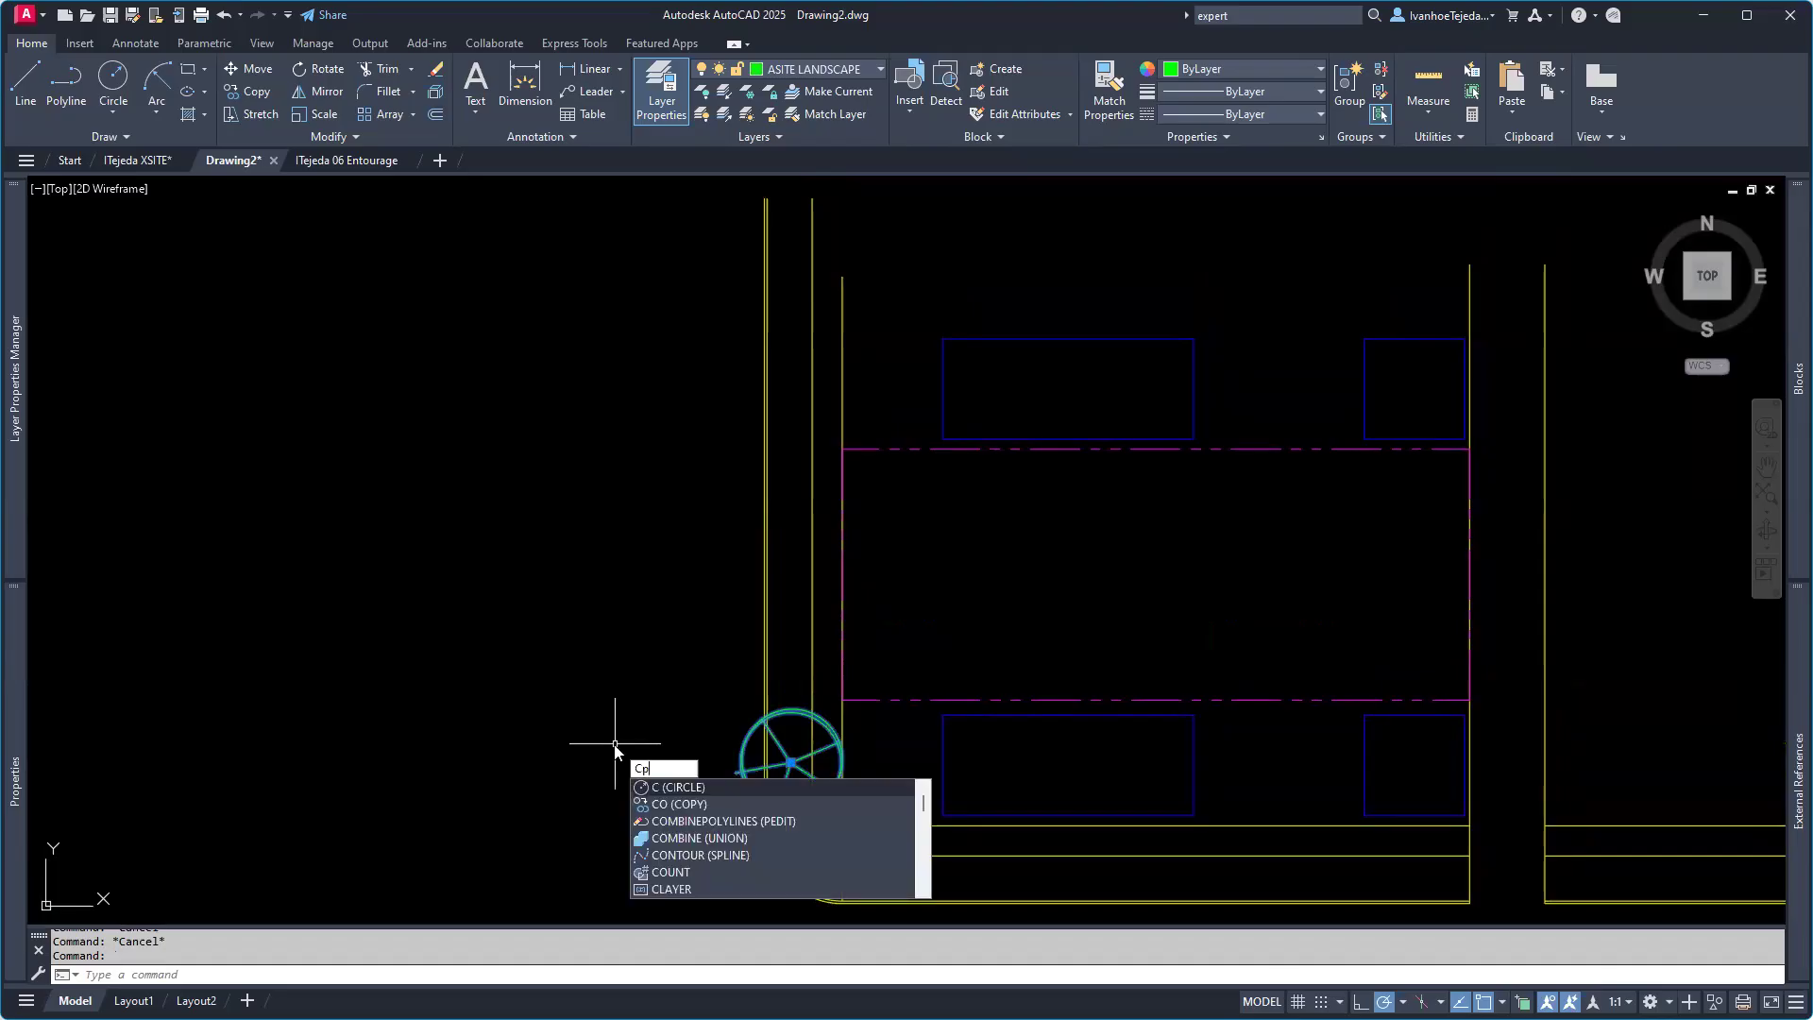
pyautogui.press('Return')
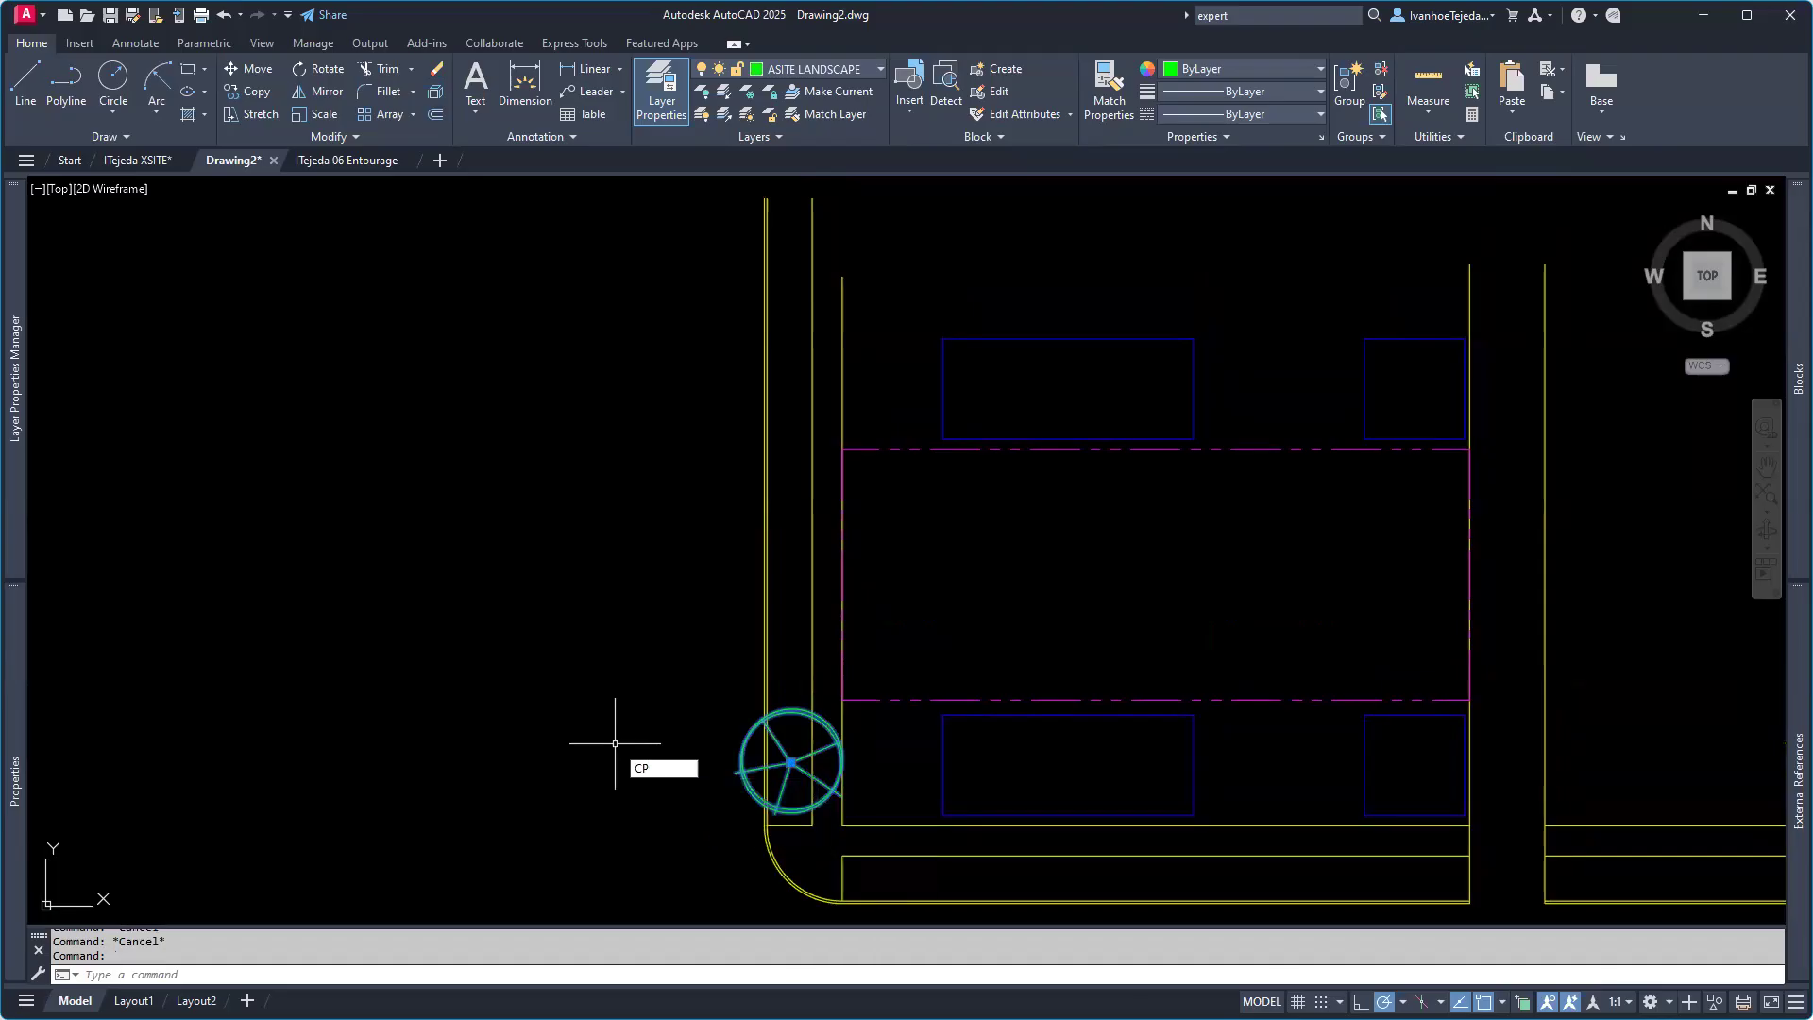
pyautogui.click(622, 777)
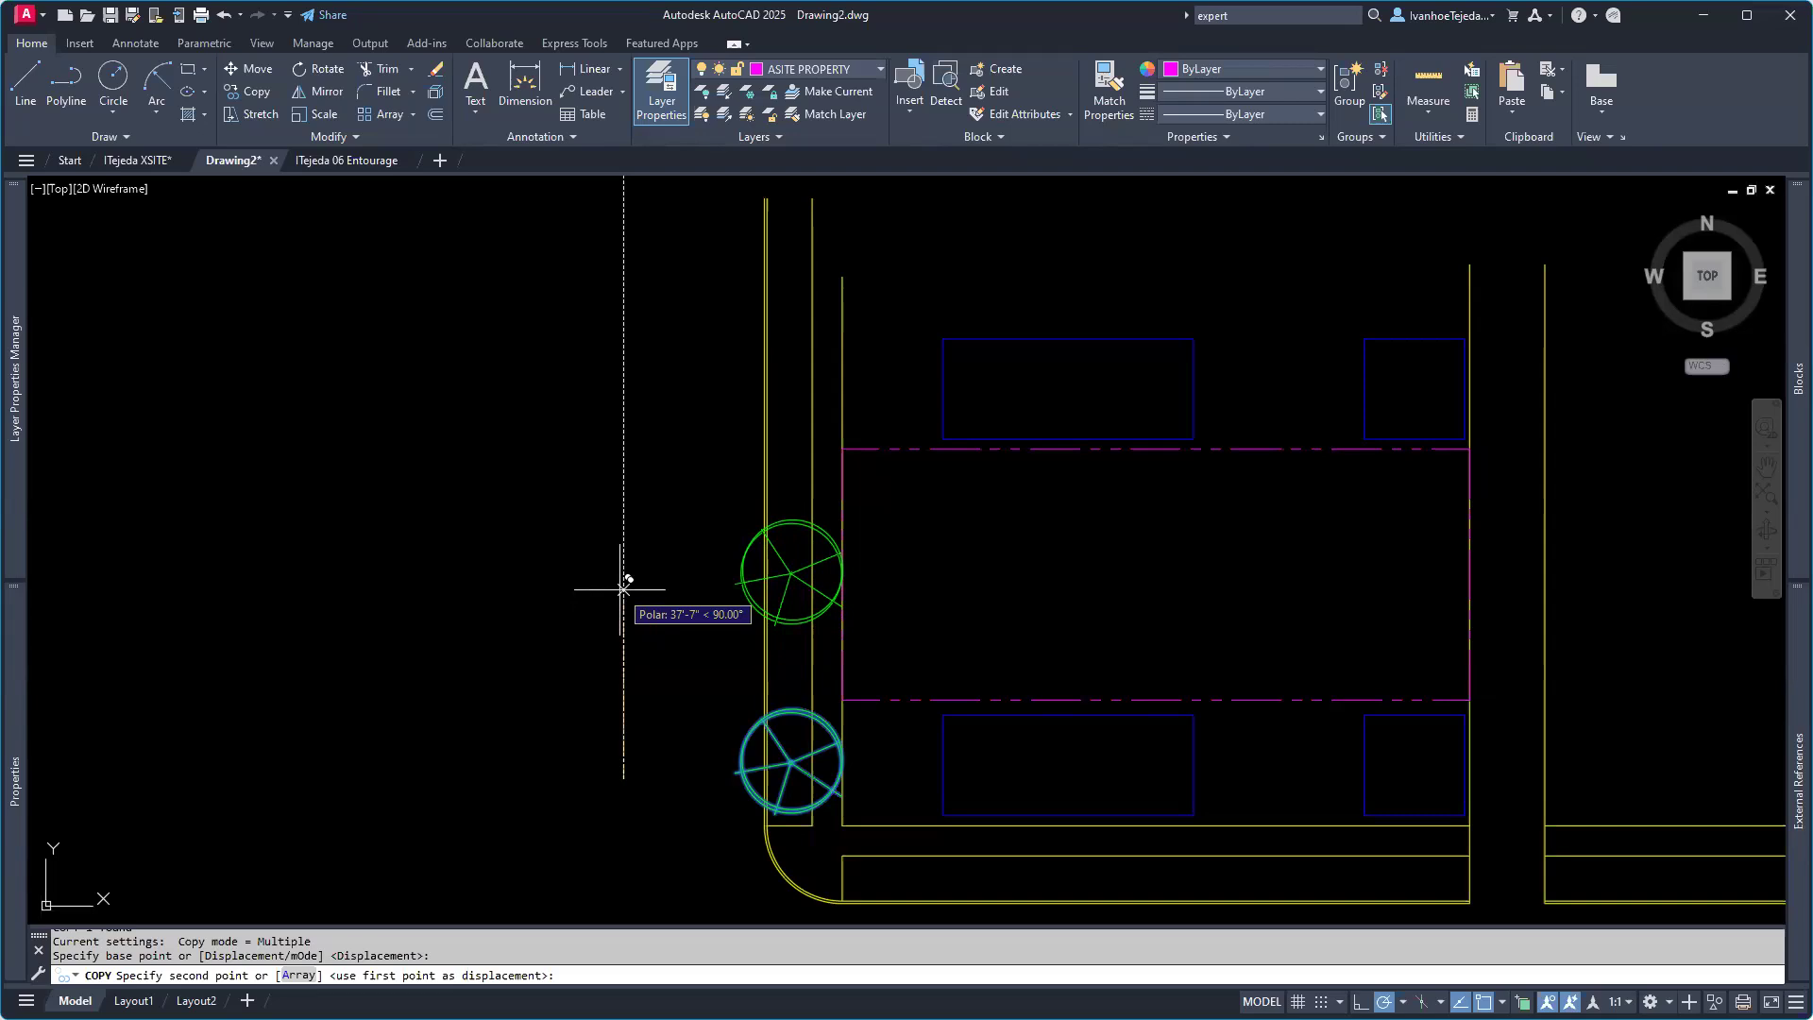
pyautogui.write('25')
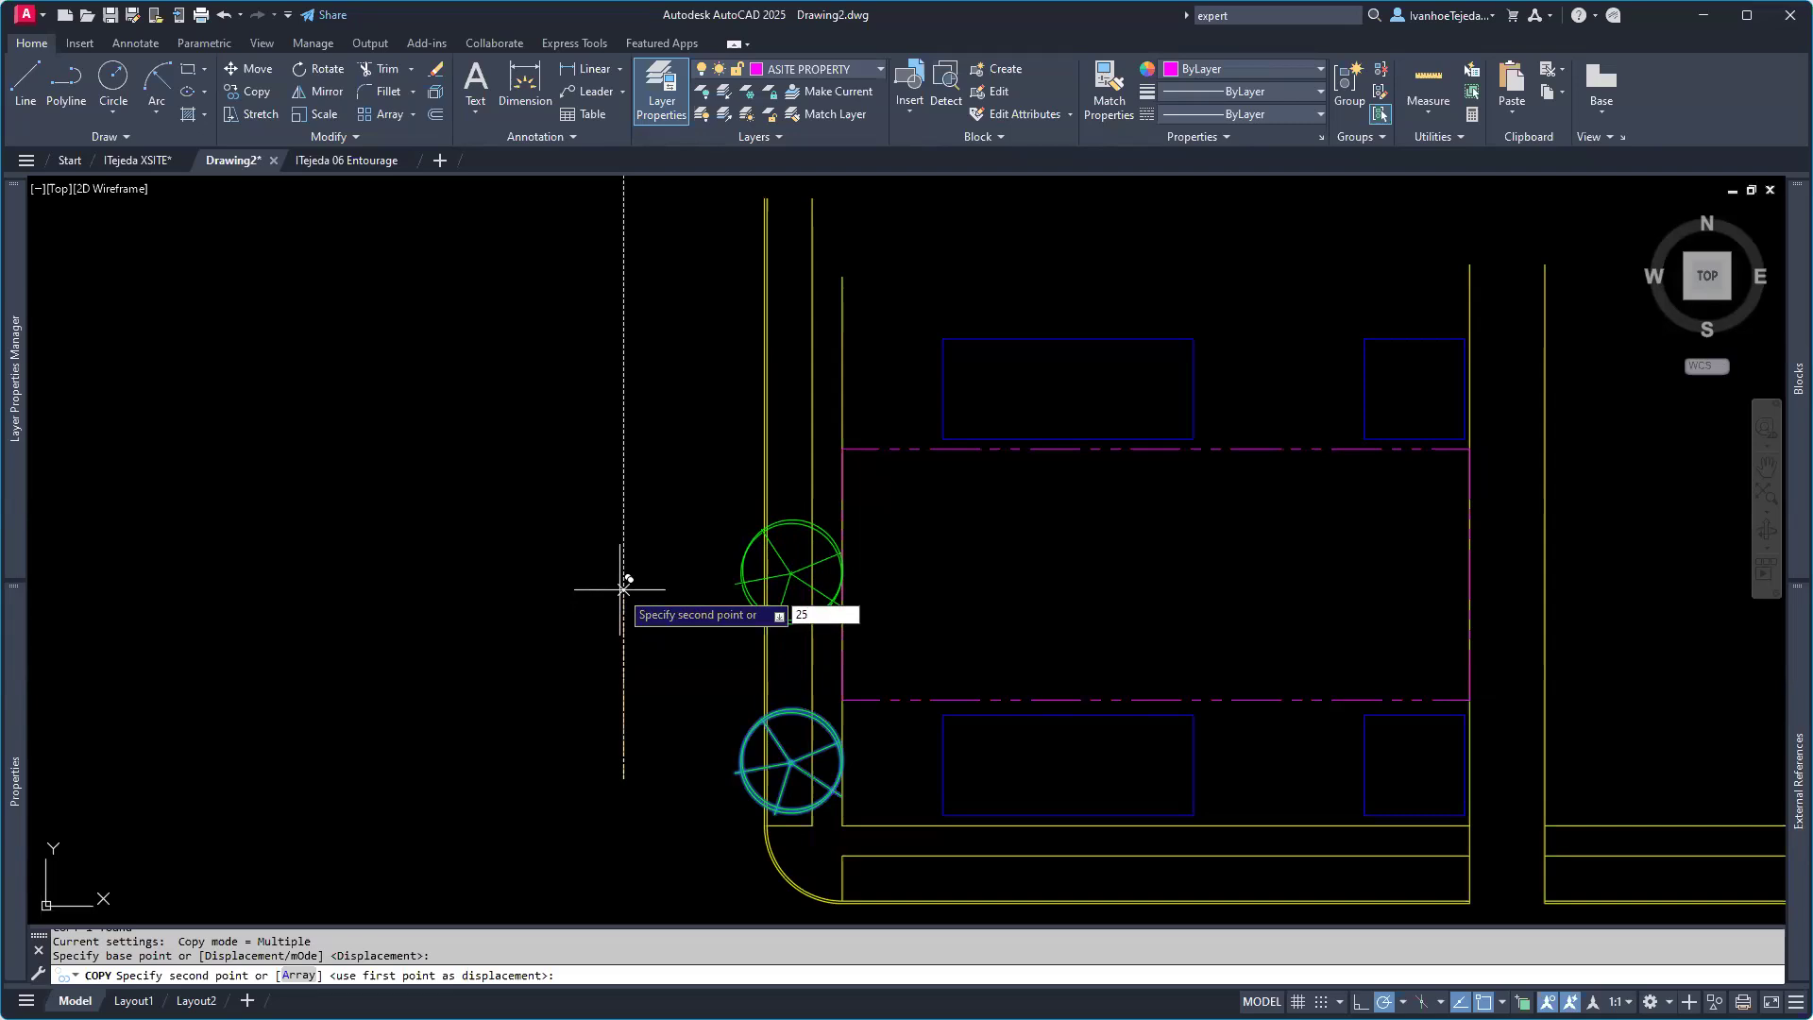
pyautogui.press('Return')
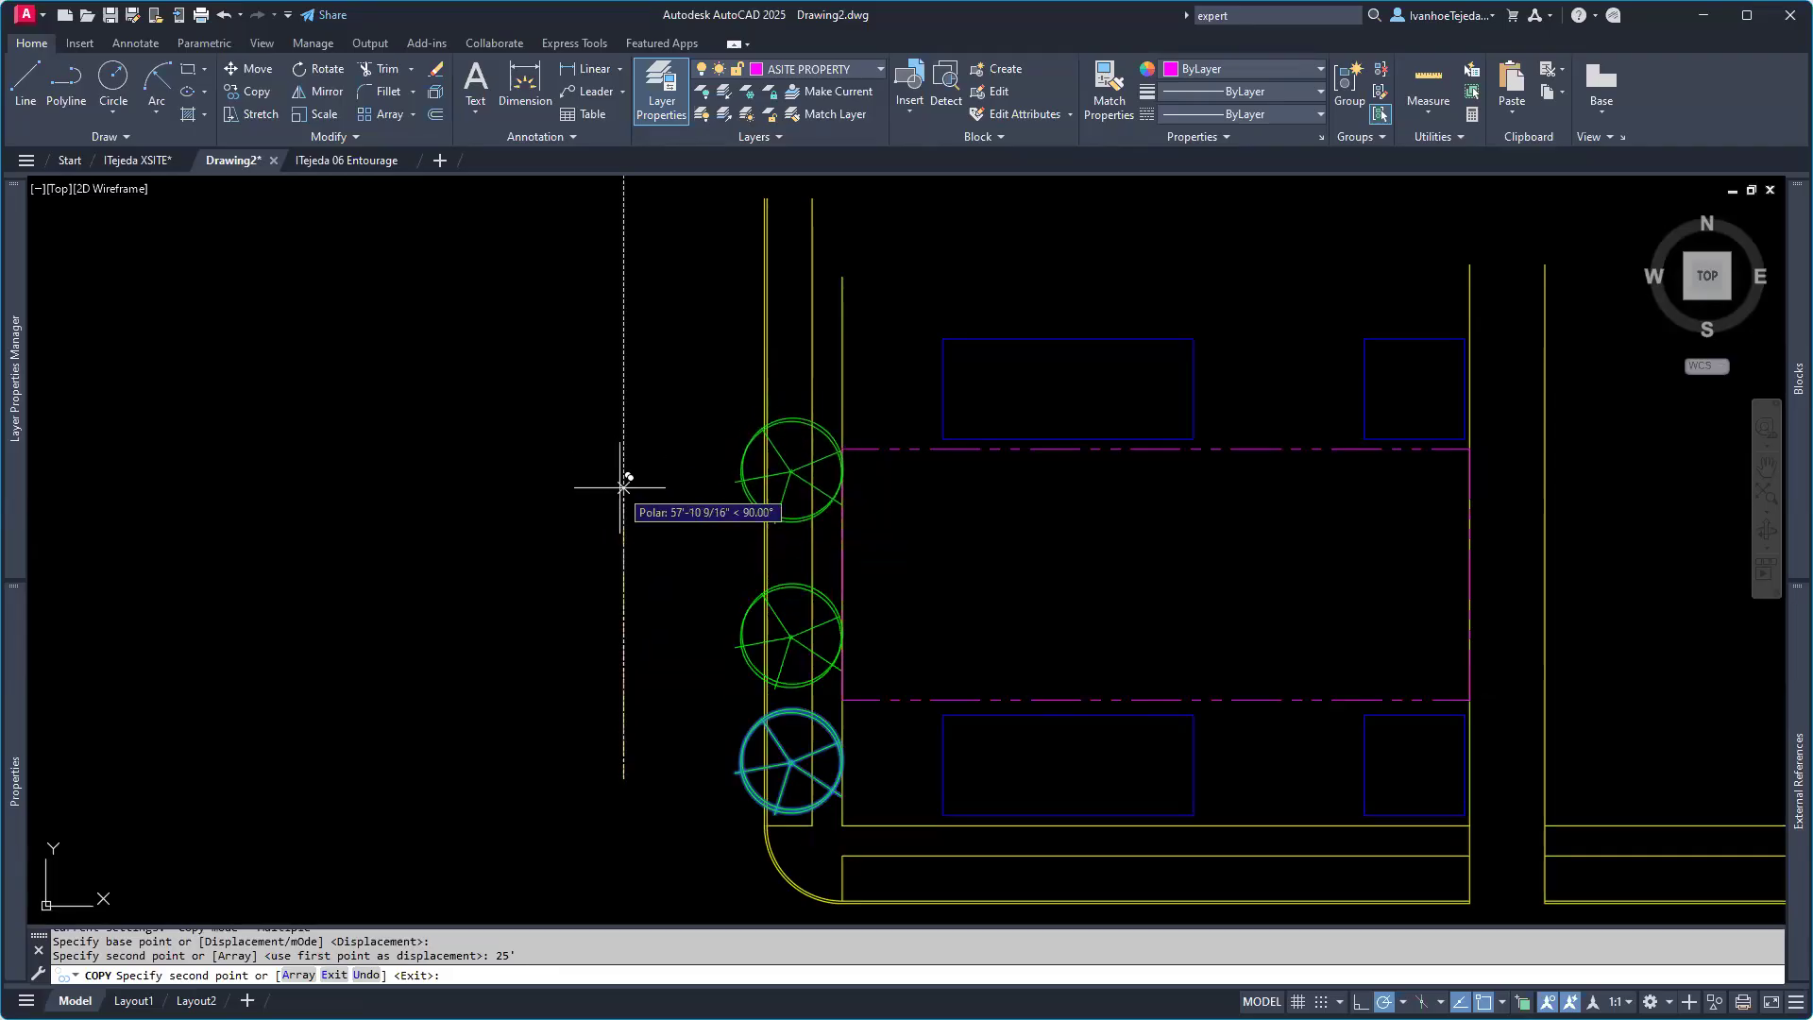
pyautogui.write('50')
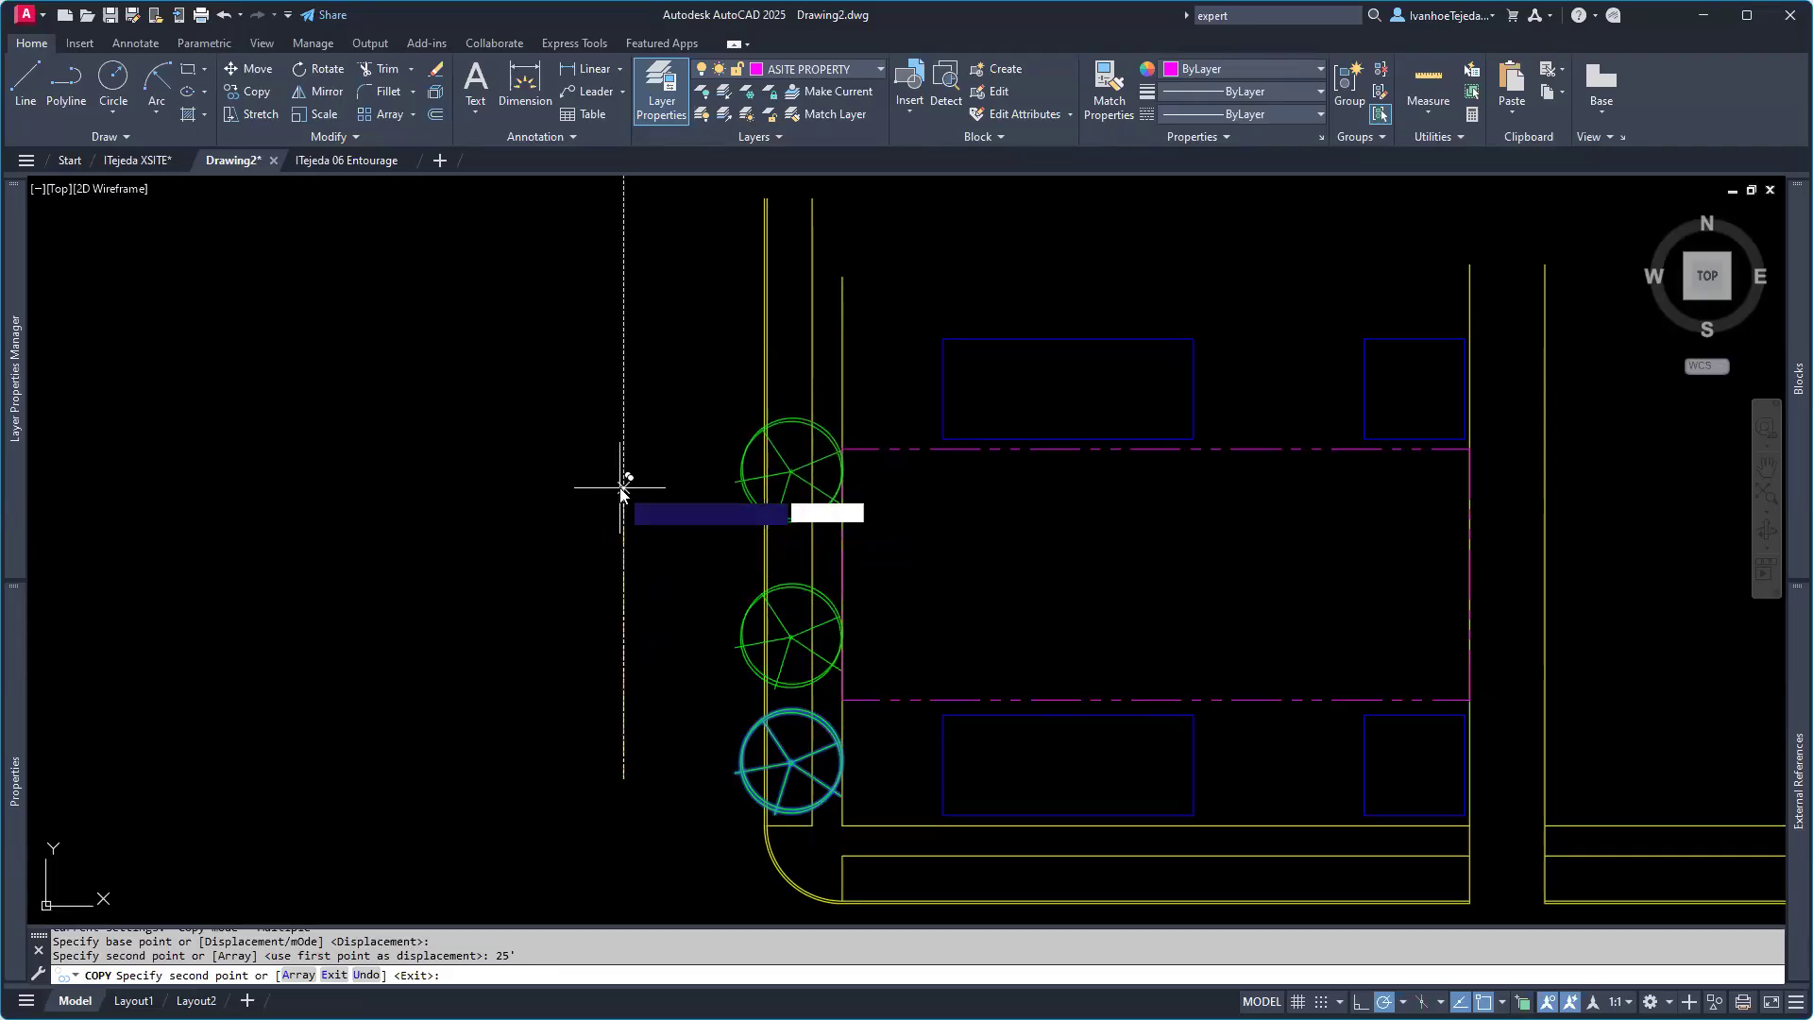
pyautogui.press('Return')
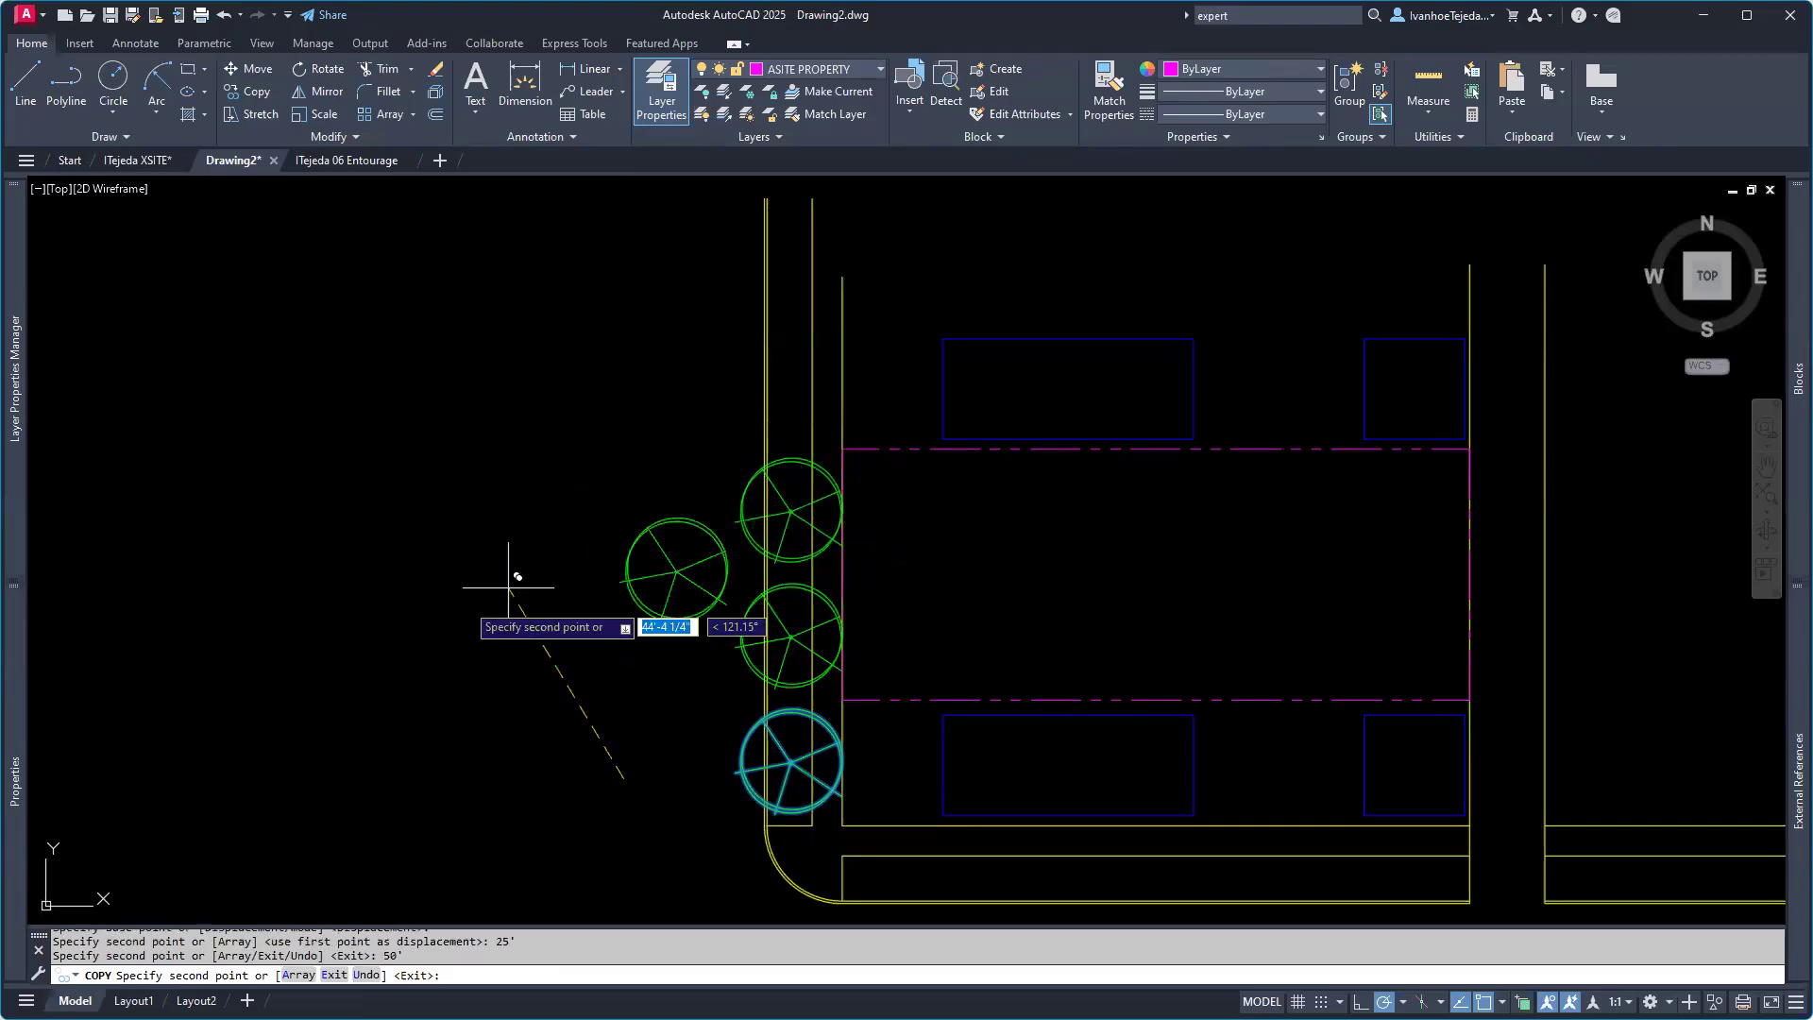
pyautogui.press('Escape')
# Step: Insert another Tree-Plan-01 block in the horizontal parkway strip, just past the rounded curb corner
pyautogui.moveTo(898, 776)
pyautogui.mouseDown(button='middle')
pyautogui.moveTo(866, 721)
pyautogui.moveTo(632, 672)
pyautogui.moveTo(615, 689)
pyautogui.mouseUp(button='middle')
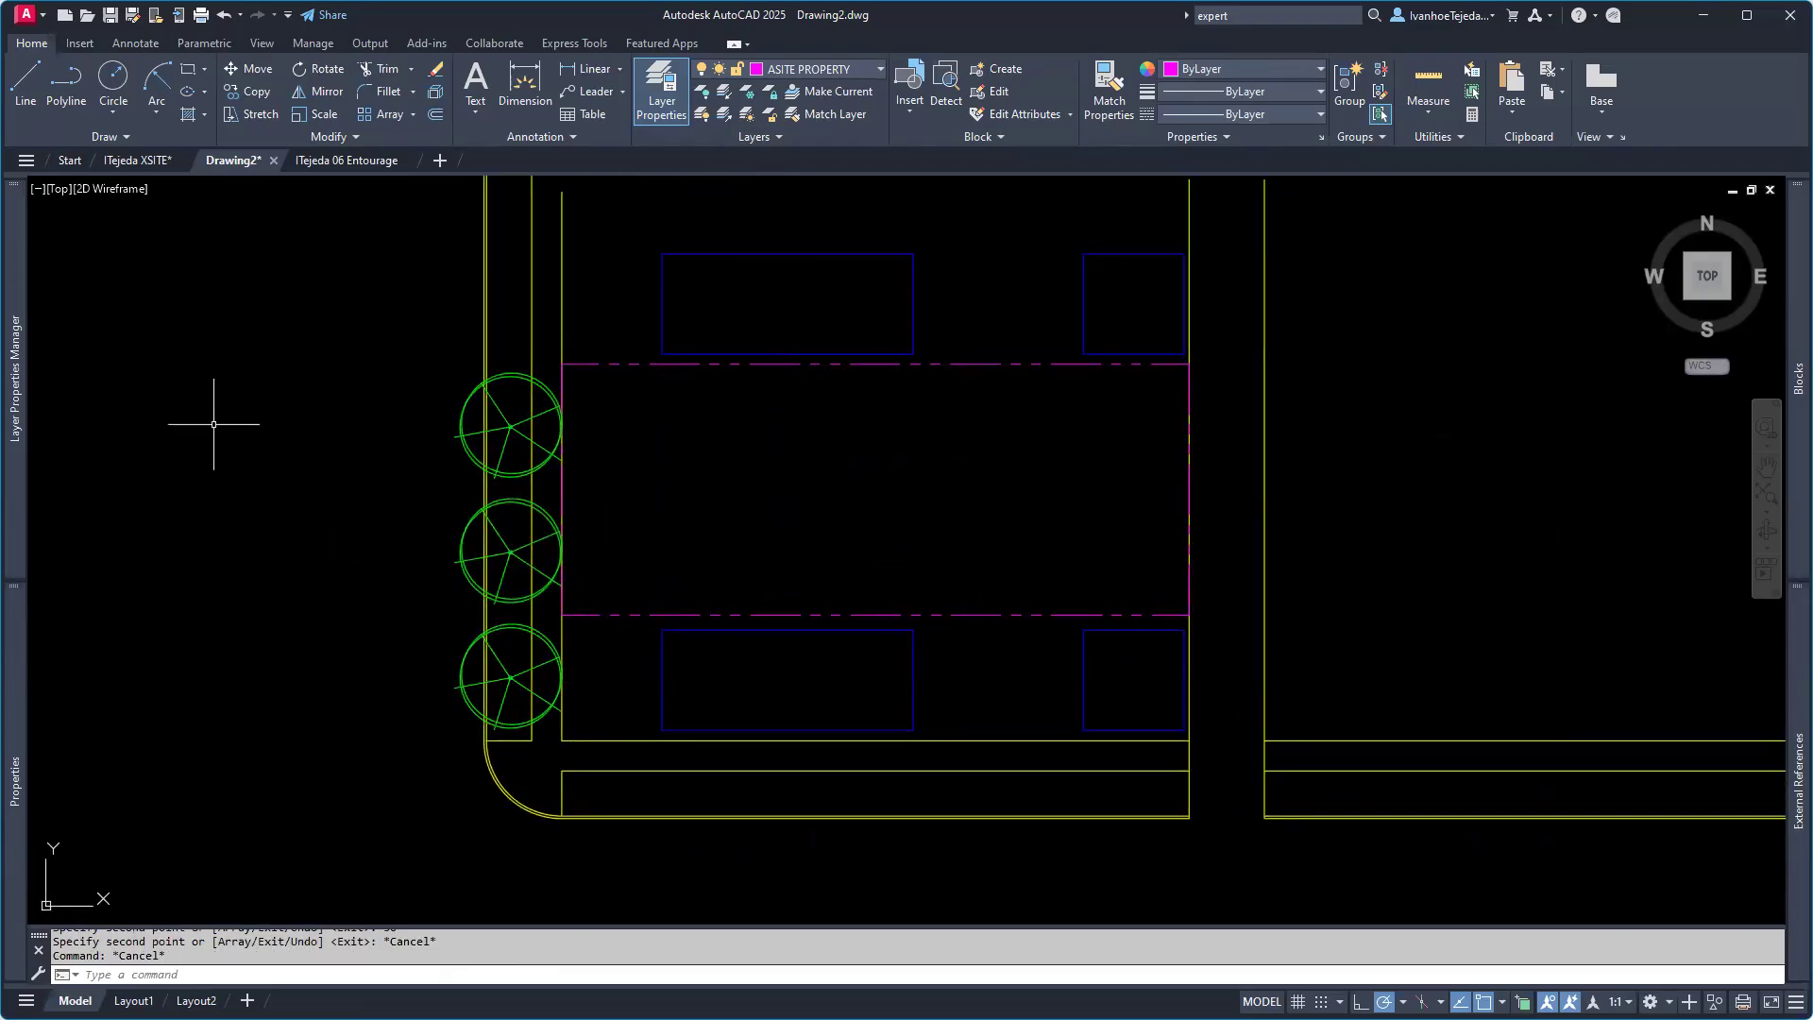
pyautogui.click(85, 40)
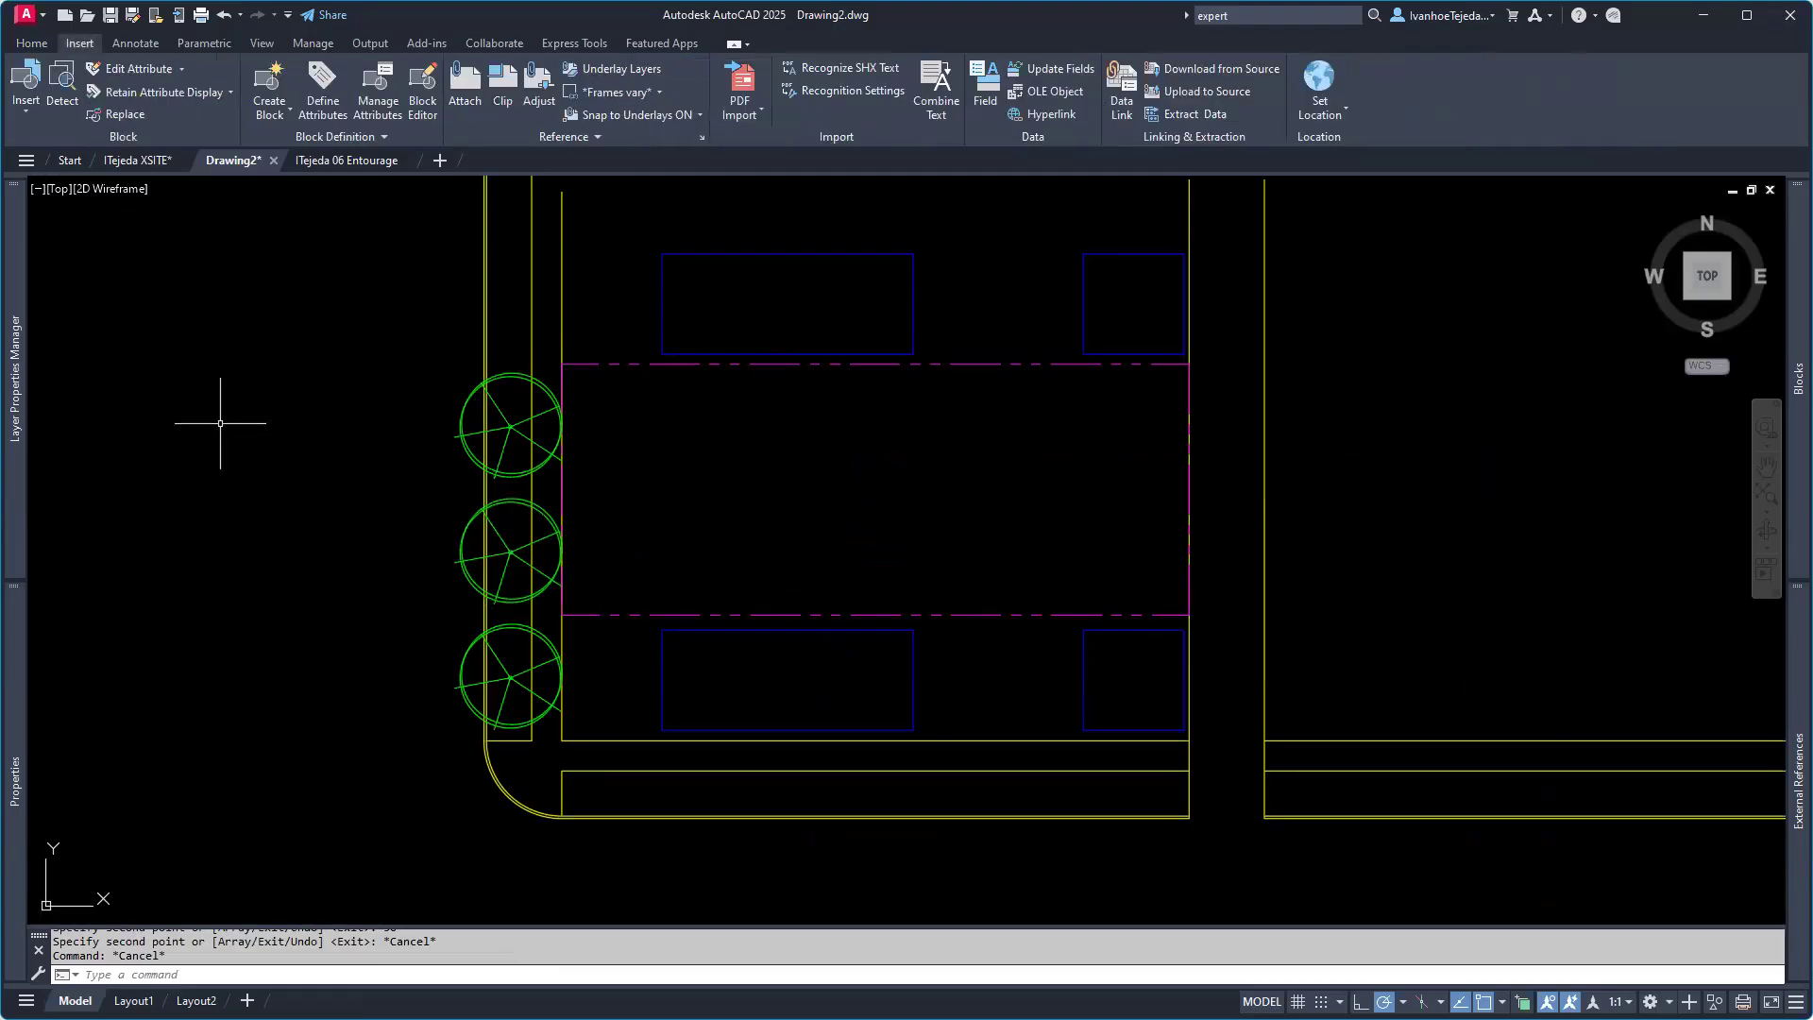
pyautogui.click(27, 109)
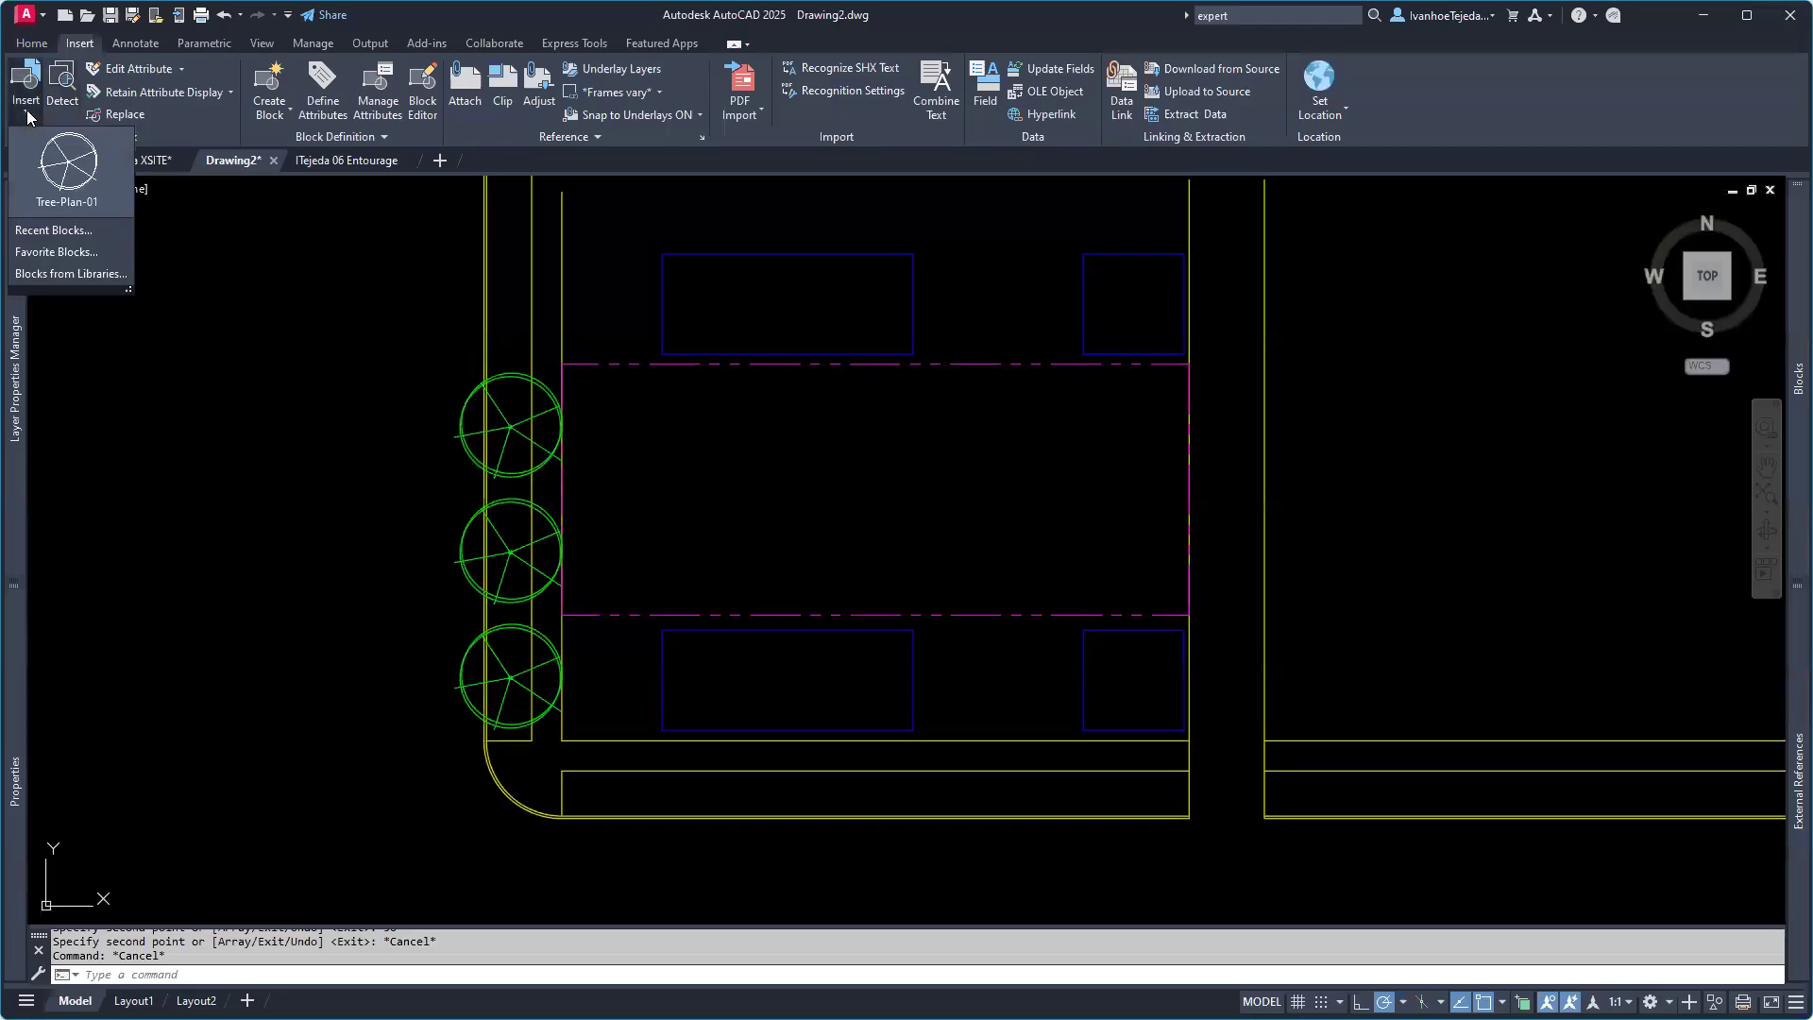
pyautogui.click(70, 168)
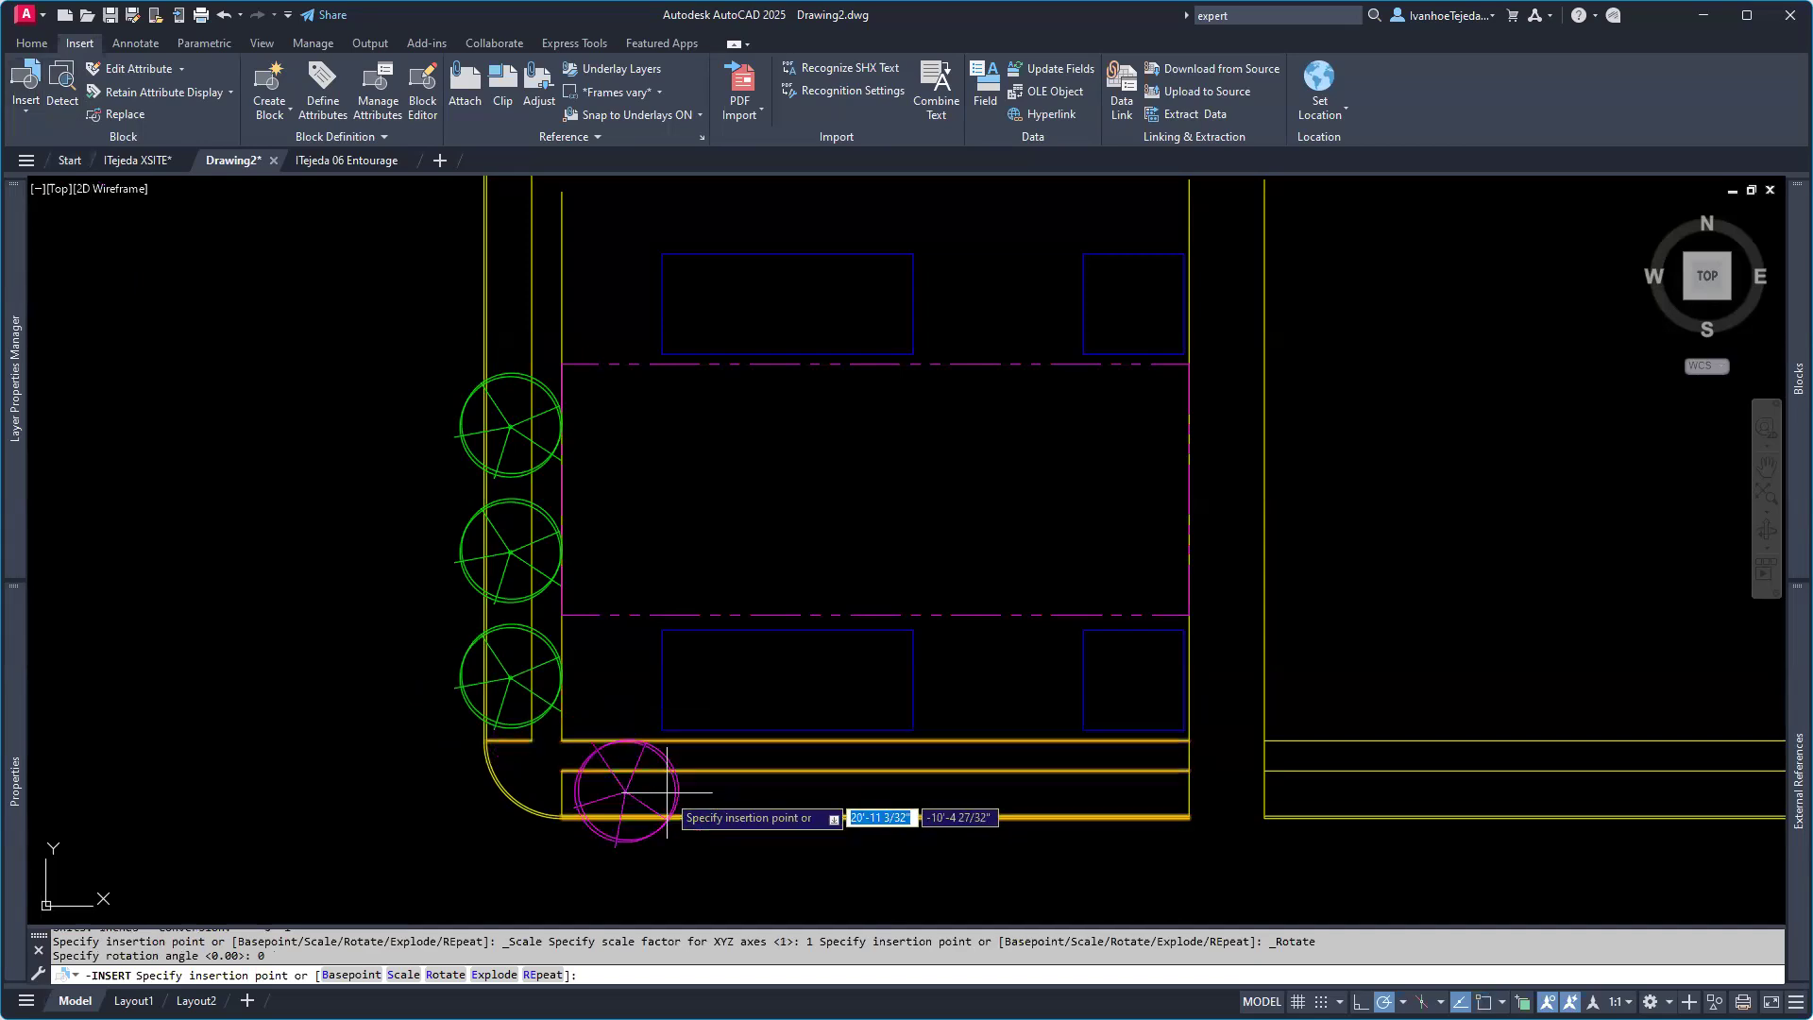
pyautogui.scroll(4, 667, 792)
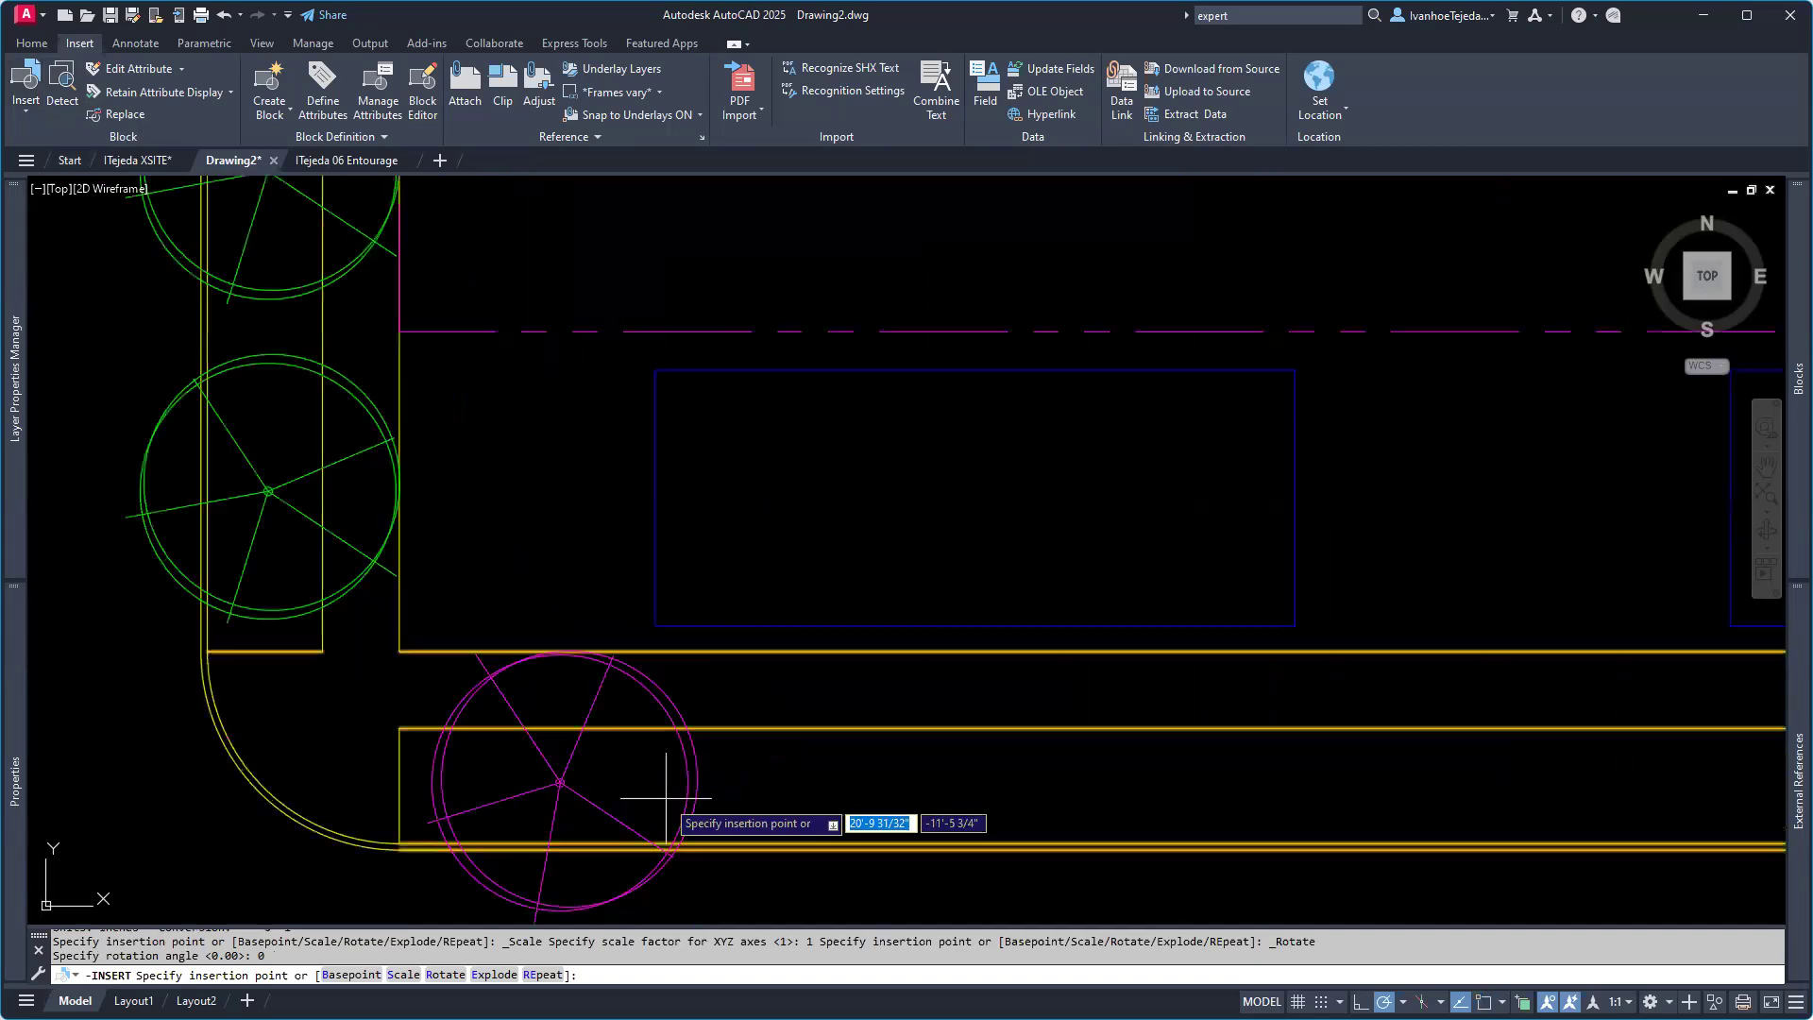
pyautogui.click(613, 783)
pyautogui.moveTo(761, 797); pyautogui.dragTo(951, 766, button='middle')
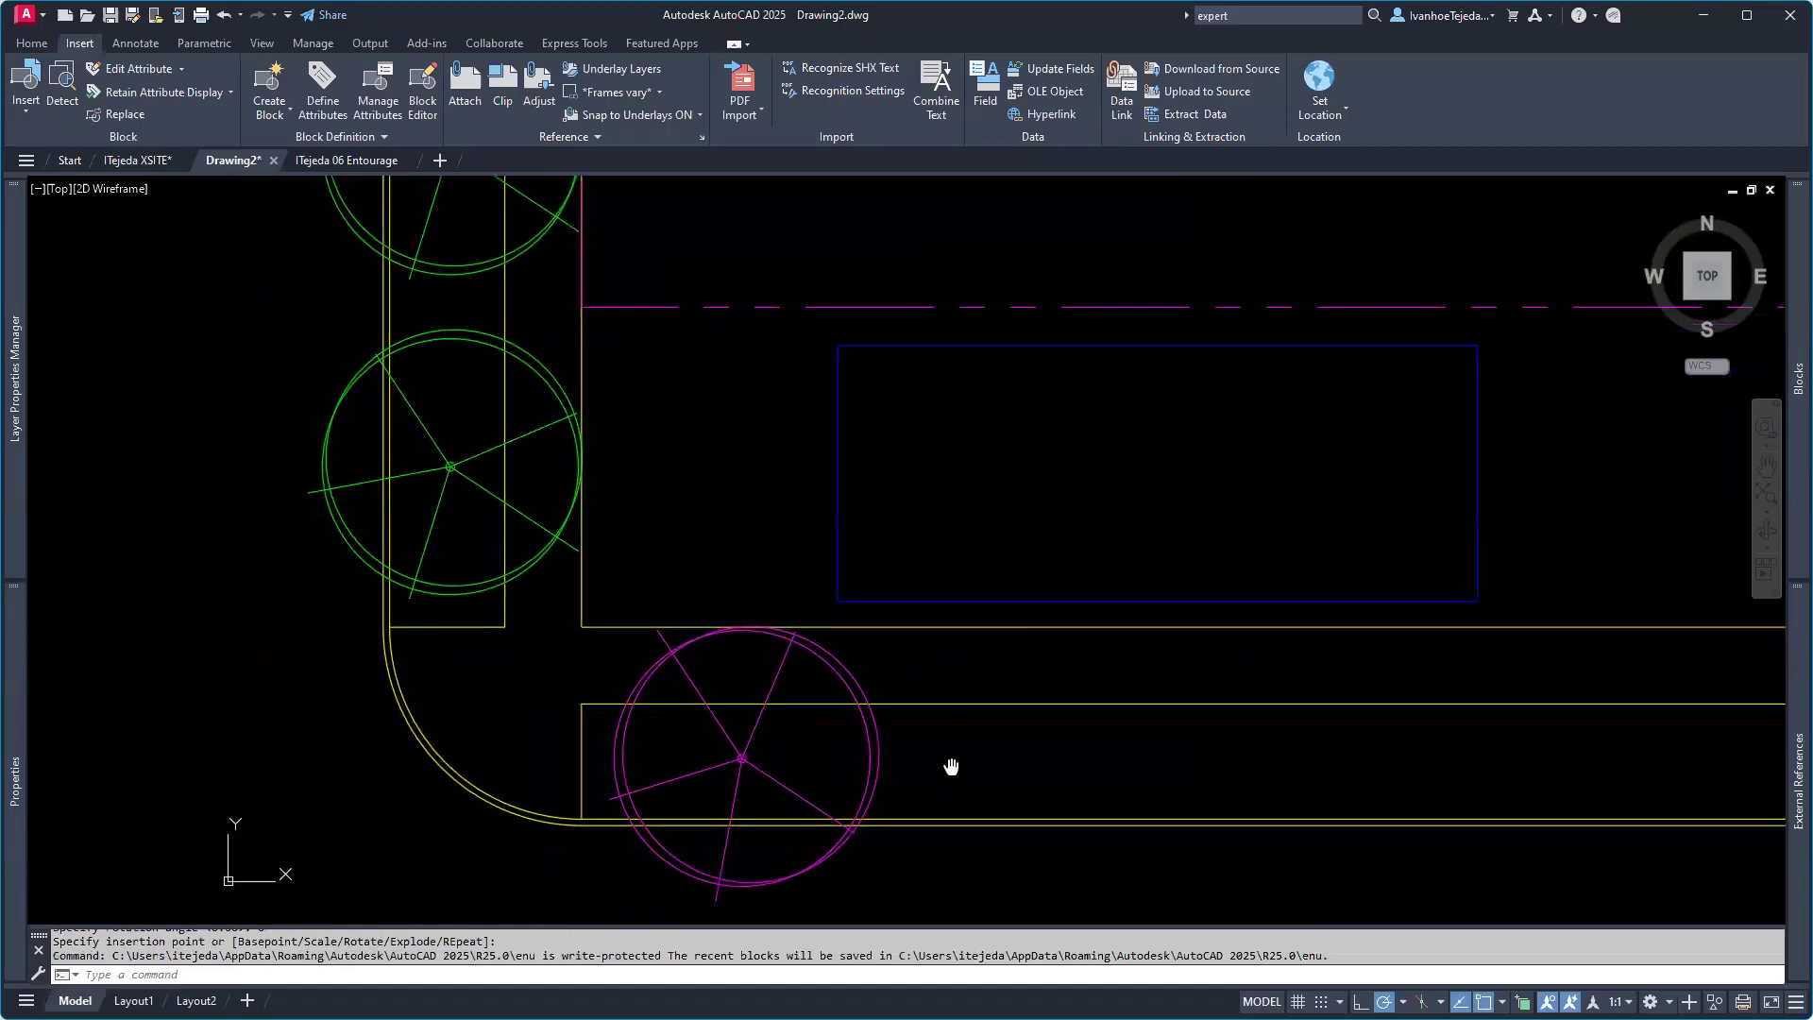
pyautogui.scroll(-2, 953, 767)
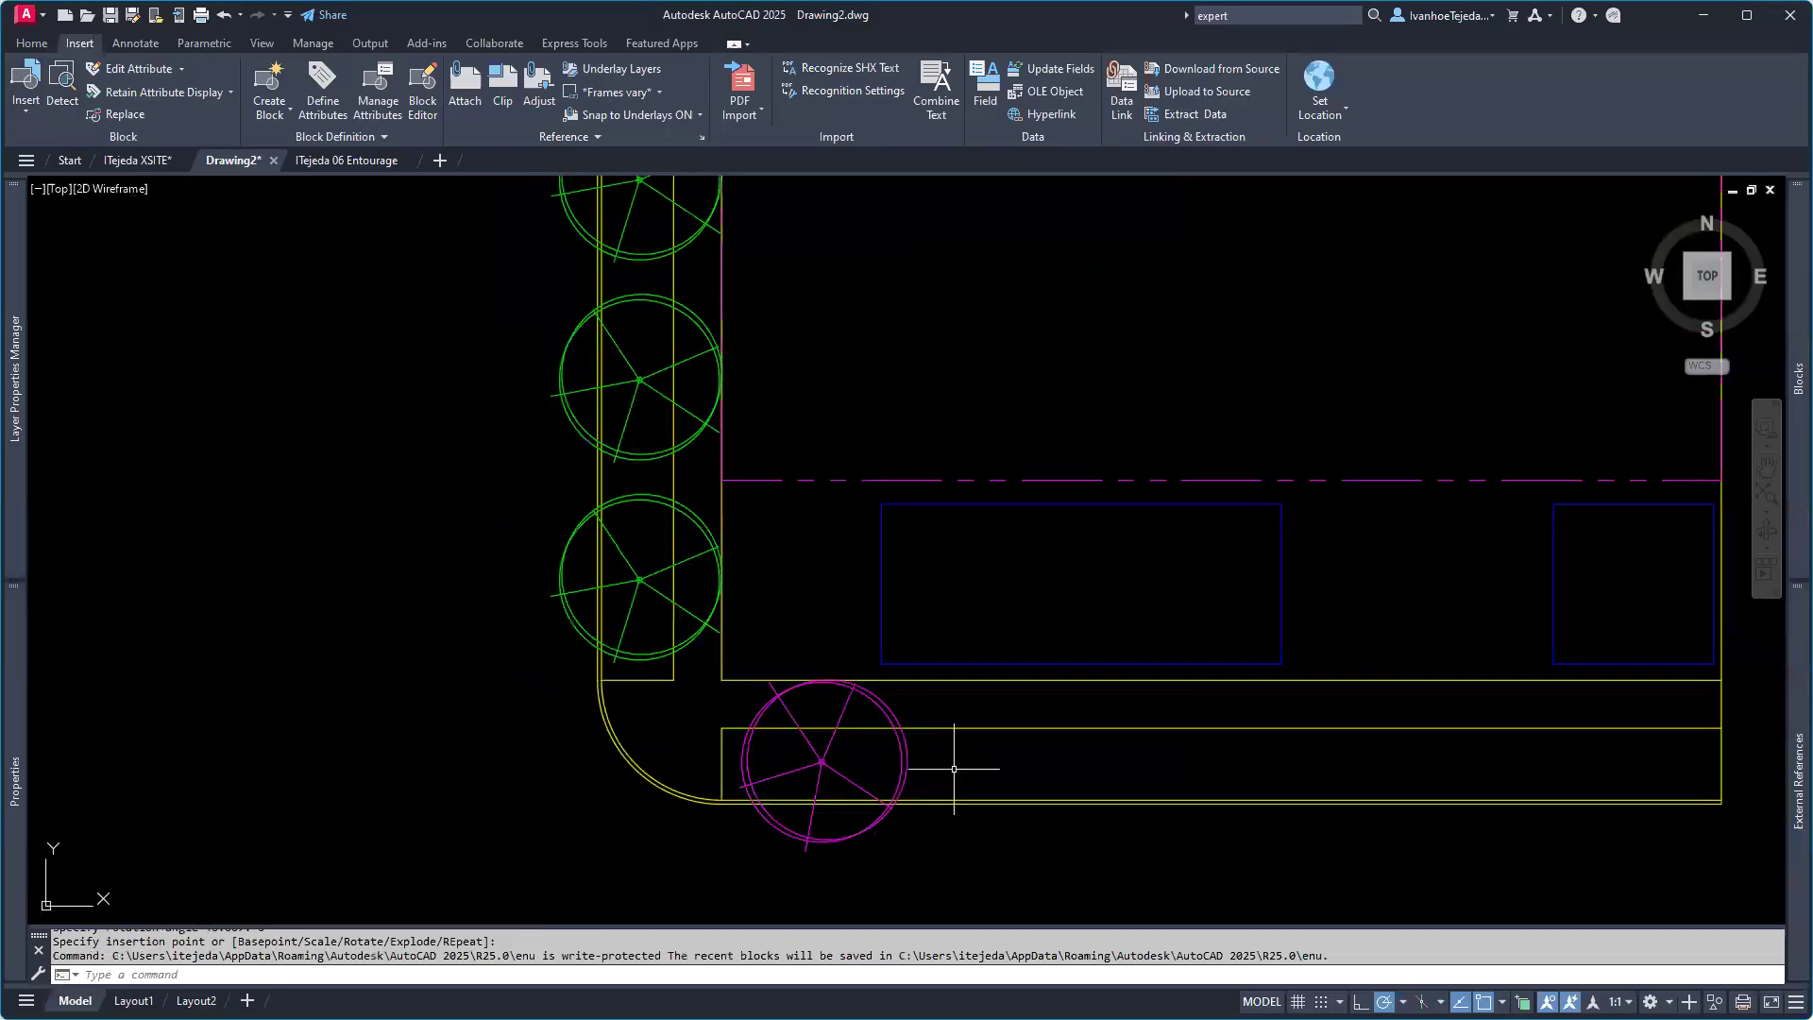
pyautogui.press('Escape')
pyautogui.press('Escape')
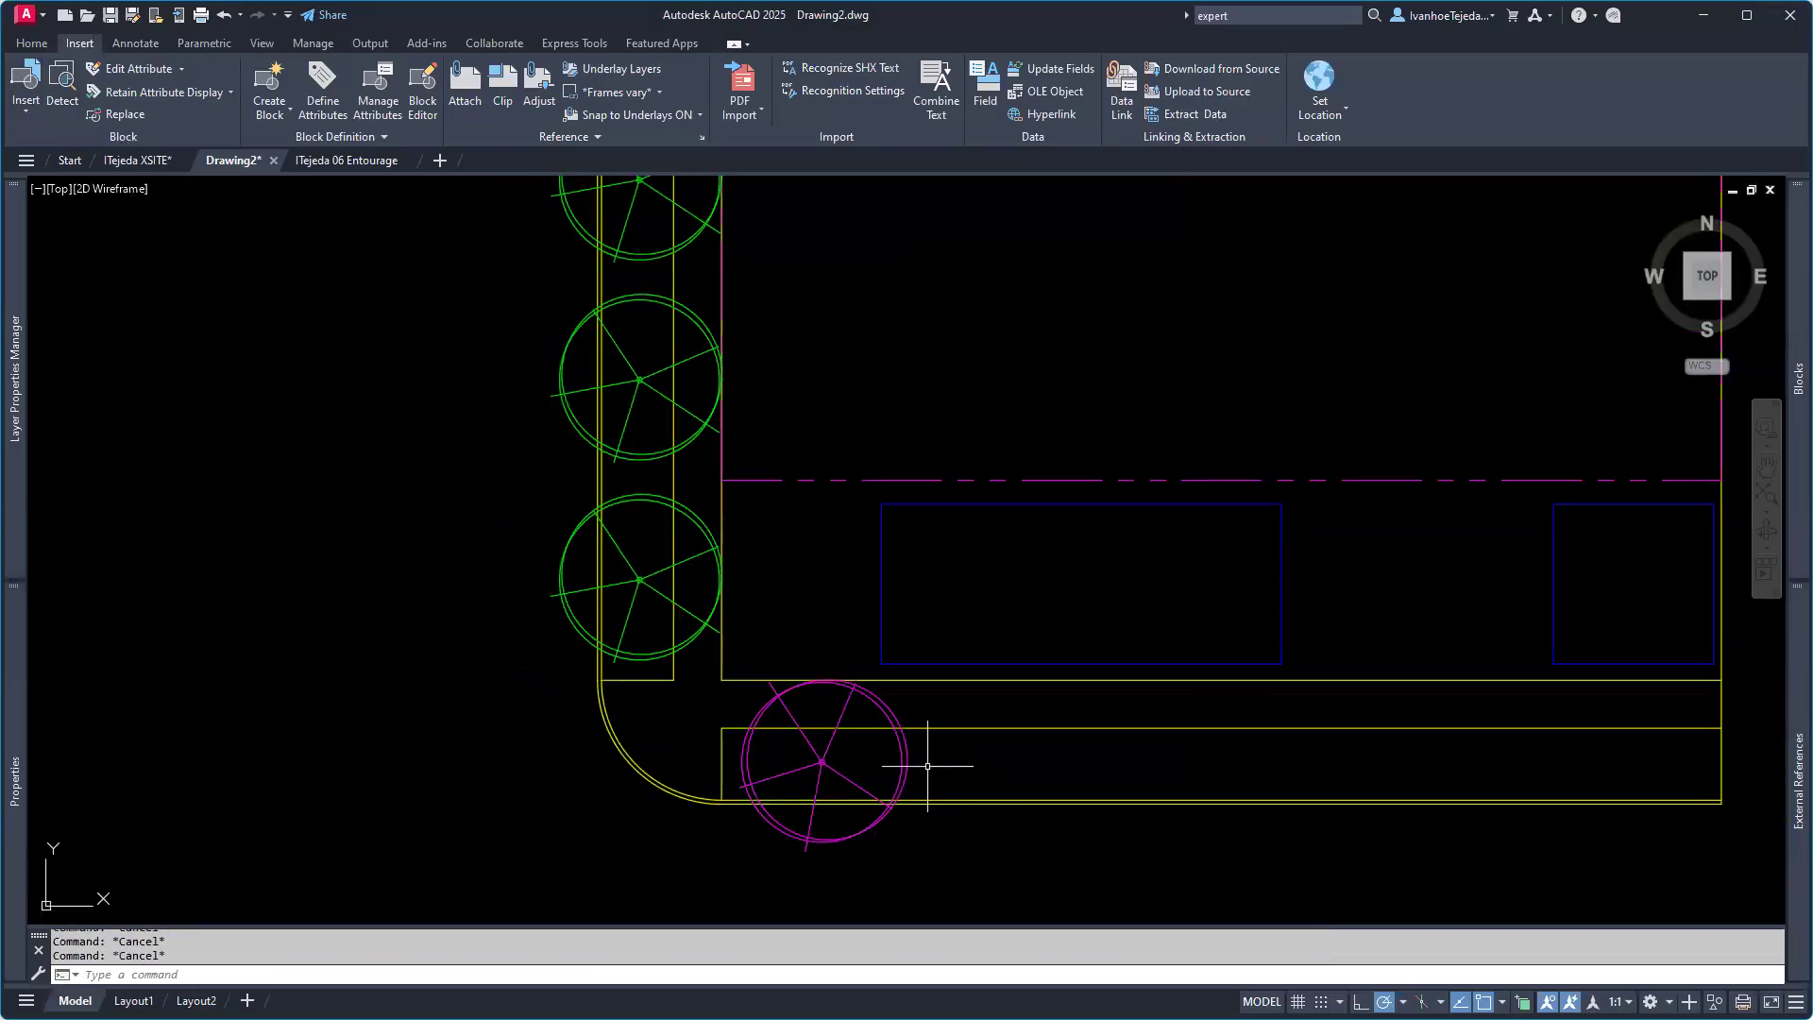
# Step: Move the horizontal parkway's tree block to the ASITE LANDSCAPE layer and clear the selection
pyautogui.click(916, 745)
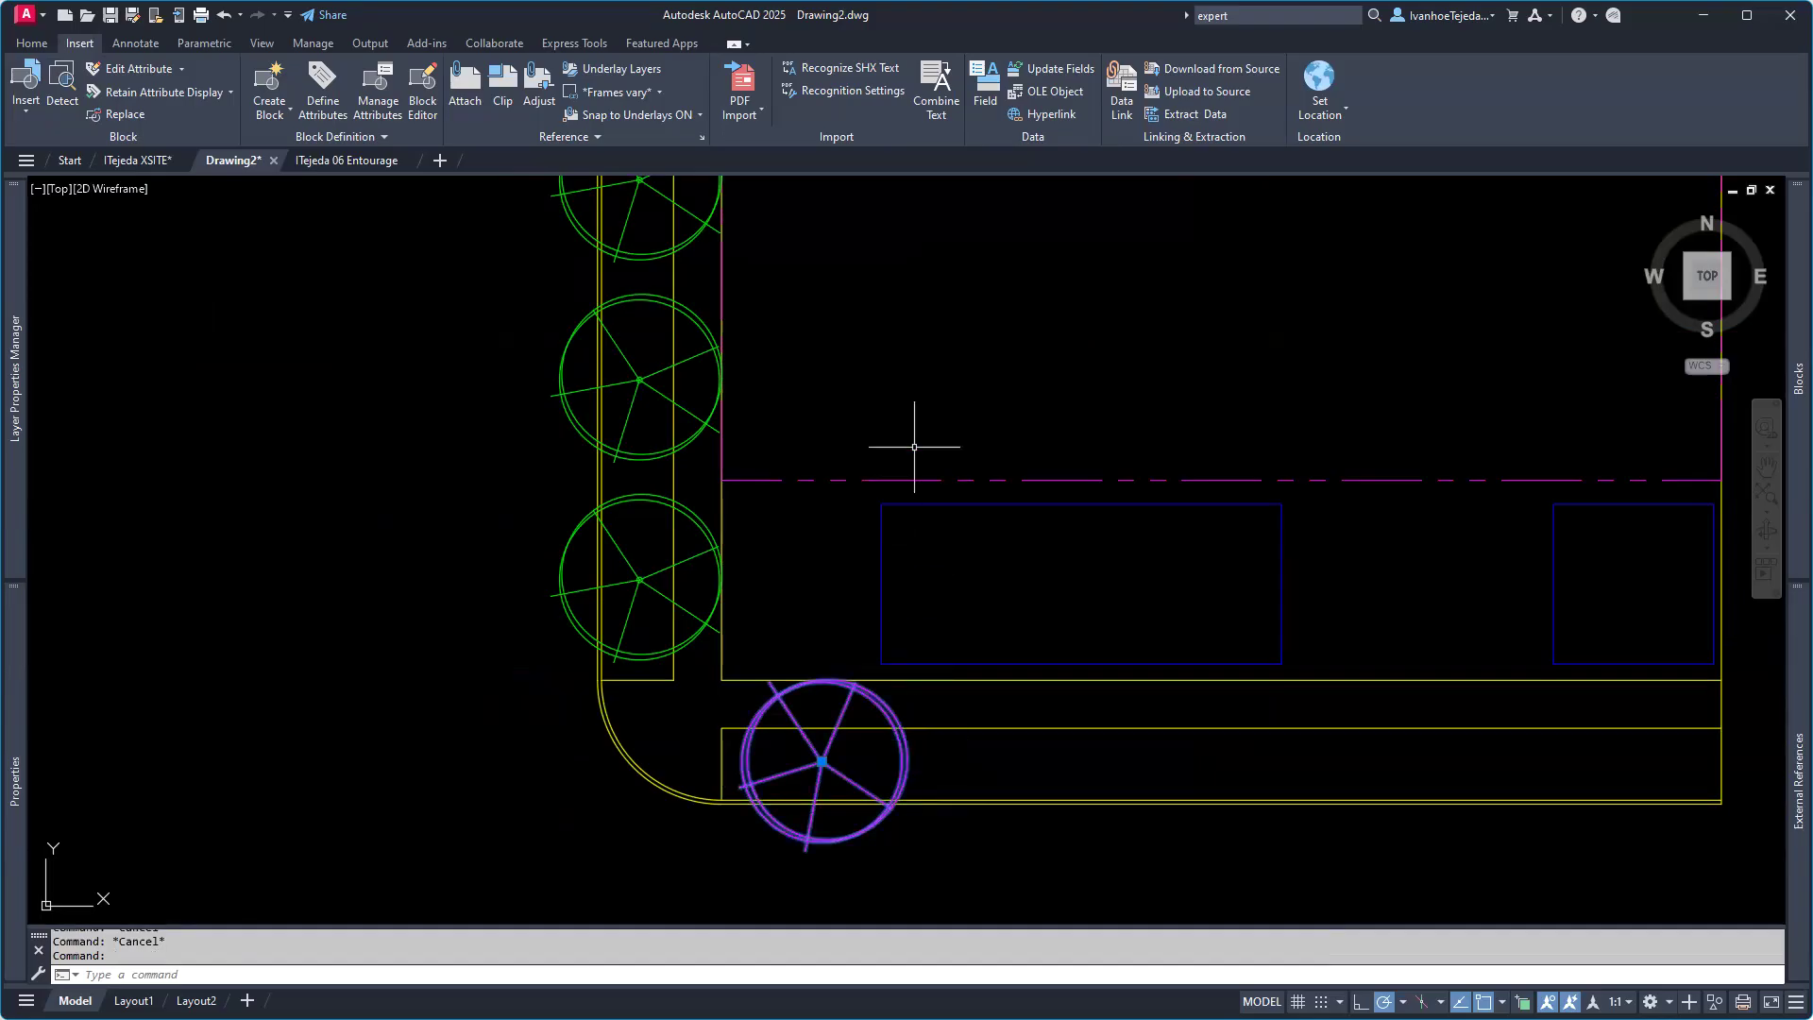
pyautogui.click(32, 42)
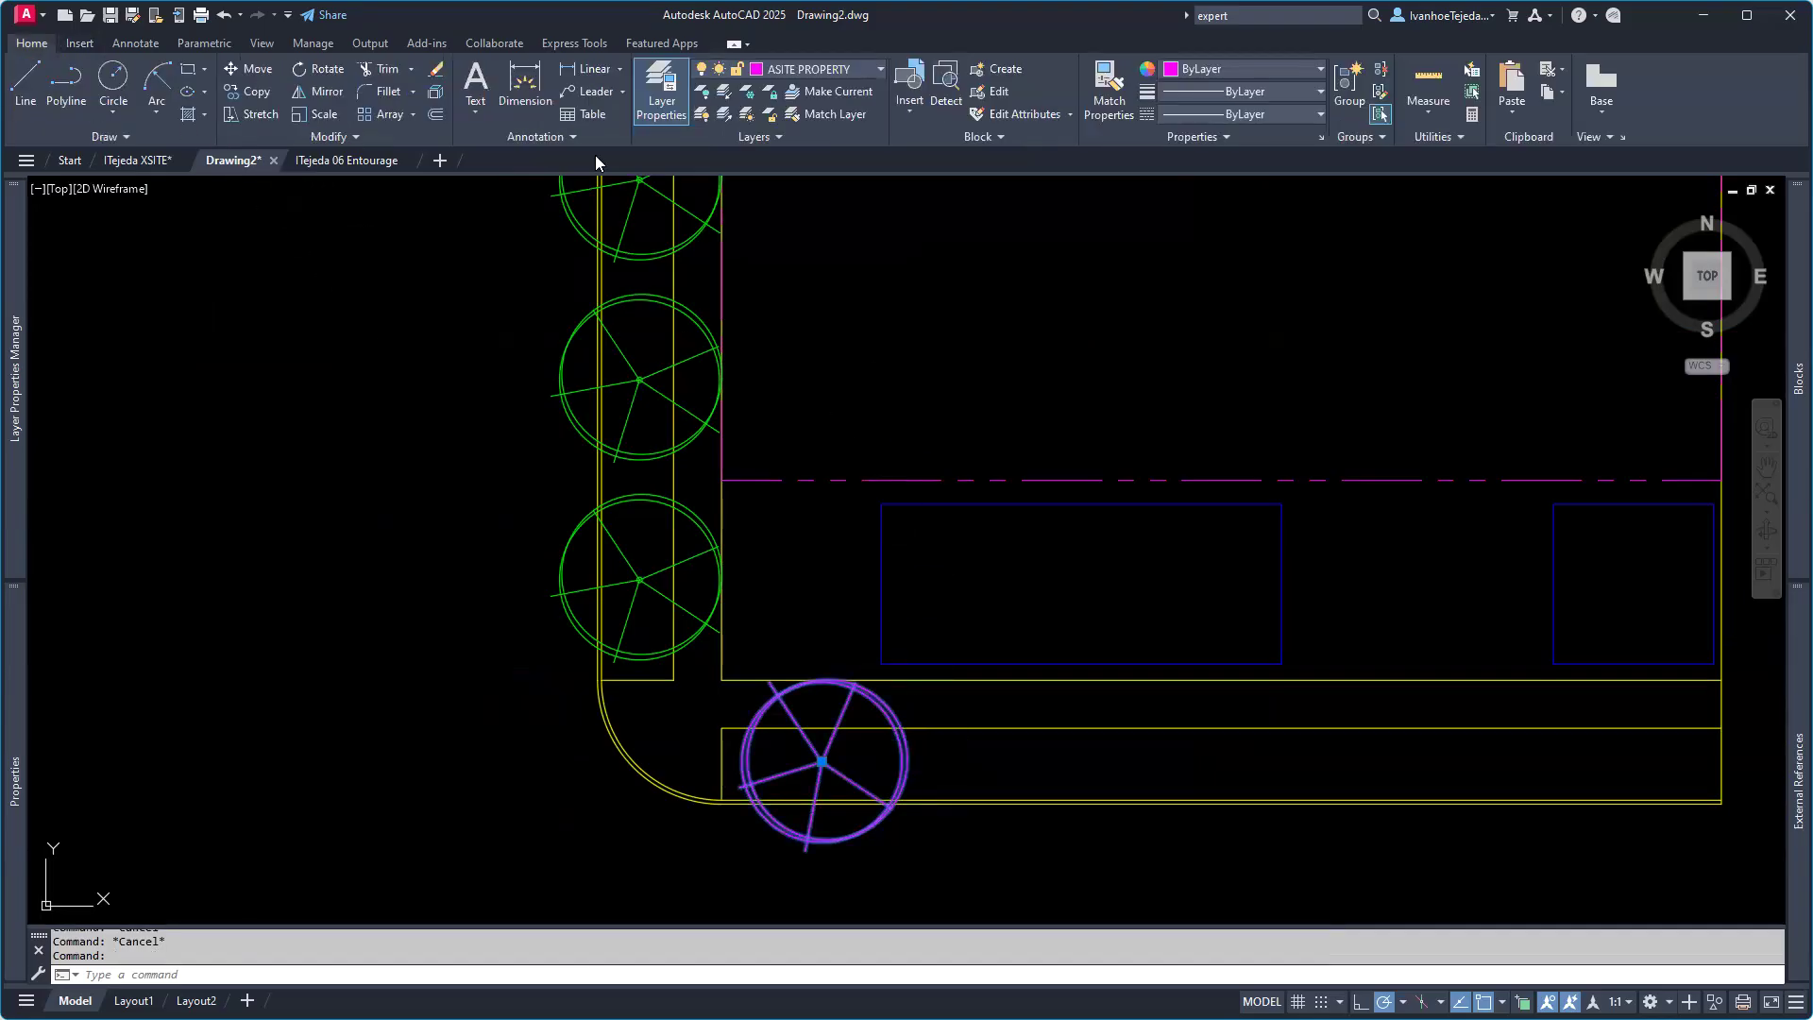
pyautogui.click(861, 70)
pyautogui.click(835, 137)
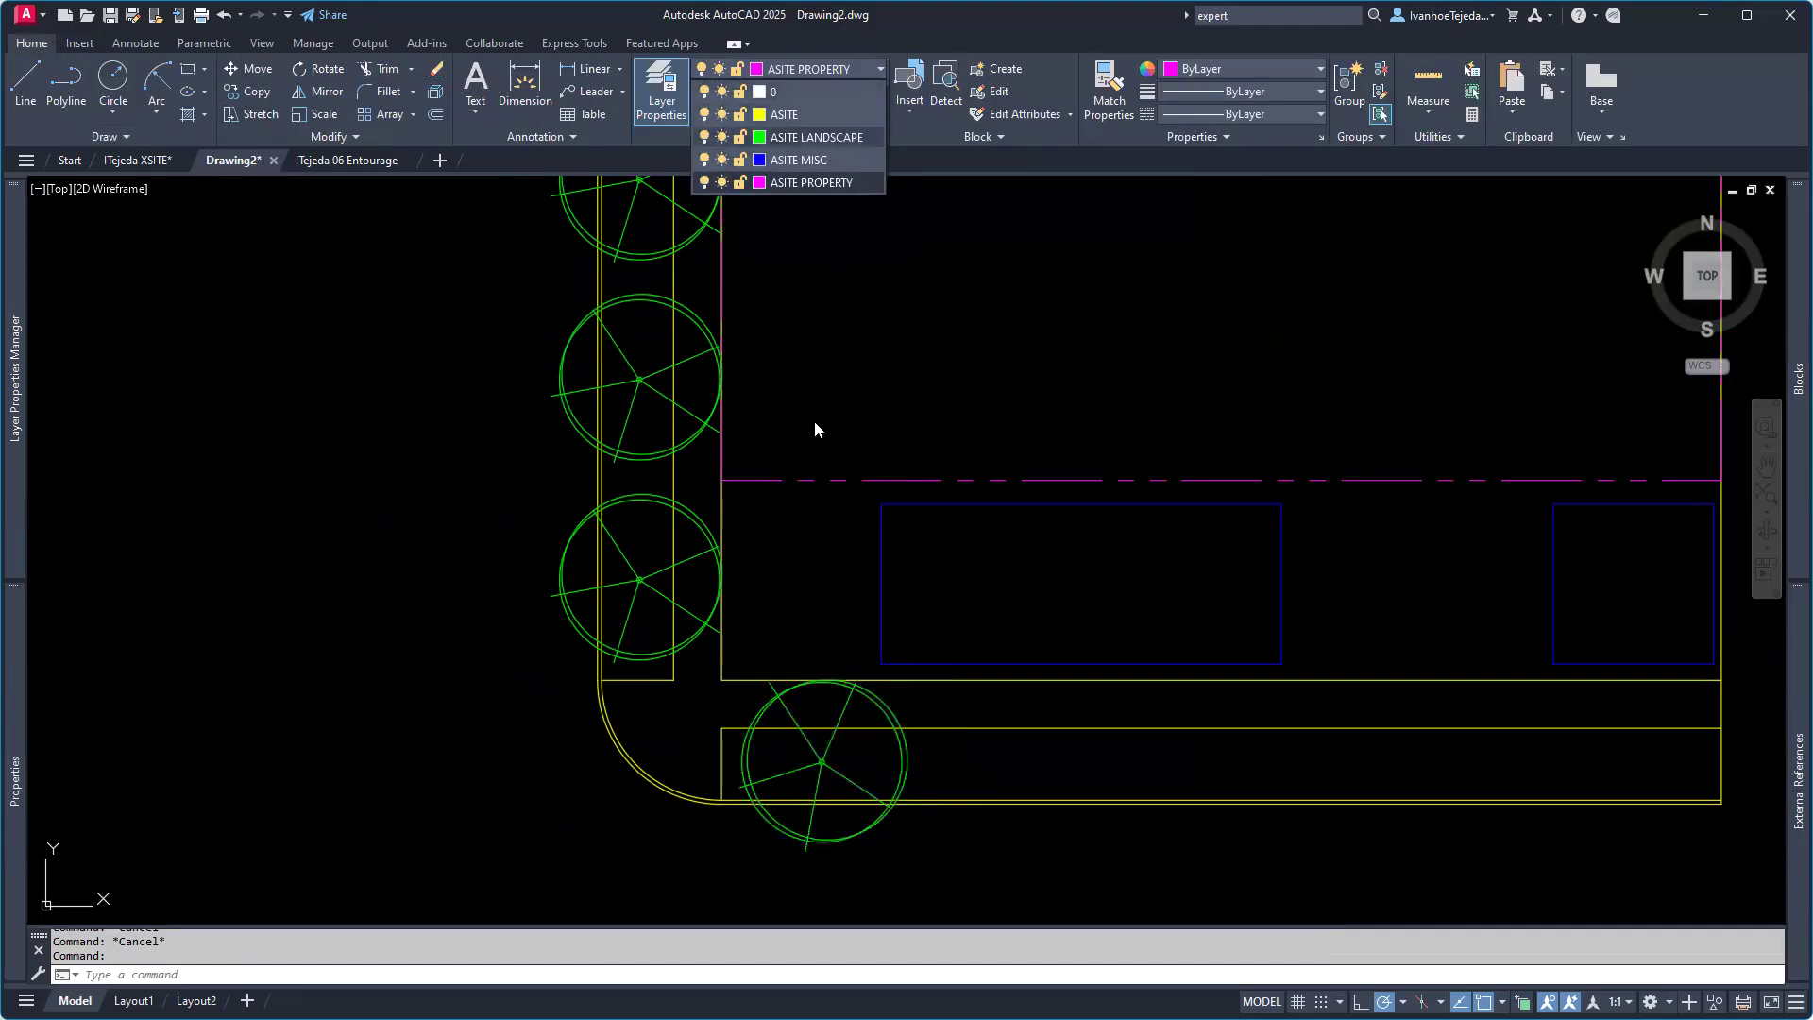
pyautogui.press('Escape')
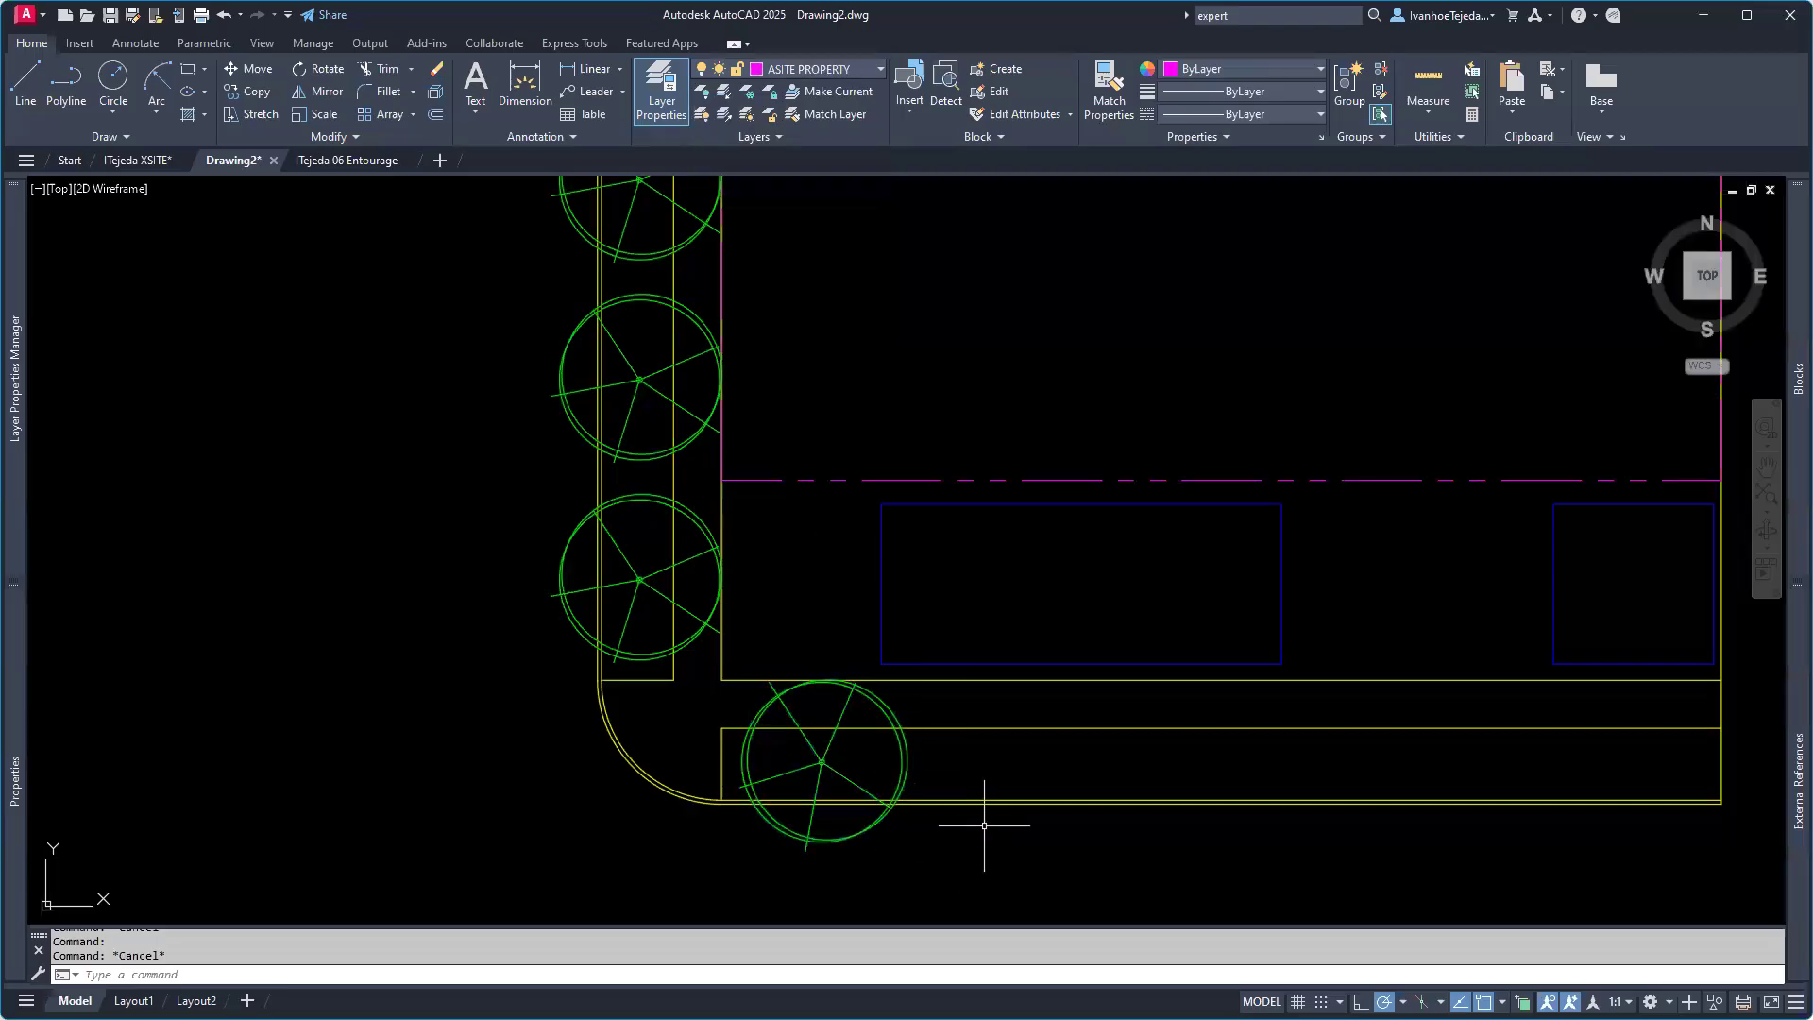
# Step: Copy the horizontal parkway's tree to three slightly irregular, freely placed positions along the strip toward the alley, with polar tracking off
pyautogui.scroll(-3, 1039, 803)
pyautogui.moveTo(1073, 790)
pyautogui.mouseDown(button='middle')
pyautogui.moveTo(927, 811)
pyautogui.moveTo(787, 736)
pyautogui.mouseUp(button='middle')
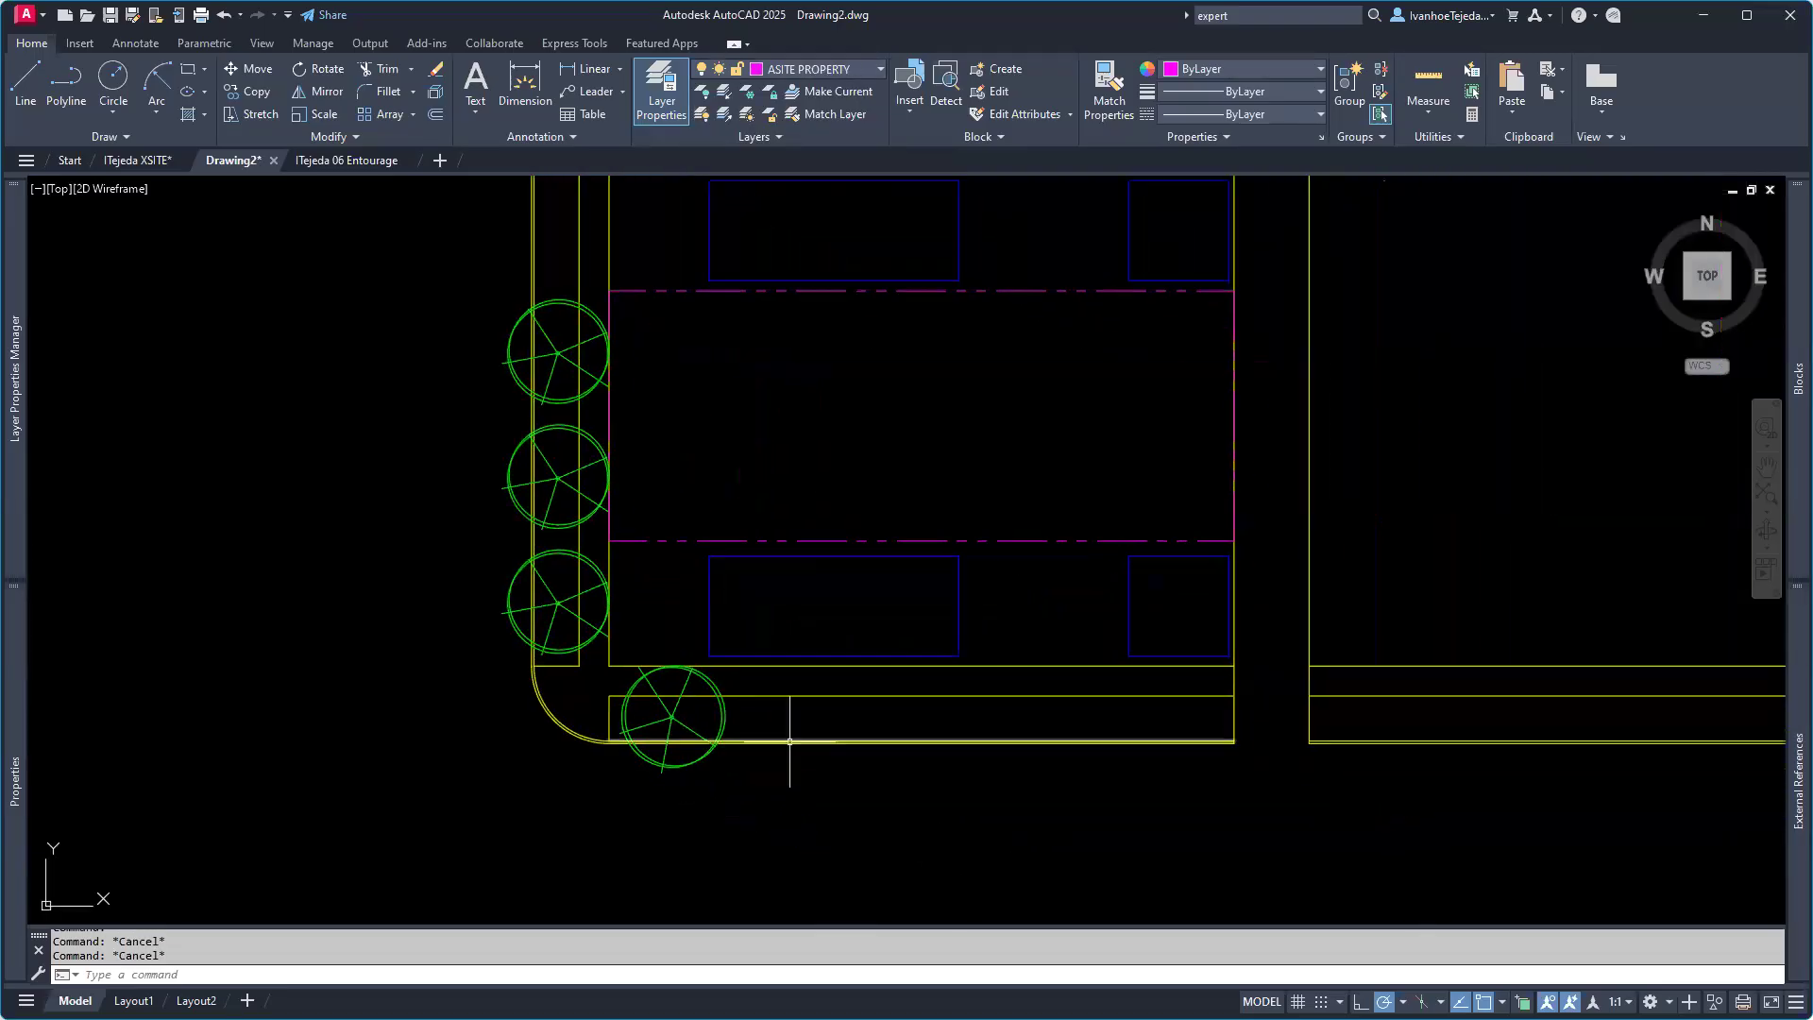
pyautogui.write('CP')
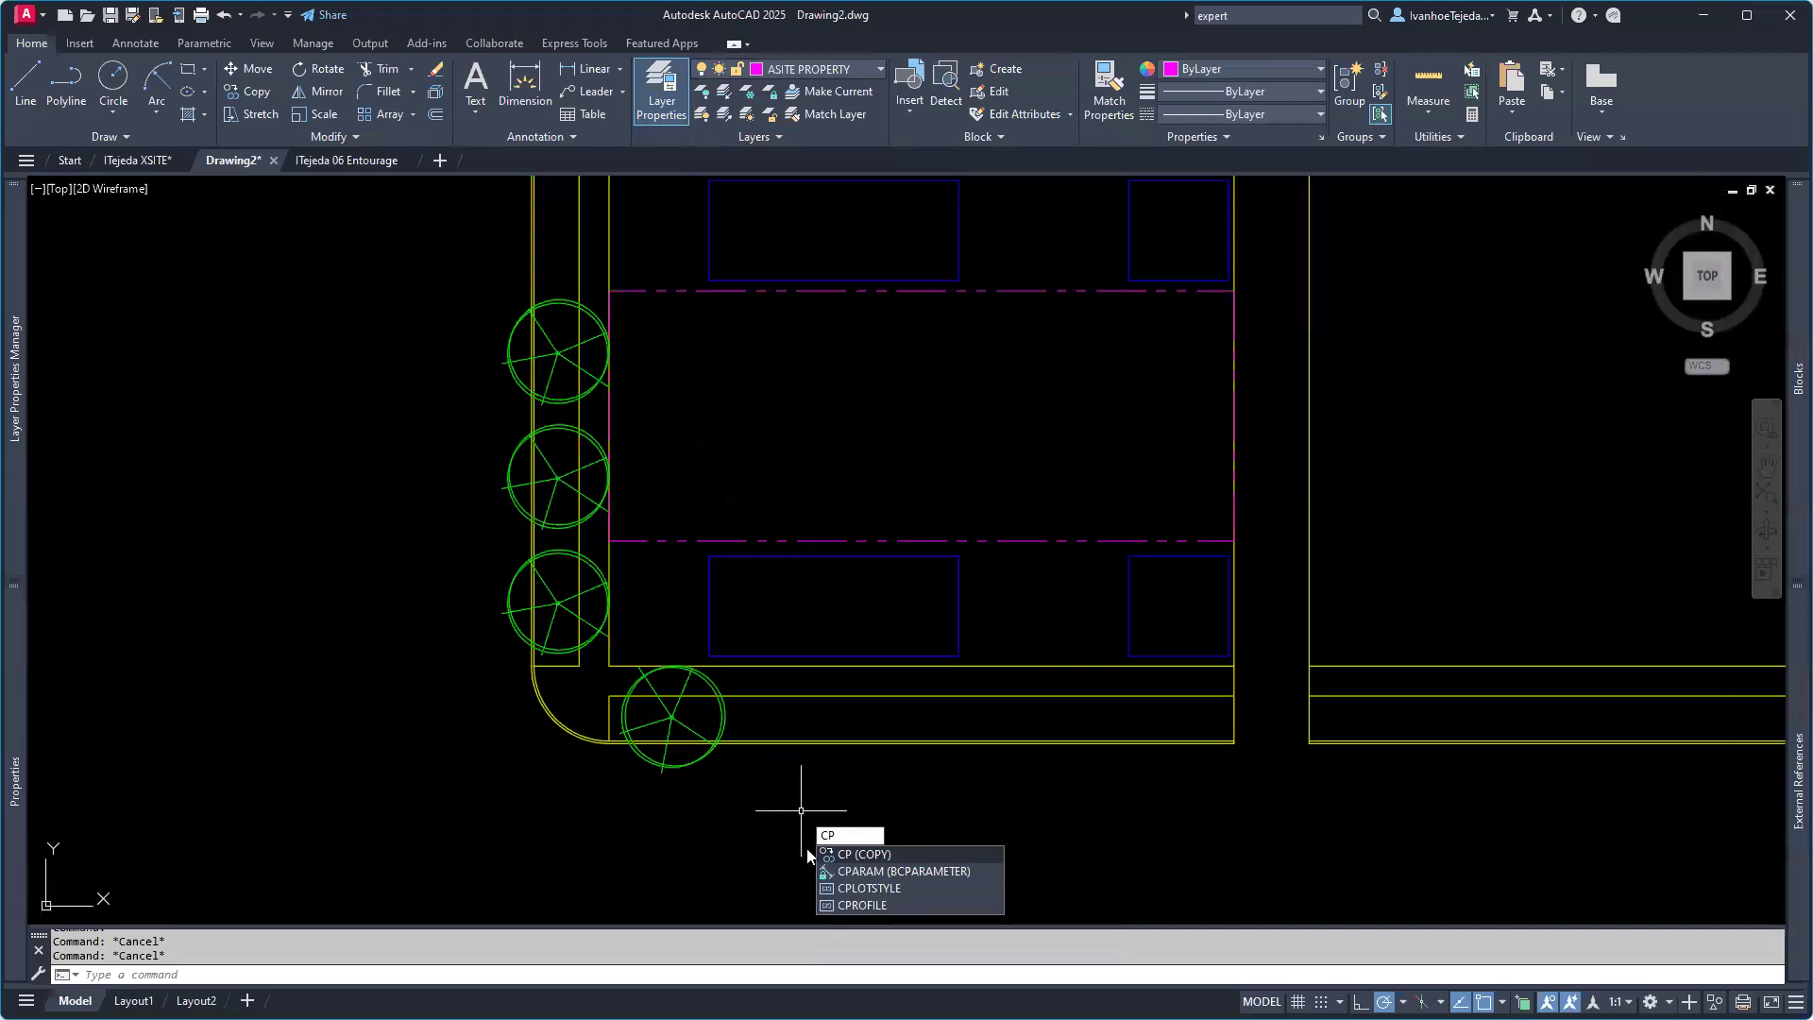
pyautogui.press('Return')
pyautogui.click(681, 765)
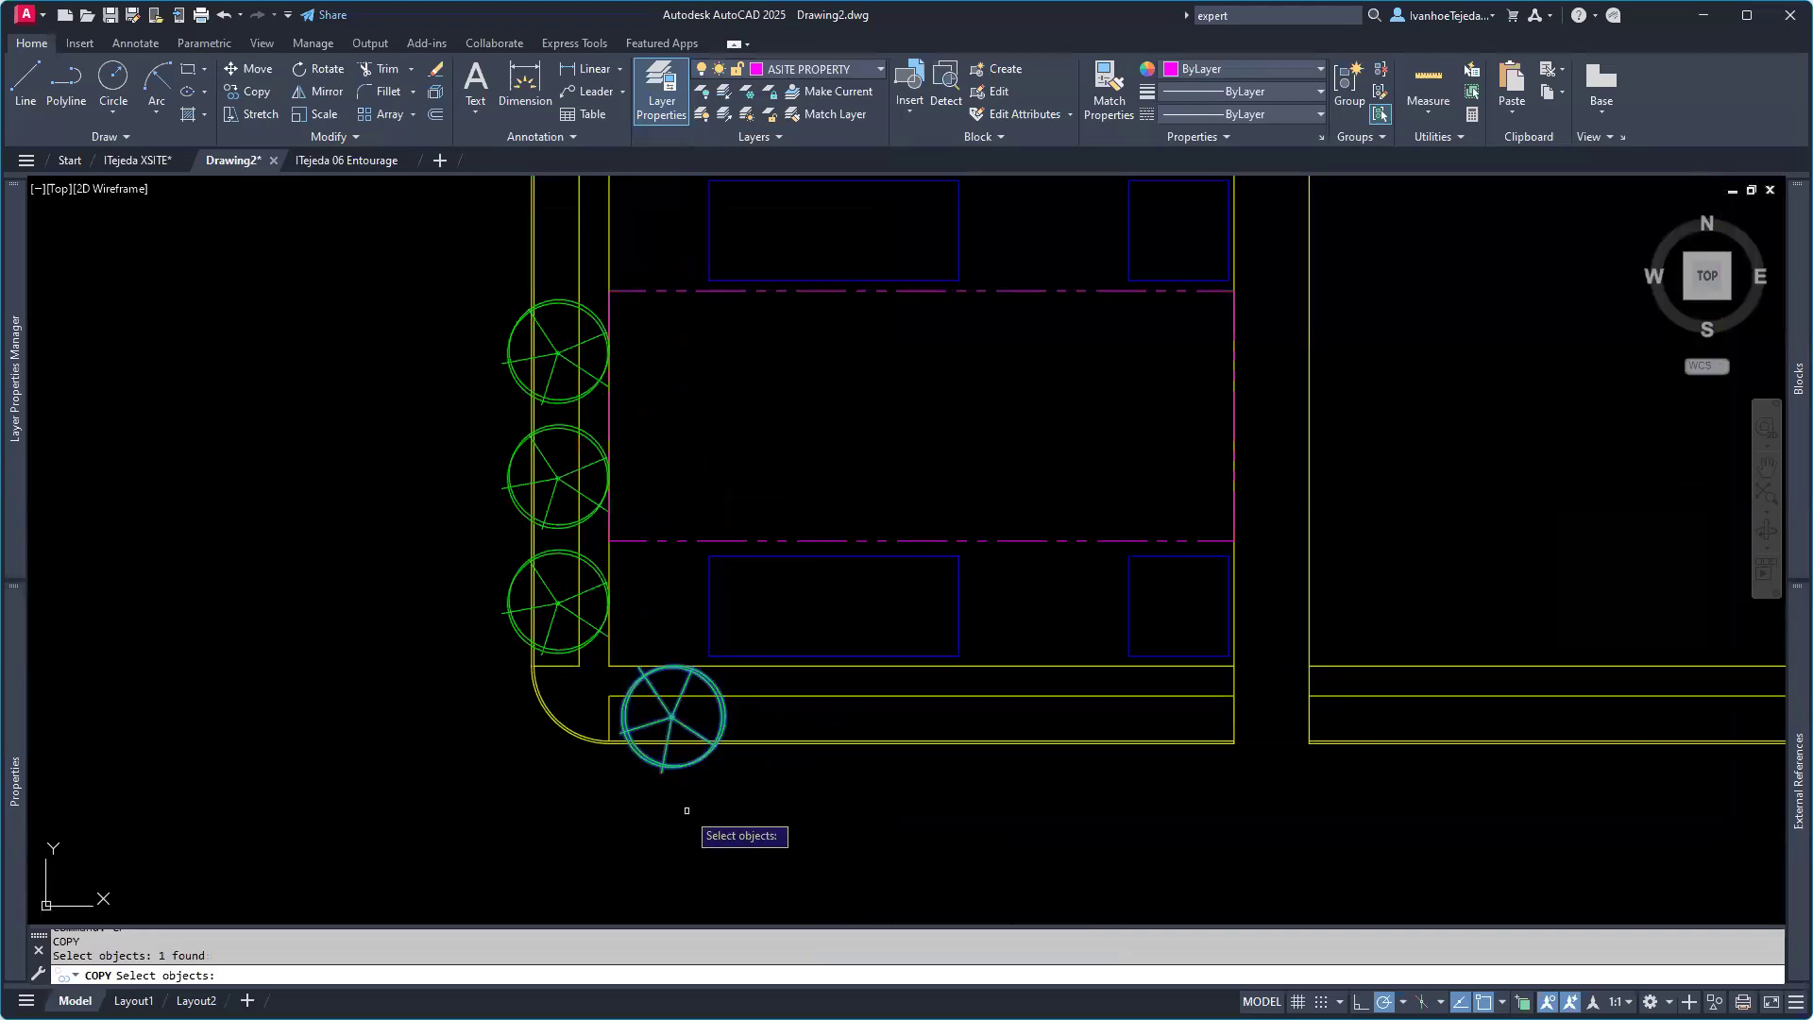
pyautogui.press('Return')
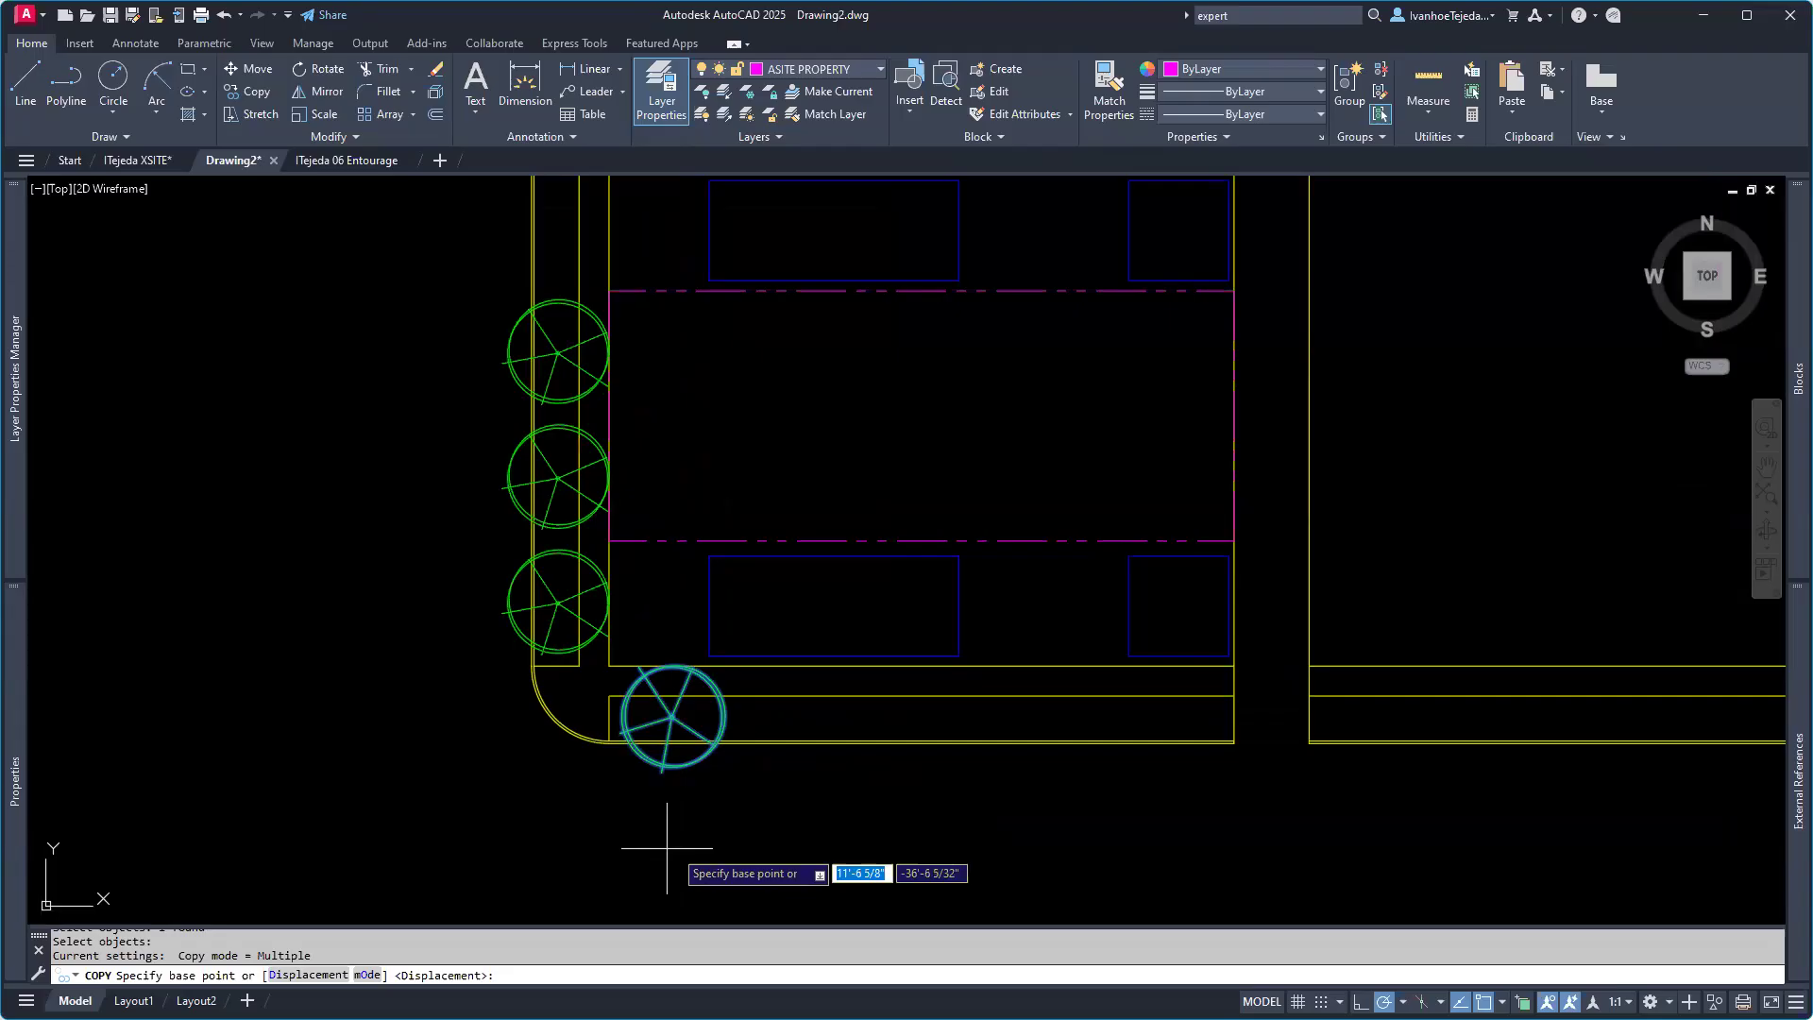
pyautogui.click(668, 844)
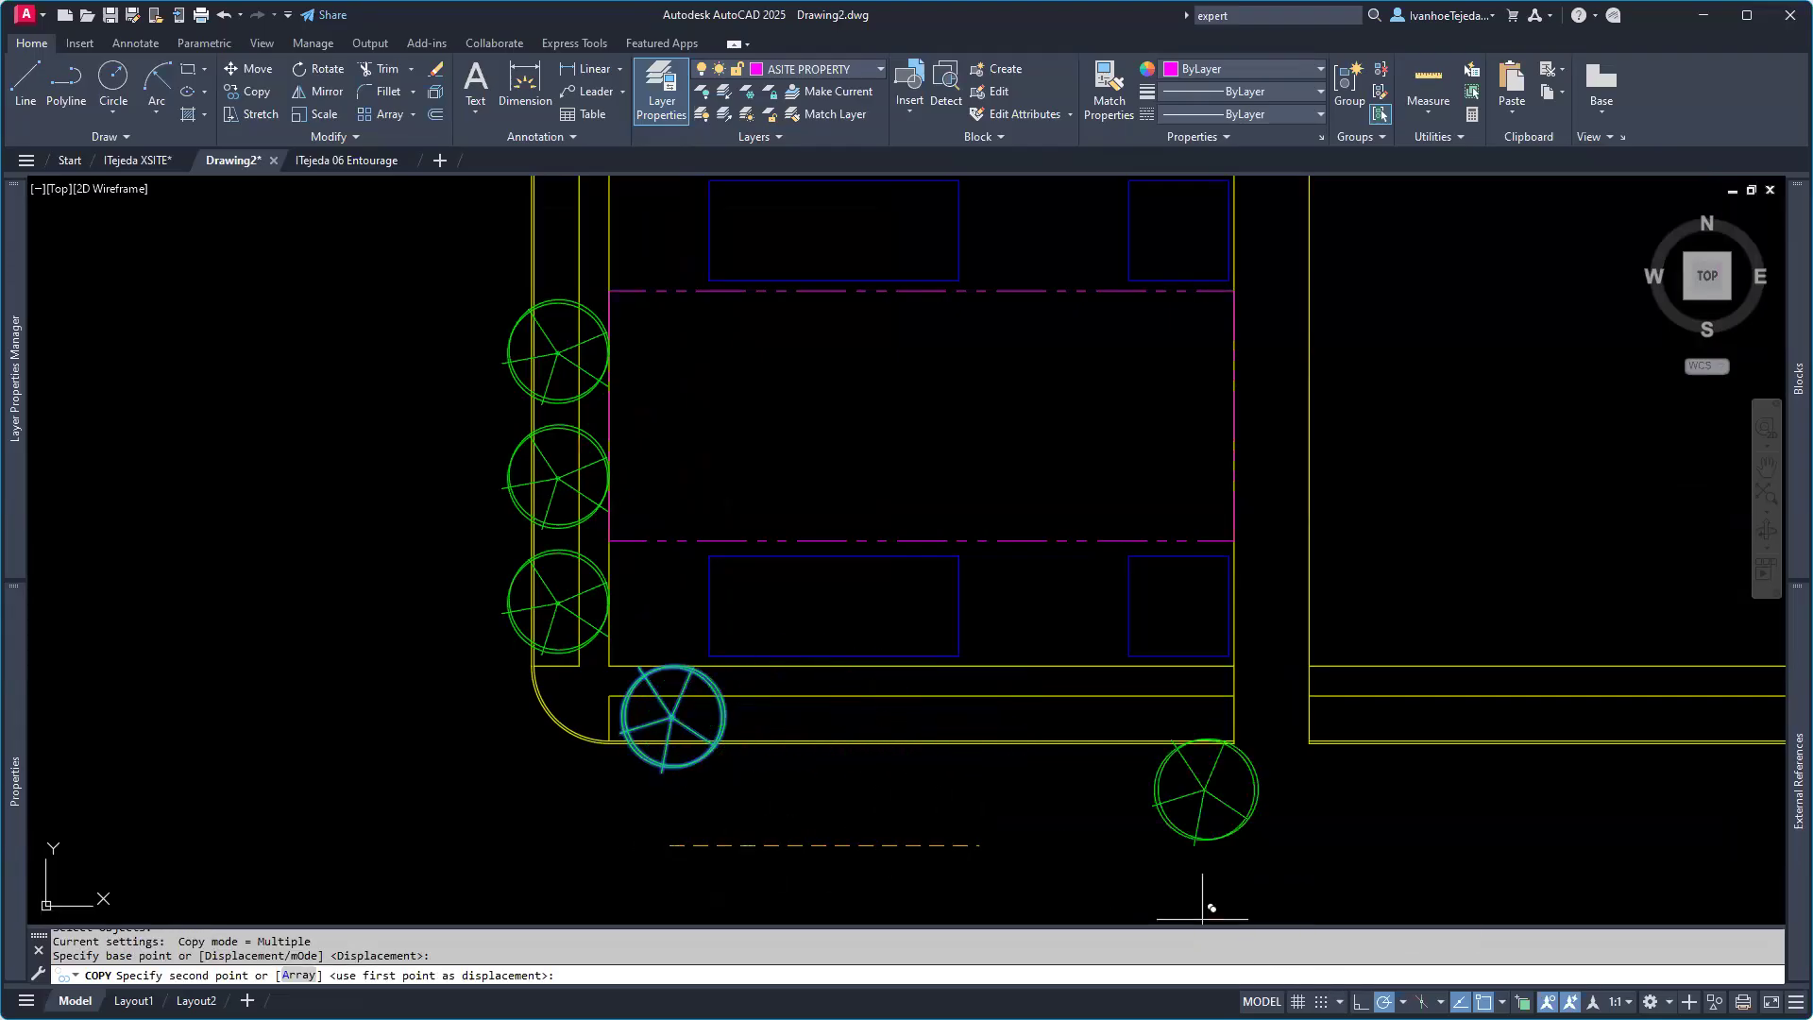
pyautogui.press('F10')
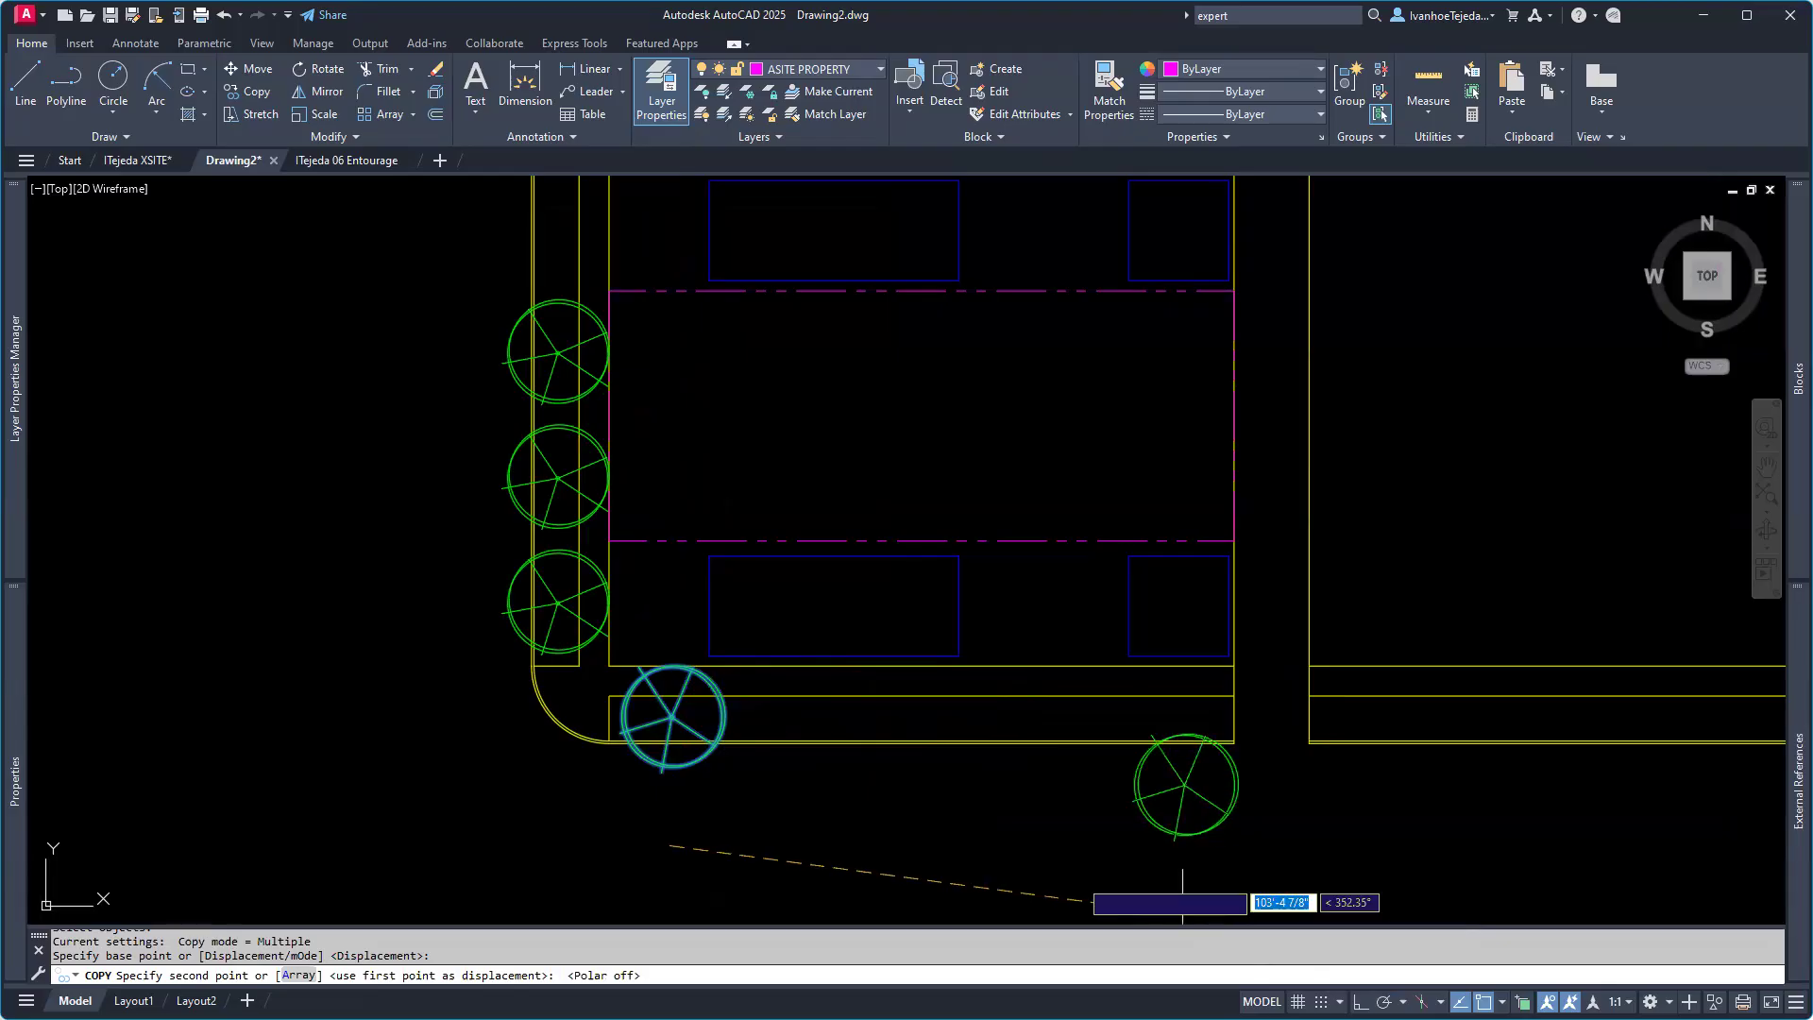
pyautogui.click(796, 845)
pyautogui.click(921, 852)
pyautogui.click(1068, 837)
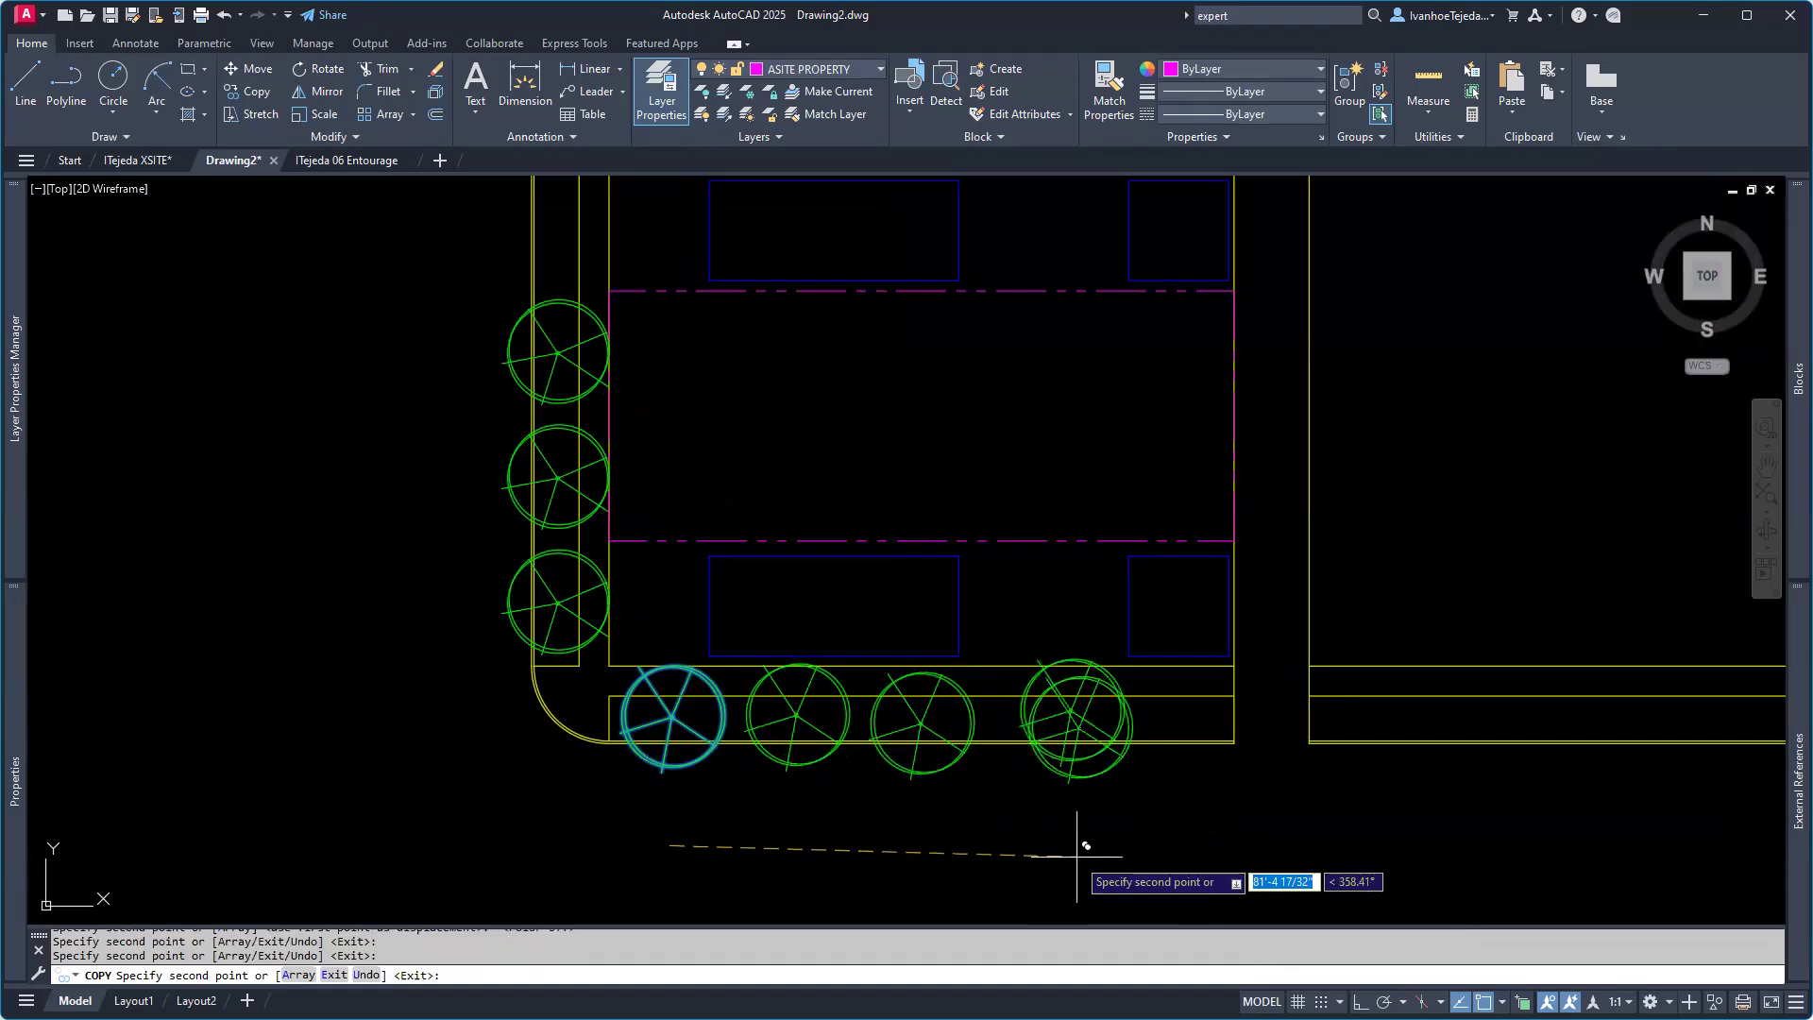
pyautogui.press('Escape')
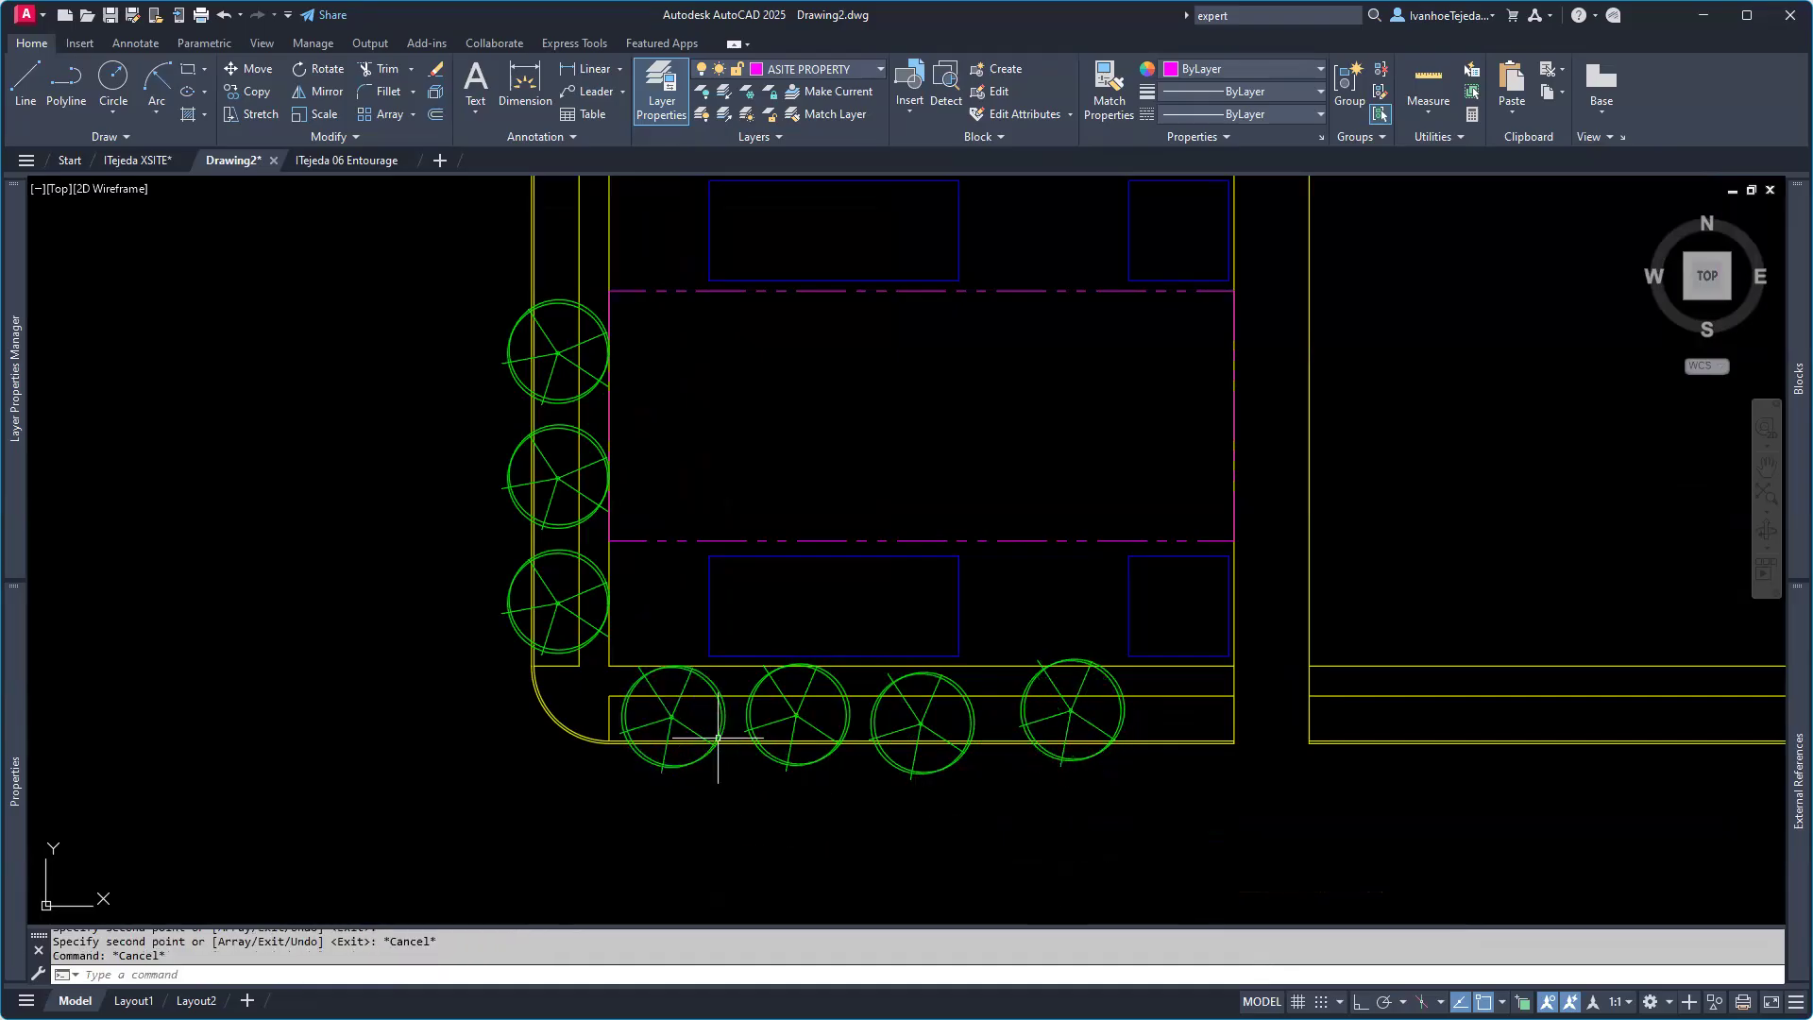
# Step: Examine the branching tree symbol's circle size in ITejeda 06 Entourage and the varied sizes and rotations of the parkway trees in ITejeda XSITE
pyautogui.moveTo(524, 675); pyautogui.dragTo(648, 708, button='middle')
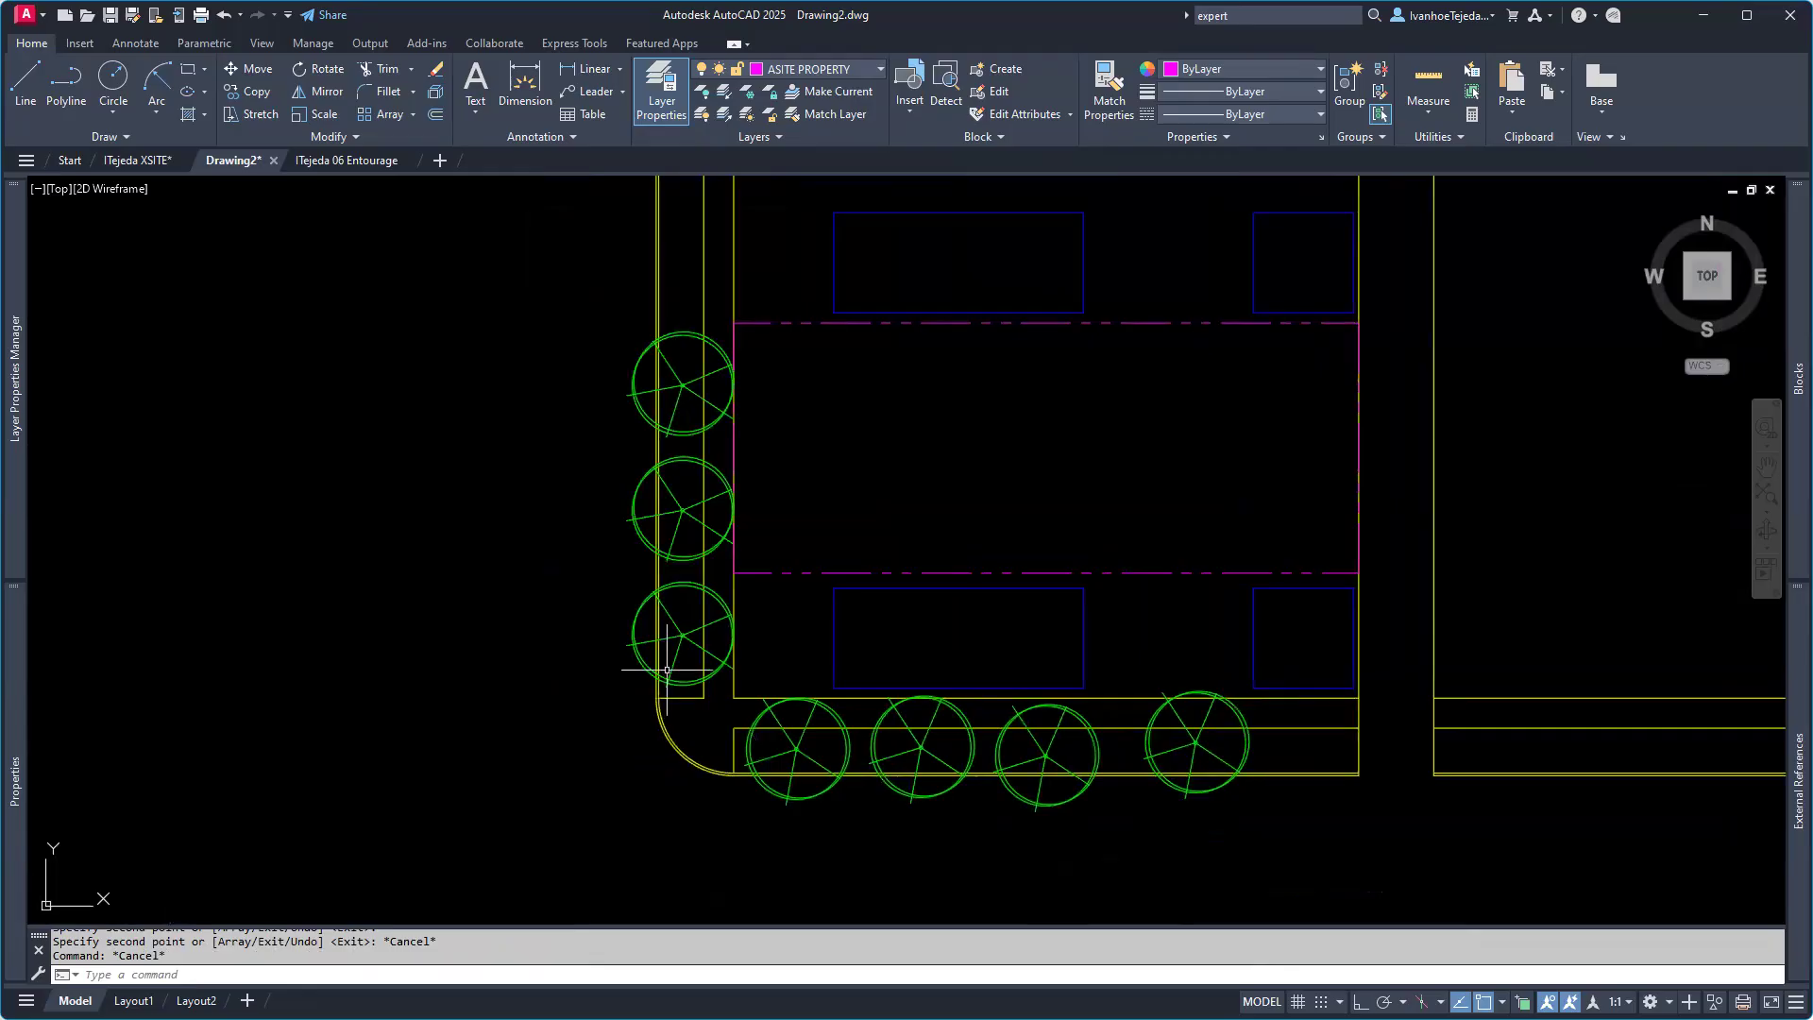
pyautogui.click(367, 162)
pyautogui.scroll(2, 678, 387)
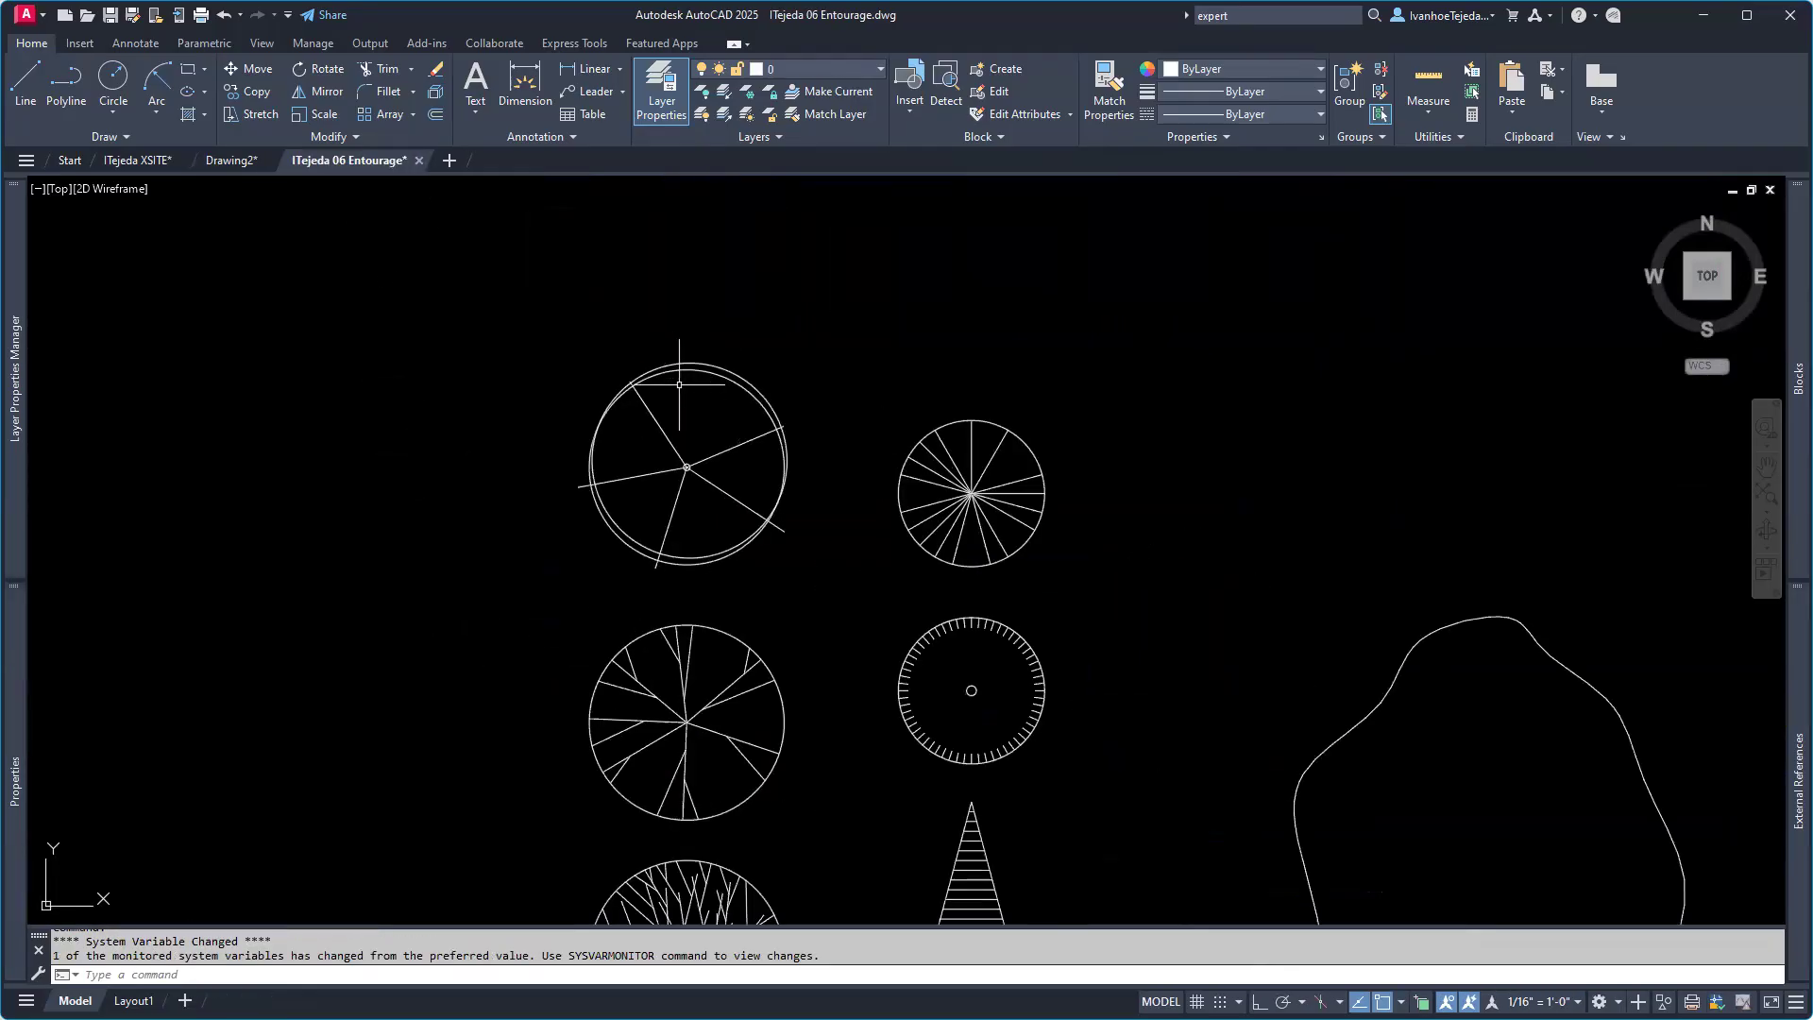
pyautogui.click(725, 635)
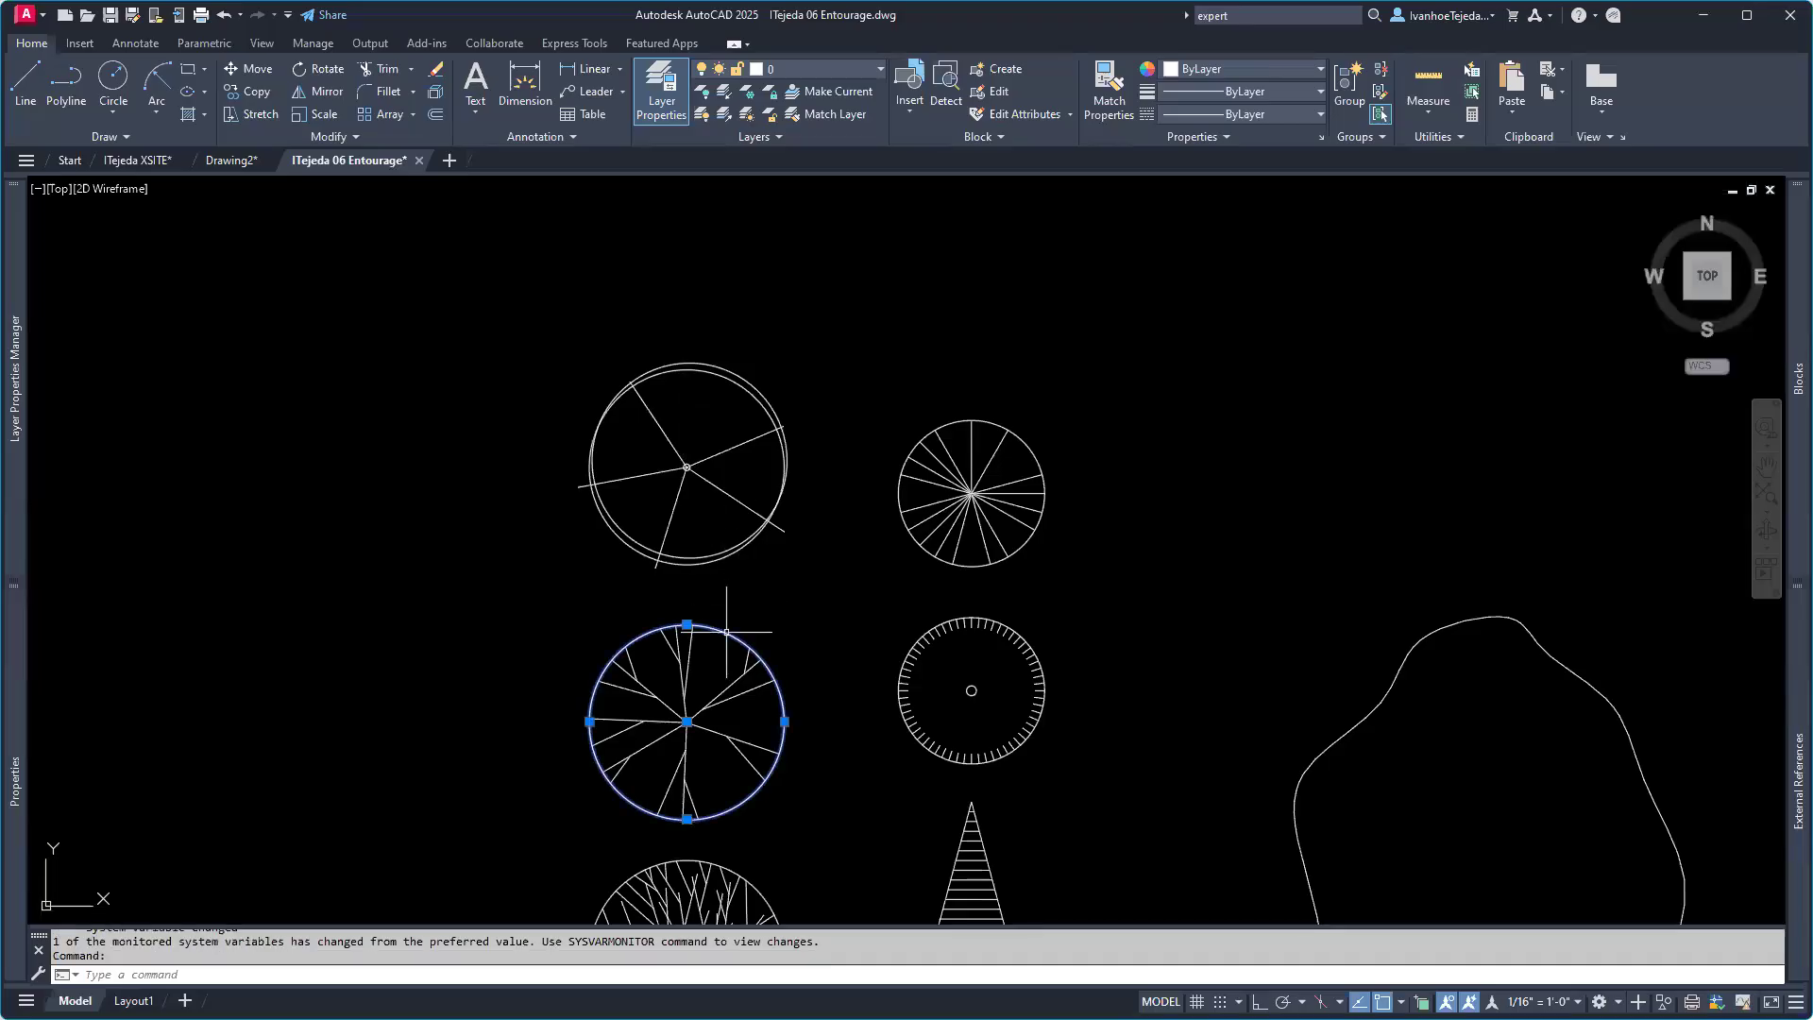
pyautogui.moveTo(15, 784)
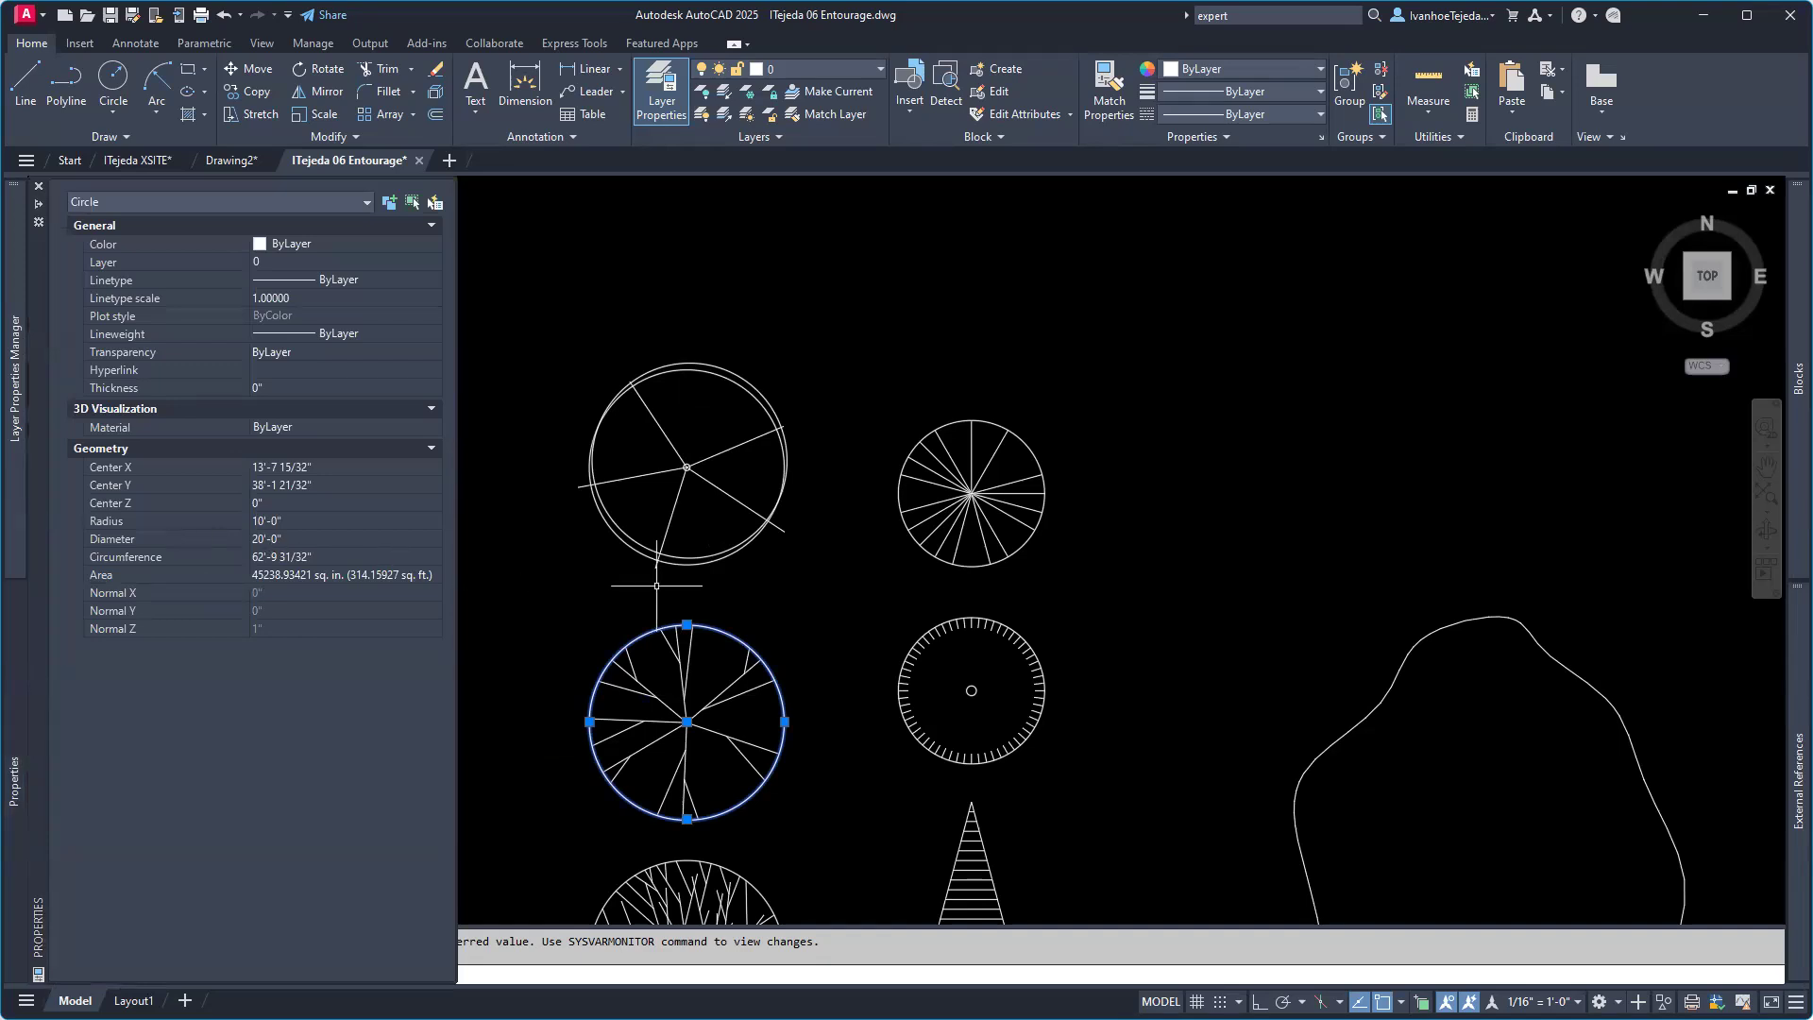
pyautogui.press('Escape')
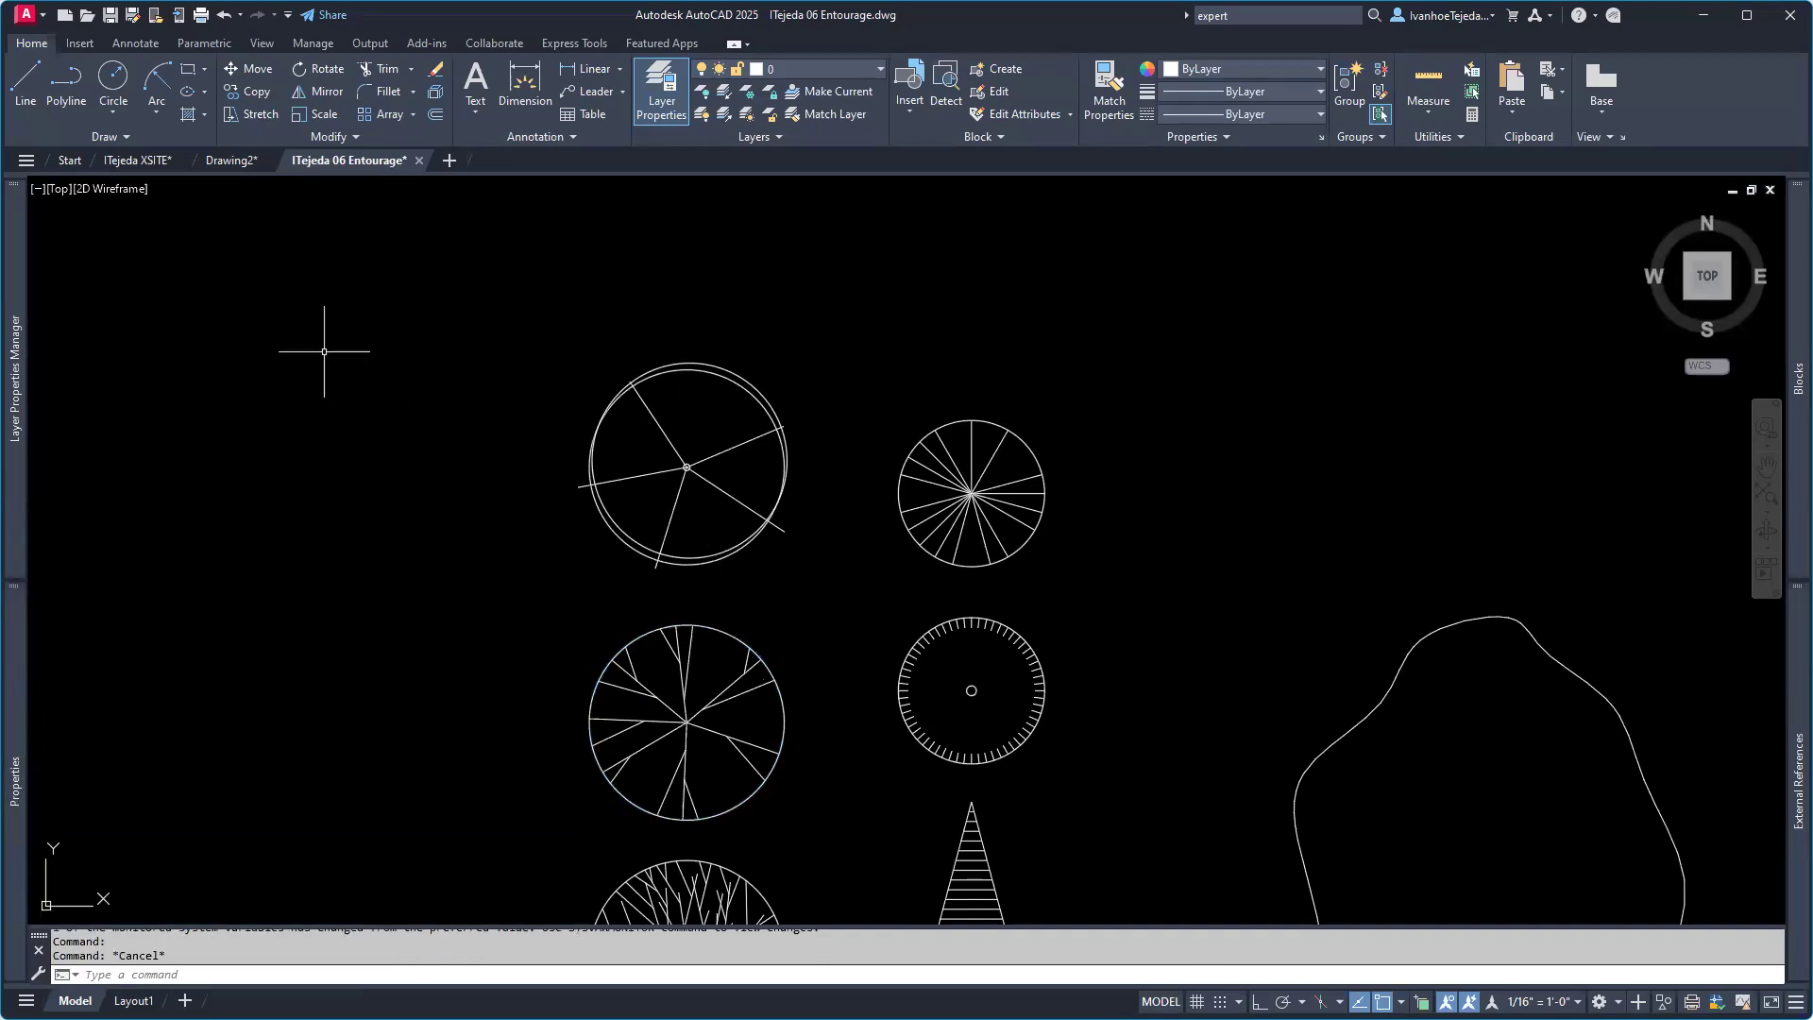
pyautogui.click(138, 160)
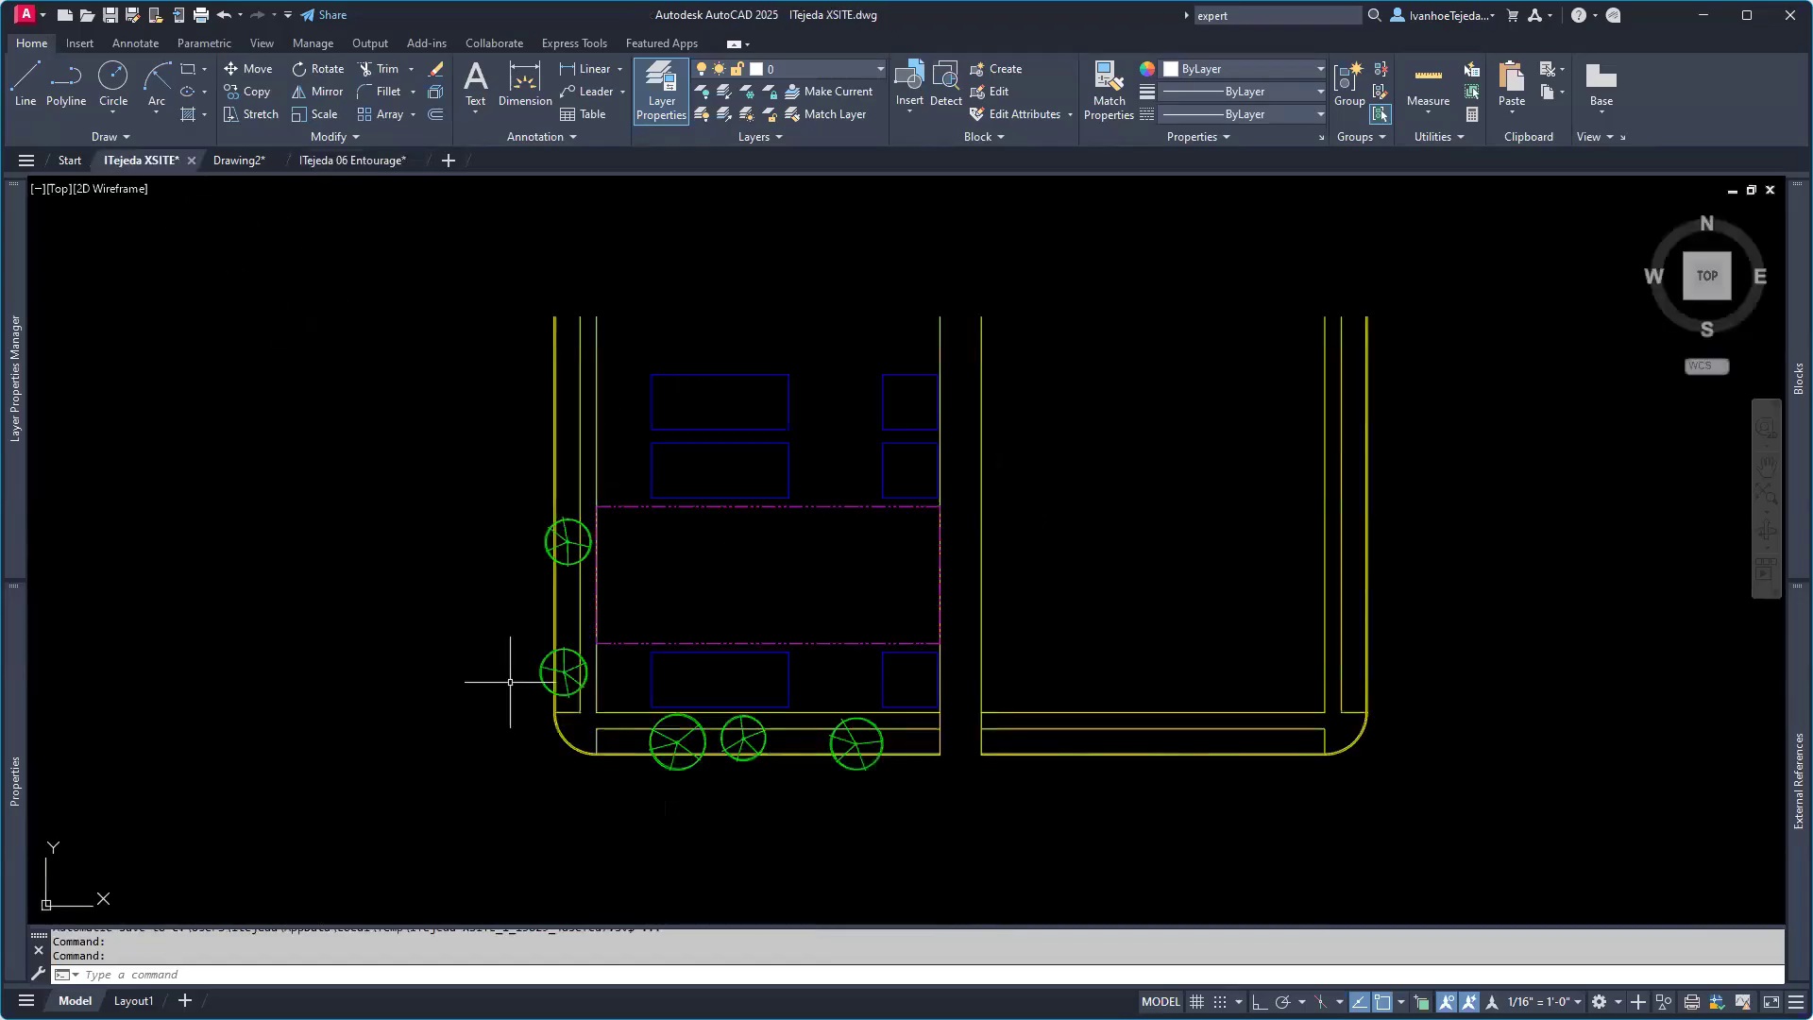
pyautogui.scroll(4, 697, 776)
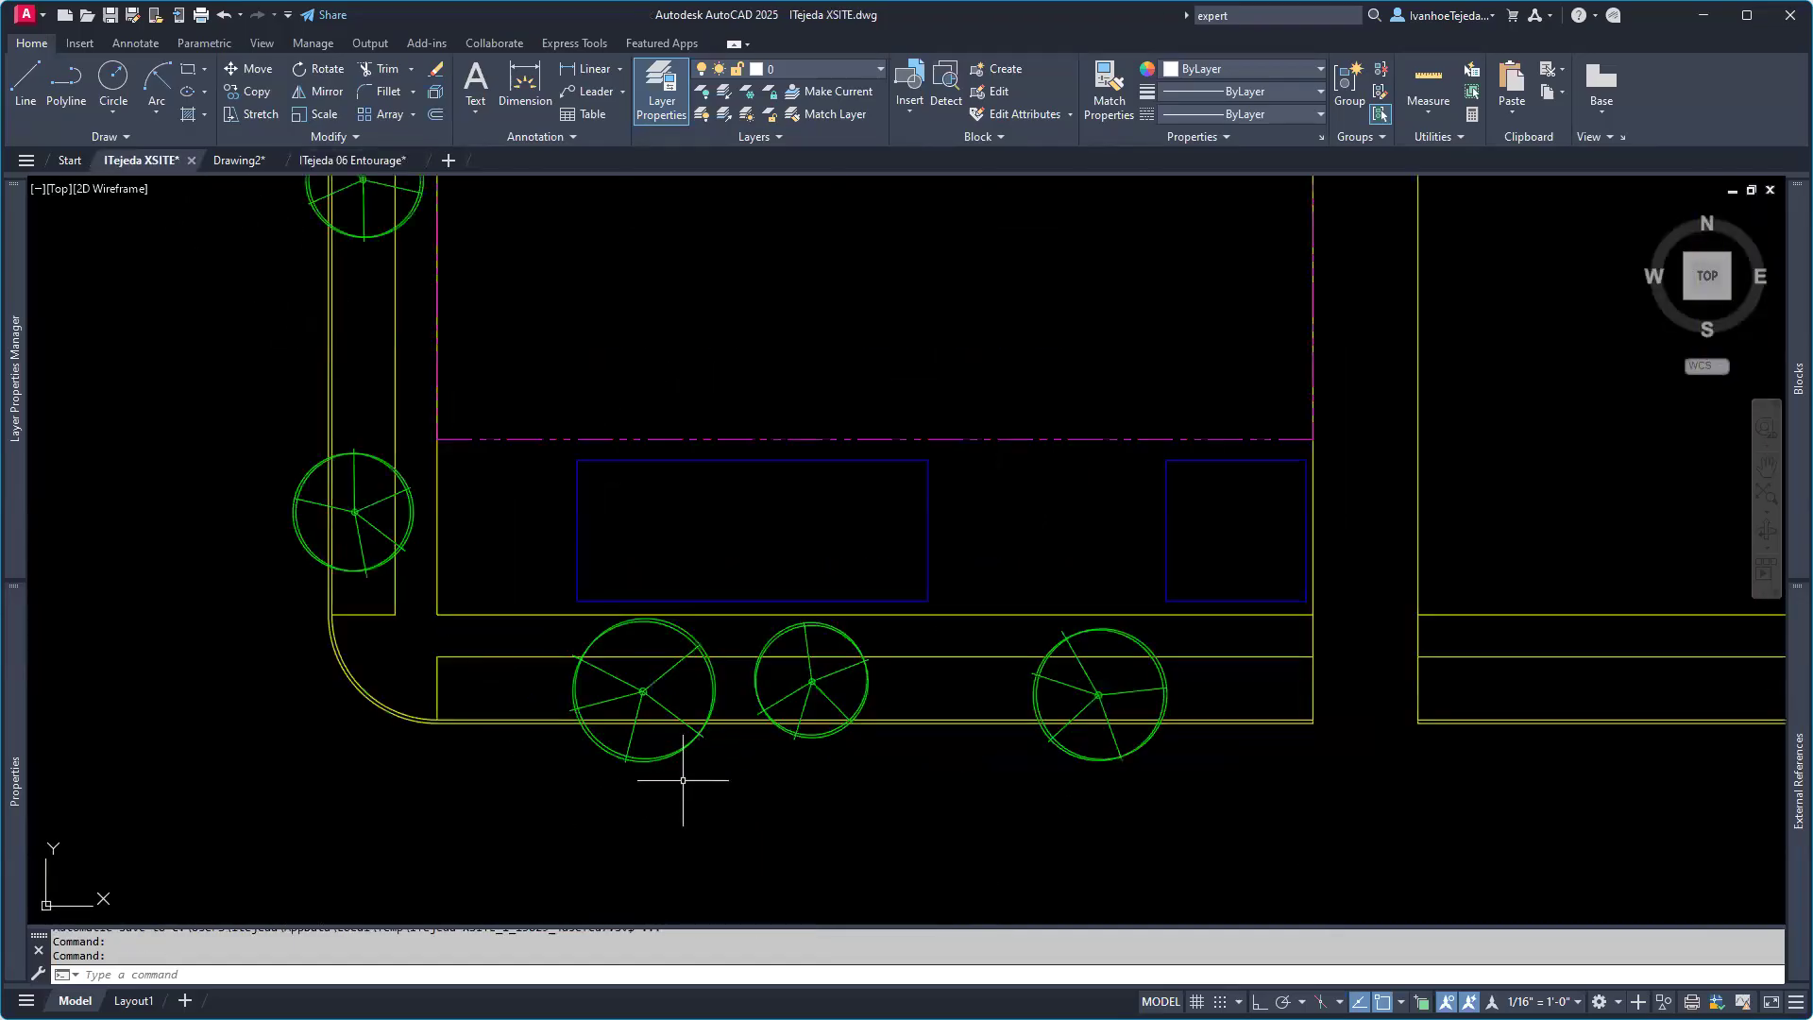
pyautogui.moveTo(682, 780); pyautogui.dragTo(907, 849, button='middle')
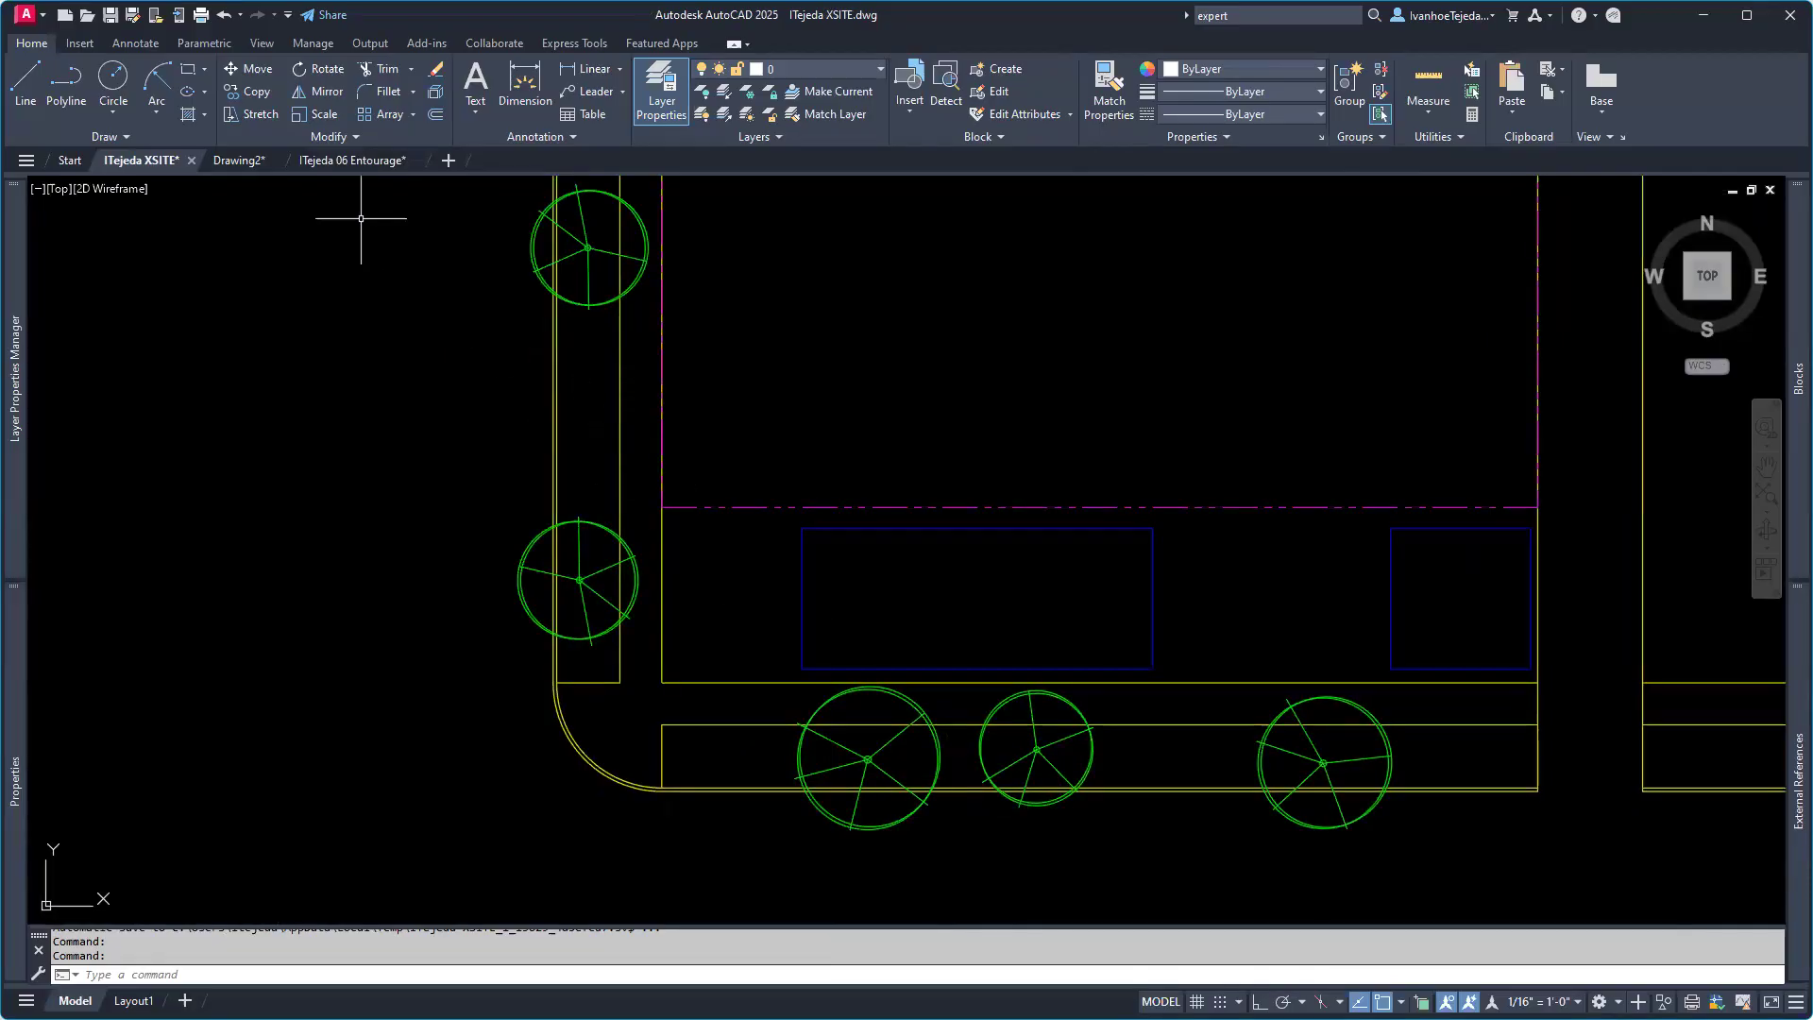
# Step: In Drawing2, set the horizontal parkway's second tree from the curb corner to scale 0.75 and rotation 250
pyautogui.click(247, 161)
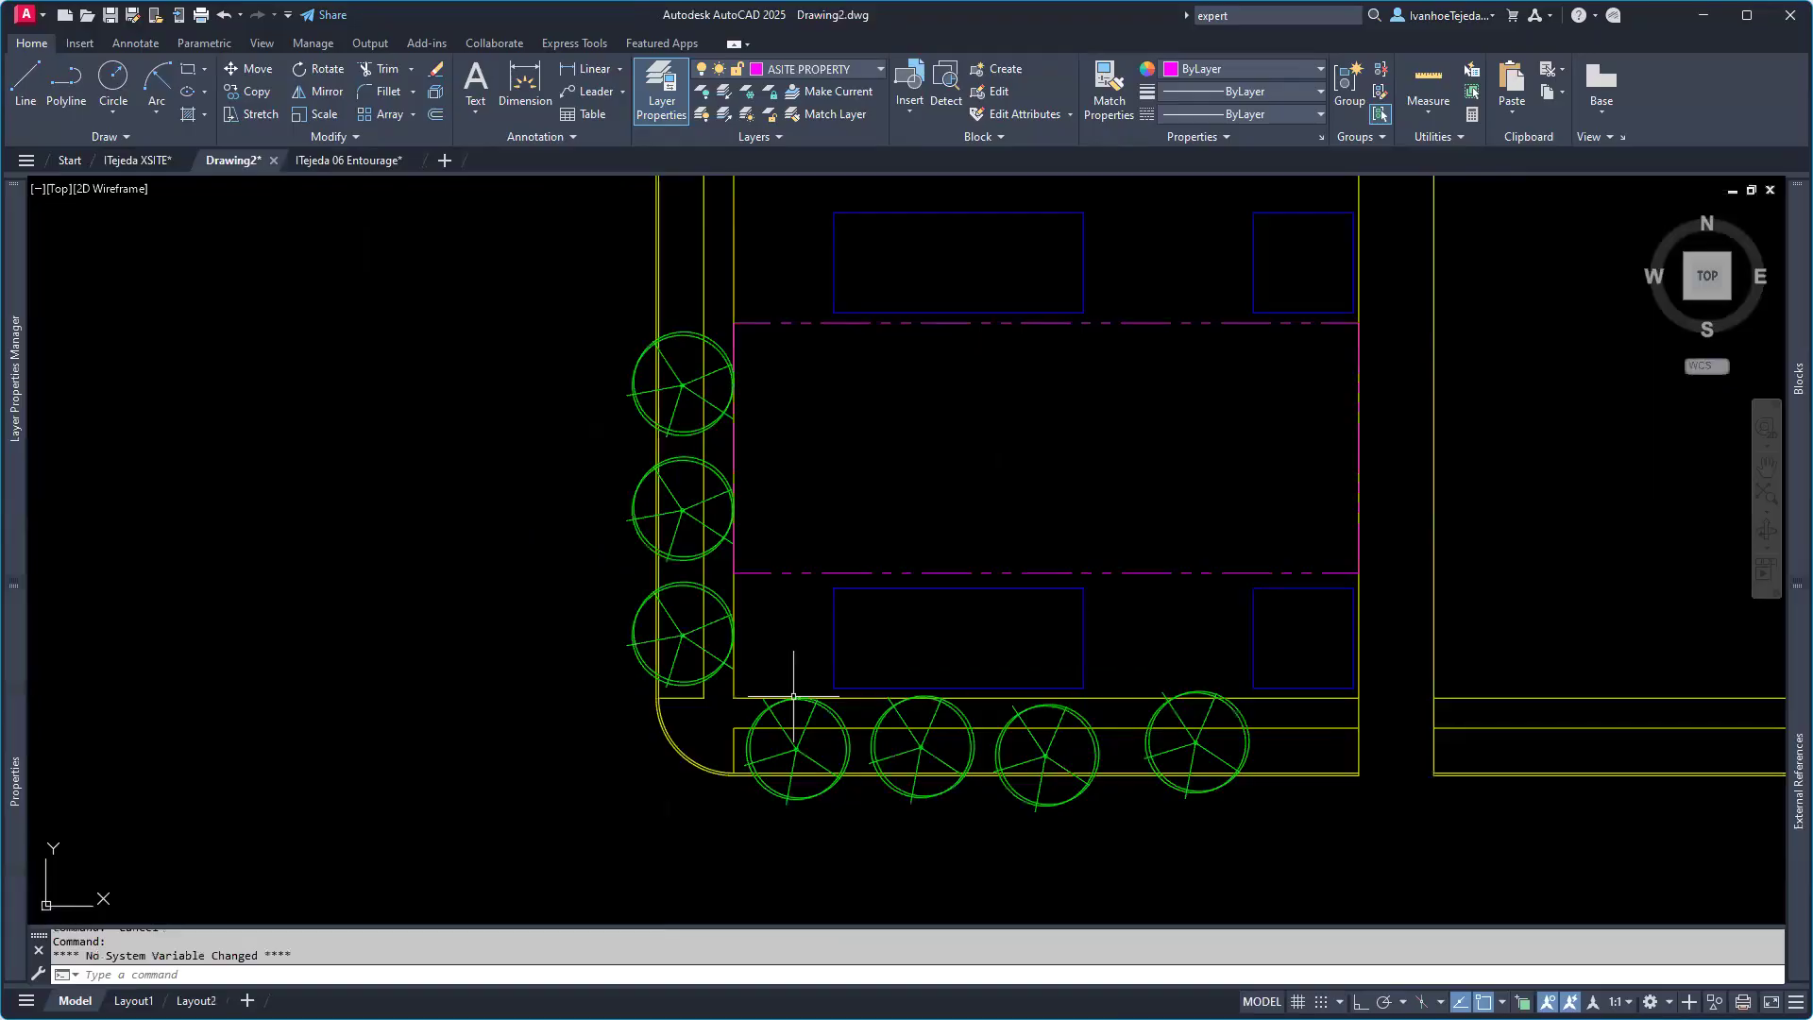
pyautogui.click(930, 799)
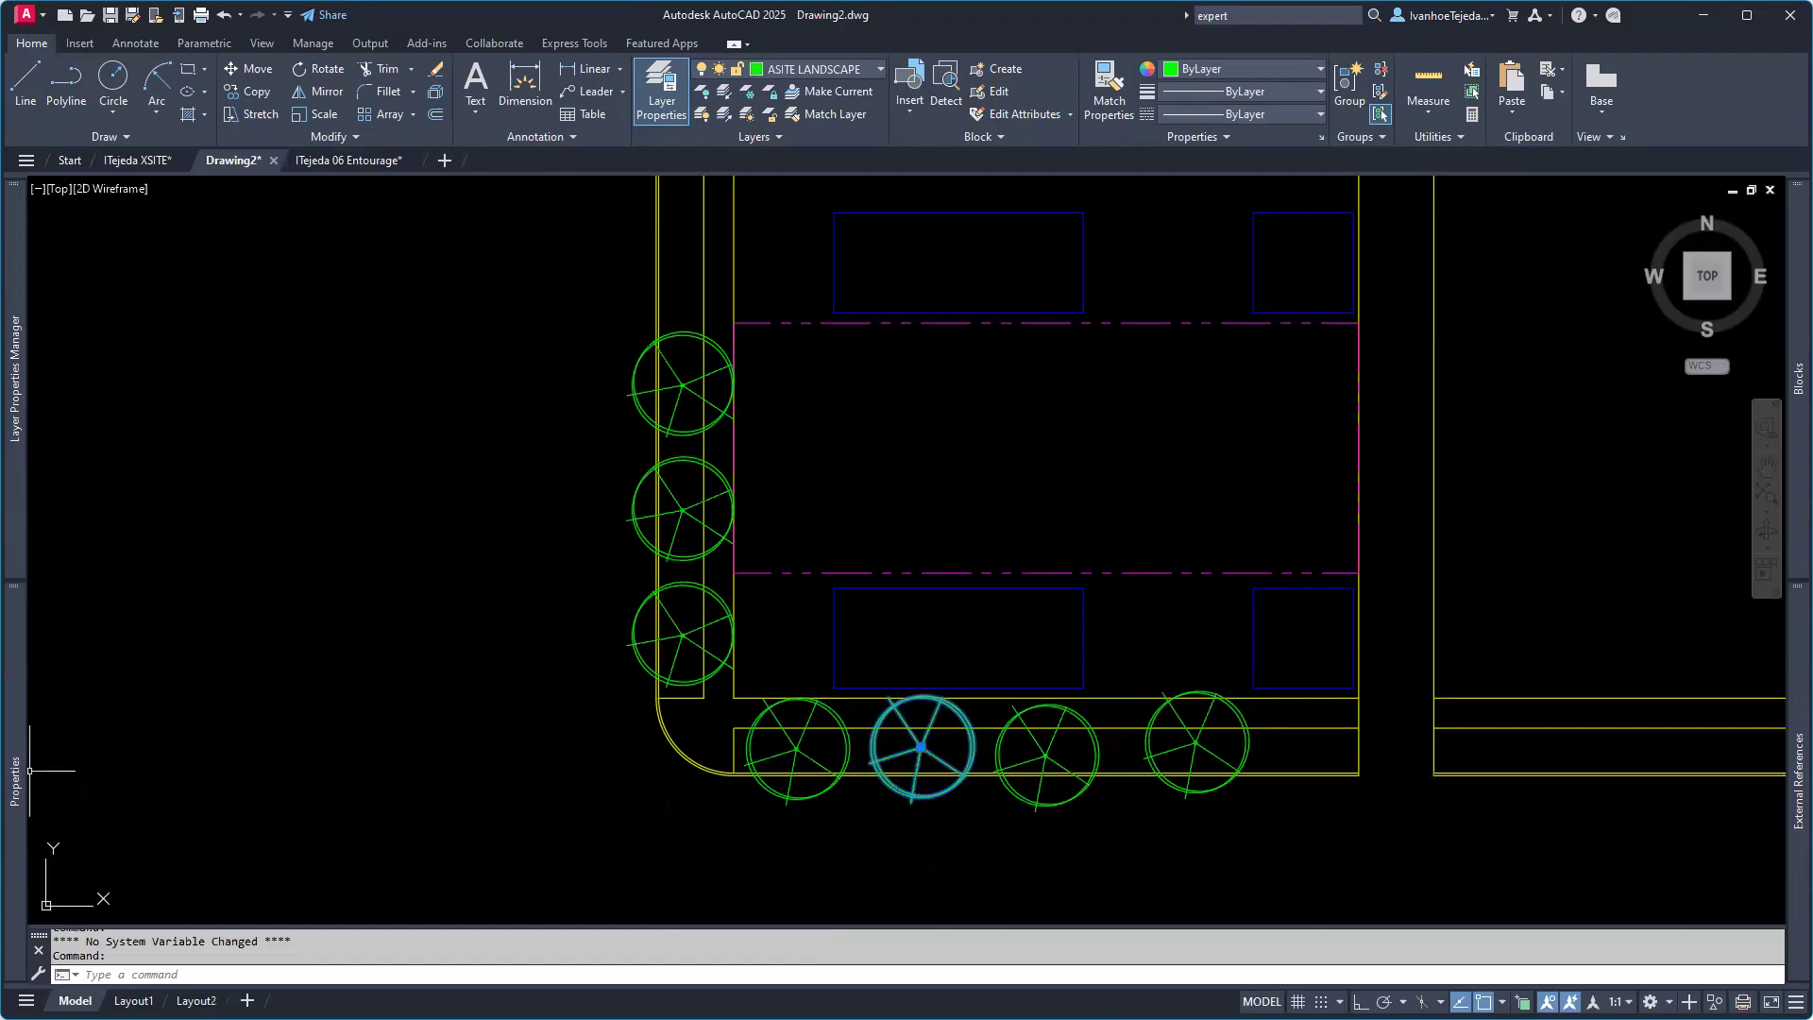
pyautogui.moveTo(12, 756)
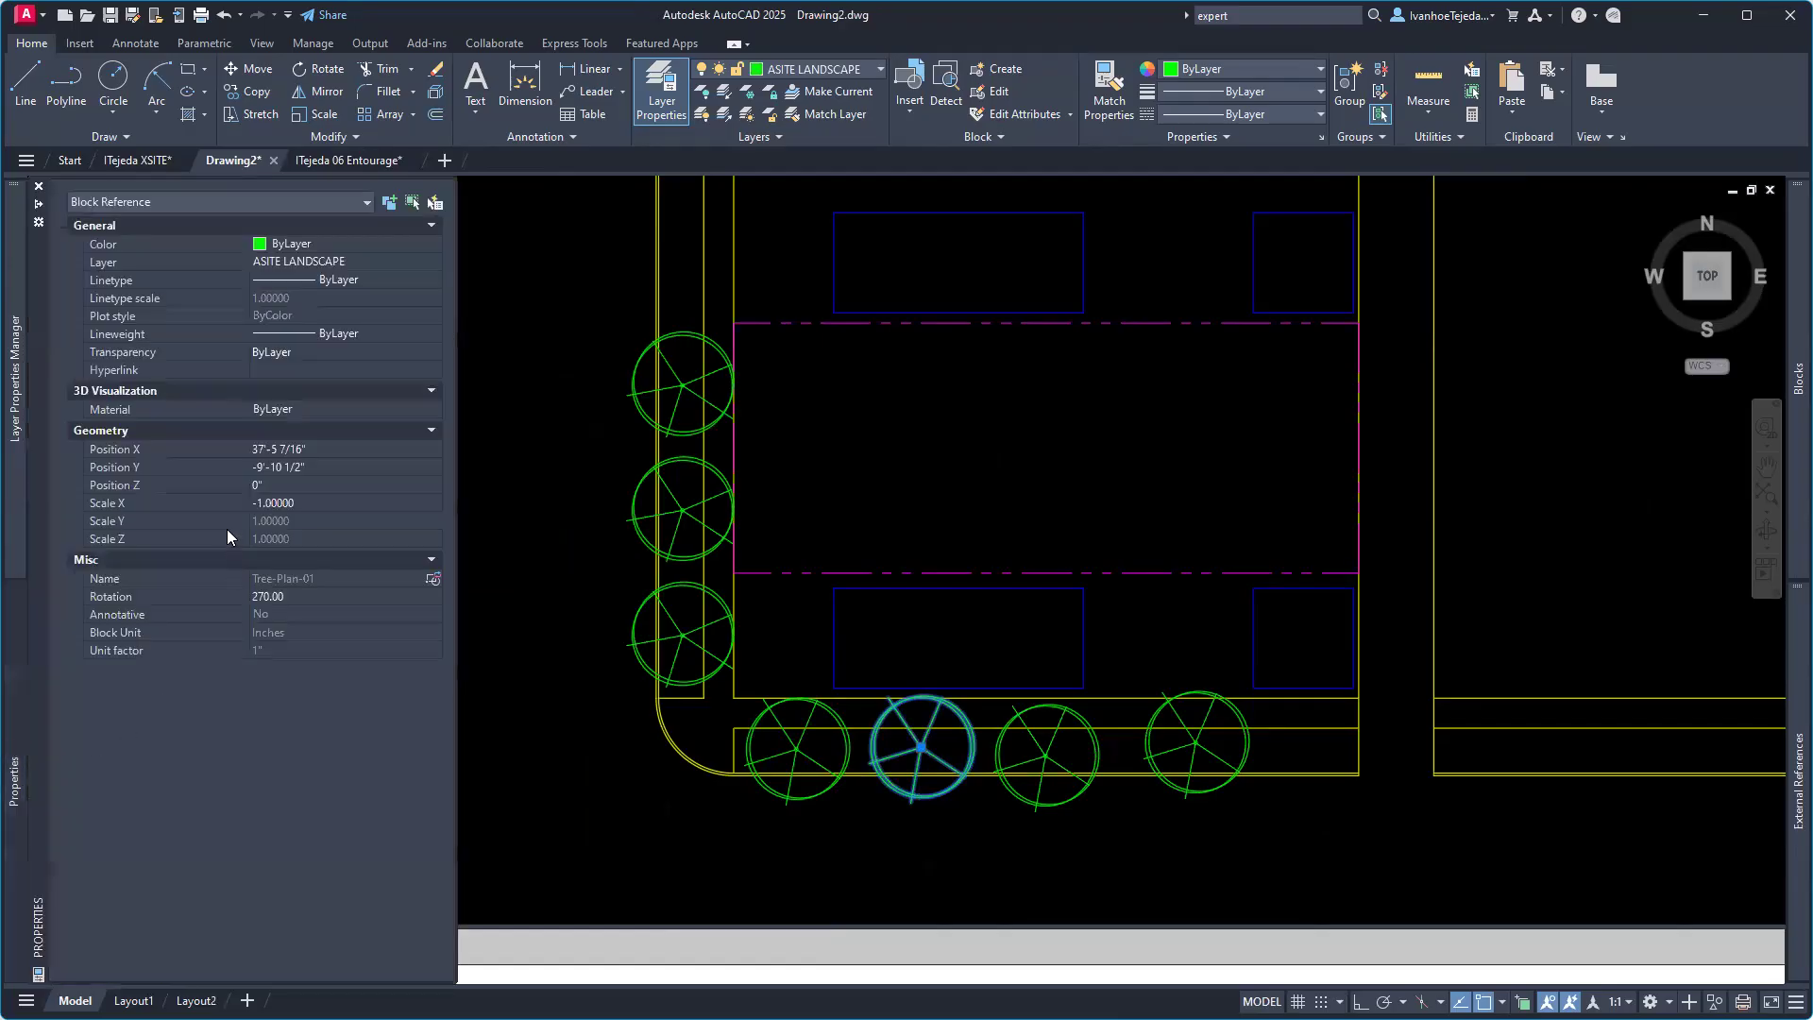
pyautogui.click(320, 508)
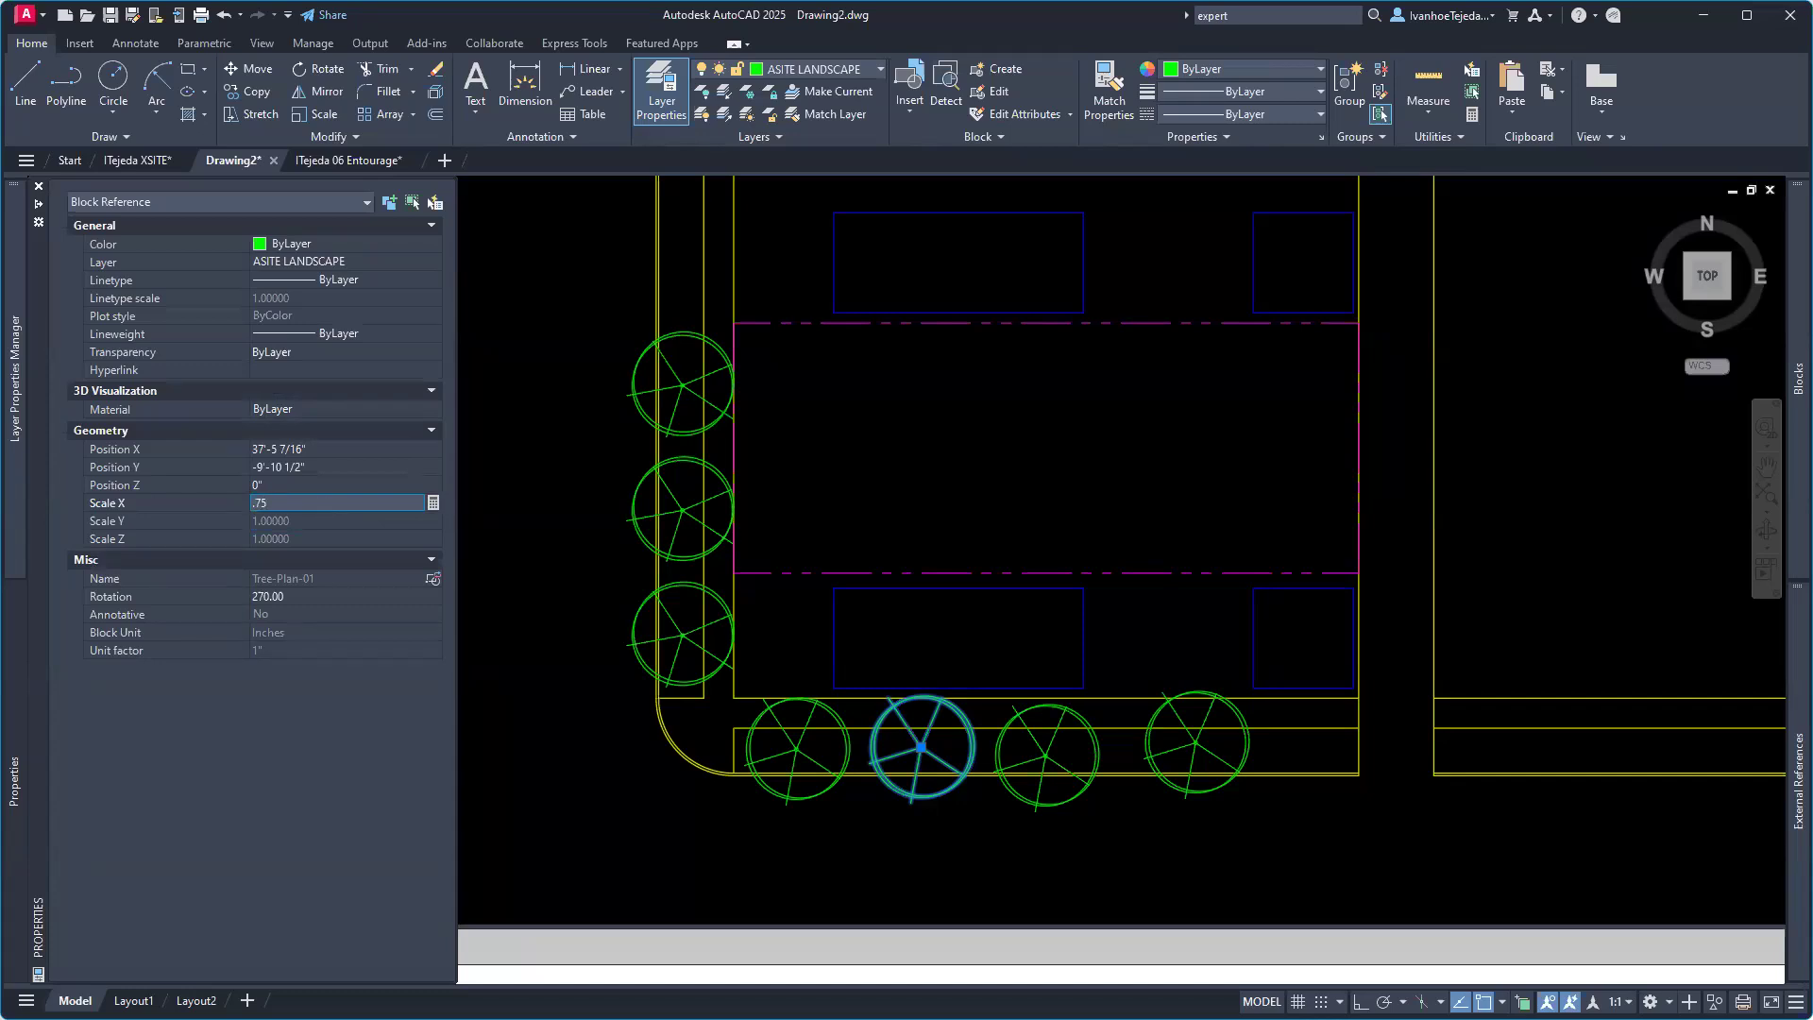
pyautogui.press('Return')
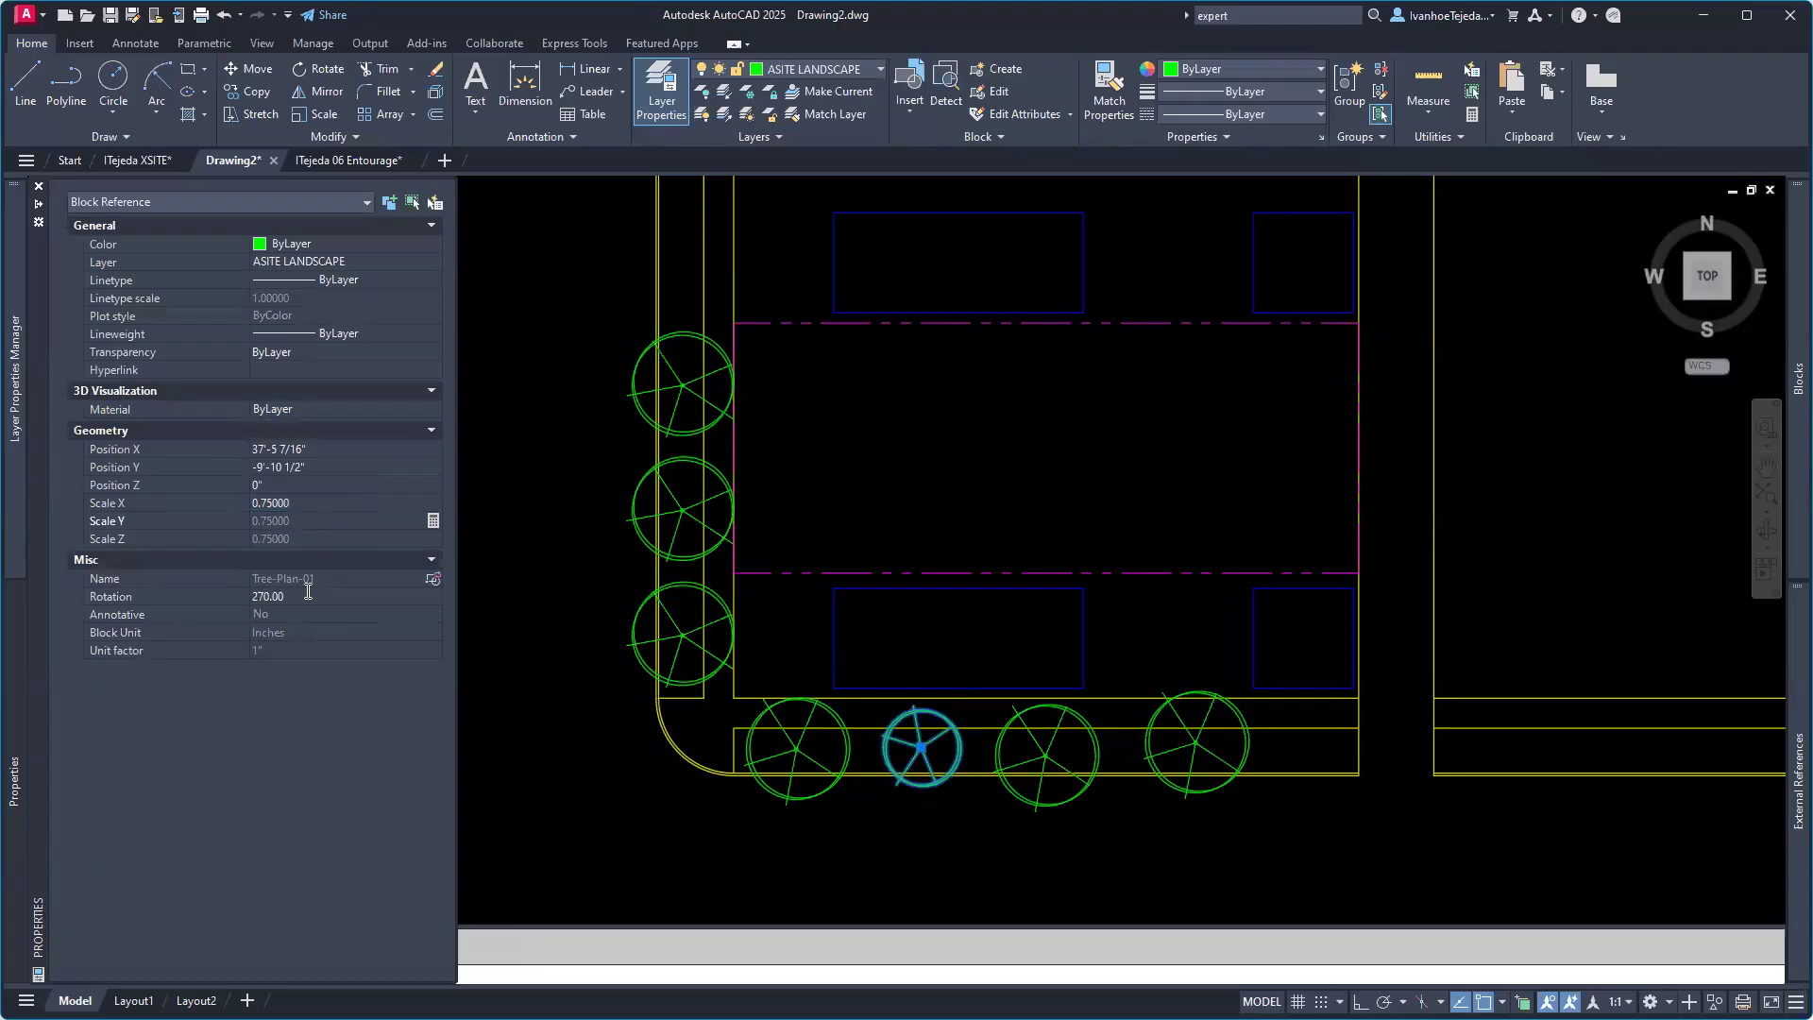
pyautogui.click(308, 594)
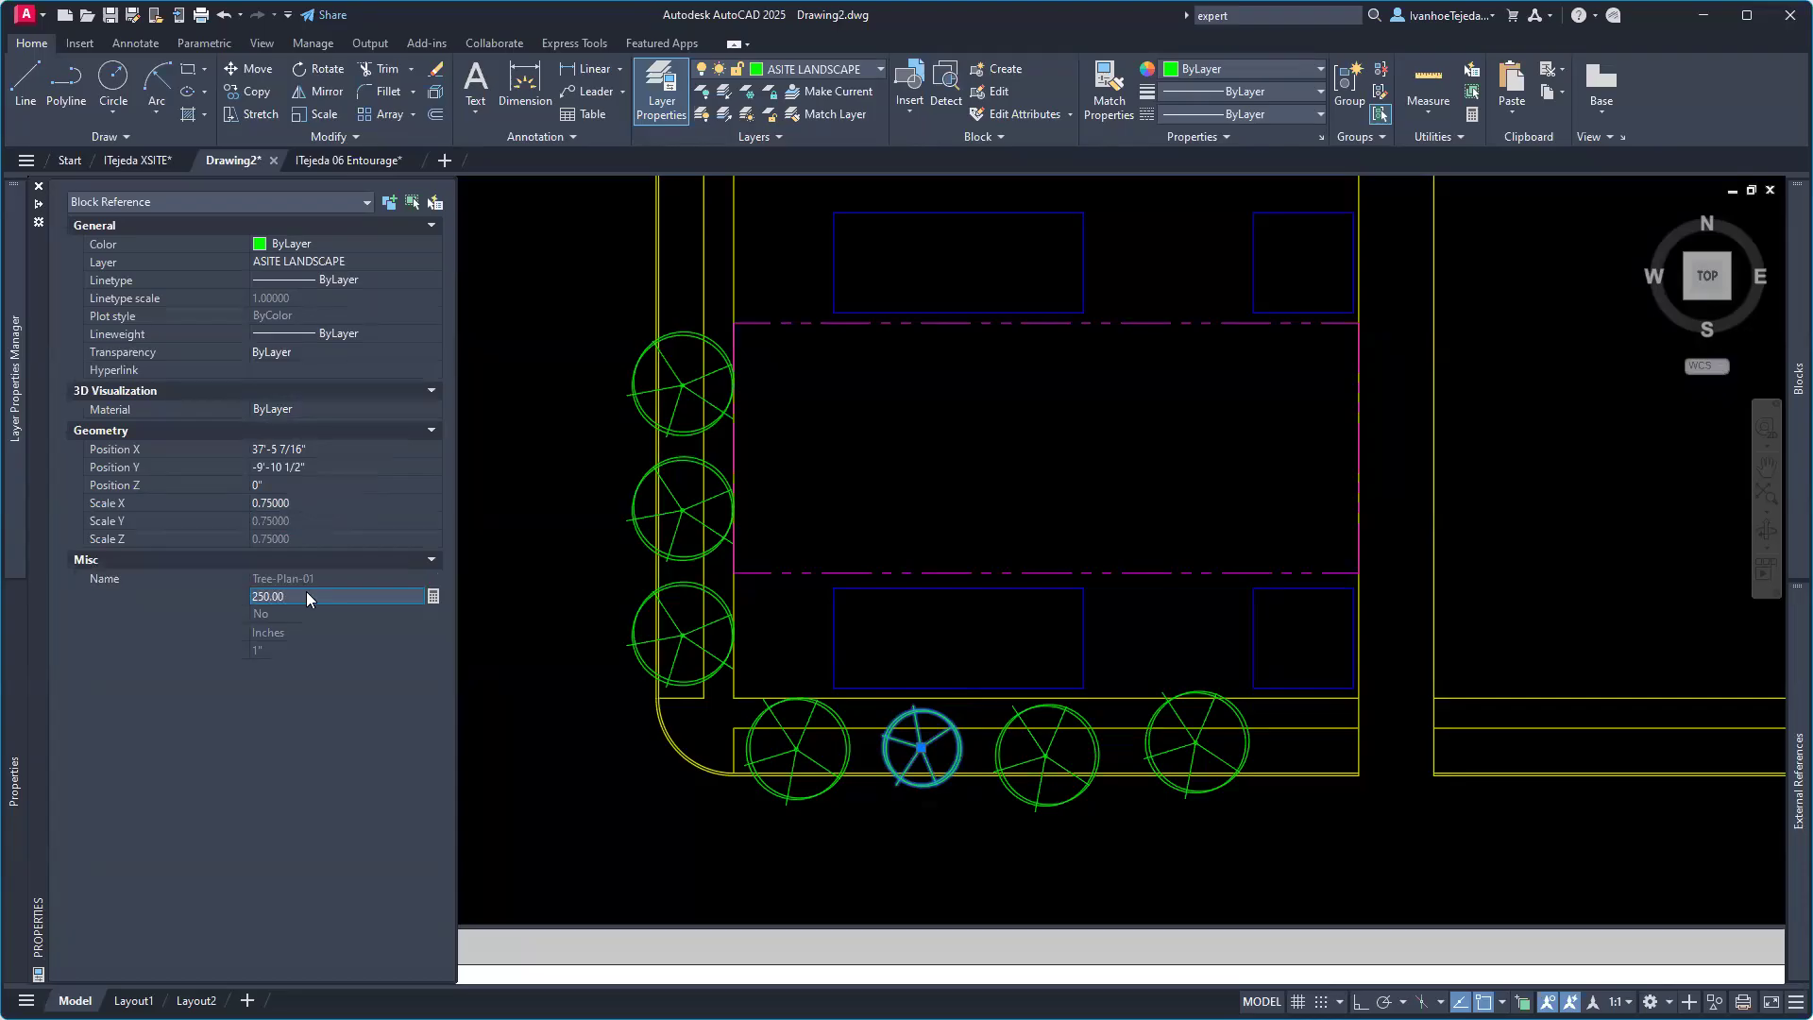
pyautogui.press('Return')
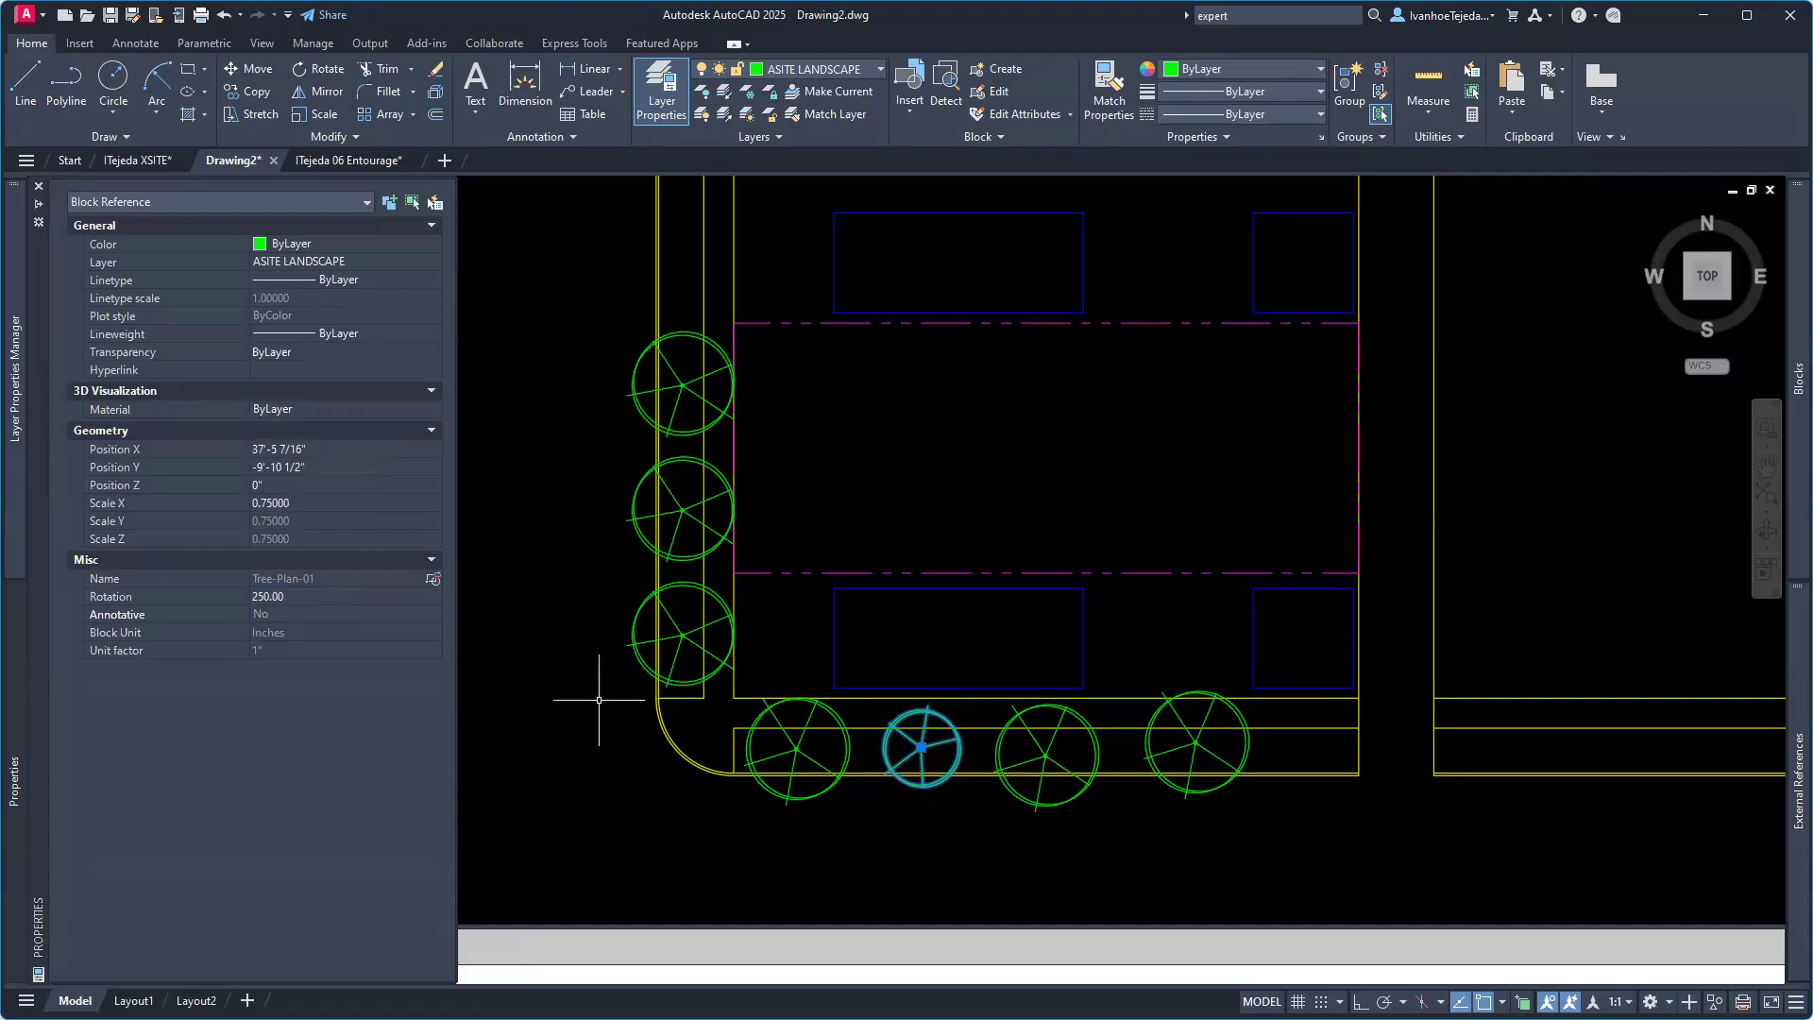
pyautogui.hotkey('ctrl', '1')
pyautogui.press('Escape')
# Step: Set the scale of the horizontal parkway's third tree from the curb corner to 1.25
pyautogui.click(1097, 764)
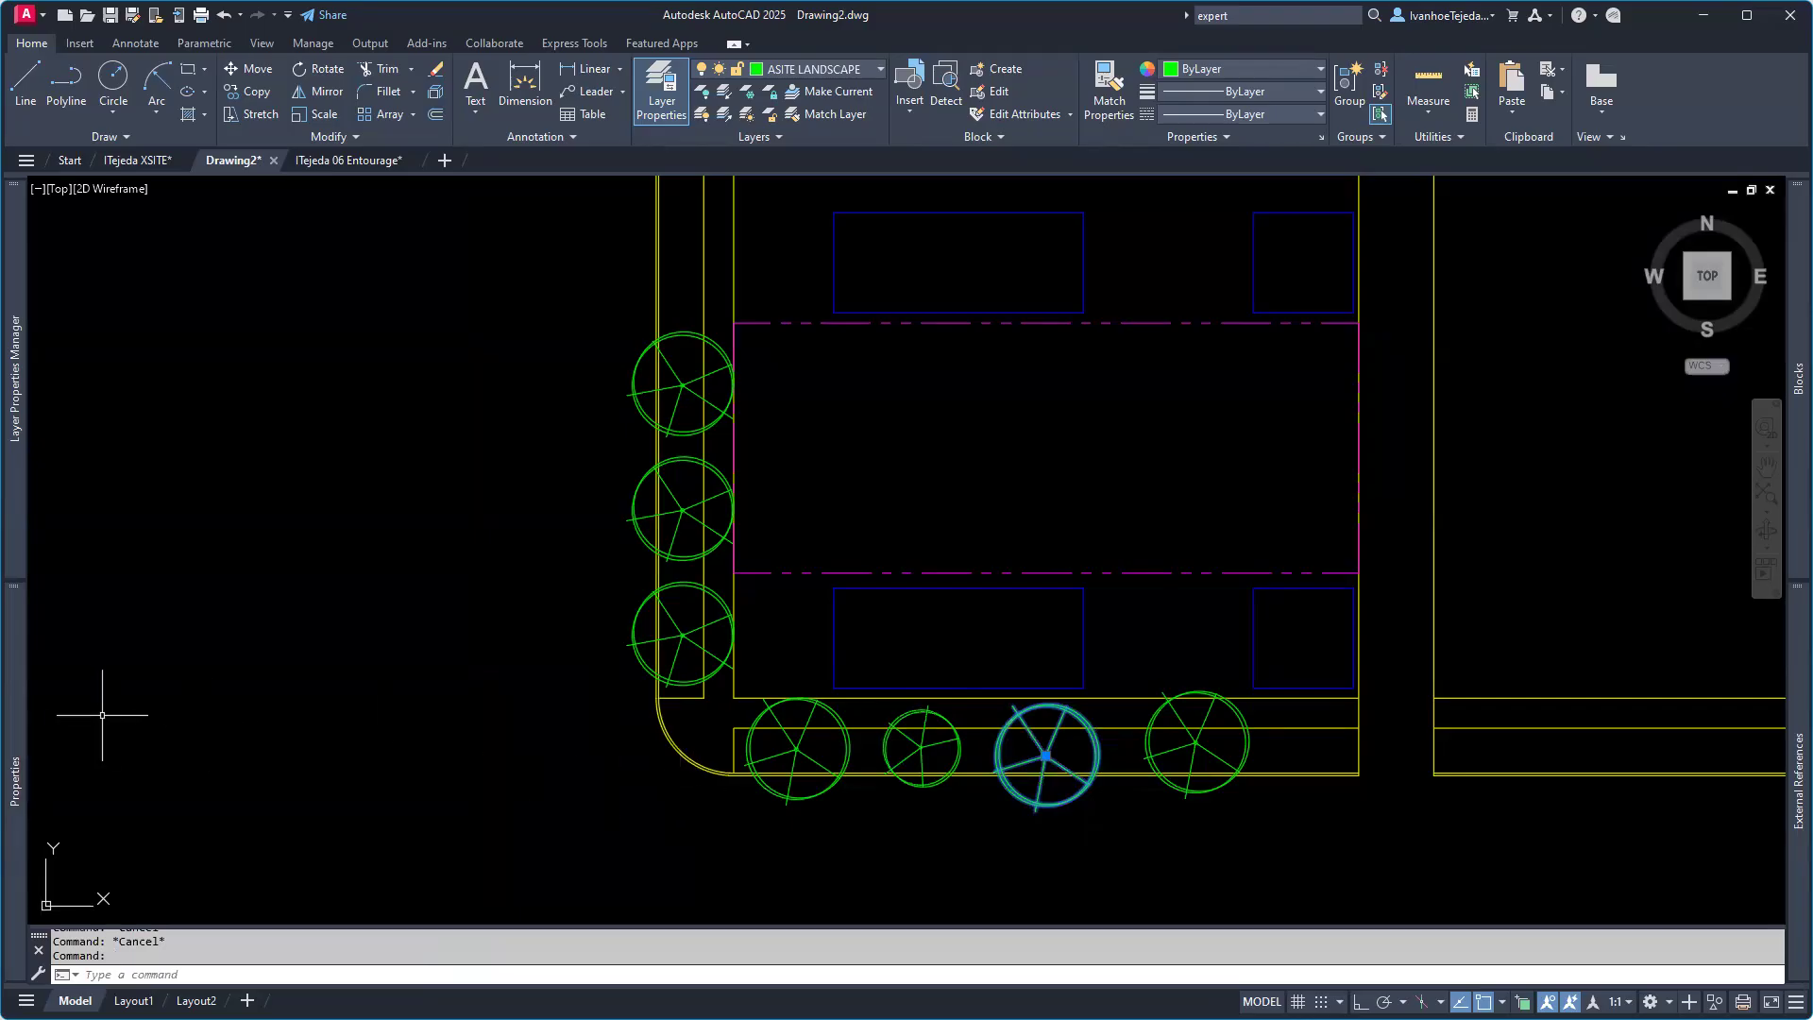
pyautogui.moveTo(8, 717)
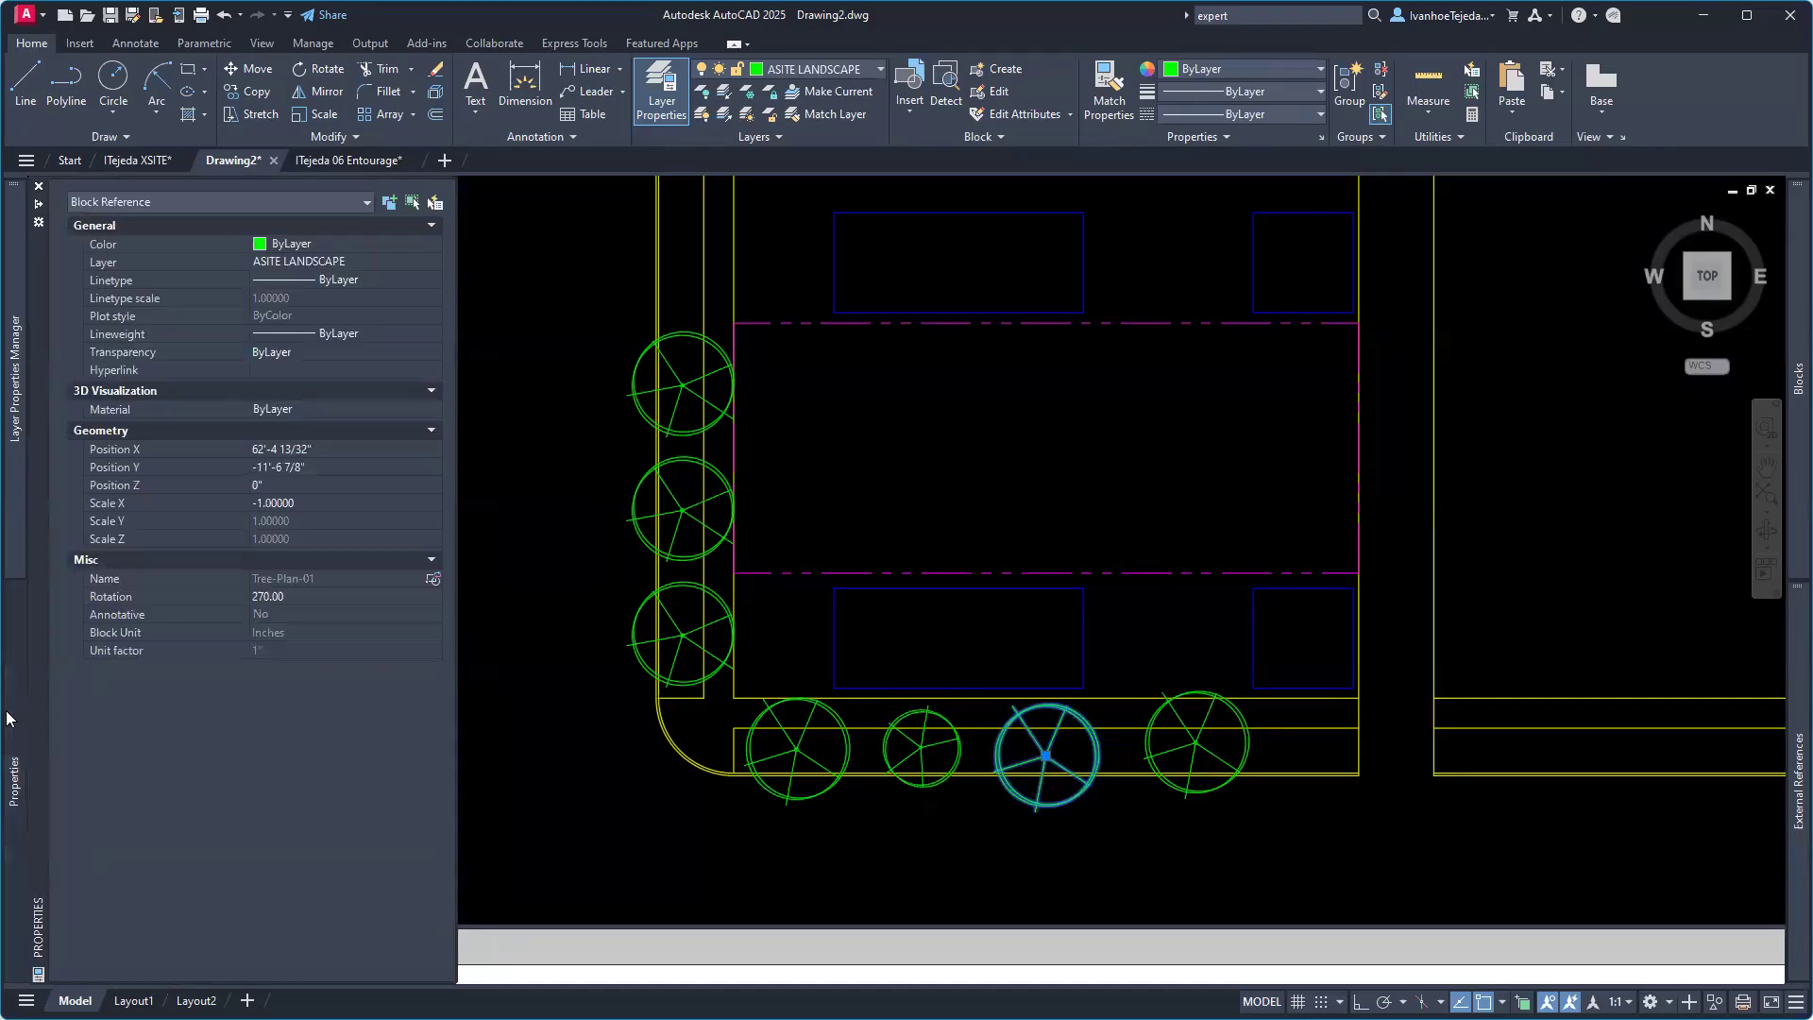
pyautogui.click(325, 503)
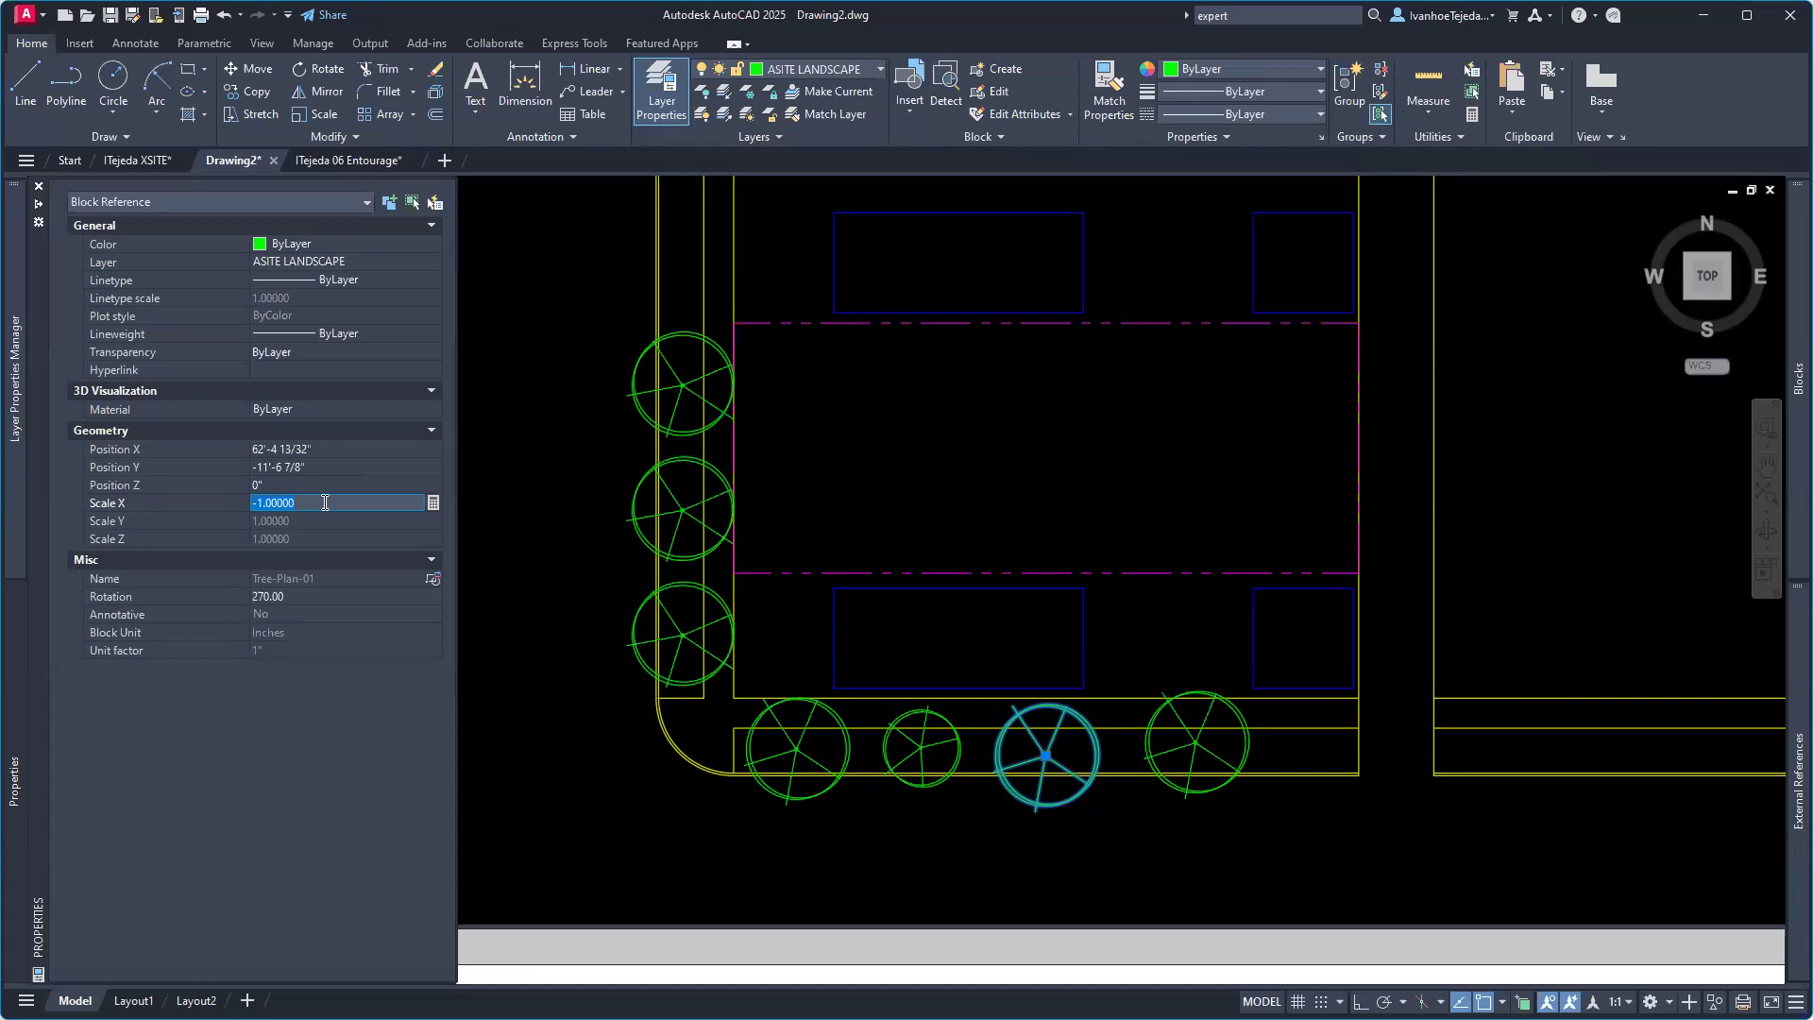
pyautogui.press('Return')
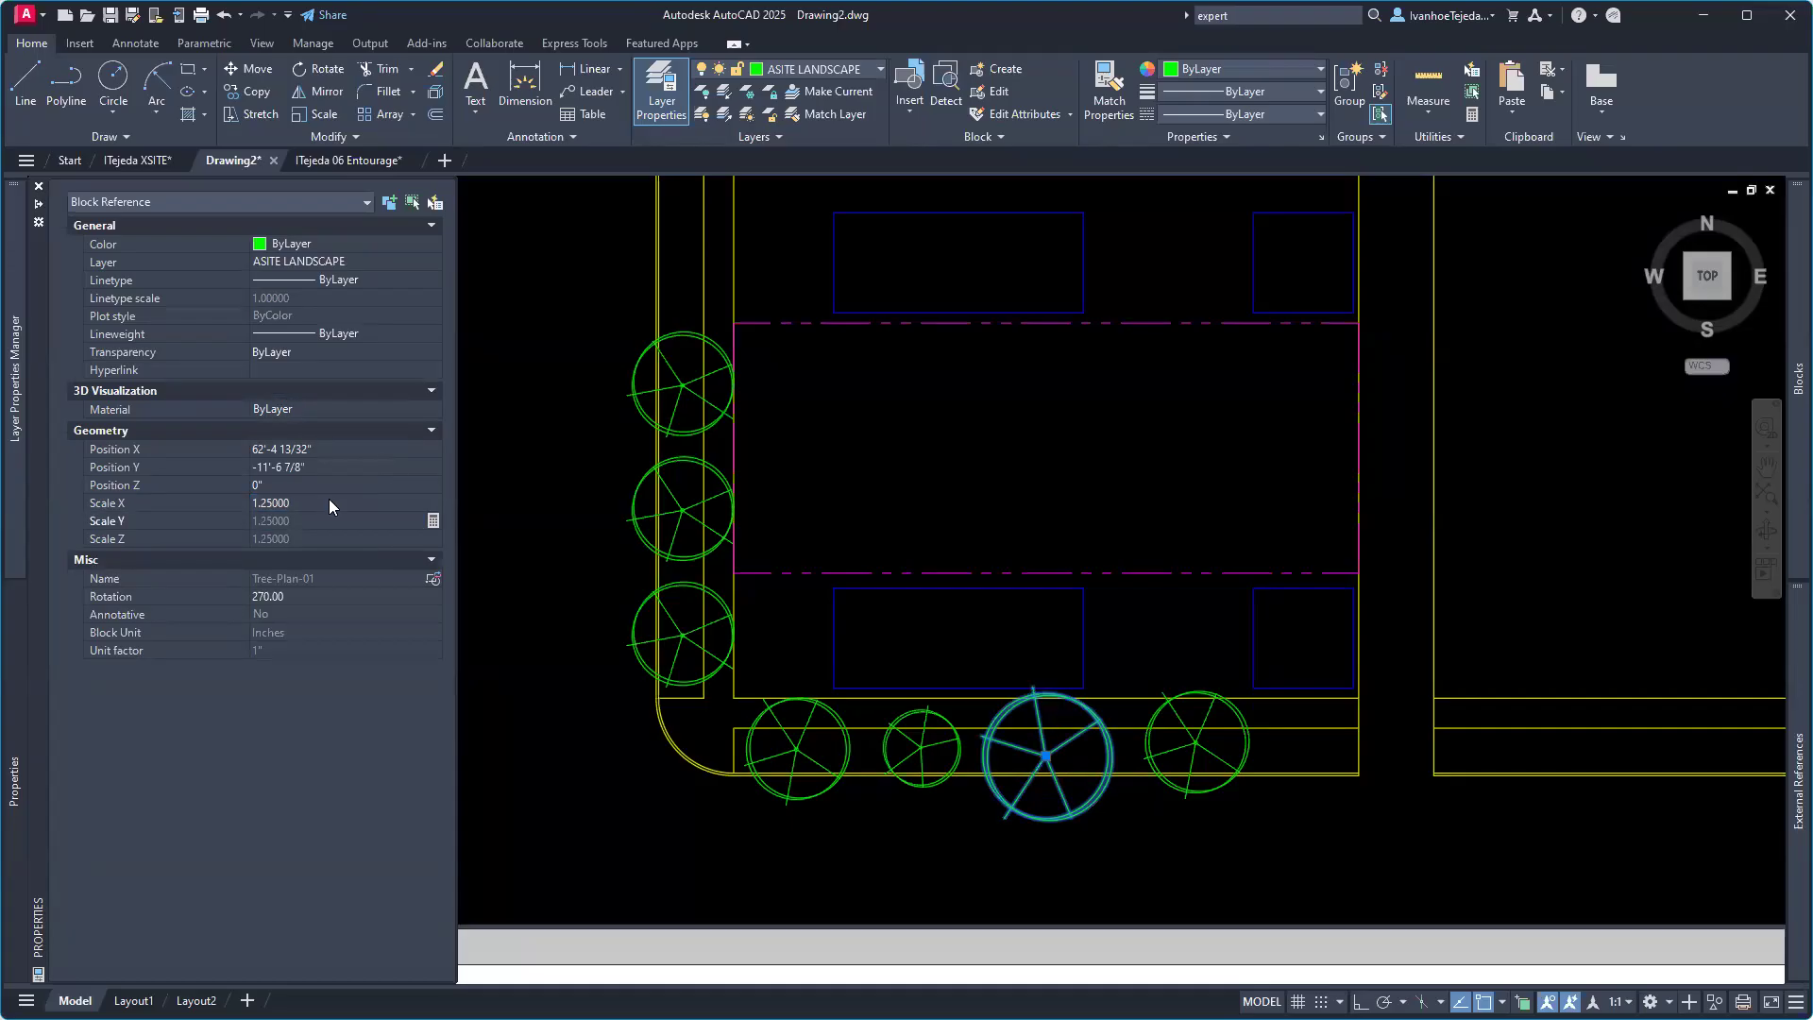
pyautogui.hotkey('ctrl', '1')
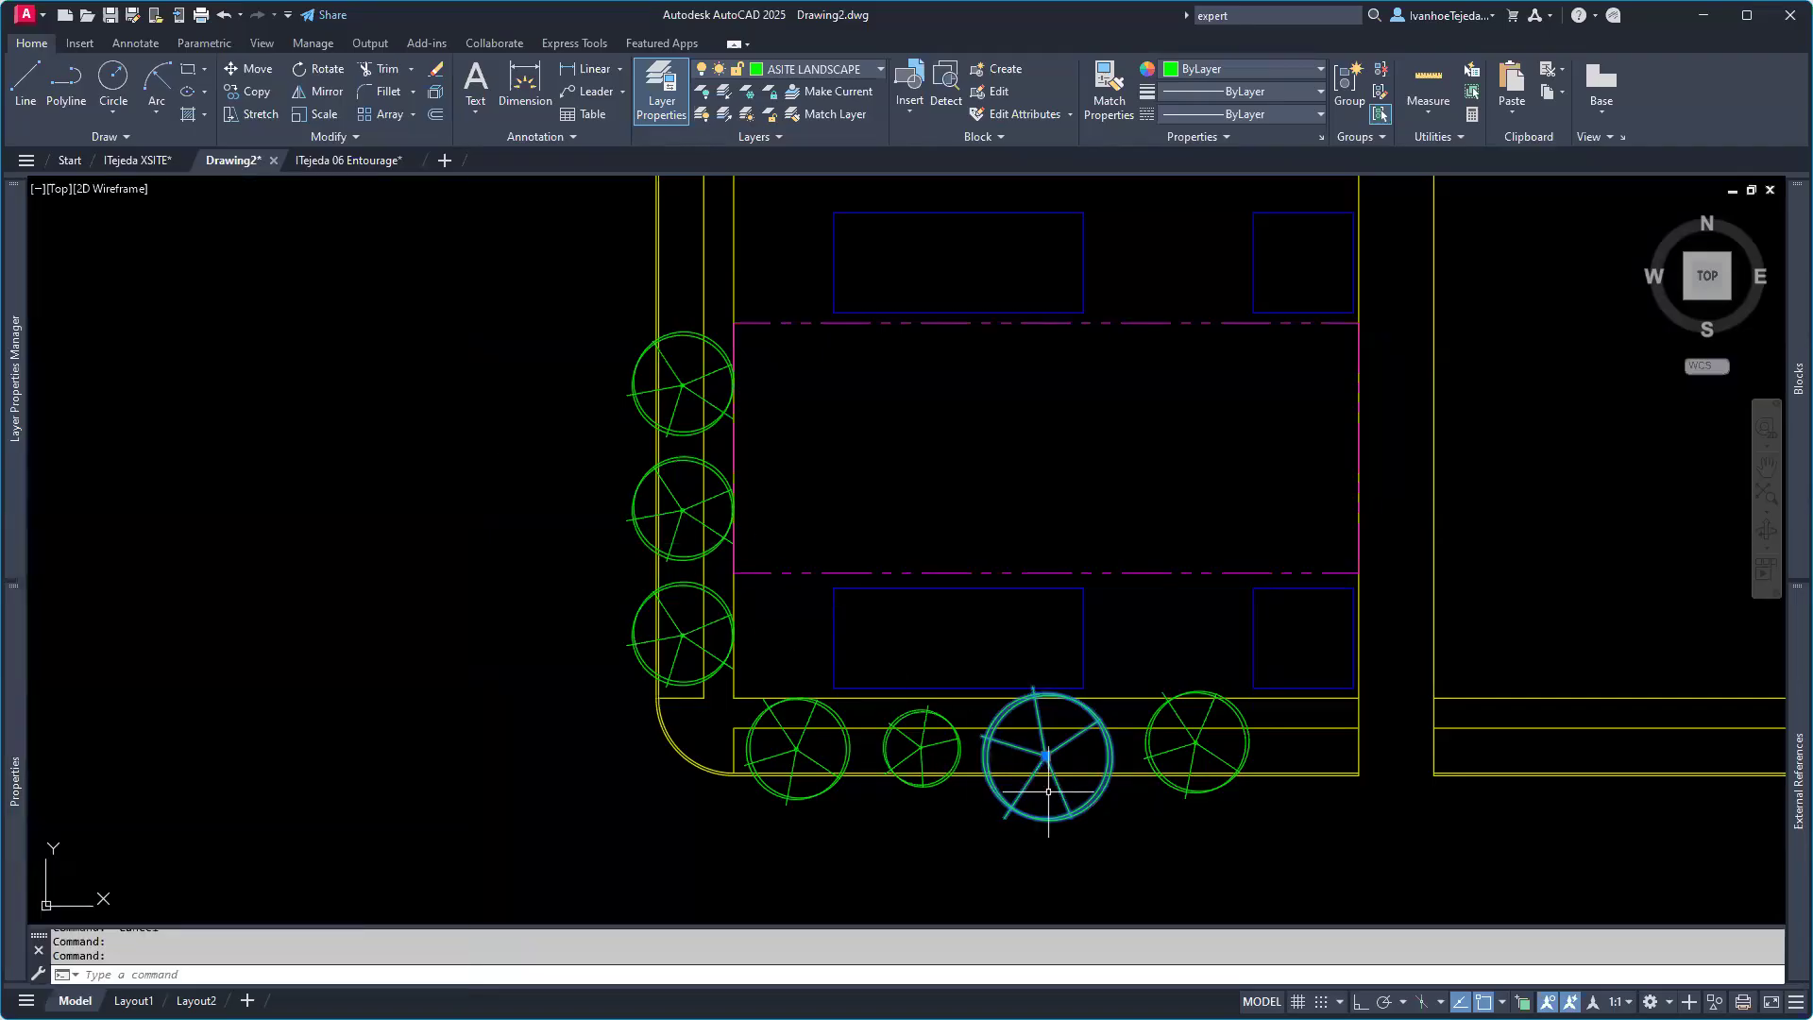
# Step: Rotate the enlarged third tree of the horizontal parkway counterclockwise about its center to a freely chosen angle and clear the selection
pyautogui.scroll(2, 1048, 762)
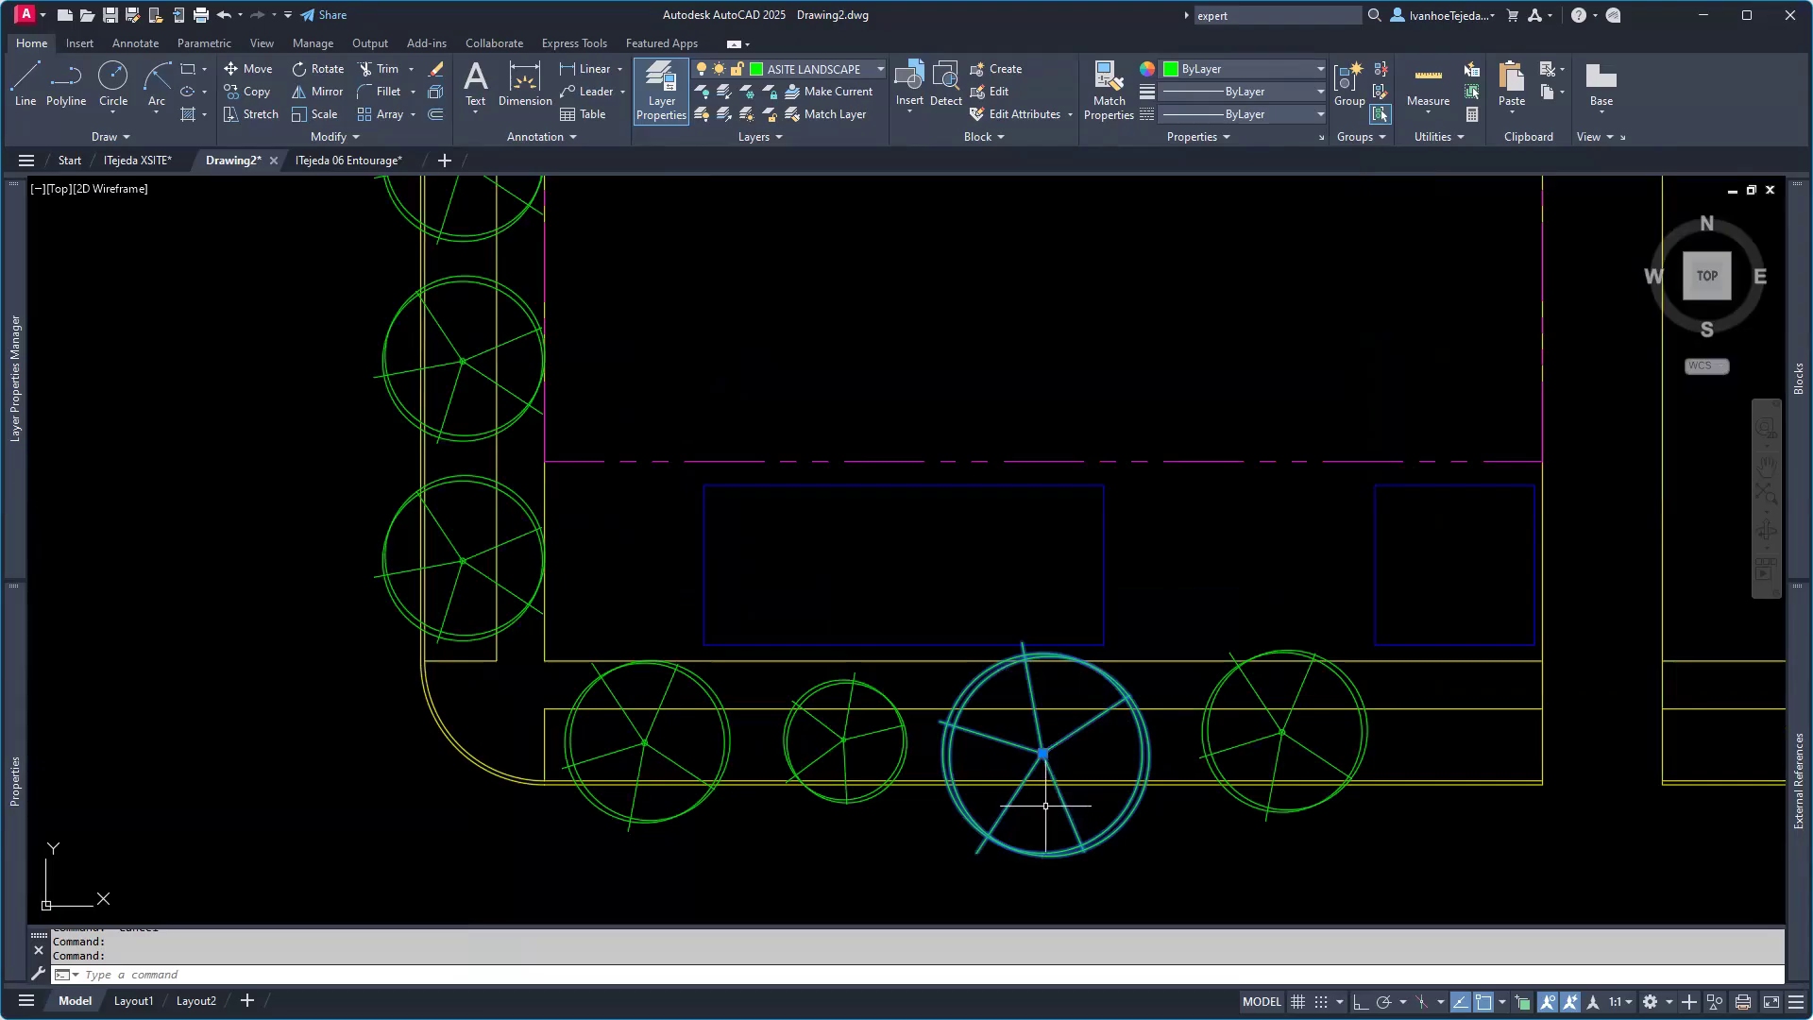
pyautogui.click(1043, 753)
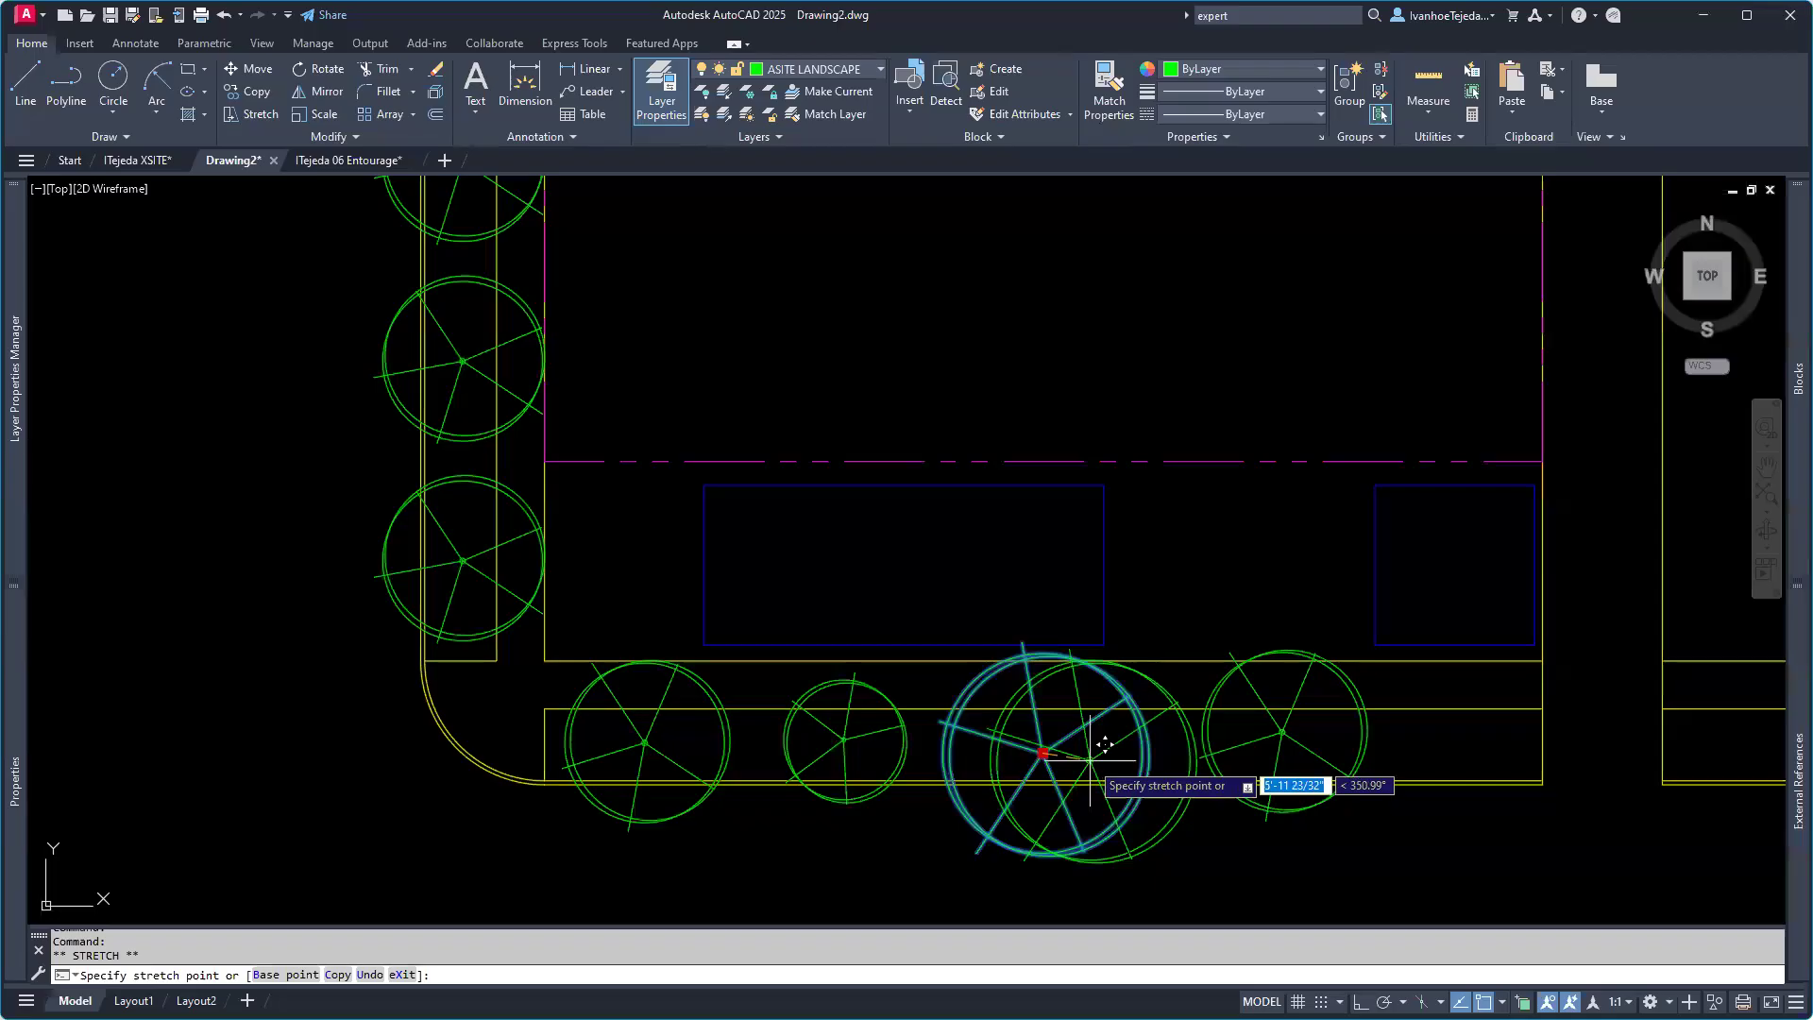
pyautogui.press('space')
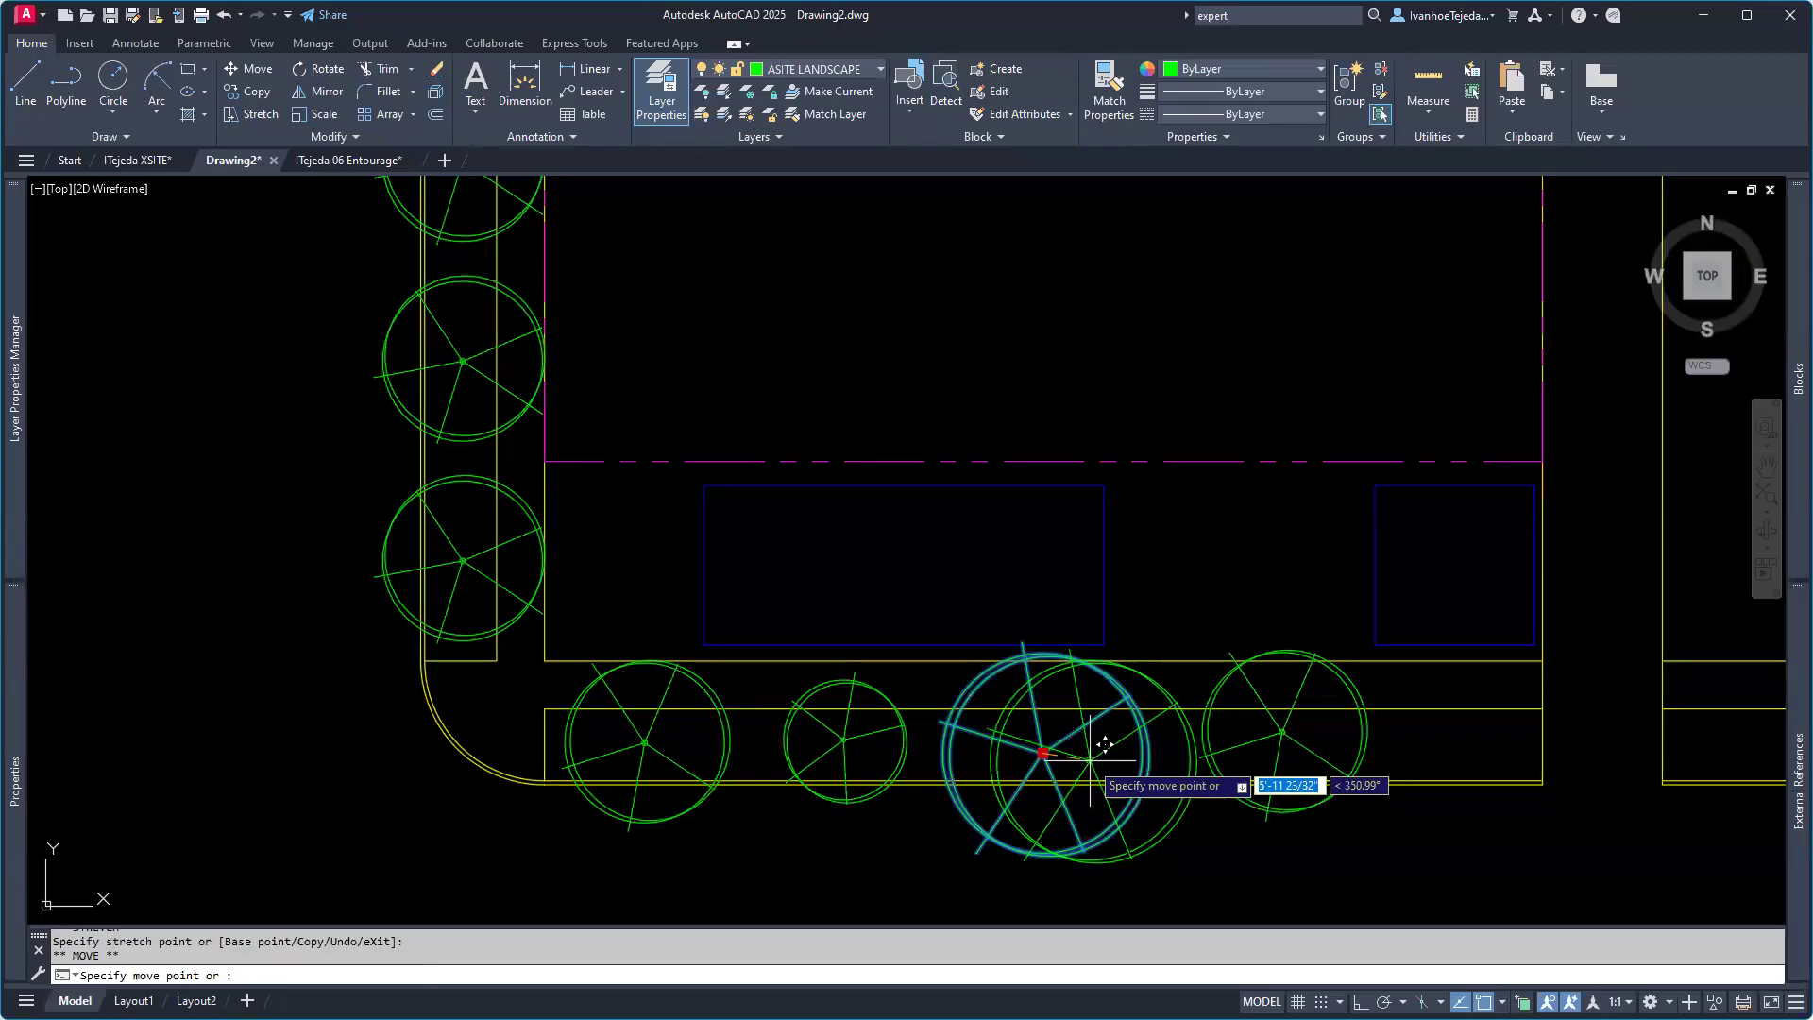
pyautogui.press('space')
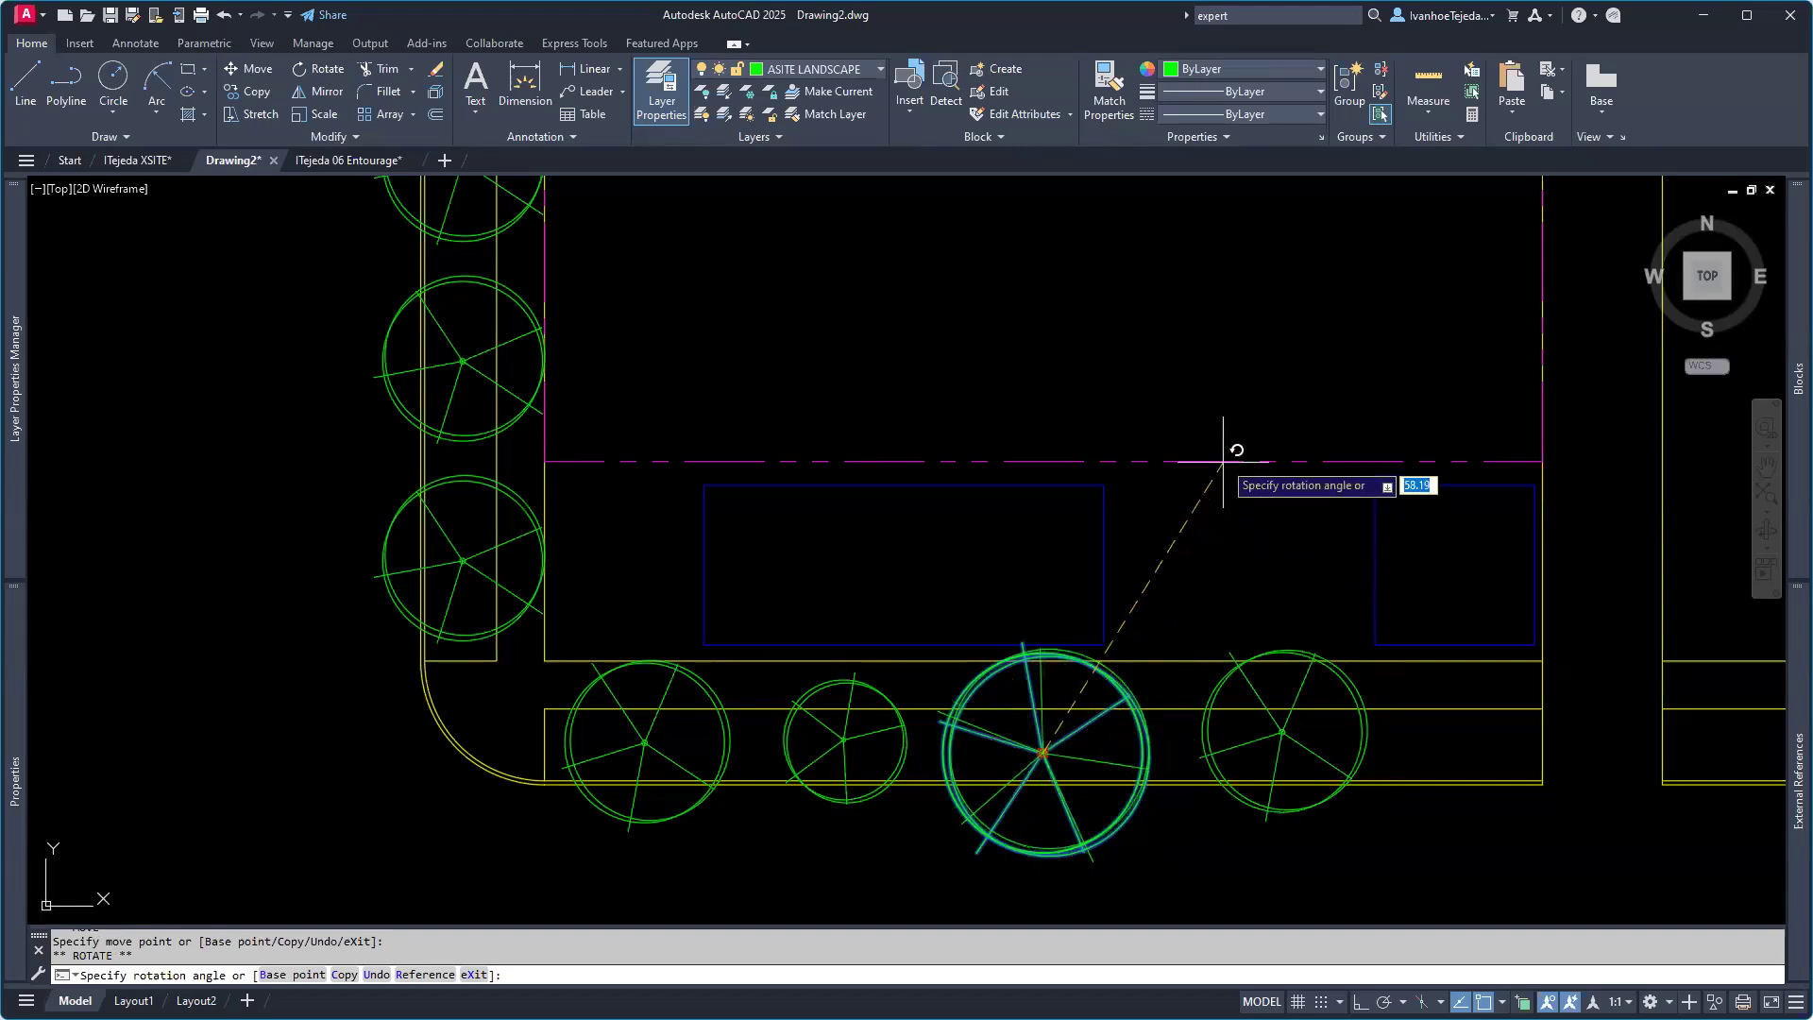
pyautogui.click(1228, 397)
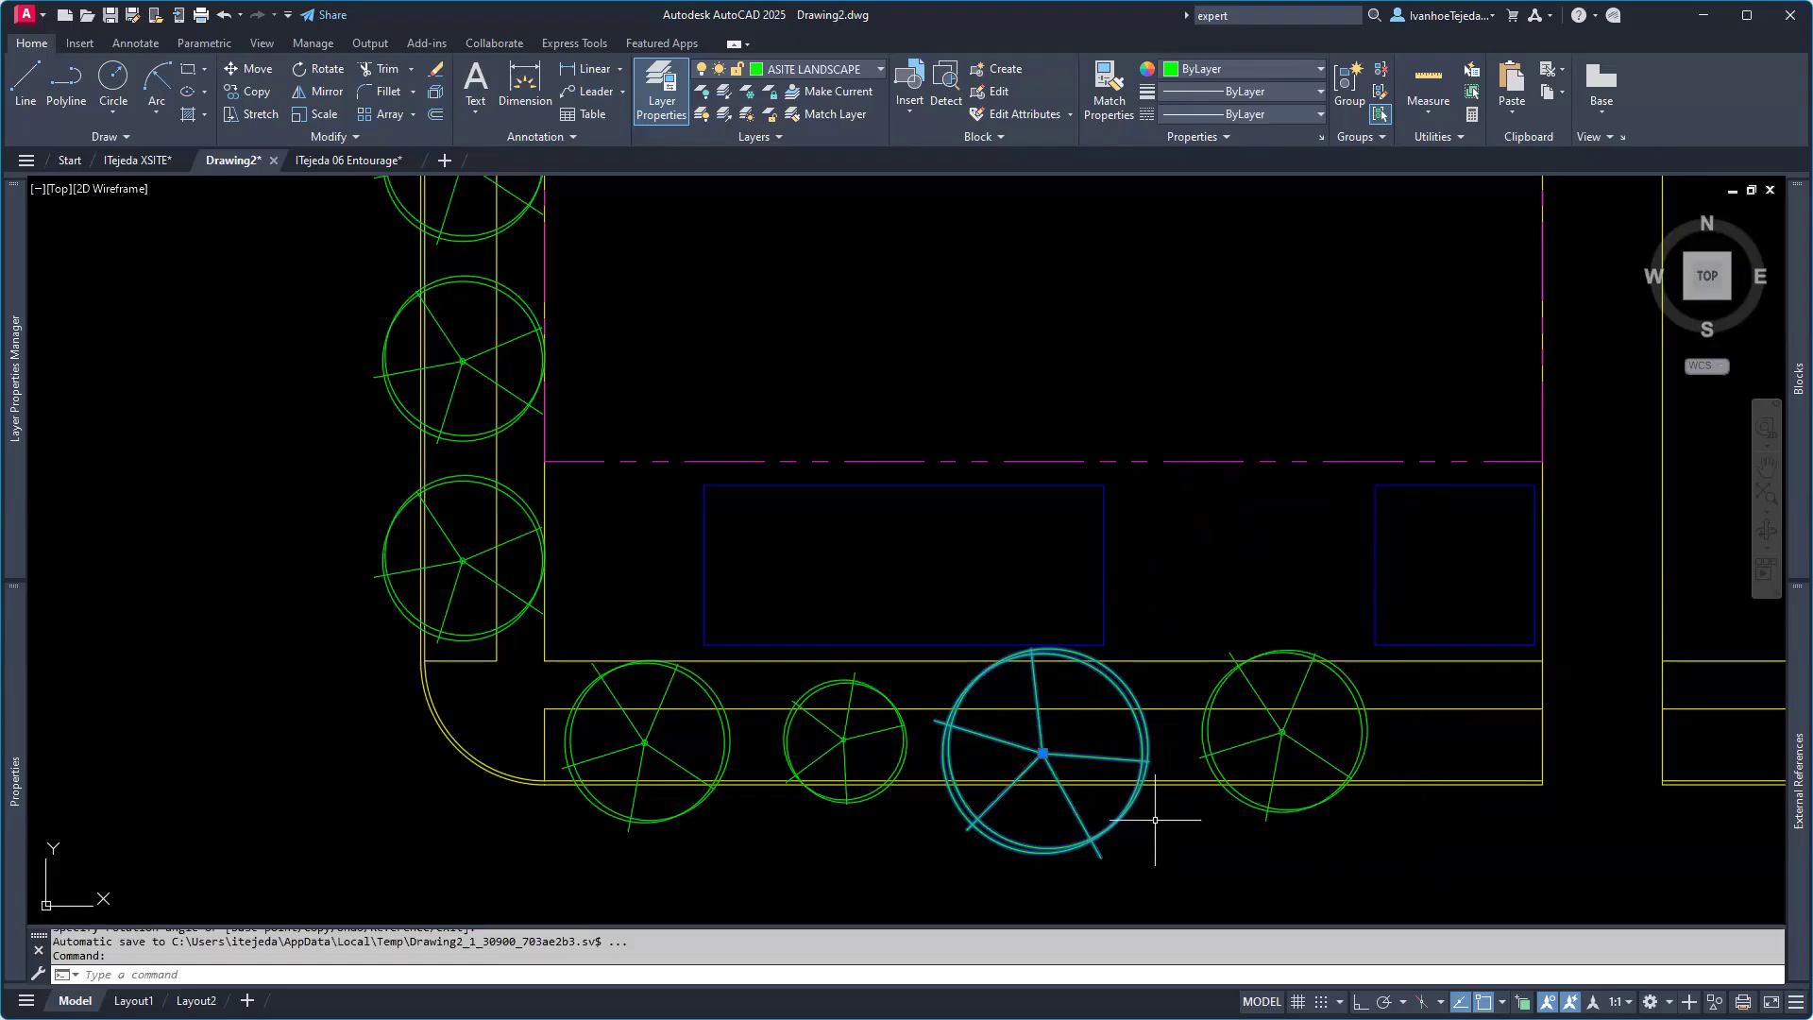
pyautogui.press('Escape')
pyautogui.press('Escape')
# Step: Reduce the horizontal parkway's fourth tree, nearest the alley, to a uniform scale slightly below 1
pyautogui.click(1236, 747)
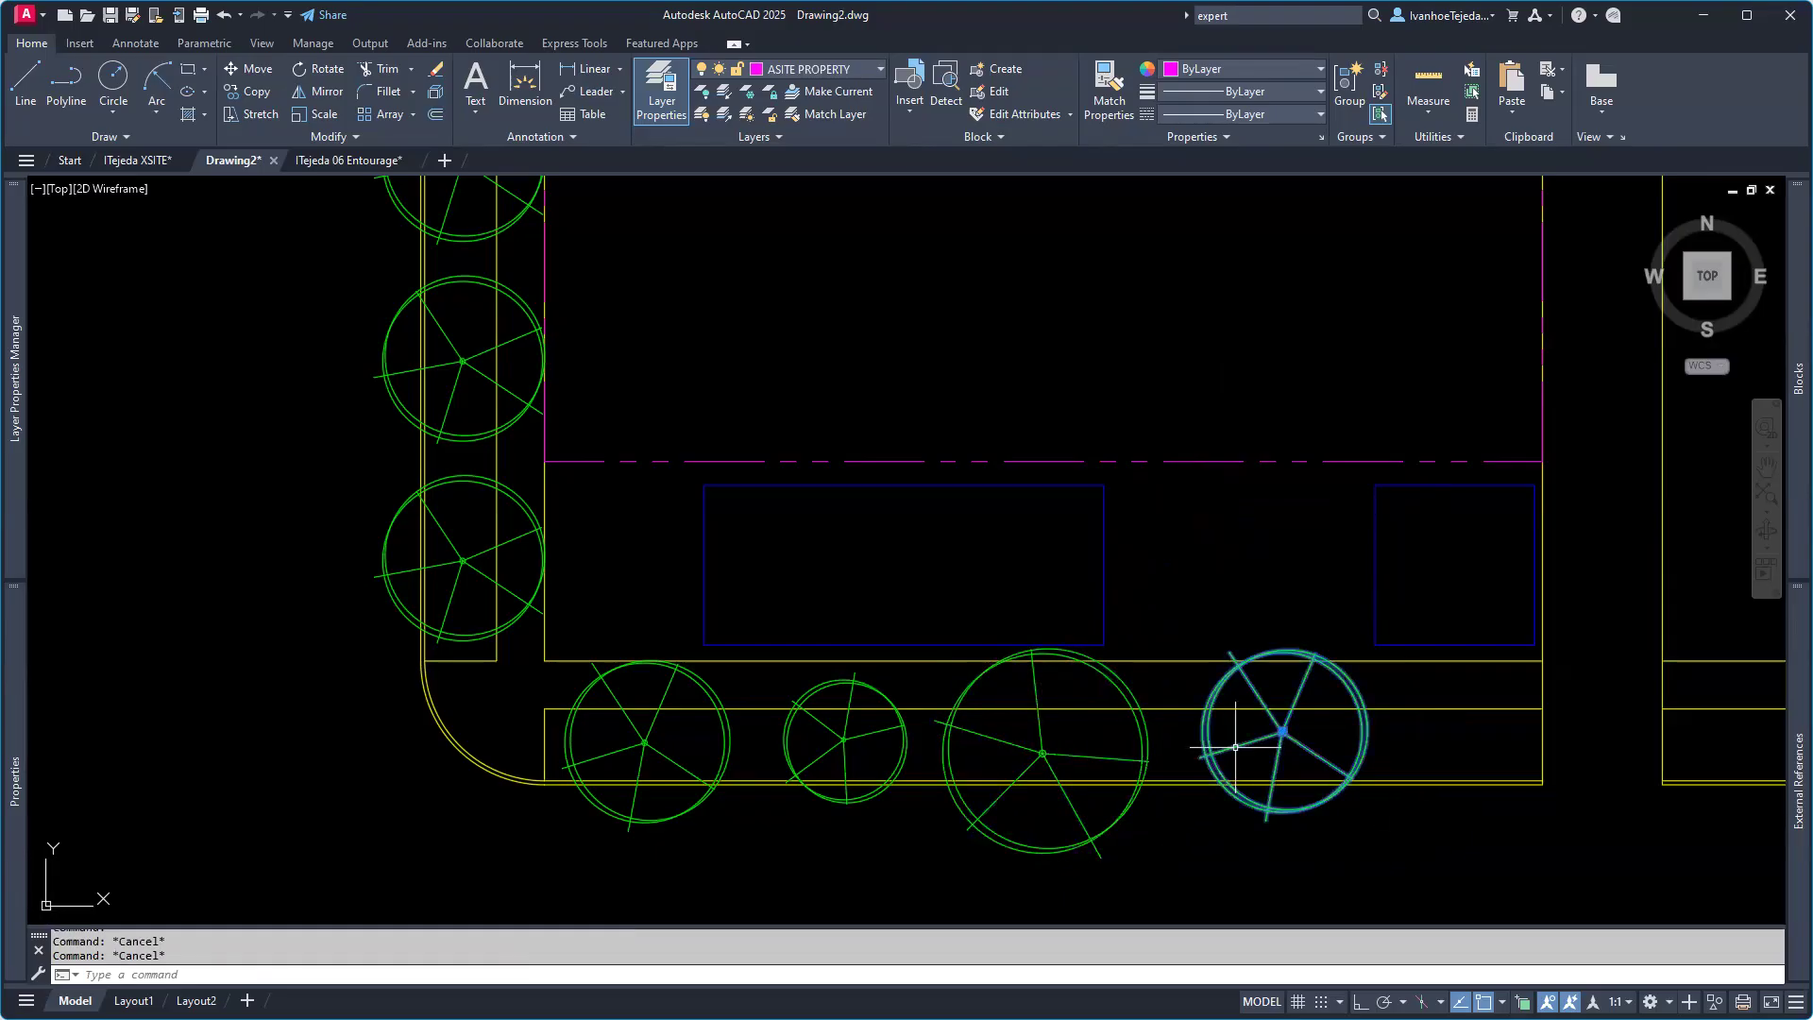
pyautogui.moveTo(11, 749)
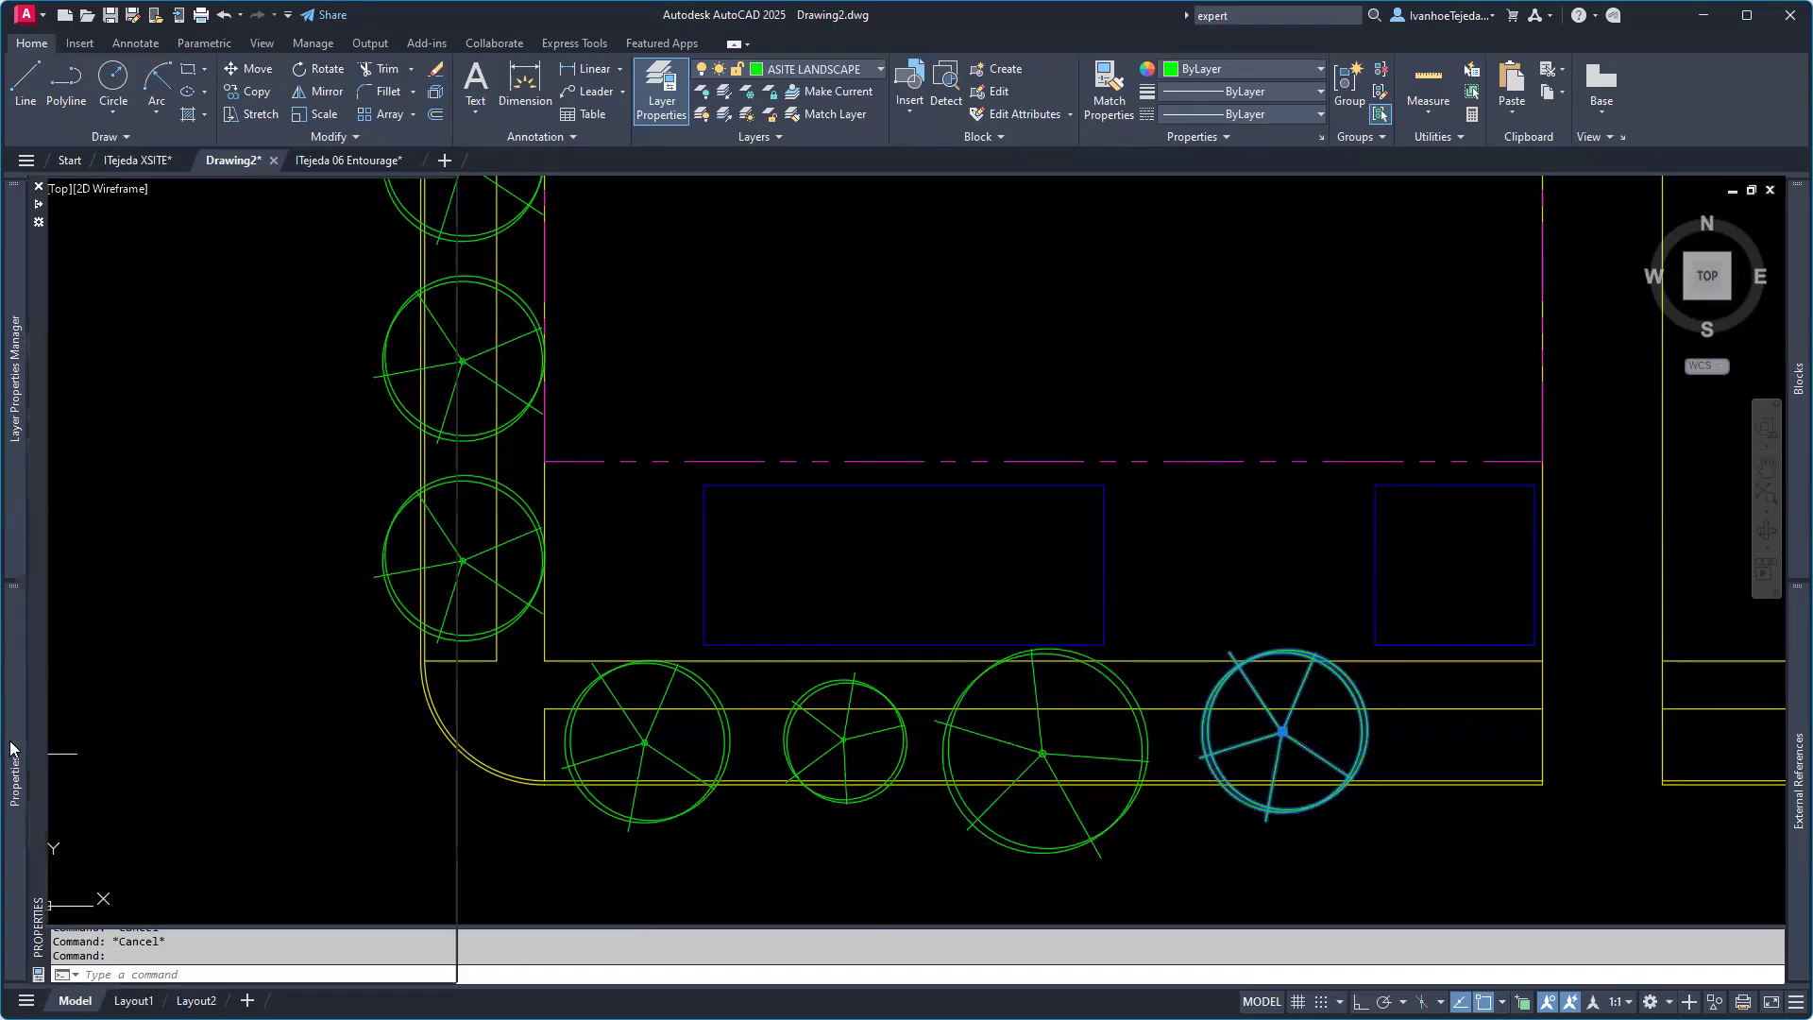
pyautogui.click(295, 502)
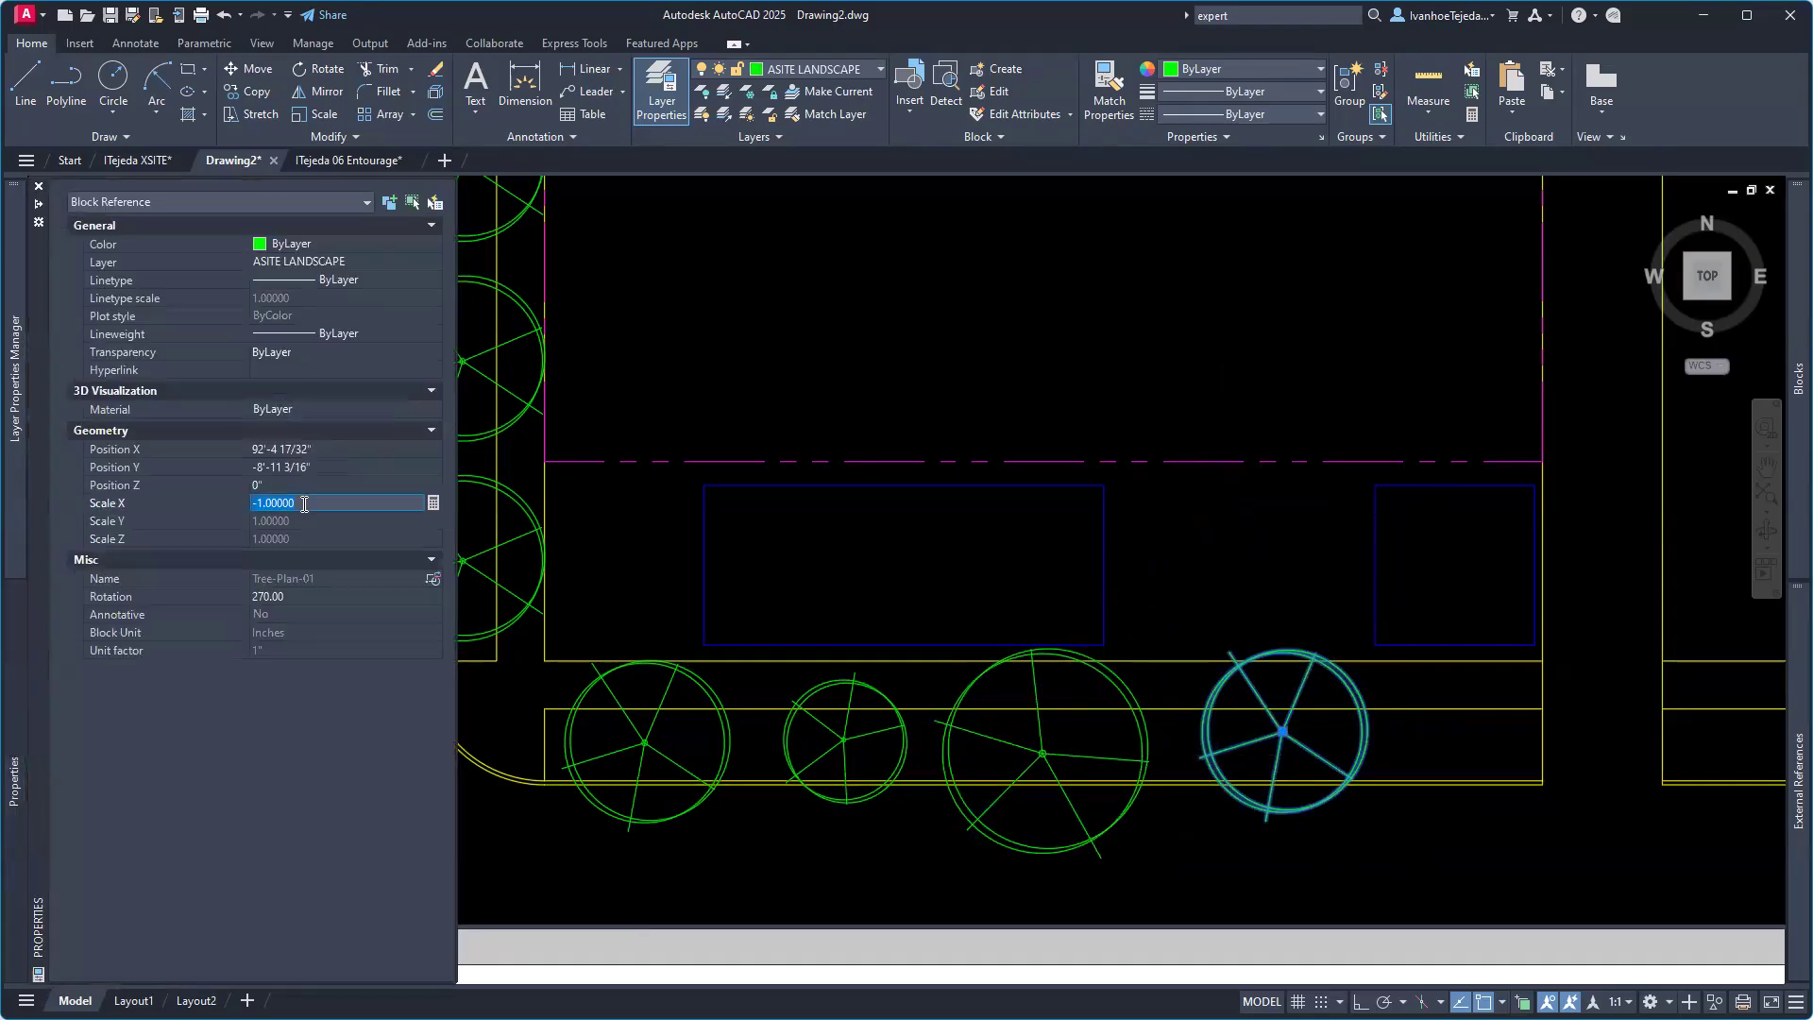
pyautogui.write('.')
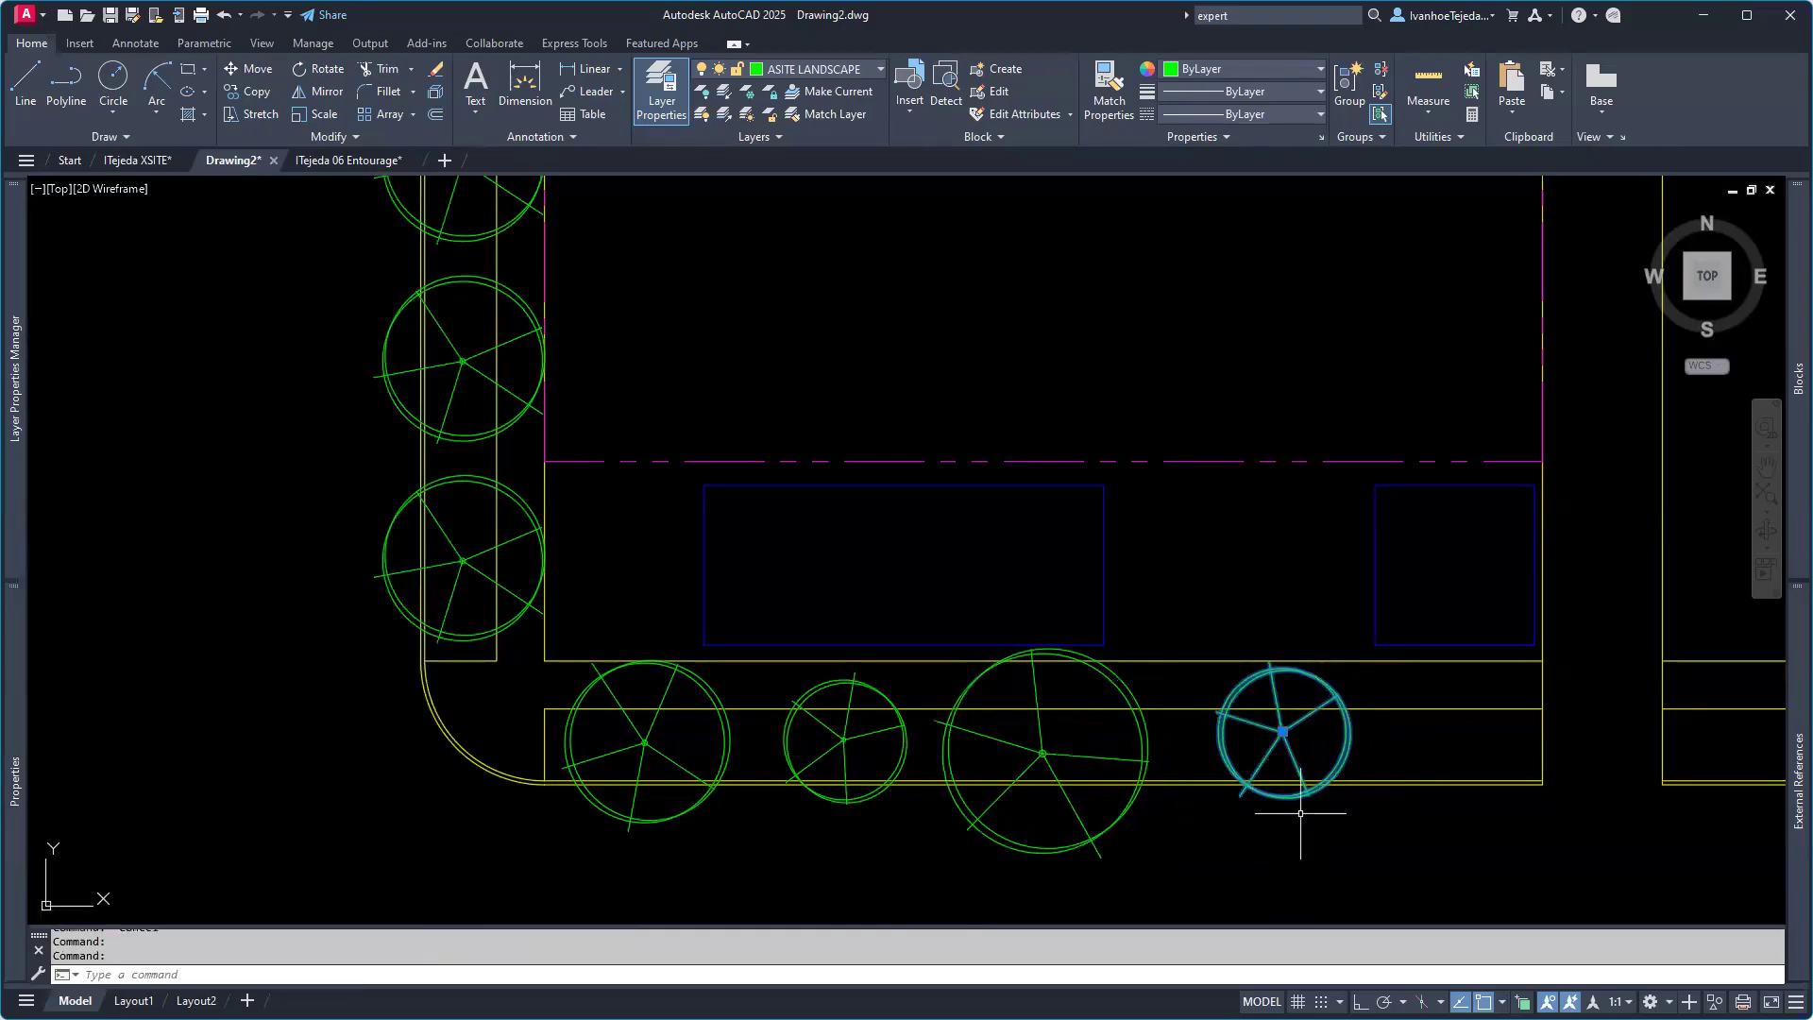
# Step: Rotate the horizontal parkway's fourth tree about its center to a freely chosen angle and clear the selection
pyautogui.click(1283, 732)
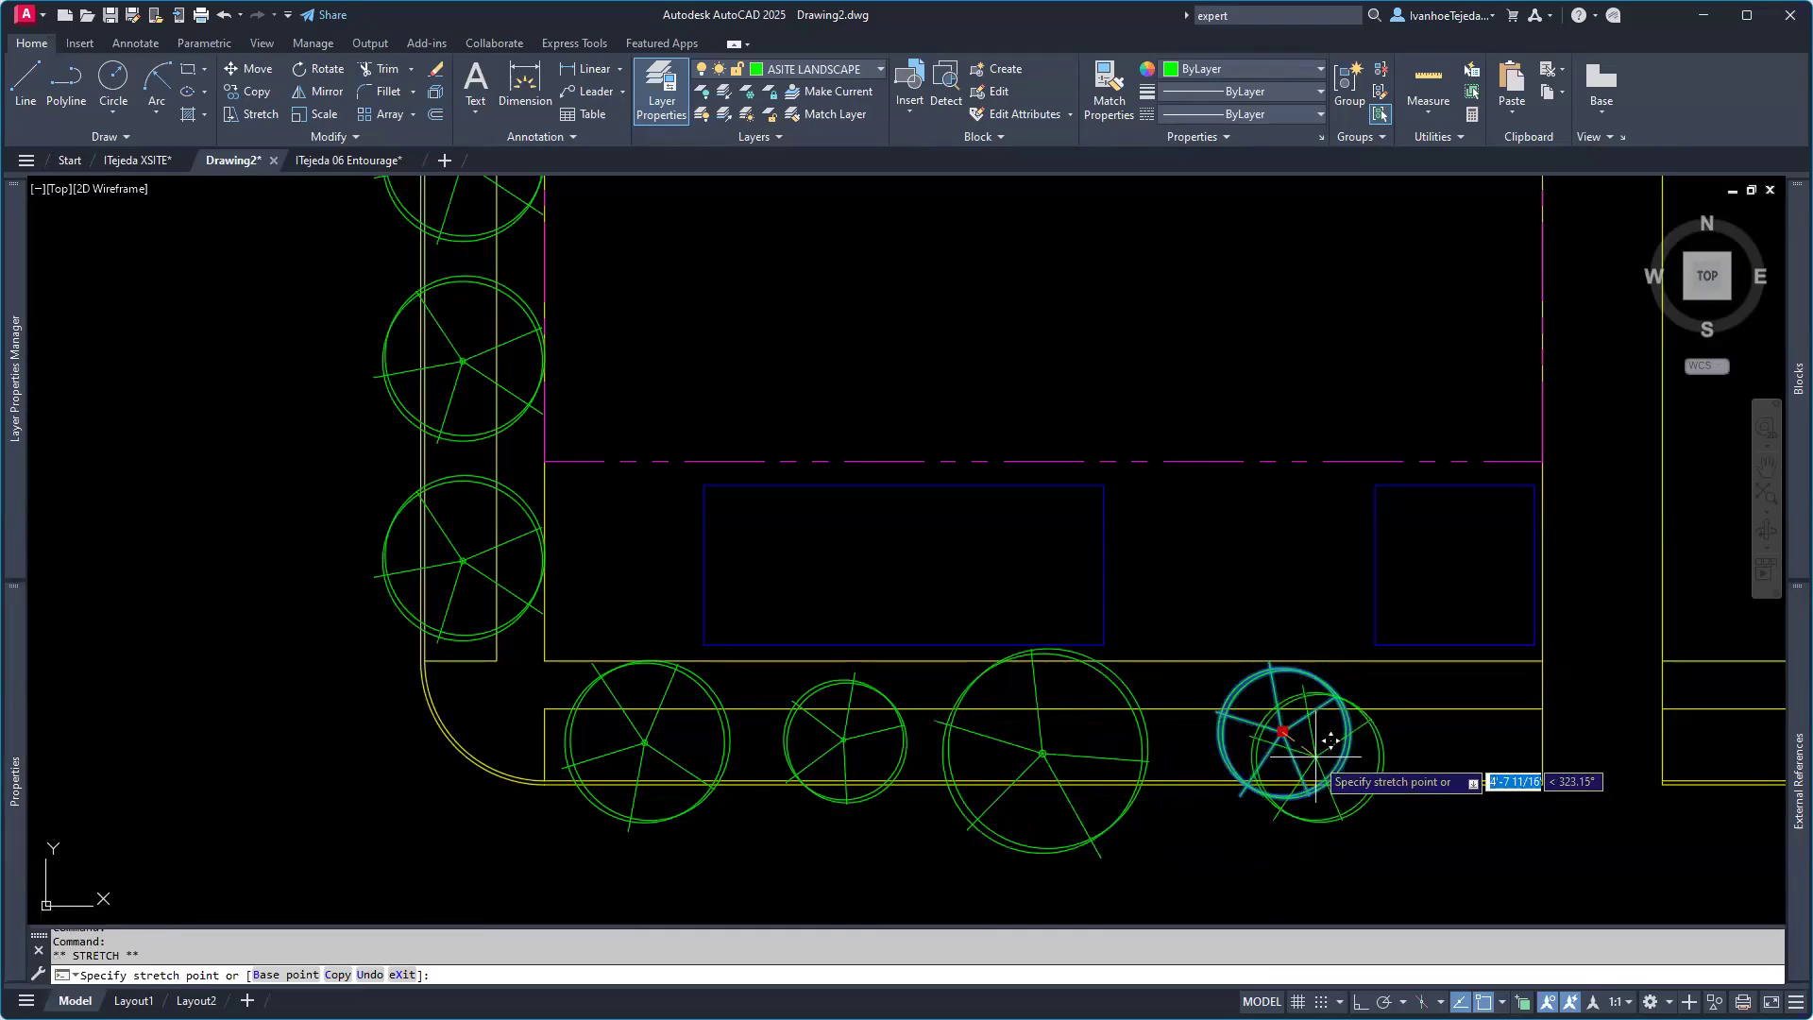
pyautogui.rightClick(1314, 753)
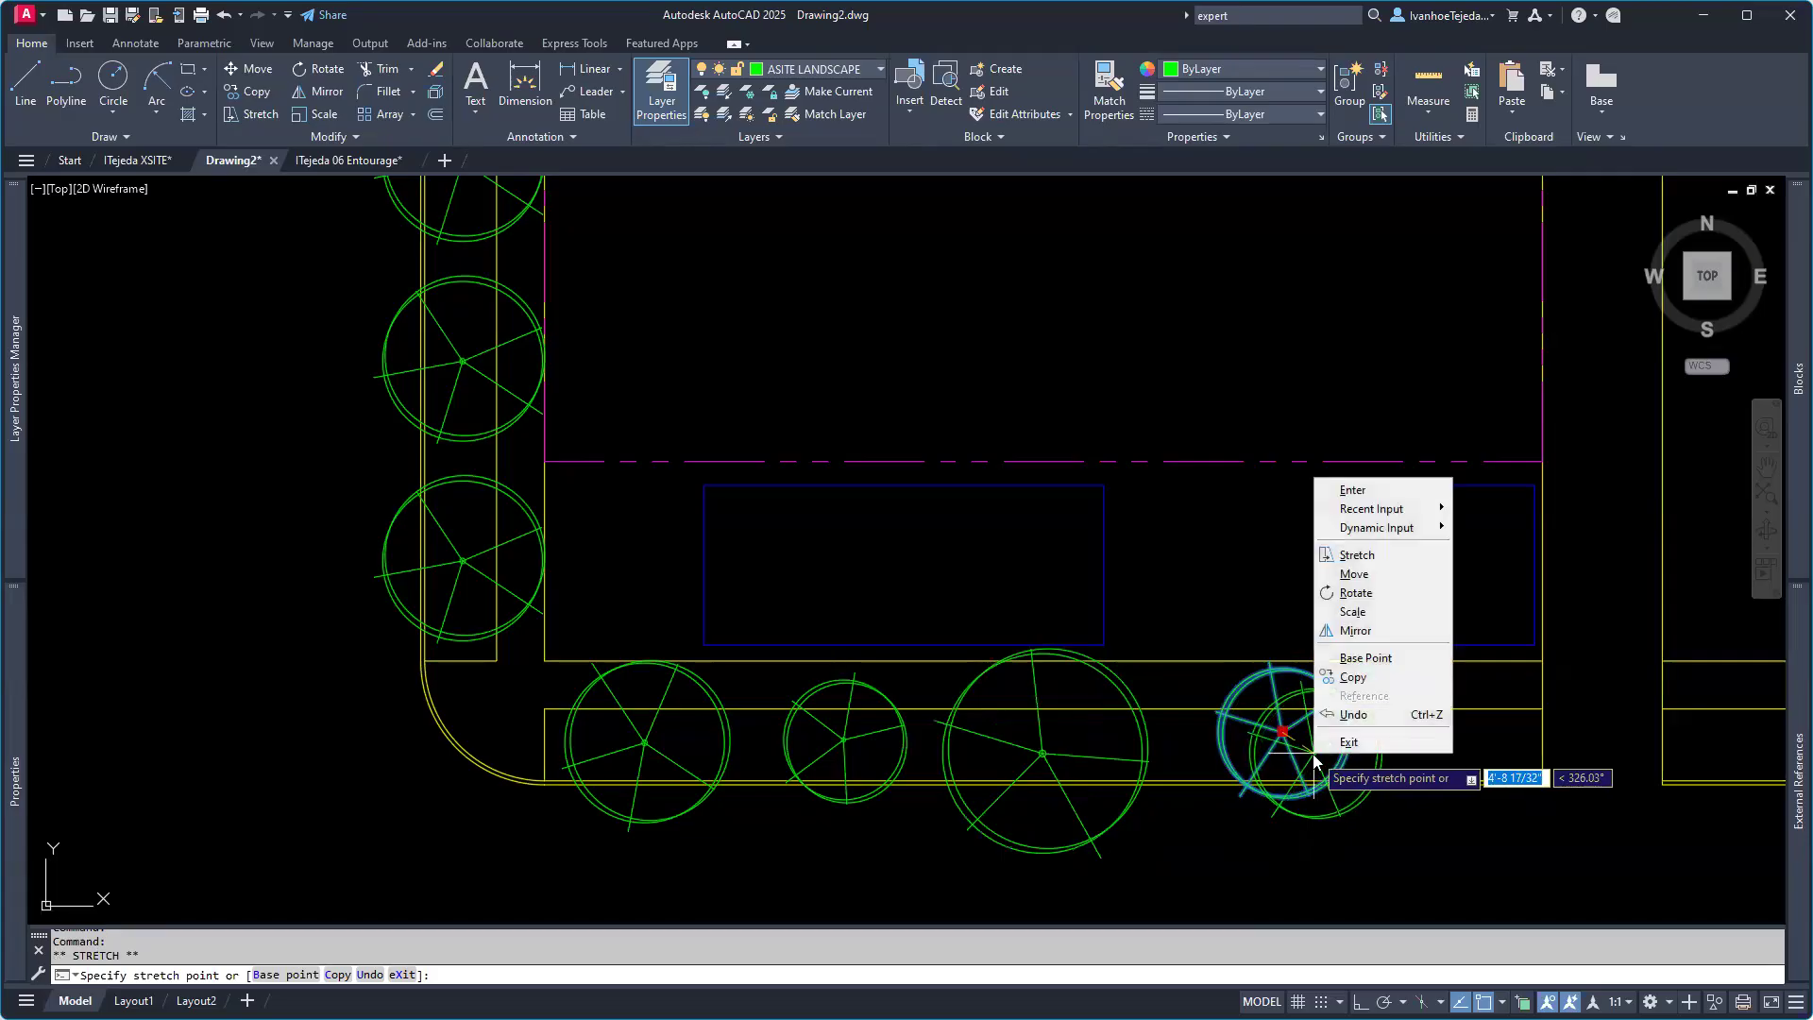
pyautogui.click(1356, 592)
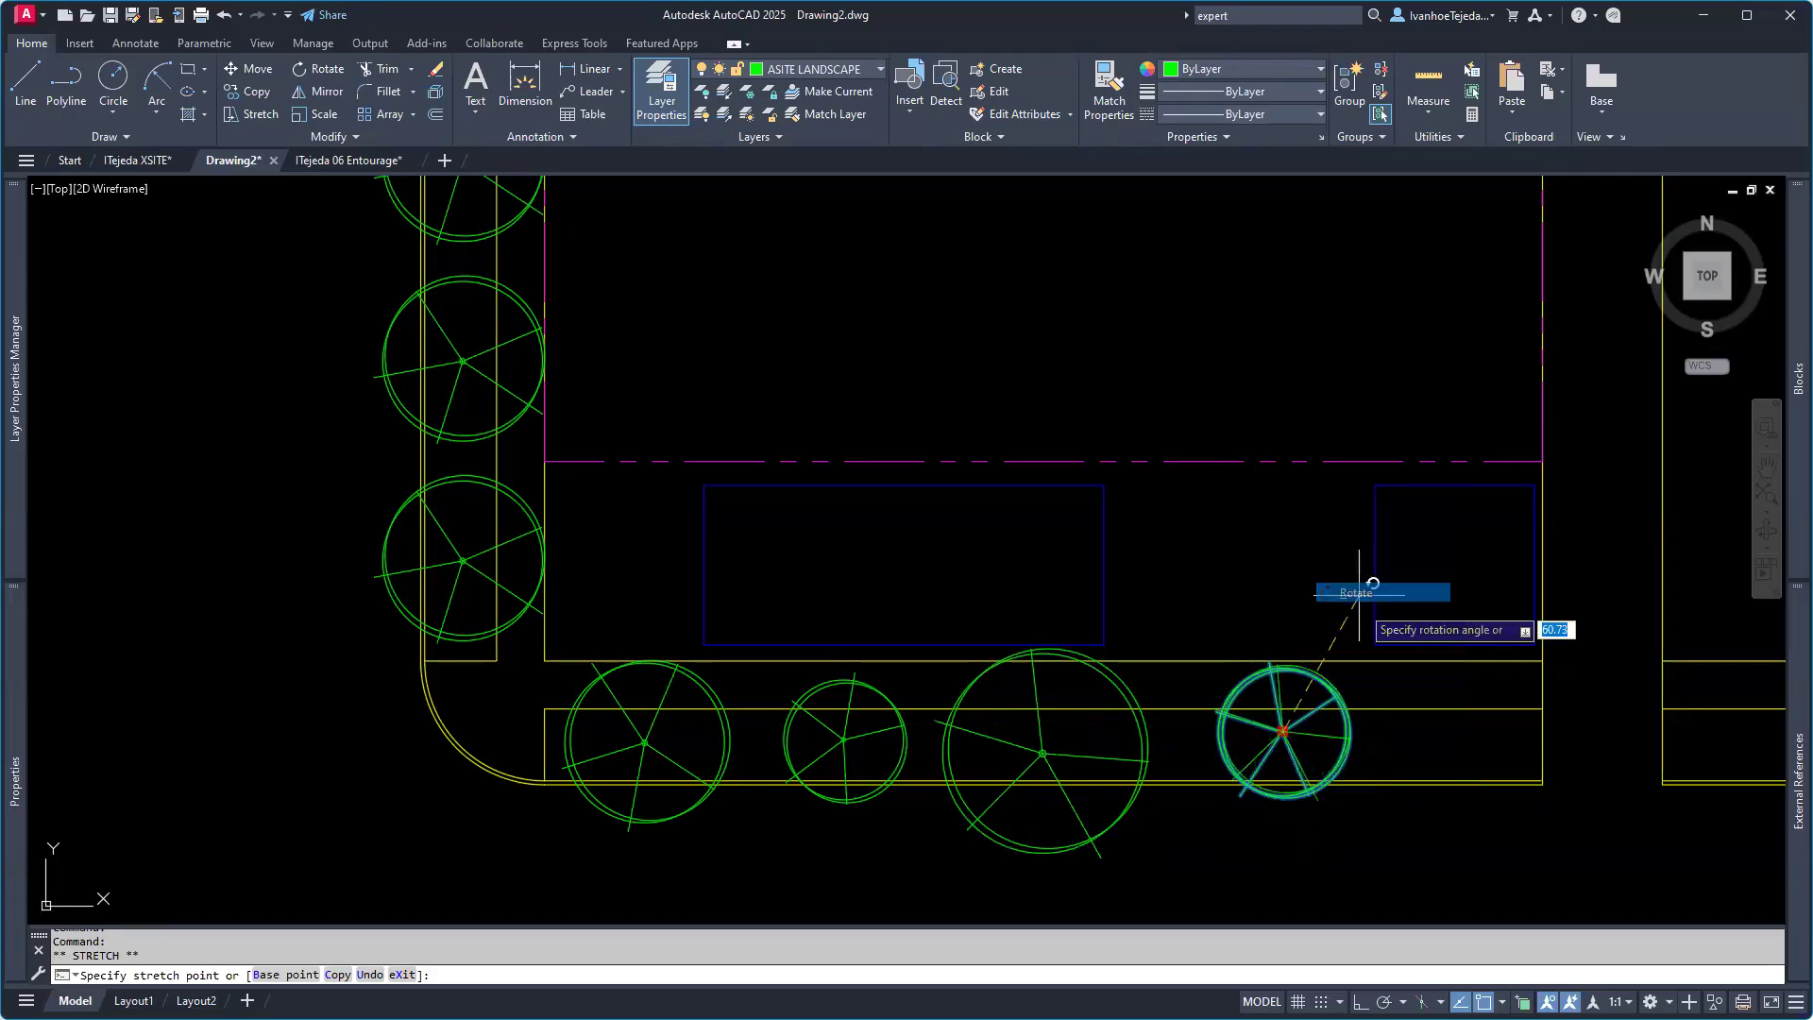
pyautogui.click(1230, 845)
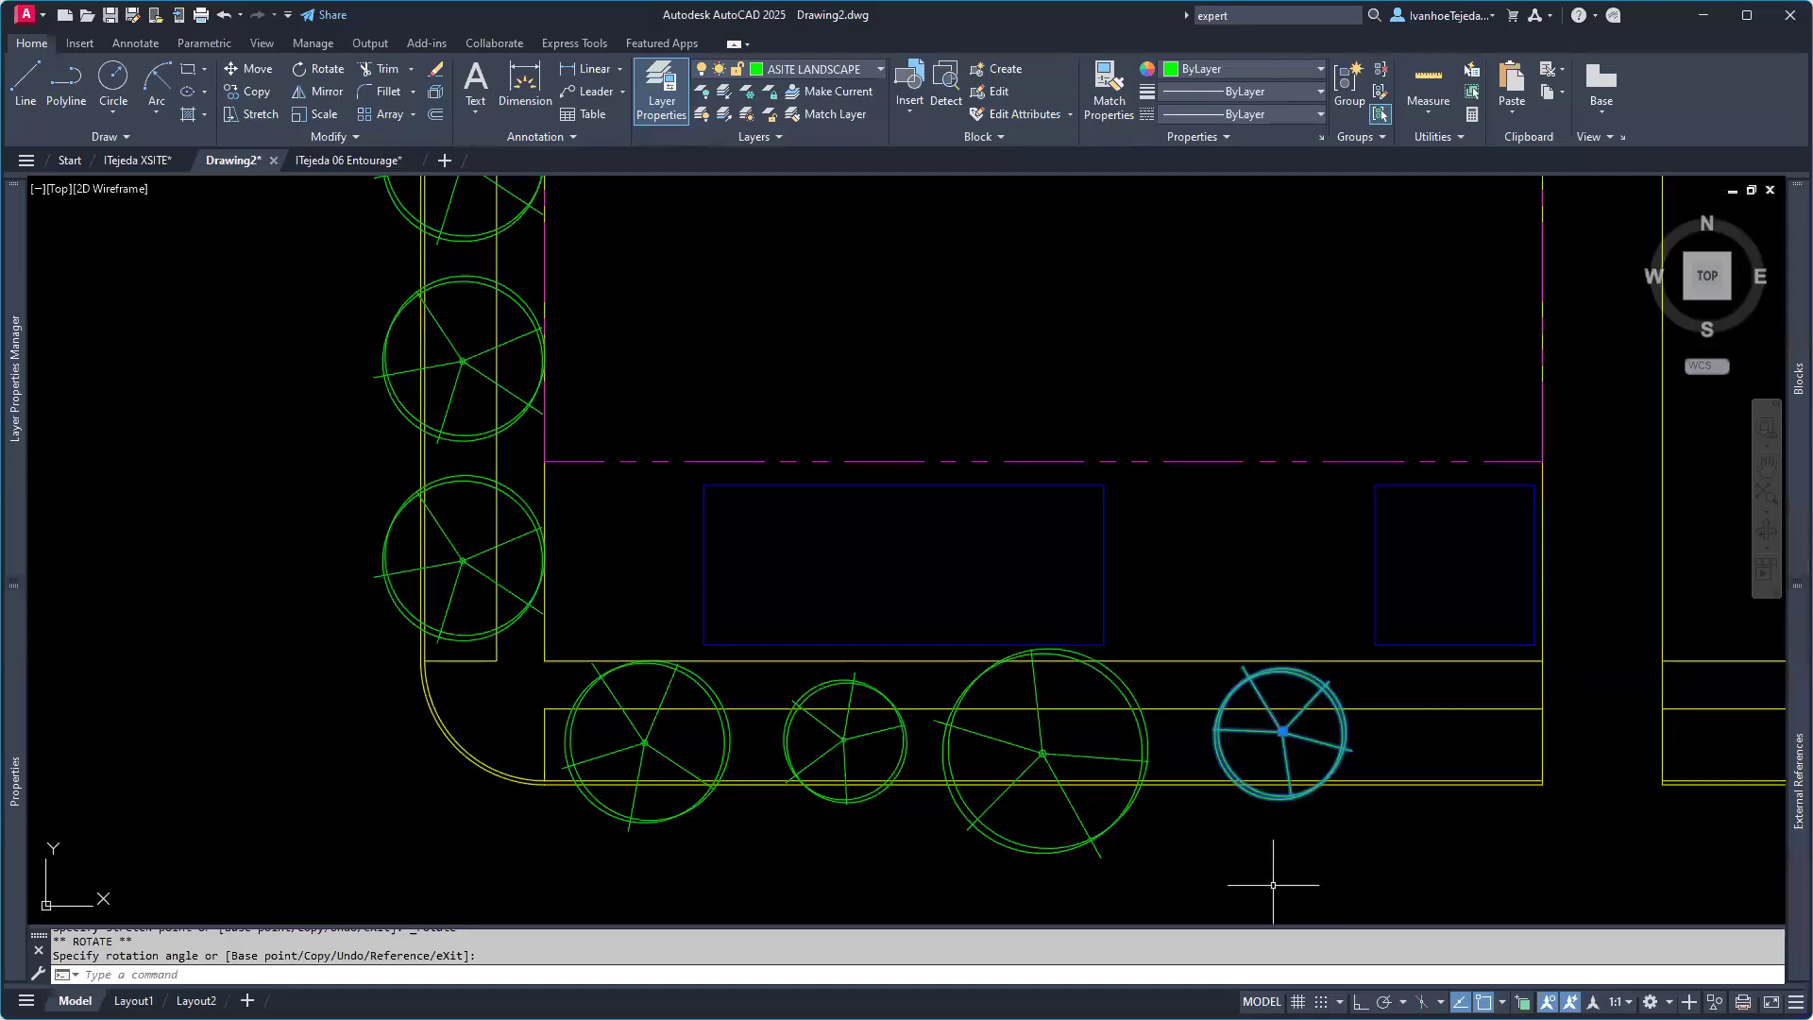
pyautogui.press('Escape')
pyautogui.press('Escape')
# Step: Set the scale of the vertical parkway's tree nearest the curb corner to 1.1 and clear the selection
pyautogui.moveTo(737, 519); pyautogui.dragTo(1024, 706, button='middle')
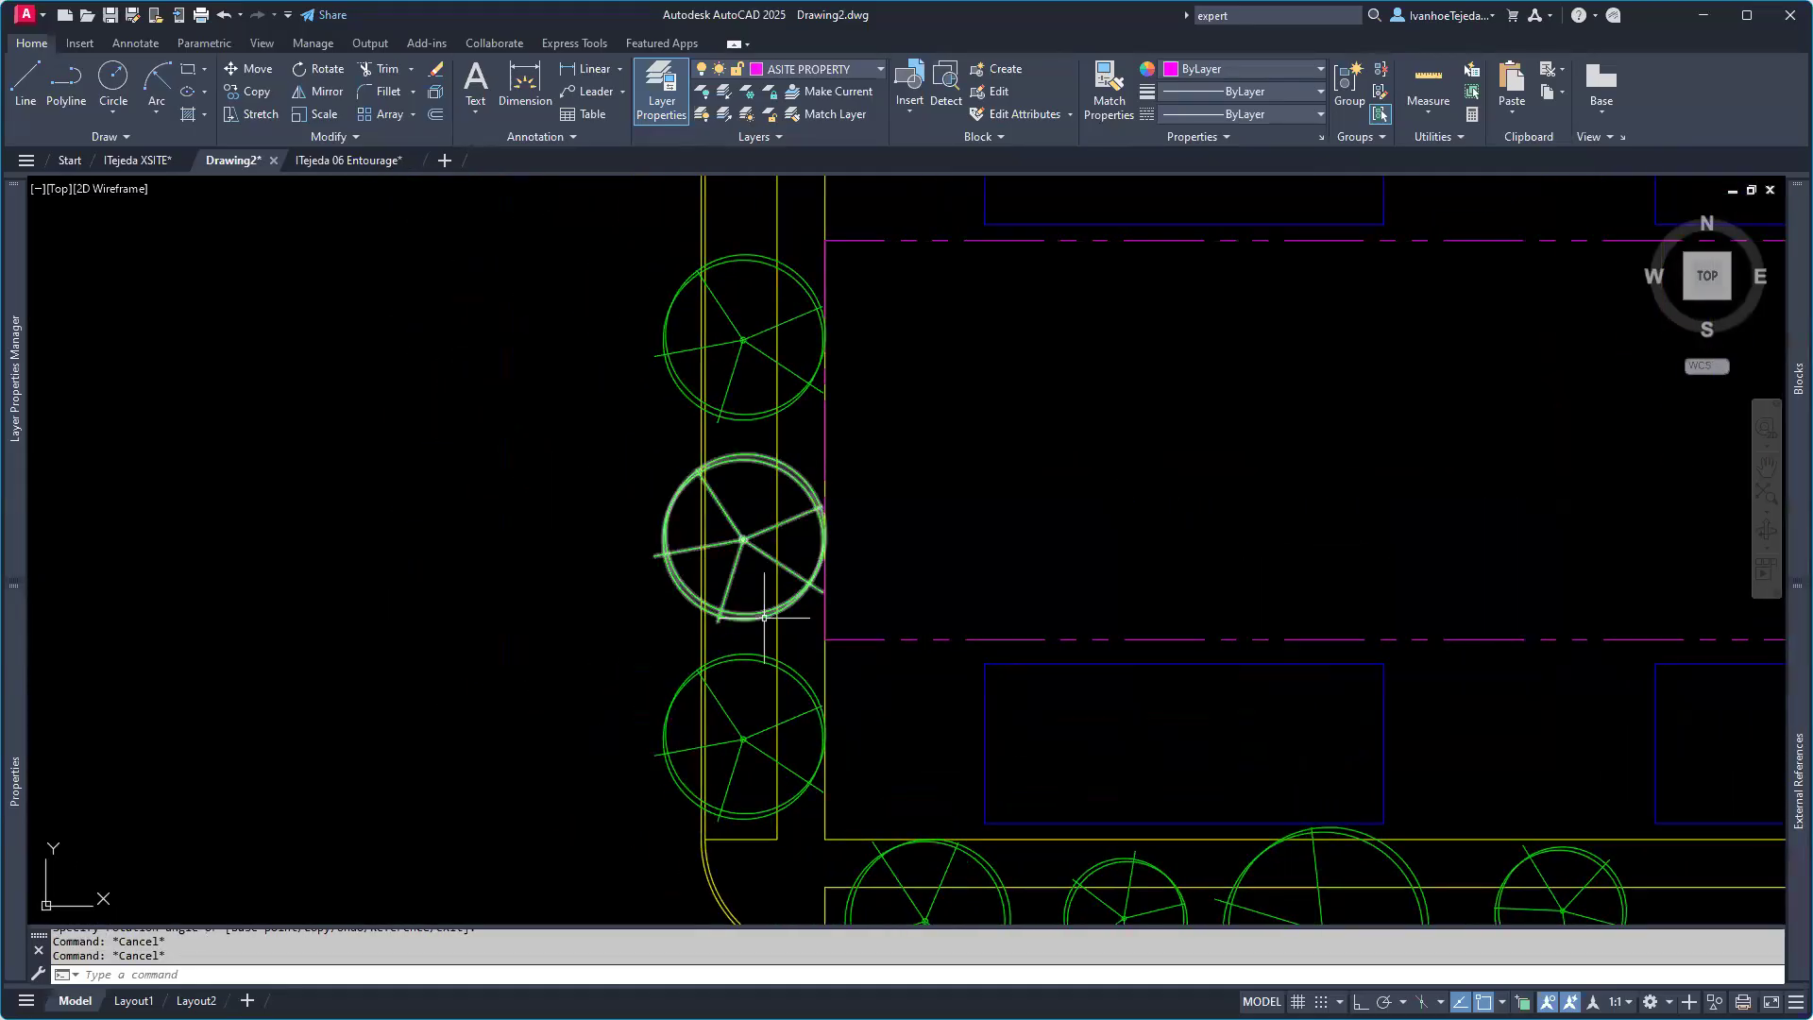
pyautogui.click(754, 654)
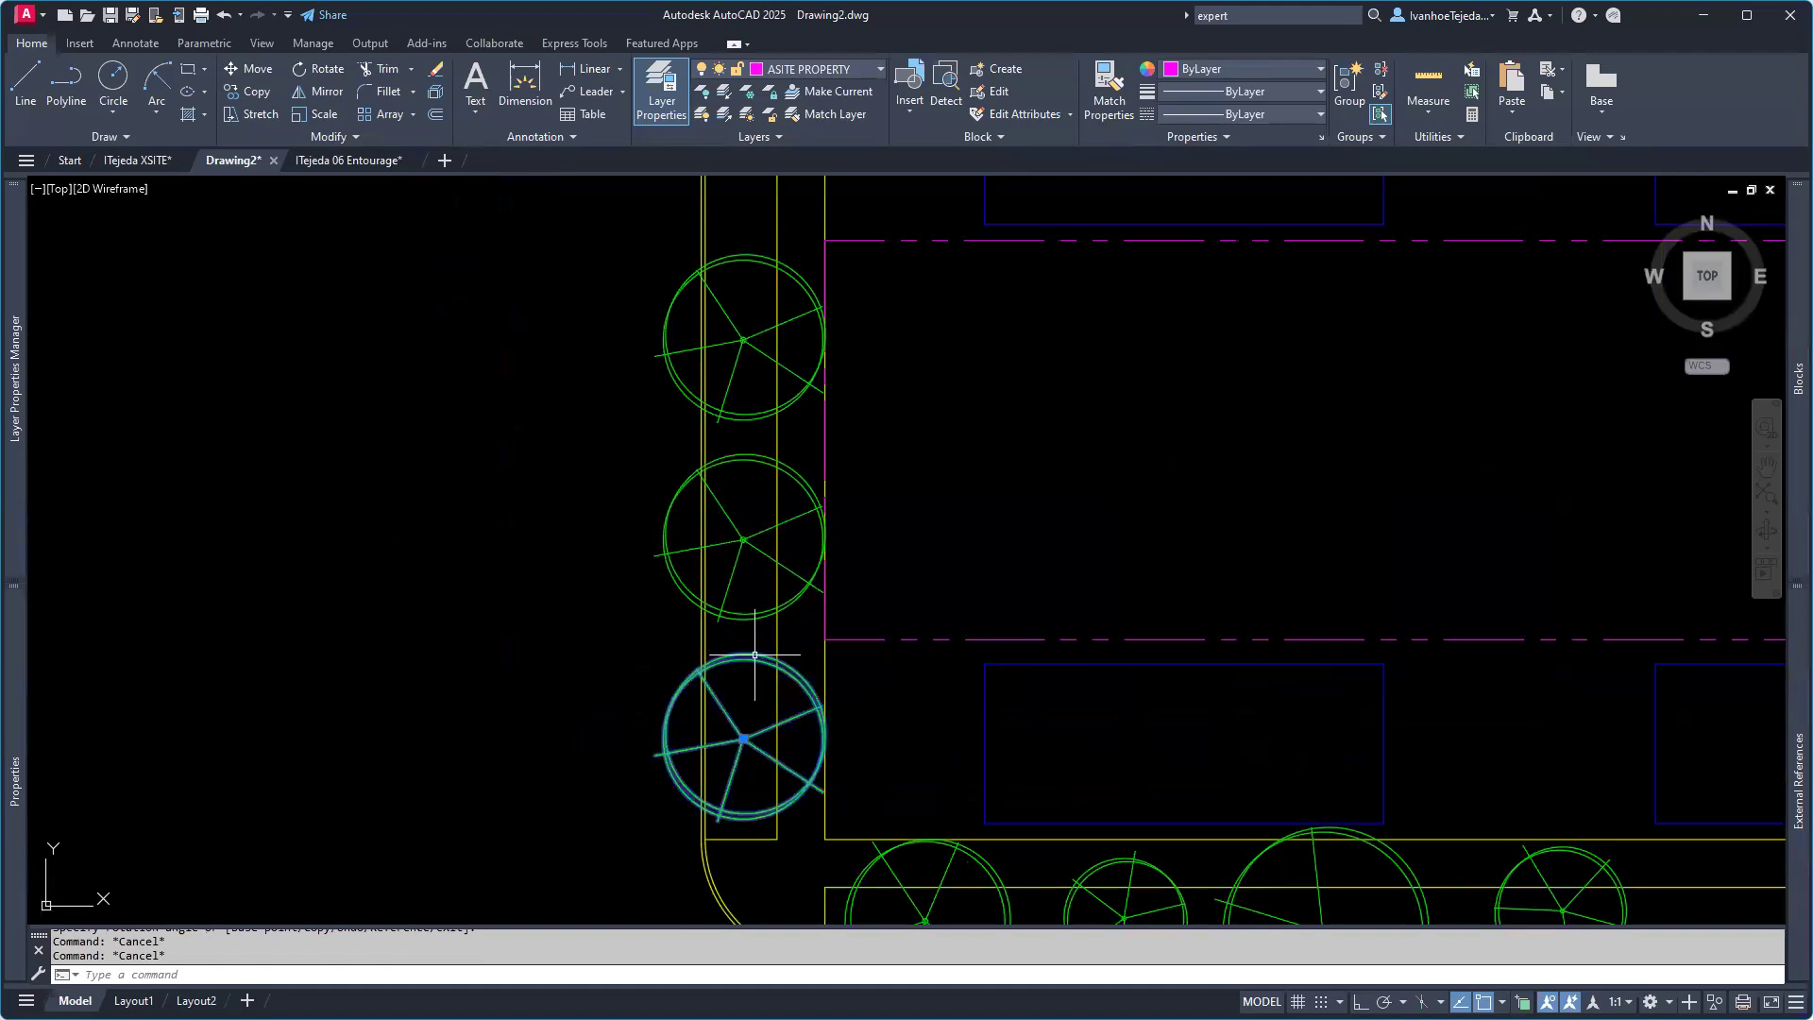
pyautogui.moveTo(21, 733)
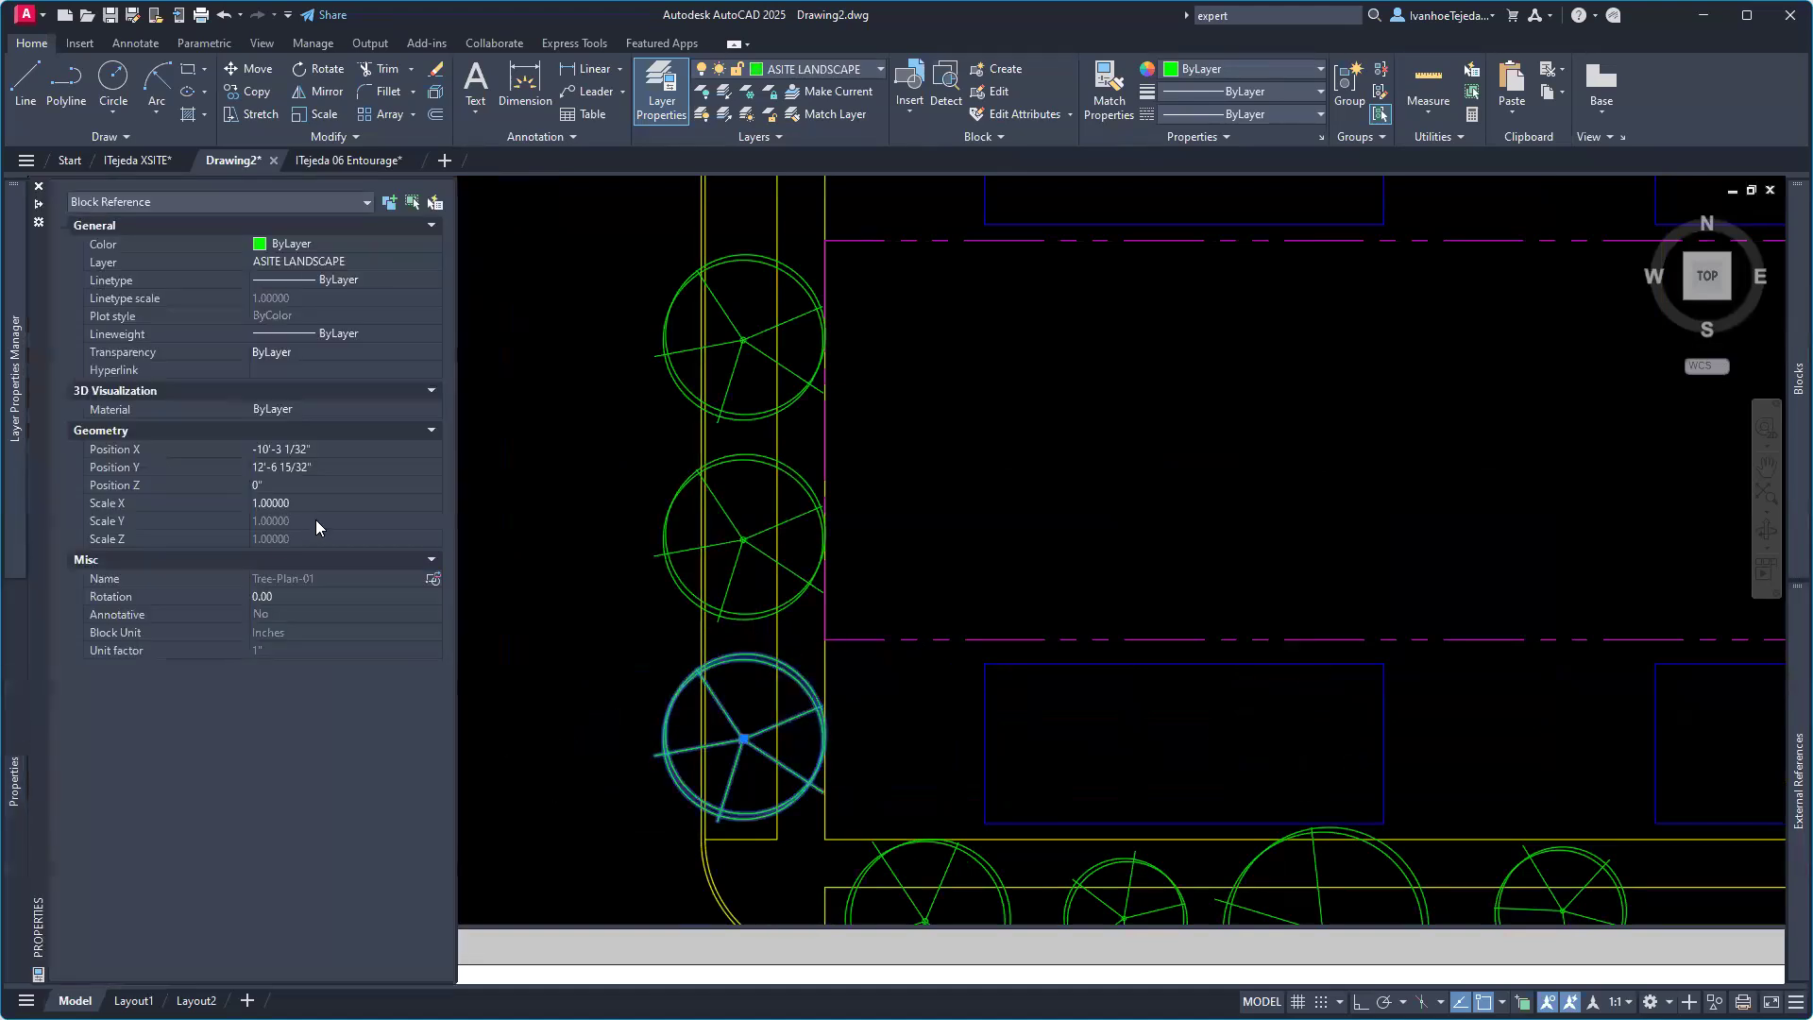
pyautogui.click(314, 502)
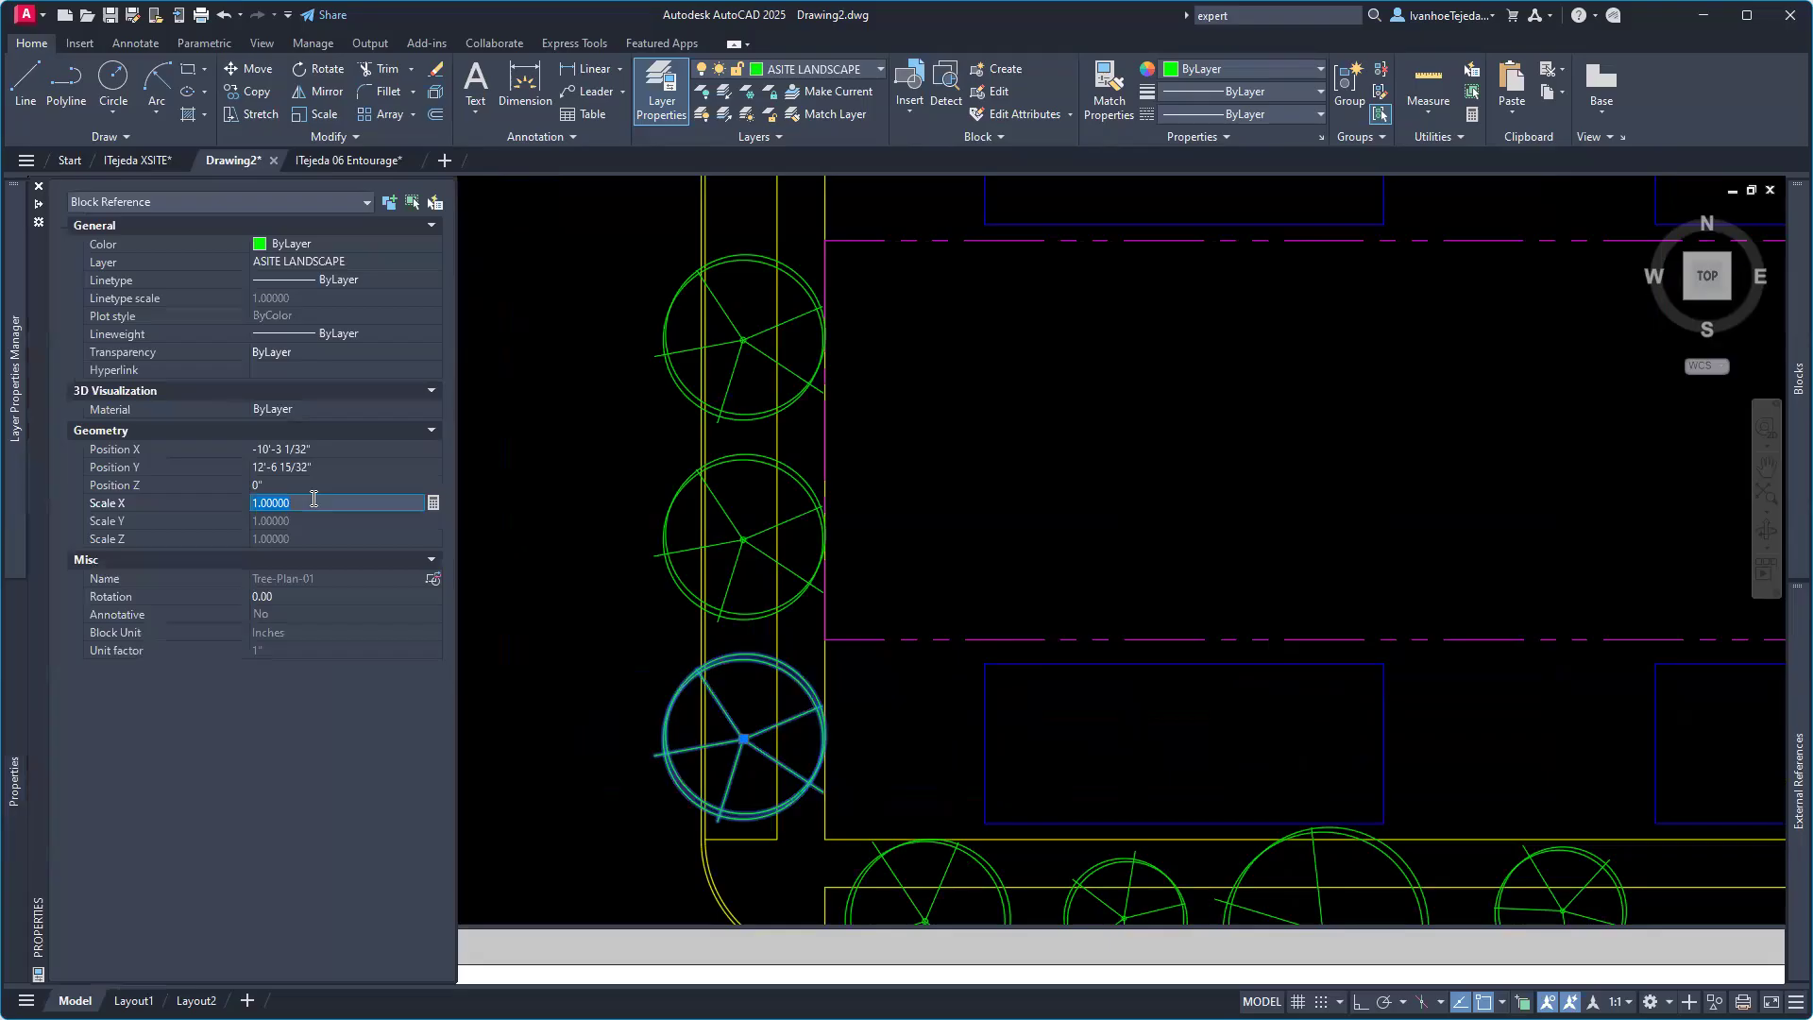
pyautogui.write('1.1')
pyautogui.press('Return')
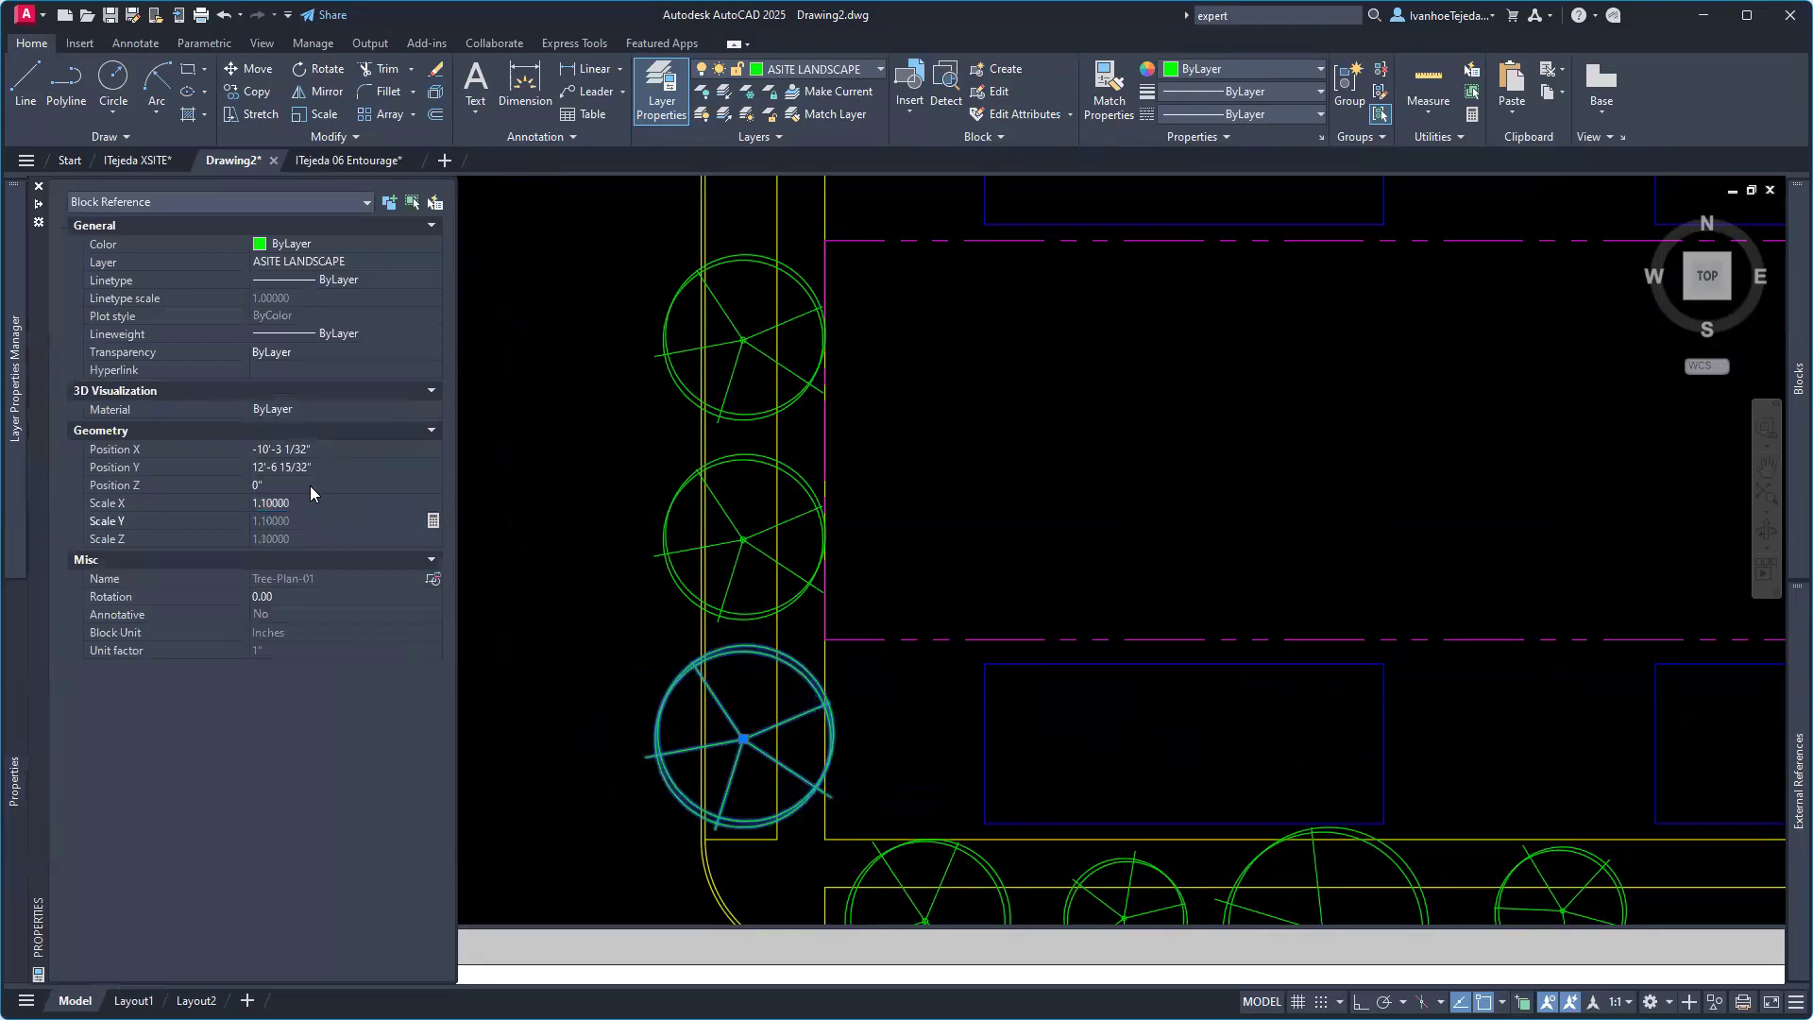
pyautogui.press('Escape')
pyautogui.press('Escape')
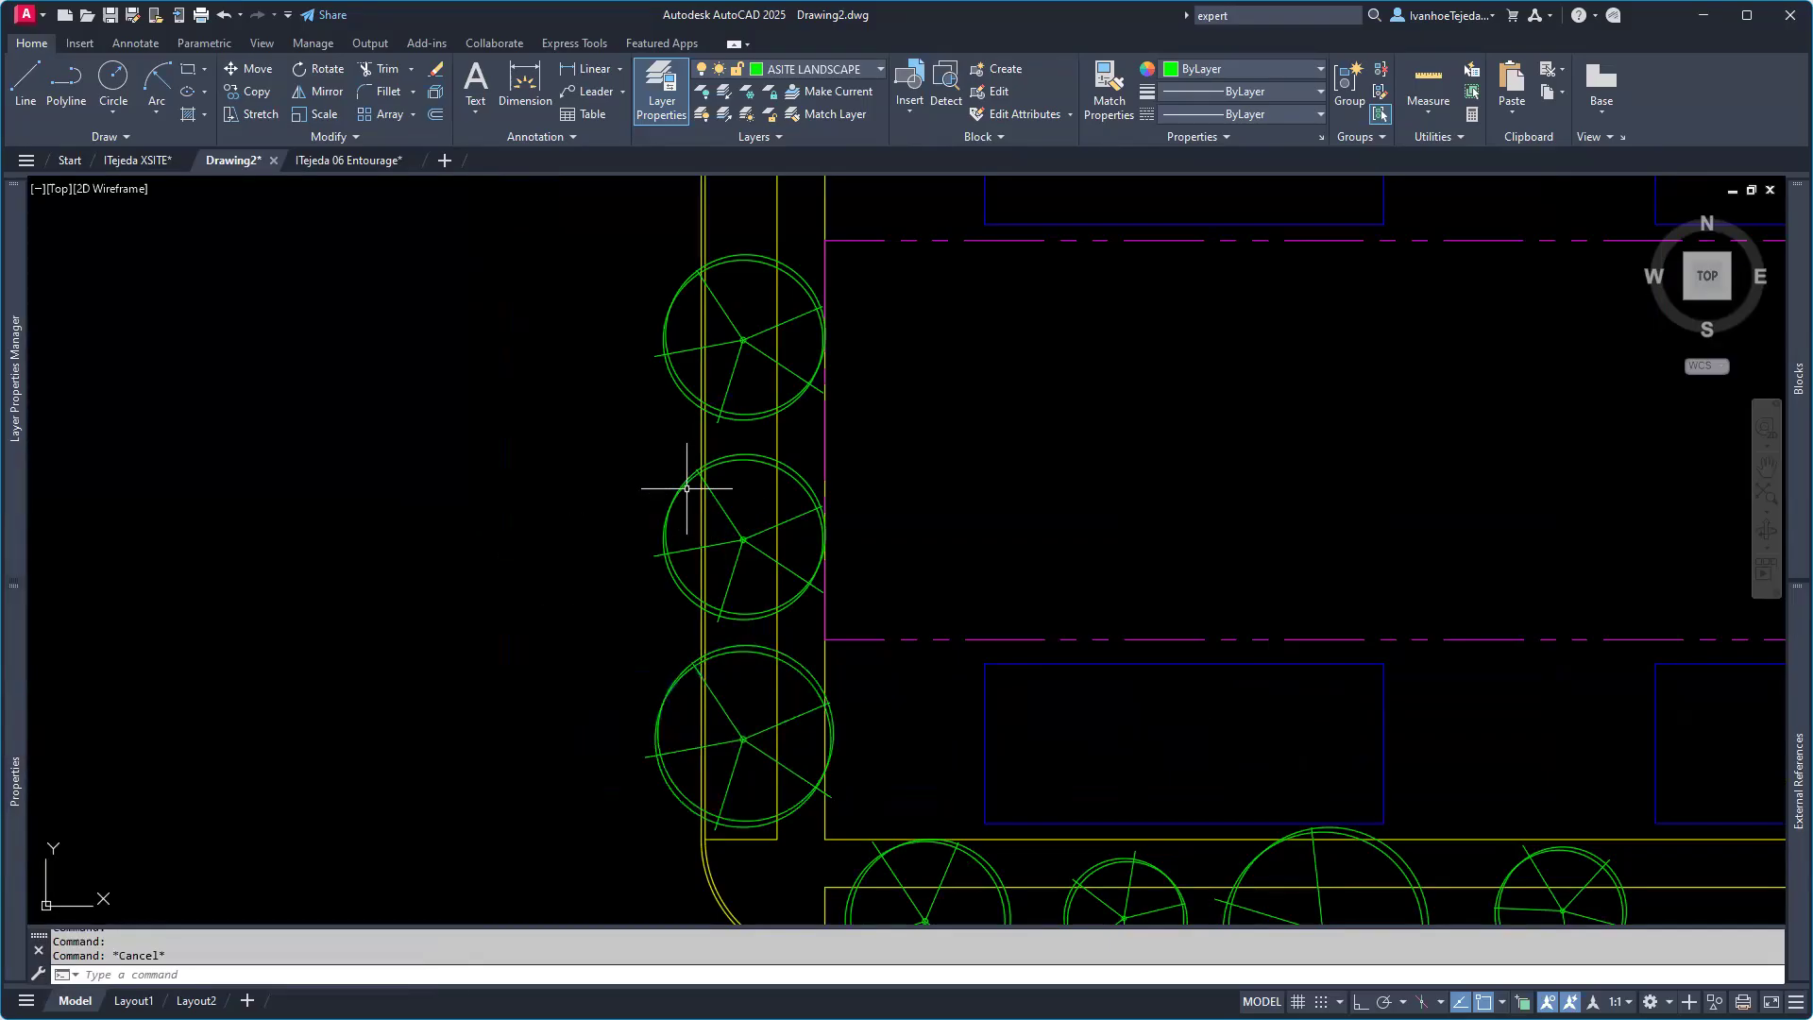
# Step: Set the scale of the vertical parkway's second tree from the curb corner to 0.9 and clear the selection
pyautogui.click(677, 493)
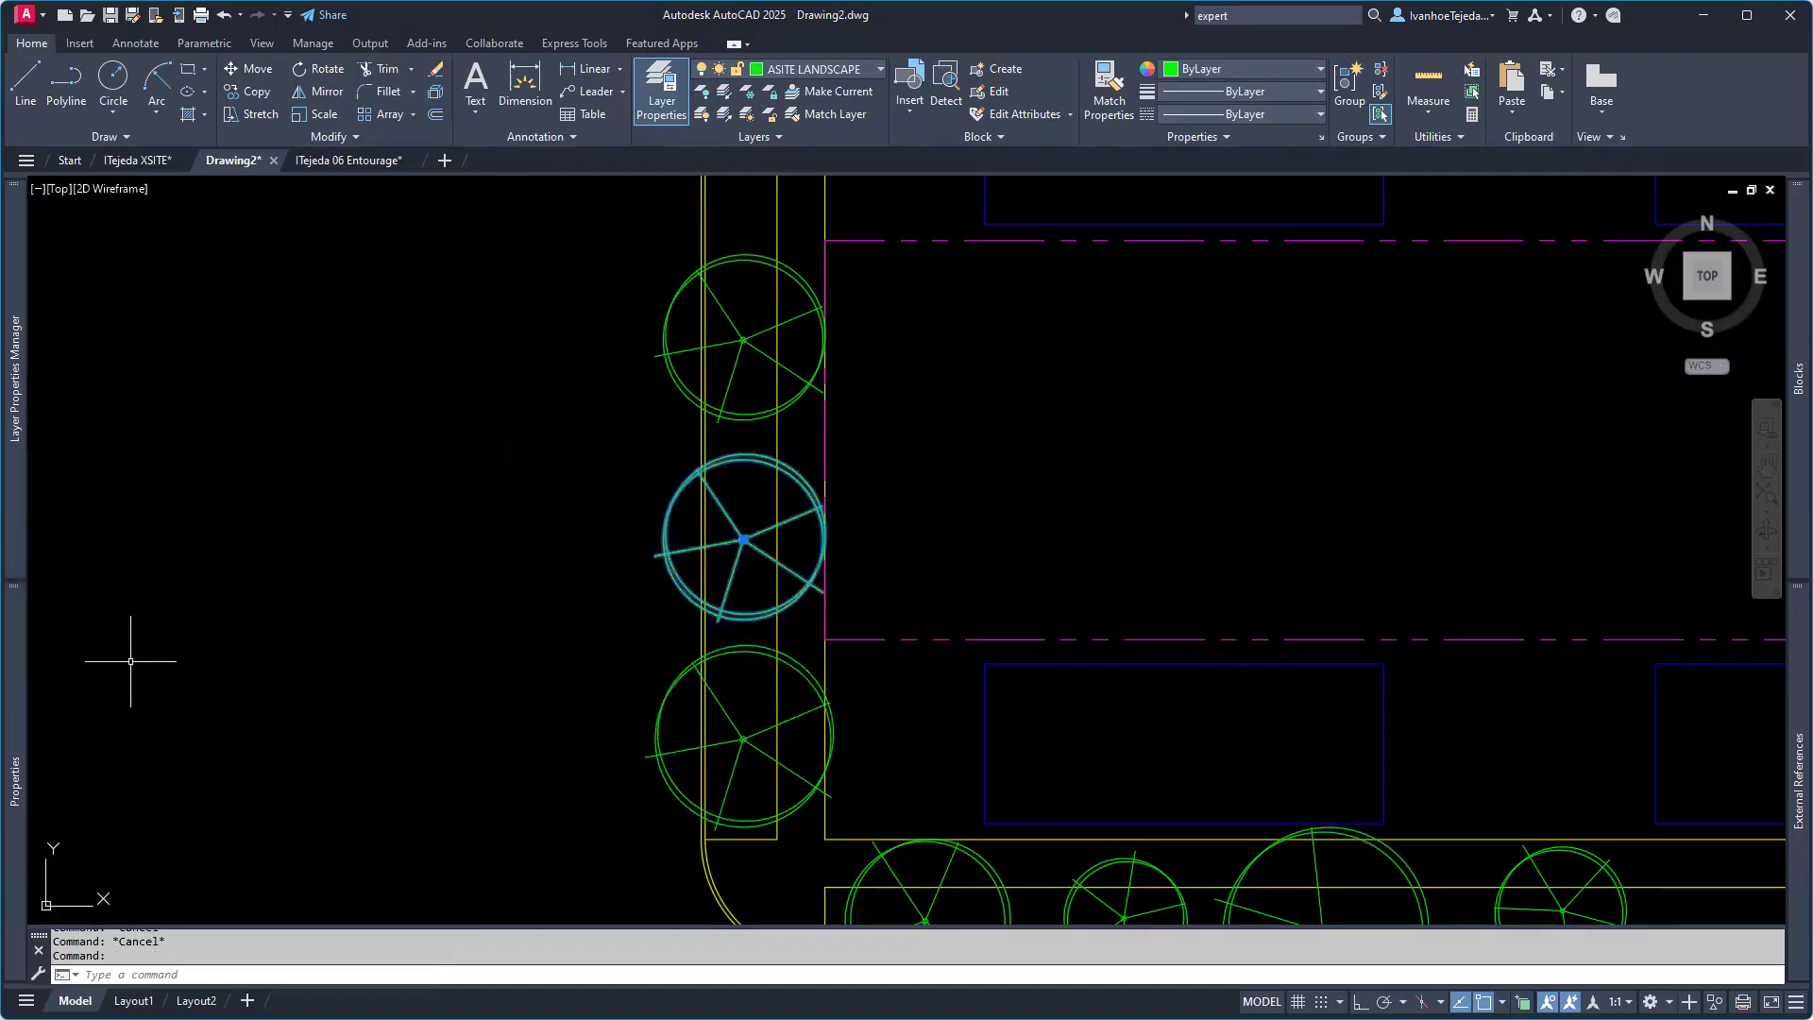
pyautogui.moveTo(19, 730)
pyautogui.click(330, 500)
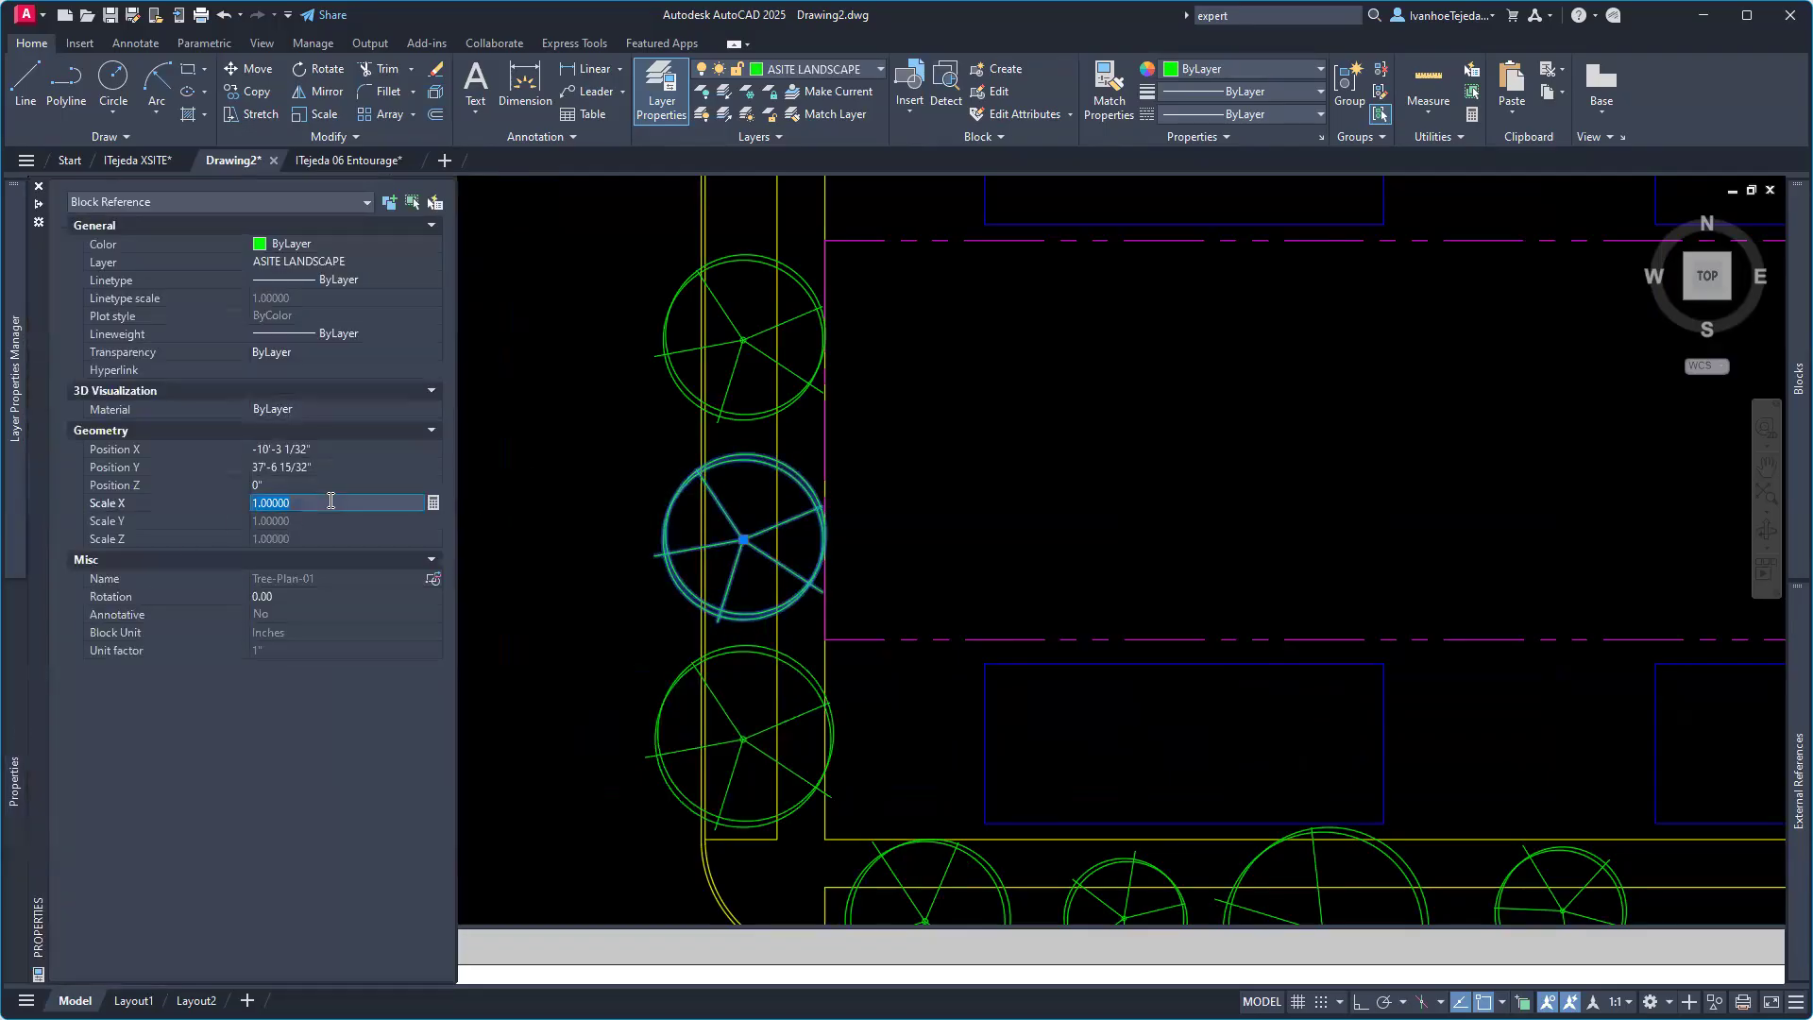
pyautogui.write('0.9')
pyautogui.press('Return')
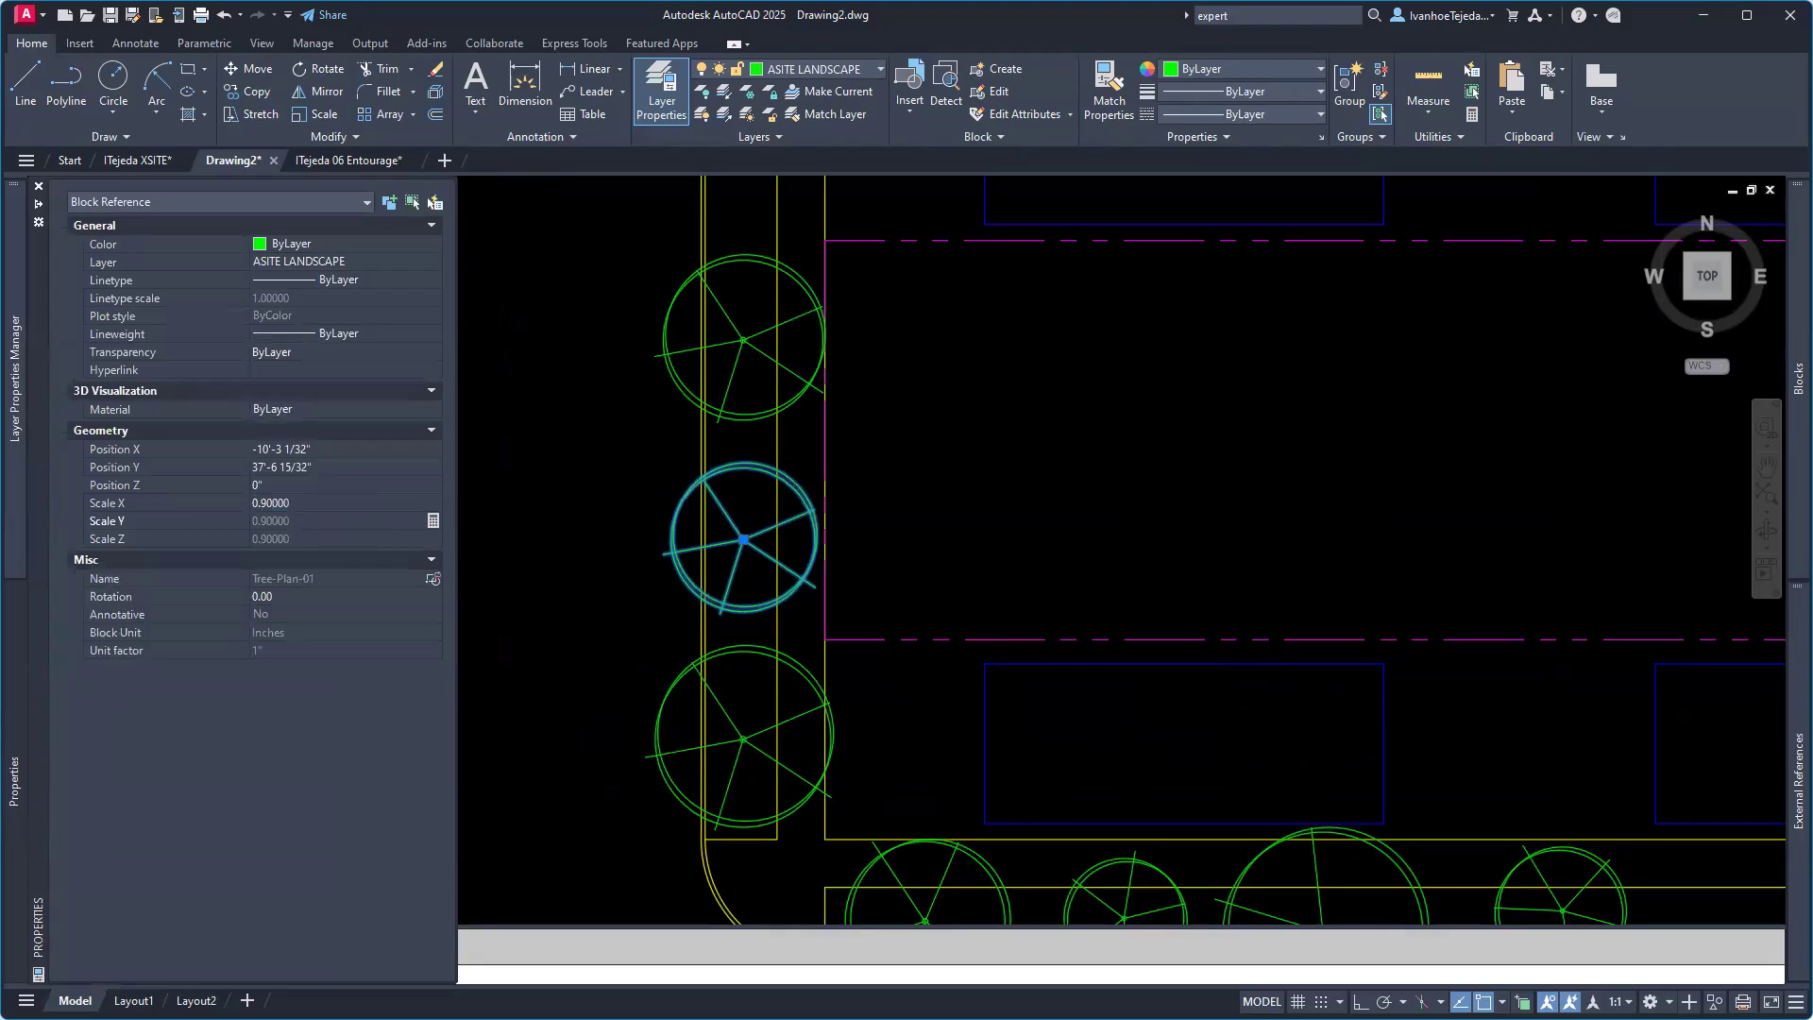
pyautogui.press('Escape')
pyautogui.press('Escape')
# Step: Set the scale of the vertical parkway's third tree from the curb corner to 1.2 and clear the selection
pyautogui.click(682, 376)
pyautogui.click(667, 375)
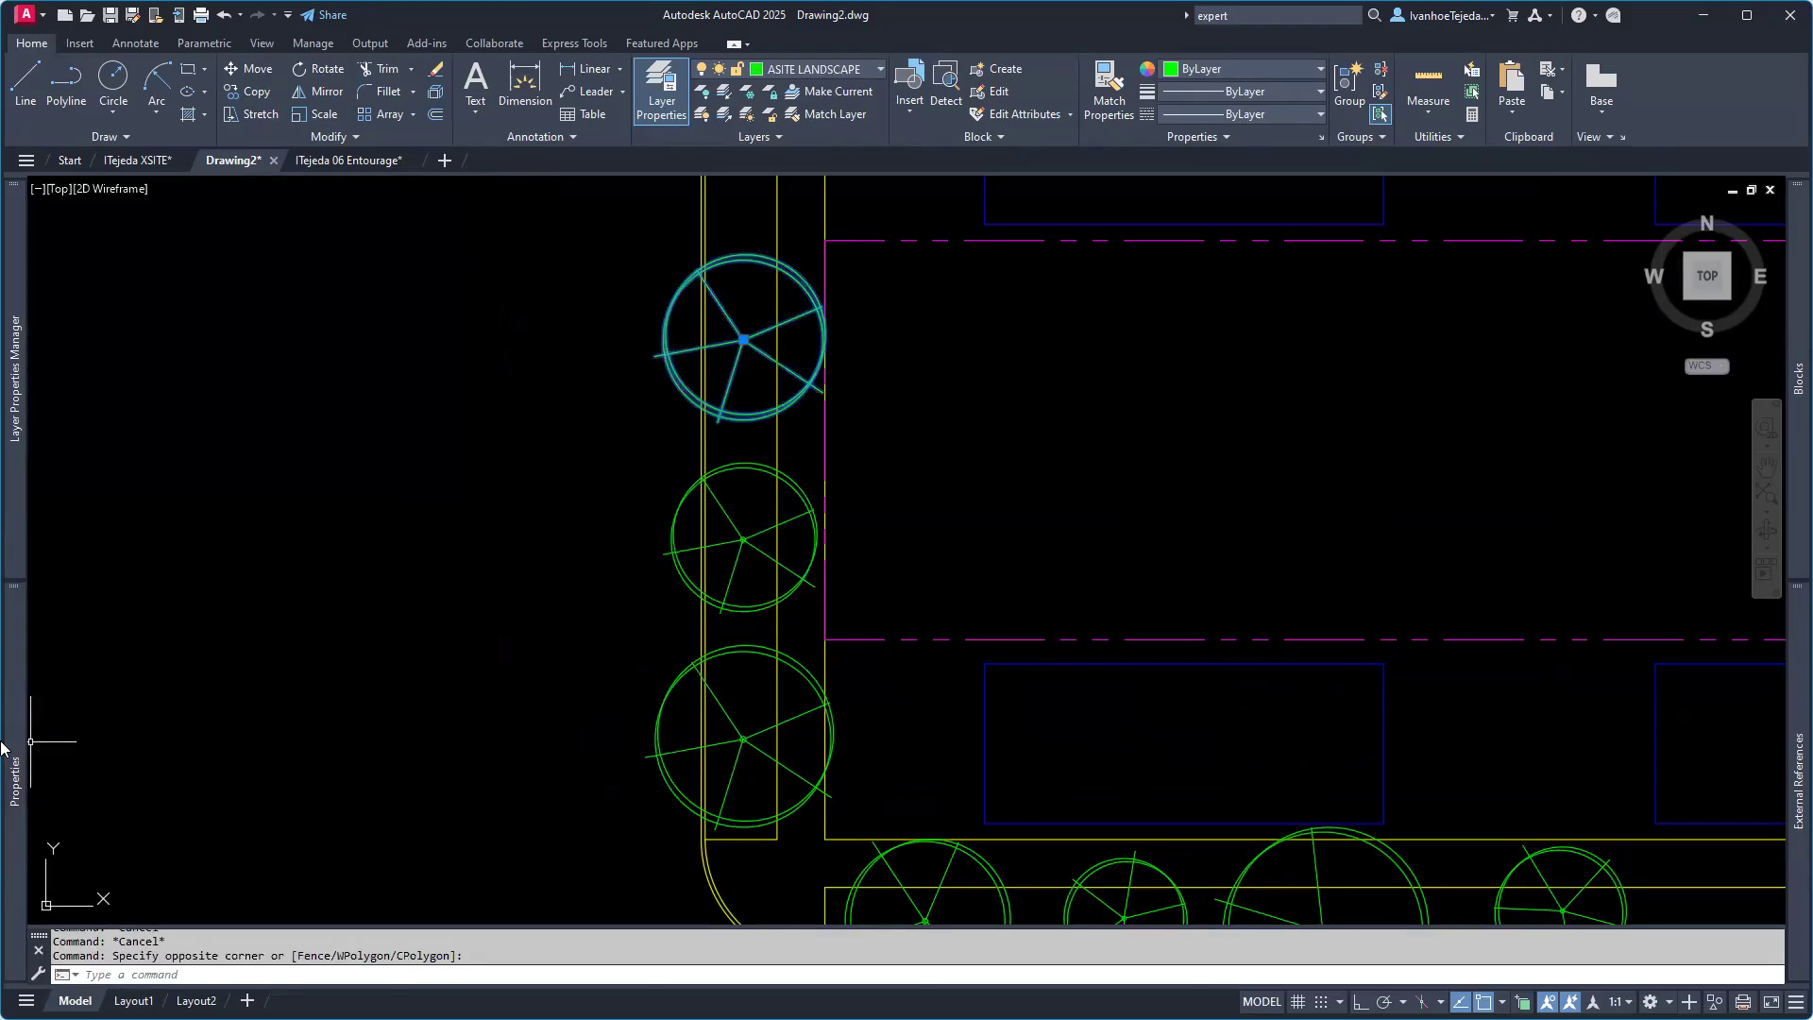
pyautogui.moveTo(15, 743)
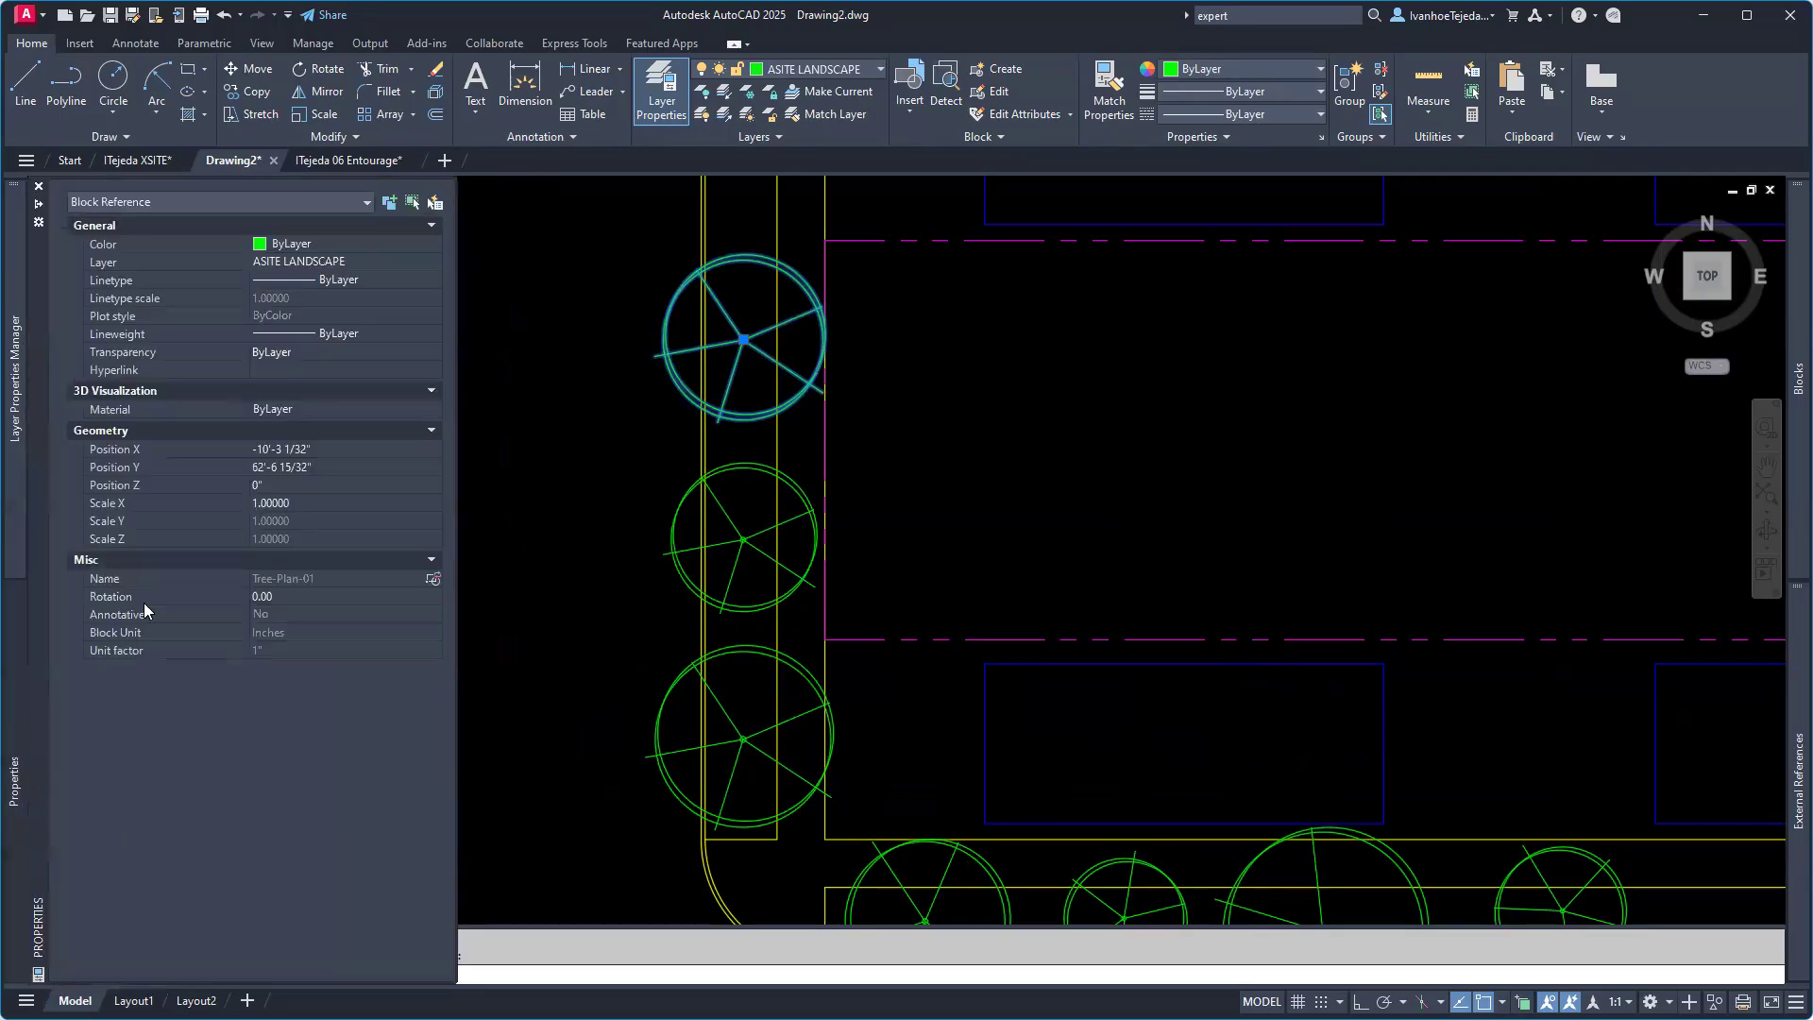
pyautogui.click(313, 508)
pyautogui.write('1')
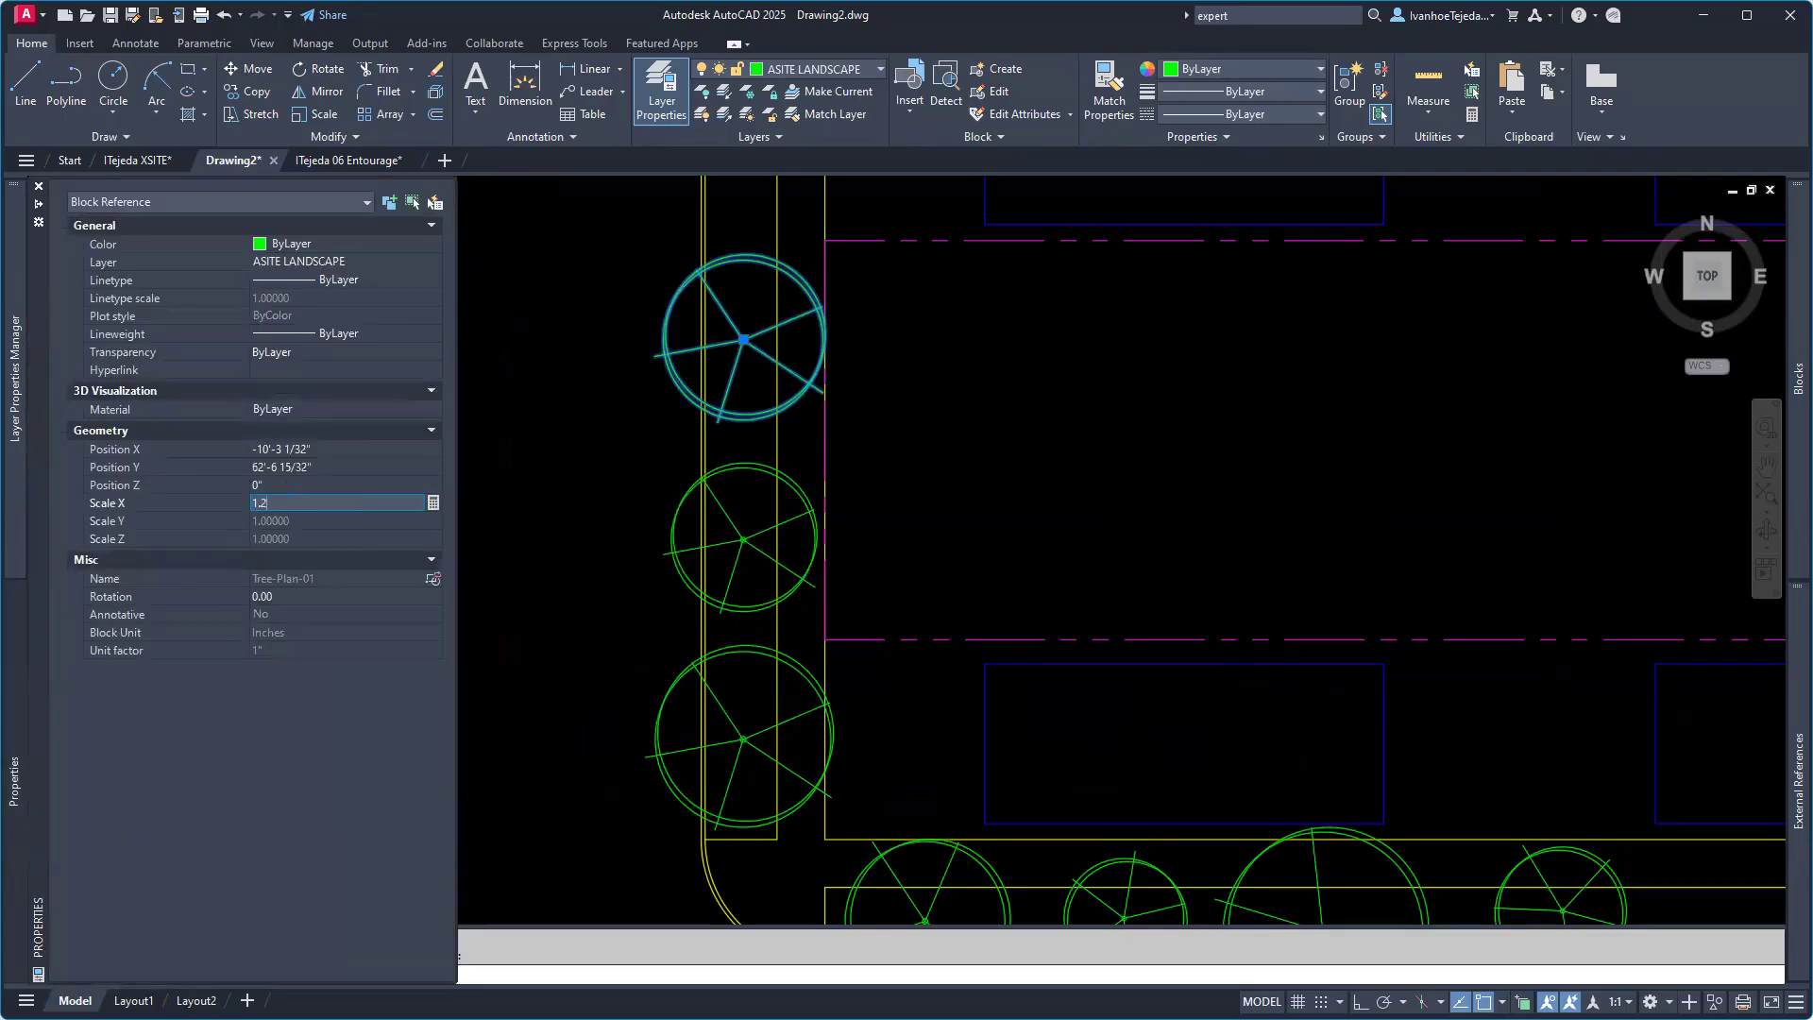
pyautogui.write('.2')
pyautogui.press('Return')
pyautogui.press('Escape')
pyautogui.press('Escape')
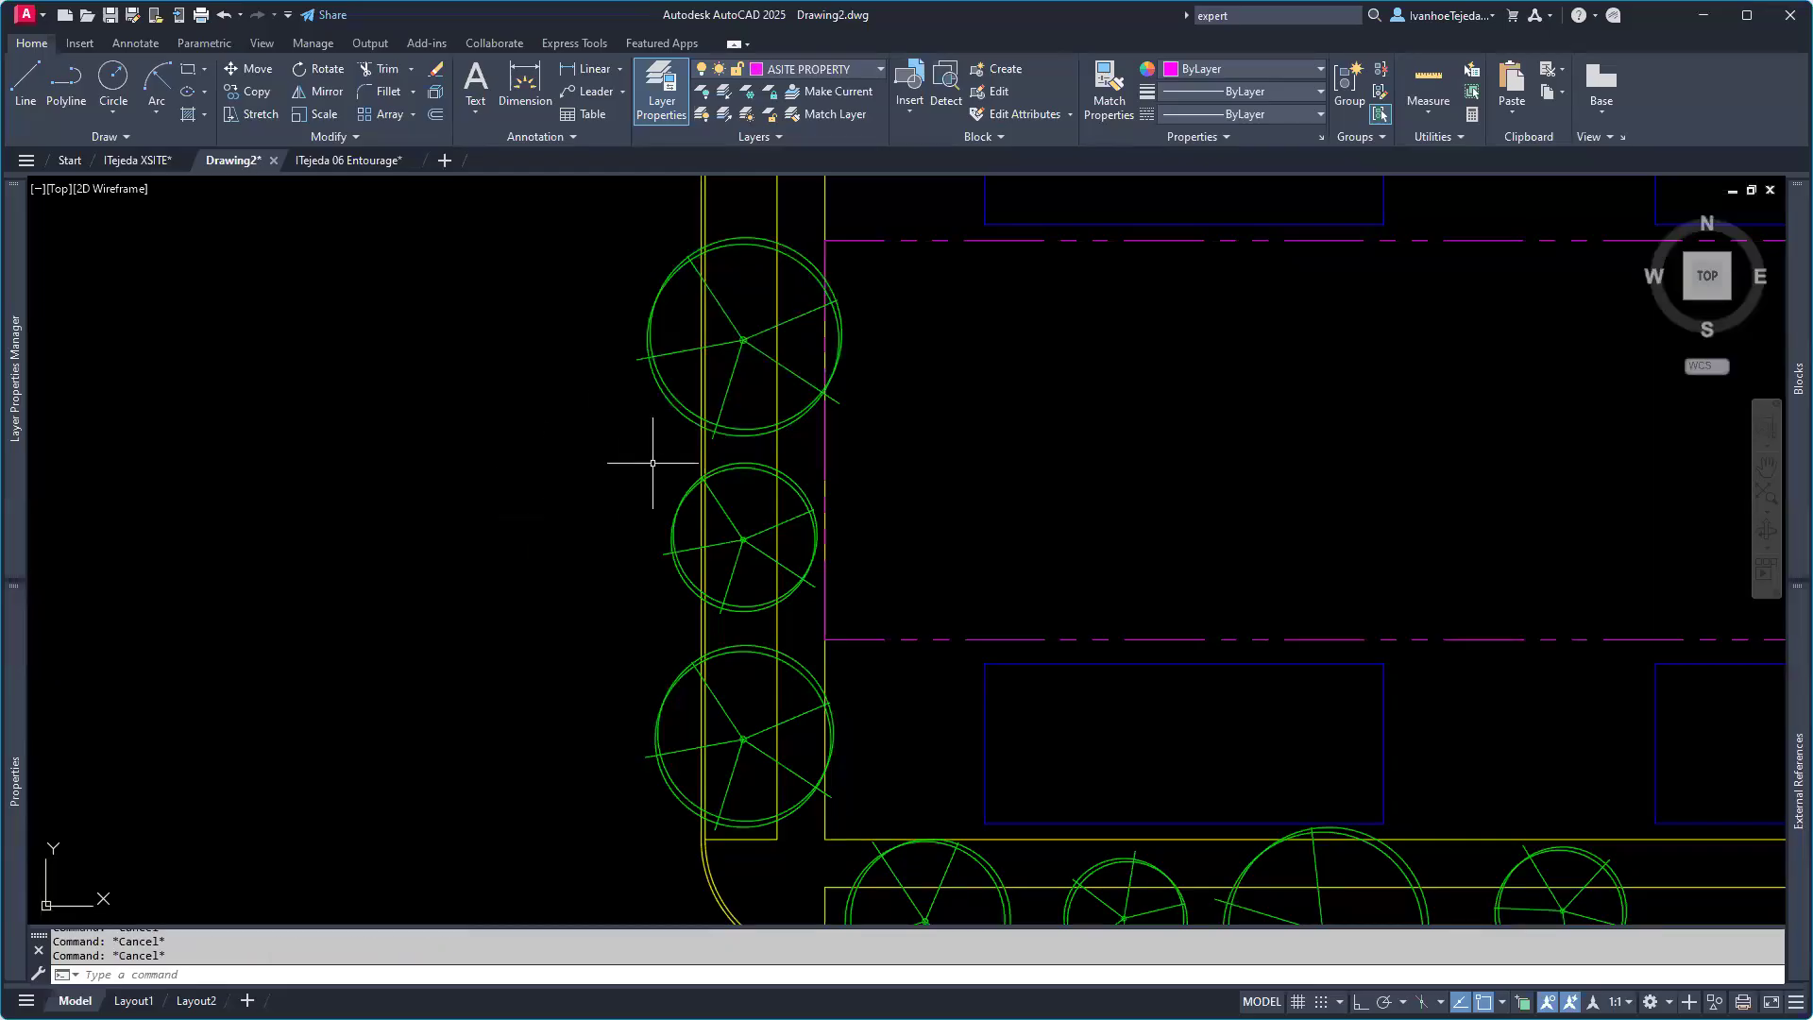
# Step: Rotate the vertical parkway's third tree from the curb corner about its center to a freely chosen angle
pyautogui.click(740, 433)
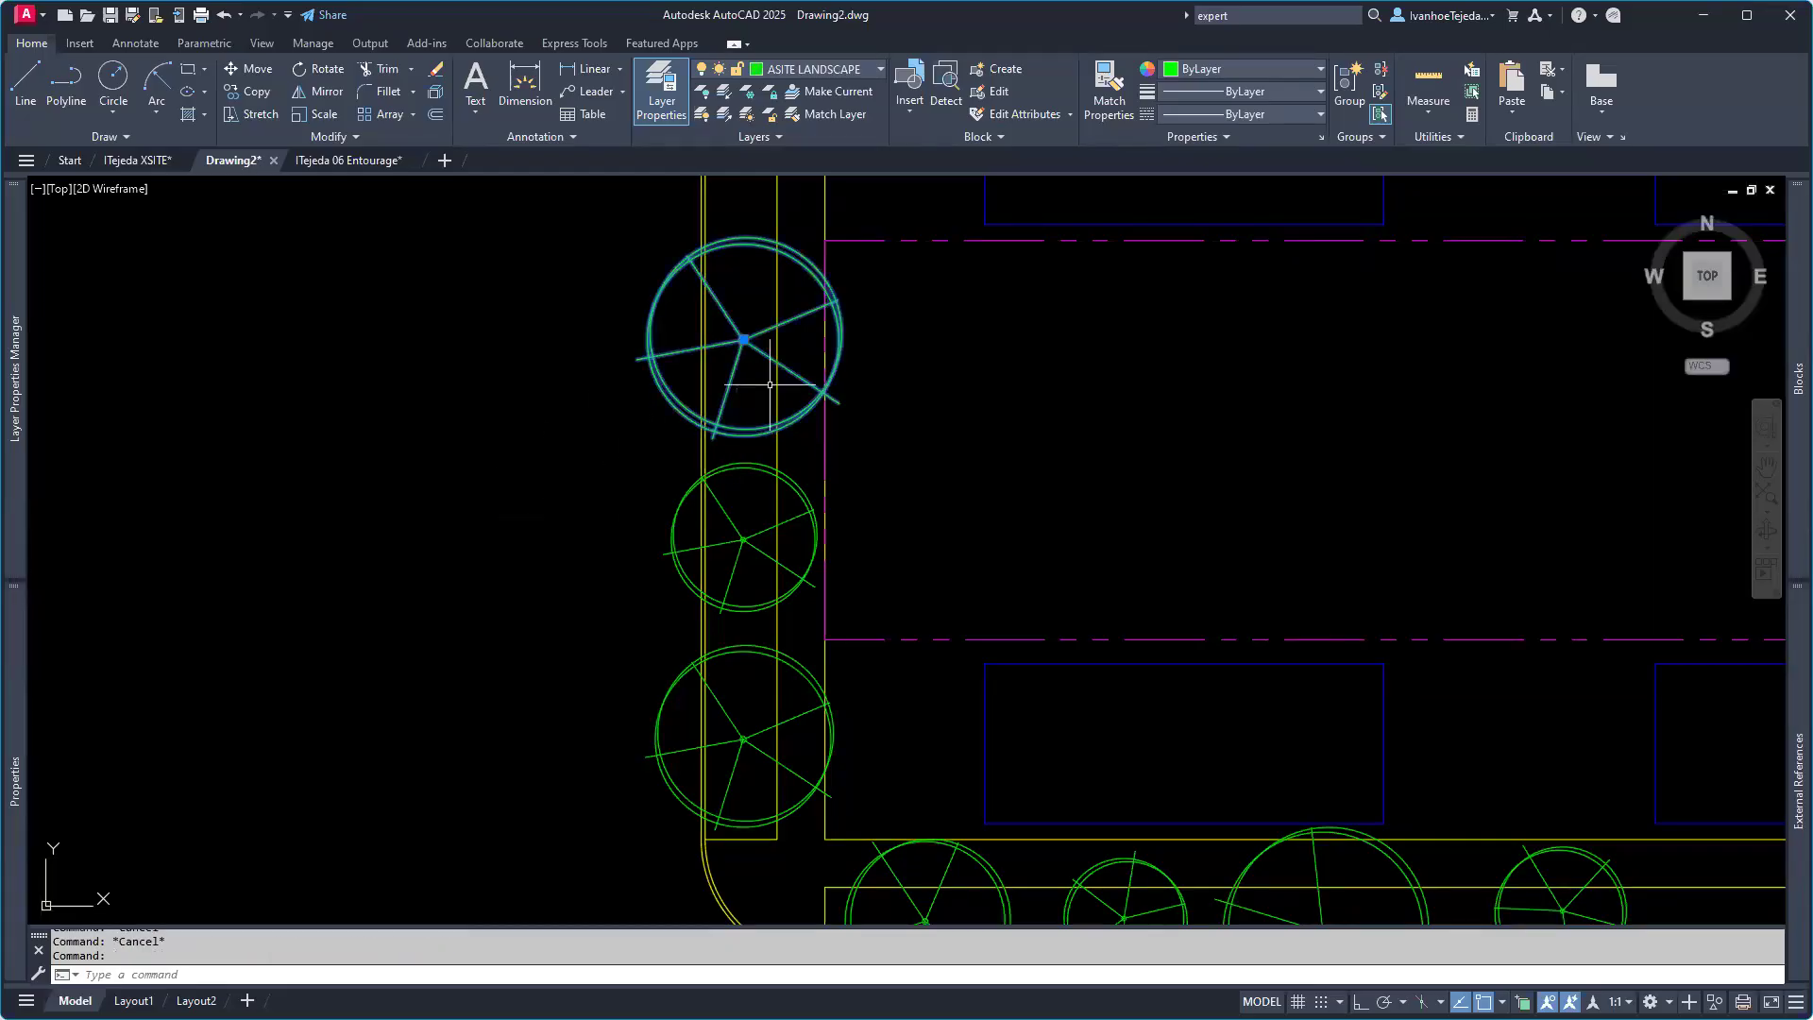
pyautogui.click(745, 339)
pyautogui.press('space')
pyautogui.press('space')
pyautogui.press('space')
pyautogui.press('space')
pyautogui.press('space')
pyautogui.press('space')
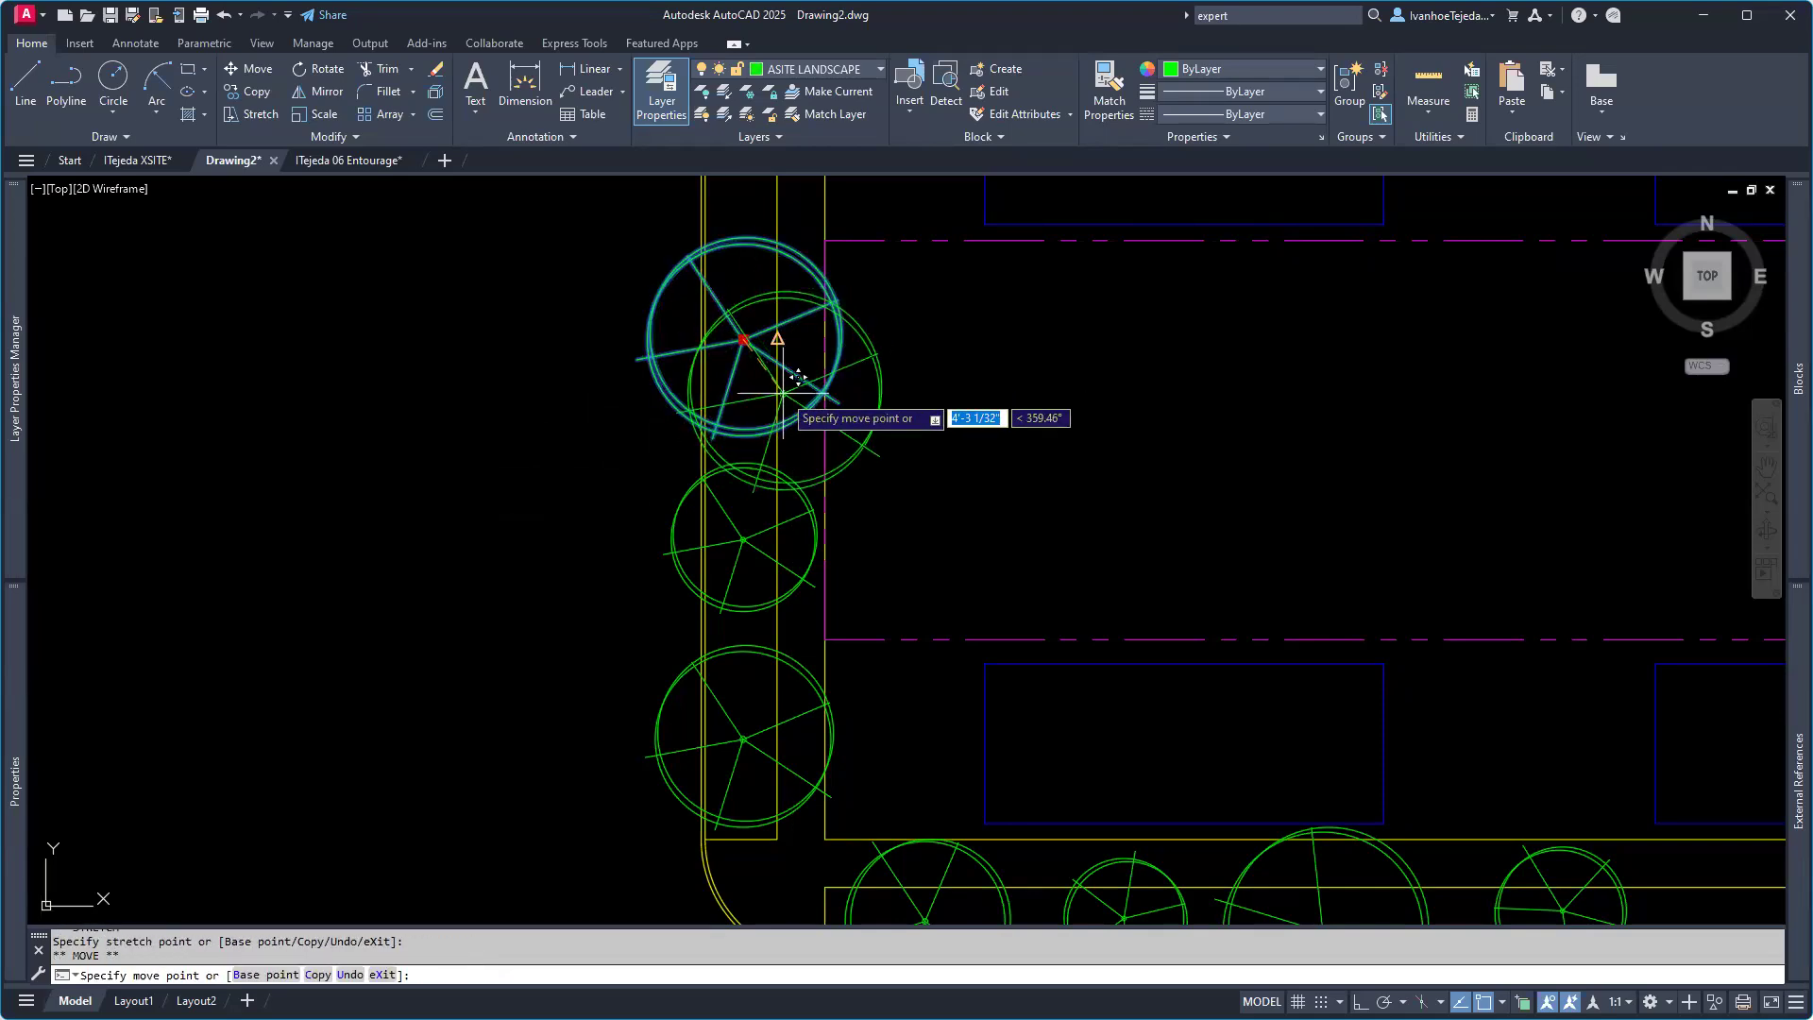
pyautogui.press('space')
pyautogui.press('Escape')
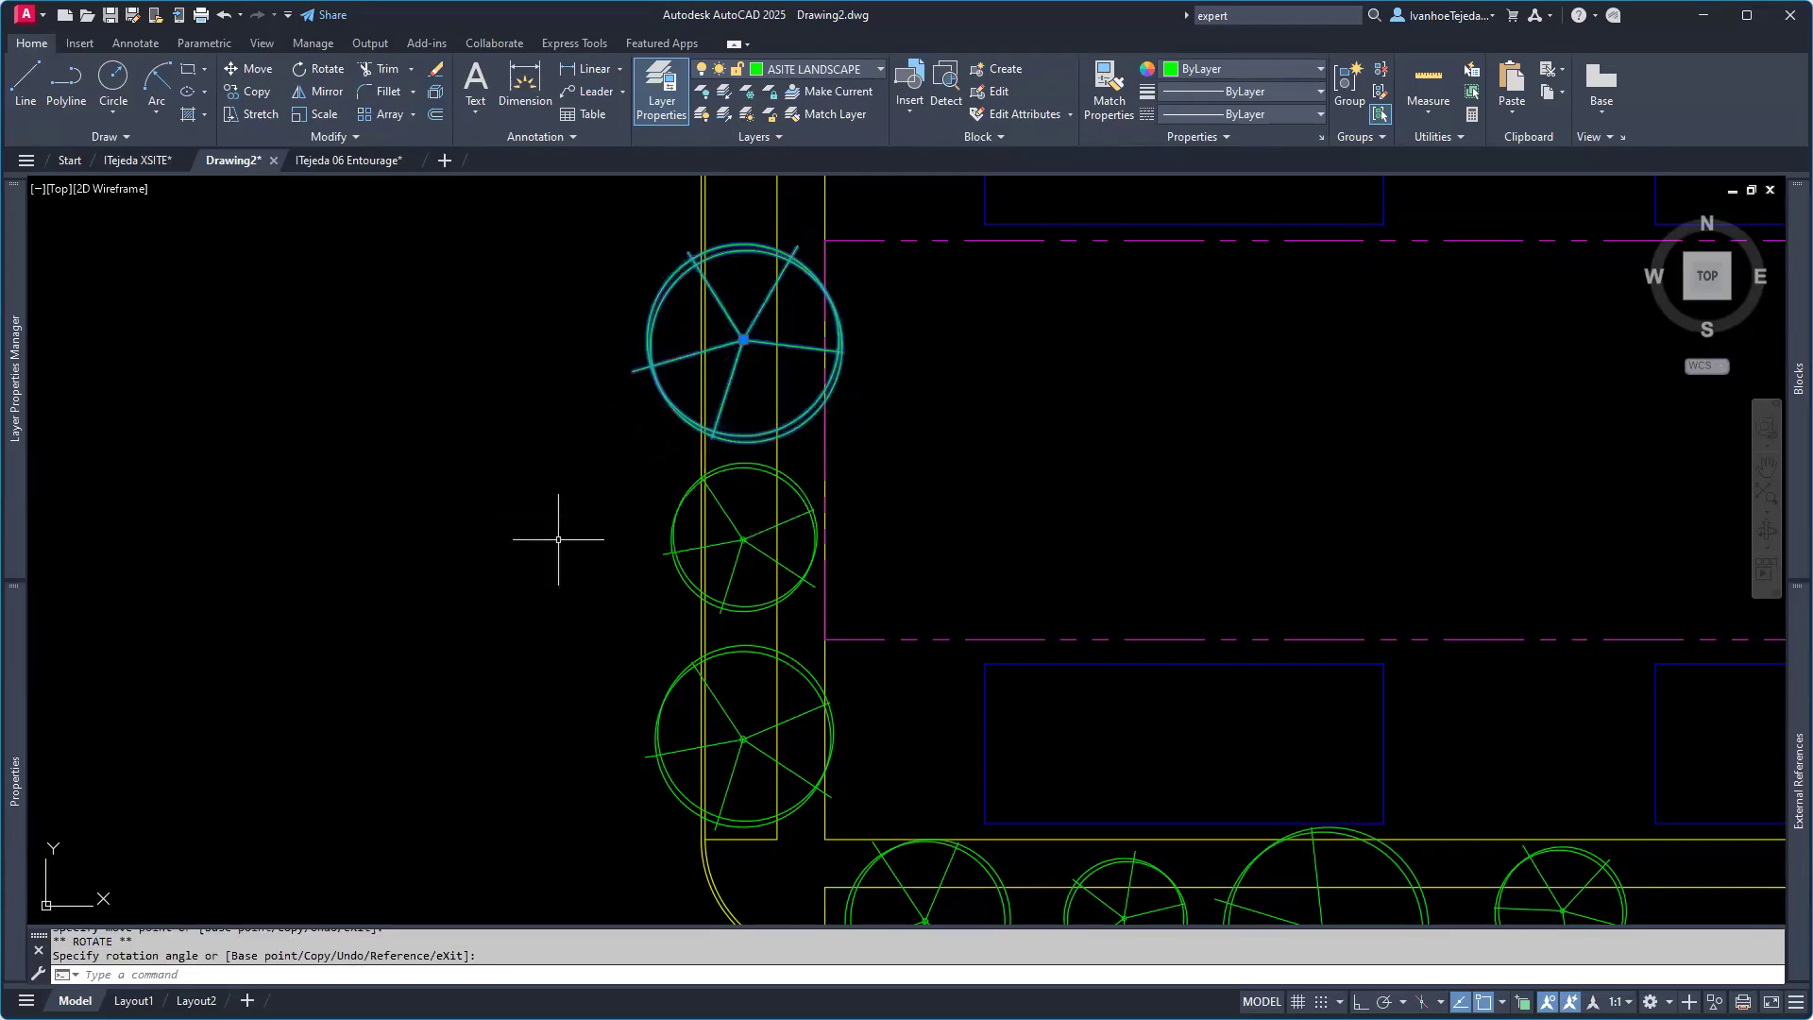
pyautogui.press('Escape')
# Step: Rotate the vertical parkway's second, smallest tree counterclockwise about its center to a freely chosen angle
pyautogui.click(737, 565)
pyautogui.click(743, 541)
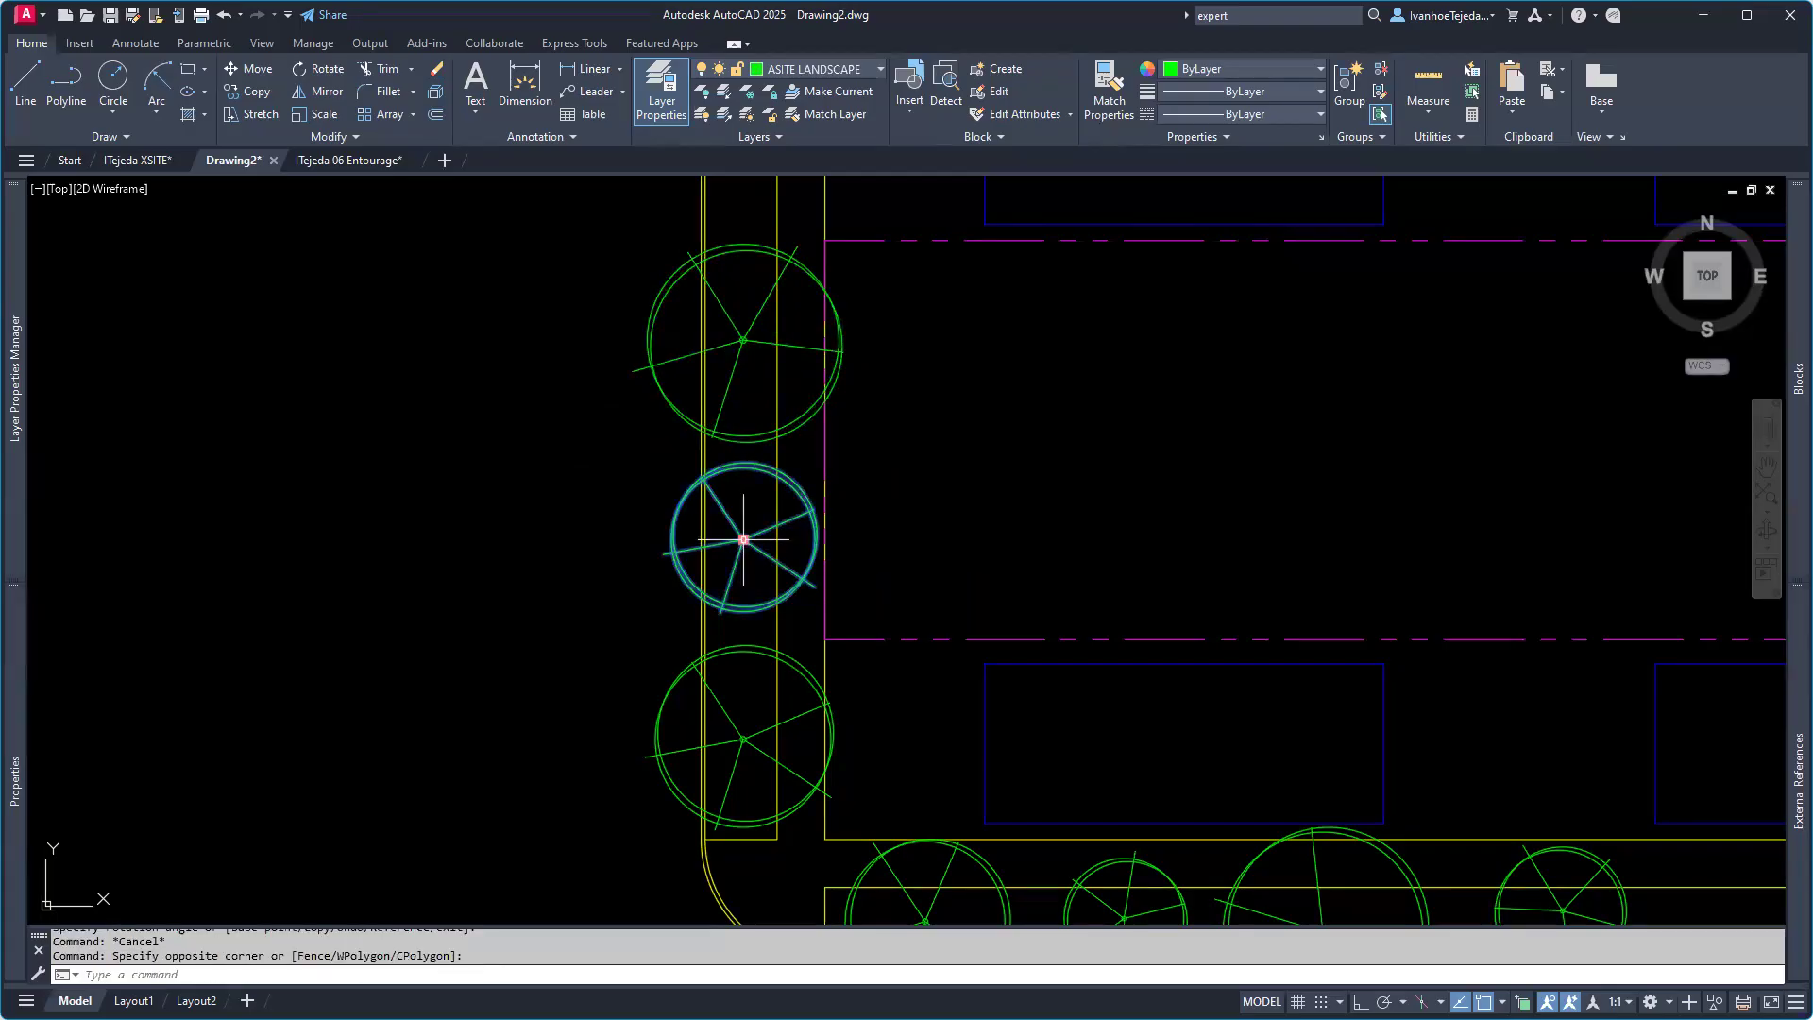
pyautogui.click(744, 540)
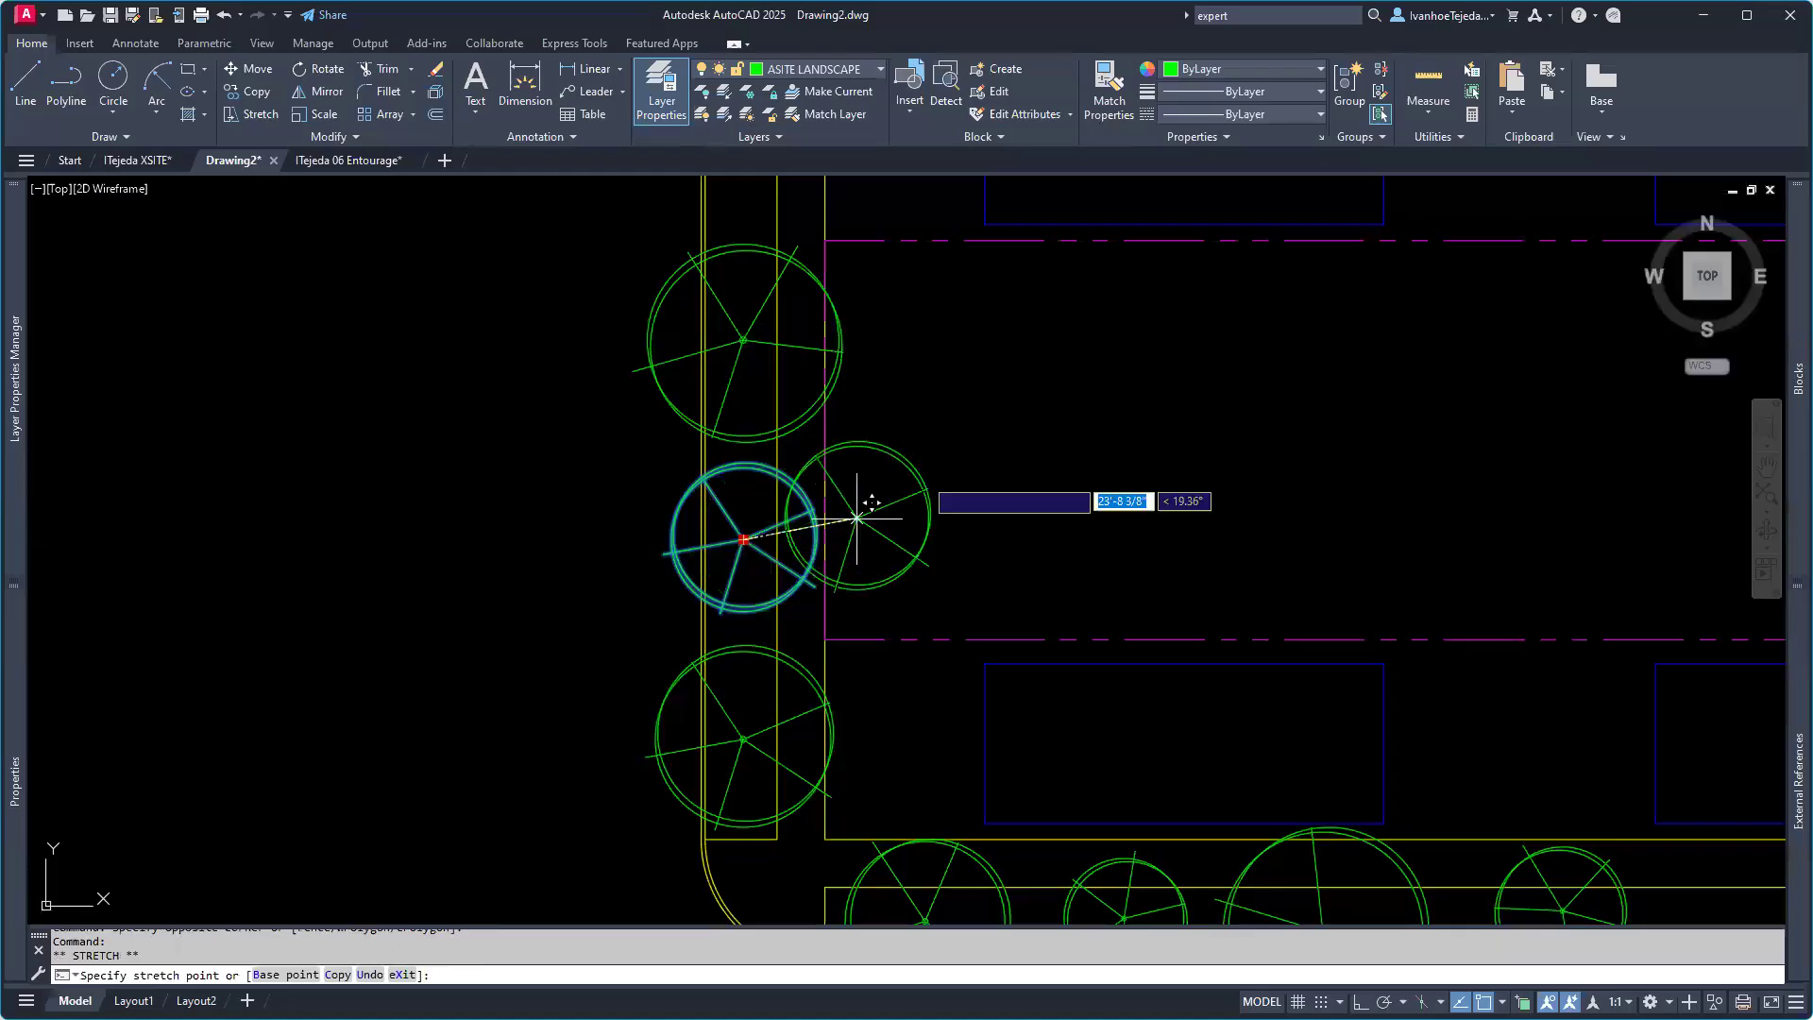
pyautogui.press('space')
pyautogui.press('space')
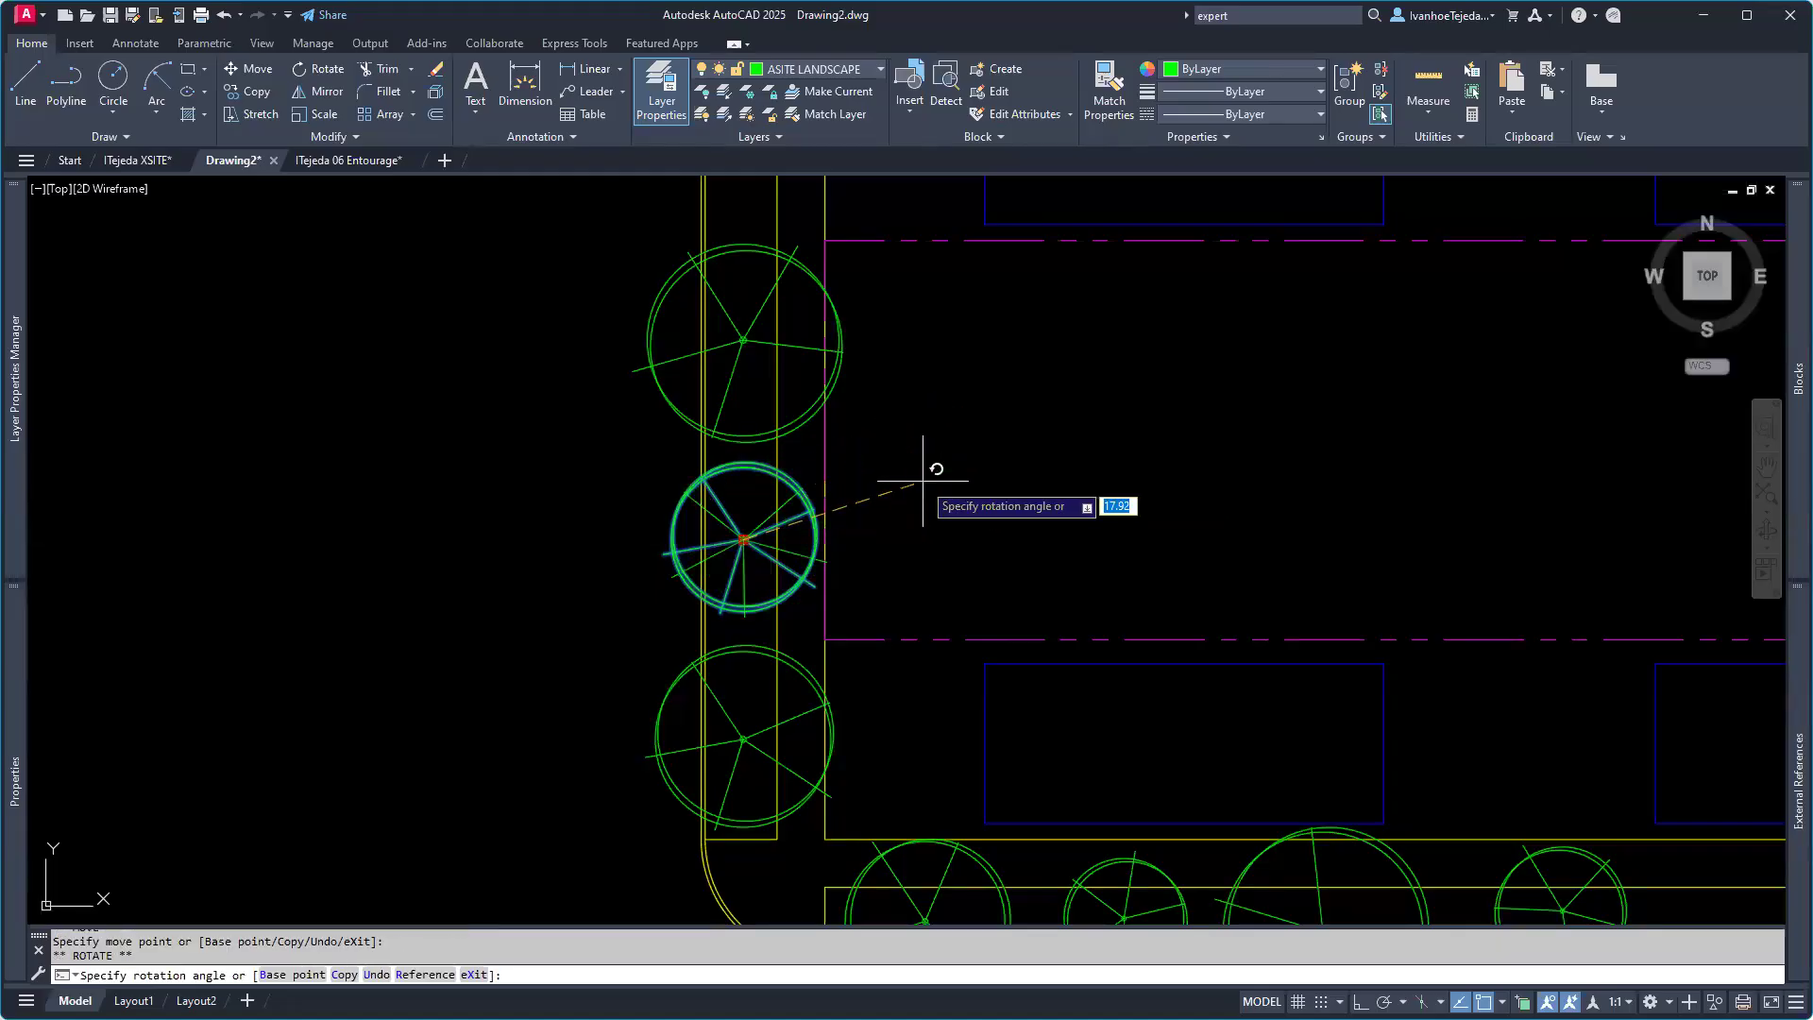
pyautogui.click(952, 388)
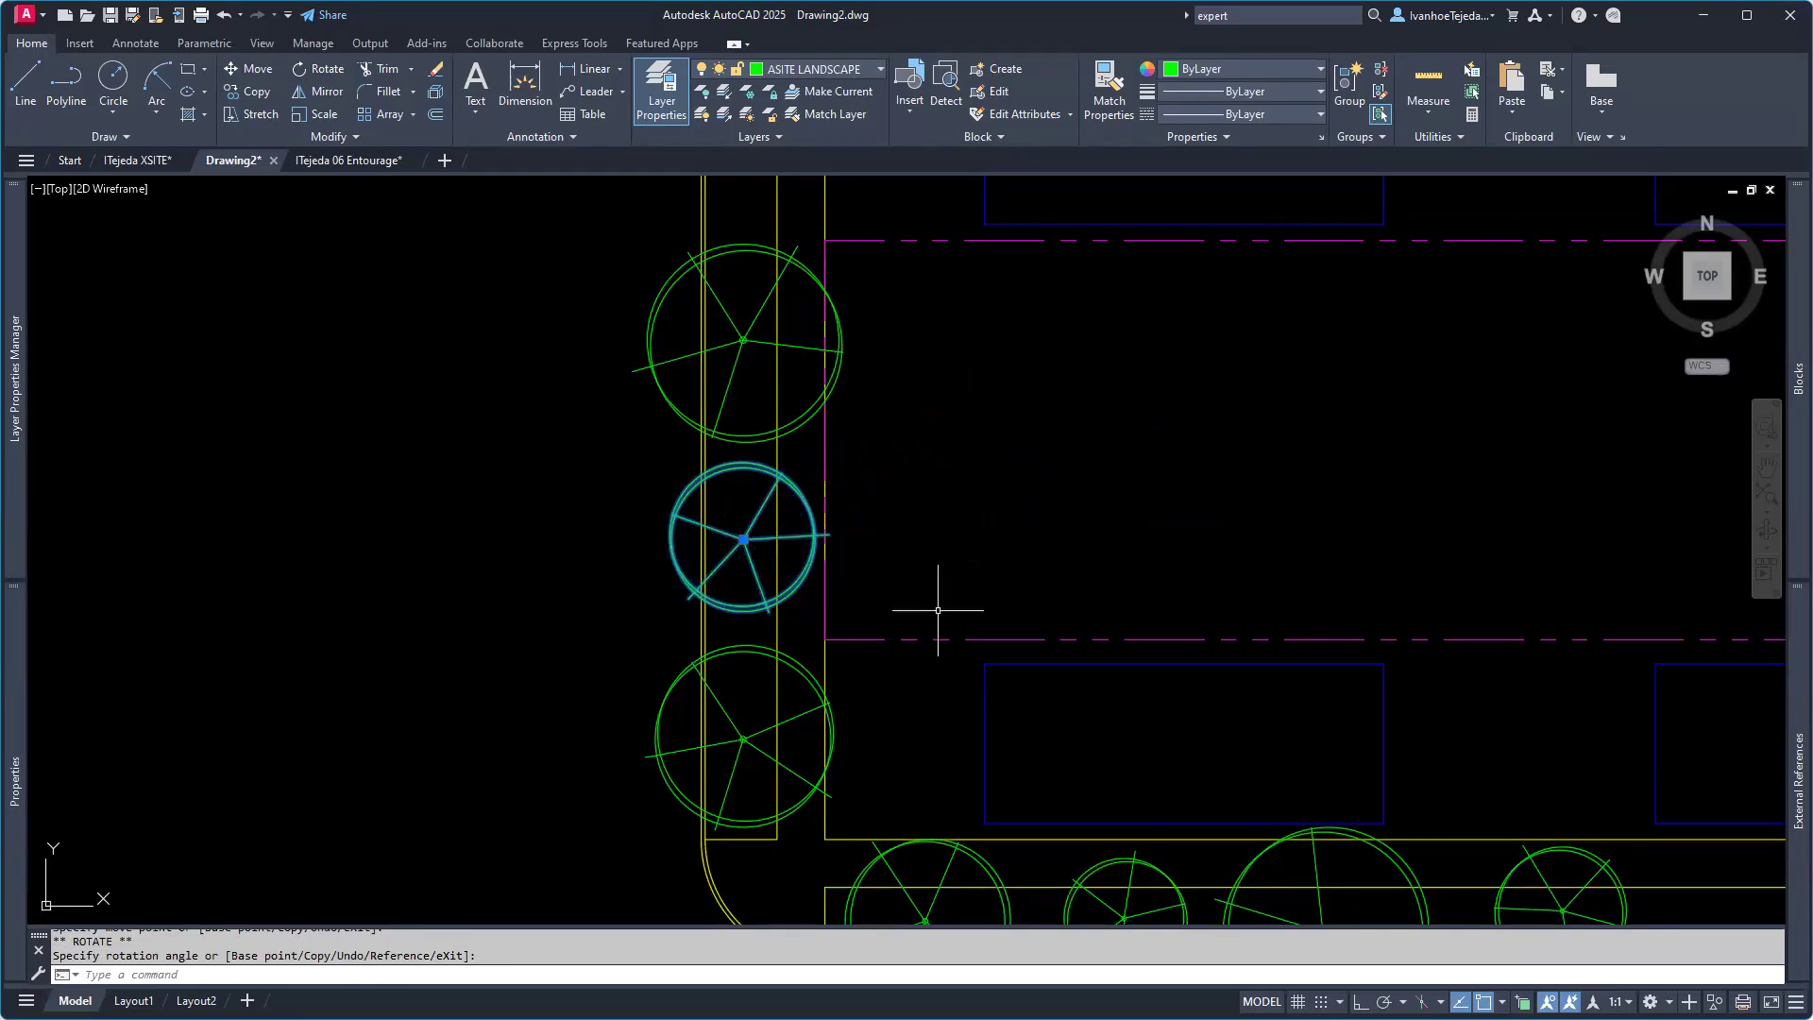
pyautogui.press('Escape')
# Step: Rotate the vertical parkway's tree nearest the curb corner about its center to a freely chosen angle
pyautogui.click(816, 731)
pyautogui.click(743, 739)
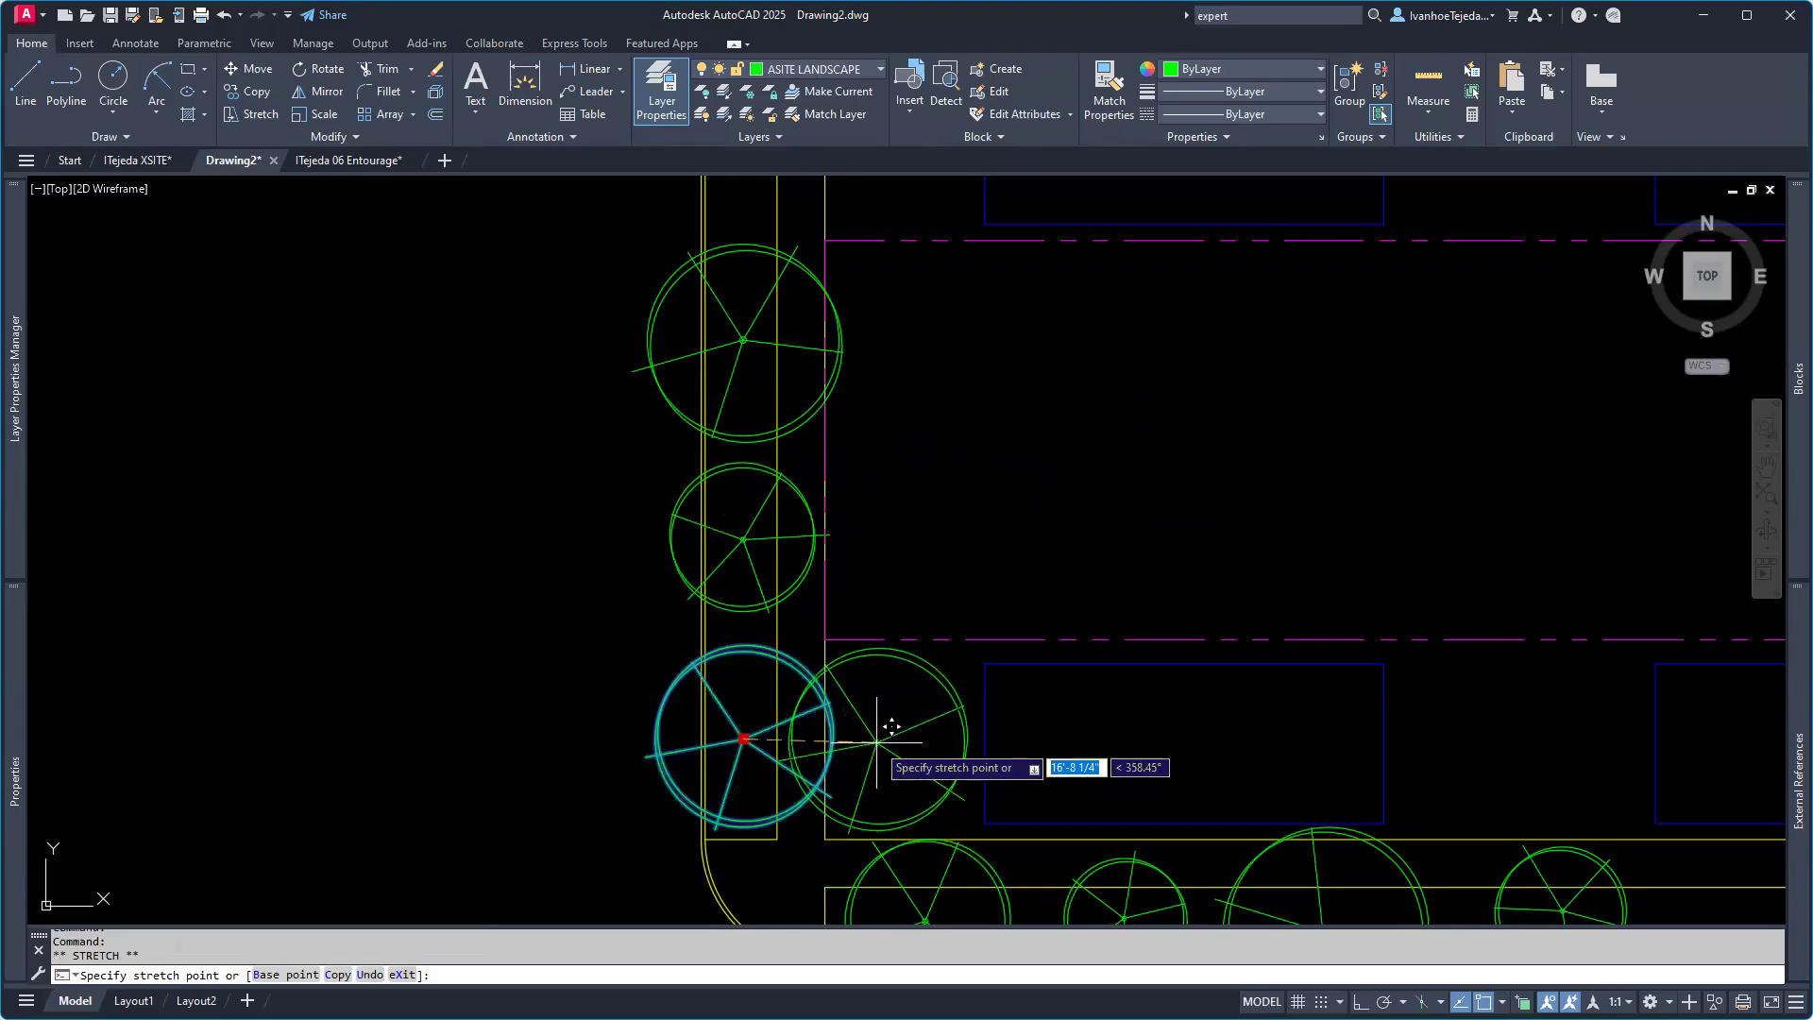
pyautogui.press('space')
pyautogui.press('space')
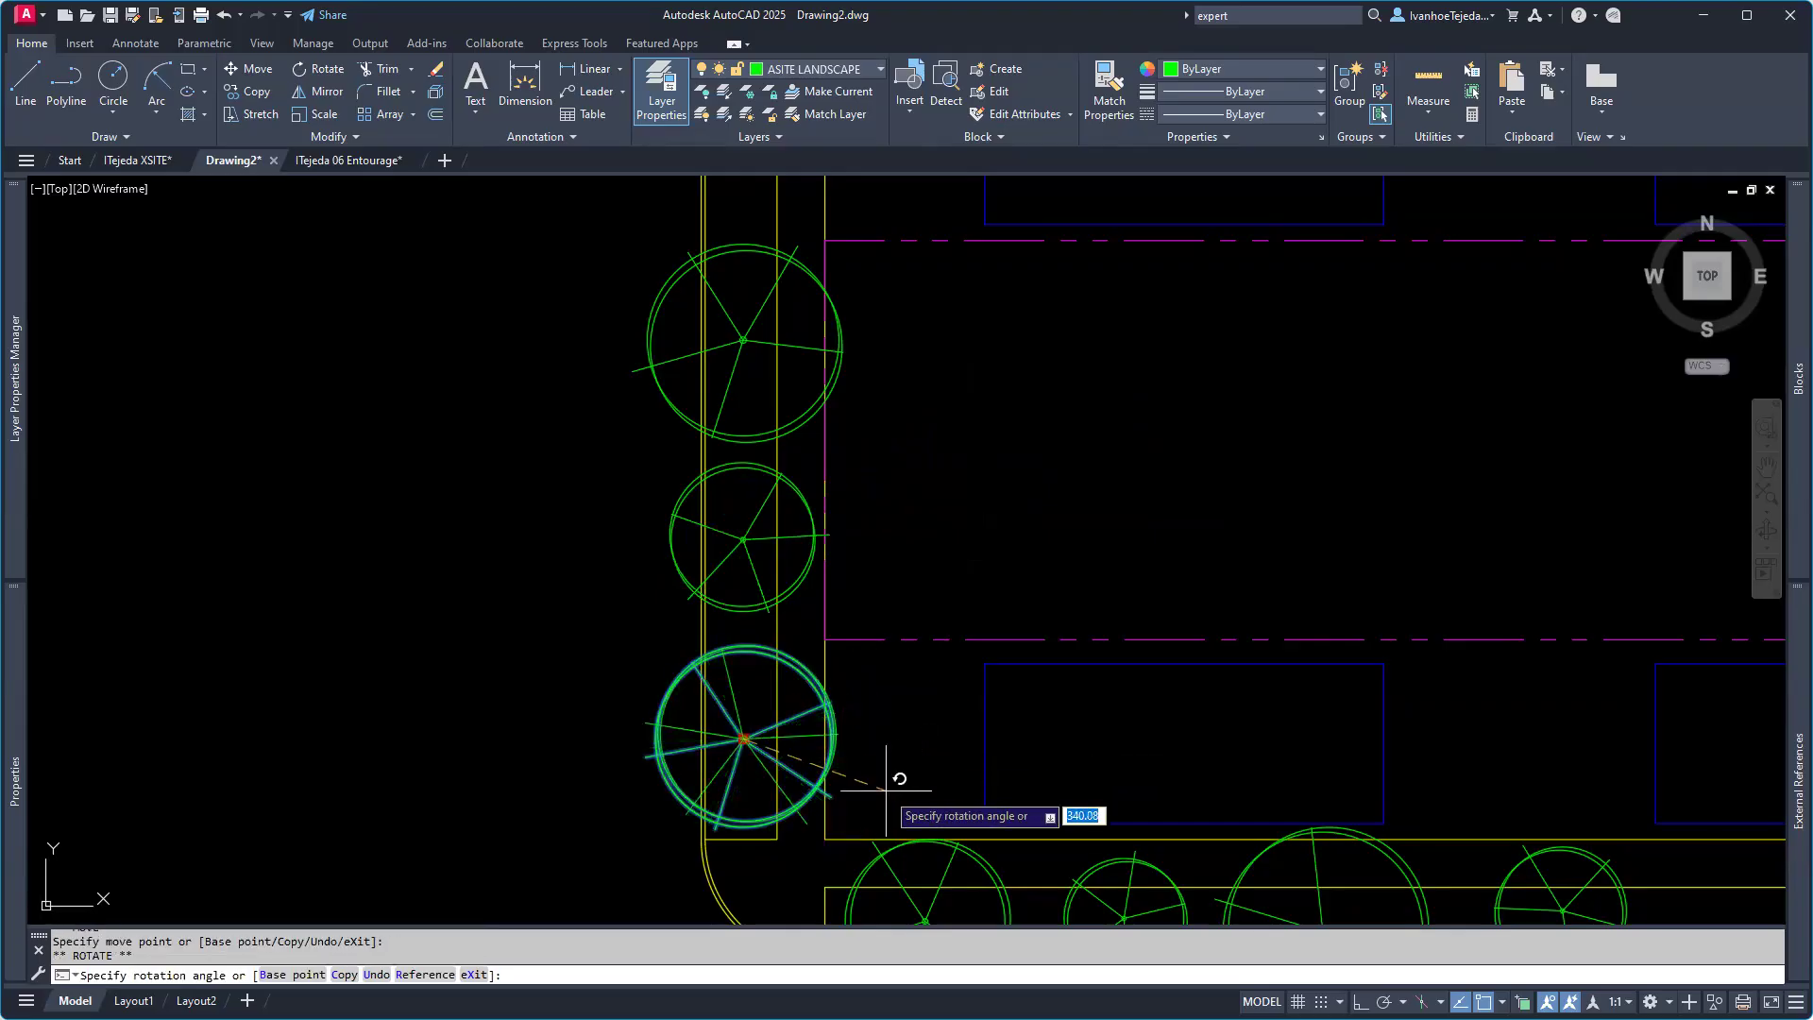
pyautogui.press('Escape')
pyautogui.press('Escape')
# Step: Move the vertical parkway's second tree about 1'-1" diagonally downward toward the property line and clear the selection
pyautogui.scroll(-2, 961, 550)
pyautogui.scroll(5, 862, 515)
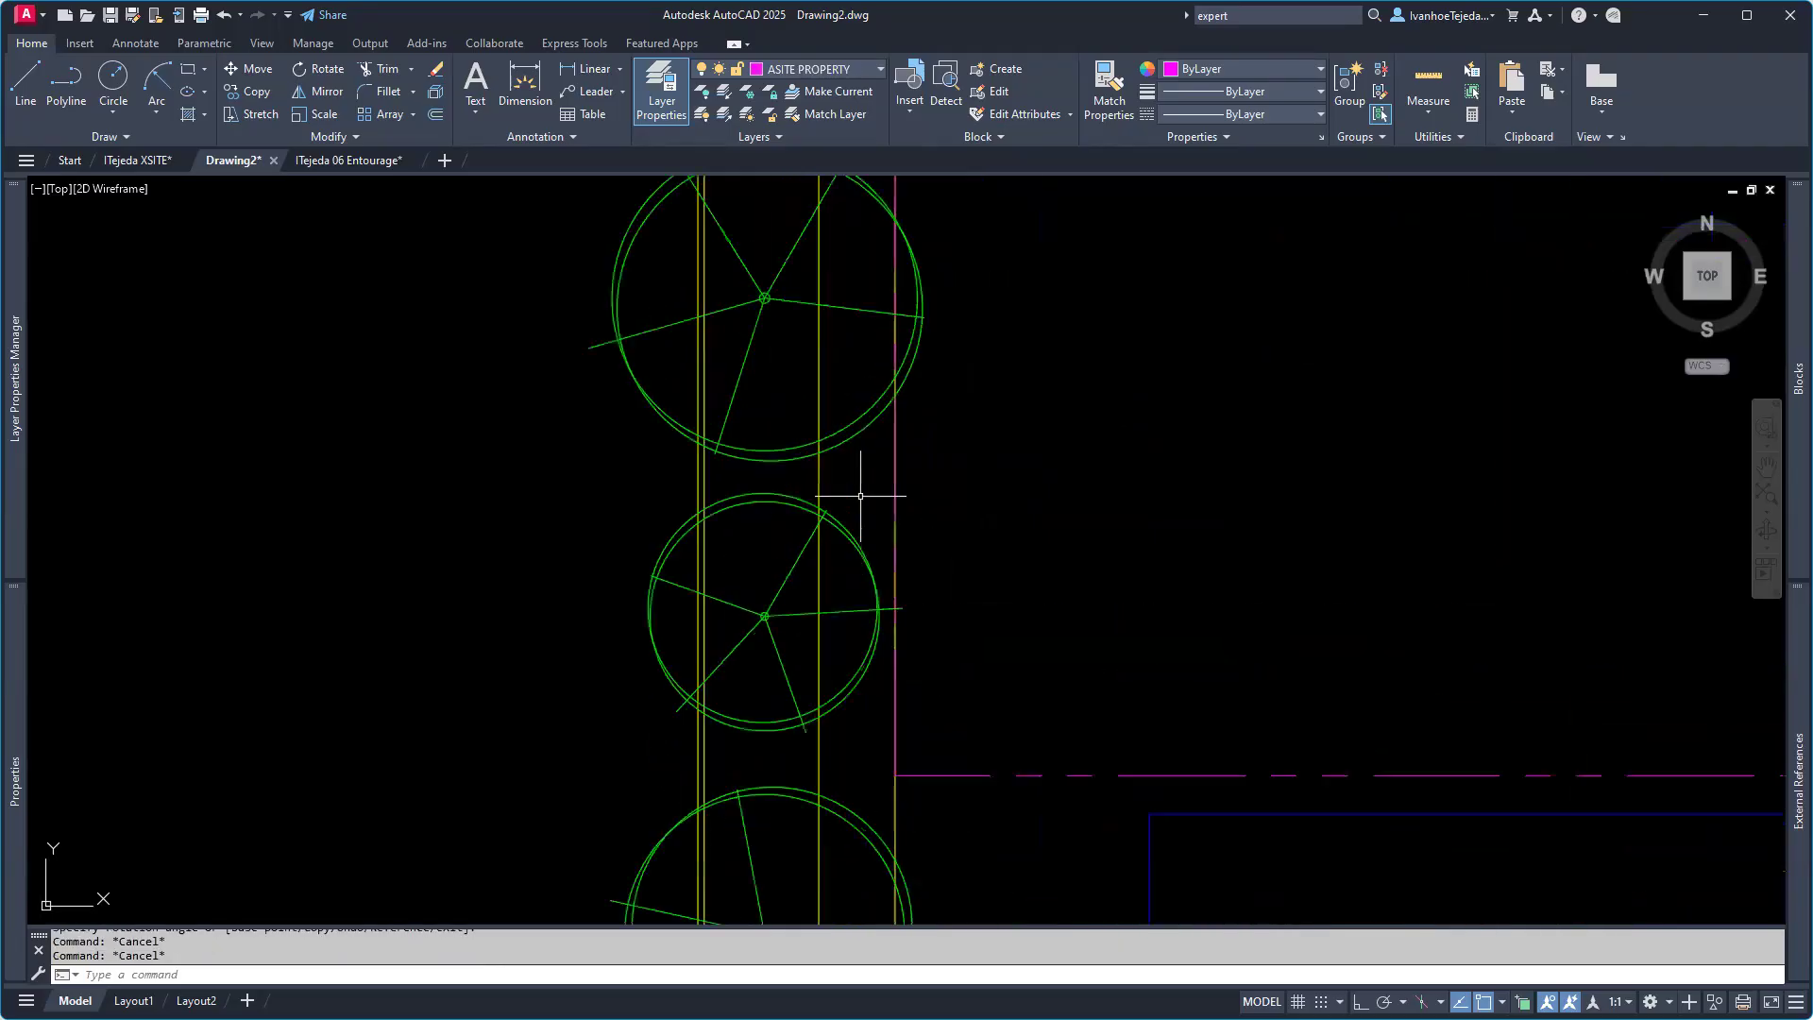
pyautogui.scroll(1, 850, 529)
pyautogui.click(775, 635)
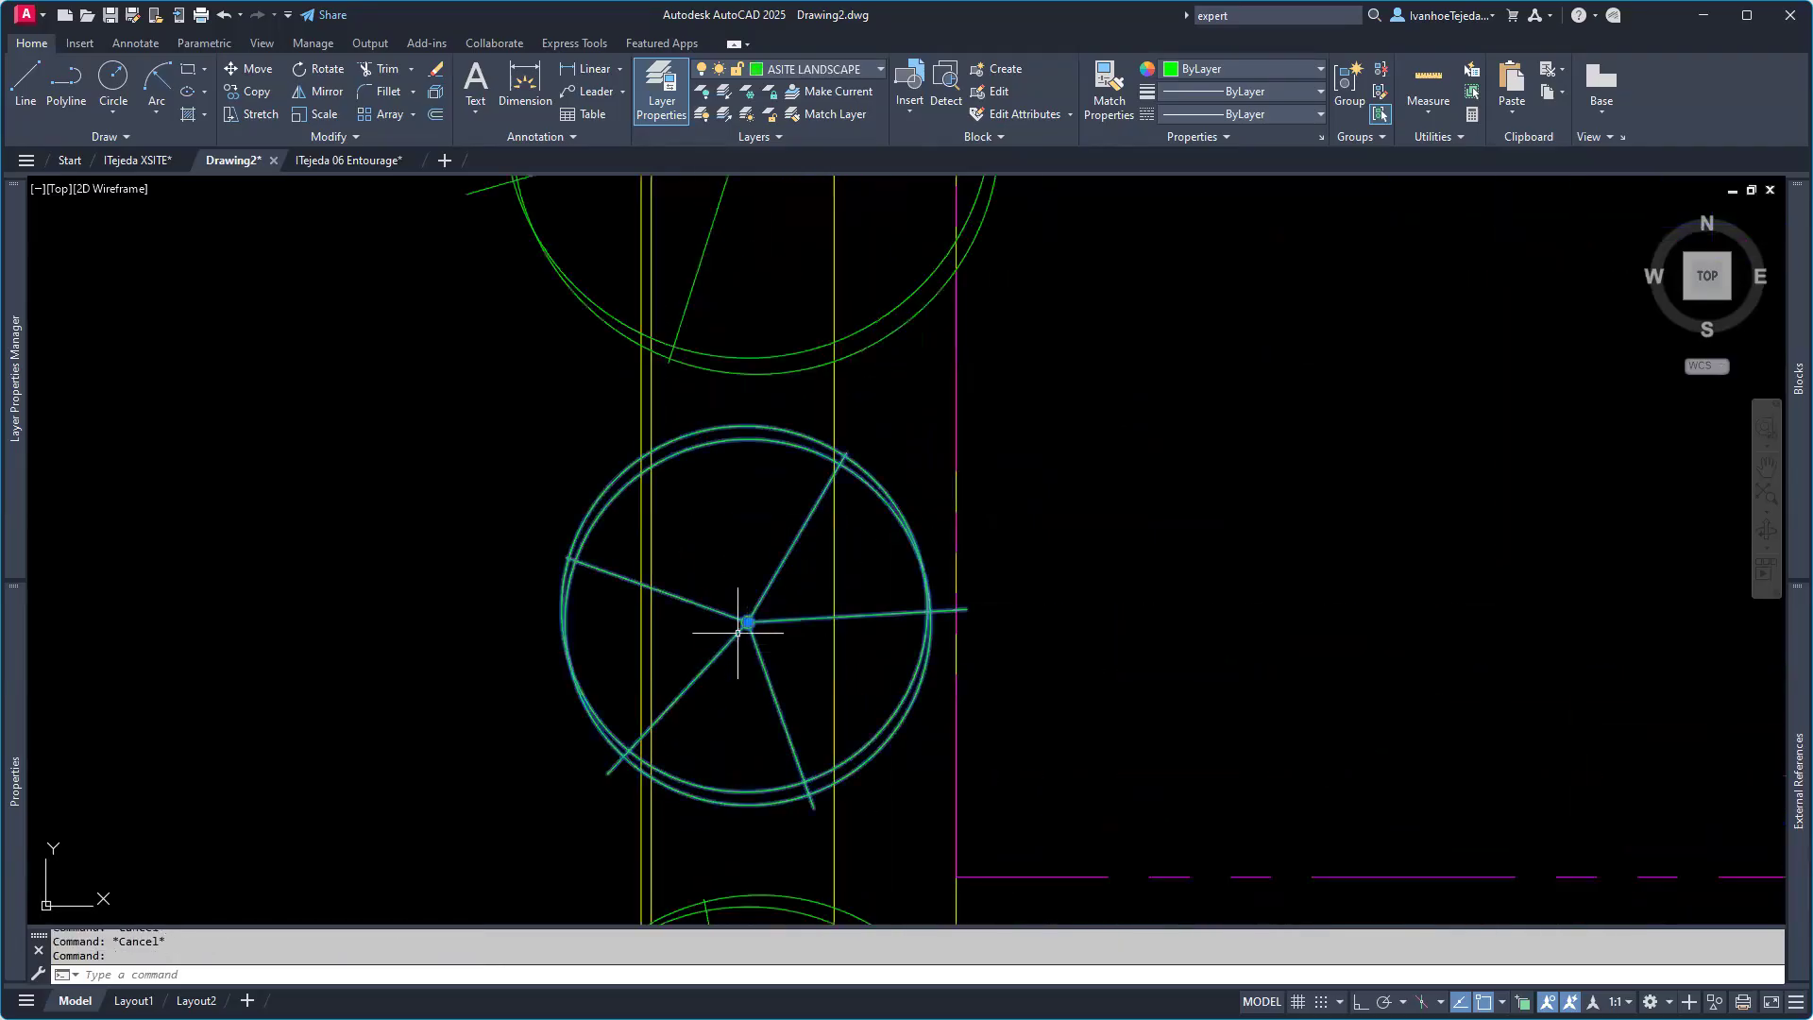
pyautogui.click(748, 621)
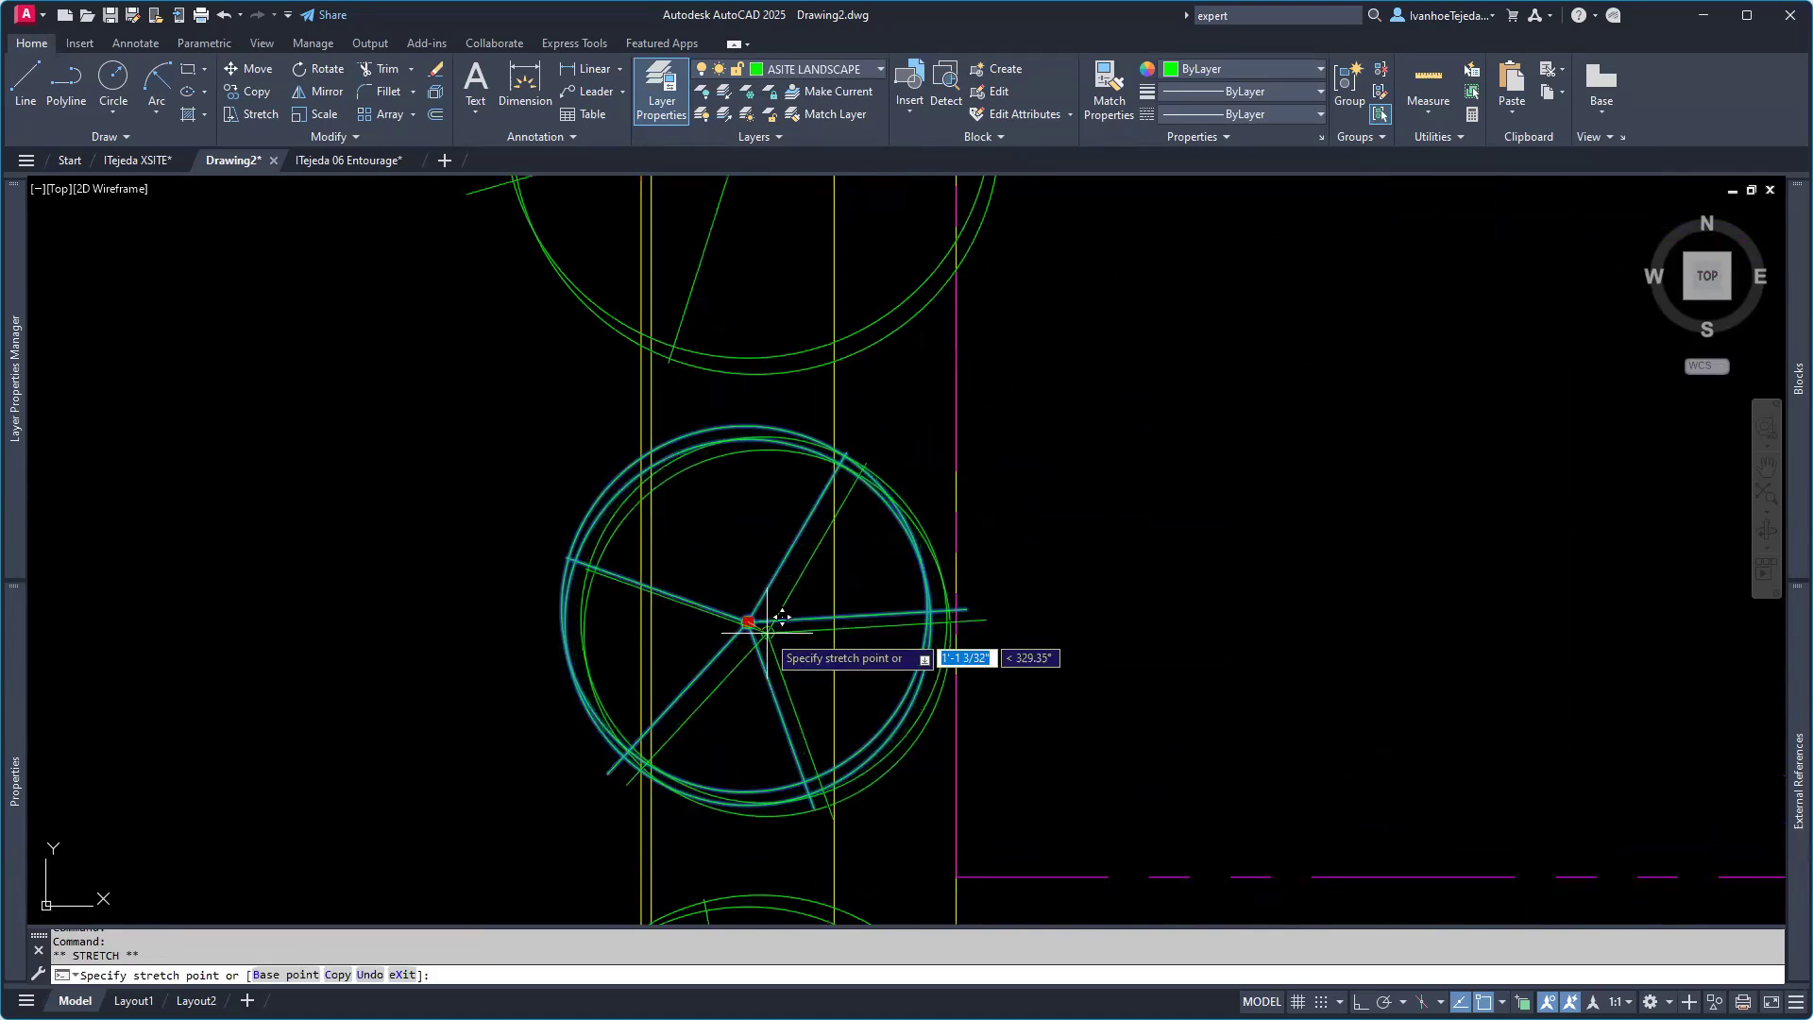
pyautogui.click(770, 631)
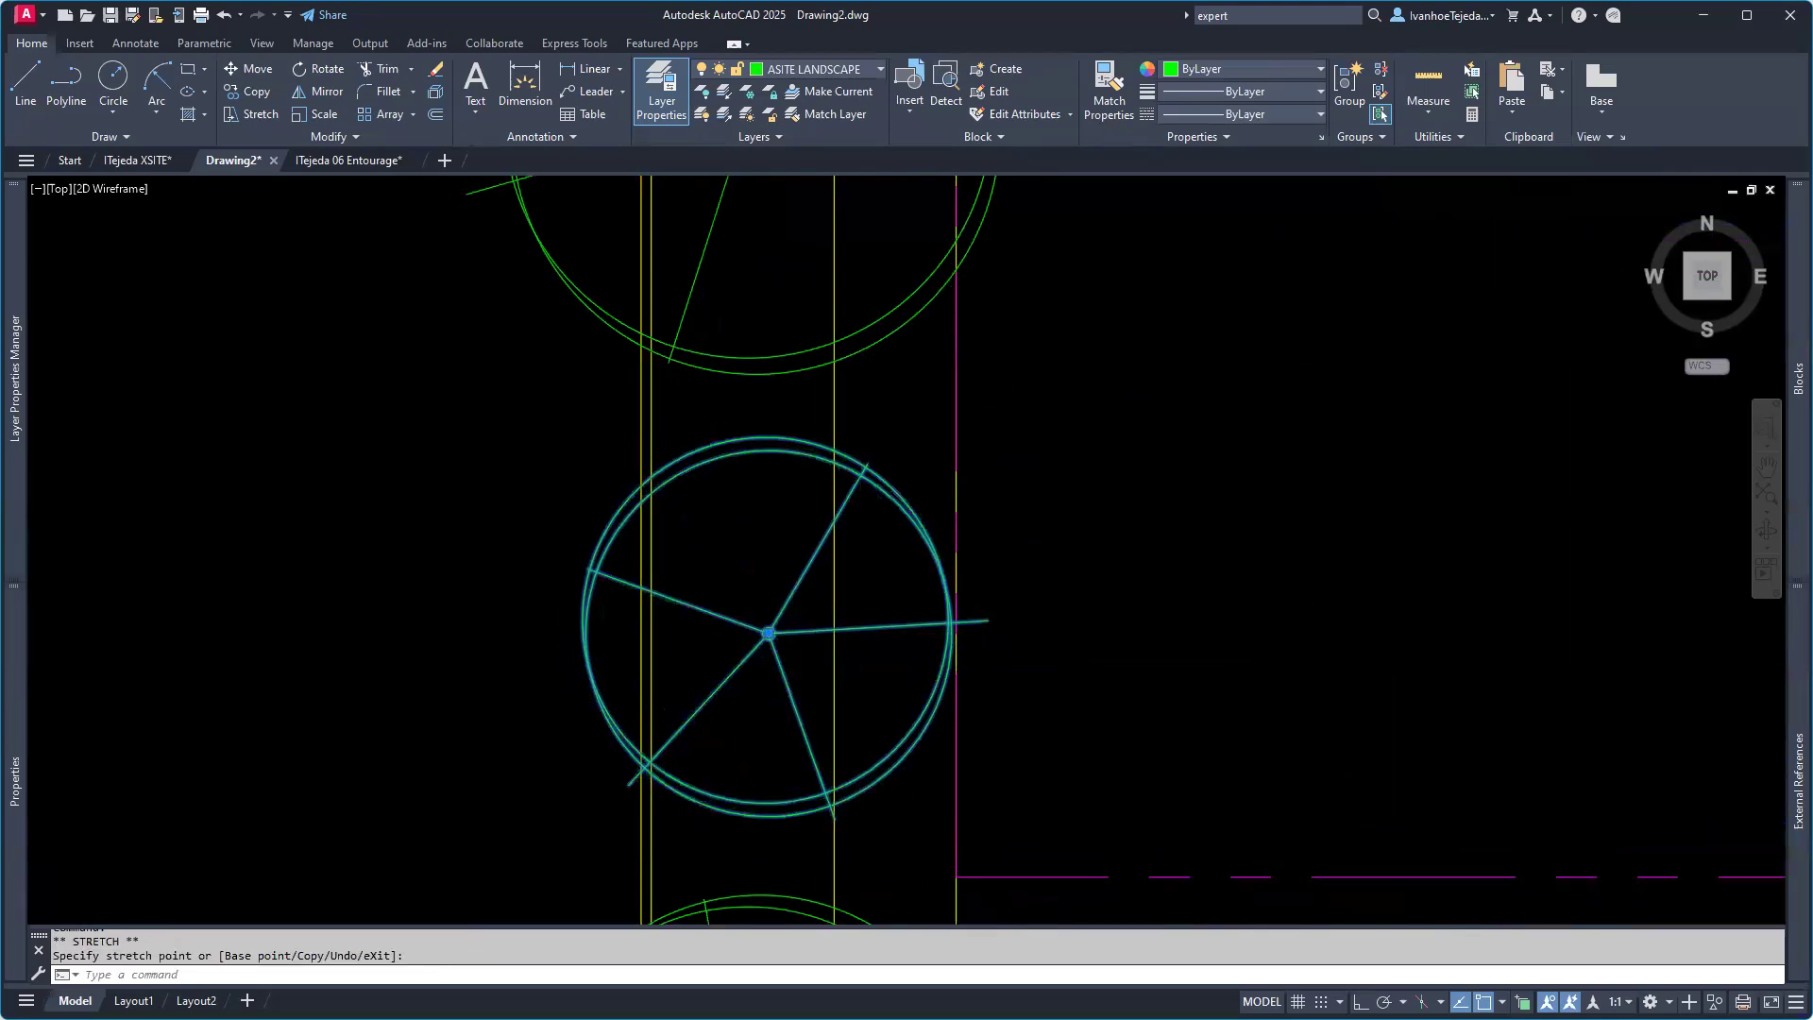
pyautogui.scroll(-2, 828, 613)
pyautogui.moveTo(799, 552); pyautogui.dragTo(926, 830, button='middle')
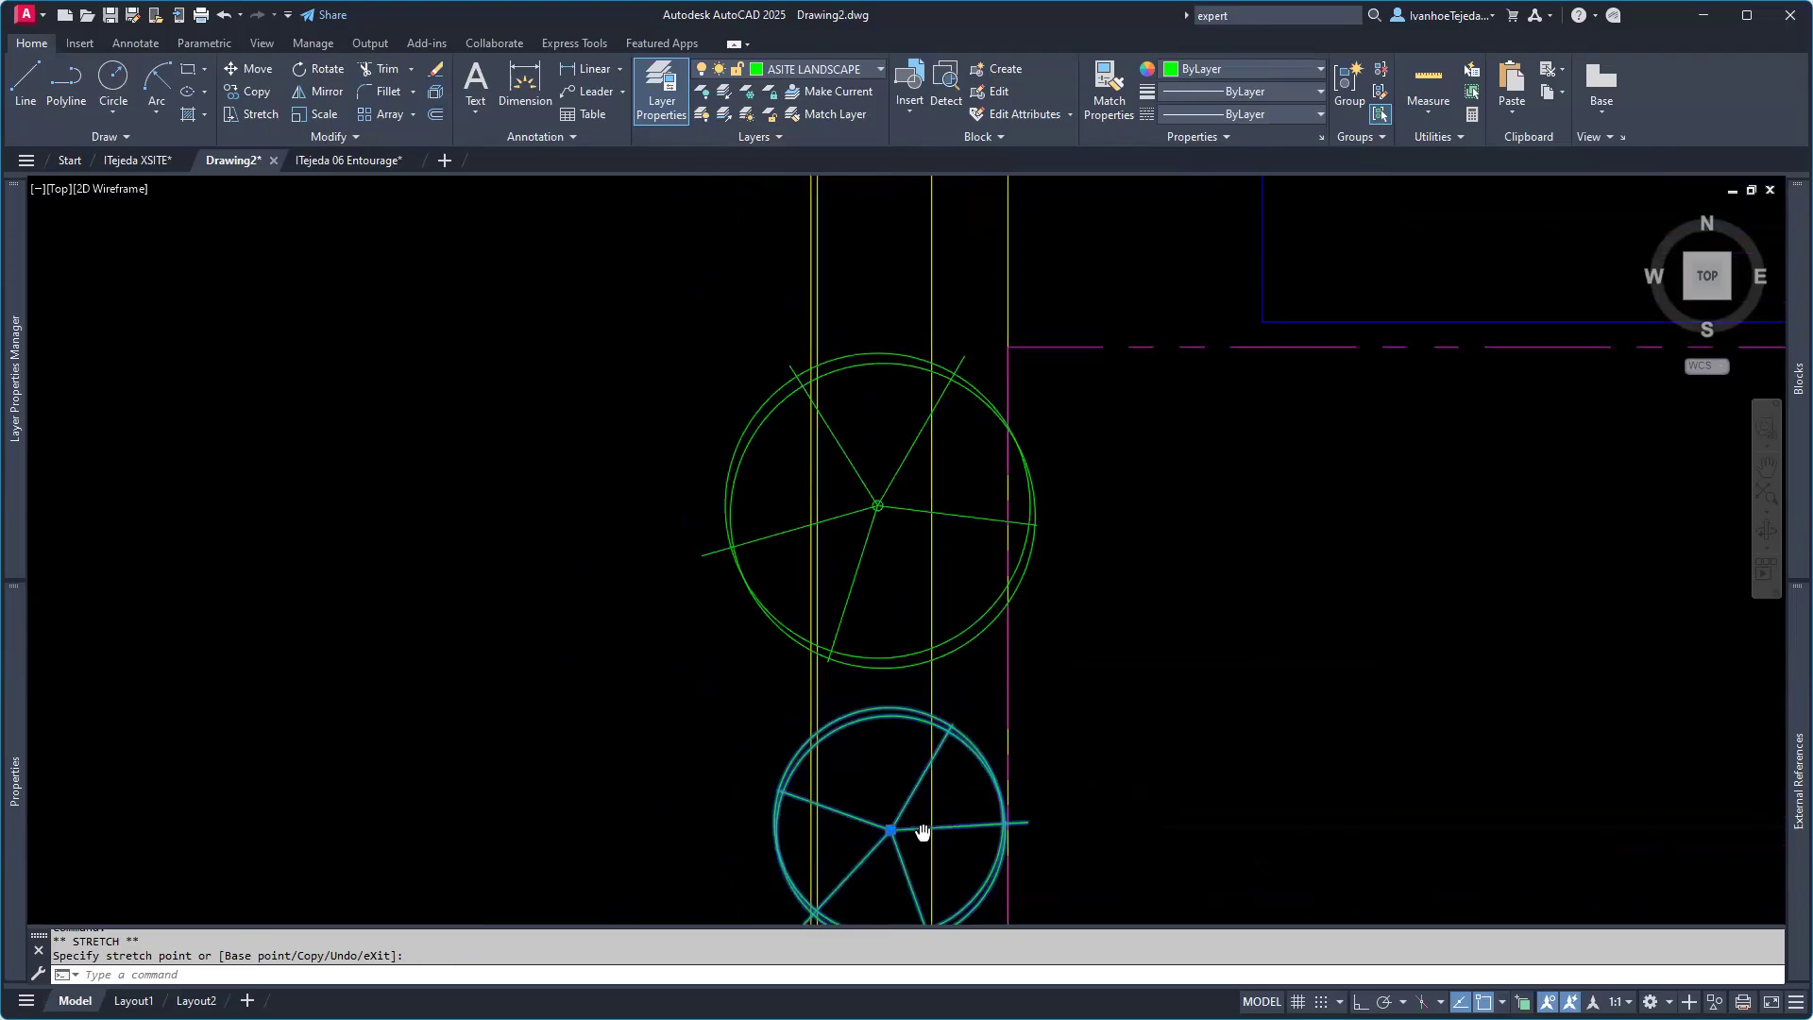
pyautogui.press('Escape')
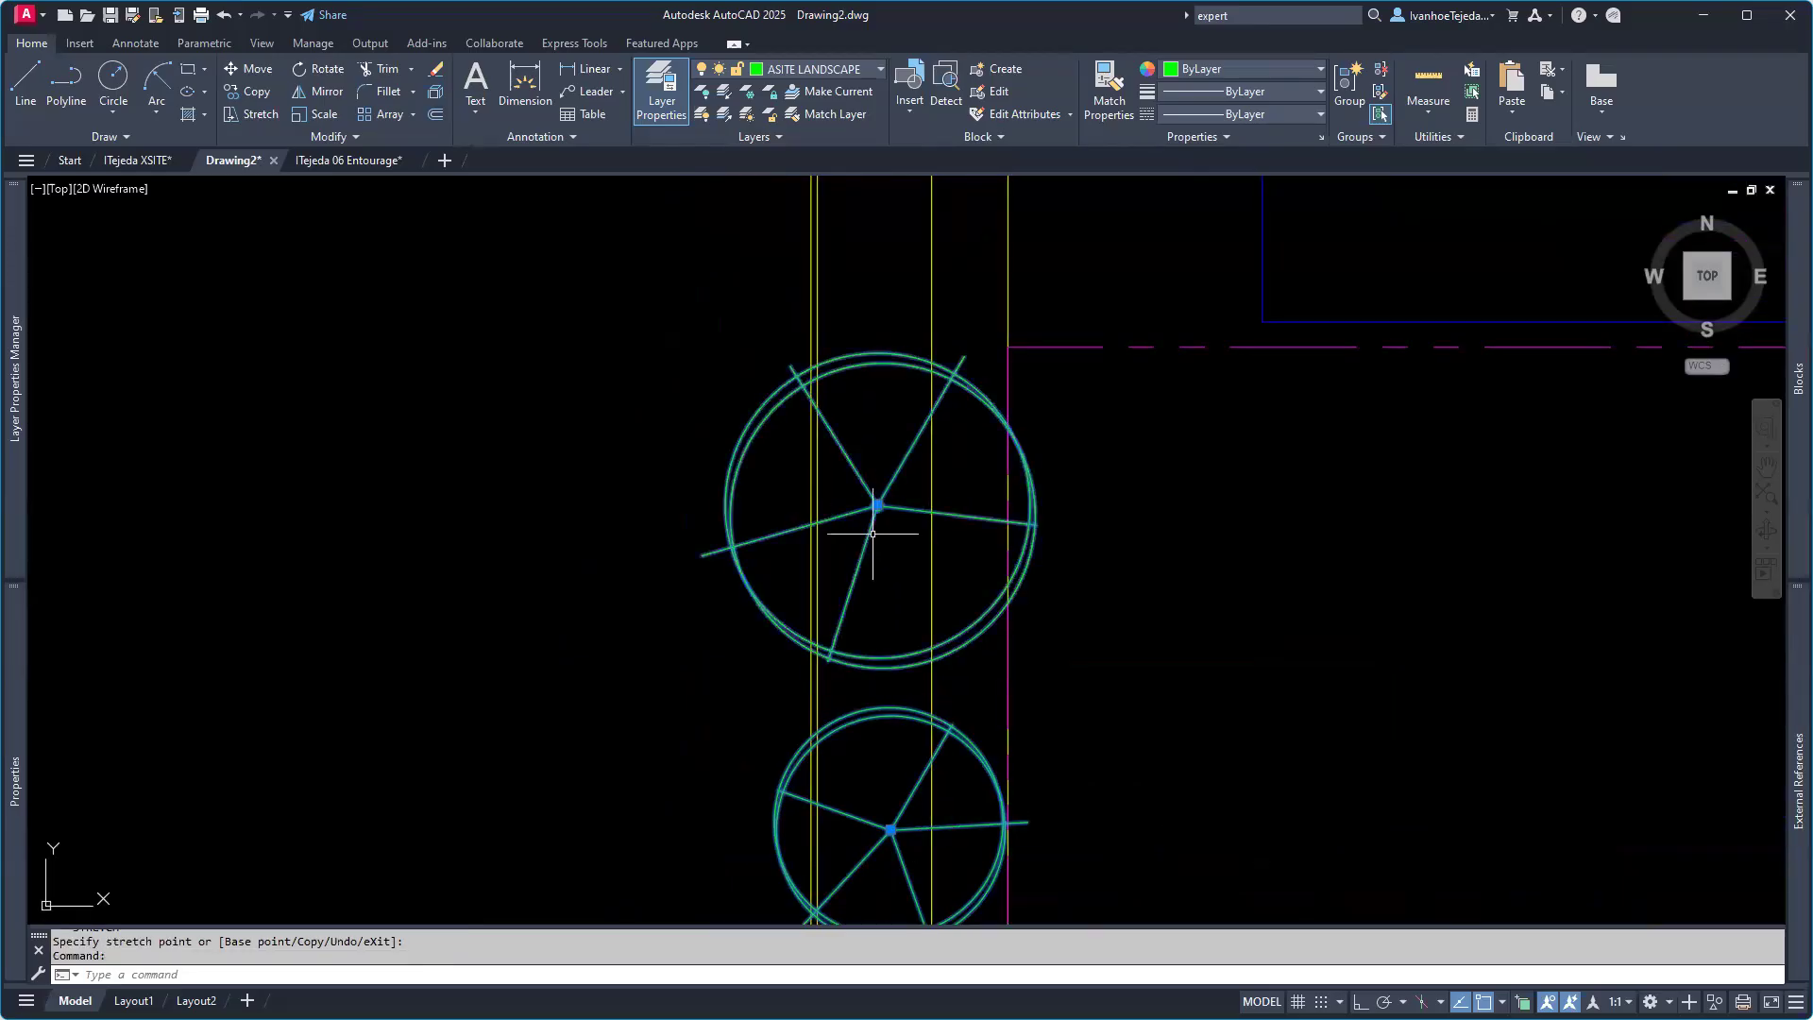
pyautogui.press('Escape')
# Step: Move the vertical parkway's third, largest tree about 2'-4" diagonally downward toward the curb and clear the selection
pyautogui.scroll(4, 887, 548)
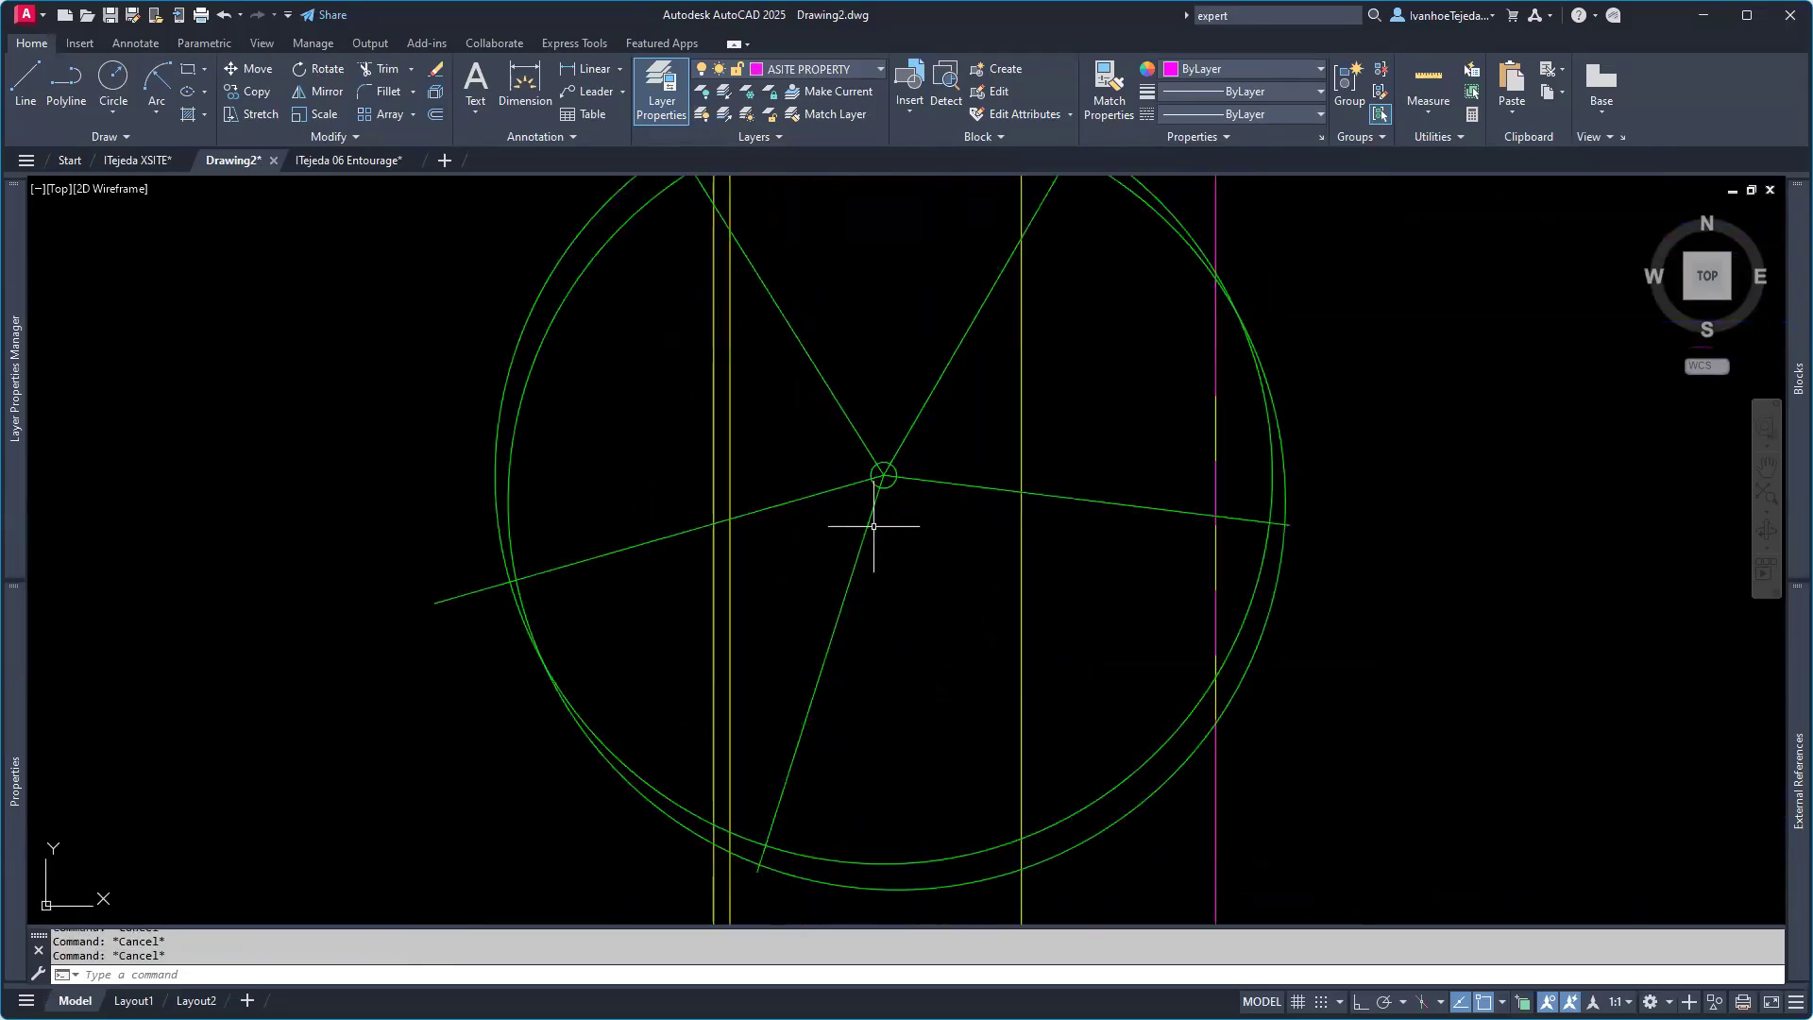
pyautogui.click(877, 482)
pyautogui.click(881, 476)
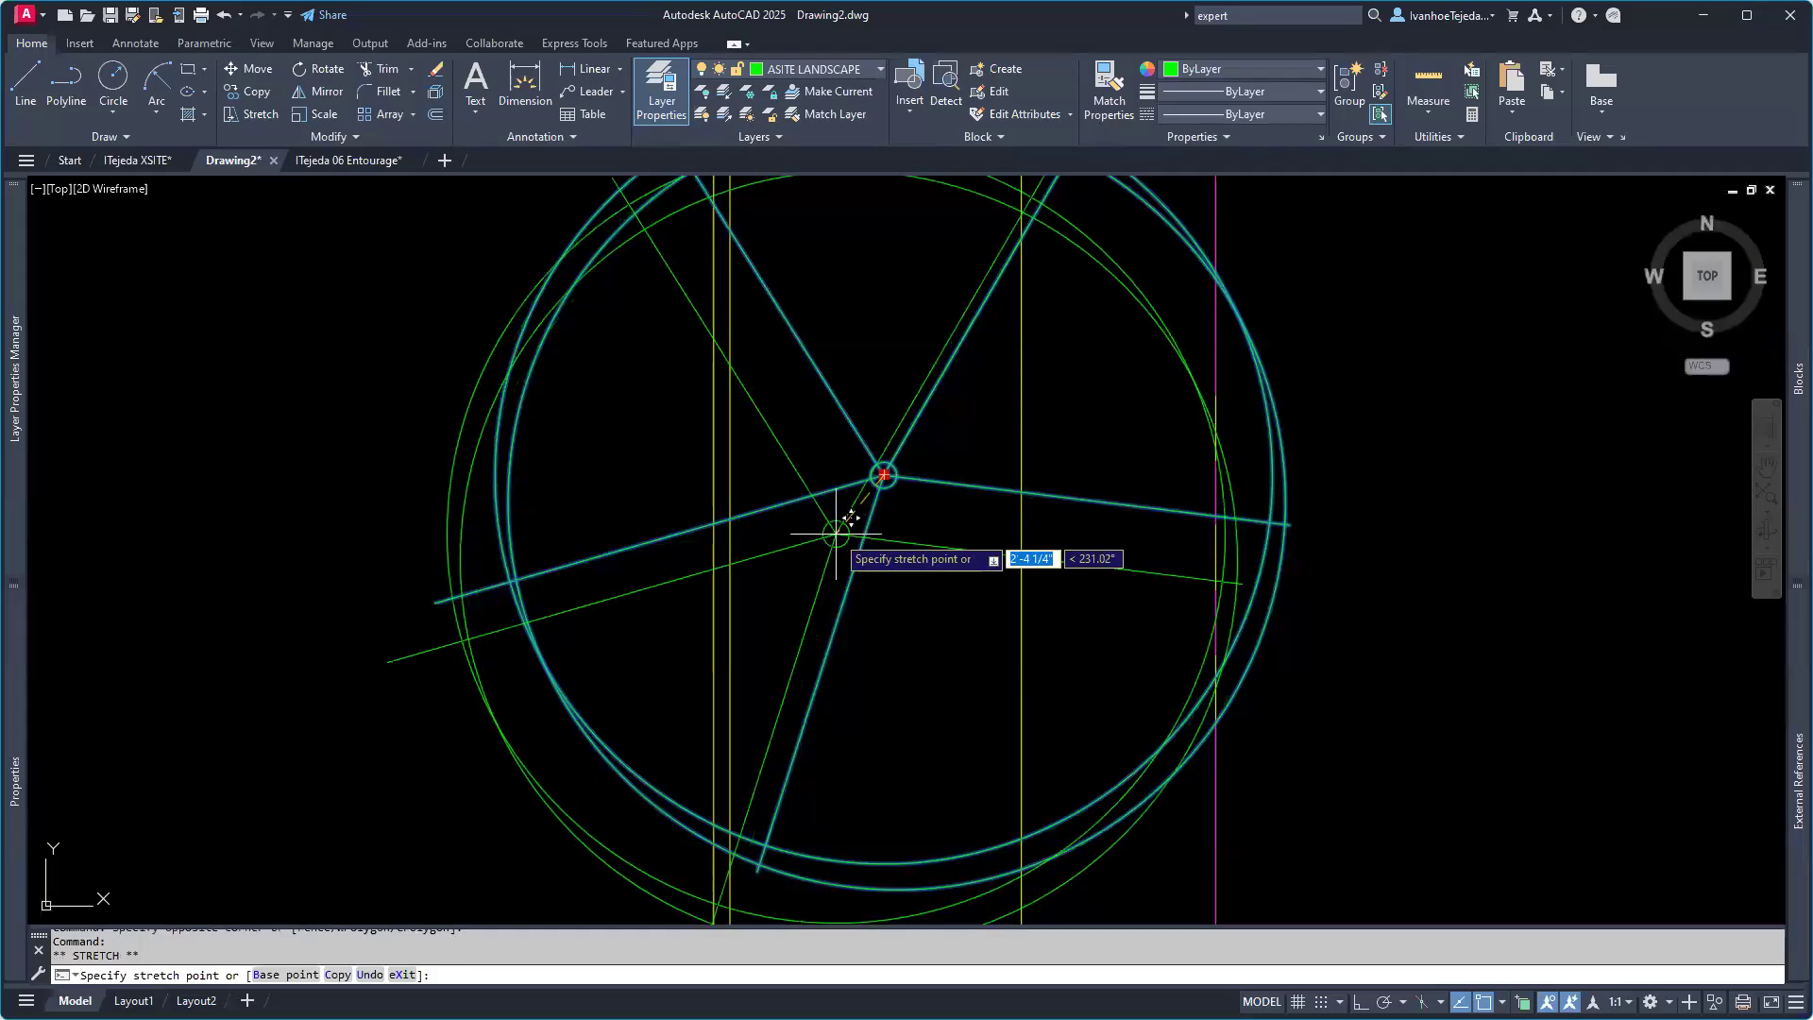
pyautogui.press('Escape')
pyautogui.press('Escape')
# Step: Review the parkway tree arrangement, compare it with the site plan in XSITE SU25.pdf in Adobe Acrobat, and return to AutoCAD
pyautogui.scroll(-4, 879, 517)
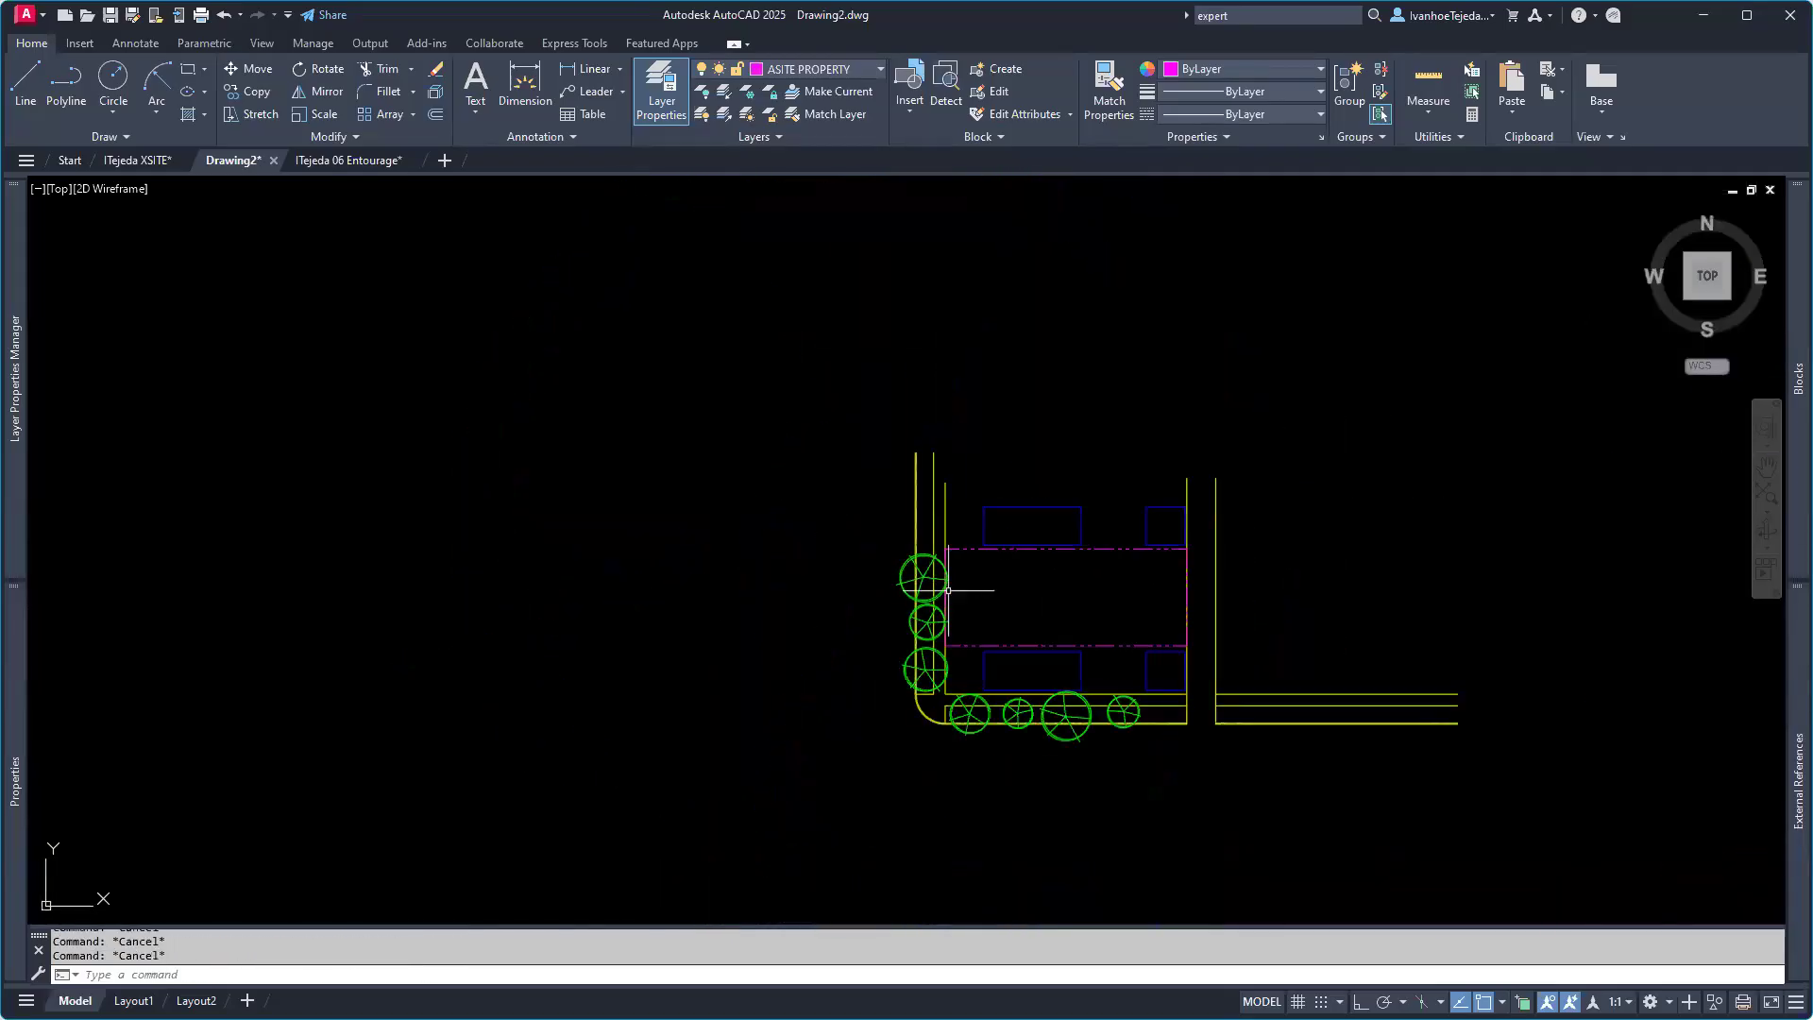
pyautogui.scroll(2, 1003, 675)
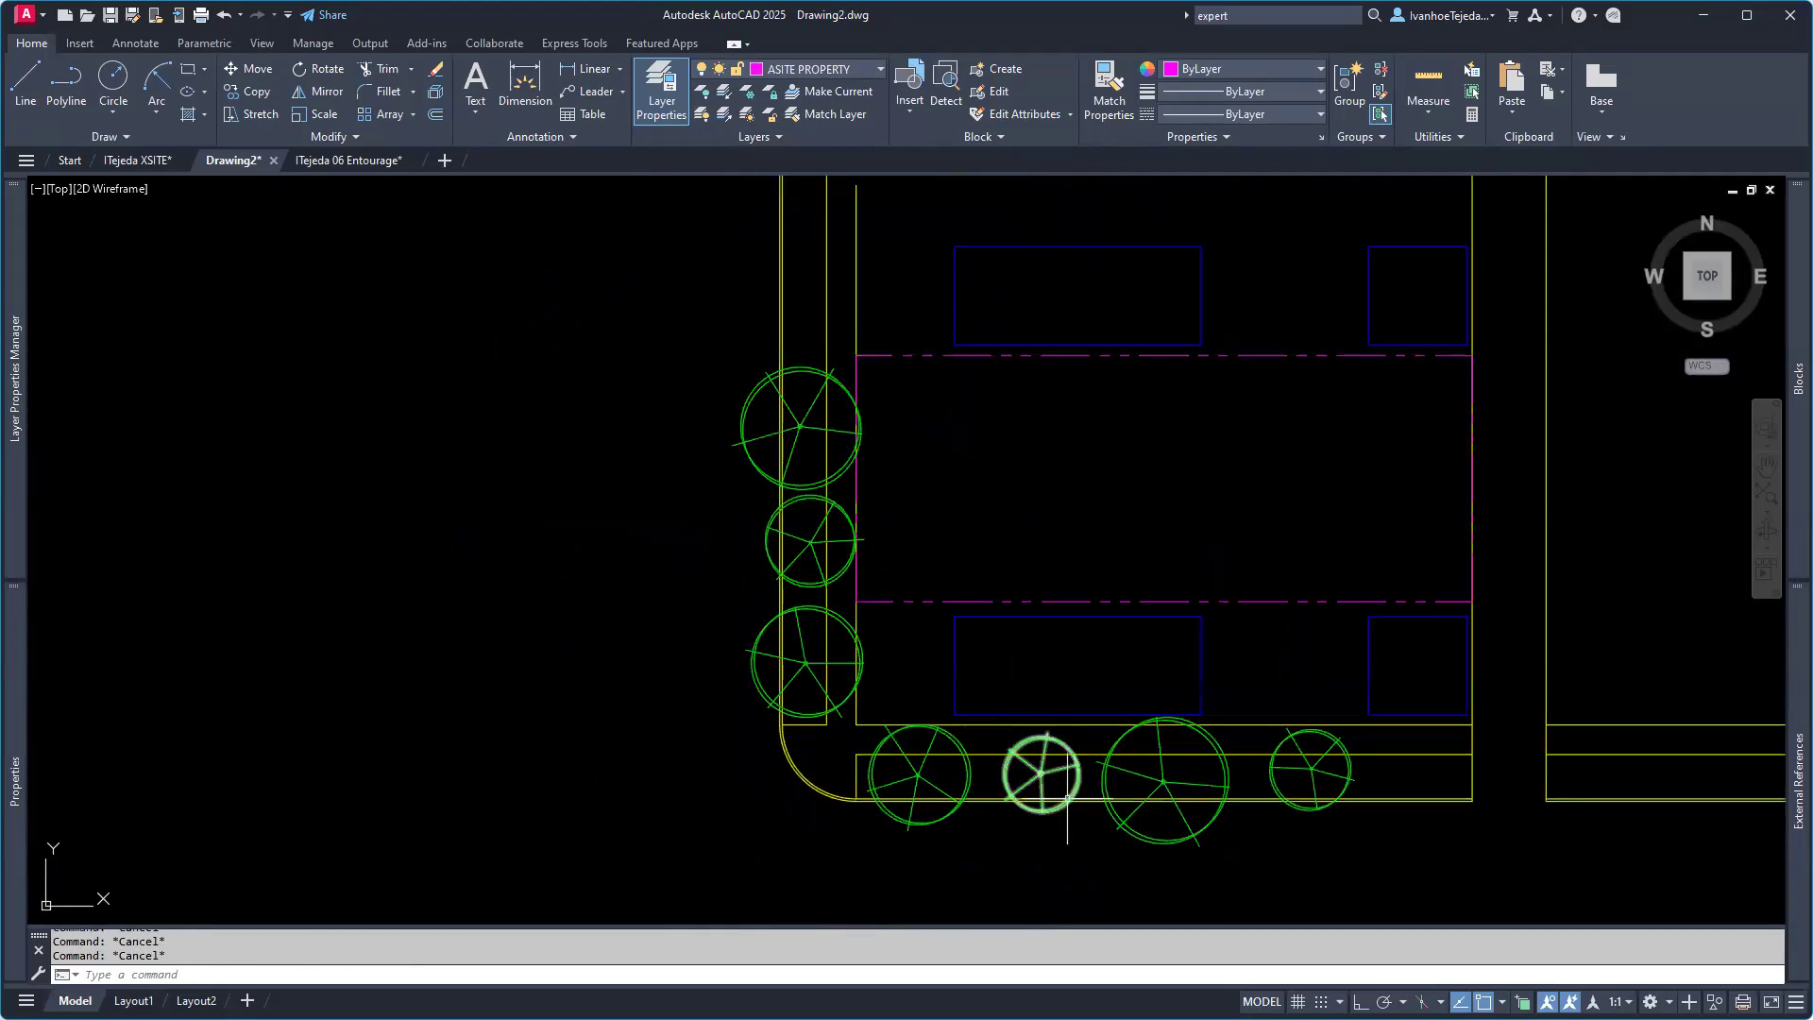
pyautogui.moveTo(1068, 800)
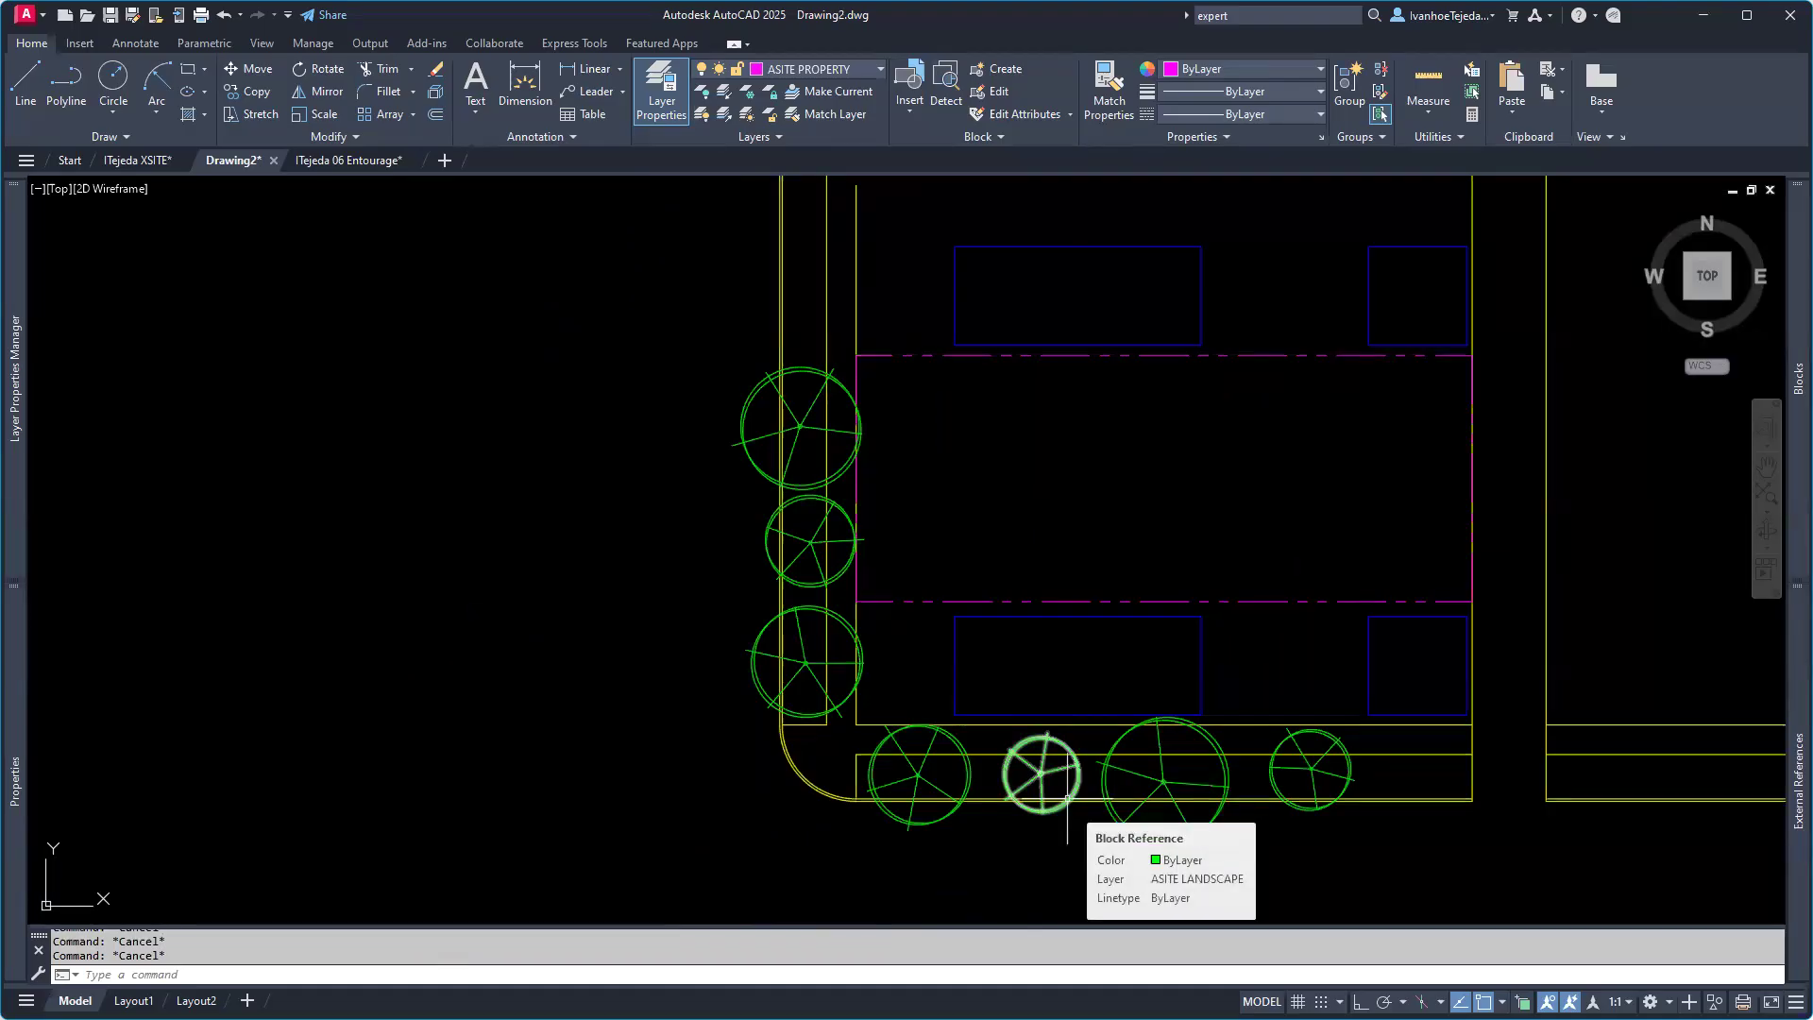
pyautogui.moveTo(741, 765); pyautogui.dragTo(721, 753, button='middle')
pyautogui.moveTo(931, 563); pyautogui.dragTo(757, 580, button='middle')
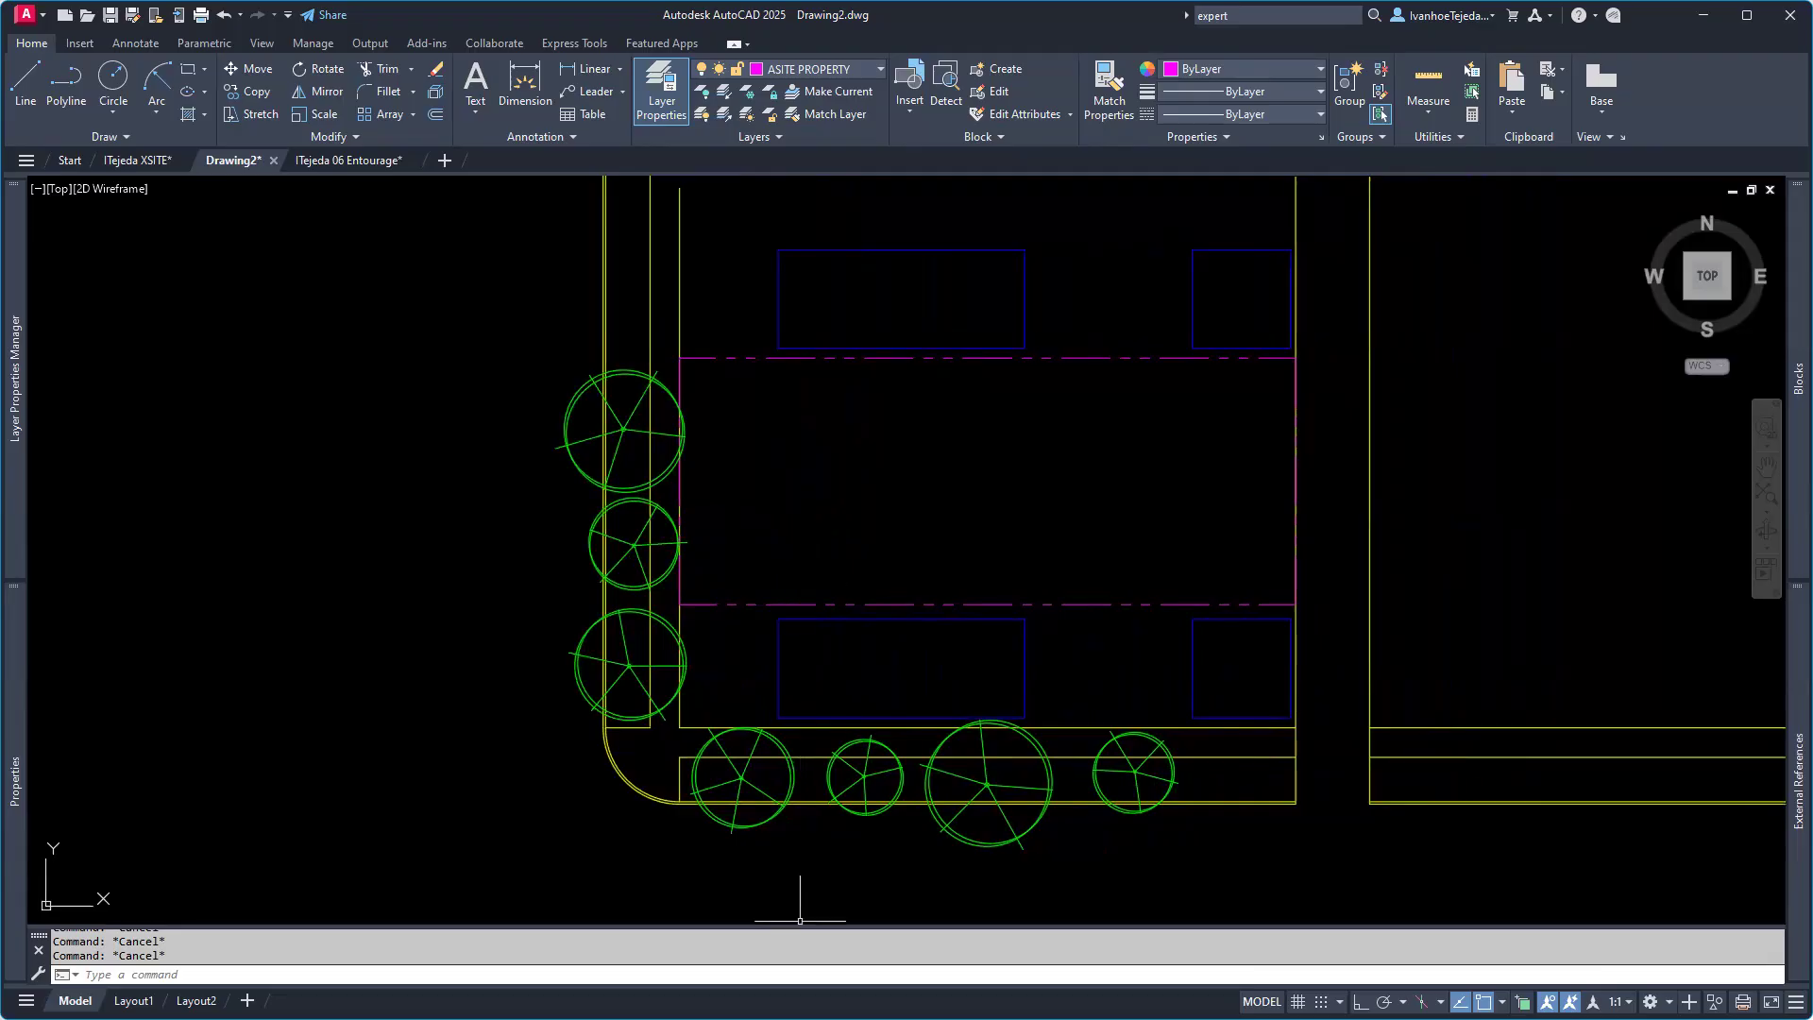
pyautogui.hotkey('alt', 'Tab')
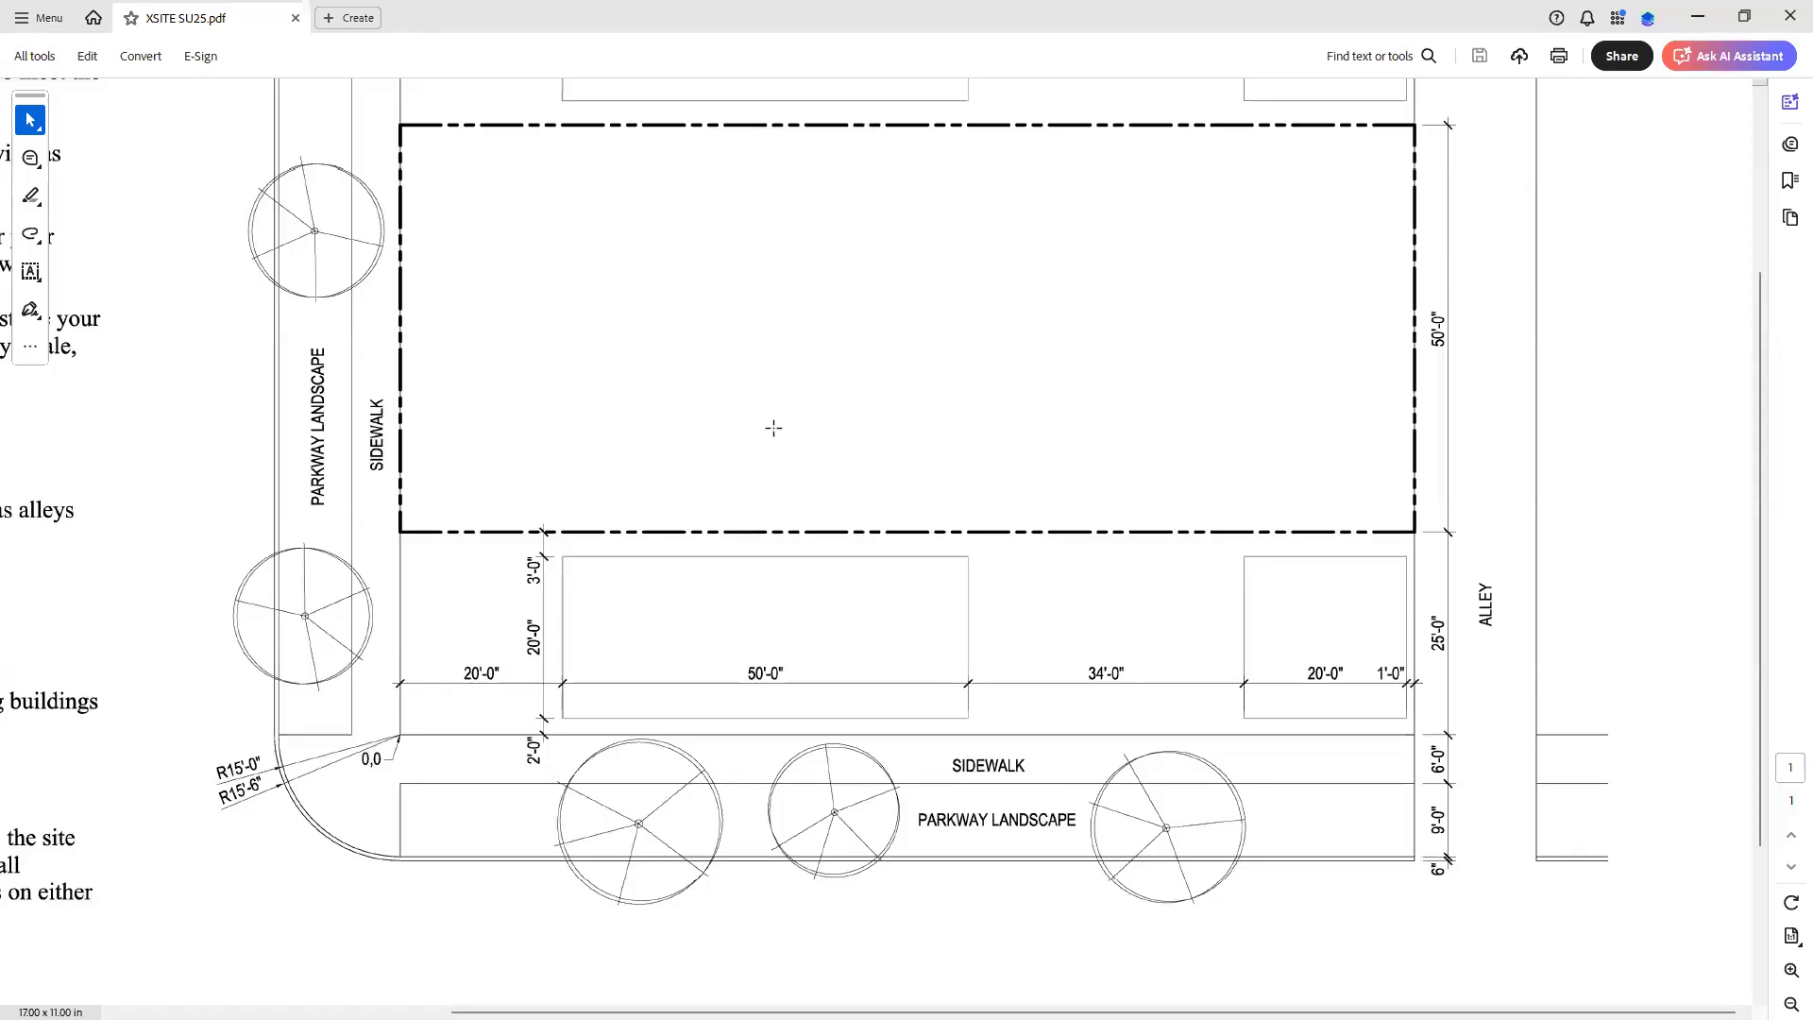
pyautogui.scroll(1, 773, 428)
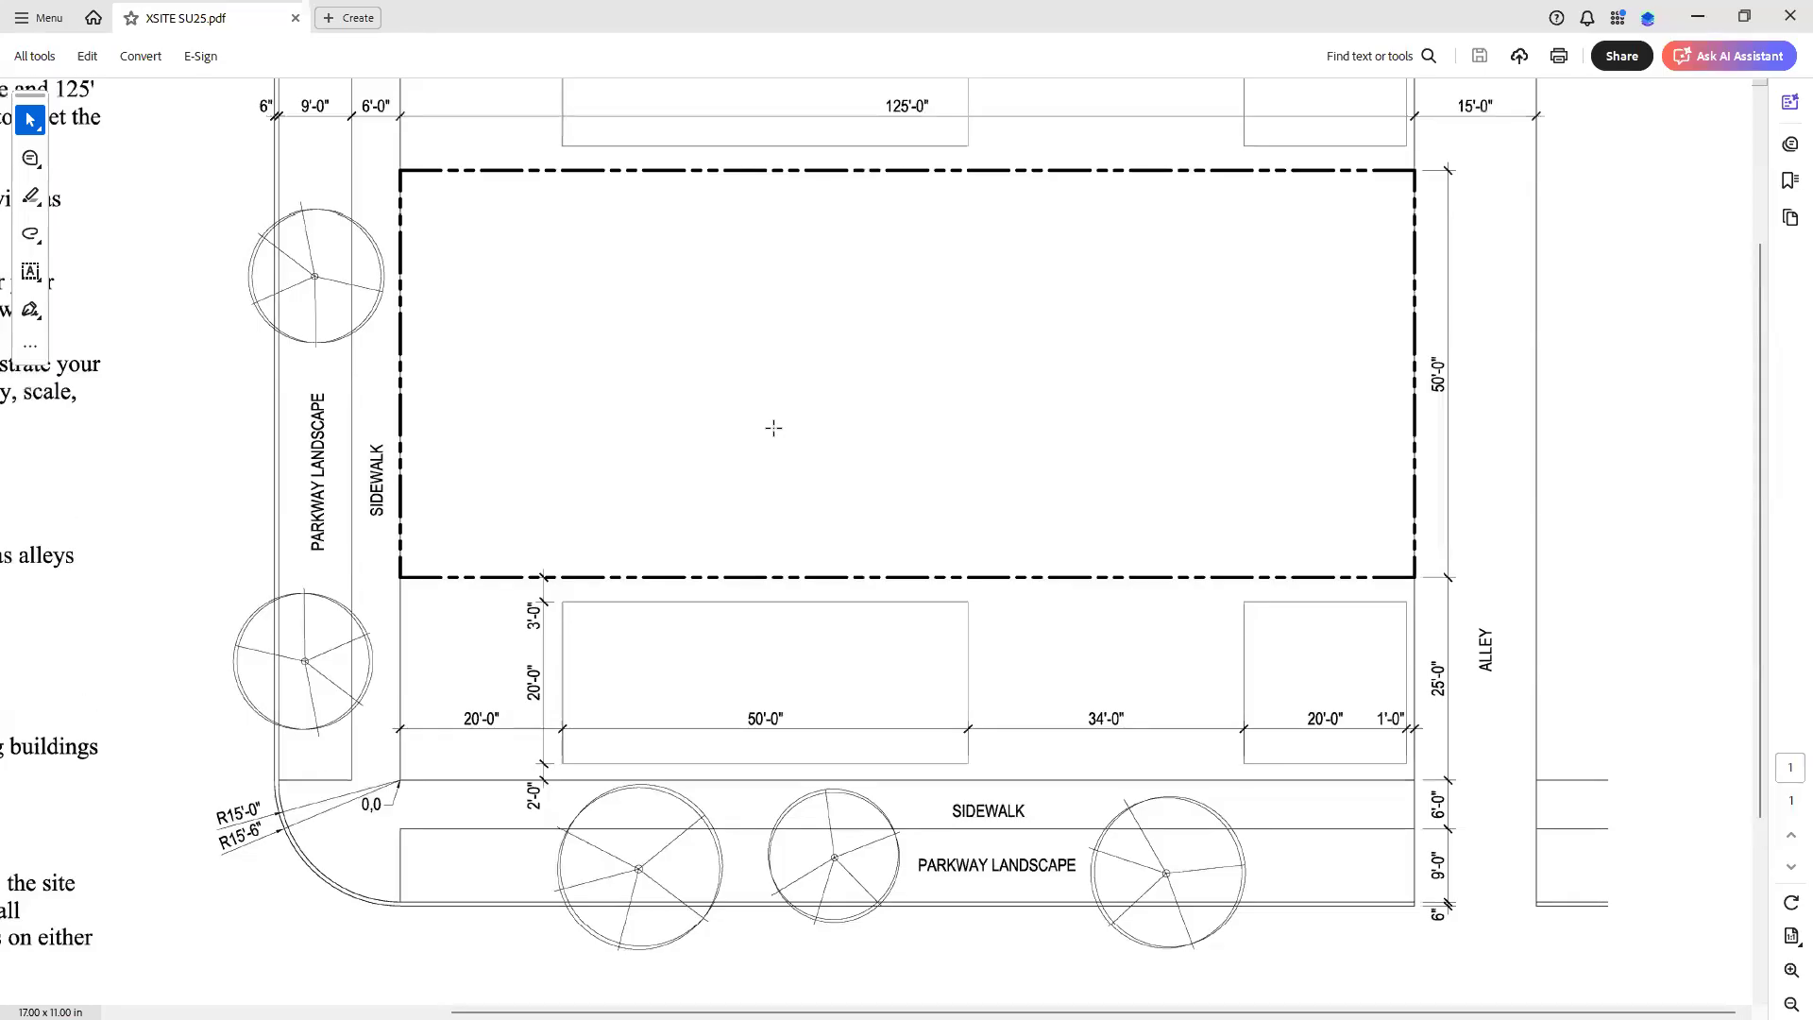
pyautogui.scroll(1, 773, 428)
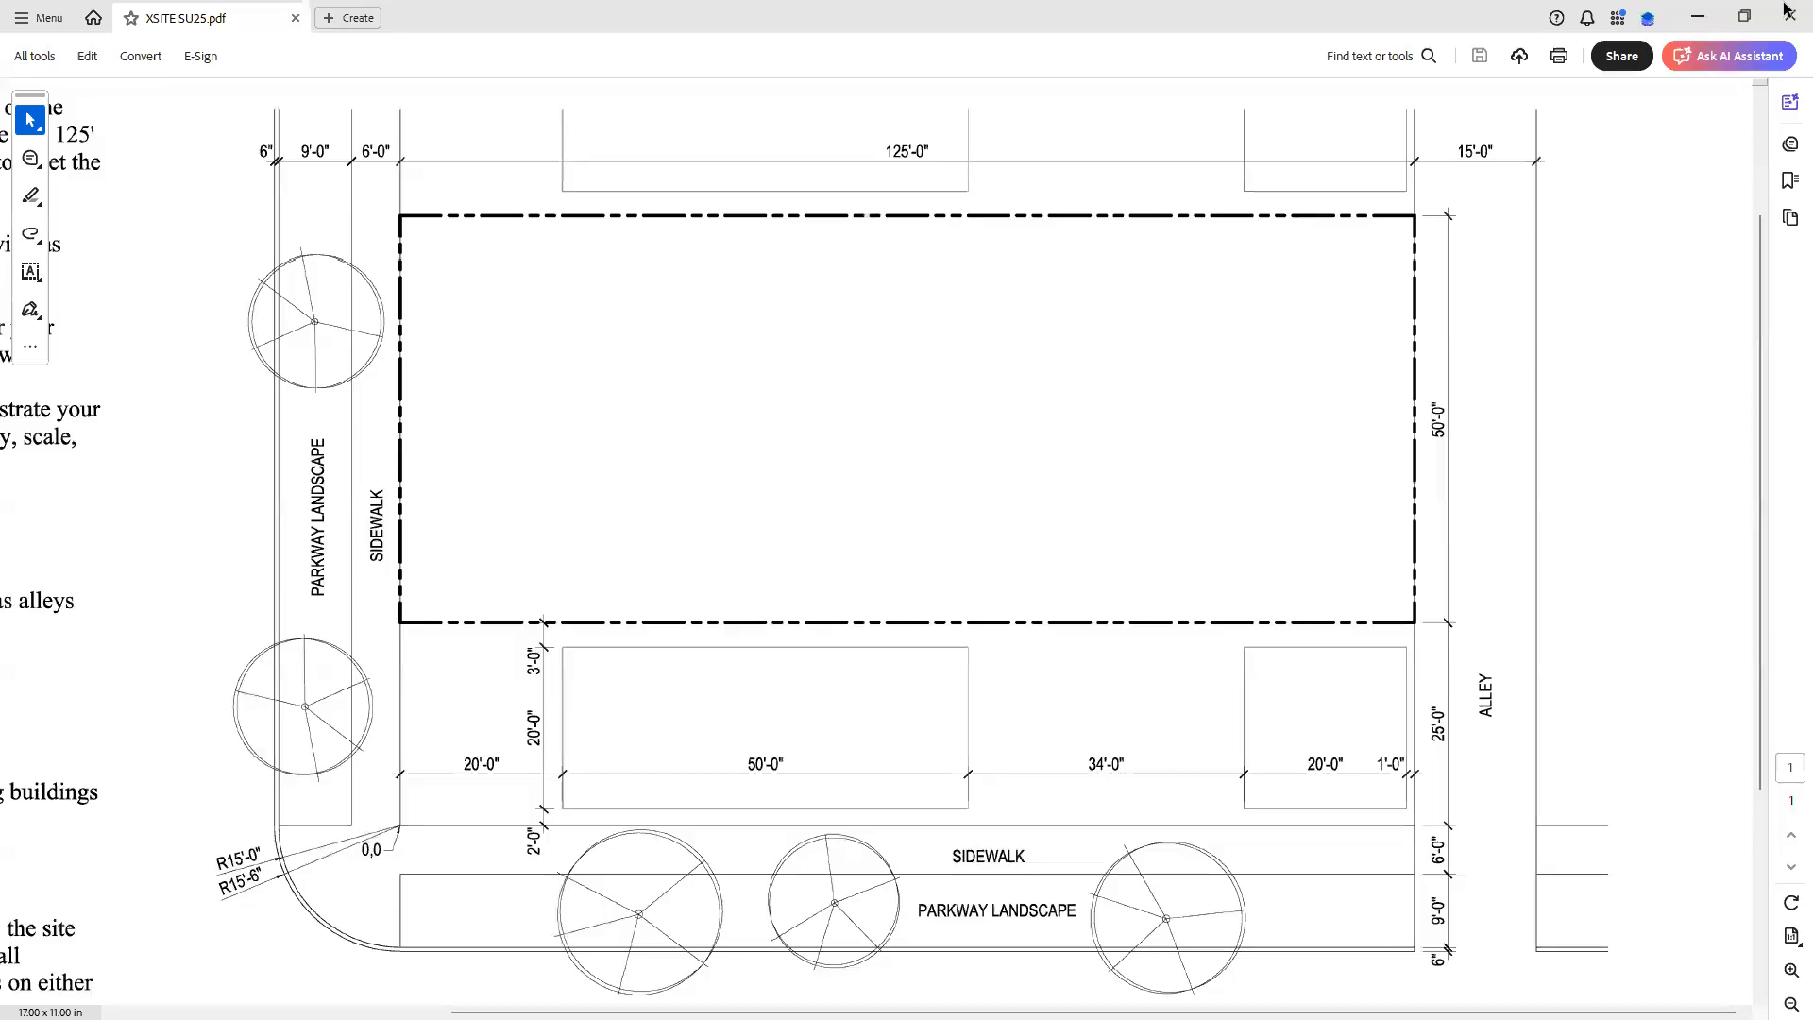
pyautogui.click(1698, 17)
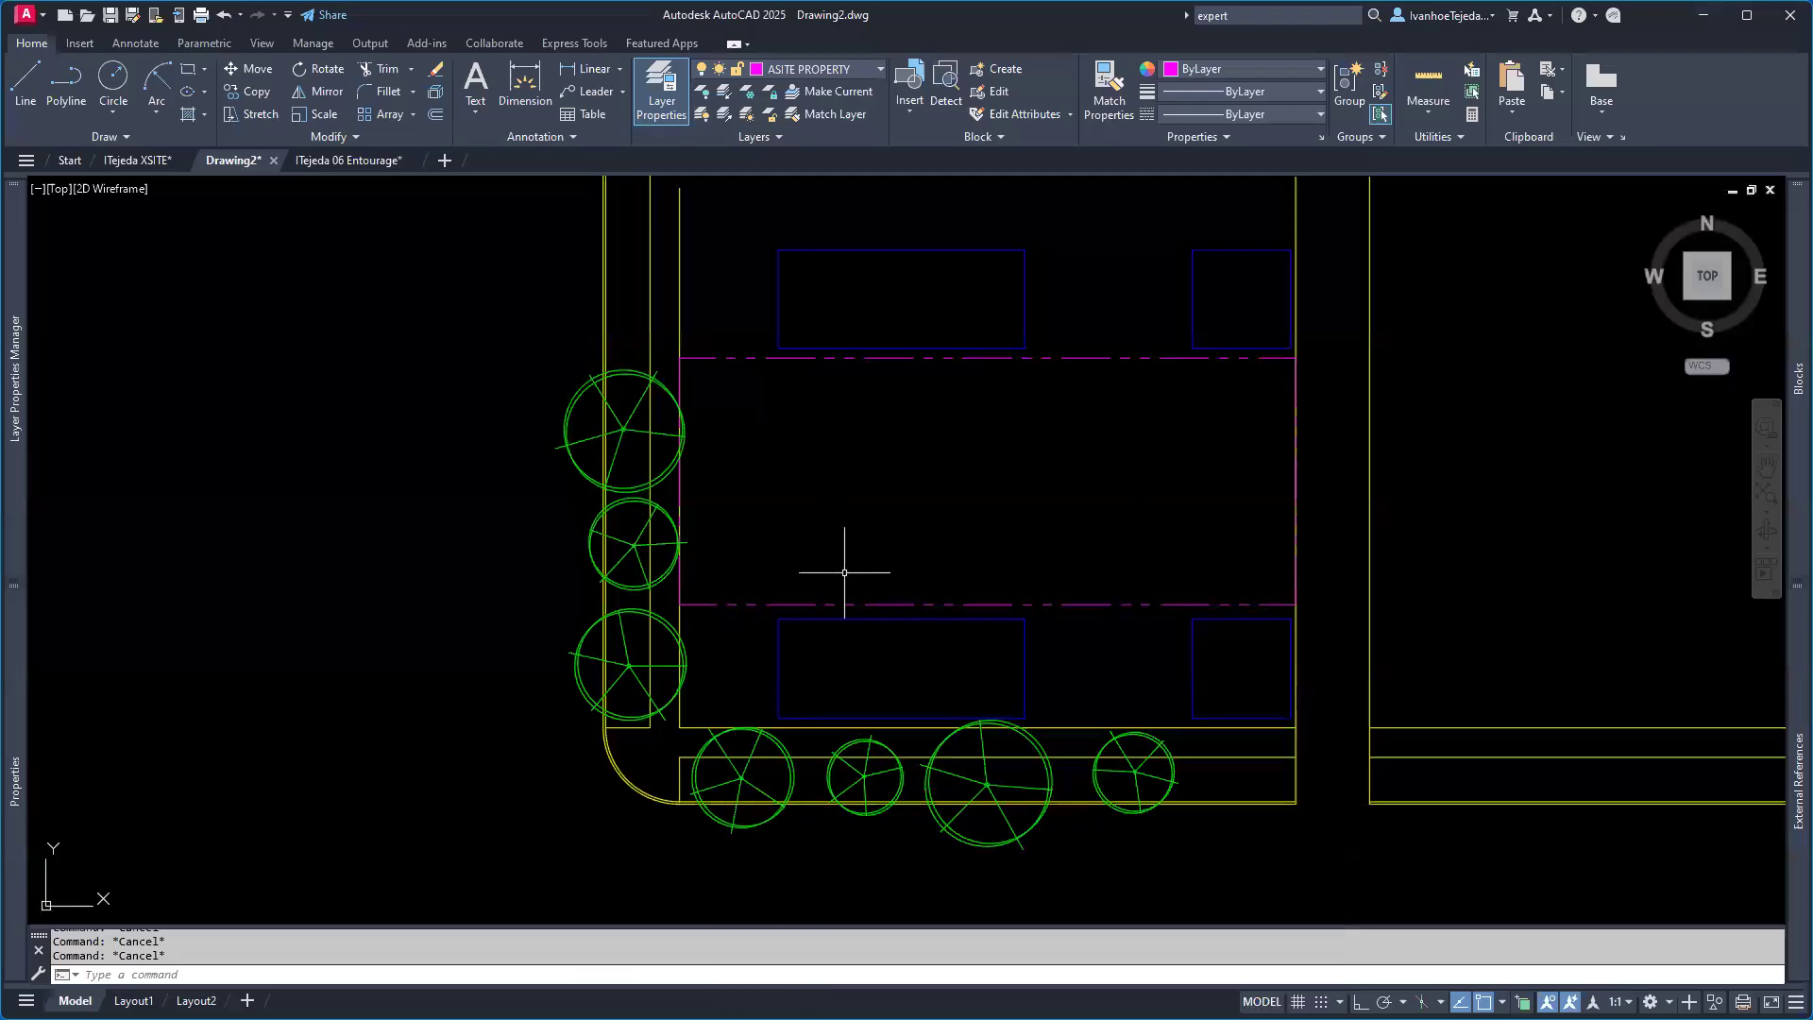
# Step: Zoom to the extents of the whole site plan
pyautogui.moveTo(898, 507); pyautogui.dragTo(827, 544, button='middle')
pyautogui.write('z')
pyautogui.press('Return')
pyautogui.write('e')
pyautogui.press('Return')
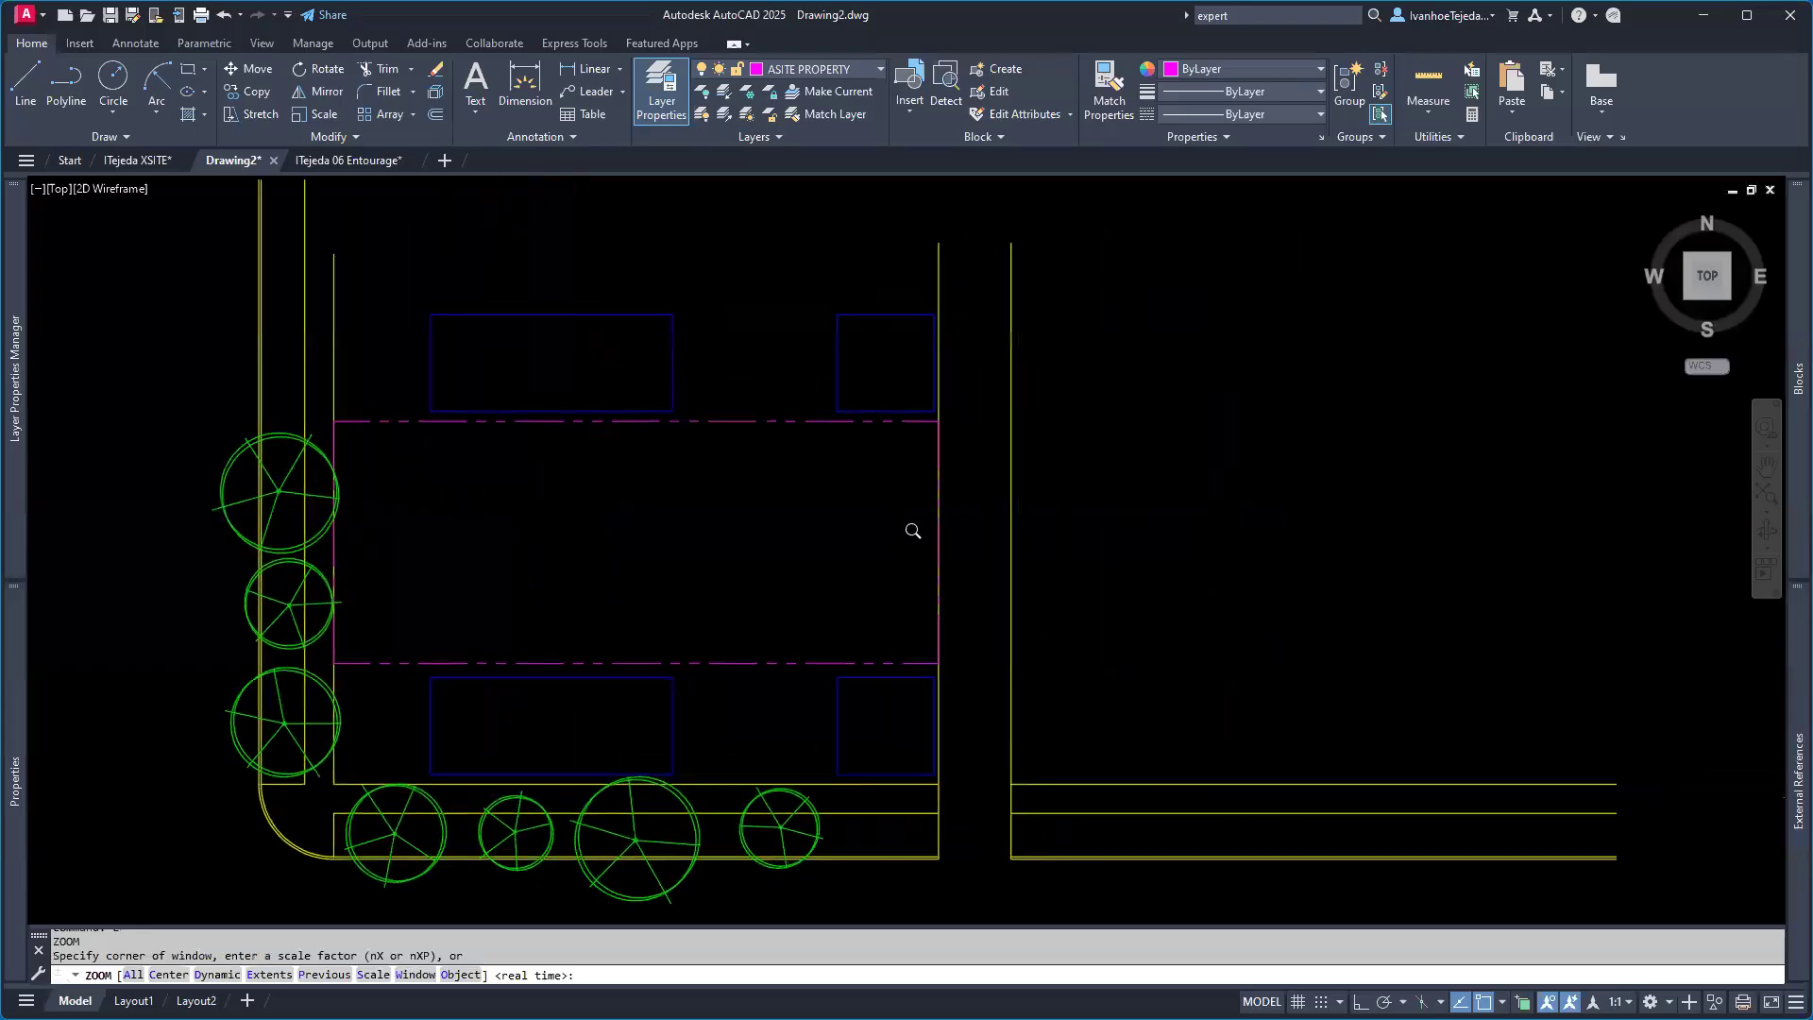